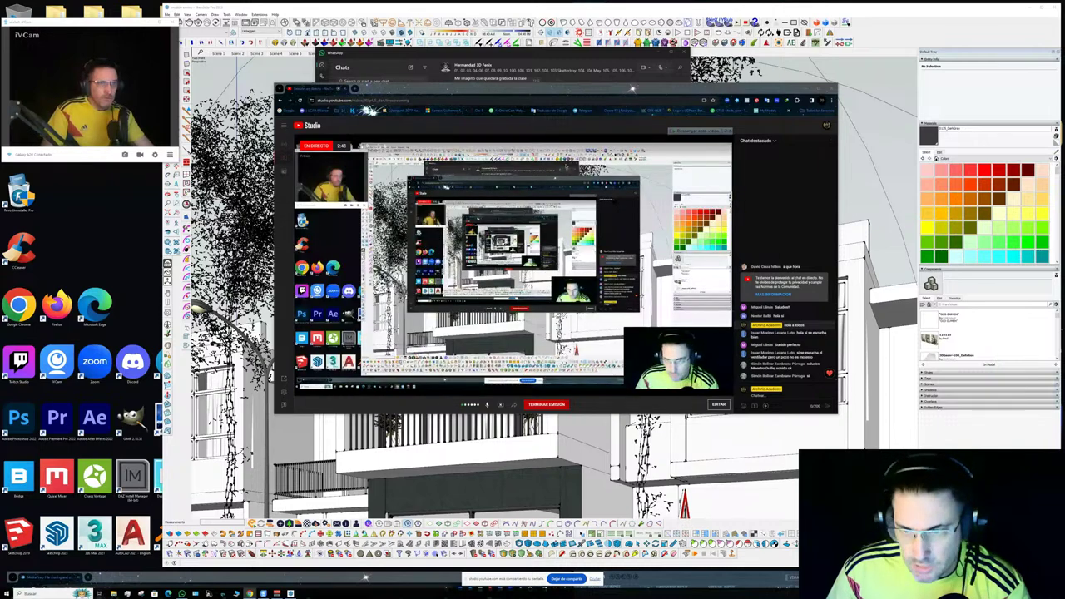
- Clear the model view by moving the live-stream and webcam preview windows aside and minimizing the WhatsApp chat
mouse_move(633, 88)
left_mouse_down()
mouse_move(46, 181)
mouse_move(61, 186)
left_mouse_up()
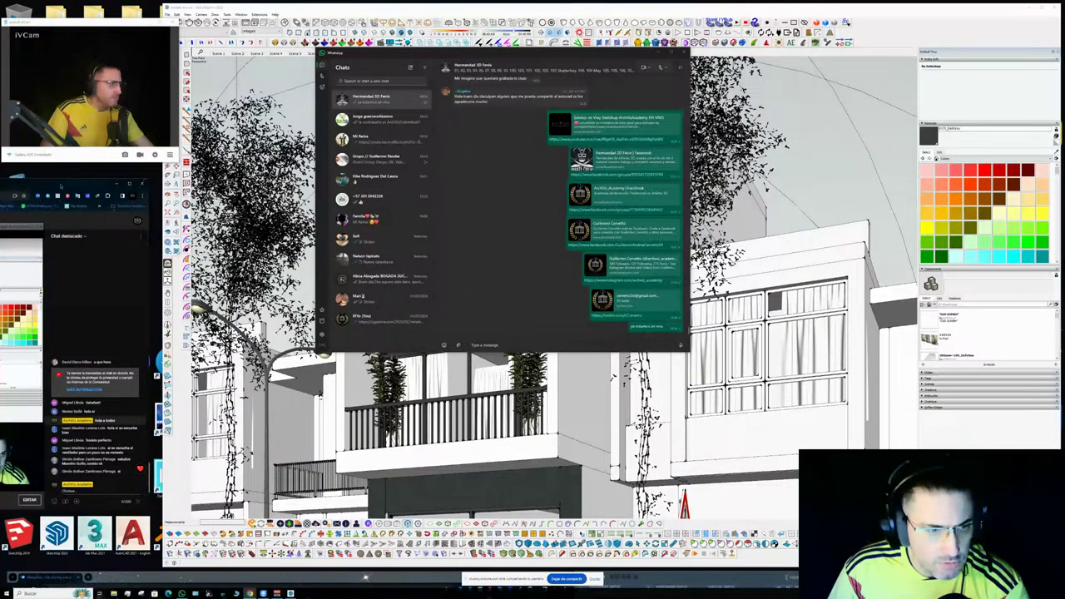
left_click_drag(61, 185, 72, 173)
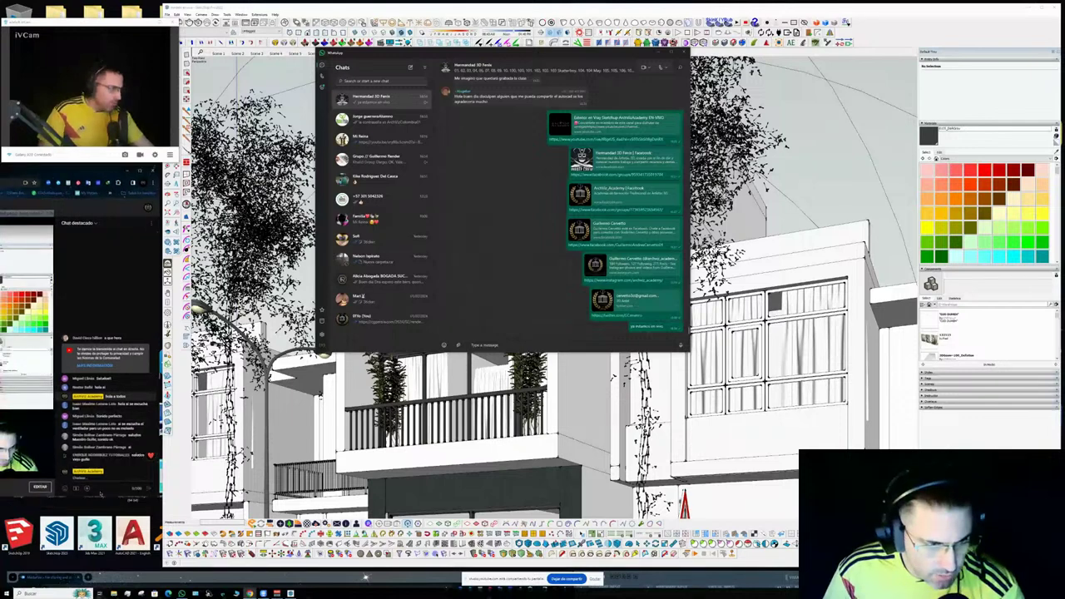
left_click_drag(107, 514, 110, 566)
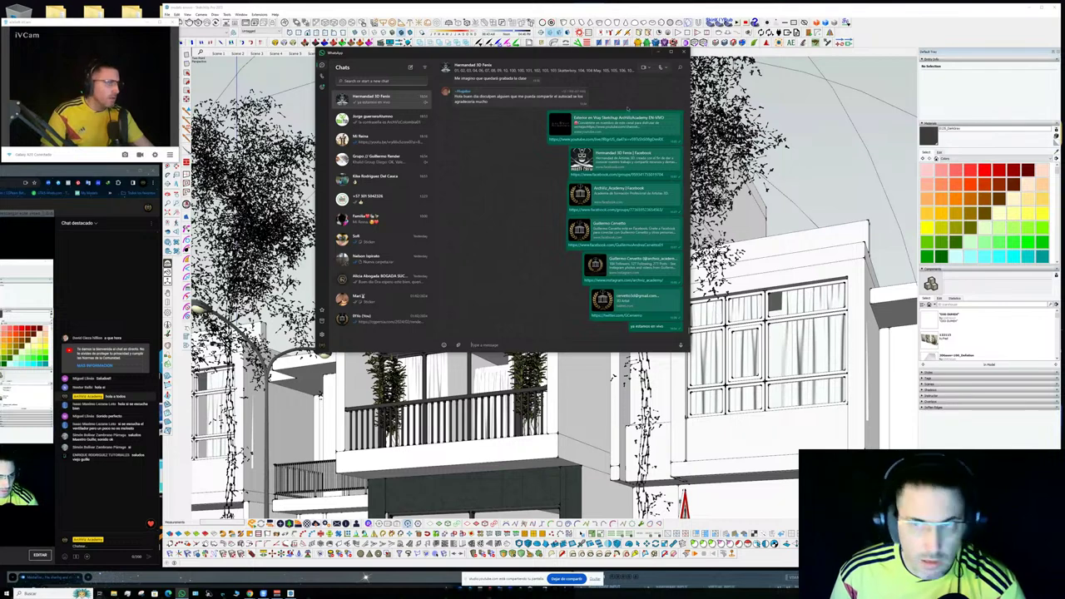
left_click(657, 53)
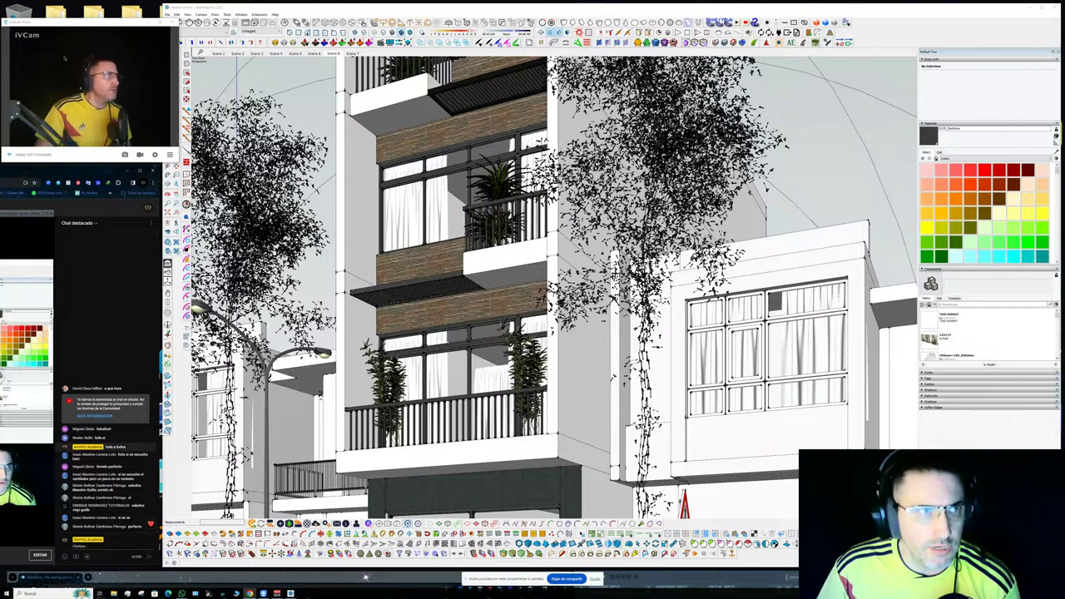
left_click_drag(105, 30, 97, 29)
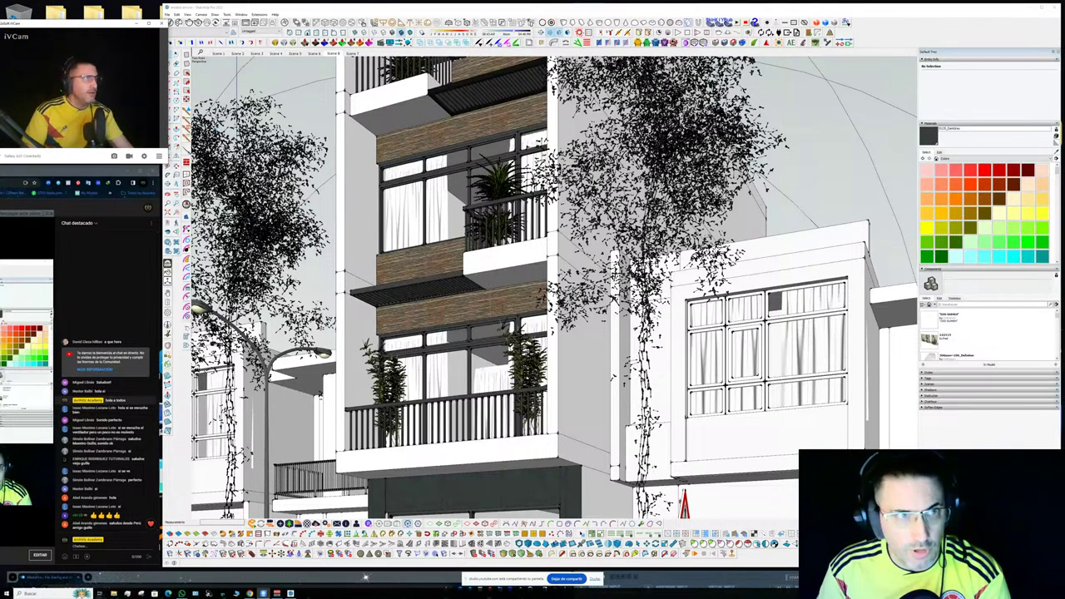
left_click_drag(116, 24, 109, 25)
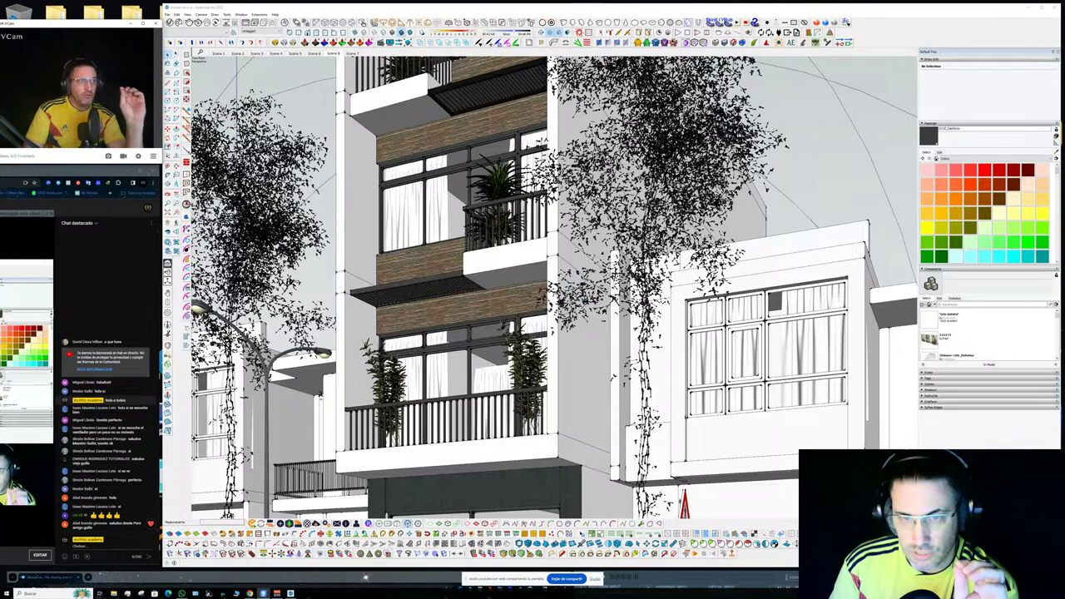
- Examine the street scene with its buildings, trees and parked car from several angles
mouse_move(576, 315)
middle_mouse_down()
mouse_move(575, 296)
mouse_move(453, 268)
middle_mouse_up()
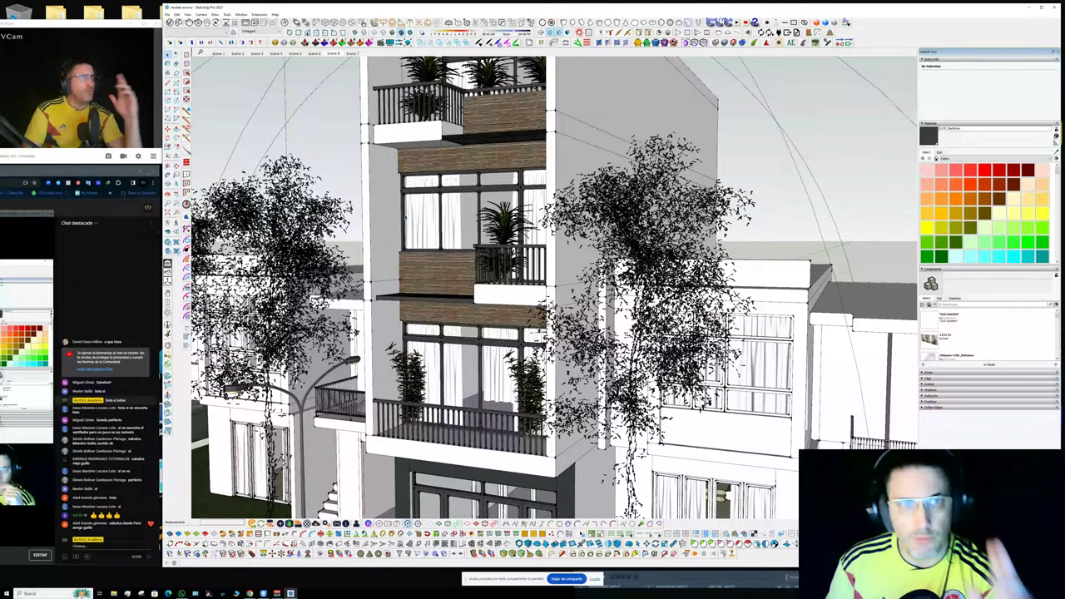
middle_click_drag(406, 217, 348, 232)
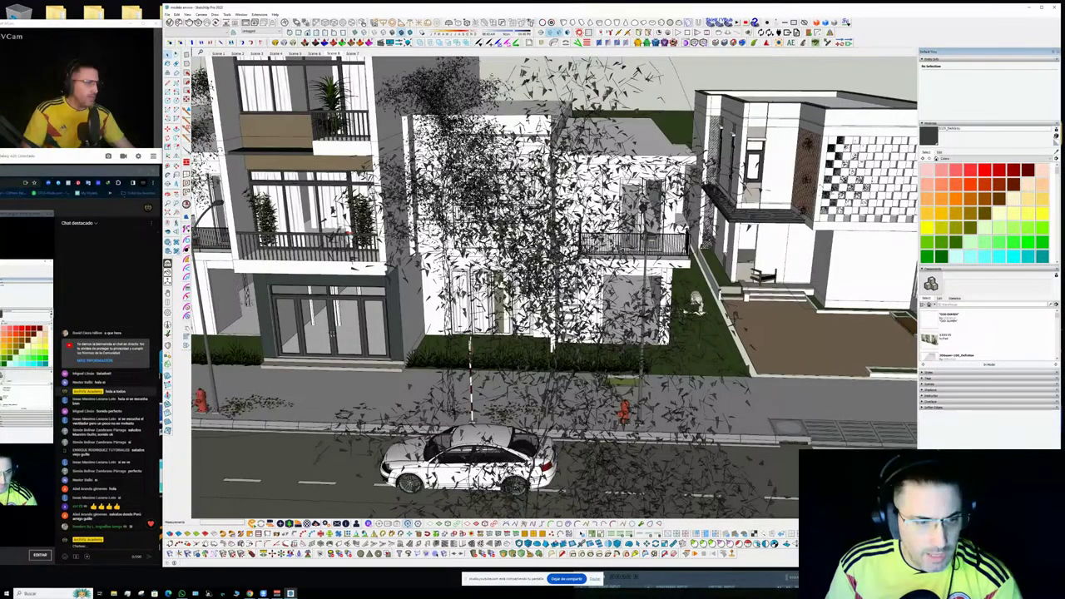
middle_click_drag(340, 233, 387, 296, "shift")
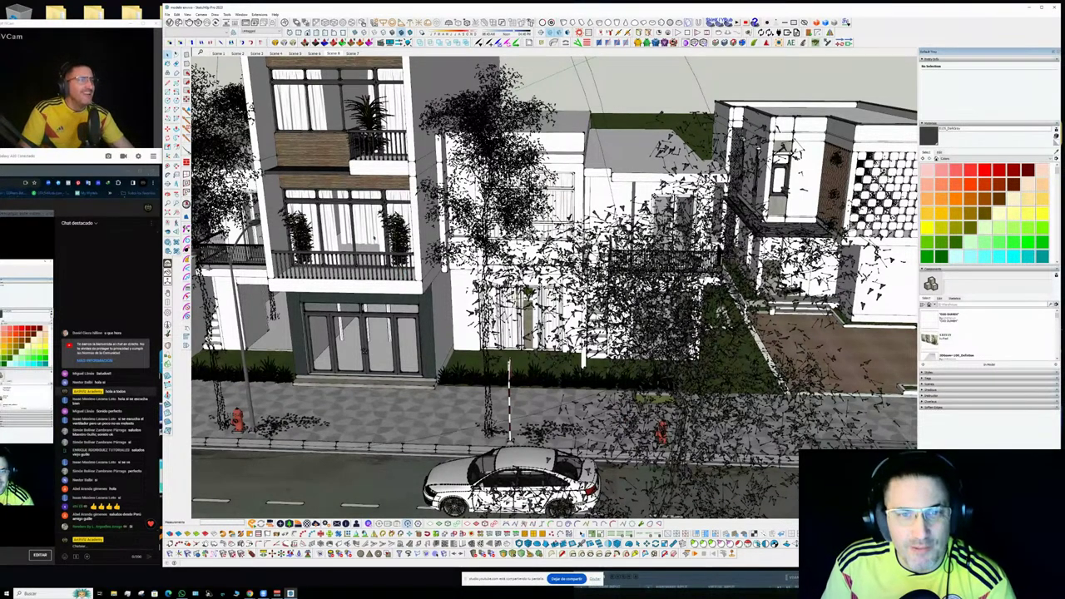
mouse_move(375, 238)
middle_mouse_down()
mouse_move(373, 270)
mouse_move(420, 265)
mouse_move(432, 233)
middle_mouse_up()
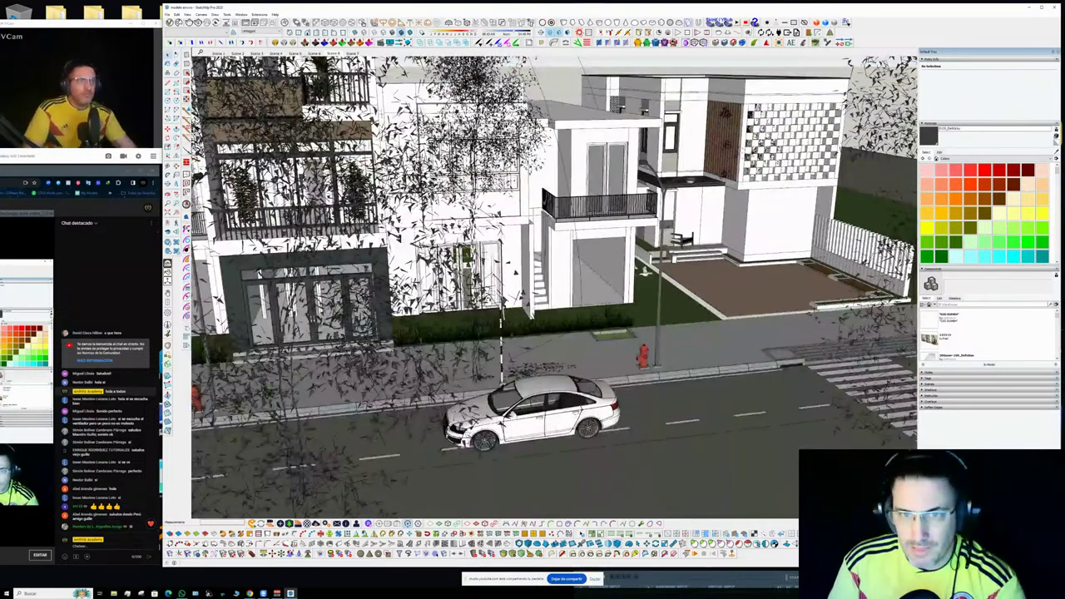
mouse_move(516, 272)
middle_mouse_down()
mouse_move(498, 228)
mouse_move(454, 246)
middle_mouse_up()
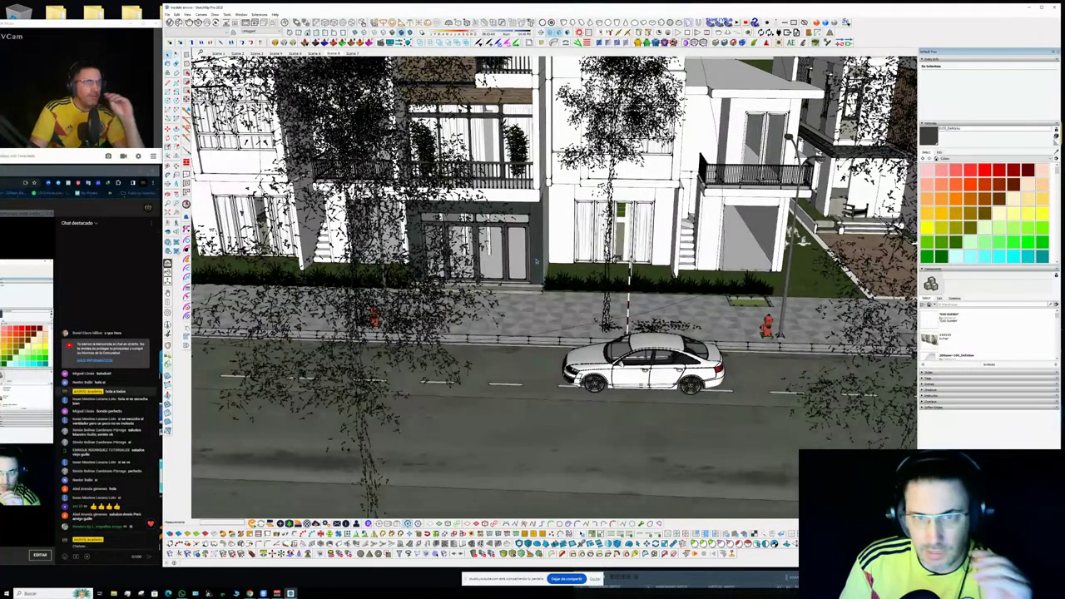
middle_click_drag(631, 189, 610, 229)
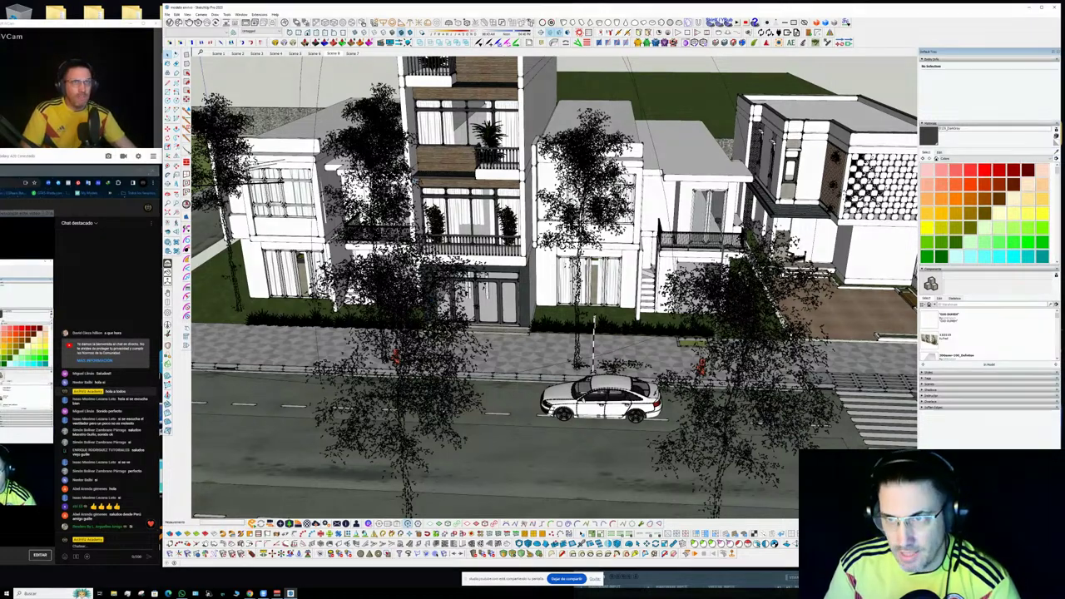
- Wipe all V-Ray data from the project and purge the unused SketchUp materials and component definitions
left_click(258, 15)
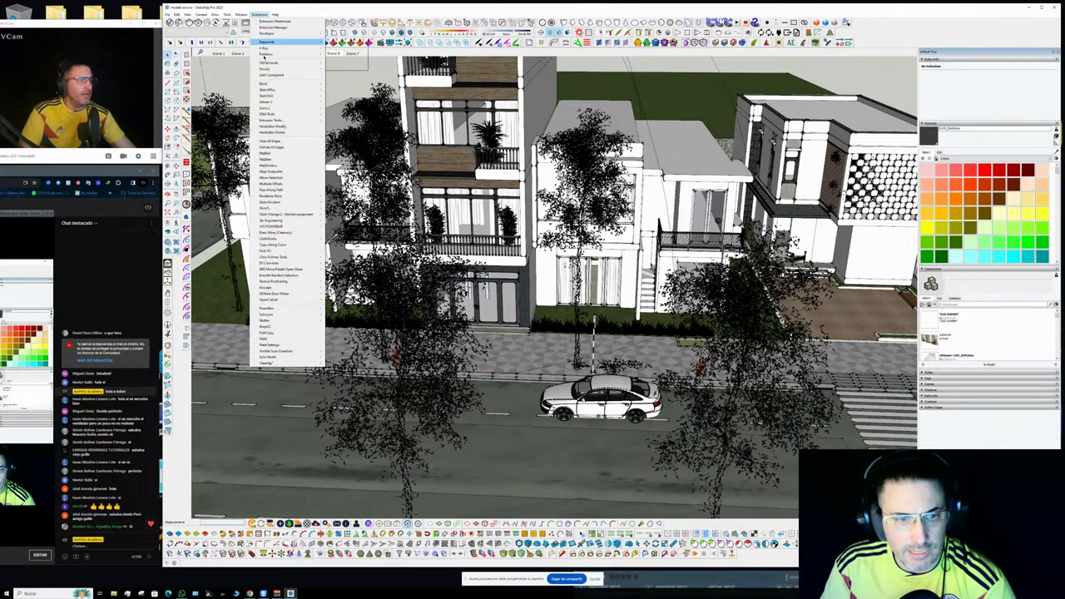
mouse_move(279, 363)
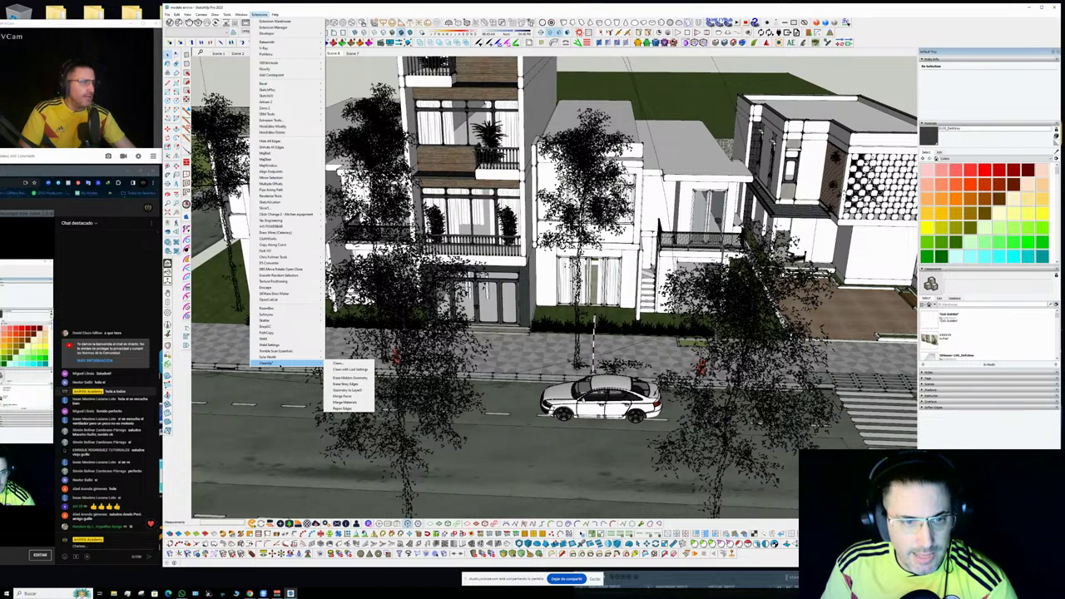
mouse_move(289, 53)
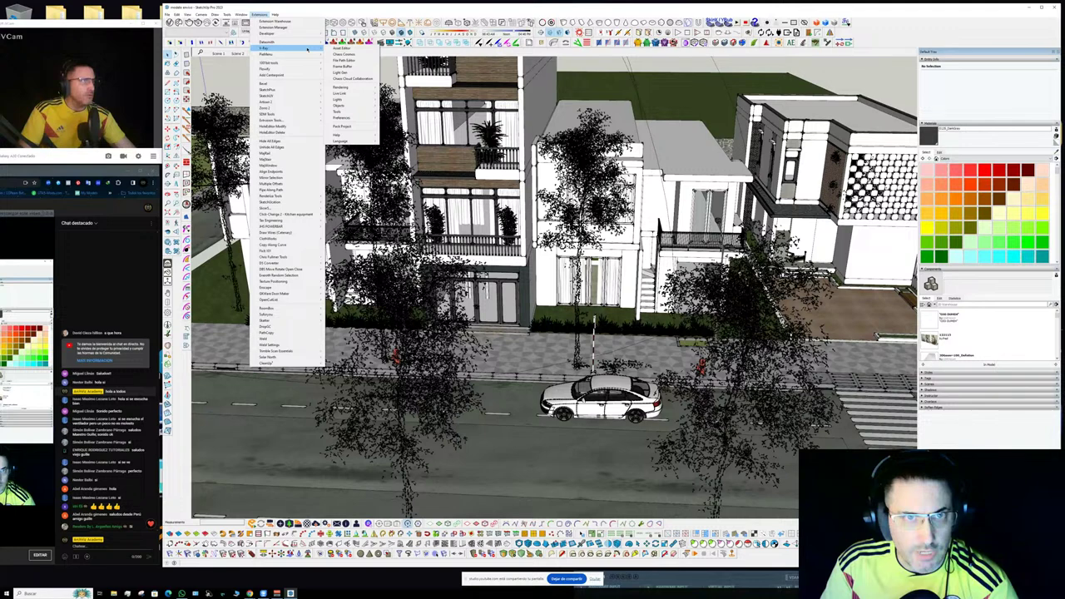
mouse_move(345, 112)
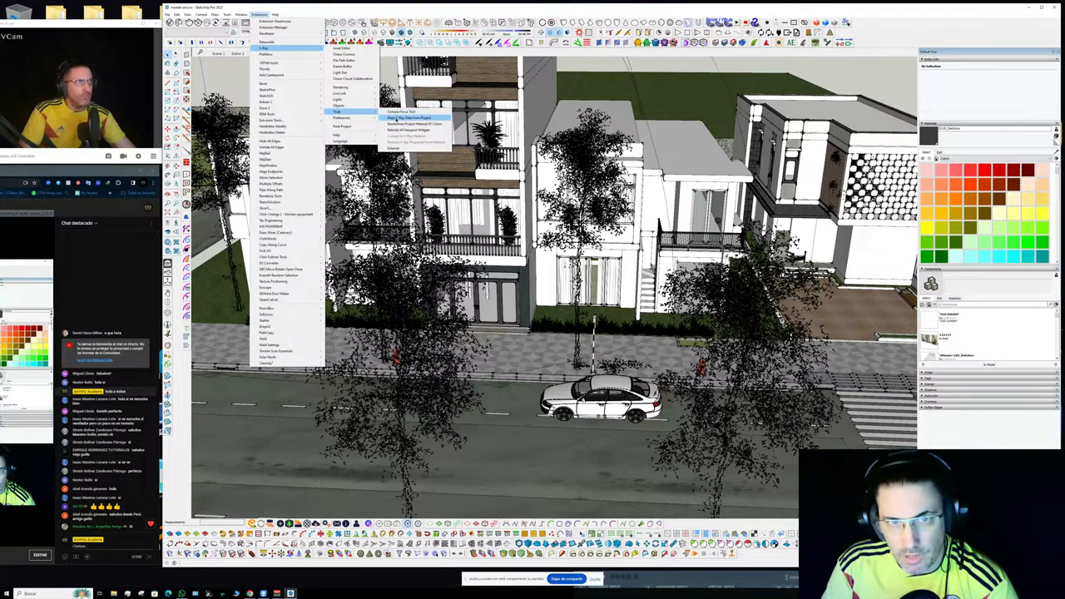
left_click(403, 117)
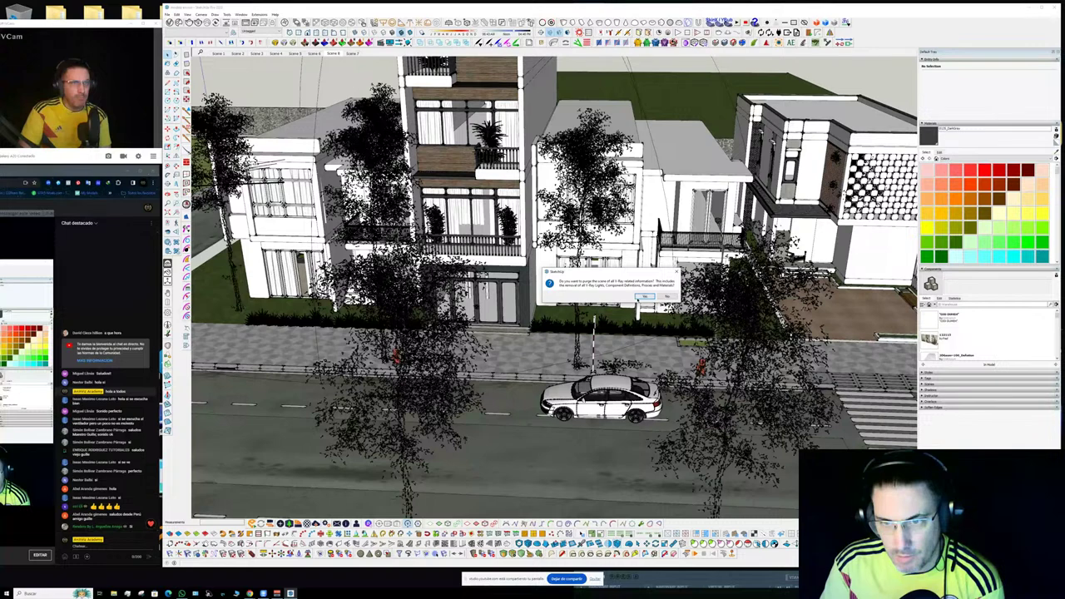
left_click(643, 297)
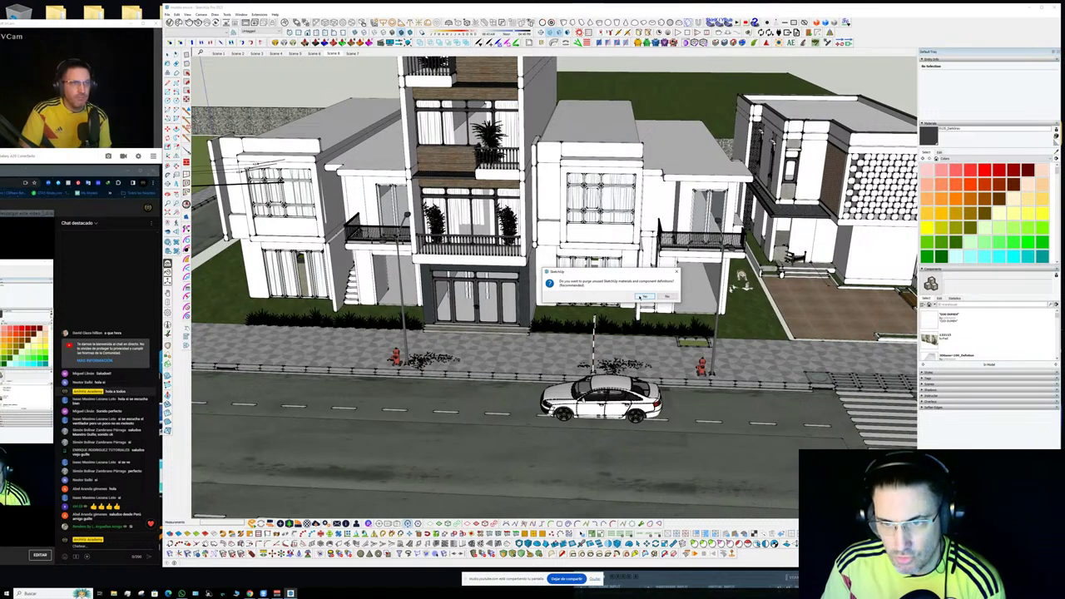
left_click(645, 298)
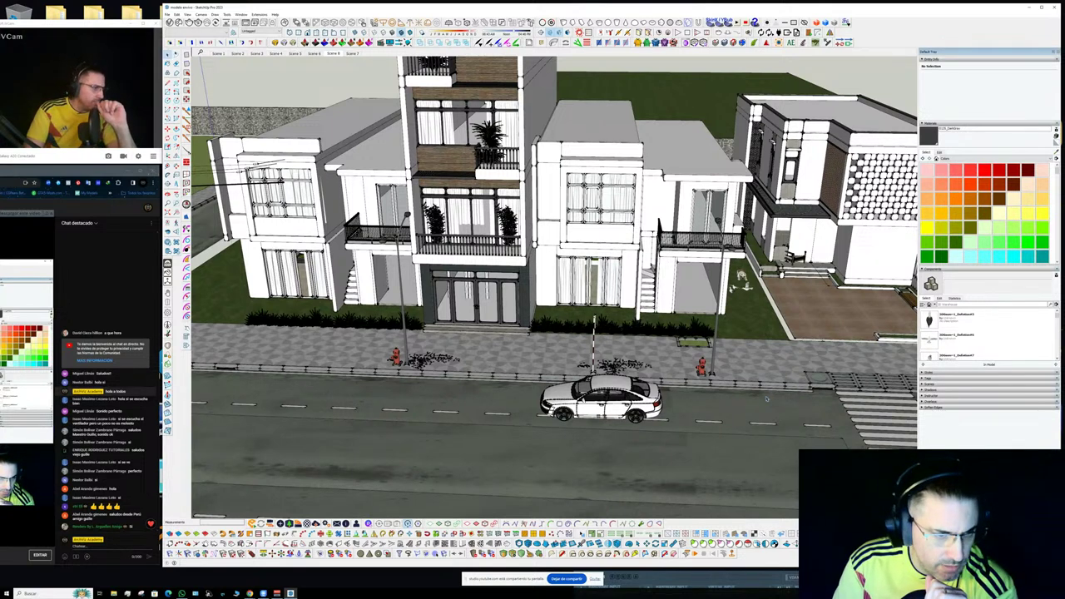
- Turn off the profile, extension and endpoint edge effects in the current style
scroll(767, 399, "up", 1)
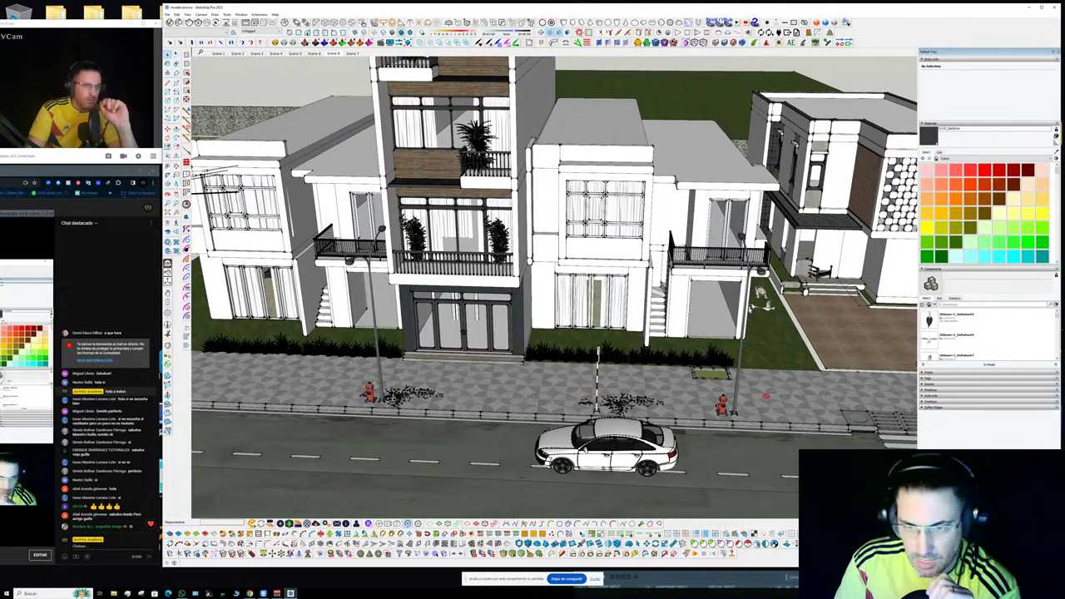
middle_click_drag(766, 396, 777, 395)
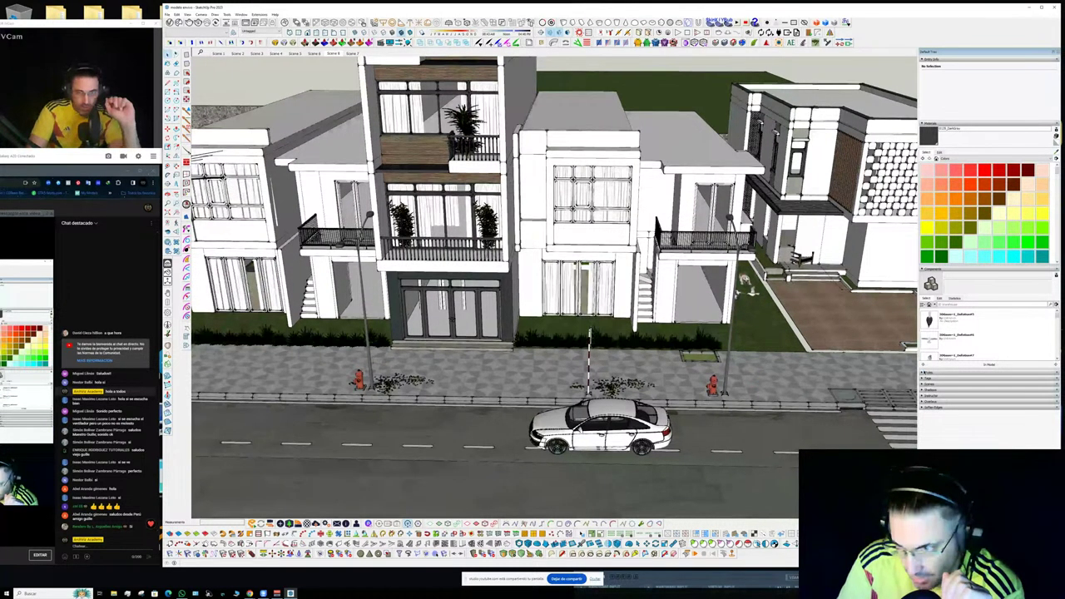
left_click(924, 372)
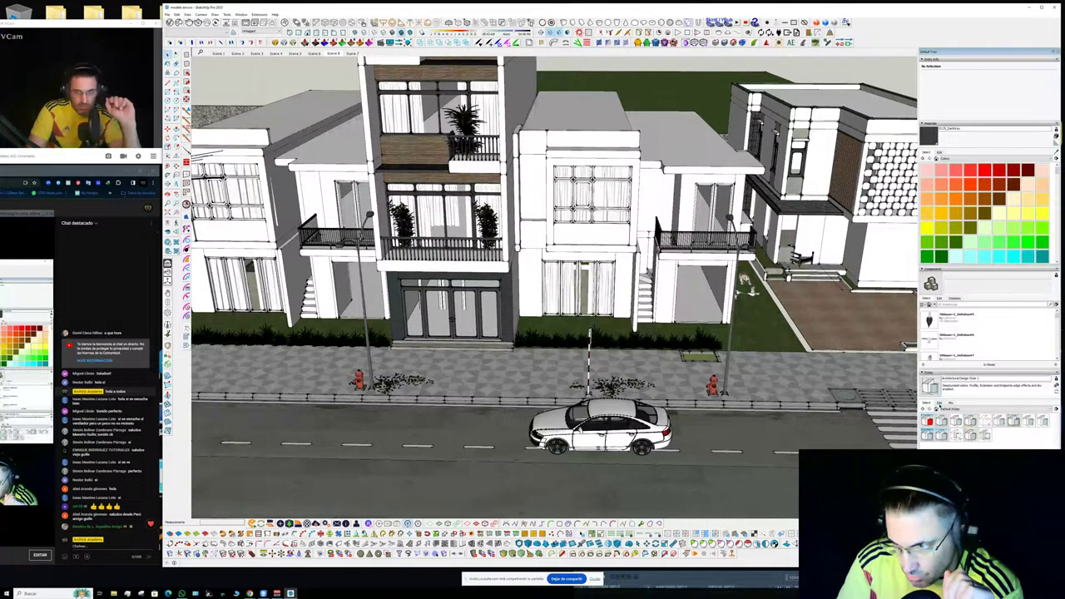
left_click(939, 403)
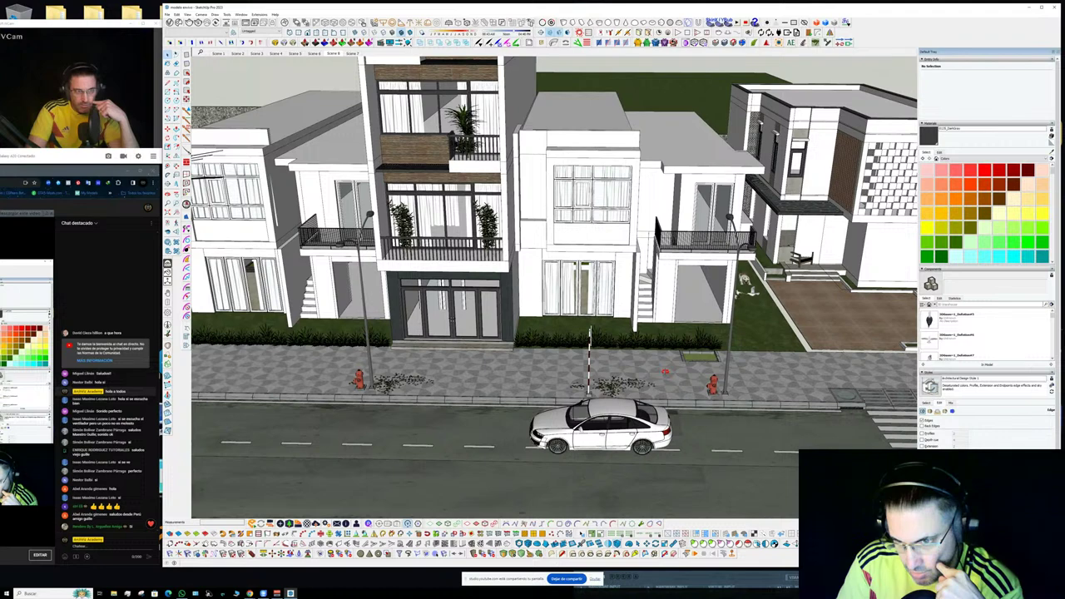
middle_click_drag(672, 374, 653, 377)
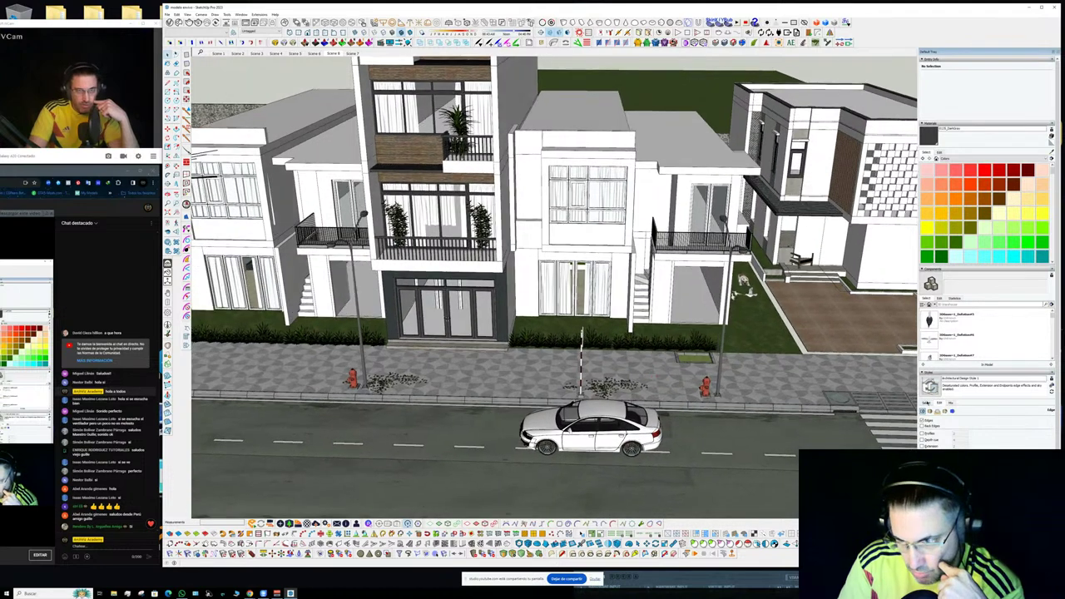
- Apply the Architectural Design Style from the default styles and turn off its profiles
left_click(925, 403)
left_click(941, 420)
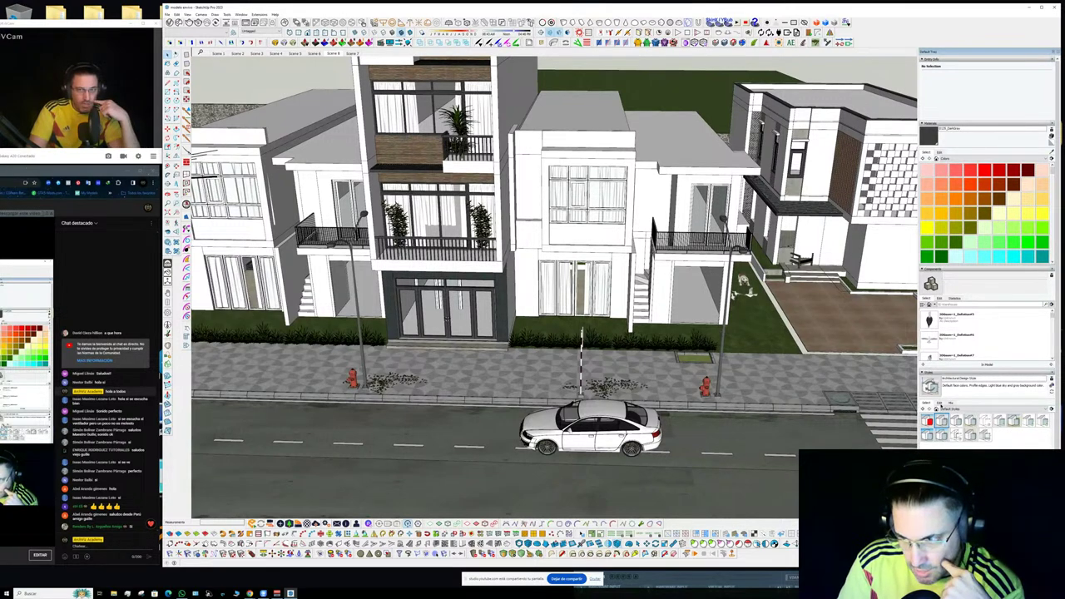
left_click(939, 404)
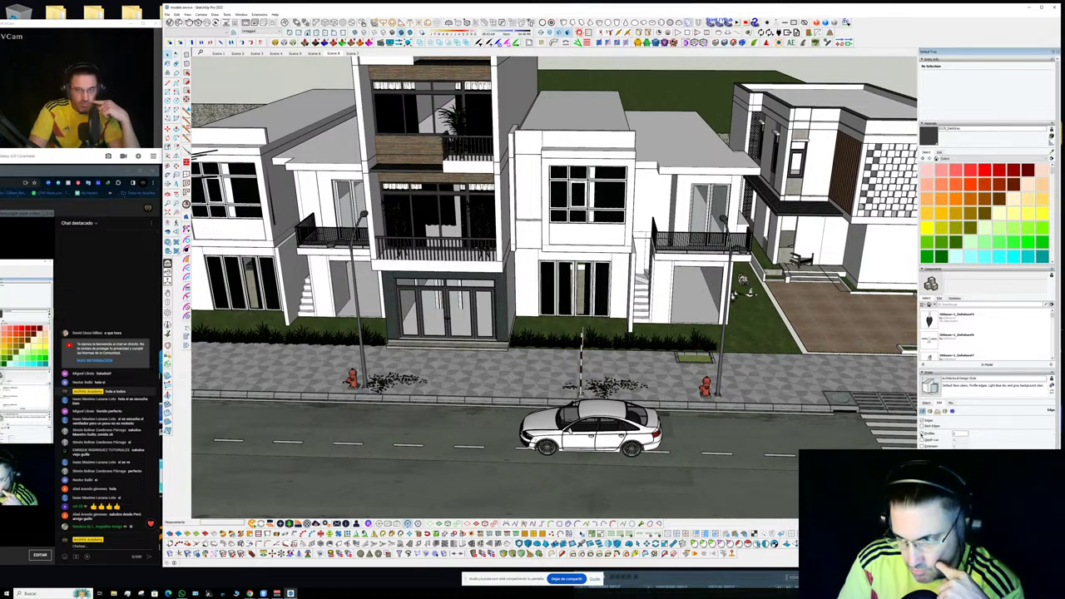
left_click(921, 433)
- Delete the dog and the birds from the lawn beside the house with the tiled courtyard
scroll(749, 399, "down", 2)
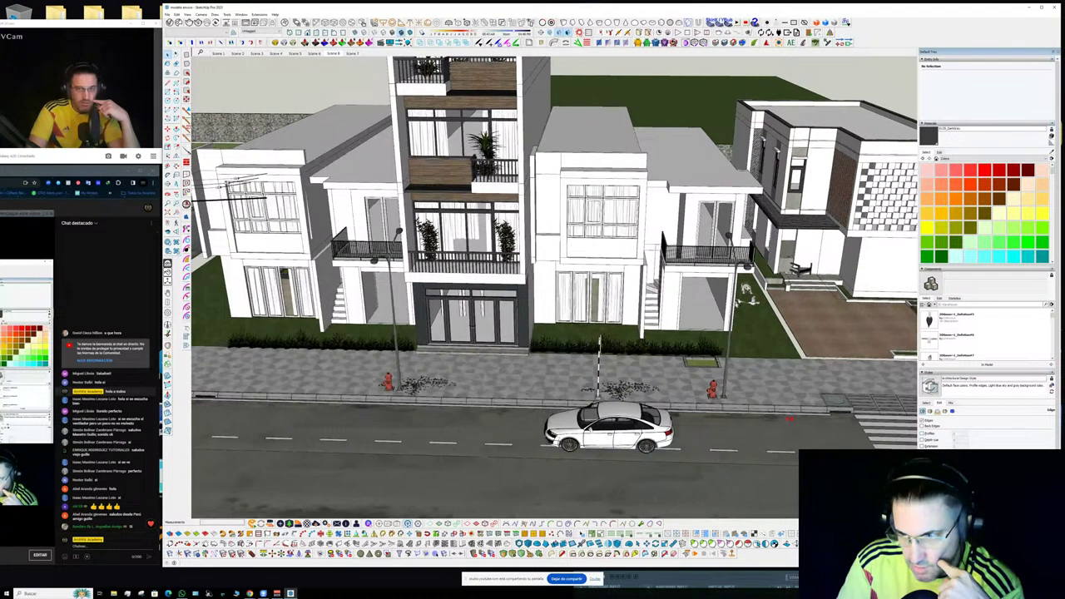
middle_click_drag(749, 400, 646, 395)
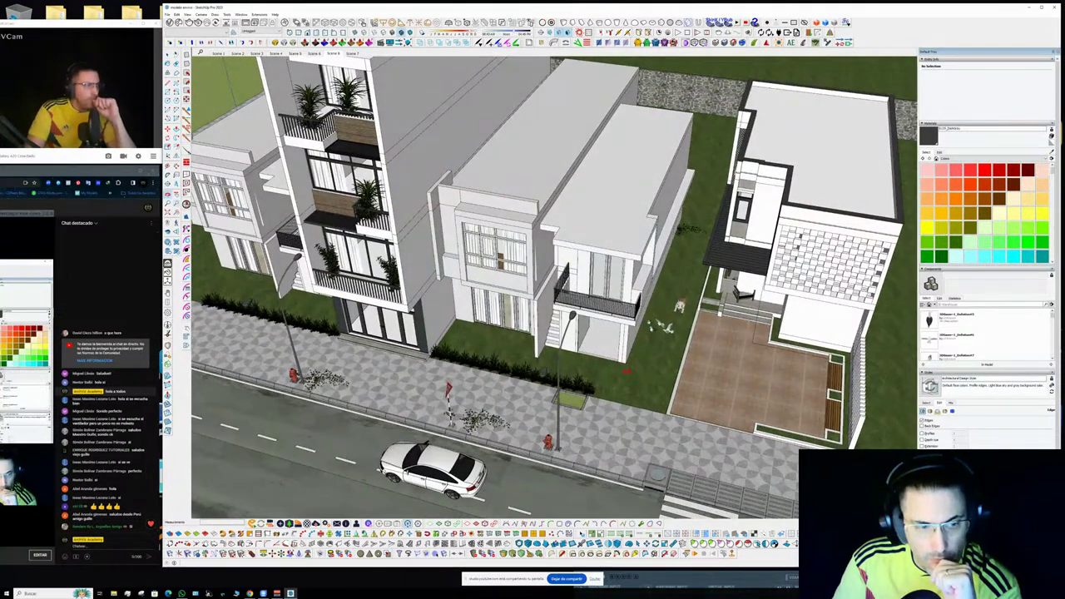
scroll(652, 345, "up", 5)
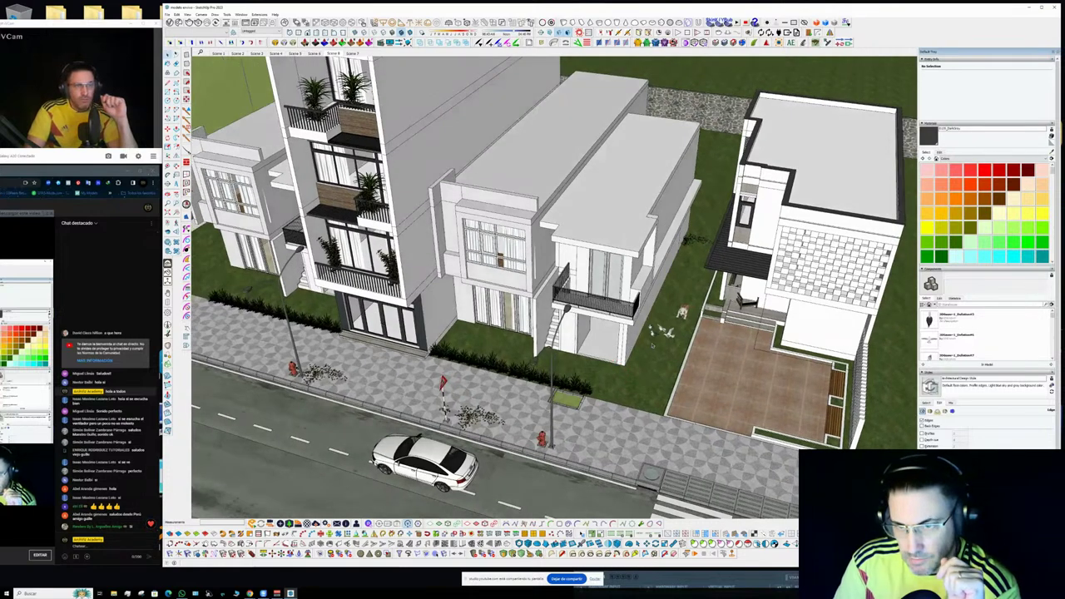
scroll(652, 344, "up", 2)
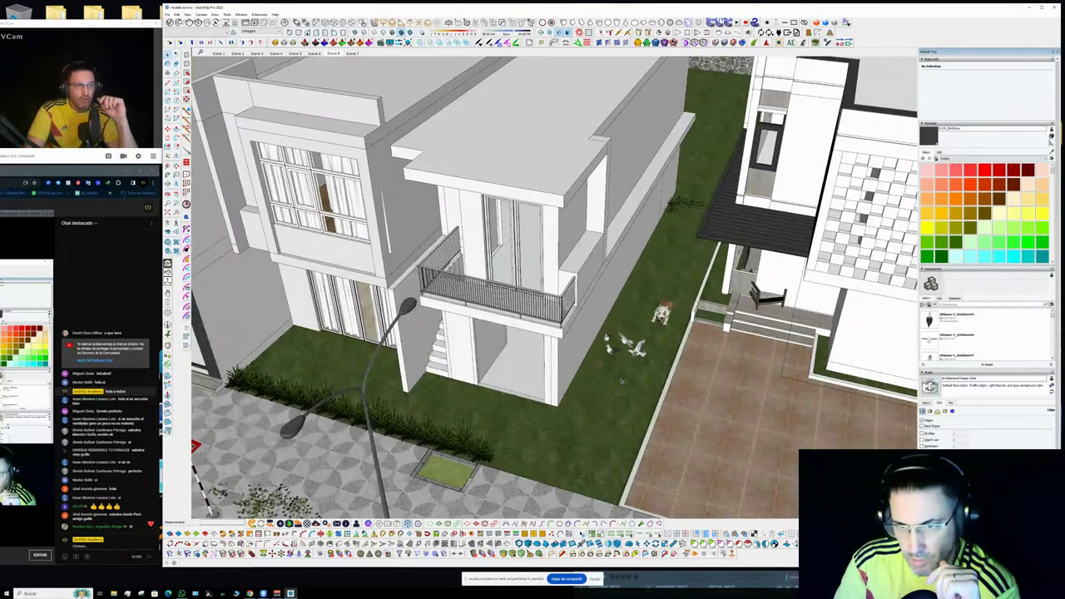
scroll(651, 345, "up", 3)
left_click_drag(549, 391, 748, 249)
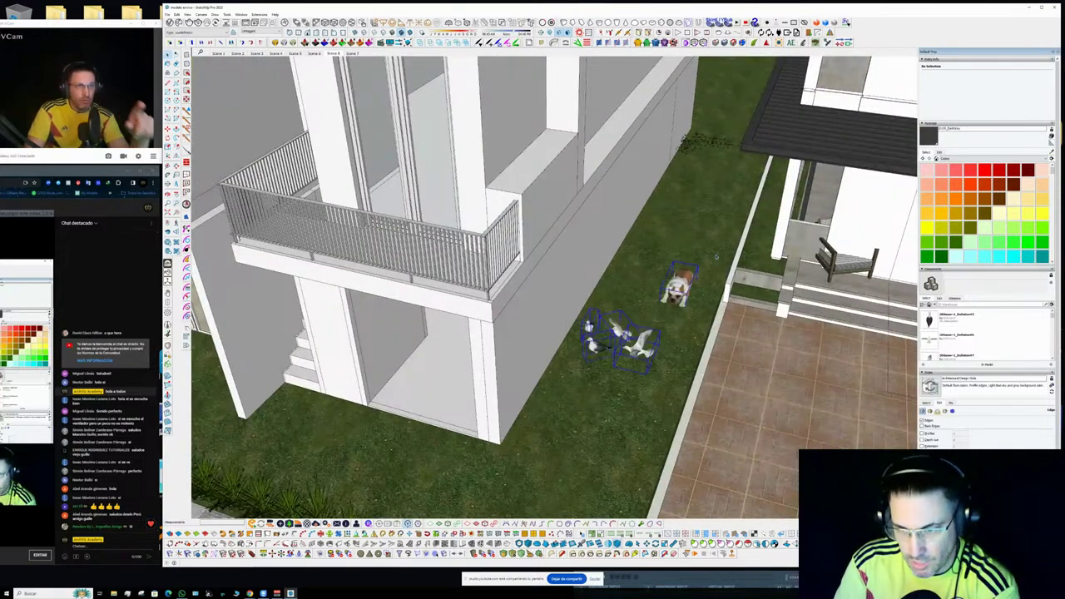
key("Delete")
- Delete the rows of hedge plants along the front lawns of the buildings
scroll(716, 257, "down", 4)
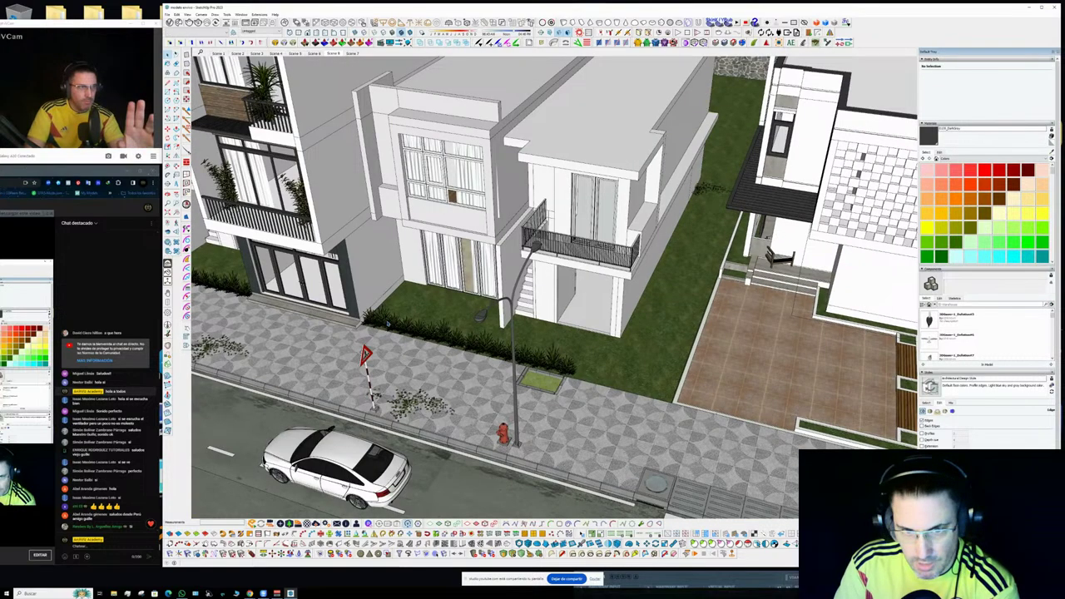
middle_click_drag(386, 323, 574, 370)
left_click(582, 371)
key("Delete")
key("Page_Down")
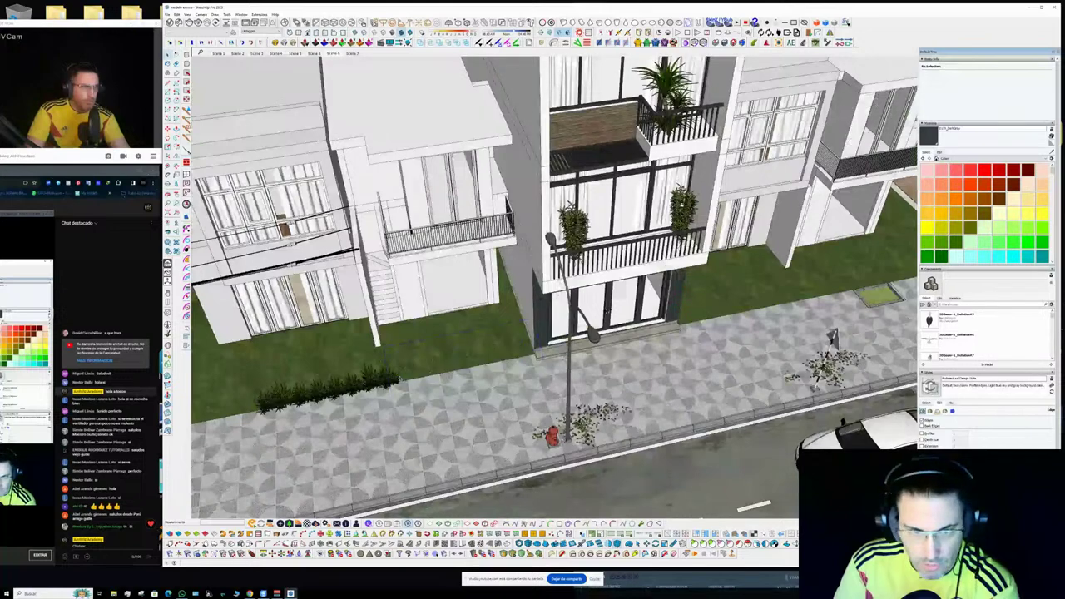
key("Page_Down")
key("Page_Down")
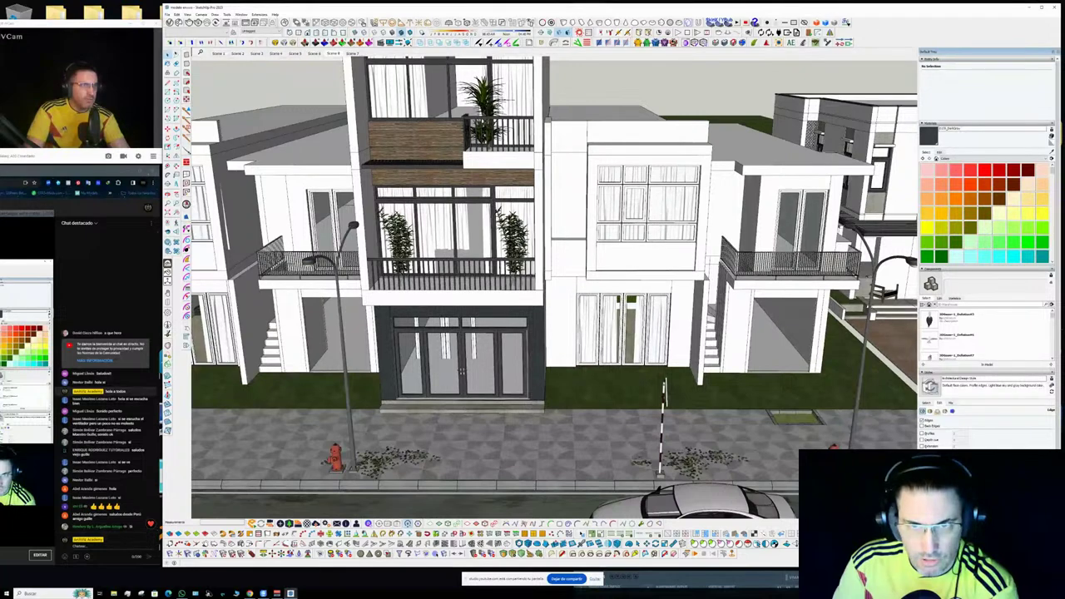
key("Page_Down")
scroll(530, 292, "up", 3)
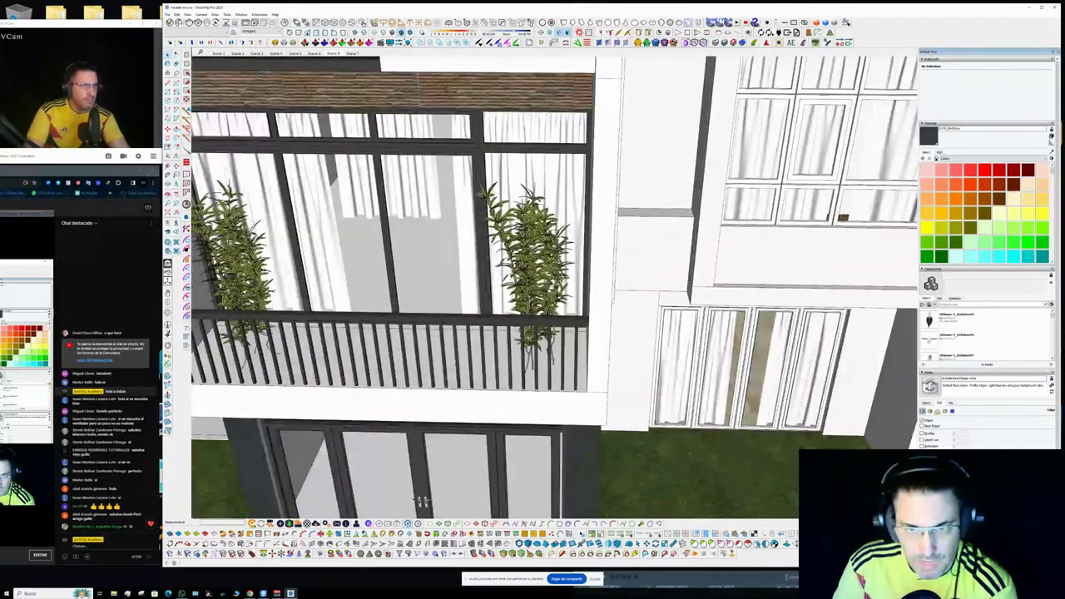
- Delete the potted plants from the lower balconies of the tall central building
left_click(530, 283)
key("Delete")
scroll(530, 283, "down", 1)
scroll(530, 283, "down", 2)
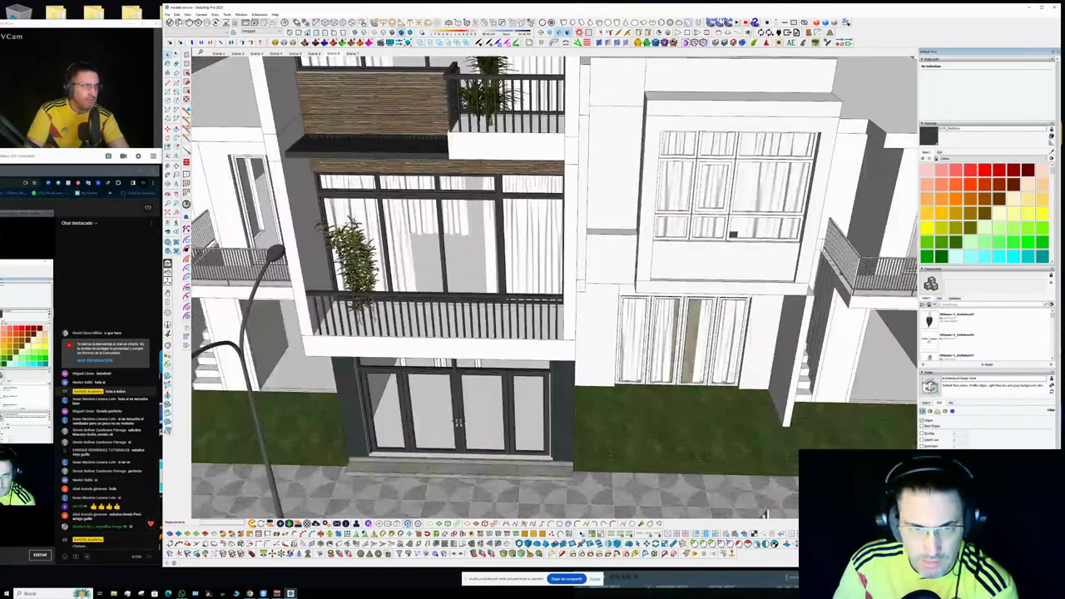
key("Page_Down")
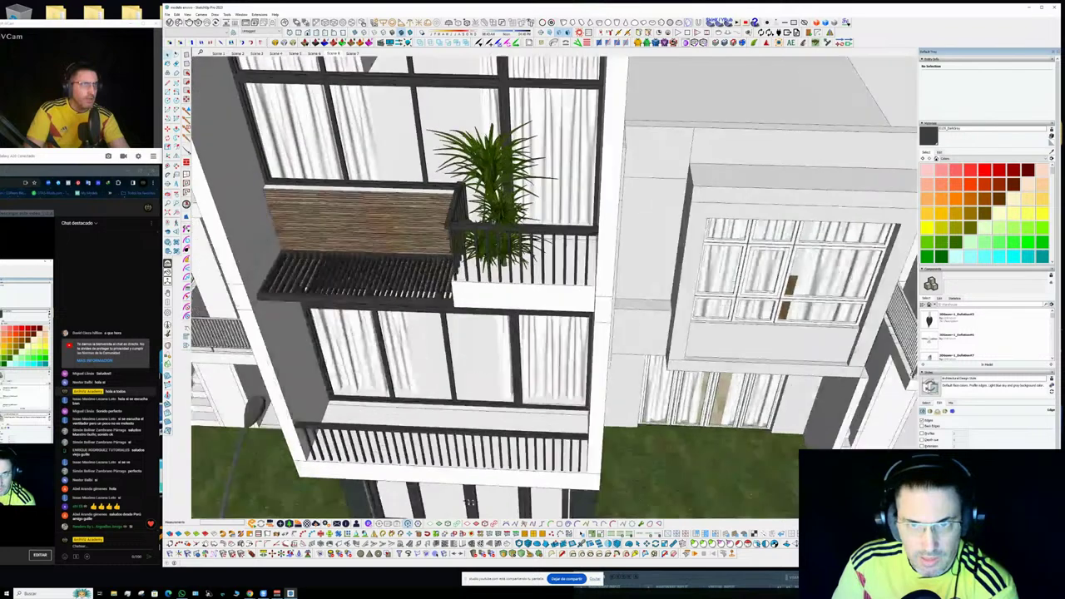
key("Page_Down")
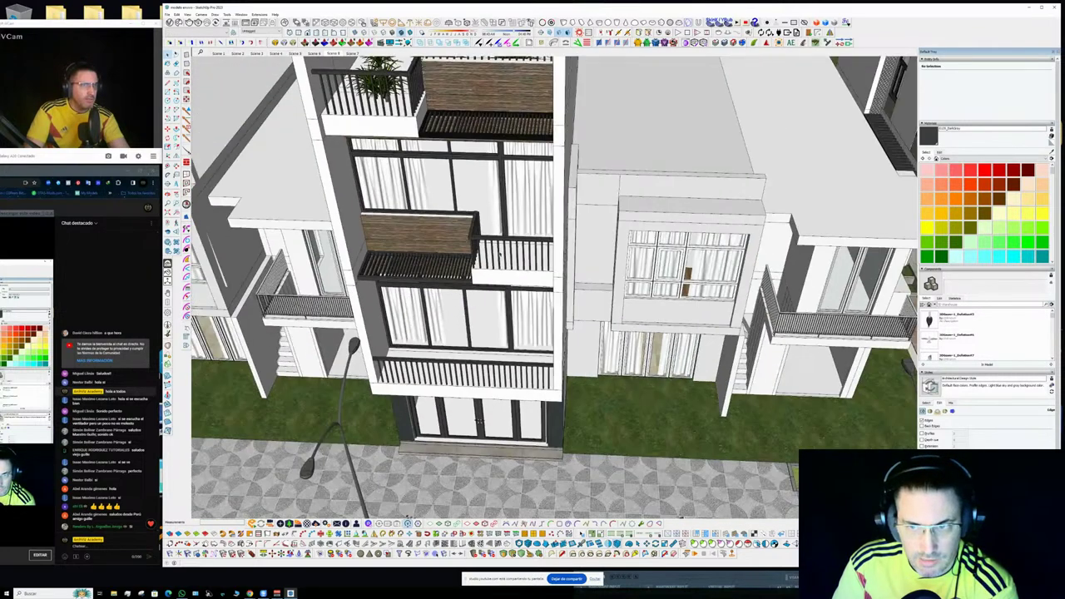
- Delete the three plants on the top-floor terrace of the tall central building
scroll(500, 258, "down", 2)
scroll(463, 147, "up", 4)
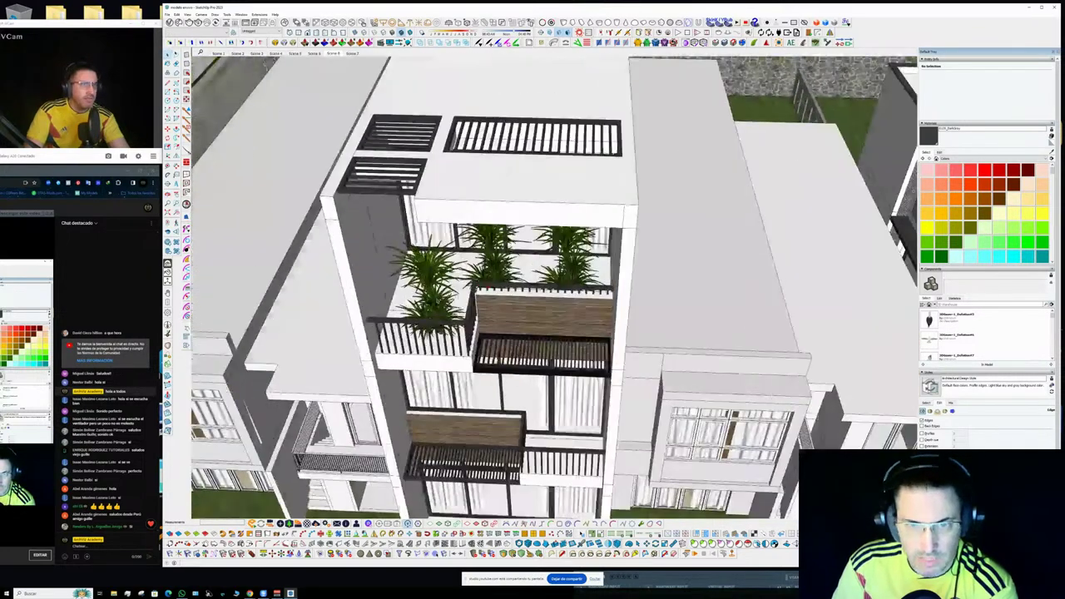
left_click(429, 297)
key("Delete")
left_click(491, 253)
key("Delete")
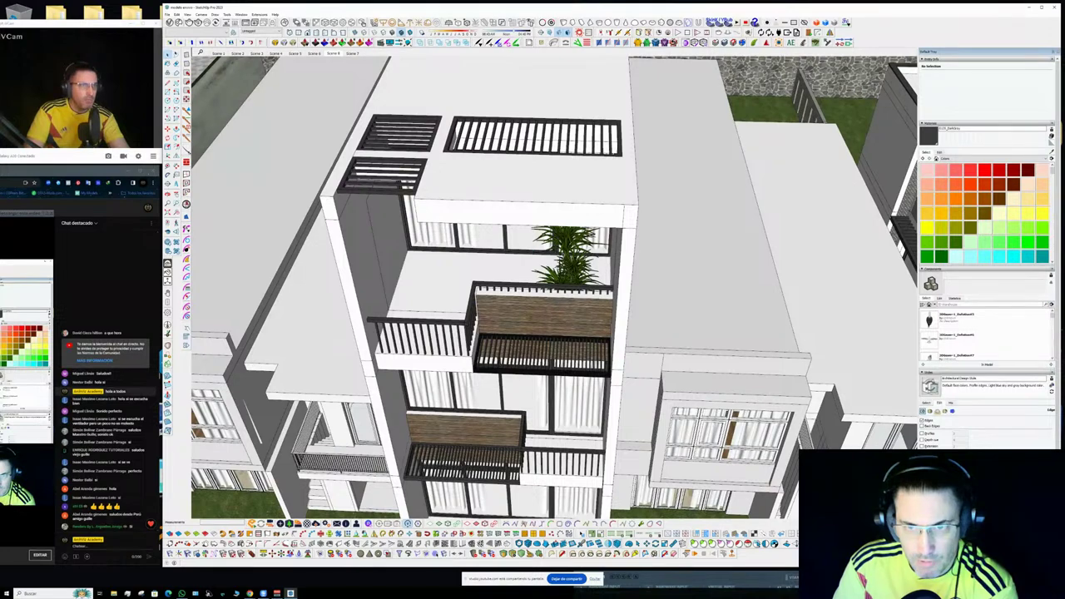
left_click(564, 254)
key("Page_Down")
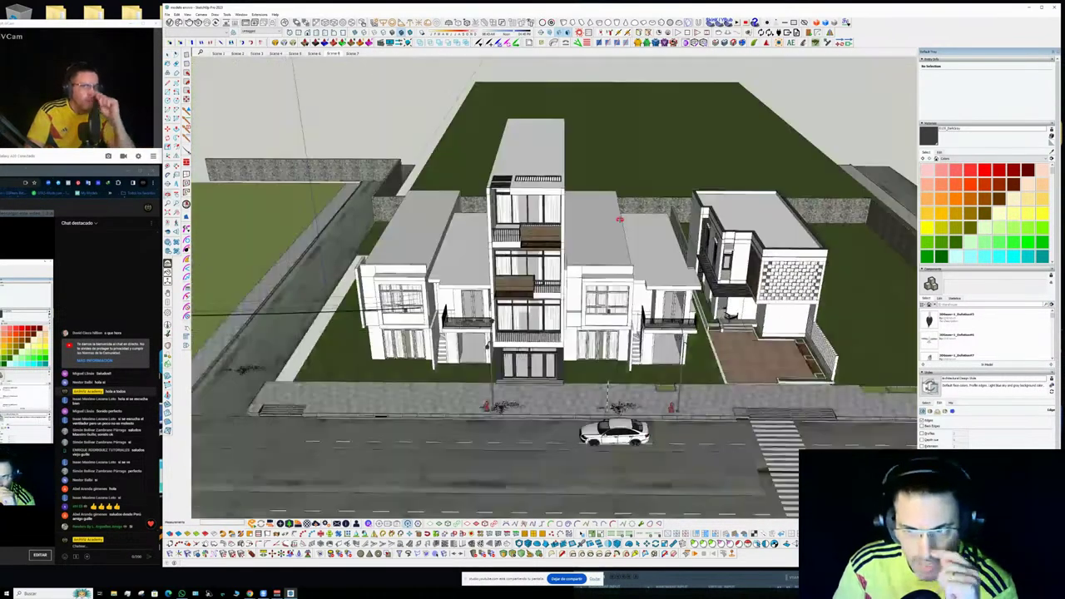
- Delete the armchair from the porch above the steps of the house with the tiled courtyard
middle_click_drag(620, 219, 627, 147)
scroll(707, 337, "up", 7)
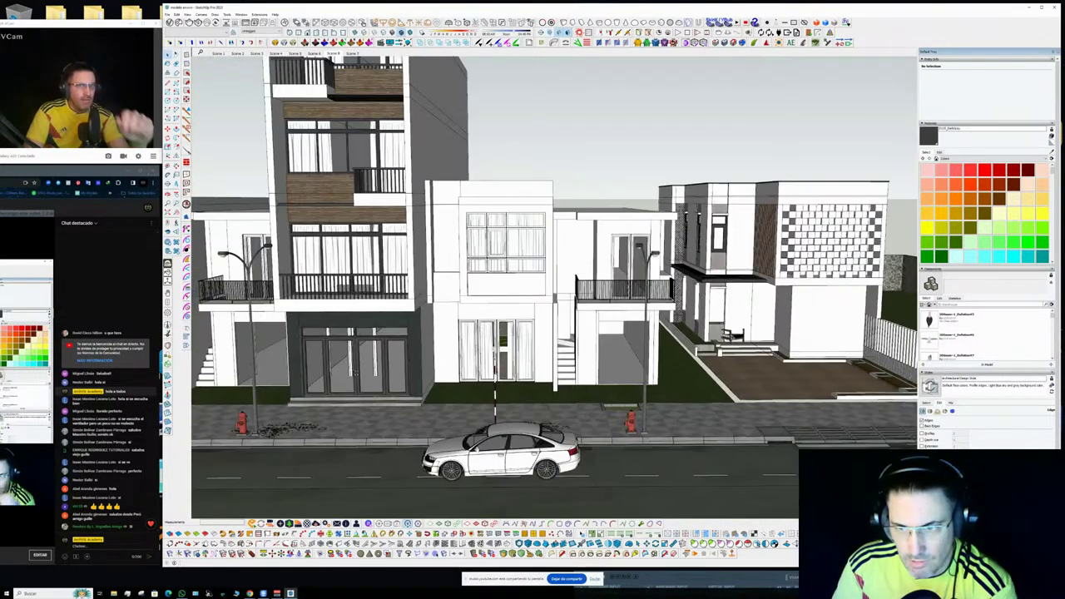
scroll(751, 334, "up", 3)
middle_click_drag(575, 205, 629, 369)
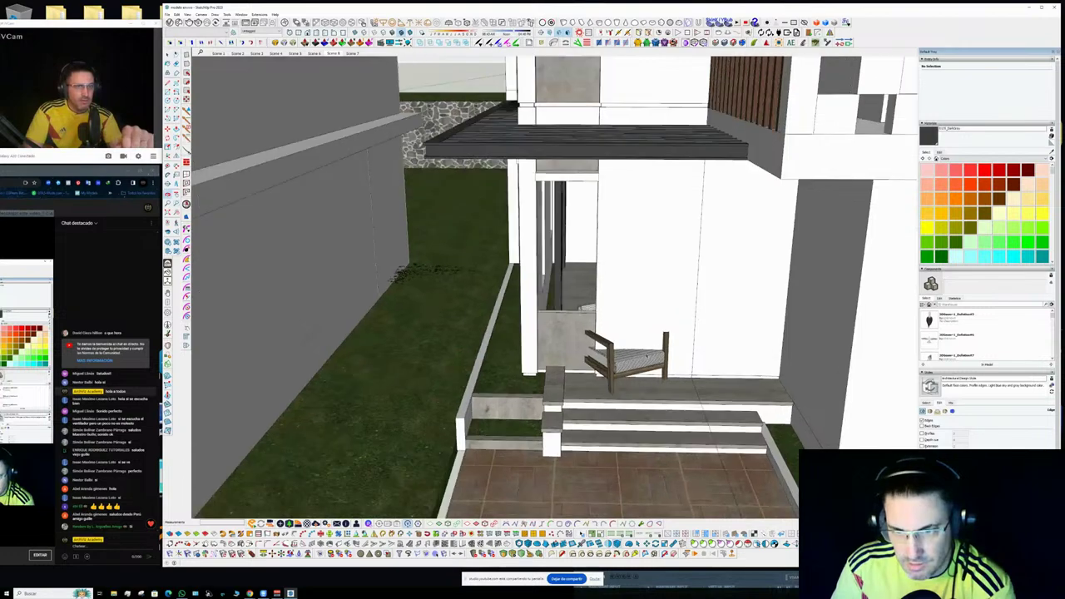
left_click(630, 369)
key("Delete")
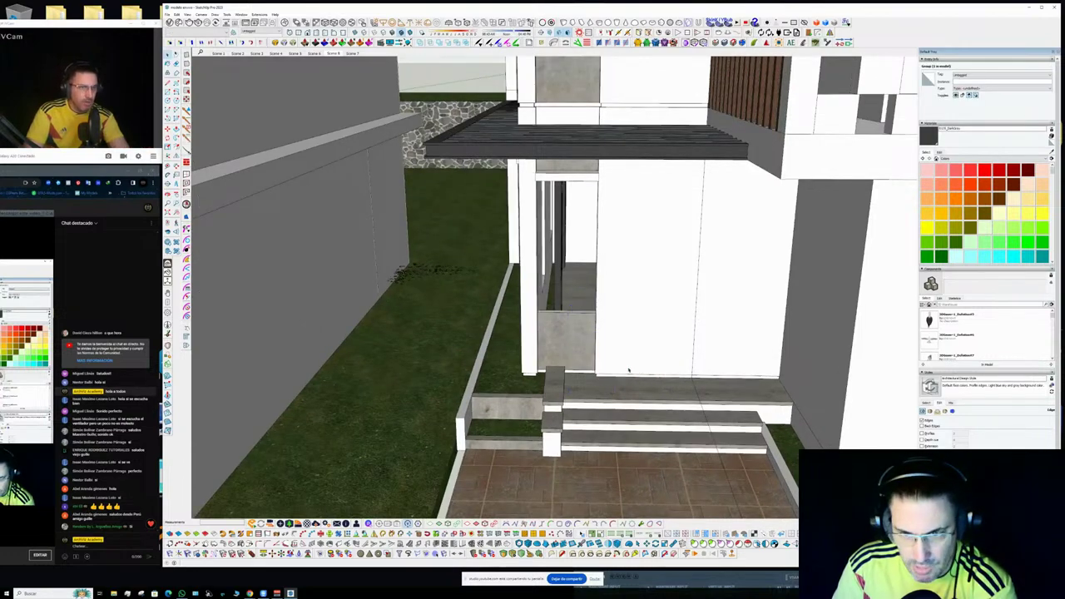
- Open the V-Ray Asset Editor, place it beside the tall building and lengthen it to show more of the material list
scroll(665, 307, "down", 4)
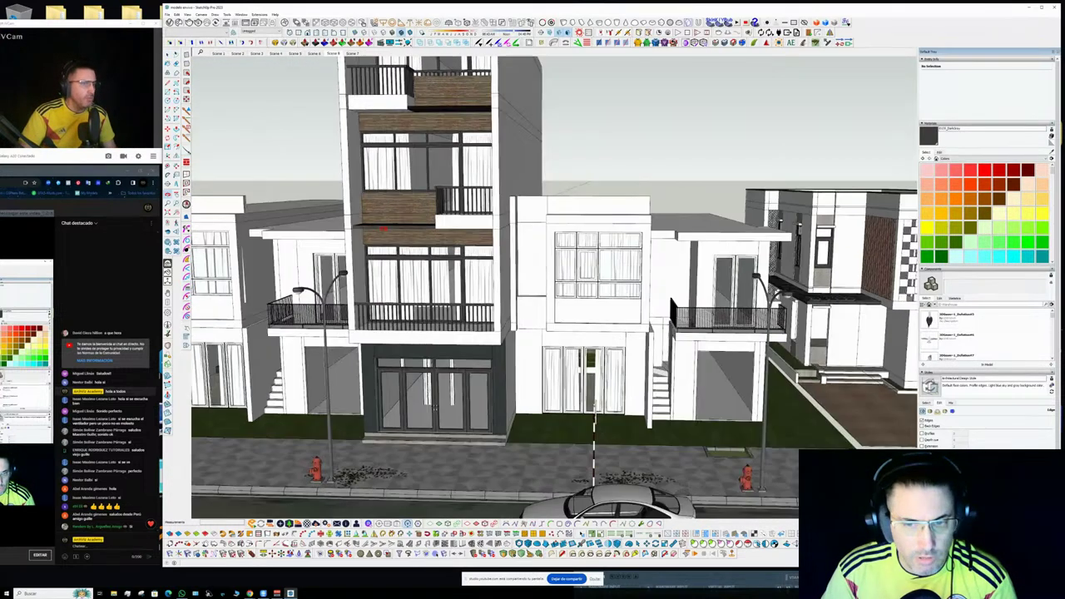
middle_click_drag(384, 229, 356, 218)
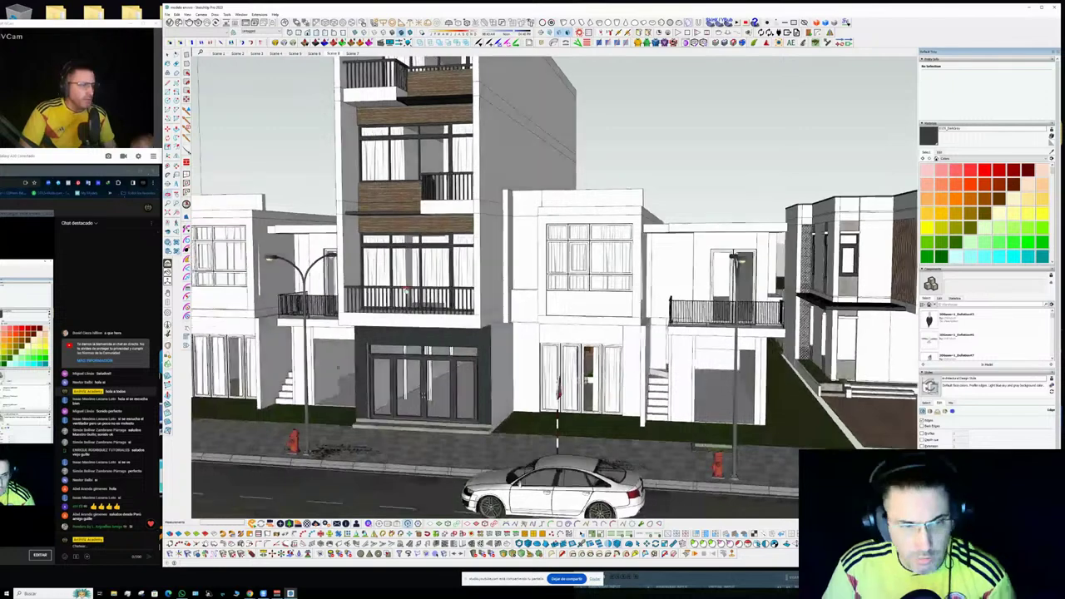
middle_click_drag(429, 321, 465, 359, "shift")
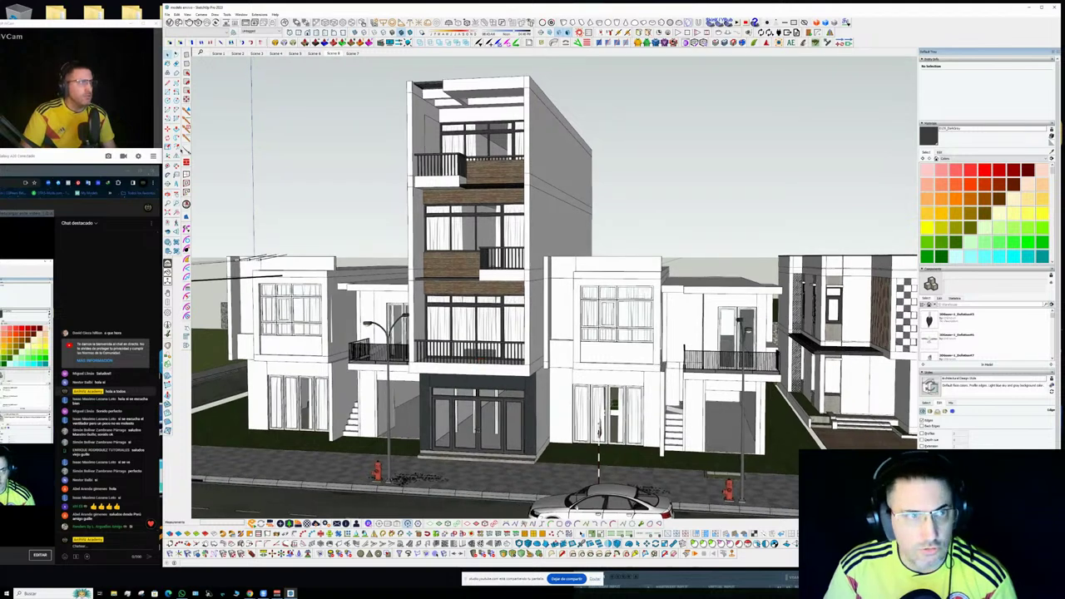
left_click(169, 22)
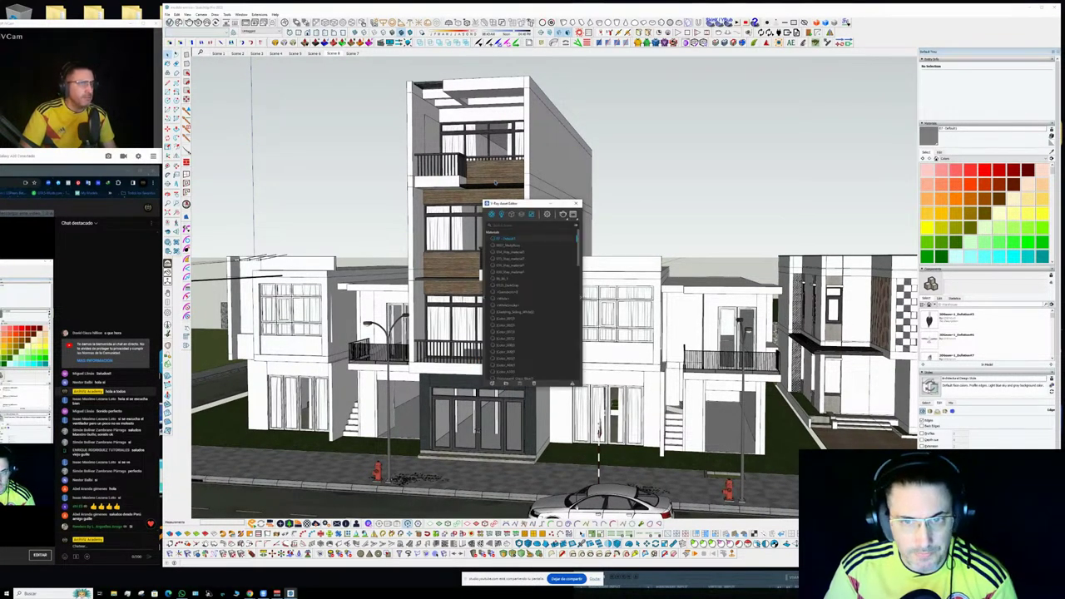
left_click_drag(517, 204, 232, 64)
left_click_drag(250, 248, 249, 510)
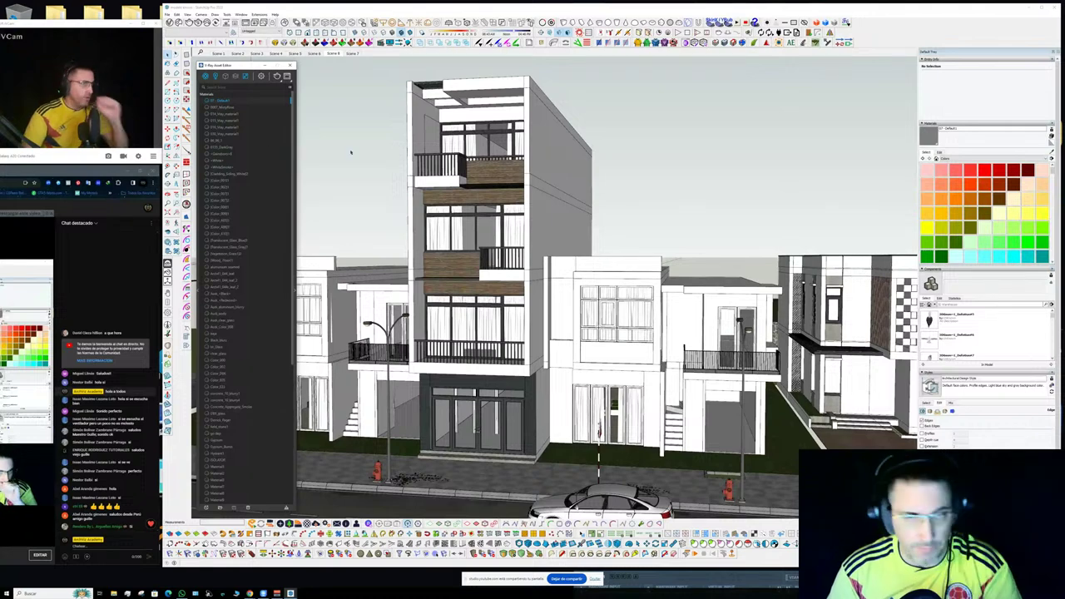
- Expand the render output options in the V-Ray render settings and turn on the safe frame
middle_click_drag(449, 241, 501, 212)
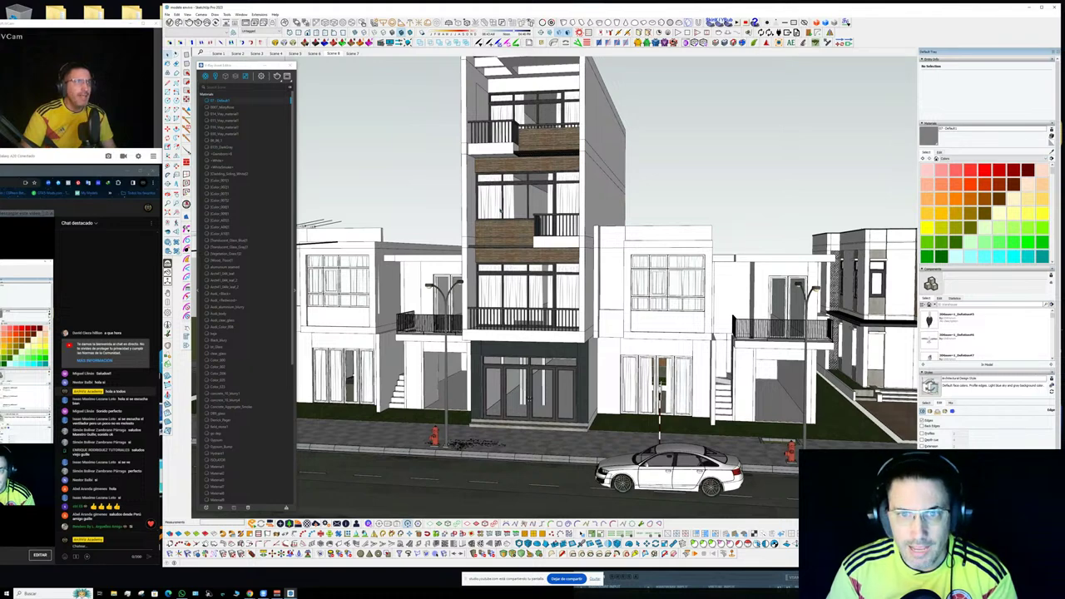
middle_click_drag(500, 212, 497, 223)
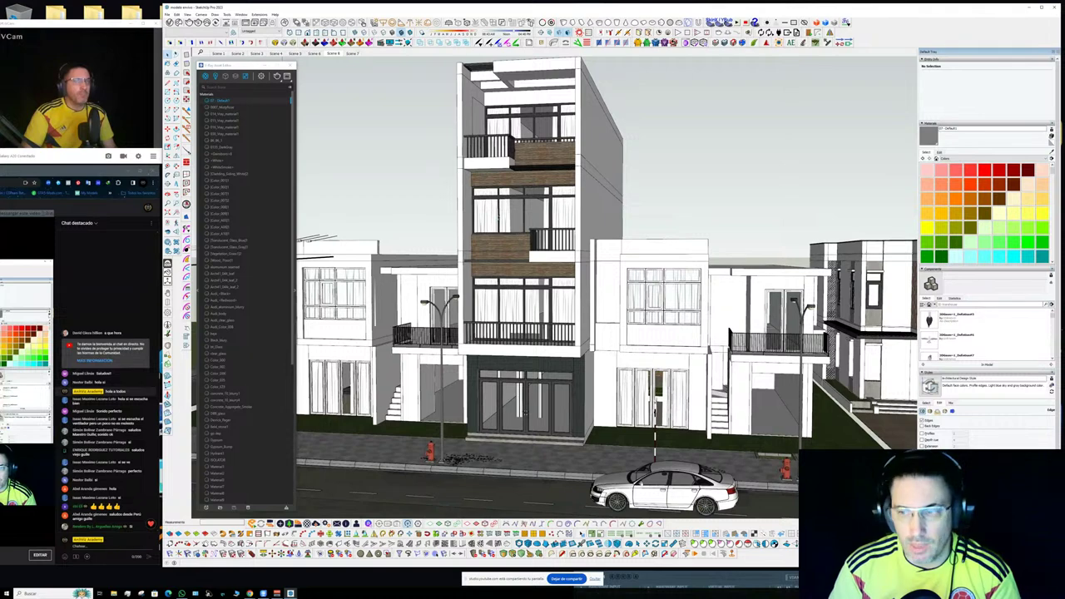
middle_click_drag(450, 256, 450, 239)
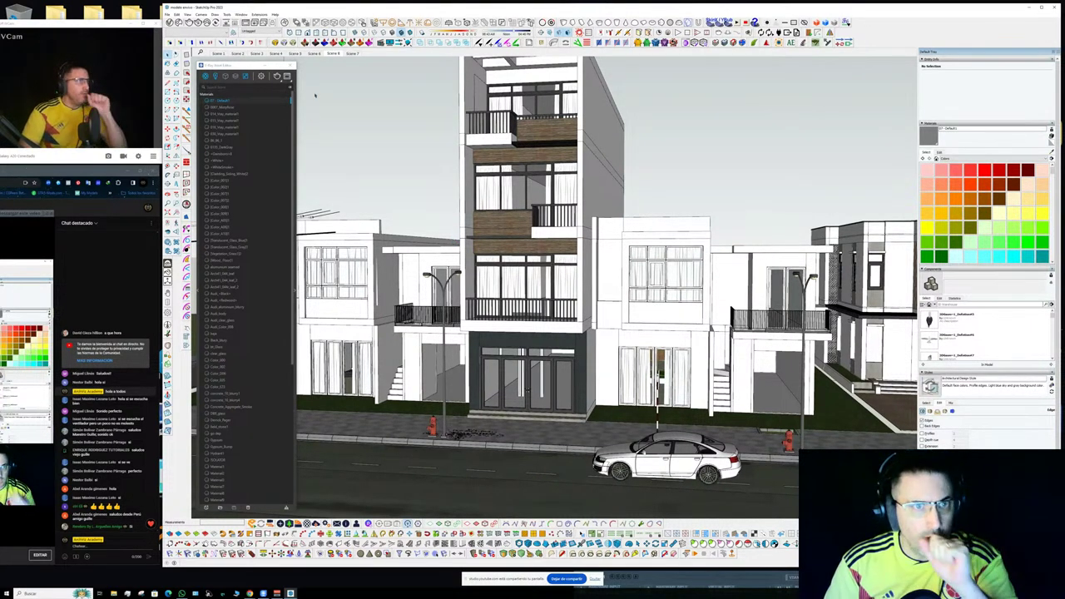
left_click(261, 75)
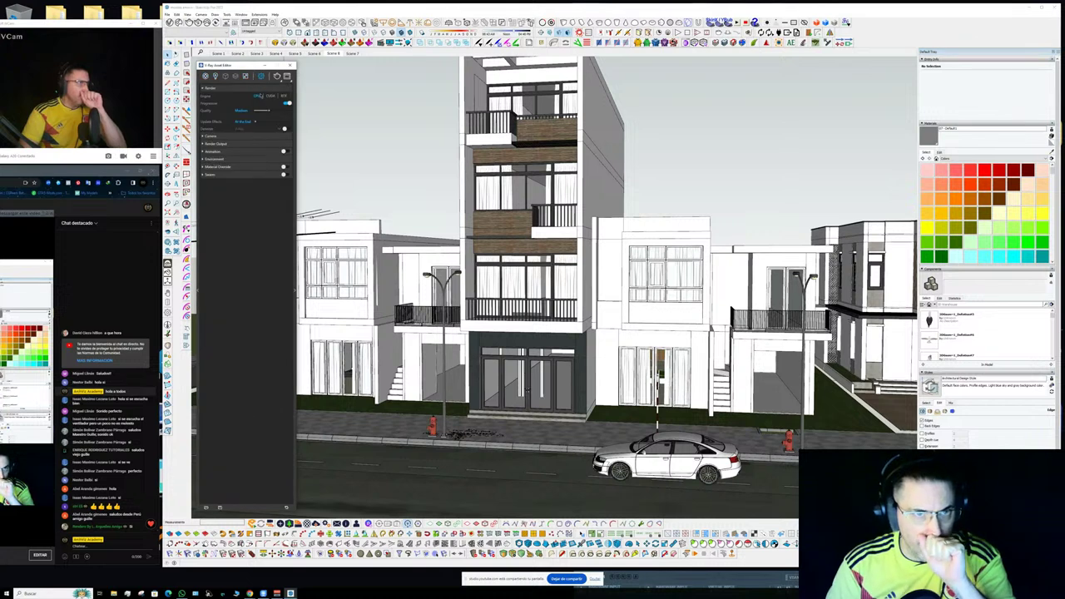
left_click(213, 136)
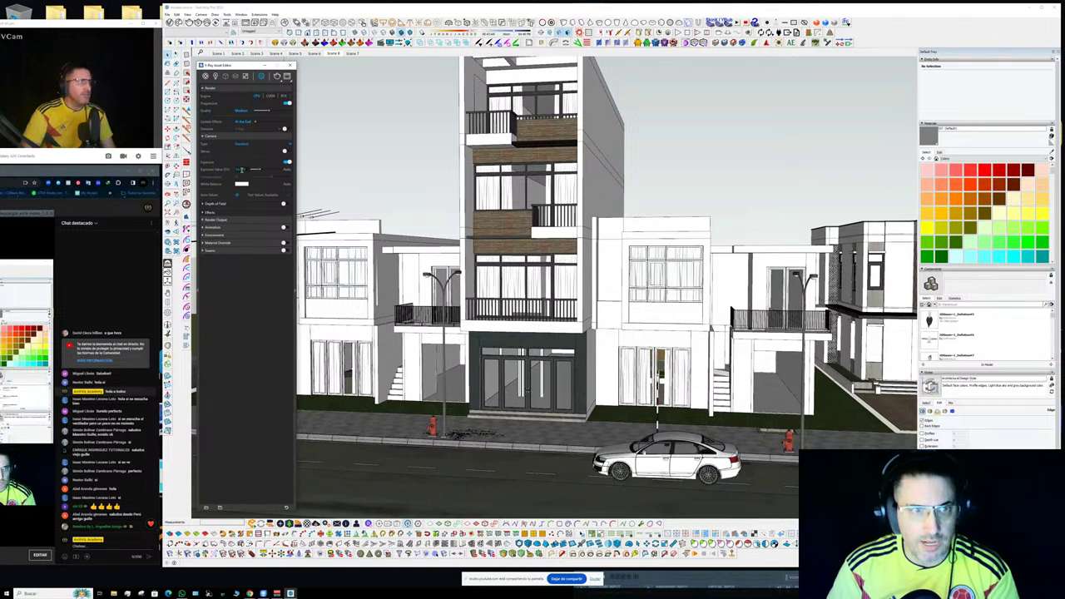
left_click(213, 136)
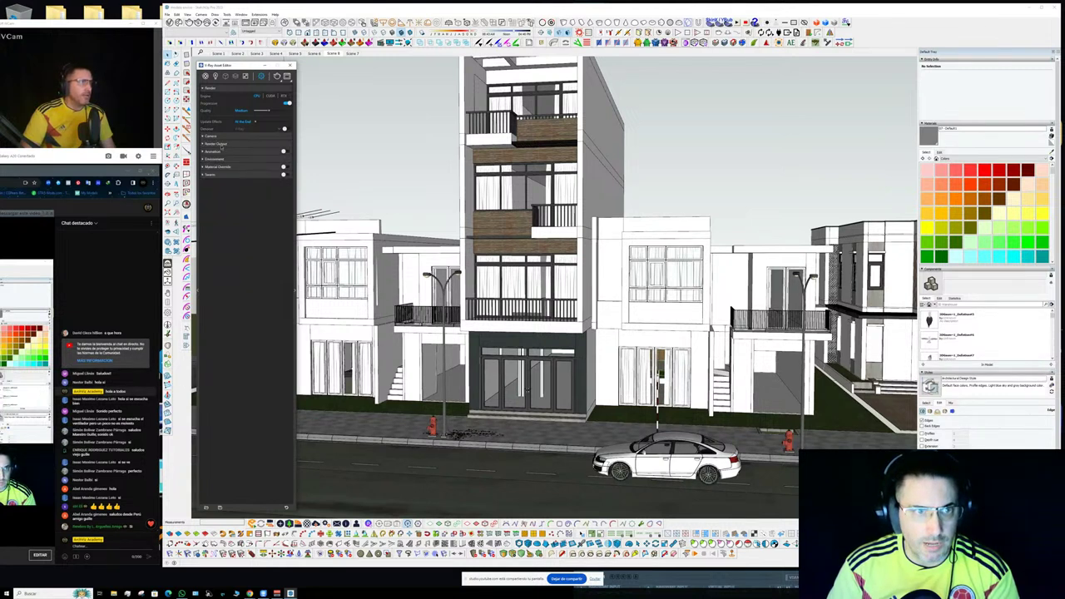
left_click(216, 144)
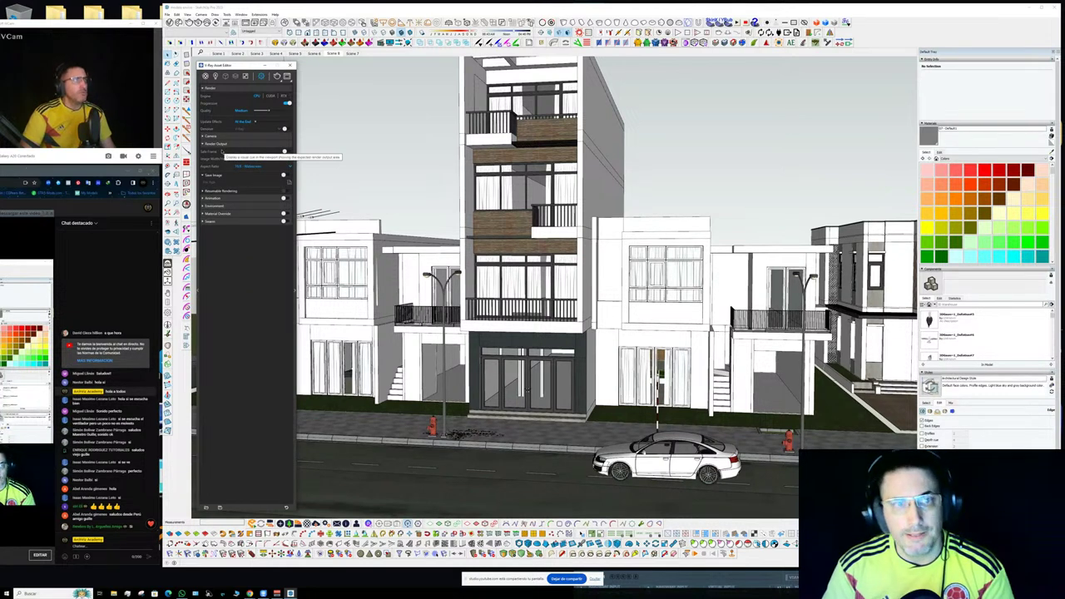
middle_click_drag(449, 262, 441, 292, "shift")
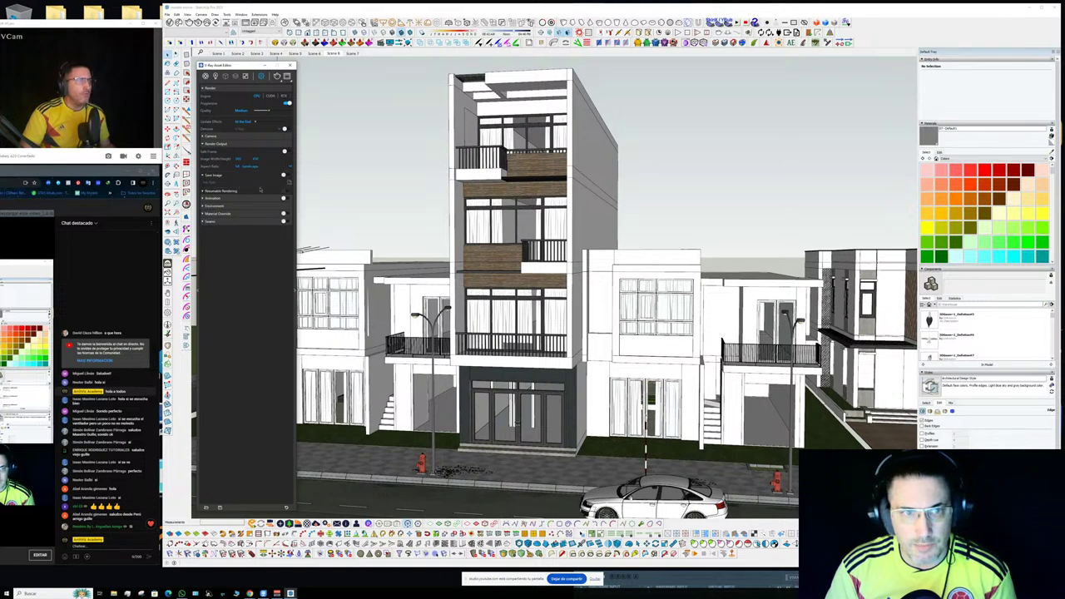
left_click(286, 151)
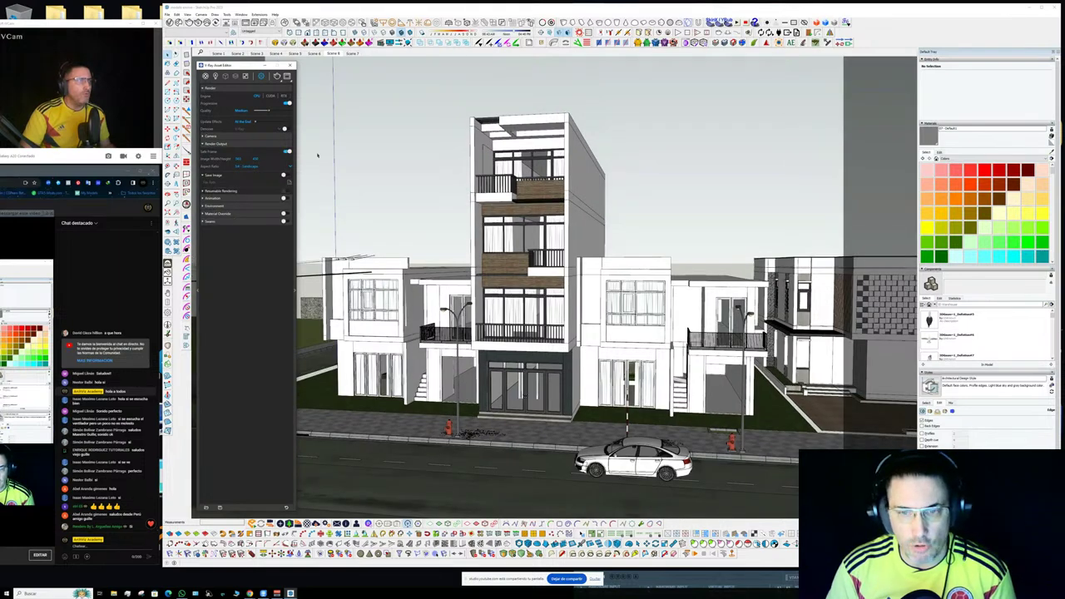
- Frame the tall building, its neighbouring houses and the parked car inside the safe frame, keeping the V-Ray Asset Editor clear of the view
scroll(520, 379, "up", 2)
mouse_move(520, 379)
middle_mouse_down()
mouse_move(518, 359)
mouse_move(503, 375)
middle_mouse_up()
scroll(533, 371, "up", 1)
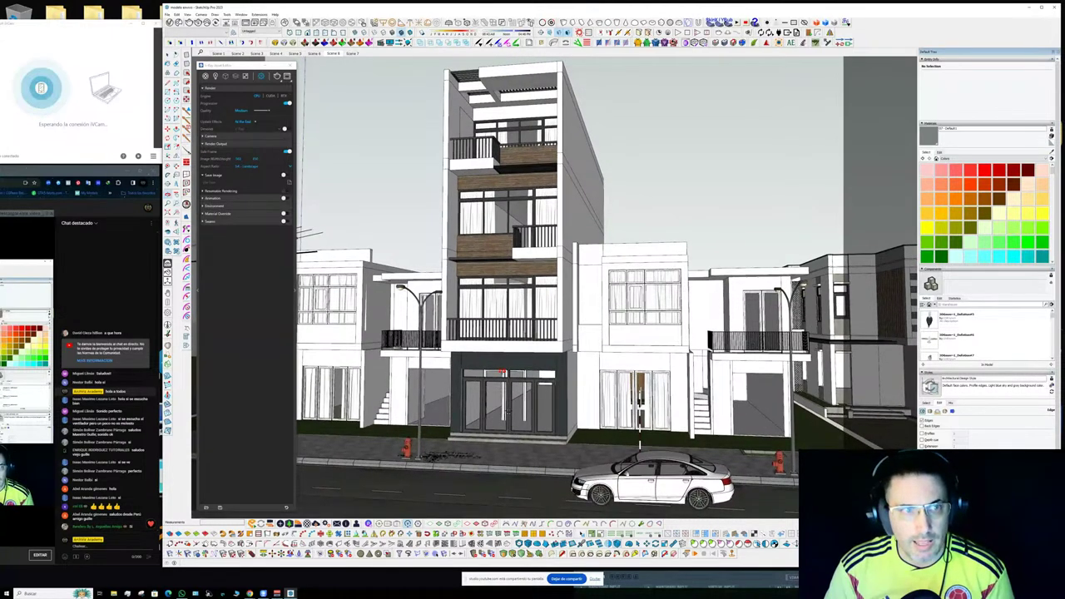
key("space")
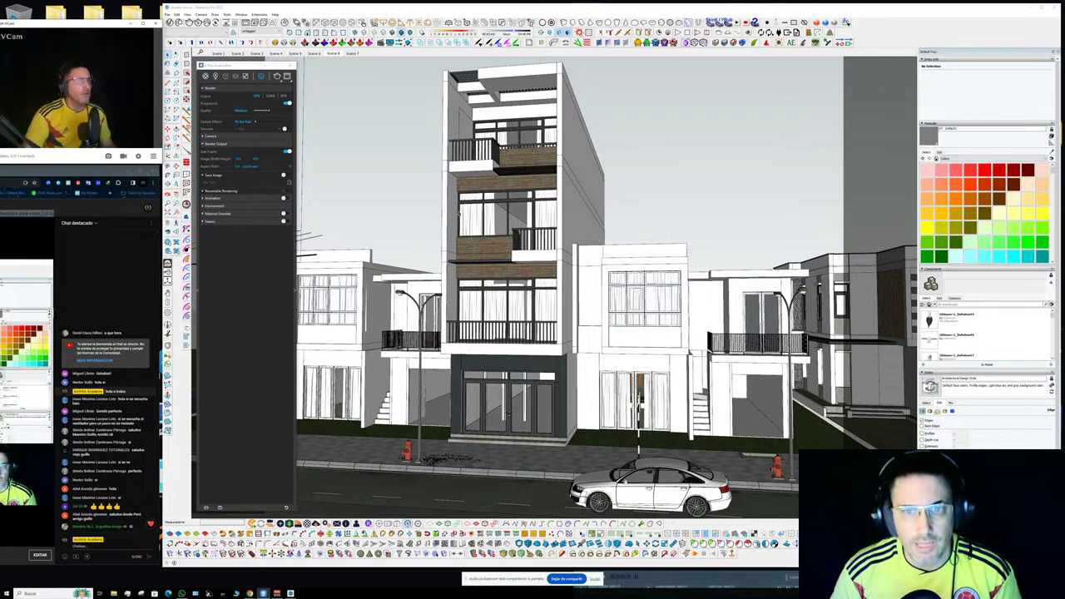
mouse_move(487, 254)
middle_mouse_down()
mouse_move(499, 263)
mouse_move(627, 237)
middle_mouse_up()
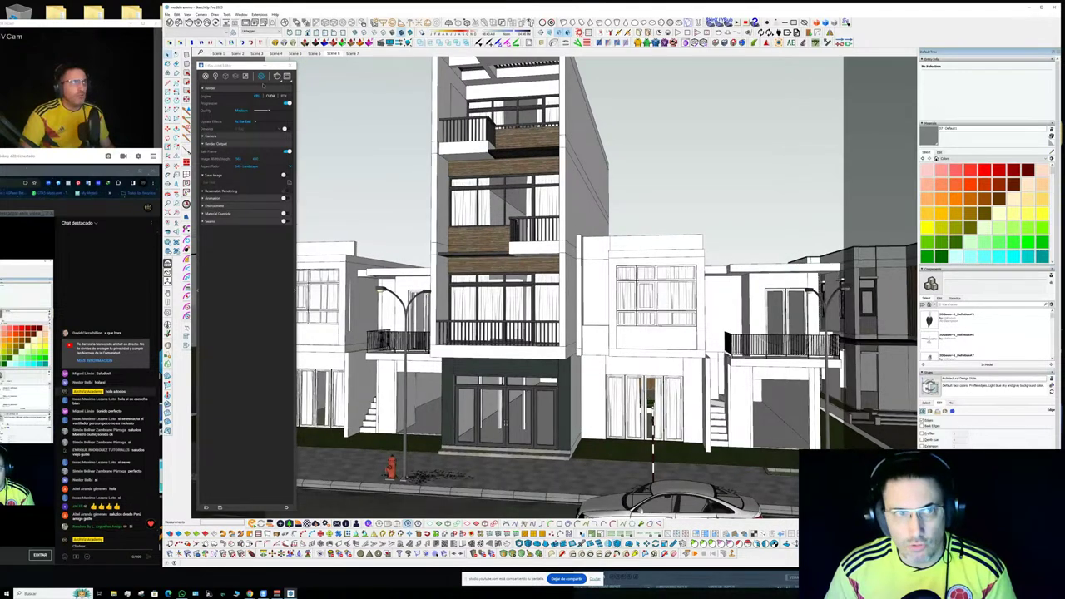
left_click_drag(247, 64, 182, 251)
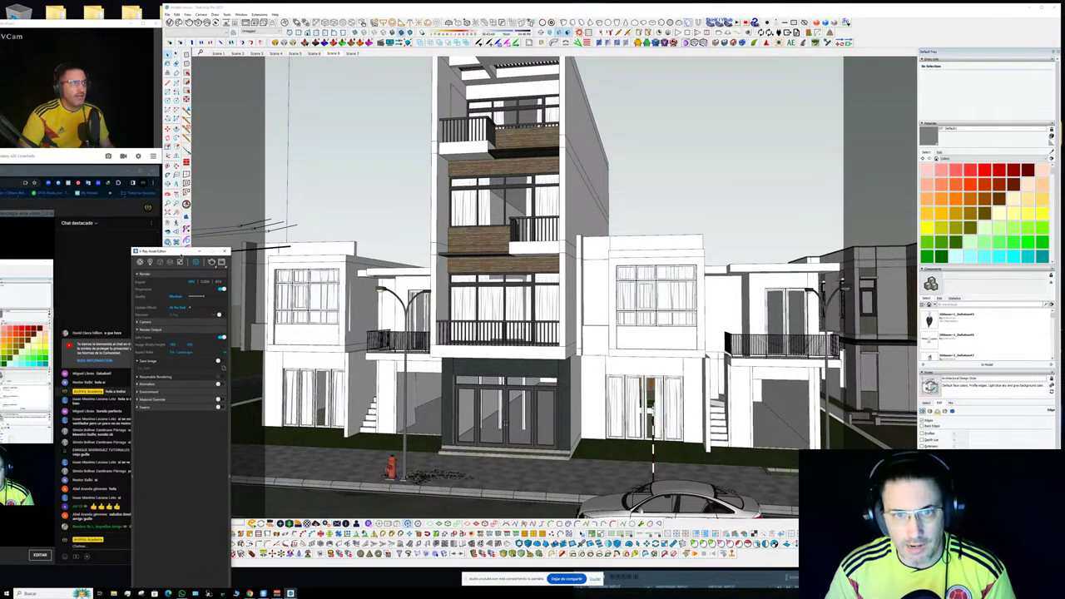
middle_click_drag(428, 200, 421, 217)
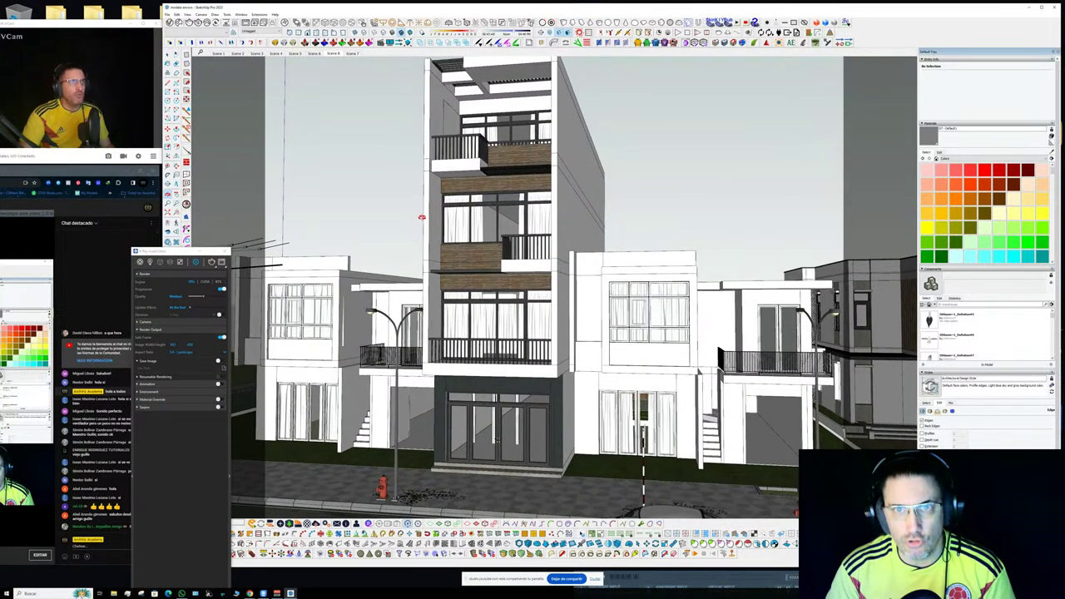
scroll(422, 217, "down", 3)
scroll(422, 217, "up", 3)
scroll(422, 220, "down", 3)
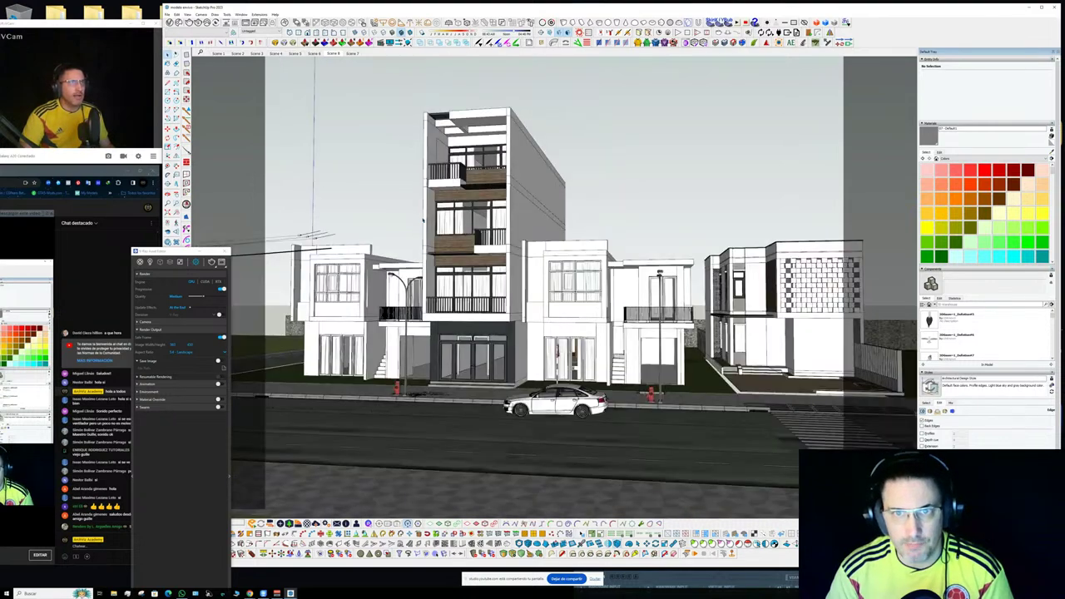
scroll(447, 261, "up", 2)
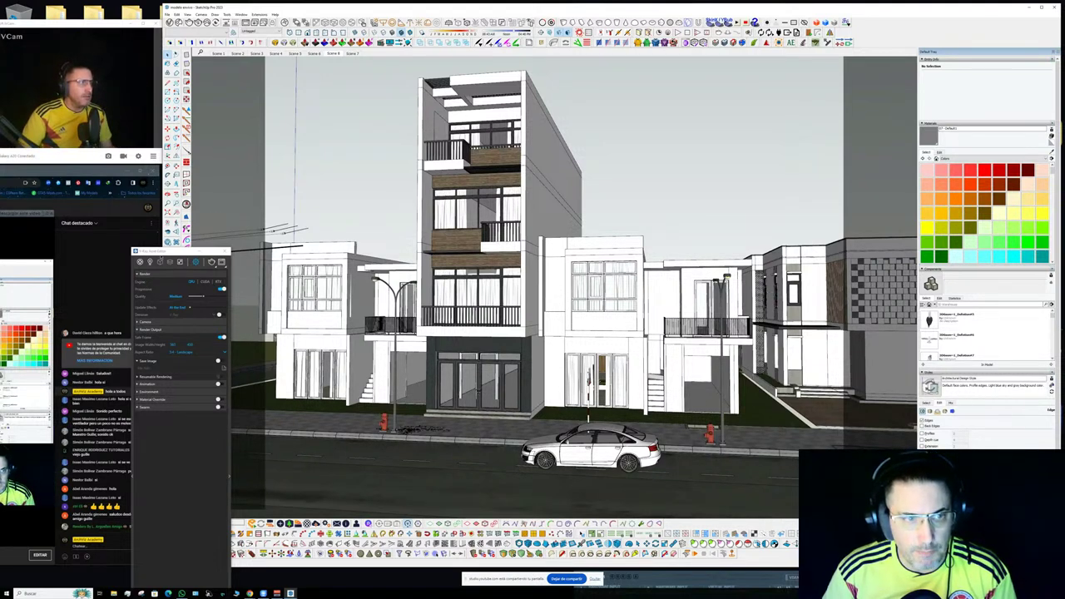
- Set the render output's aspect ratio to Custom and its image width to 1920
left_click_drag(174, 251, 278, 89)
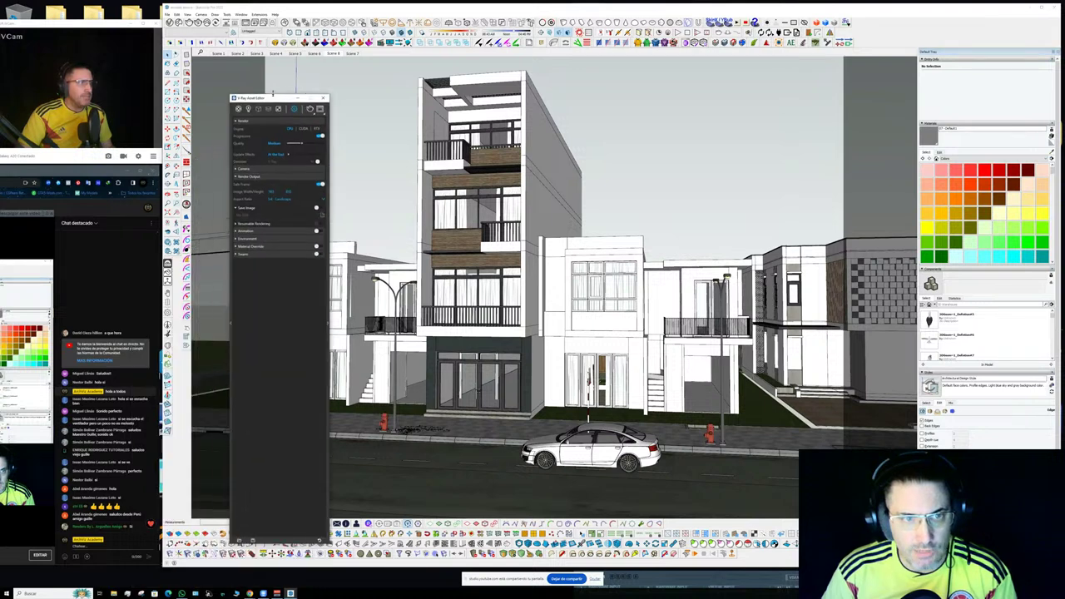
left_click(284, 194)
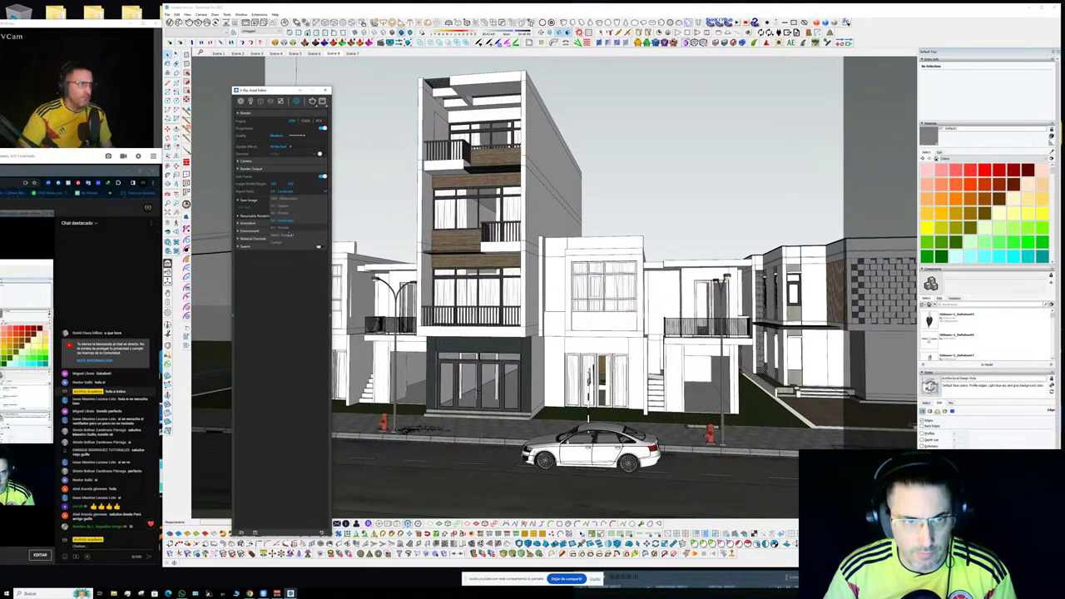
left_click(283, 240)
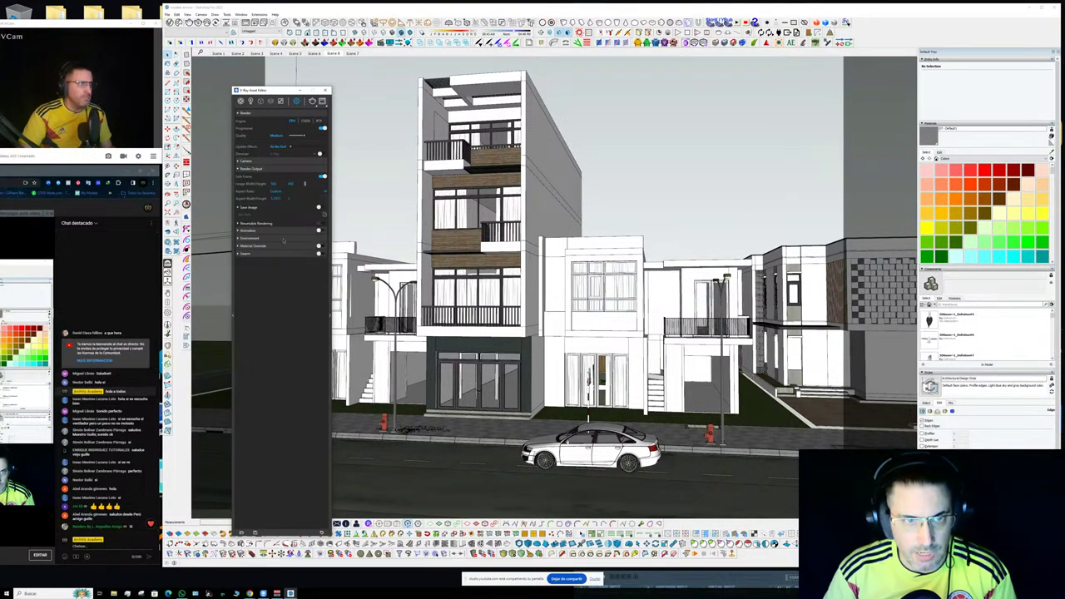
double_click(272, 184)
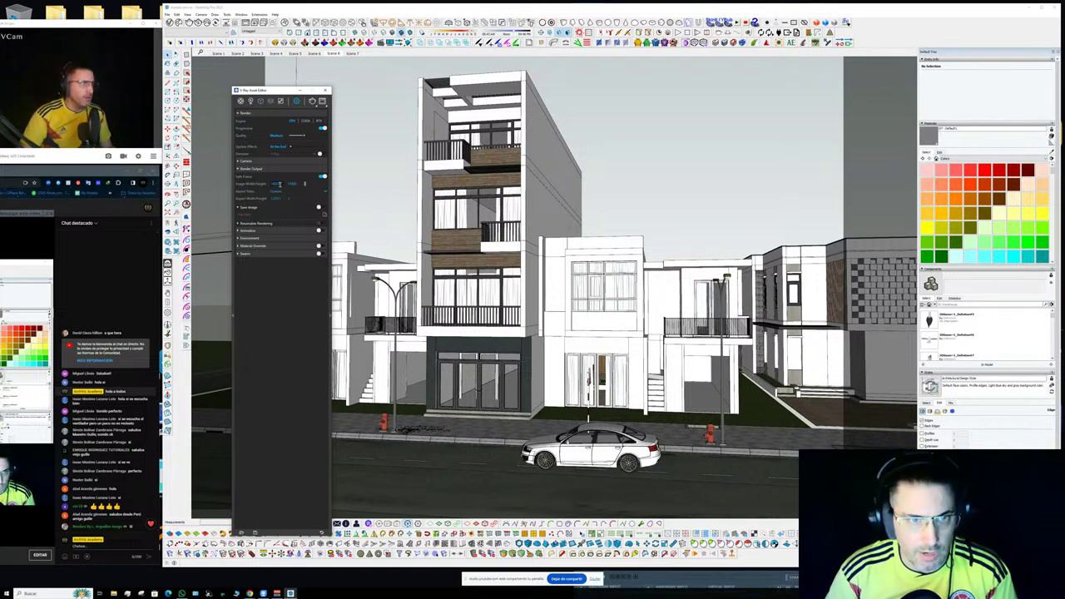
left_click_drag(280, 184, 214, 185)
type("1920")
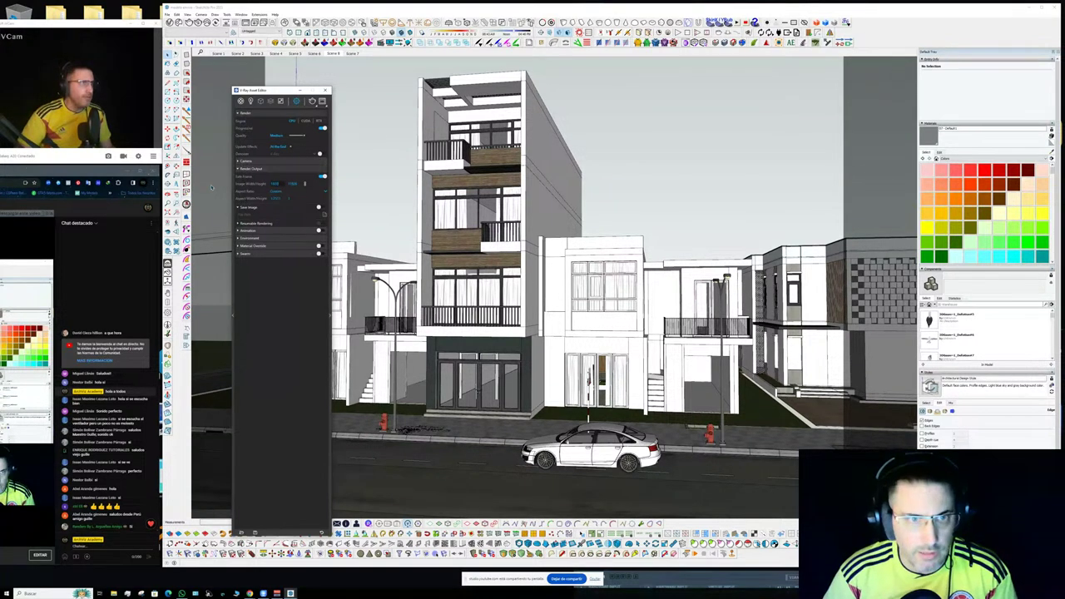
- Unlock the render output's width-to-height proportion and set the image width to 800
key("Return")
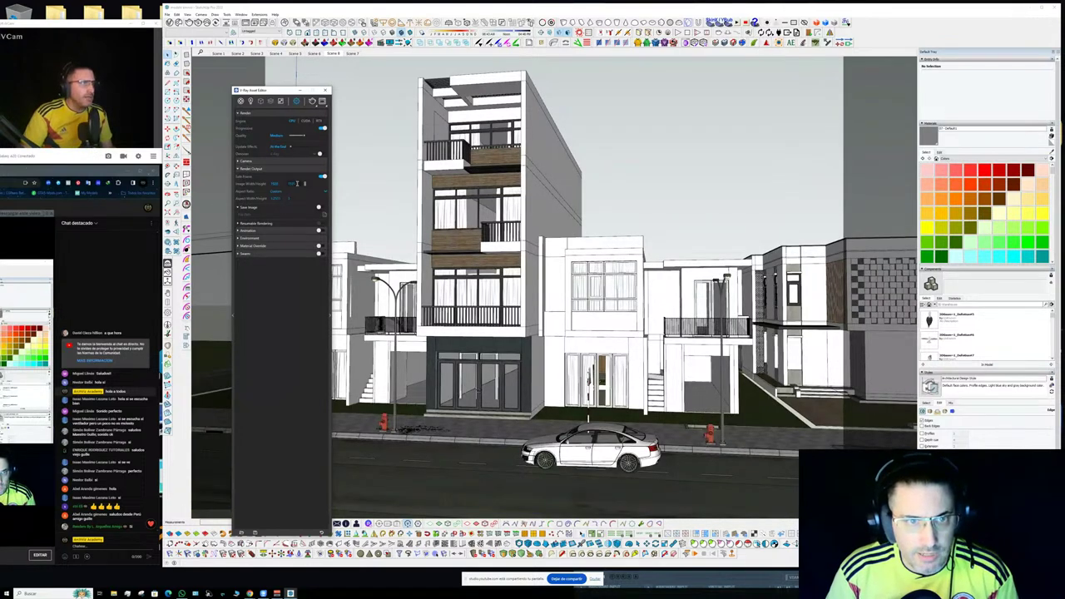
left_click(305, 184)
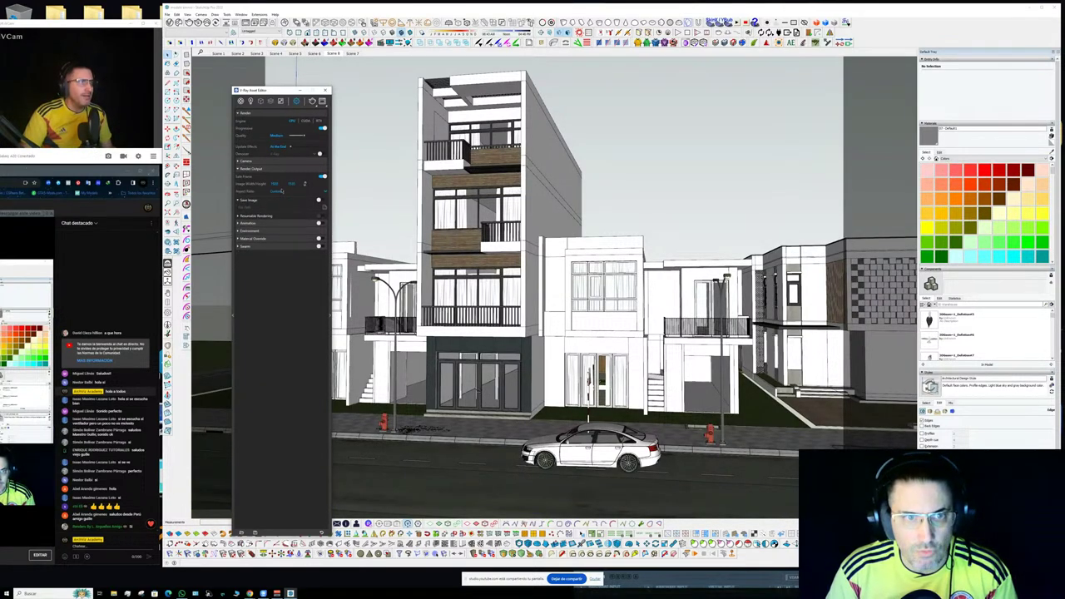
left_click_drag(281, 184, 259, 189)
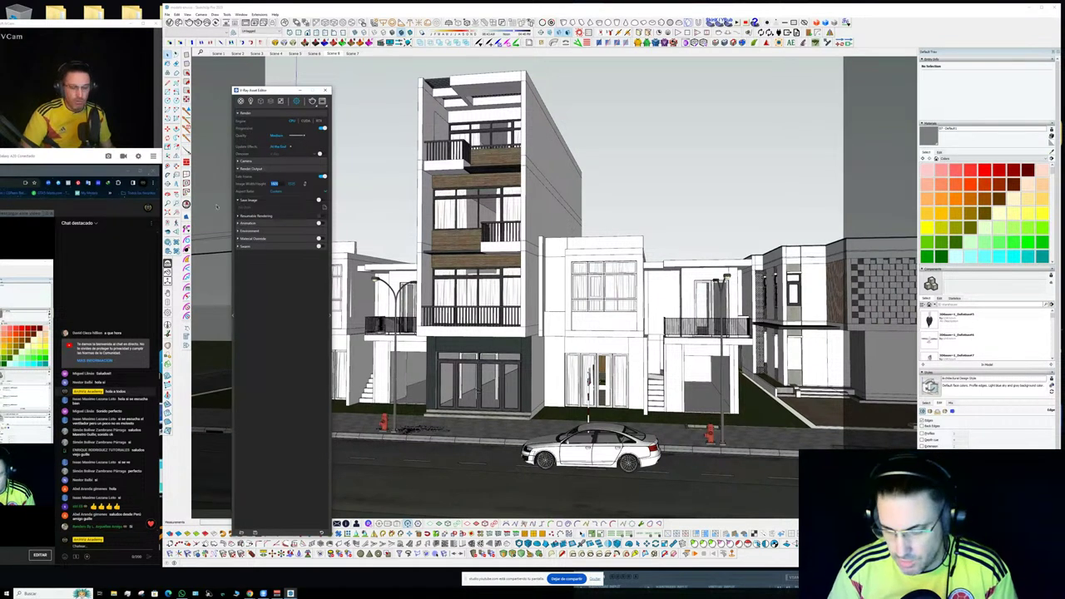
type("800")
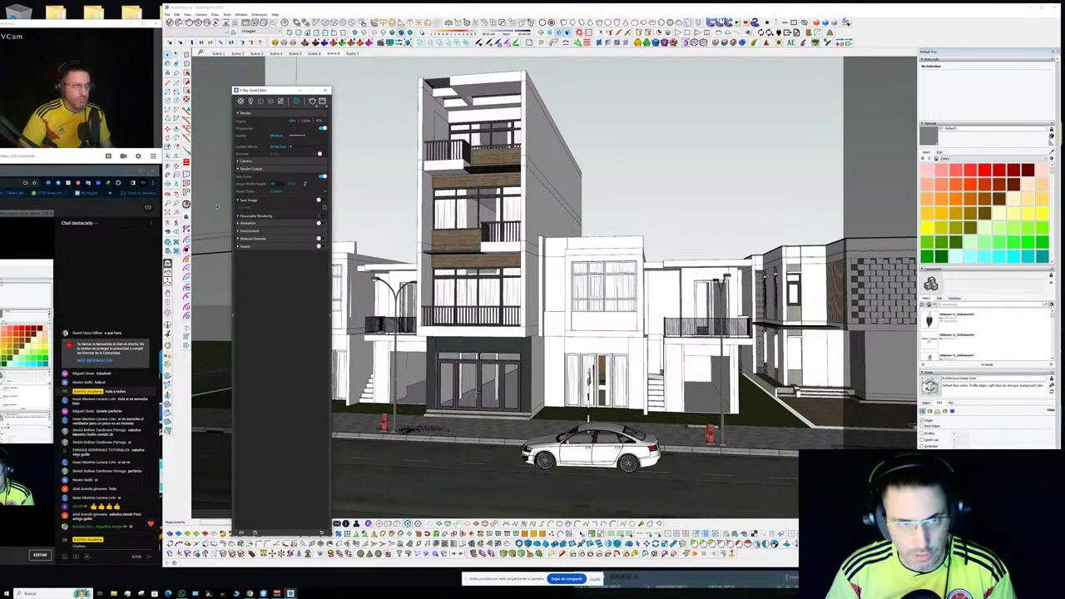
key("Return")
- Try an image width of 1200 for the tall building's framing, and reduce it to 1100
scroll(496, 279, "up", 4)
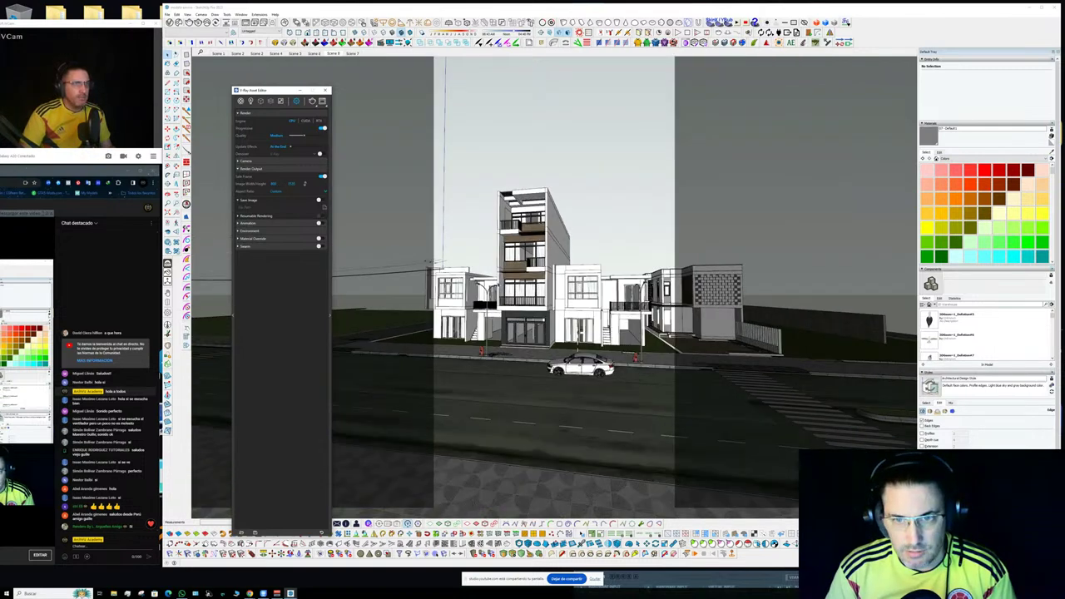
middle_click_drag(548, 283, 525, 273)
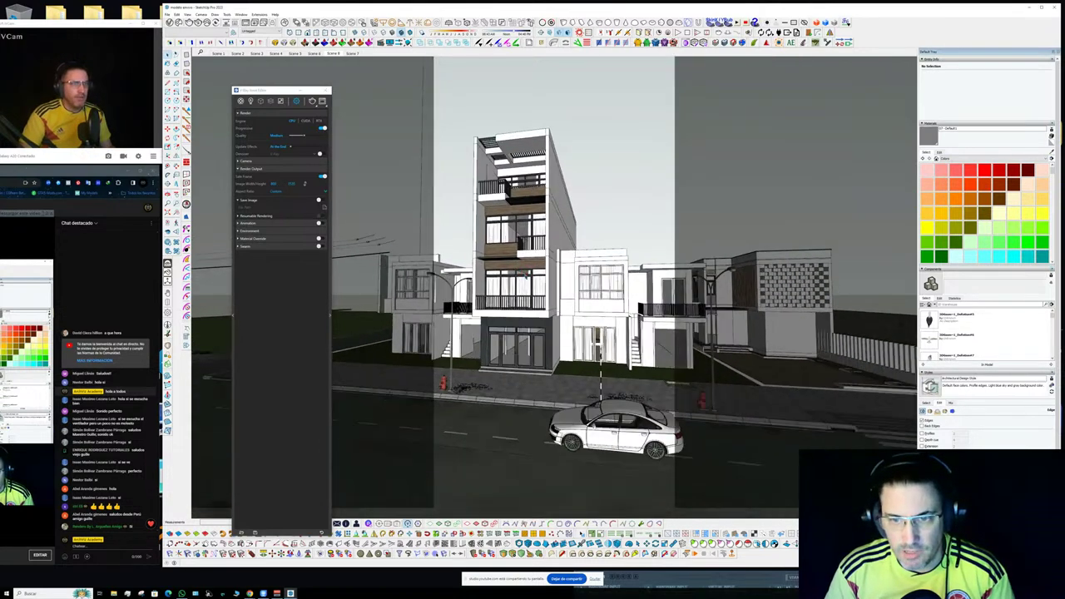
middle_click_drag(506, 312, 494, 311)
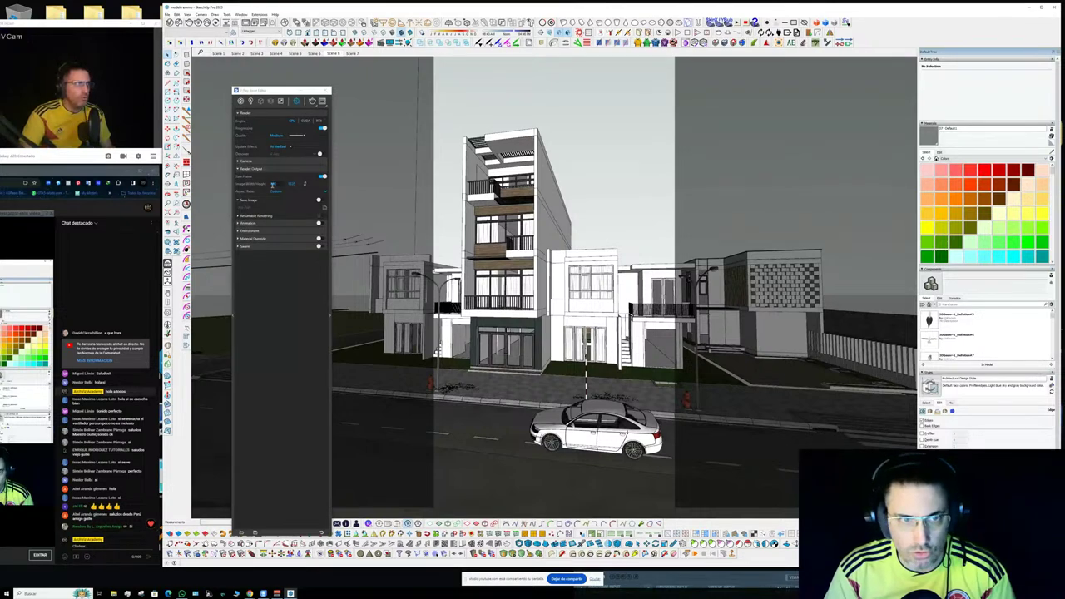
type("1200")
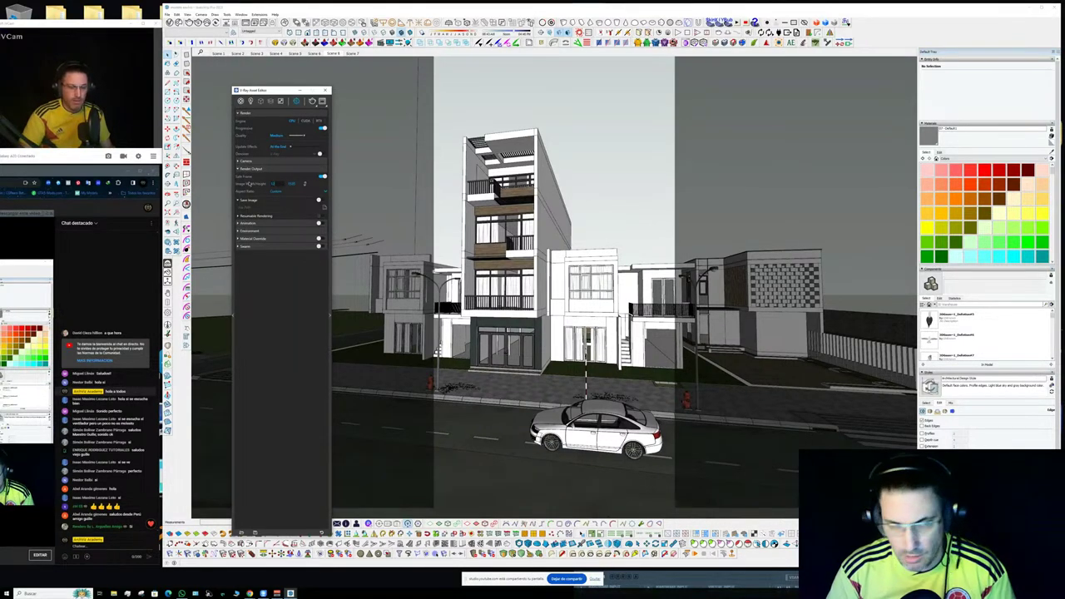
key("Return")
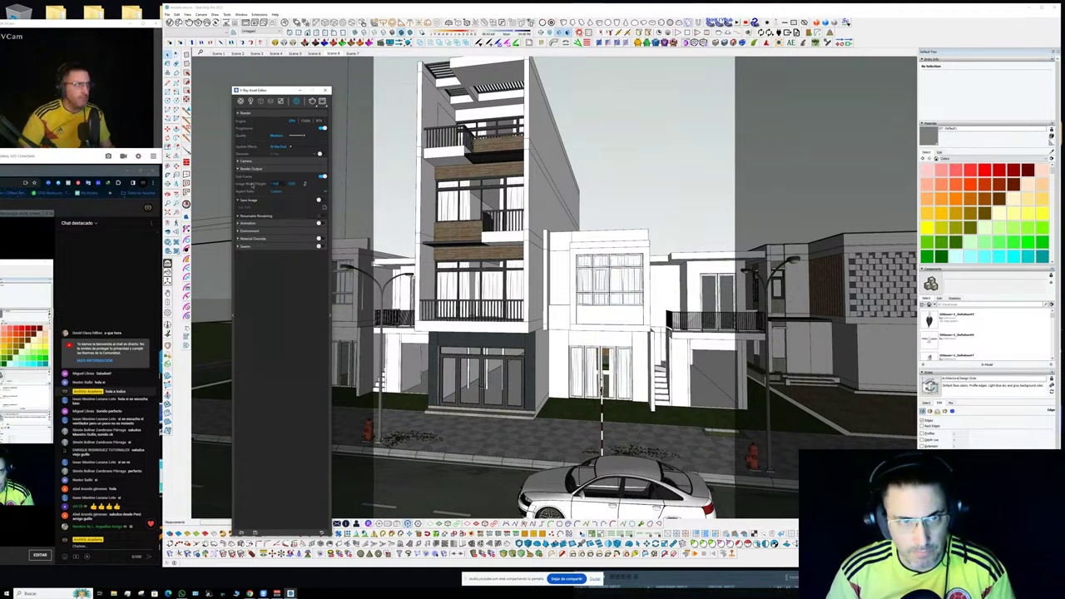
key("Return")
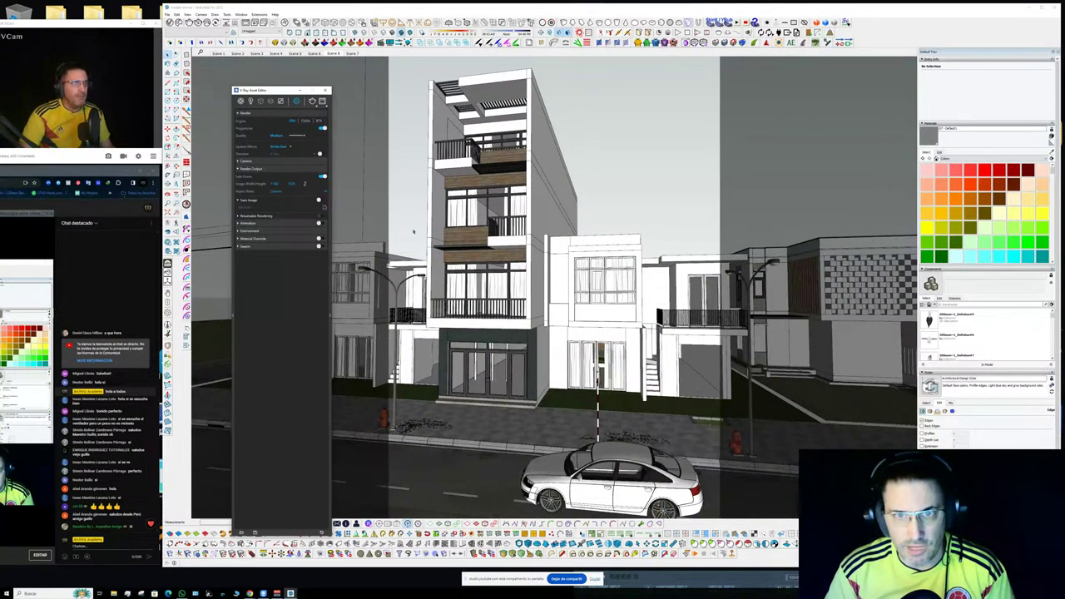
- Frame the tall building and the parked car from a low street-level viewpoint inside the safe frame
middle_click_drag(414, 231, 409, 220, "shift")
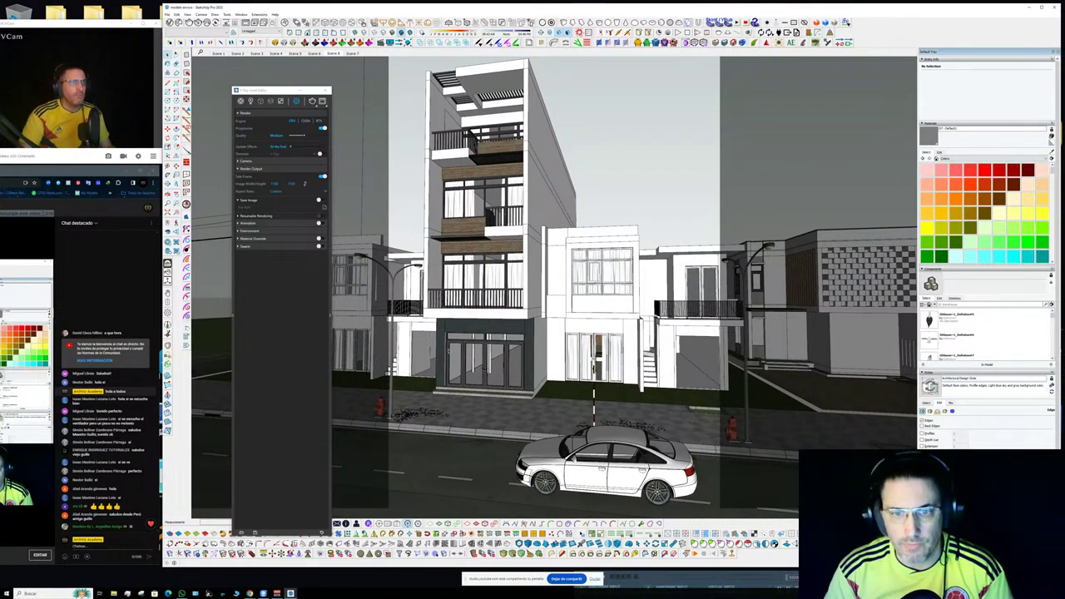
middle_click_drag(449, 350, 448, 313)
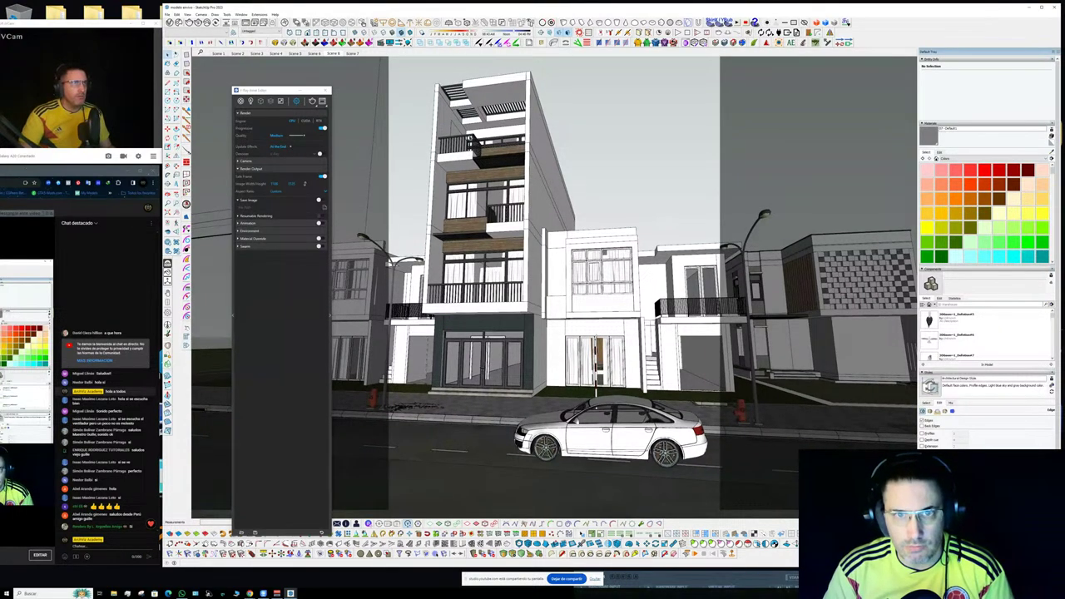
middle_click_drag(470, 138, 478, 176)
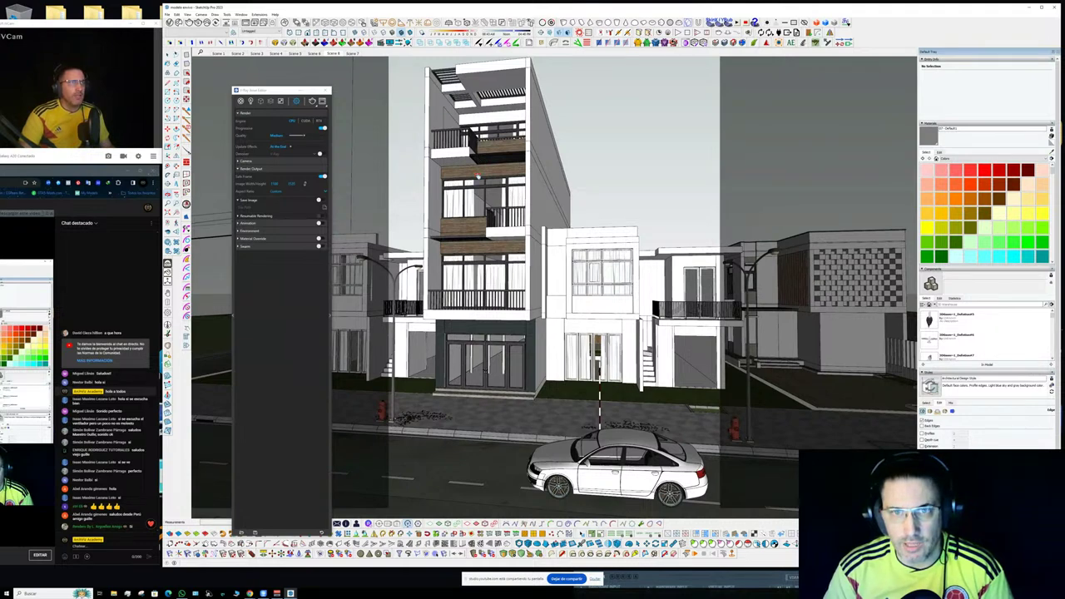
middle_click_drag(477, 172, 478, 124)
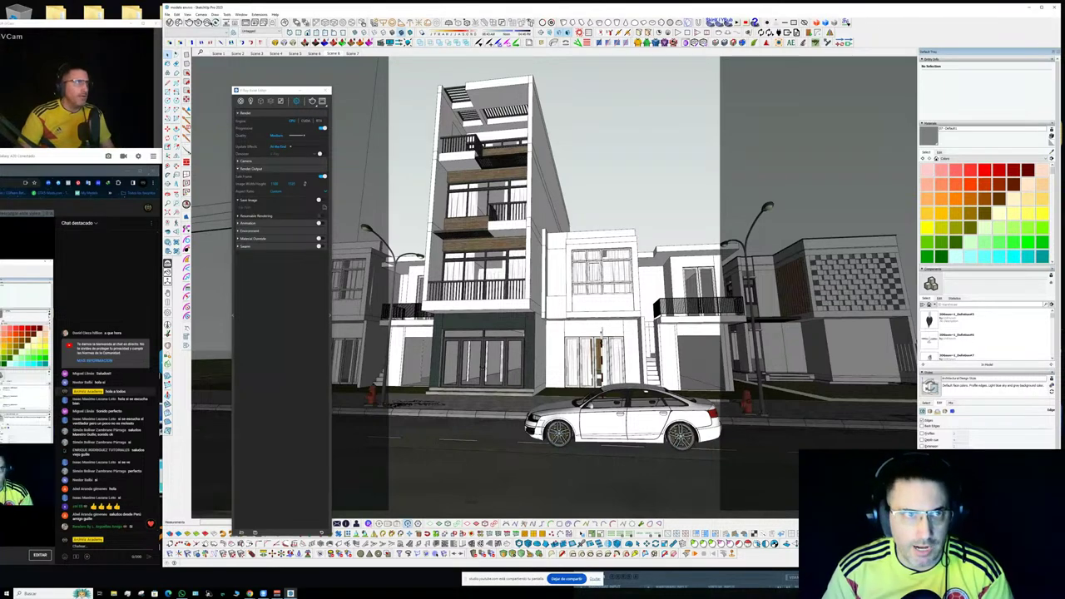
- Switch the camera to Two-Point Perspective and fit the tall building and the car back inside the safe frame
left_click(200, 14)
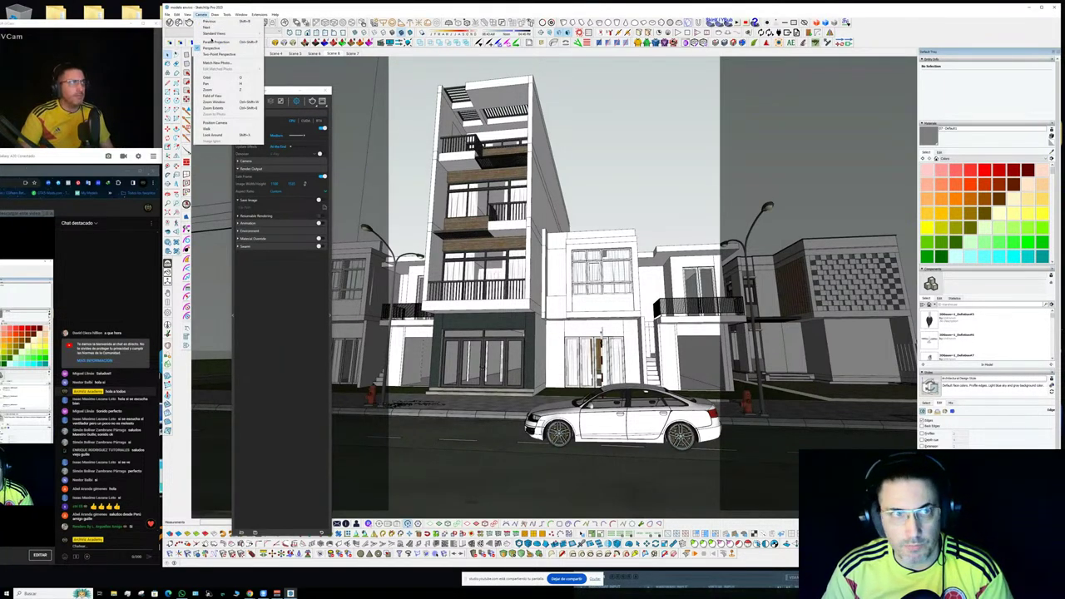
left_click(216, 55)
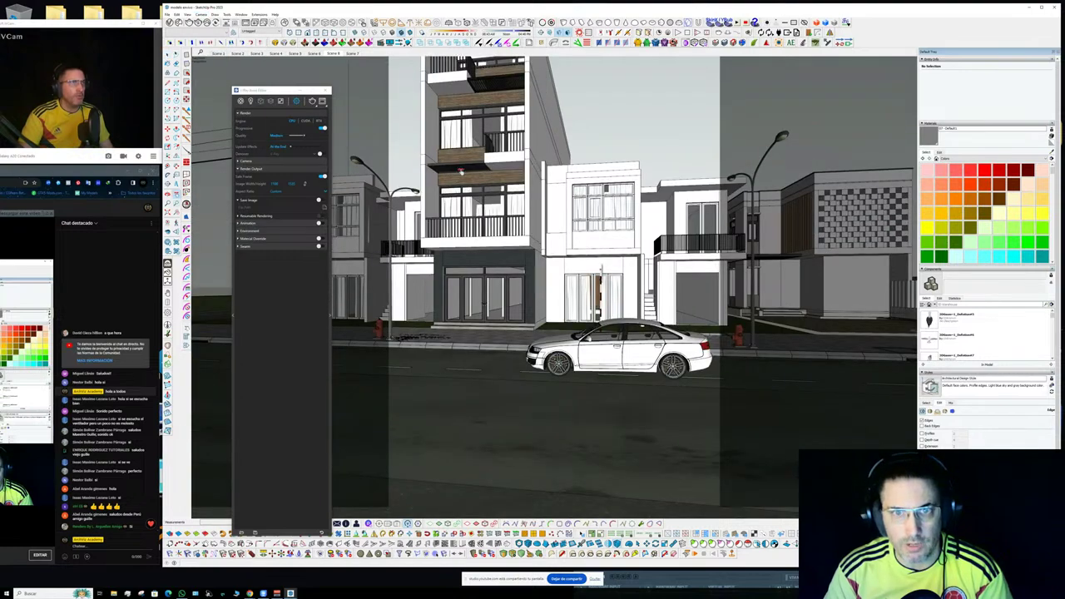
mouse_move(462, 172)
middle_mouse_down("shift")
mouse_move(468, 258)
mouse_move(451, 266)
middle_mouse_up("shift")
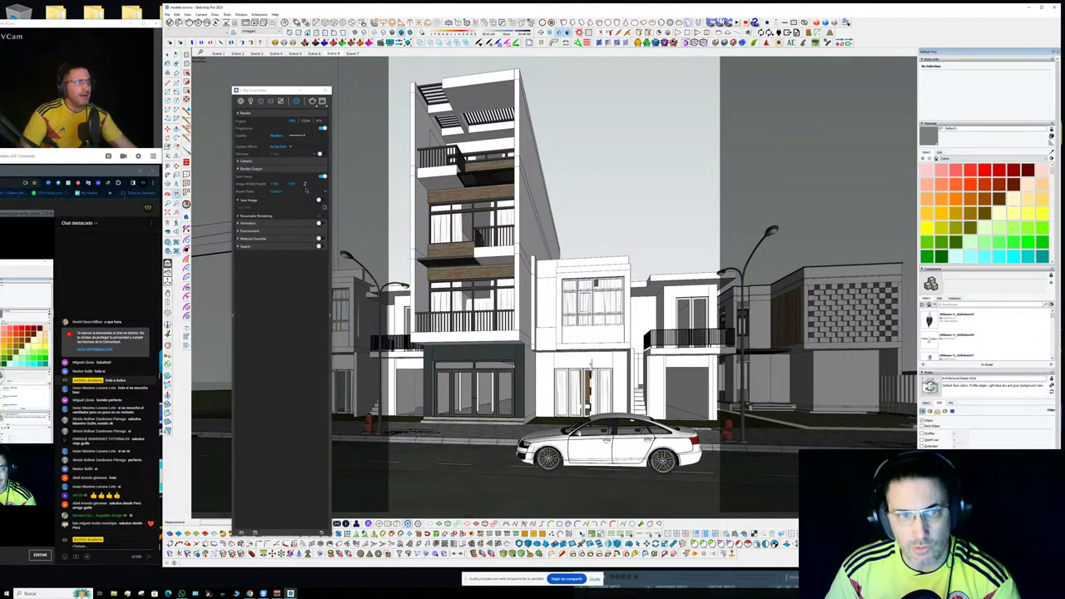
- Lock the render output's width-to-height proportion and set the image width to 1920
left_click(306, 184)
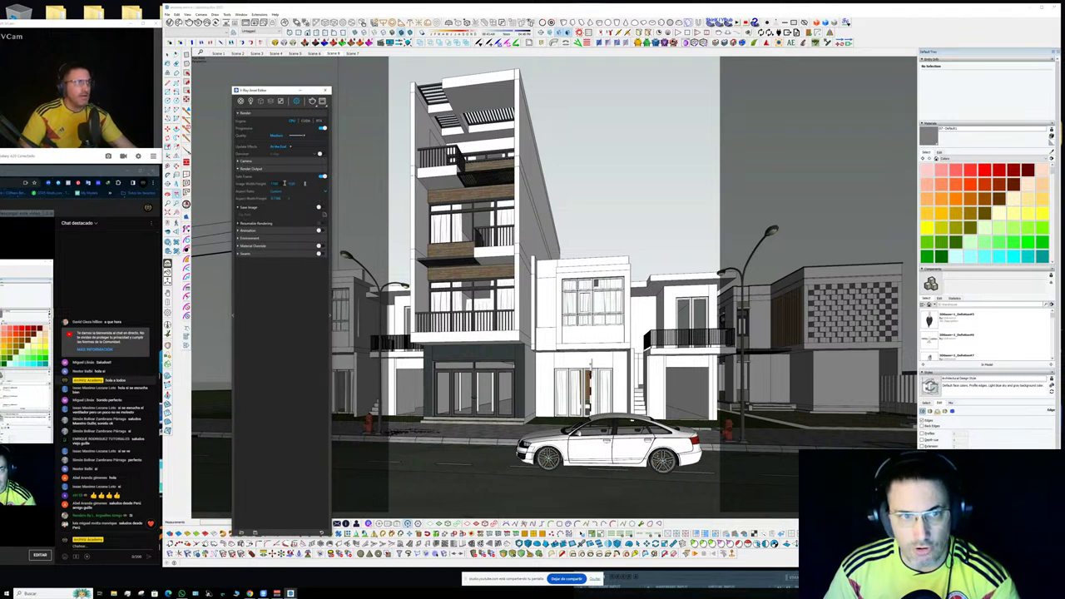
type("192")
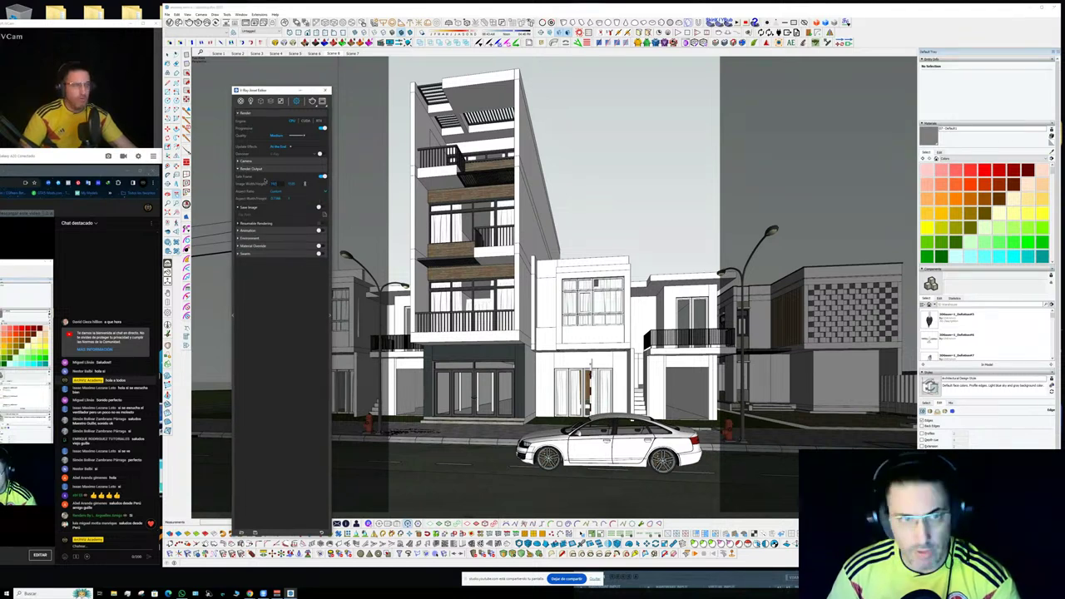
type("0")
key("Return")
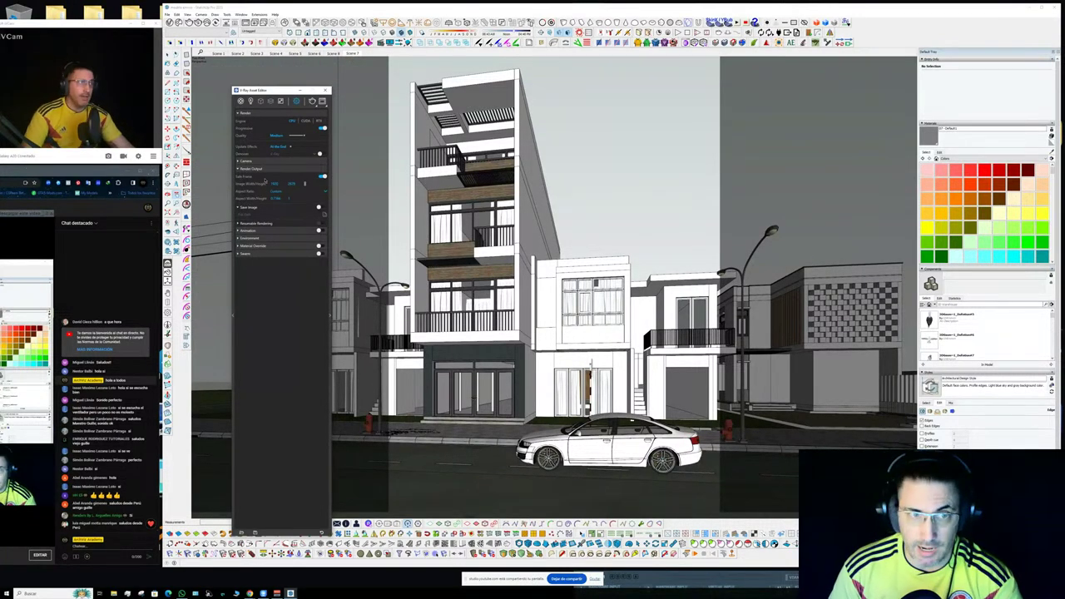
- Set the render output's image height to 1920 with the proportion locked
left_click(293, 183)
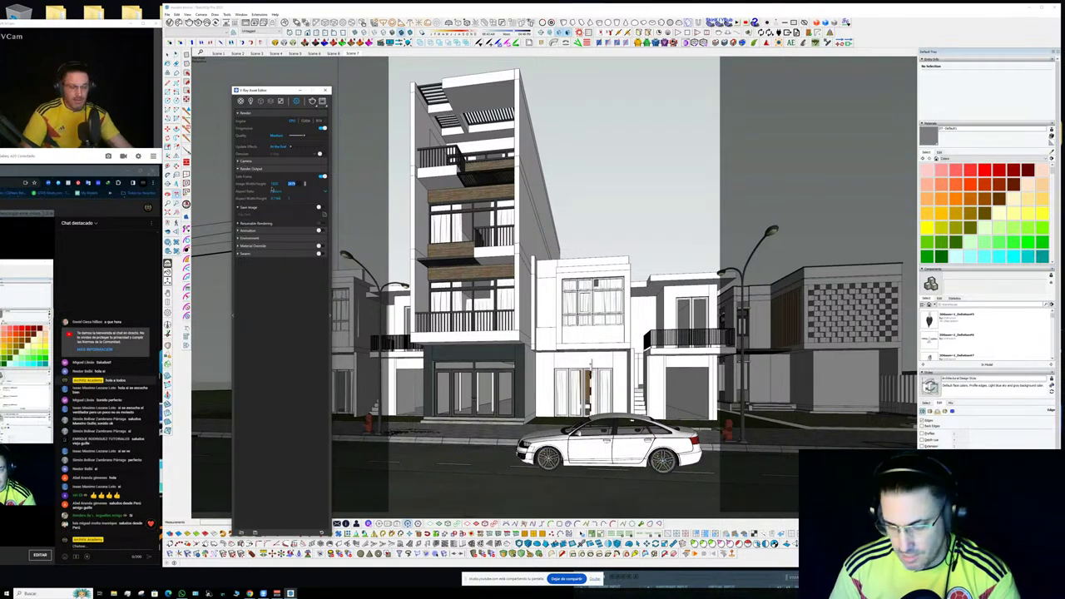
type("1")
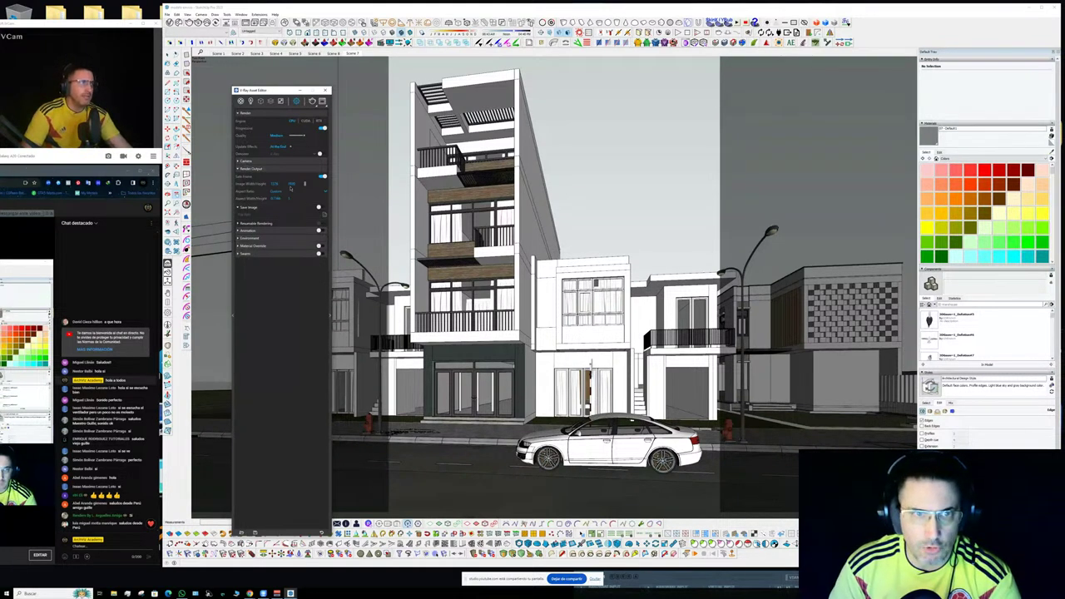
left_click(383, 155)
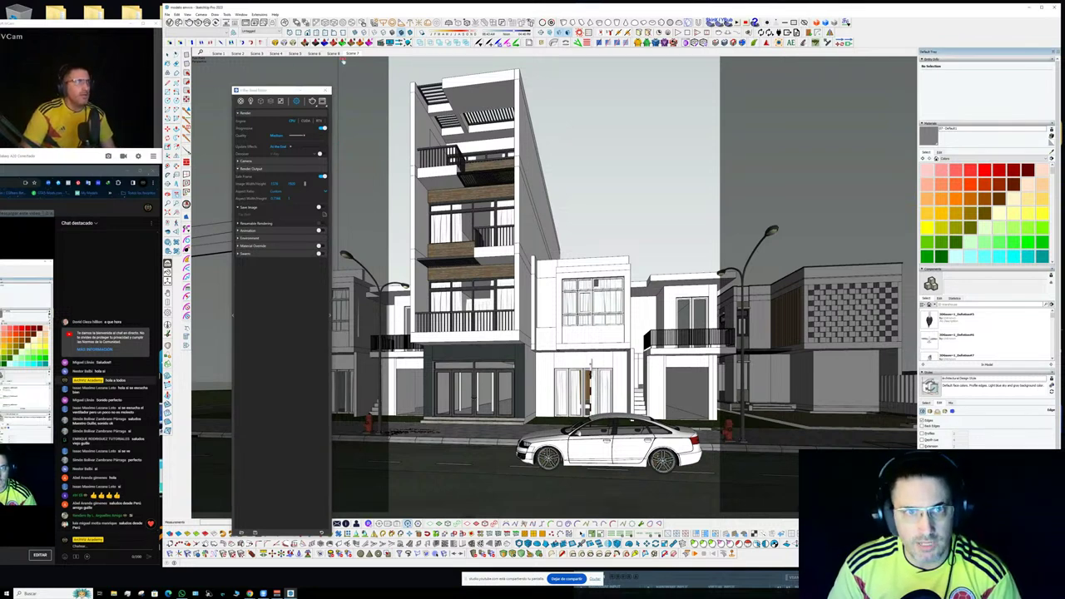
- Update Scene 7 with the current camera view, saving the style changes as a new style
right_click(353, 53)
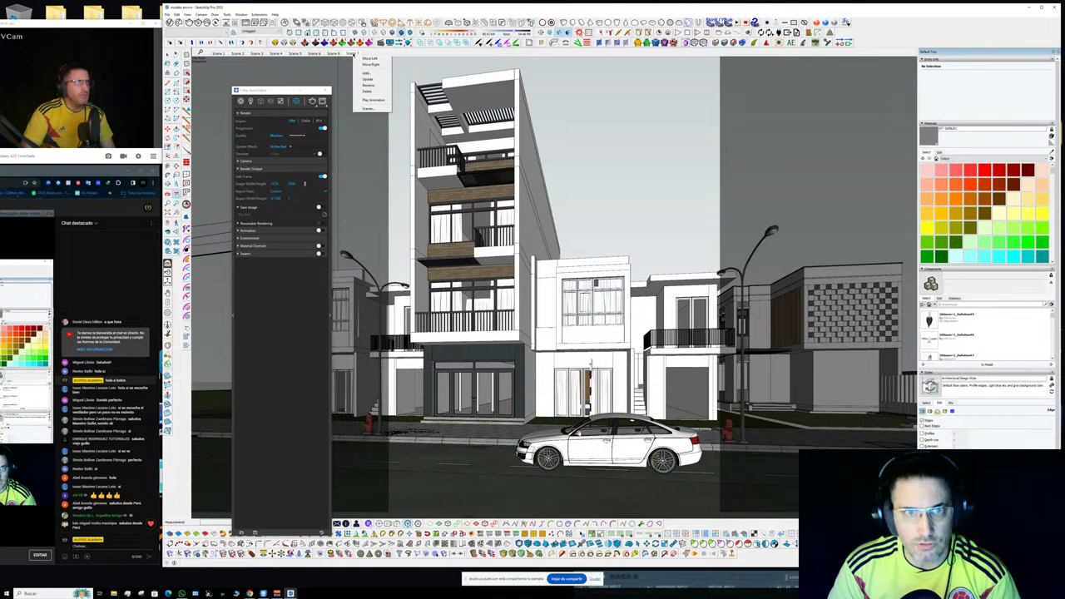
left_click(367, 79)
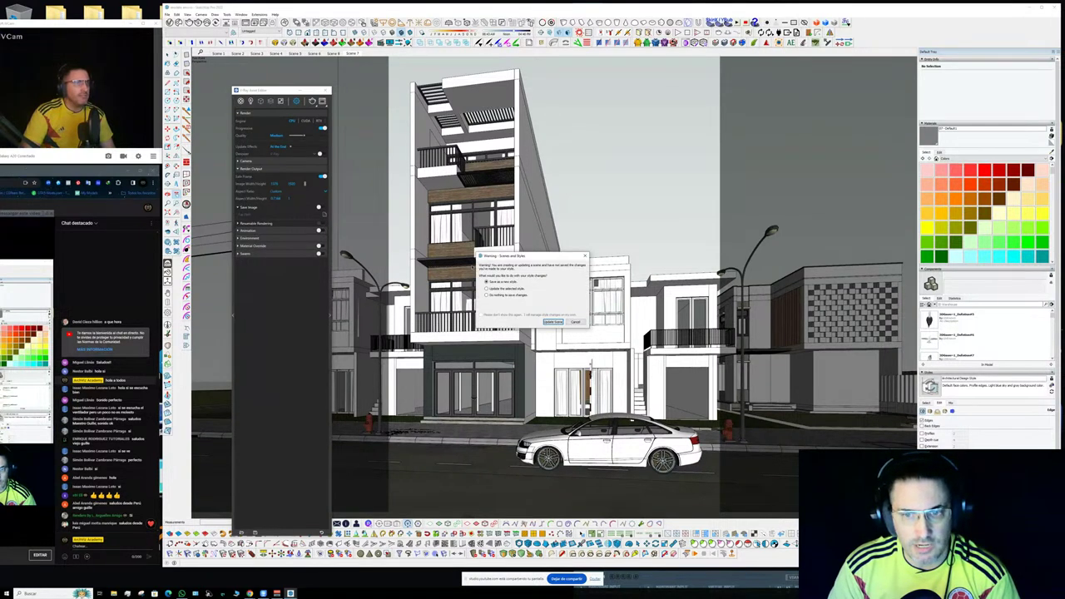
left_click(553, 322)
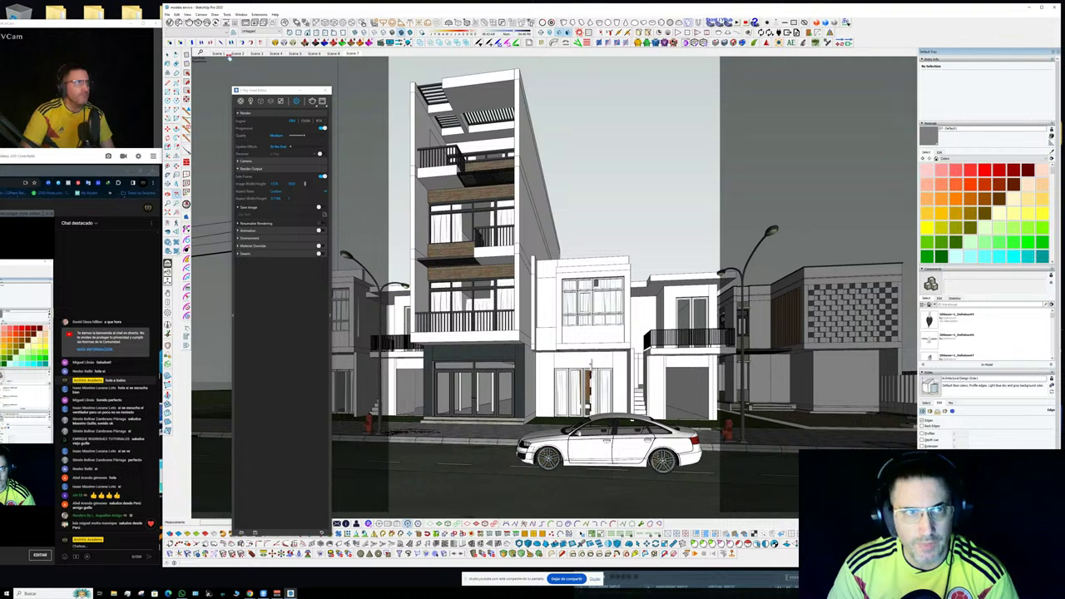
- Move the V-Ray Asset Editor farther away from the tall building to clear the framed view
left_click_drag(253, 90, 223, 65)
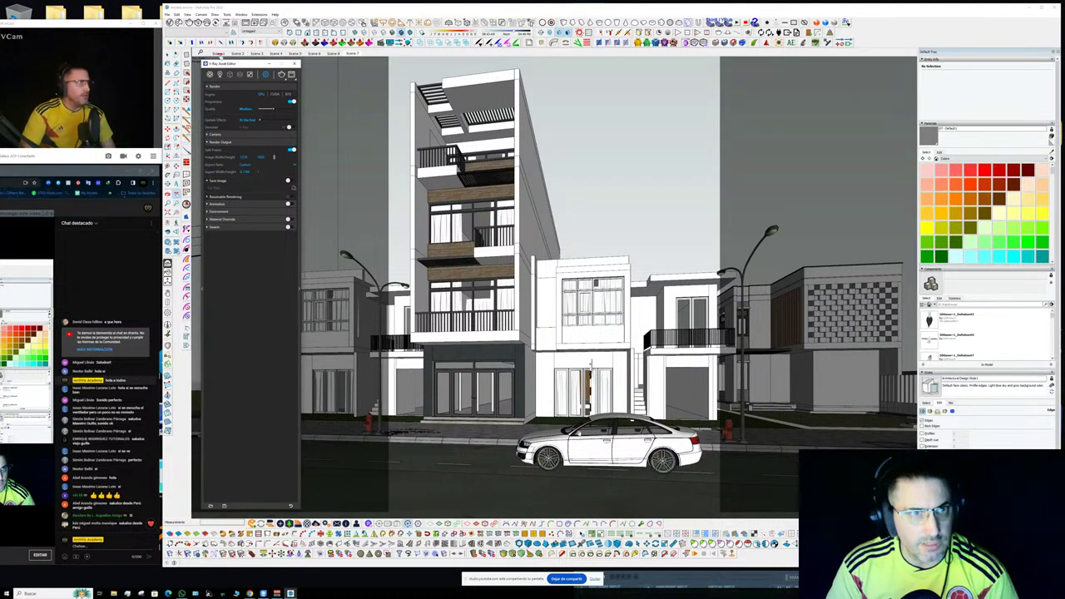
left_click_drag(230, 67, 222, 70)
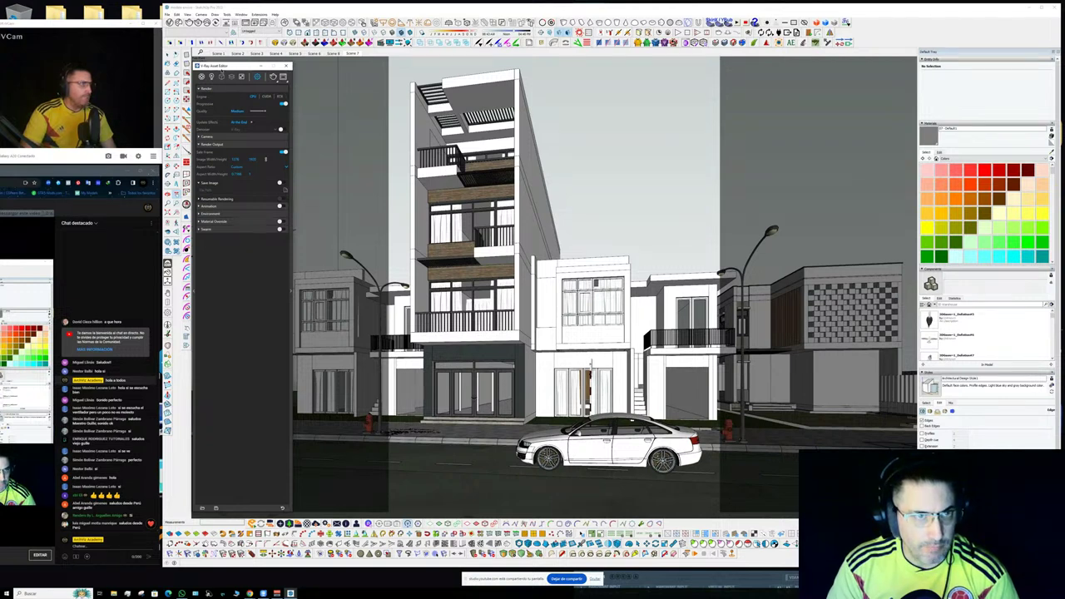
left_click_drag(221, 70, 225, 67)
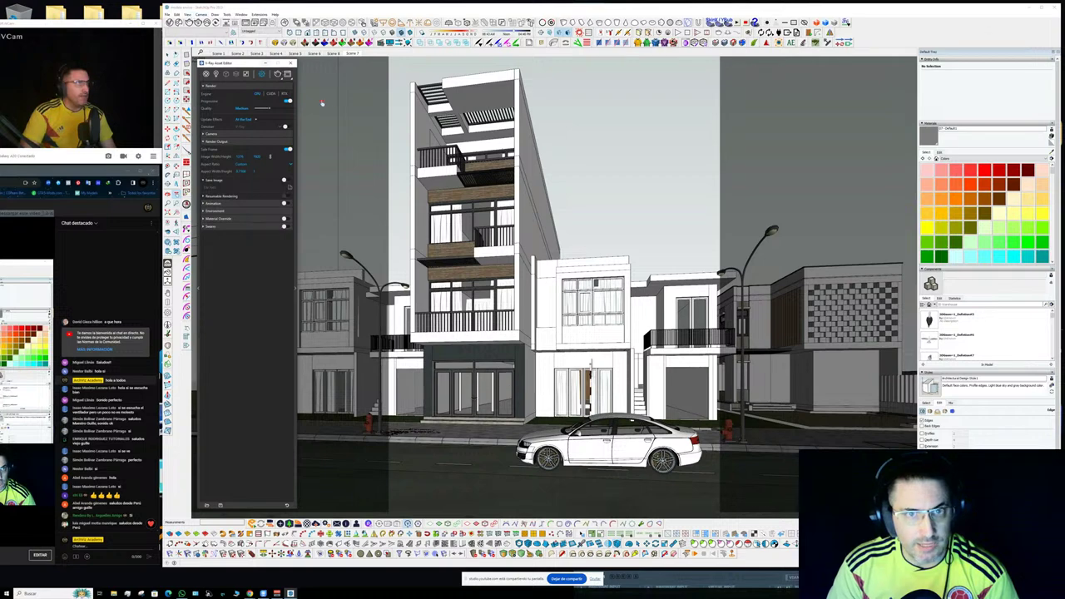
- Check the saved camera by orbiting away to aerial views of the street and recalling Scene 7 each time
scroll(365, 112, "up", 3)
middle_click_drag(366, 112, 429, 215)
scroll(430, 215, "down", 4)
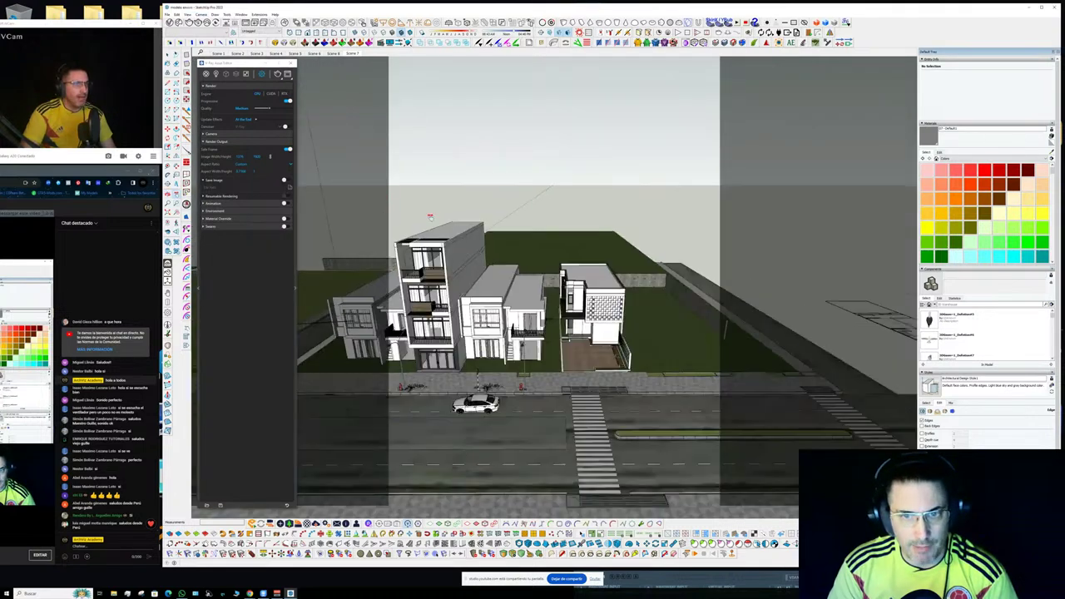
left_click(347, 54)
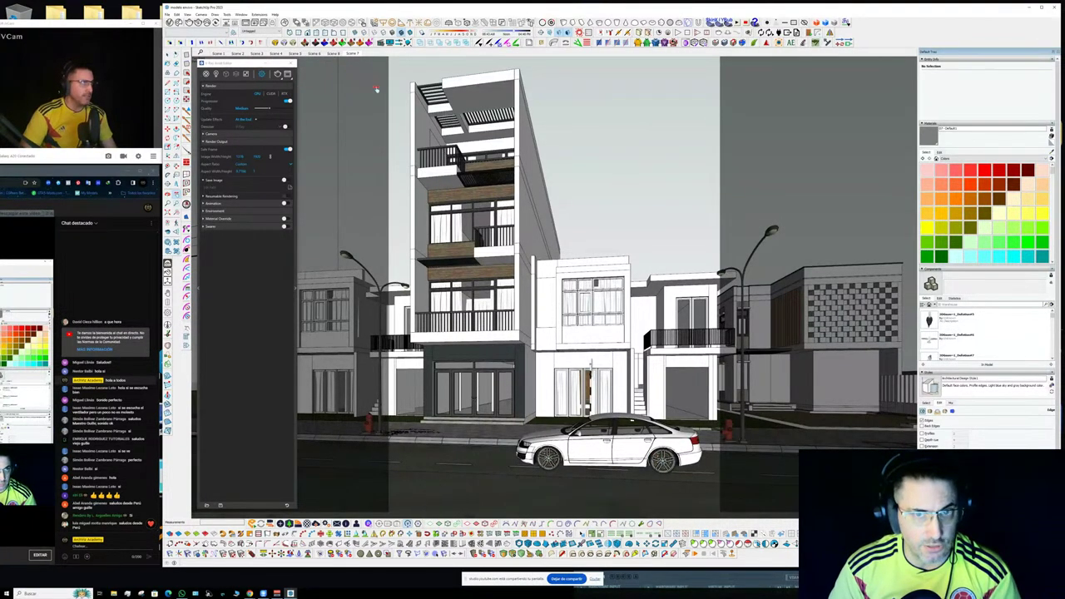
mouse_move(398, 104)
middle_mouse_down()
mouse_move(599, 209)
mouse_move(596, 254)
middle_mouse_up()
scroll(532, 176, "down", 5)
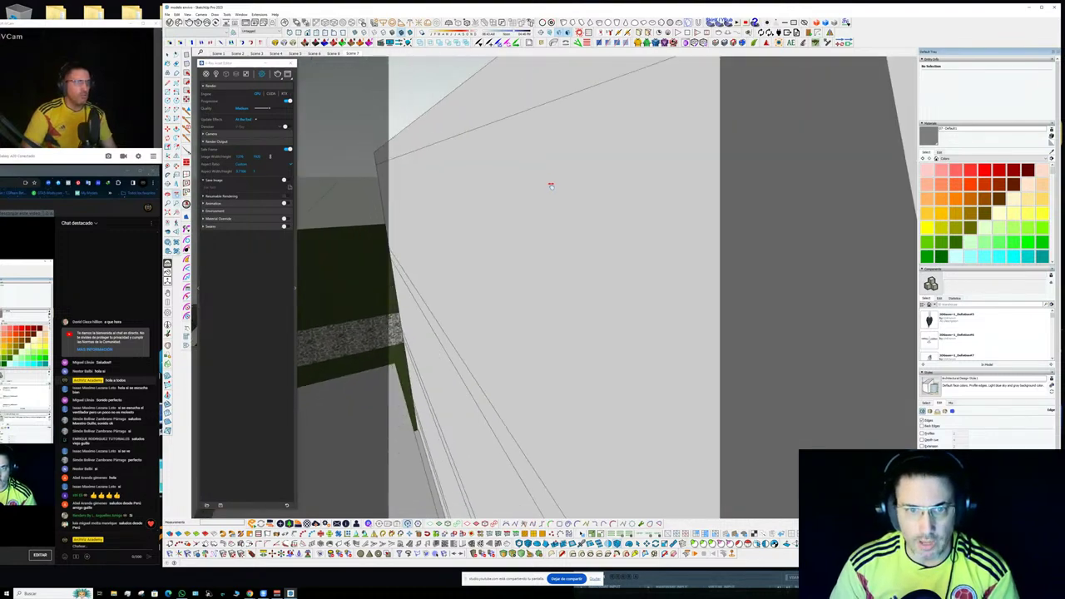
scroll(481, 208, "down", 8)
mouse_move(499, 320)
middle_mouse_down()
mouse_move(406, 332)
mouse_move(392, 315)
middle_mouse_up()
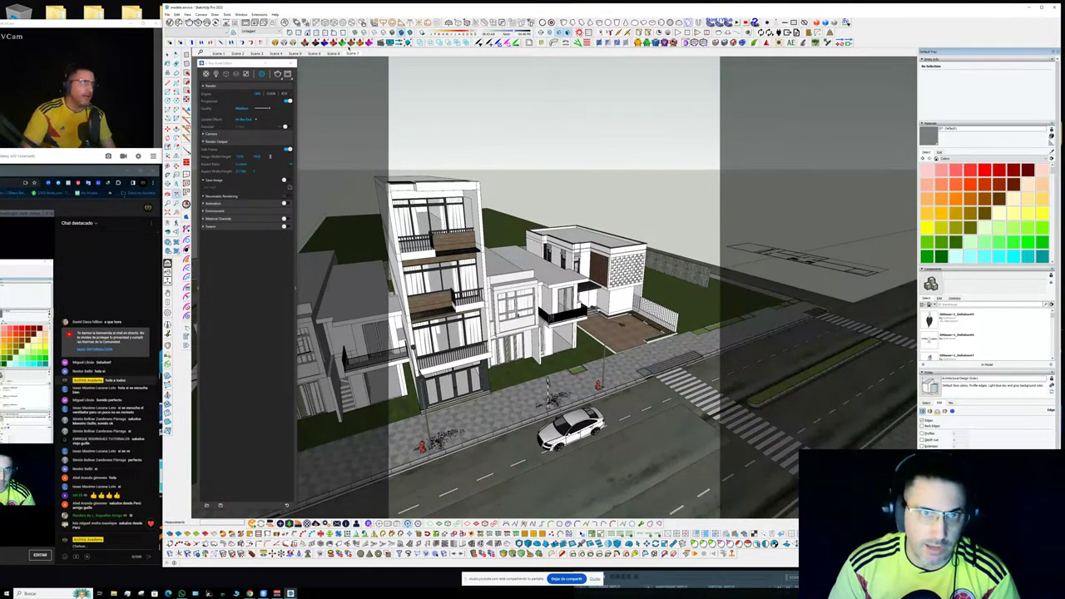
left_click(353, 53)
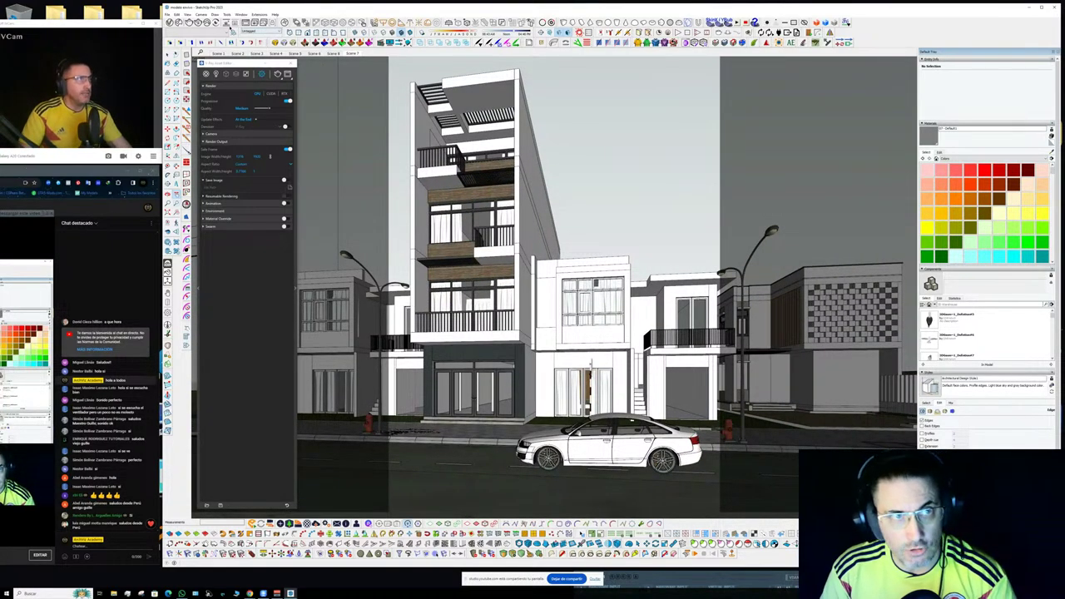
- Disable scene transitions in the model's animation settings
left_click(188, 15)
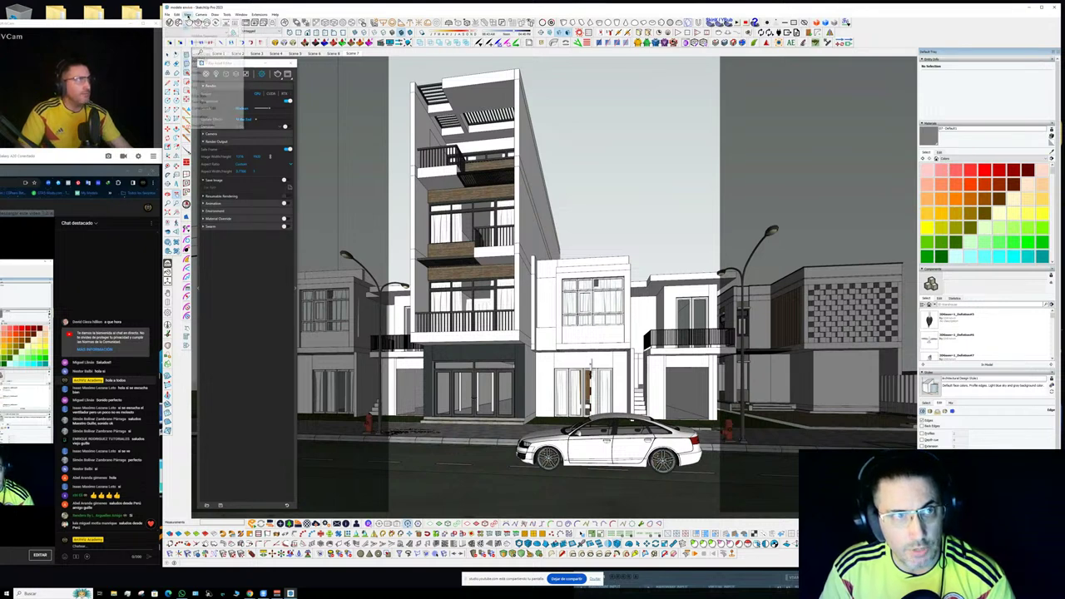
mouse_move(194, 117)
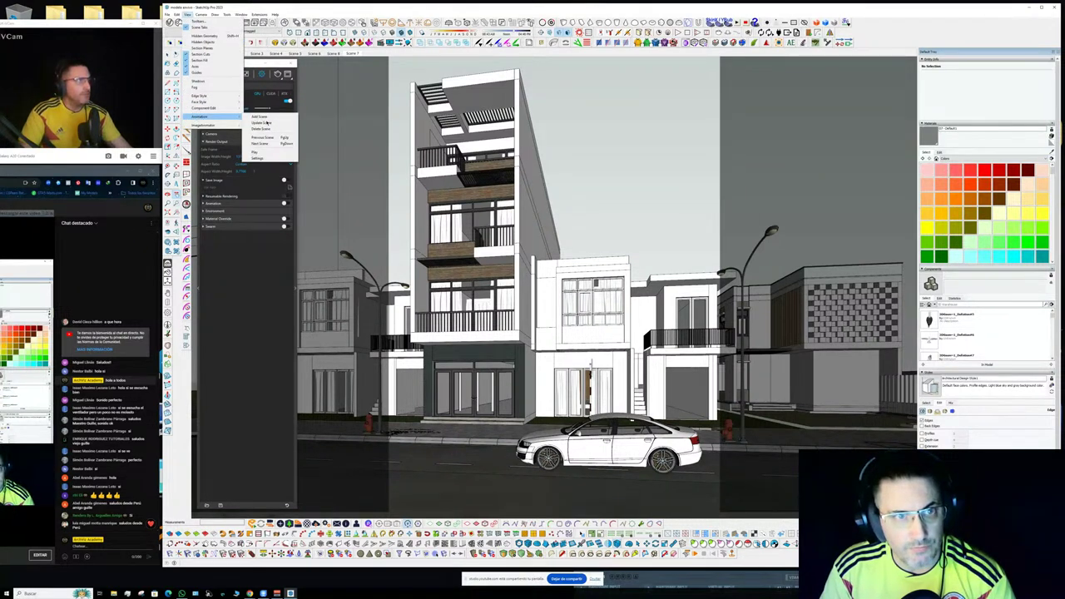
left_click(258, 157)
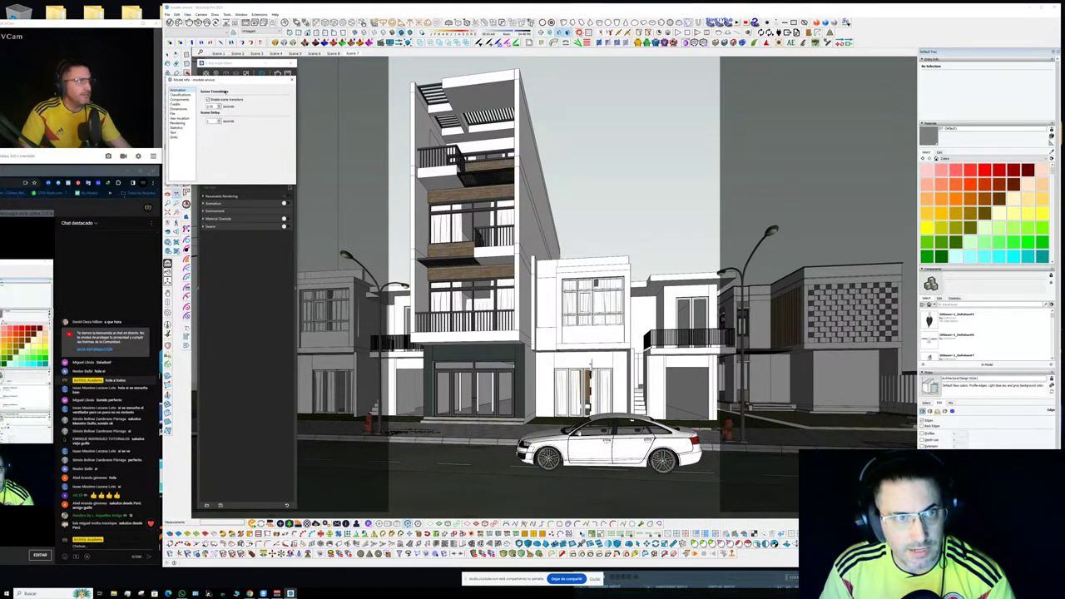
double_click(212, 105)
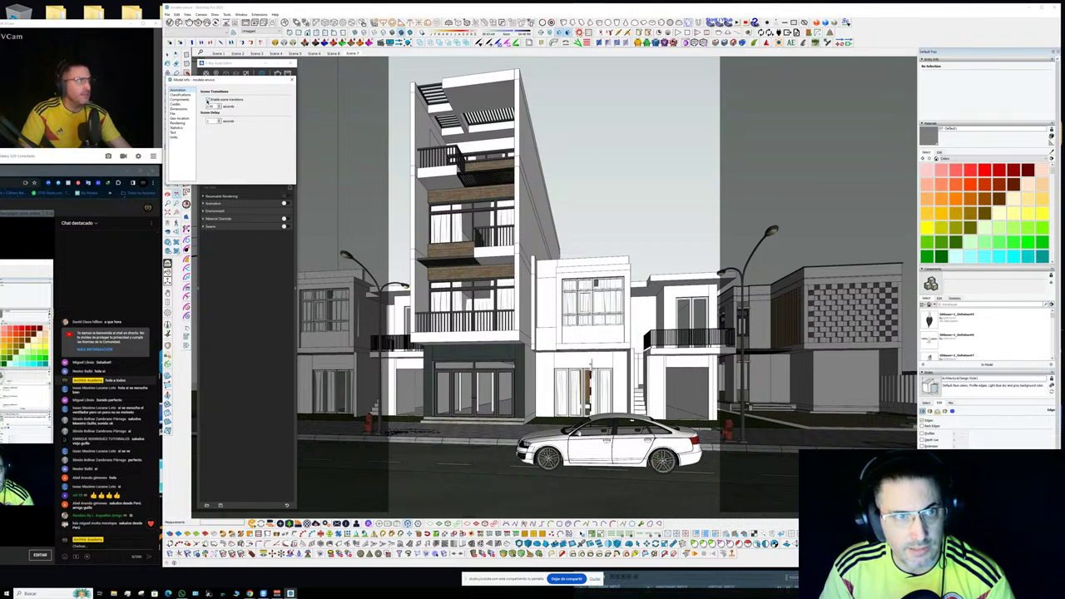
left_click(208, 101)
left_click(291, 80)
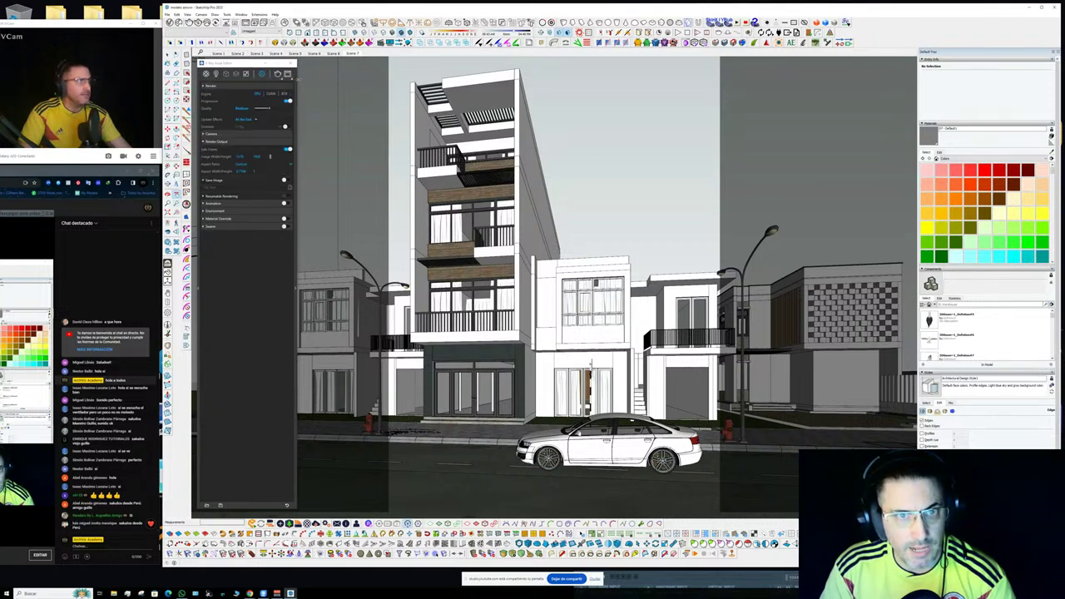
- Recall Scene 7 from an orbited aerial view, and move the V-Ray Asset Editor down clear of the street scene
middle_click_drag(559, 178, 589, 258)
scroll(642, 178, "down", 3)
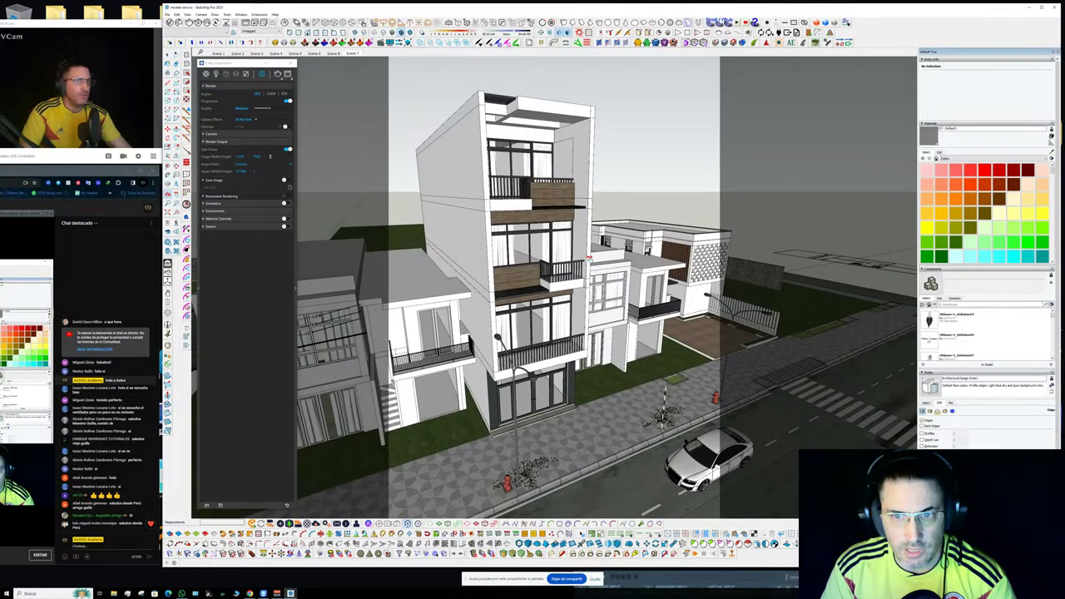
key("Page_Down")
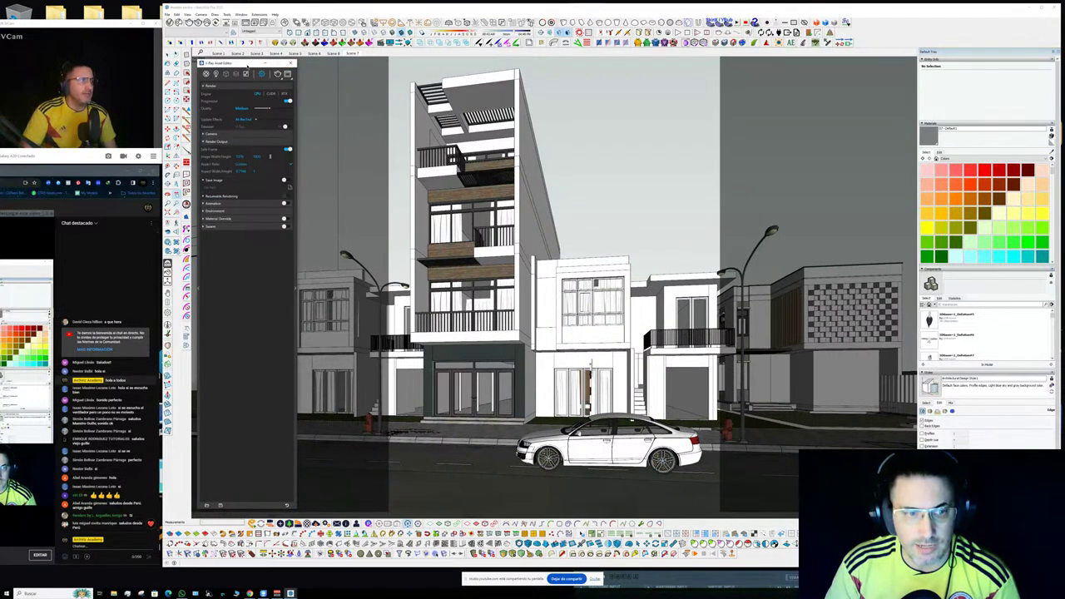
left_click_drag(247, 66, 245, 506)
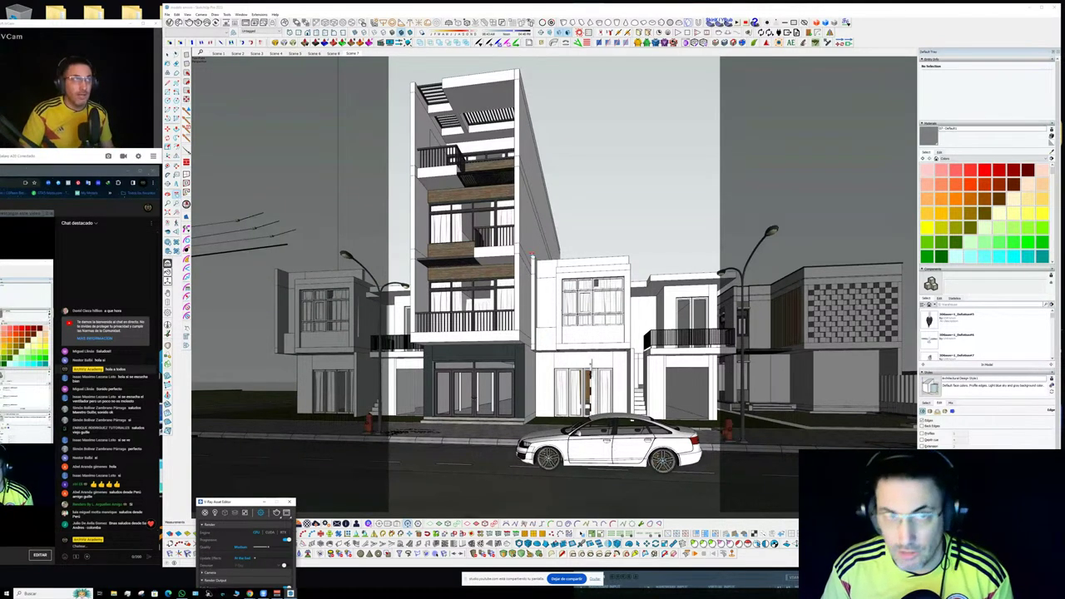
- Preview the street scene in the Monochrome face style, and return to the textured display
left_click(537, 177)
key("5")
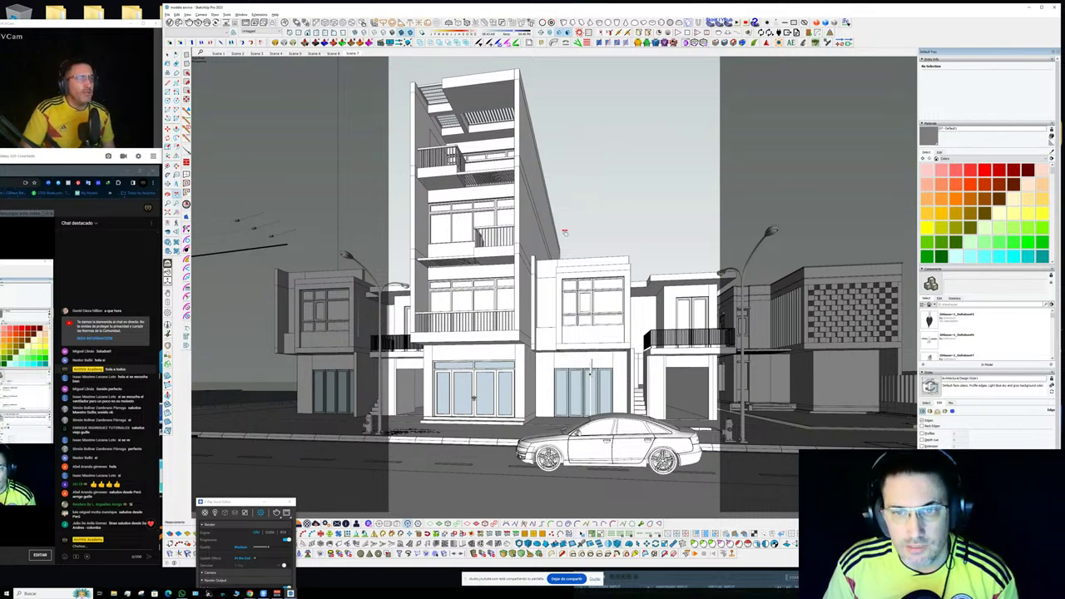
key("4")
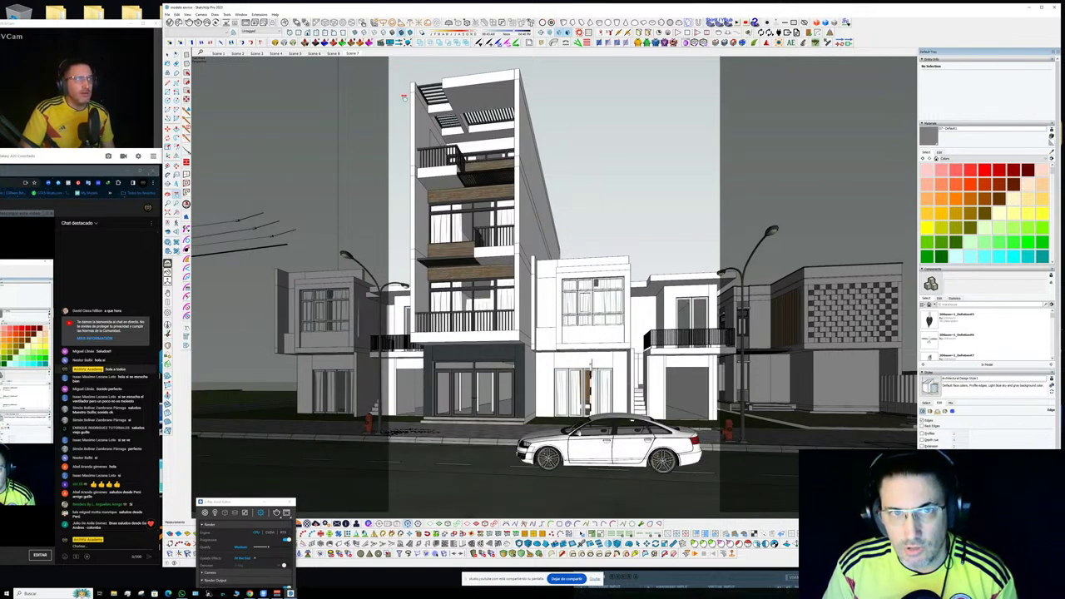
- Float the face style tools over the view, apply the Monochrome style to the model, and dock them back
left_click_drag(349, 33, 552, 171)
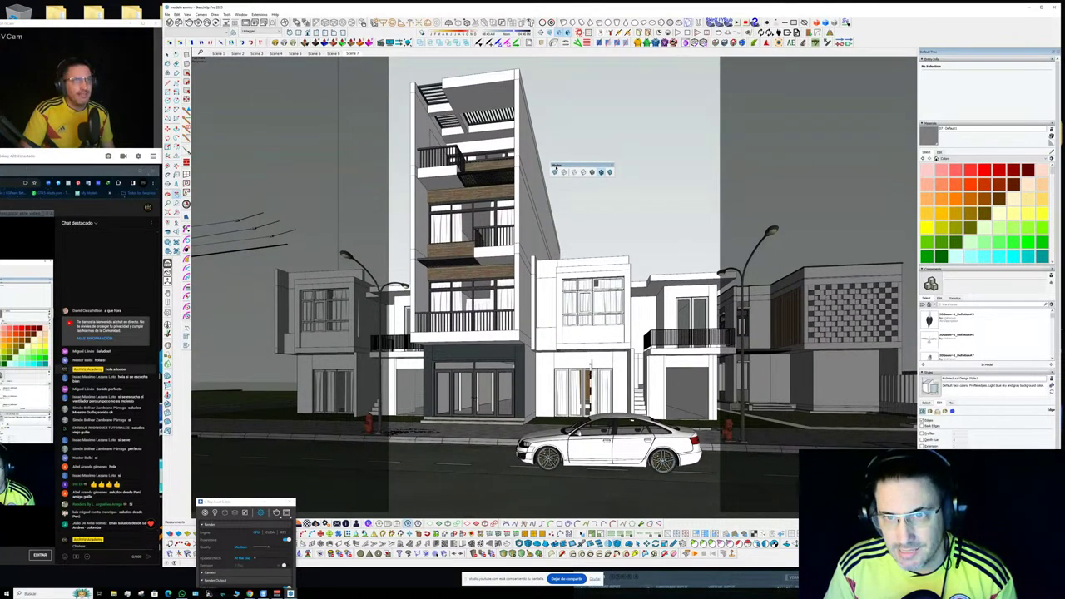
right_click(555, 168)
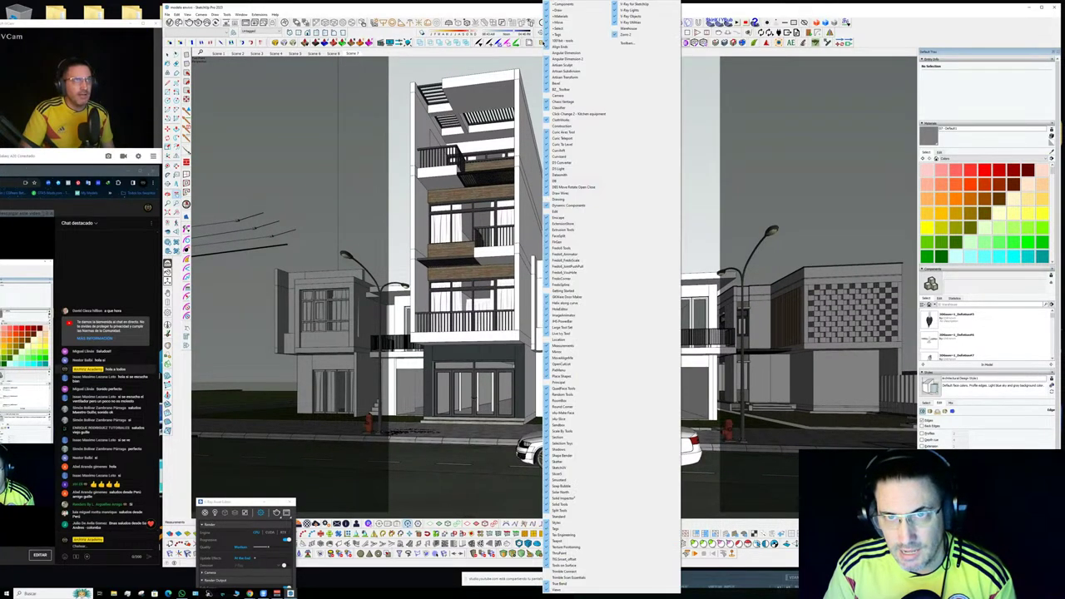
left_click(524, 173)
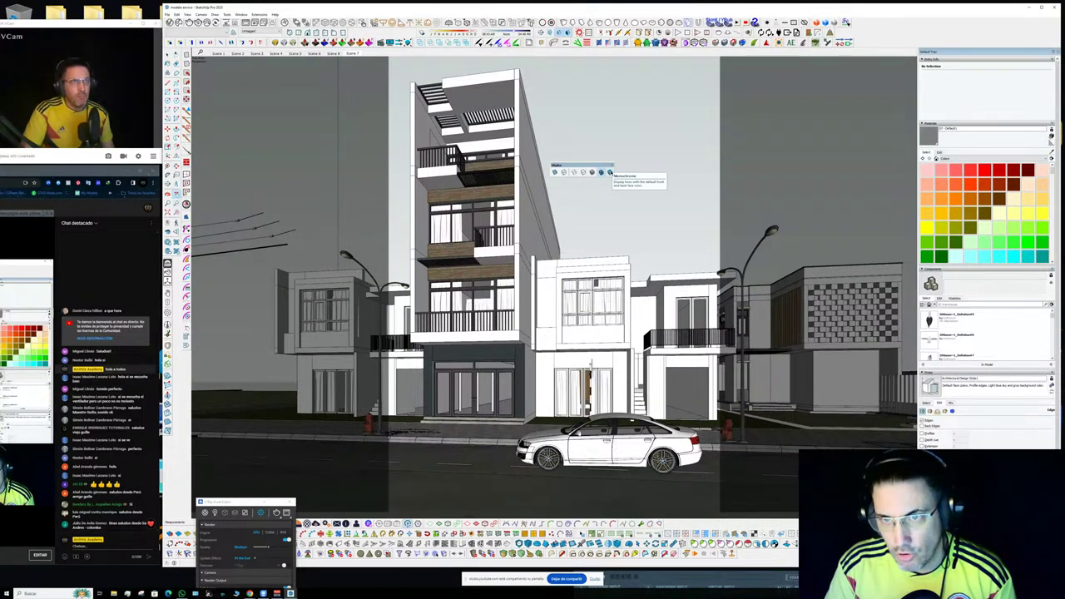
left_click(608, 172)
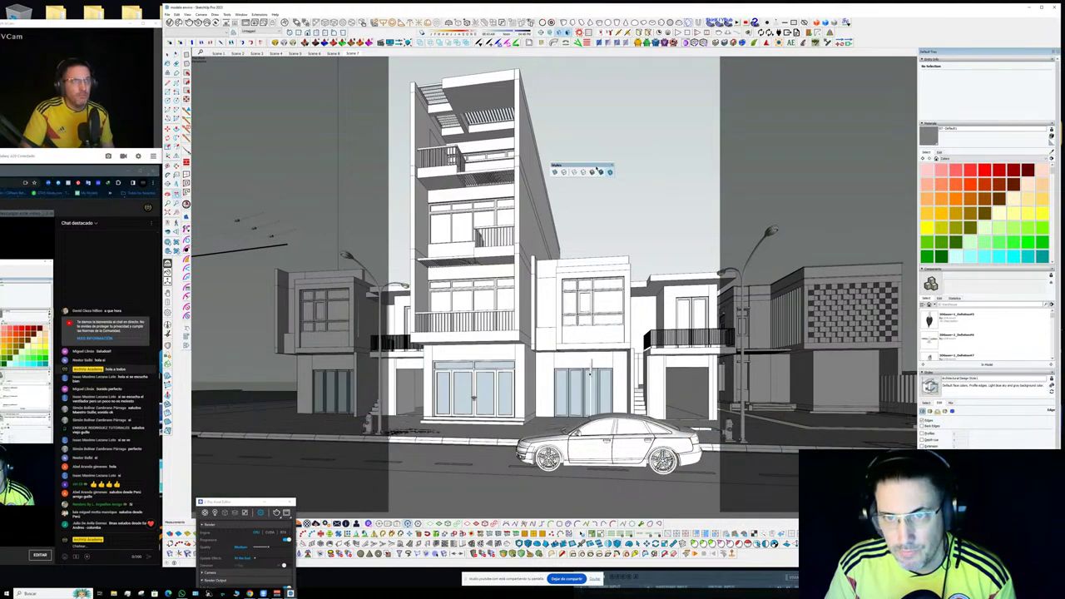
left_click_drag(596, 166, 391, 35)
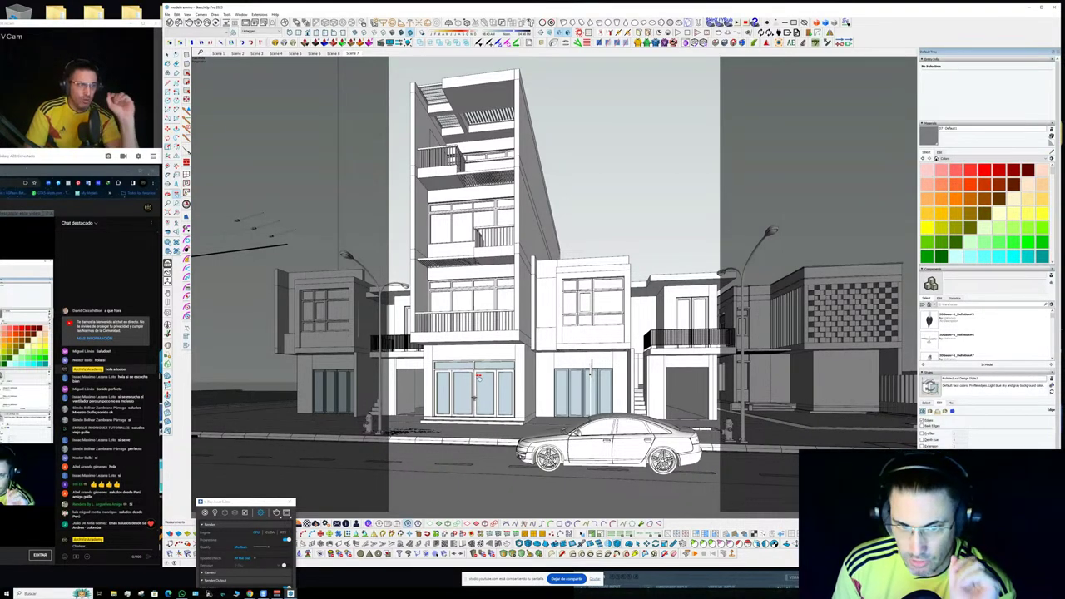
- Inspect the face orientation of the glass pane inside a door leaf at the tall building's entrance
scroll(478, 376, "up", 1)
middle_click_drag(477, 377, 578, 411)
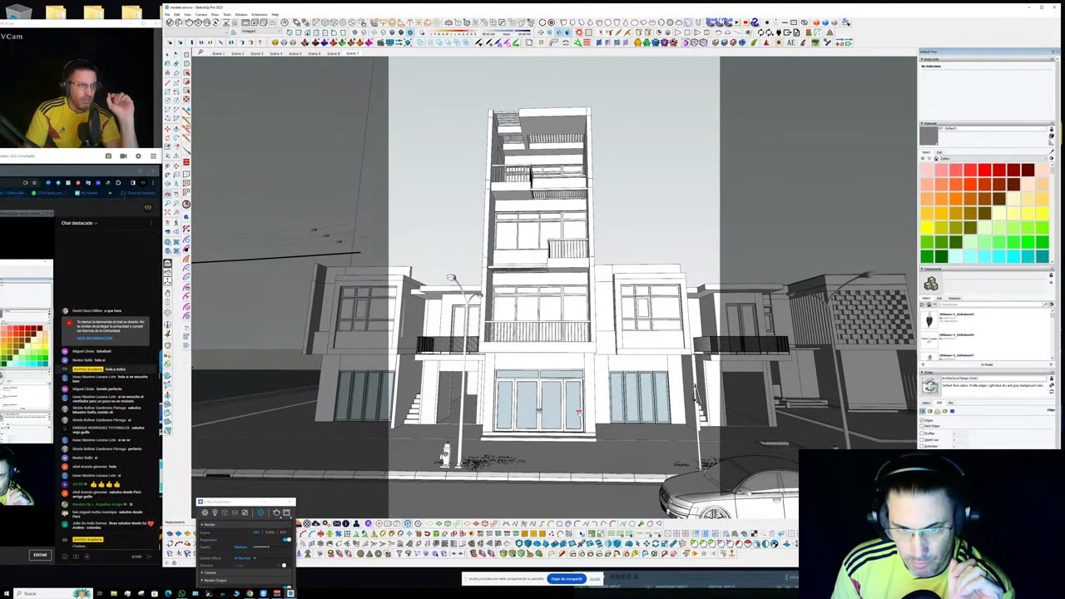
scroll(578, 411, "up", 10)
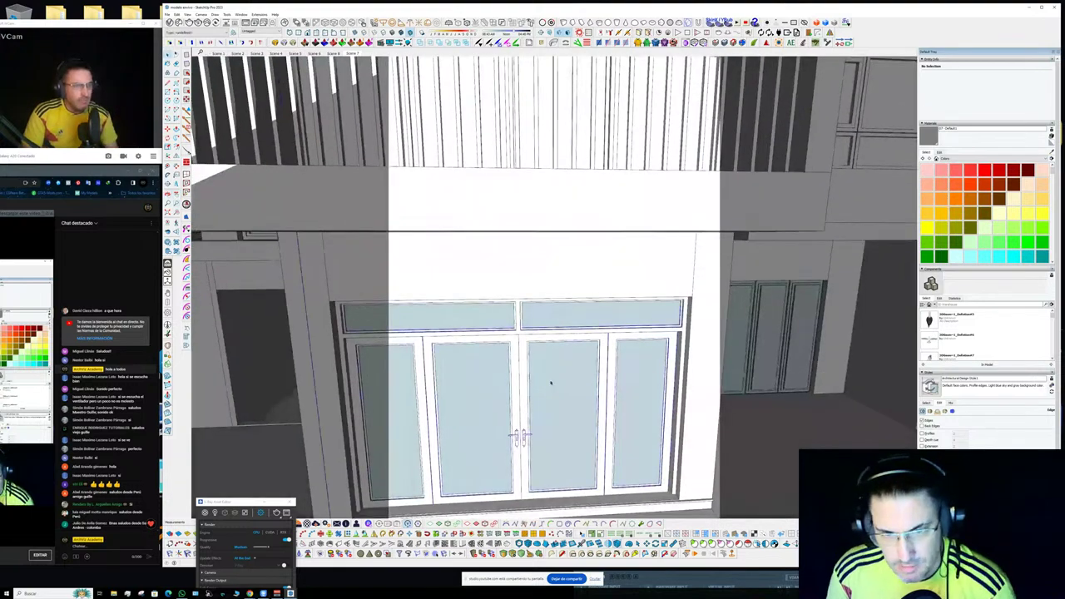
left_click(550, 383)
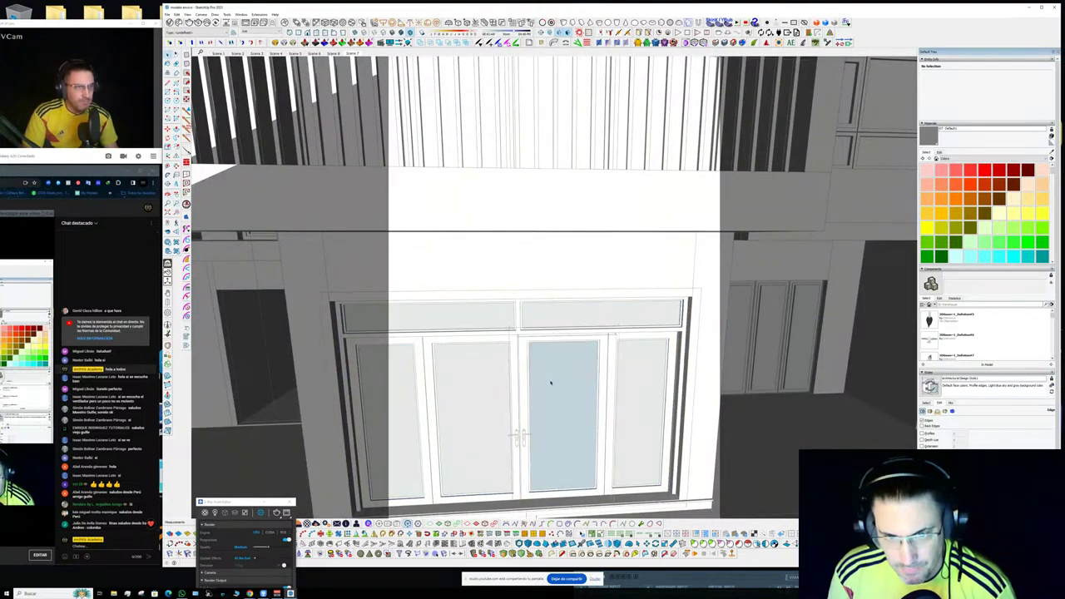
double_click(550, 383)
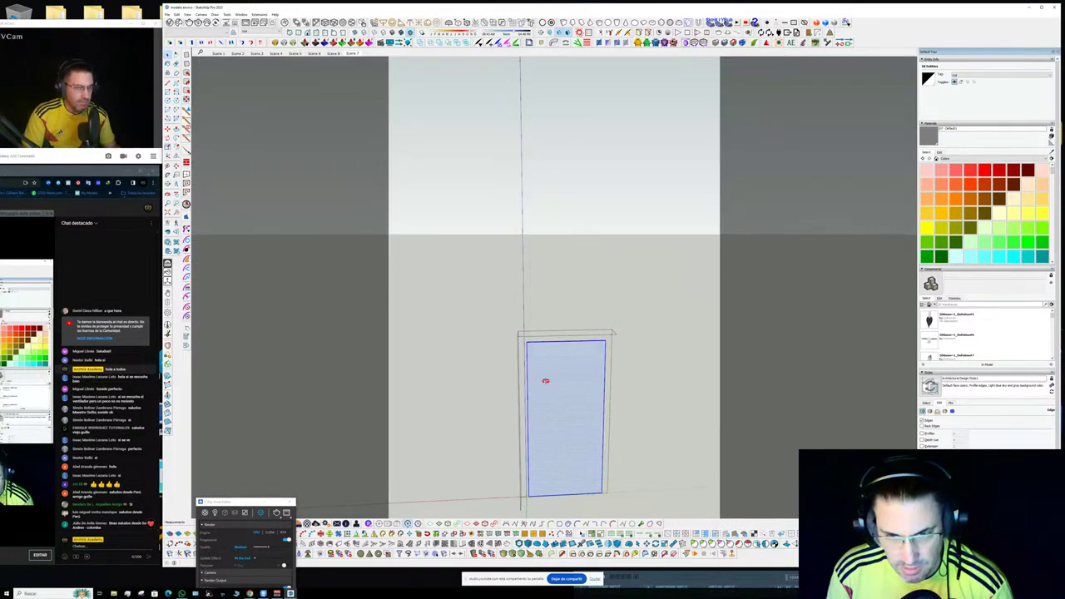
middle_click_drag(545, 380, 491, 291)
middle_click_drag(488, 379, 638, 300)
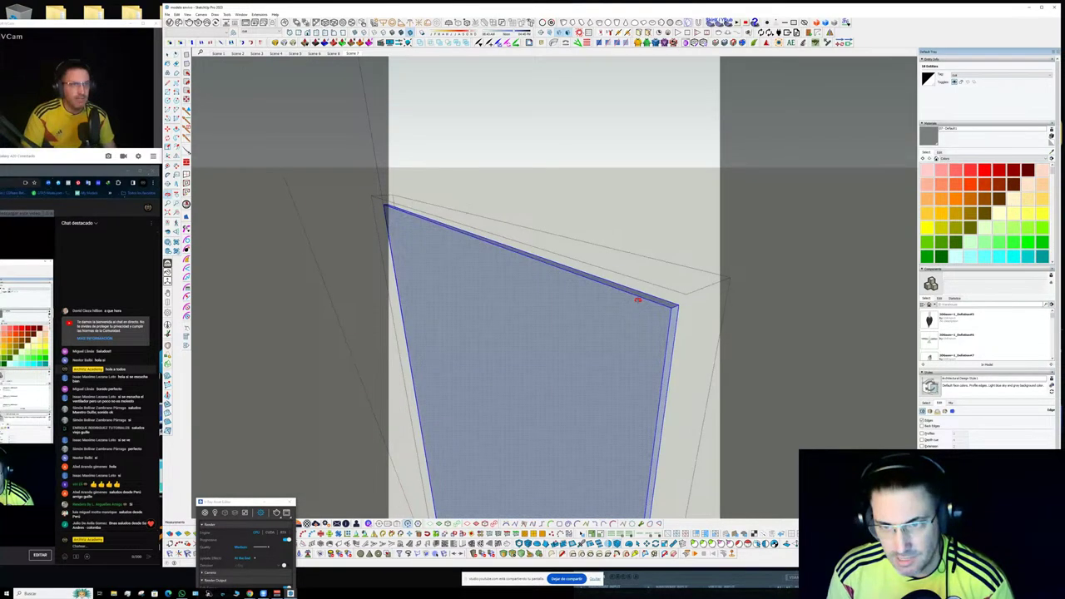
middle_click_drag(638, 300, 581, 303)
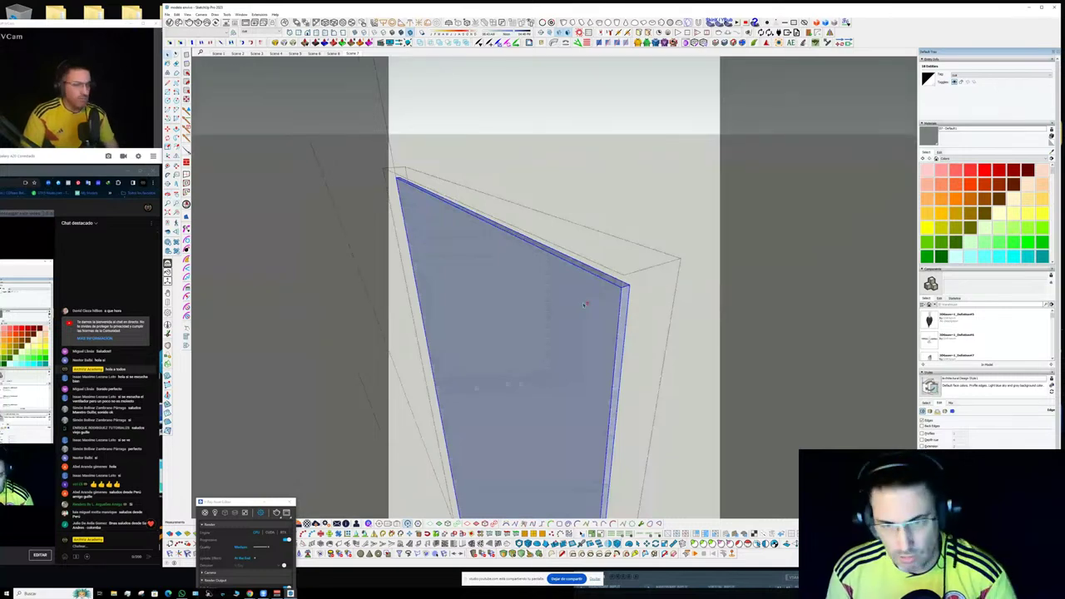
middle_click_drag(583, 305, 633, 225)
key("Escape")
scroll(616, 303, "down", 2)
key("Escape")
- Reverse the faces of the transom glass above the tall building's entrance doors
double_click(645, 214)
triple_click(645, 215)
key("r")
scroll(633, 225, "down", 3)
key("Escape")
key("Escape")
- Reverse the faces of the glass in the two central leaves of the tall building's entrance
double_click(542, 275)
double_click(540, 275)
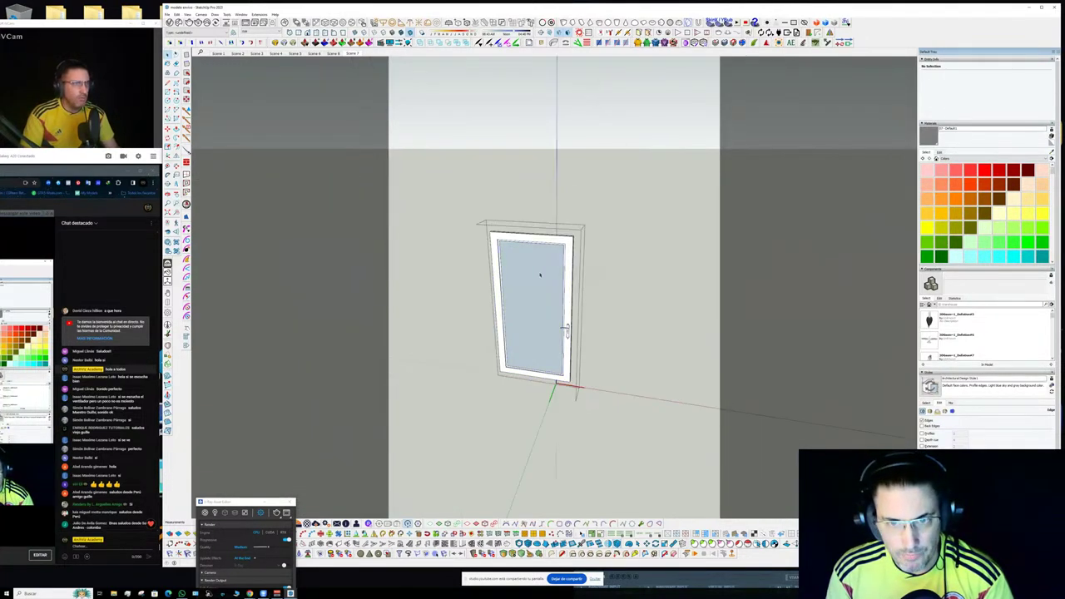
double_click(540, 274)
left_click(540, 274)
key("Escape")
key("Escape")
key("Escape")
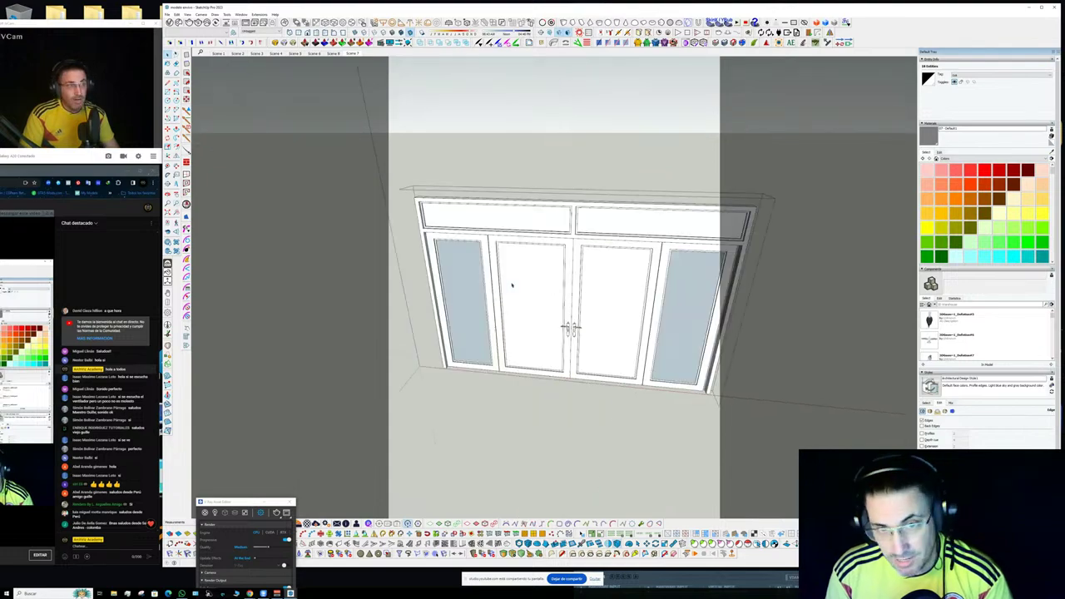
- Reverse the faces of the narrow side glass panels flanking the tall building's entrance doors
double_click(470, 281)
double_click(469, 281)
left_click(469, 281)
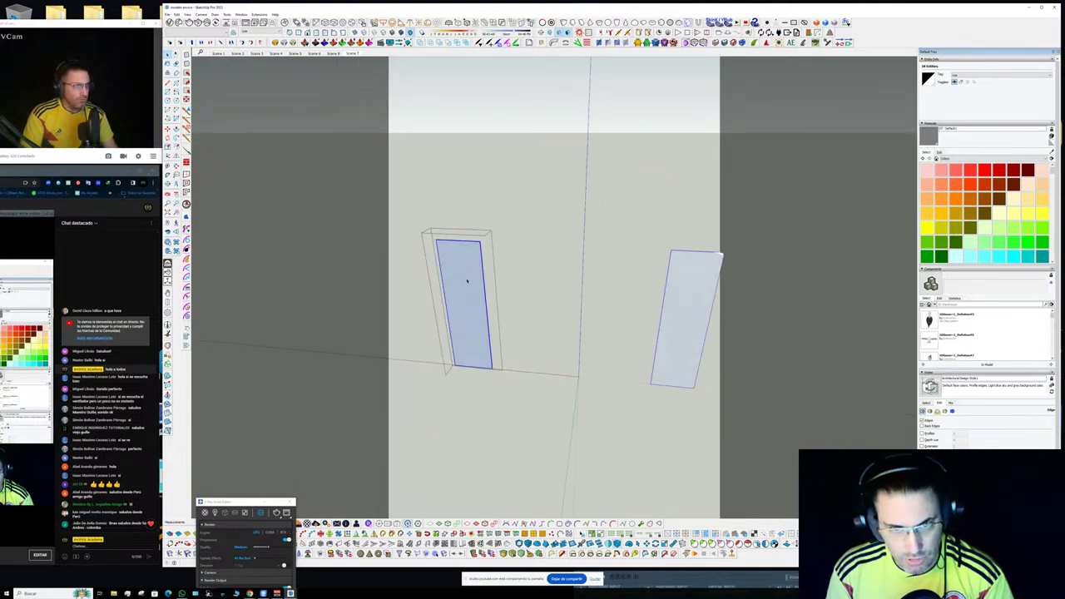
key("Escape")
key("Escape")
key("Escape")
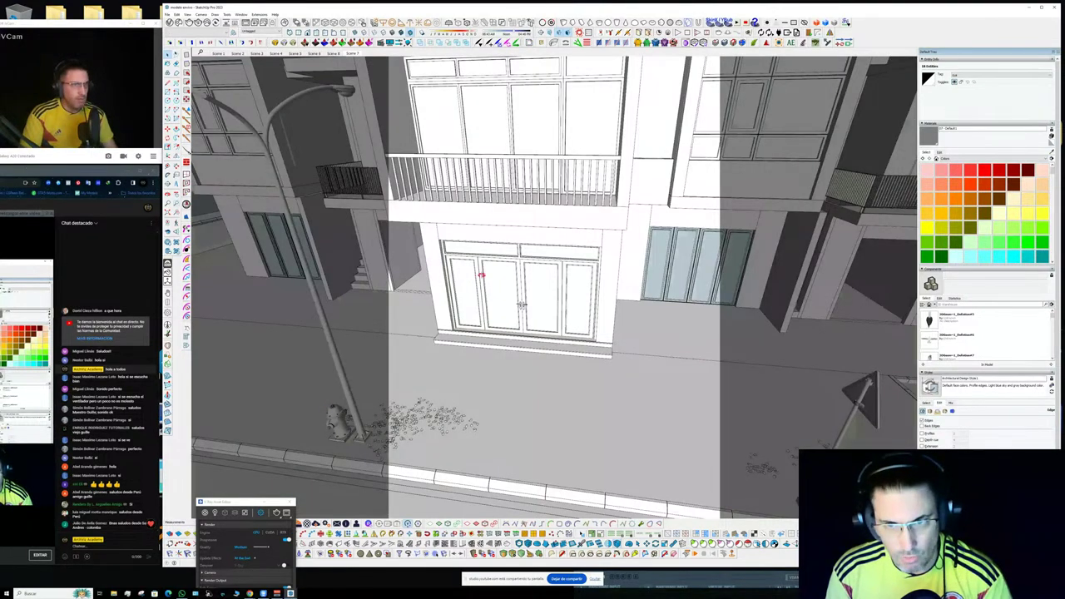
- Reverse the faces of both pairs of ground-floor door panels on the house beside the tall building
mouse_move(481, 274)
middle_mouse_down()
mouse_move(606, 288)
mouse_move(421, 325)
mouse_move(368, 306)
mouse_move(388, 238)
mouse_move(624, 231)
mouse_move(507, 252)
mouse_move(448, 288)
middle_mouse_up()
scroll(424, 319, "up", 3)
scroll(424, 319, "up", 4)
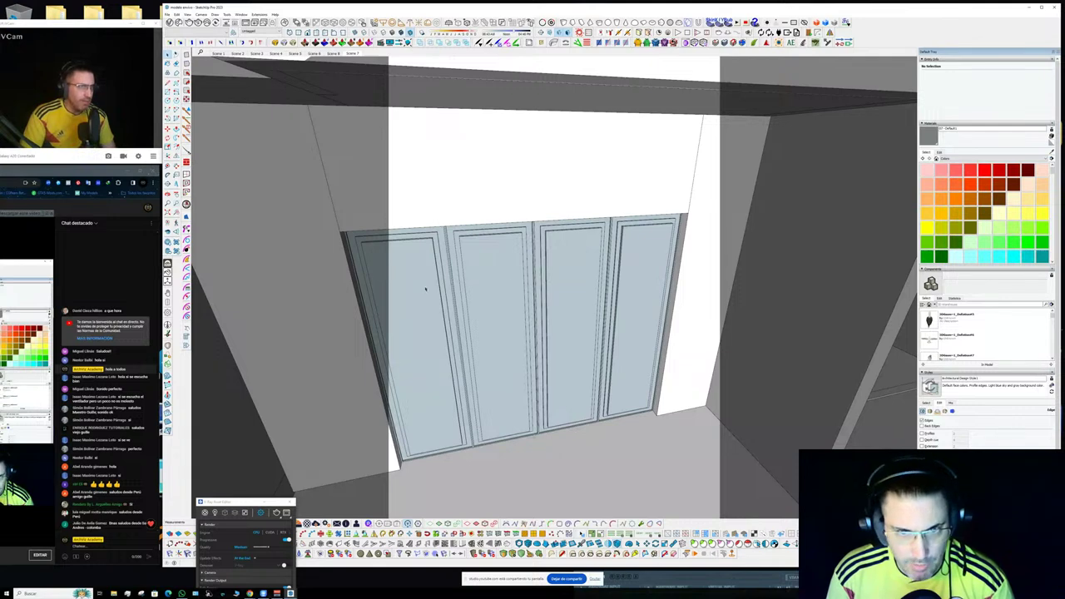
triple_click(425, 288)
mouse_move(425, 289)
middle_mouse_down()
mouse_move(524, 288)
mouse_move(457, 321)
mouse_move(502, 329)
mouse_move(510, 297)
middle_mouse_up()
key("r")
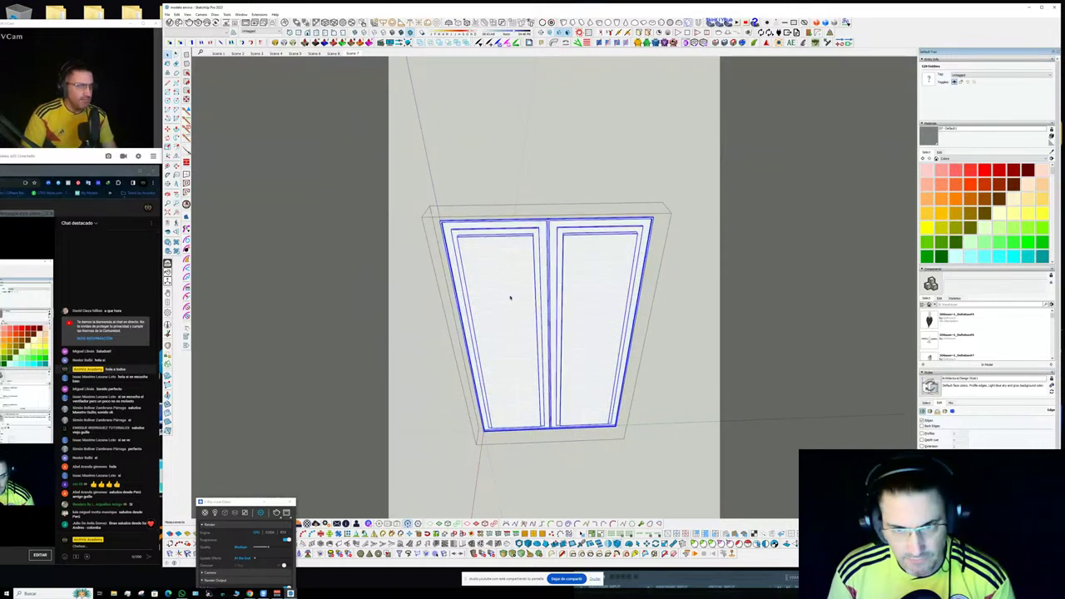
key("Escape")
left_click(697, 314)
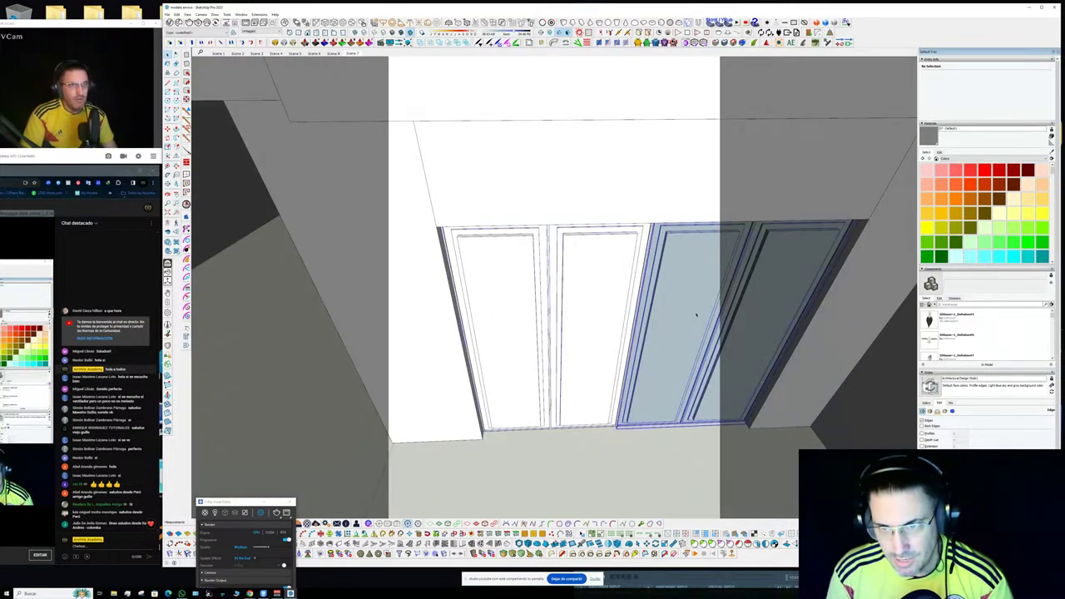
double_click(697, 315)
key("Escape")
scroll(695, 314, "down", 10)
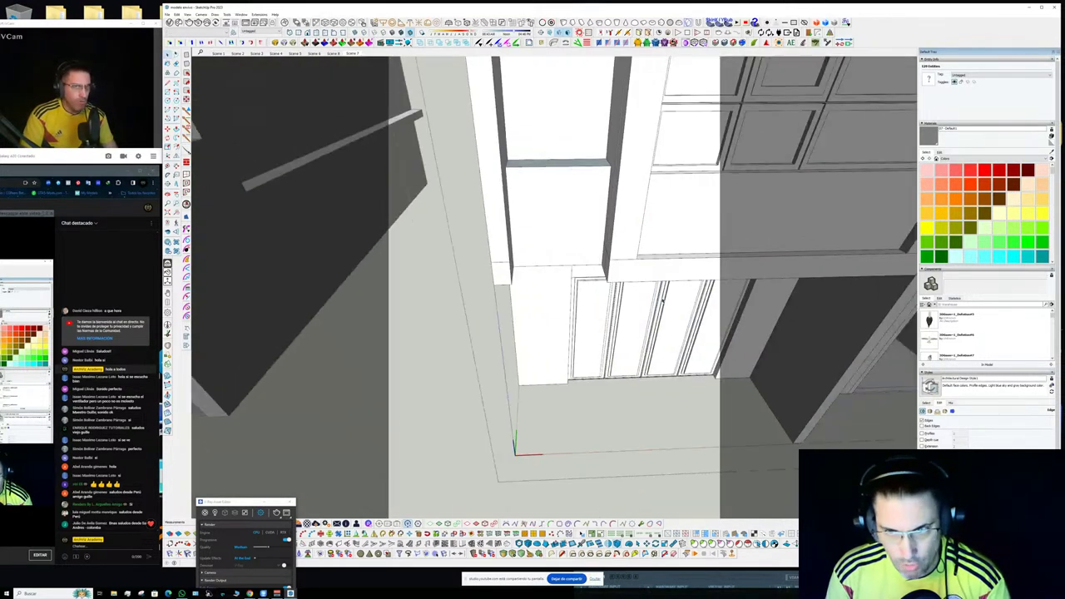
- Reverse the back-facing ground surfaces of the block across the street and the block beside the houses
mouse_move(696, 315)
middle_mouse_down()
mouse_move(684, 277)
mouse_move(319, 169)
mouse_move(549, 173)
mouse_move(547, 204)
middle_mouse_up()
key("Page_Down")
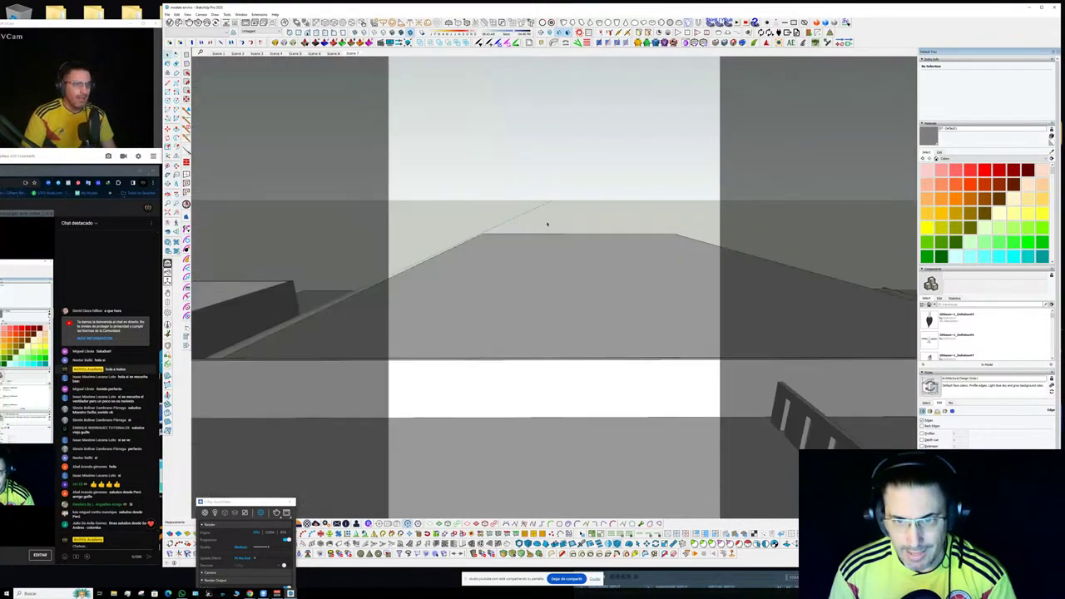
key("Page_Down")
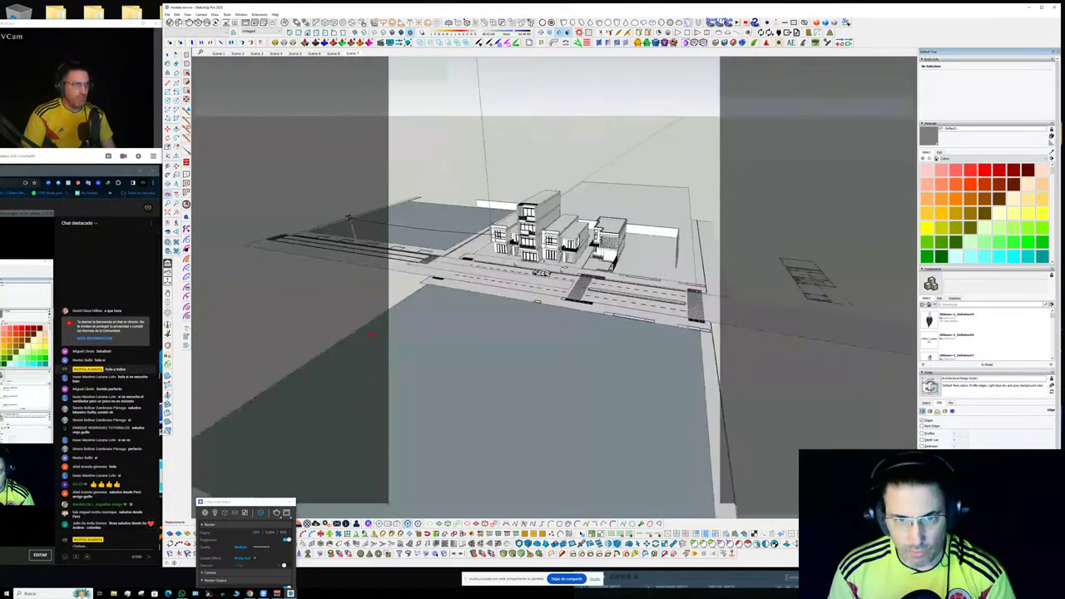
middle_click_drag(372, 334, 425, 373)
double_click(427, 372)
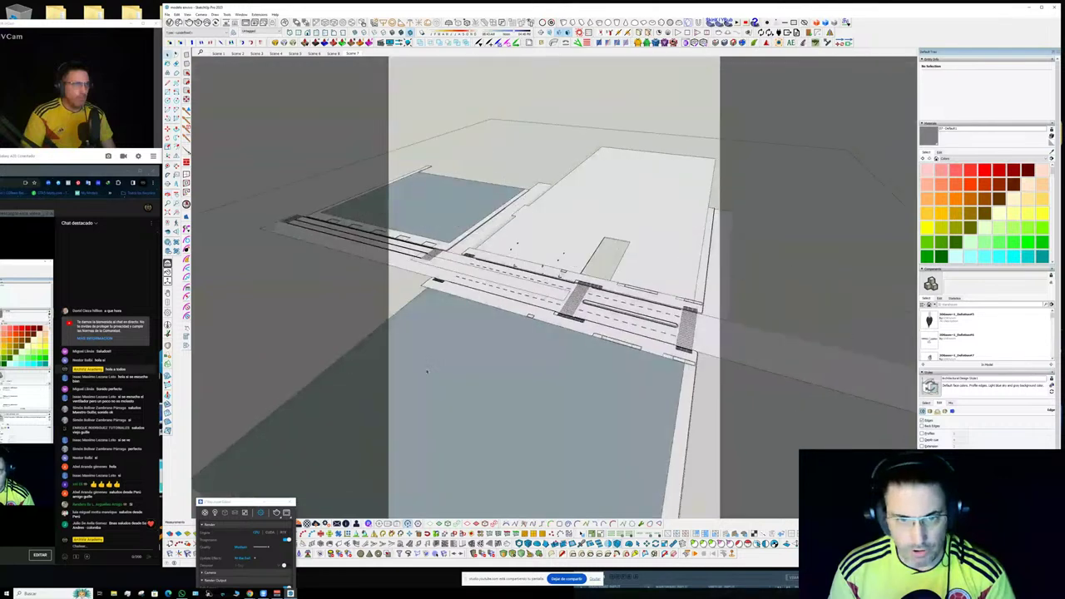
double_click(426, 372)
double_click(427, 372)
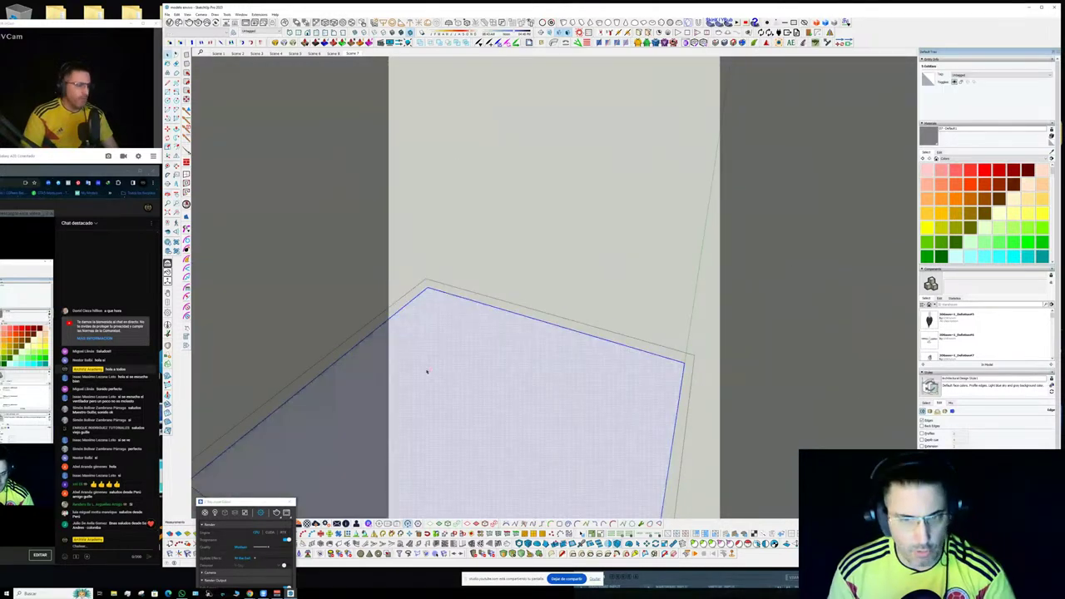
key("Page_Down")
left_click(426, 203)
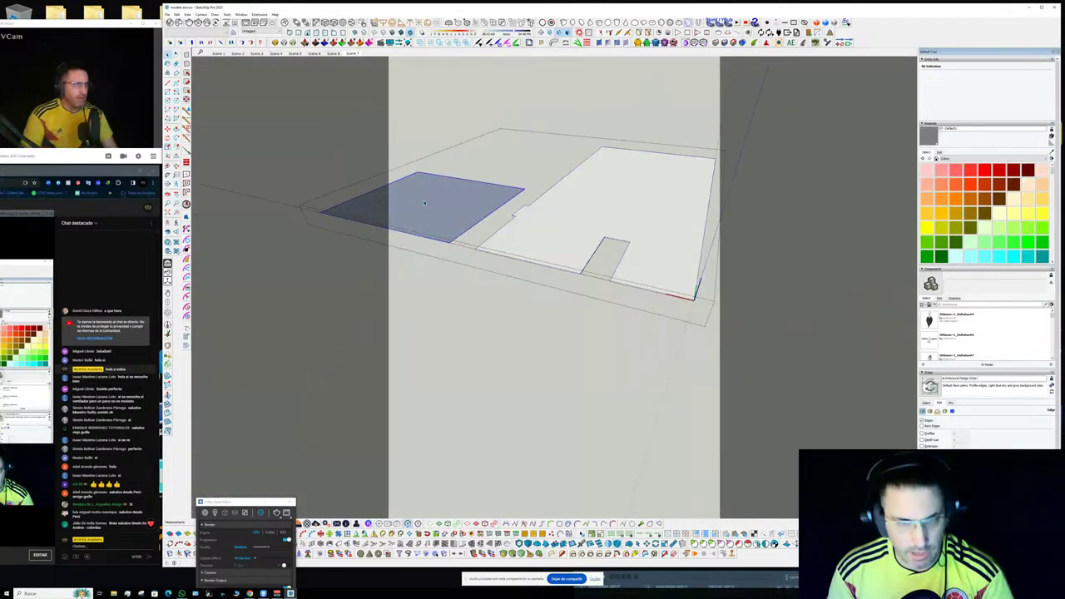
key("Page_Down")
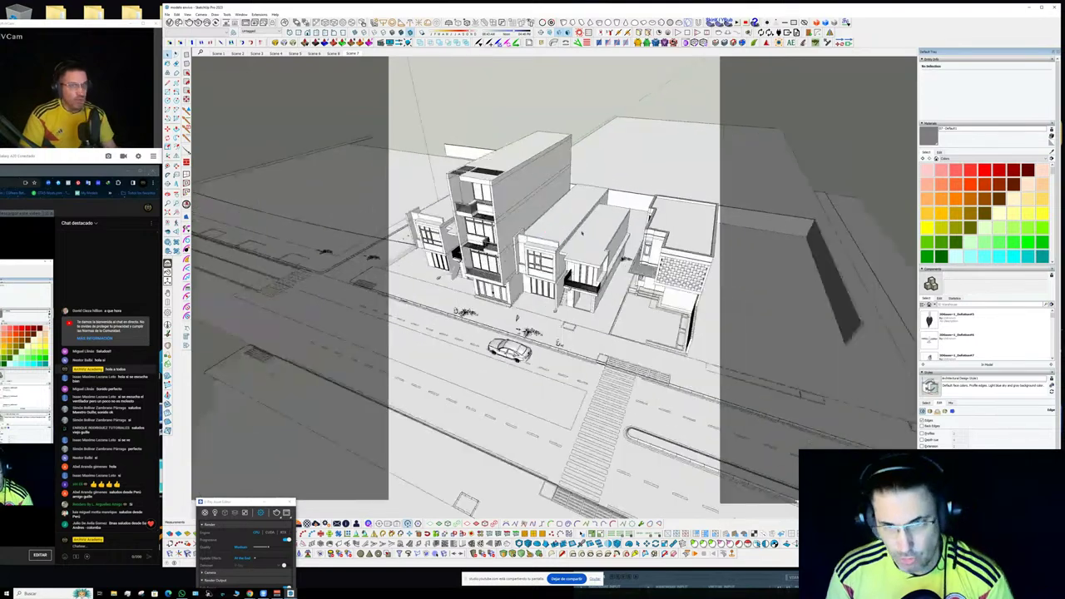
- Examine the tall building's facade, side wall and balcony slab group for reversed faces
key("Page_Down")
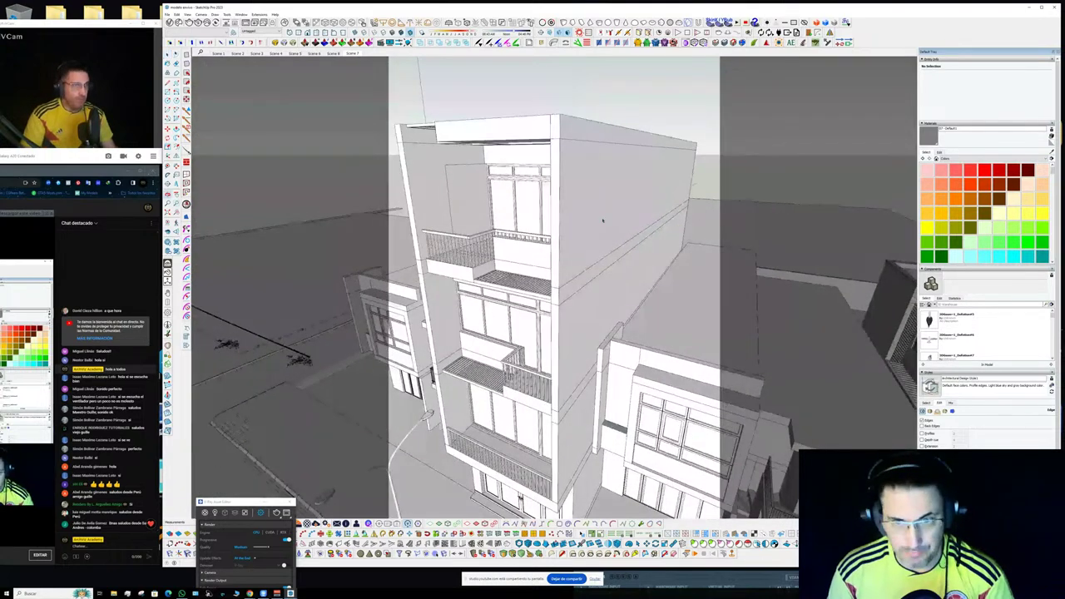
left_click(599, 219)
middle_click_drag(599, 220, 652, 230)
left_click(554, 322)
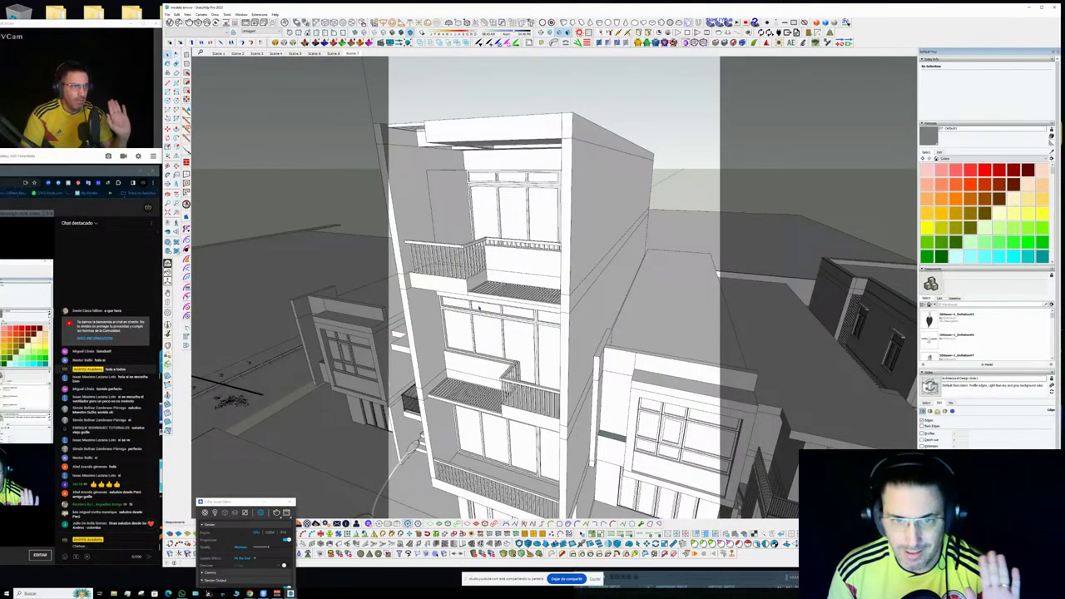
double_click(453, 286)
triple_click(452, 285)
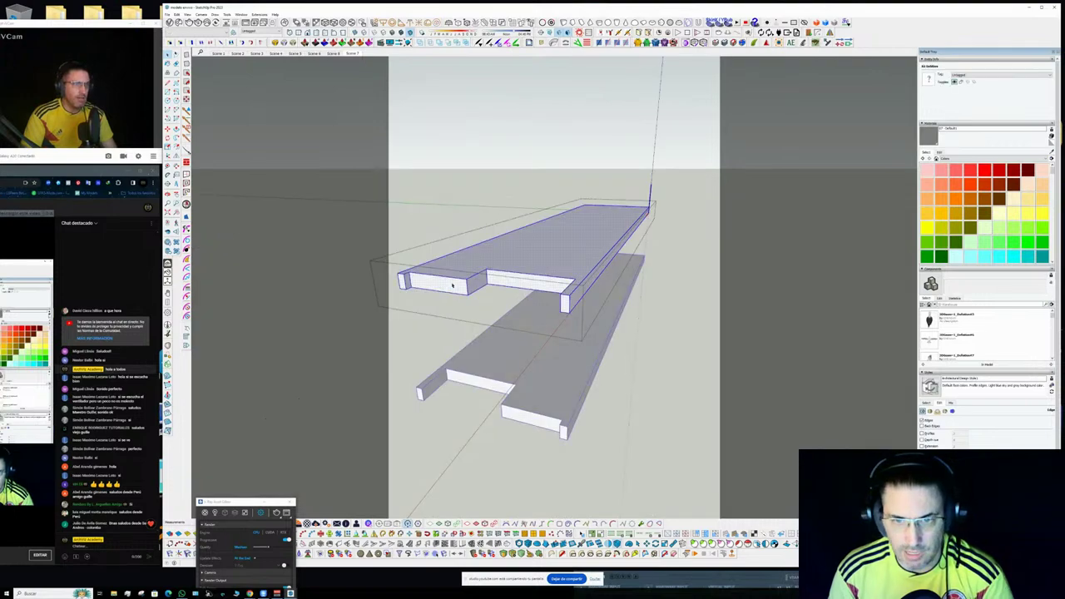
left_click(438, 398)
left_click(578, 371)
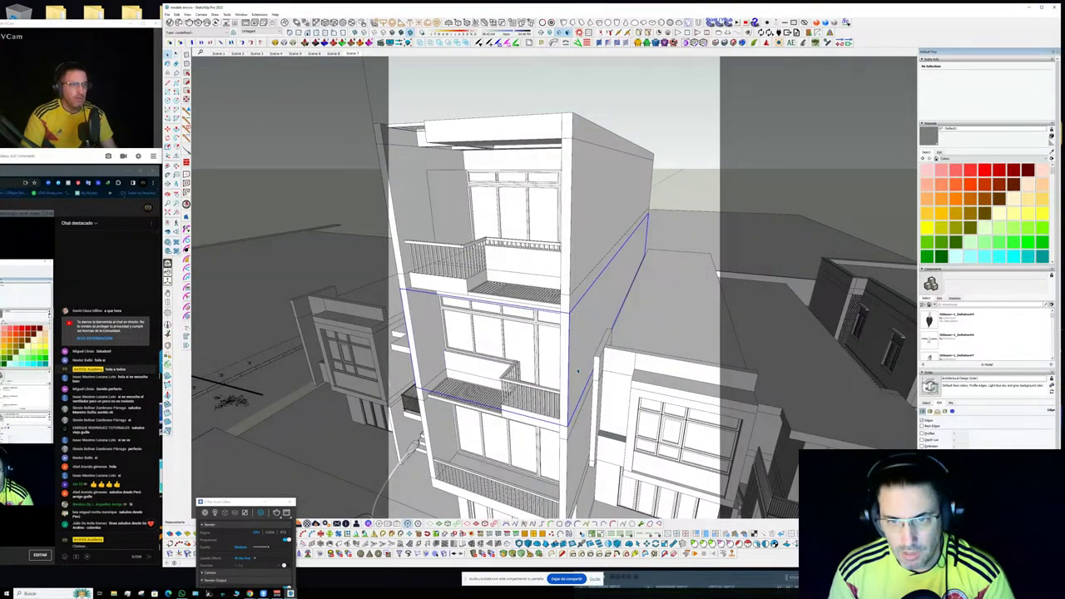
key("Page_Down")
key("Page_Up")
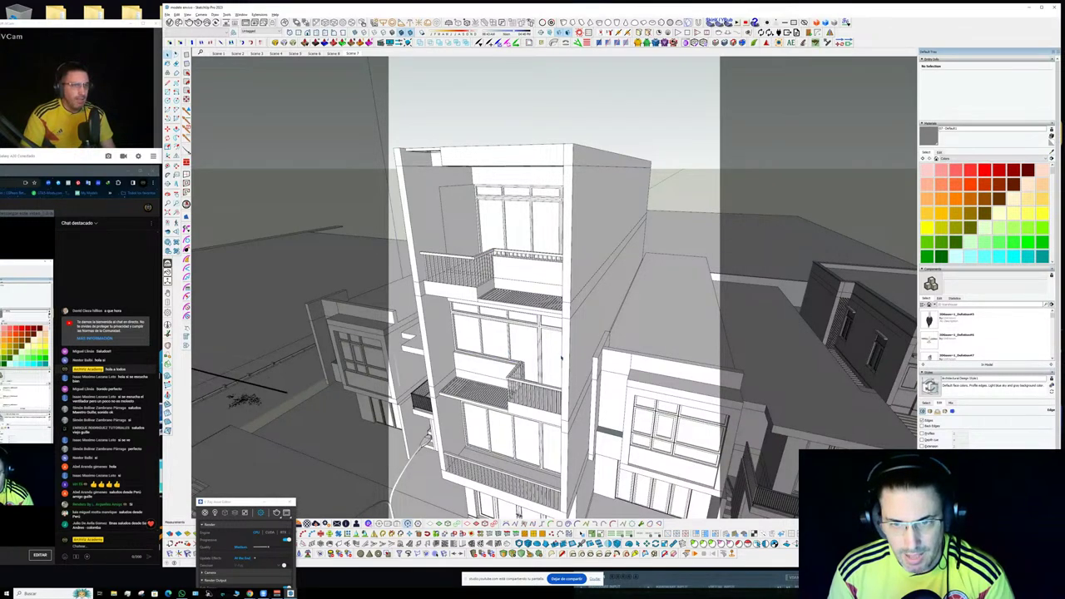
- Display the model with its textures and check the window glass on the house beside the tall building
key("shift+t")
mouse_move(561, 357)
middle_mouse_down()
mouse_move(673, 386)
mouse_move(525, 219)
middle_mouse_up()
scroll(503, 275, "up", 3)
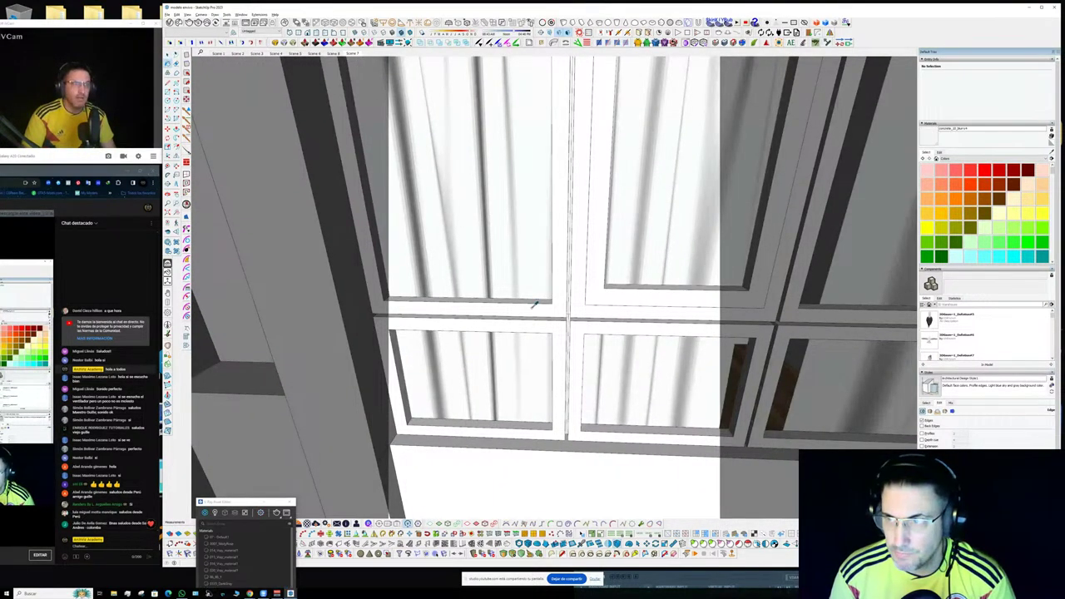
scroll(516, 281, "down", 1)
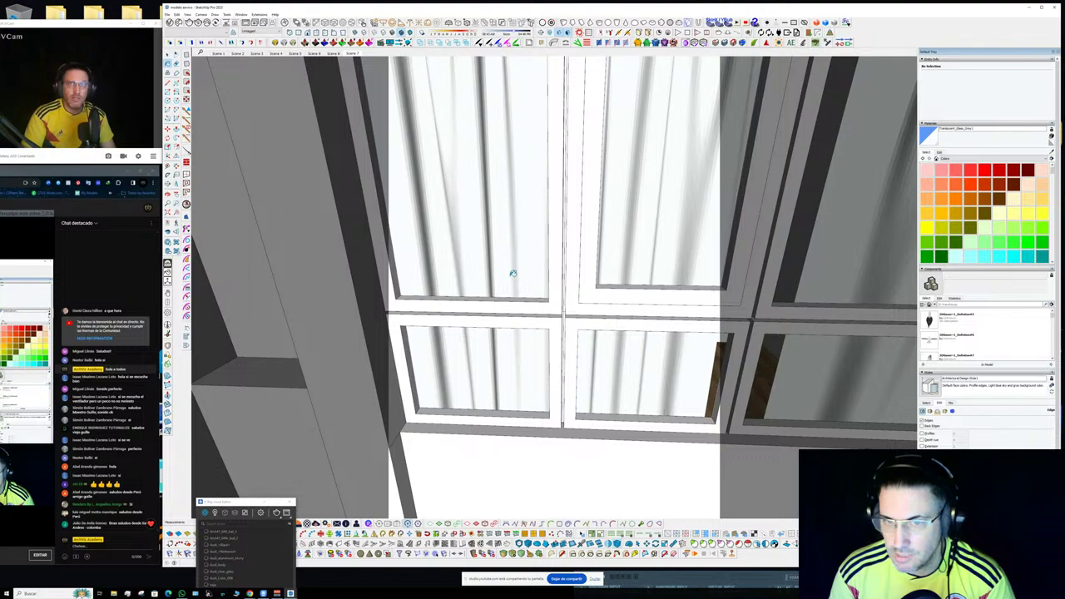
scroll(516, 280, "down", 4)
scroll(514, 273, "down", 4)
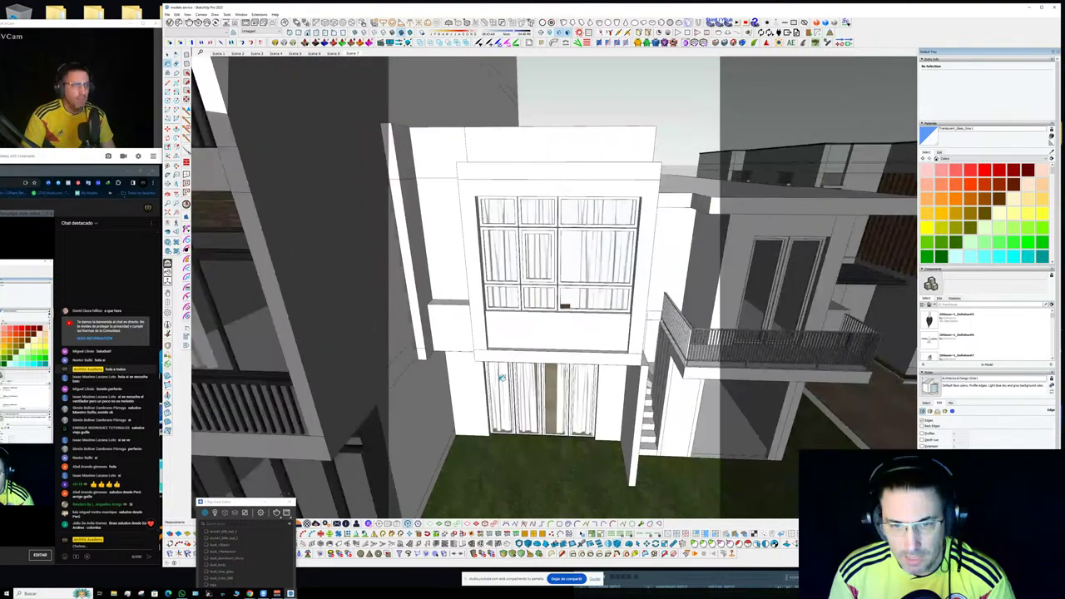
- Inside the left-hand ground-floor door group of the neighbouring house, gather its two glass panes into their own group
scroll(499, 375, "up", 4)
key("space")
double_click(499, 386)
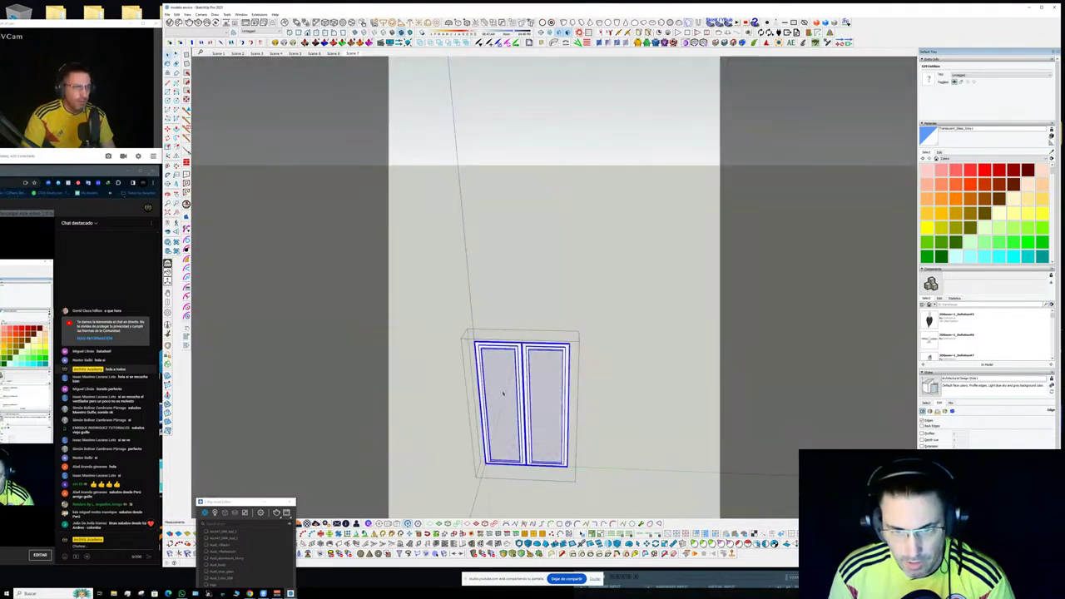
scroll(491, 350, "up", 4)
mouse_move(489, 343)
middle_mouse_down()
mouse_move(463, 338)
mouse_move(424, 404)
middle_mouse_up()
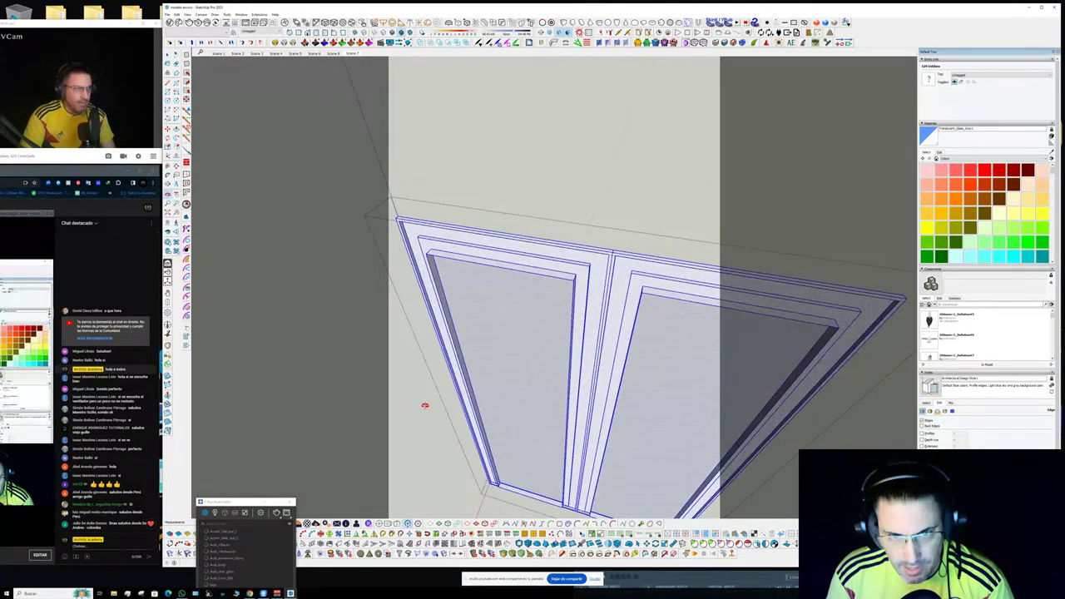
mouse_move(424, 406)
middle_mouse_down()
mouse_move(602, 325)
mouse_move(516, 321)
mouse_move(799, 287)
mouse_move(466, 281)
mouse_move(350, 335)
middle_mouse_up()
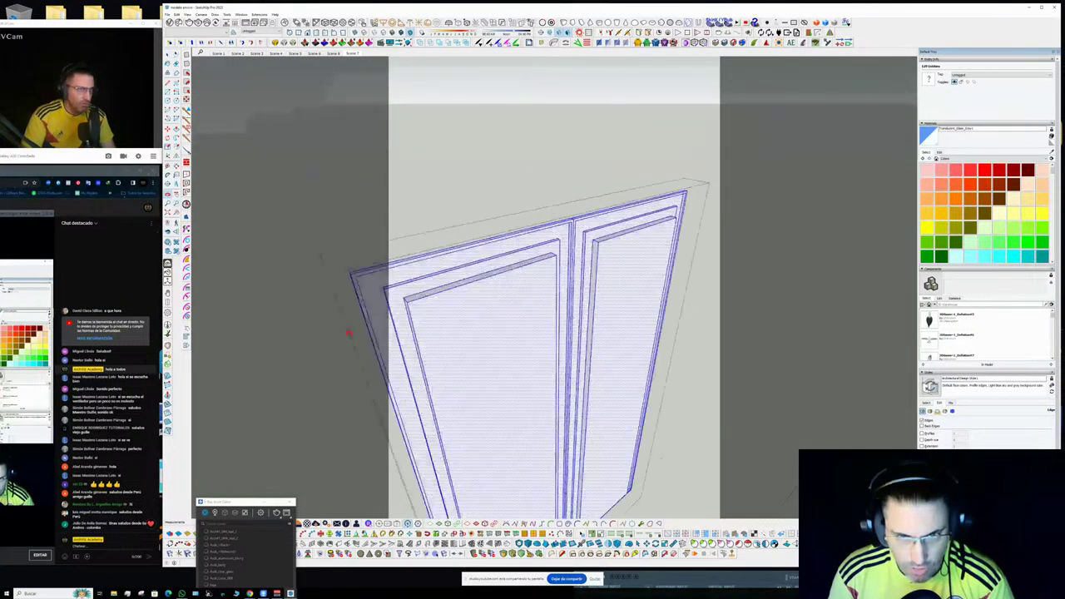
mouse_move(448, 309)
middle_mouse_down()
mouse_move(558, 290)
mouse_move(461, 290)
middle_mouse_up()
left_click(560, 292)
left_click(672, 255, "shift")
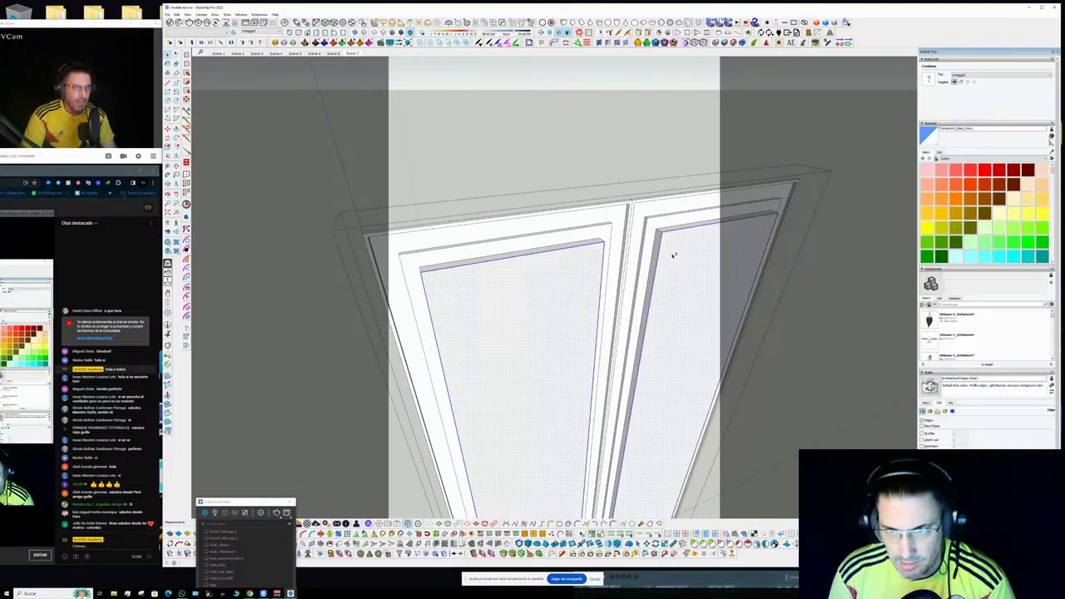
triple_click(540, 273)
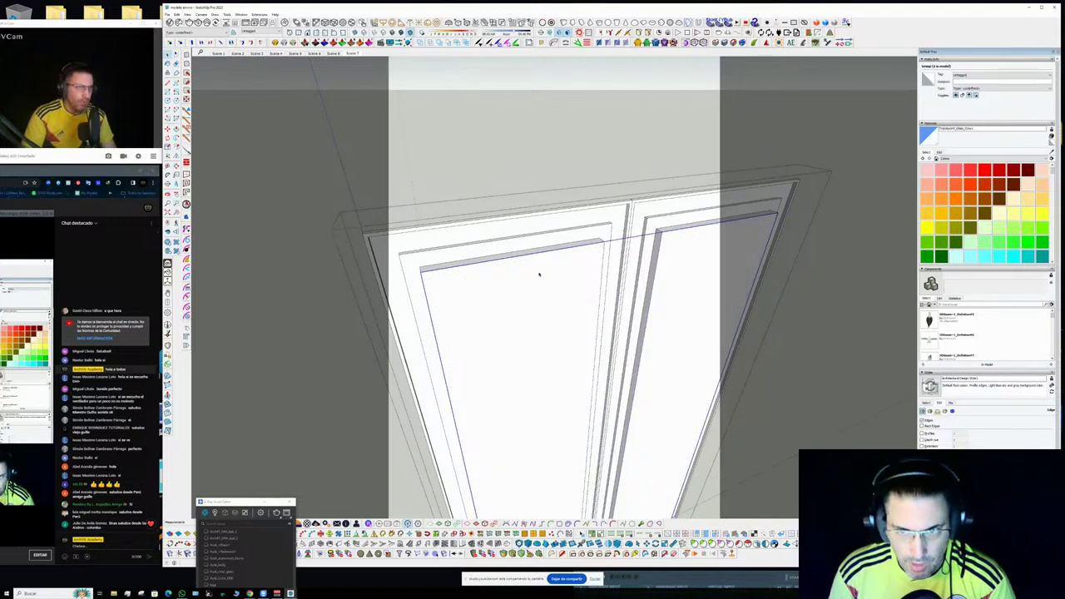
- Give both glass panes in the new group a thin thickness with Push/Pull
middle_click_drag(540, 274, 685, 207)
key("ctrl+a")
middle_click_drag(504, 318, 591, 340)
left_click(549, 338)
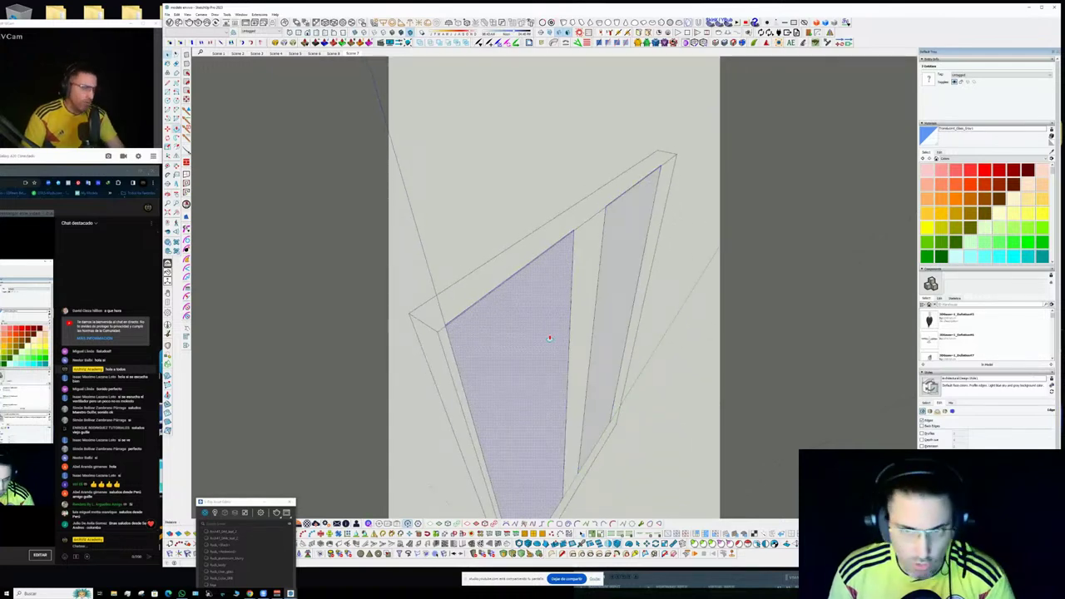
double_click(525, 302)
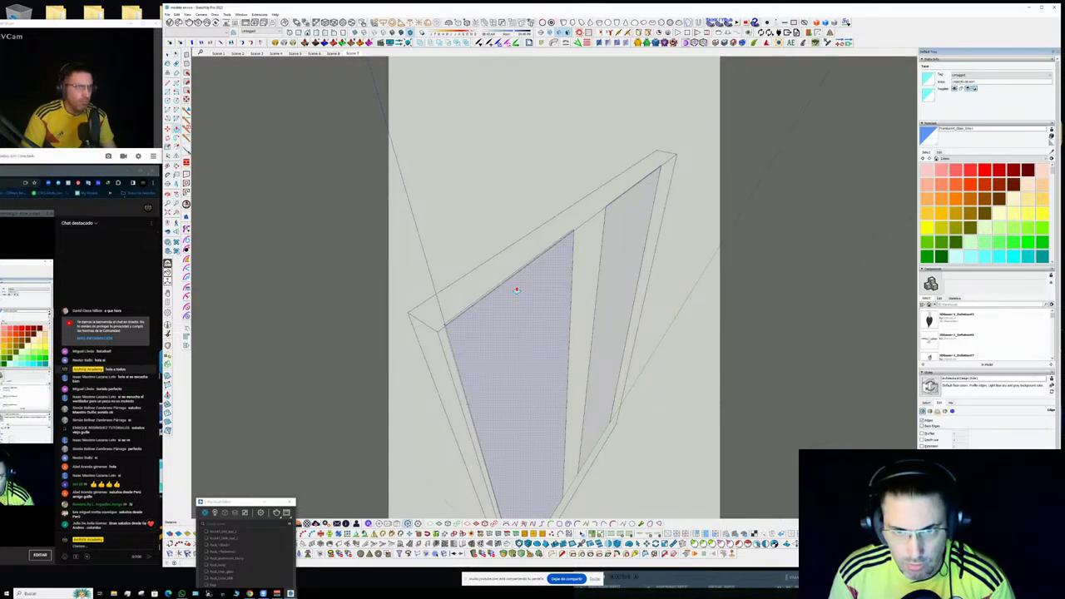
left_click(511, 278)
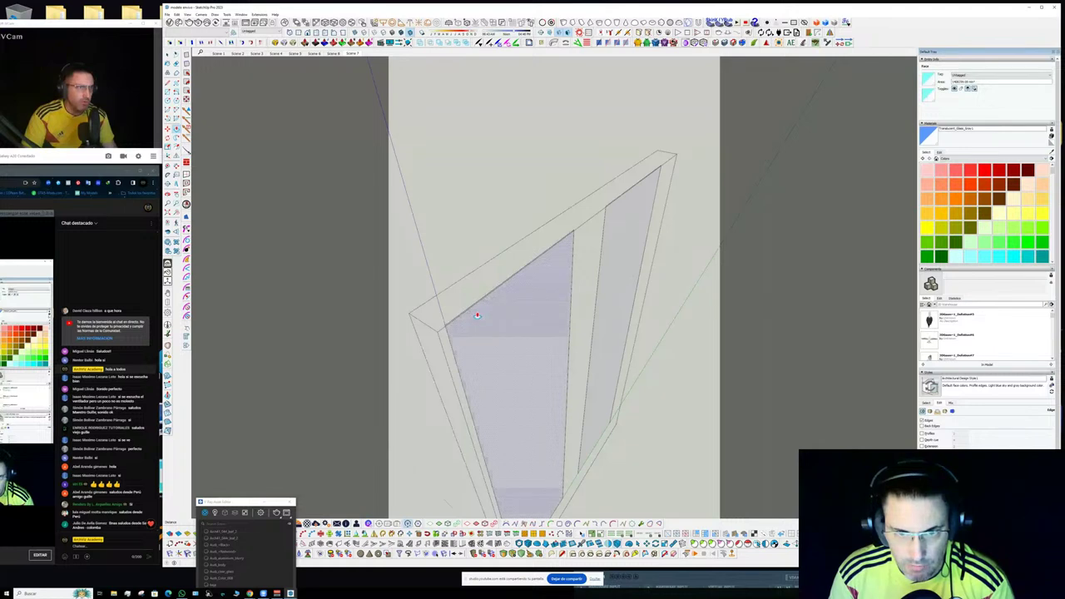
left_click(476, 315)
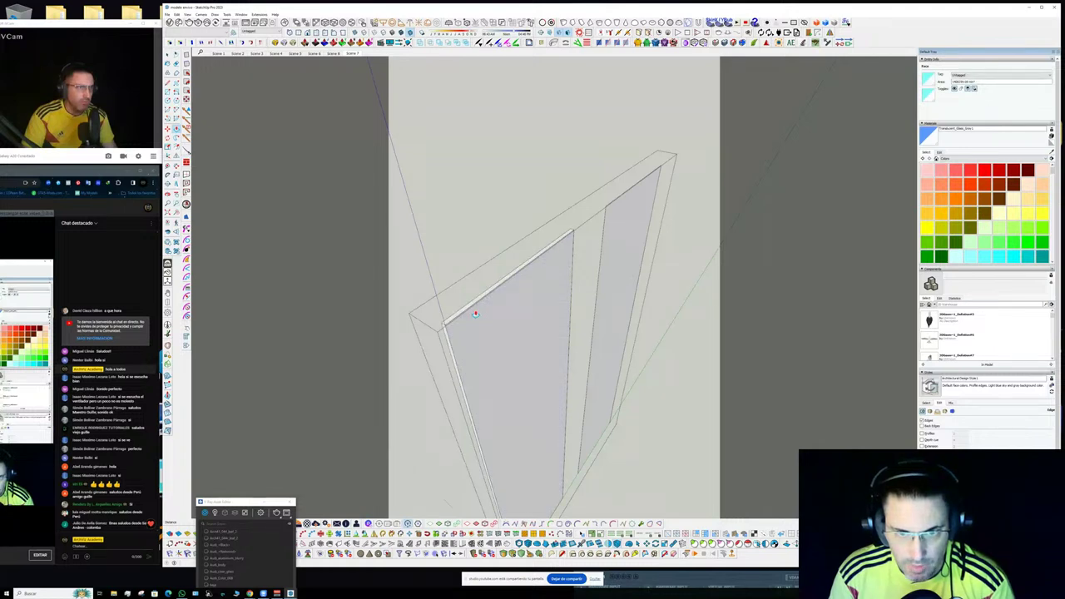
left_click(630, 219)
left_click(569, 291)
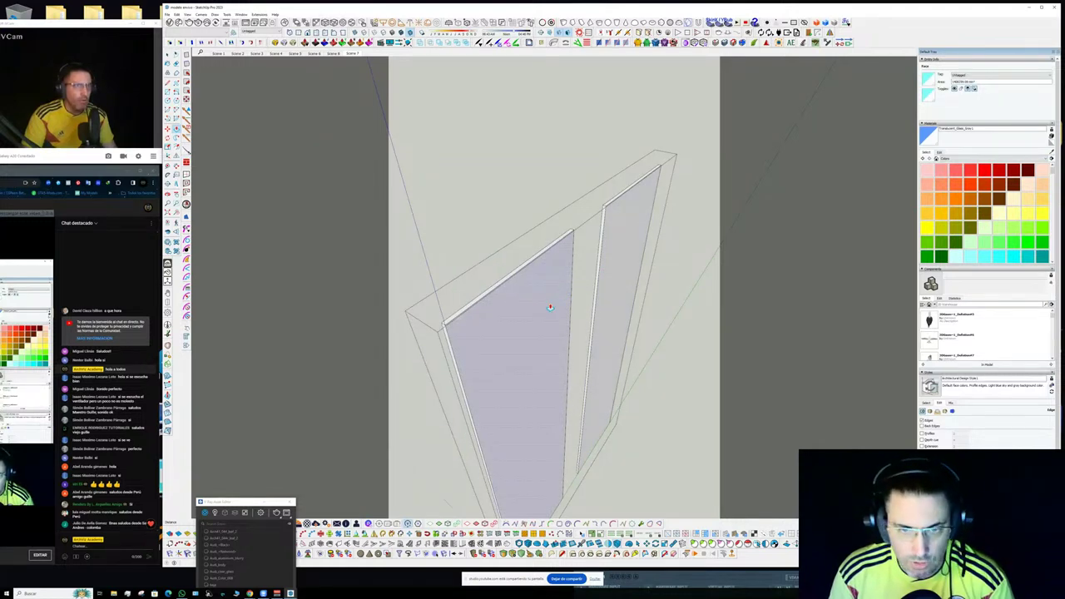
middle_click_drag(549, 311, 524, 298)
key("Escape")
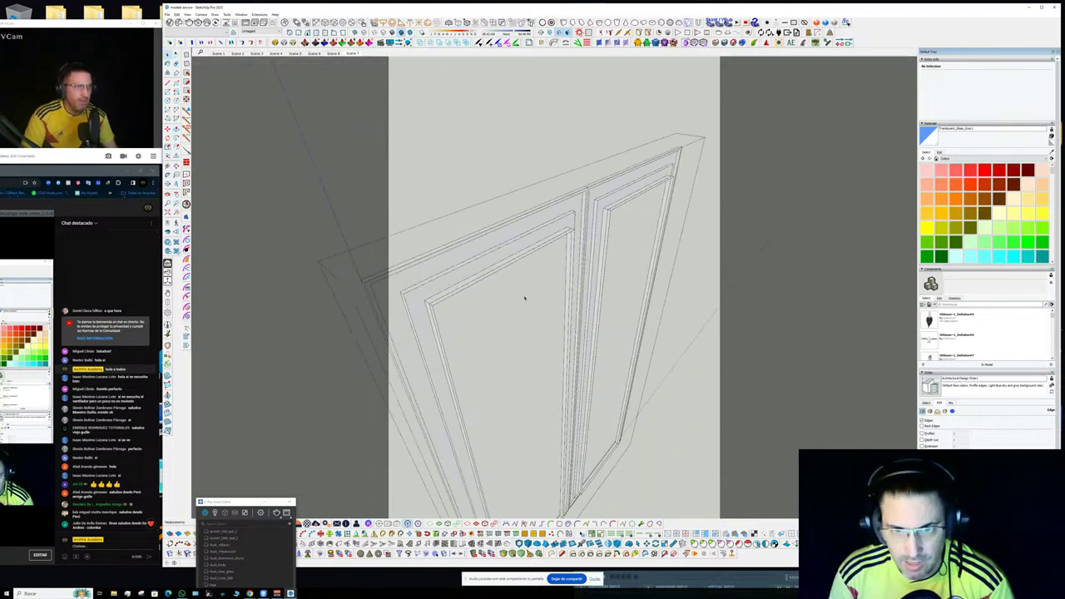
- Move the thickened glass group into place within the door frames and finish editing the door group
left_click(525, 298)
key("m")
left_click(526, 326)
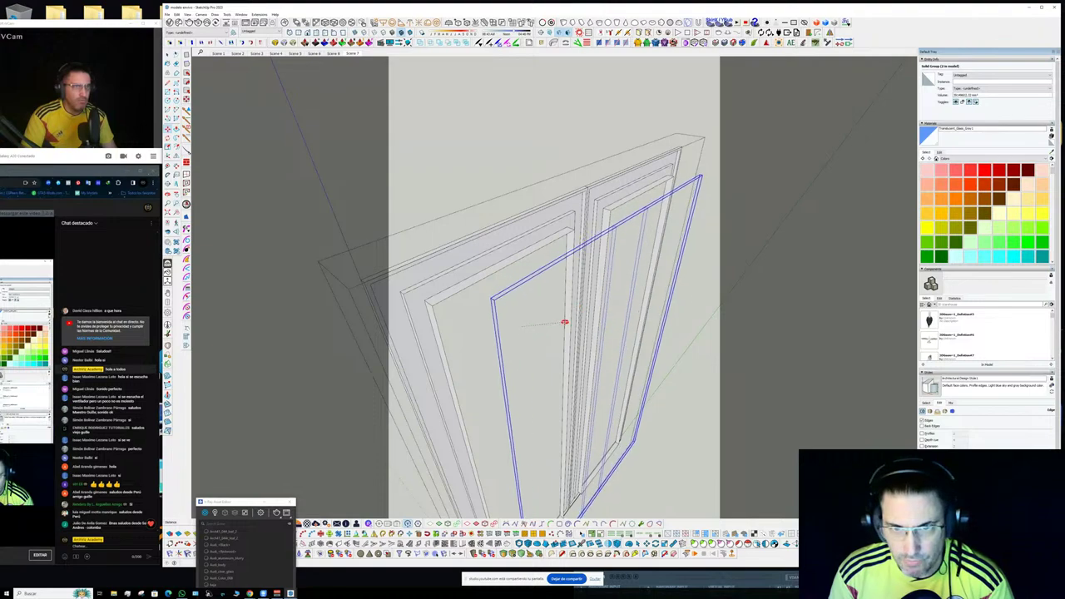
scroll(564, 321, "down", 2)
middle_click_drag(562, 321, 516, 305)
key("space")
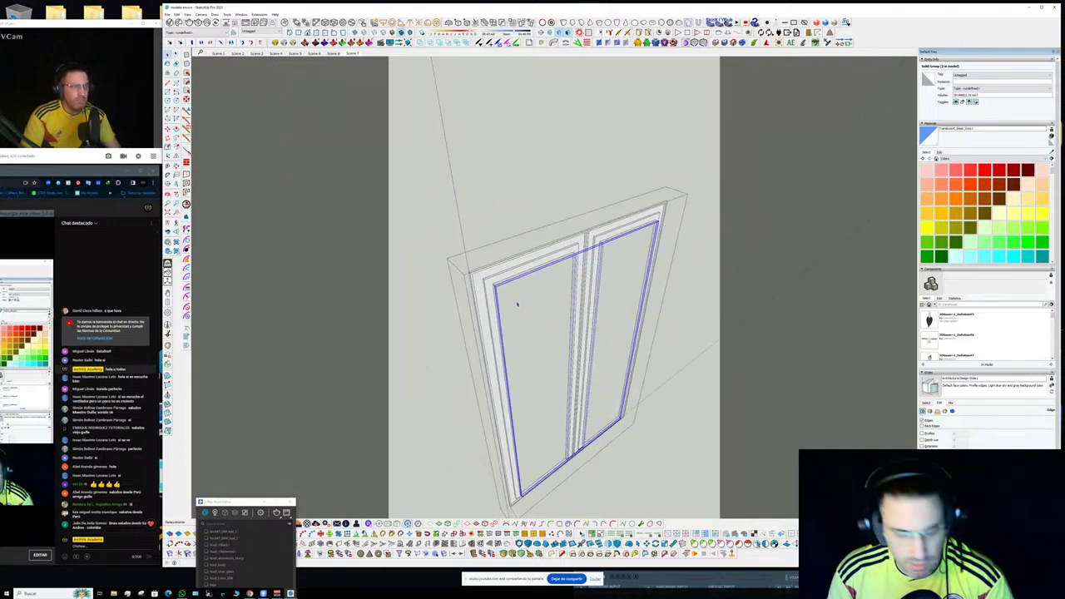
key("Escape")
key("Escape")
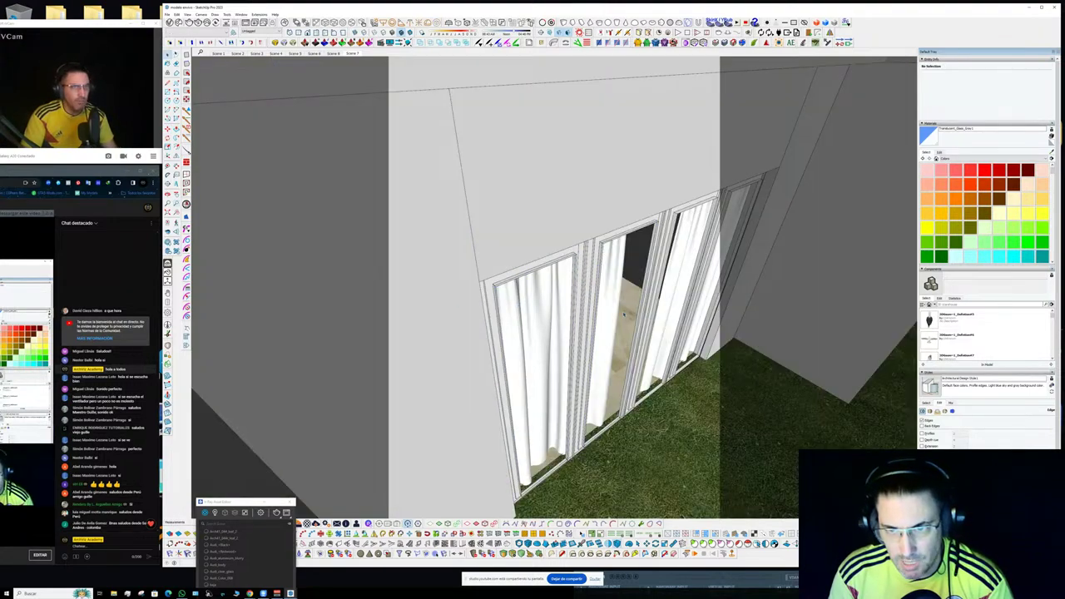
- Delete the old right-hand pair of doors from the house's ground-floor opening
middle_click_drag(622, 313, 500, 348)
key("Page_Down")
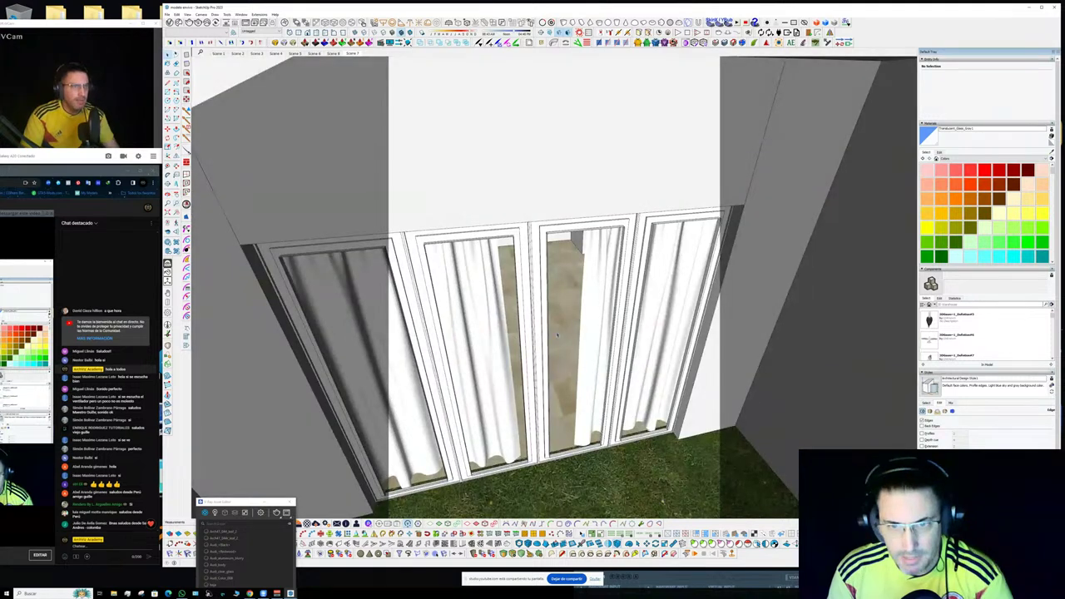
left_click(557, 336)
double_click(559, 334)
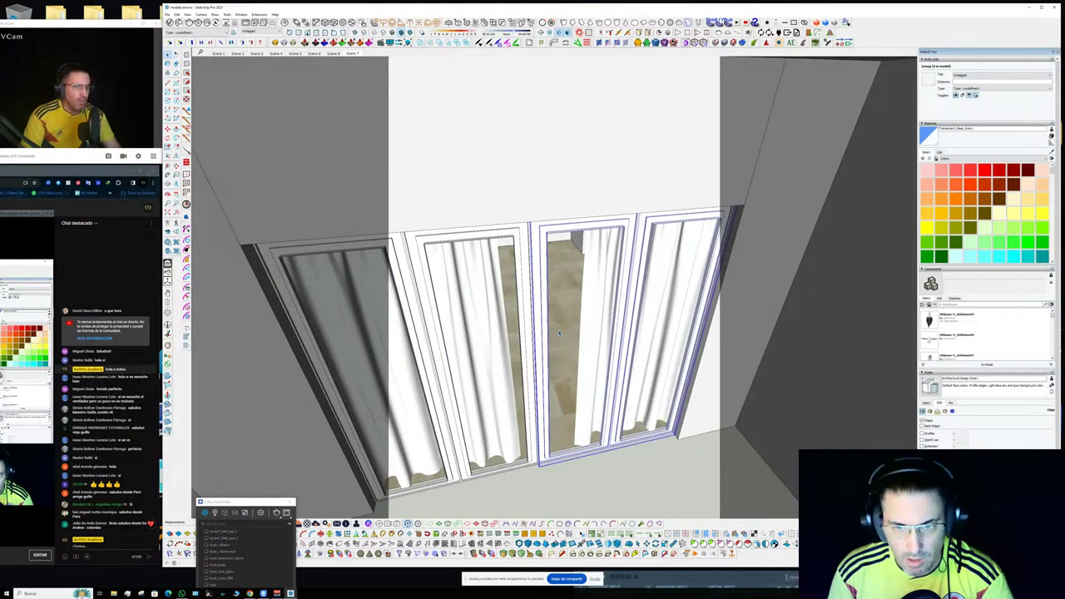
key("Delete")
- Copy the corrected door pair into the empty half of the opening and return to the Scene 7 camera
left_click(472, 439)
middle_click_drag(473, 439, 425, 428)
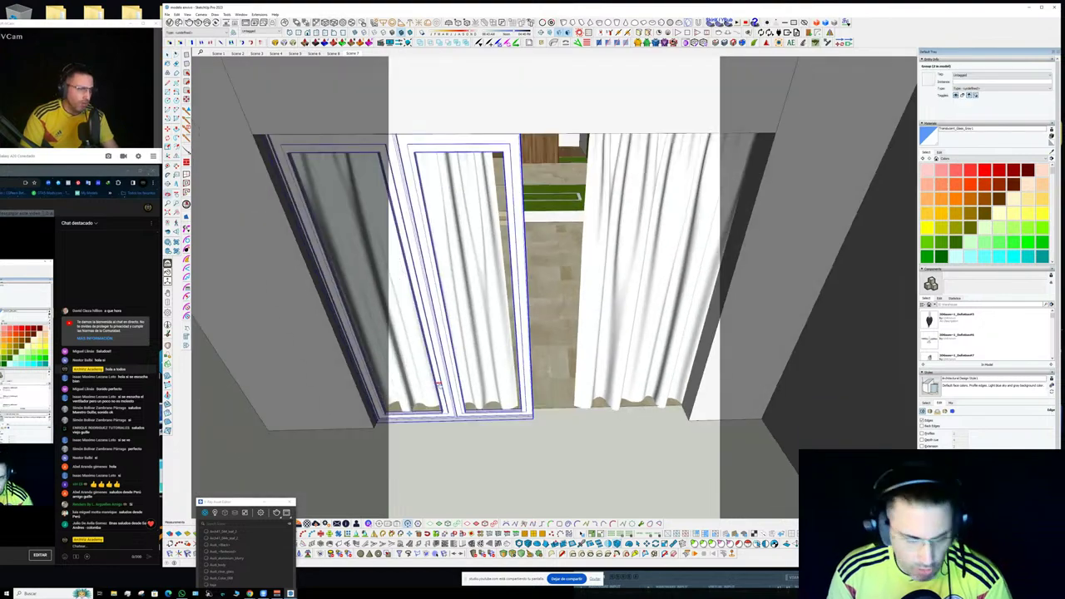
scroll(424, 428, "up", 4)
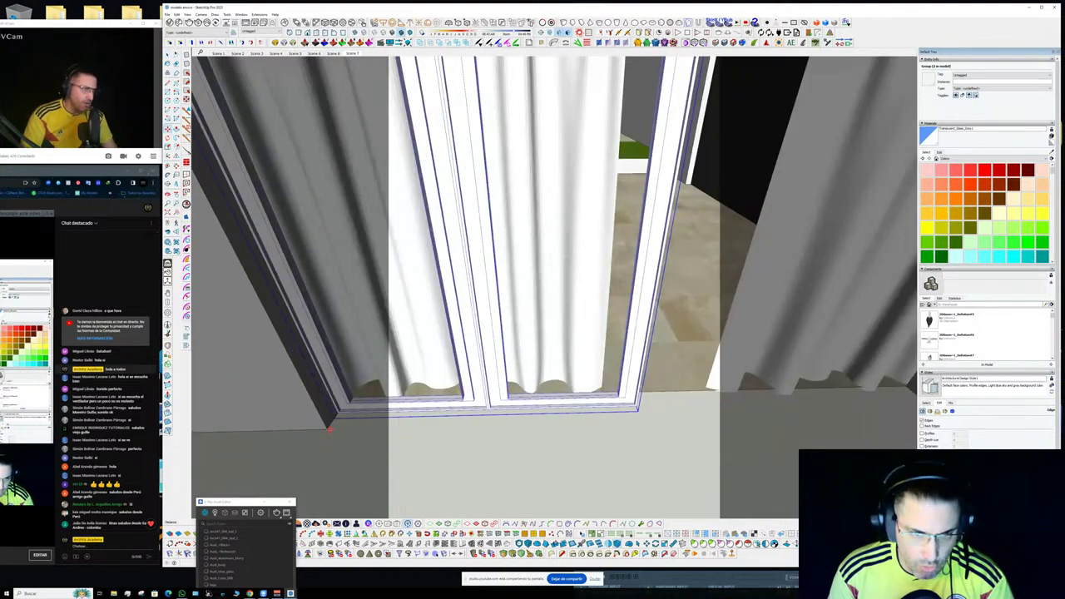
left_click(328, 429)
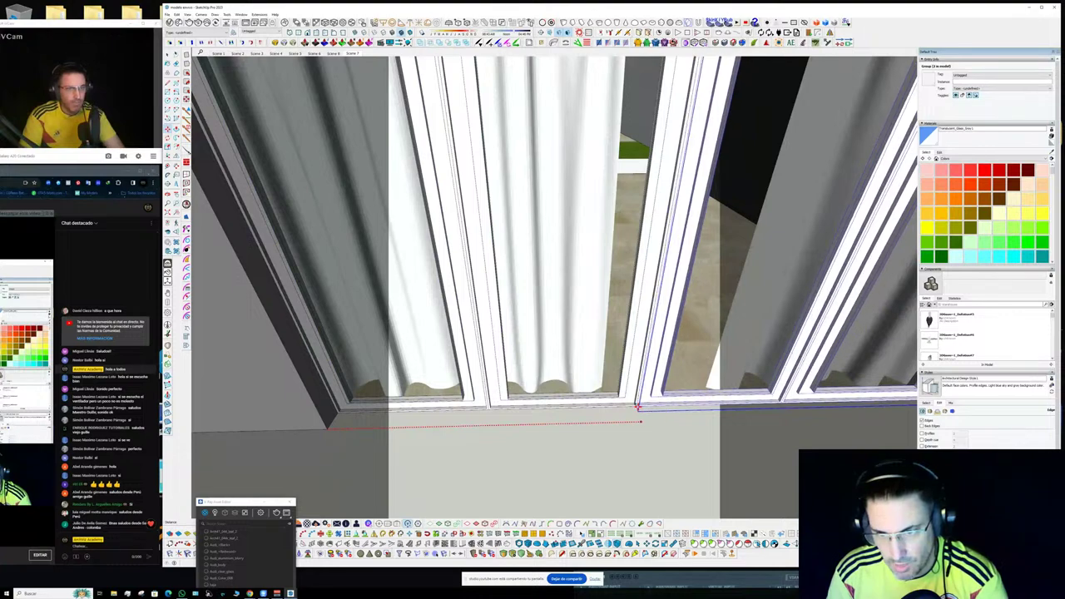
left_click(639, 407)
scroll(639, 407, "down", 3)
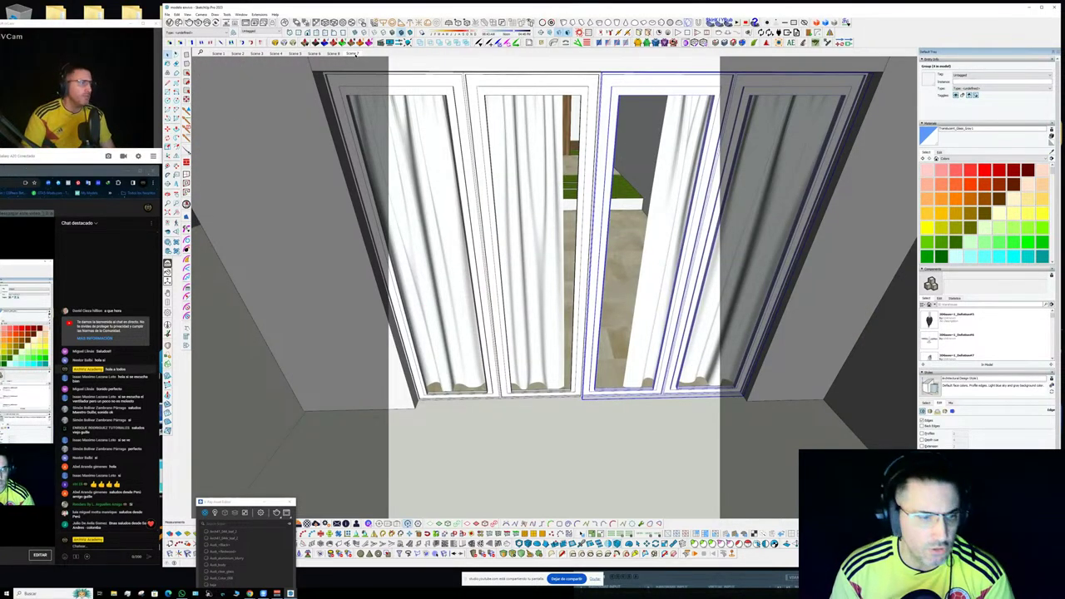
left_click(354, 53)
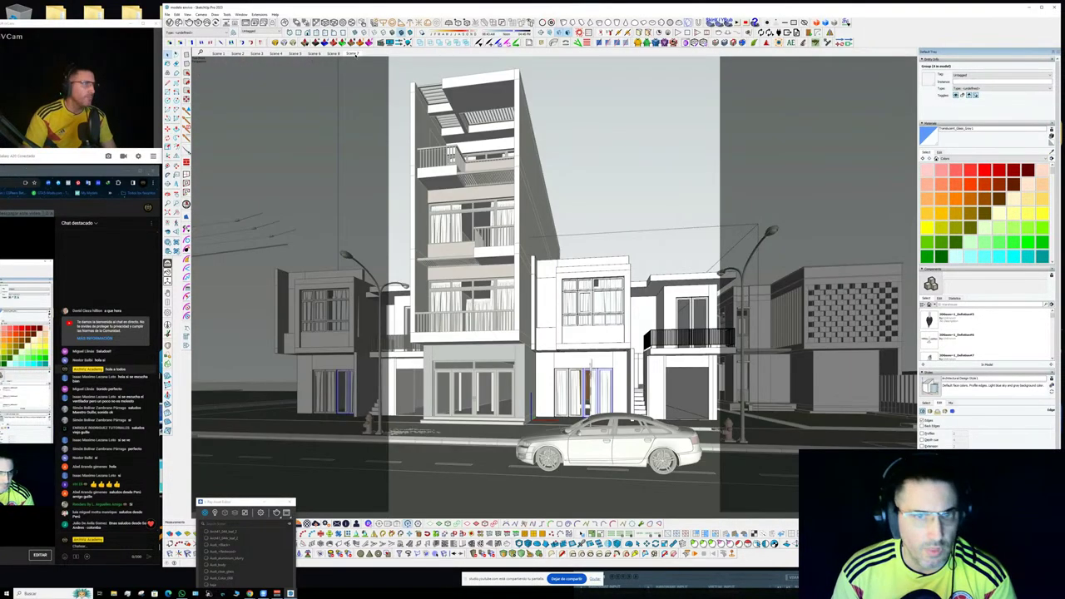
left_click(582, 139)
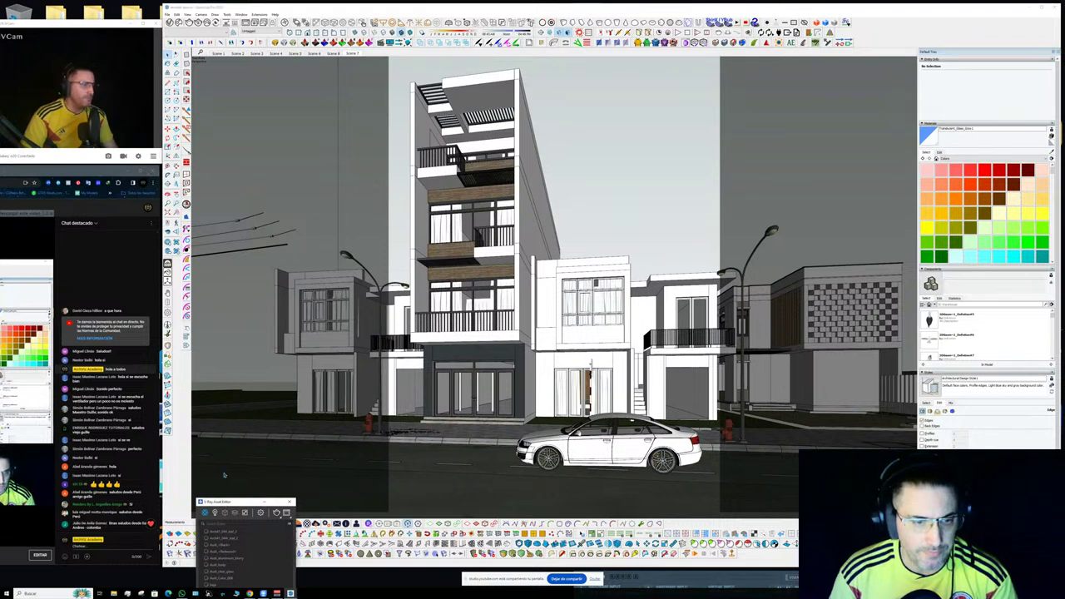
- Set the camera's exposure value to 12 in the V-Ray render settings
left_click_drag(222, 502, 227, 65)
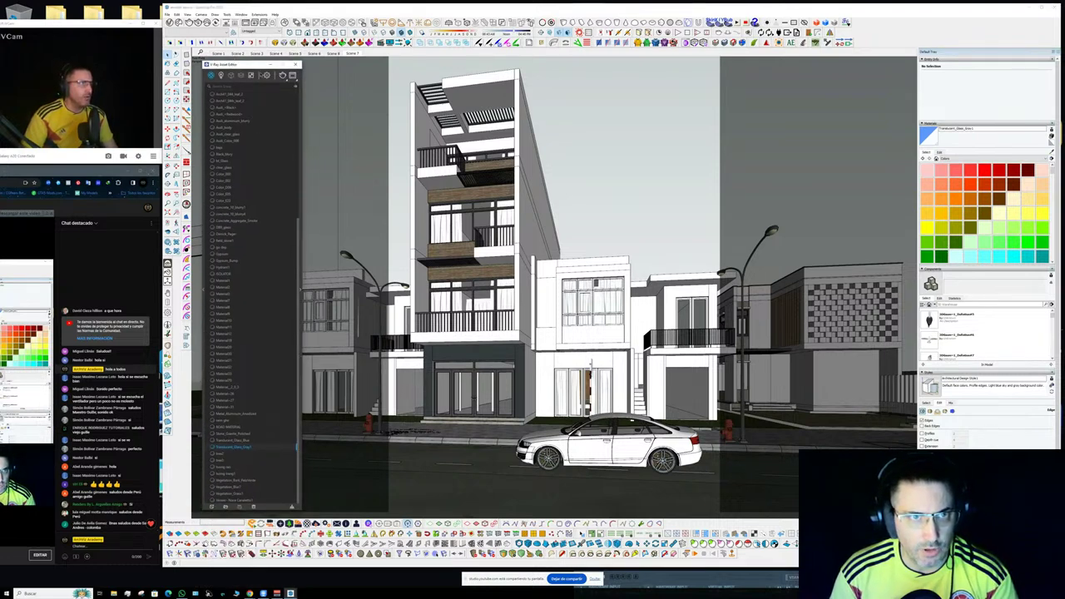
left_click(266, 74)
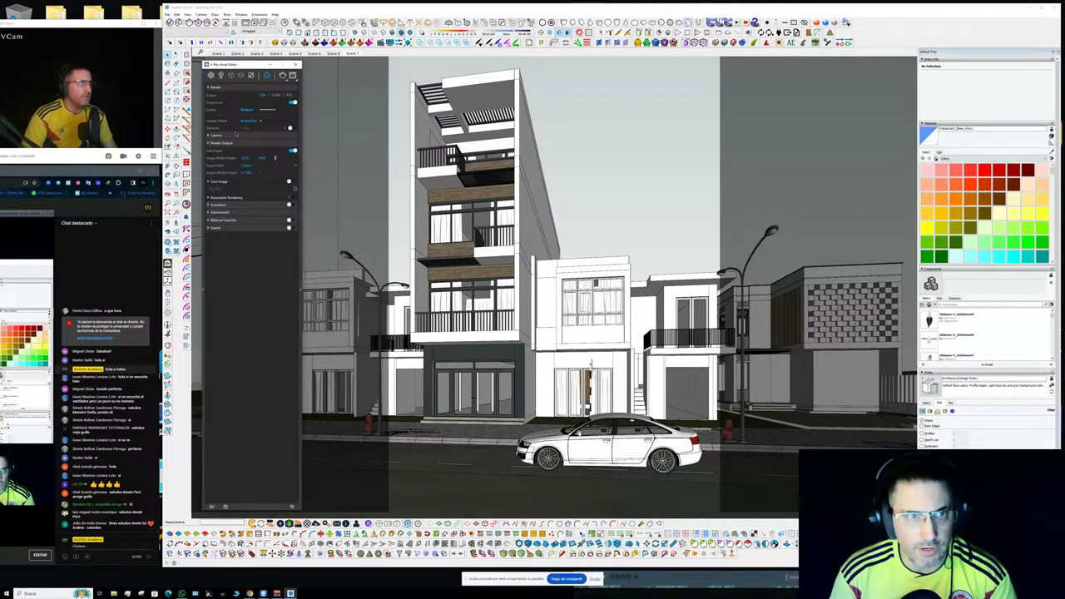
left_click(232, 137)
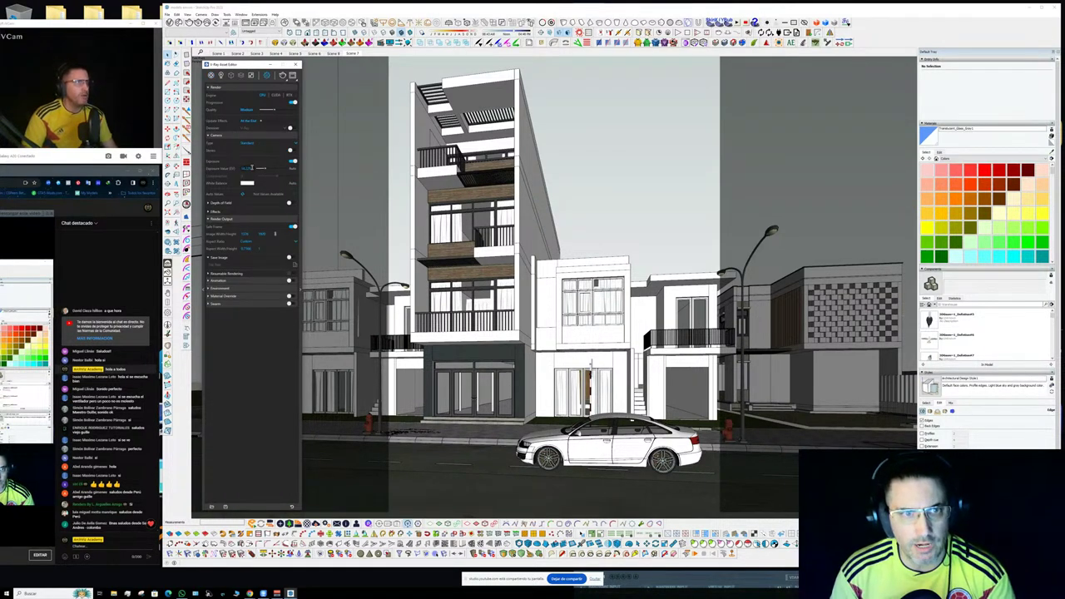
double_click(244, 168)
type("12")
key("Return")
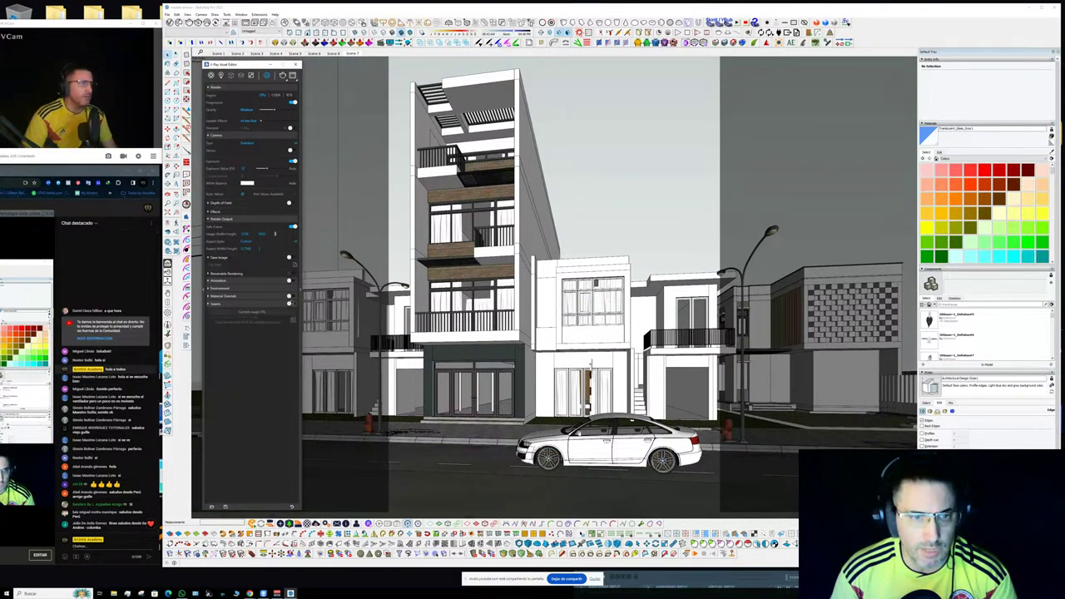
- Enable material override and expand the advanced Optimizations and Global Illumination render settings
left_click(298, 282)
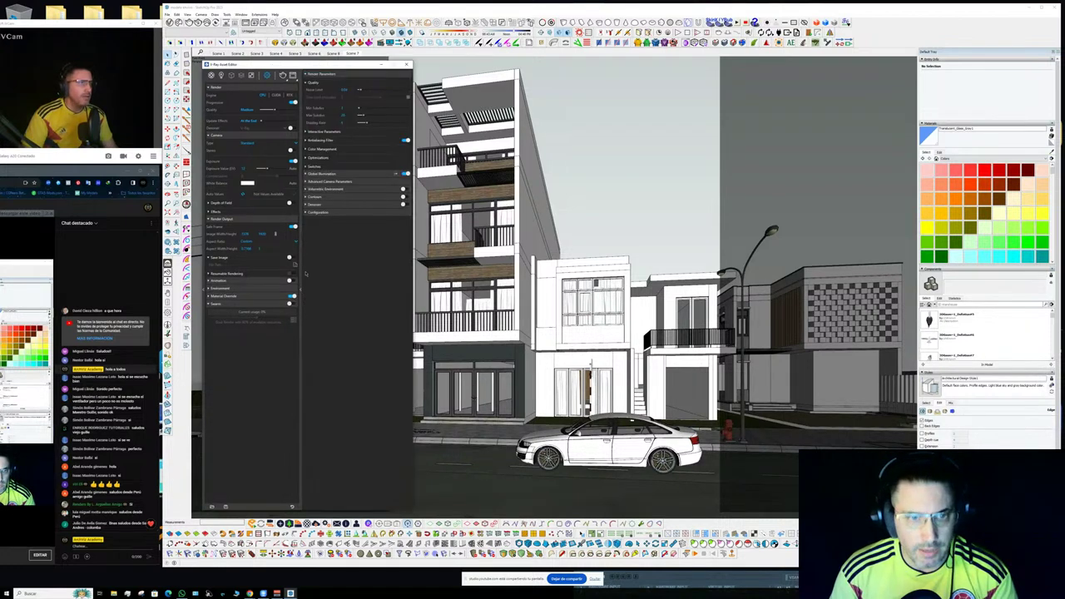
left_click(320, 158)
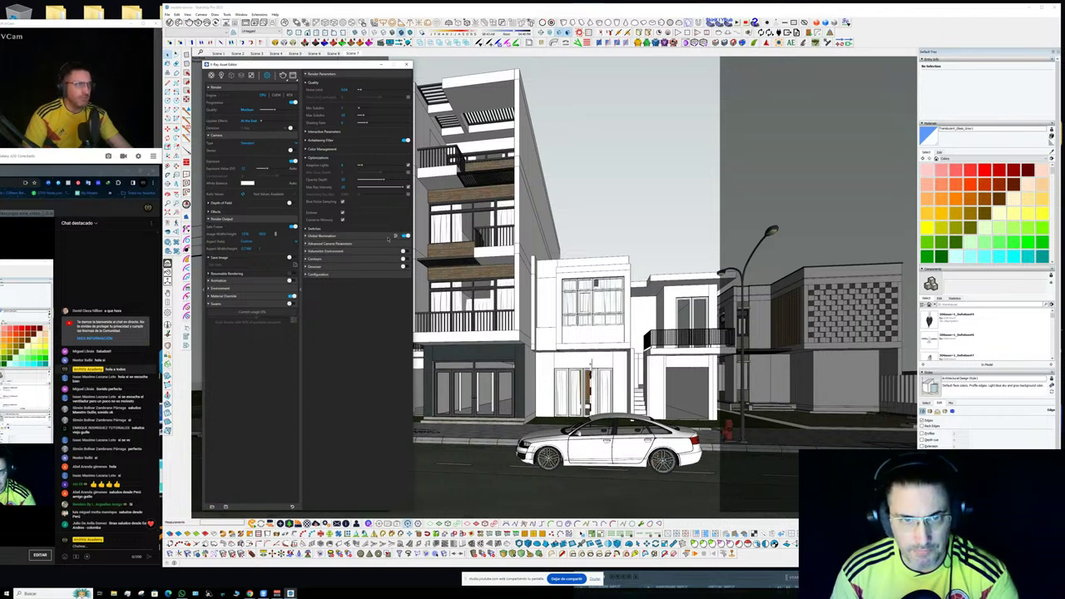
left_click(388, 237)
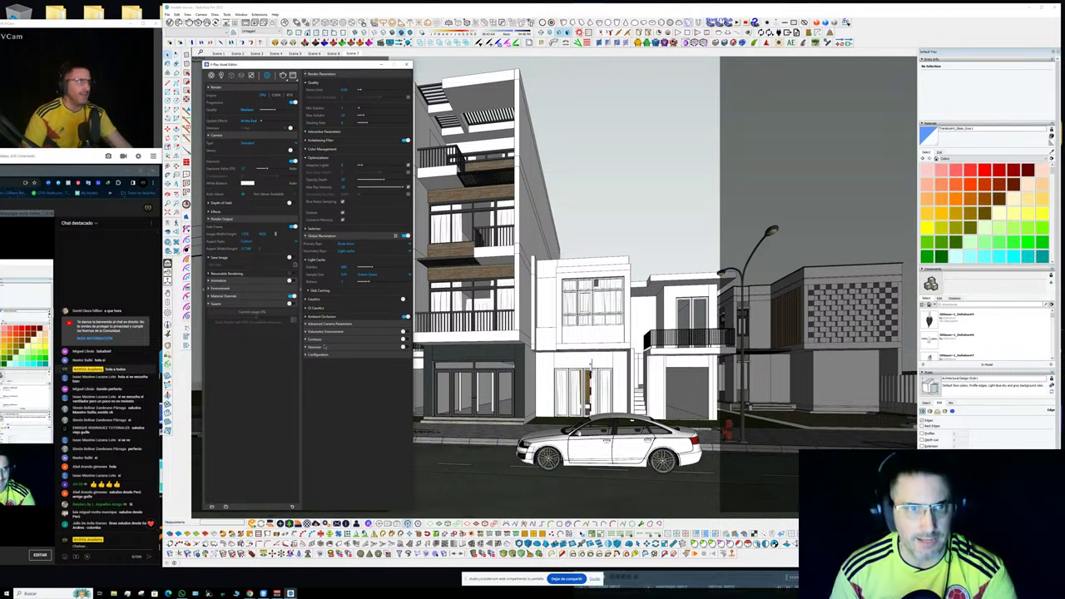
- Return to the Scene 7 camera, start a V-Ray render and move the frame buffer window clear of the render settings
scroll(624, 179, "up", 10)
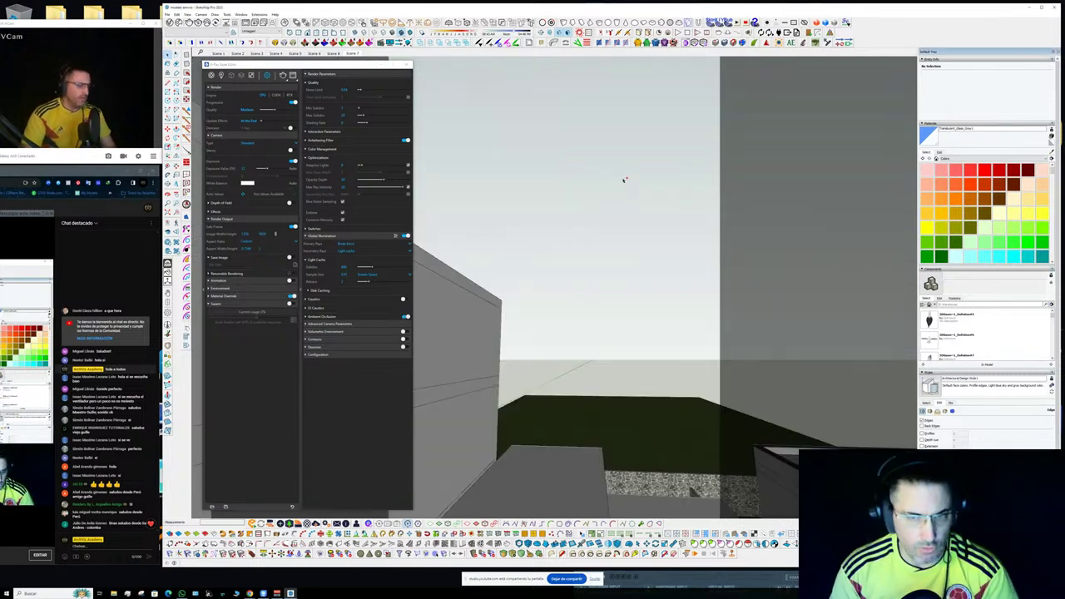
left_click(353, 54)
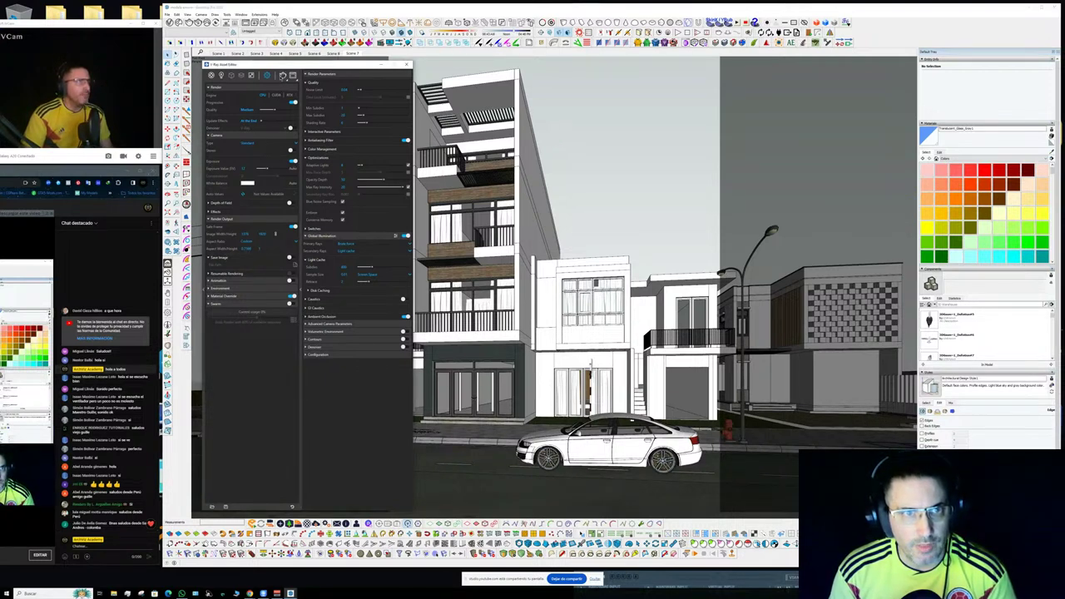
left_click(283, 76)
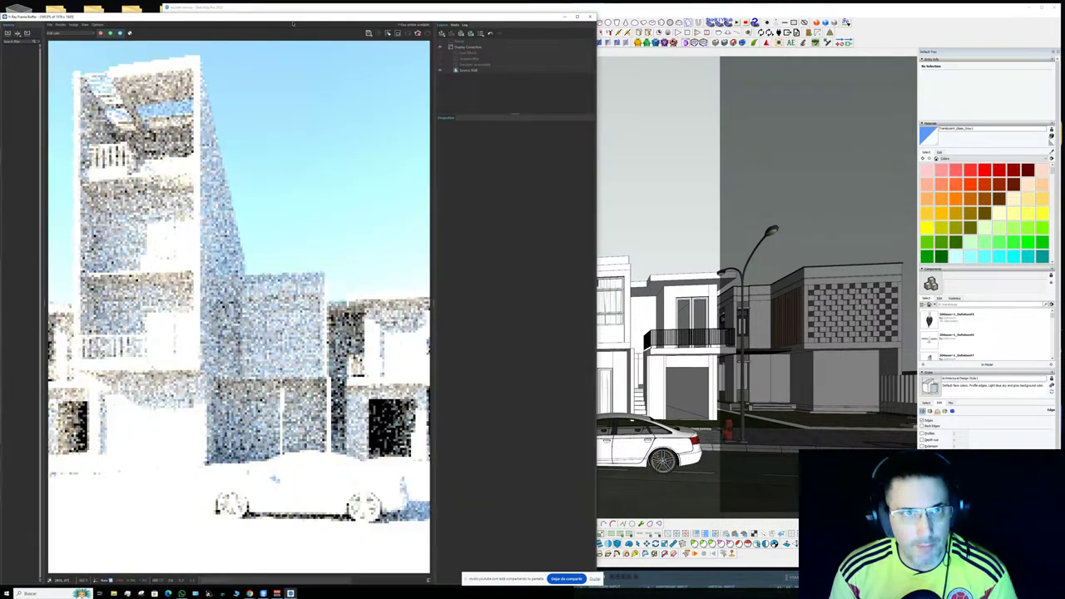
left_click_drag(293, 20, 563, 19)
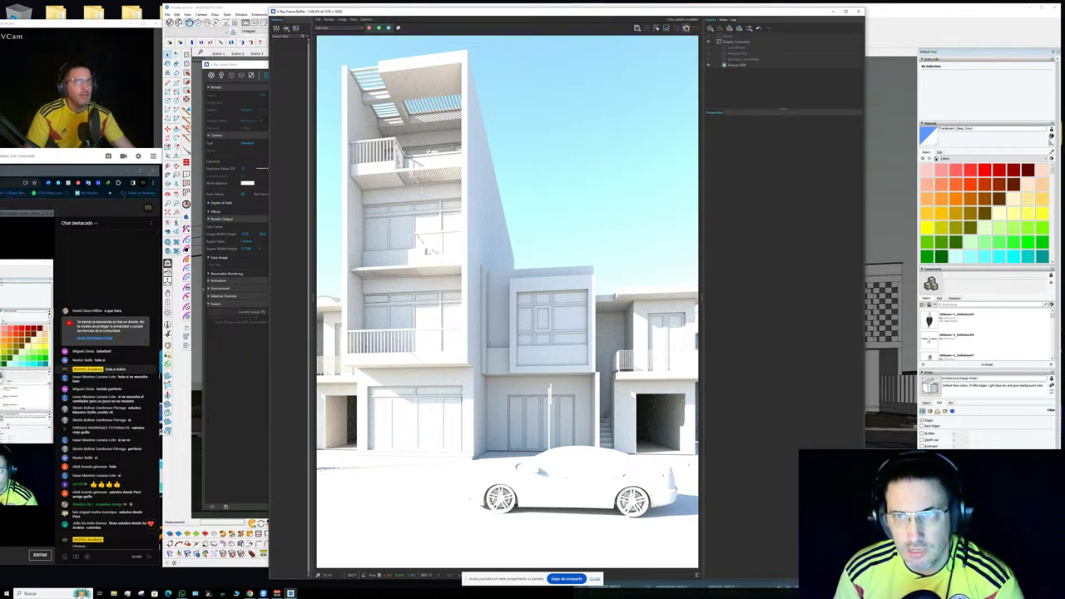
- Stop the render and turn on the clamped colors view in the frame buffer
left_click(685, 27)
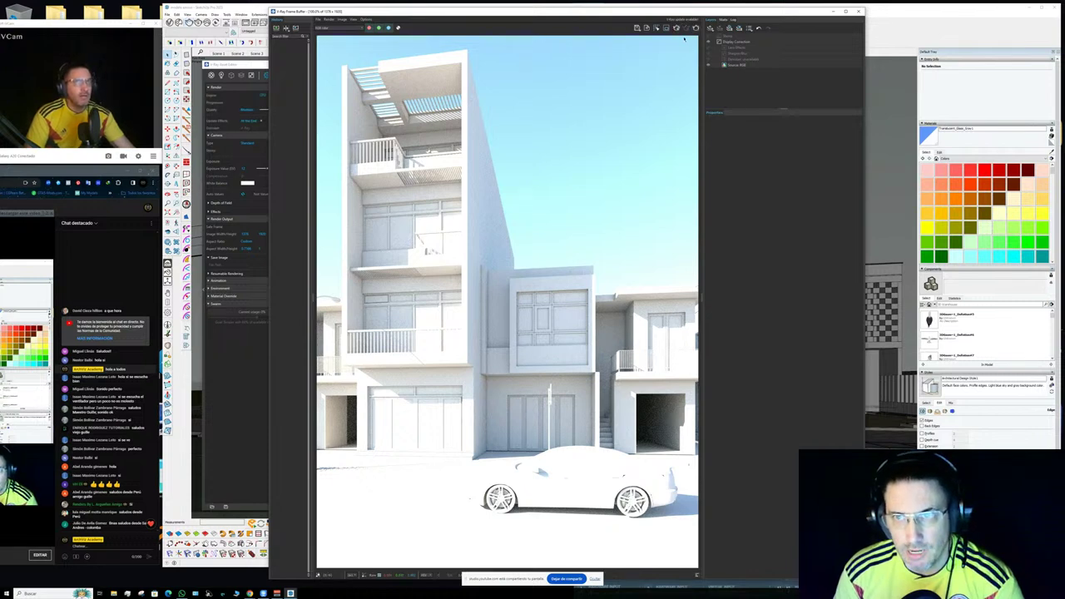
left_click(353, 19)
mouse_move(366, 44)
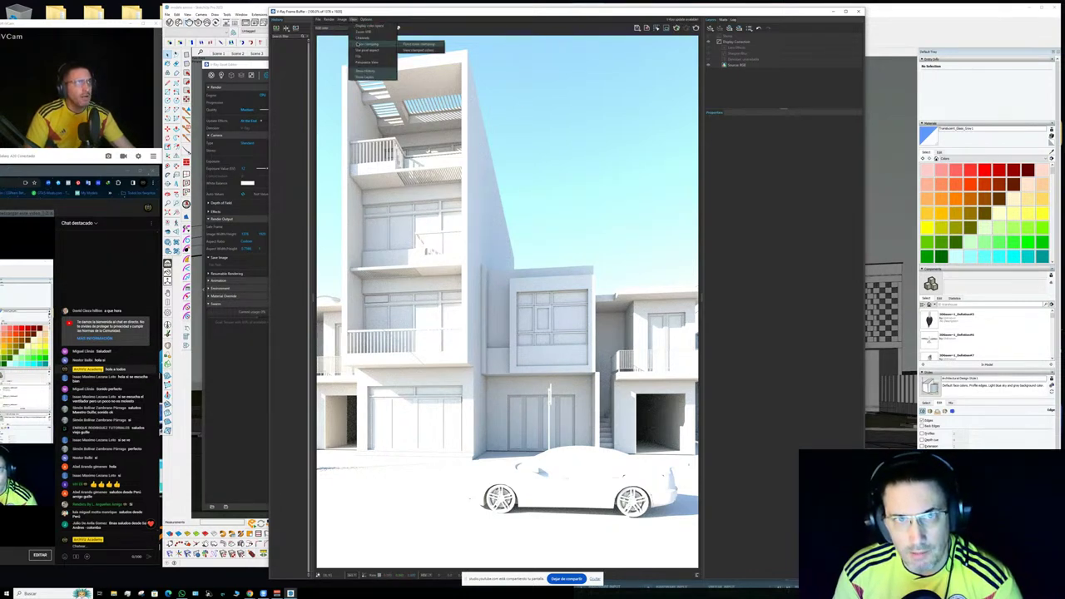
left_click(406, 50)
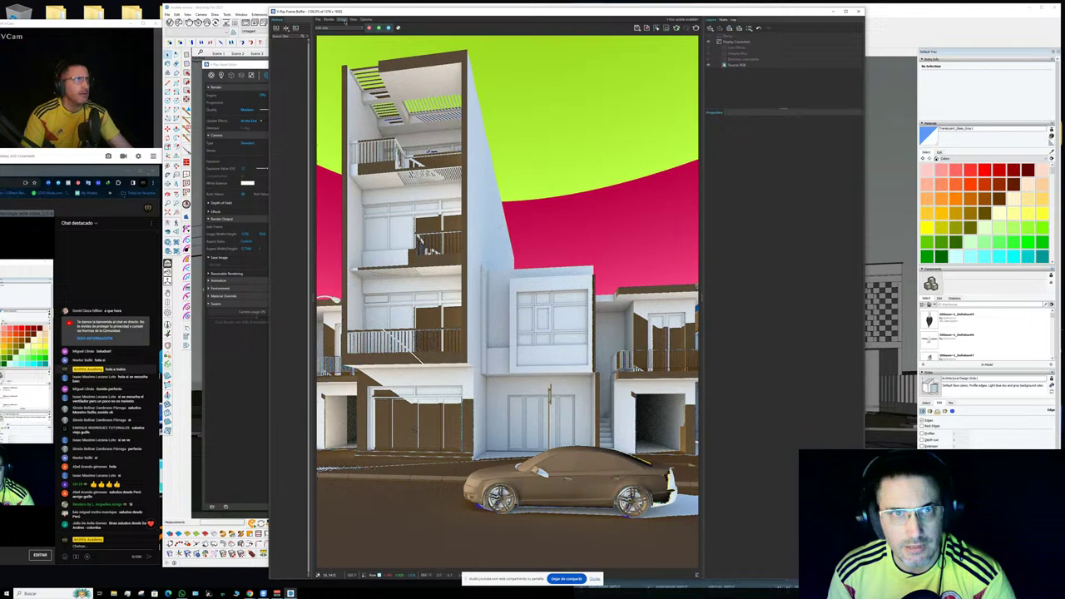
left_click(354, 19)
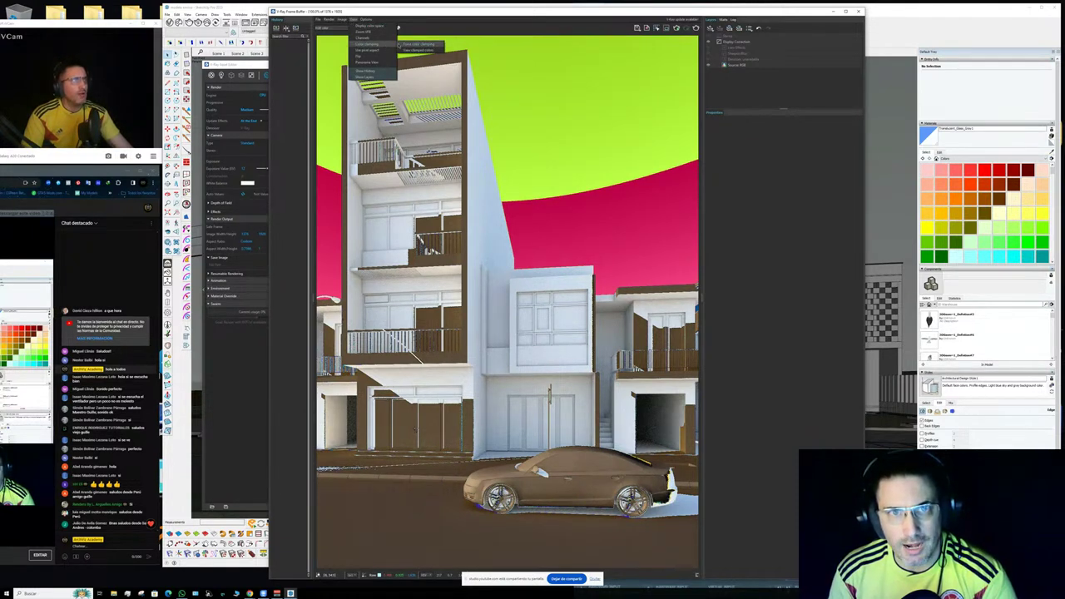
left_click(737, 193)
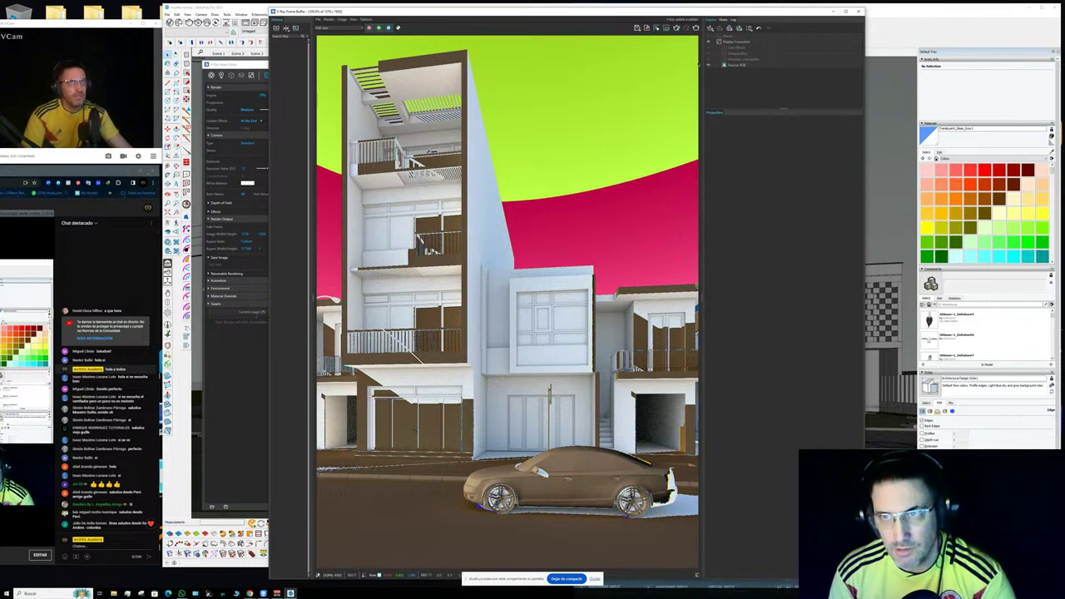
- Add an Exposure correction layer, lower its highlight burn to about 0.2 and check the facade details up close
left_click(709, 28)
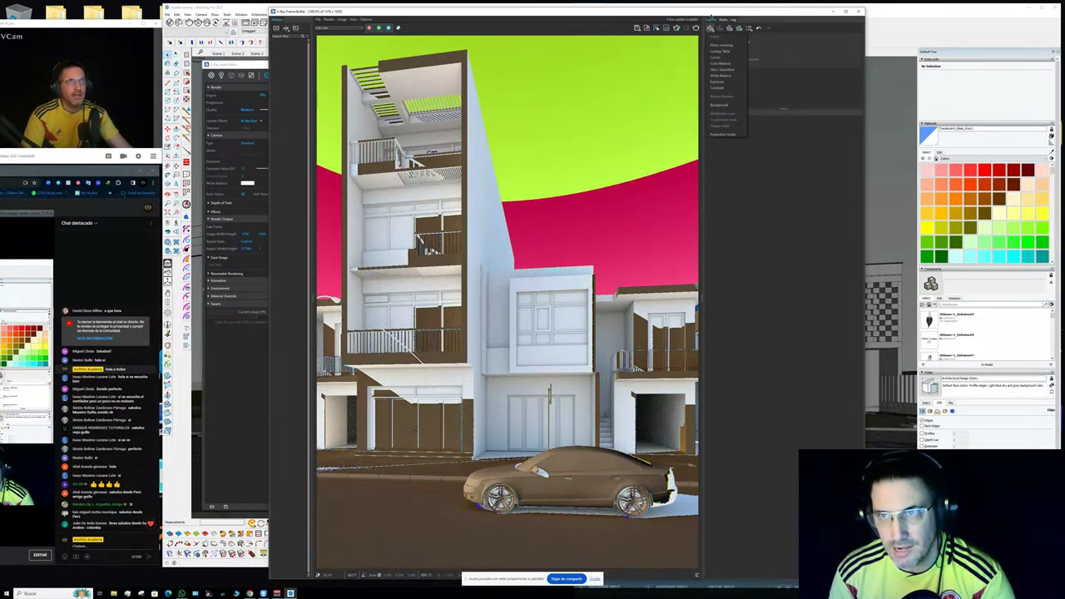
left_click(716, 82)
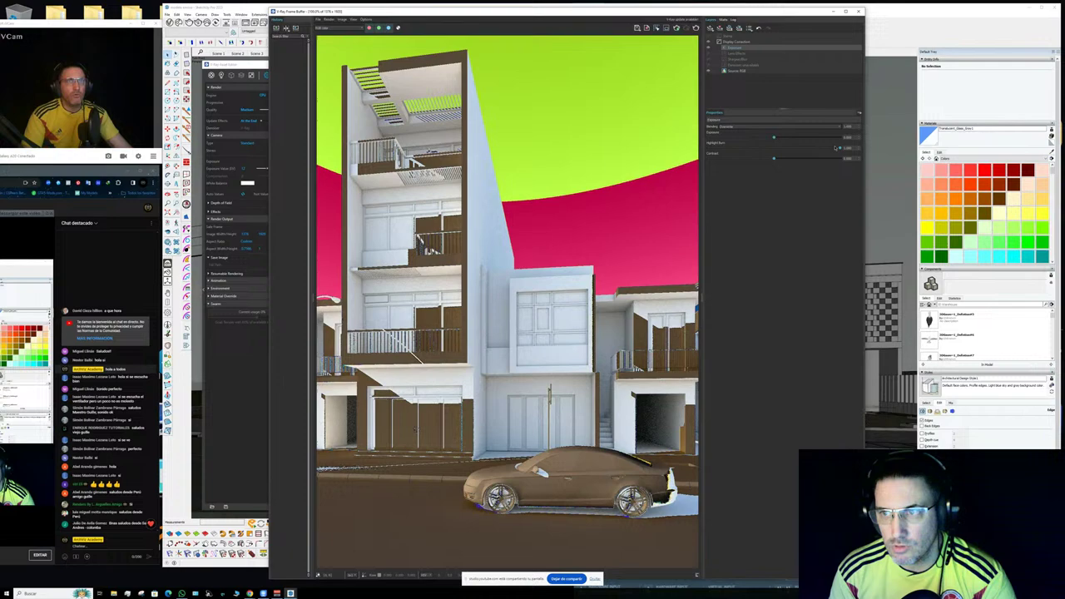
mouse_move(839, 148)
left_mouse_down()
mouse_move(733, 153)
mouse_move(754, 163)
left_mouse_up()
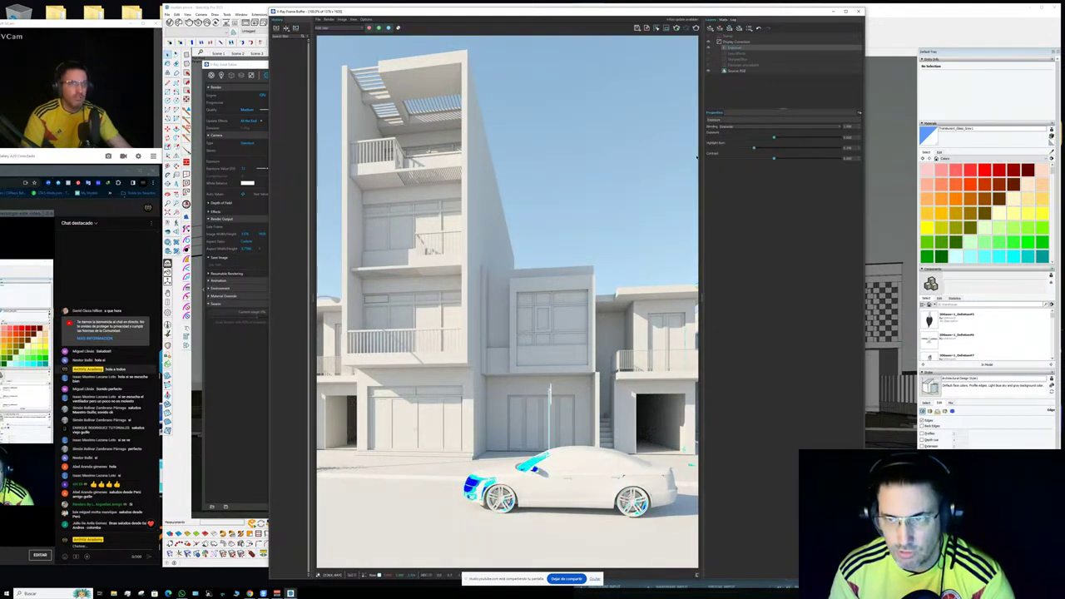
mouse_move(753, 148)
left_mouse_down()
mouse_move(724, 155)
mouse_move(752, 158)
left_mouse_up()
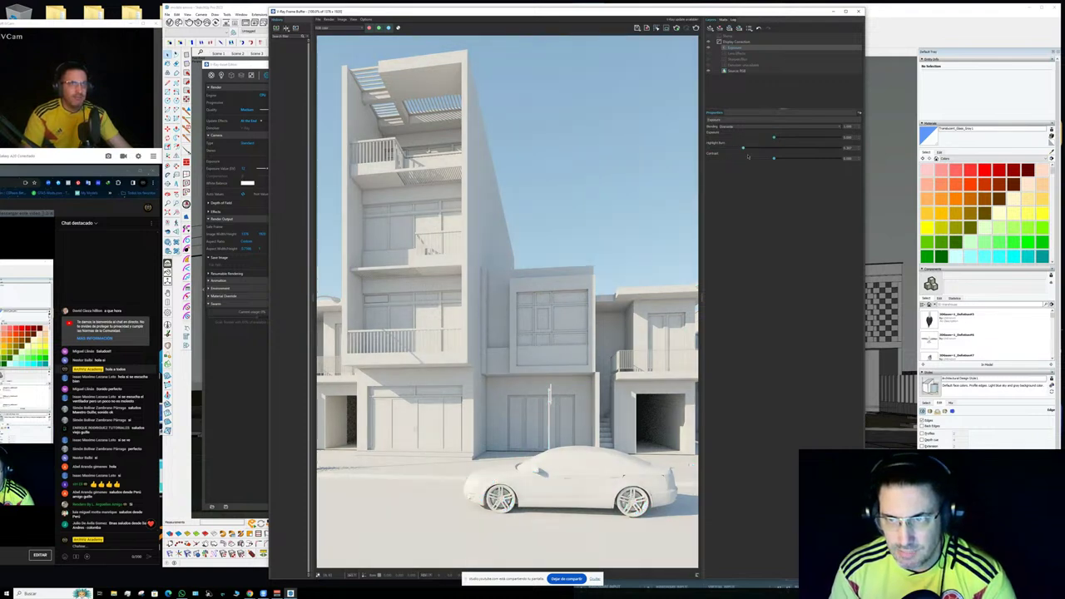
mouse_move(741, 155)
left_mouse_down()
mouse_move(732, 153)
mouse_move(742, 149)
left_mouse_up()
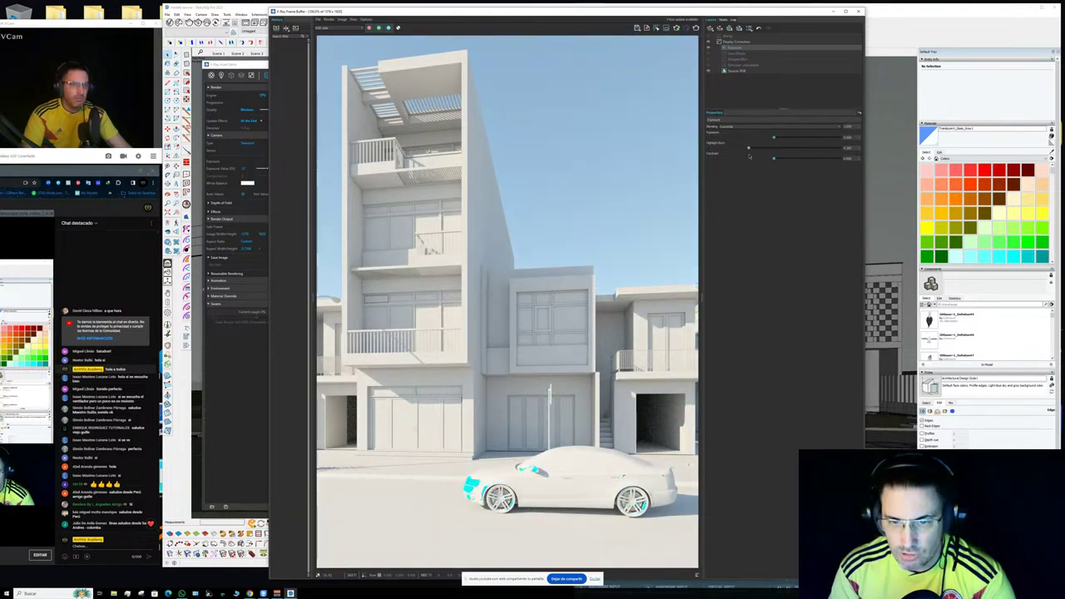
left_click_drag(743, 149, 735, 150)
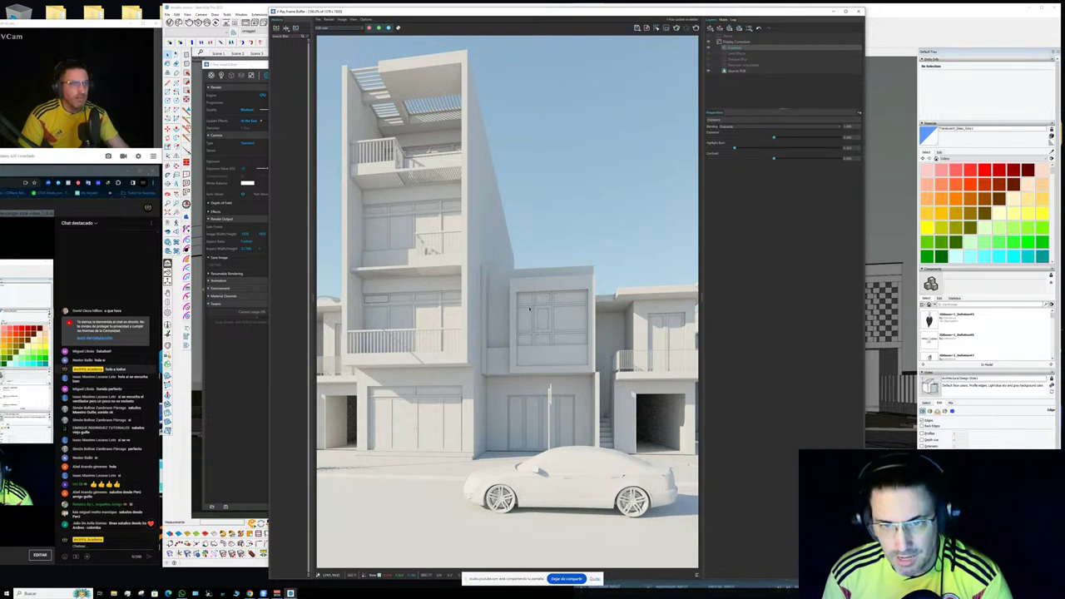
scroll(529, 309, "up", 3)
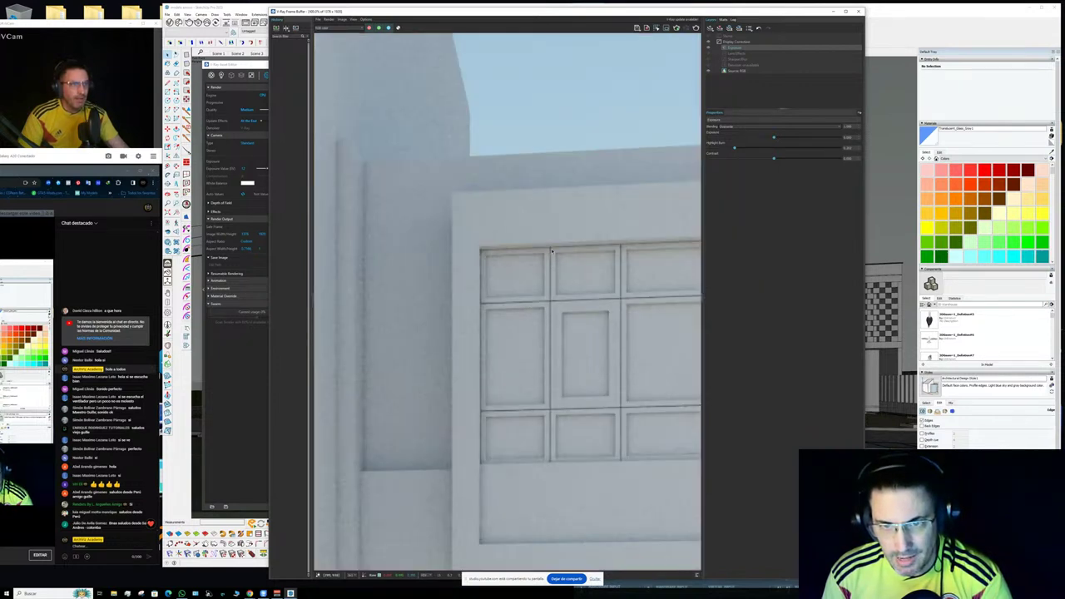
scroll(549, 307, "down", 4)
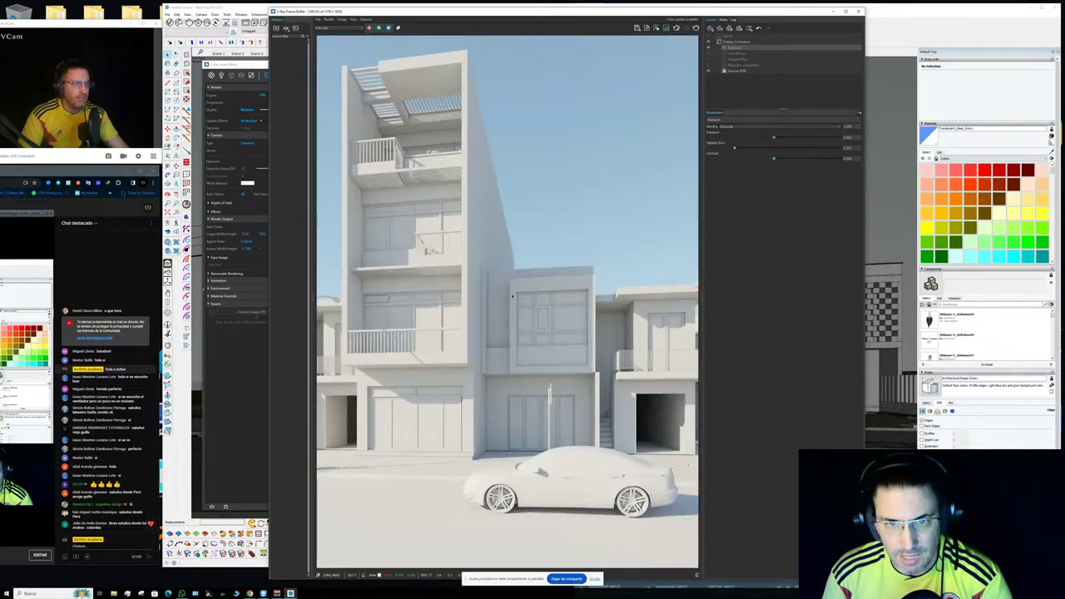
scroll(483, 273, "up", 8)
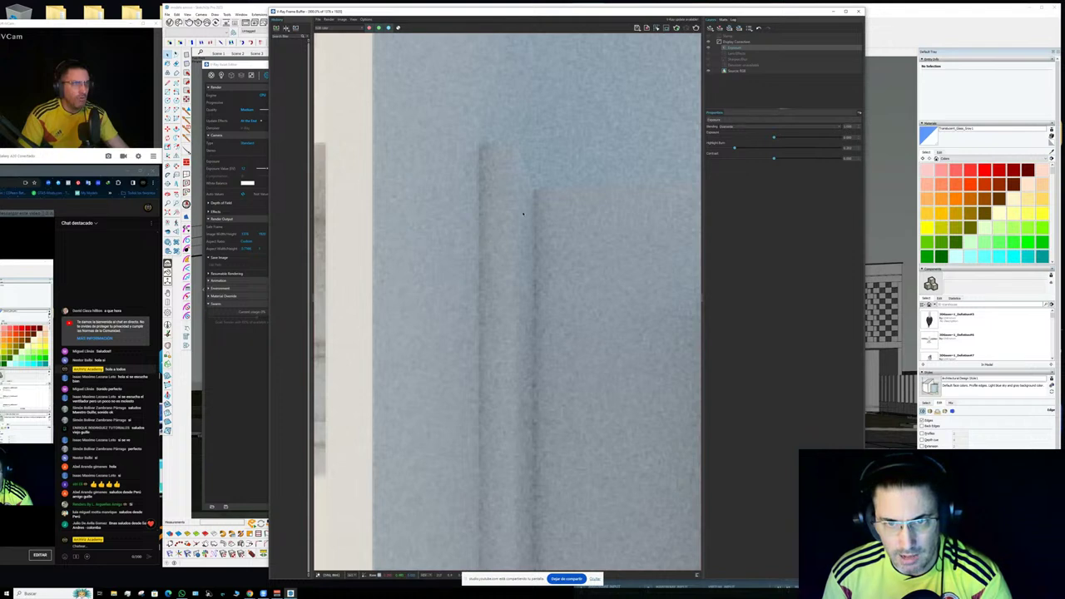
scroll(537, 243, "down", 8)
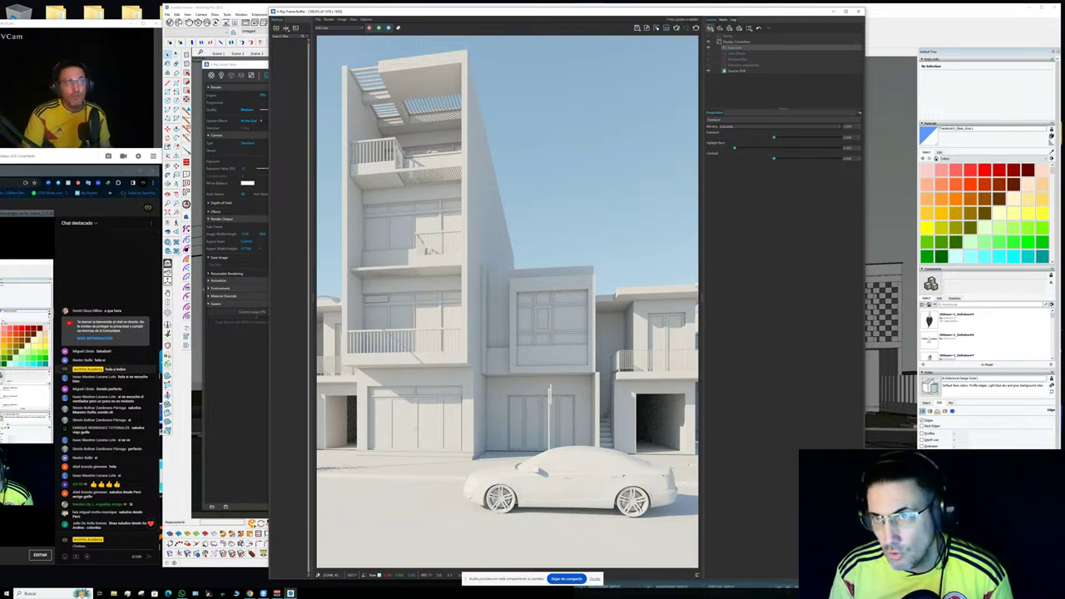
- Add a Curves correction layer, try shifting its black point and reset the curve
left_click(710, 27)
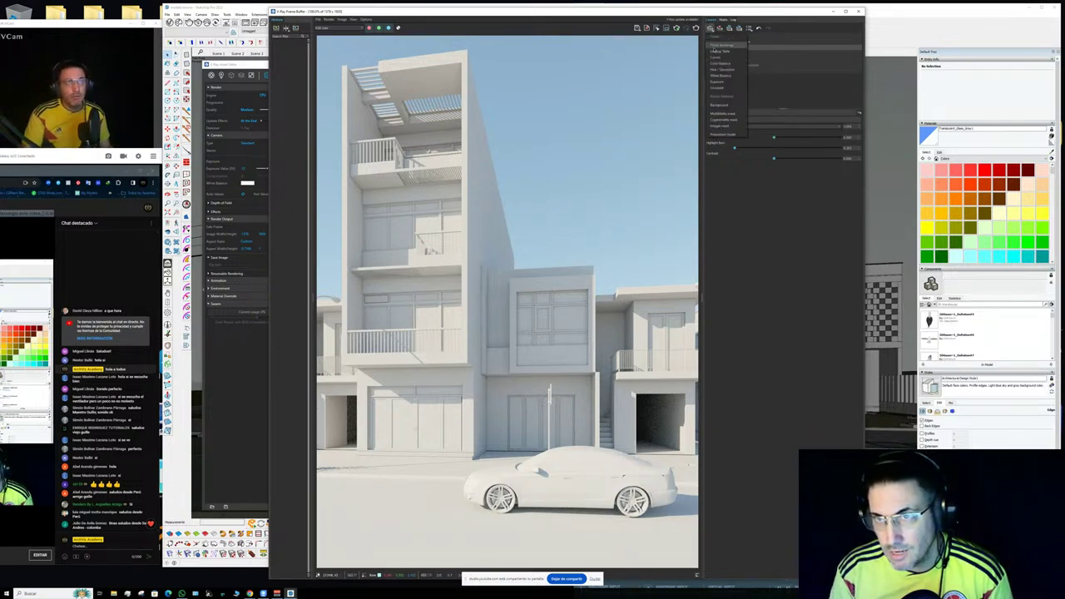
left_click(714, 57)
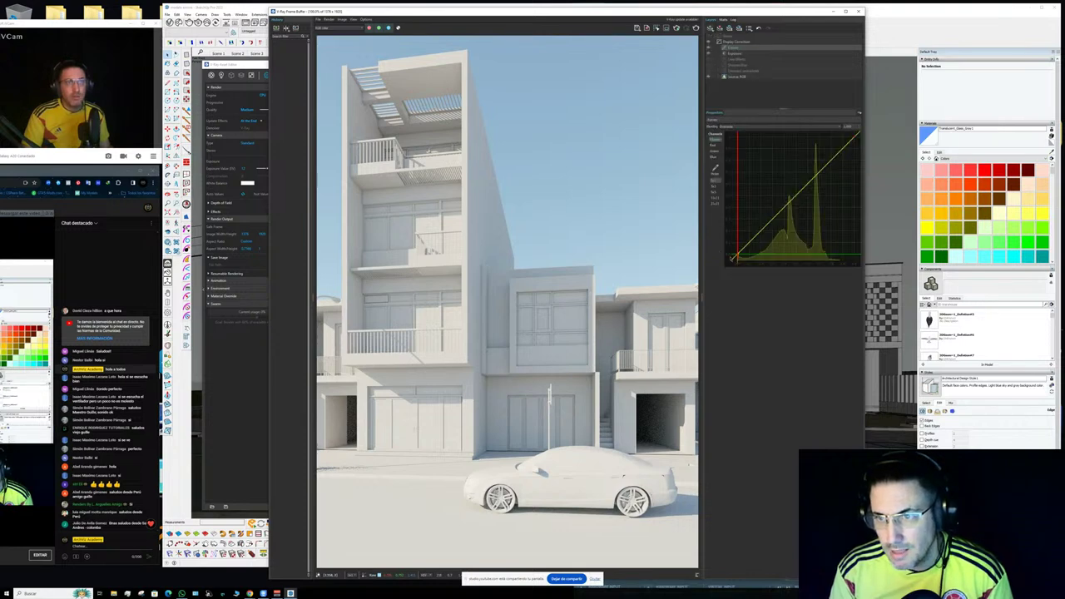
left_click_drag(733, 257, 743, 255)
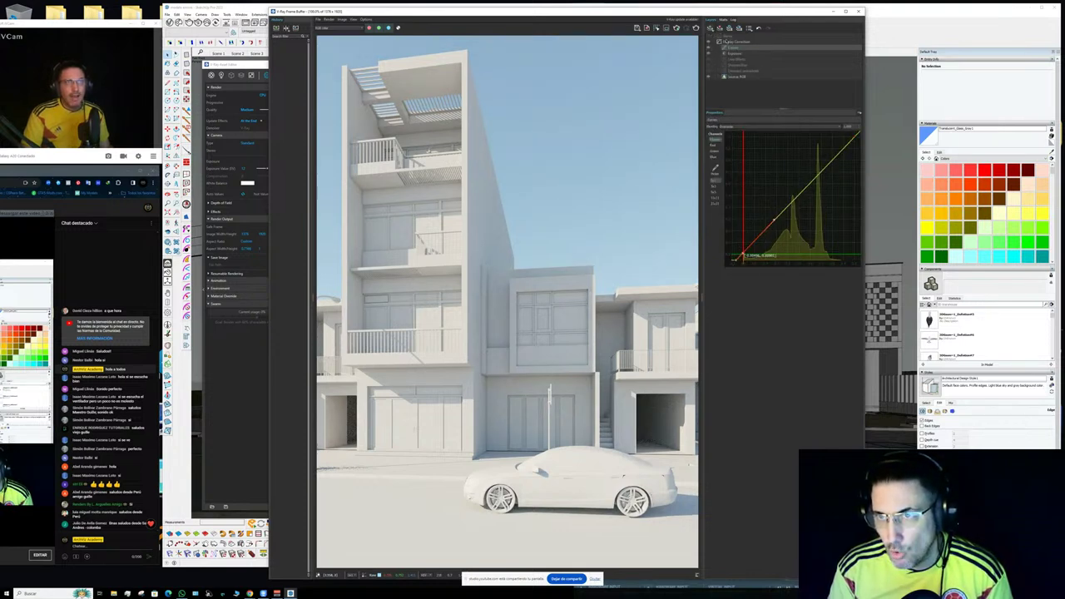
right_click(730, 47)
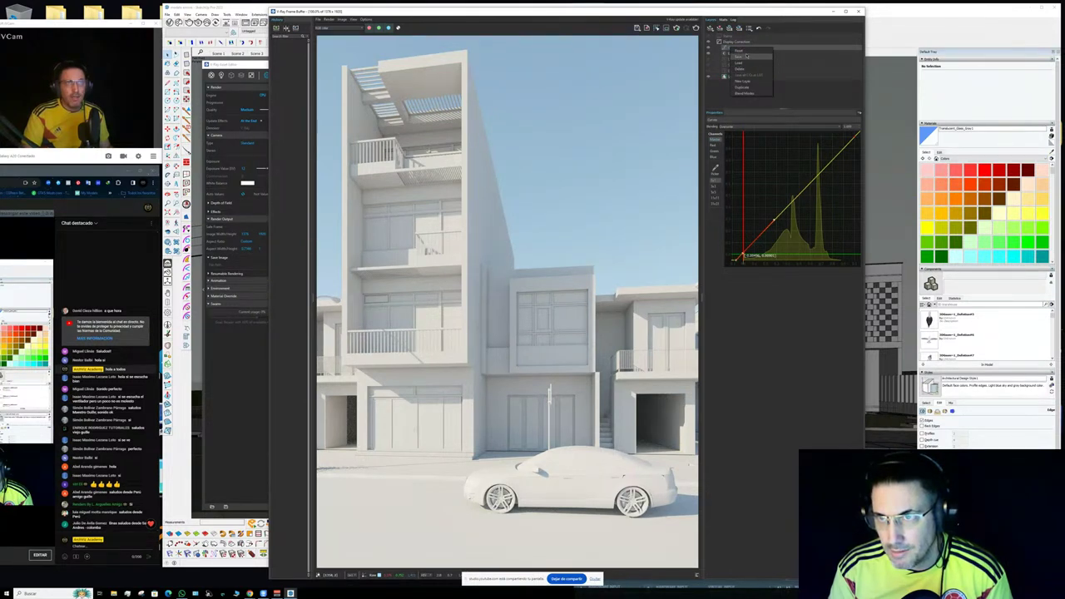
left_click(738, 50)
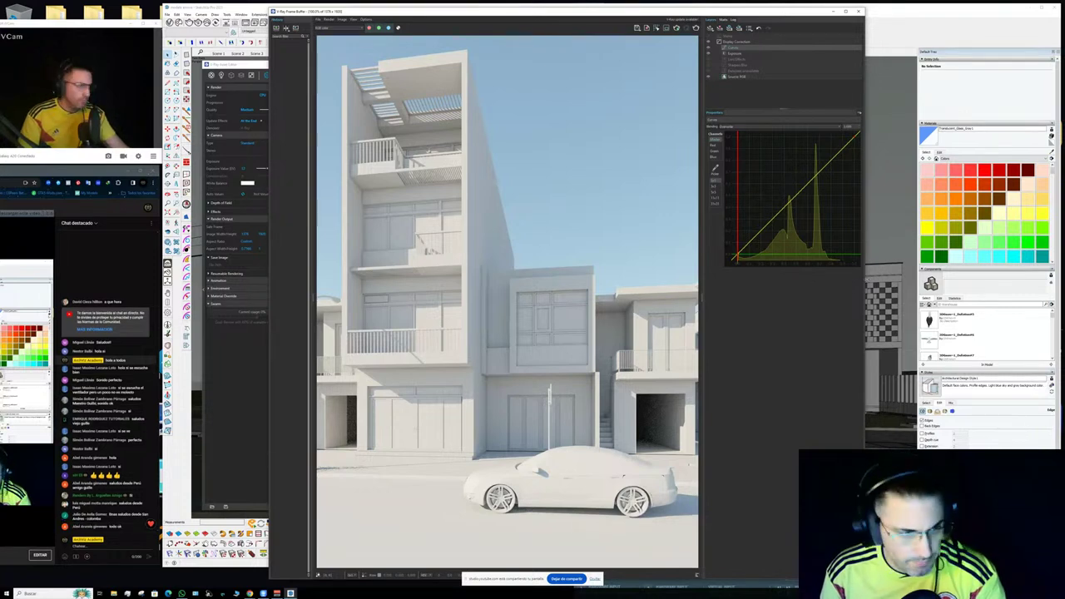
- Widen the frame buffer window, narrow its corrections area and select the Exposure layer
left_click_drag(865, 300, 938, 299)
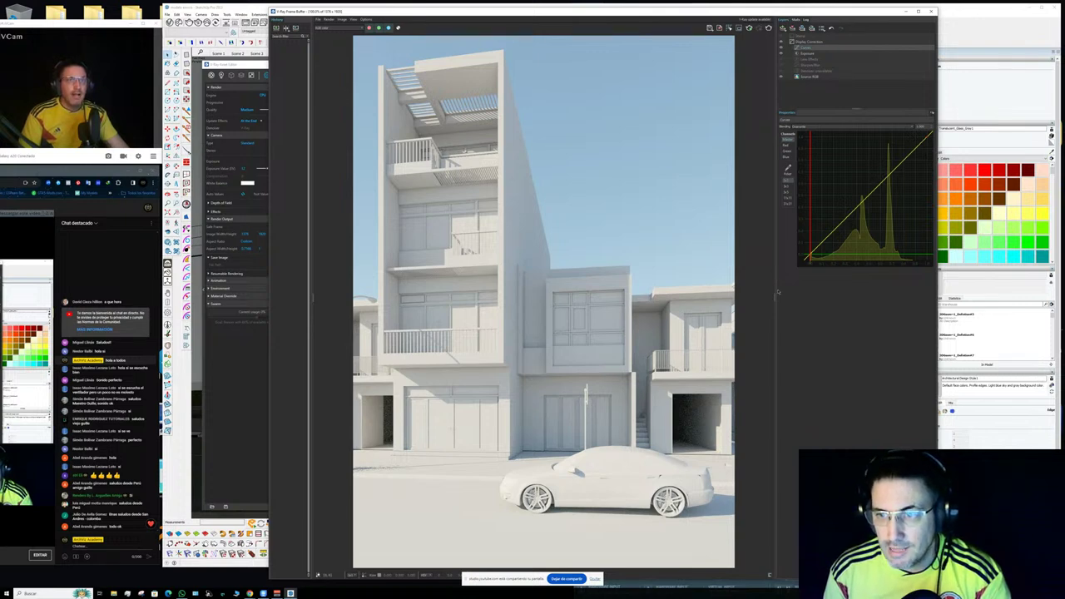
left_click_drag(774, 297, 806, 299)
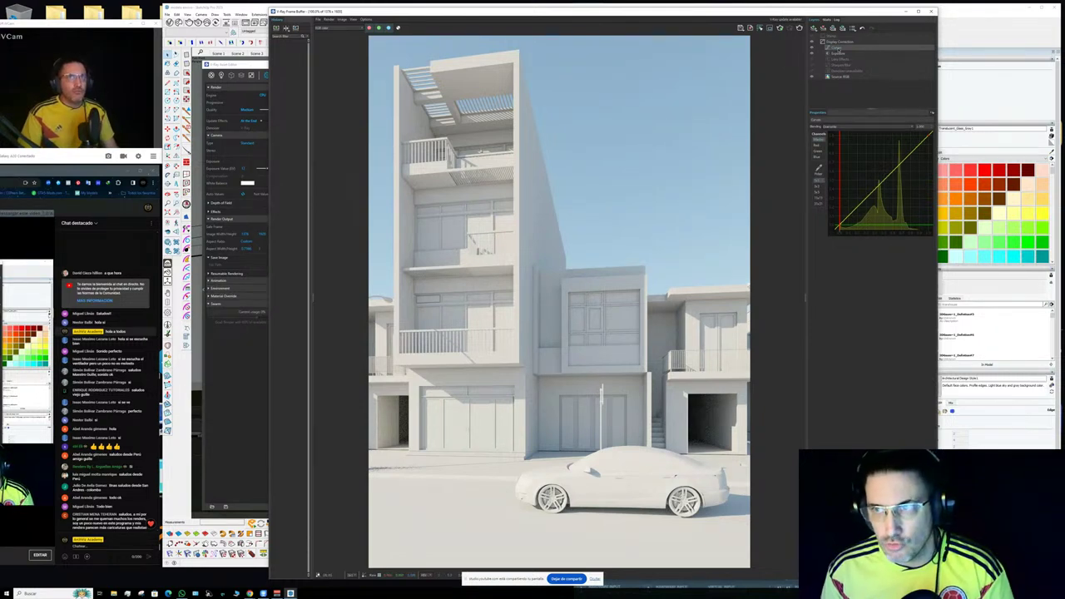
left_click(840, 54)
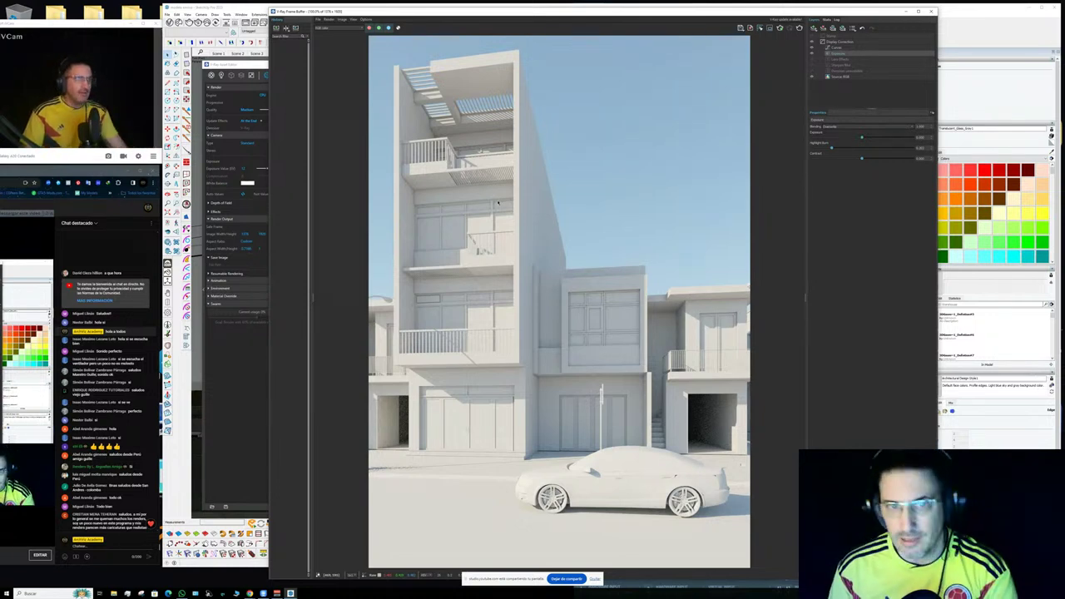
- Bring the V-Ray render settings back to the front, render the scene again and check the balcony area up close
left_click(249, 67)
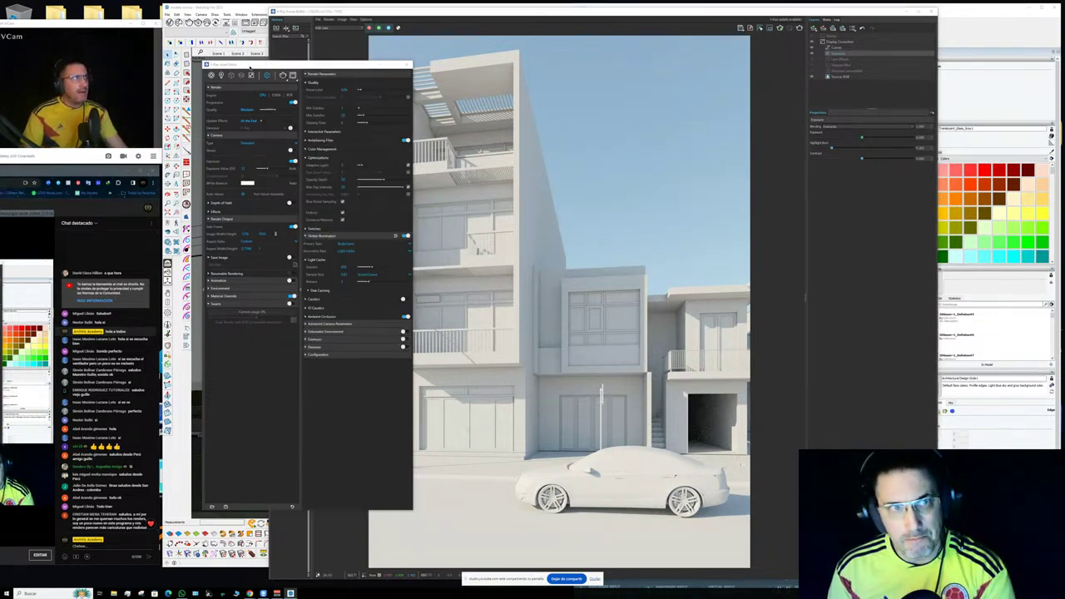
left_click_drag(250, 67, 244, 67)
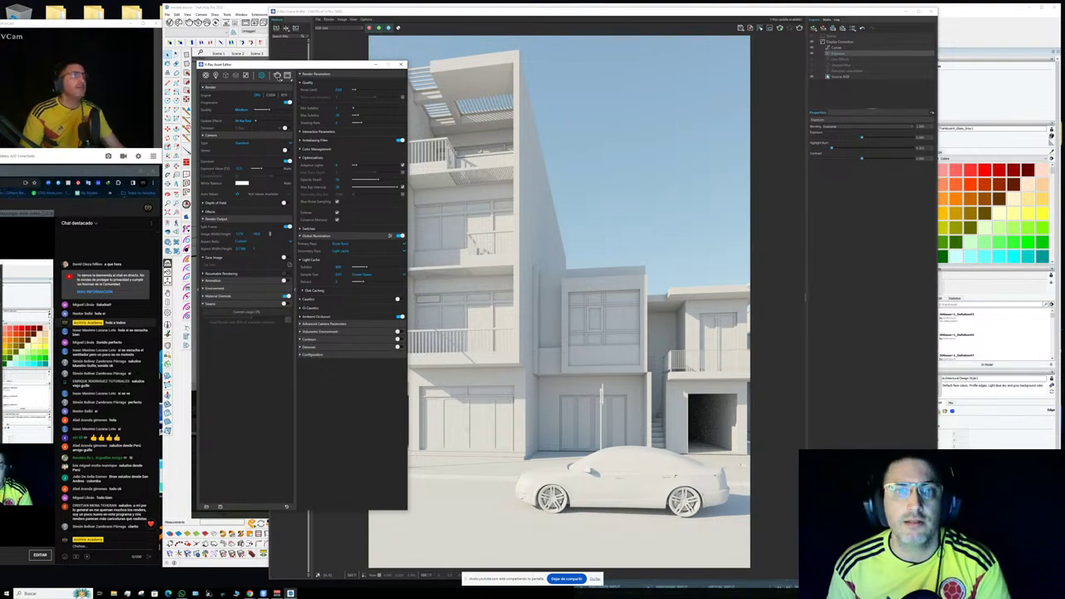
left_click(277, 76)
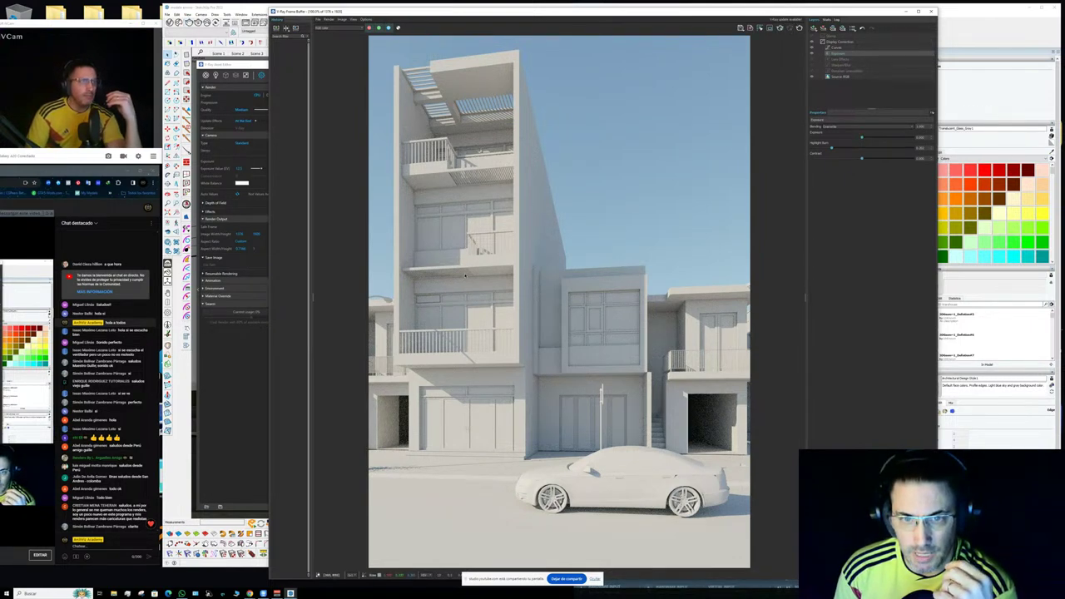
scroll(458, 257, "up", 3)
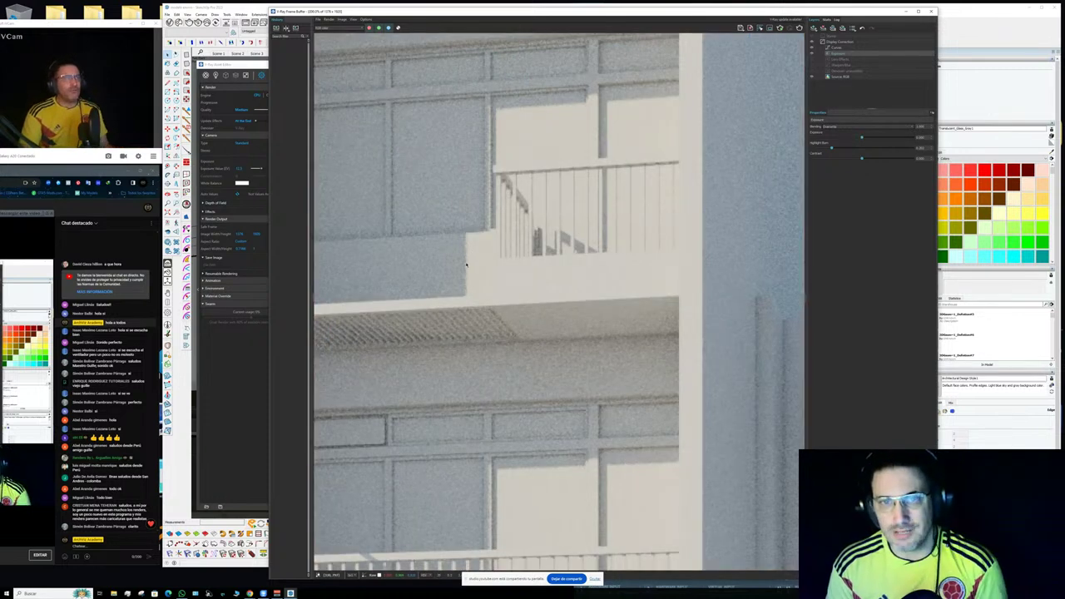
scroll(466, 265, "down", 3)
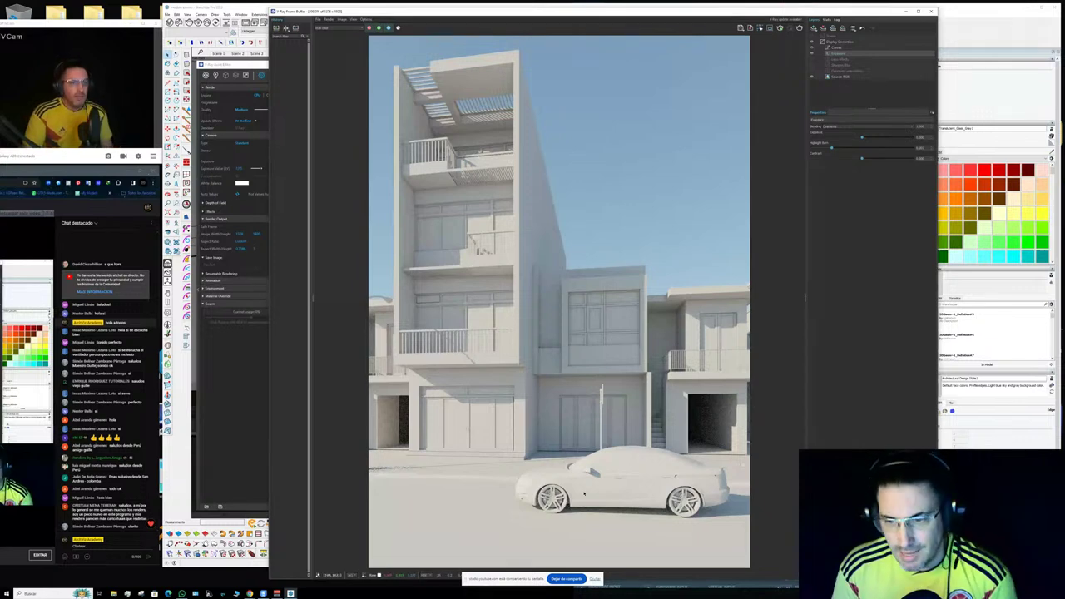
- Examine the clay render up close around the car, checking its wheels, bodywork and ground shadows for noise and softness
scroll(584, 494, "up", 5)
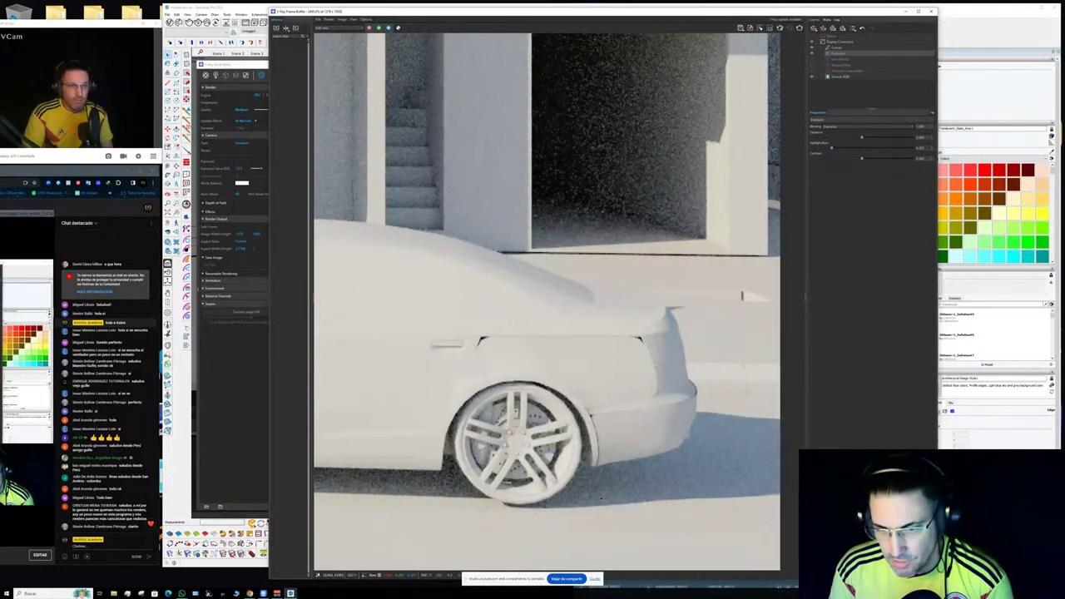
middle_click_drag(600, 498, 541, 495)
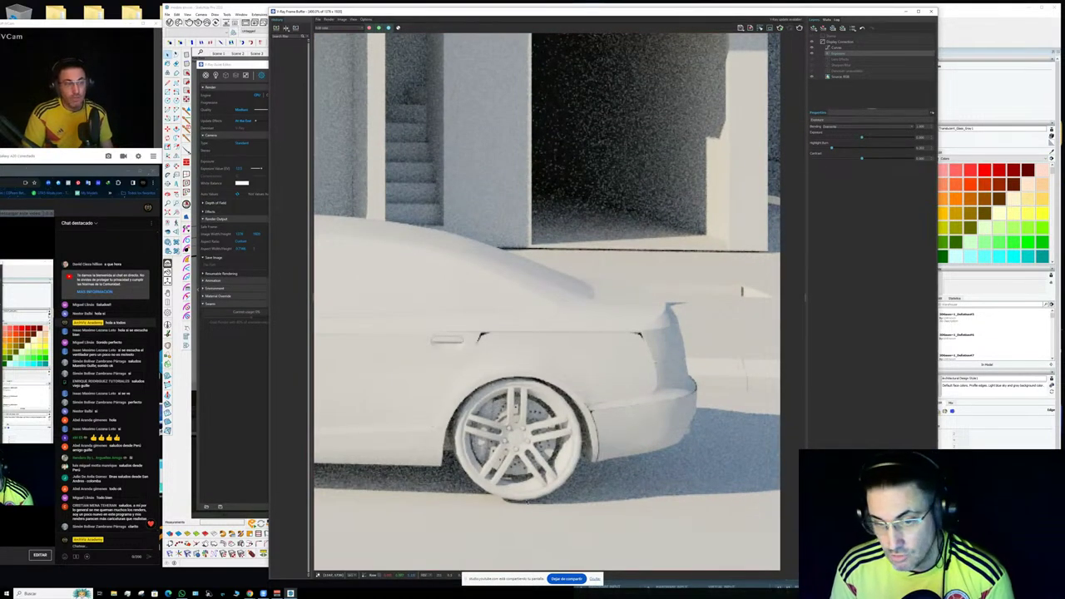
scroll(527, 502, "up", 3)
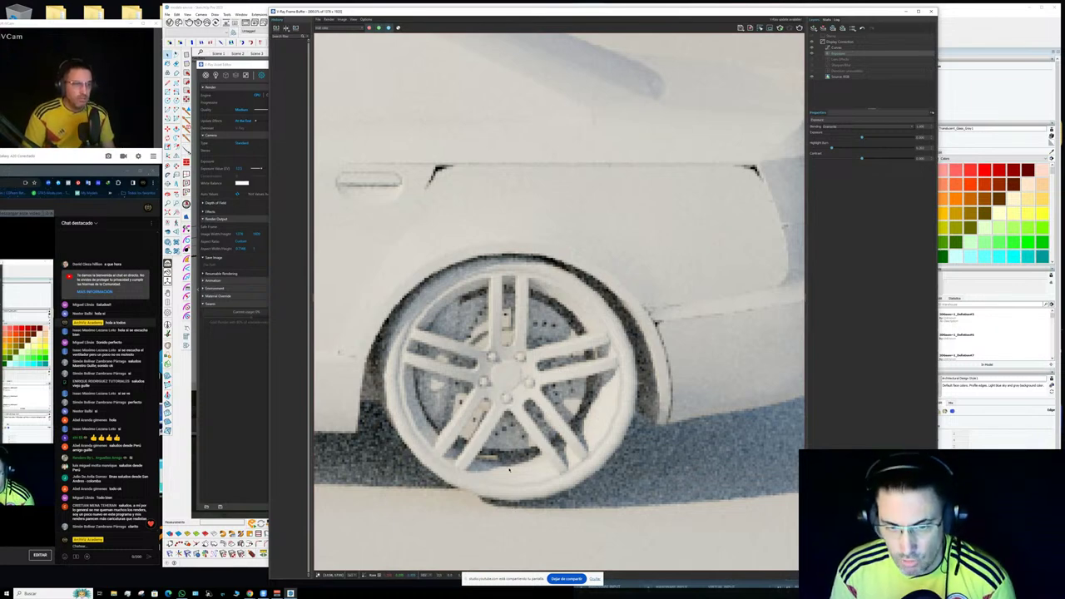
scroll(485, 412, "down", 5)
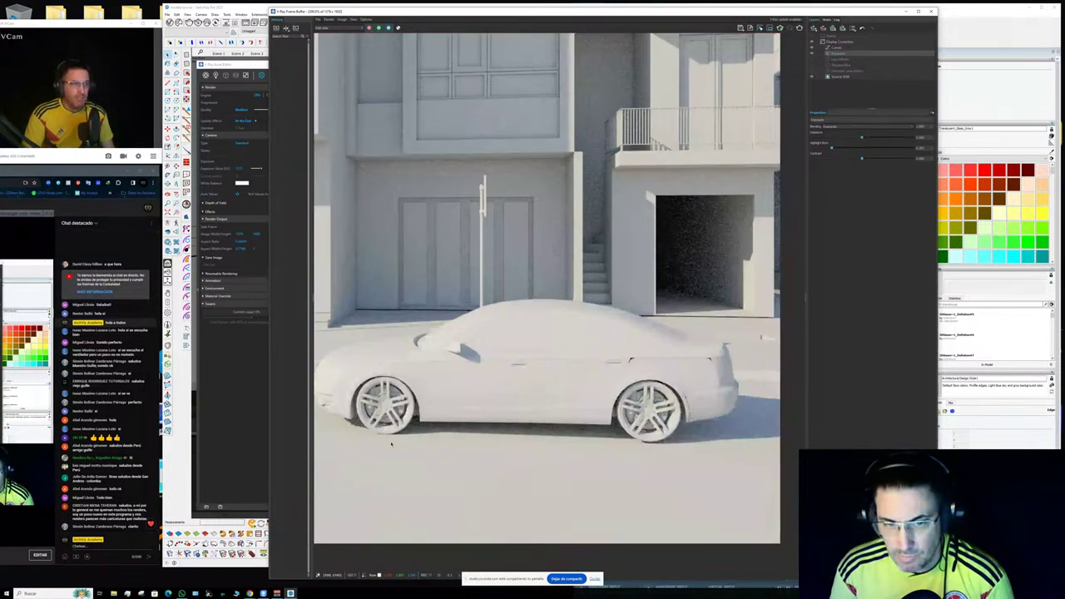
scroll(384, 437, "up", 4)
scroll(382, 434, "down", 4)
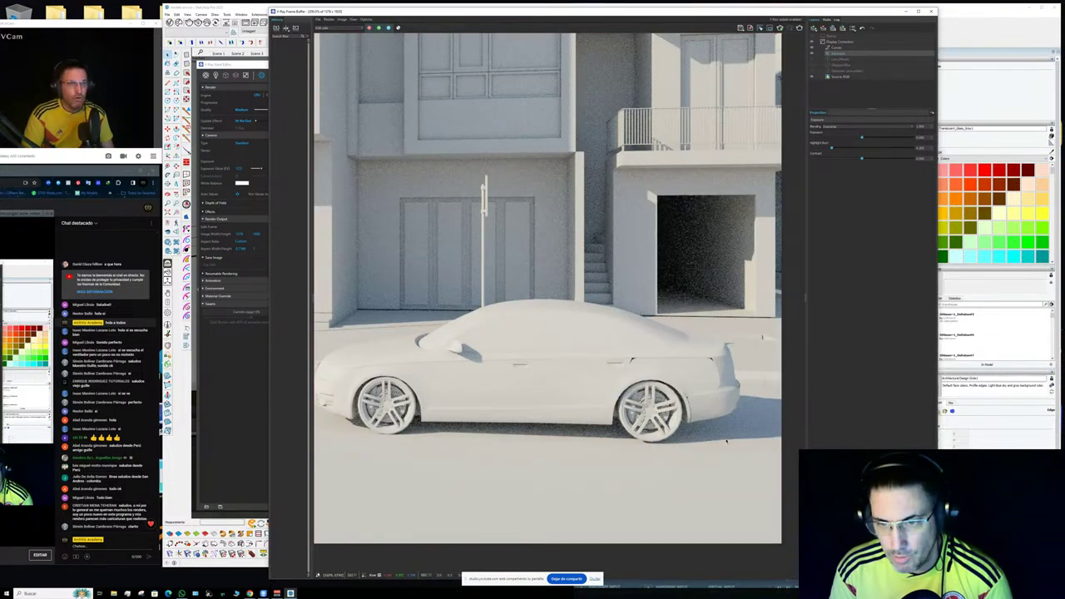
scroll(726, 442, "down", 3)
scroll(729, 504, "up", 4)
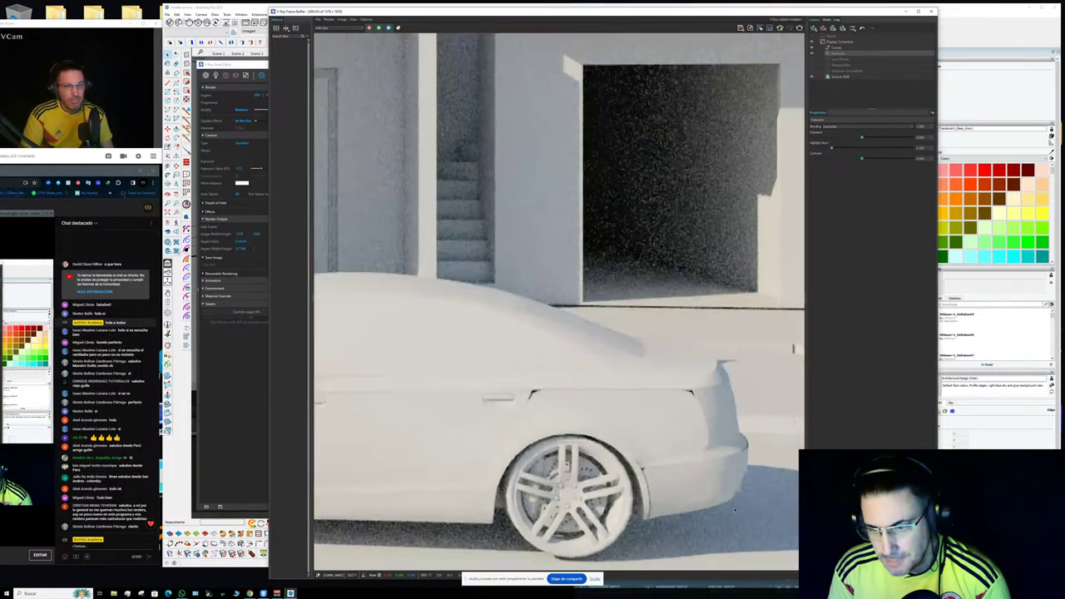
middle_click_drag(731, 506, 679, 431)
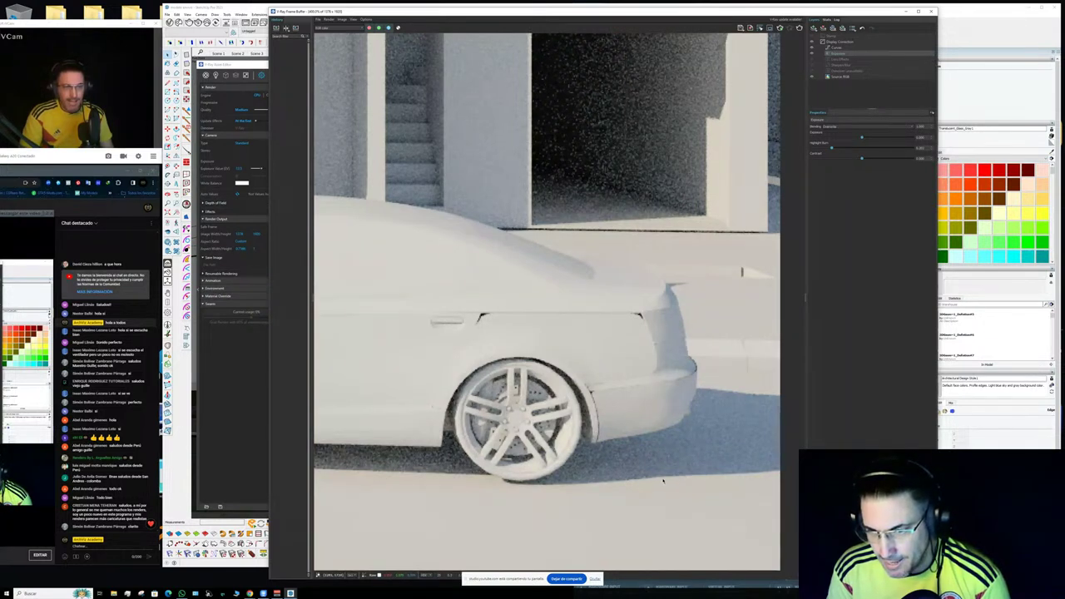
scroll(678, 476, "down", 4)
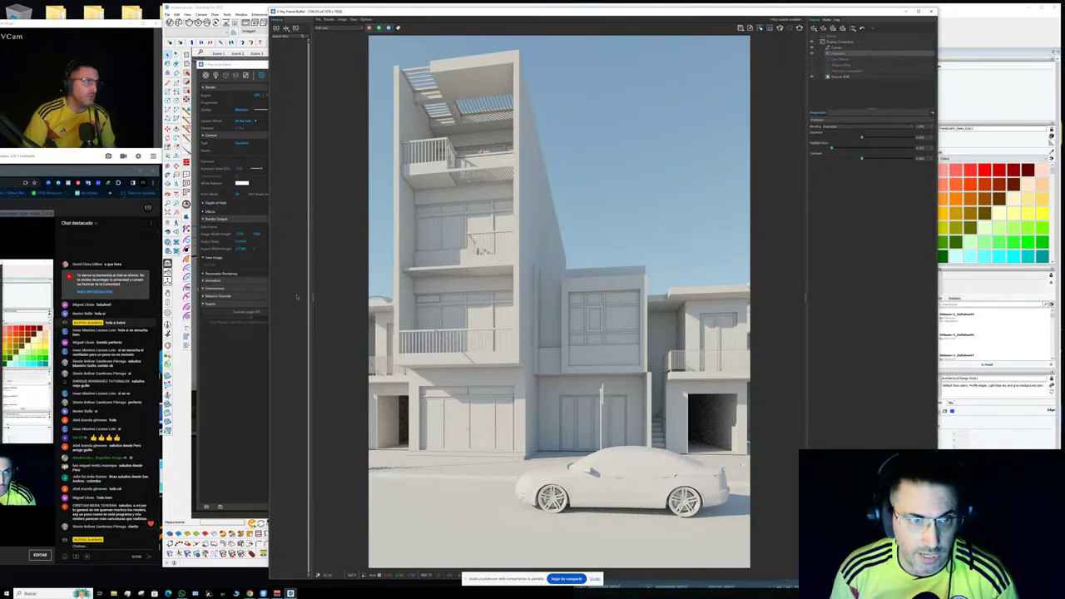
- Open the SunLight's settings in the V-Ray Asset Editor and place the editor beside the frame buffer
left_click(248, 312)
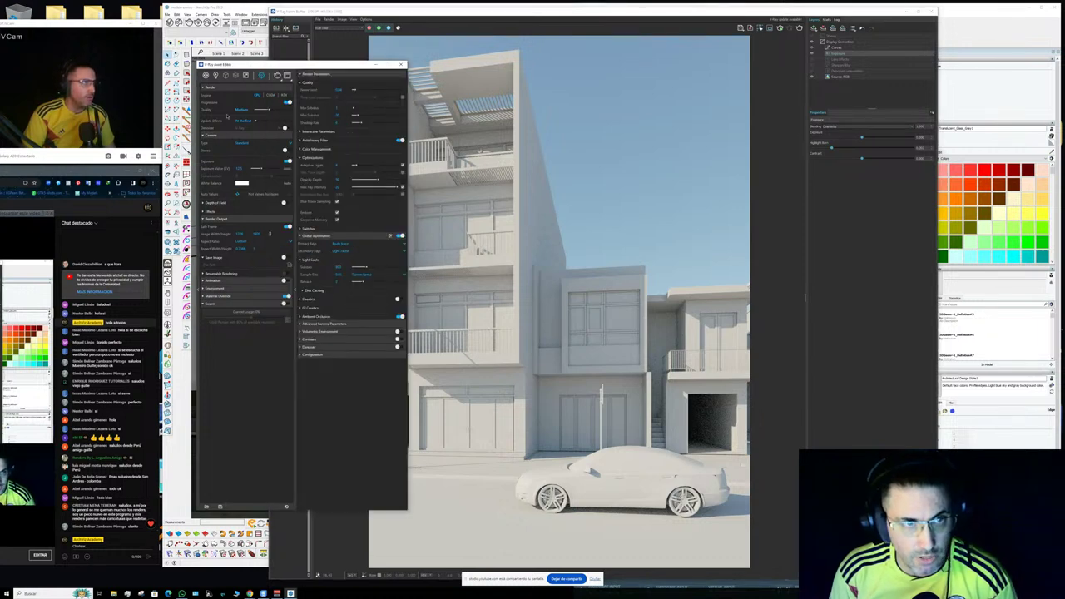
left_click(216, 75)
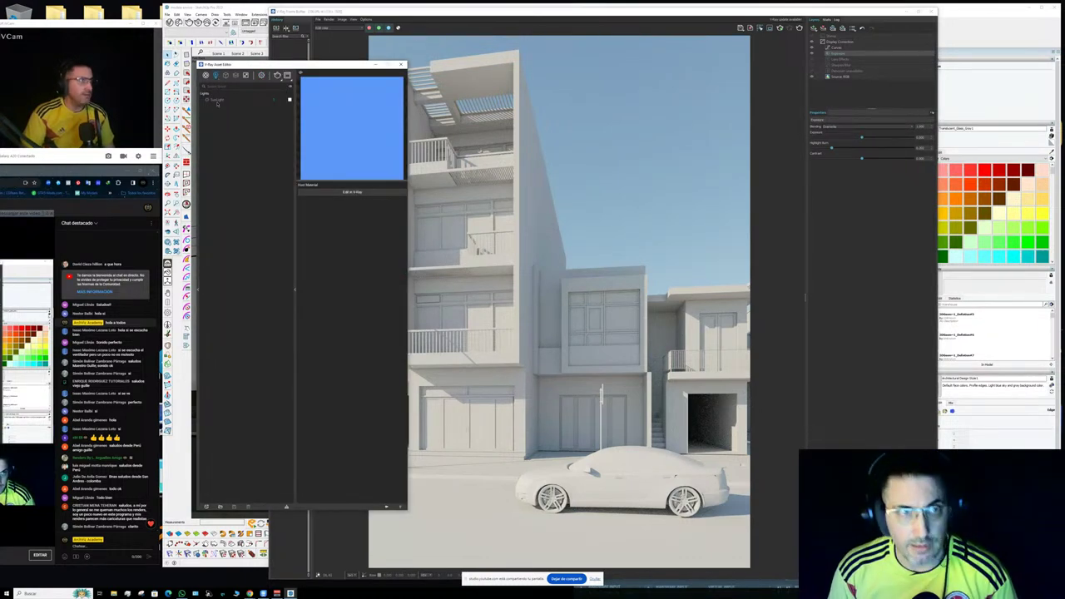
left_click(220, 100)
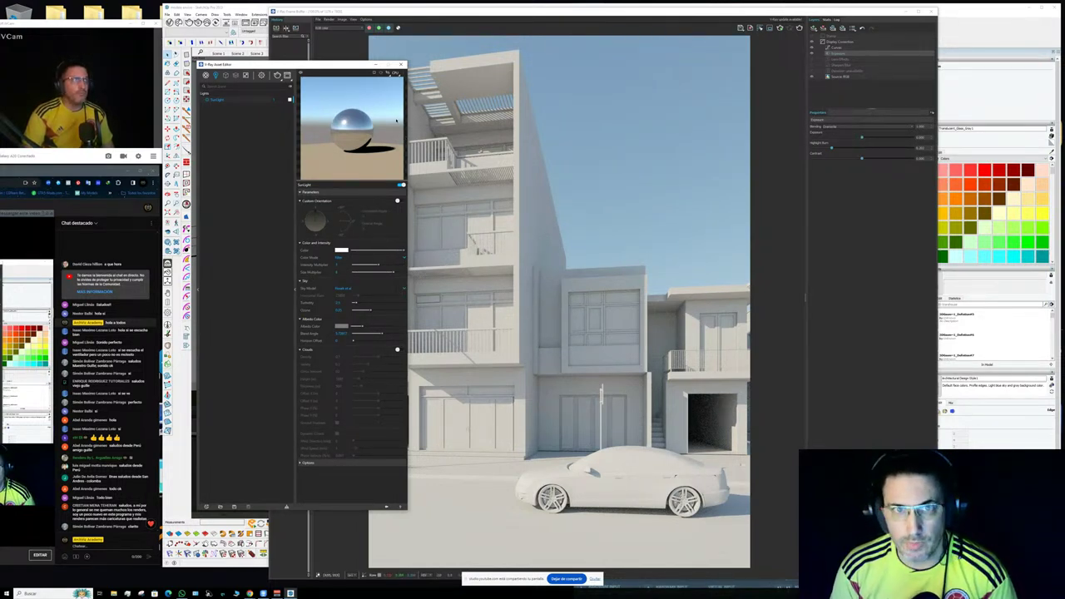
left_click_drag(345, 66, 206, 57)
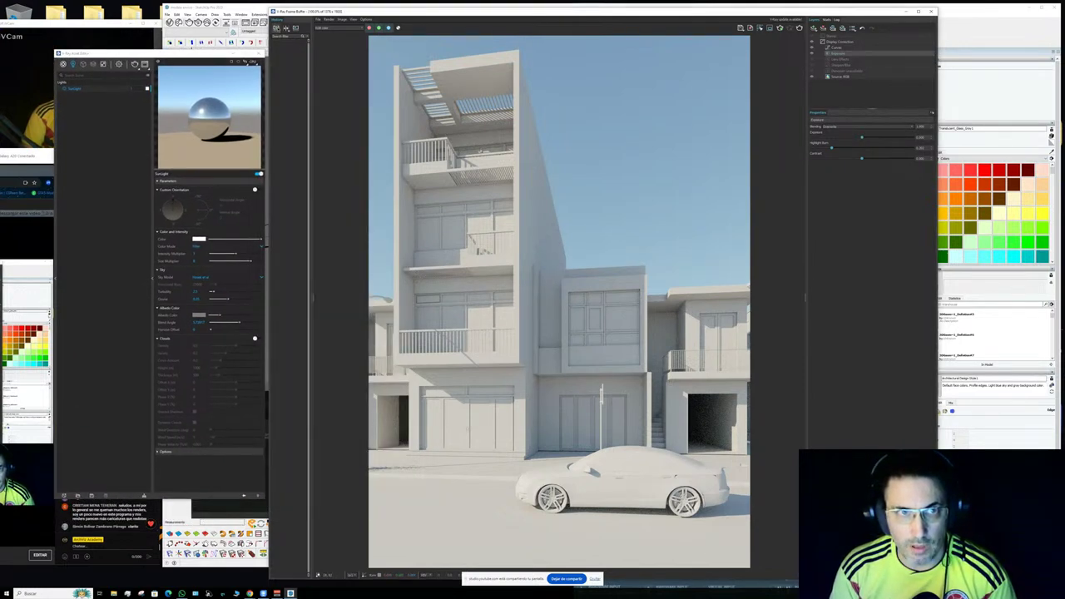
- Save the current render to the frame buffer history, render the scene again and save the new result too
left_click(276, 29)
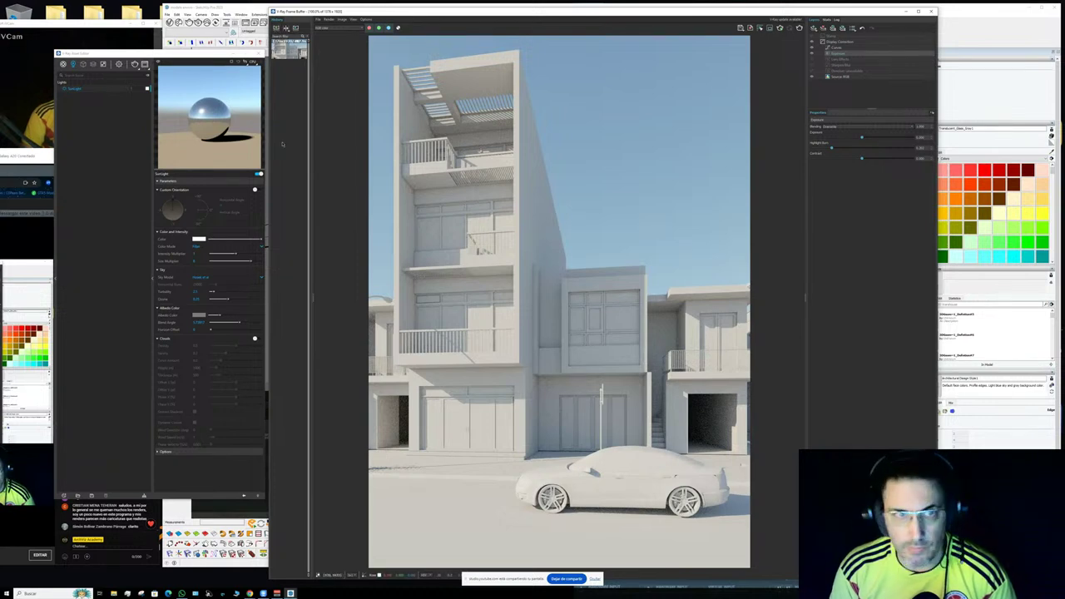
left_click(136, 64)
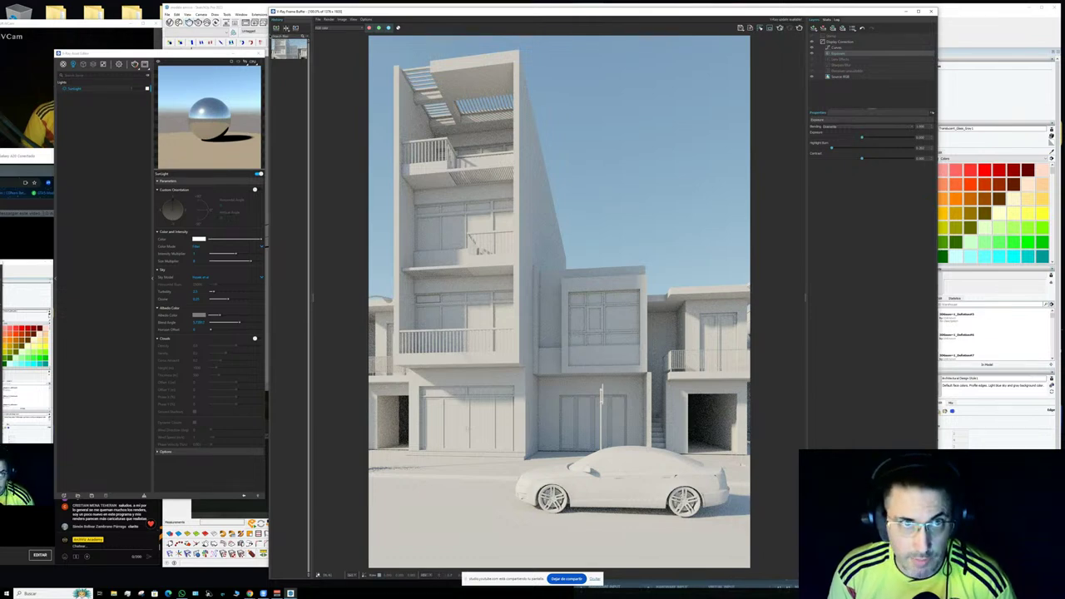
left_click(276, 27)
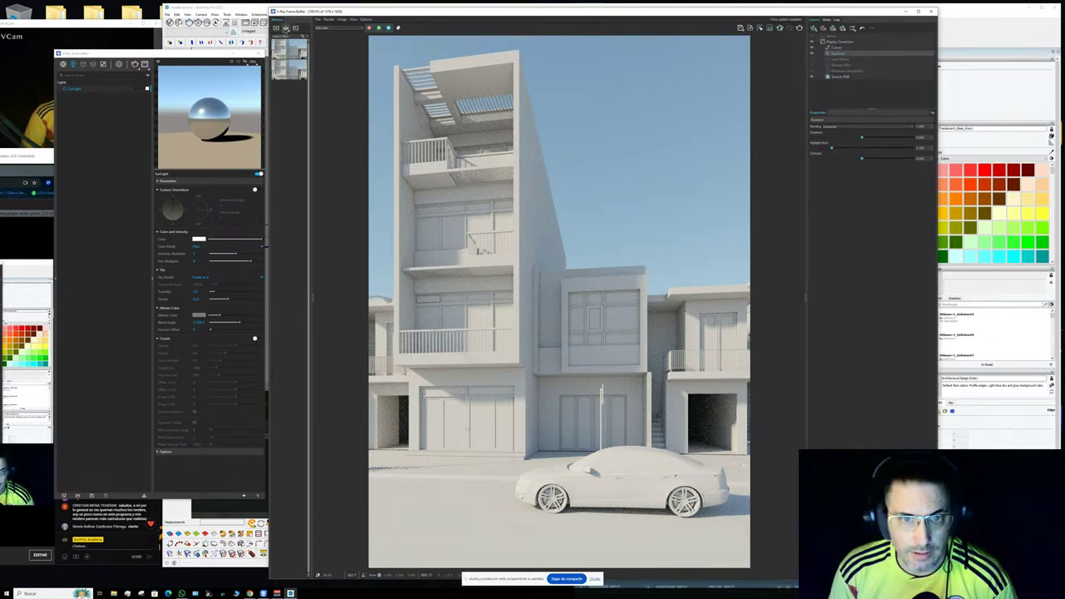
- Turn on the A/B comparison with the upper history render as A and the lower one as B
left_click(285, 28)
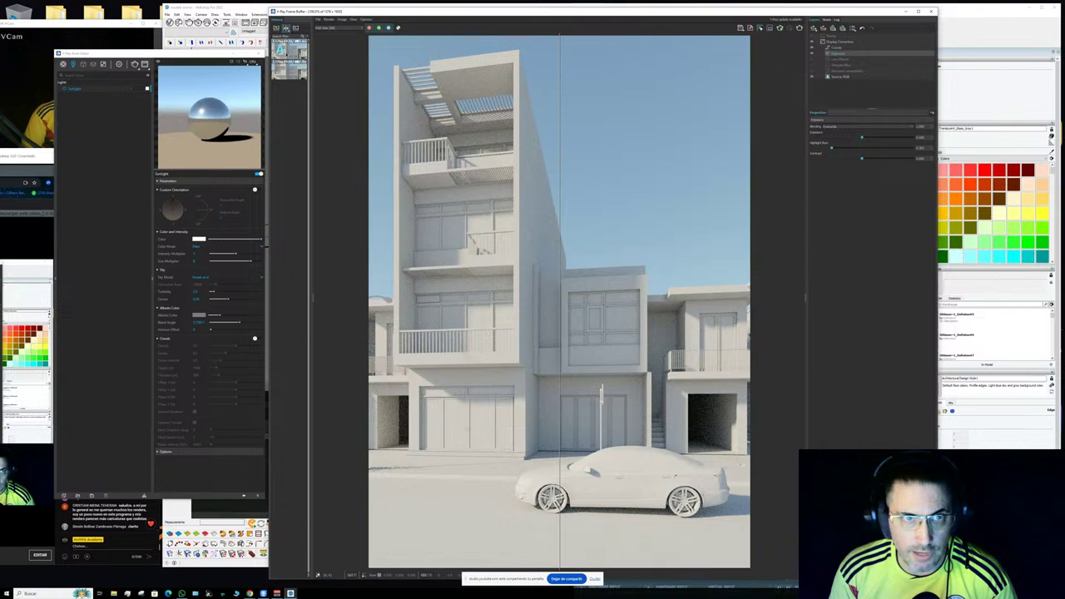
left_click(280, 51)
left_click(297, 70)
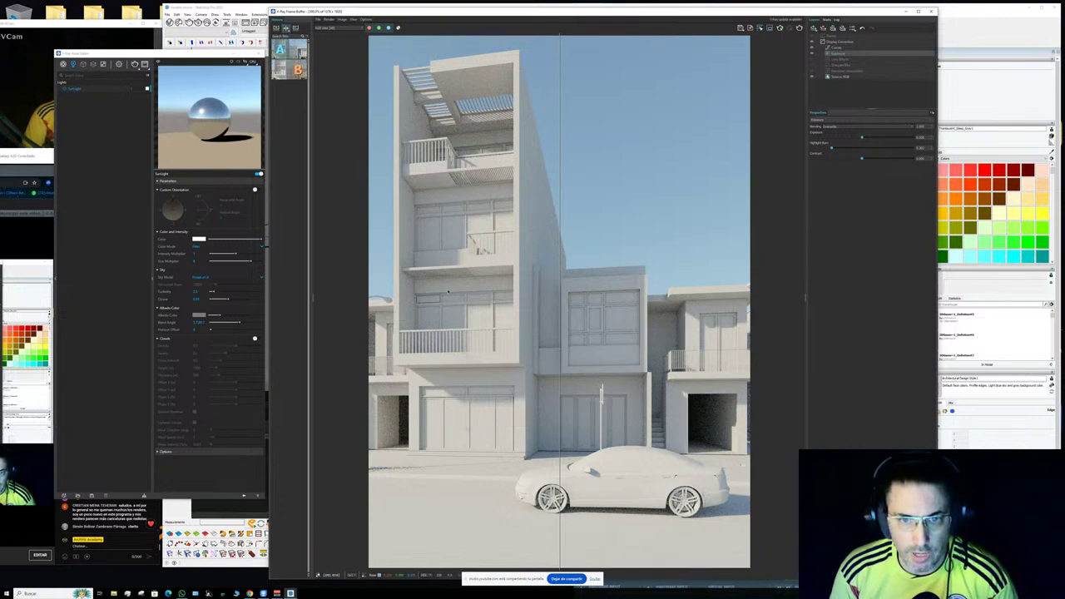
- Compare the shadow edges of the two renders on the tower's balconies by sweeping the divider across them
scroll(441, 279, "up", 2)
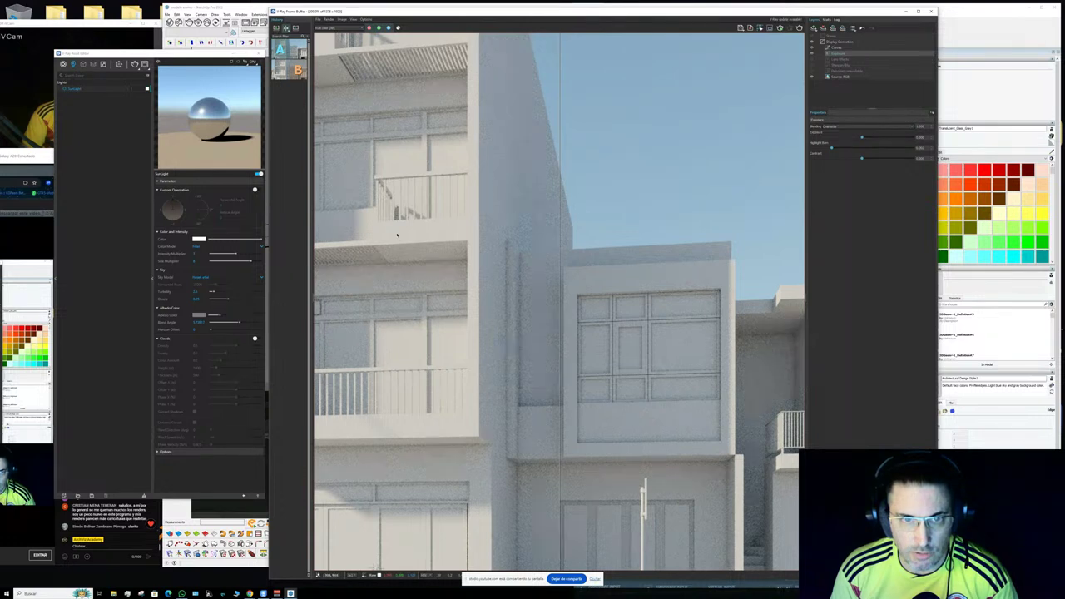
middle_click_drag(463, 254, 537, 281)
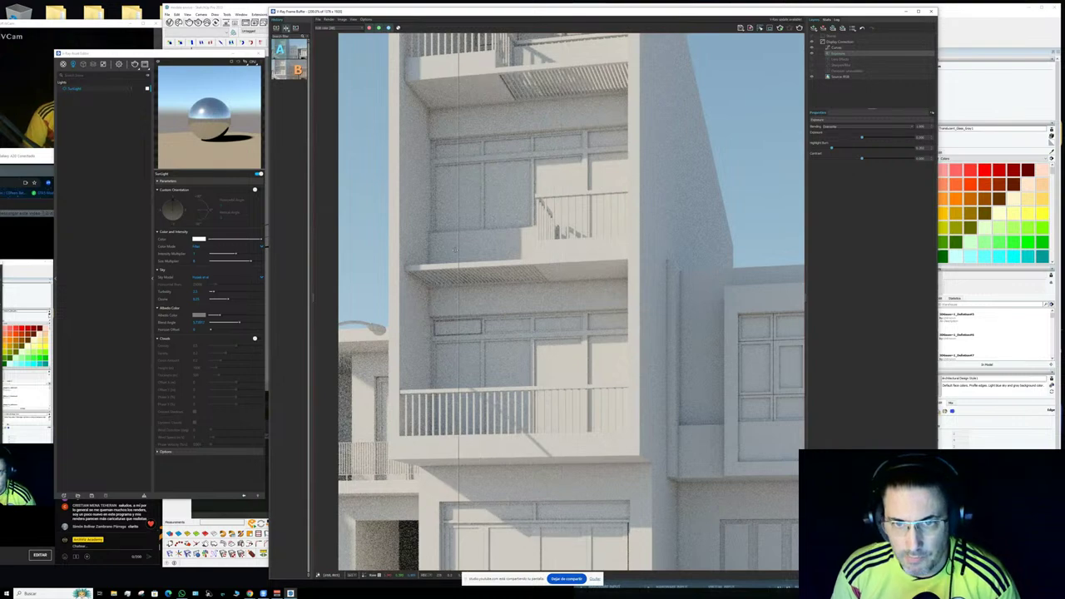
scroll(455, 248, "up", 5)
scroll(519, 243, "down", 2)
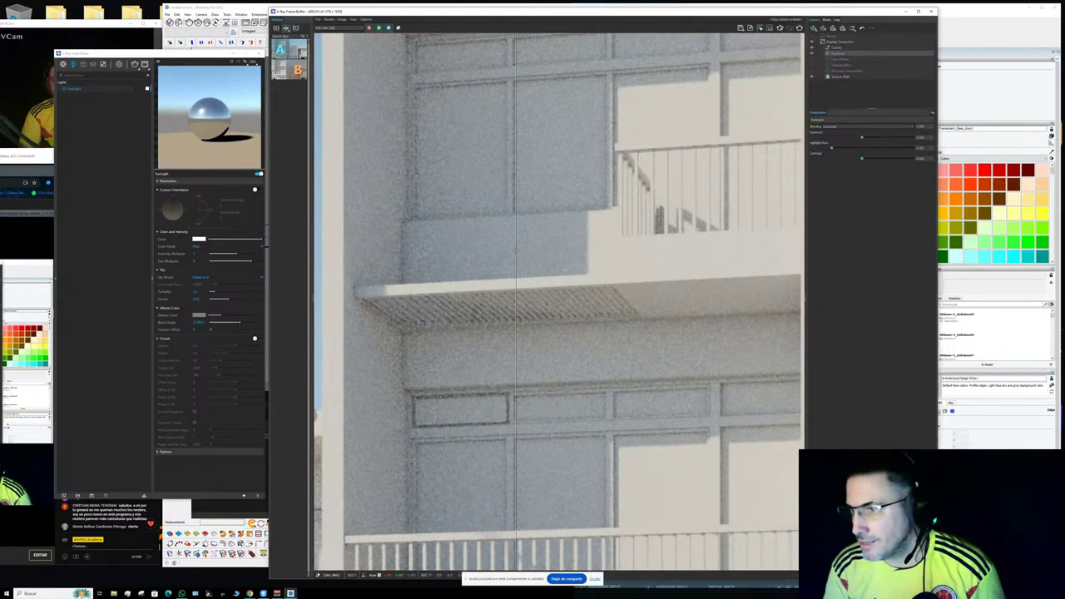
left_click_drag(516, 249, 678, 243)
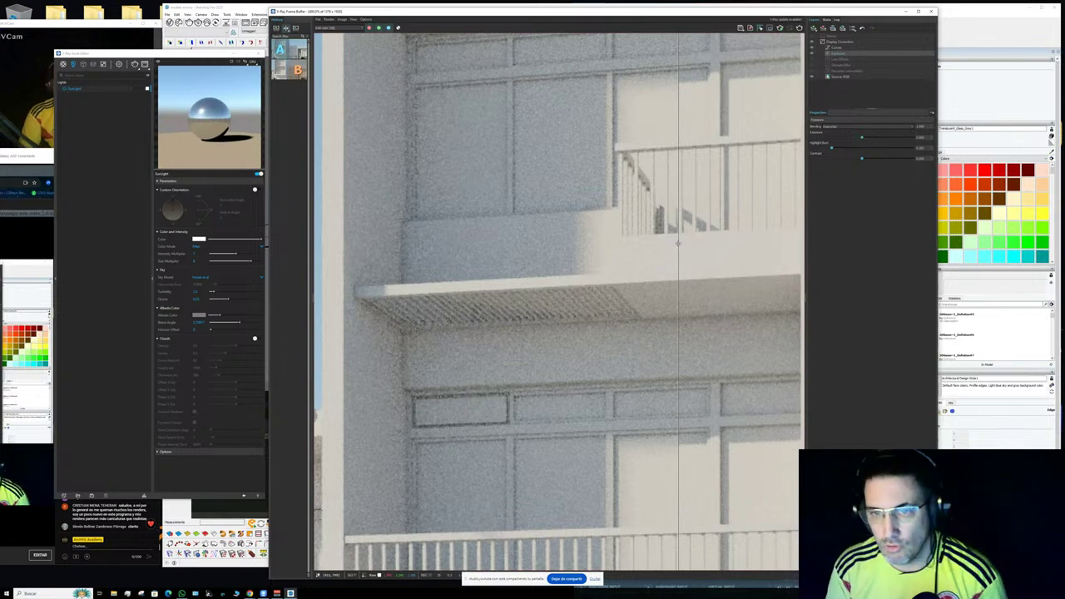
left_click_drag(678, 243, 720, 248)
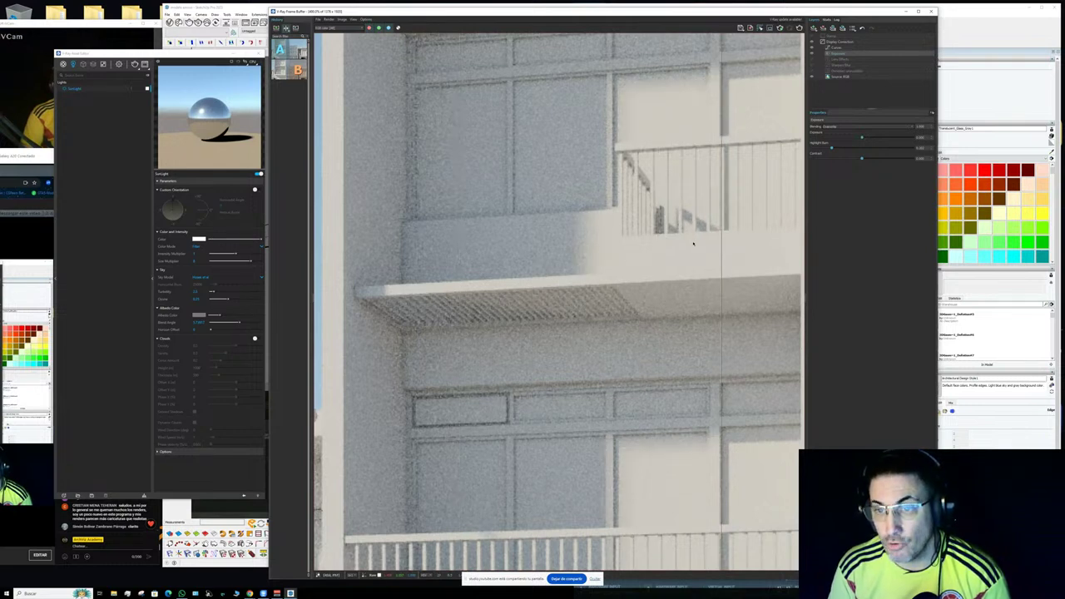
left_click_drag(720, 244, 470, 260)
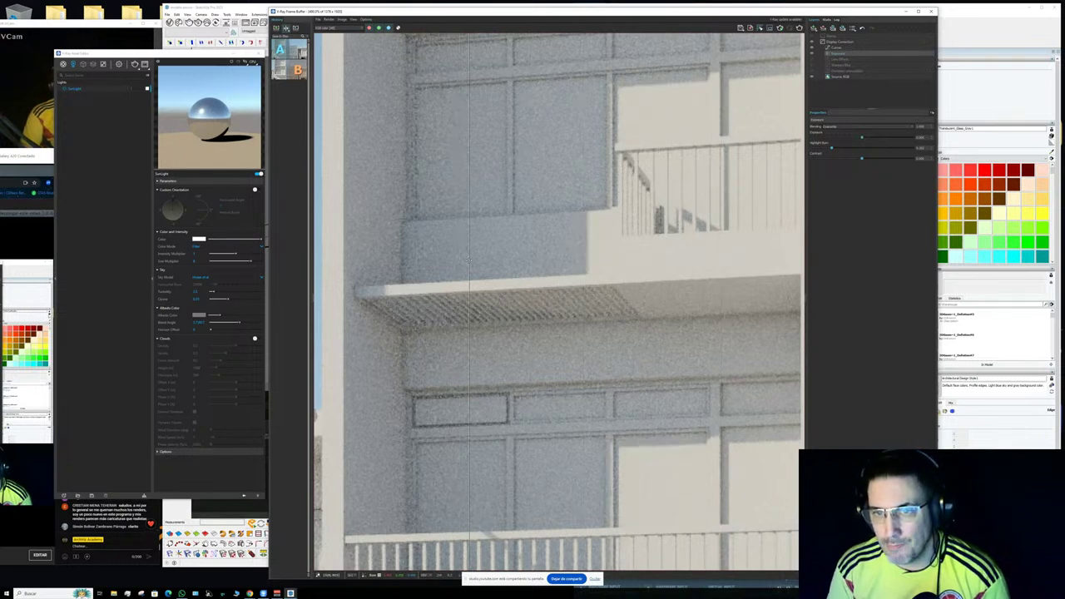
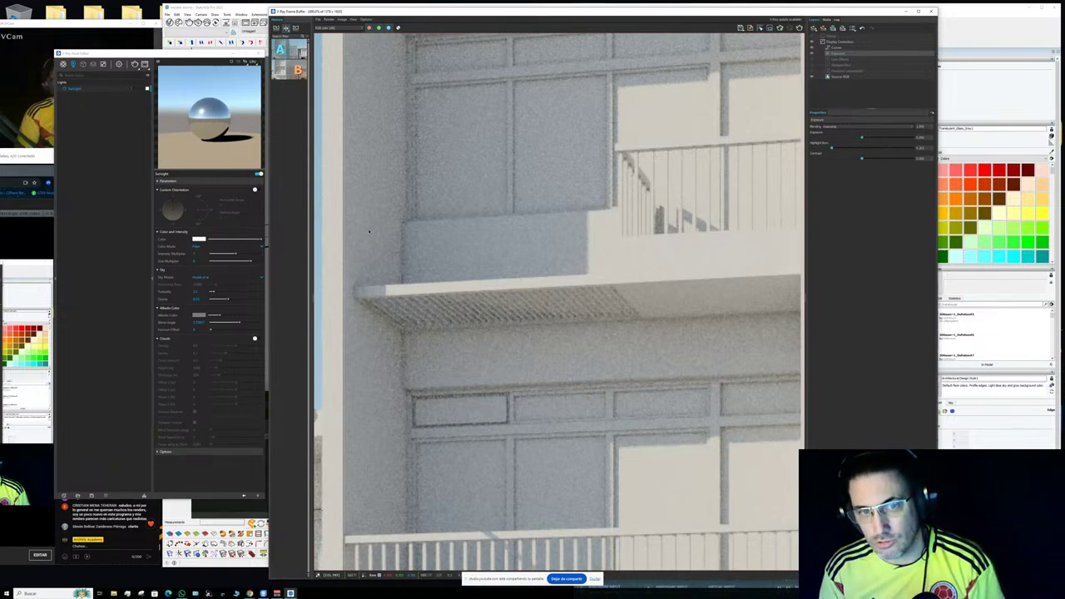
left_click_drag(344, 238, 690, 231)
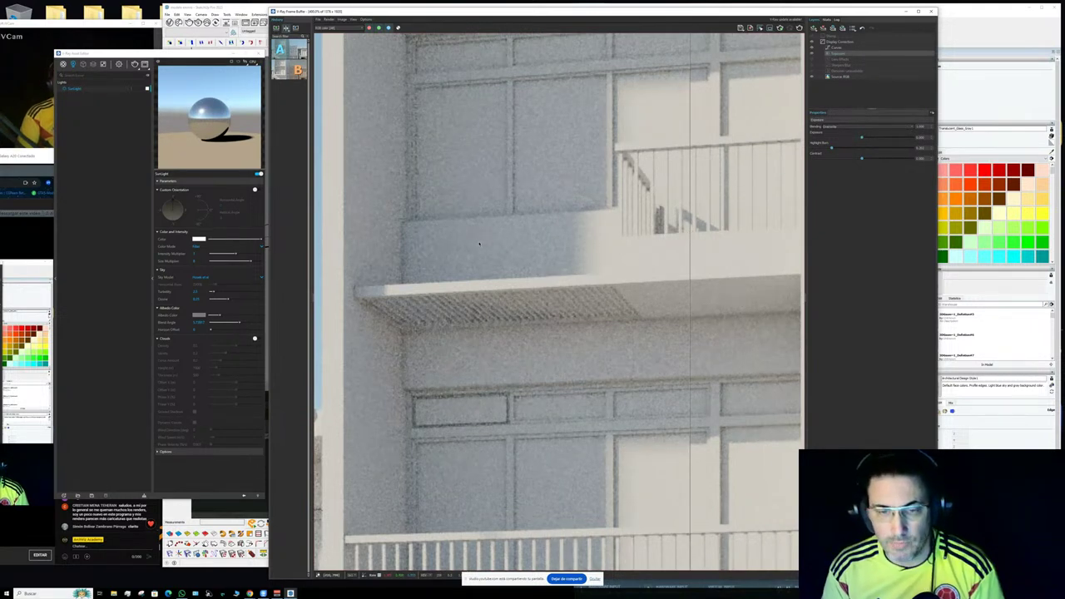
- Compare the two renders around the car, sweeping the divider over its rear wheel and the shadow behind it
scroll(500, 241, "down", 10)
scroll(559, 301, "up", 10)
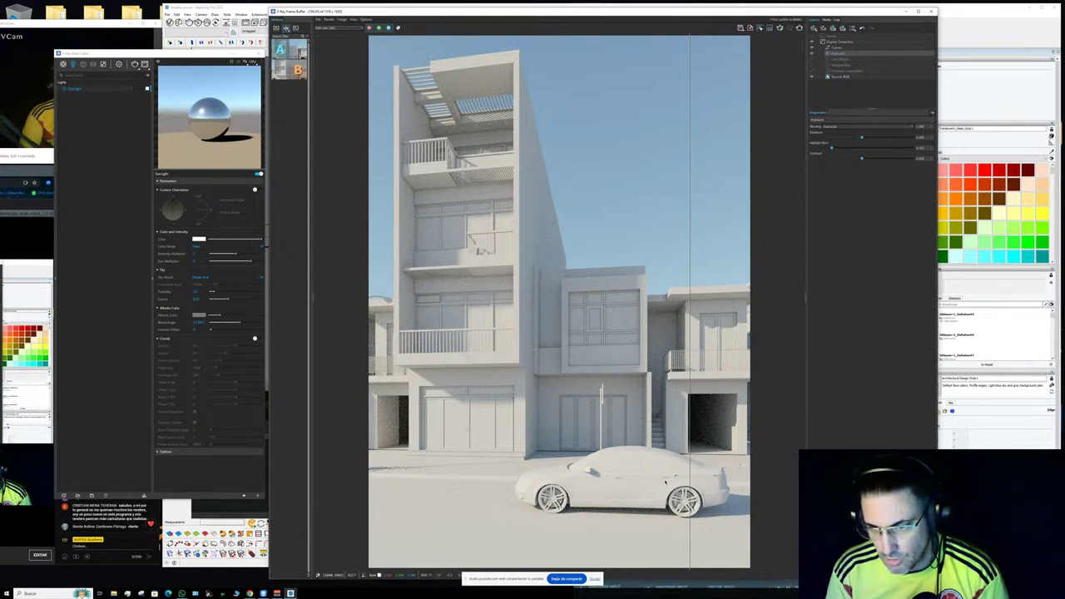
scroll(689, 502, "up", 3)
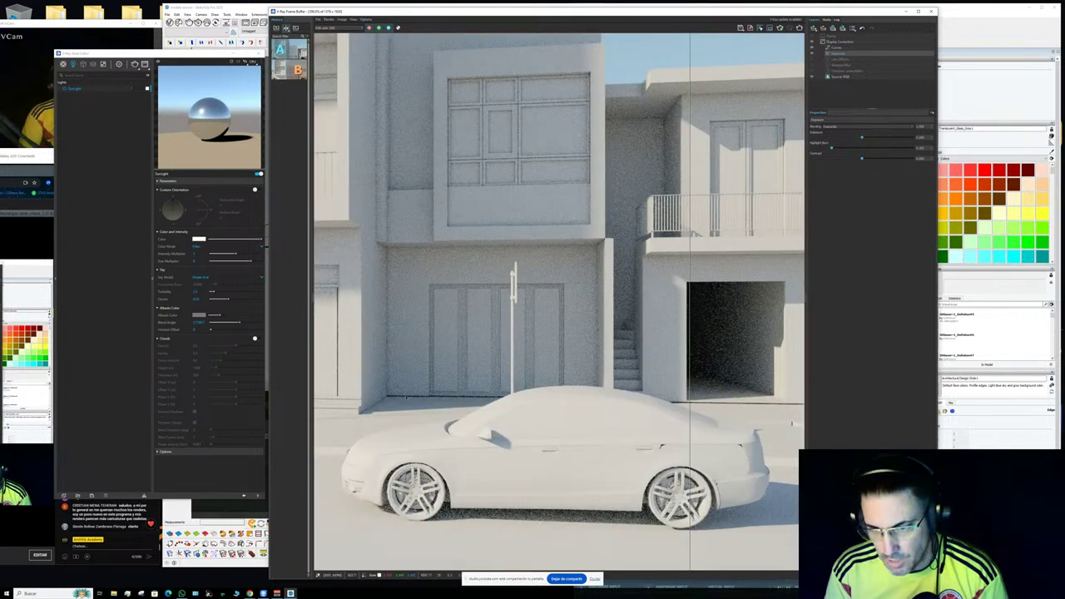
middle_click_drag(771, 538, 739, 458)
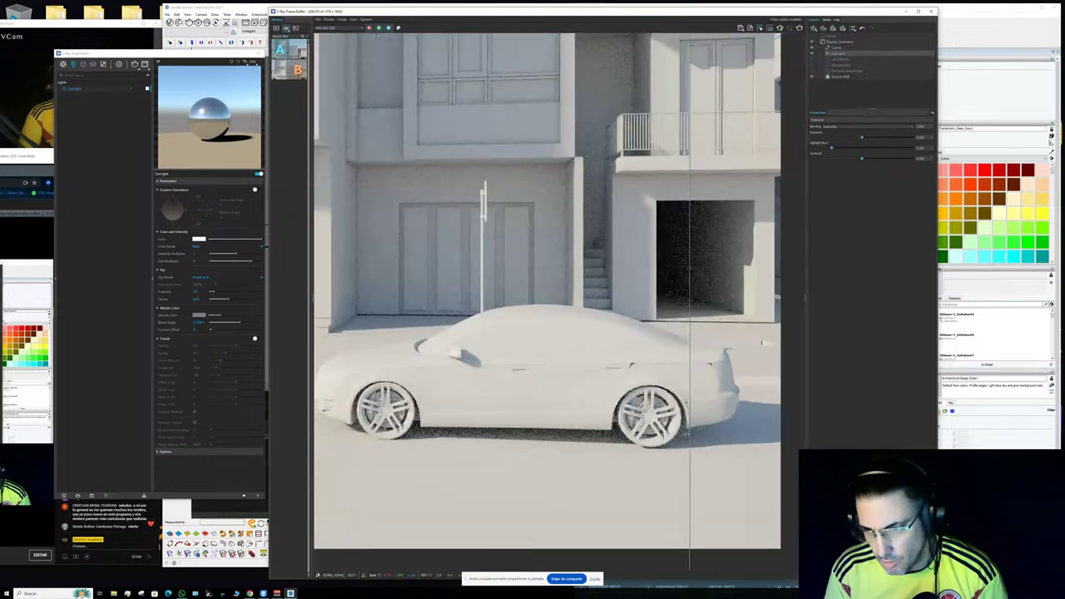
left_click_drag(686, 433, 772, 424)
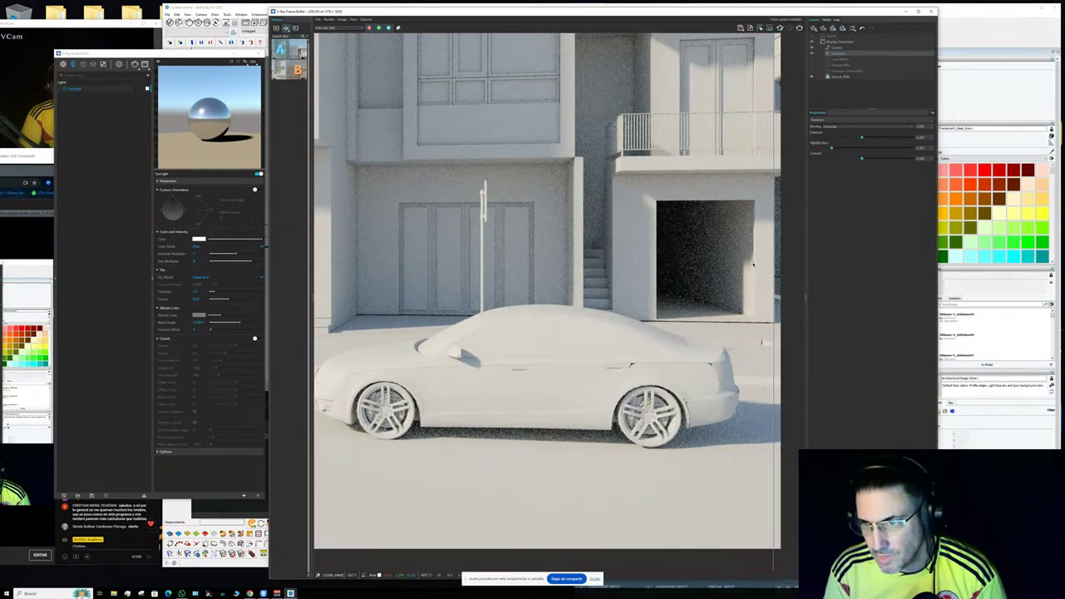
left_click_drag(774, 425, 727, 425)
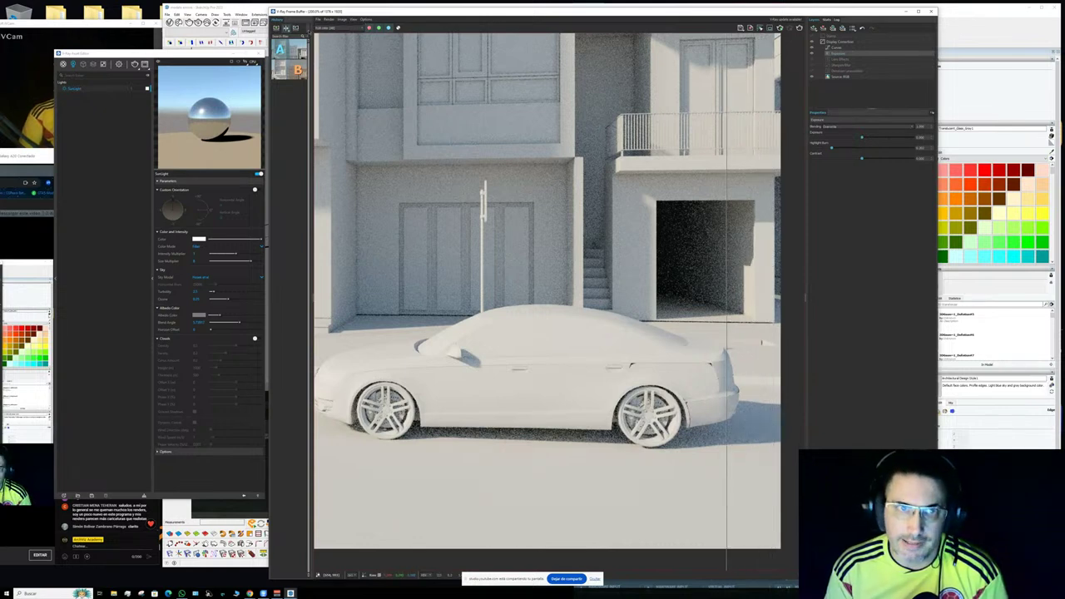
- Turn off the A/B comparison, check the facade up close and close the frame buffer
left_click(285, 28)
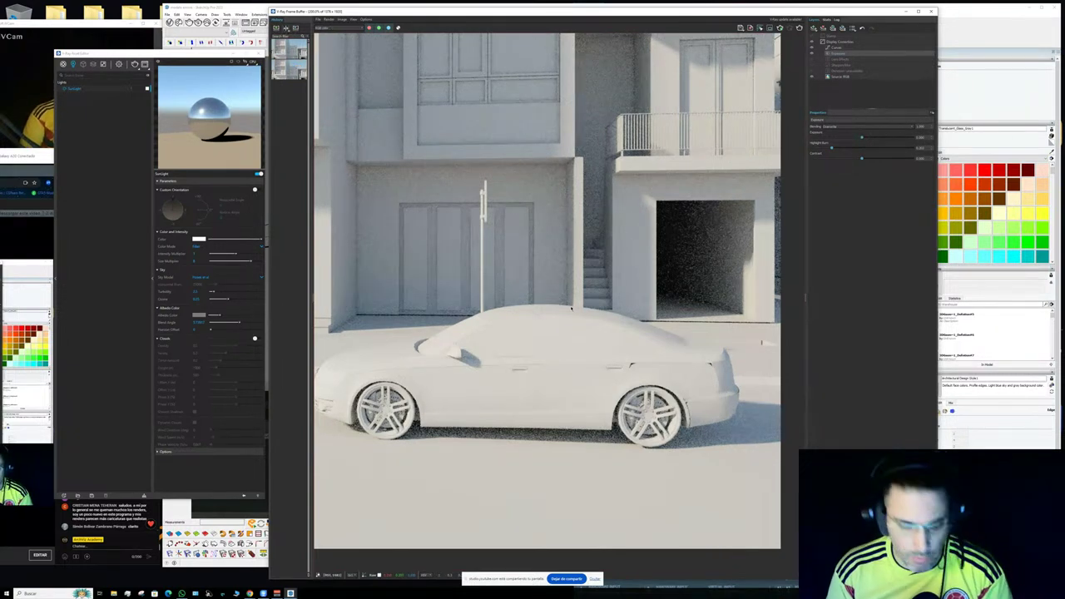
scroll(556, 312, "down", 1)
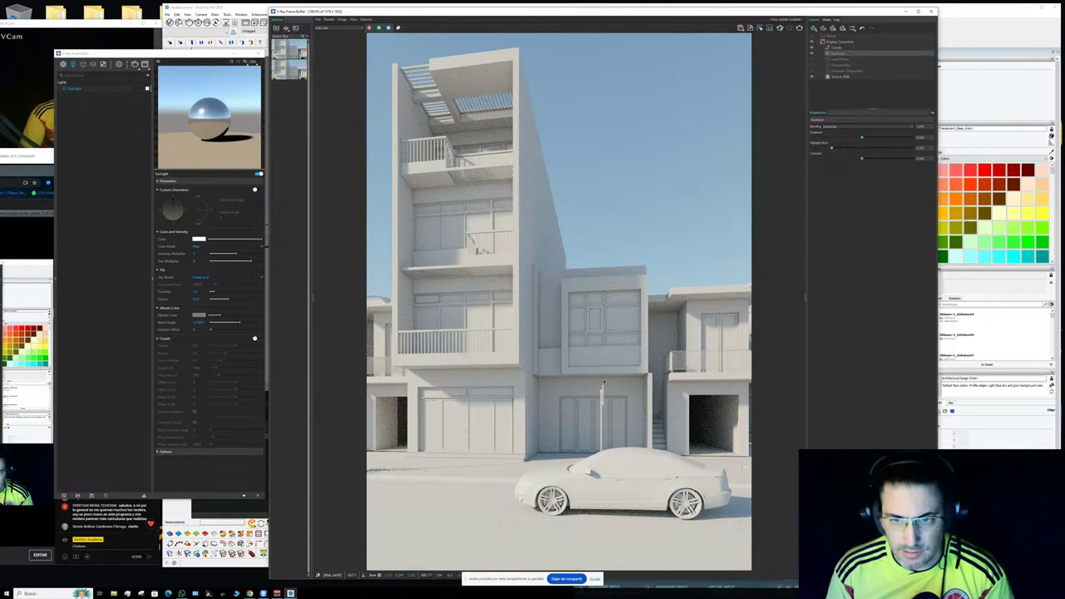
scroll(581, 340, "up", 10)
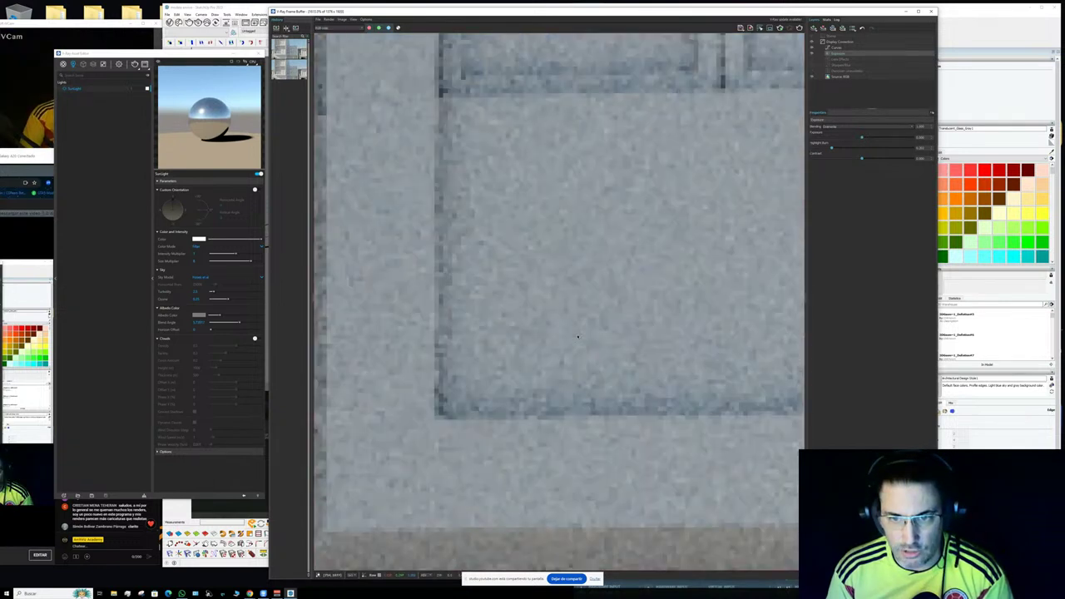
double_click(578, 335)
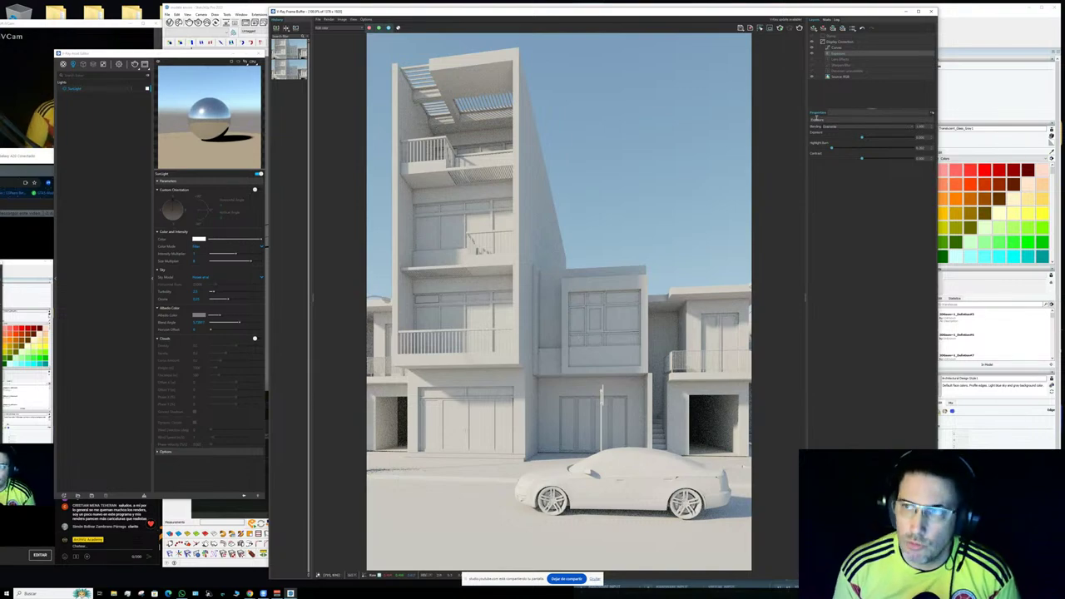
left_click(932, 11)
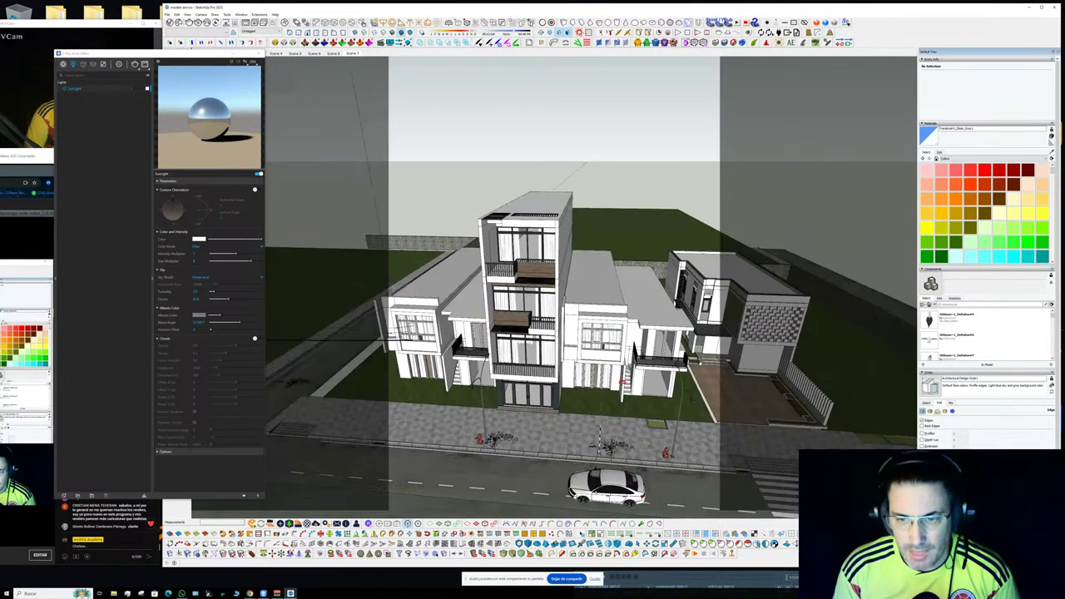
- Close the V-Ray asset editor, open the Chaos Cosmos browser and filter it to the Vegetation category of 3D models
middle_click_drag(623, 382, 620, 407)
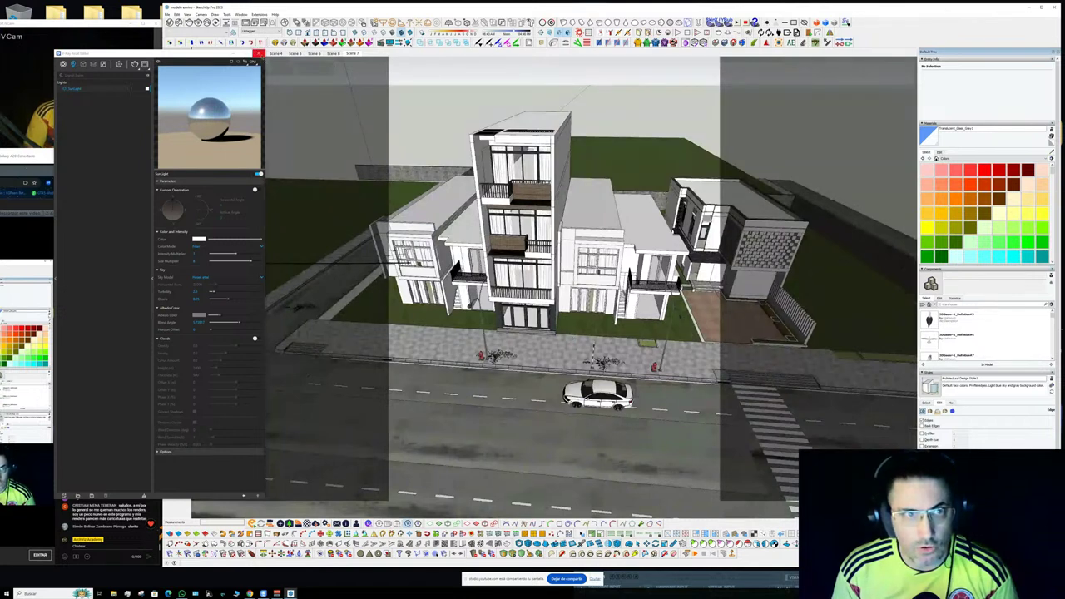
left_click(258, 53)
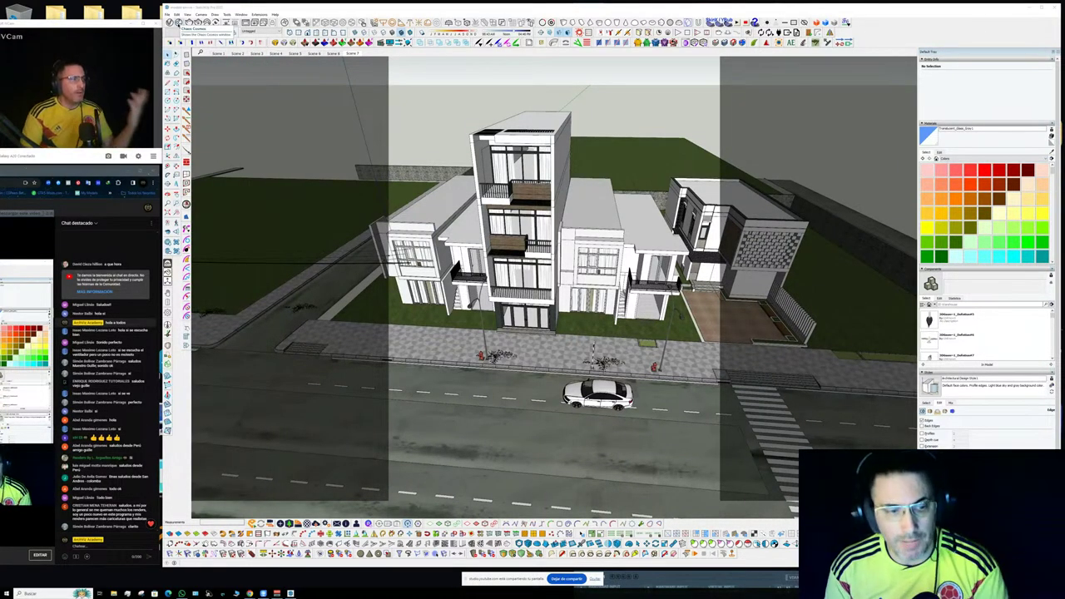
left_click(180, 23)
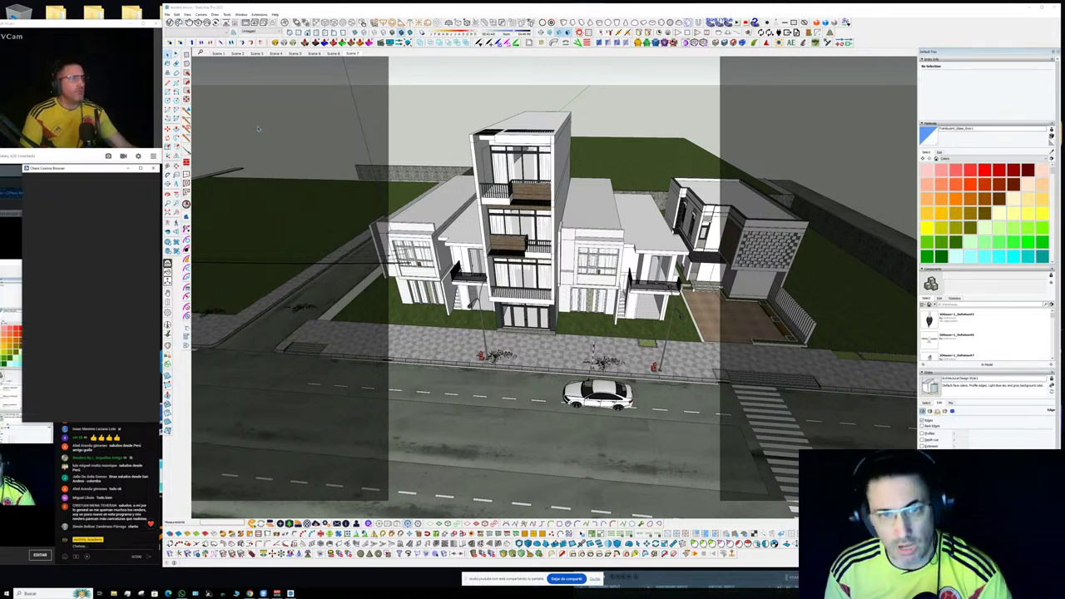
mouse_move(73, 167)
left_mouse_down()
mouse_move(345, 103)
mouse_move(314, 106)
mouse_move(472, 133)
left_mouse_up()
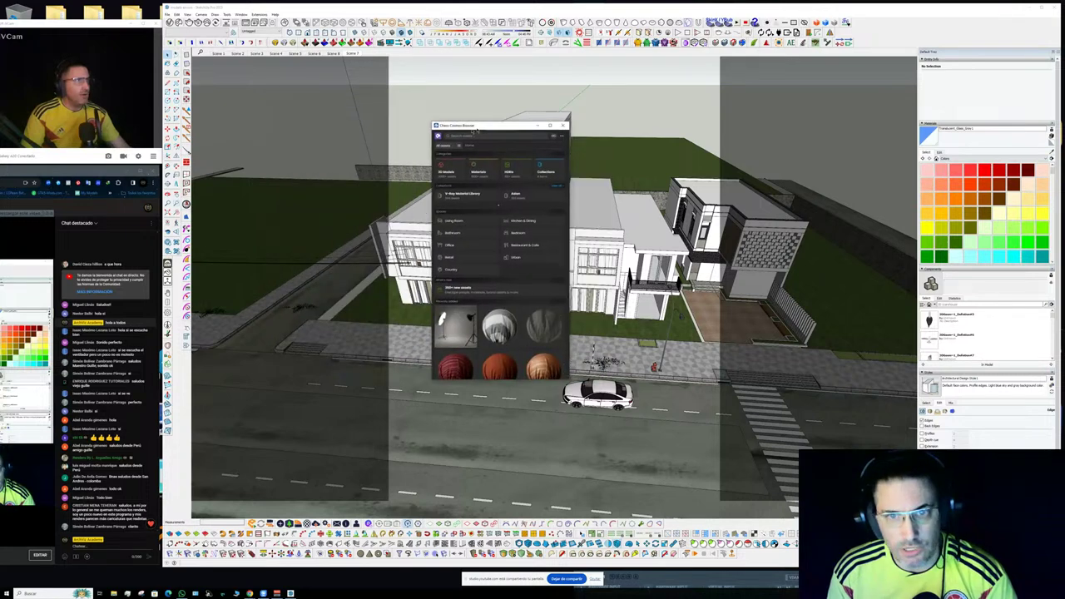
left_click(454, 148)
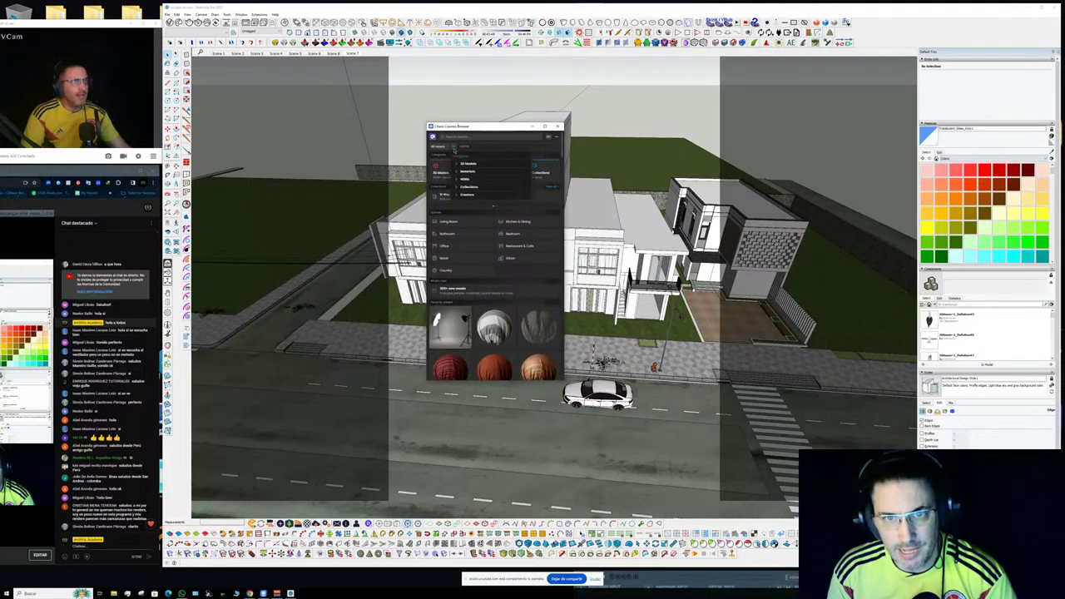
left_click(465, 164)
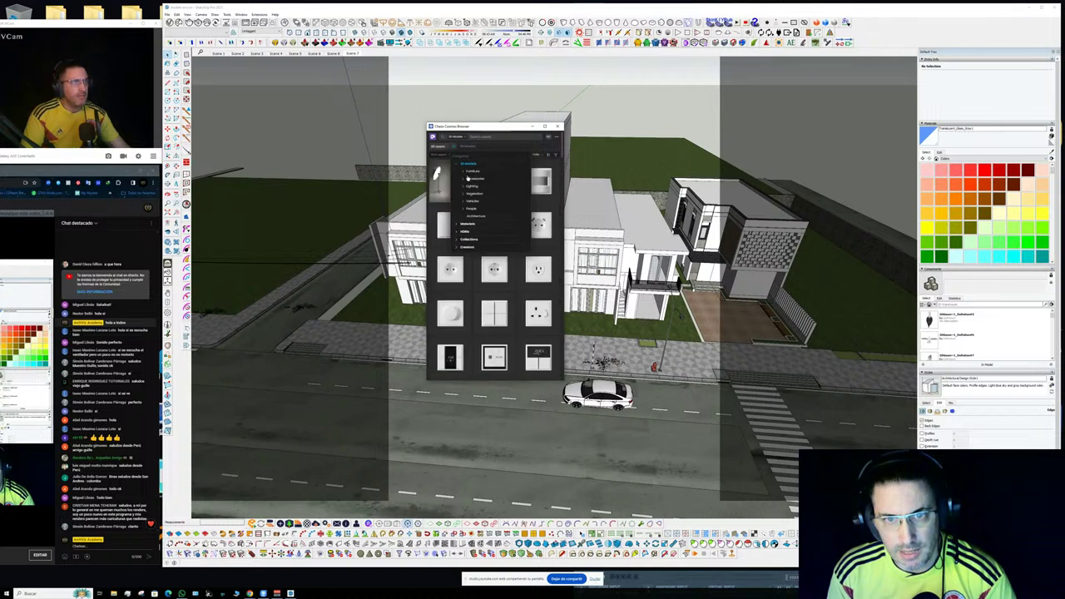
left_click(475, 196)
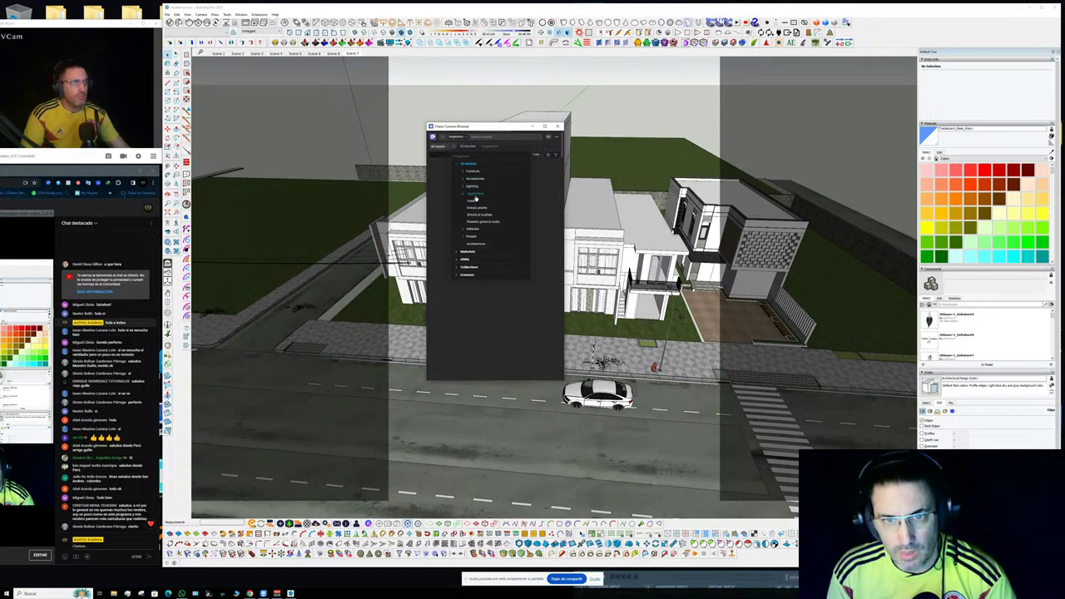
left_click(524, 147)
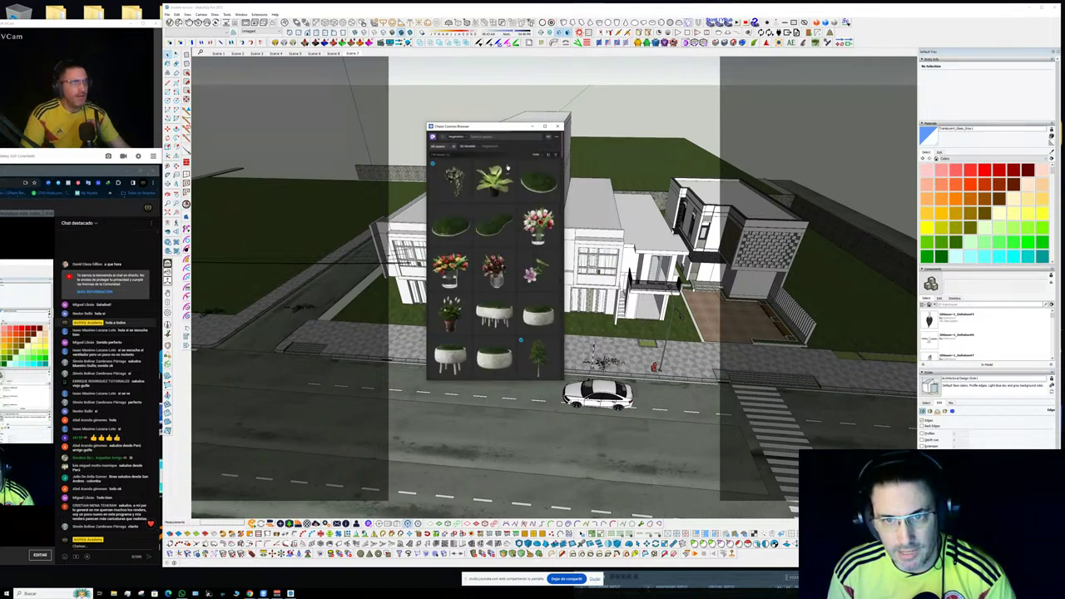
- Import a slender Mountain Alder tree from Cosmos and place it in the grass planter on the sidewalk before the white house
scroll(514, 226, "down", 3)
scroll(513, 233, "down", 5)
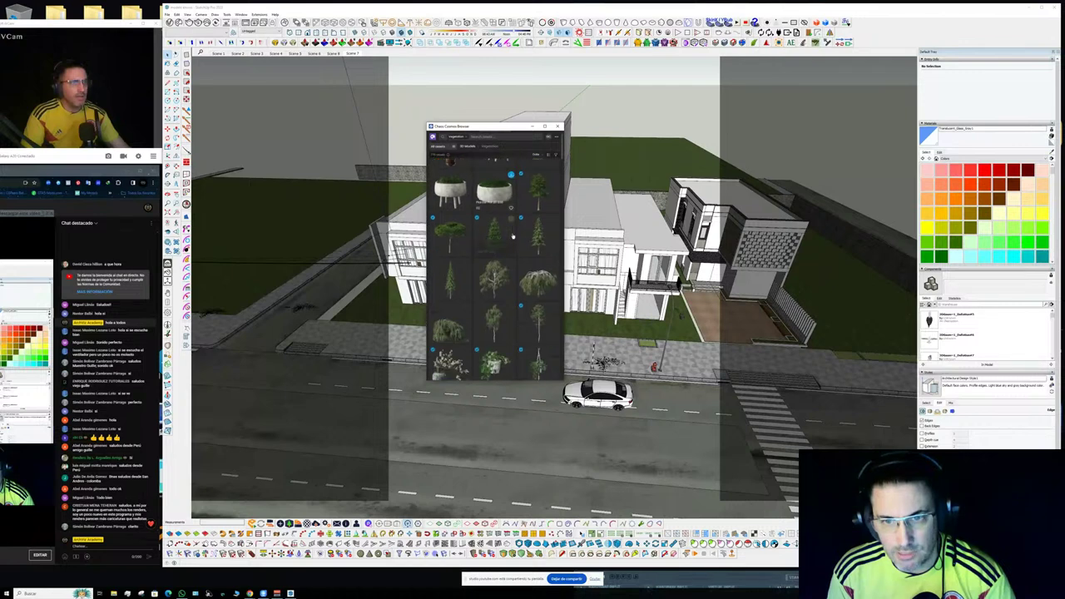
scroll(514, 237, "down", 1)
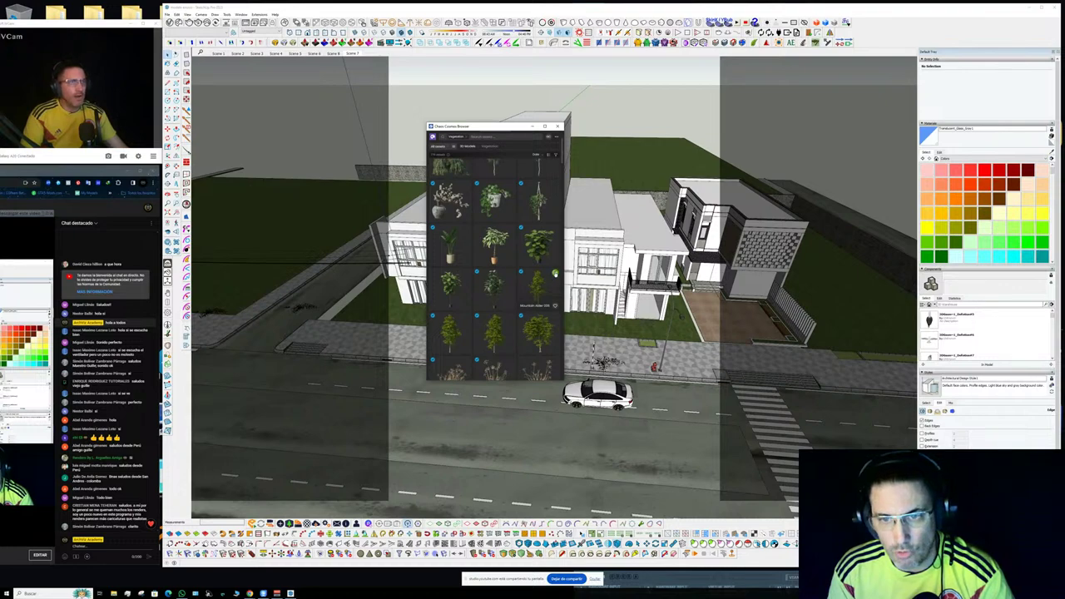
left_click(555, 273)
scroll(647, 343, "up", 5)
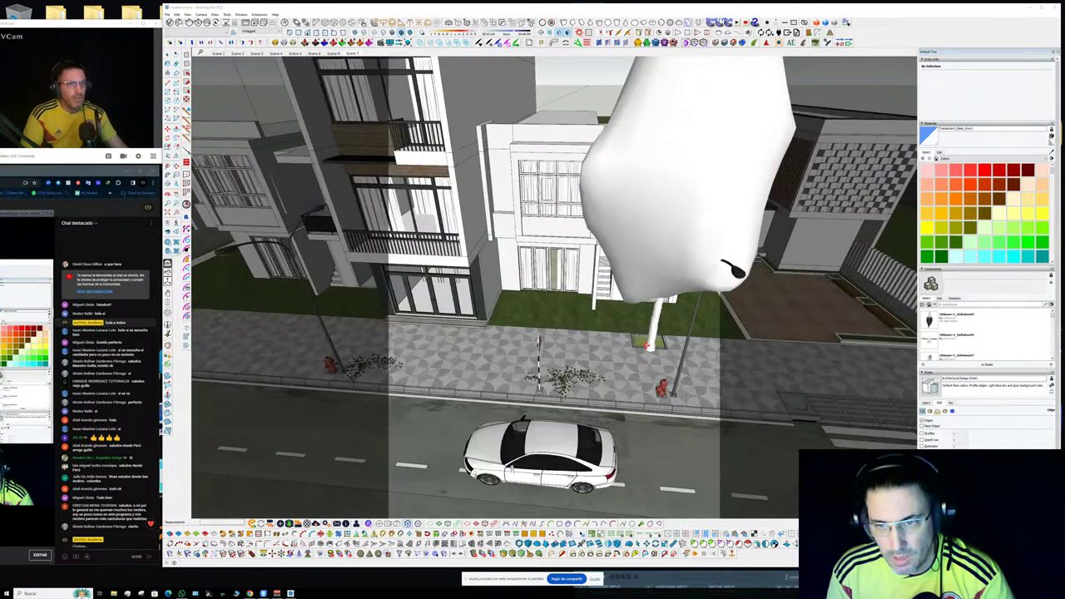
scroll(648, 345, "up", 3)
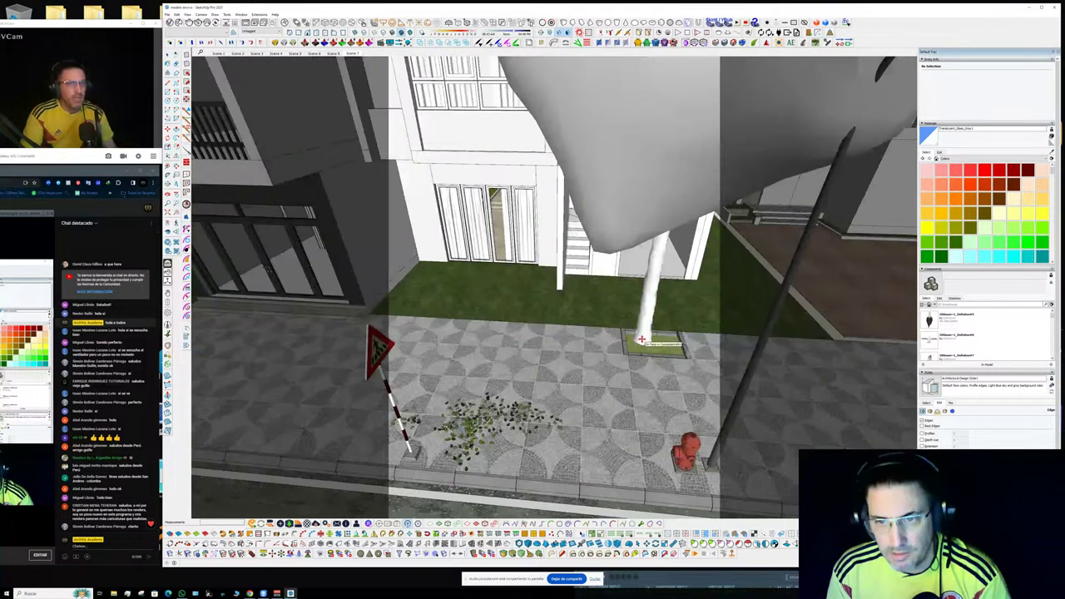
left_click(642, 340)
- Import a broad Mountain Alder from the Cosmos vegetation models and place it on the sidewalk across the street from the buildings
left_click_drag(491, 127, 242, 130)
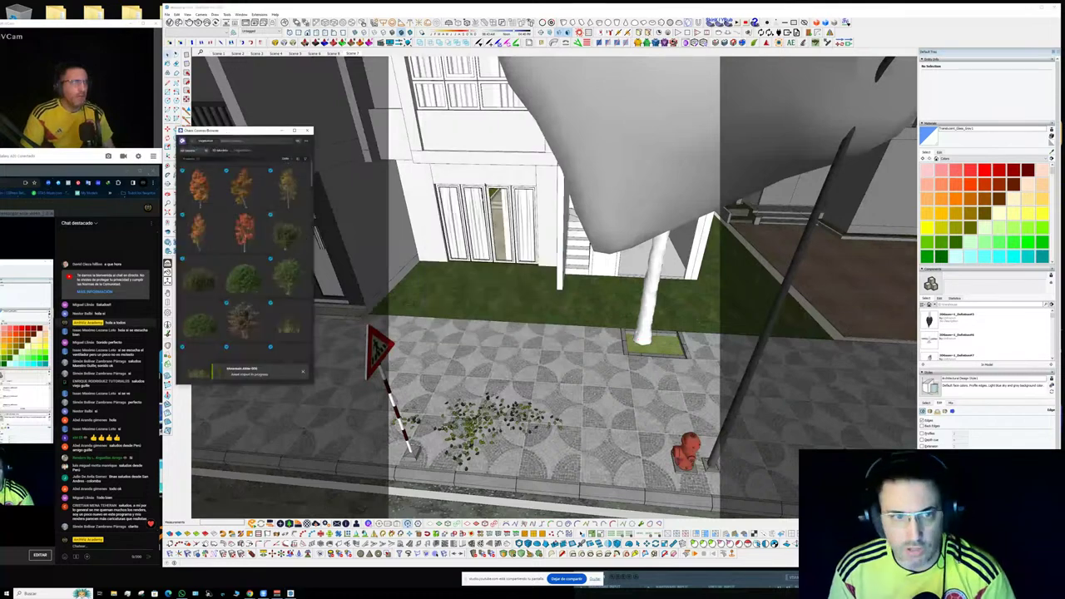
scroll(563, 216, "down", 2)
scroll(594, 219, "down", 6)
middle_click_drag(595, 219, 623, 311)
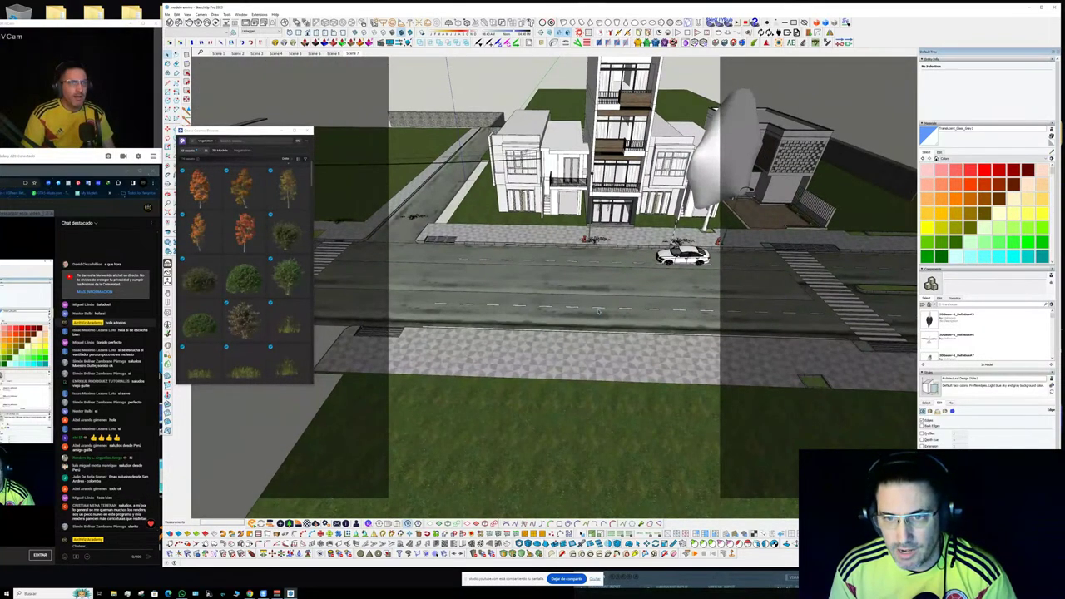
scroll(248, 277, "up", 3)
scroll(248, 277, "up", 3)
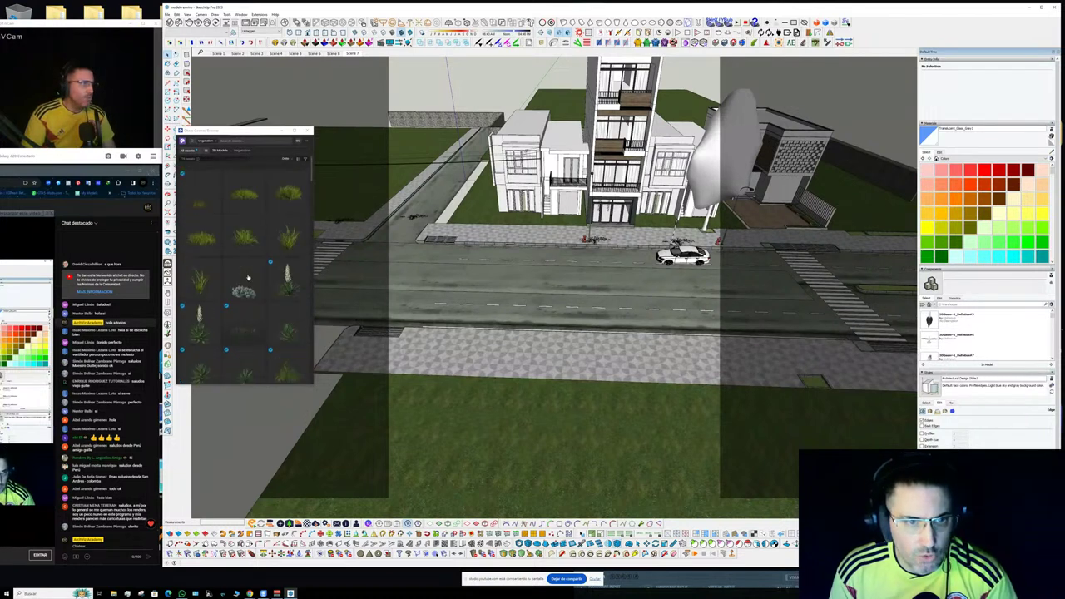
scroll(248, 277, "up", 3)
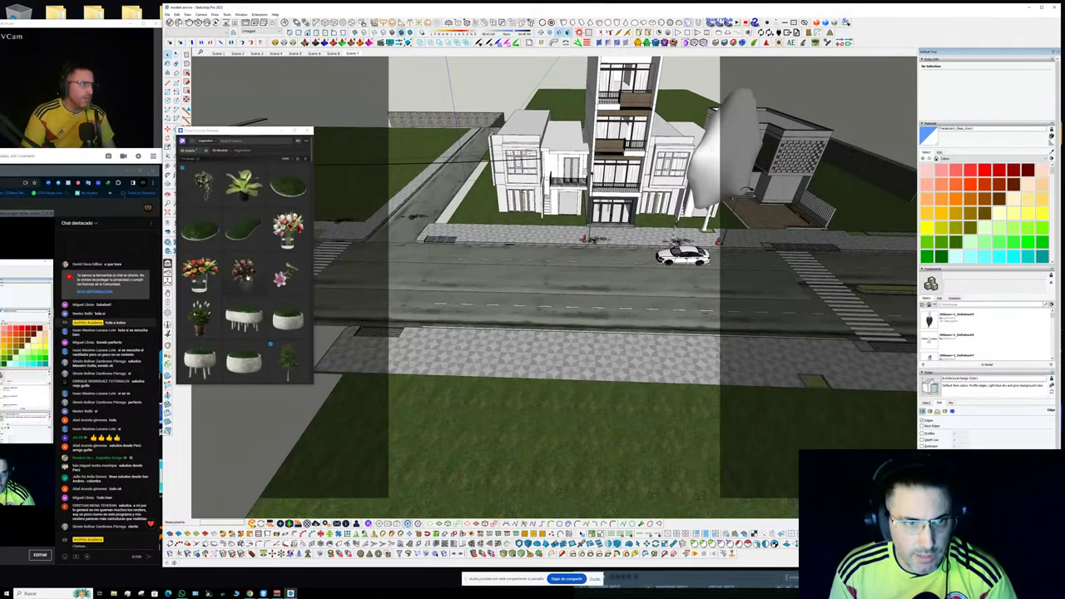
scroll(248, 277, "up", 5)
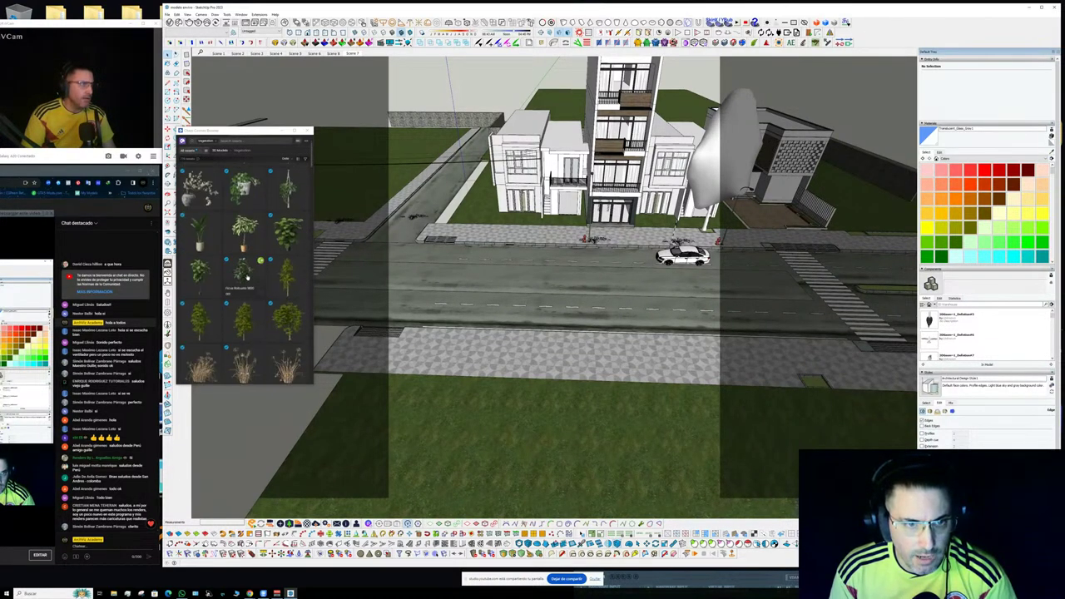
scroll(248, 277, "down", 2)
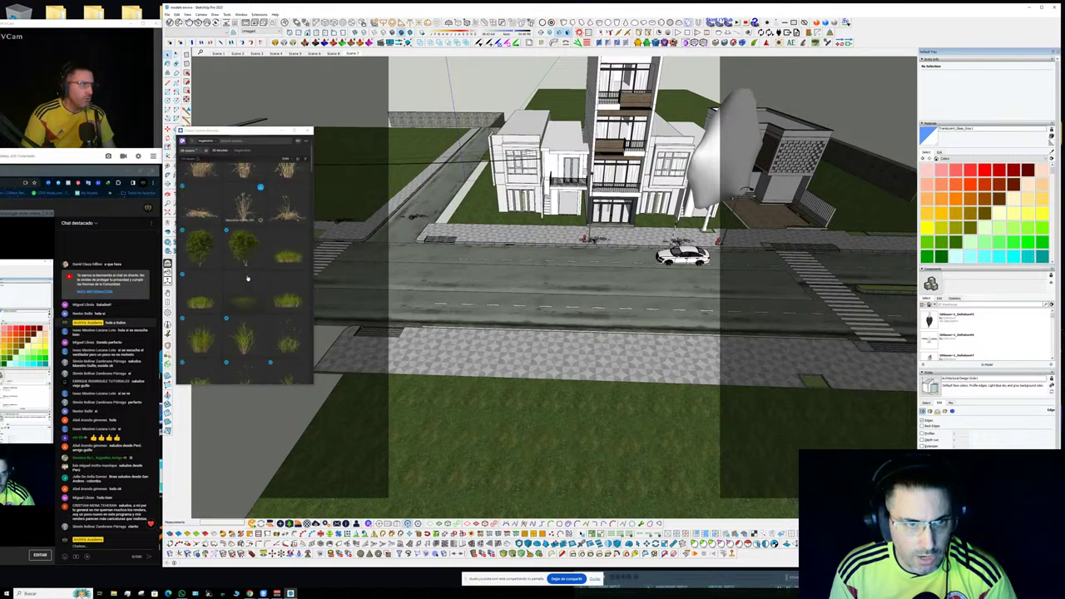
left_click(217, 234)
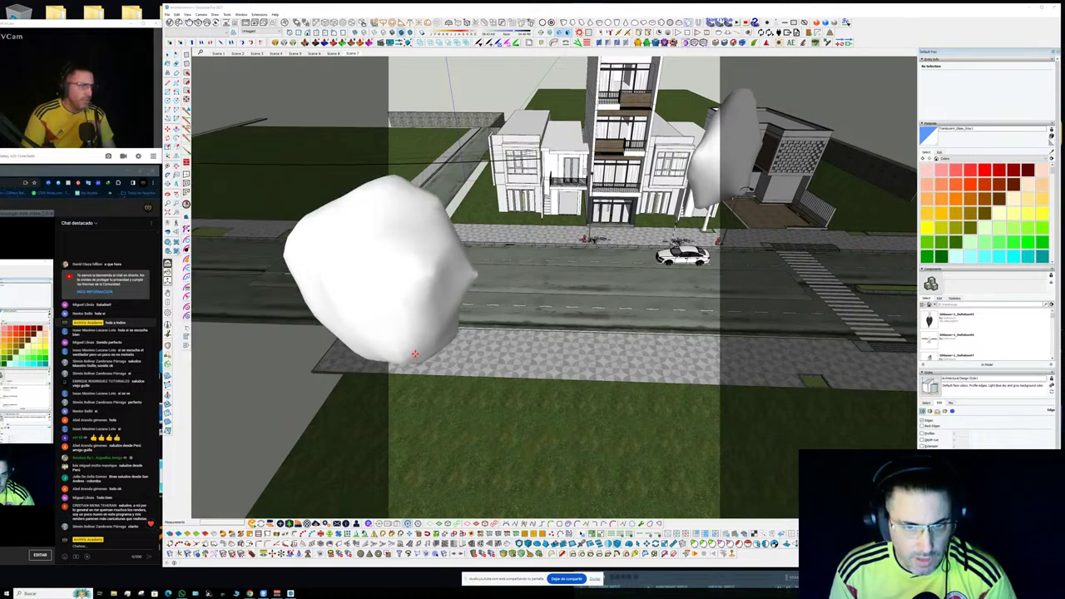
scroll(549, 324, "down", 2)
middle_click_drag(549, 324, 542, 254)
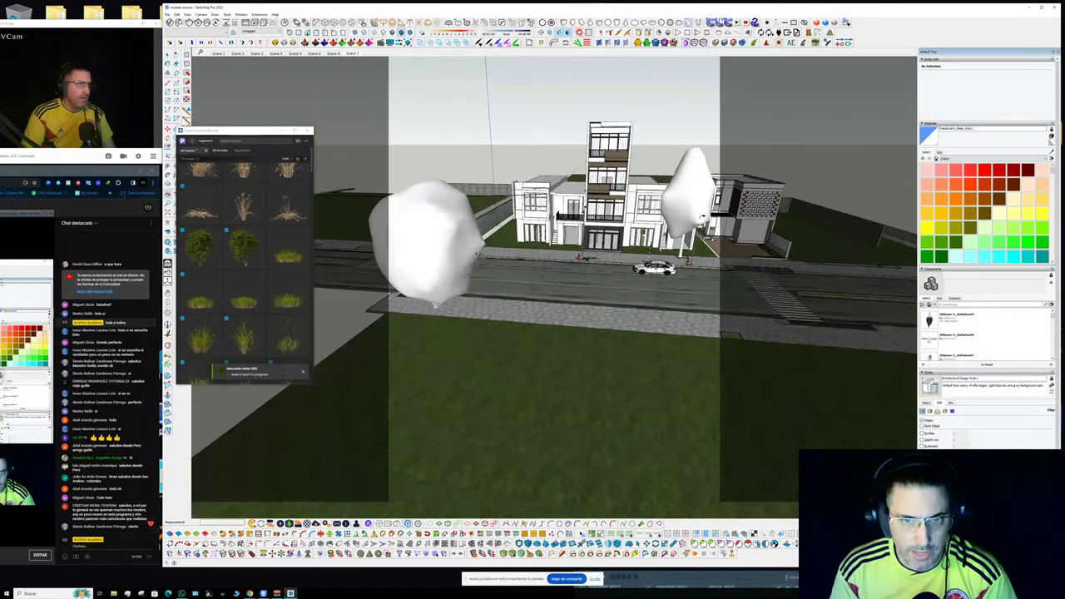
- Scale up the broad Mountain Alder on the opposite sidewalk uniformly
left_click(460, 252)
key("s")
left_click_drag(495, 176, 524, 145)
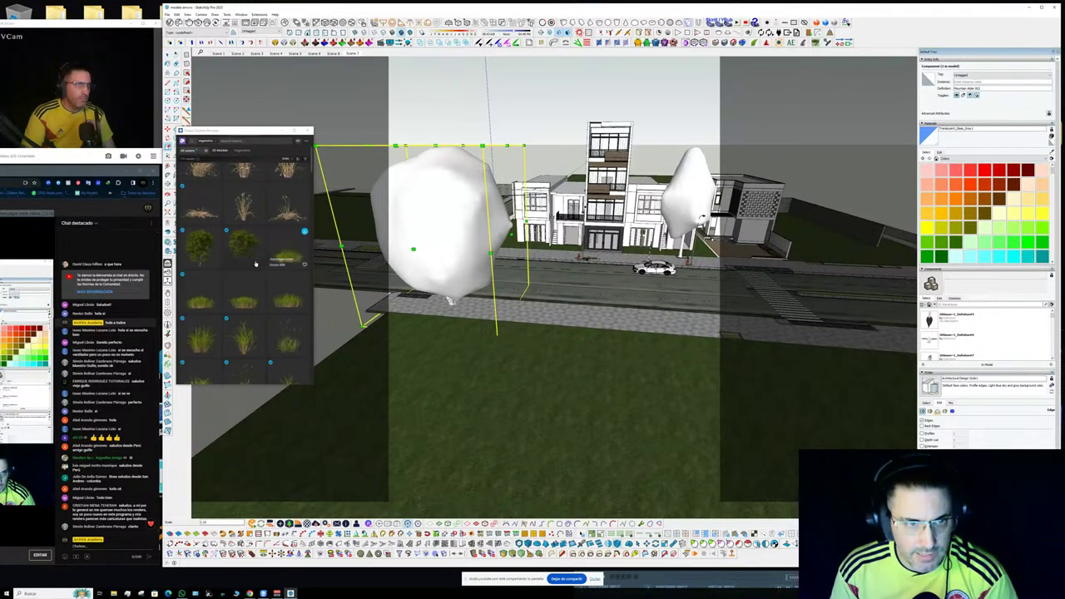
- Import another Mountain Alder variant, place it beside the enlarged tree on the opposite sidewalk and scale it up
left_click(260, 234)
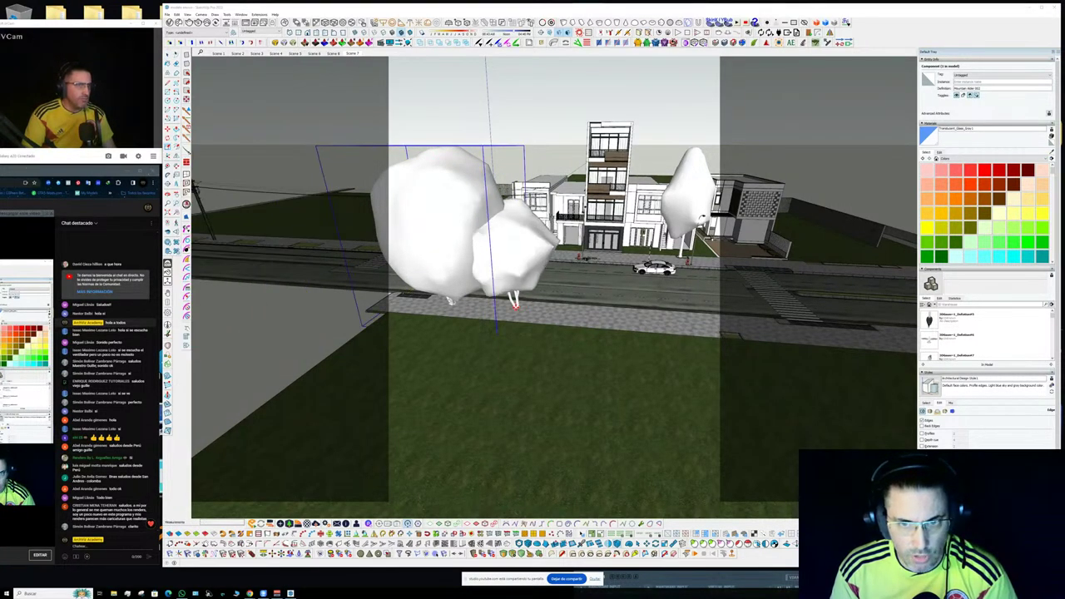
left_click(518, 306)
key("s")
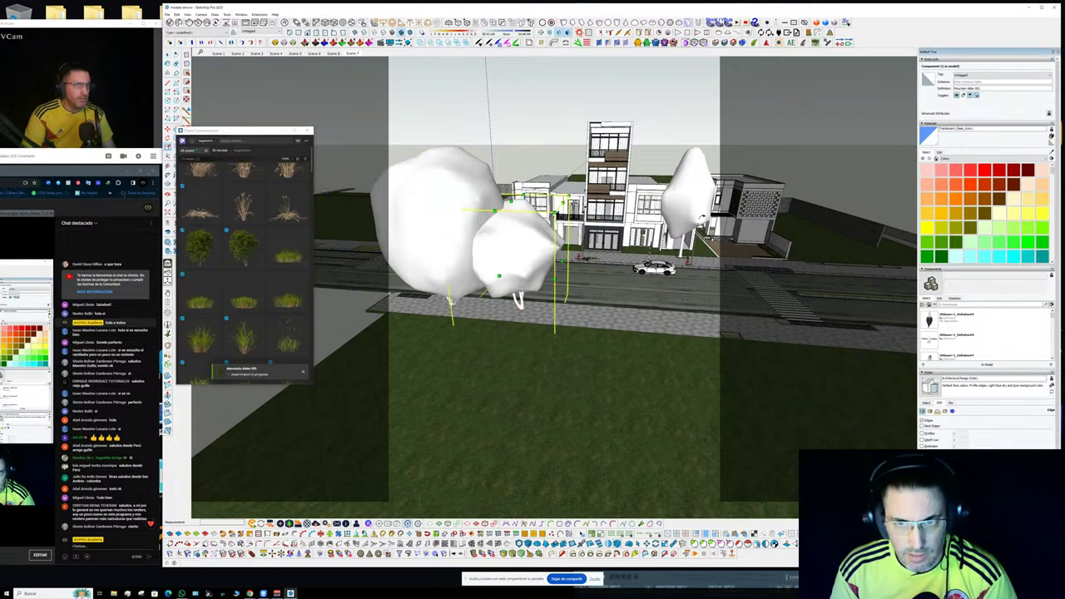
middle_click_drag(518, 301, 552, 316)
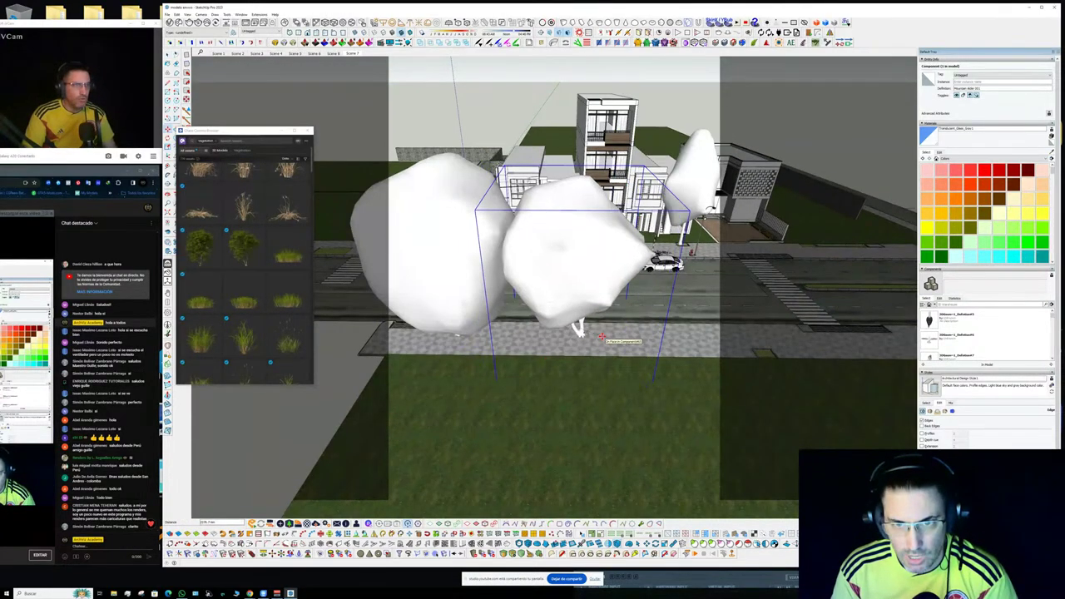
middle_click_drag(620, 335, 431, 345, "shift")
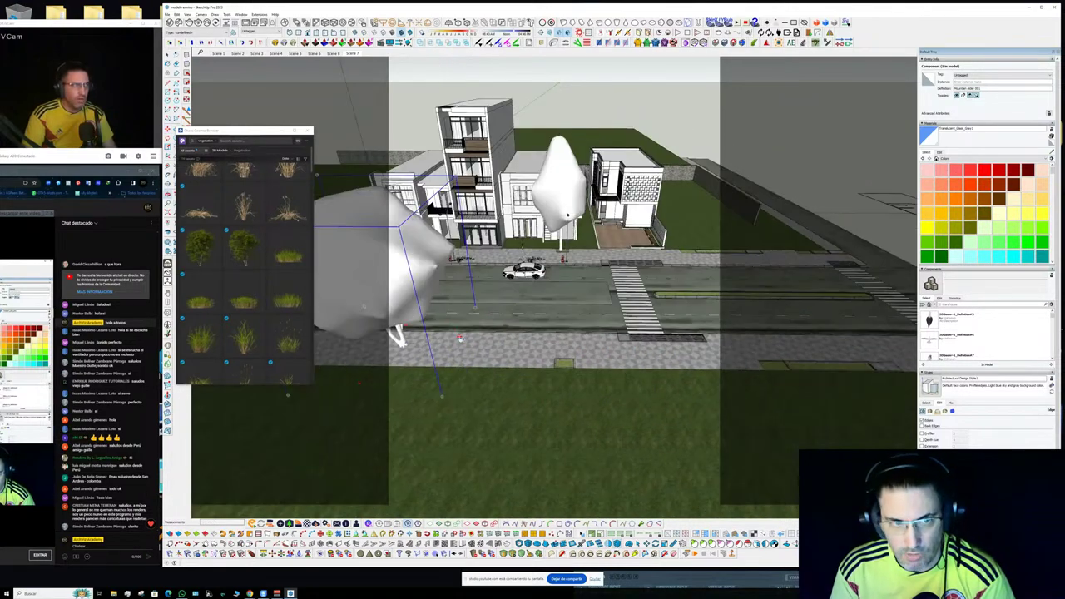
- Browse the Cosmos vegetation models for further tree species suited to the street scene
scroll(211, 299, "down", 3)
scroll(212, 299, "down", 6)
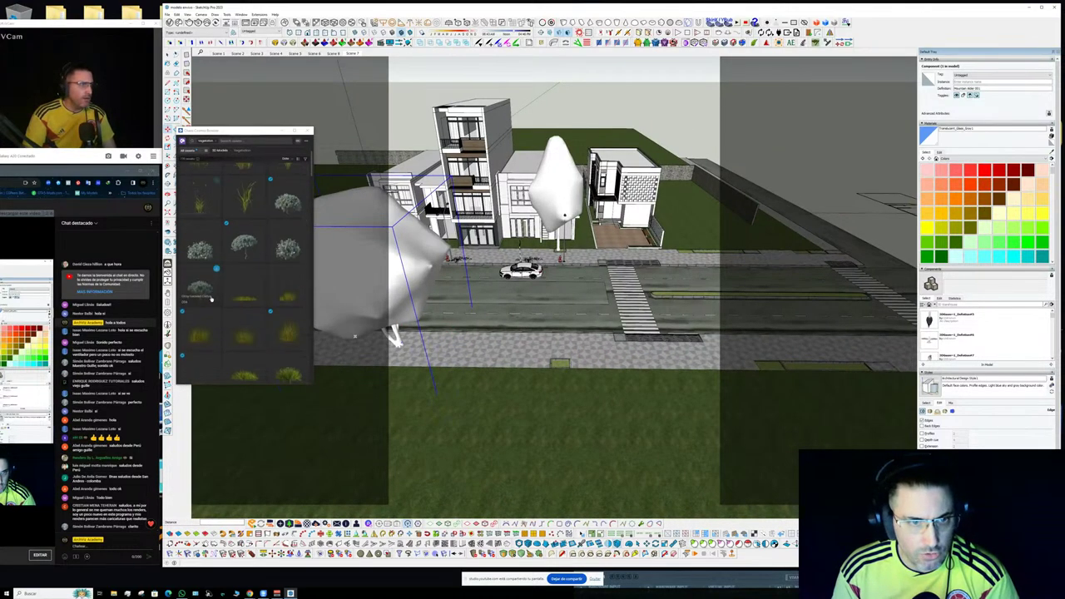
scroll(211, 299, "down", 2)
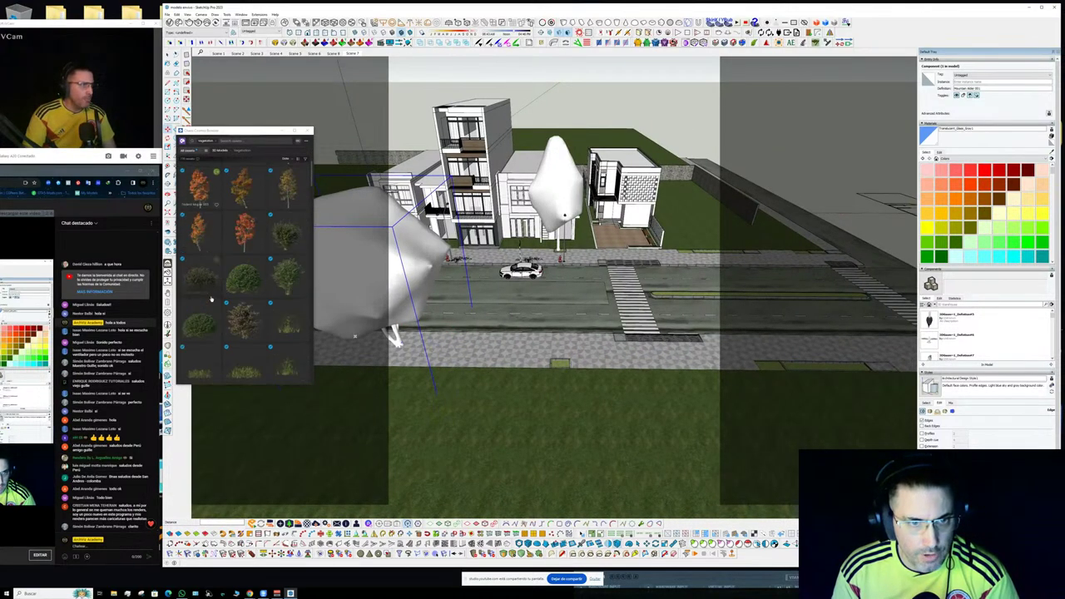
scroll(215, 296, "down", 6)
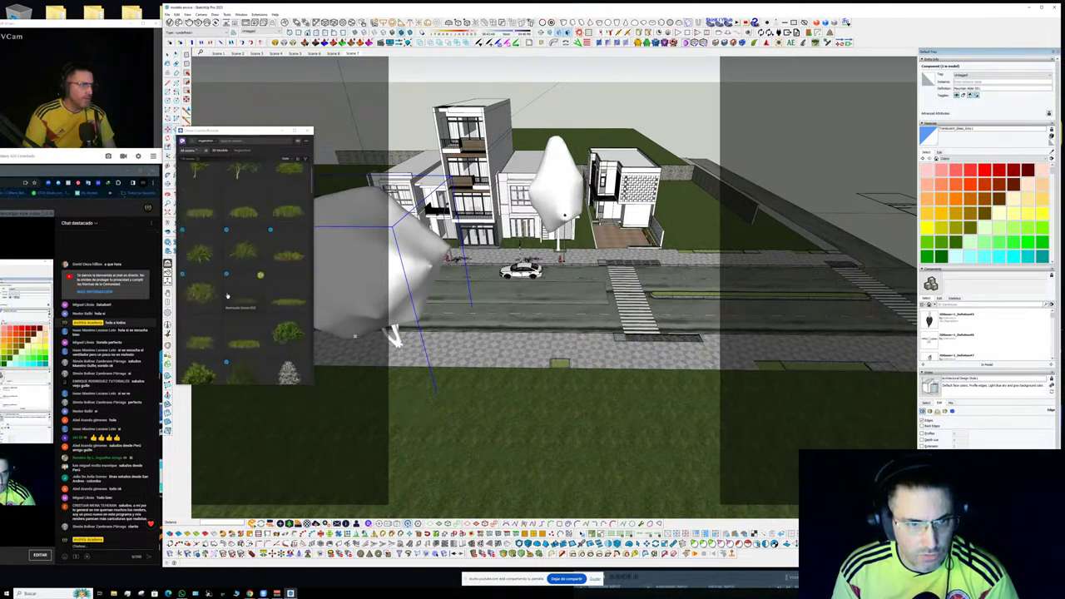
scroll(260, 308, "down", 5)
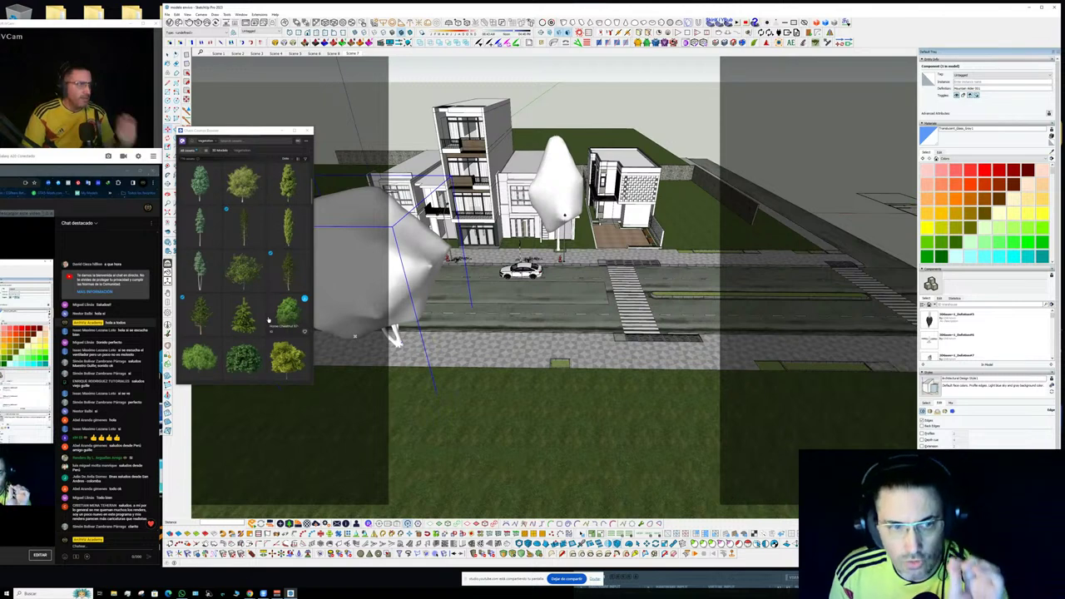
scroll(249, 322, "down", 4)
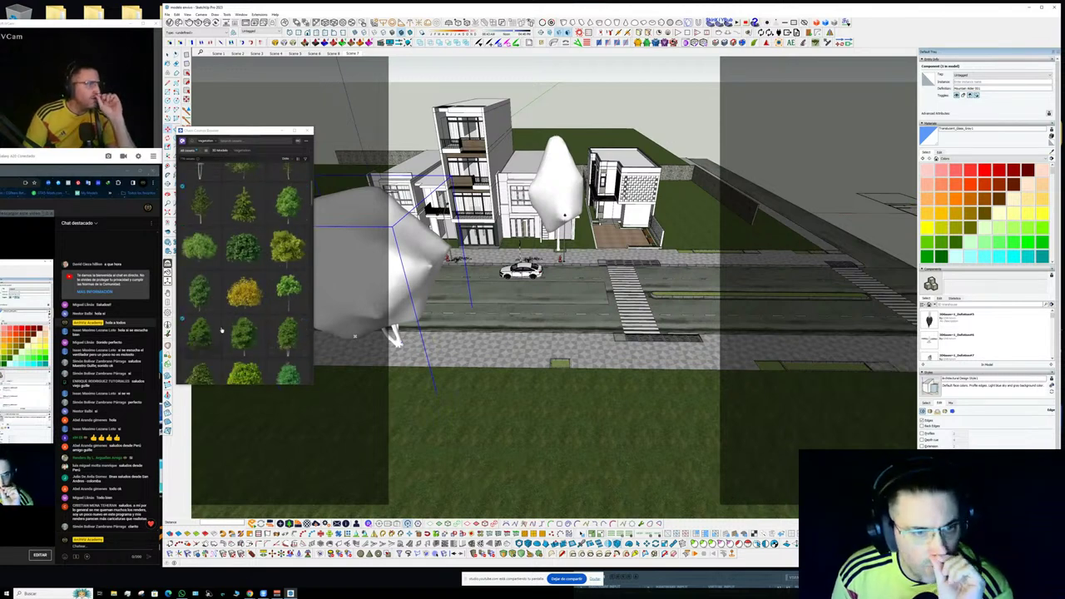
scroll(214, 327, "down", 2)
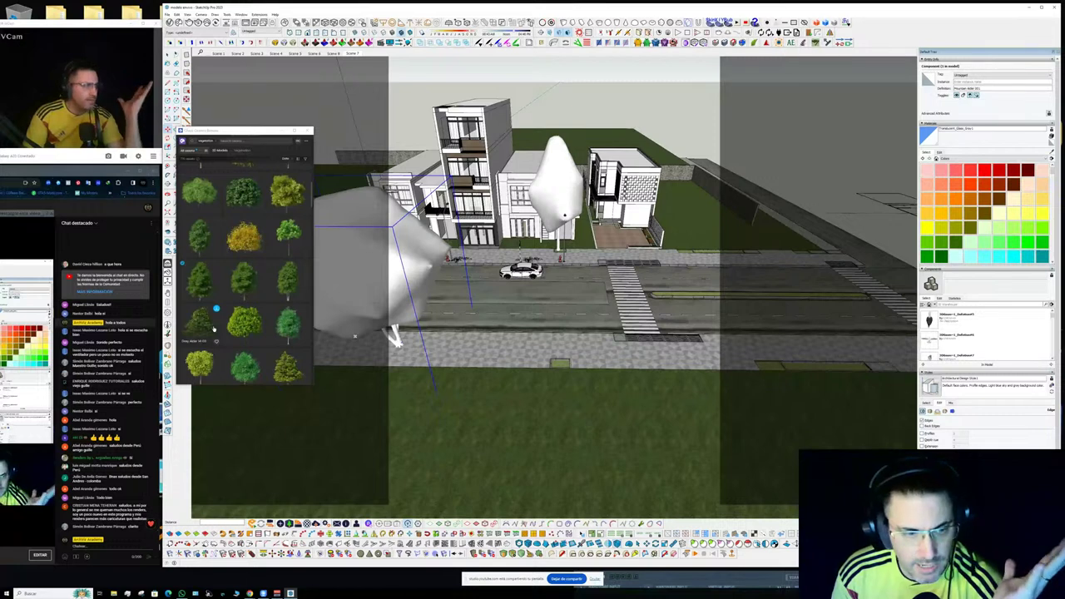
scroll(217, 326, "down", 2)
scroll(218, 323, "down", 2)
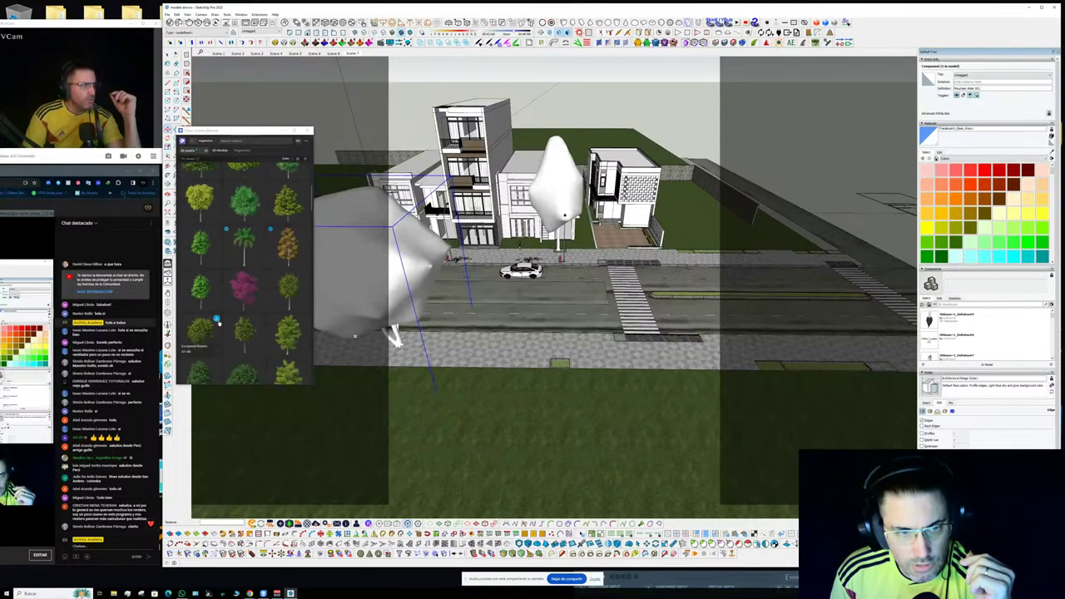
scroll(237, 281, "down", 3)
scroll(250, 275, "up", 3)
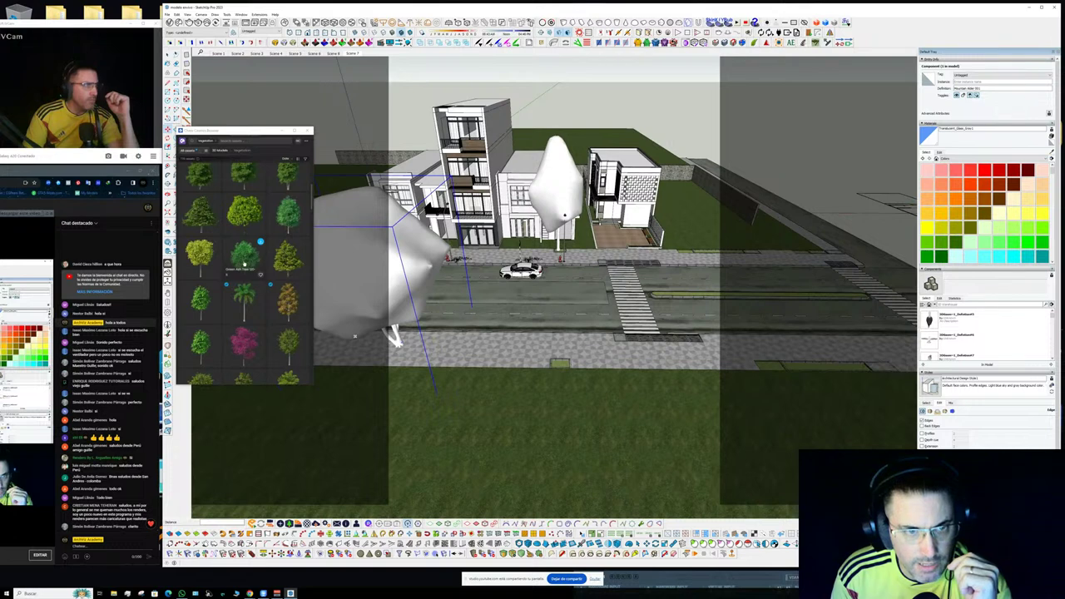
scroll(258, 273, "down", 5)
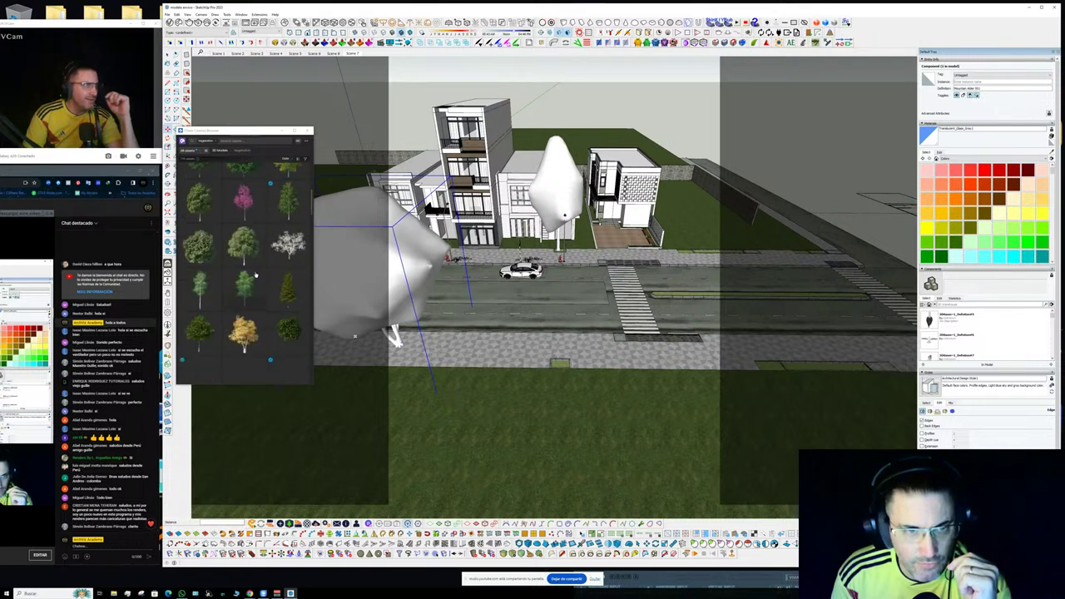
scroll(256, 275, "down", 5)
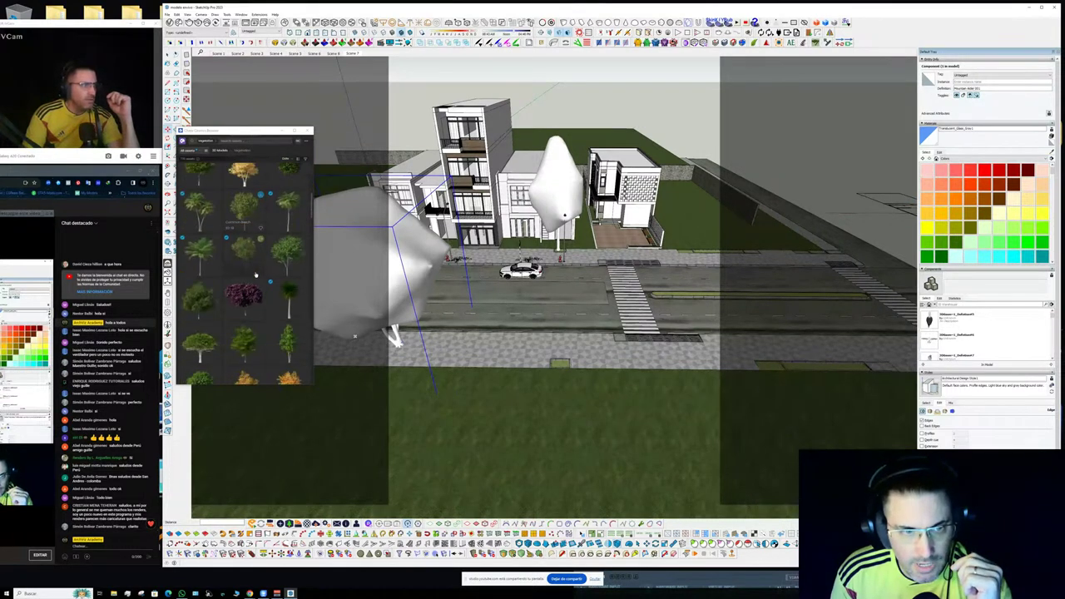
- Import a round-crowned oak from the Cosmos vegetation models and place it beside the Mountain Alders on the opposite sidewalk
scroll(257, 275, "down", 5)
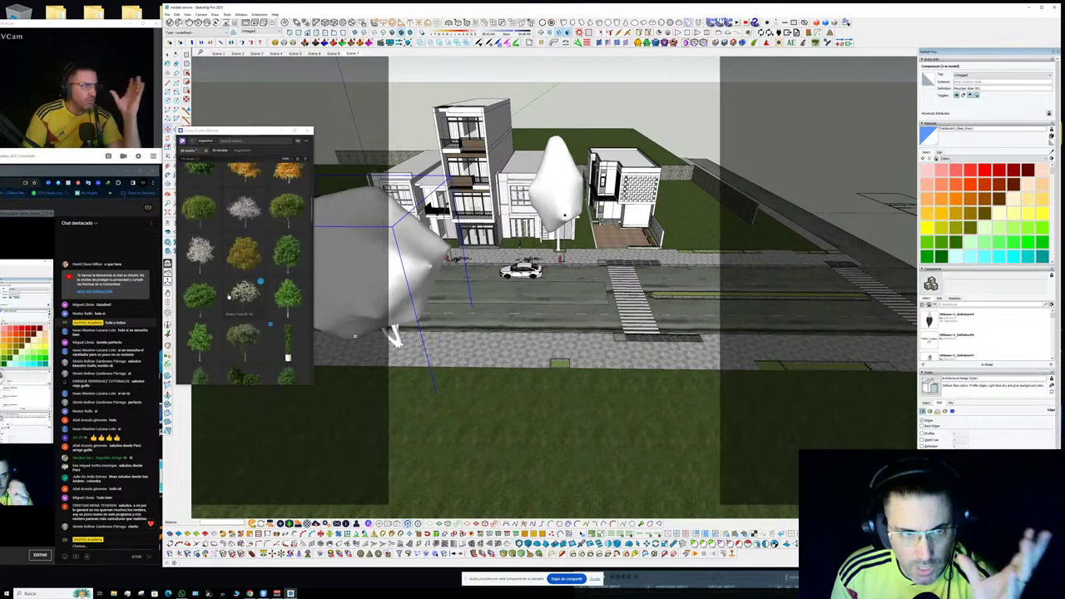
scroll(229, 295, "down", 10)
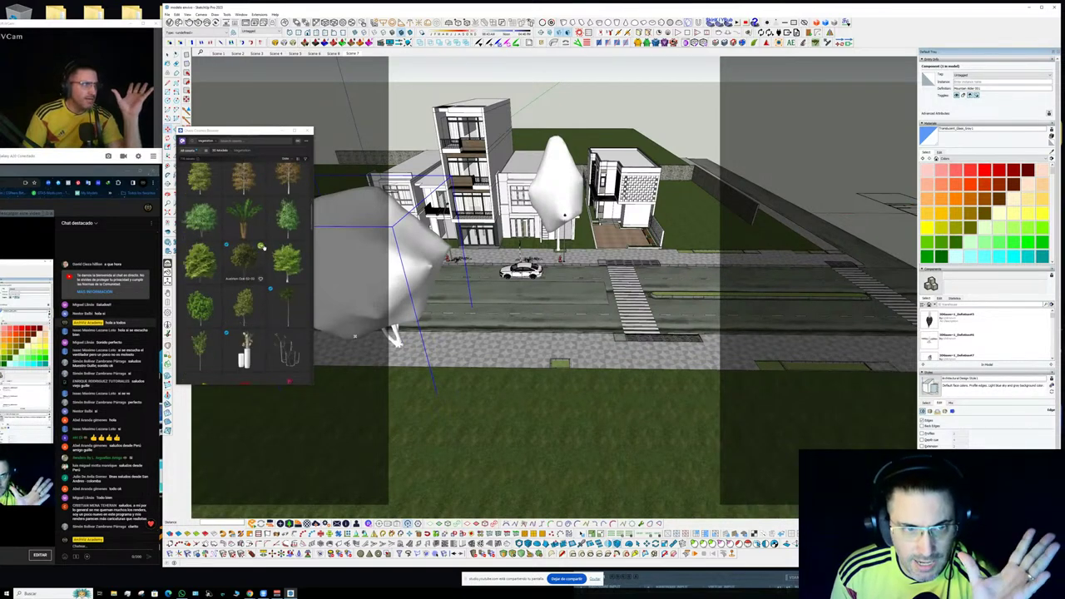
left_click(260, 246)
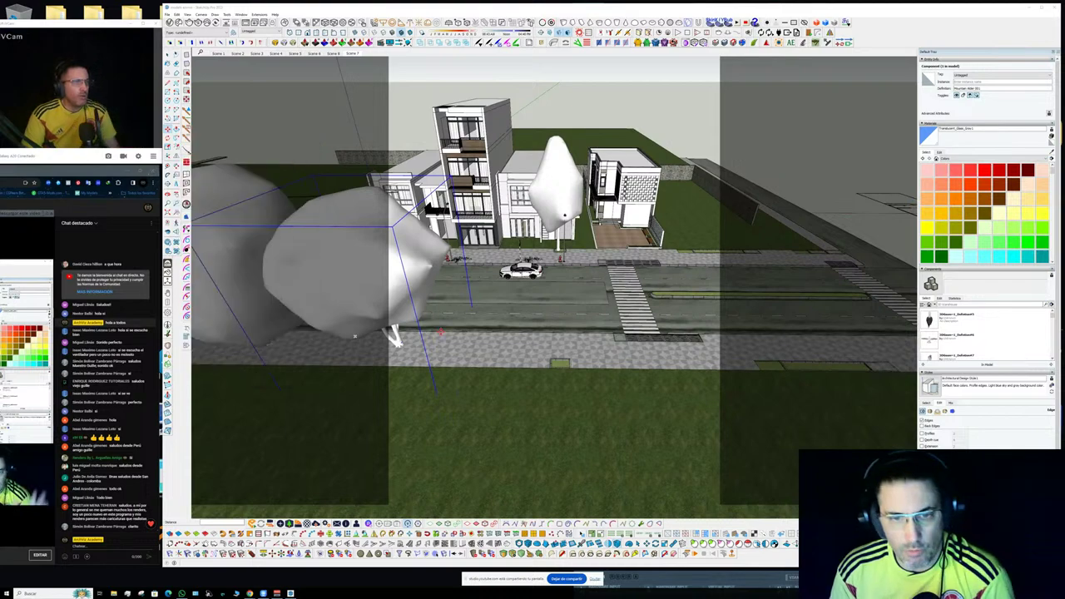
left_click(483, 341)
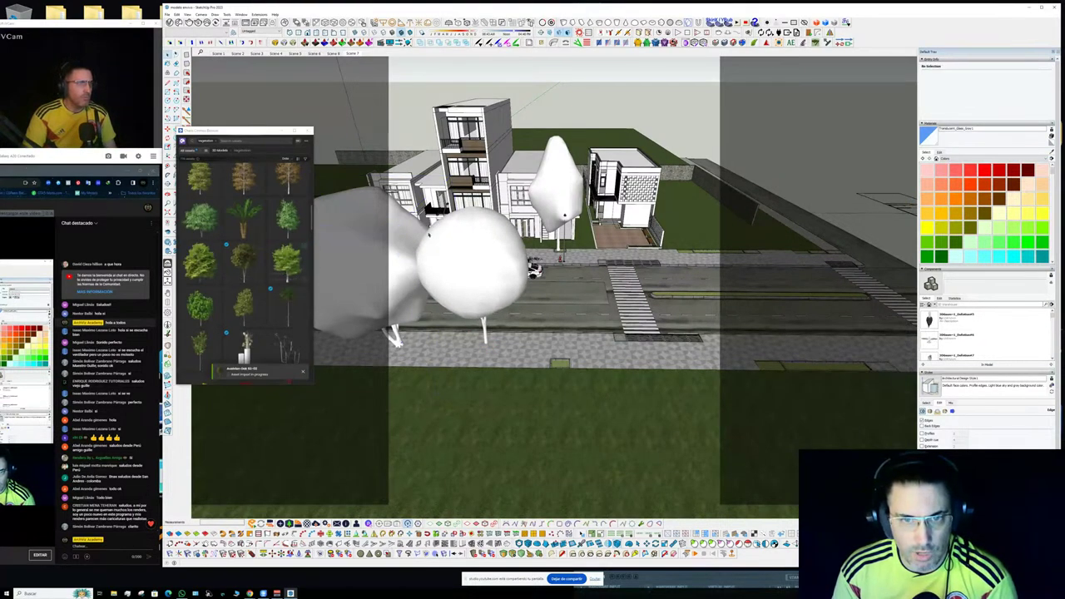
left_click(463, 255)
middle_click_drag(536, 270, 559, 222)
key("s")
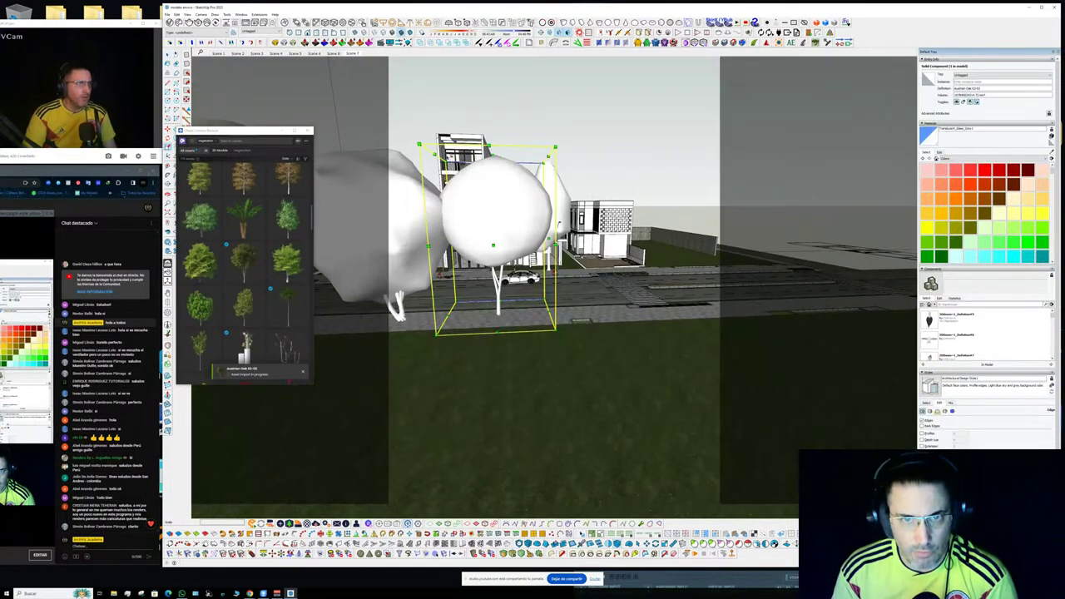
middle_click_drag(532, 263, 511, 281)
- Look through the Cosmos vegetation models for another tree species to add beside the oak
scroll(279, 274, "down", 3)
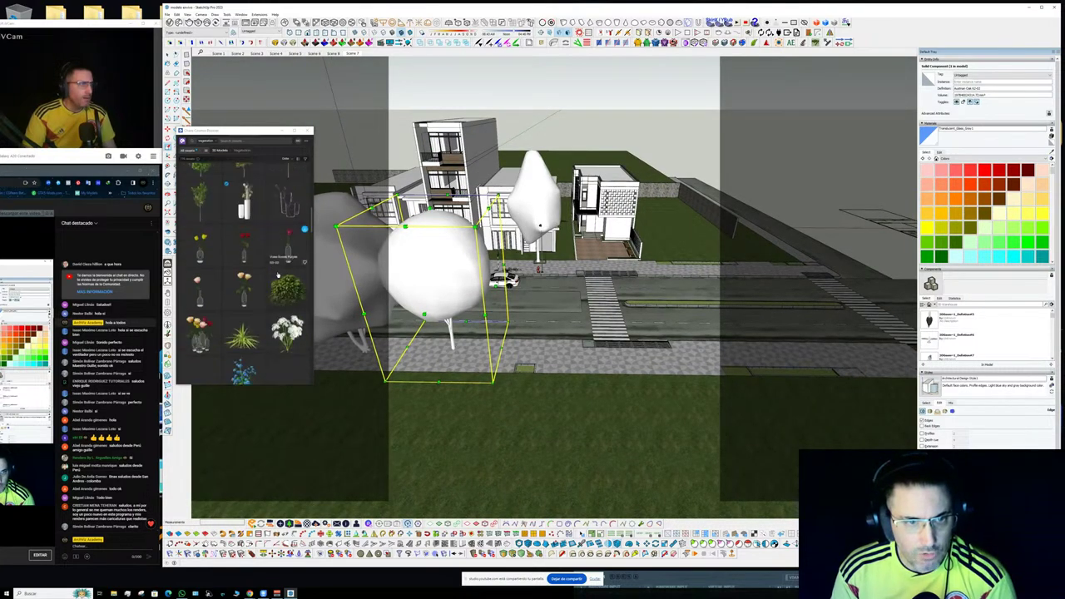
scroll(286, 274, "down", 5)
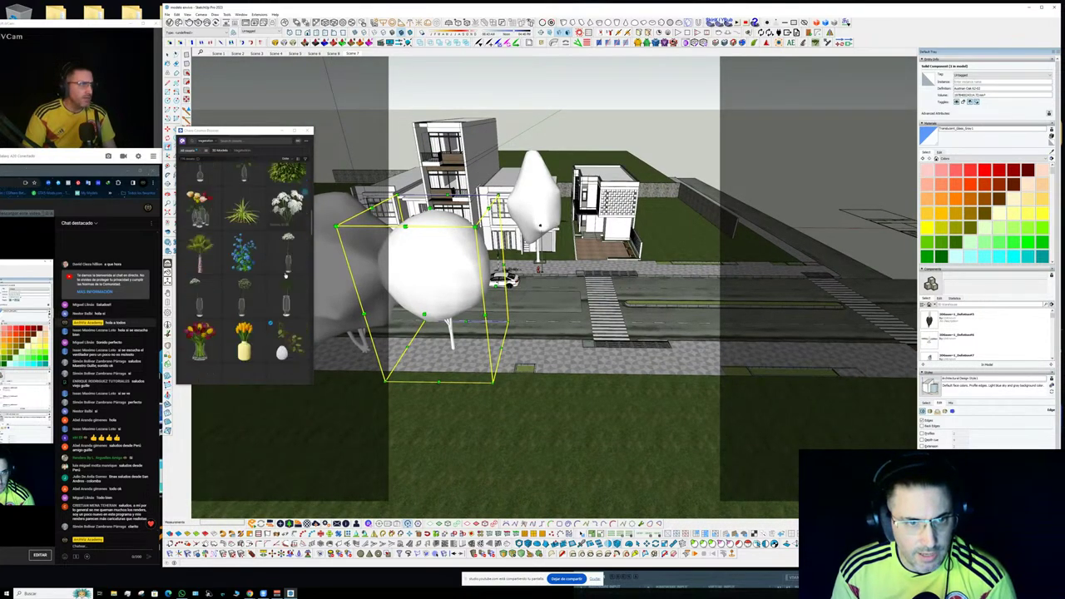
scroll(287, 275, "down", 5)
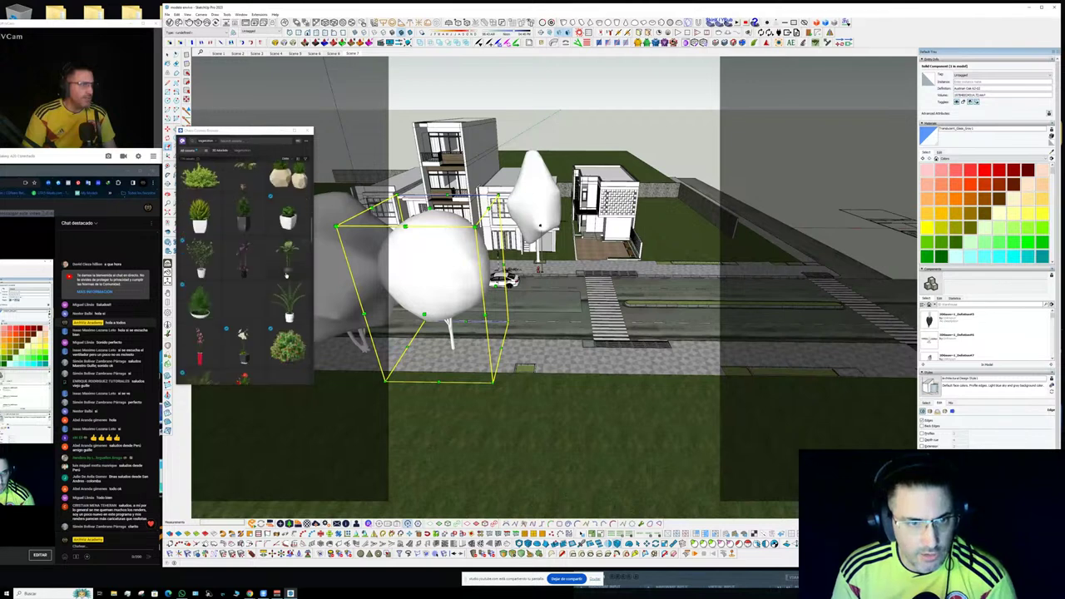
scroll(286, 275, "down", 3)
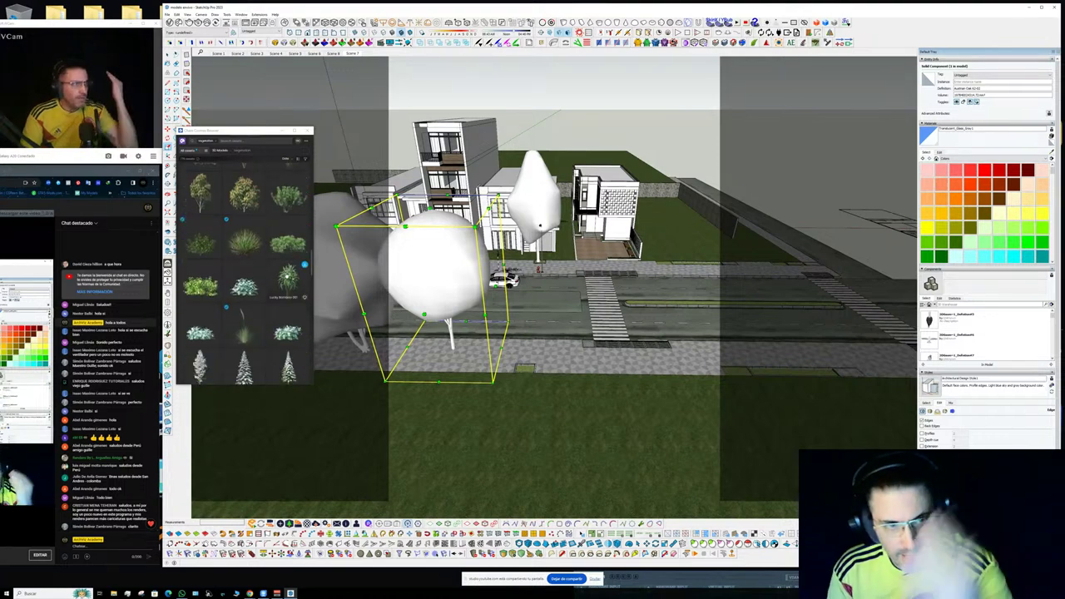
scroll(286, 274, "down", 3)
scroll(325, 324, "down", 2)
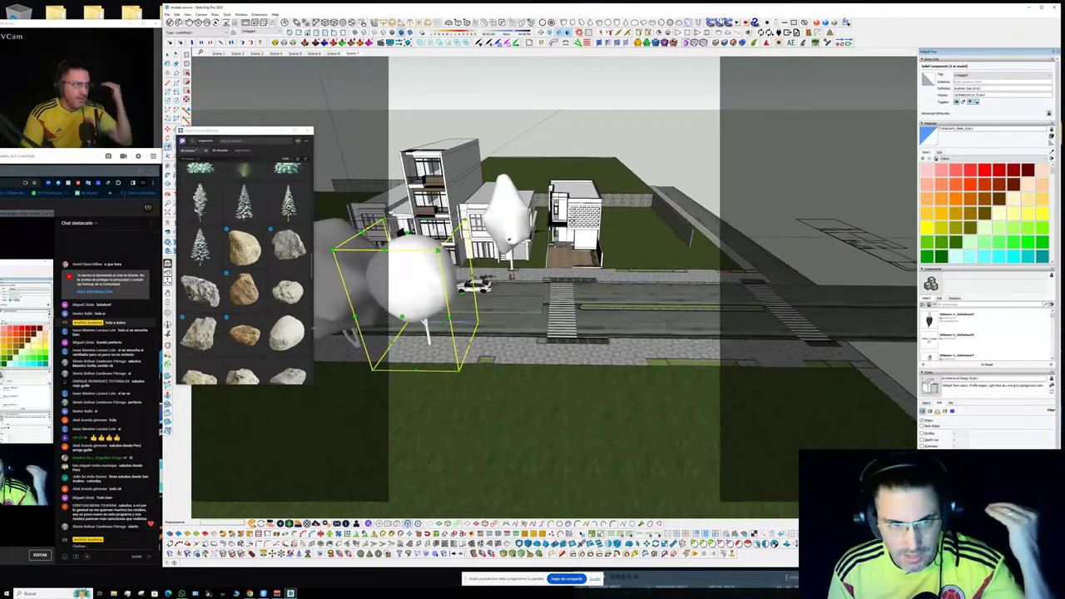
scroll(284, 326, "down", 2)
scroll(286, 327, "down", 6)
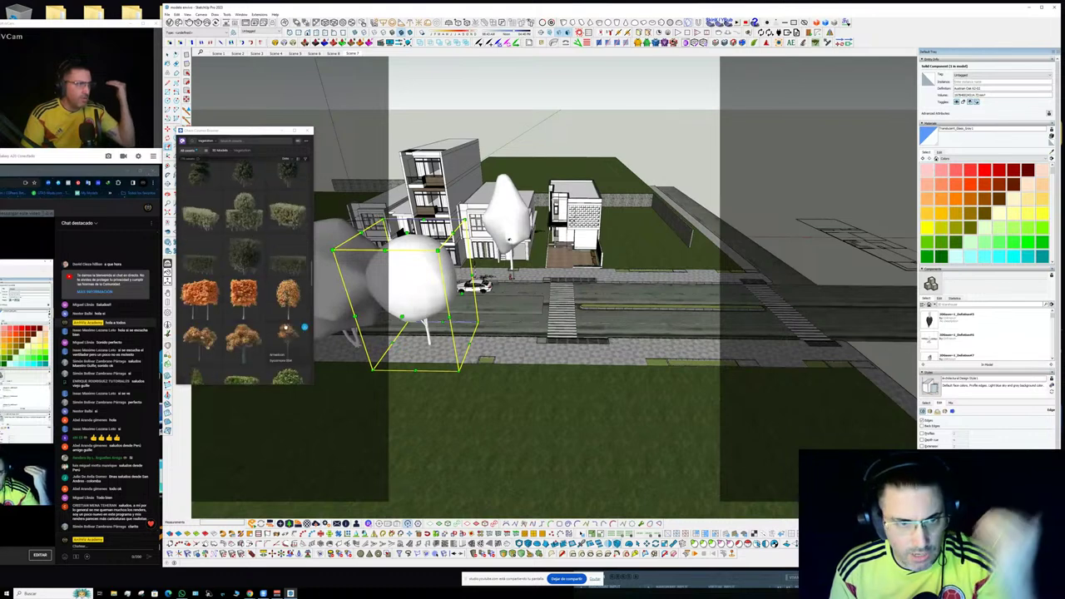
scroll(285, 327, "down", 5)
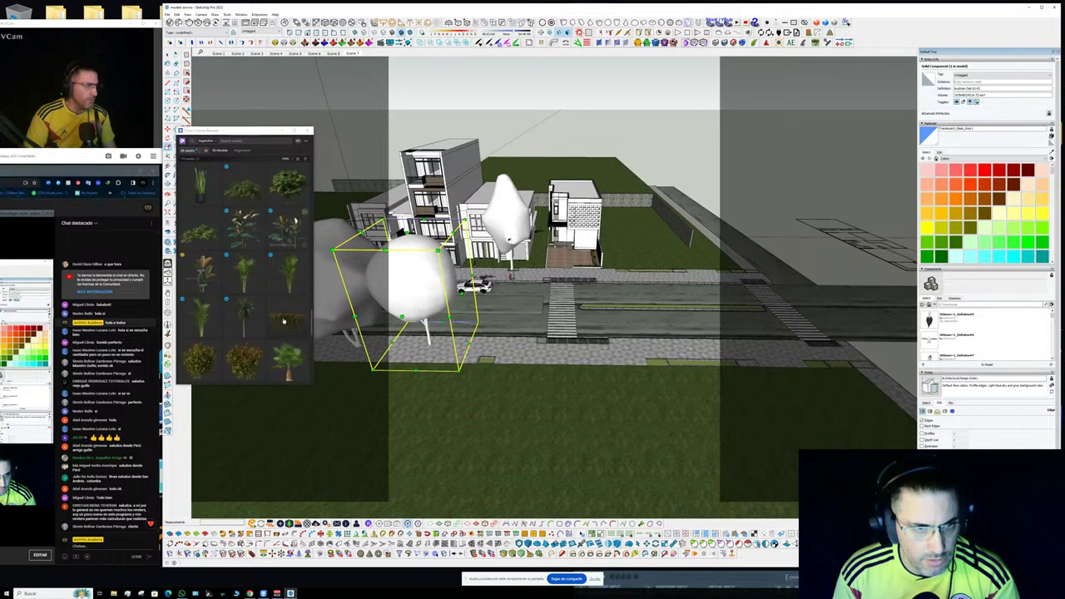
scroll(283, 321, "down", 10)
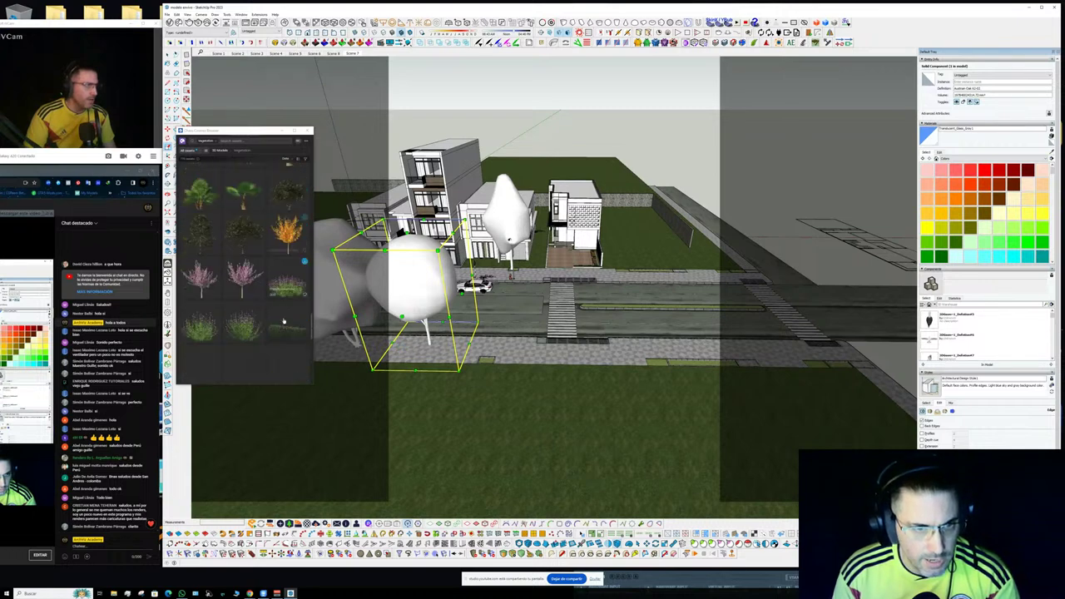
scroll(284, 321, "down", 10)
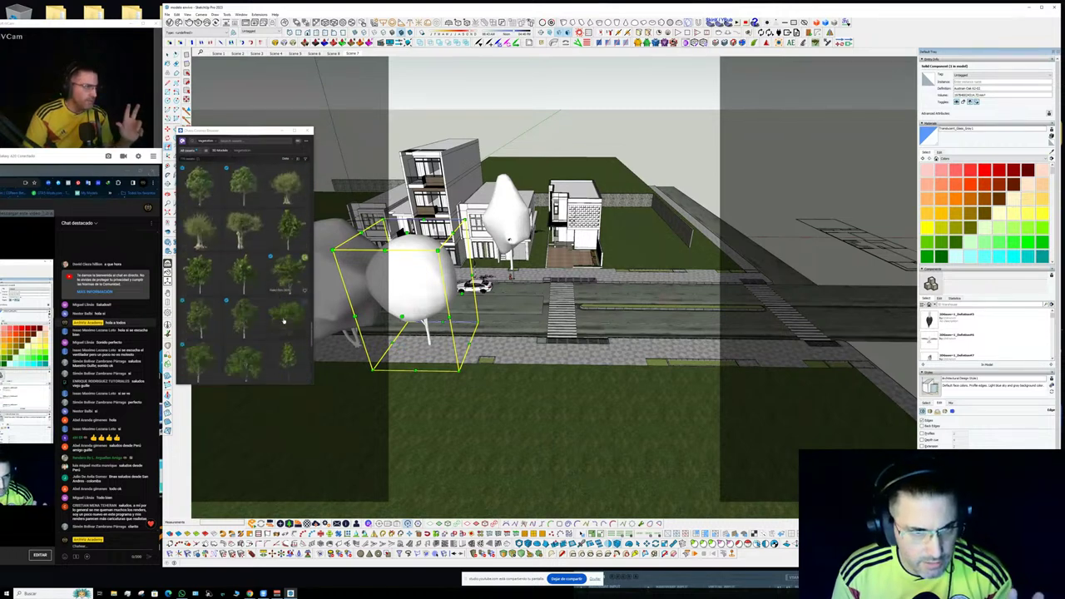
scroll(284, 321, "down", 5)
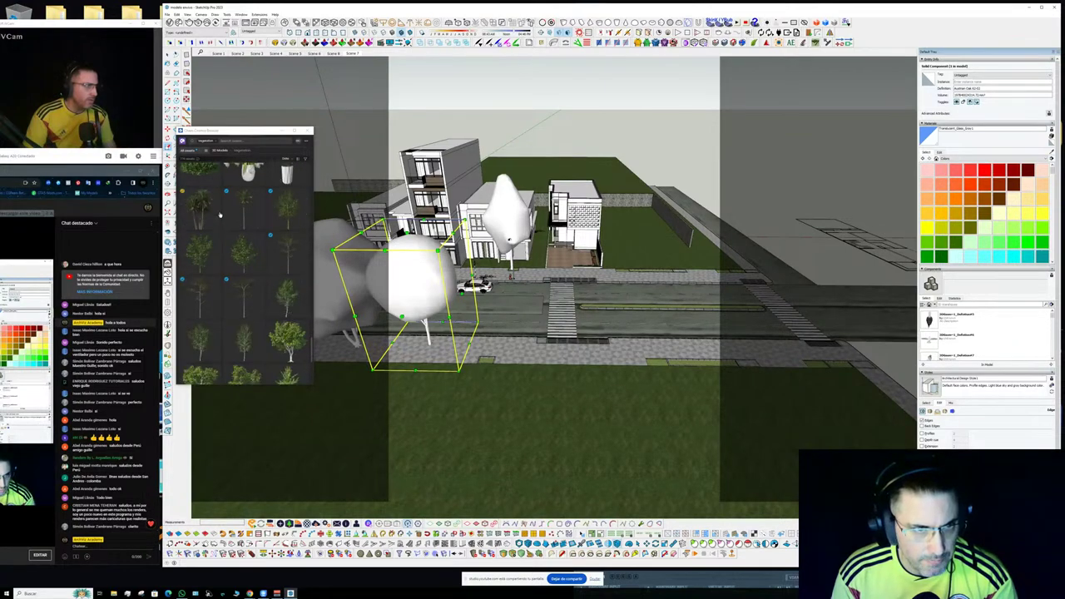
- Import a multi-trunk tree from the Cosmos vegetation models and place it among the trees on the opposite sidewalk
left_click(217, 193)
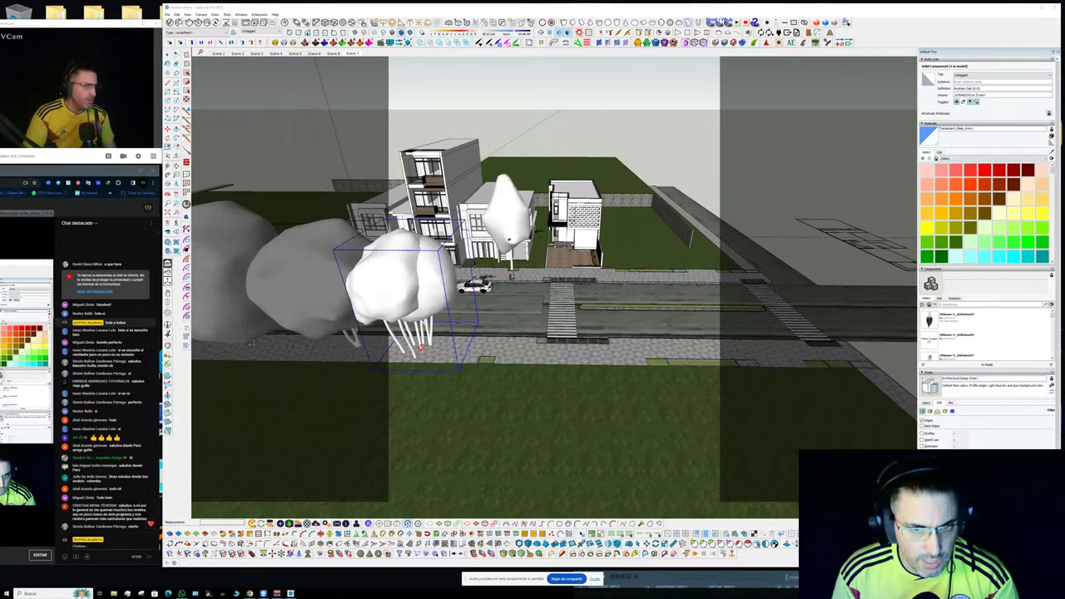
middle_click_drag(435, 348, 557, 356)
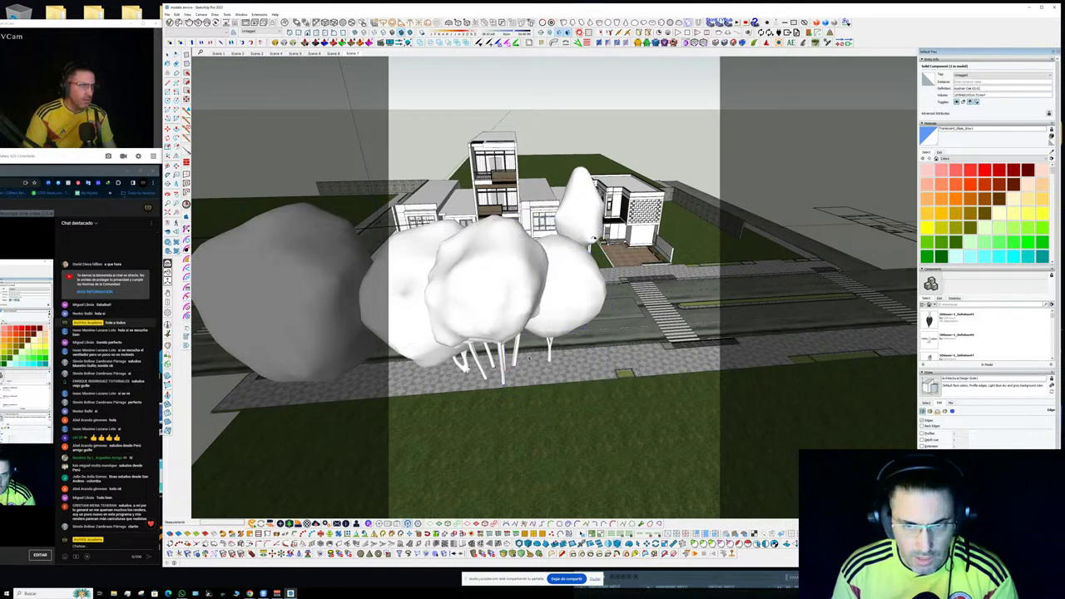
left_click(493, 363)
- Move the oak and the neighbouring Mountain Alder along the opposite sidewalk toward the crosswalk to spread the trees out
key("m")
left_click(546, 390)
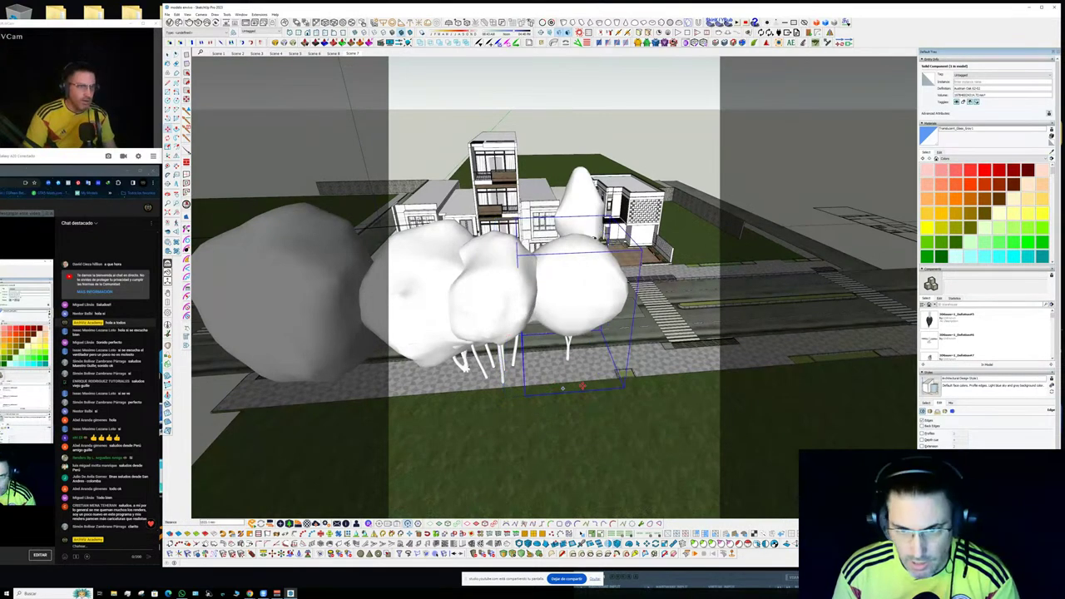
left_click(597, 386)
left_click(456, 396)
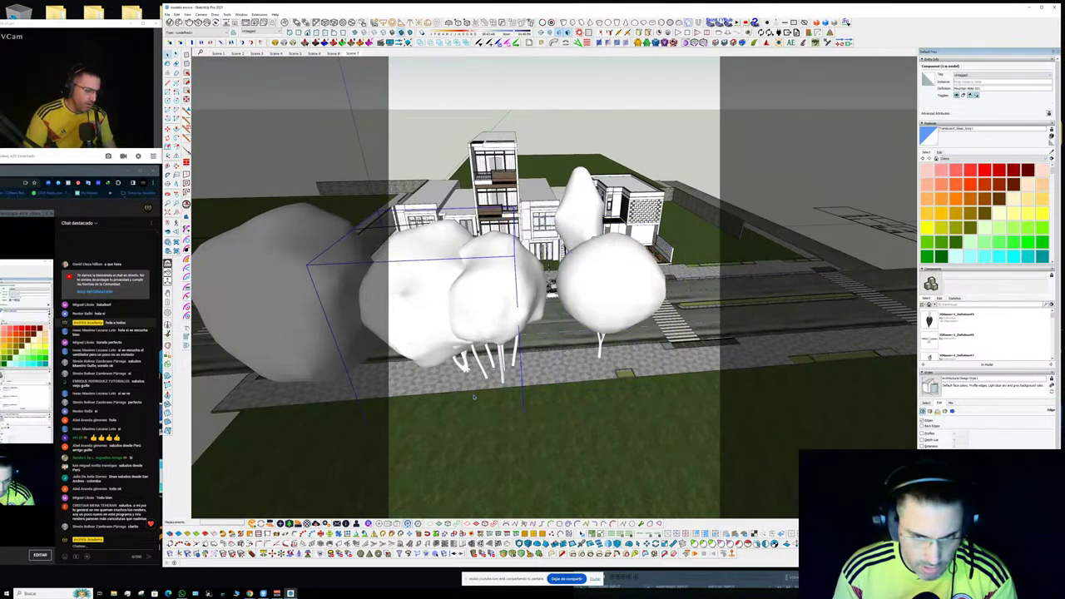
left_click(537, 397)
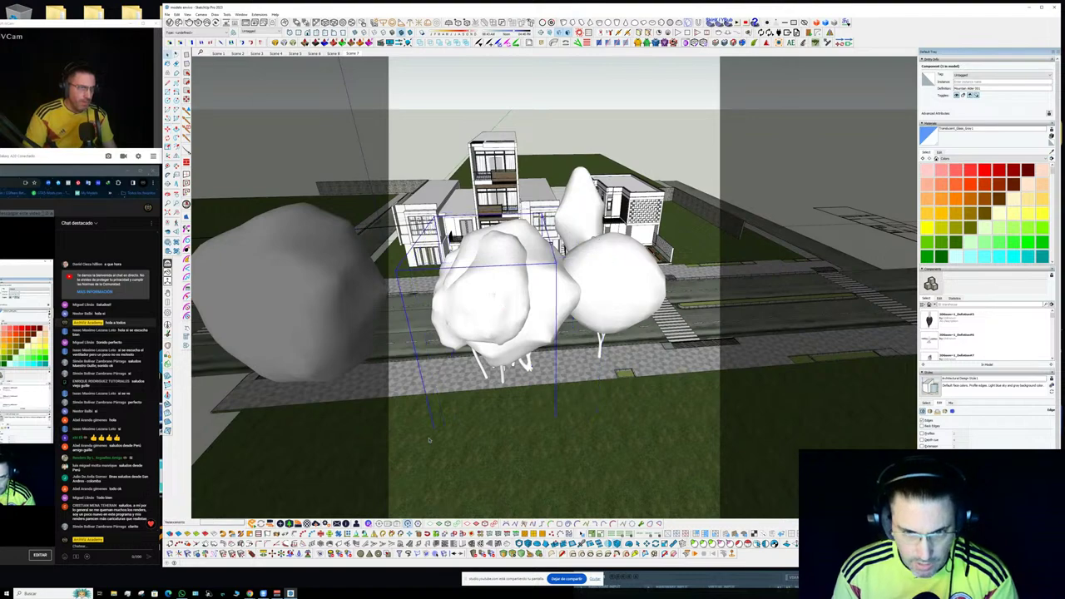
- Rotate the multi-trunk tree on the opposite sidewalk about its vertical axis and scale it up uniformly
middle_click_drag(462, 415, 432, 439)
scroll(432, 438, "up", 3)
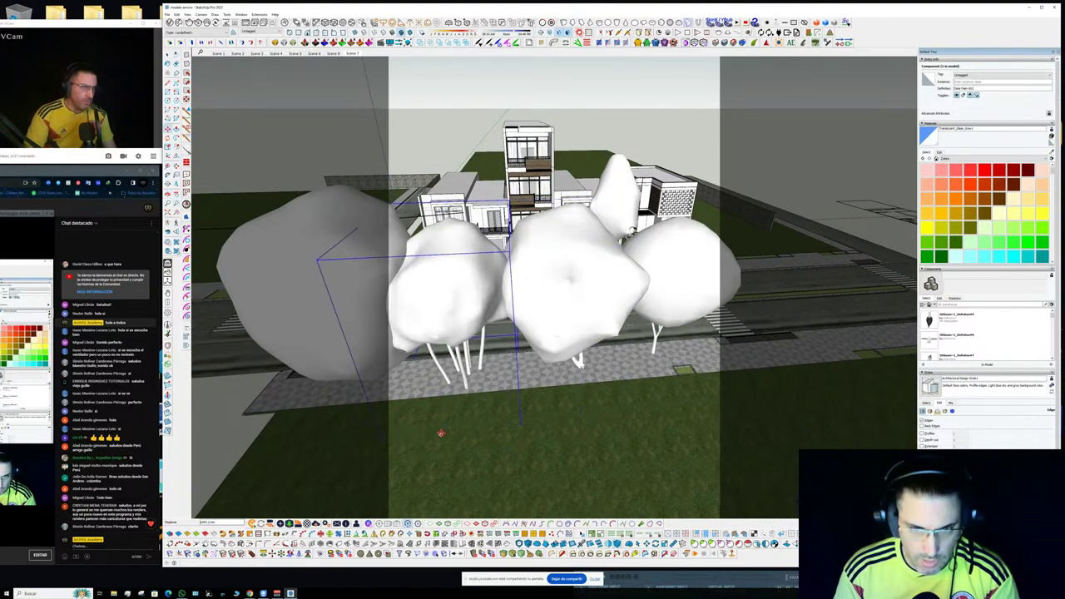
scroll(432, 438, "up", 3)
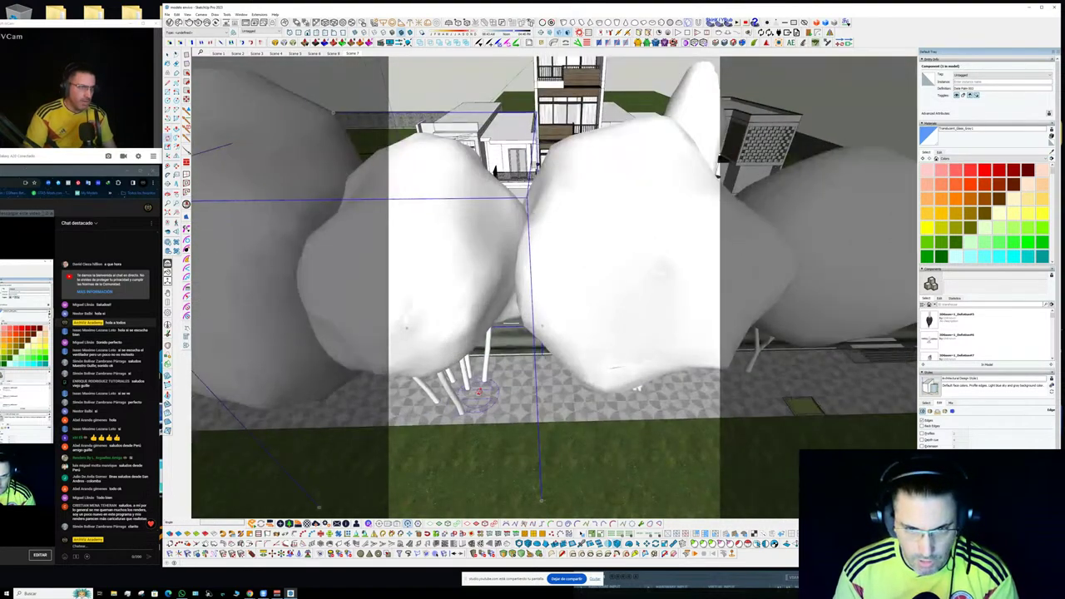
left_click(477, 408)
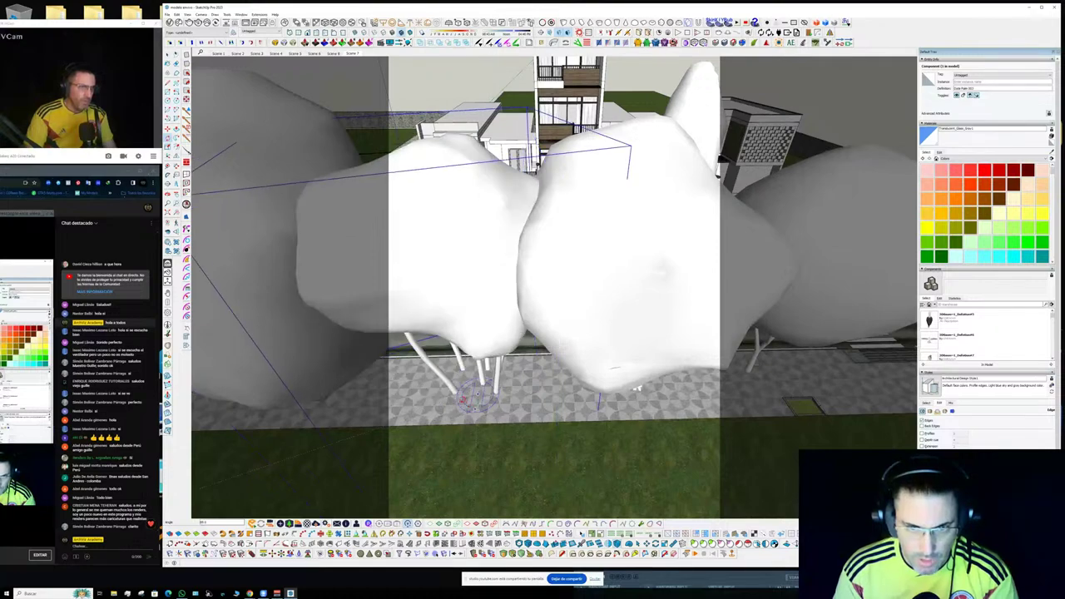
scroll(471, 397, "down", 5)
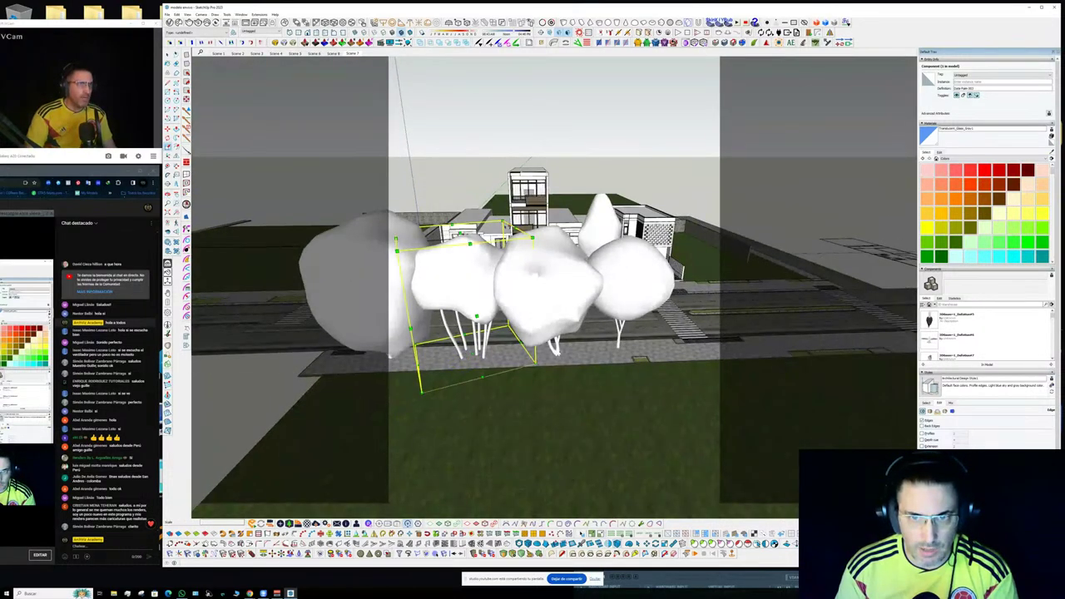
left_click_drag(502, 222, 519, 190)
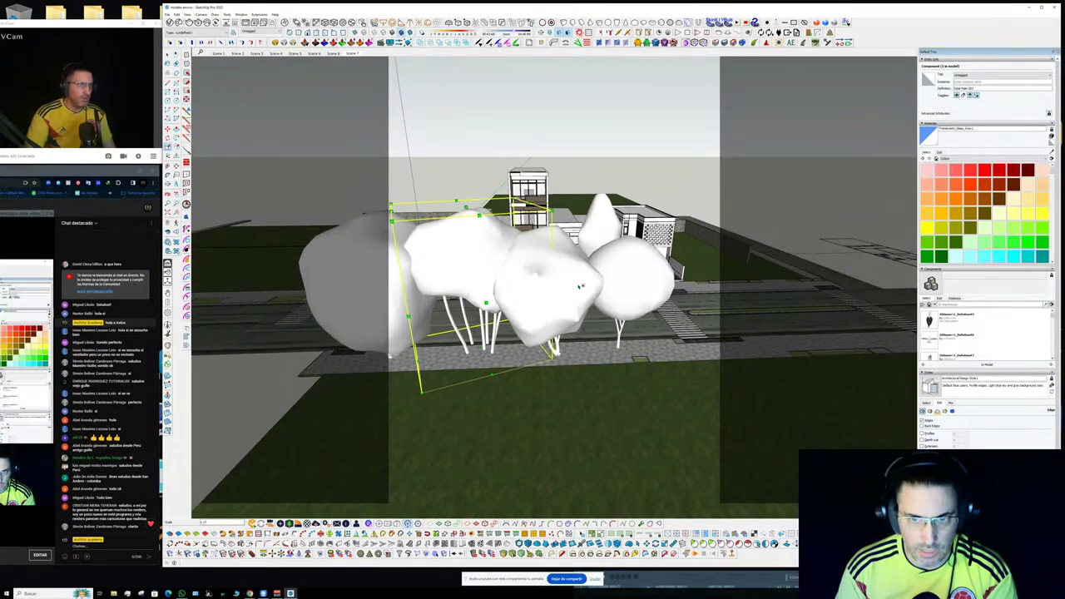
mouse_move(580, 285)
middle_mouse_down()
mouse_move(573, 356)
mouse_move(541, 350)
mouse_move(526, 319)
middle_mouse_up()
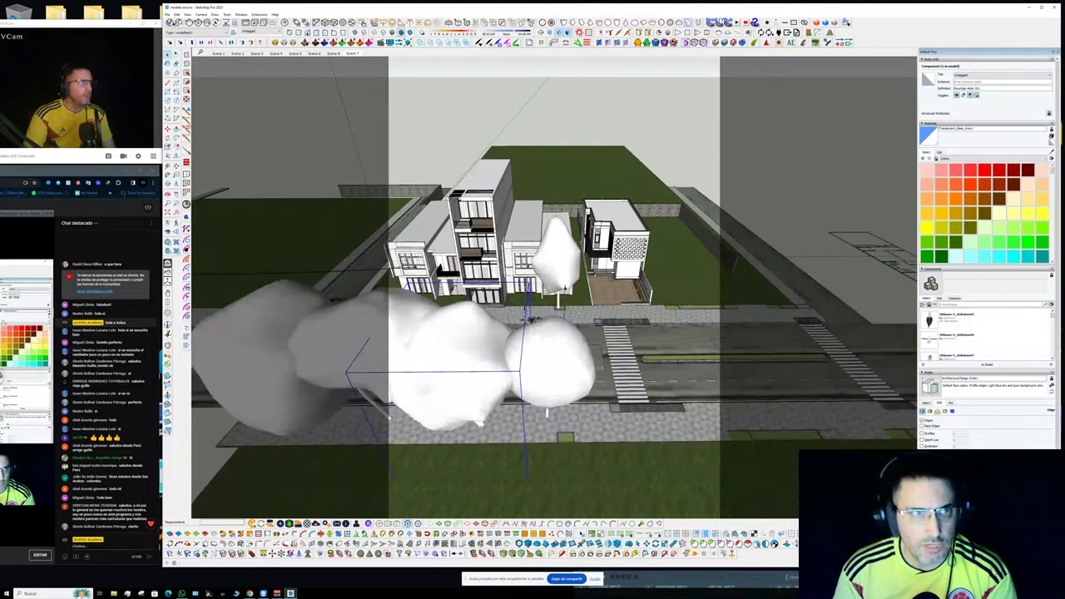
- Import Mountain Alder 004 from the Cosmos vegetation models and place it on the sidewalk beside the four-storey building
left_click(179, 23)
scroll(284, 270, "down", 5)
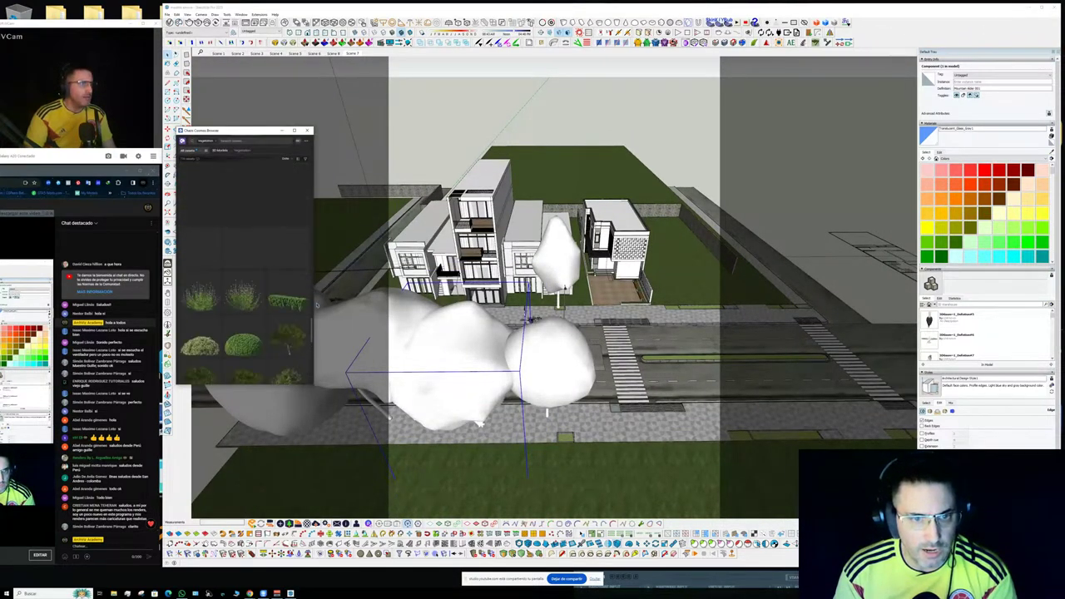
left_click_drag(313, 211, 312, 171)
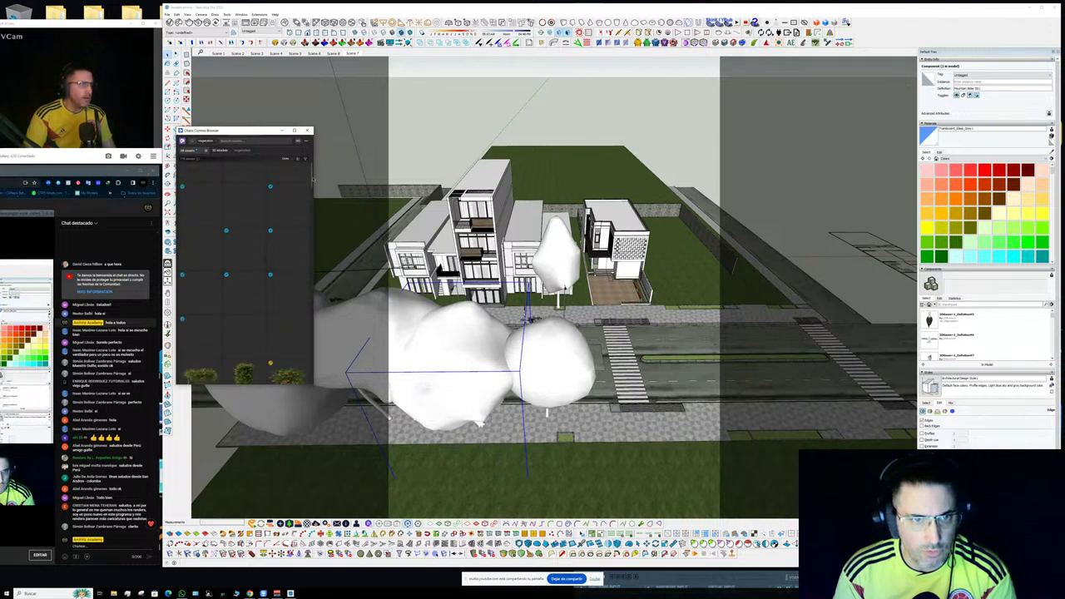
scroll(278, 242, "down", 3)
scroll(261, 260, "up", 2)
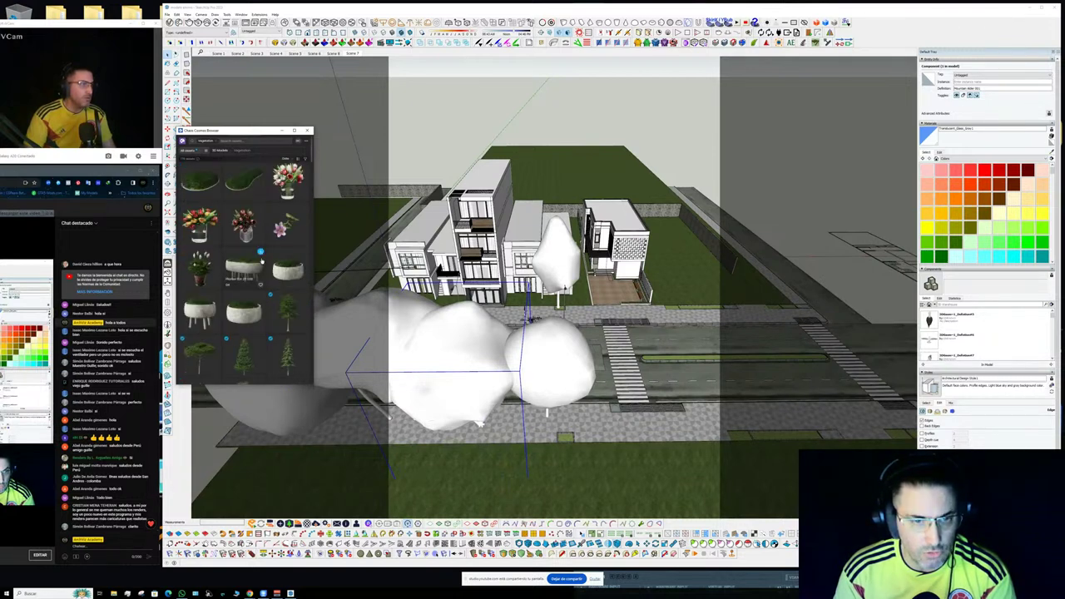
scroll(262, 283, "down", 5)
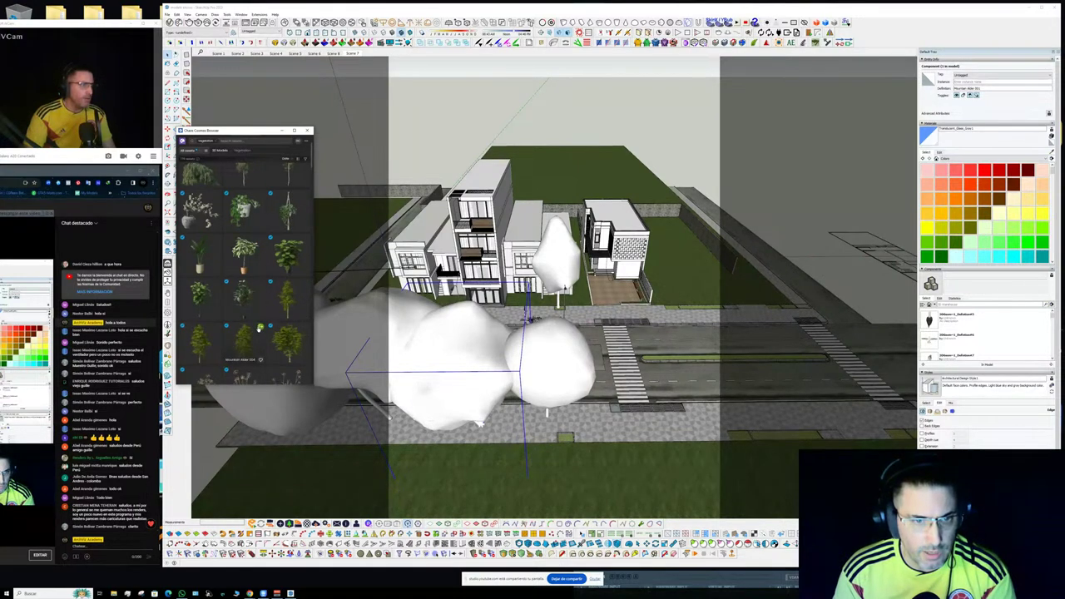
left_click(260, 329)
middle_click_drag(450, 218, 423, 346)
scroll(419, 324, "up", 3)
left_click(417, 325)
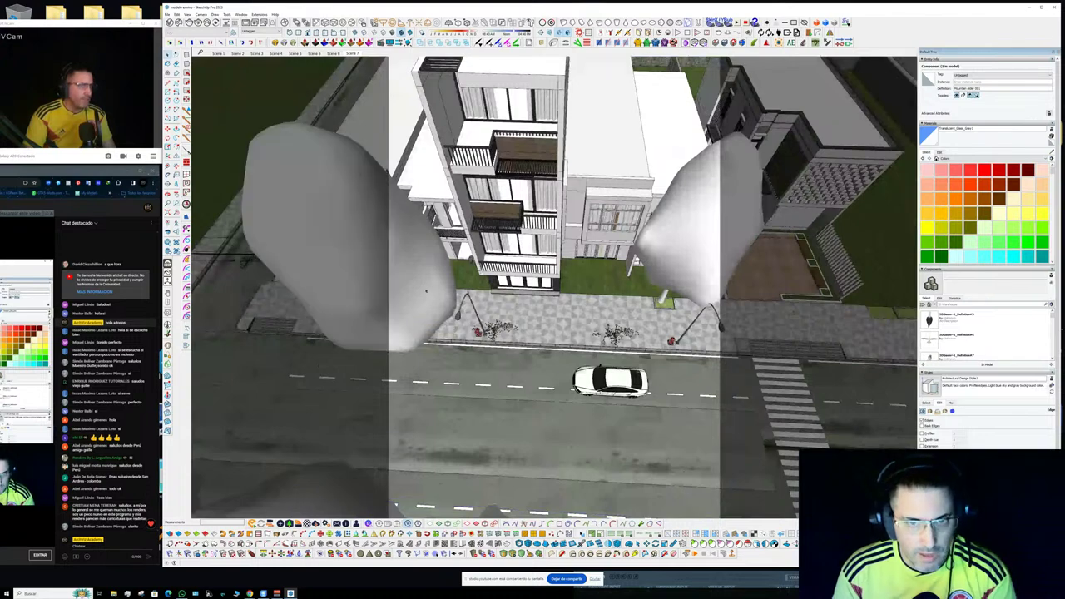
- Return to the saved street-level scene and move the new Mountain Alder along the sidewalk toward the four-storey building
left_click(350, 53)
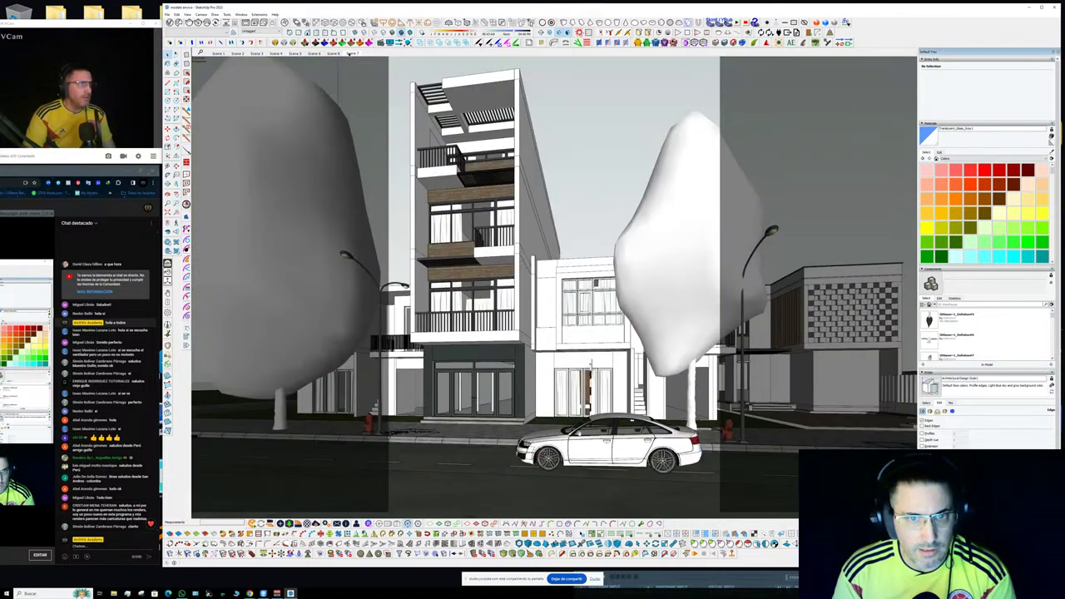
left_click(346, 320)
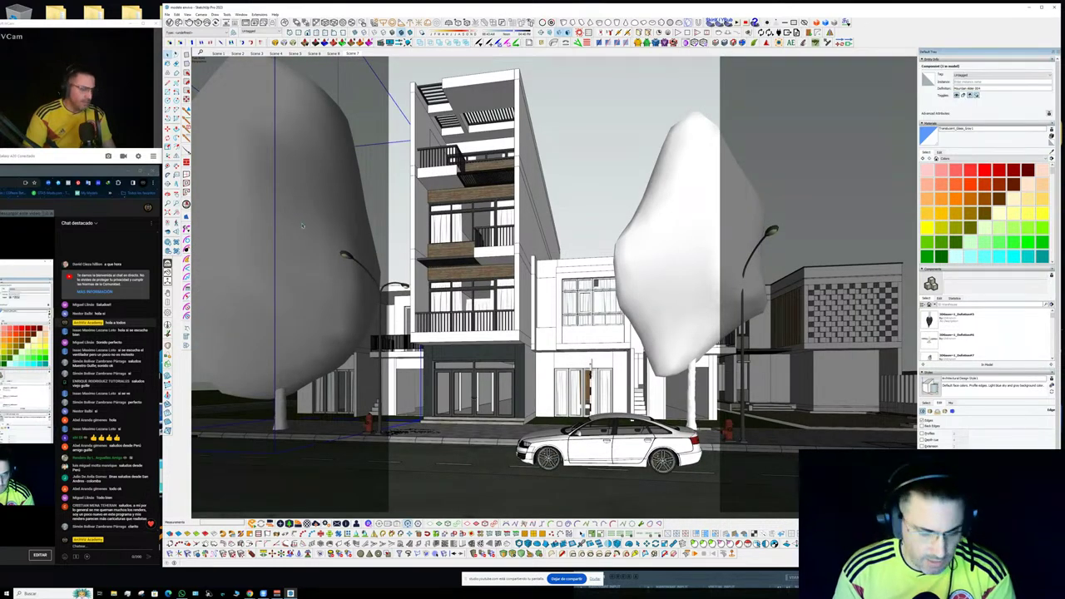
key("m")
left_click(347, 461)
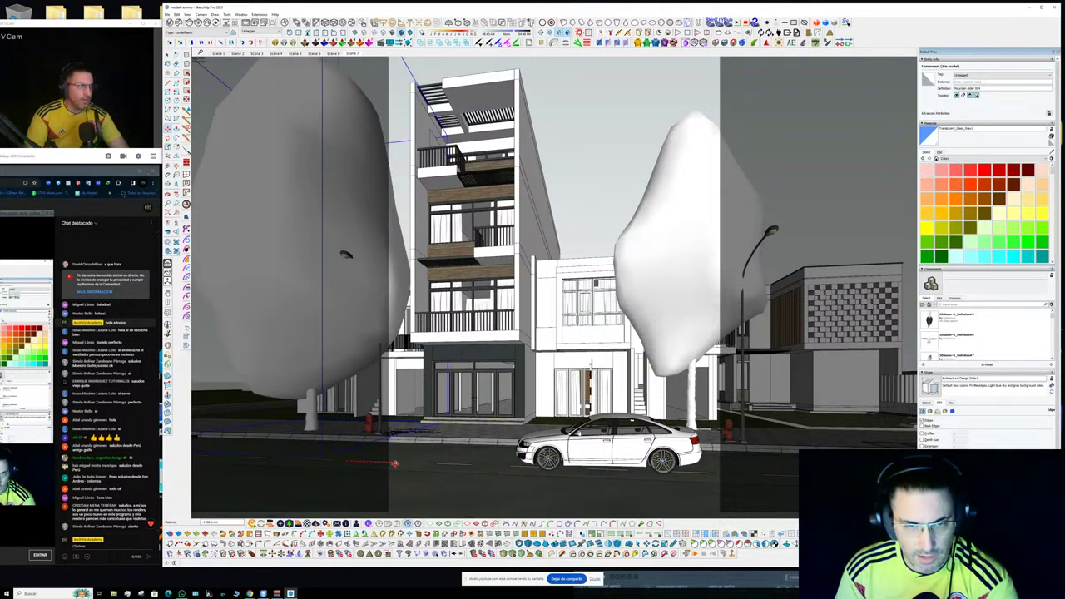
left_click(396, 463)
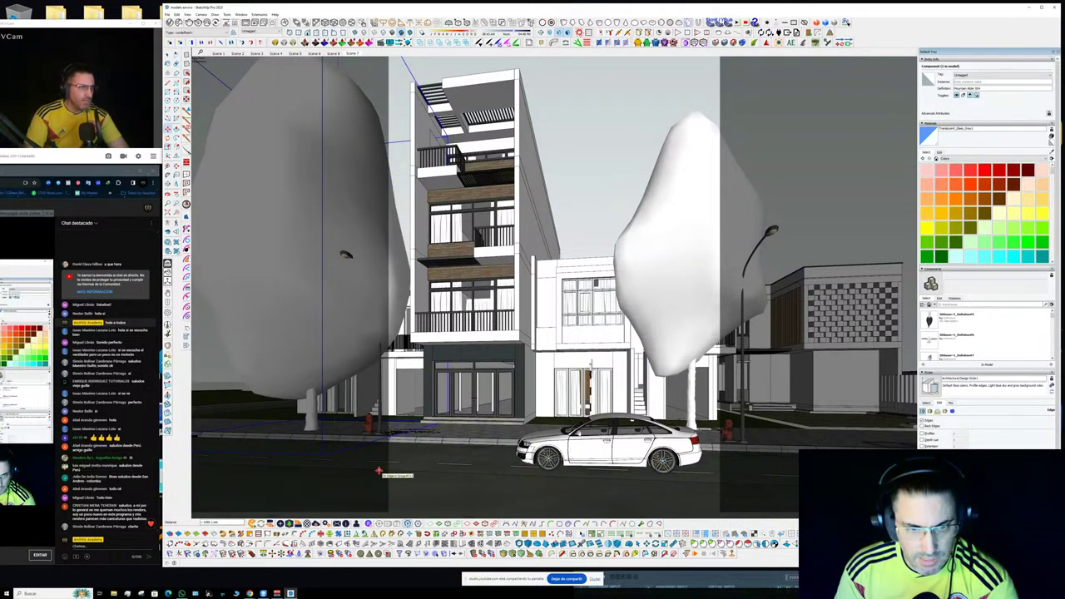
- Shift the Mountain Alder a little further along the sidewalk toward the four-storey building
left_click(380, 470)
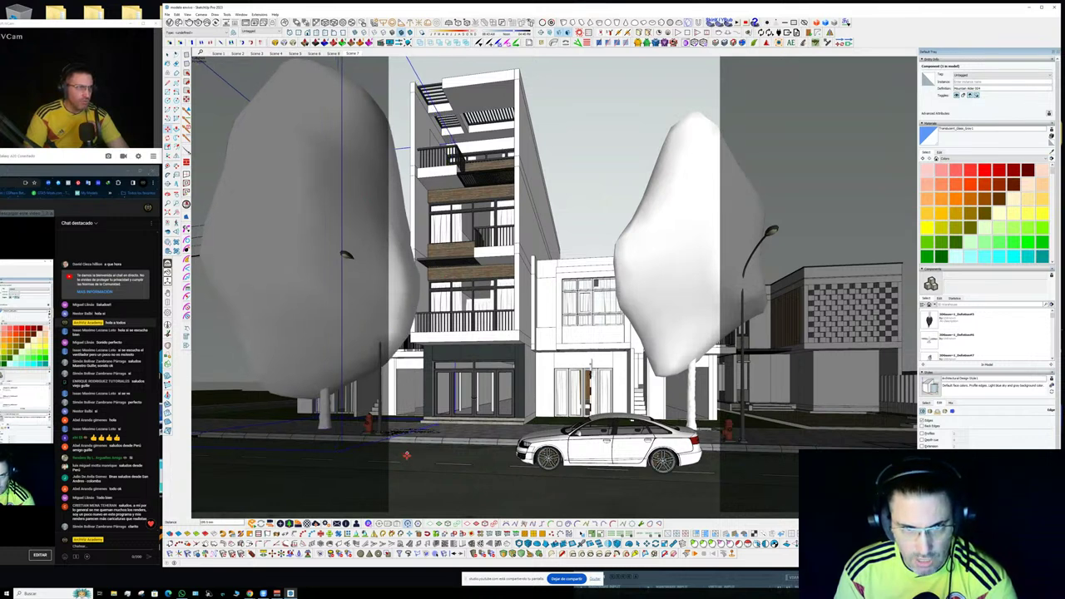
left_click(402, 445)
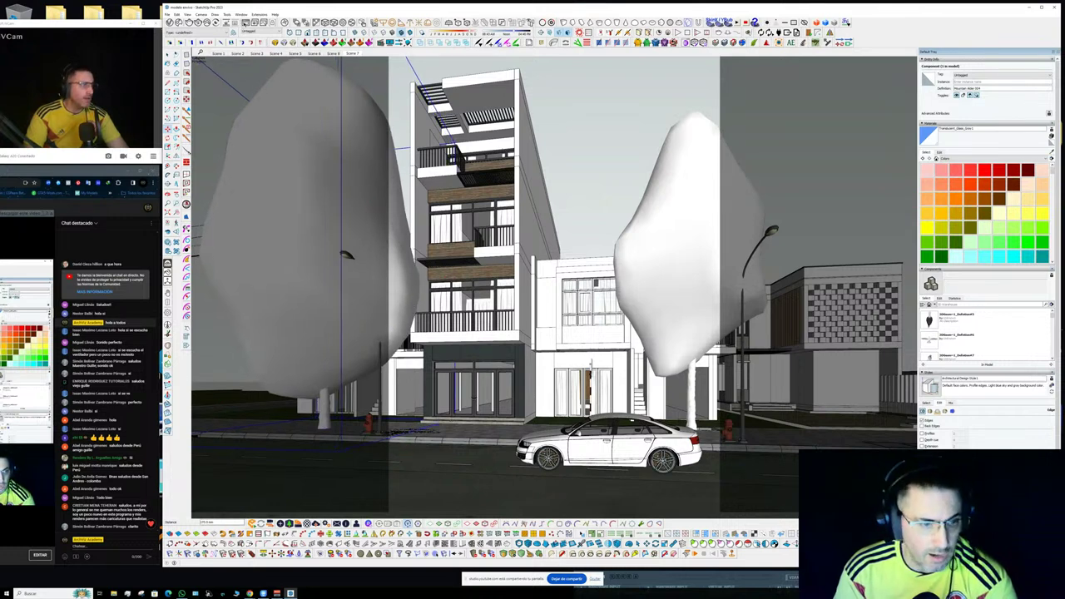
- Render the street-level view in the V-Ray Frame Buffer with the newly placed sidewalk trees
left_click(243, 20)
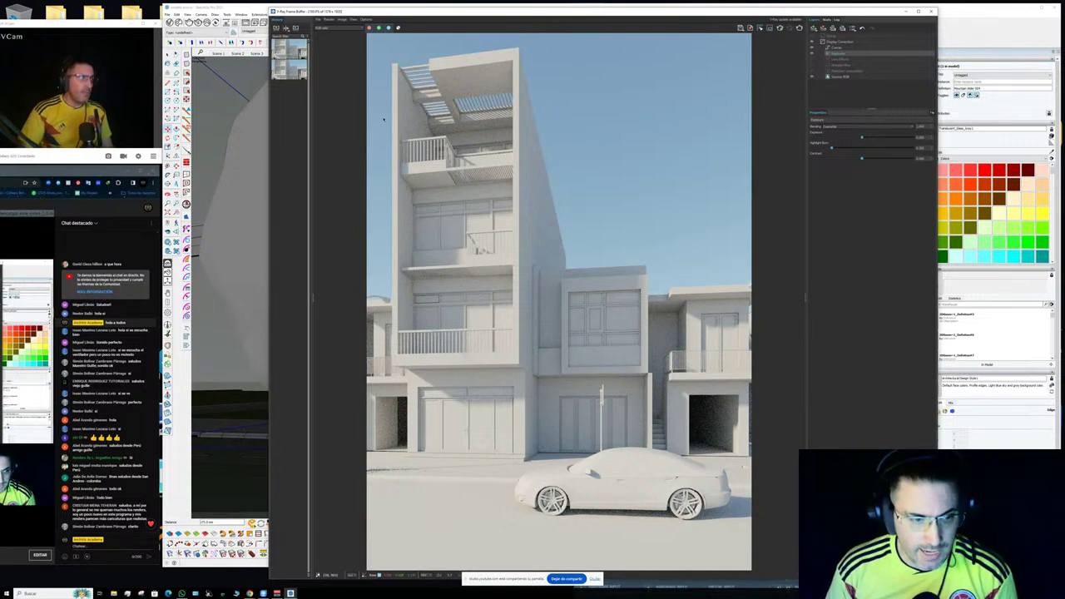
mouse_move(42, 175)
left_mouse_down()
mouse_move(40, 201)
mouse_move(525, 153)
mouse_move(26, 167)
mouse_move(24, 182)
left_mouse_up()
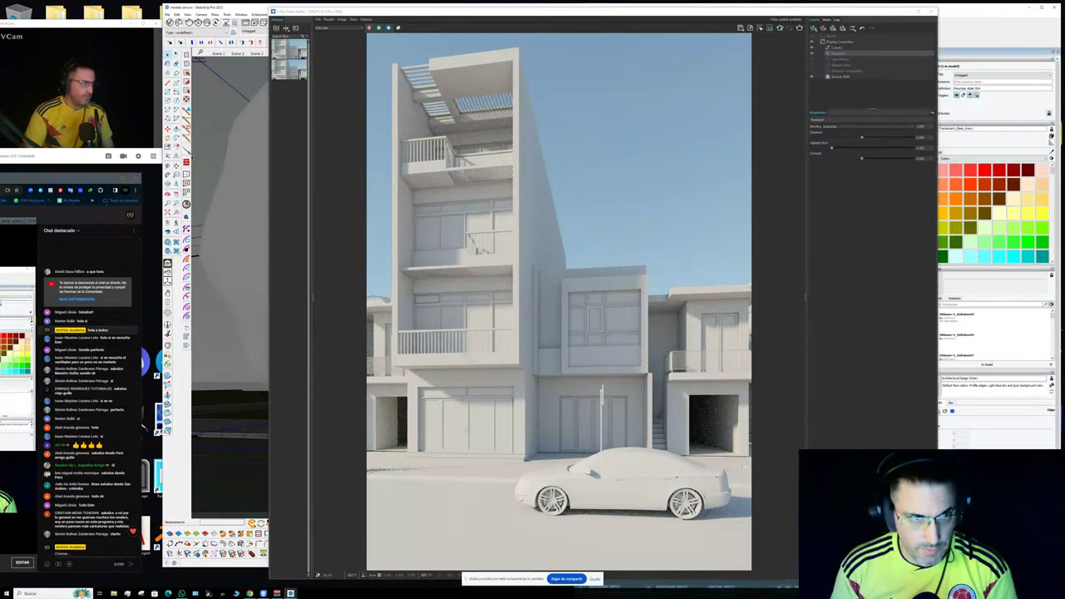
left_click(212, 157)
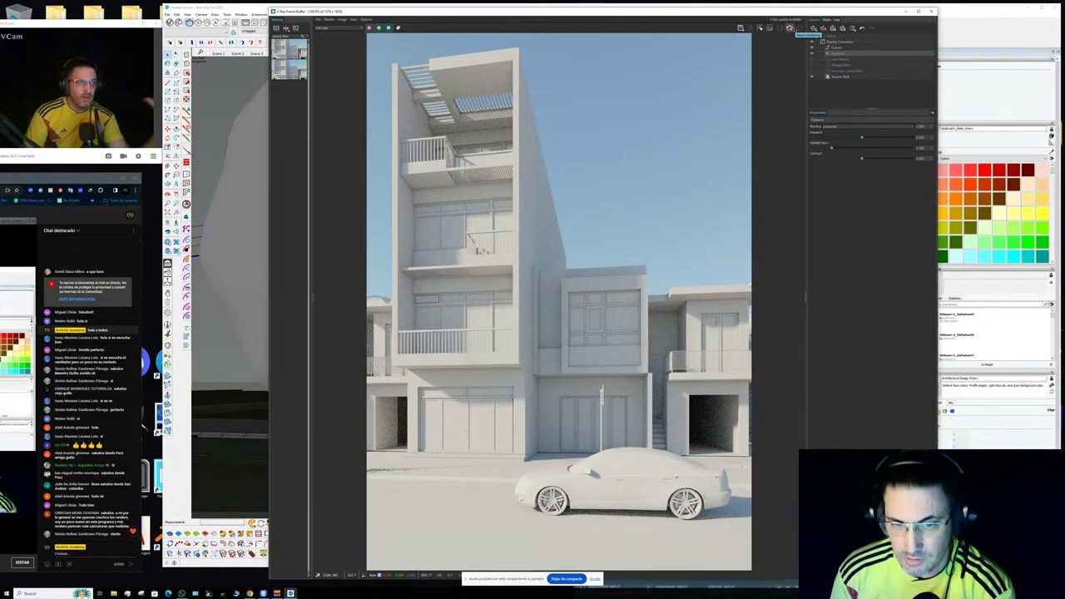
left_click(790, 29)
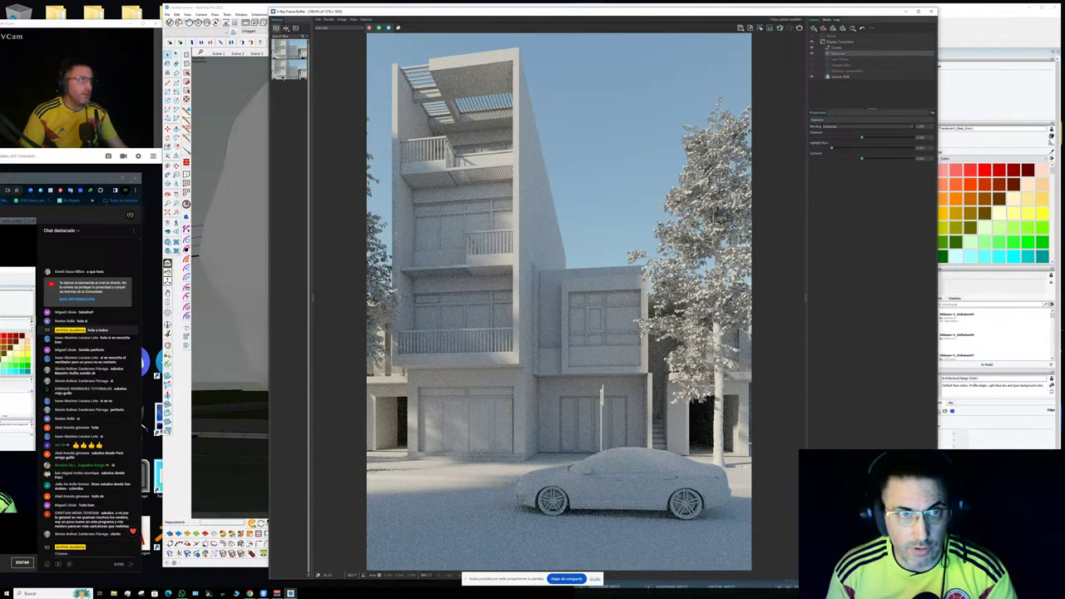
- Save the new render to the frame buffer history and set up an A/B comparison with the earlier treeless render
left_click(276, 27)
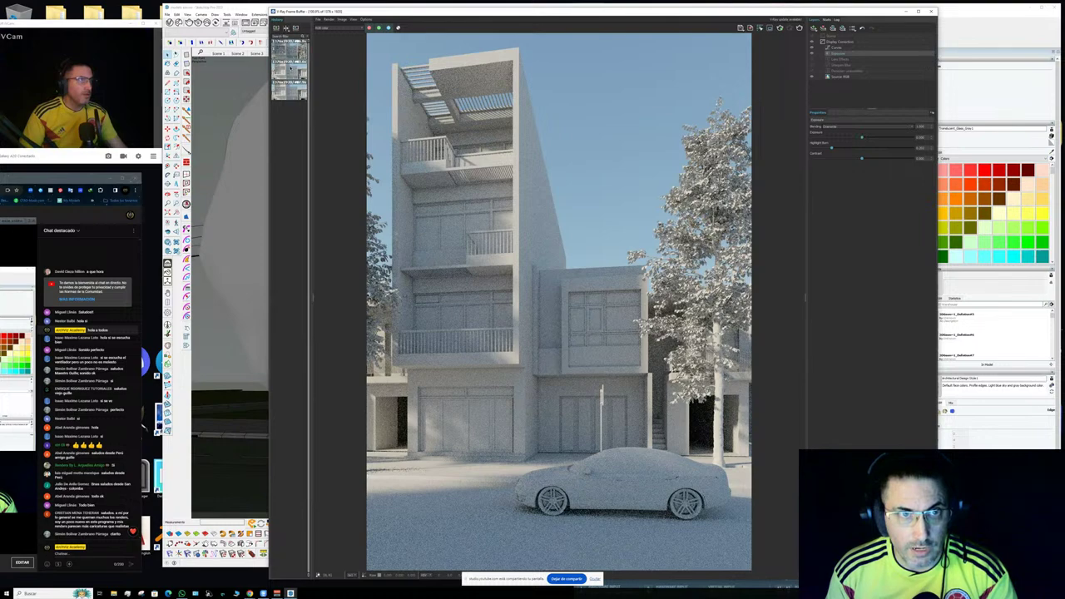
left_click(286, 28)
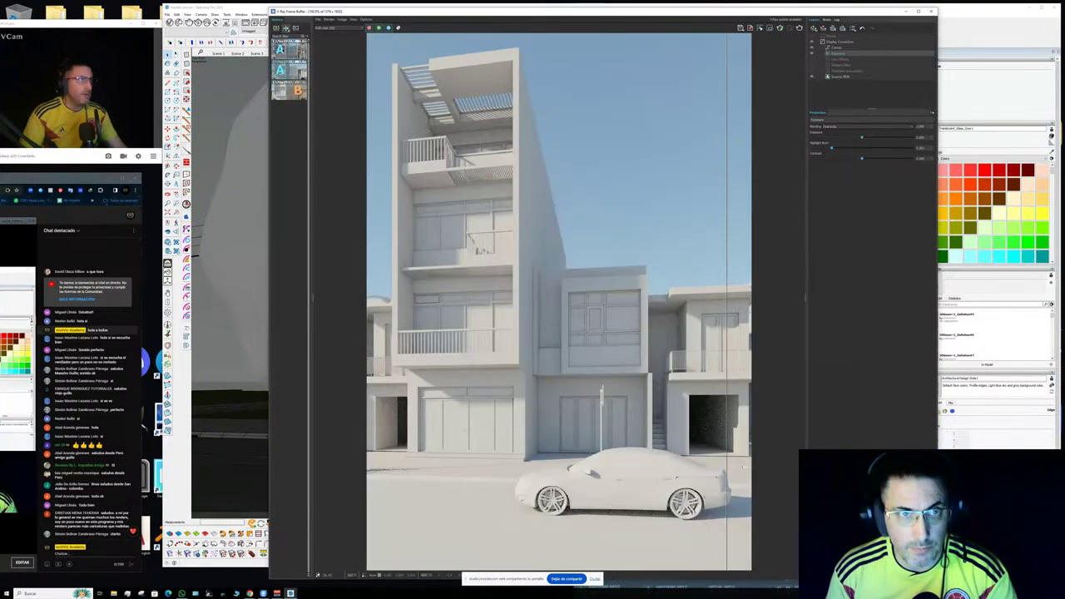
left_click(298, 70)
left_click(279, 70)
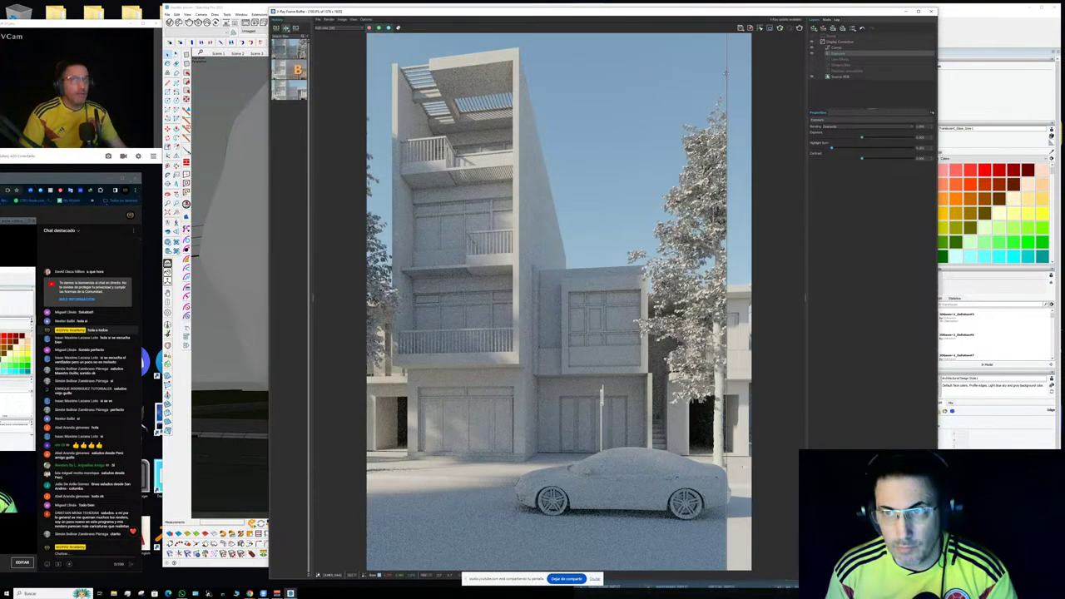
- Sweep the comparison divider across both renders to examine how the trees affect the scene, and close the frame buffer
left_click_drag(727, 125, 292, 101)
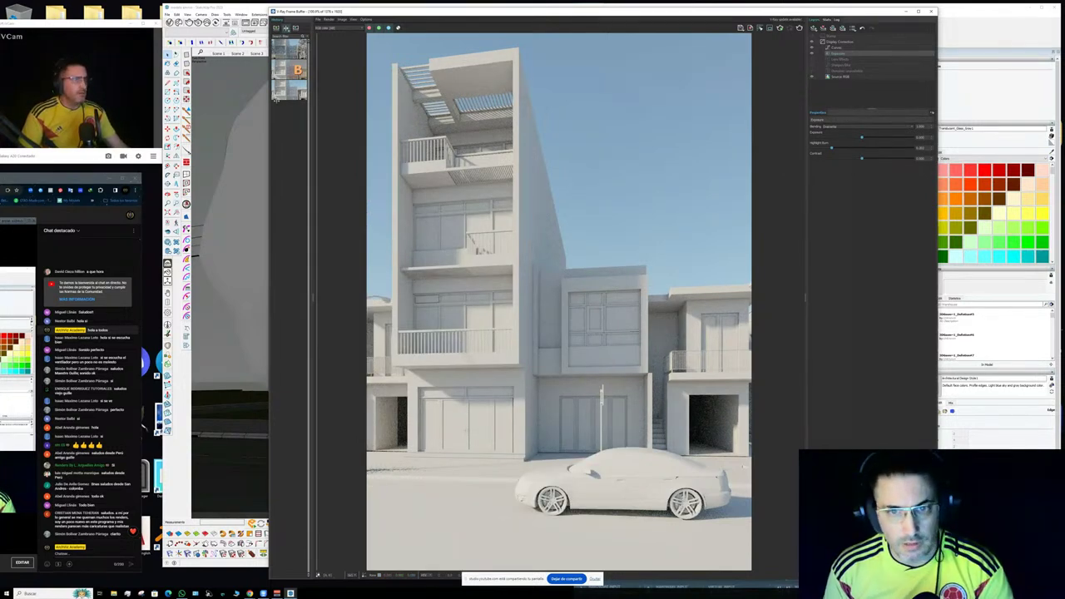
left_click_drag(317, 101, 726, 97)
left_click_drag(583, 100, 818, 97)
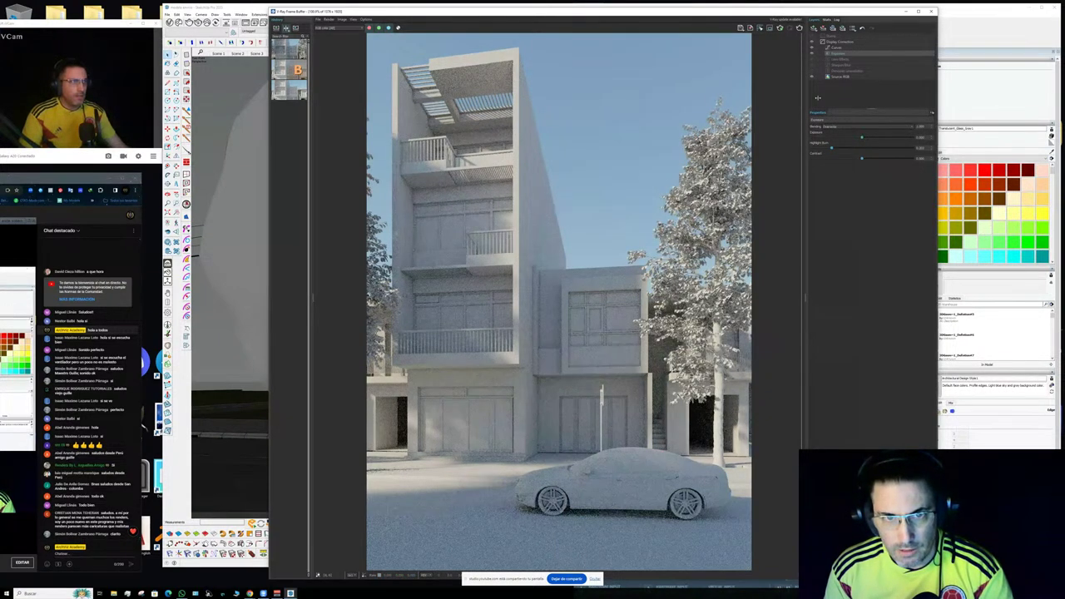
left_click_drag(817, 98, 328, 123)
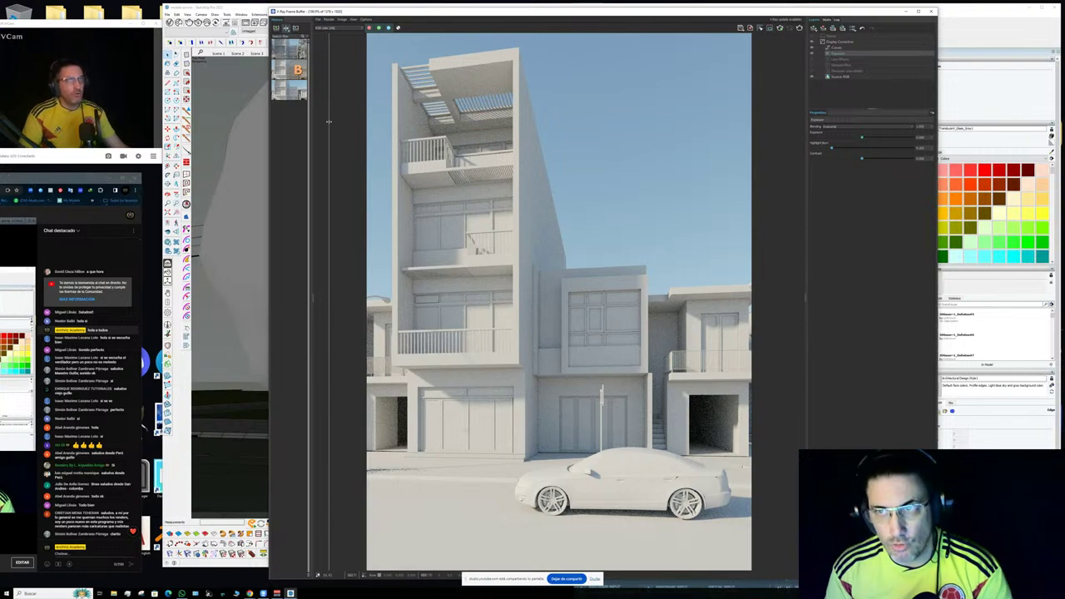
left_click(931, 11)
- Scale down the Mountain Alder beside the four-storey building uniformly, refining its size from the saved street-level scene
mouse_move(605, 186)
middle_mouse_down()
mouse_move(525, 291)
mouse_move(288, 377)
mouse_move(673, 368)
mouse_move(354, 297)
mouse_move(475, 262)
middle_mouse_up()
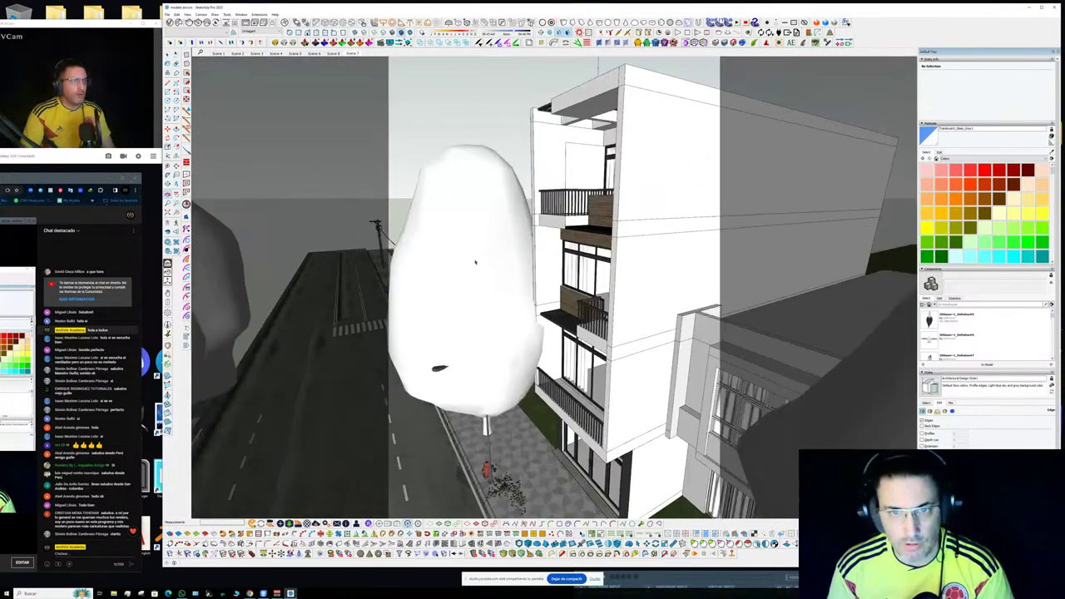
left_click(475, 262)
key("m")
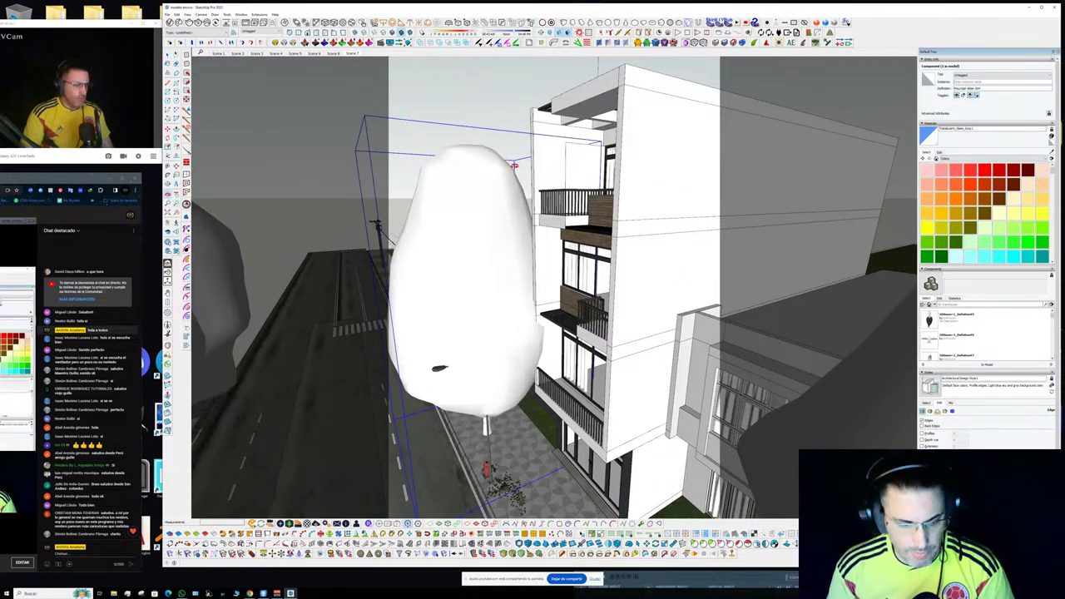
key("s")
left_click_drag(515, 161, 509, 183)
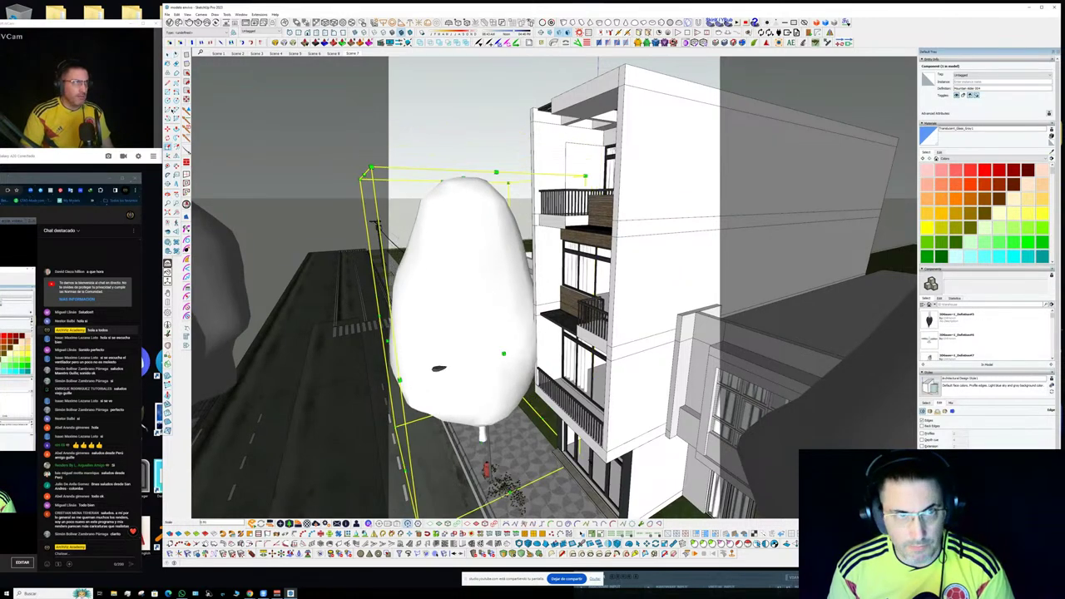
left_click(352, 53)
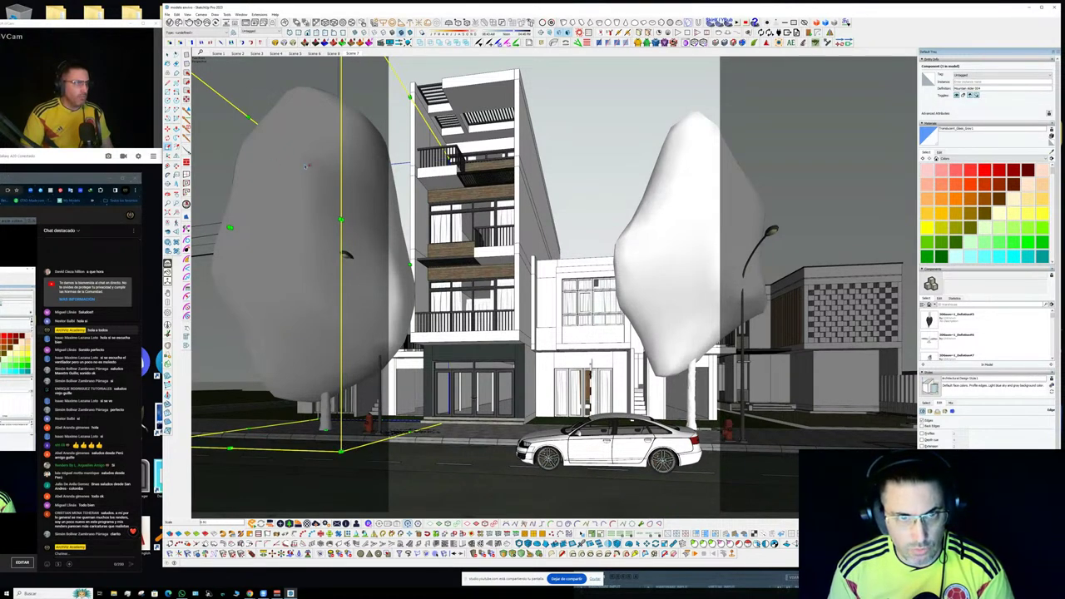
left_click_drag(318, 171, 318, 188)
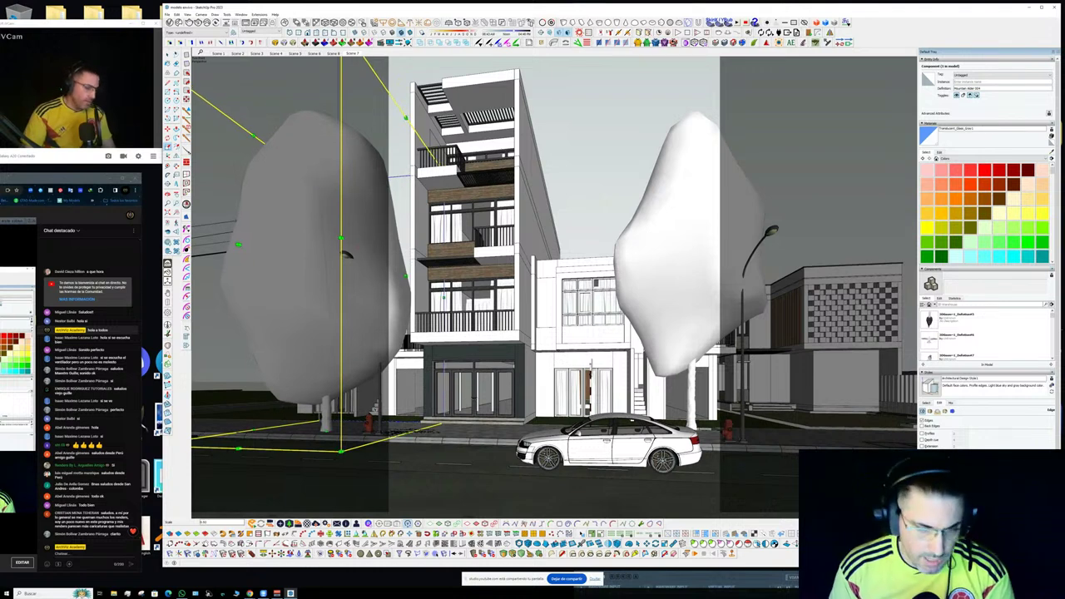
- Shift the reduced Mountain Alder slightly along the sidewalk toward the four-storey building and render the street-level view again
key("m")
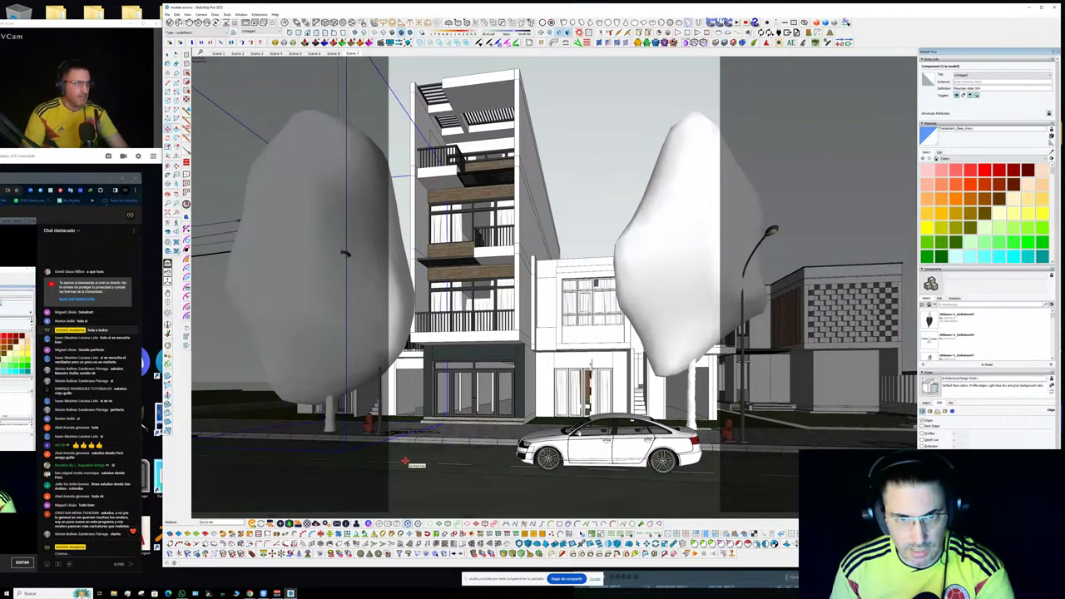
left_click(406, 461)
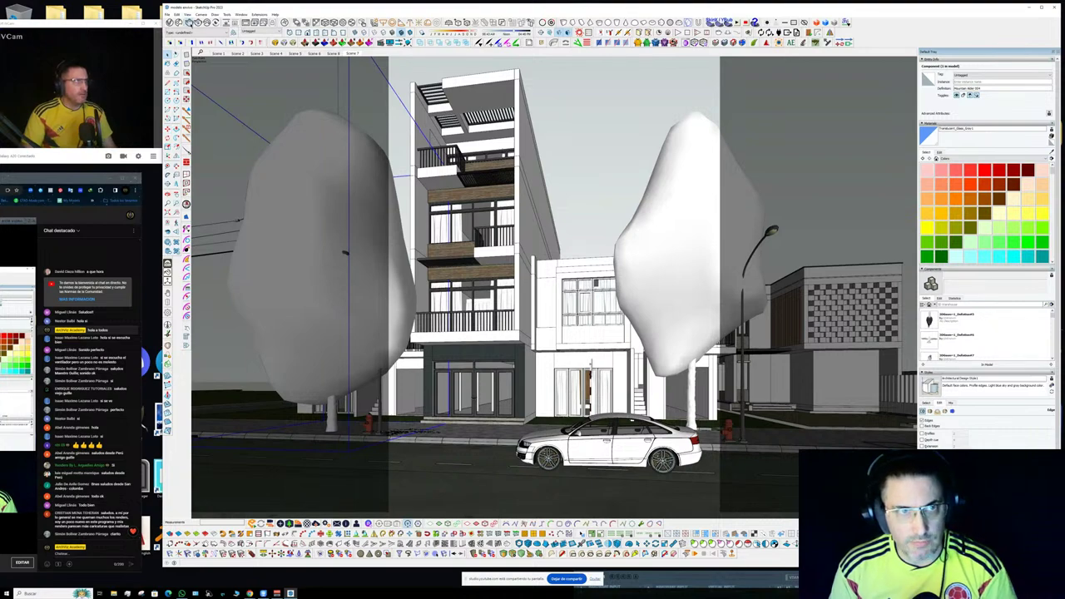
left_click(189, 22)
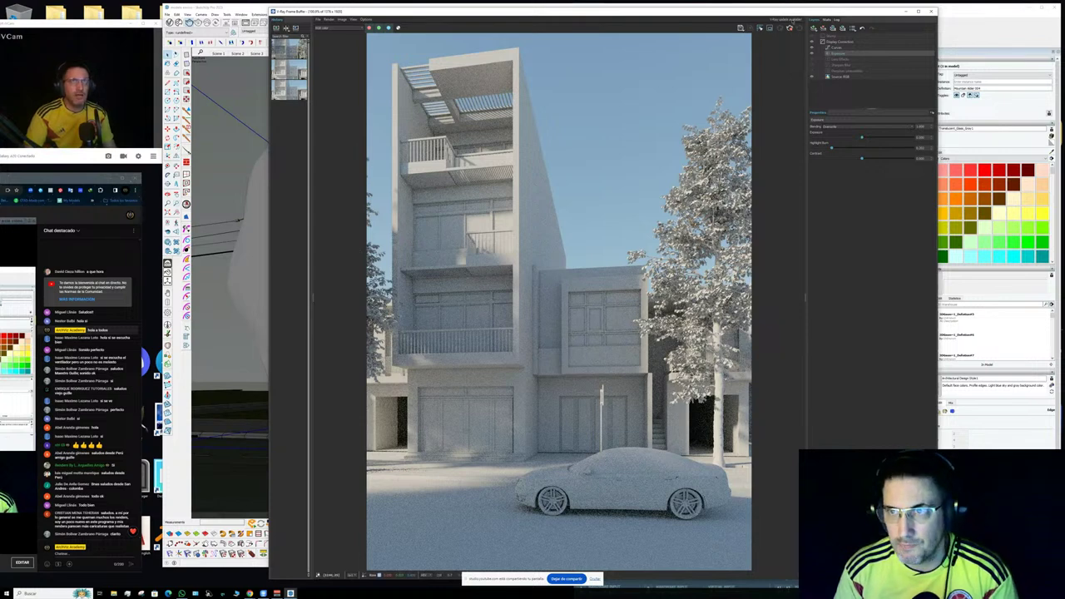
left_click(106, 203)
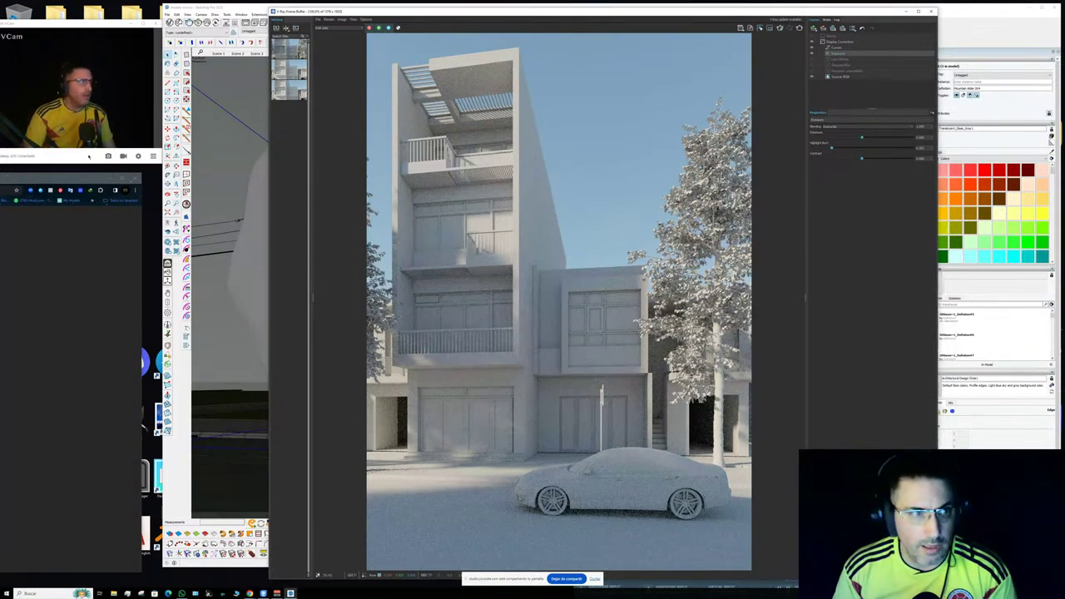
left_click_drag(47, 176, 671, 177)
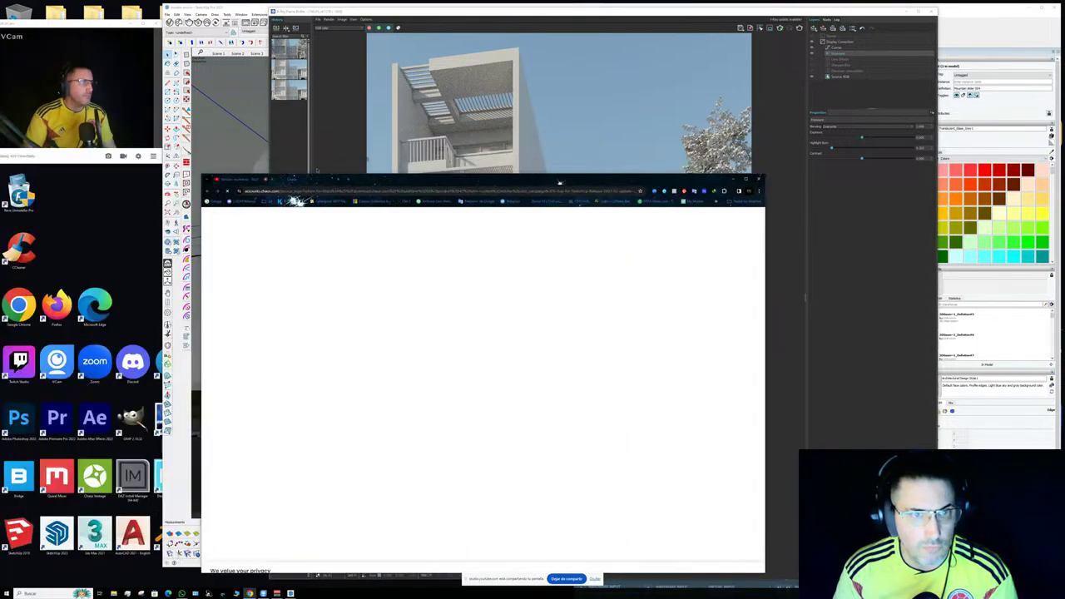
left_click(336, 179)
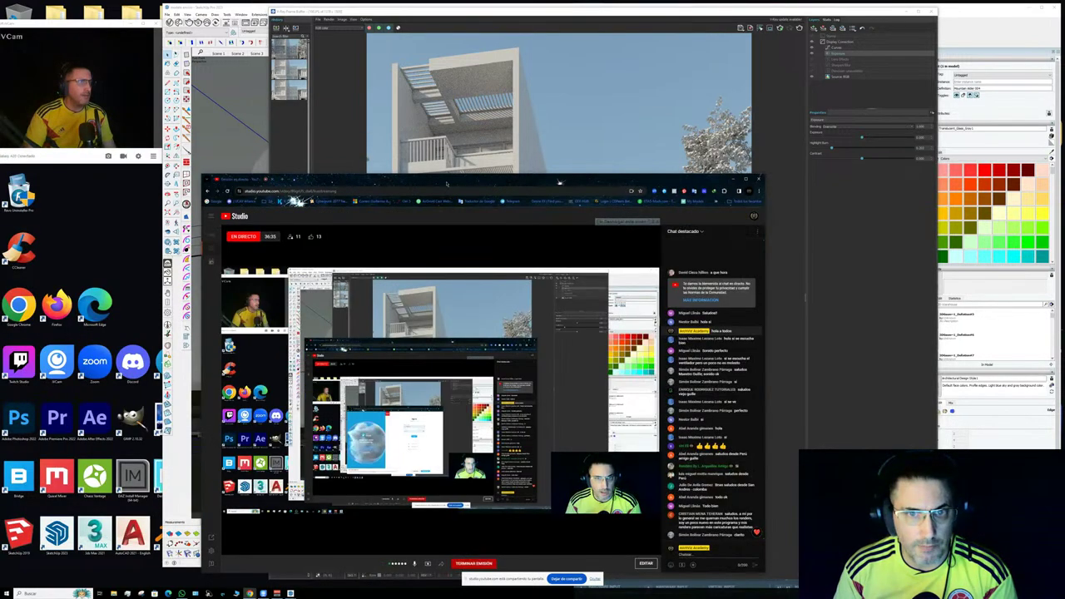
mouse_move(560, 182)
left_mouse_down()
mouse_move(204, 251)
mouse_move(0, 207)
left_mouse_up()
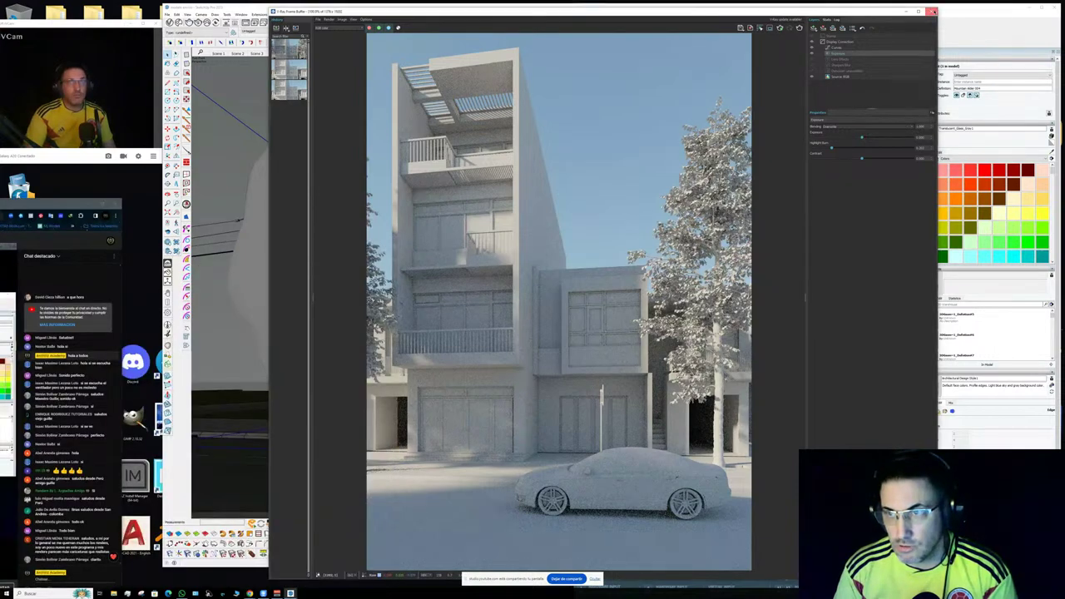
- Close the frame buffer and rotate the parked sedan slightly on the road, pivoting at its front wheel
left_click(932, 9)
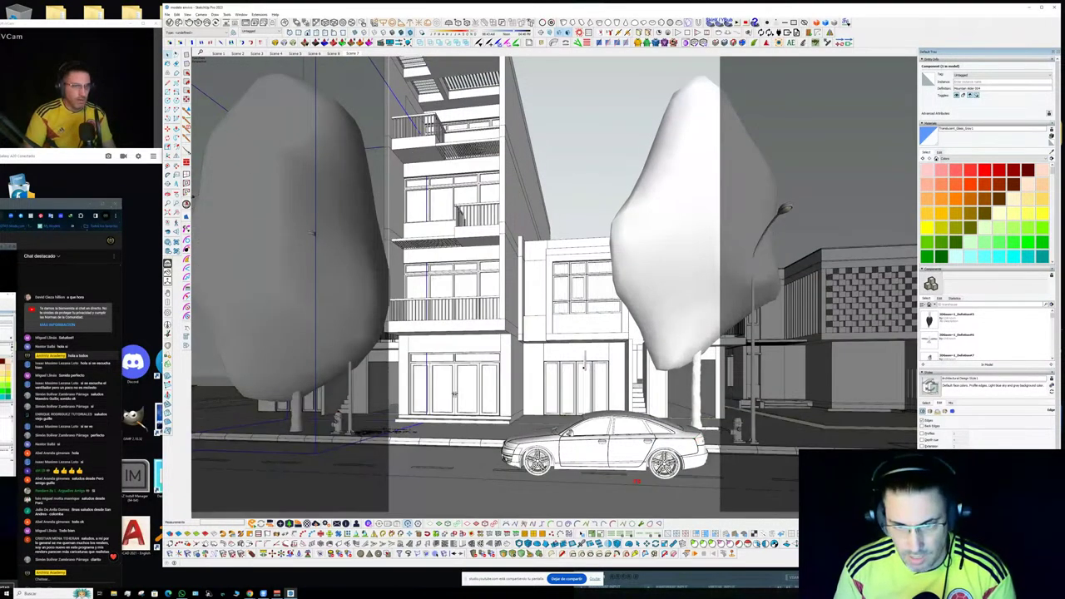
scroll(501, 399, "up", 3)
left_click(501, 400)
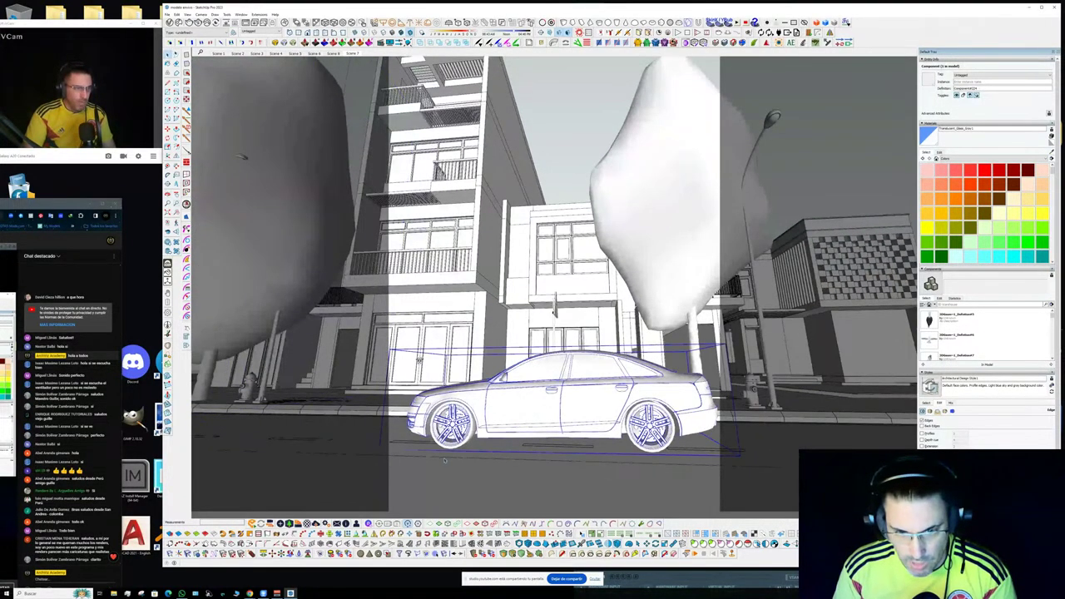
scroll(452, 445, "up", 5)
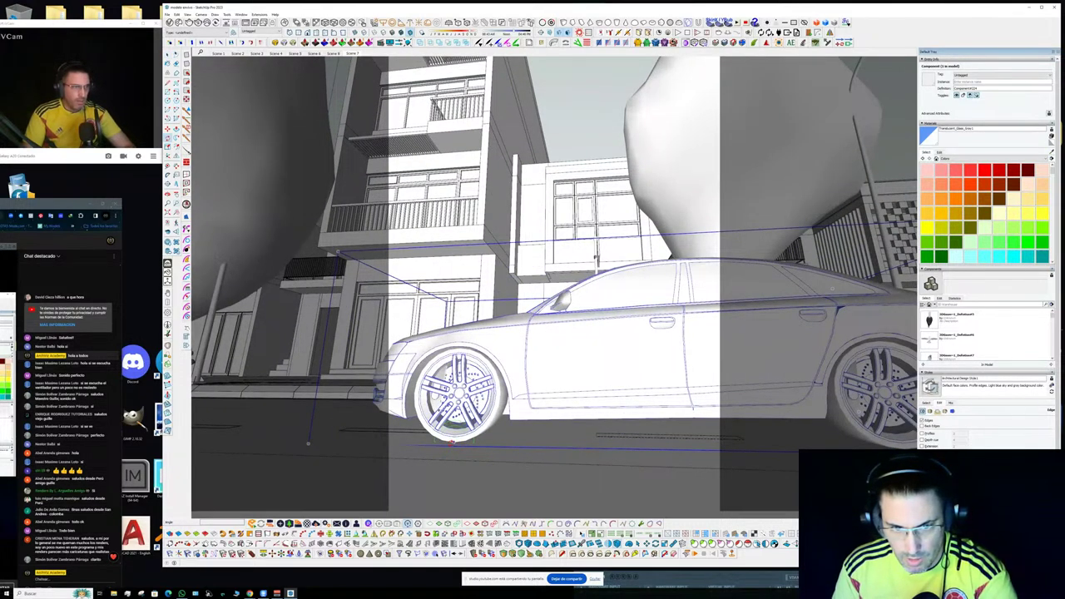
scroll(452, 443, "down", 3)
mouse_move(654, 388)
middle_mouse_down()
mouse_move(503, 363)
mouse_move(623, 344)
middle_mouse_up()
left_click(623, 345)
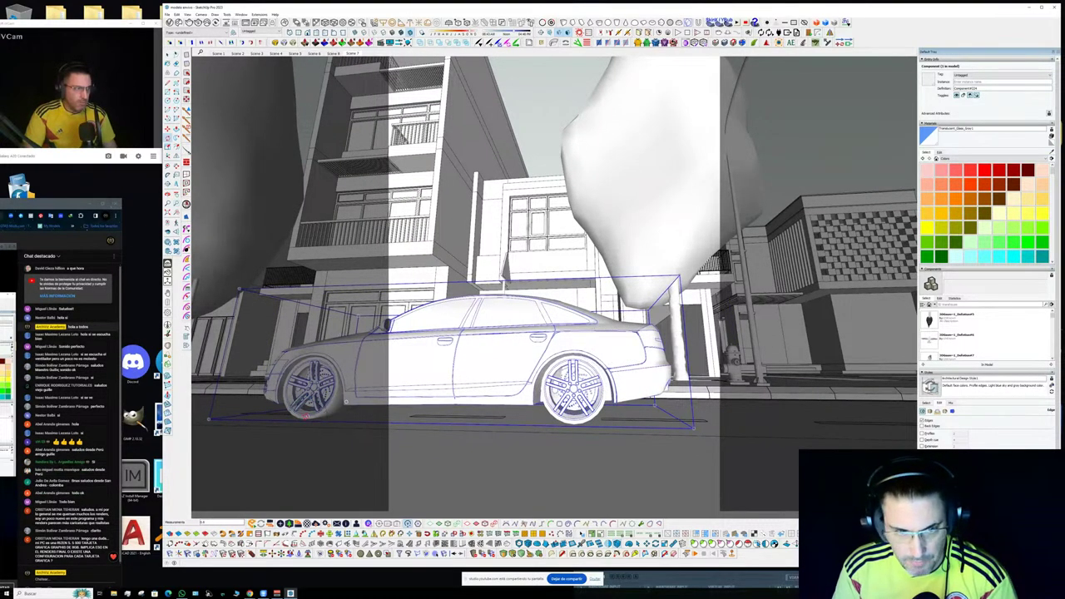
mouse_move(436, 385)
middle_mouse_down()
mouse_move(421, 345)
mouse_move(437, 452)
mouse_move(536, 398)
middle_mouse_up()
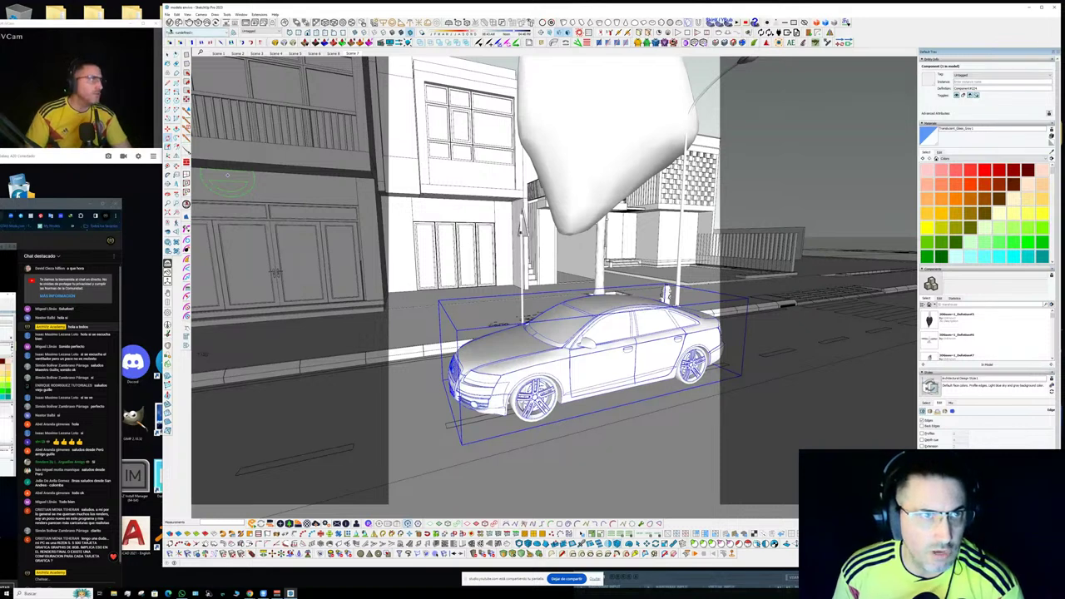
- Open the Chaos Cosmos browser and show the Vehicles category of its 3D models
left_click(178, 24)
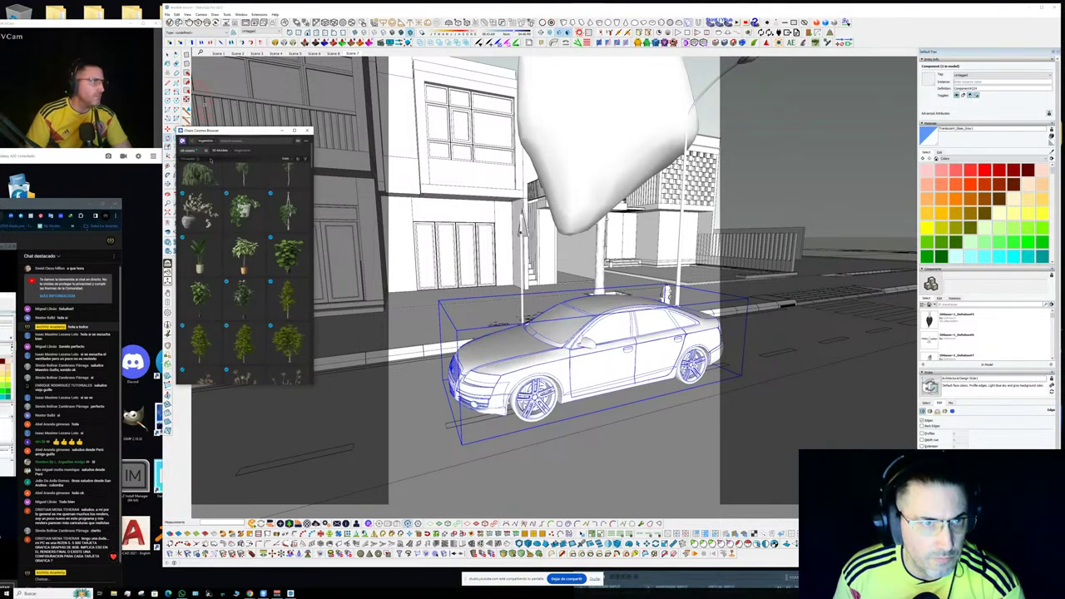
left_click(208, 154)
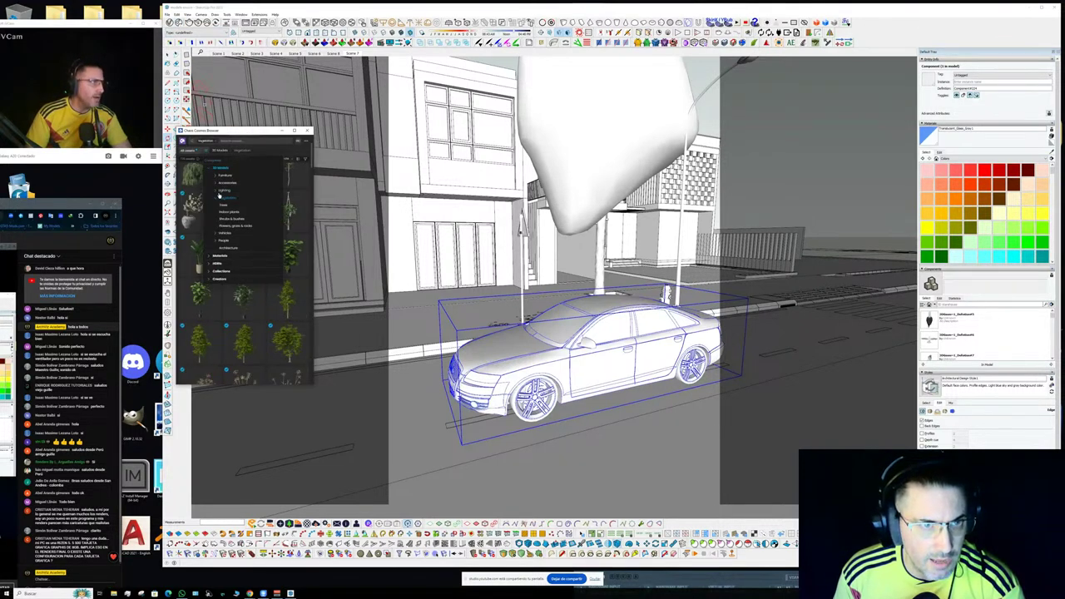
left_click(227, 234)
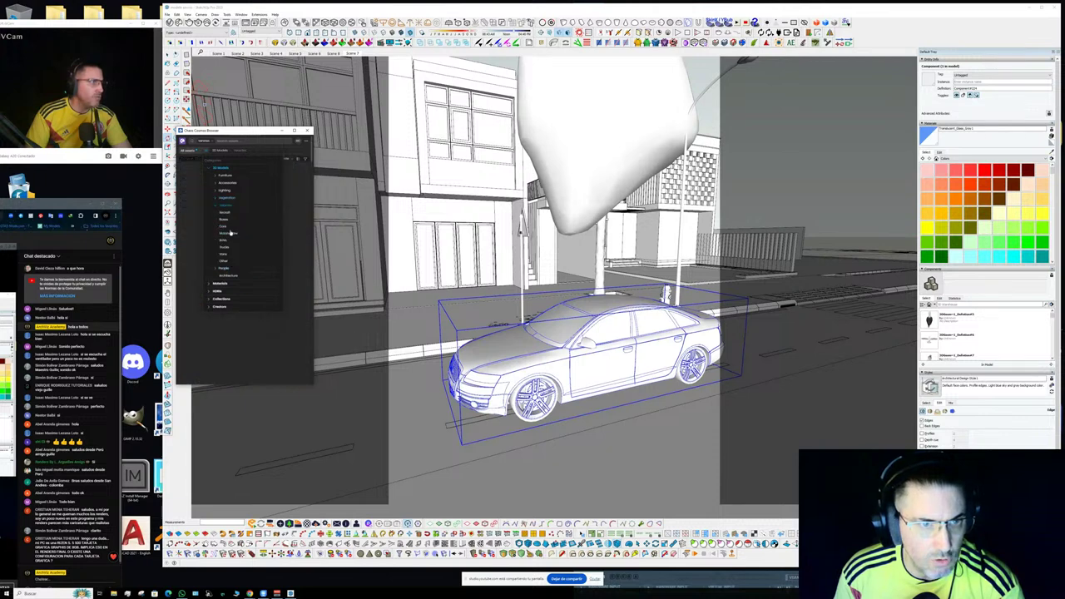
left_click(272, 150)
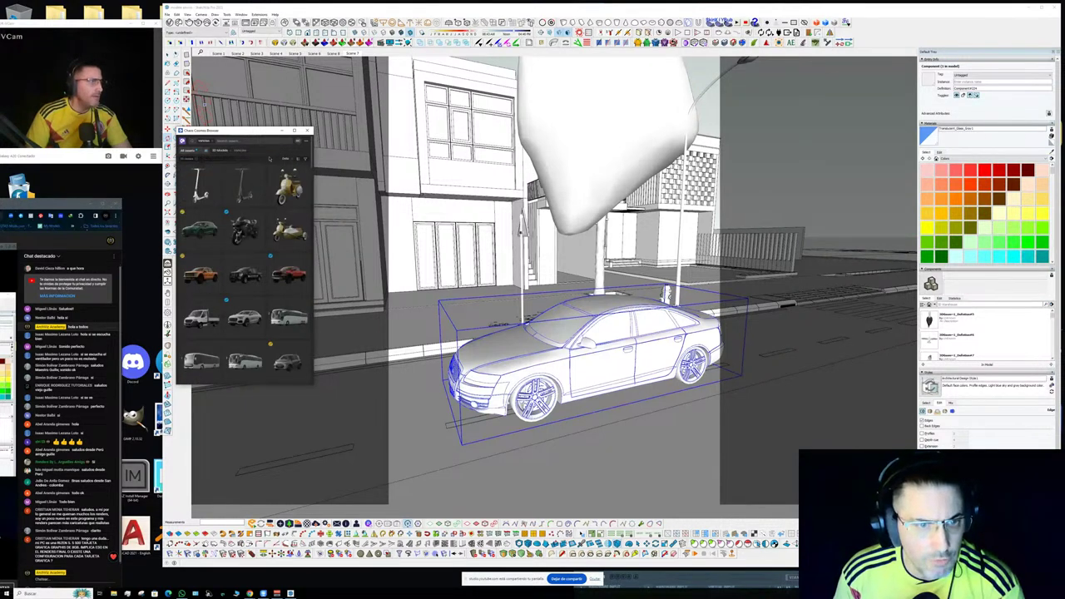
- Browse the whole Cosmos vehicle collection for a sedan suited to the street scene
scroll(267, 258, "down", 2)
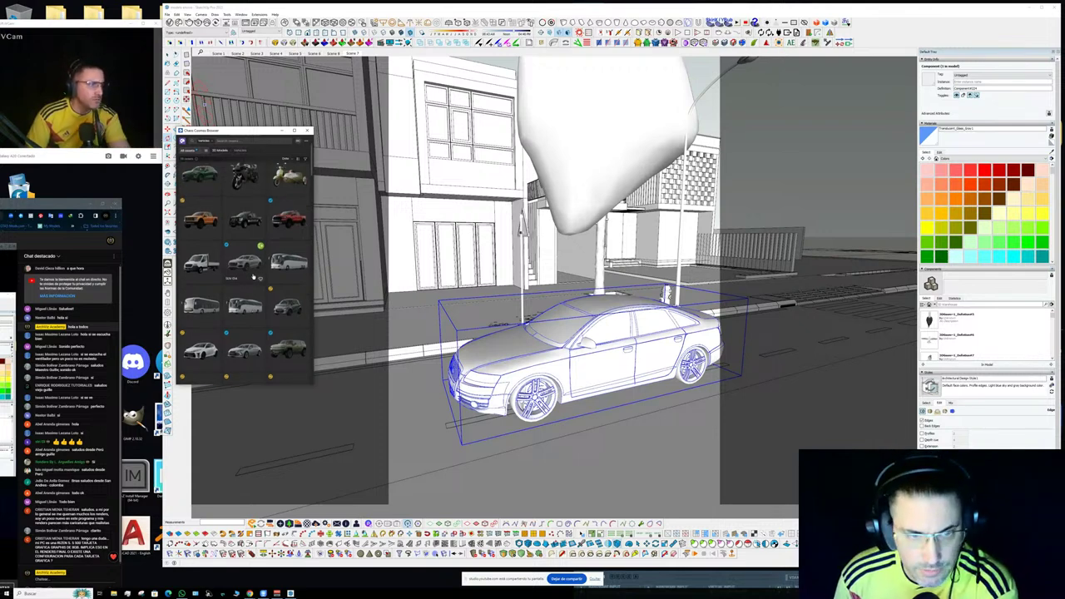
scroll(253, 277, "down", 3)
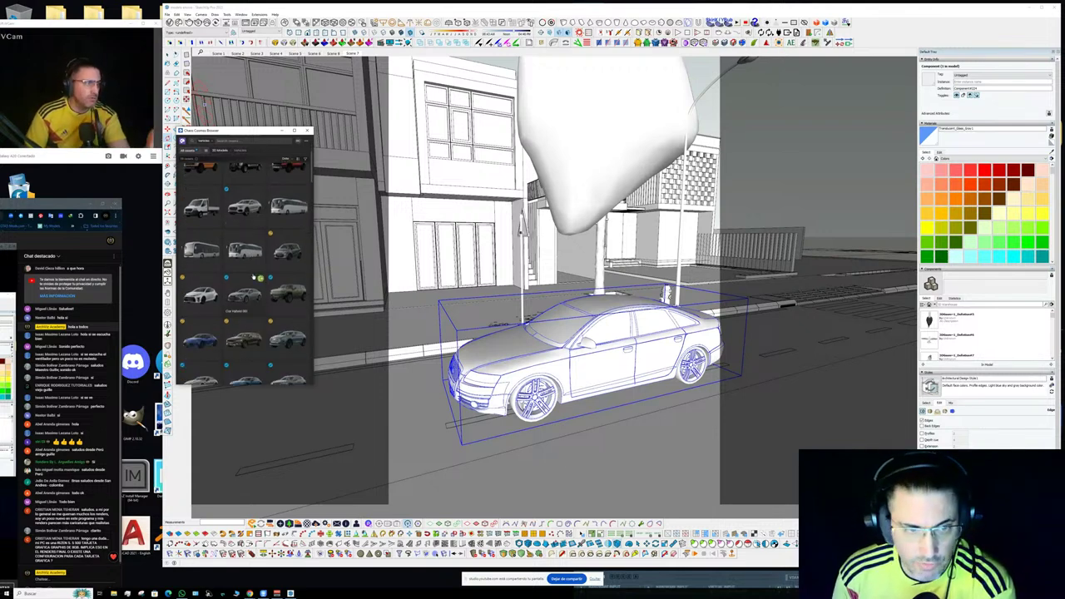
scroll(254, 277, "down", 1)
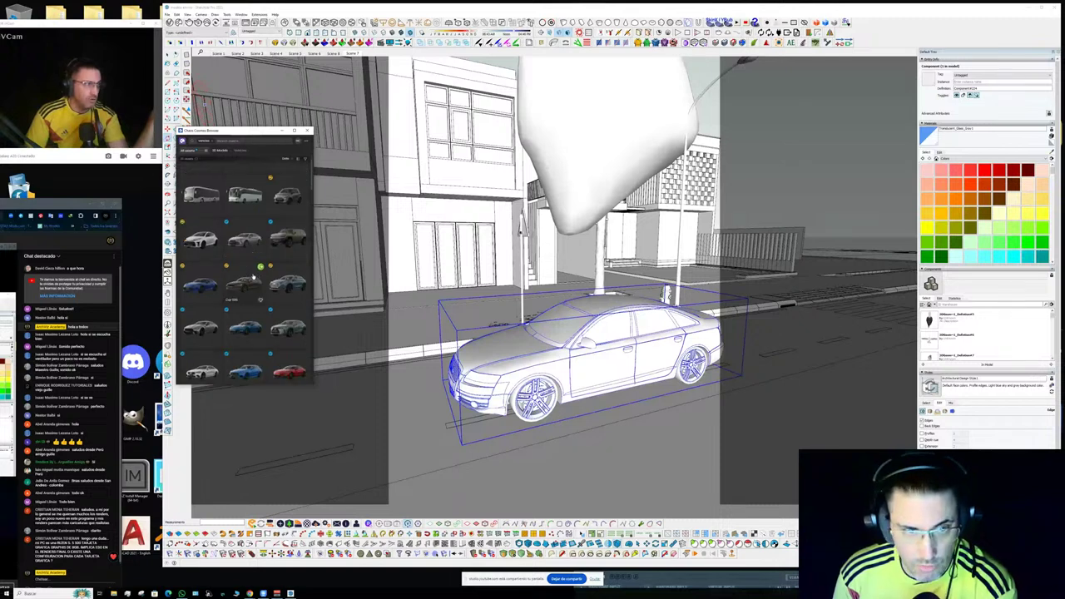
scroll(254, 277, "down", 1)
scroll(253, 277, "down", 3)
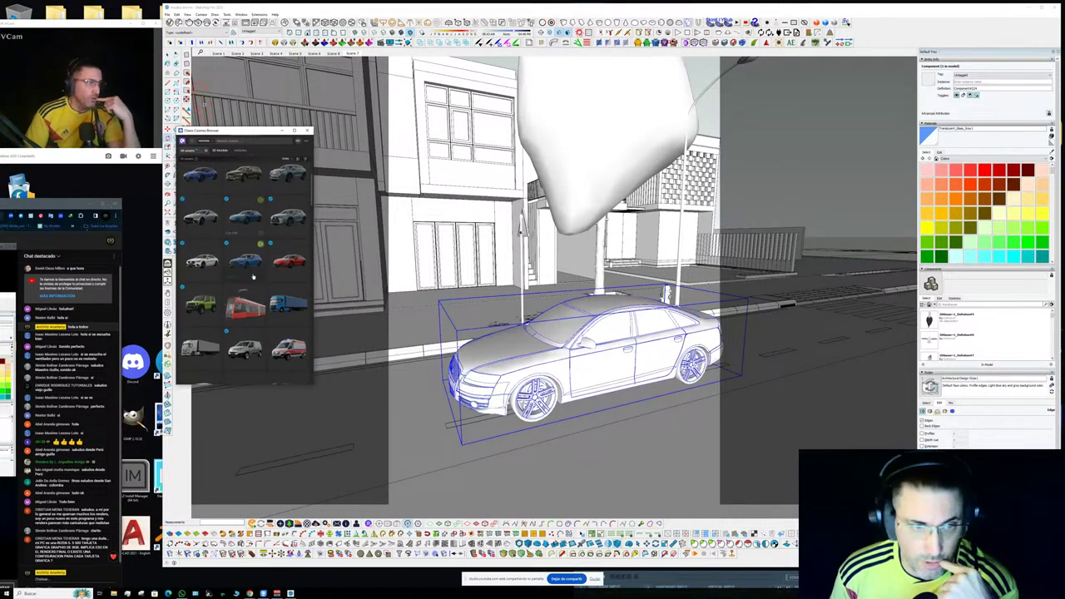
scroll(253, 277, "down", 1)
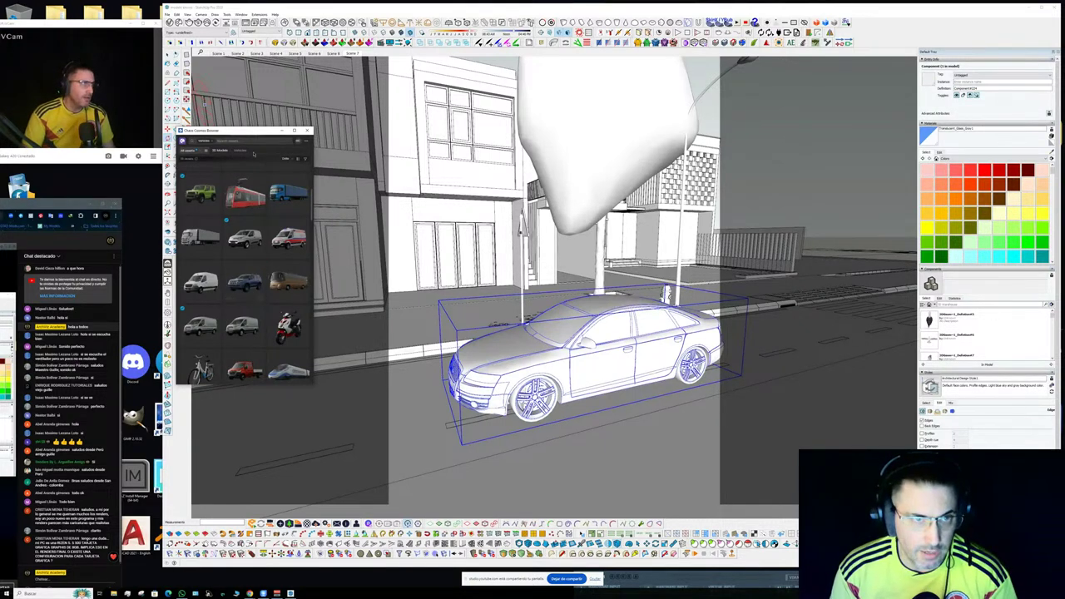
left_click_drag(247, 132, 274, 115)
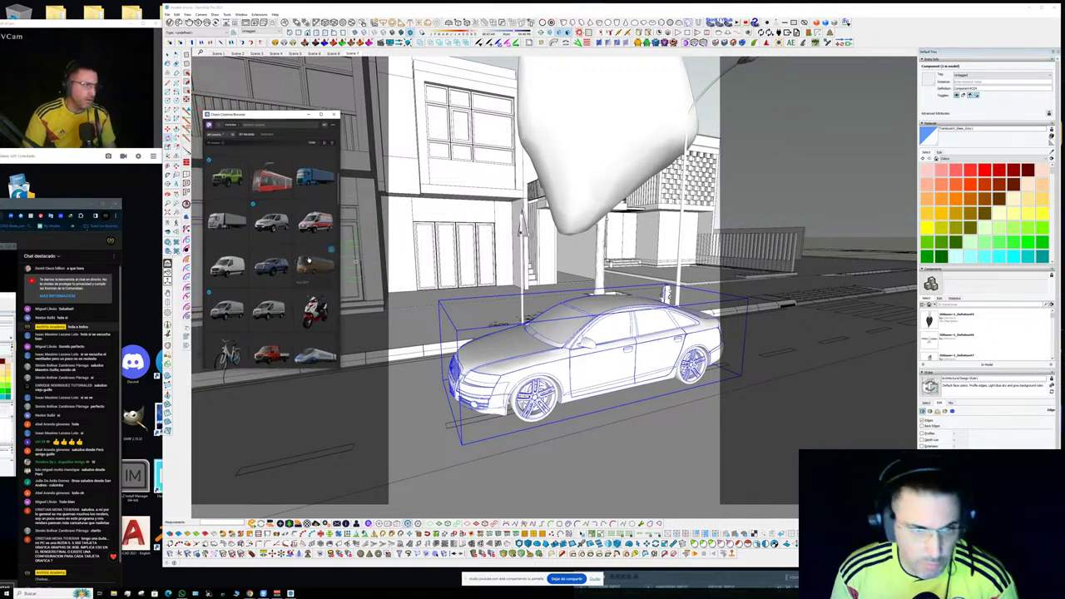
scroll(309, 262, "down", 10)
scroll(309, 261, "down", 5)
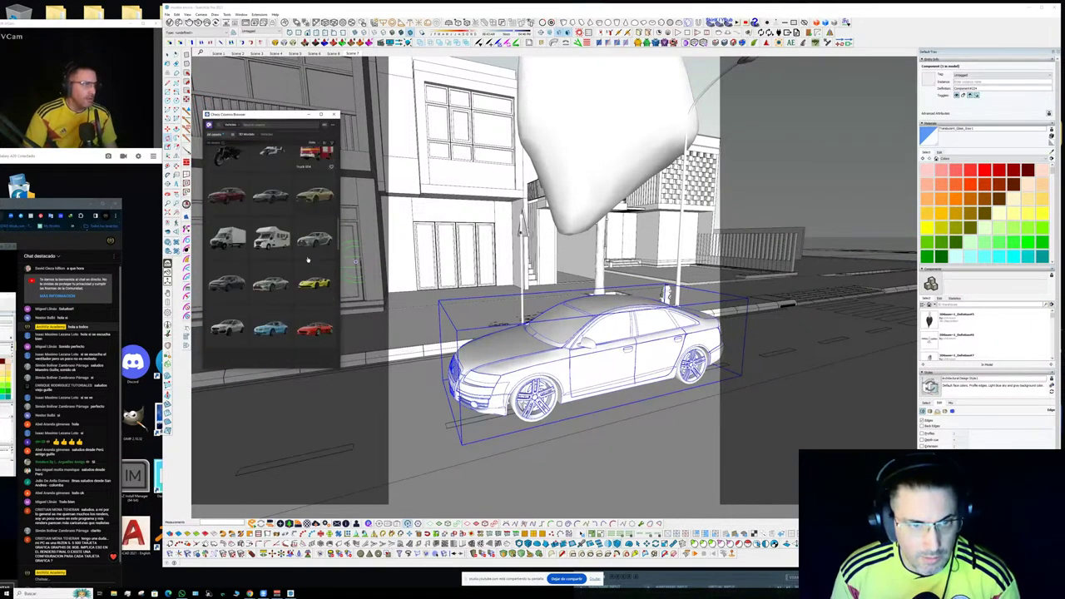
scroll(308, 261, "down", 6)
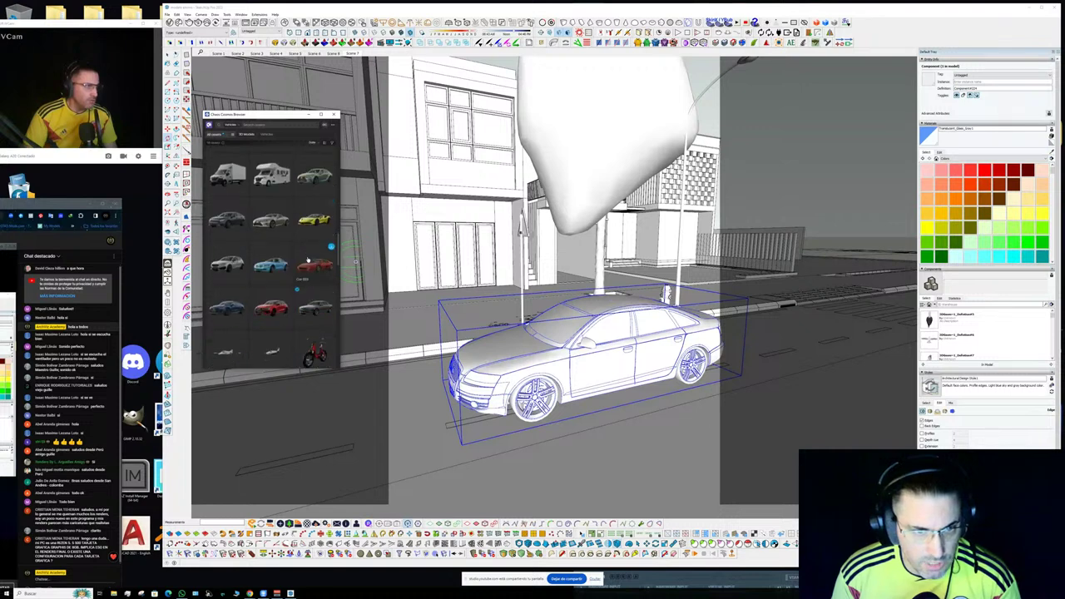
scroll(308, 261, "down", 5)
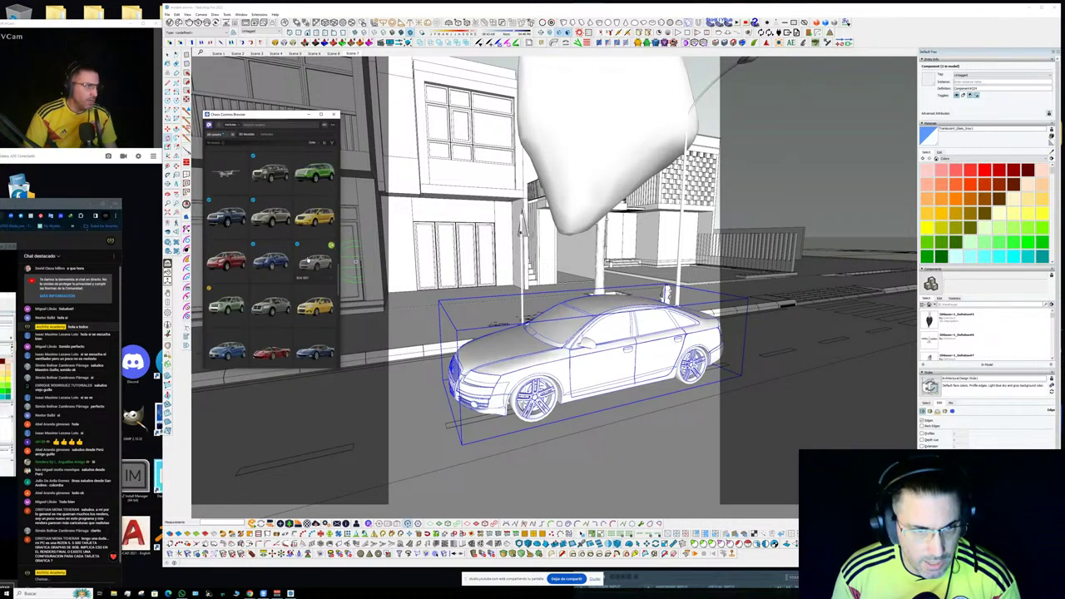
scroll(308, 260, "down", 3)
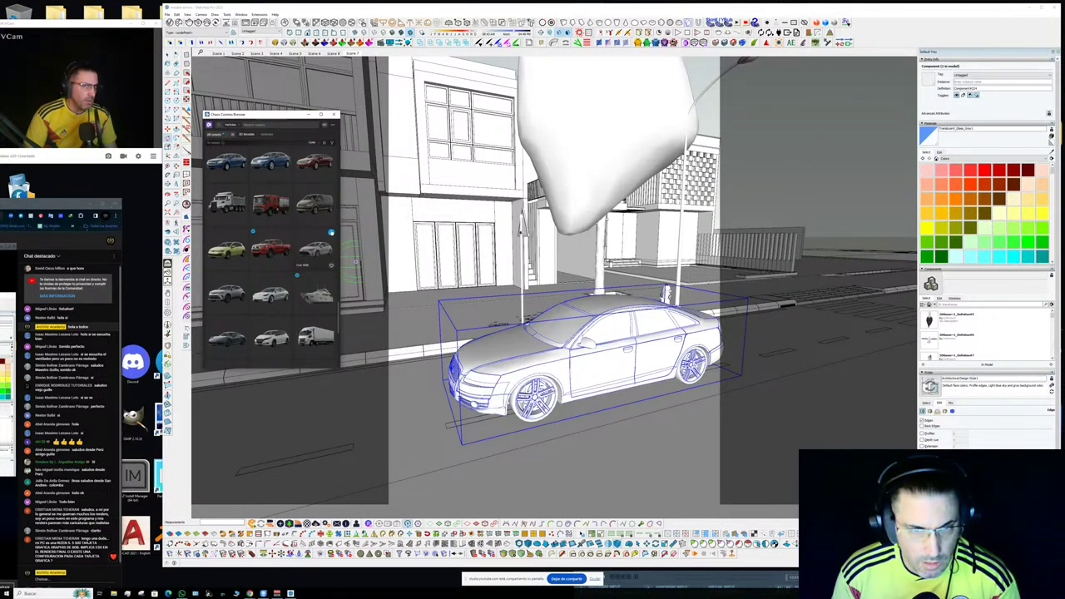
scroll(314, 254, "down", 1)
scroll(314, 253, "down", 4)
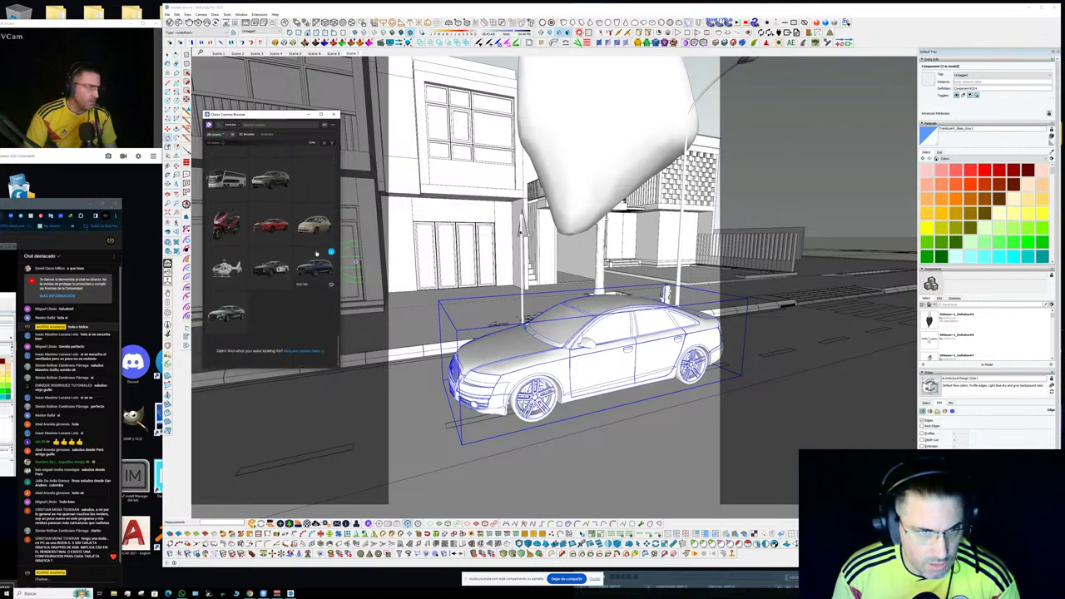
scroll(292, 250, "up", 5)
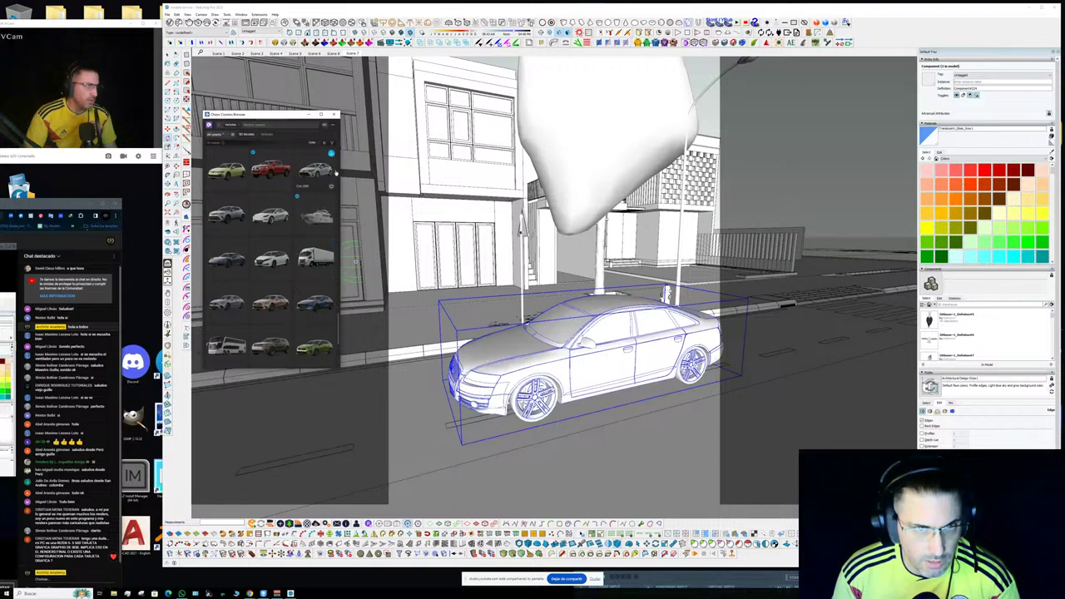
- Download and import the silver sedan from Cosmos, place it on the road beside the parked sedan, and dismiss the error report without sending it
left_click(331, 154)
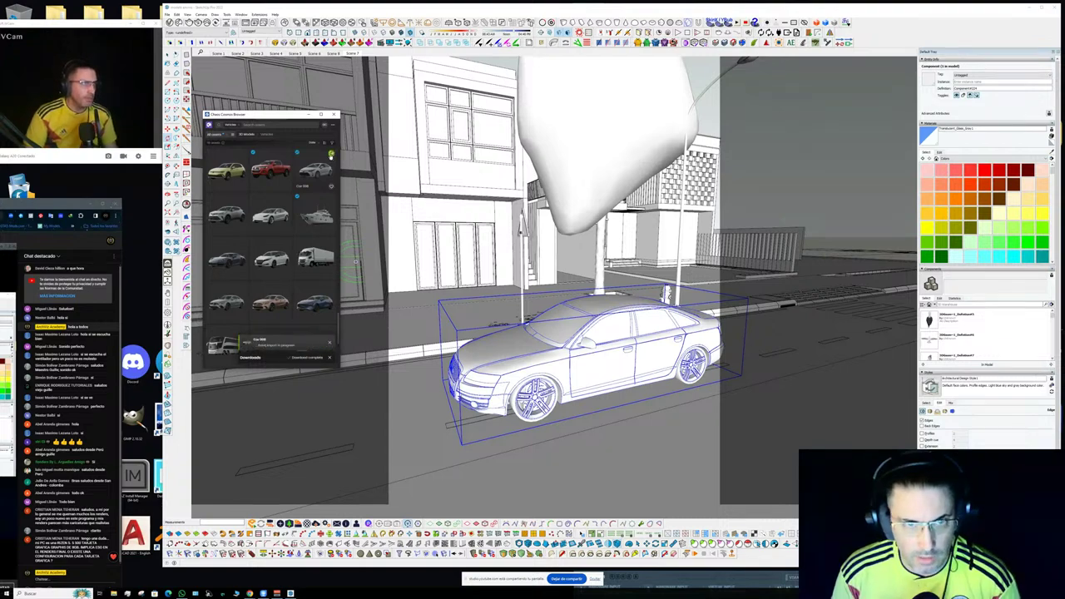
left_click(331, 155)
middle_click_drag(602, 417, 560, 353)
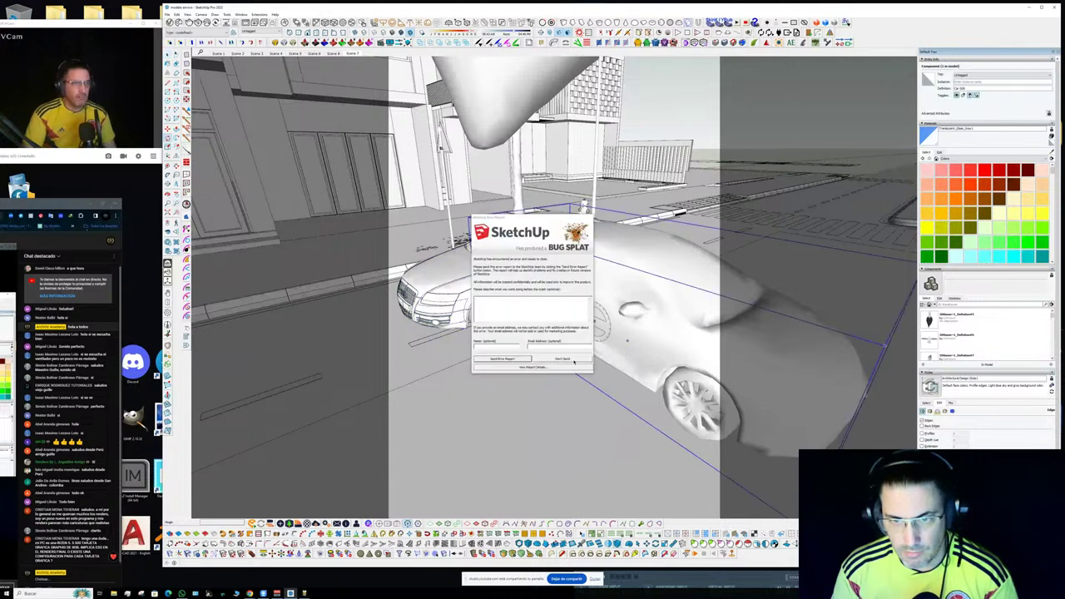
left_click(573, 360)
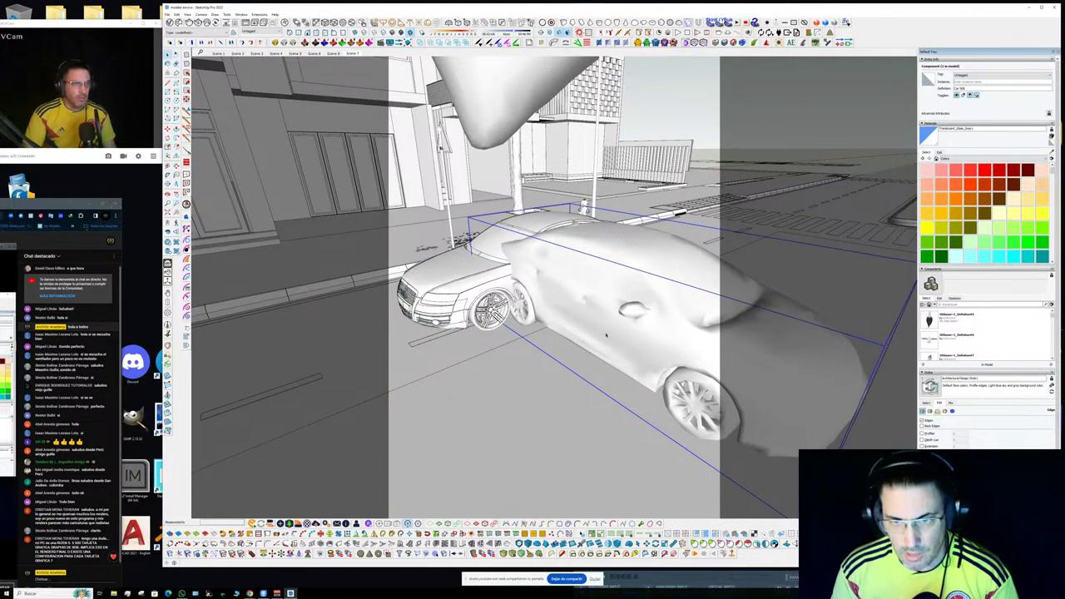
- Rotate the imported Cosmos sedan on the road so it faces the same direction as the parked sedan
key("q")
left_click(577, 358)
left_click(586, 362)
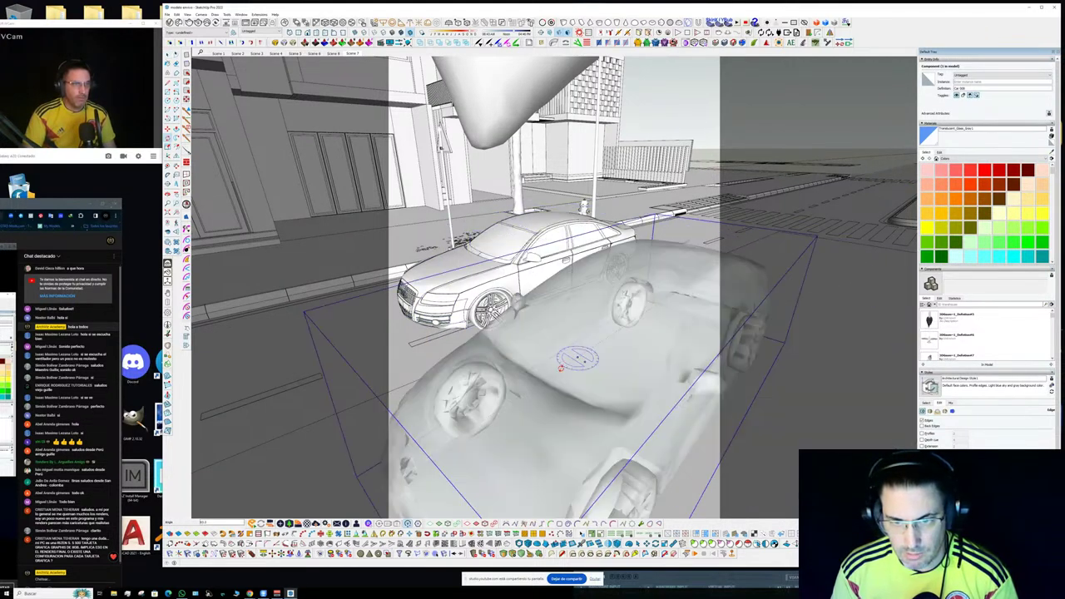
left_click(551, 371)
- Move the Cosmos sedan along the road in front of the parked sedan and scale it down uniformly
scroll(547, 349, "down", 2)
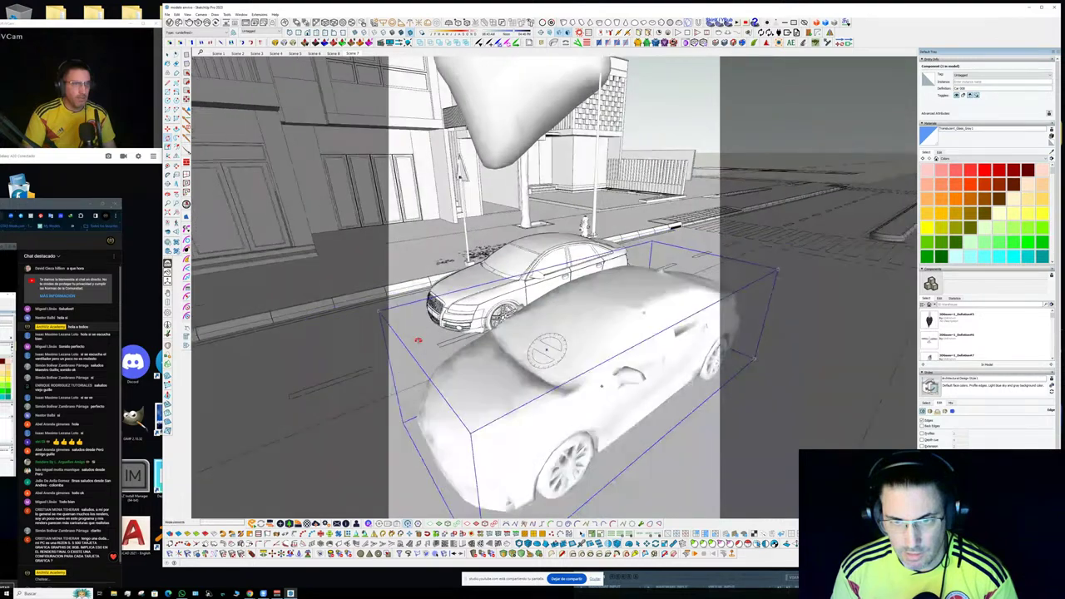
middle_click_drag(547, 349, 475, 371)
scroll(352, 305, "down", 2)
middle_click_drag(352, 305, 379, 405)
key("m")
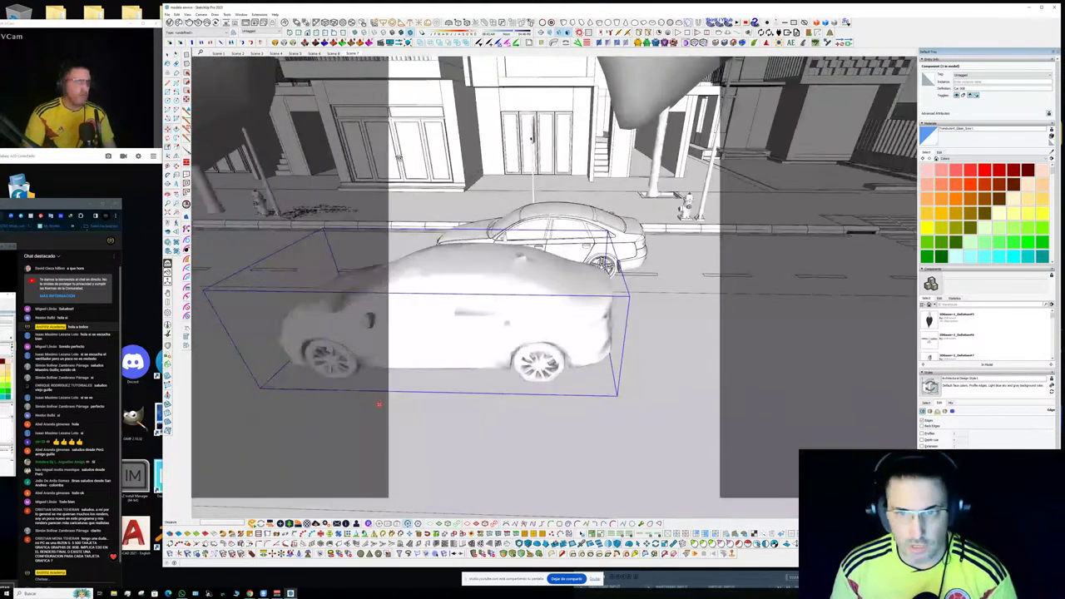
left_click(379, 404)
left_click(477, 381)
key("s")
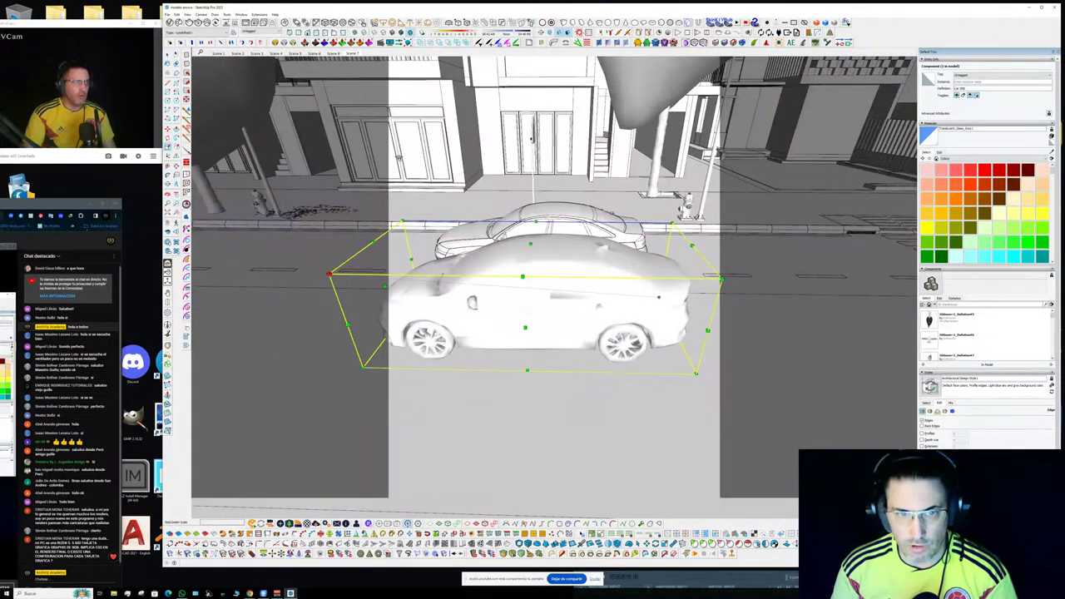
left_click(331, 273)
left_click(409, 278)
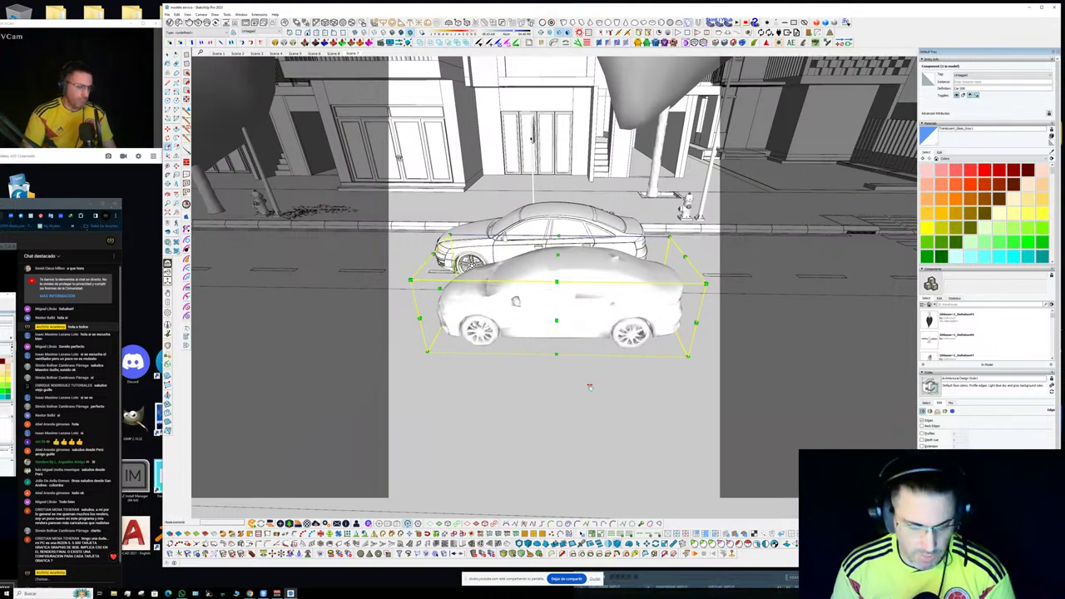
- Shift the Cosmos sedan alongside the parked sedan and refine its scale from above to match that car's size
middle_click_drag(589, 386, 614, 413, "shift")
key("m")
left_click(613, 413)
left_click(577, 407)
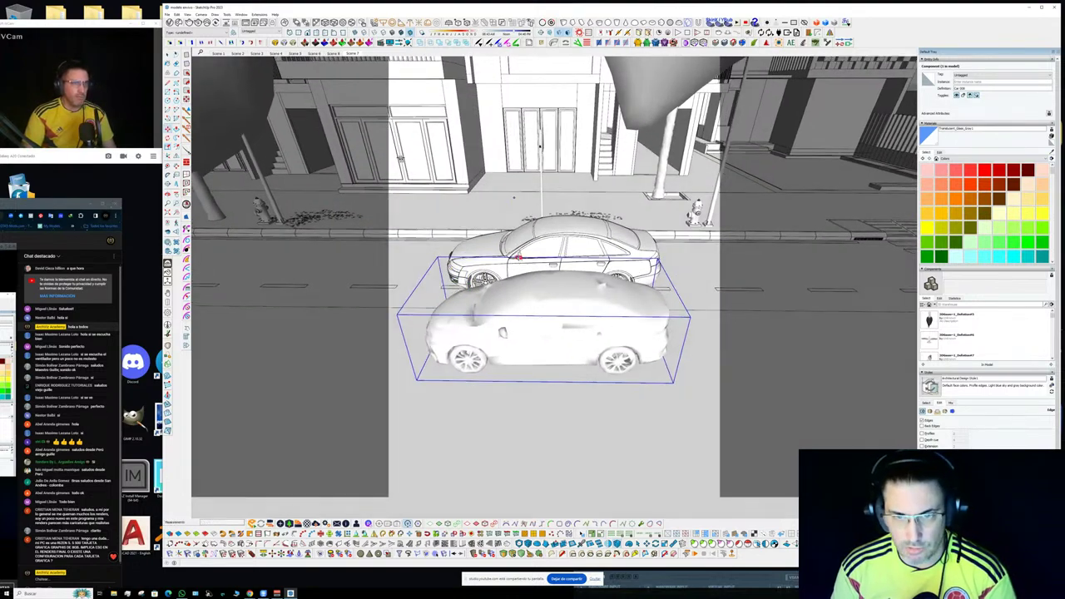
middle_click_drag(518, 258, 804, 305)
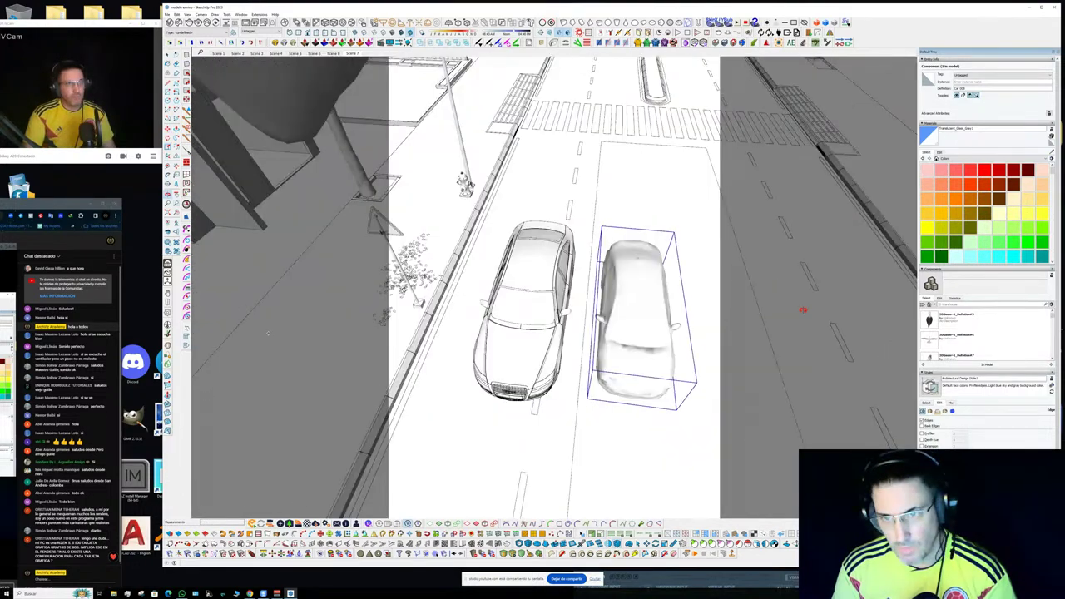
key("s")
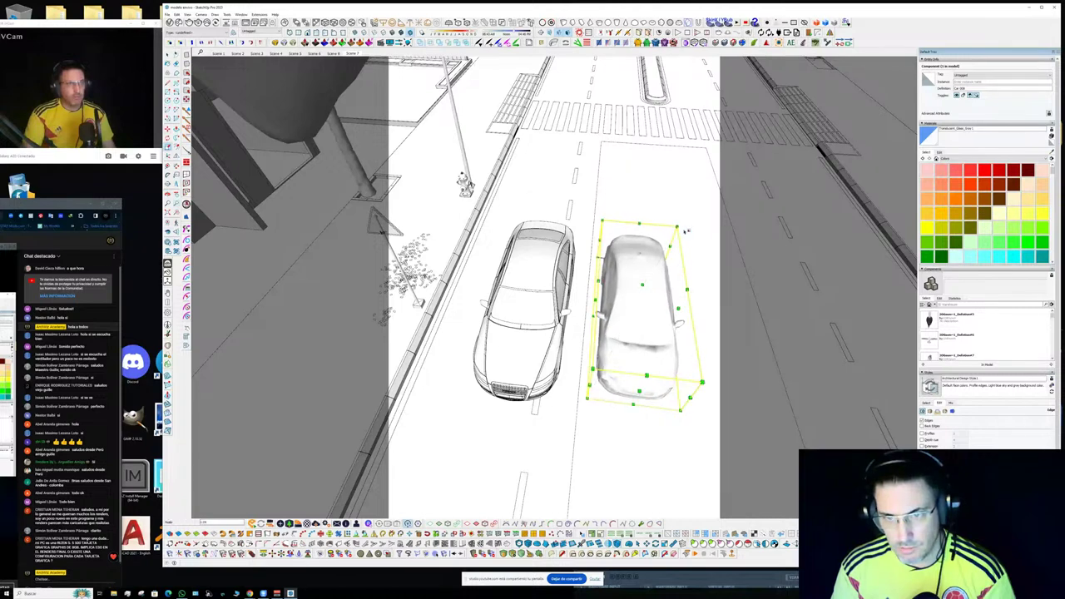
left_click_drag(592, 371, 584, 382)
middle_click_drag(617, 193, 624, 248)
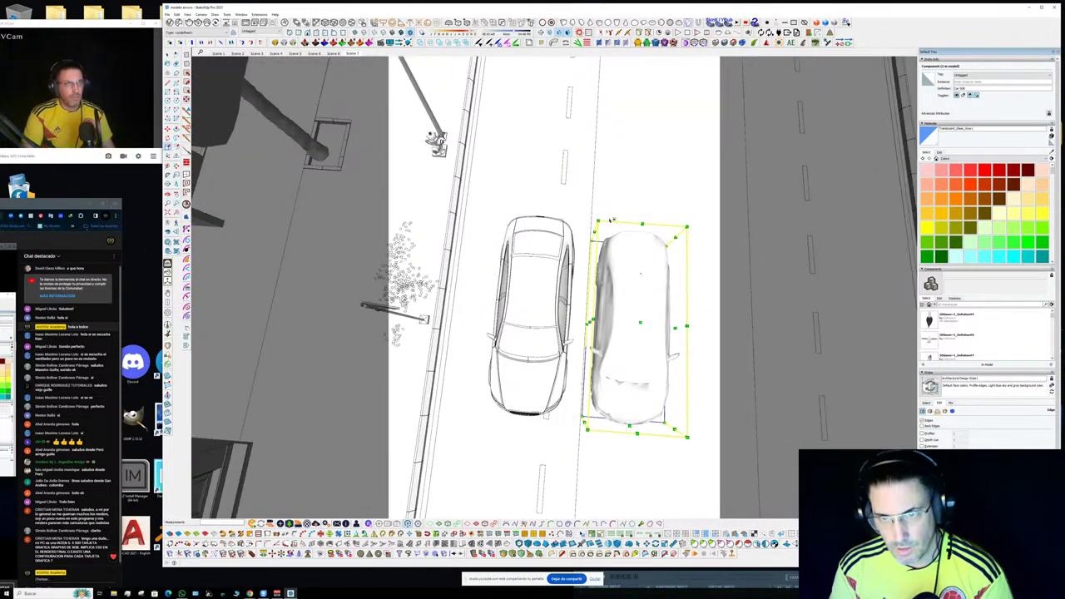
left_click_drag(597, 223, 595, 215)
- Delete the original parked sedan from the curbside lane
middle_click_drag(596, 356, 521, 333)
key("space")
left_click(542, 278)
key("Delete")
- Move the Cosmos sedan into the curbside lane where the old car stood and check it from the saved Scene 7
left_click(645, 333)
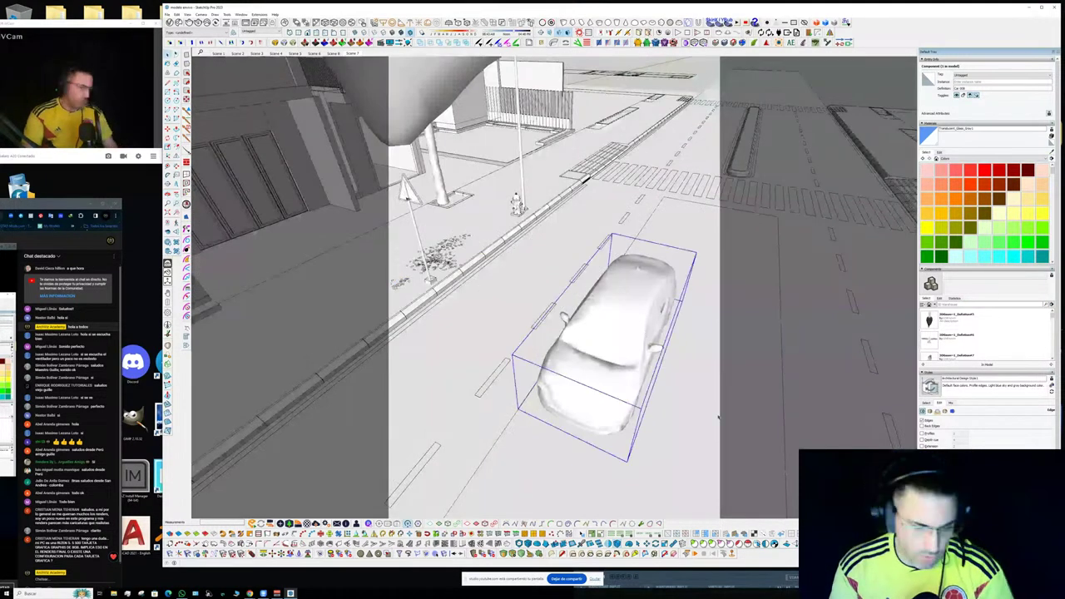
key("m")
left_click(717, 414)
left_click_drag(594, 383, 522, 354)
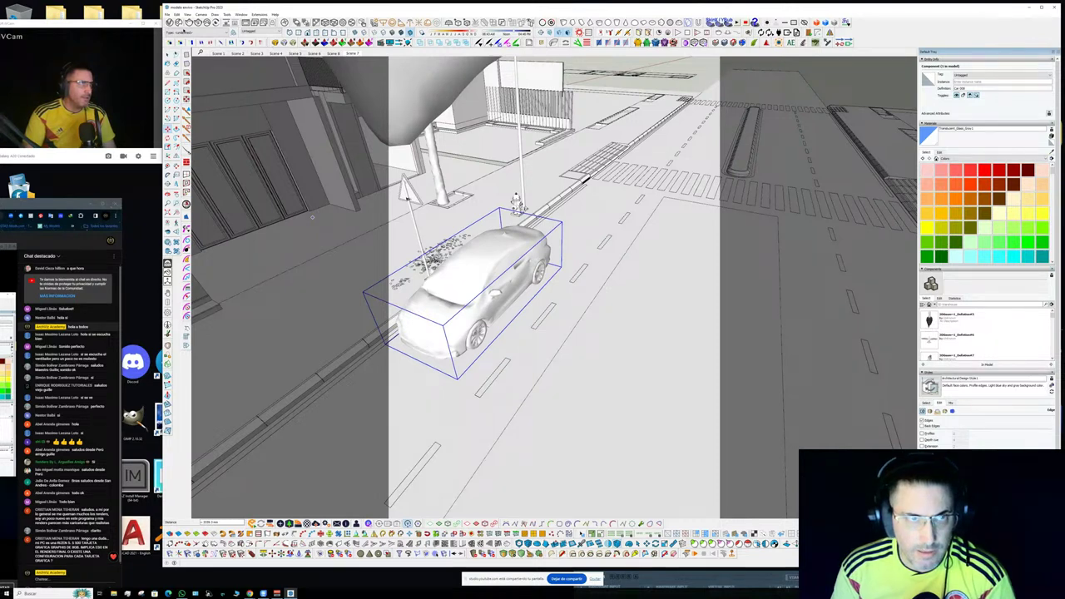
left_click(352, 54)
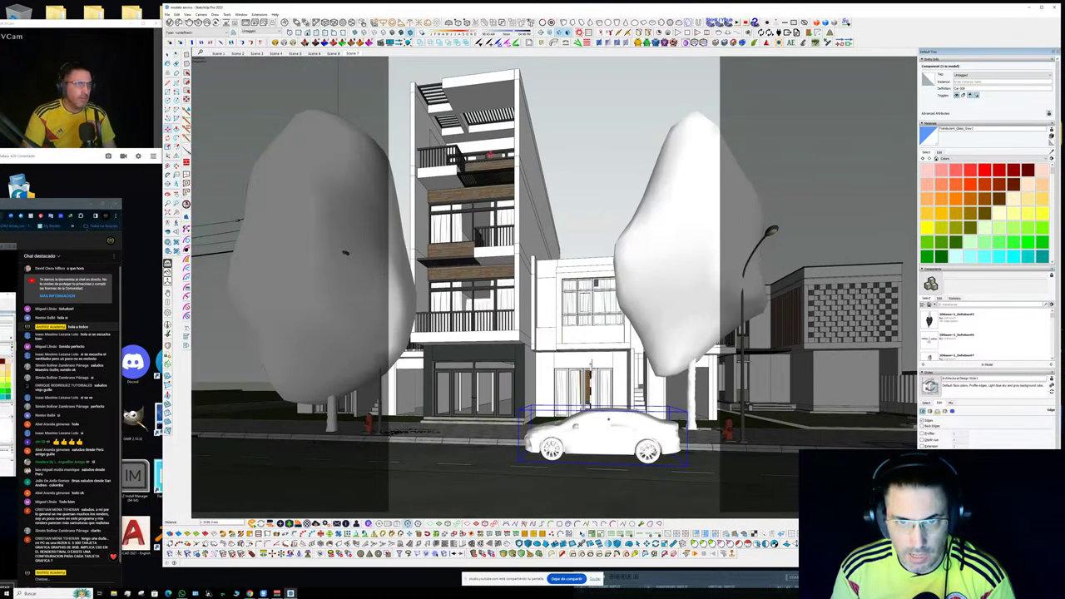
key("space")
left_click(575, 152)
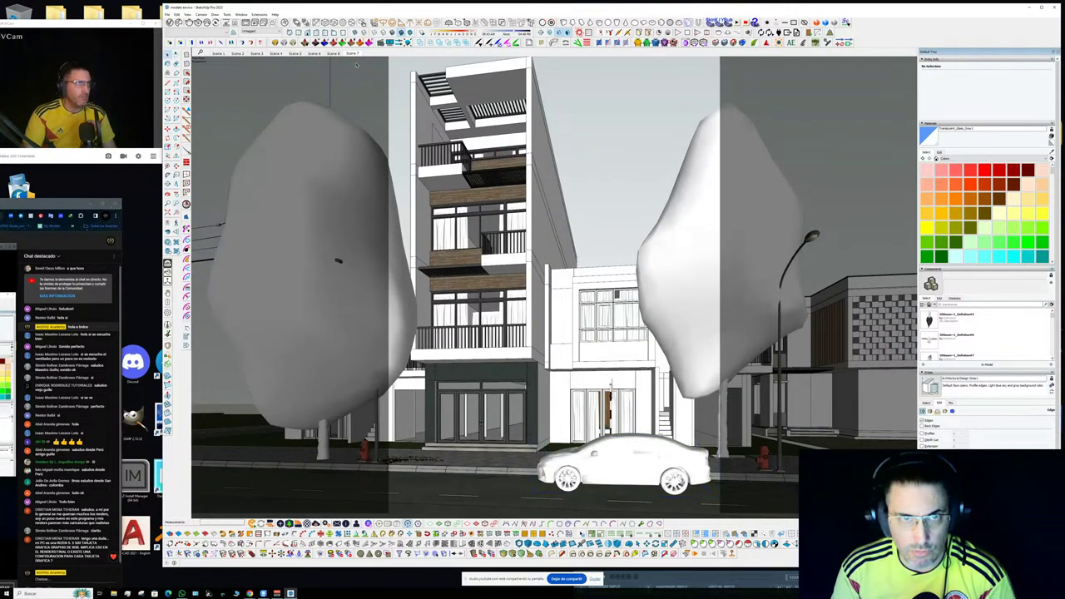
left_click(354, 53)
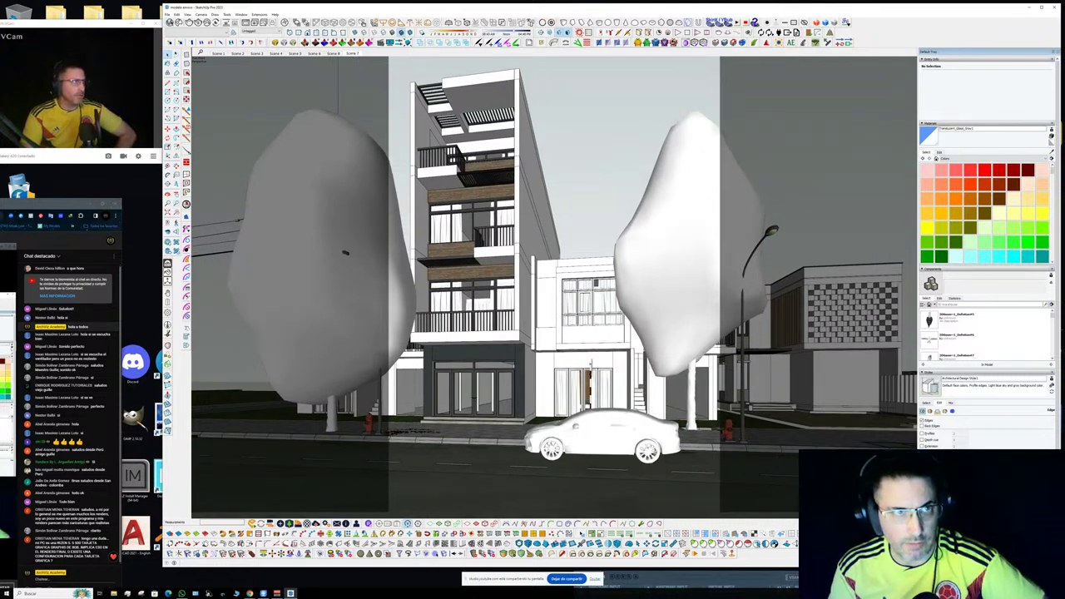
- Open the render settings in the V-Ray Asset Editor and position its window clear of the sedan in the scene
left_click(170, 23)
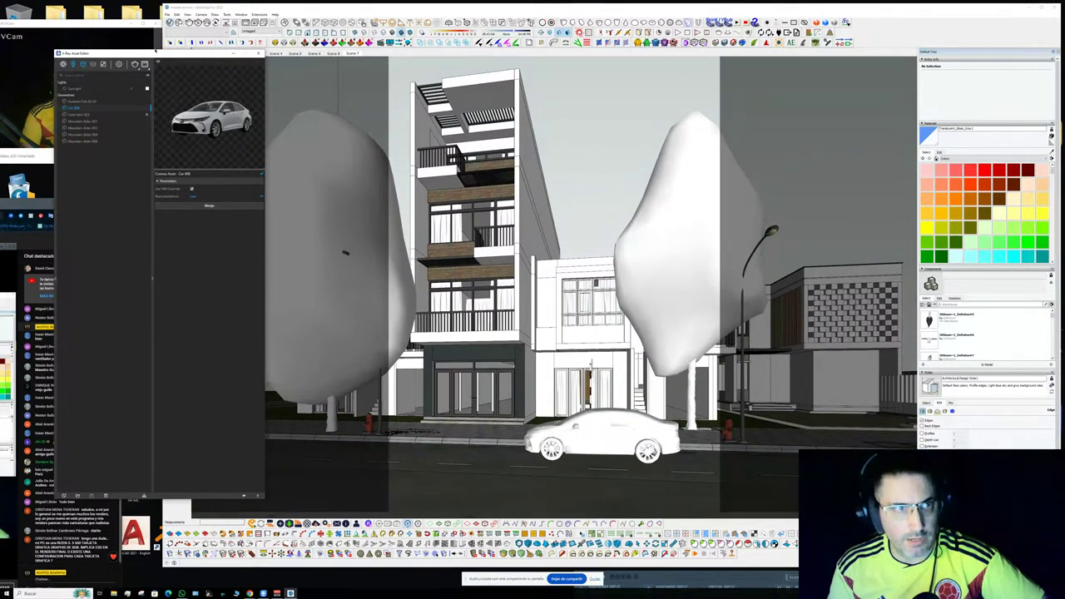
left_click_drag(155, 55, 483, 75)
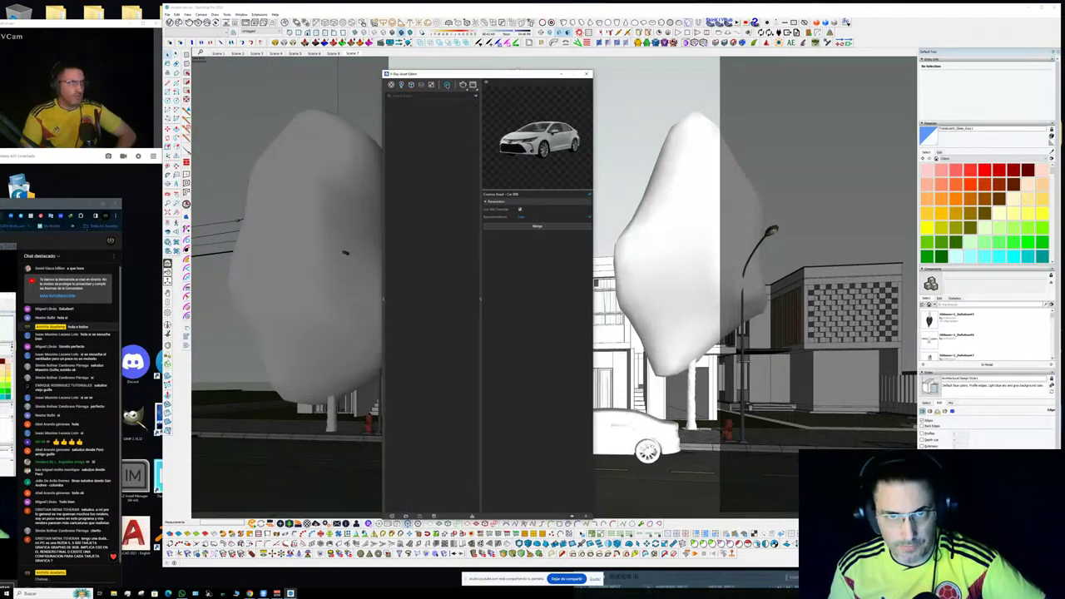
left_click(447, 84)
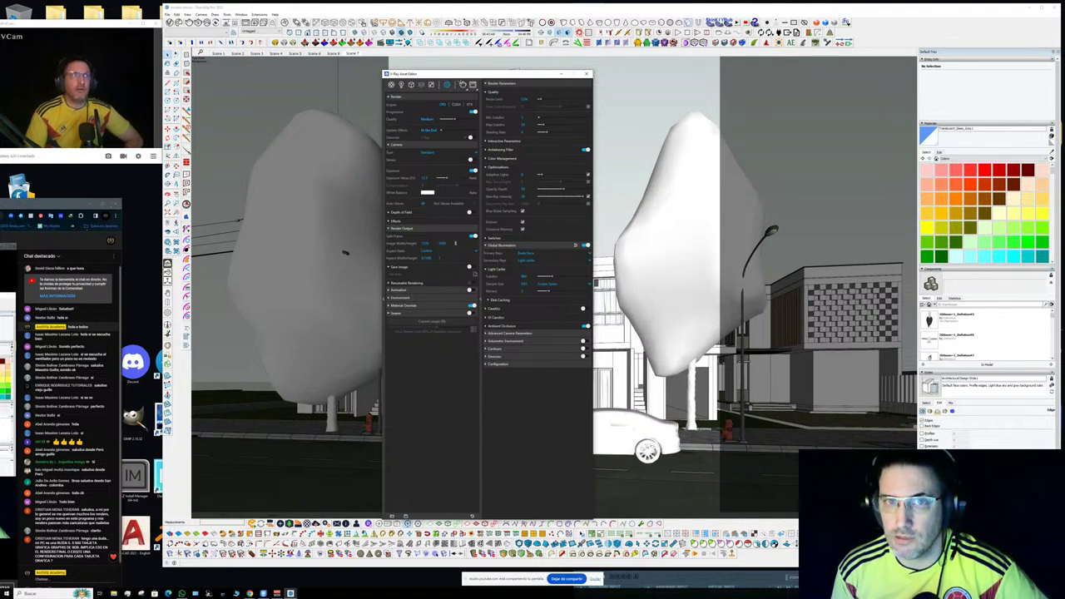
left_click_drag(459, 77, 330, 74)
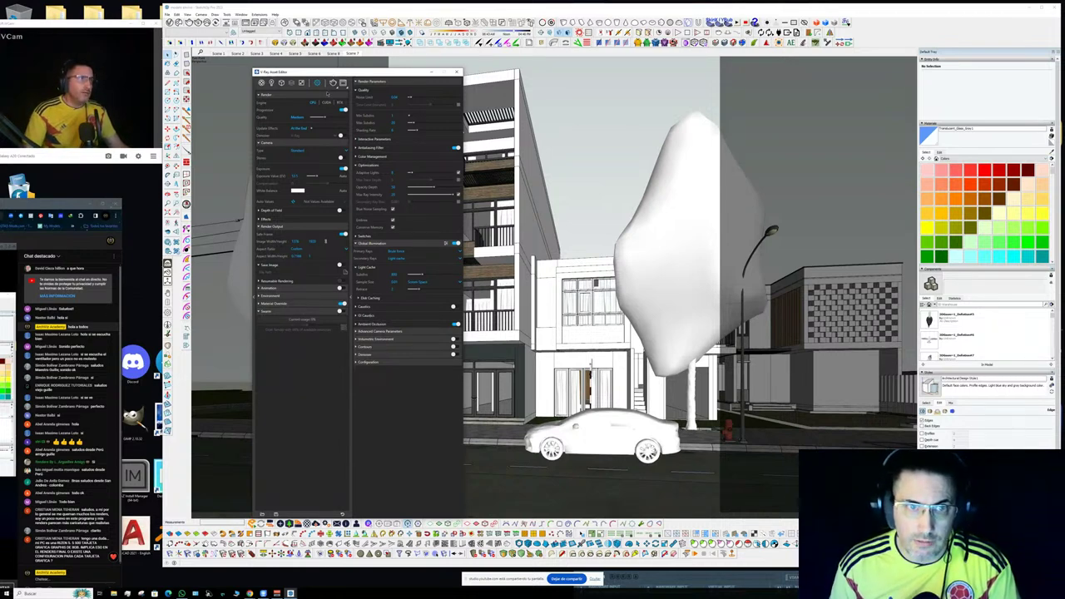
- Try the CUDA and RTX render engines, return to CPU, and move the settings window clear of the main building
left_click(326, 102)
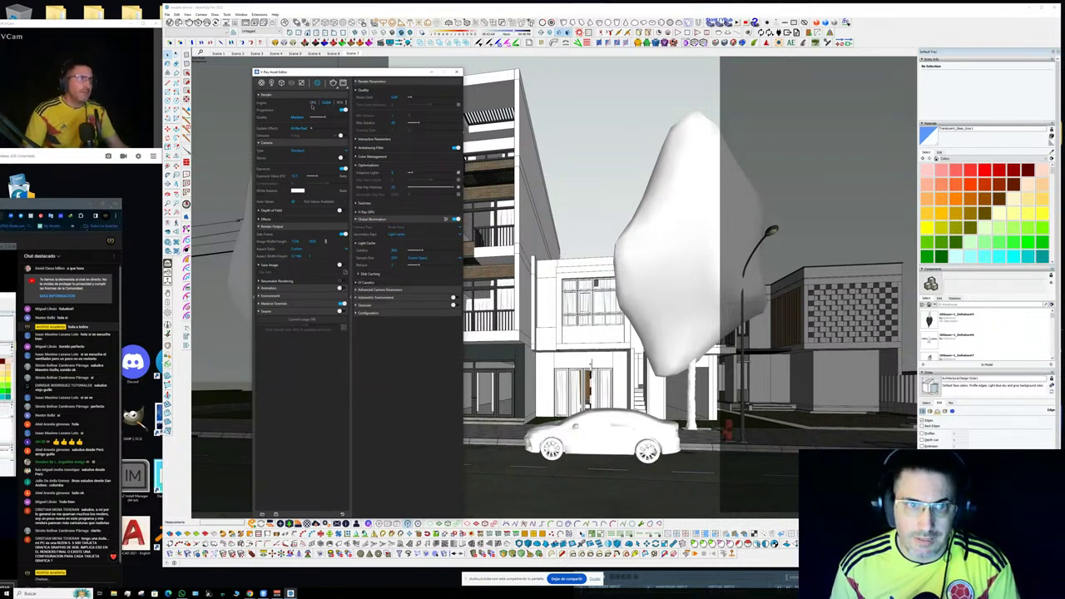
left_click(313, 103)
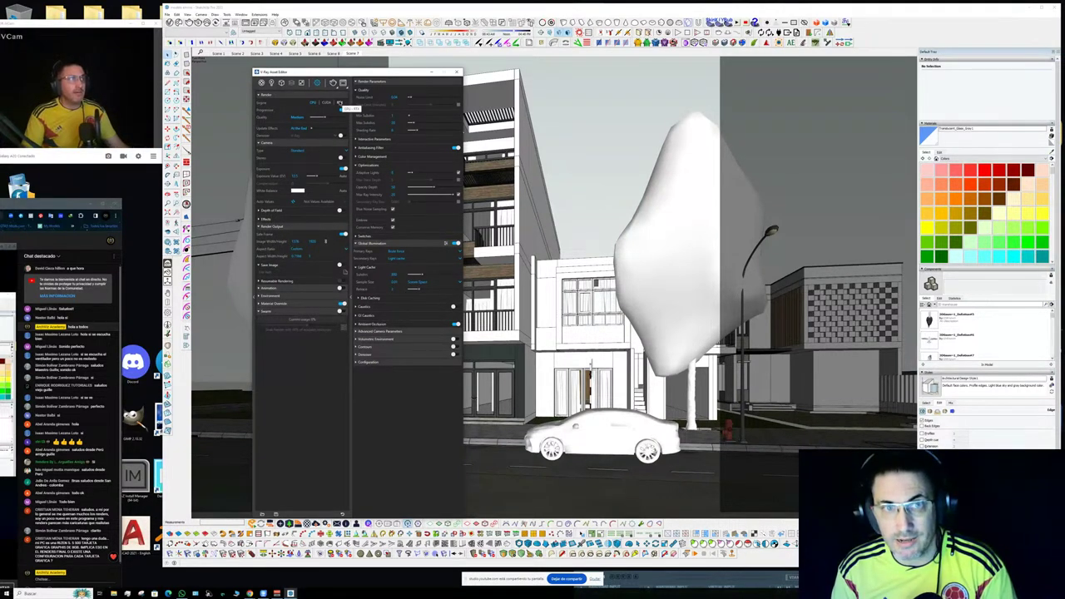
left_click(339, 103)
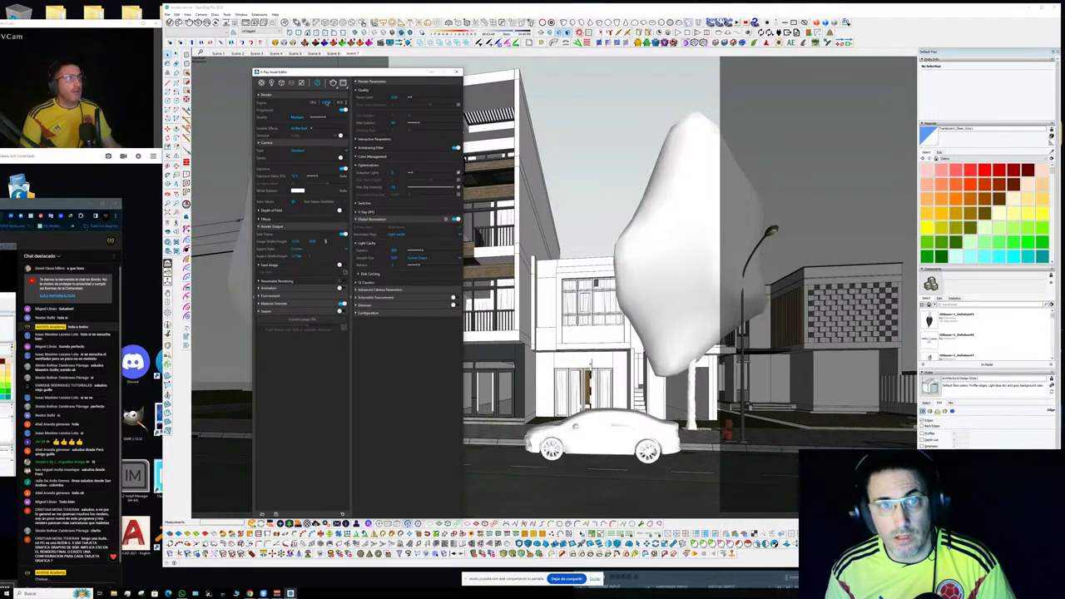
left_click(312, 103)
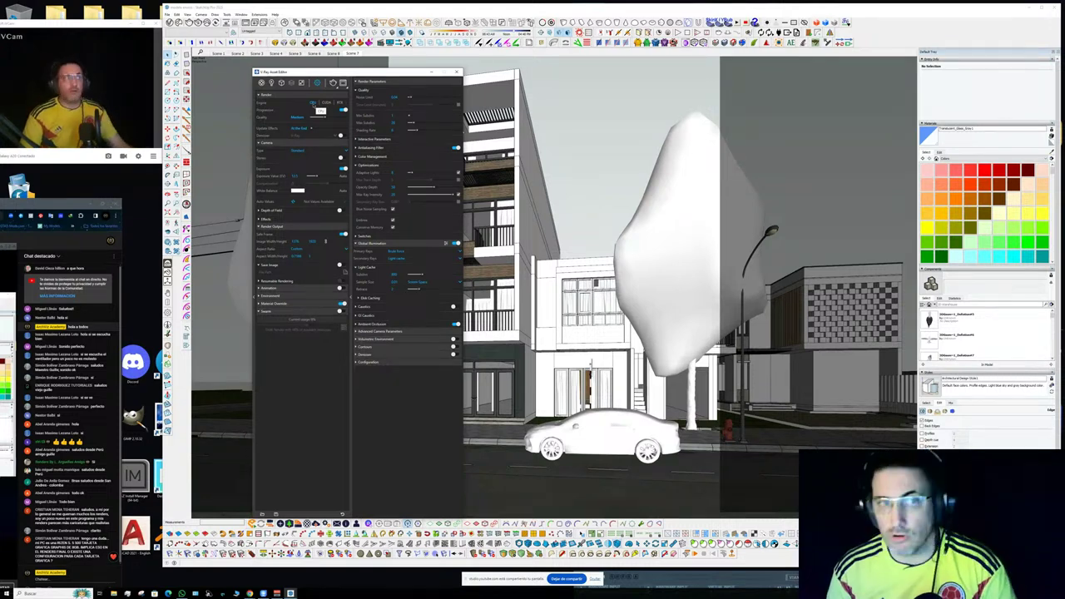
left_click_drag(320, 72, 269, 67)
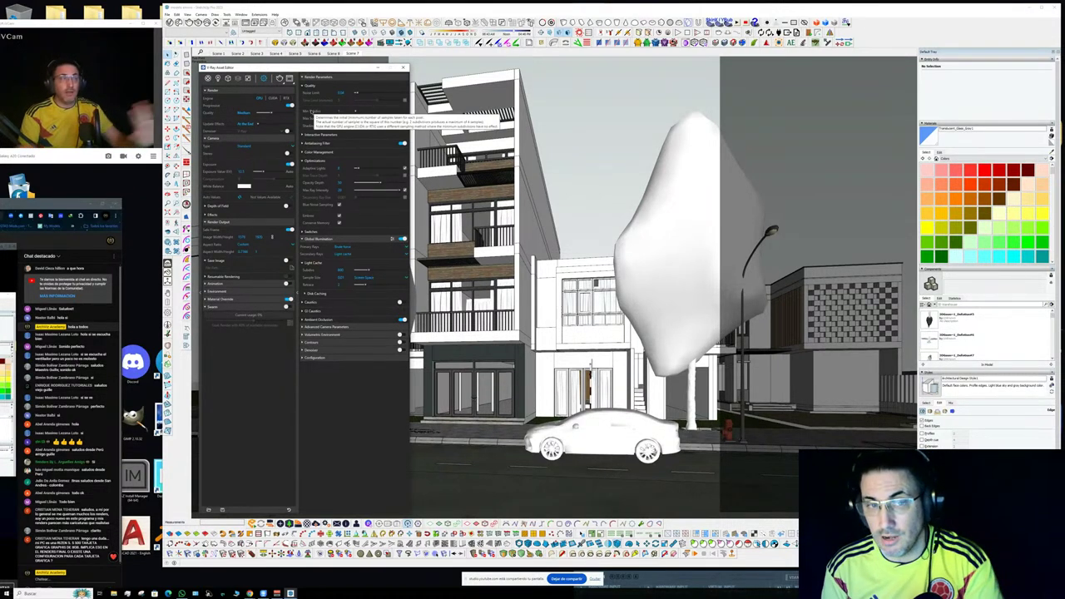
- Run a test render of the street scene, inspect the car against the road, then stop it and close the frame buffer
left_click_drag(335, 70, 332, 69)
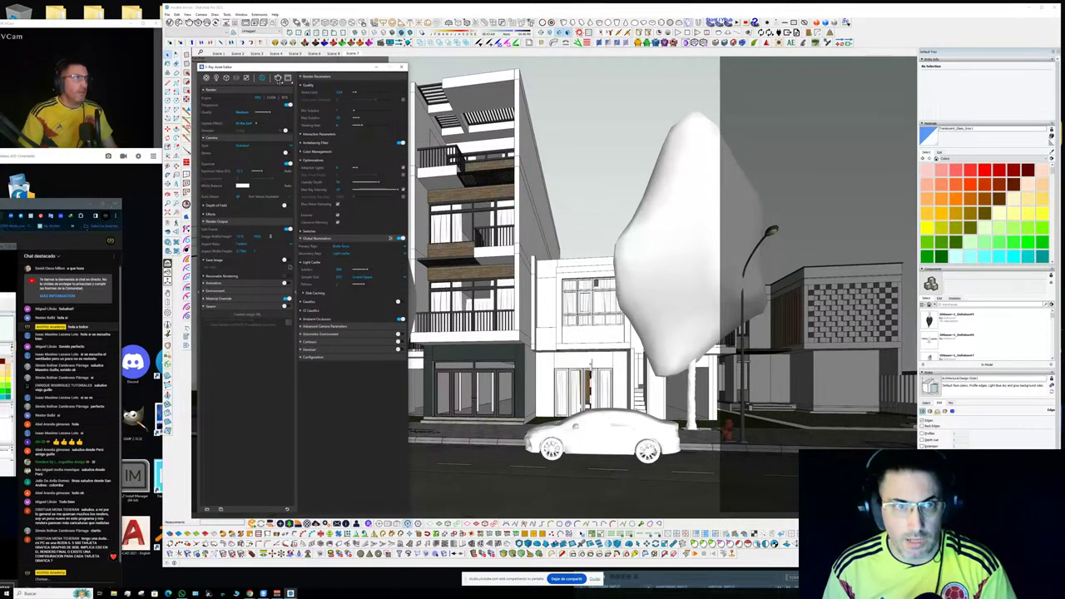
left_click(278, 78)
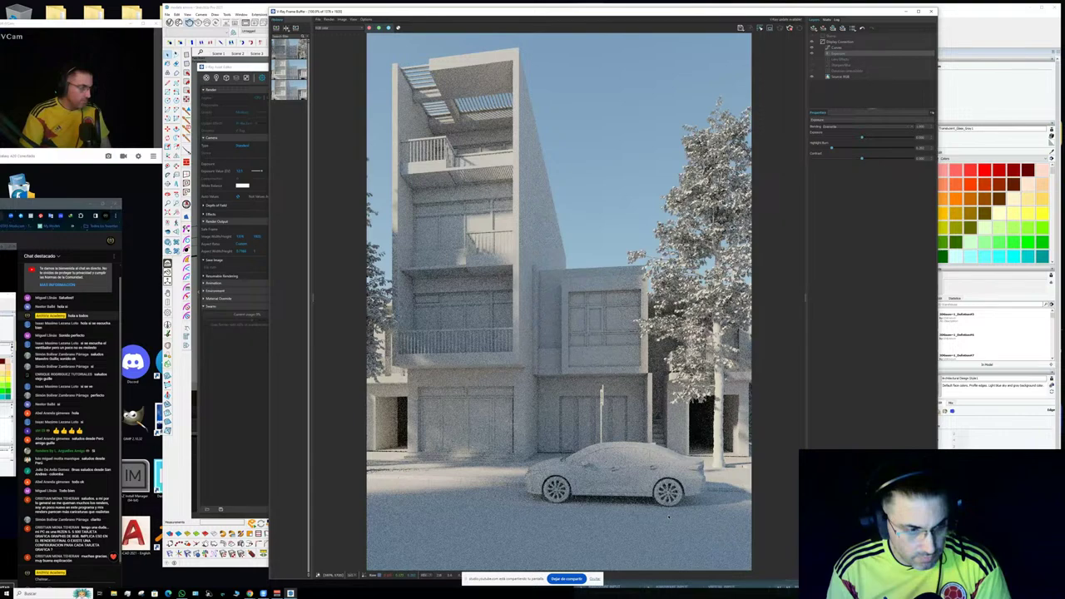
scroll(668, 517, "up", 2)
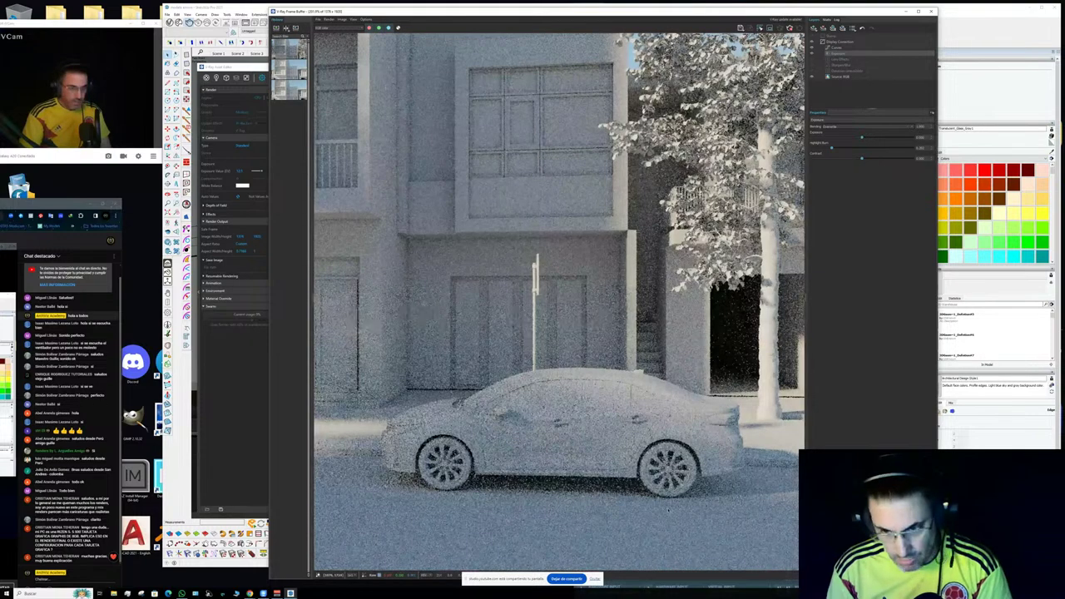
scroll(668, 511, "down", 2)
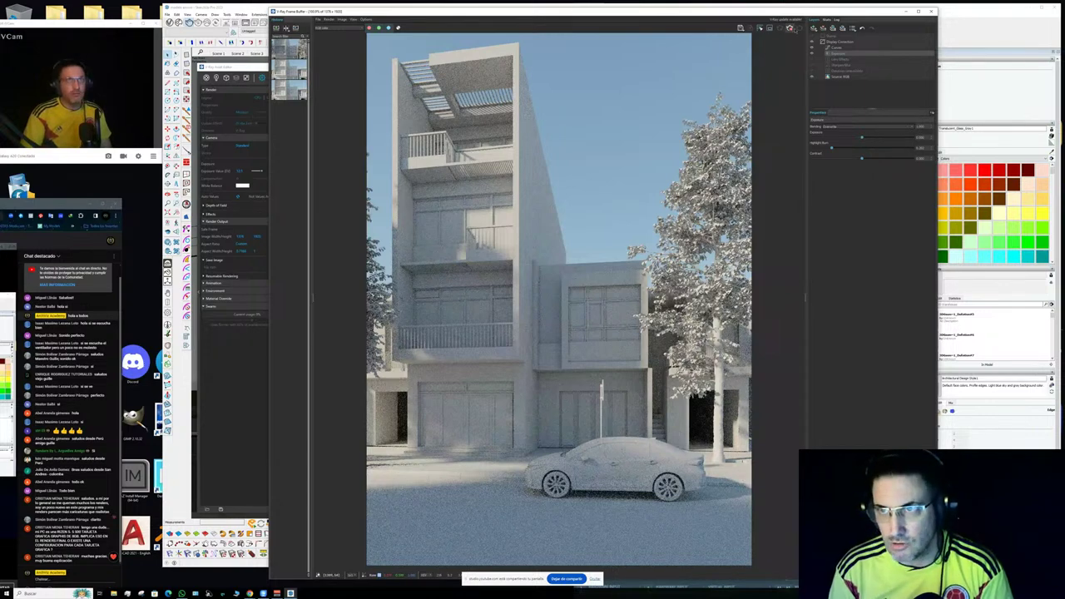
left_click(790, 28)
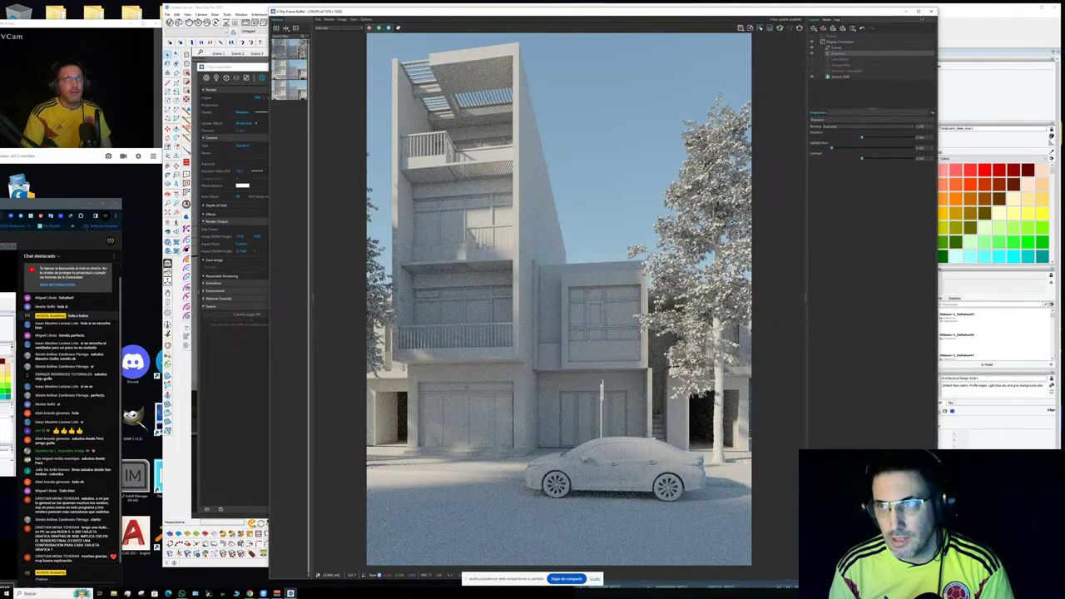
left_click(931, 10)
- Move the car component vertically by 1 cm on the road and restore the Scene 7 view
left_click(592, 446)
scroll(591, 445, "up", 4)
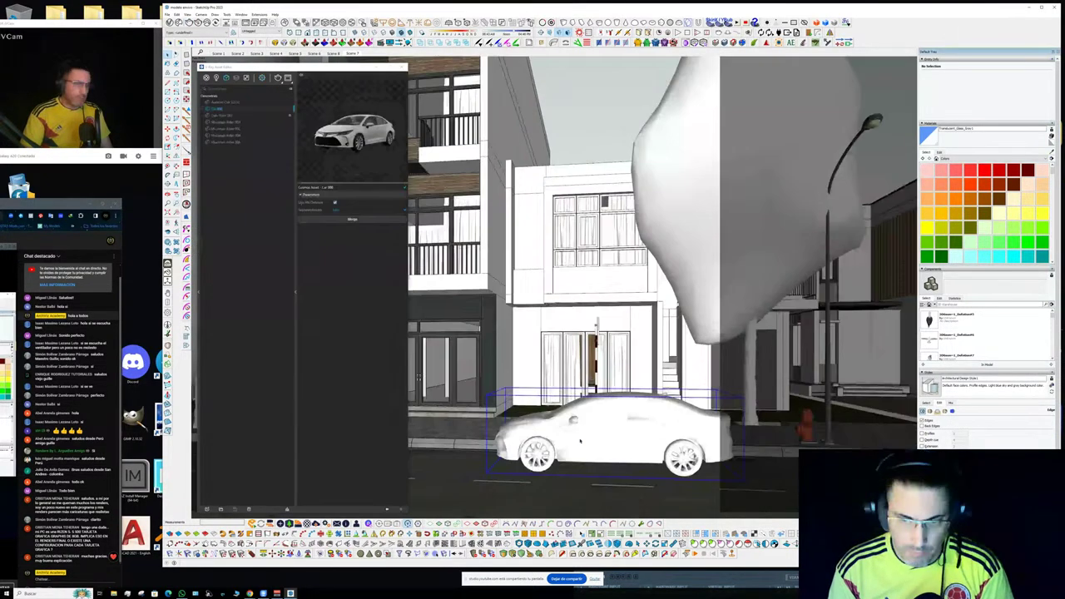
scroll(589, 444, "up", 2)
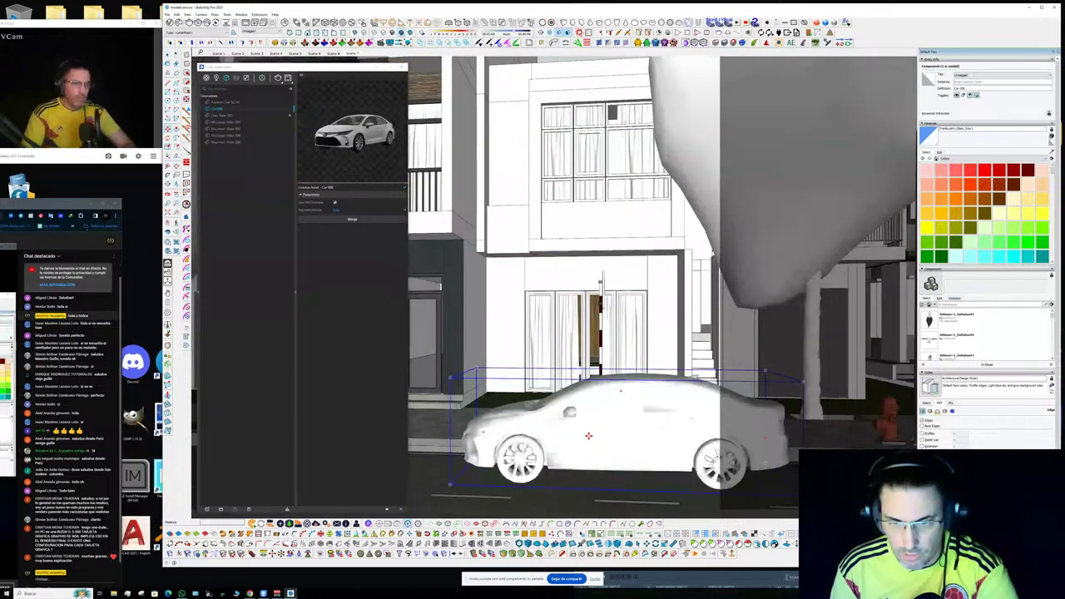
left_click(588, 436)
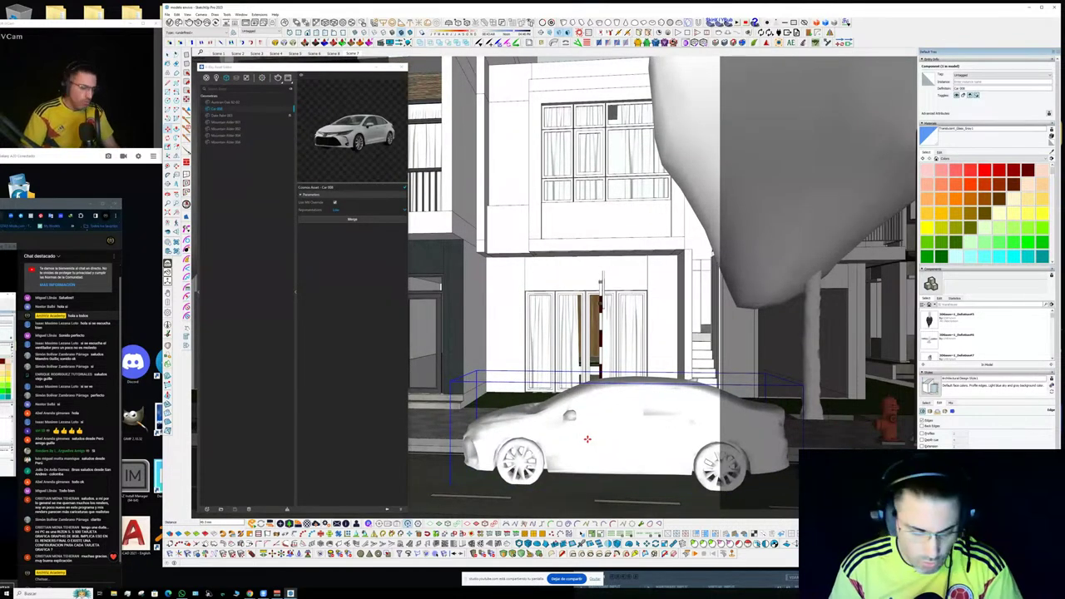
type("1cm")
key("Return")
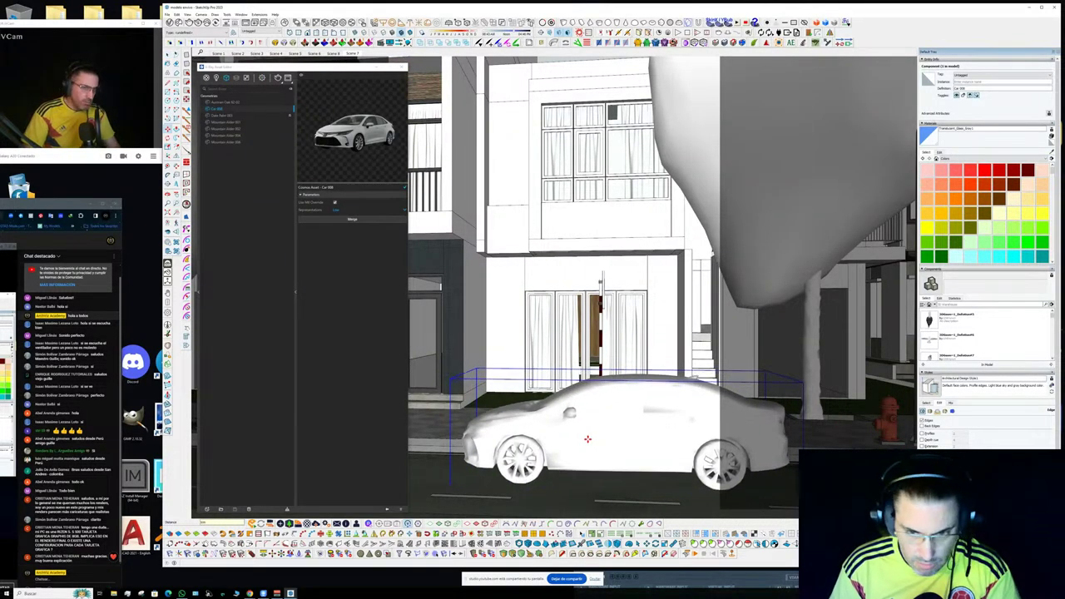
scroll(587, 439, "down", 4)
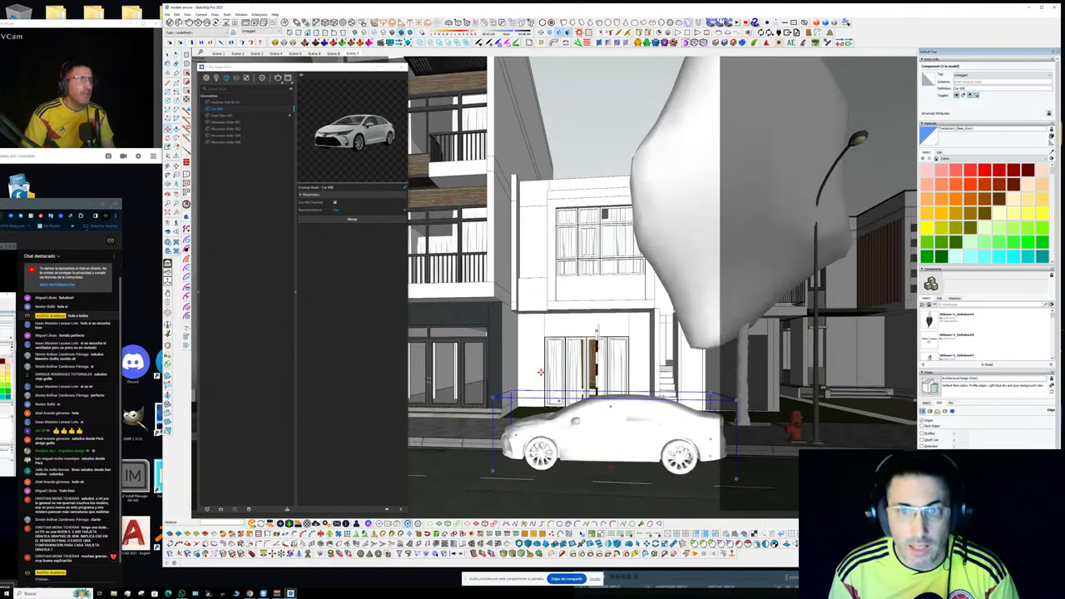
key("space")
middle_click_drag(542, 371, 572, 186)
left_click(574, 177)
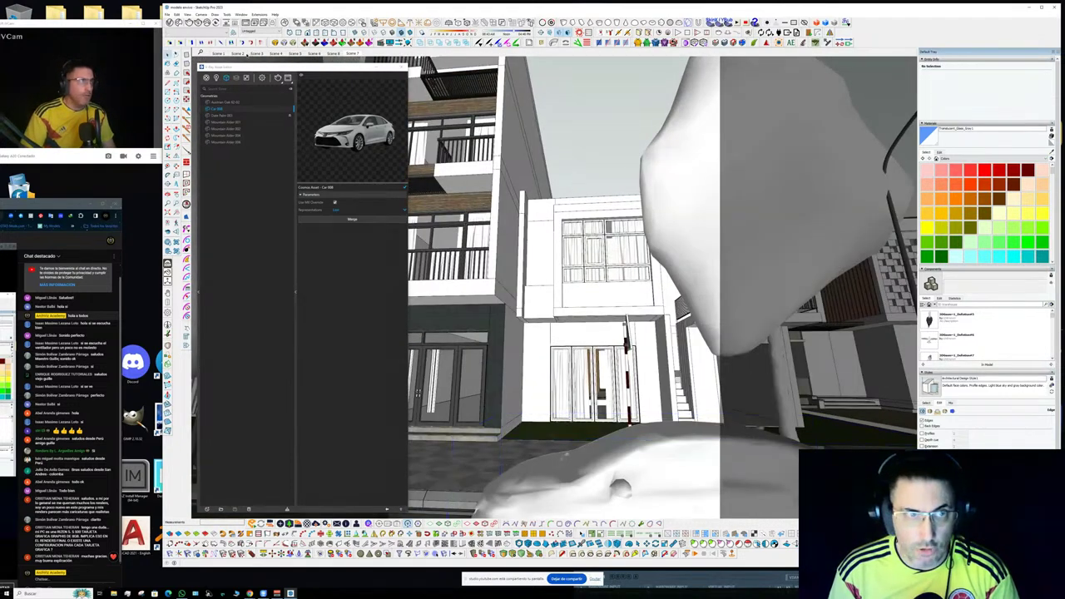
left_click(353, 53)
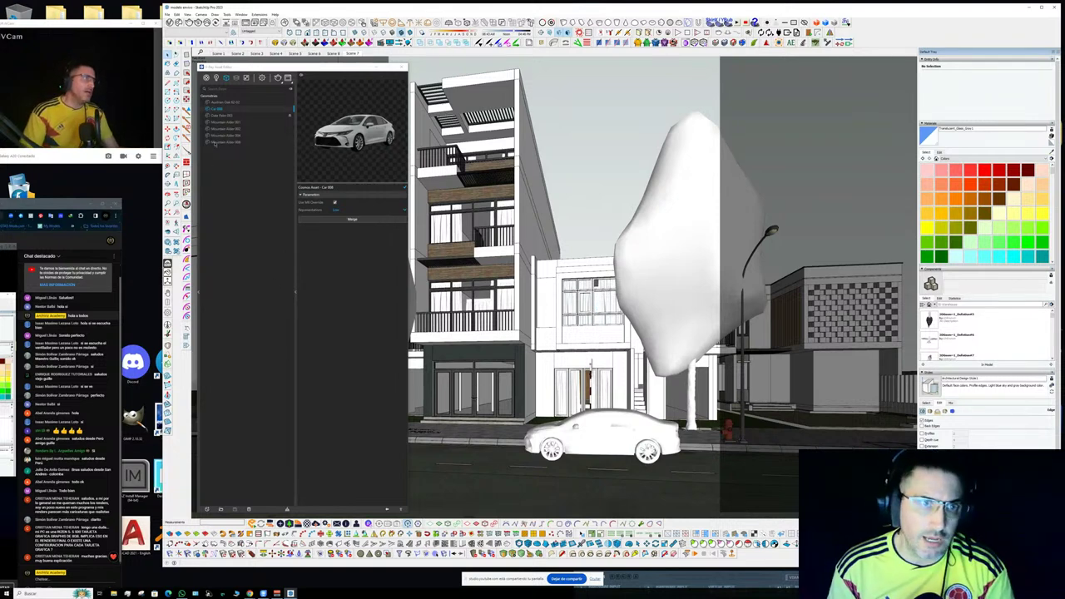
- List the scene's lights in the V-Ray Asset Editor and add a dome light on the road in front of the car
left_click(216, 77)
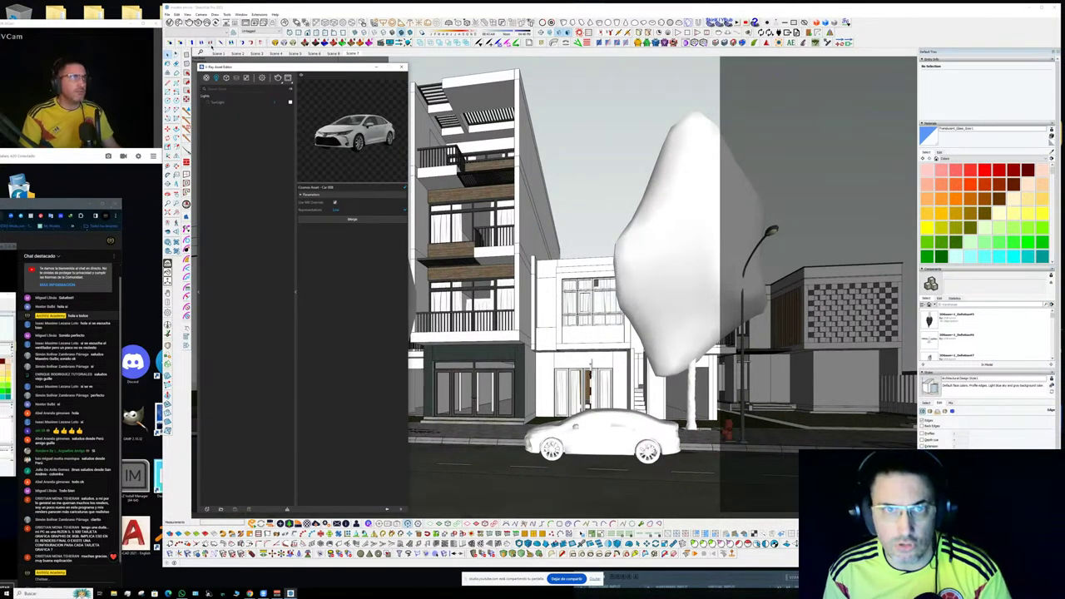
left_click(428, 22)
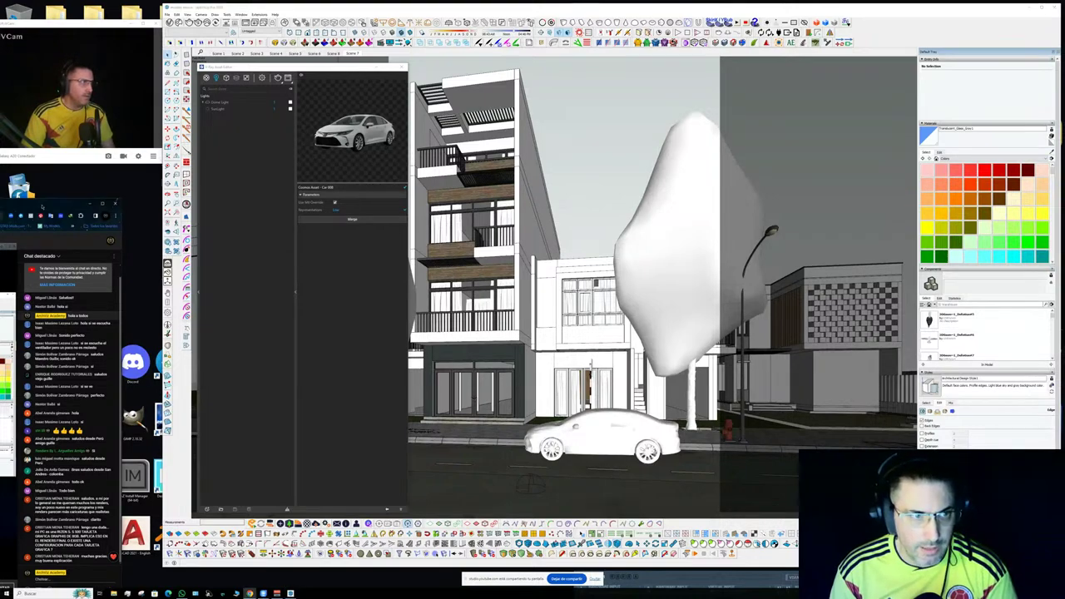
- Switch to Chrome, open a new window over the model and move the live-stream window back out of the way
left_click_drag(42, 208, 572, 145)
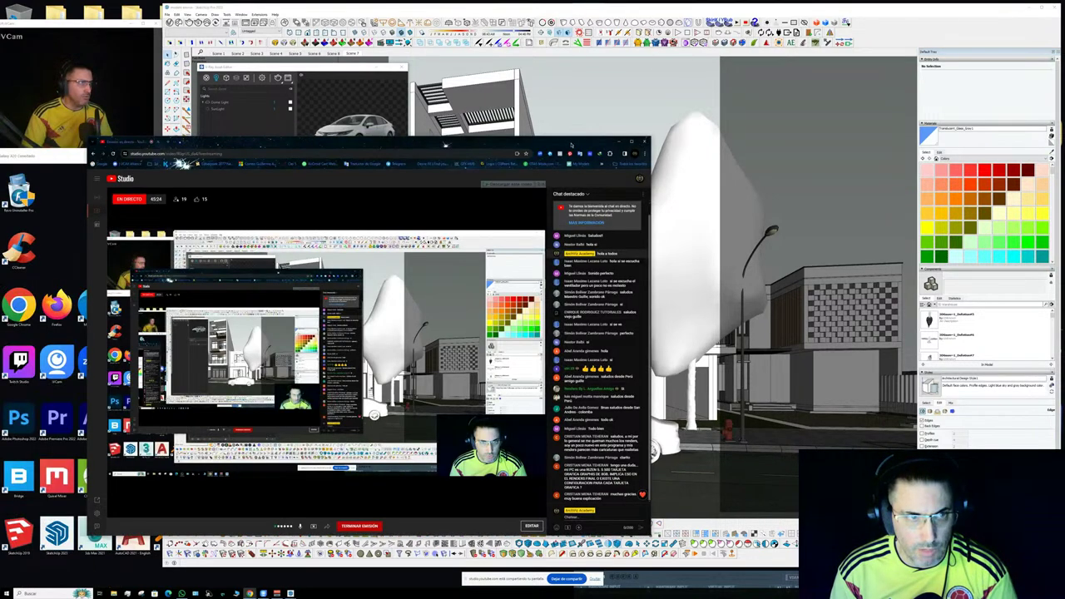
key("ctrl+n")
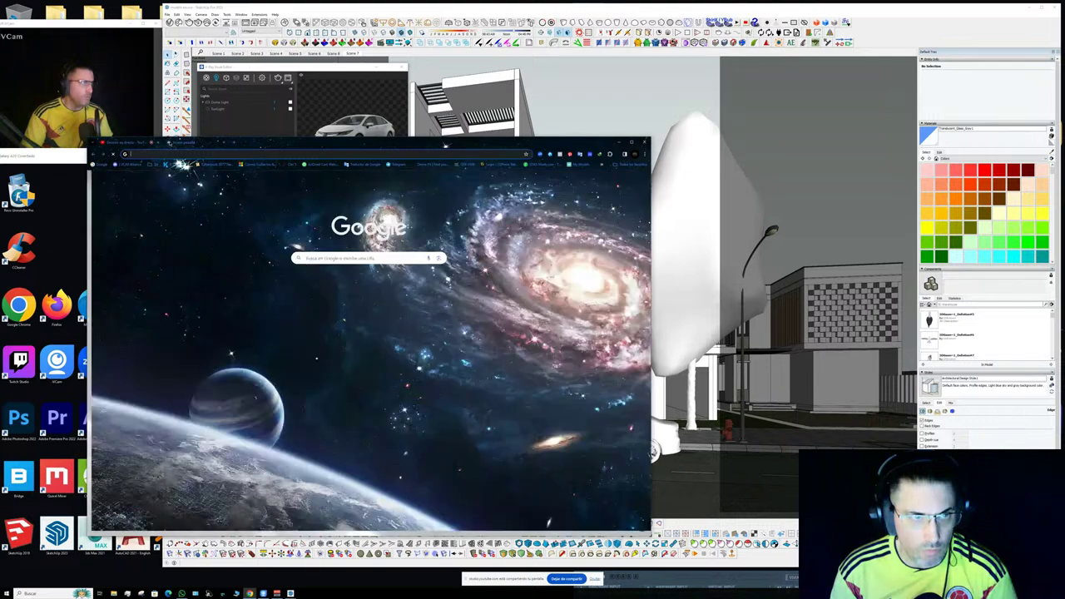
left_click_drag(446, 147, 693, 85)
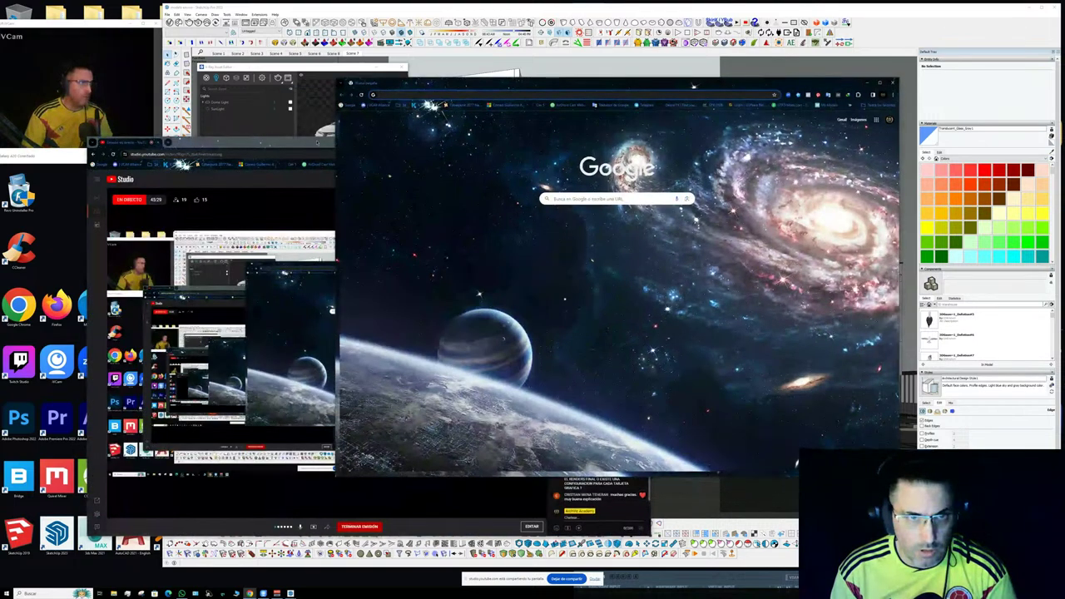
left_click_drag(320, 143, 131, 202)
left_click_drag(414, 205, 91, 206)
left_click(583, 200)
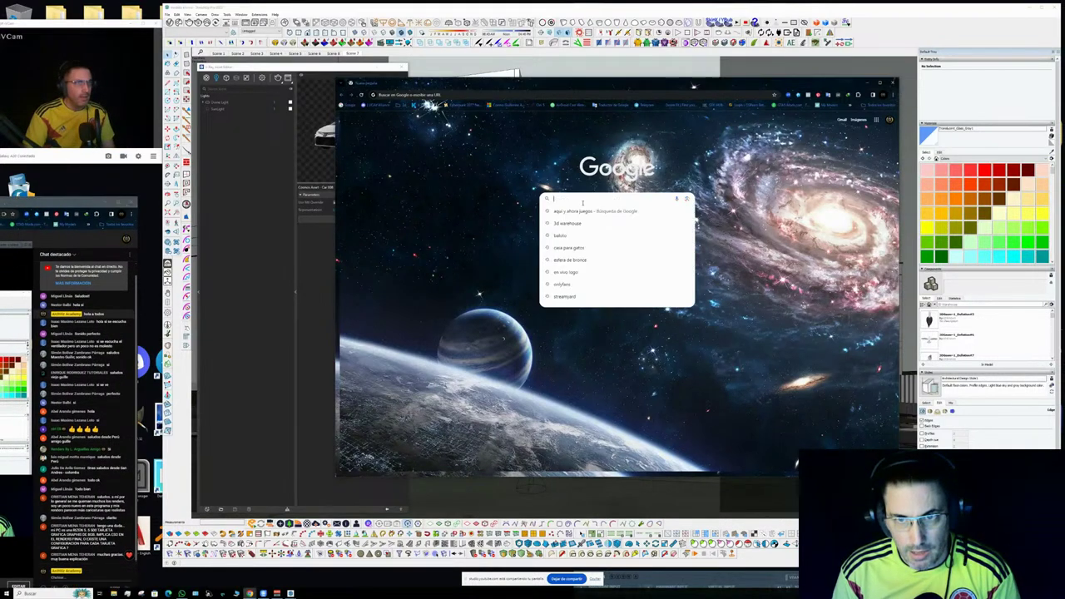
type("f")
key("BackSpace")
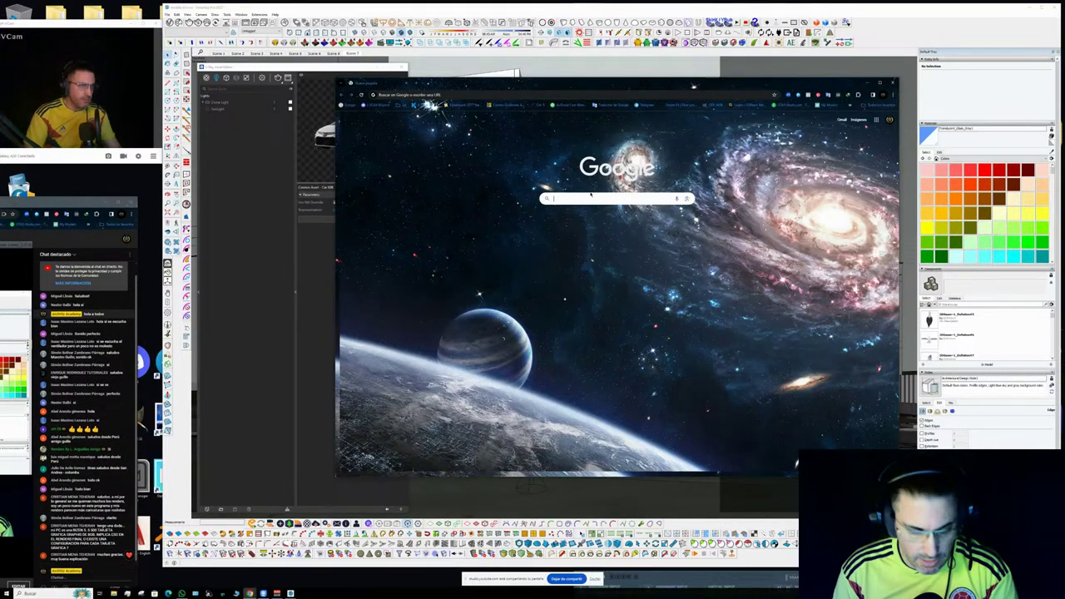
type("hdri")
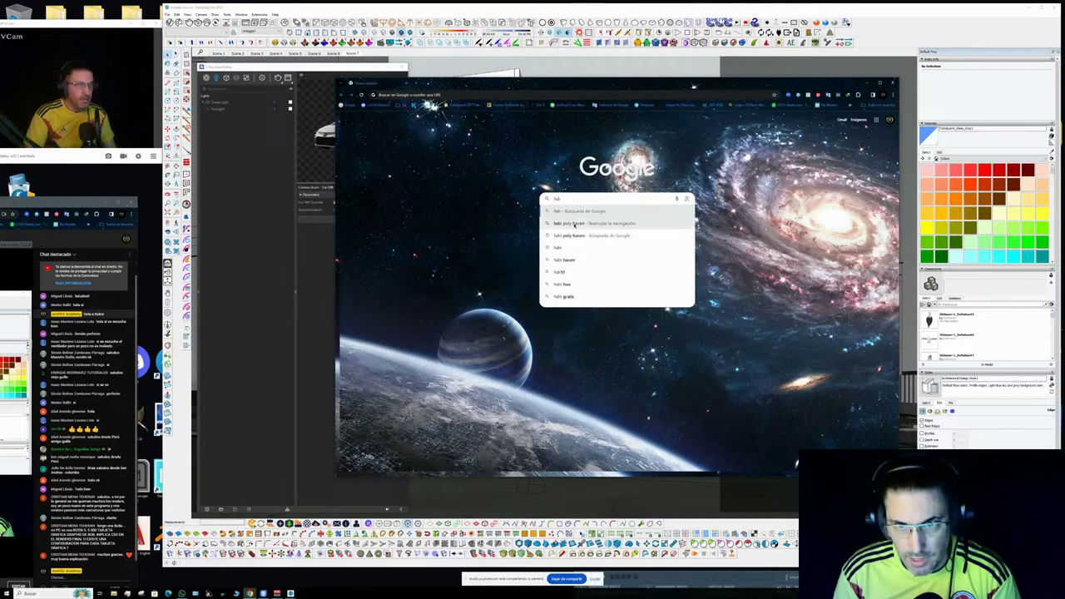
key("Down")
key("Return")
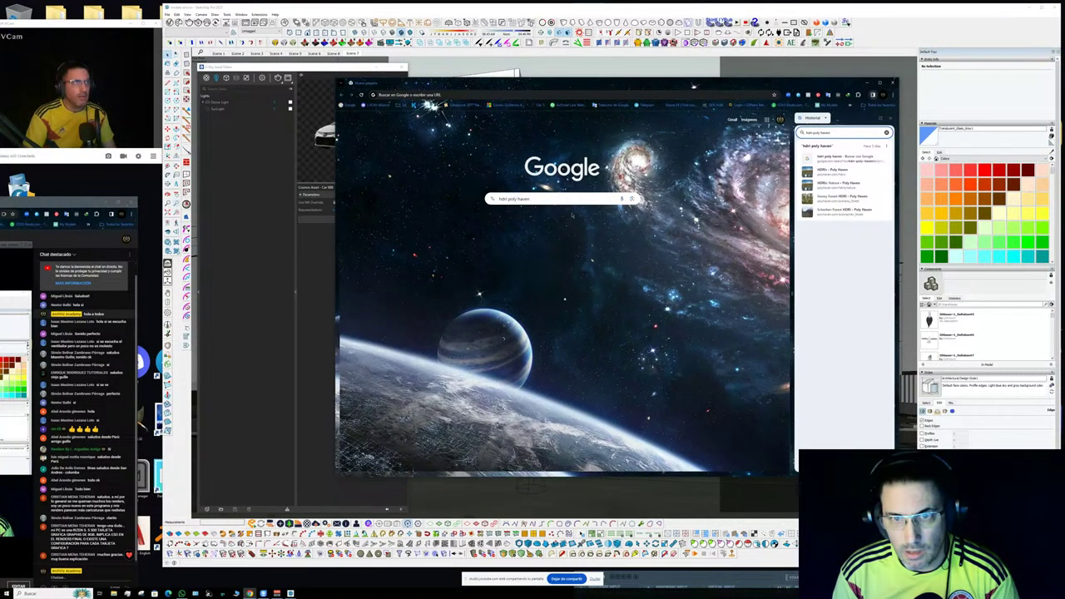
left_click_drag(535, 200, 472, 206)
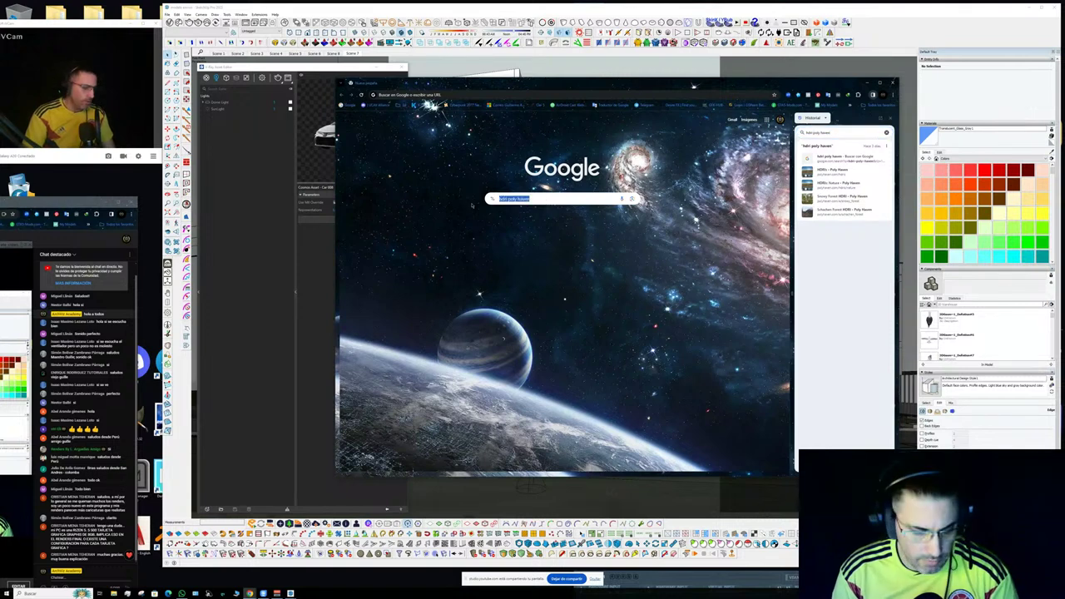
key("BackSpace")
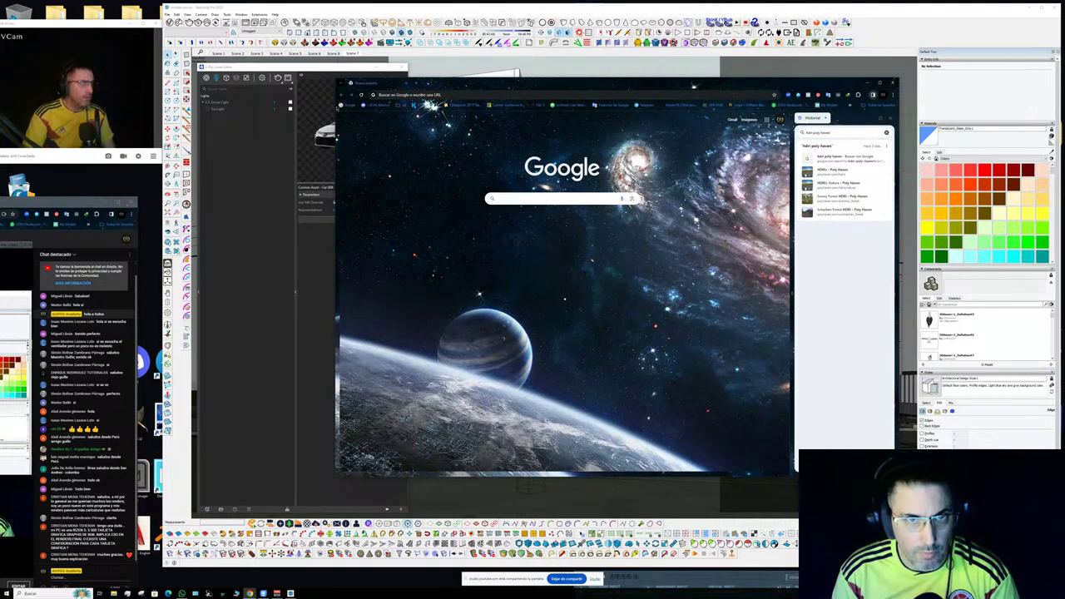
- Load the Google home page in the new browser window, ready for a search
left_click(347, 105)
left_click(513, 221)
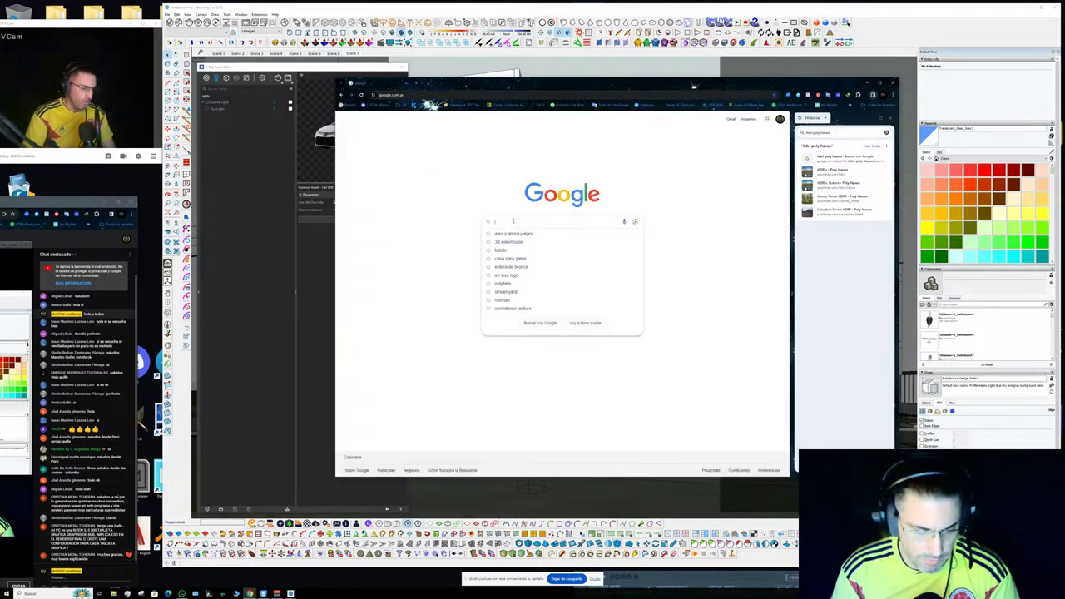
type("chrome://history/grouped?q=hdri%20poly%20haven")
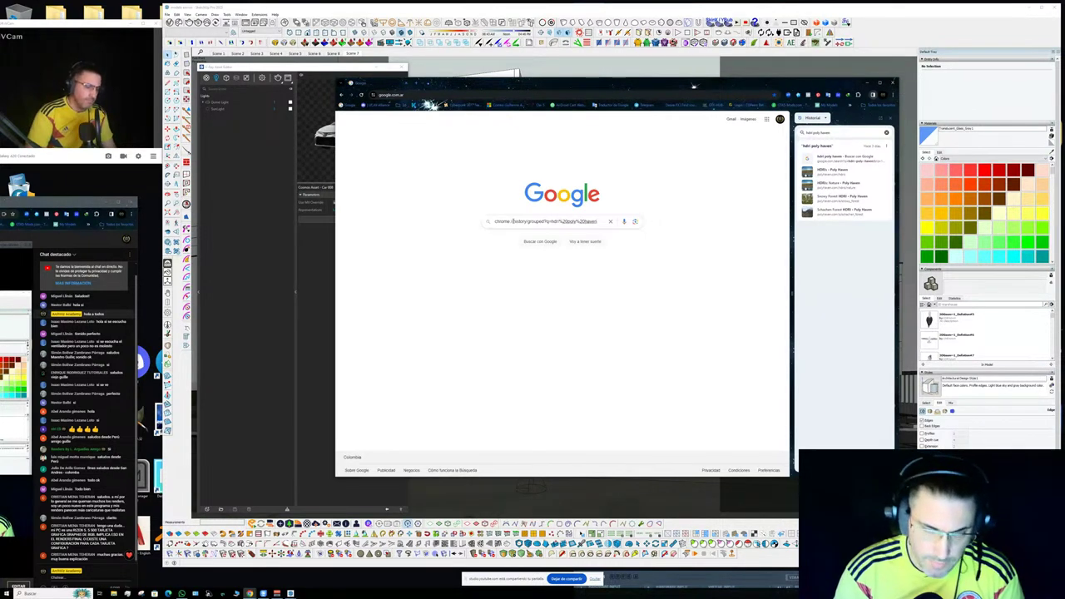
key("BackSpace")
key("BackSpace")
key("BackSpace")
key("BackSpace")
key("BackSpace")
key("BackSpace")
key("BackSpace")
key("BackSpace")
key("BackSpace")
key("BackSpace")
key("BackSpace")
key("BackSpace")
key("BackSpace")
key("BackSpace")
key("BackSpace")
key("BackSpace")
key("BackSpace")
key("BackSpace")
key("BackSpace")
key("BackSpace")
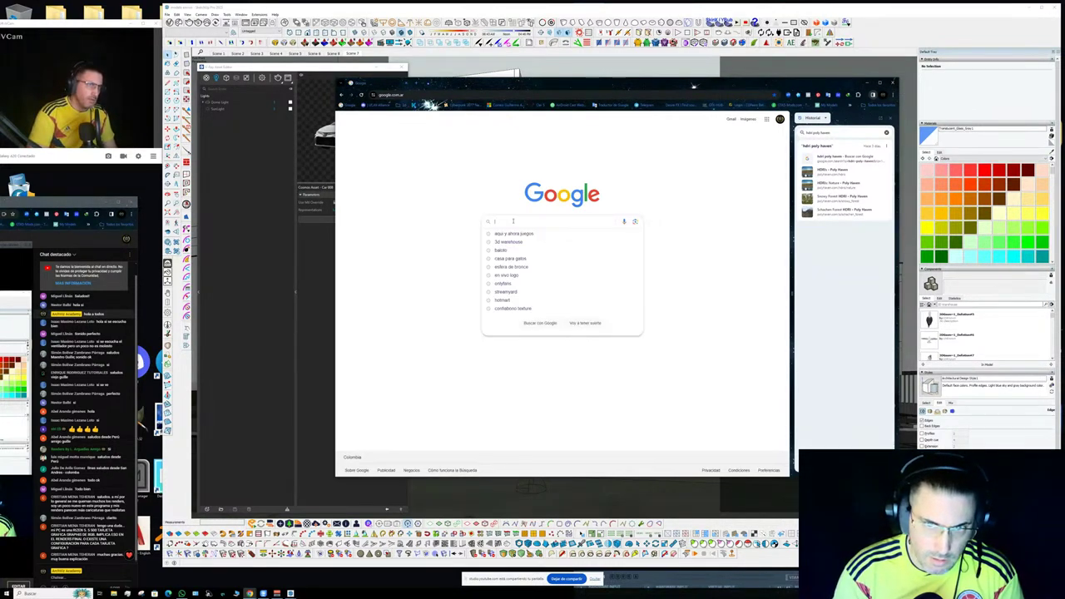
- Search Google for "hdri poly haven", open Poly Haven's HDRIs page and maximize the browser window
type("hdr")
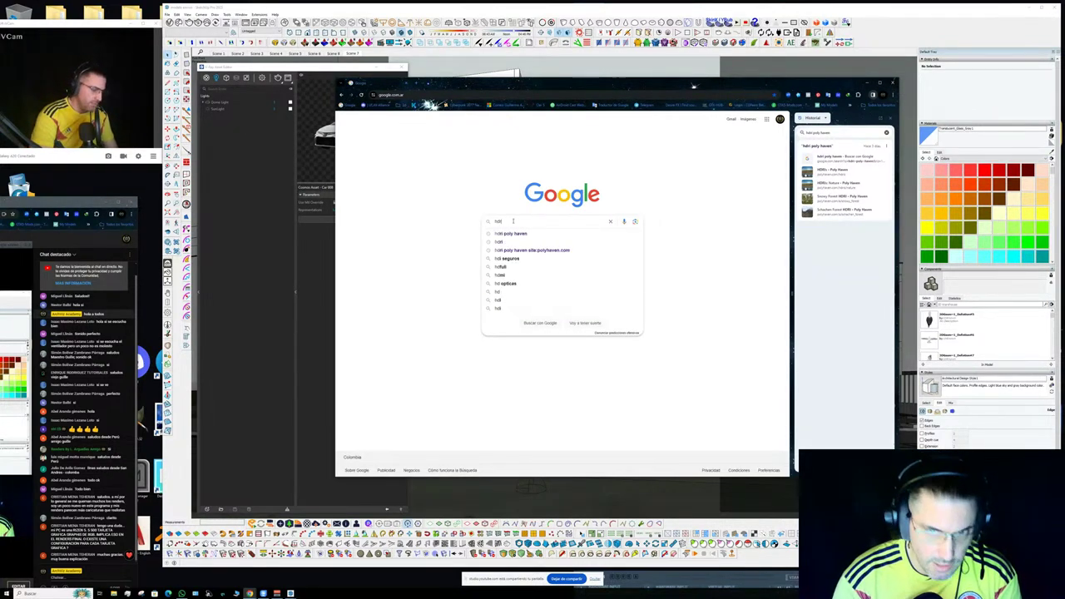
left_click(511, 234)
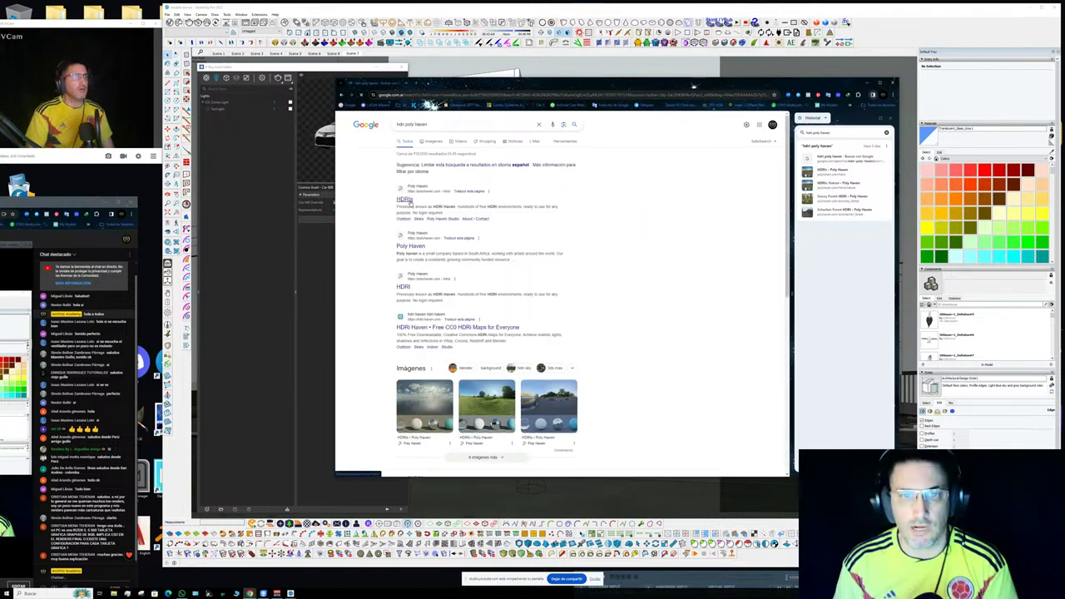
left_click(408, 202)
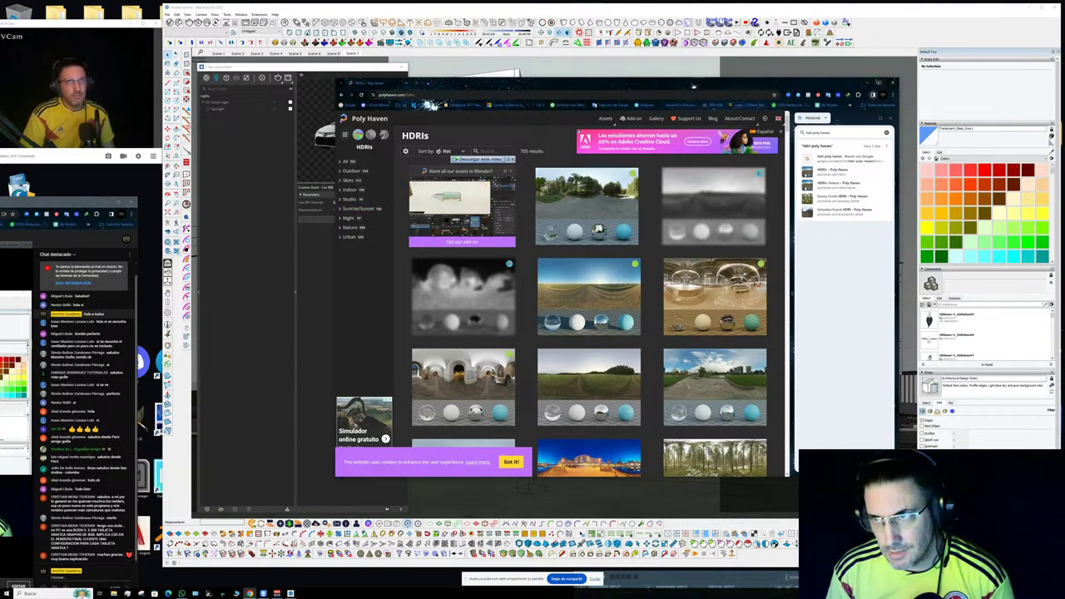
left_click(878, 82)
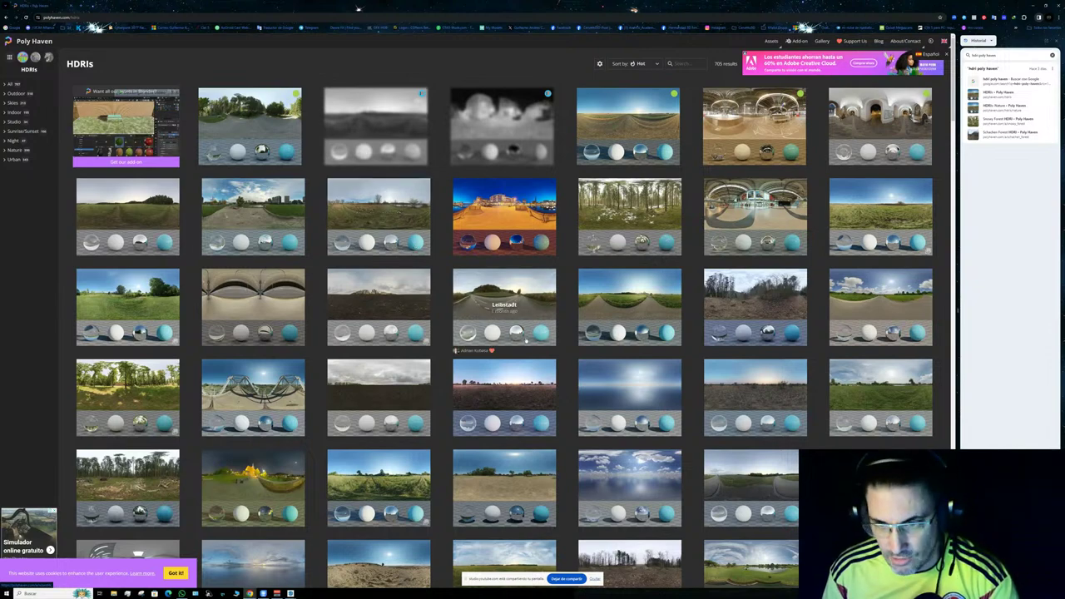
- Browse the HDRI library and examine the Ox Bridge Morning asset page
scroll(516, 324, "down", 1)
scroll(516, 333, "down", 1)
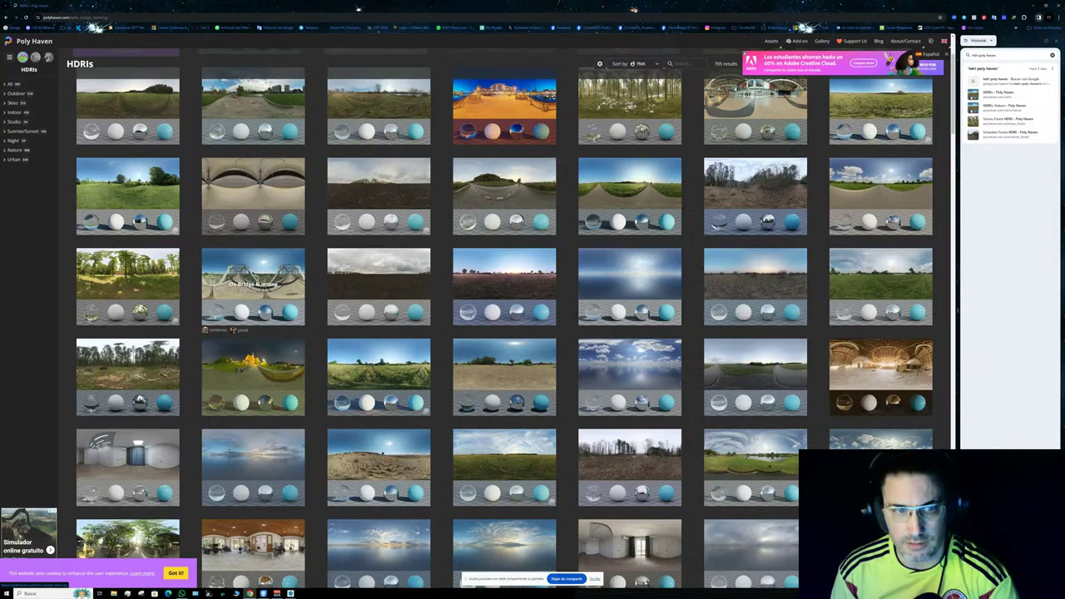
left_click(258, 284)
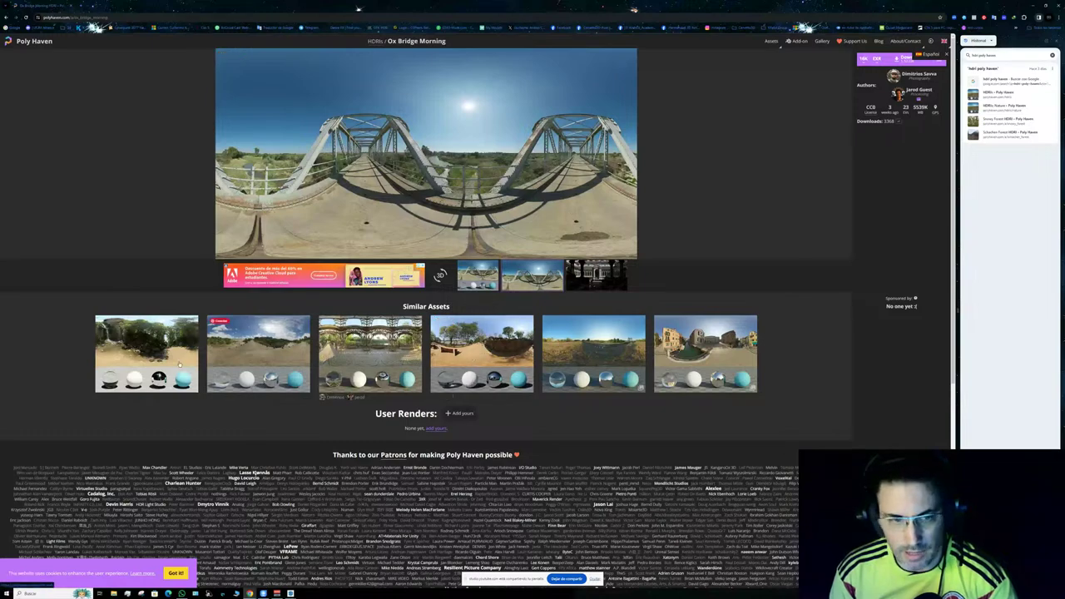
scroll(313, 235, "down", 2)
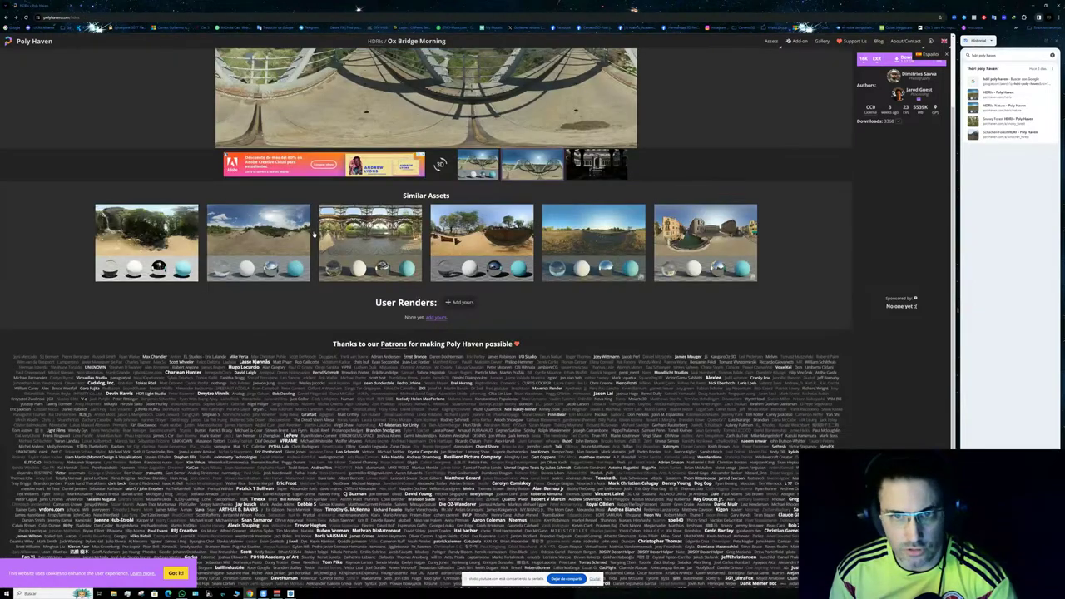
- Return to the HDRI library and open the Buikslotermeerplein asset page
key("alt+Left")
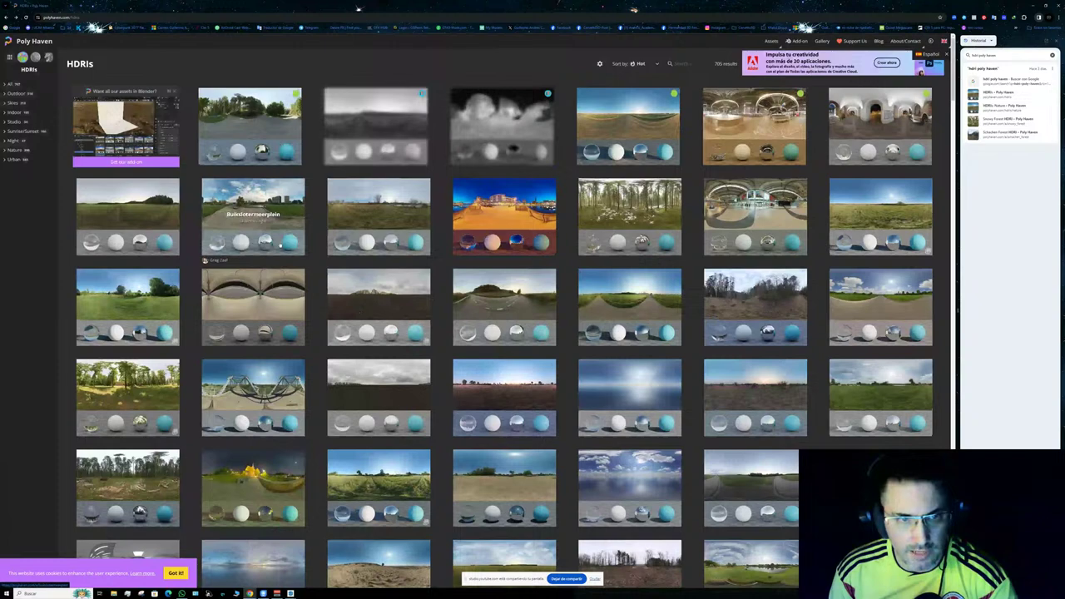
left_click(253, 218)
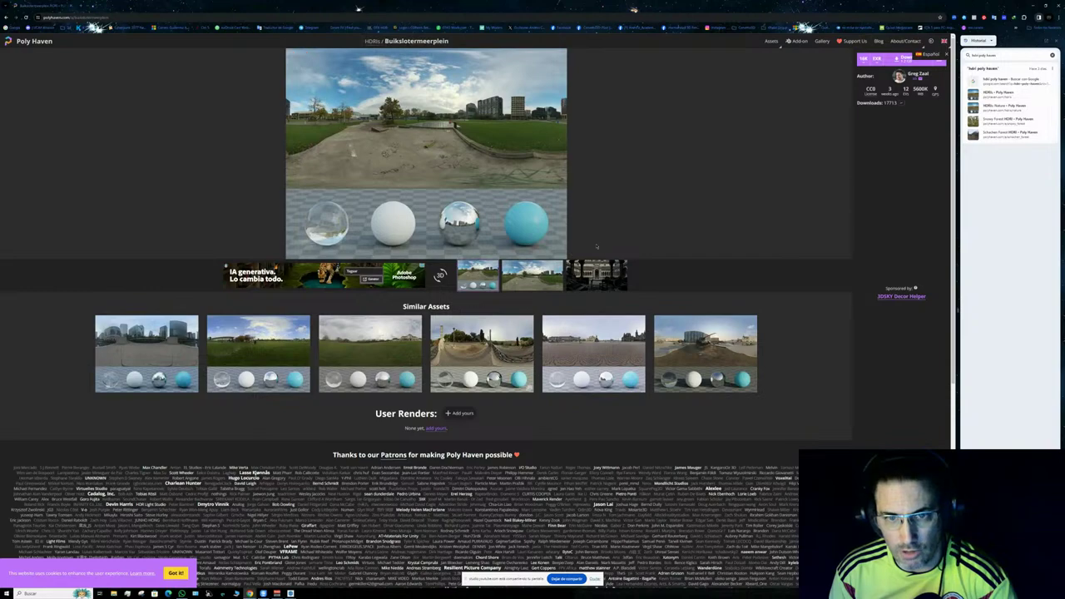
- Examine the Autumn Field and Kloofendal 48d Partly Cloudy (Pure Sky) asset pages from the HDRI library
key("alt+Left")
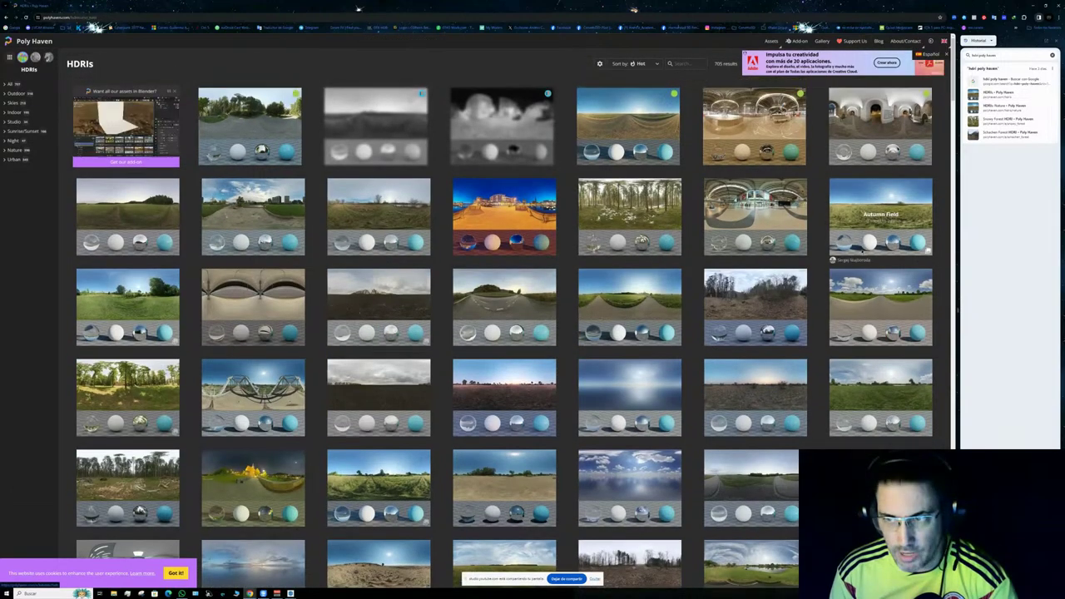
left_click(504, 266)
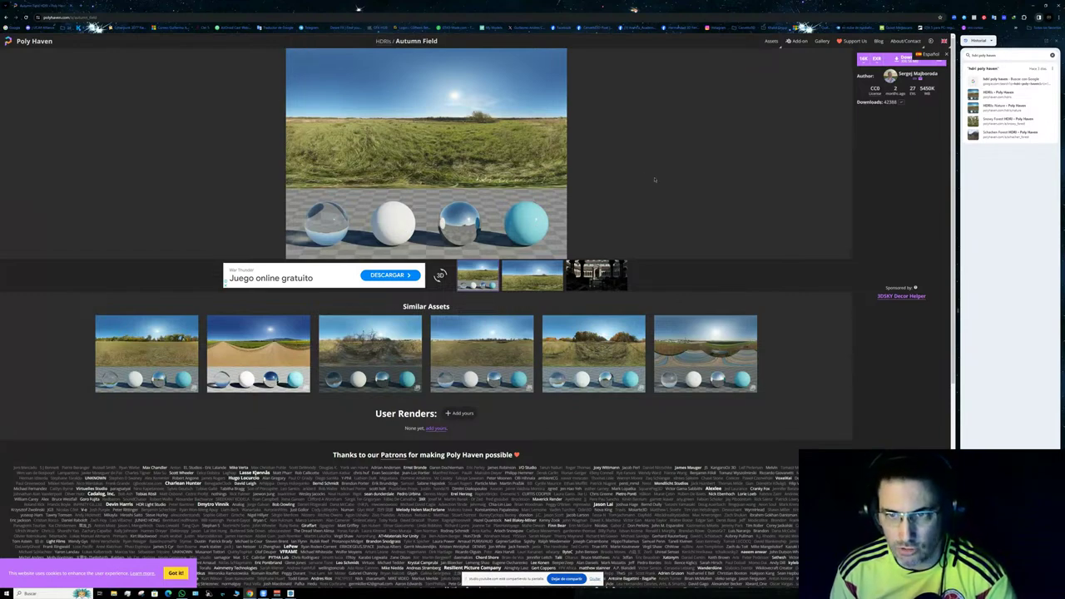
key("alt+Left")
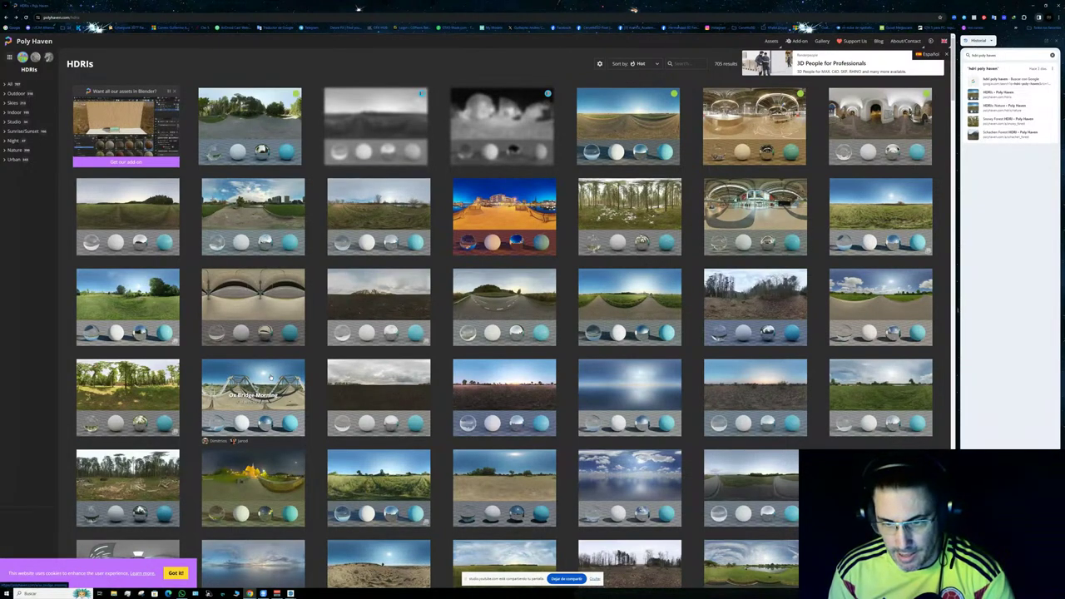
left_click(614, 471)
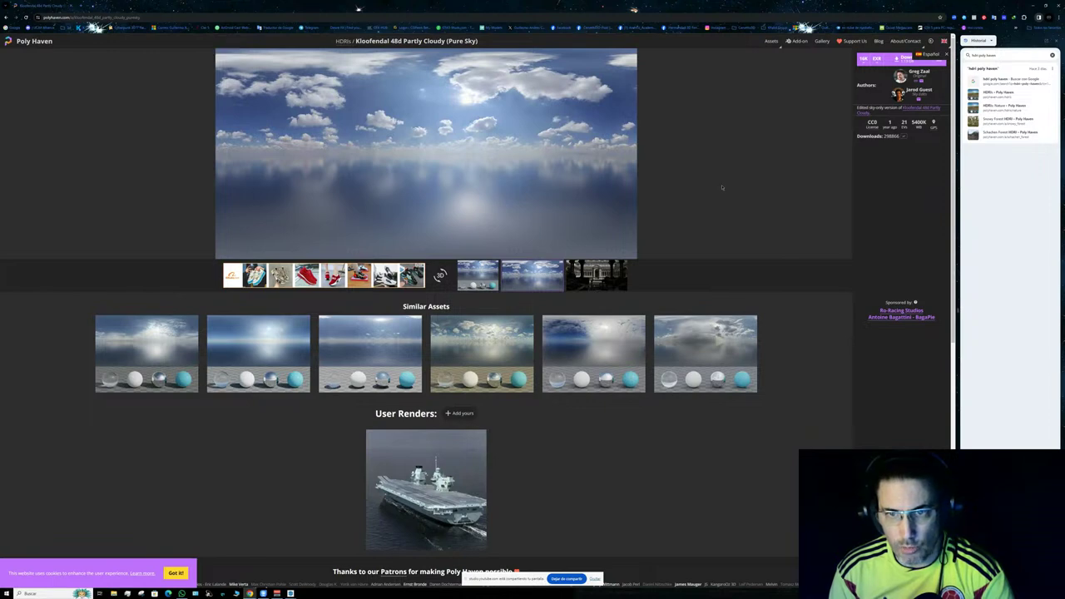
key("alt+Left")
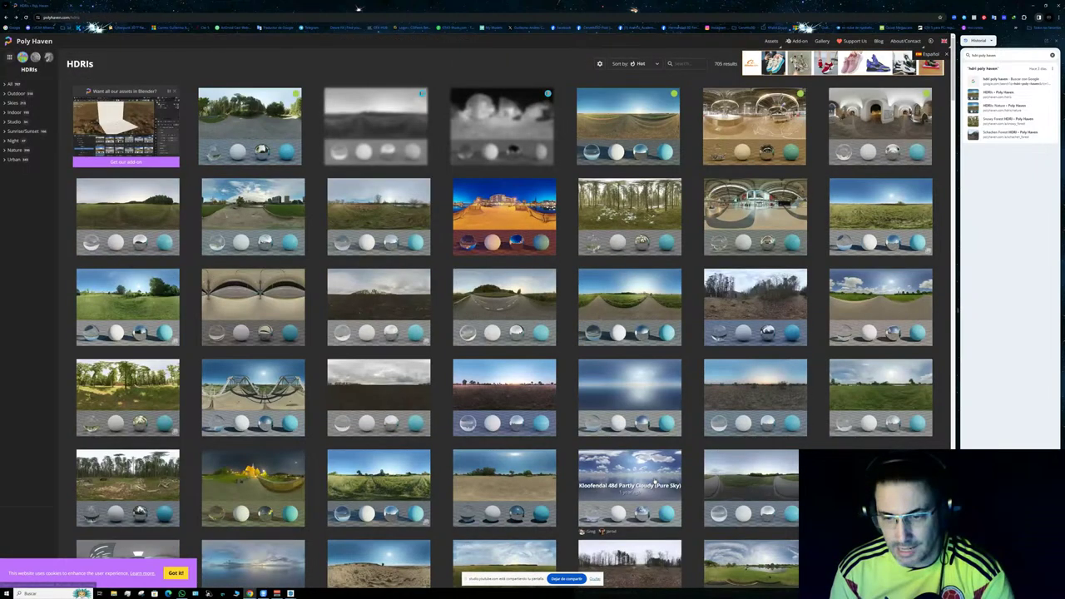
- Open the Kloofendal 48d Partly Cloudy (Pure Sky) asset and download it as a 4K EXR
left_click(655, 483)
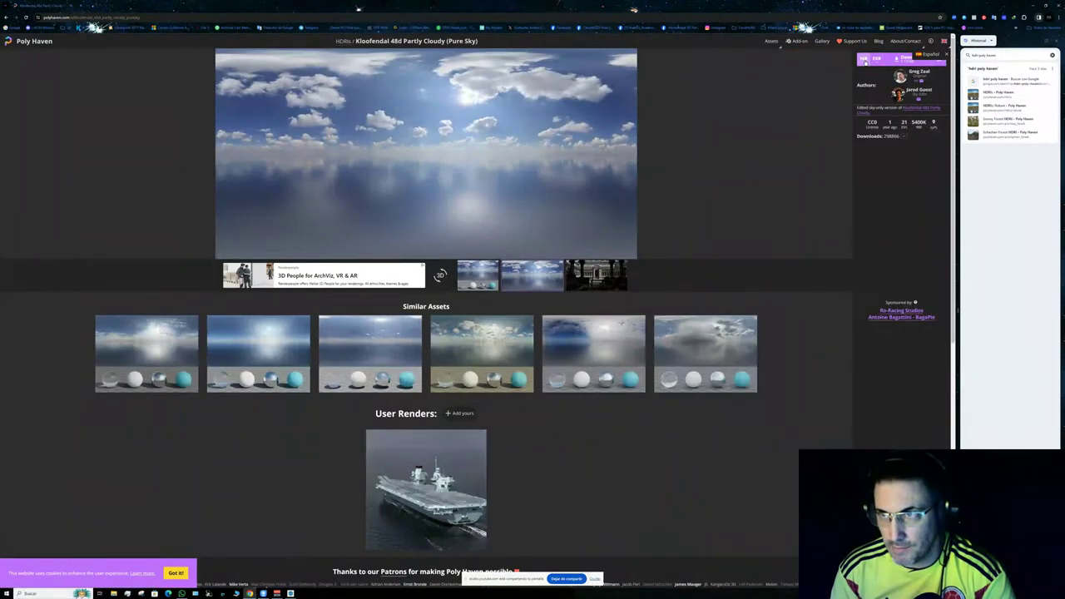
left_click(865, 61)
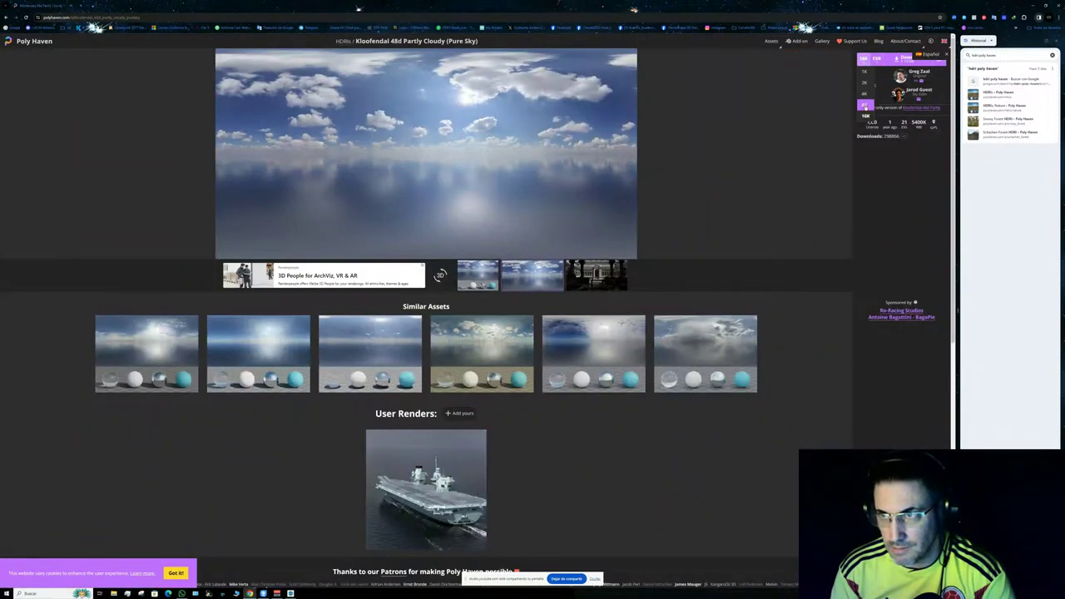
left_click(865, 94)
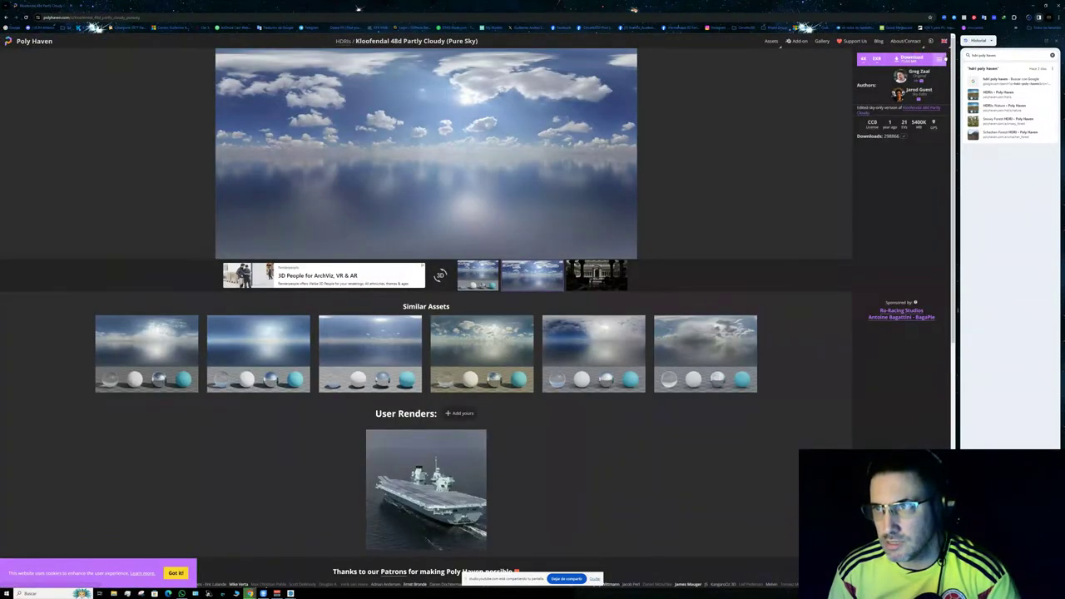
left_click(907, 60)
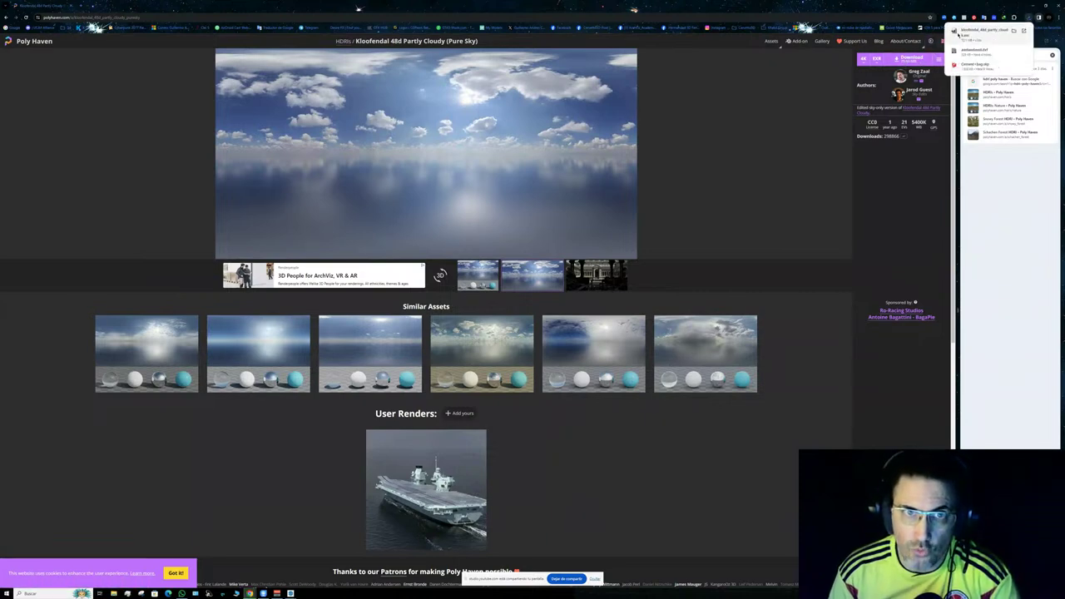
- Switch to SketchUp and load the downloaded Kloofendal partly cloudy pure sky file from Descargas as the dome light's texture bitmap
mouse_move(277, 593)
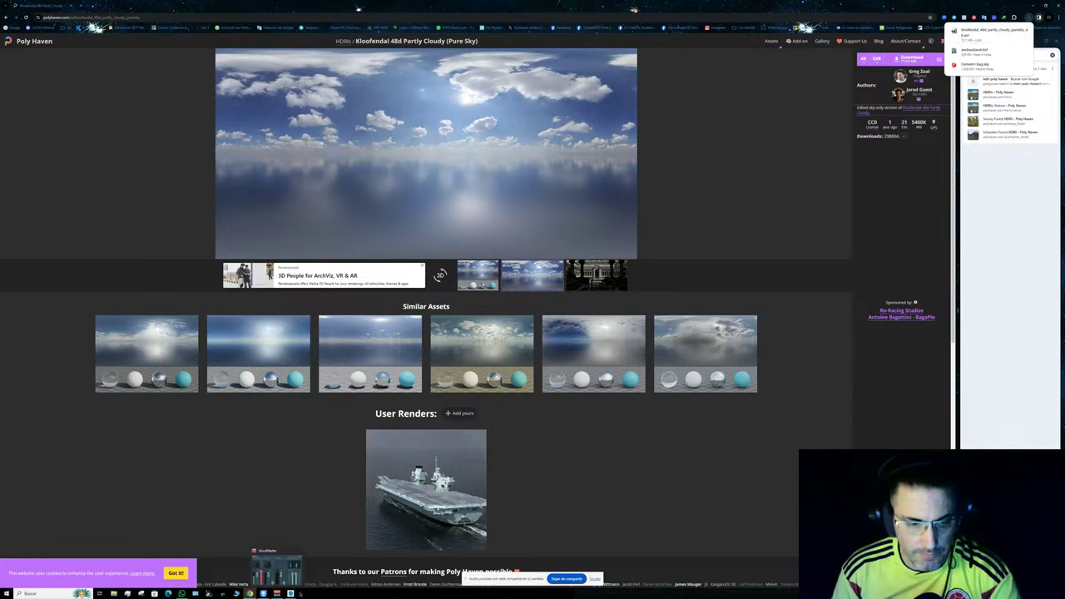
left_click(293, 563)
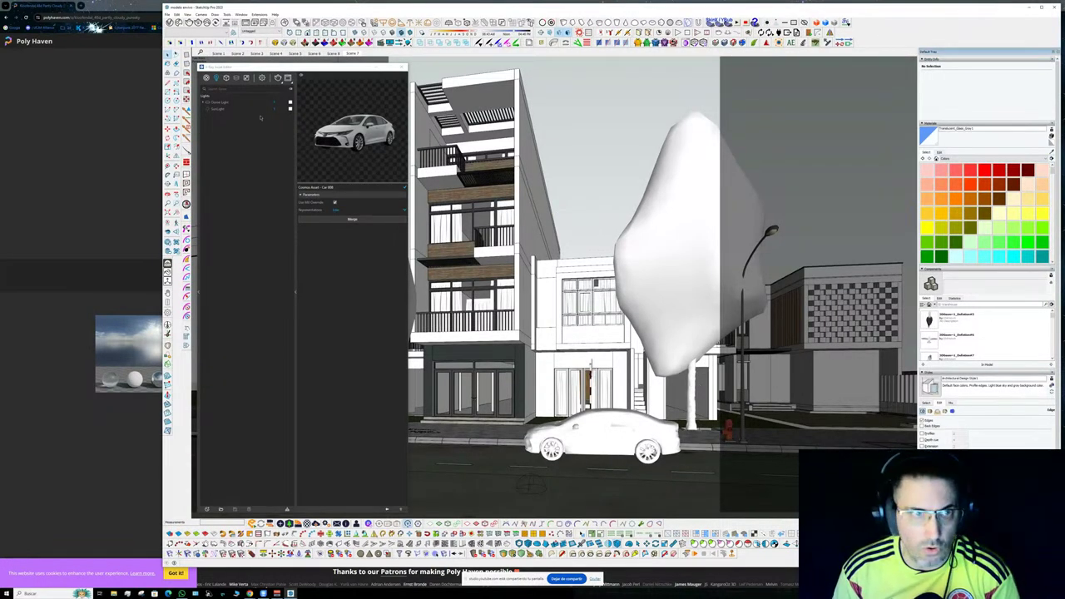
left_click(225, 103)
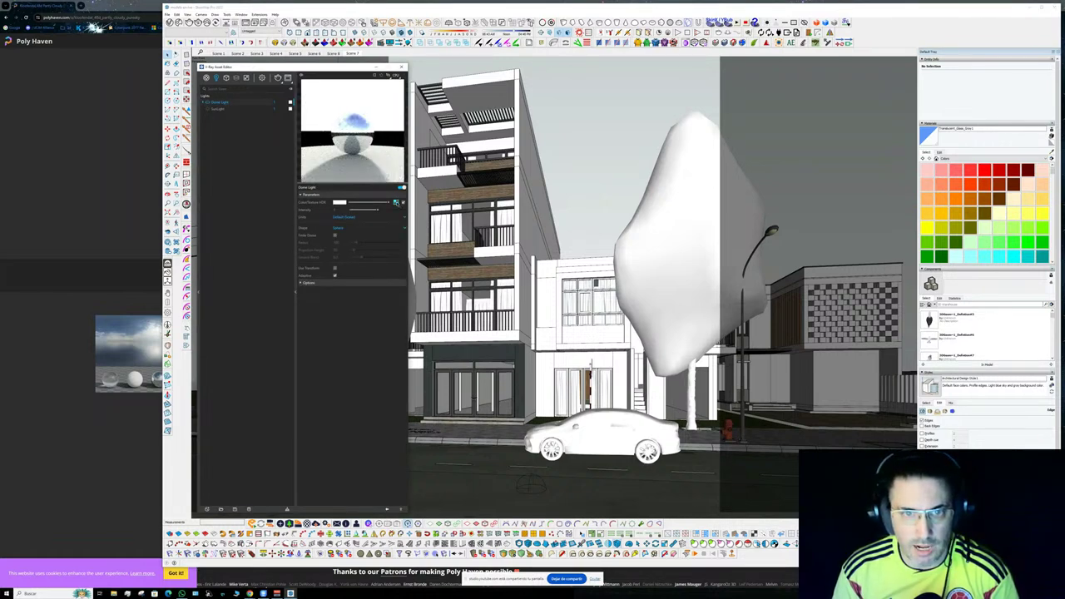
left_click(396, 202)
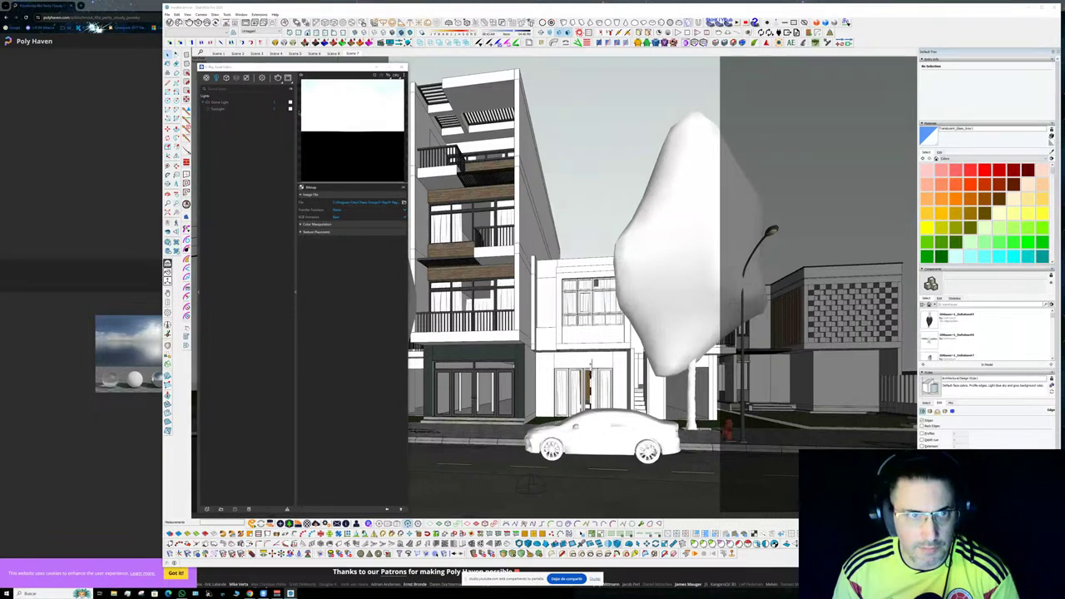
left_click(404, 202)
left_click(230, 121)
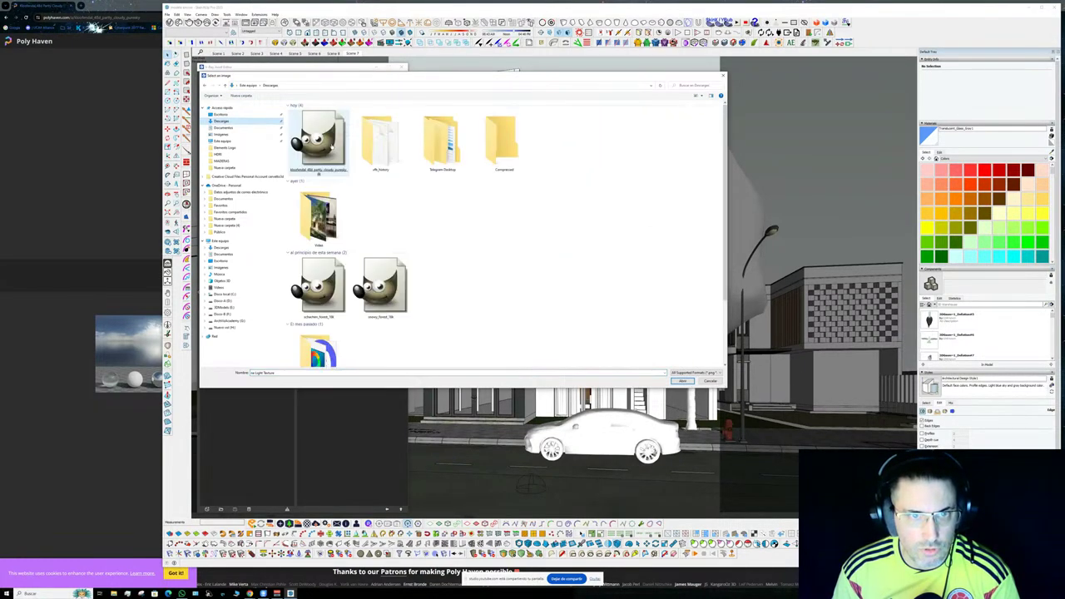
left_click(333, 154)
double_click(331, 155)
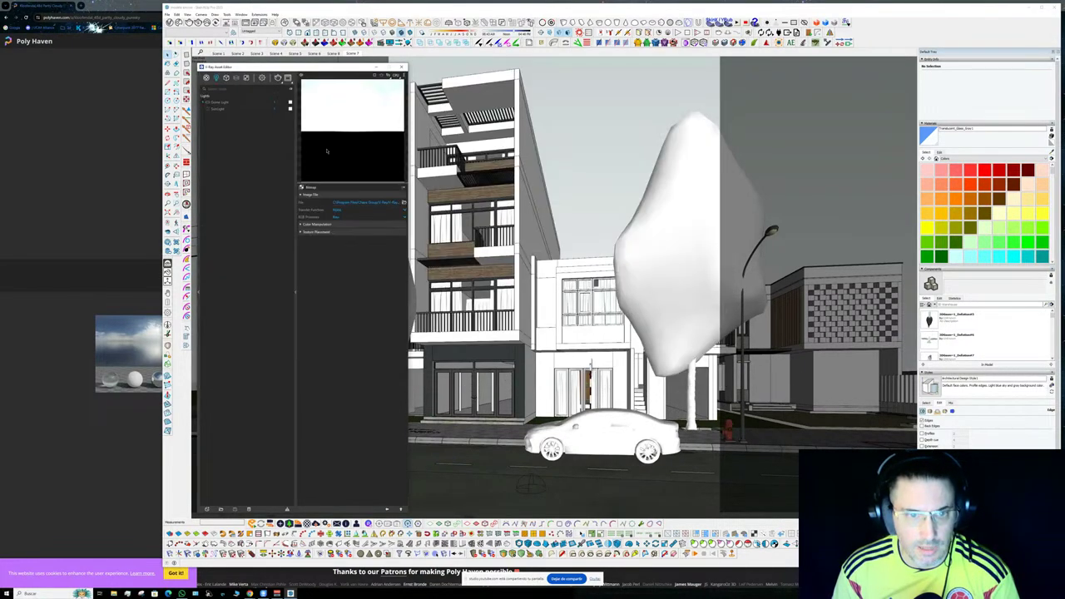
left_click(387, 509)
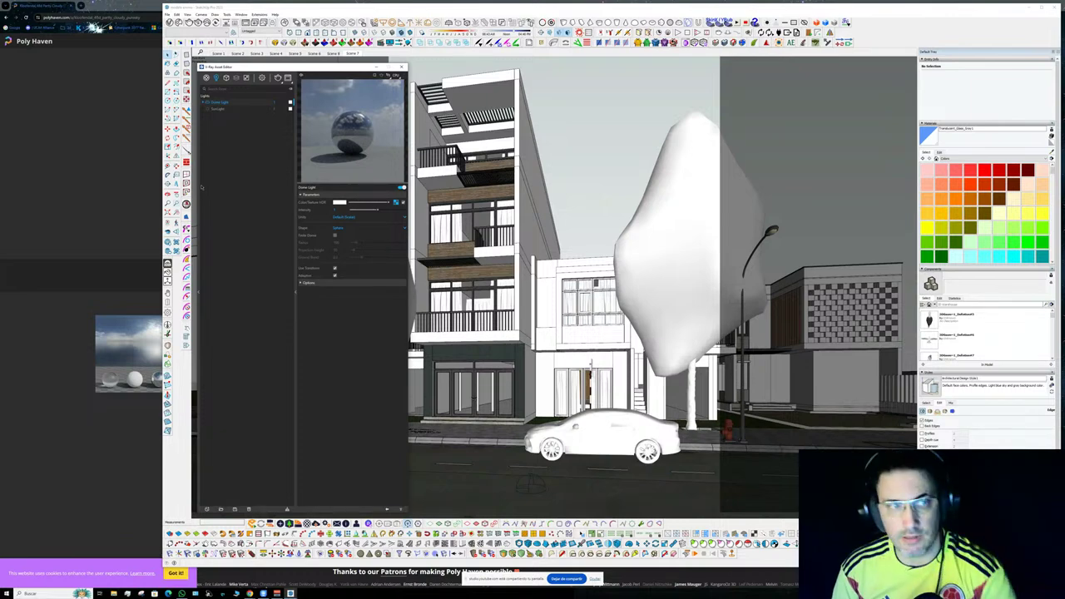
left_click(144, 166)
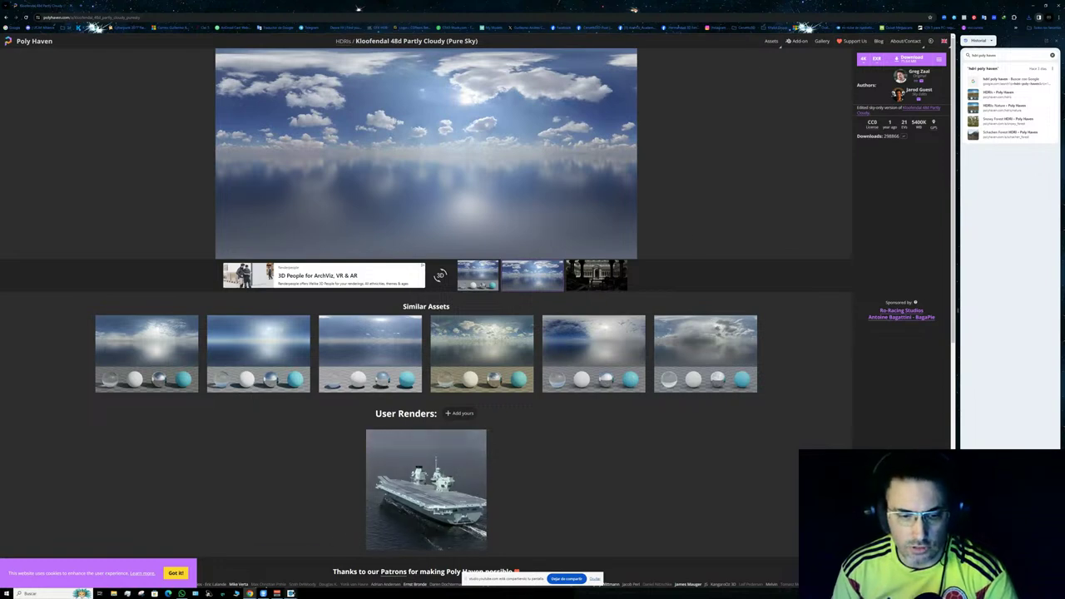
mouse_move(290, 593)
left_click(277, 570)
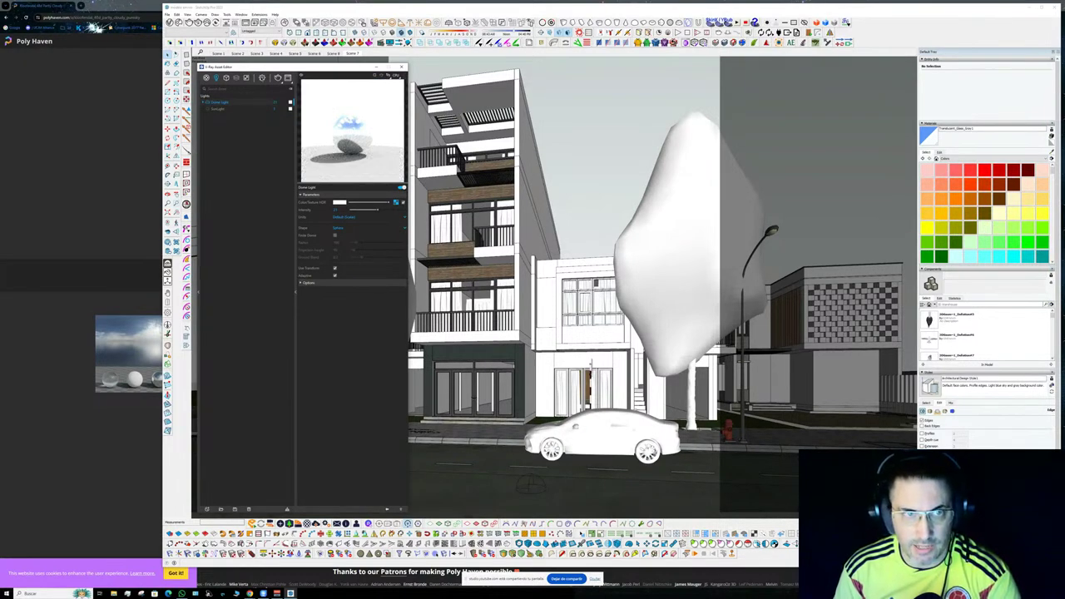
- Run a V-Ray test render to check the new sky lighting and close the frame buffer
left_click(261, 77)
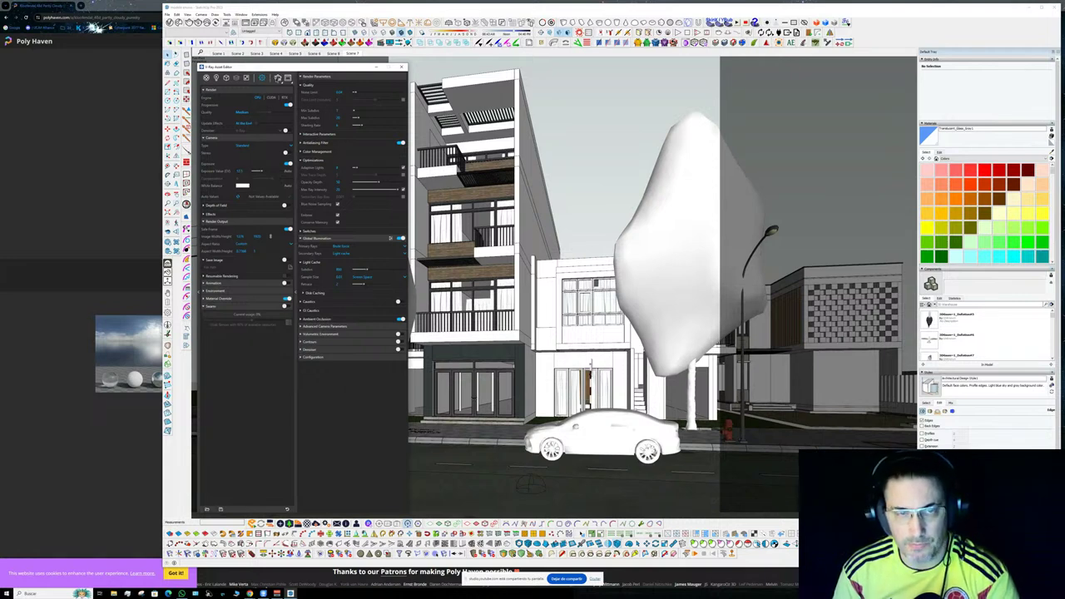
left_click(278, 78)
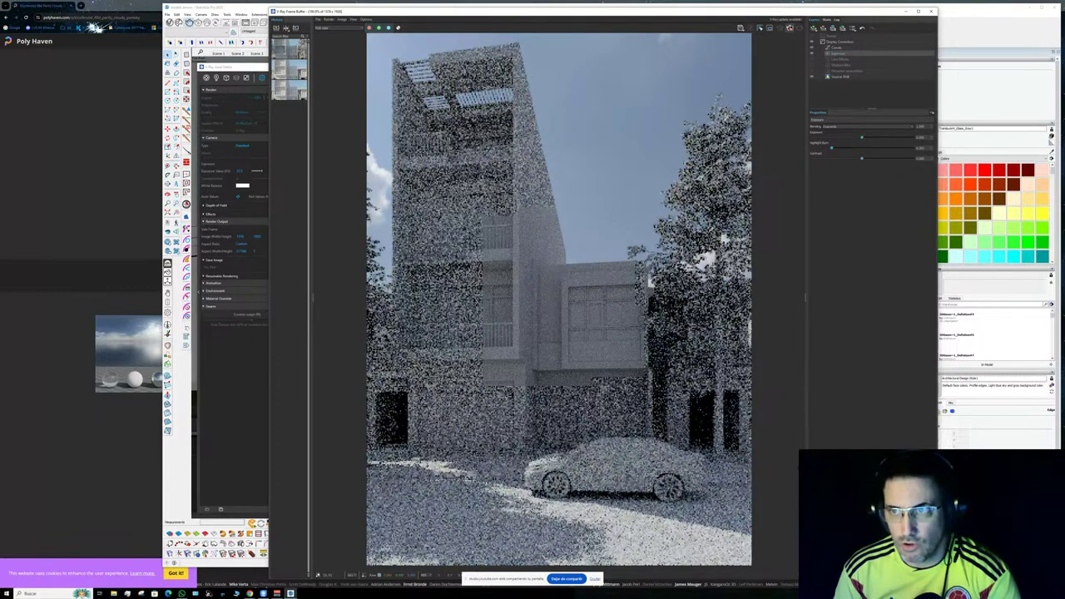
left_click(931, 12)
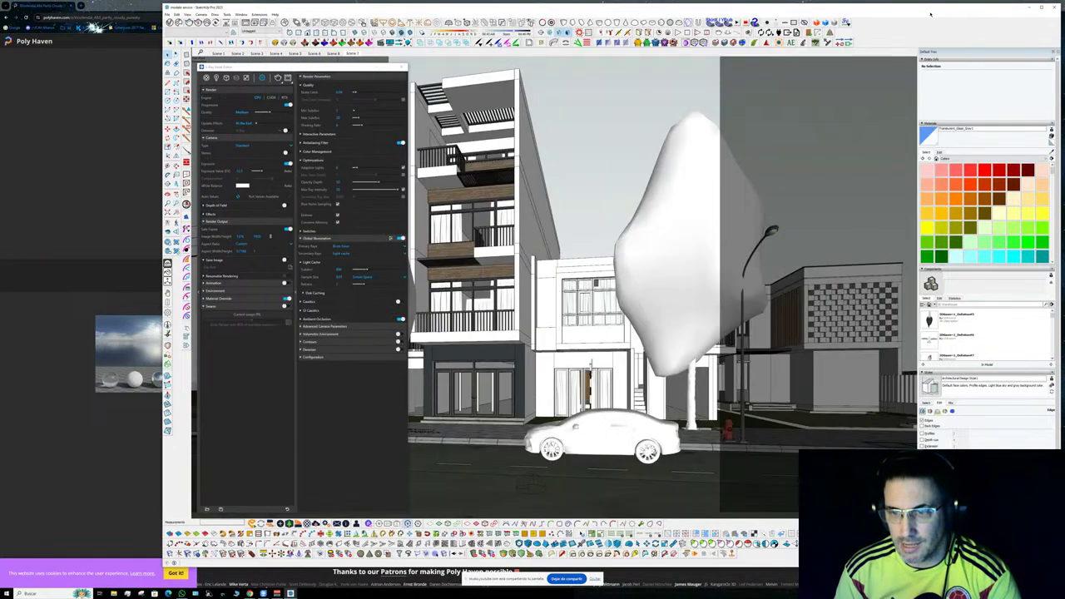
left_click(526, 488)
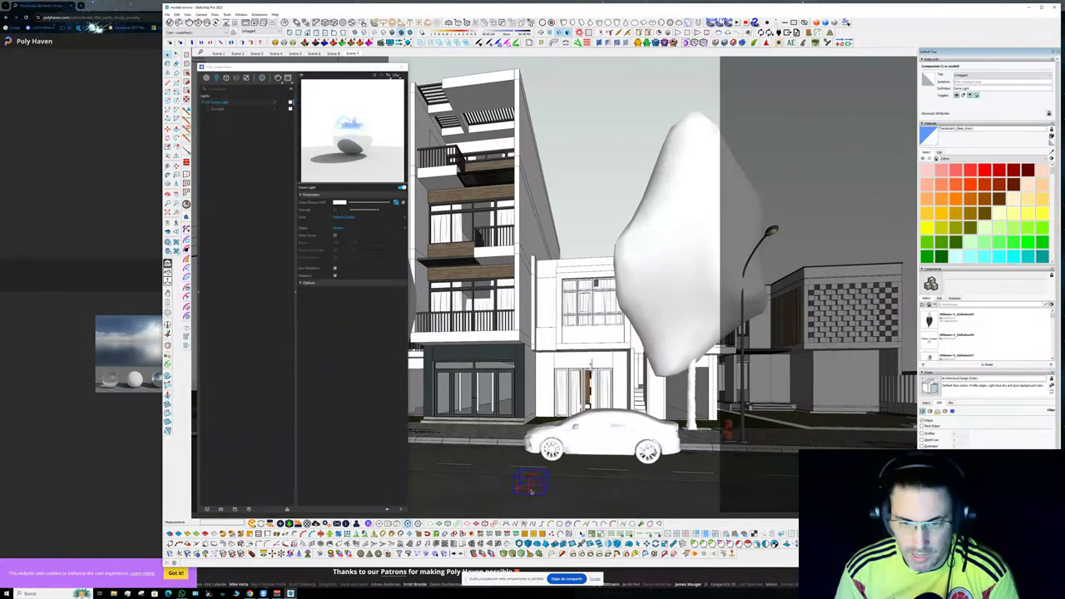
key("s")
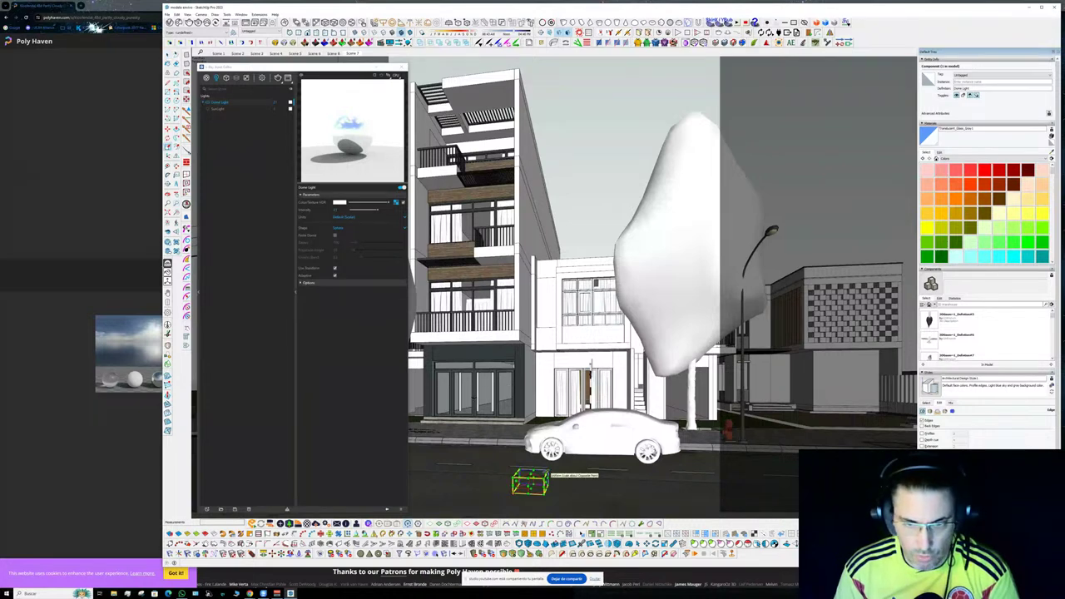
left_click_drag(546, 471, 598, 436)
key("Escape")
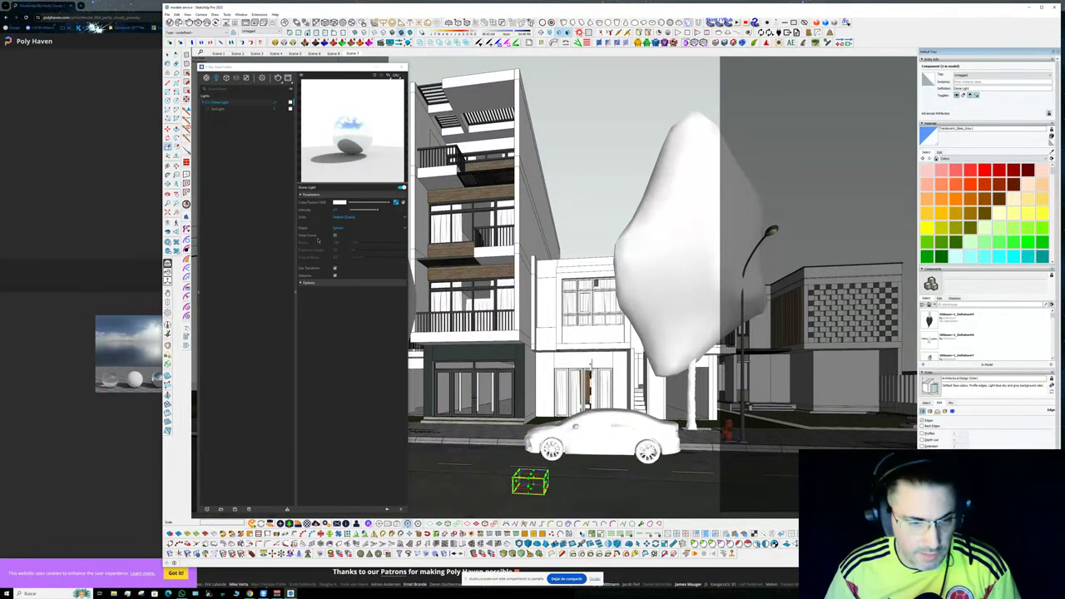
- Close the Poly Haven browser window and return to the SketchUp model
left_click(123, 13)
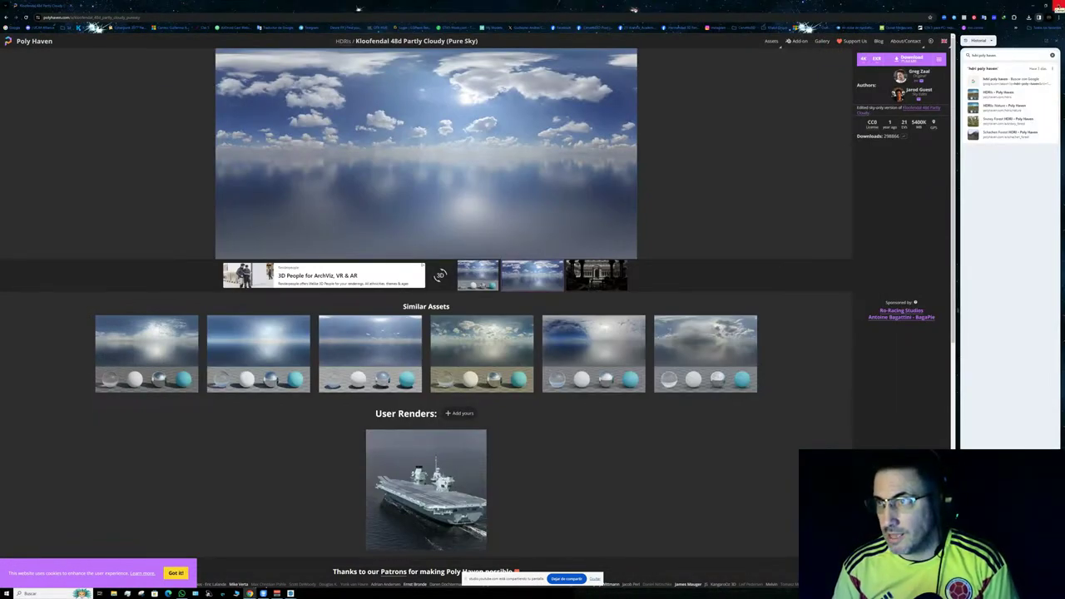
left_click(1058, 6)
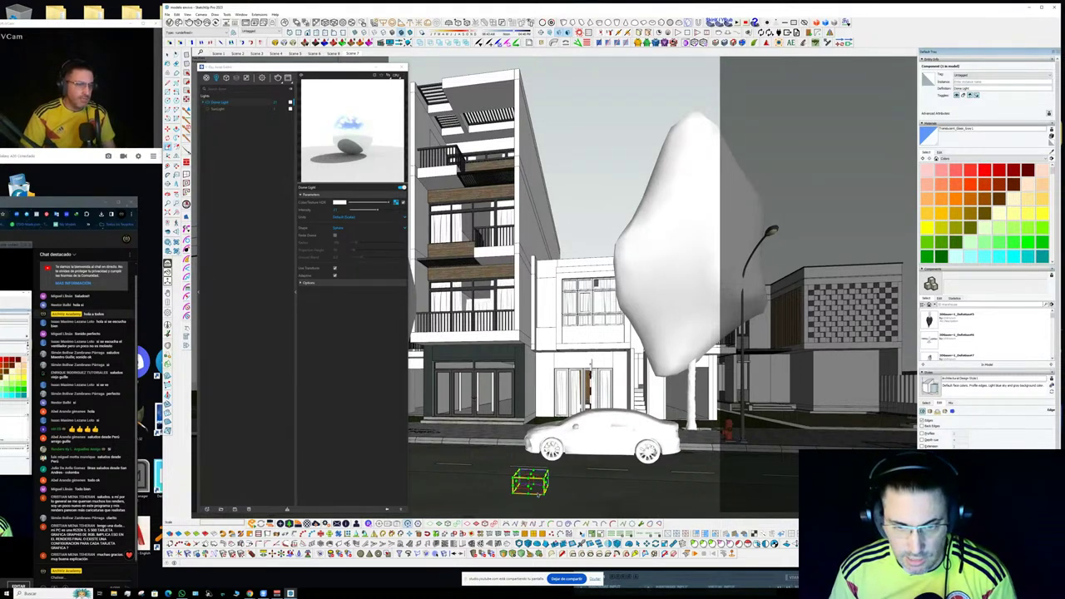
middle_click_drag(538, 490, 538, 485)
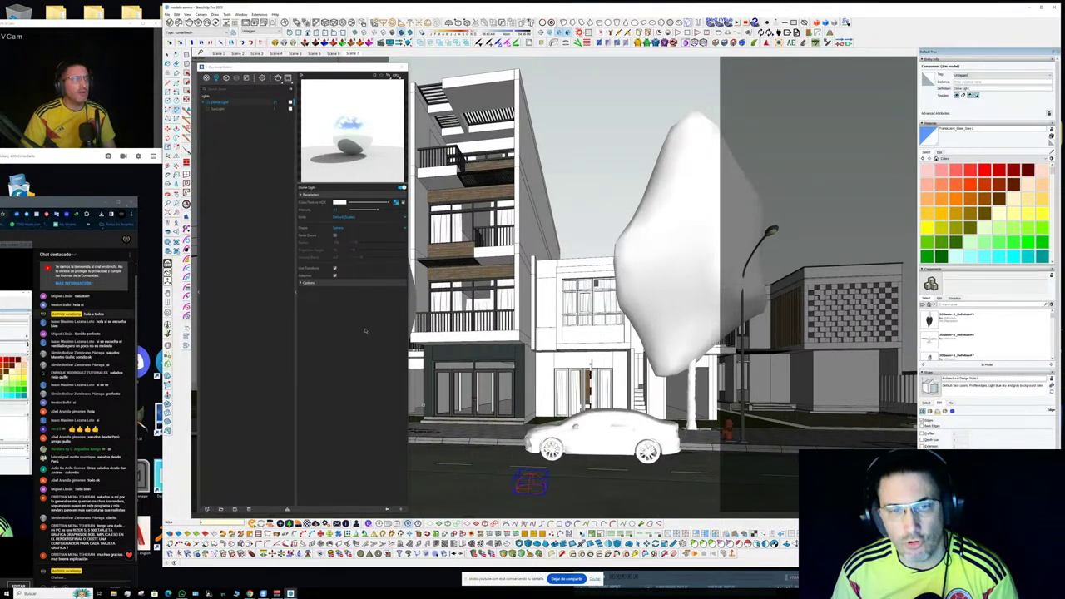
- Examine the dome light's HDRI bitmap and texture placement settings, and return to its light parameters
left_click(314, 287)
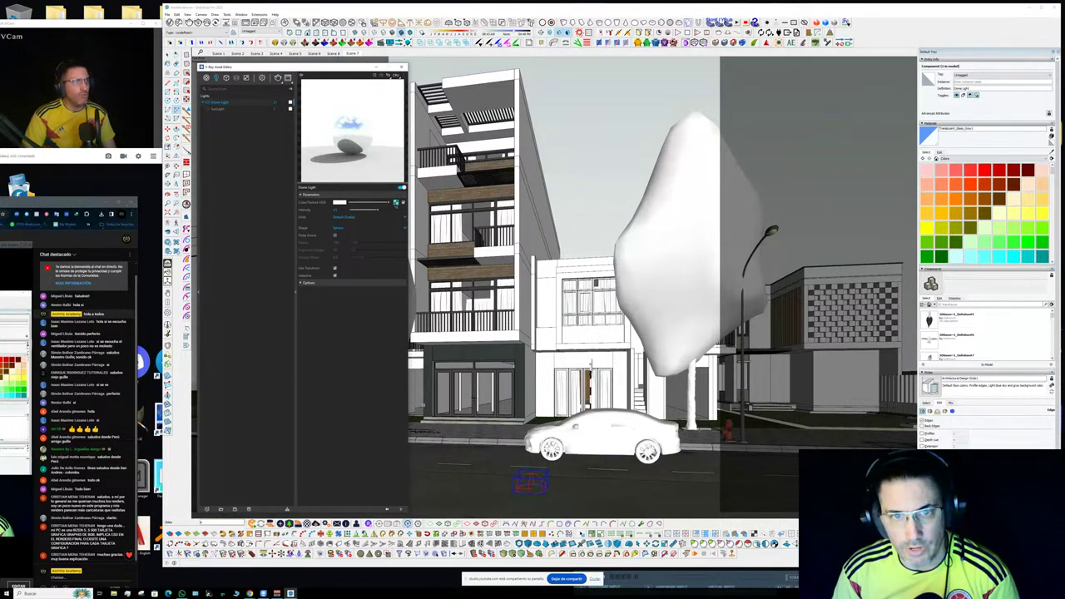
left_click(397, 202)
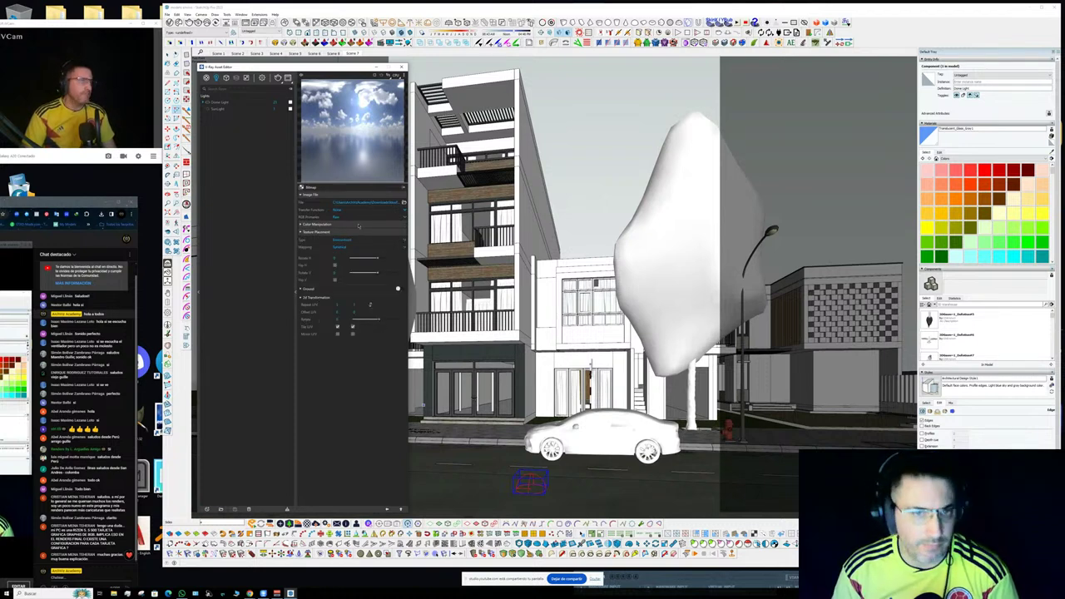
left_click(217, 102)
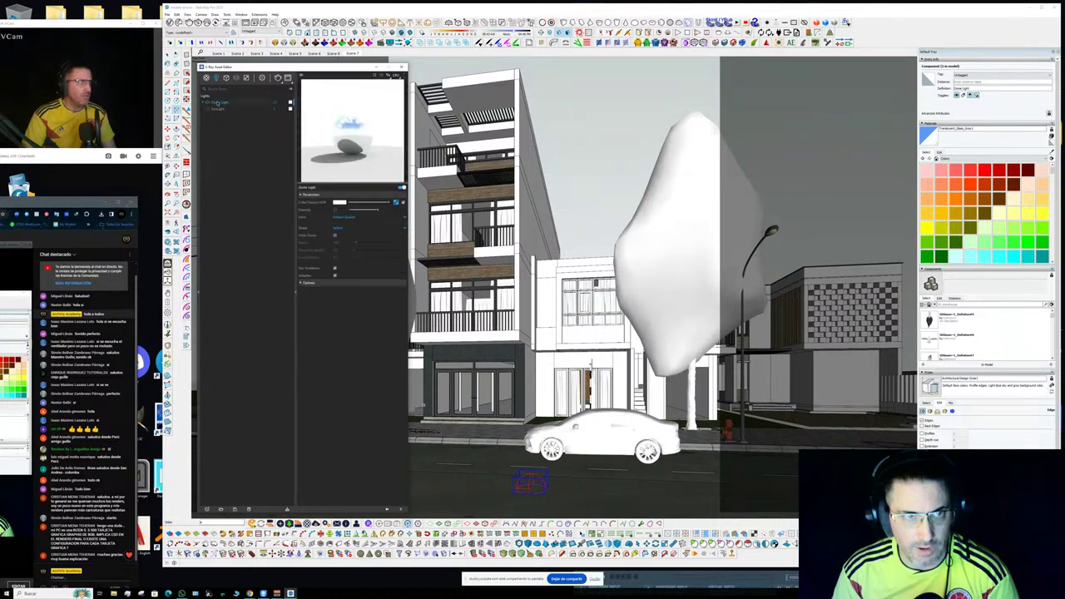
- Rotate the dome light on the road in front of the car and restore the Scene 7 view
scroll(532, 491, "up", 4)
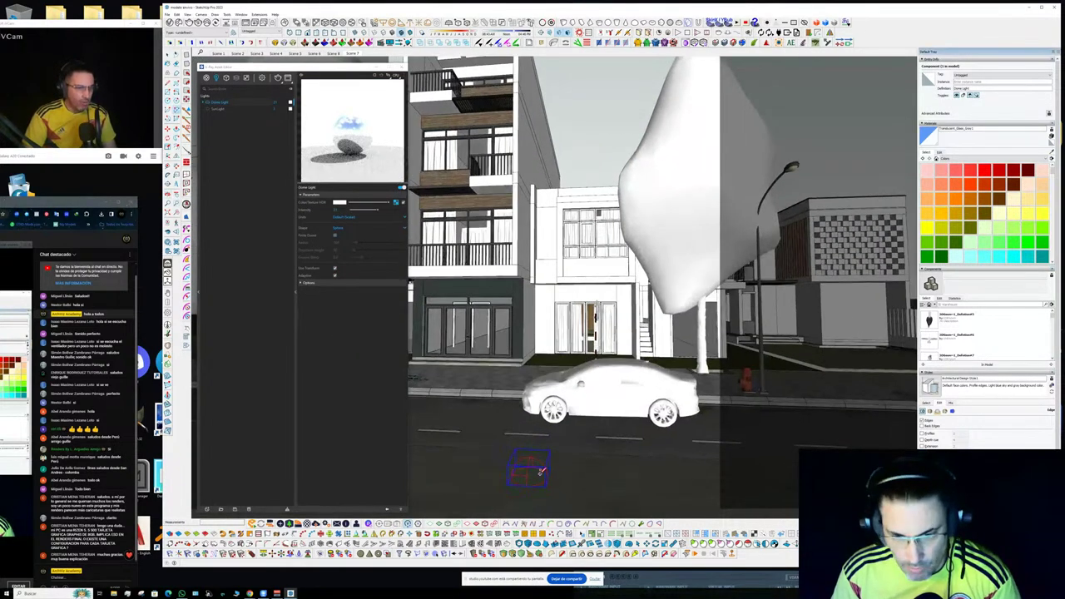
scroll(533, 482, "up", 2)
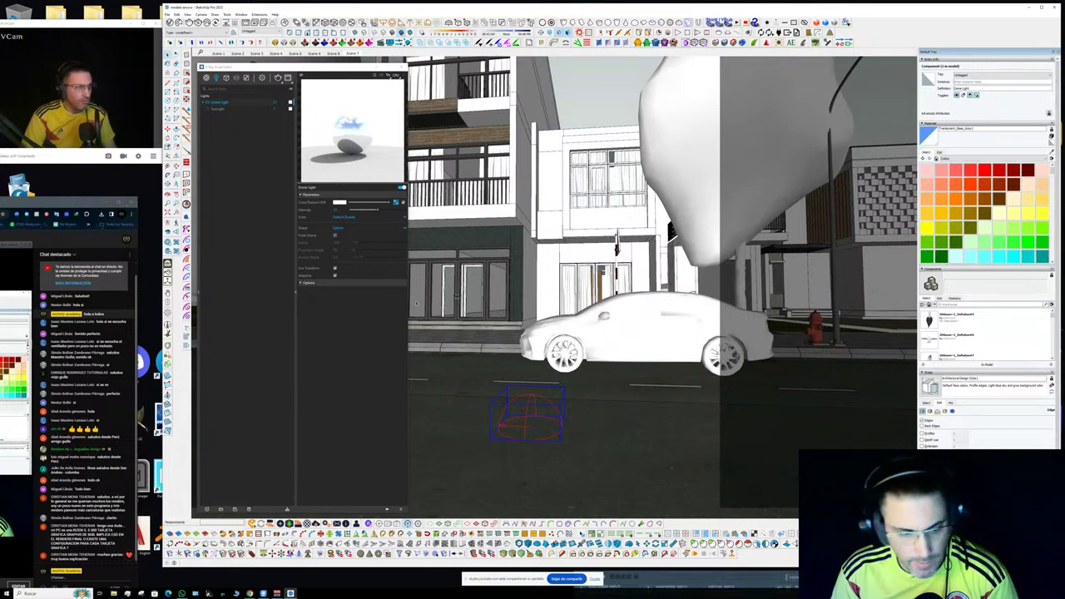
left_click(529, 426)
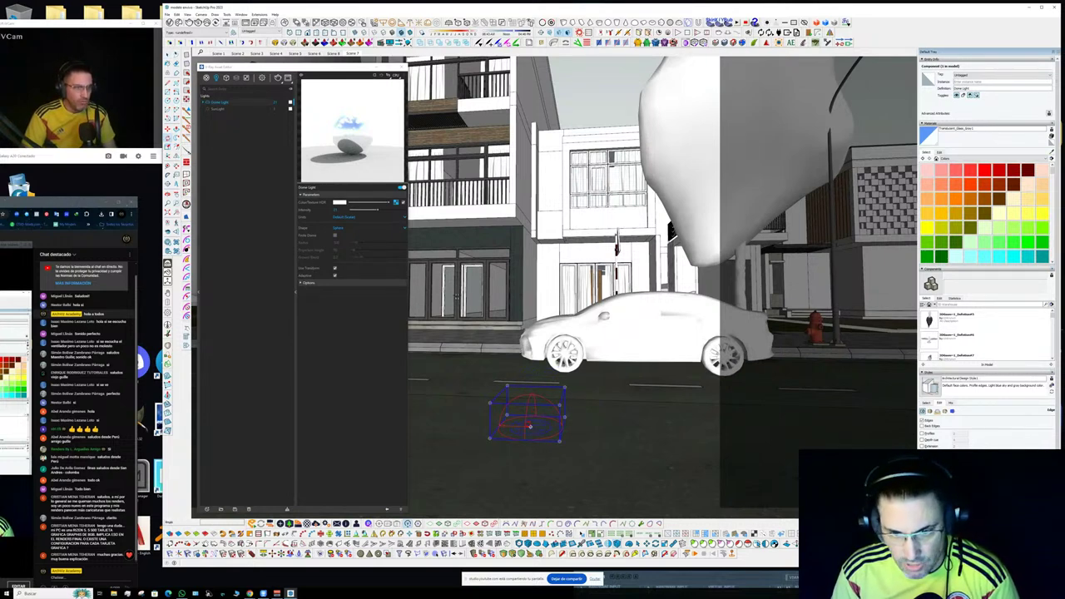
key("m")
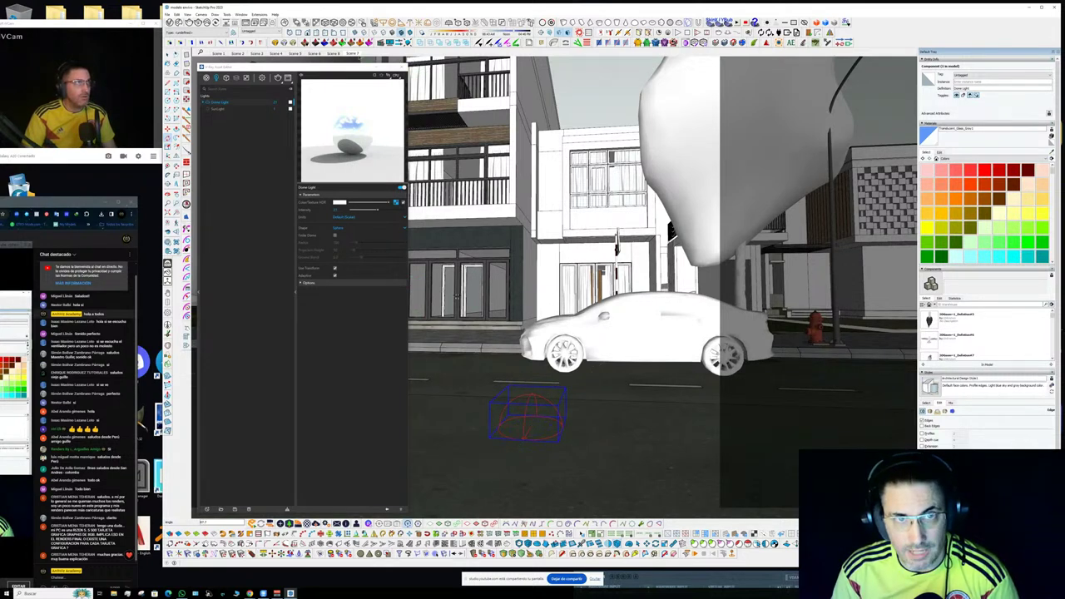
left_click(354, 53)
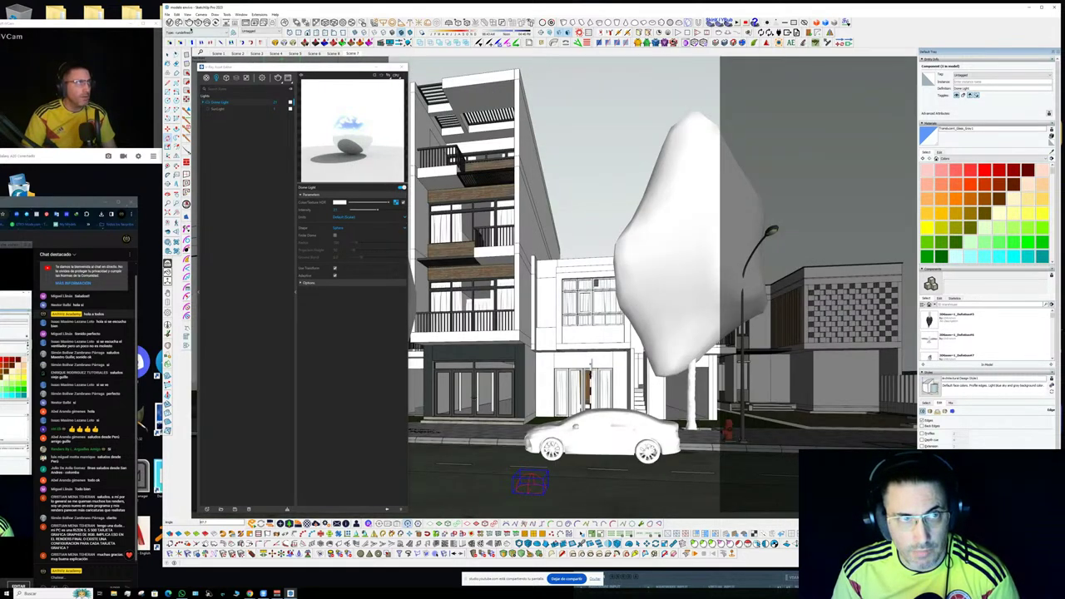
- Turn off the dome light, run a V-Ray test render lit by the SunLight, and close the frame buffer
left_click(189, 22)
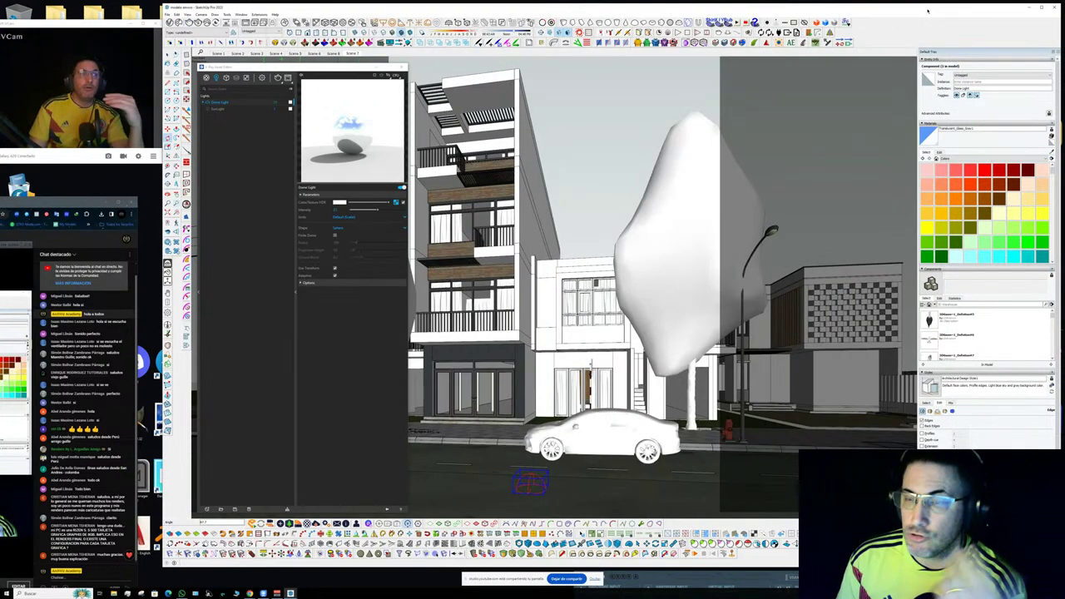
left_click(931, 10)
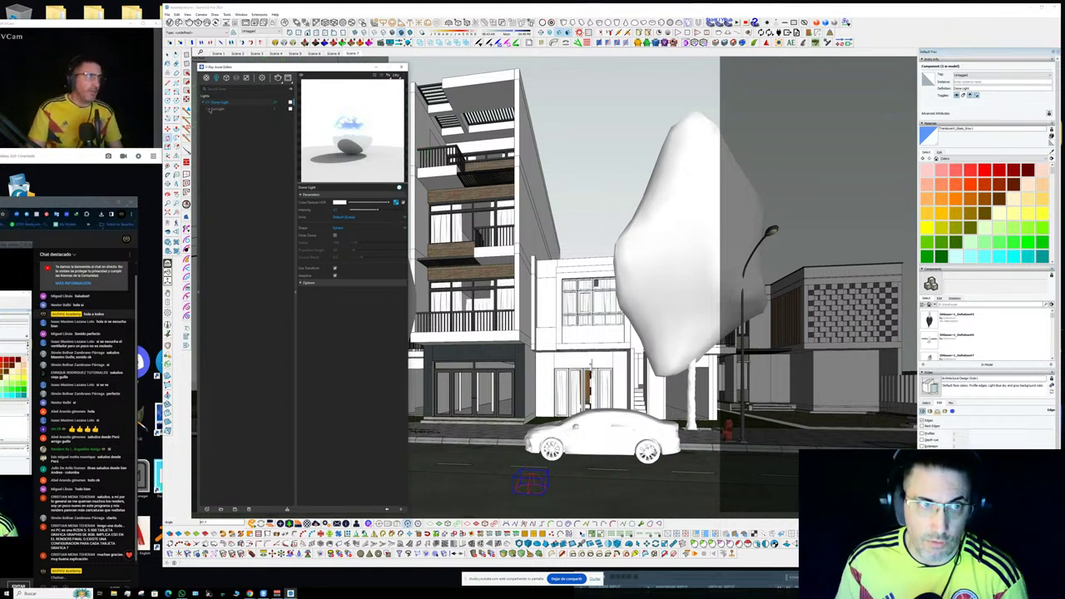
left_click(218, 108)
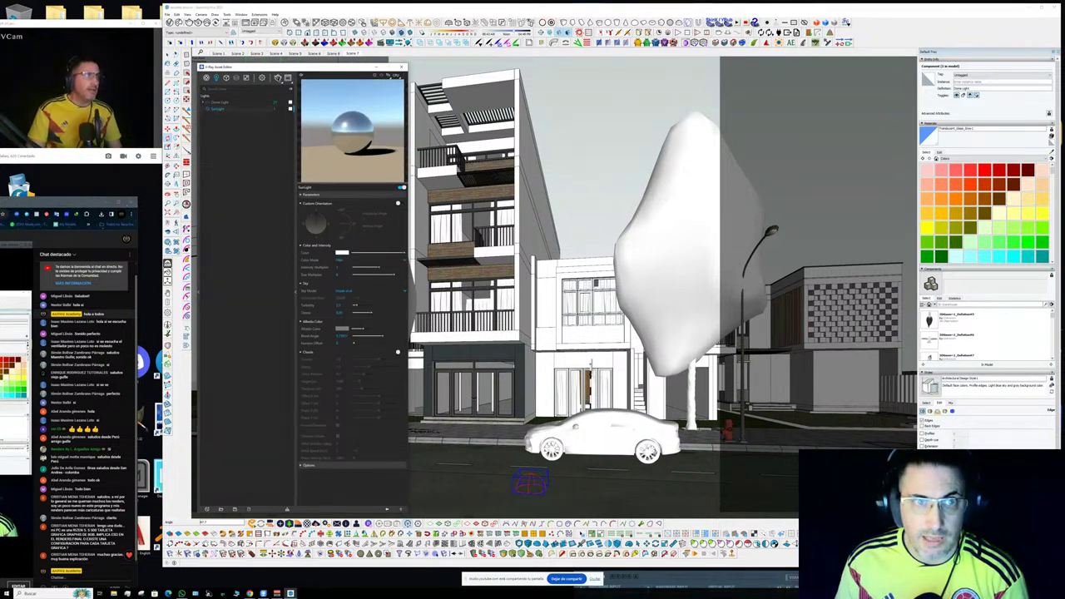
left_click(278, 77)
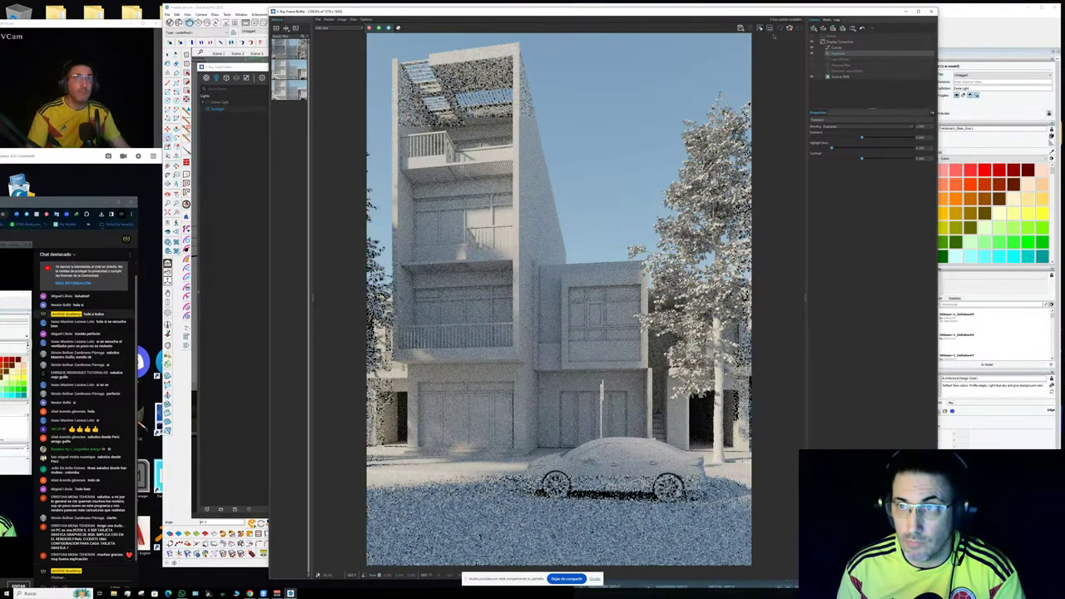
left_click(930, 11)
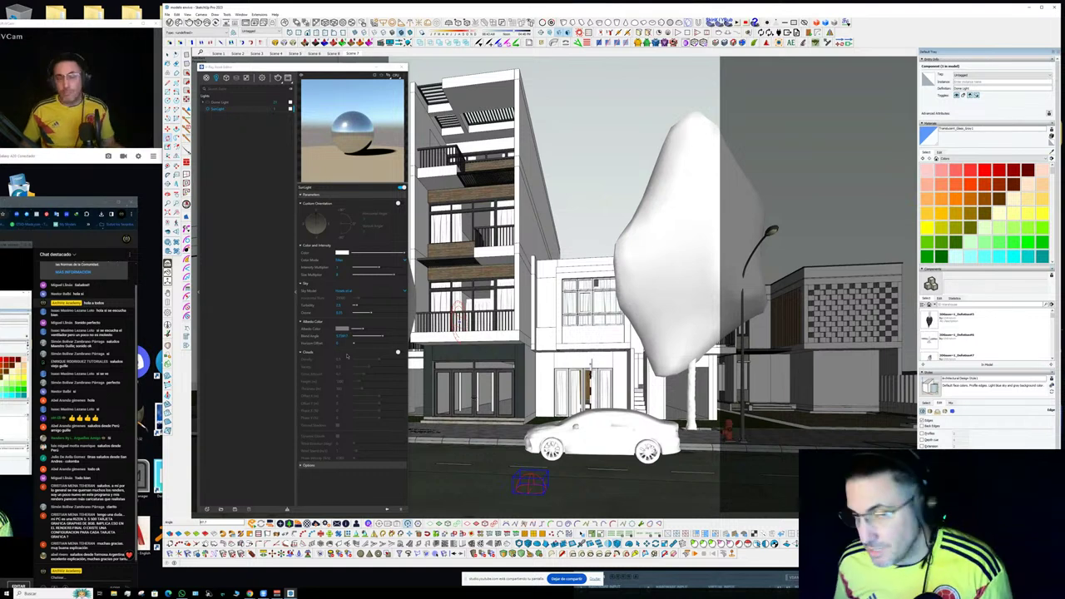
- Enable Clouds on the SunLight with a low cirrus amount, run a test render, and close the frame buffer
left_click(398, 352)
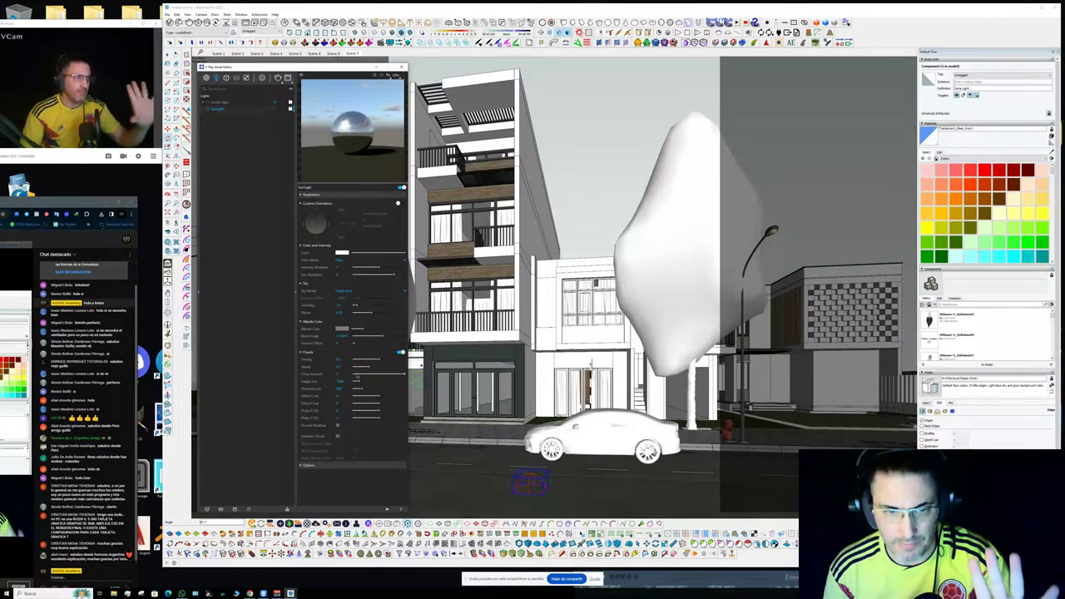
left_click(357, 376)
mouse_move(360, 375)
left_mouse_down()
mouse_move(406, 375)
mouse_move(353, 374)
mouse_move(362, 373)
left_mouse_up()
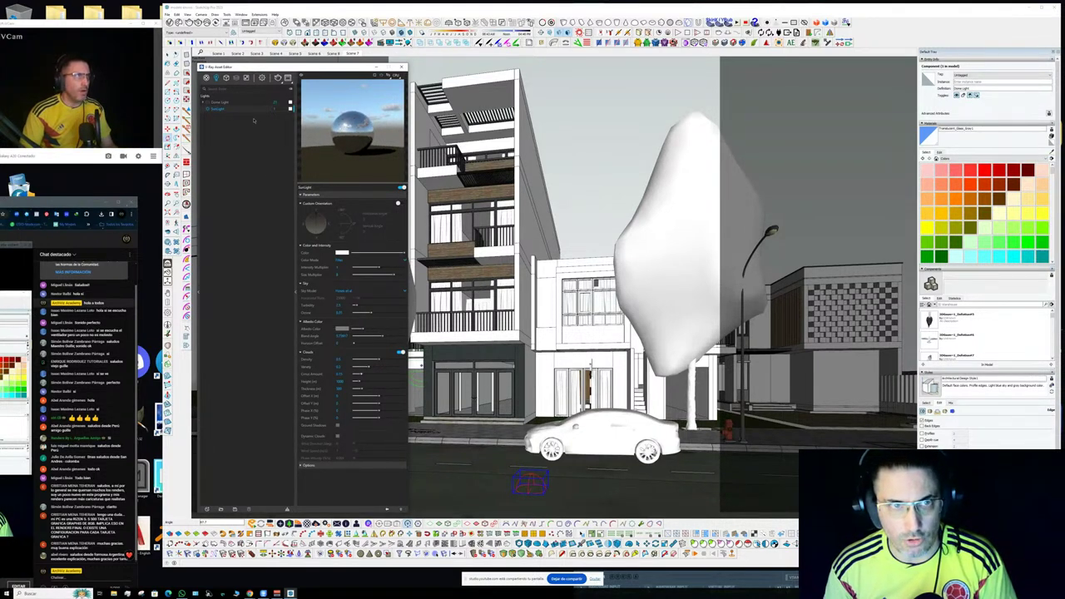
left_click(278, 78)
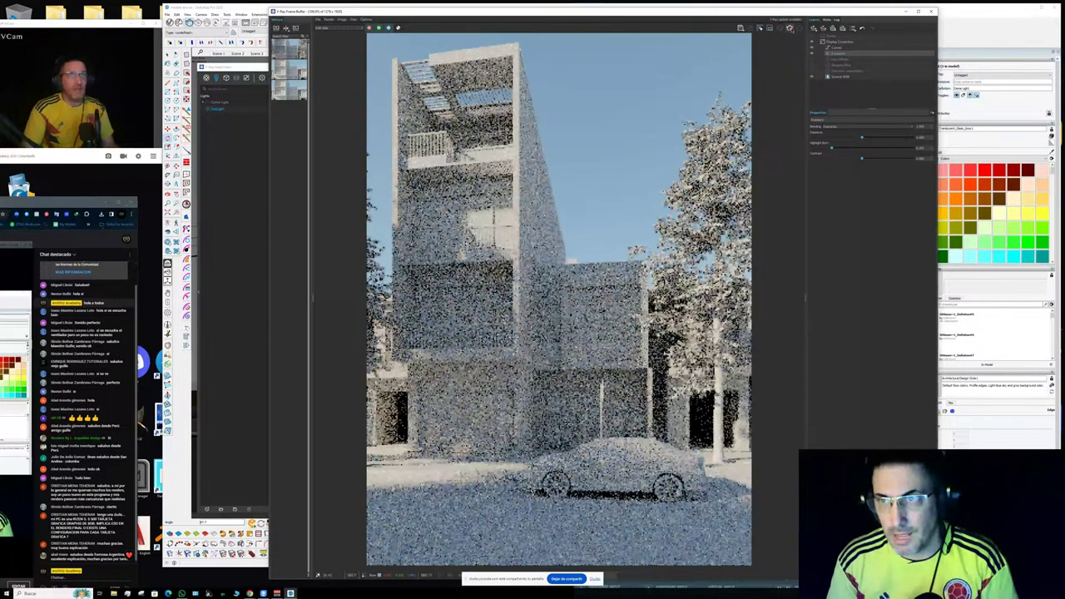
left_click(932, 12)
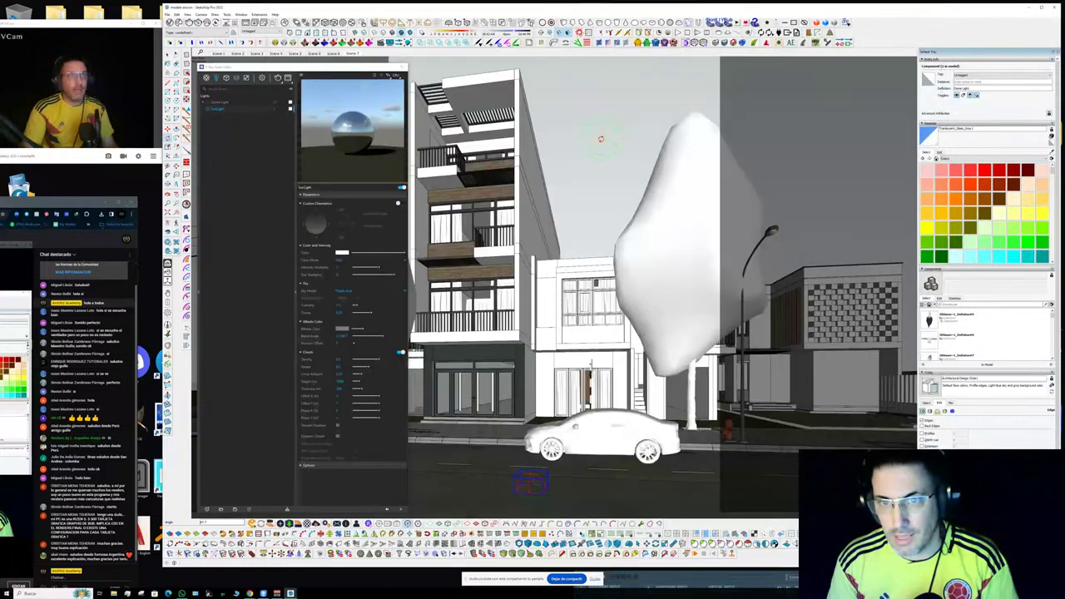
- Clear the dome light selection, start an interactive V-Ray render, and place the frame buffer beside the Asset Editor
key("space")
left_click(595, 148)
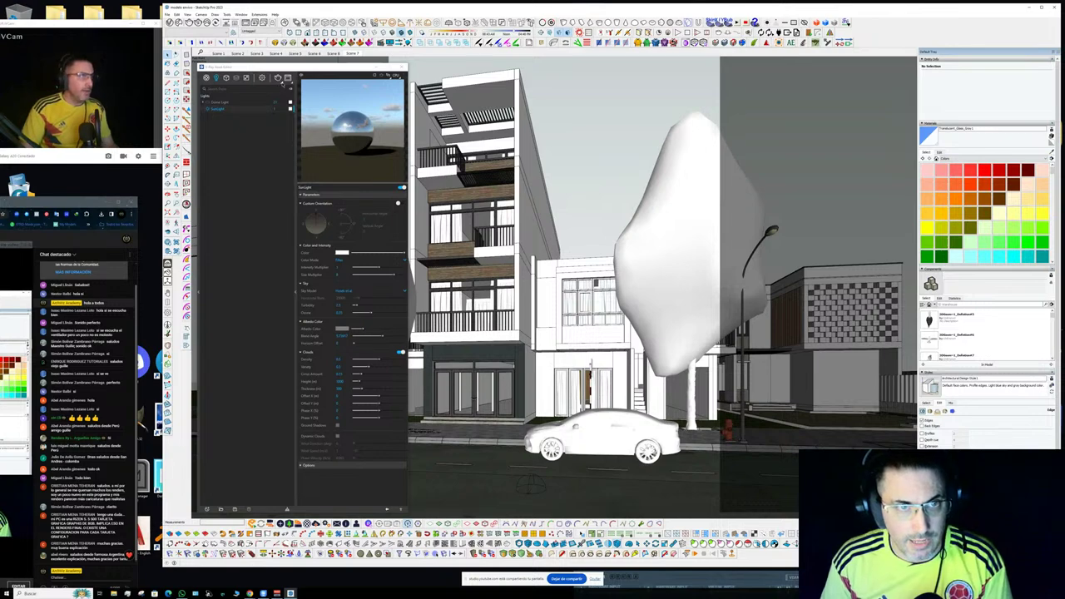
left_click(282, 83)
left_click(279, 92)
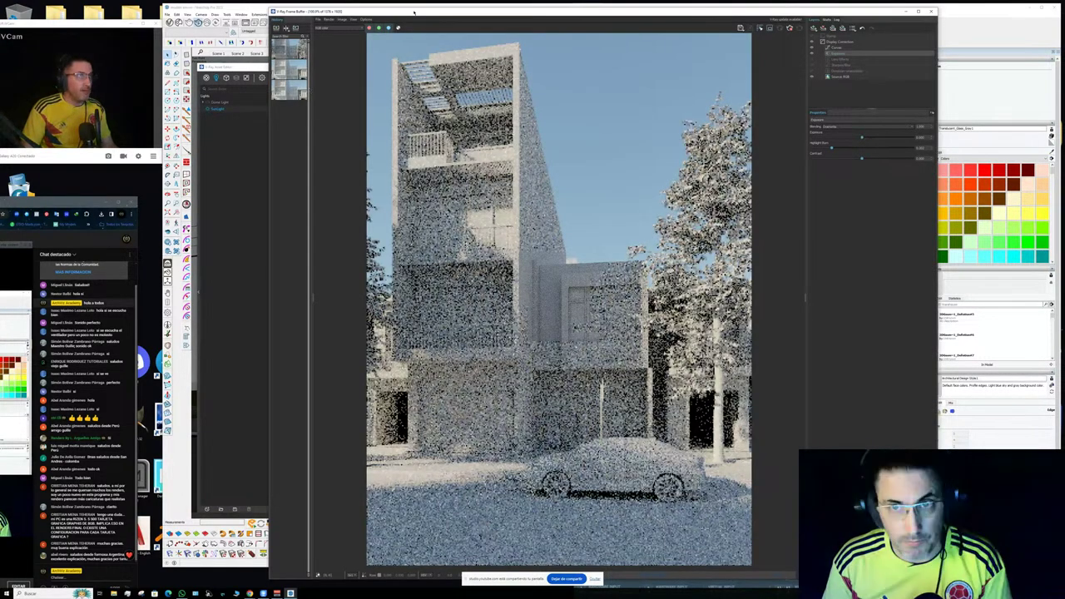
left_click_drag(411, 13, 569, 13)
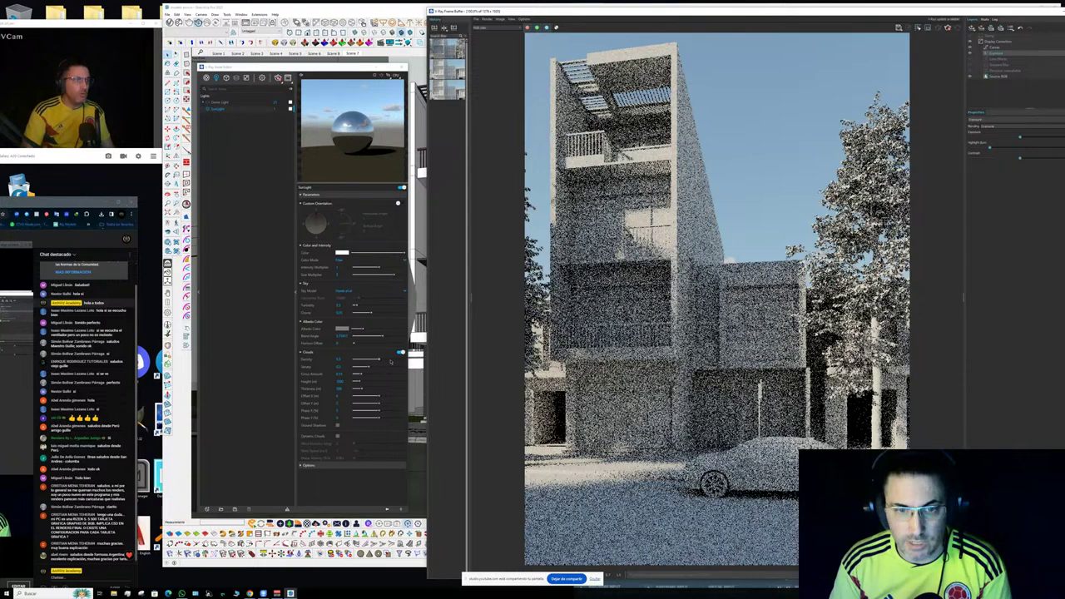
- Raise the SunLight clouds' density, variety and height until more scattered clouds show behind the building in the interactive render
left_click_drag(390, 361, 397, 360)
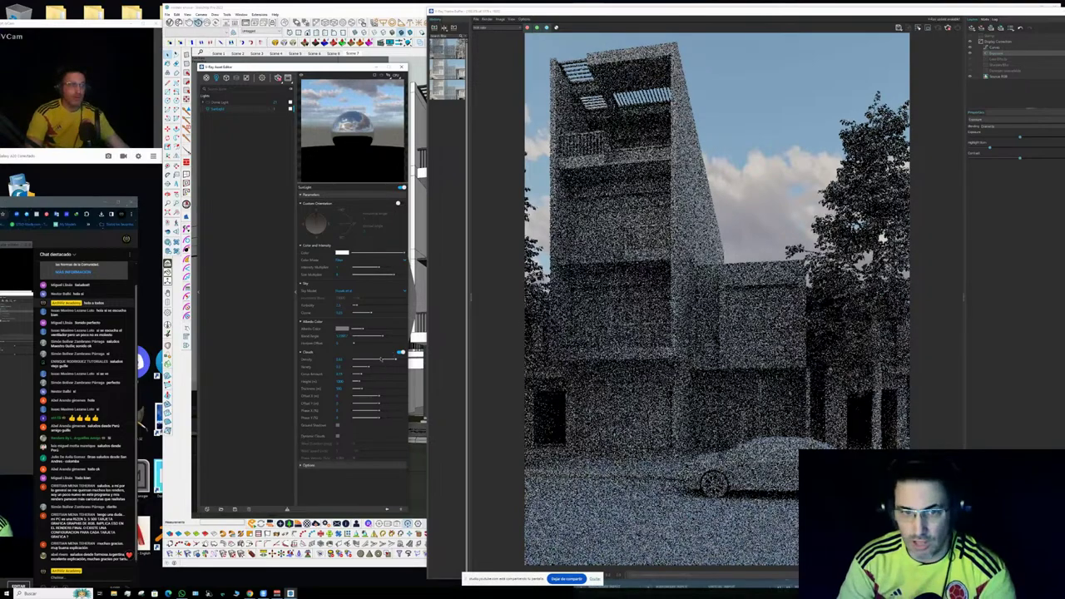
left_click_drag(395, 359, 387, 360)
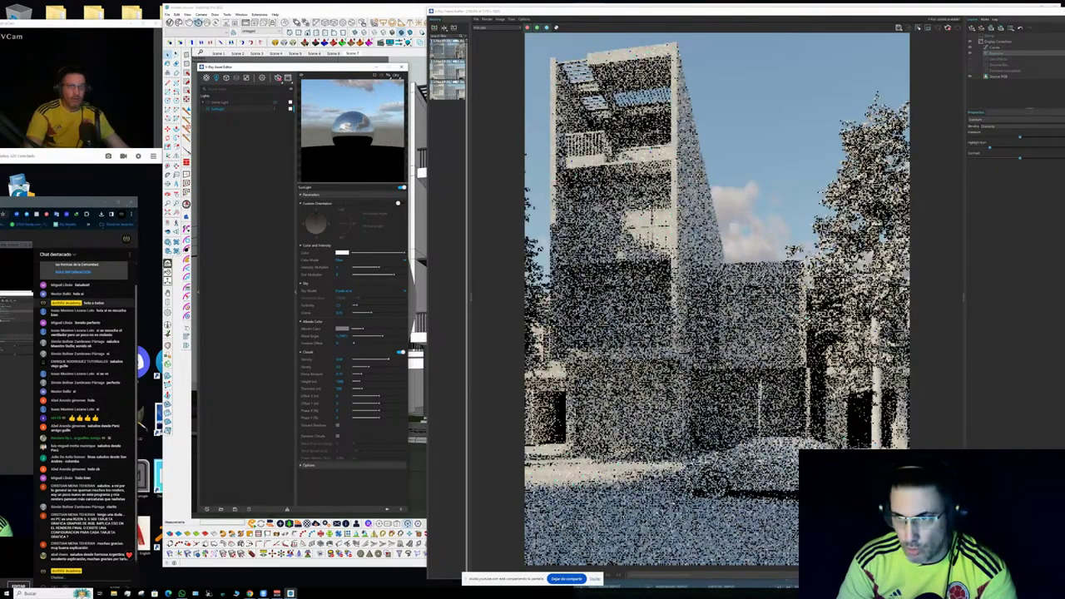
left_click(387, 367)
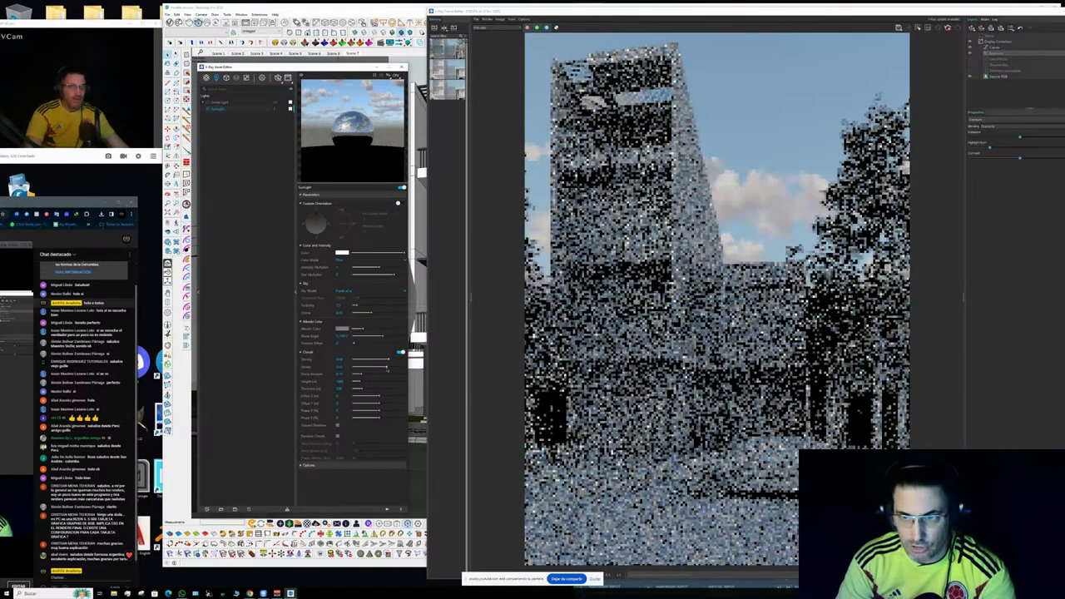
left_click(381, 360)
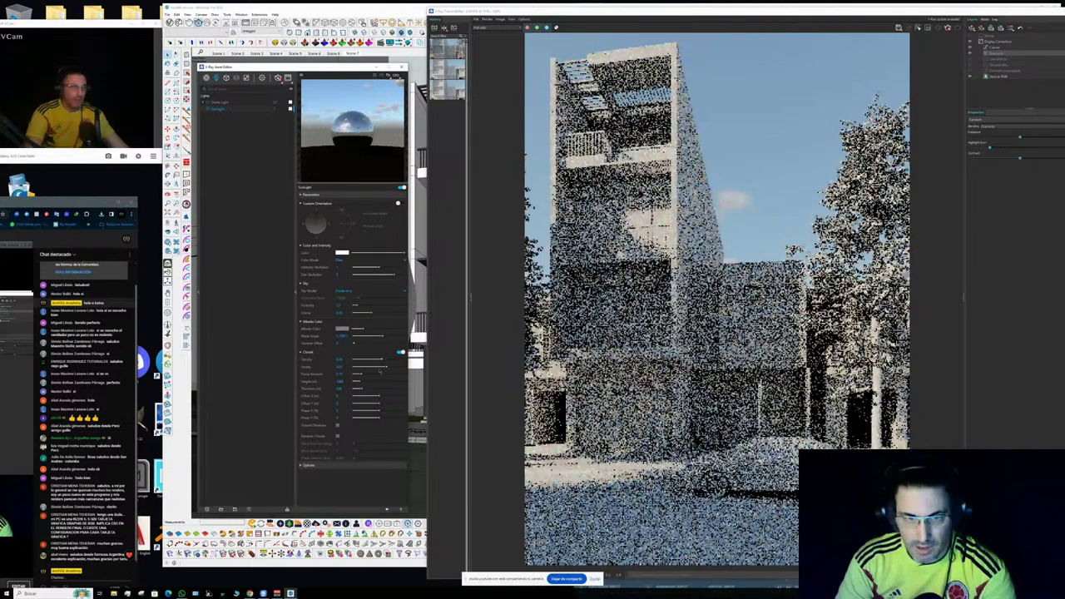
left_click(386, 360)
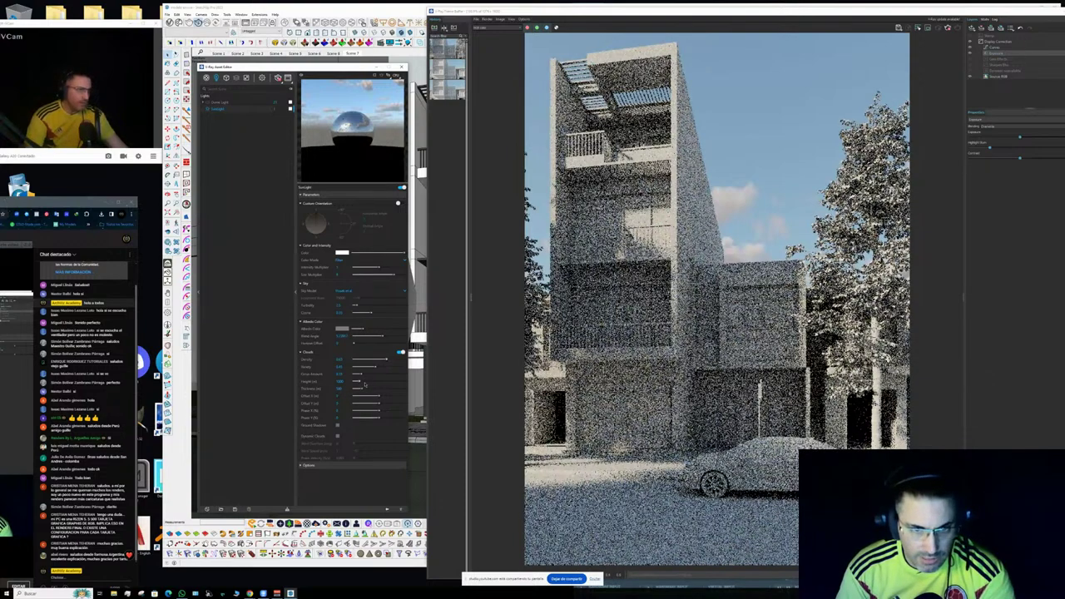
left_click(364, 383)
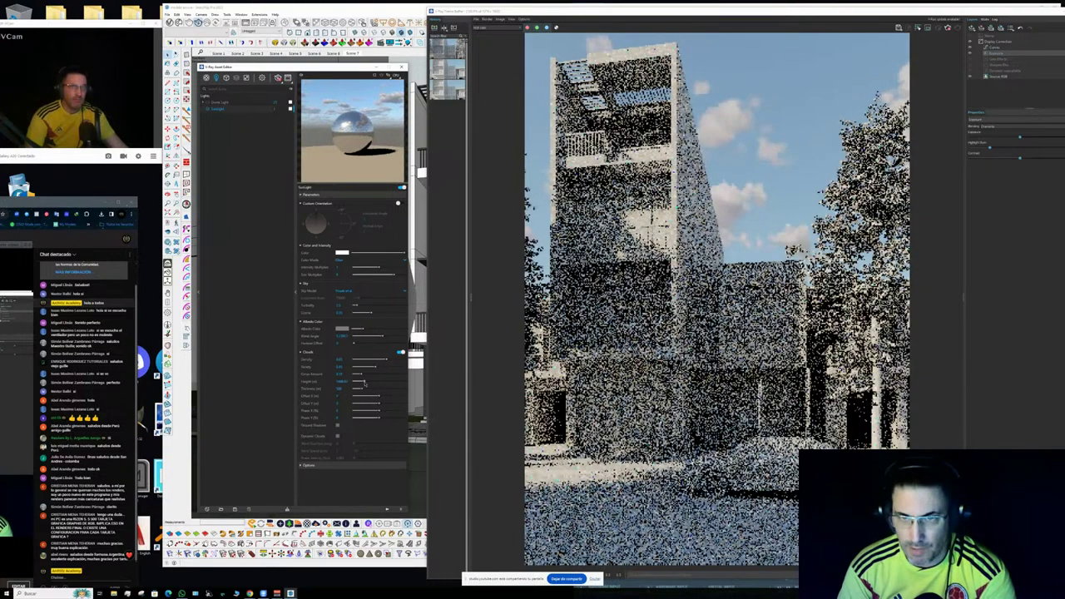
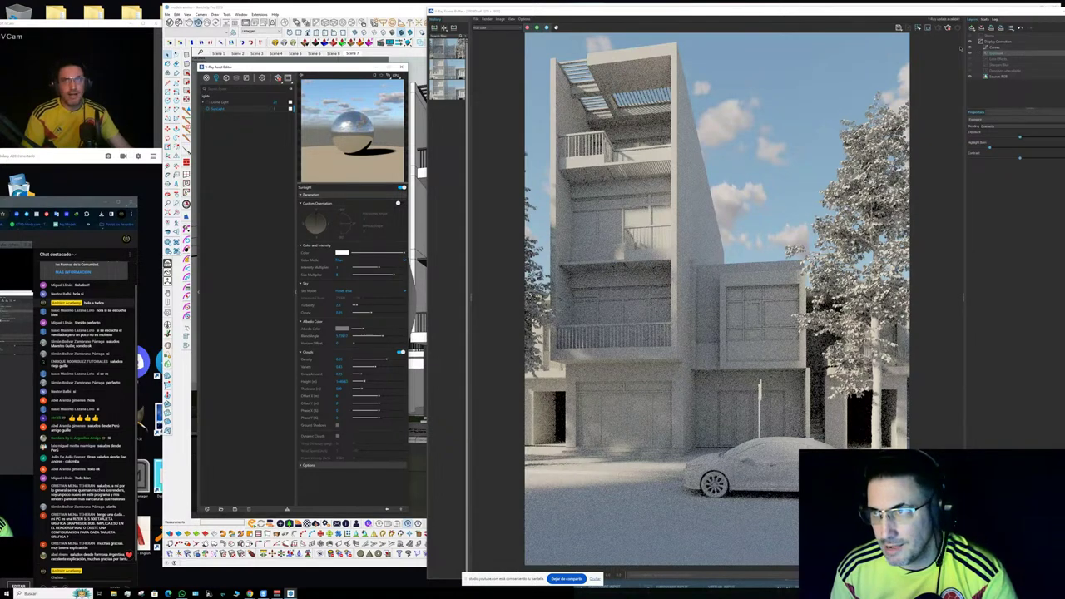
- Raise the render's exposure slightly, review the cloudy-sky result in the frame buffer, and return to the model
left_click_drag(938, 14, 841, 15)
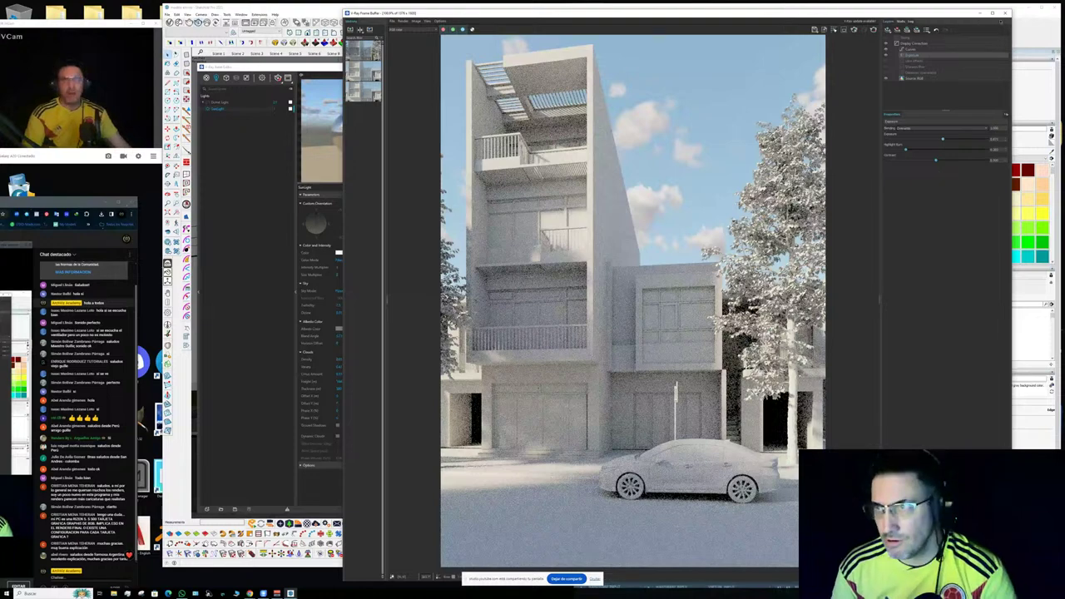
left_click(1005, 13)
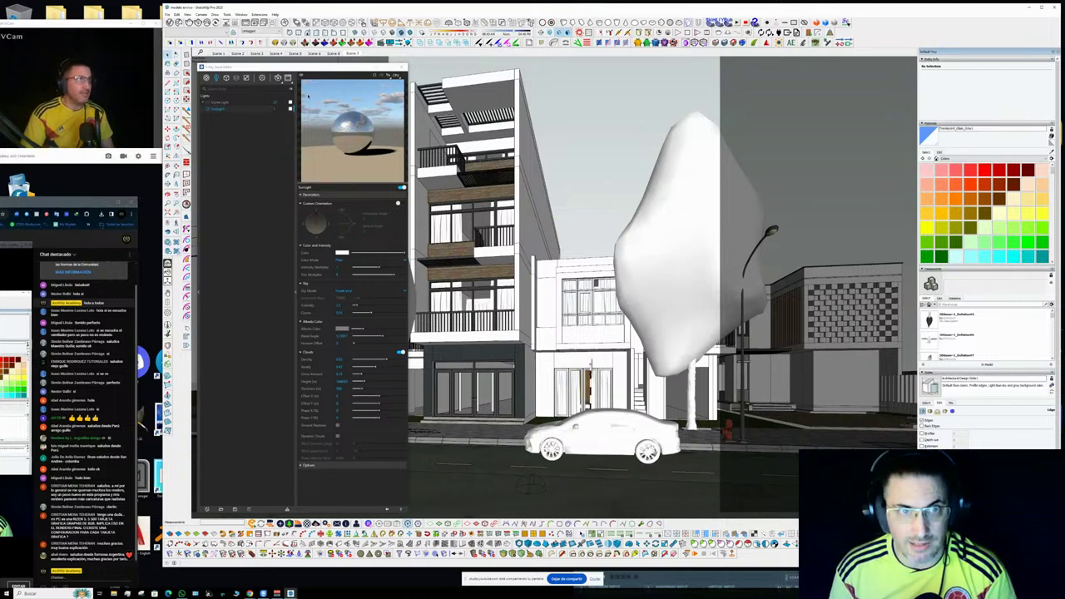
left_click(288, 77)
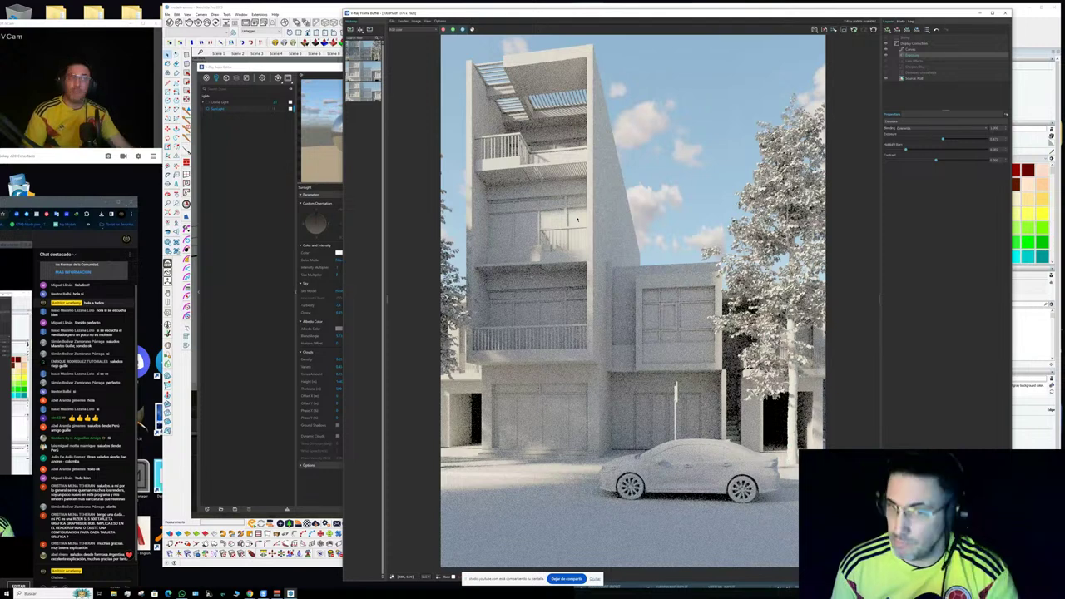
left_click(1005, 13)
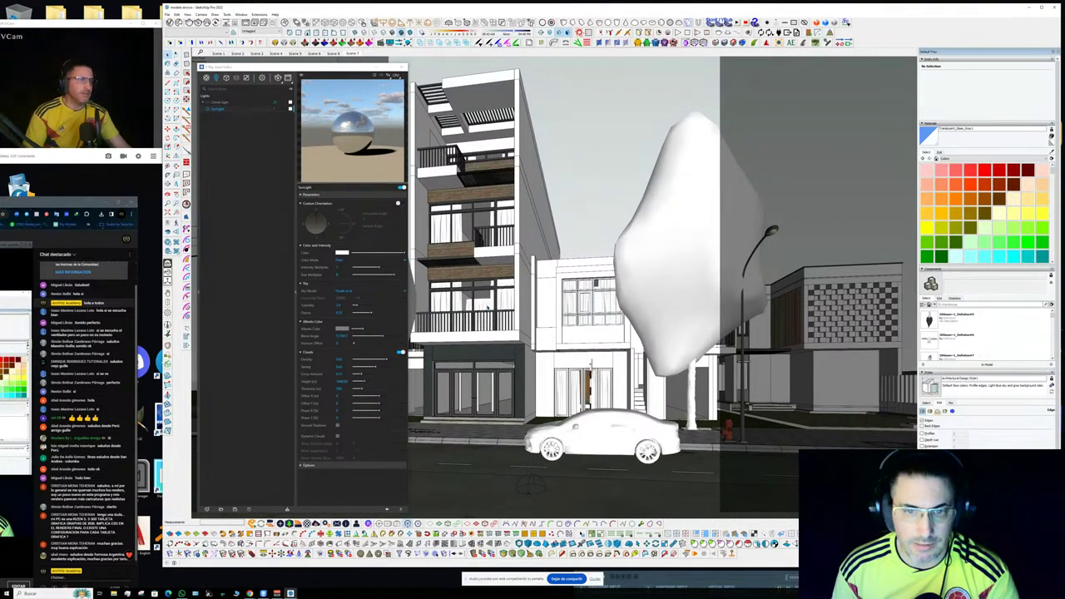
mouse_move(530, 485)
middle_mouse_down()
mouse_move(521, 478)
mouse_move(571, 416)
mouse_move(559, 391)
mouse_move(565, 406)
mouse_move(595, 391)
mouse_move(704, 464)
mouse_move(524, 416)
mouse_move(485, 419)
mouse_move(525, 383)
mouse_move(632, 352)
mouse_move(429, 361)
mouse_move(590, 337)
mouse_move(616, 344)
middle_mouse_up()
double_click(616, 345)
double_click(617, 346)
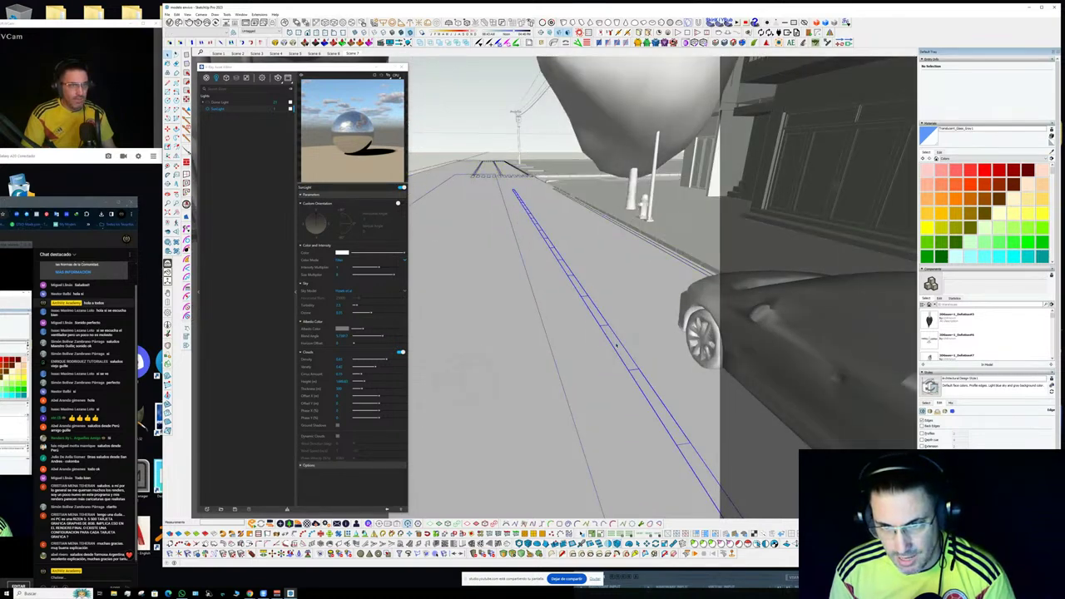
double_click(617, 346)
key("Escape")
key("Escape")
key("Escape")
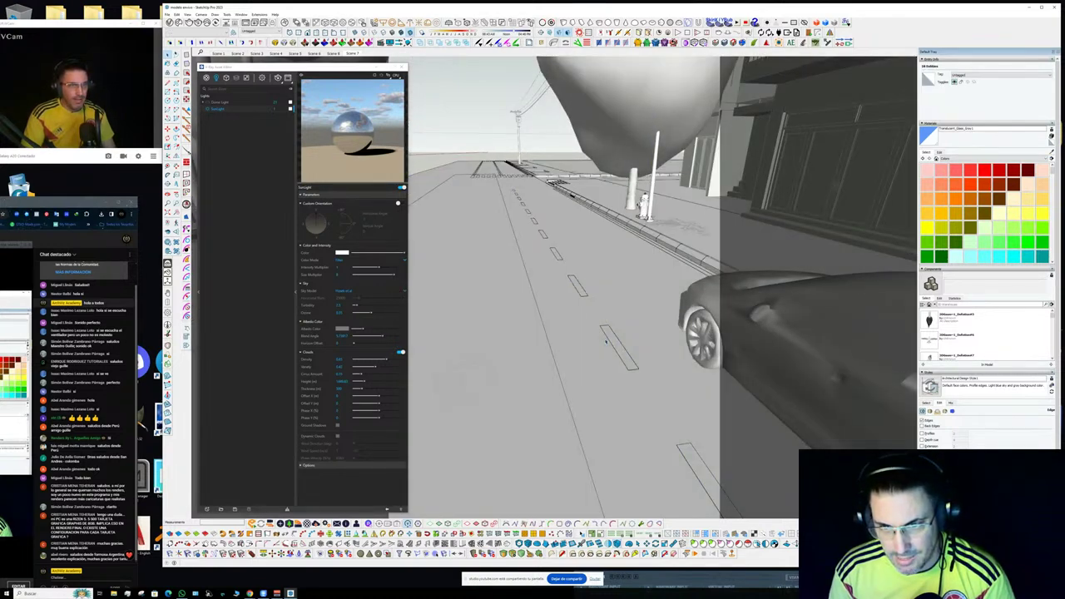
- Realign the asphalt texture lengthwise along the road surface inside its group and return to the Scene 7 view
scroll(579, 343, "down", 4)
middle_click_drag(578, 343, 526, 360)
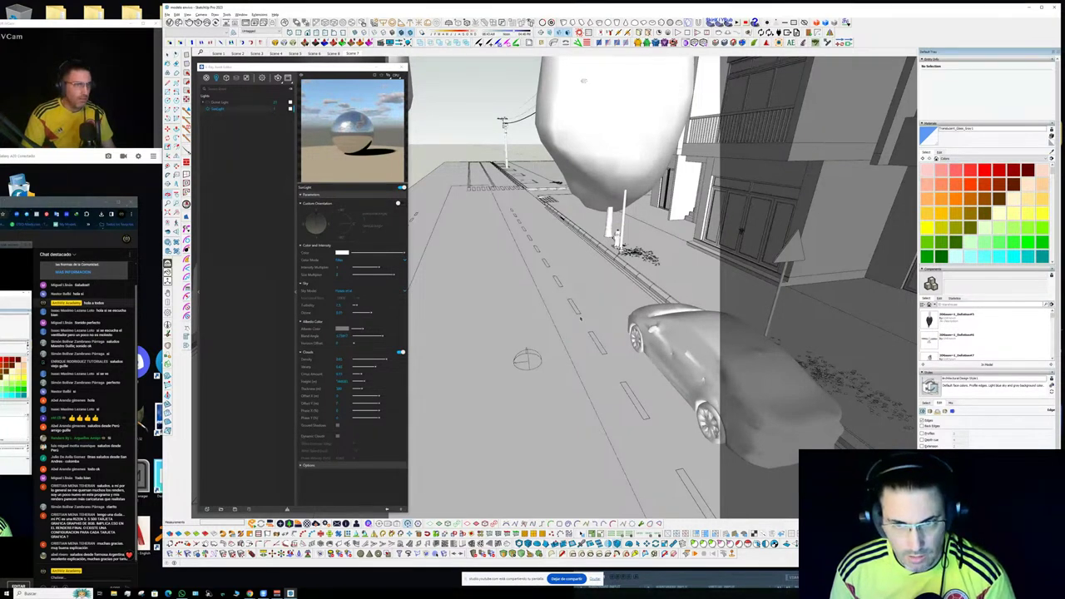
middle_click_drag(527, 359, 562, 345)
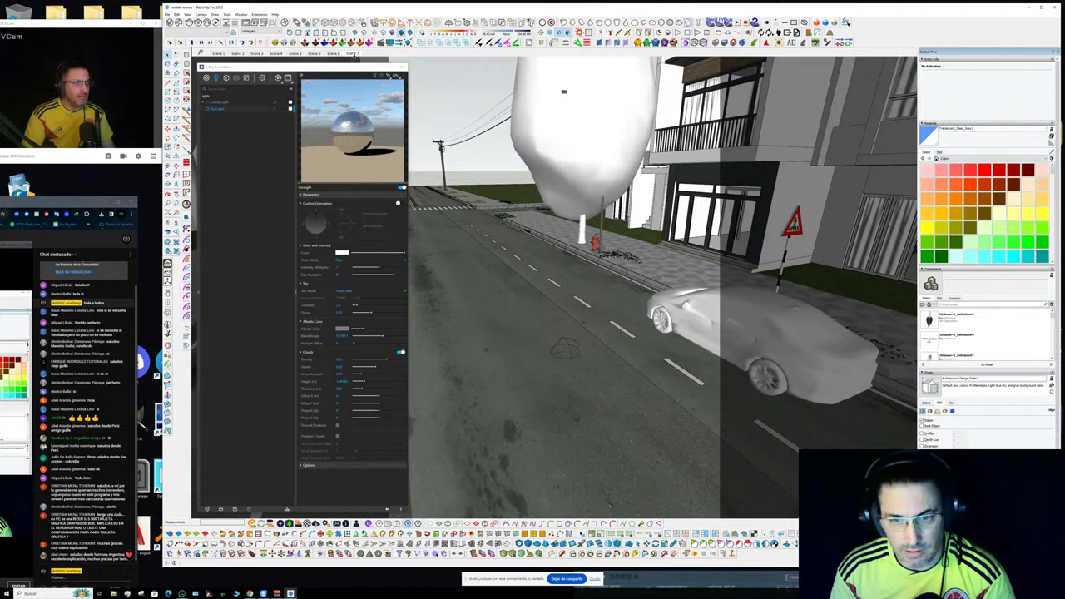
left_click(353, 54)
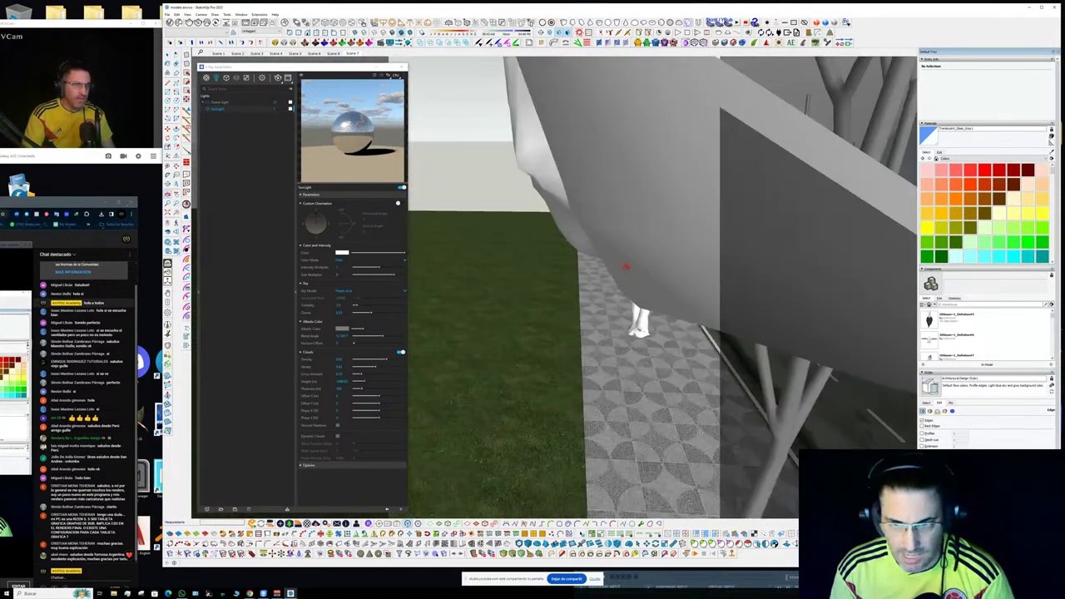
middle_click_drag(626, 267, 649, 268)
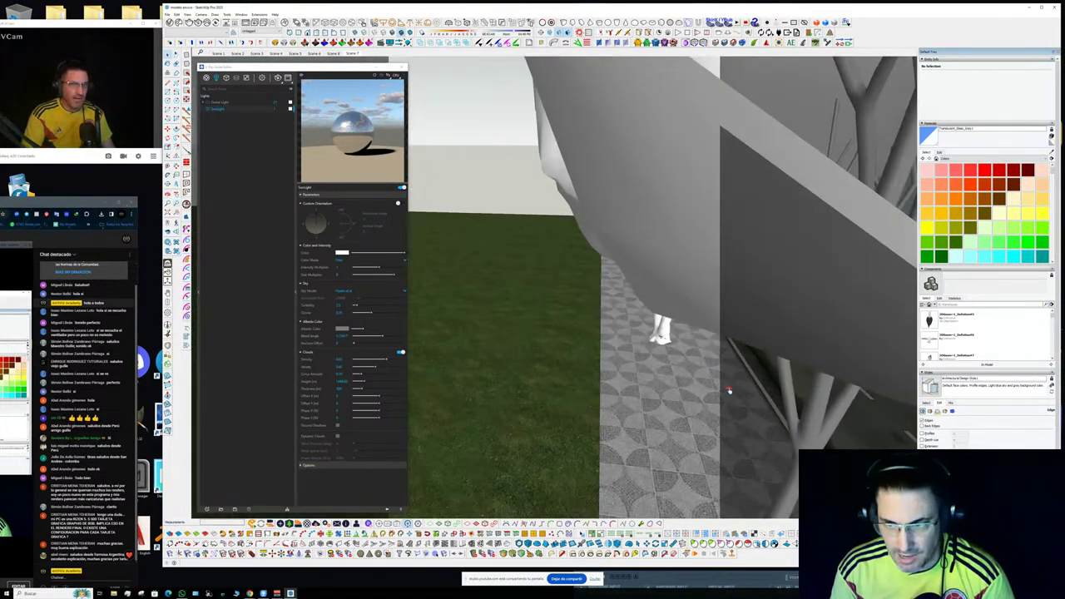
left_click(353, 54)
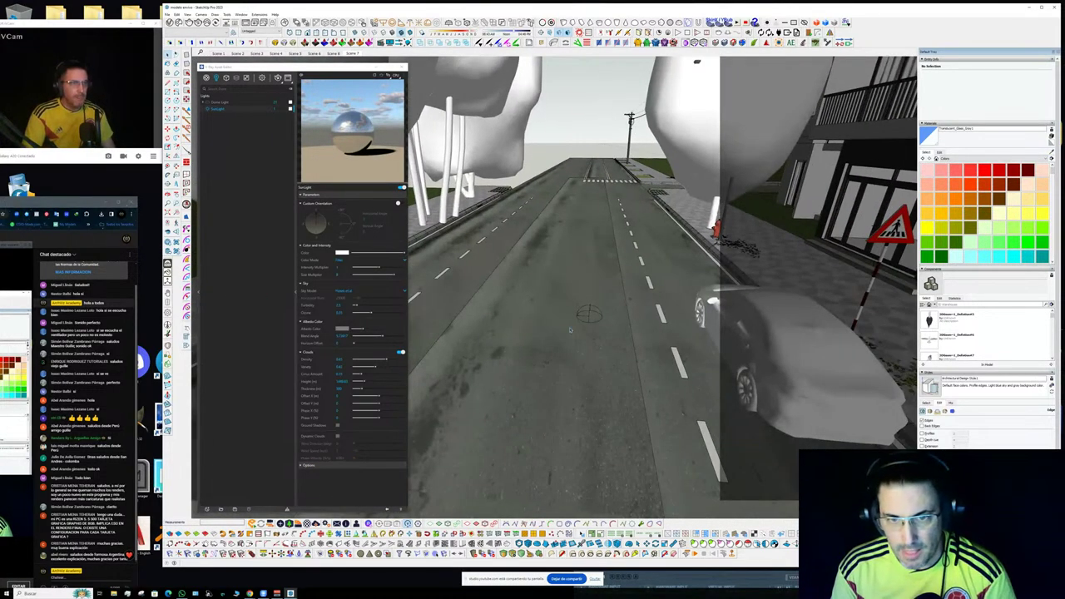
left_click(556, 330)
double_click(556, 330)
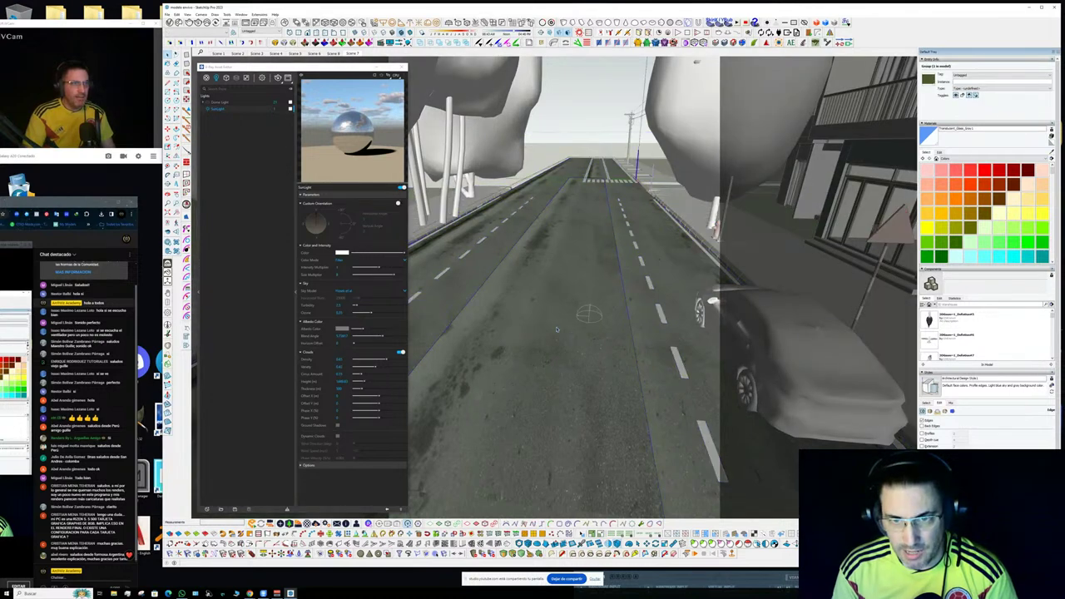
triple_click(557, 330)
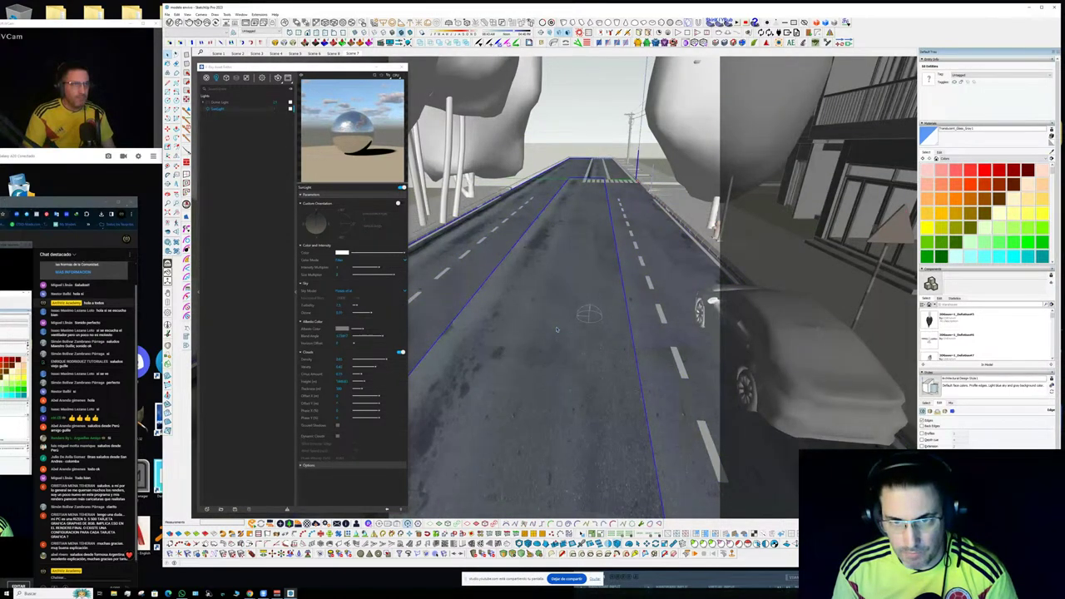
key("Escape")
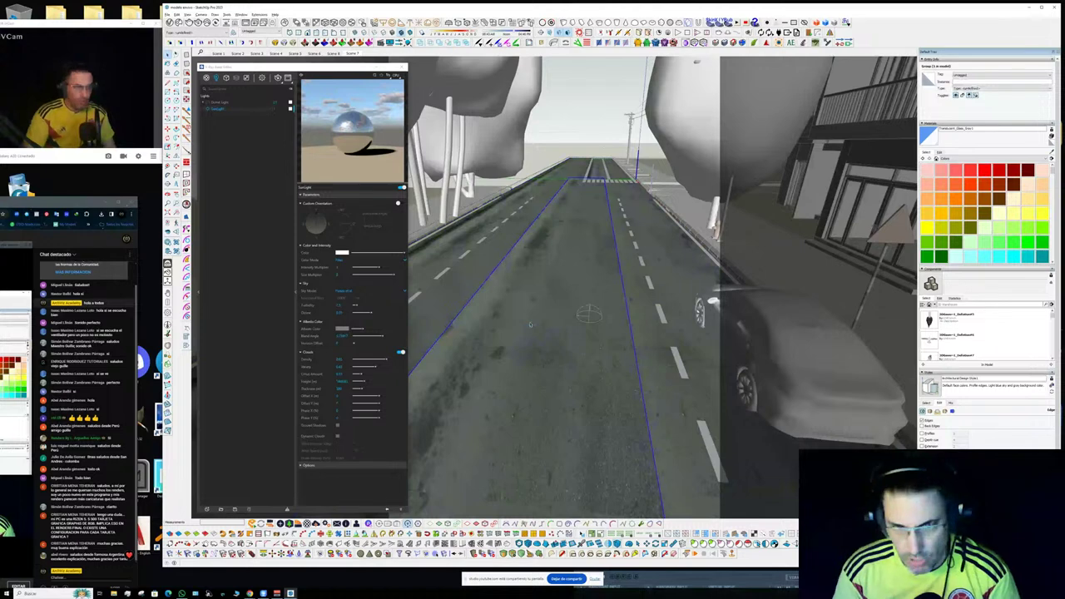
key("ctrl+z")
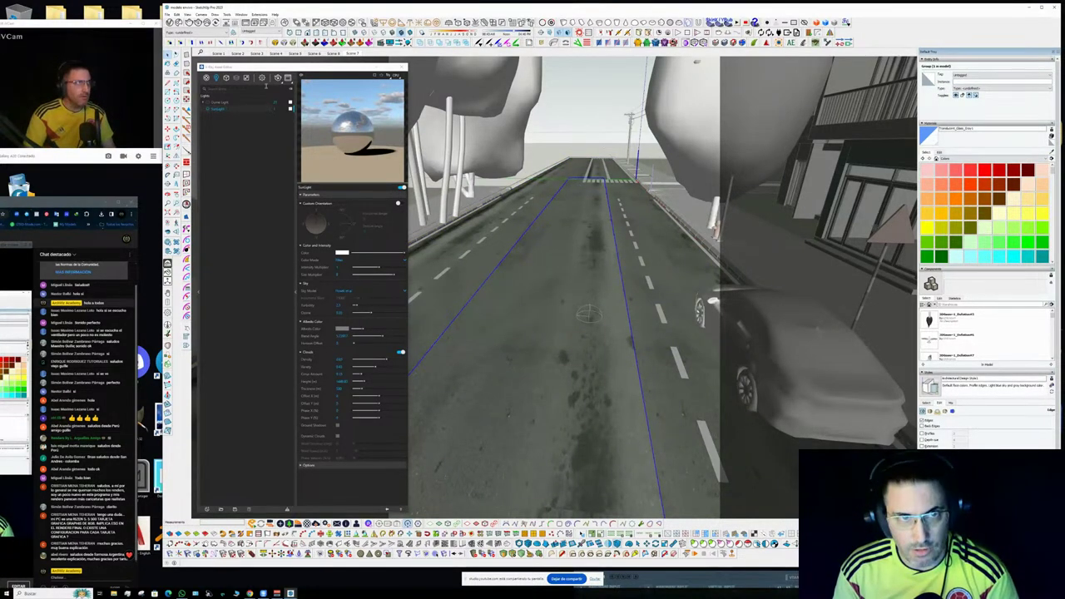
left_click(351, 53)
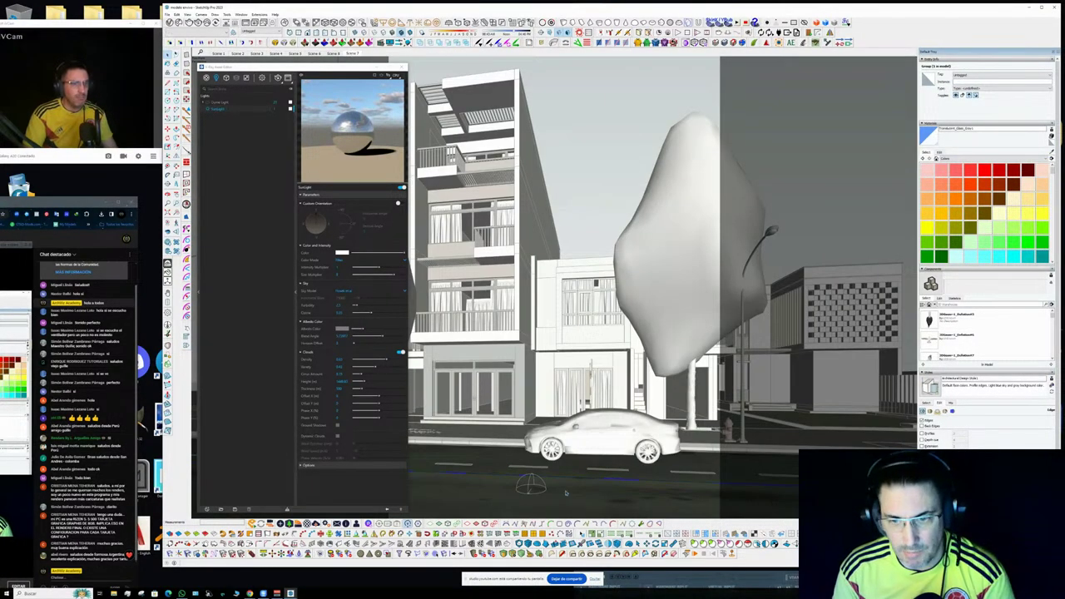
- Delete the contents of the component overlapping the middle of the road and leave its editing mode
key("ctrl+t")
middle_click_drag(607, 442, 526, 403)
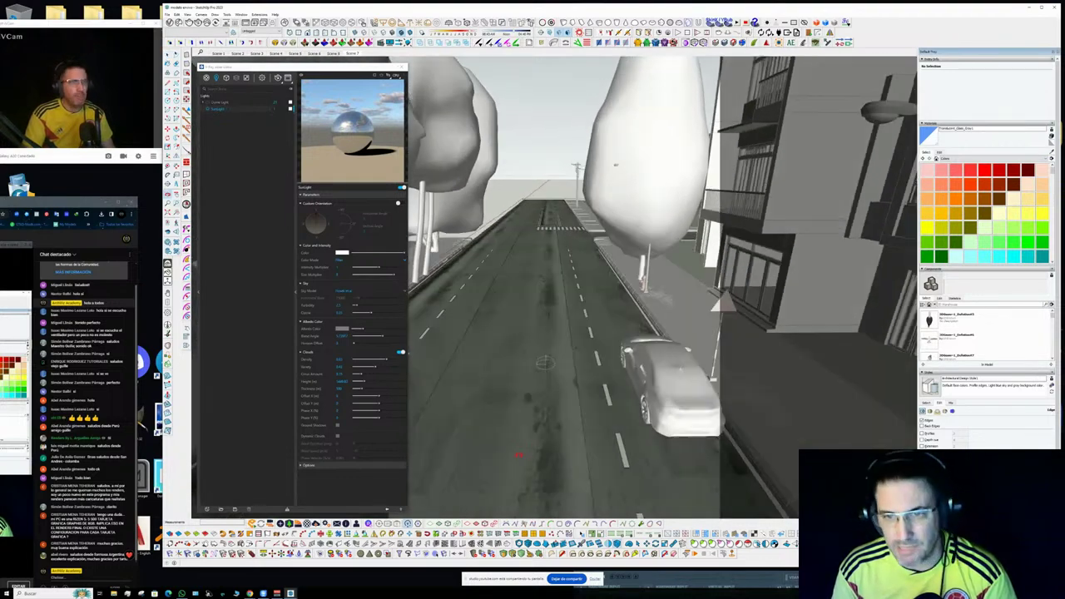
left_click(515, 398)
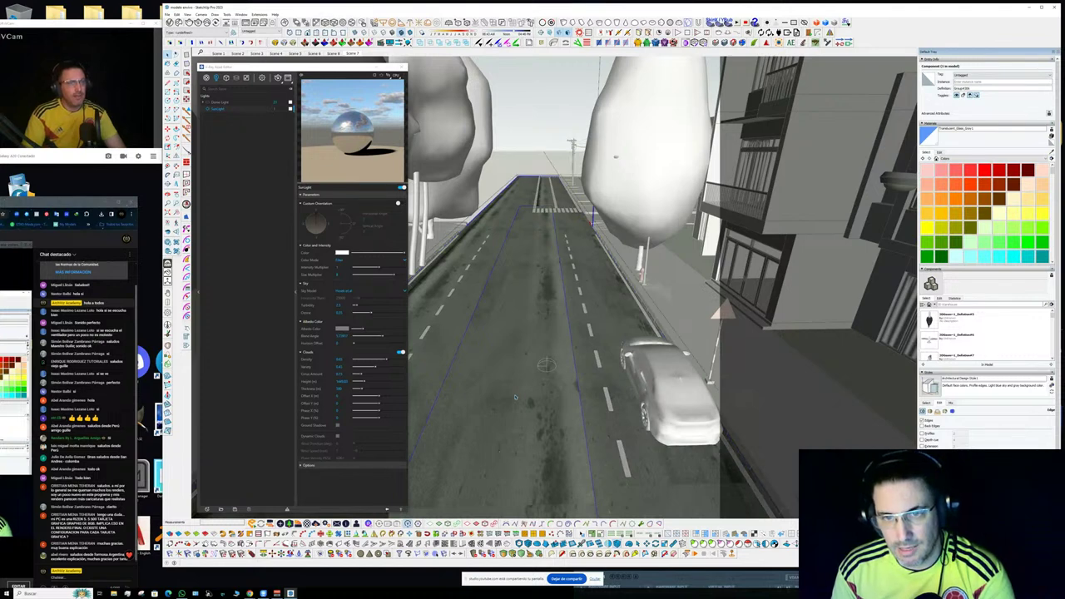
double_click(515, 399)
key("Delete")
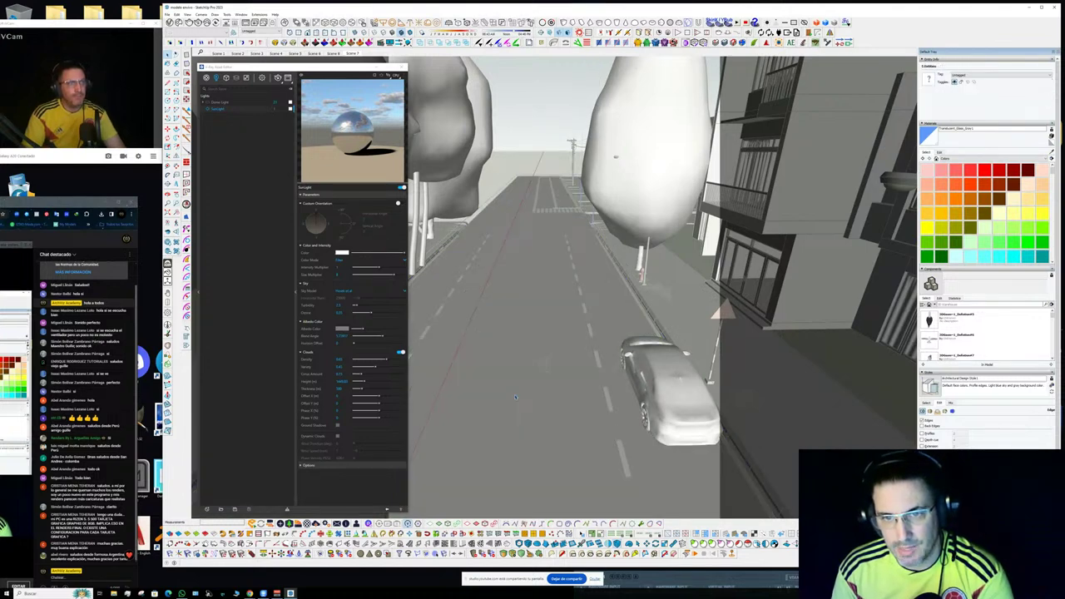
key("Escape")
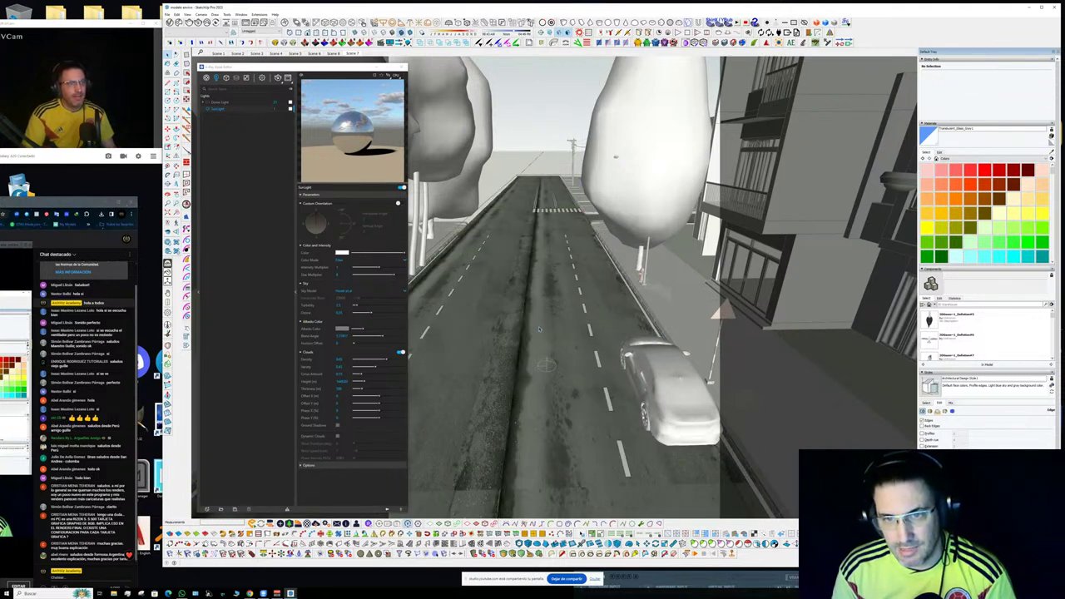
- Sample the material from the road surface, make it editable in V-Ray, and open its diffuse bitmap
mouse_move(553, 354)
middle_mouse_down()
mouse_move(572, 359)
mouse_move(586, 314)
middle_mouse_up()
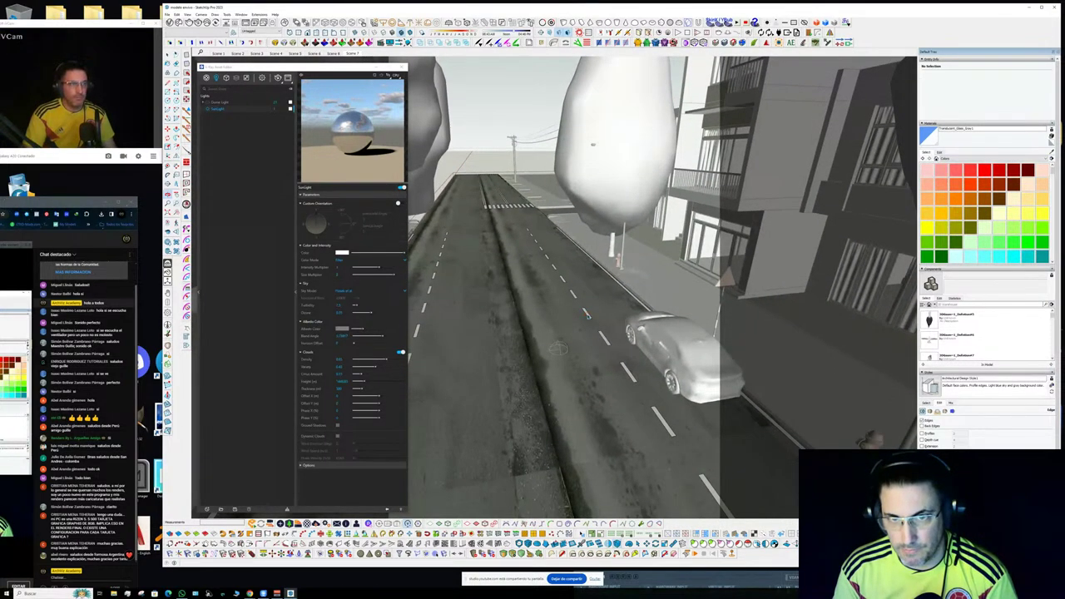
middle_click_drag(557, 348, 510, 323)
middle_click_drag(621, 321, 488, 319)
key("b")
left_click(559, 301, "alt")
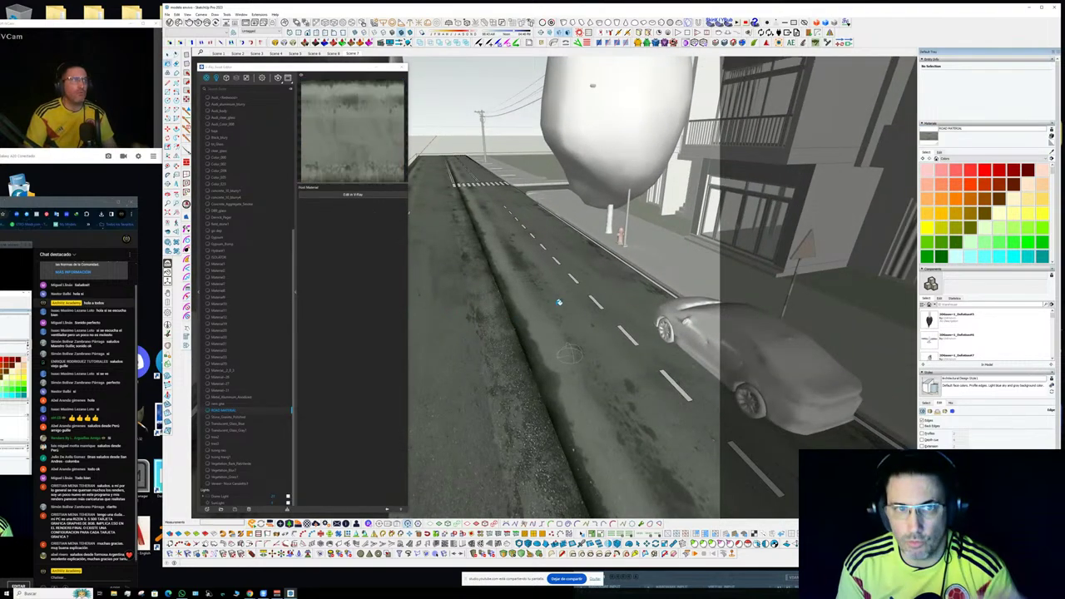
left_click(352, 195)
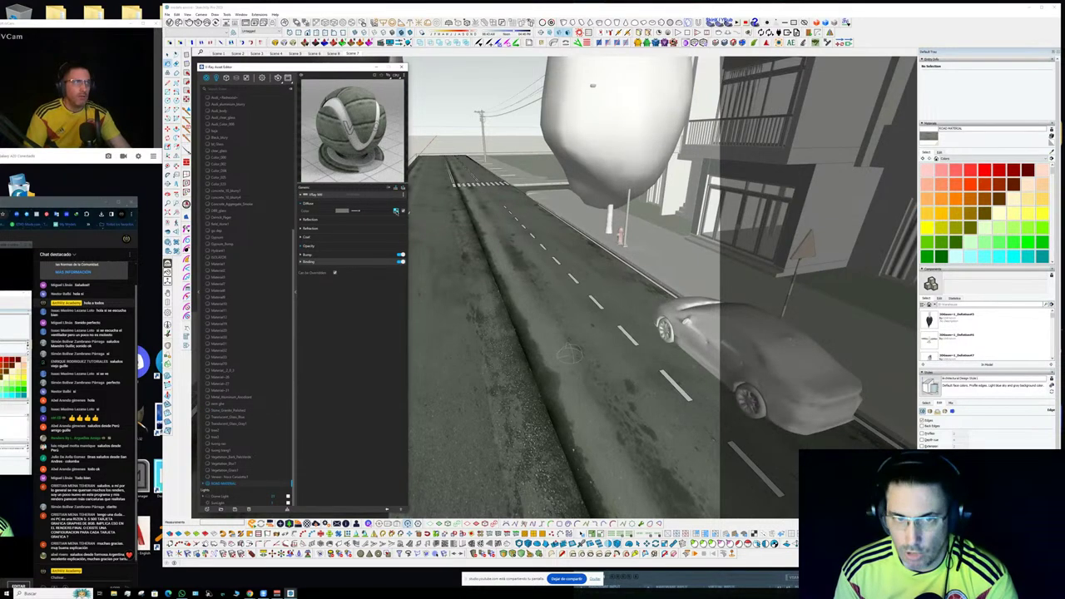
left_click(396, 212)
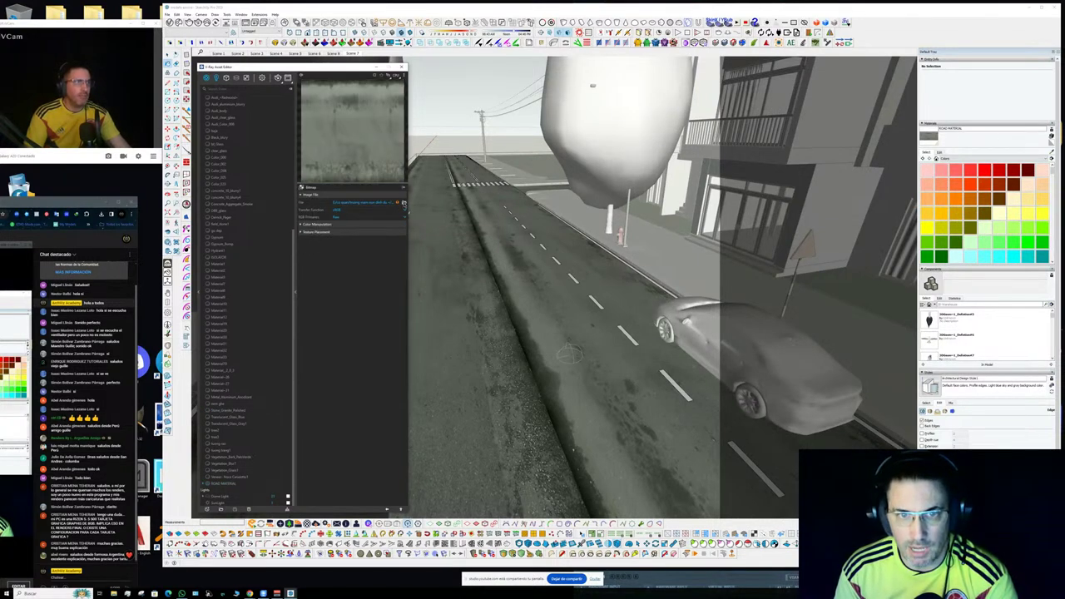
- Replace the road material's diffuse bitmap with the CityStreetAsphaltGenericCracked003 colour map from the street textures and return to the material settings
left_click(403, 203)
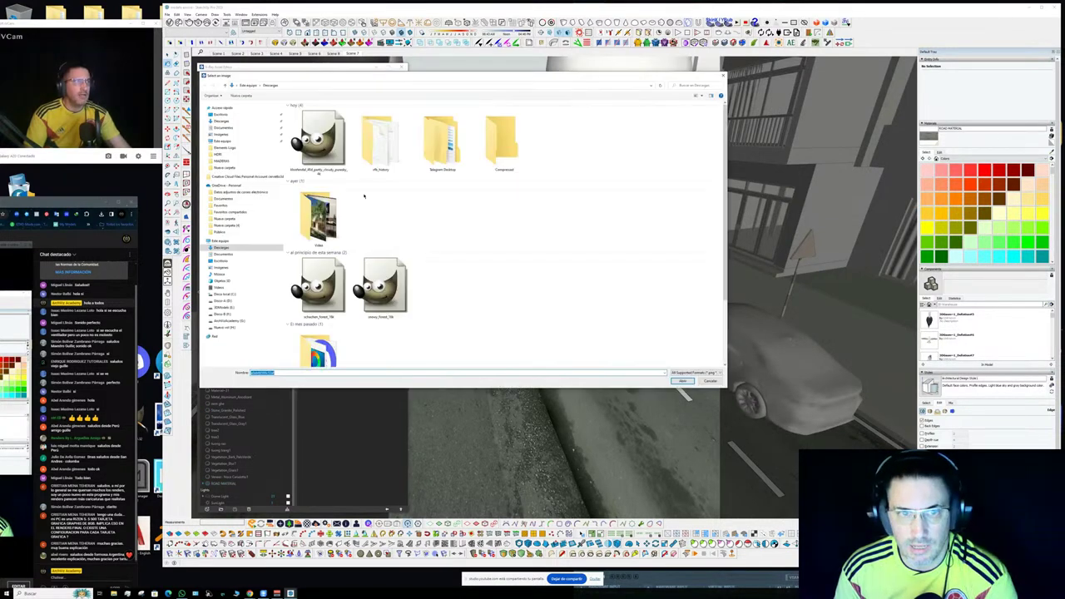
left_click(224, 119)
left_click(528, 167)
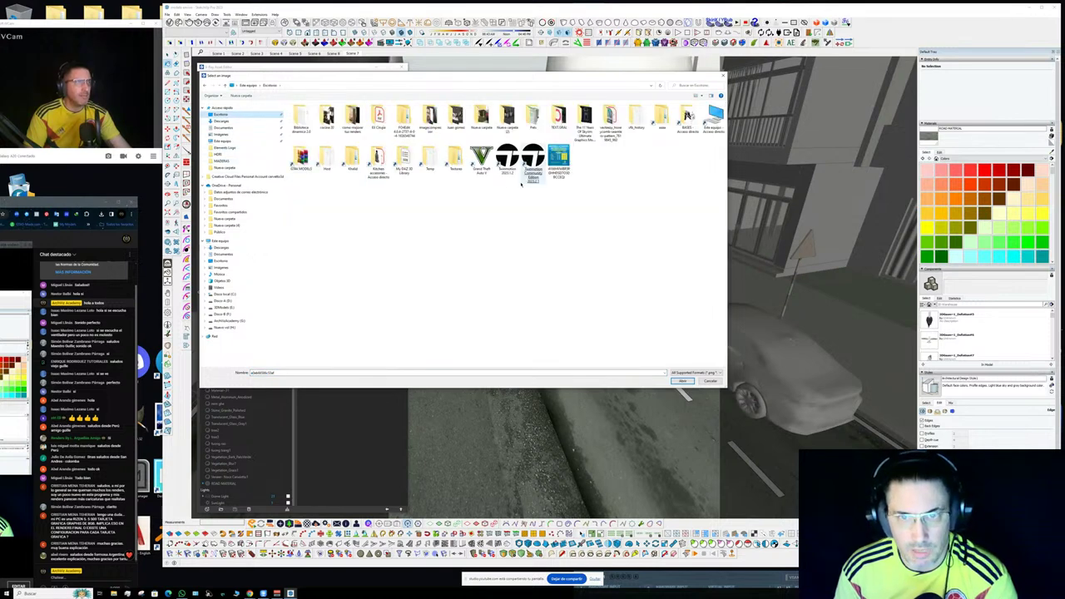
double_click(454, 165)
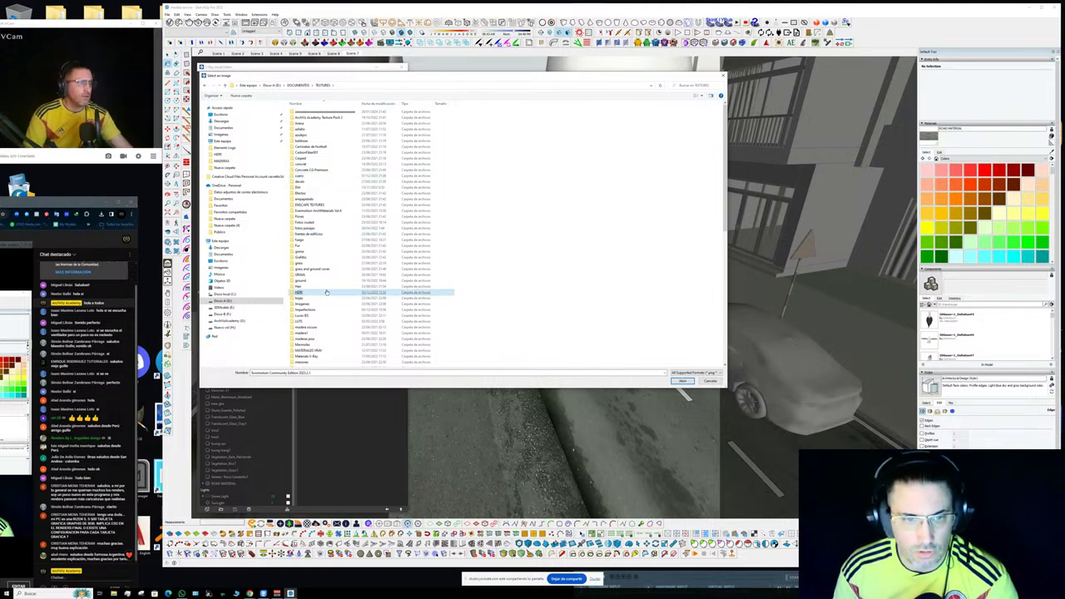
scroll(327, 292, "down", 15)
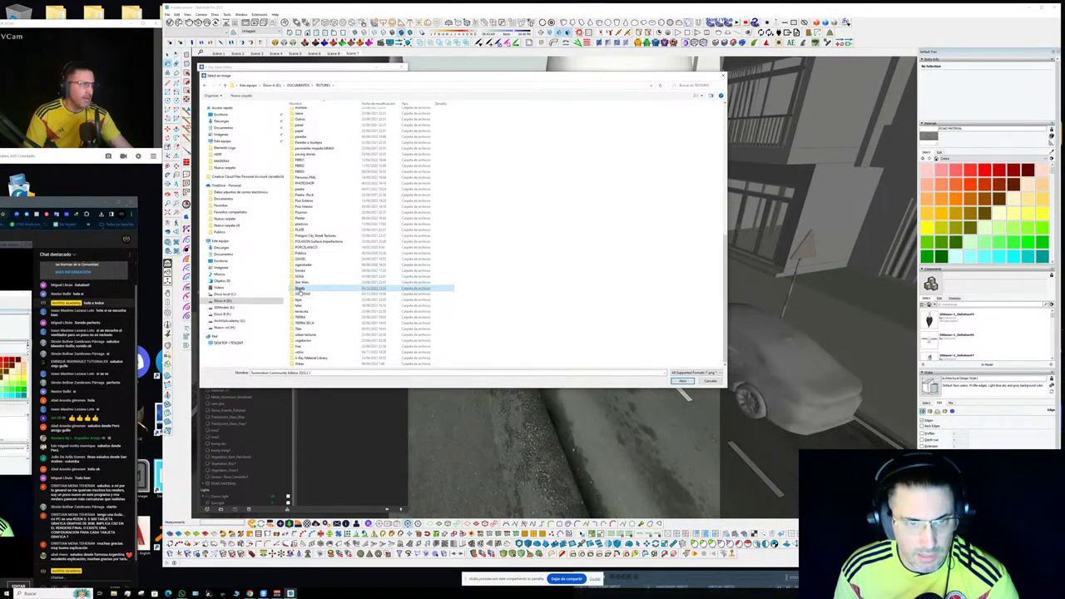
double_click(304, 288)
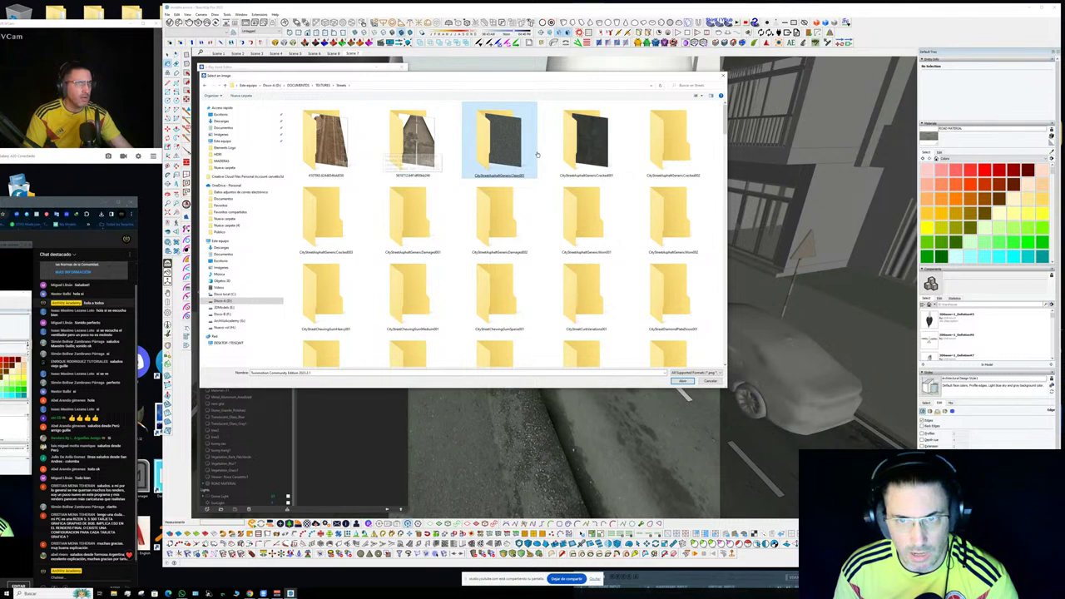
left_click(387, 236)
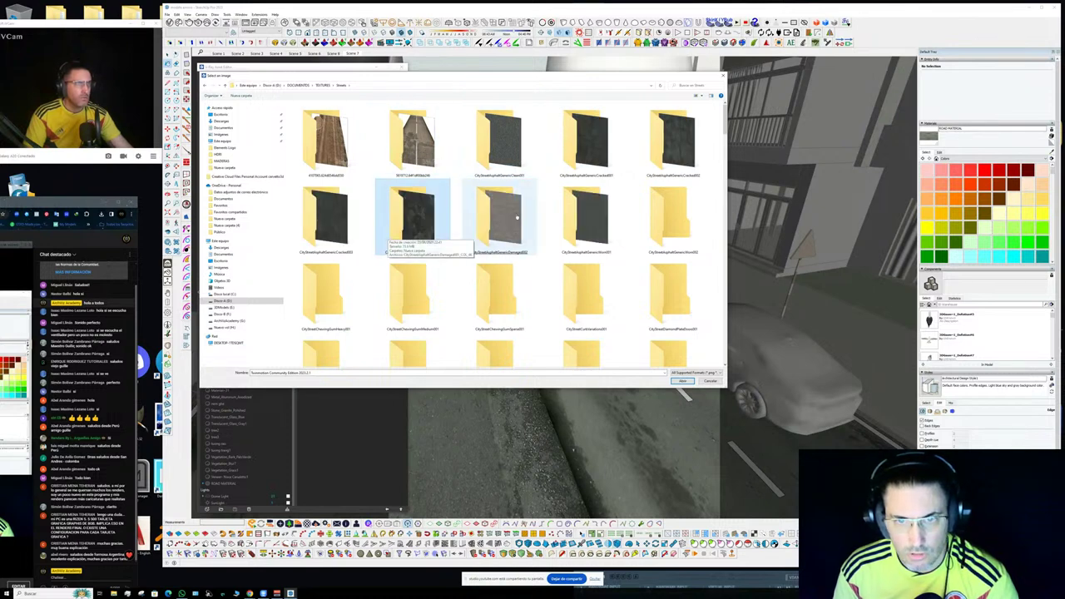
left_click(329, 229)
double_click(329, 223)
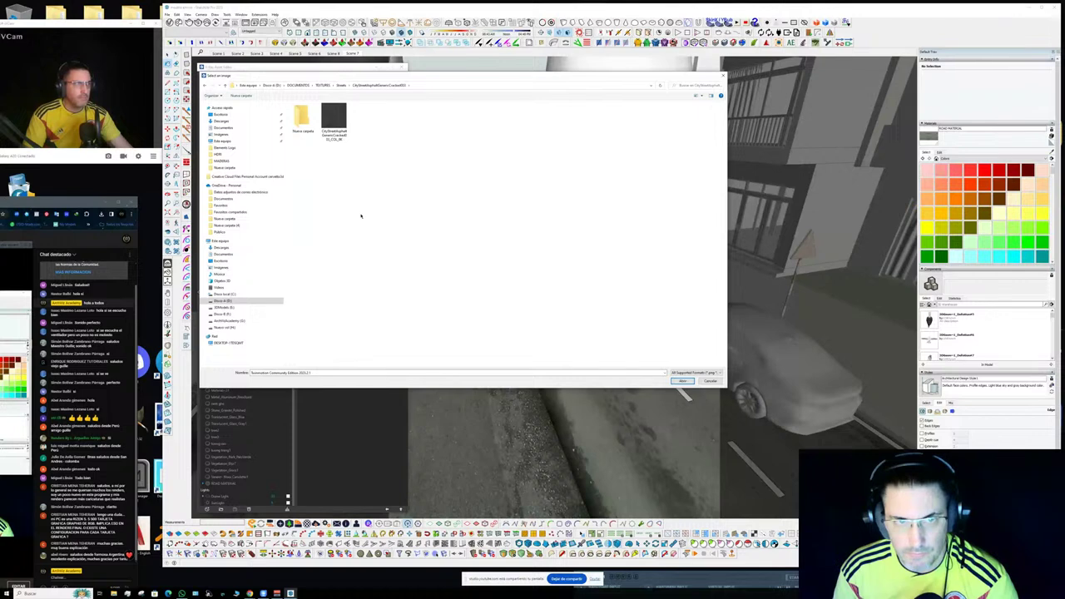
double_click(338, 121)
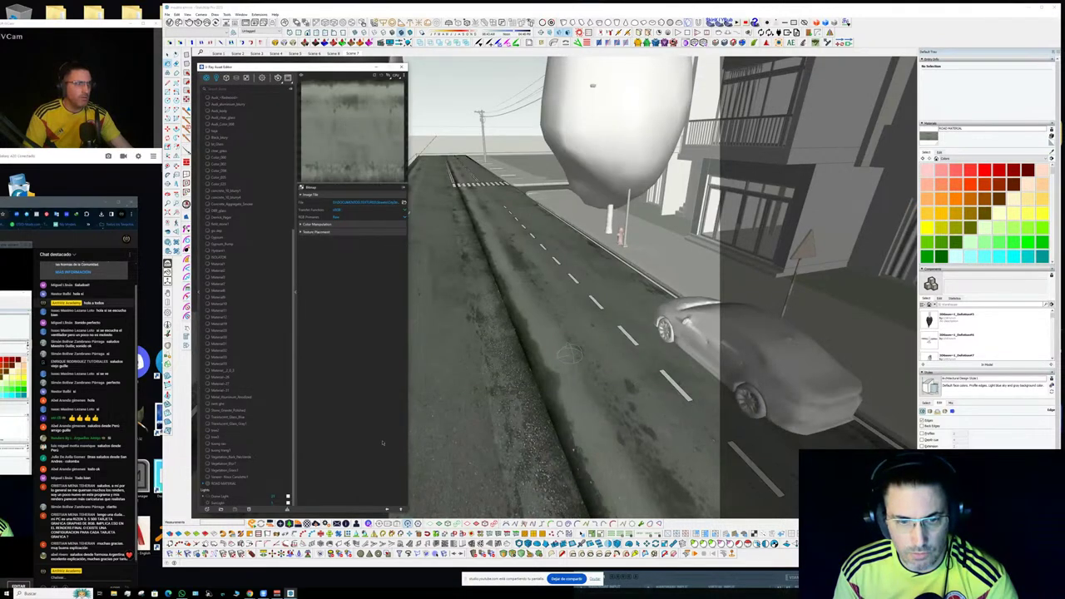
left_click(387, 508)
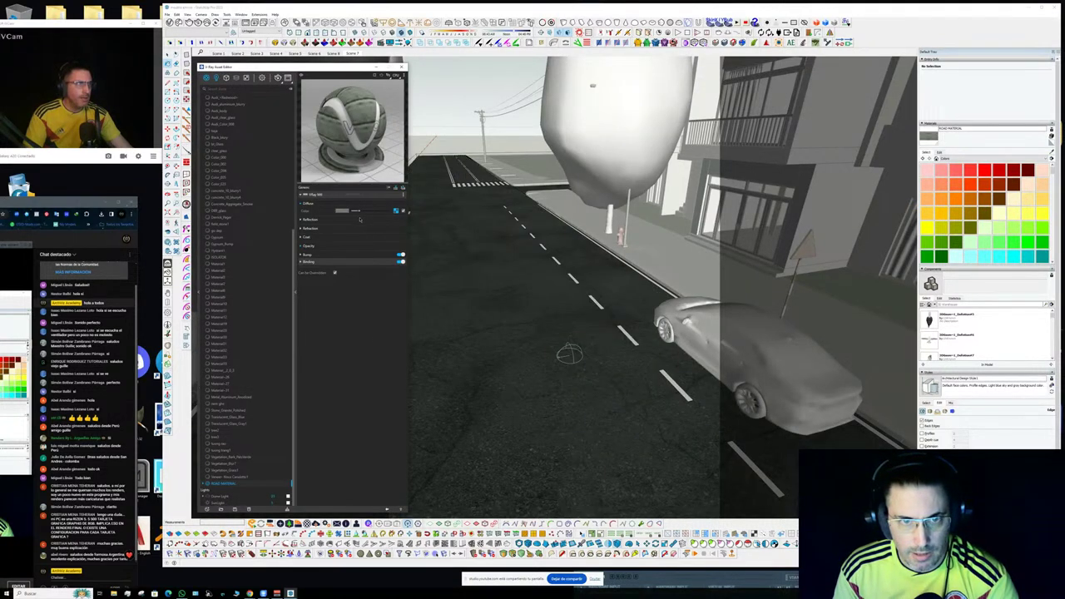
- Open the road material's texture size for editing and set the model's length units to centimetres with two-decimal precision
middle_click_drag(514, 288, 666, 340)
scroll(523, 335, "down", 2)
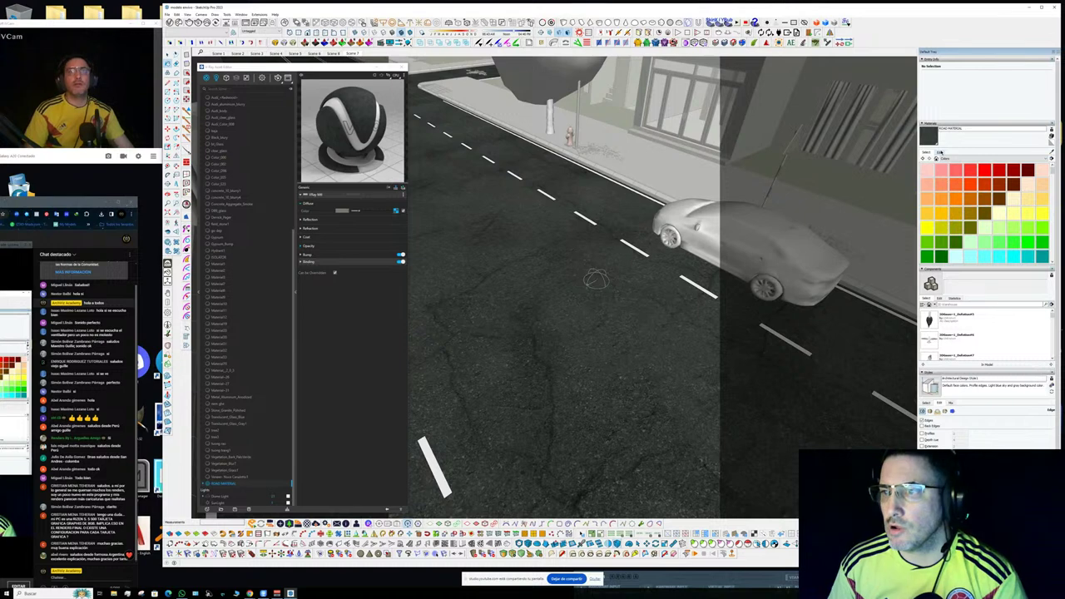
left_click(939, 153)
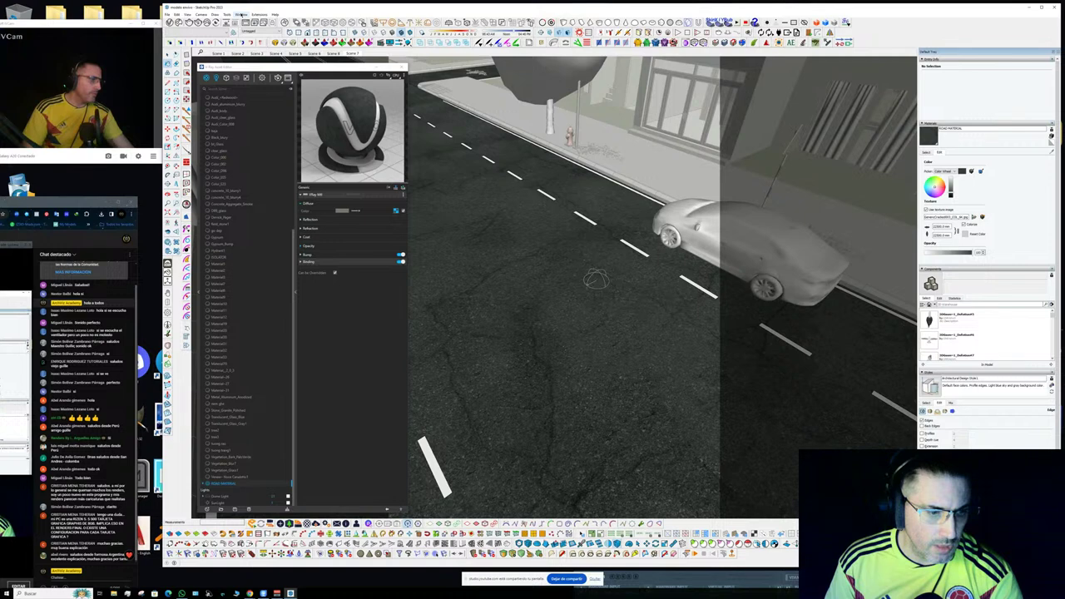
left_click(241, 14)
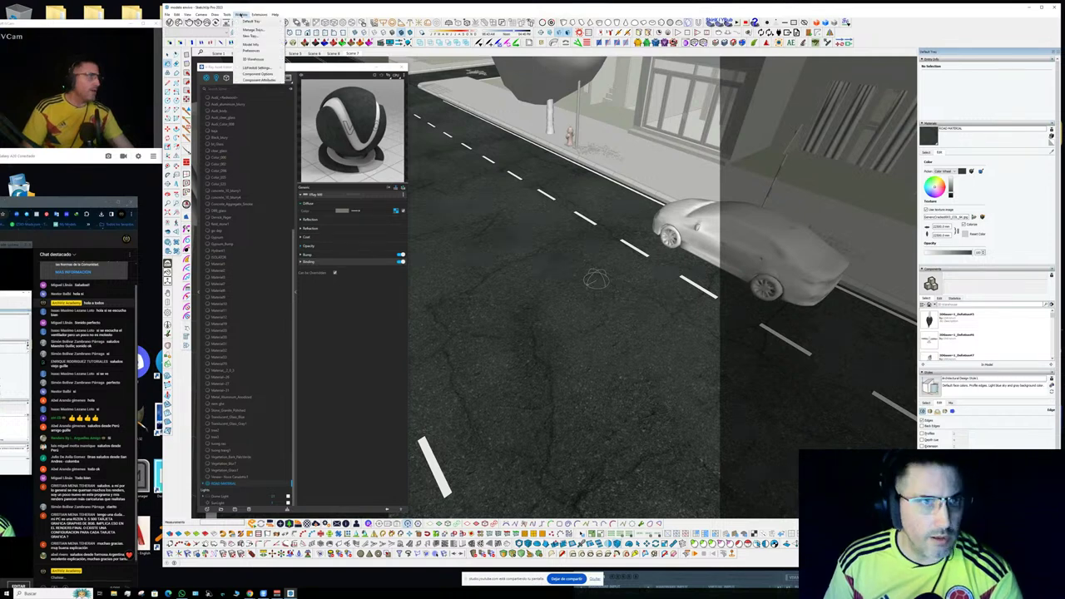
left_click(250, 44)
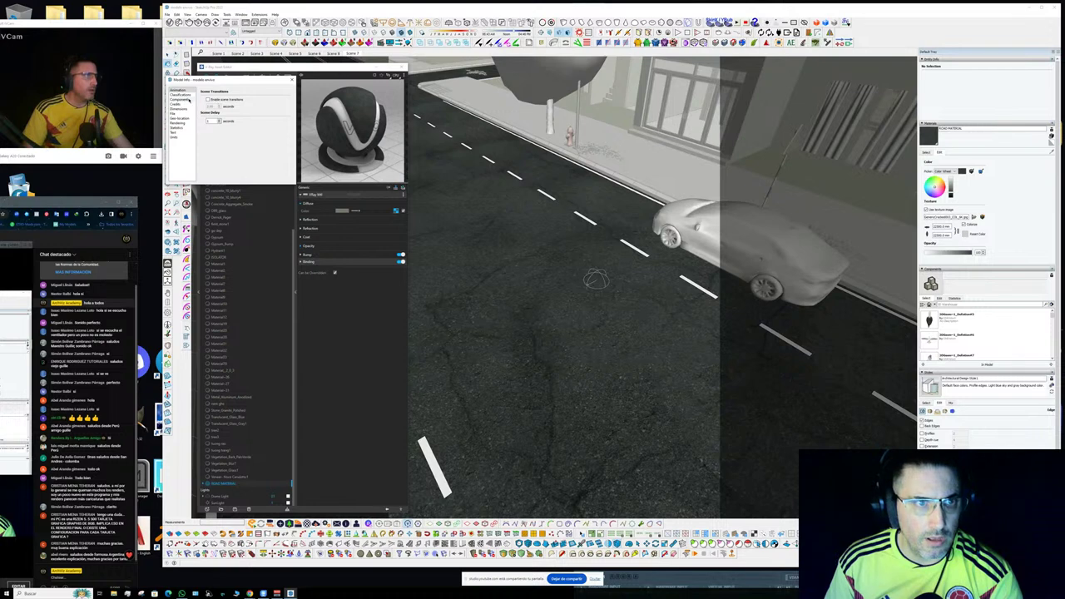
left_click(176, 136)
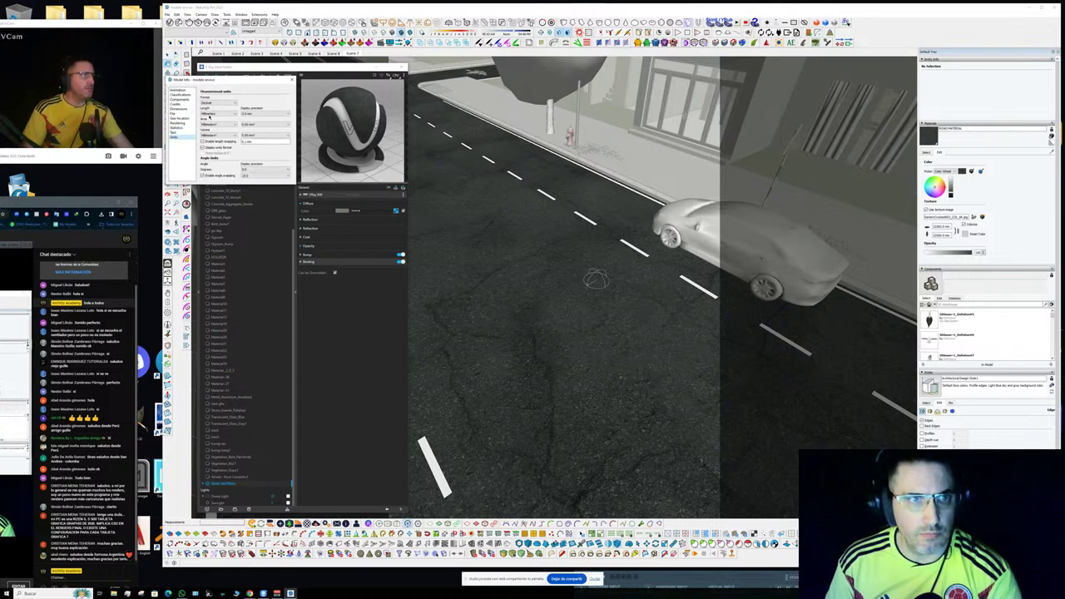
left_click(218, 113)
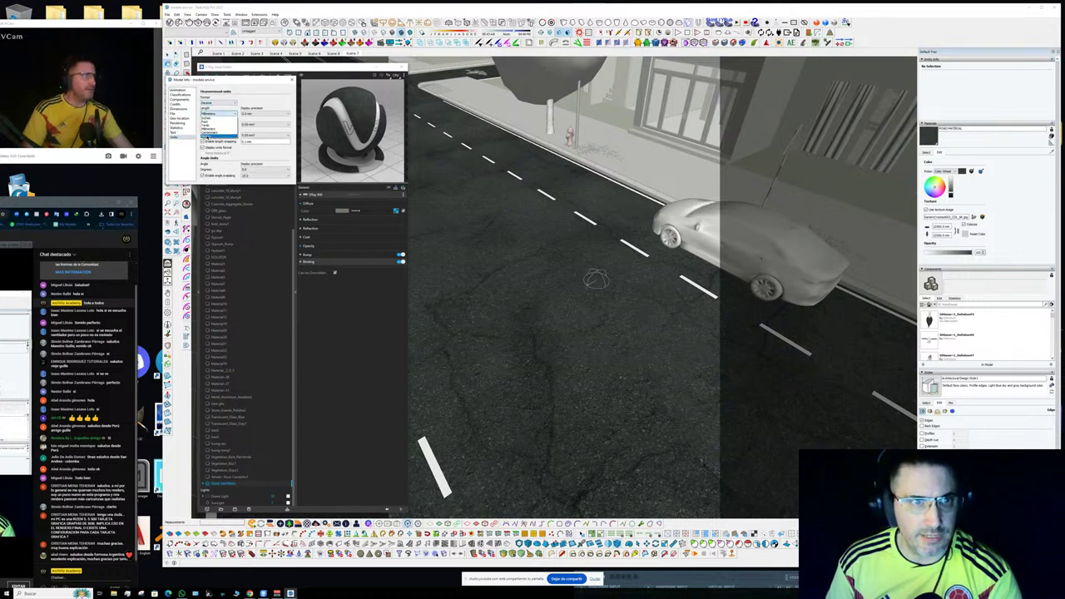
left_click(213, 133)
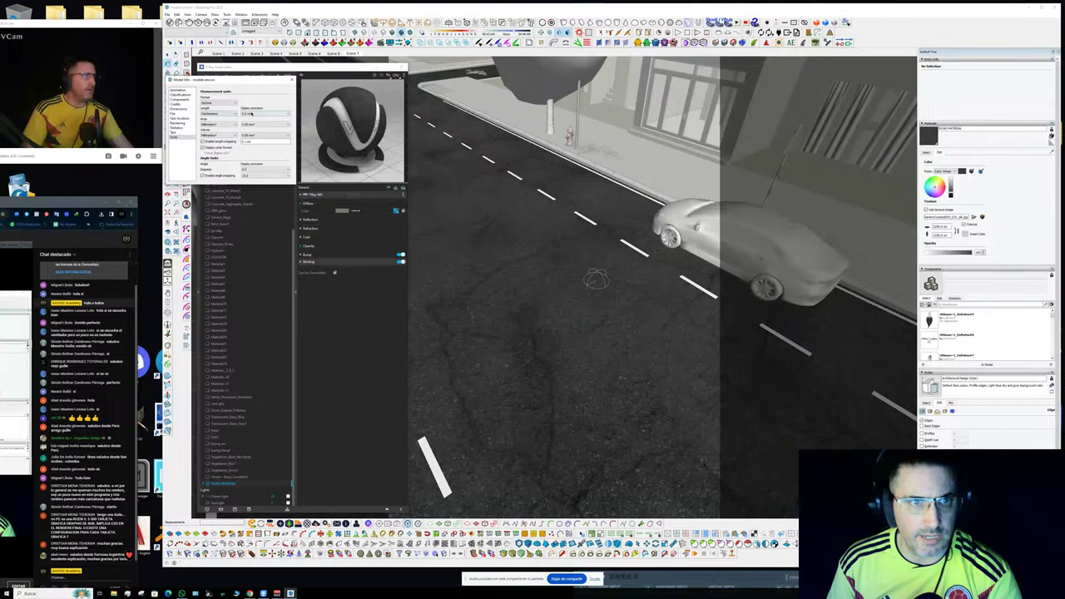
left_click(267, 113)
left_click(253, 125)
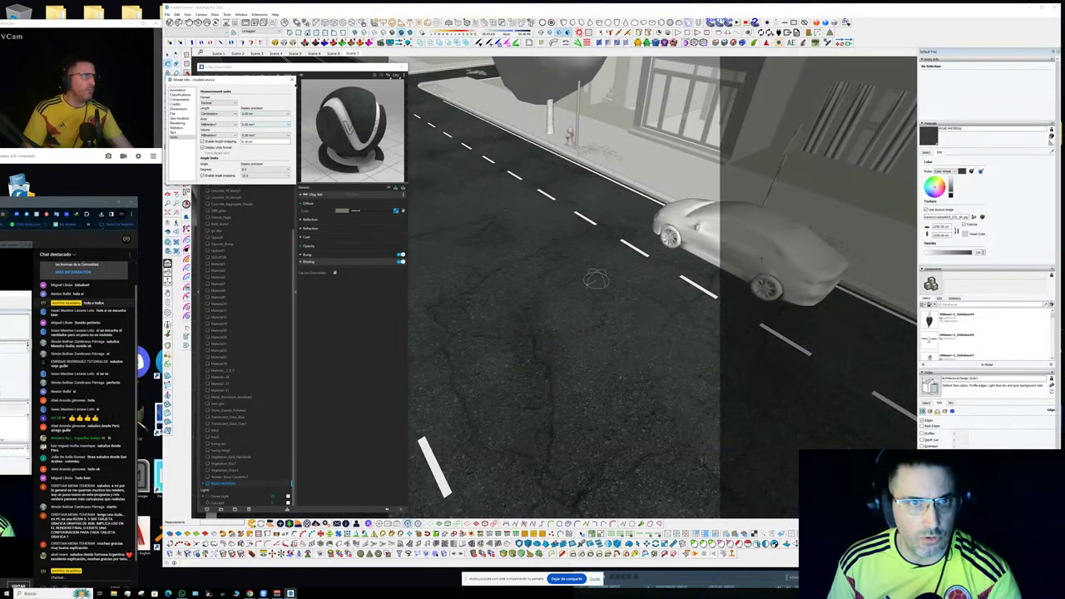
left_click(291, 81)
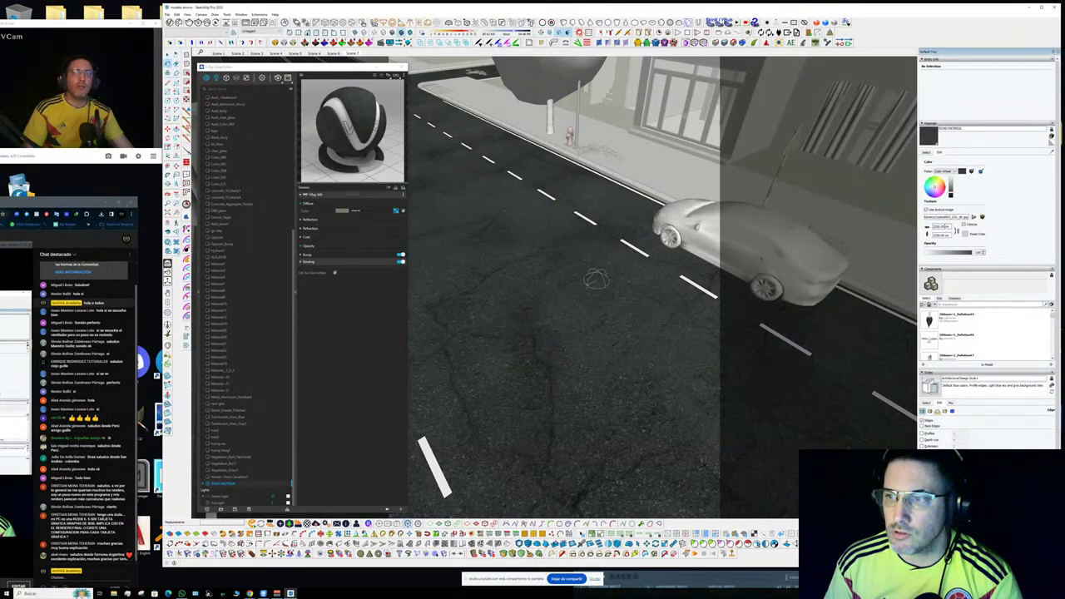
- Try a width of 1000 cm for the road material's texture
left_click(940, 227)
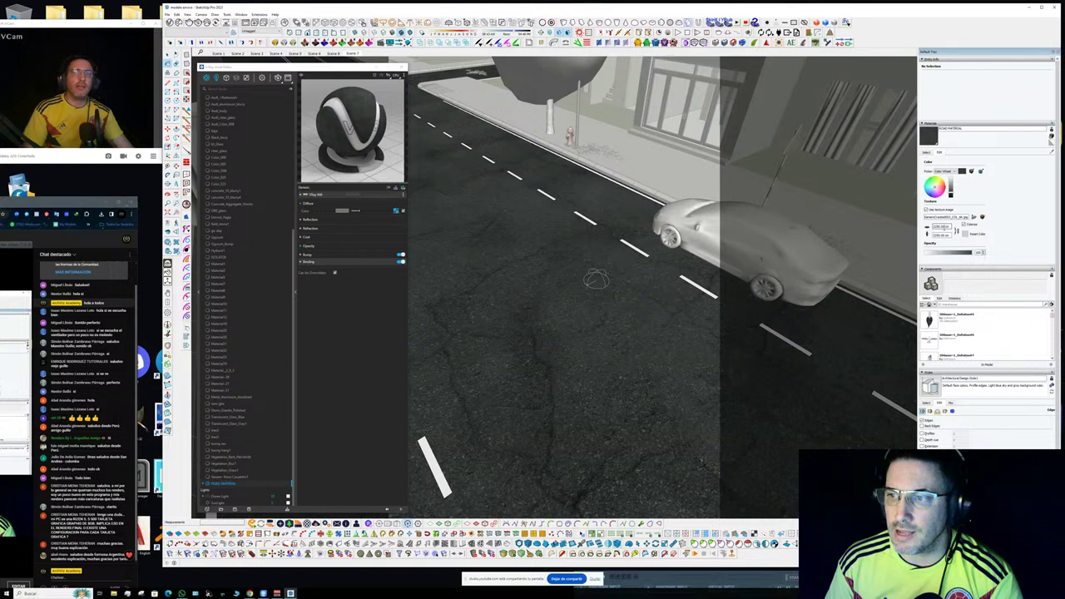
left_click_drag(944, 227, 924, 231)
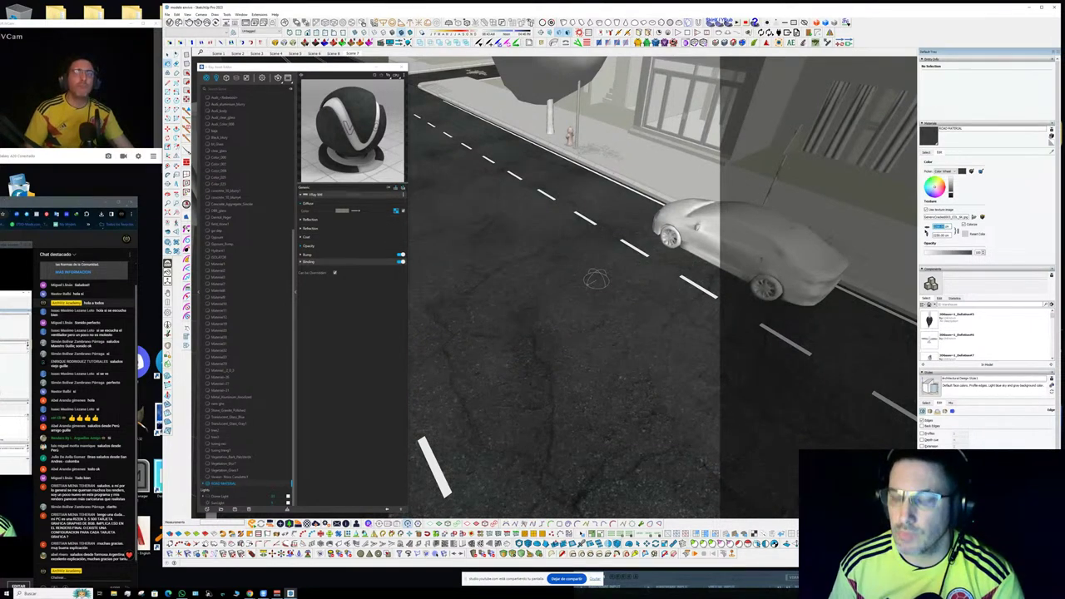
type("1")
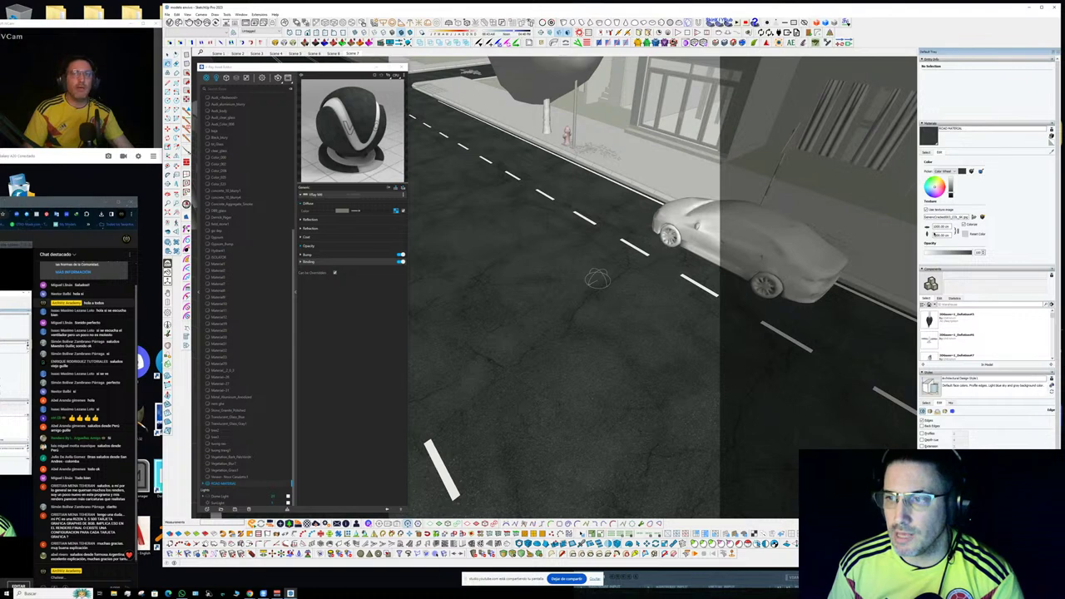
- Set the road material's texture width to 500 cm with its proportions locked
left_click_drag(951, 226, 884, 227)
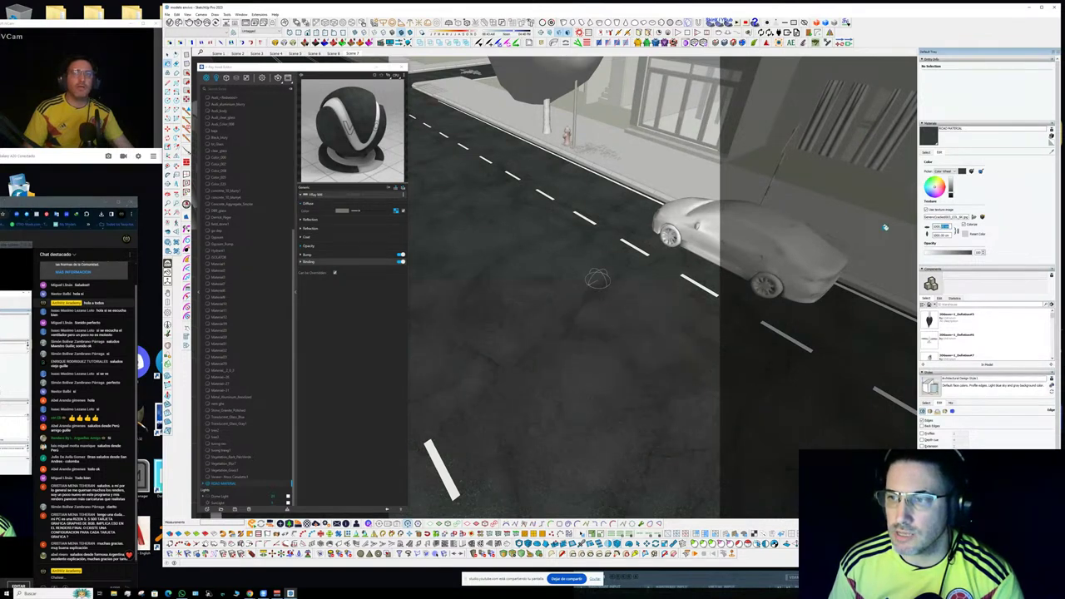
left_click(937, 226)
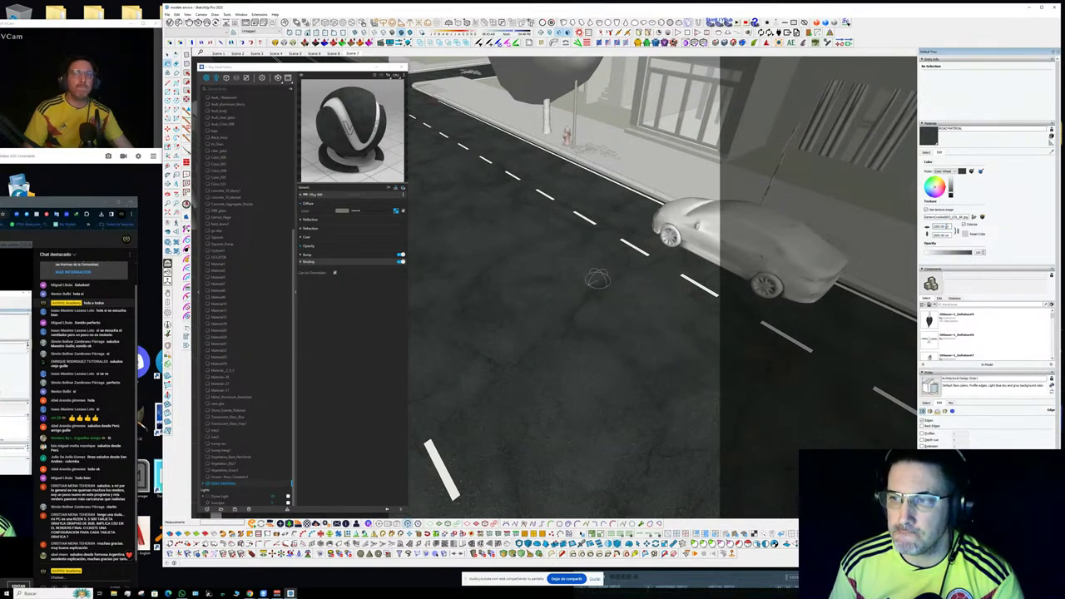
left_click_drag(946, 226, 926, 232)
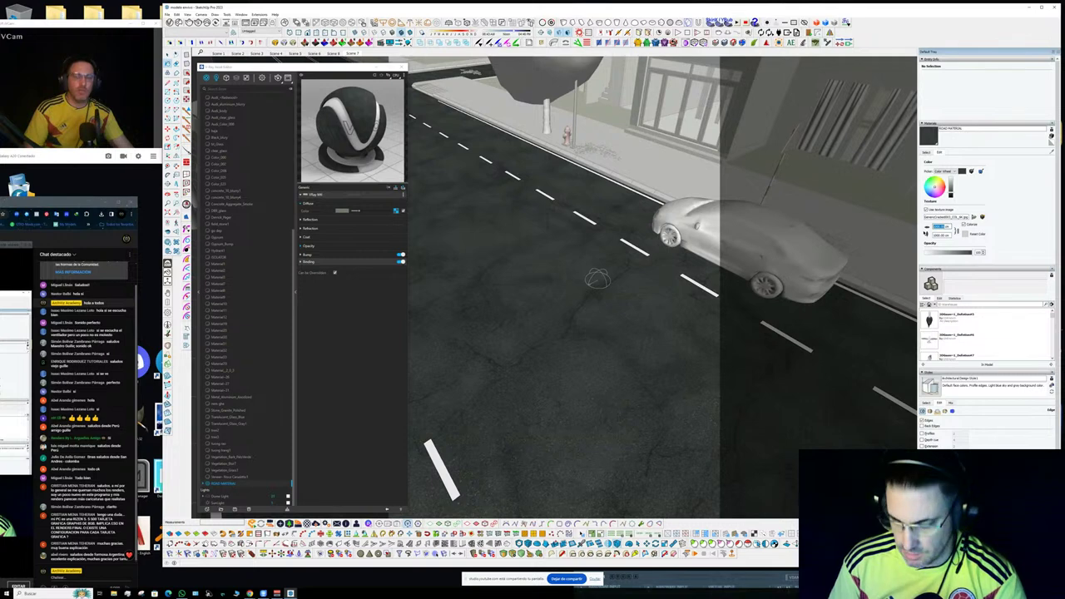
type("5cm")
key("Return")
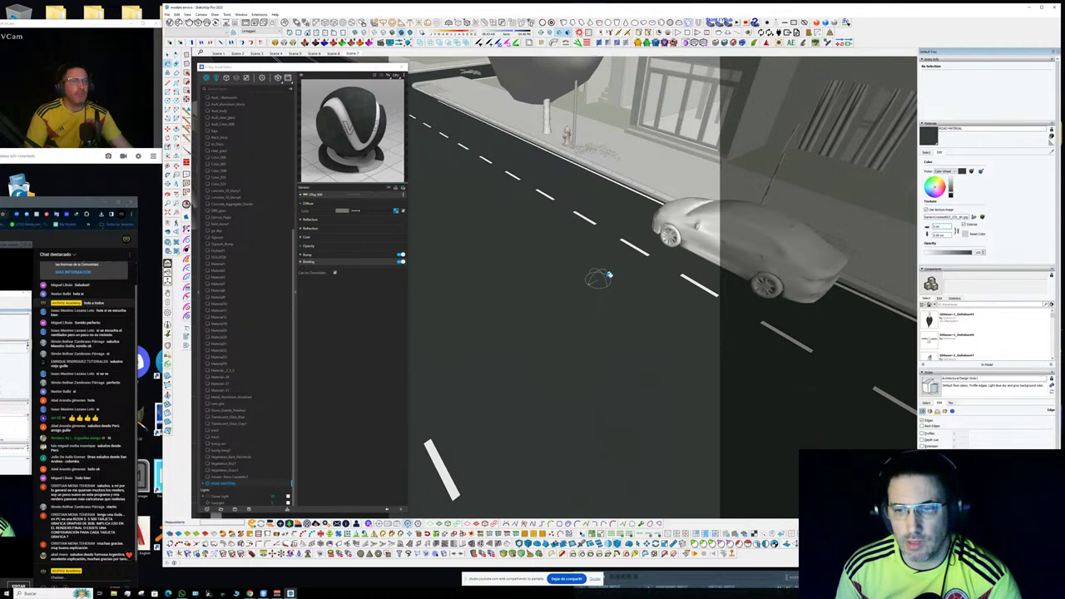
type("00")
key("Return")
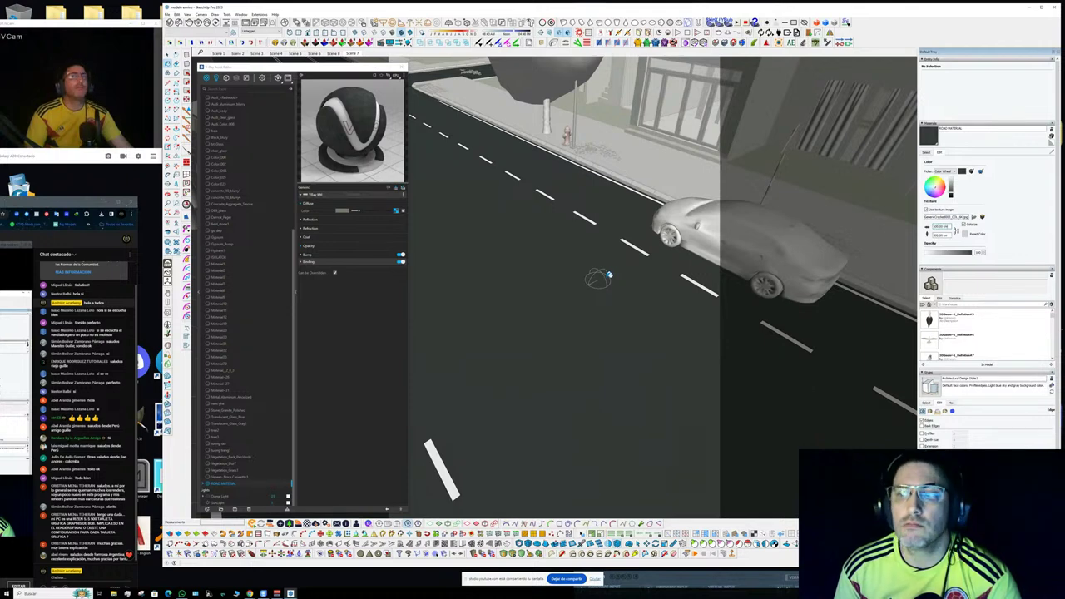
middle_click_drag(620, 272, 688, 263)
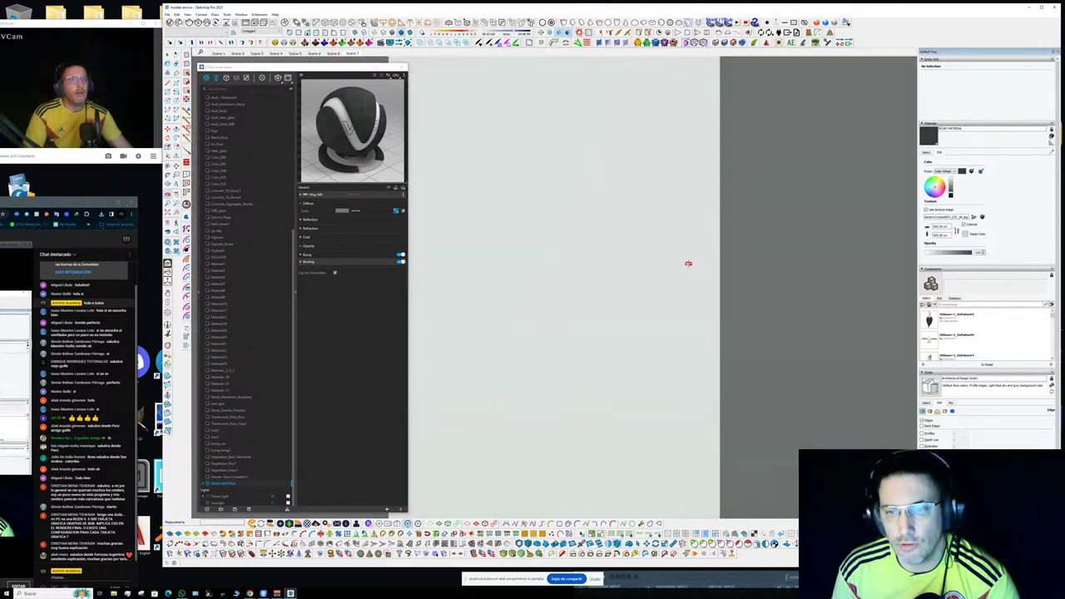
- Restore the Scene 7 camera view and switch the road material's preview swatch to a floor surface
left_click(353, 54)
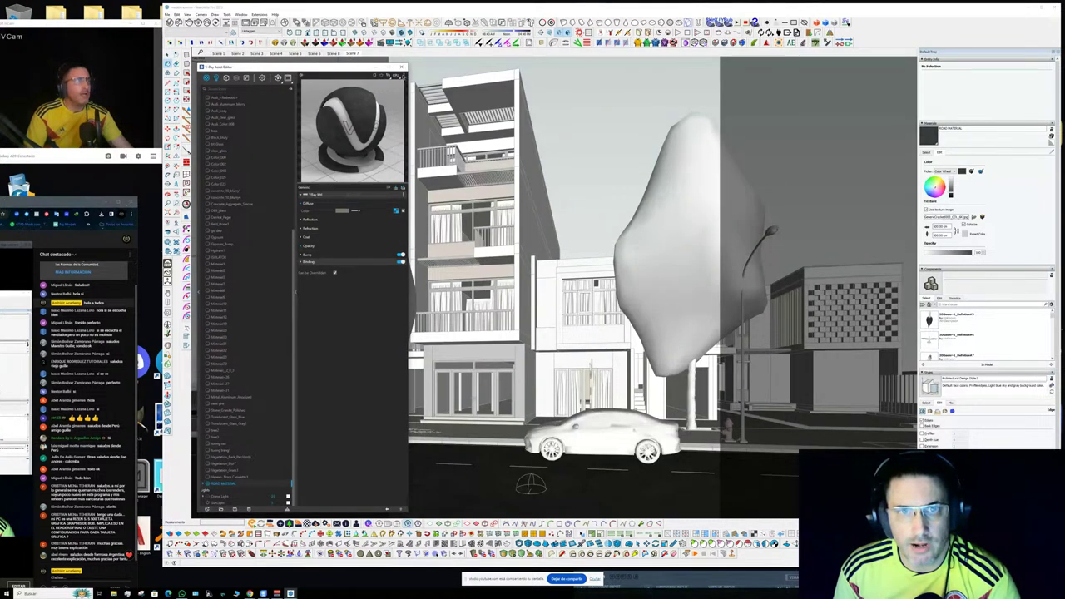
left_click(395, 75)
left_click(384, 89)
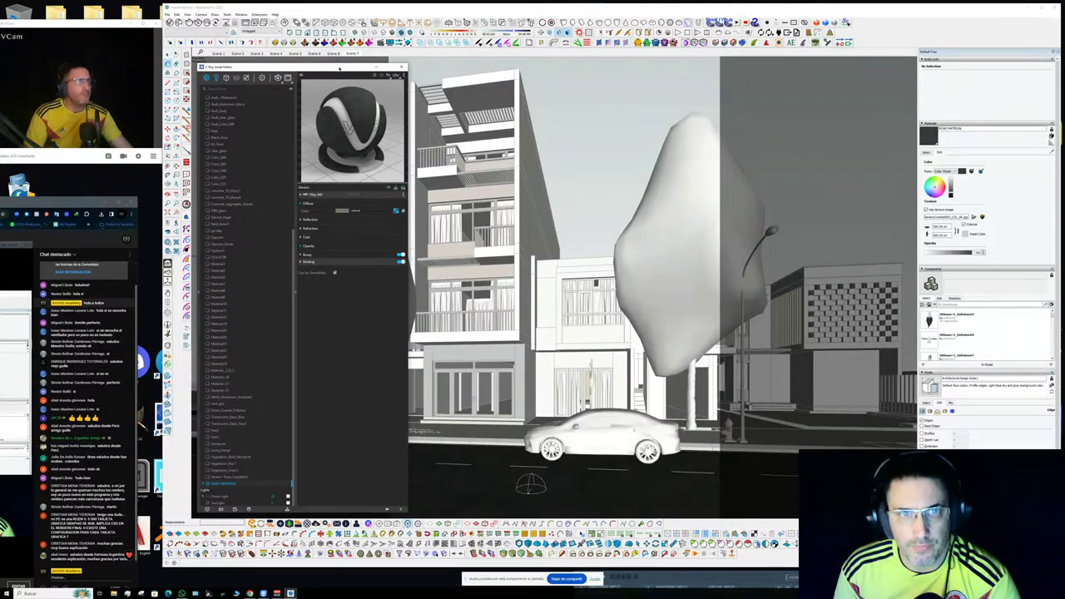
left_click_drag(338, 68, 468, 76)
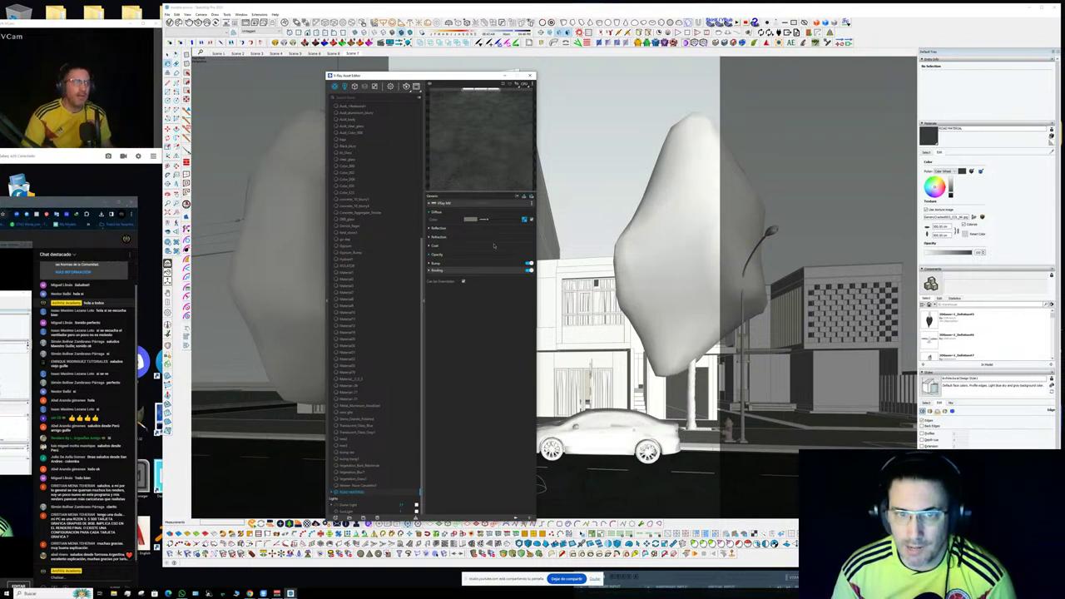
- Use the grunge map bitmap from the pavimento mojado maps folder as the road material's reflection colour and reflection glossiness texture
left_click(475, 229)
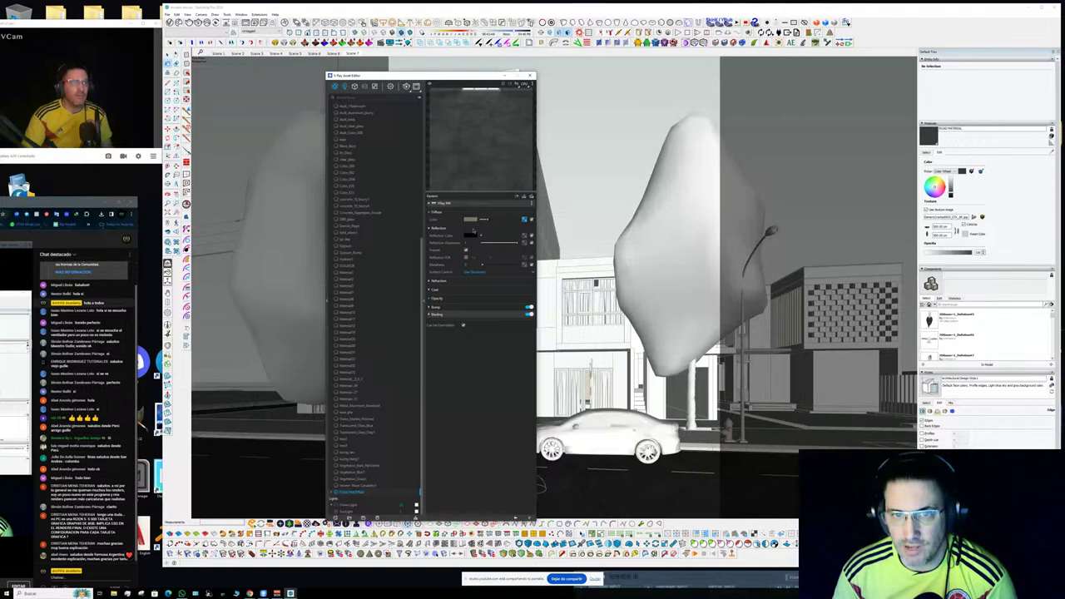
left_click(527, 237)
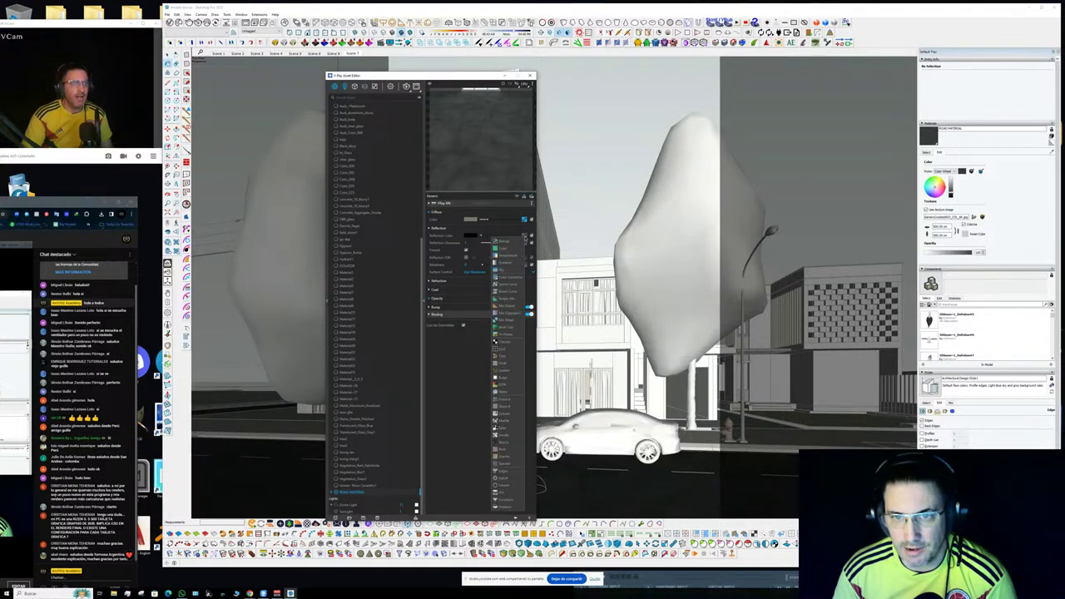
left_click(517, 242)
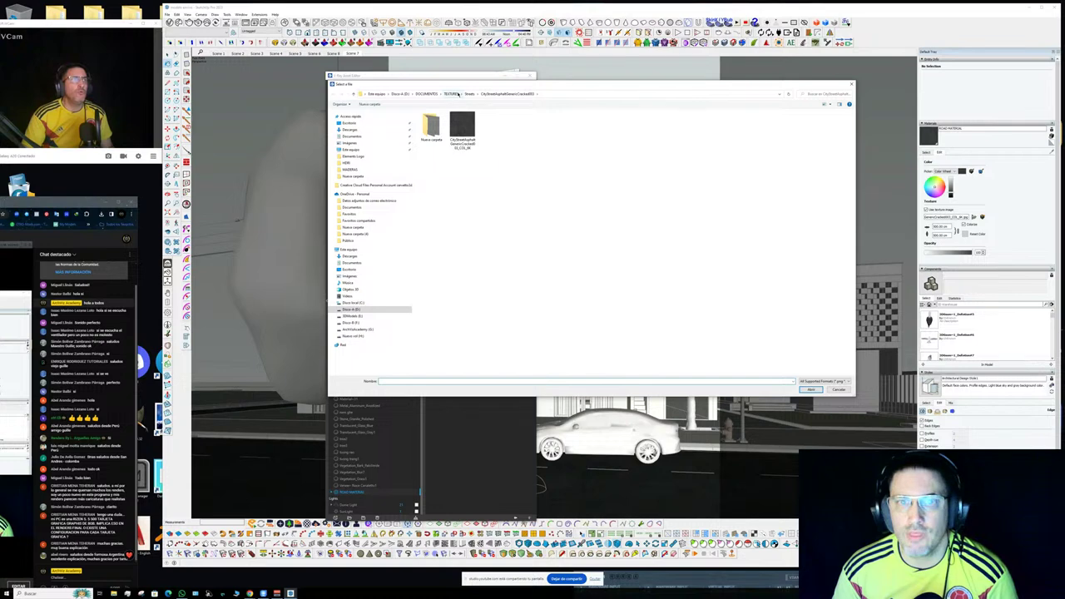
left_click(455, 95)
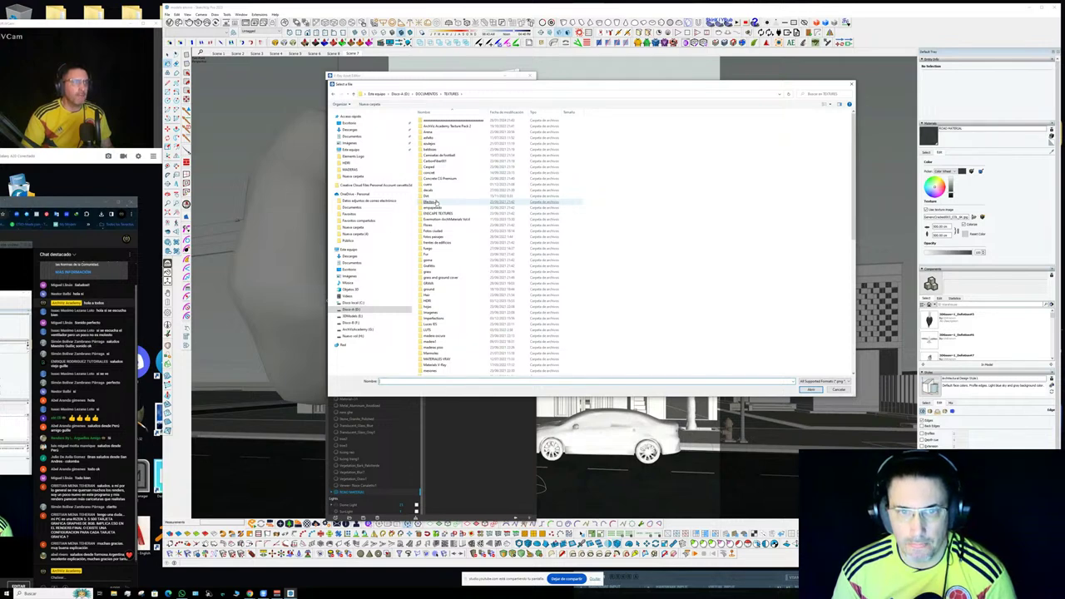
double_click(434, 201)
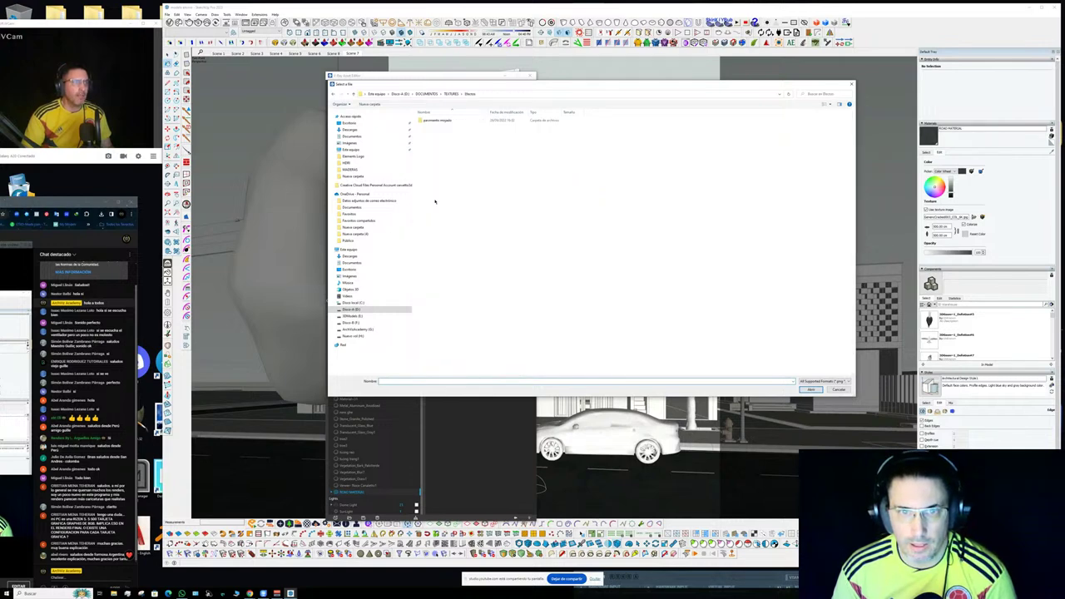
double_click(441, 121)
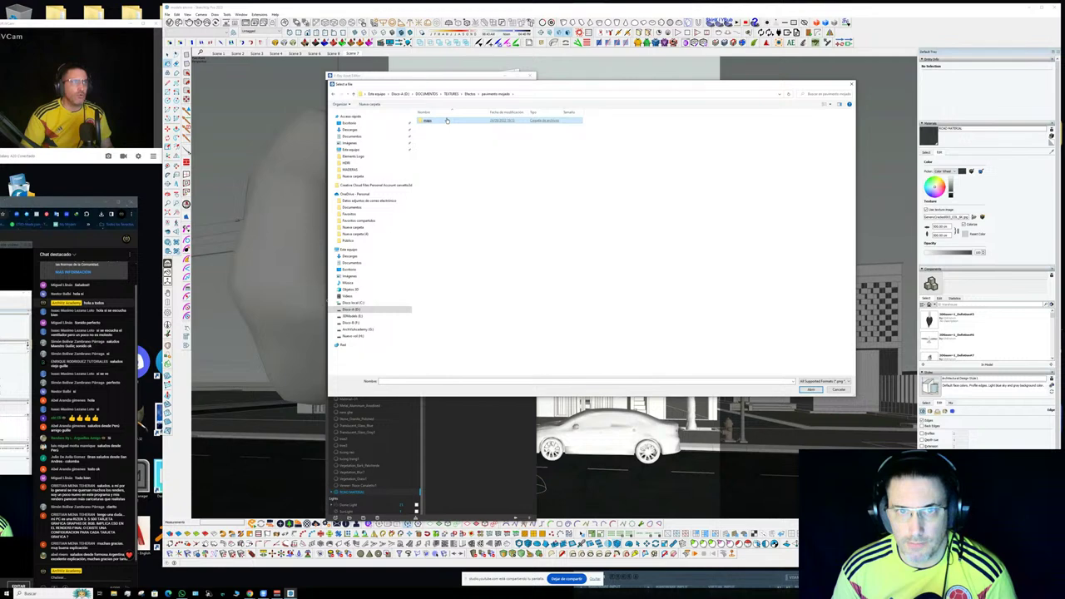
double_click(447, 121)
left_click(452, 233)
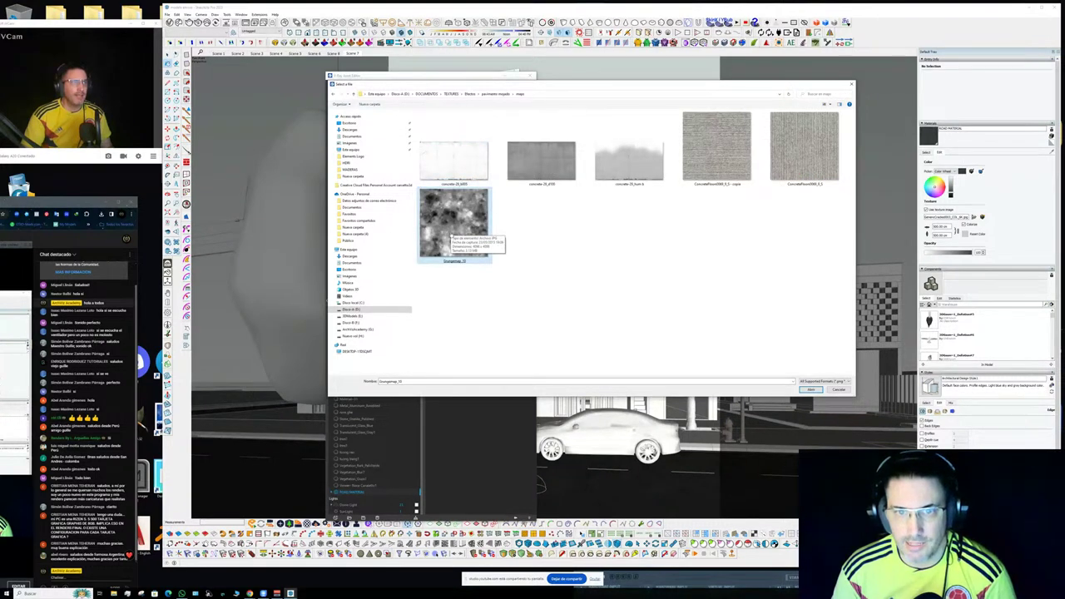
double_click(452, 220)
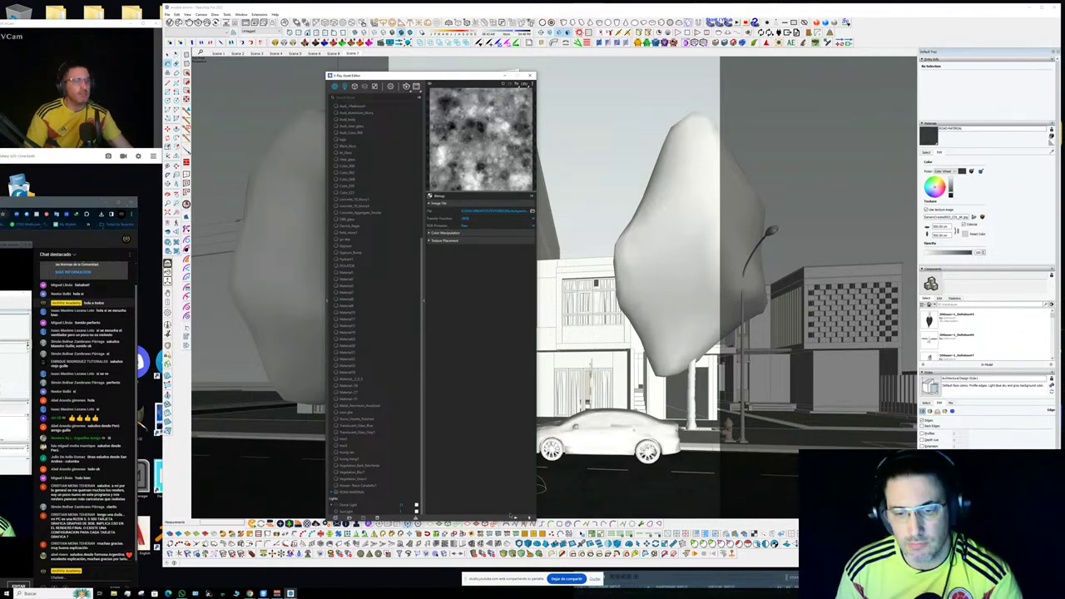
left_click(531, 195)
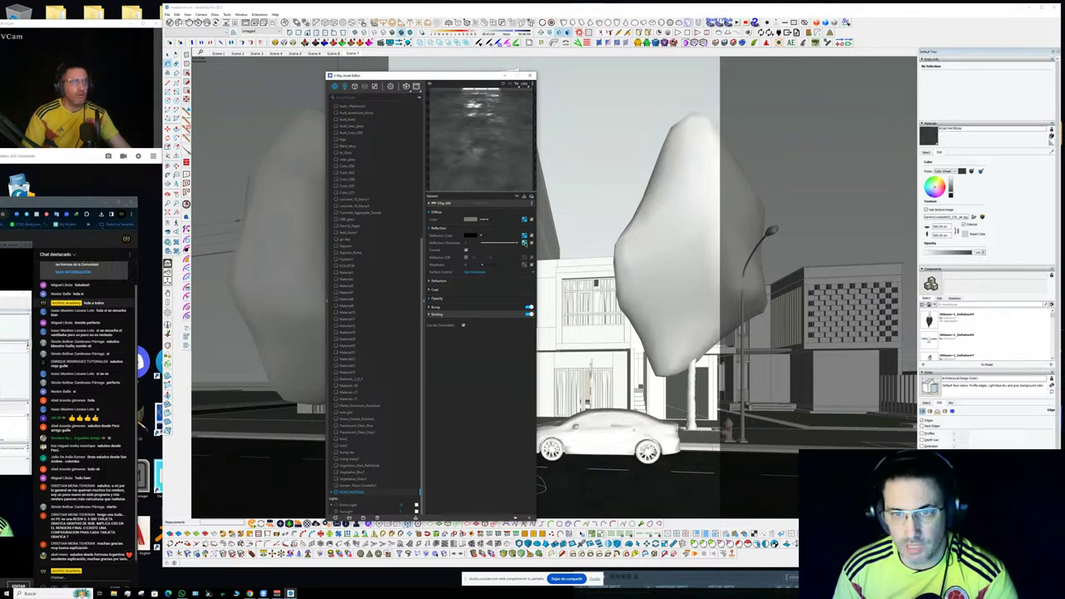
- Wrap the reflection glossiness map in a Color Correction, lower its contrast slightly and return to the material settings
left_click(524, 243)
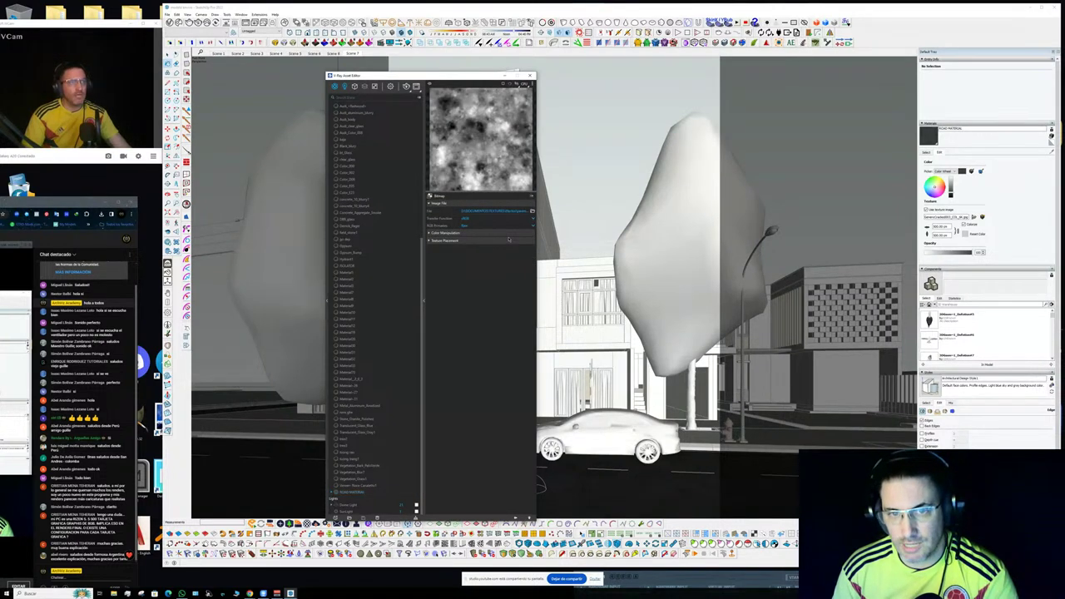
left_click(529, 518)
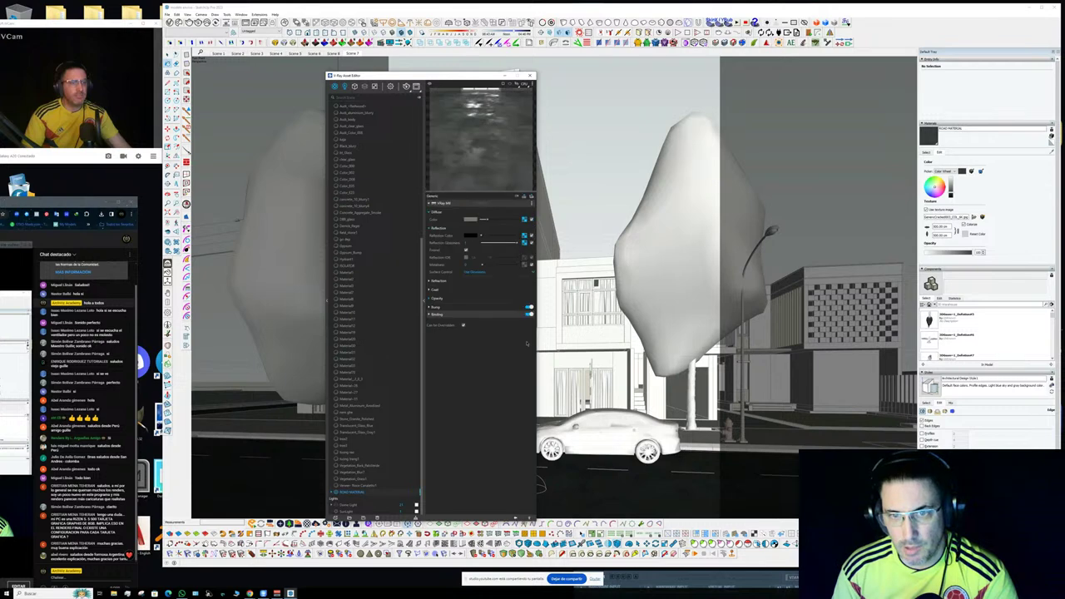
right_click(525, 243)
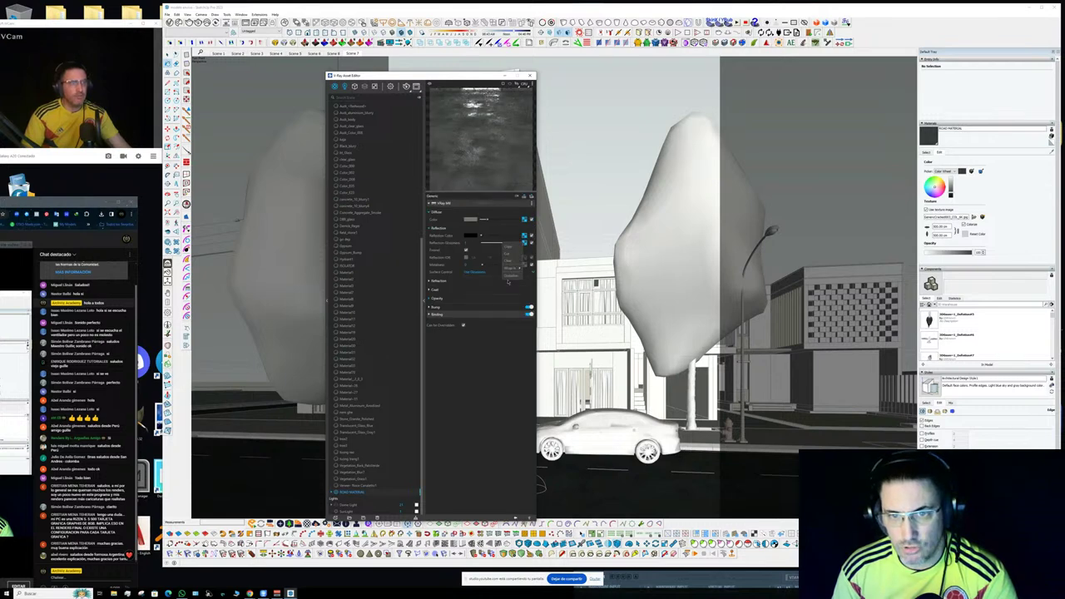
mouse_move(510, 268)
left_click(486, 302)
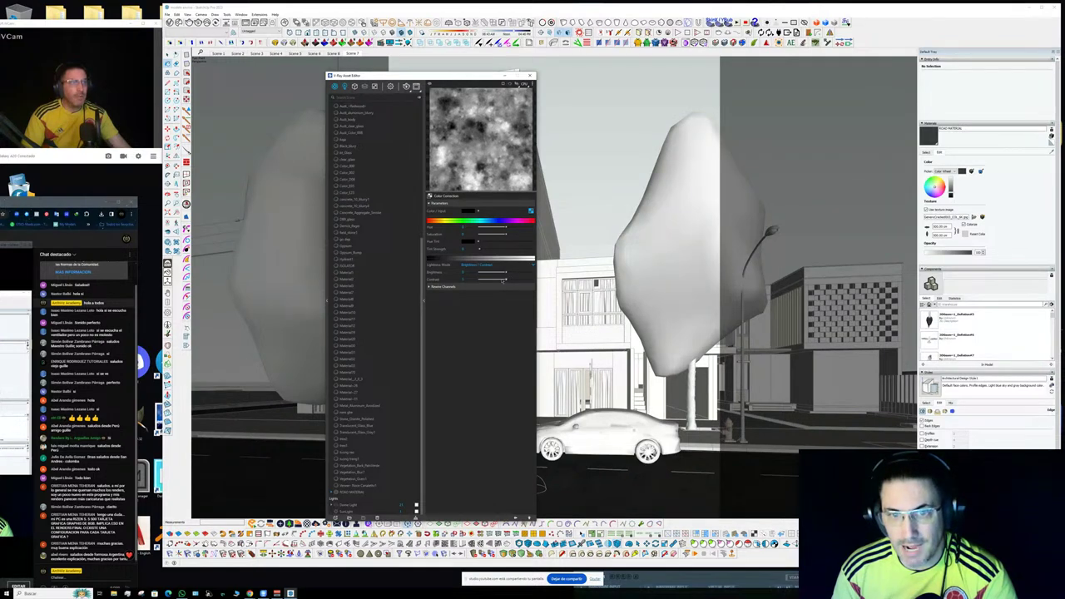
left_click(502, 280)
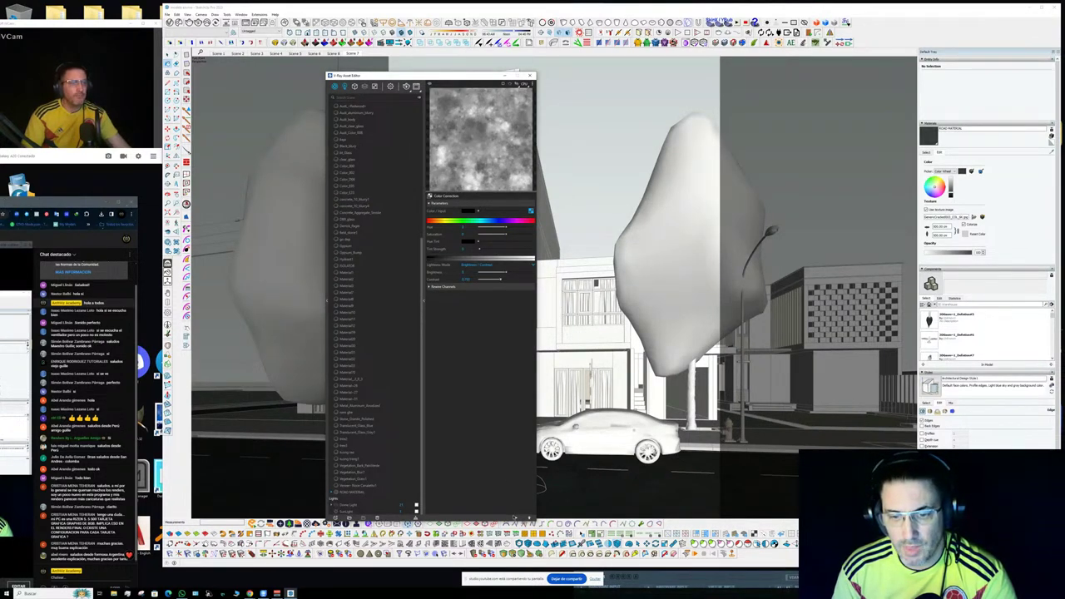
left_click(515, 516)
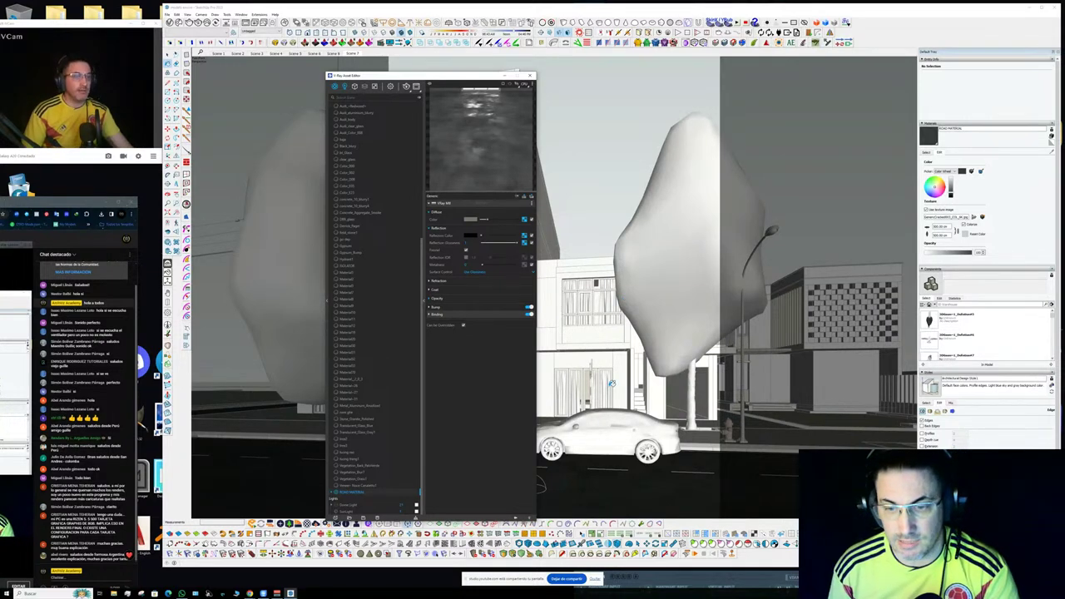
- Render a low close-up of the car and road to check the asphalt's reflections
left_click(599, 421)
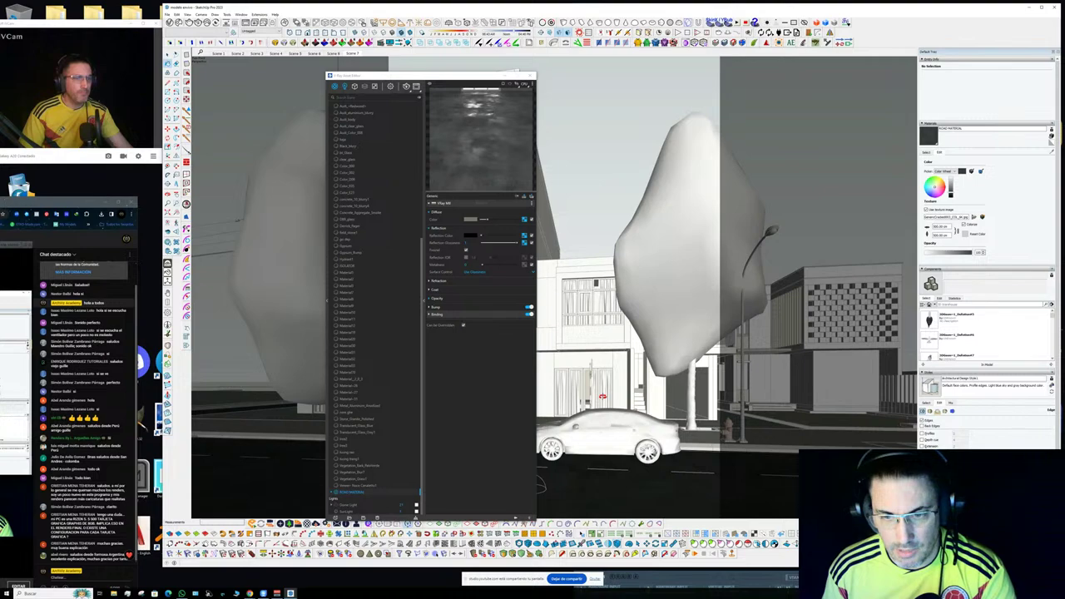
middle_click_drag(602, 397, 590, 365)
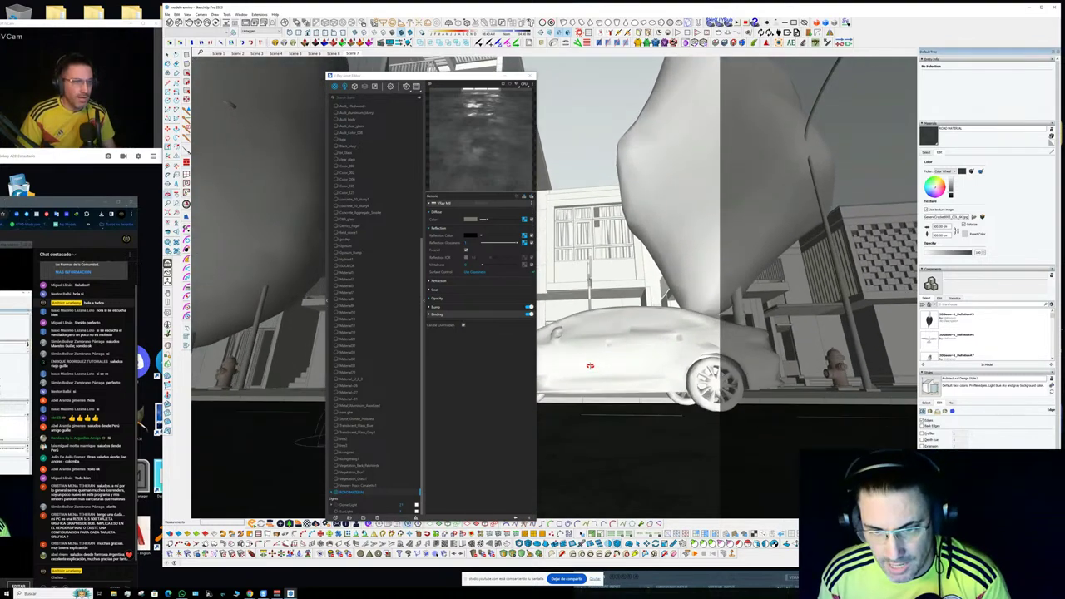
scroll(592, 373, "up", 2)
scroll(594, 375, "up", 2)
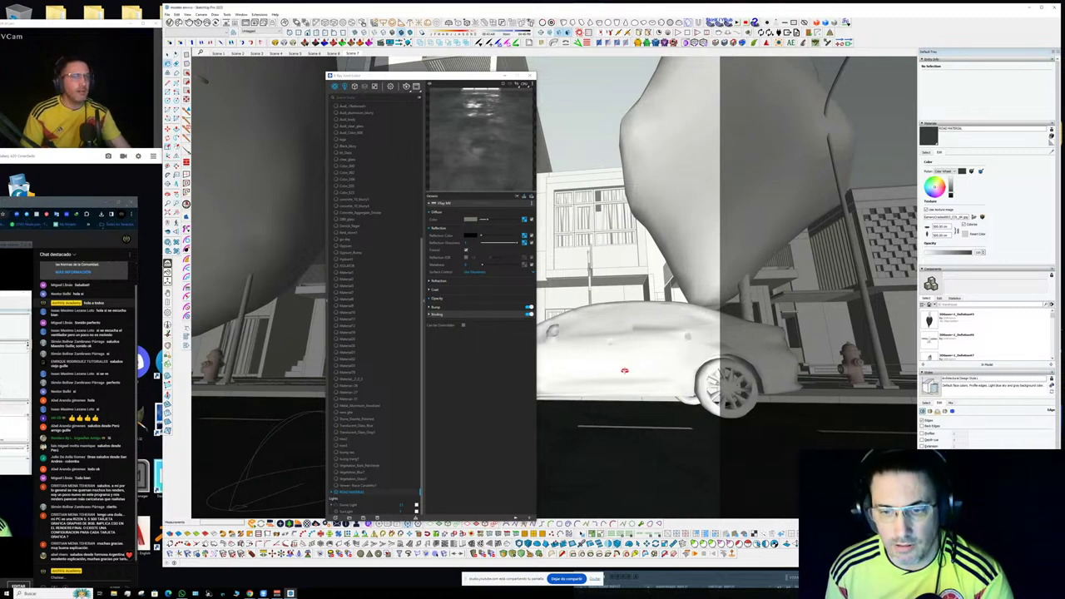
scroll(615, 349, "up", 1)
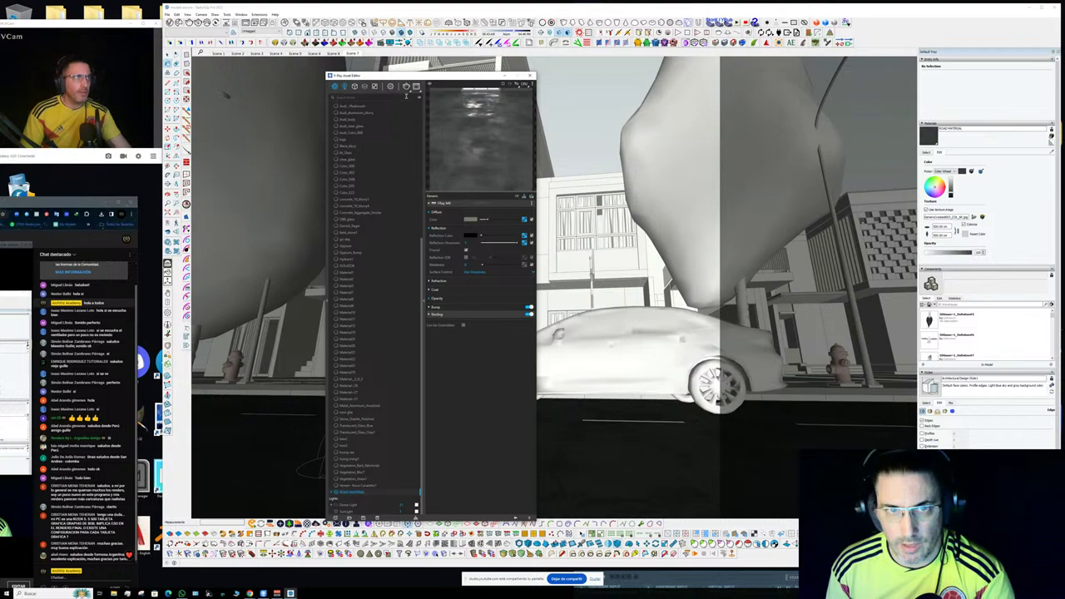
left_click(406, 90)
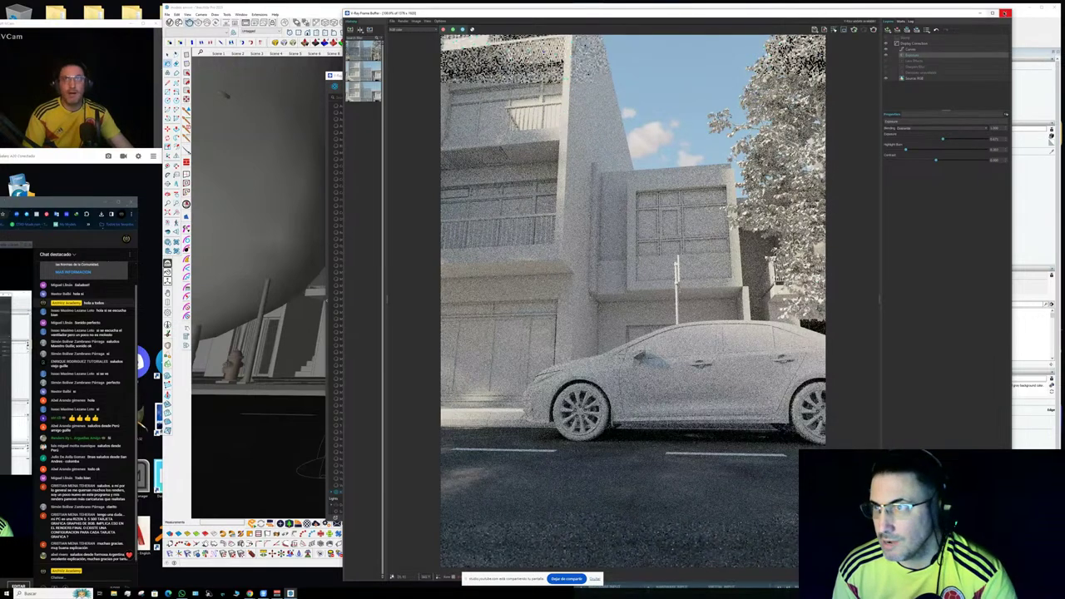
left_click(1005, 13)
- Shift the view to the road ahead of the car and render another reflection test
middle_click_drag(681, 338, 715, 373)
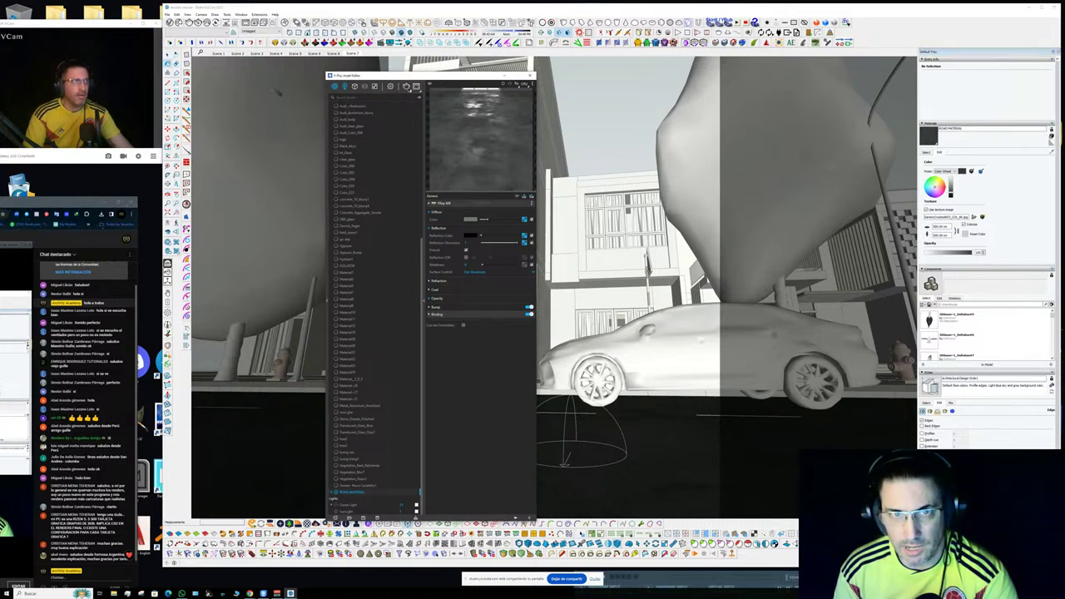
left_click(406, 86)
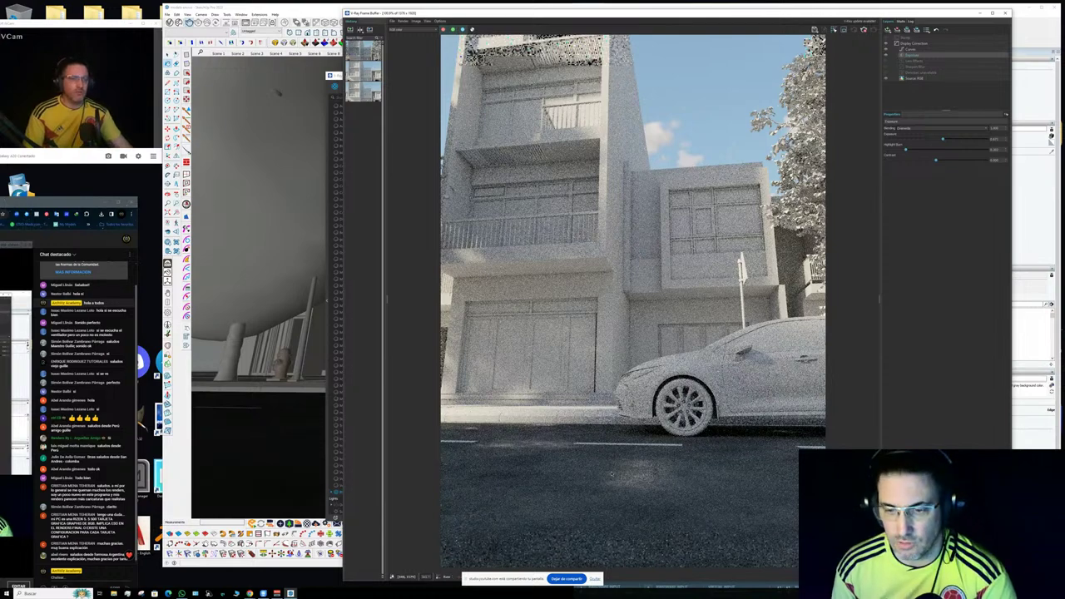
middle_click_drag(611, 473, 612, 451)
left_click(1005, 13)
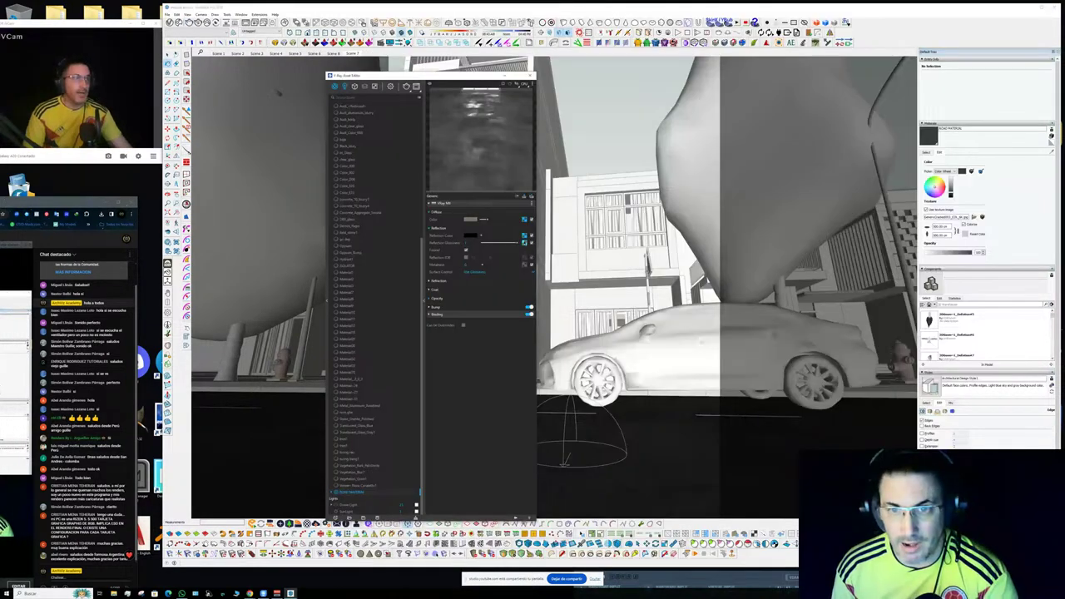
- Raise the glossiness map's Color Correction contrast to about 1.4 and test-render the road again
left_click(524, 243)
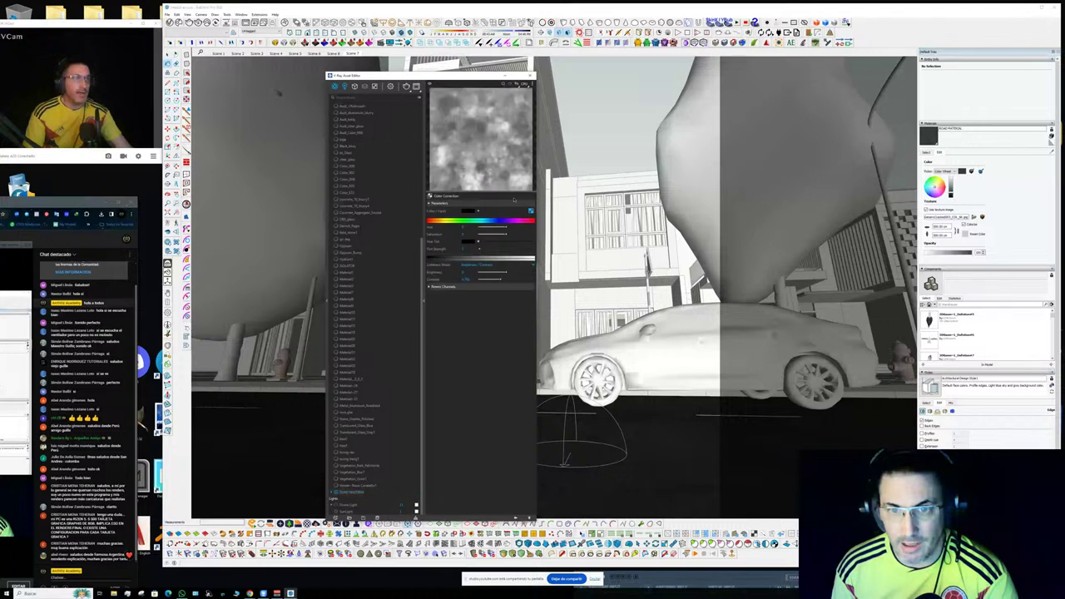
left_click(518, 280)
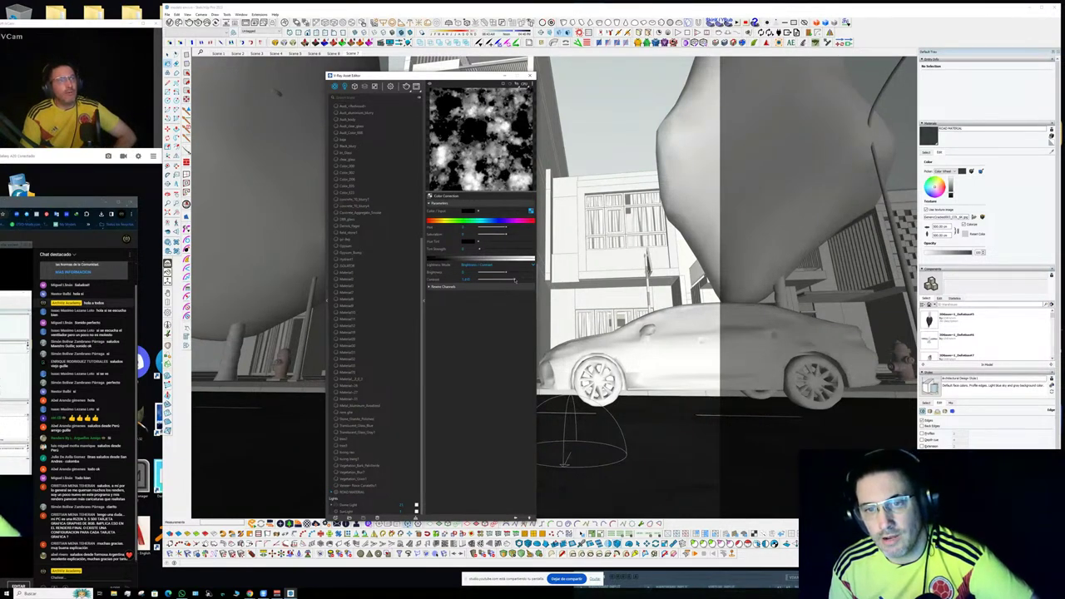
left_click_drag(514, 280, 517, 282)
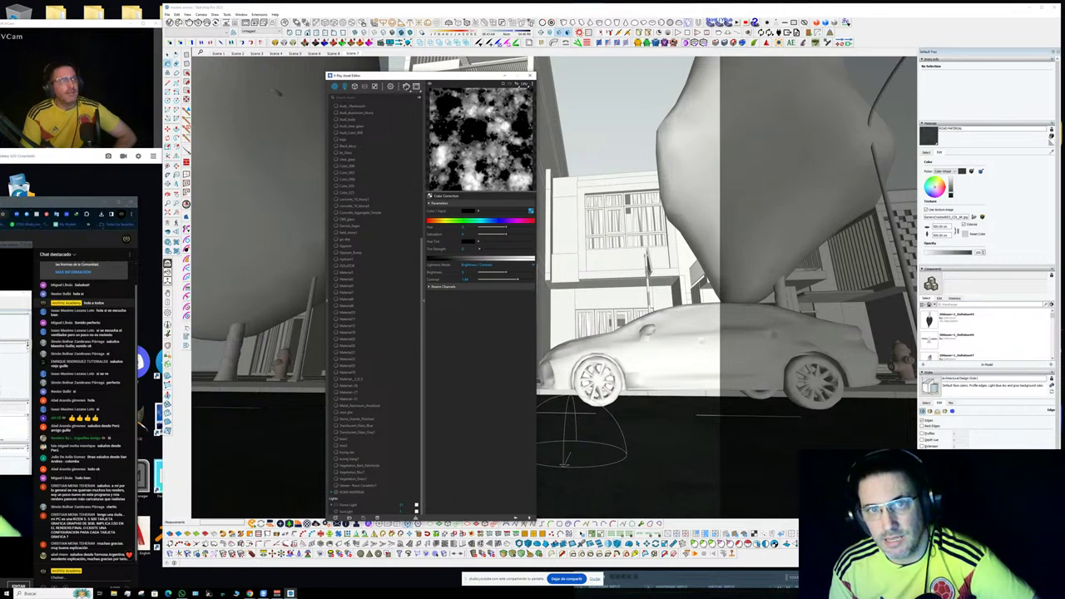
left_click(416, 86)
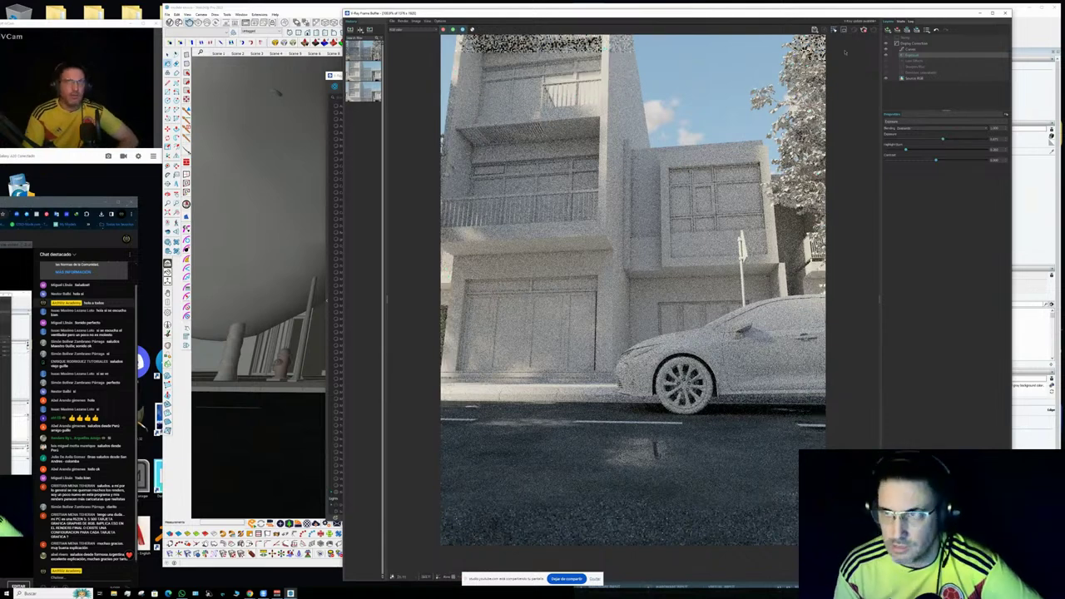
left_click(1005, 12)
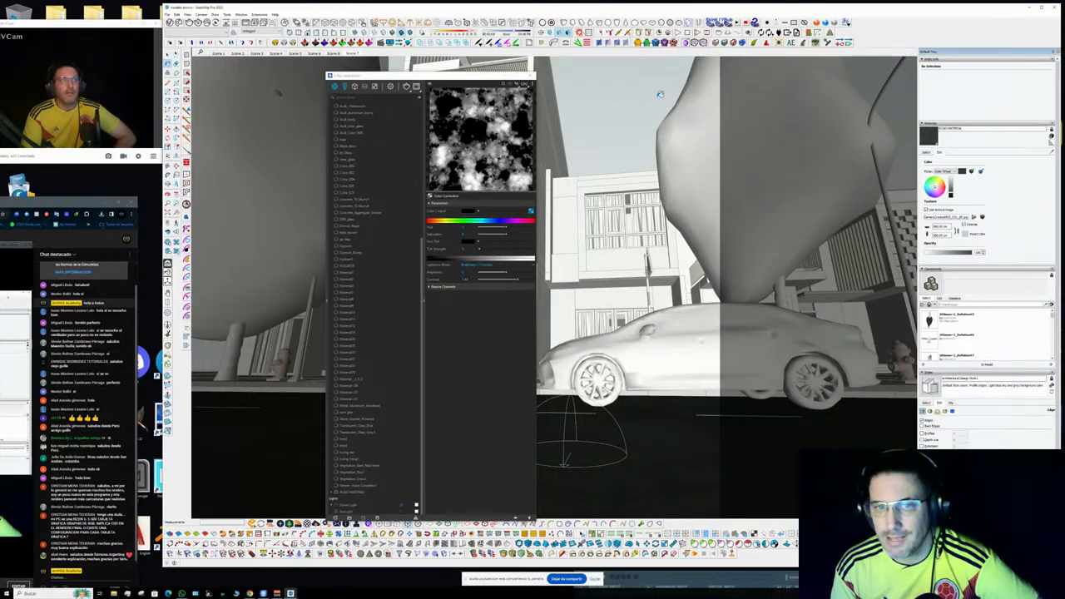
- Return from the glossiness Color Correction to the road material's main settings with its bump options, moving the Asset Editor aside
left_click_drag(439, 79, 252, 75)
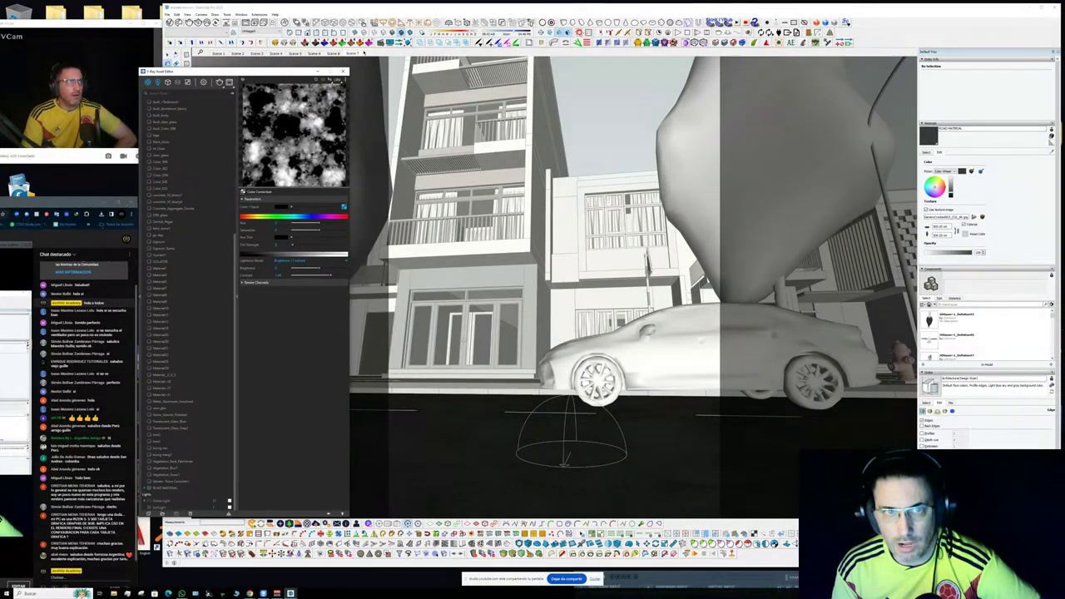
left_click(329, 514)
left_click(312, 304)
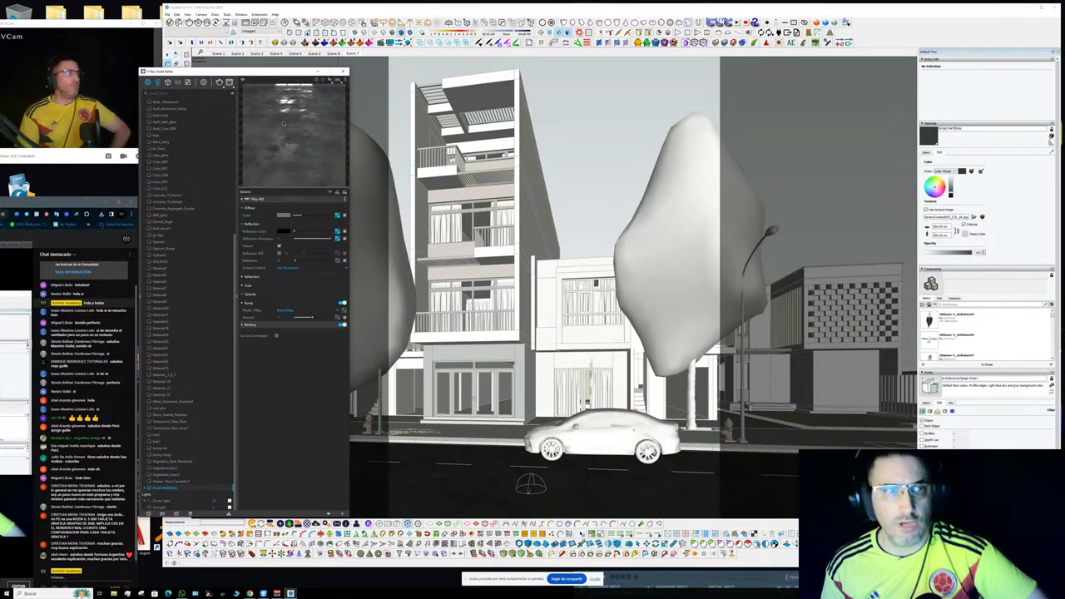
left_click_drag(278, 75, 336, 67)
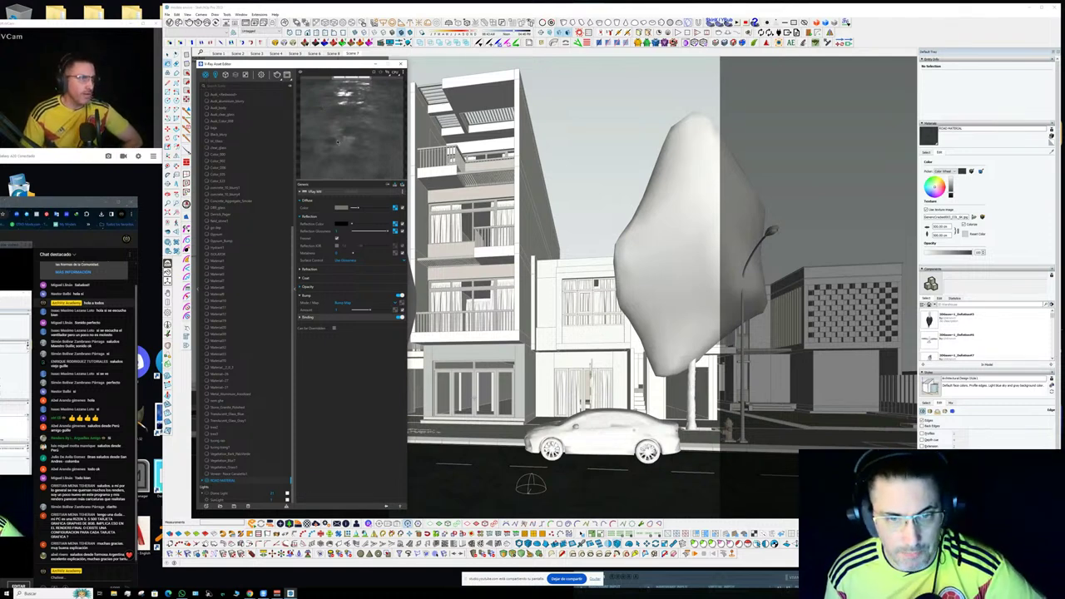
- Load the grunge map from the wet-pavement maps folder as a bitmap in the road material's bump slot
left_click(401, 303)
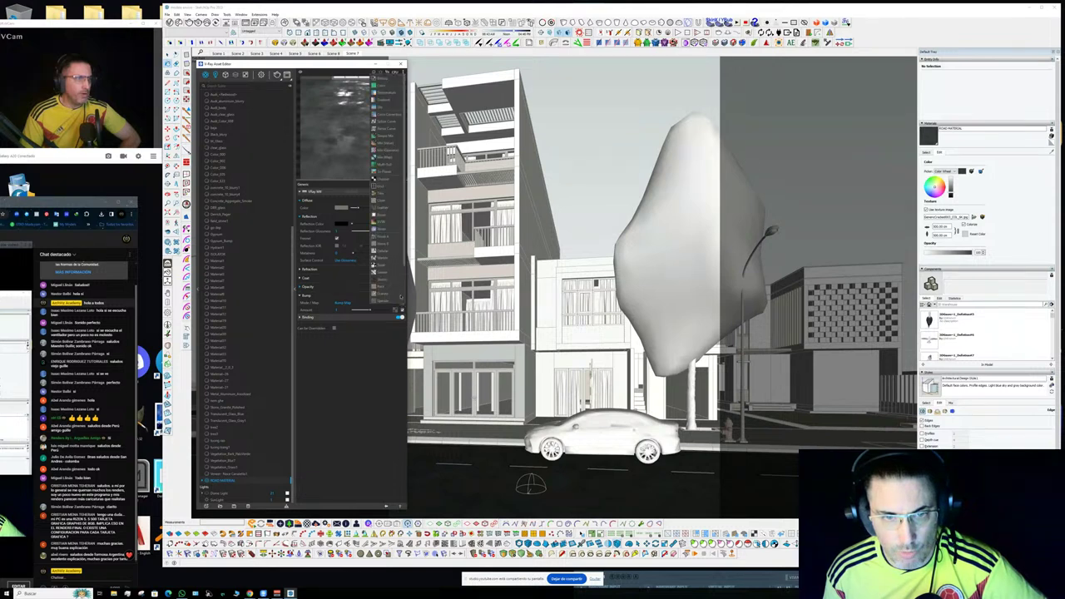
left_click(384, 78)
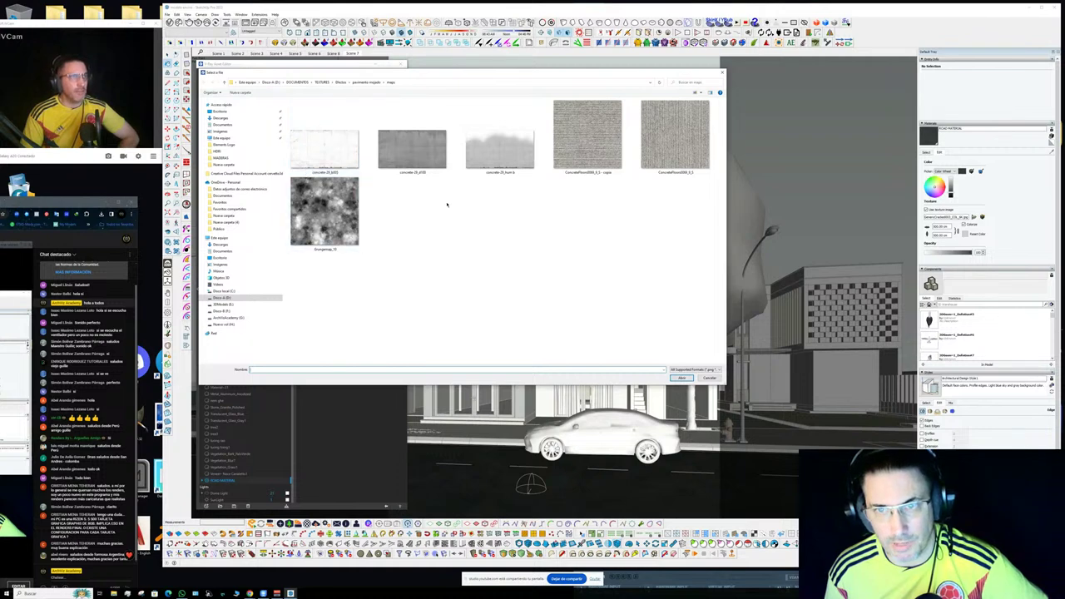
double_click(350, 218)
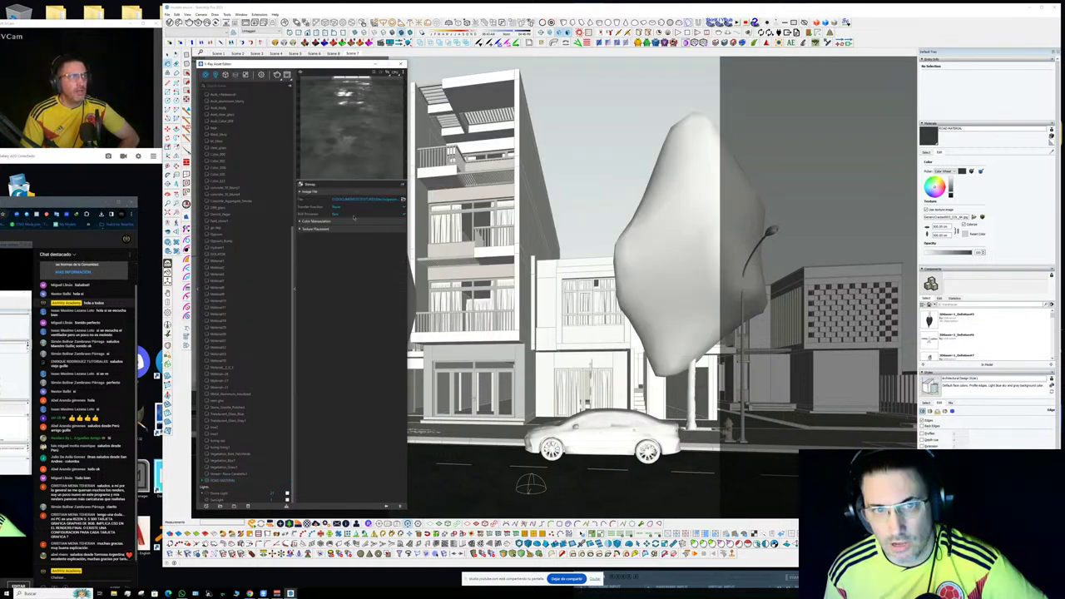
left_click(385, 507)
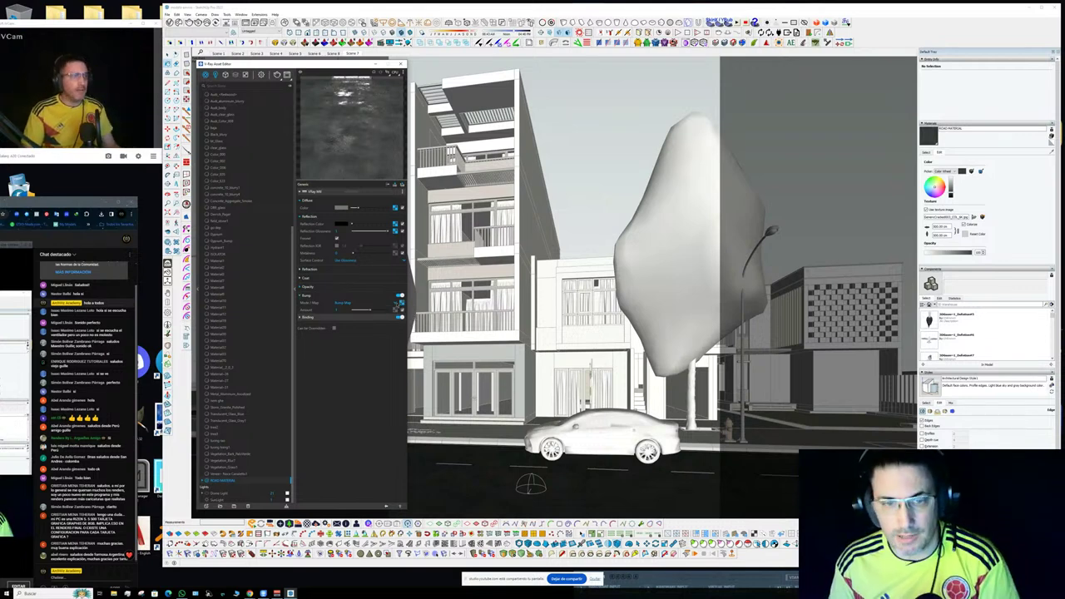
- Try replacing the road bitmap's colour image with the cracked asphalt NRM image from Nueva carpeta and adjust its transfer function
left_click(401, 303)
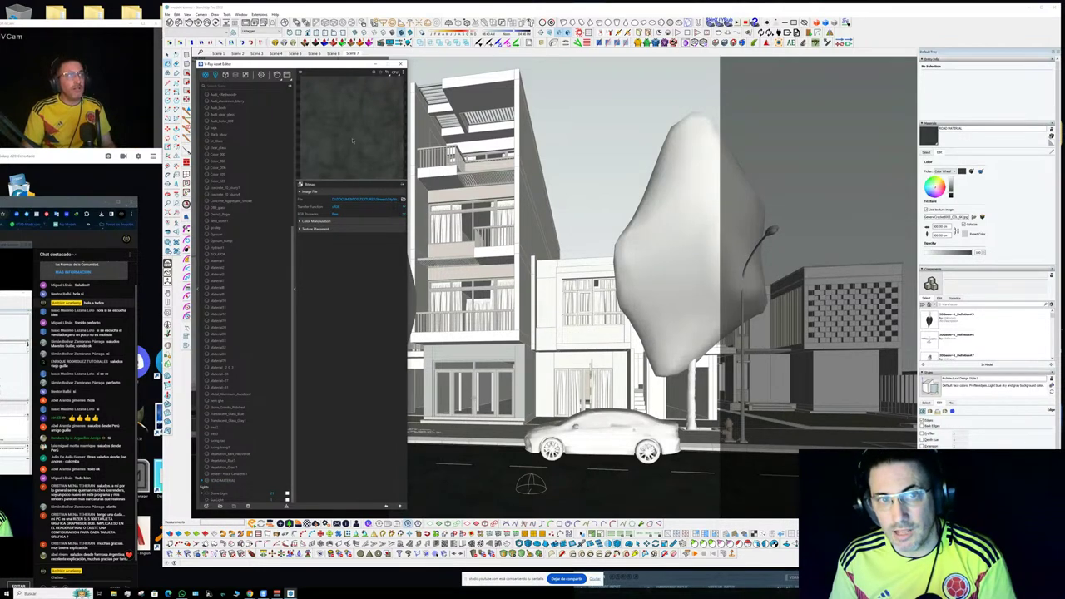
left_click(403, 200)
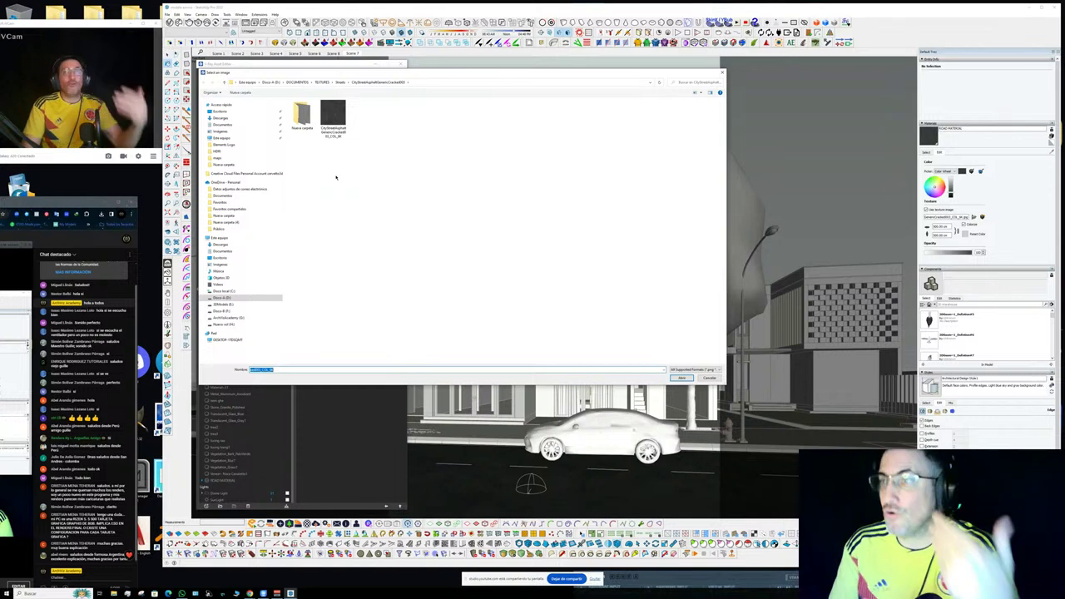
double_click(304, 123)
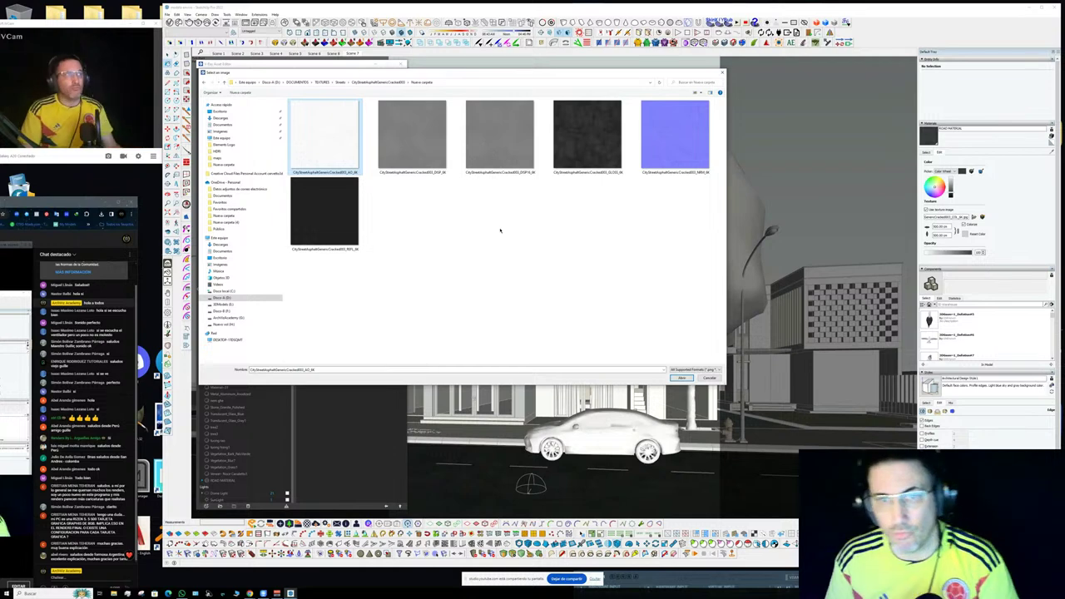
left_click(674, 137)
double_click(675, 143)
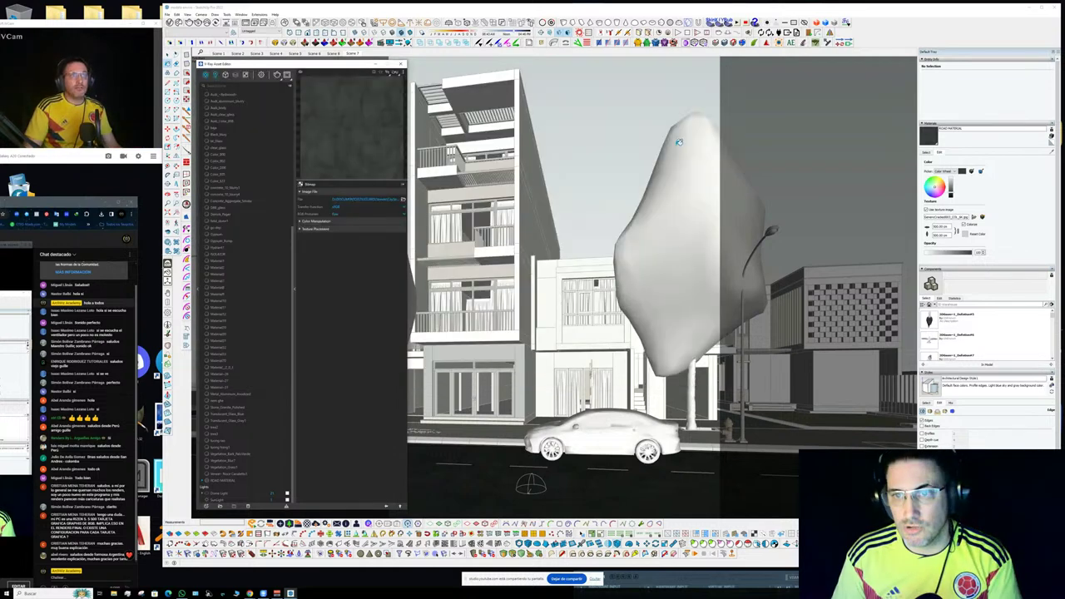
left_click(340, 219)
left_click(337, 236)
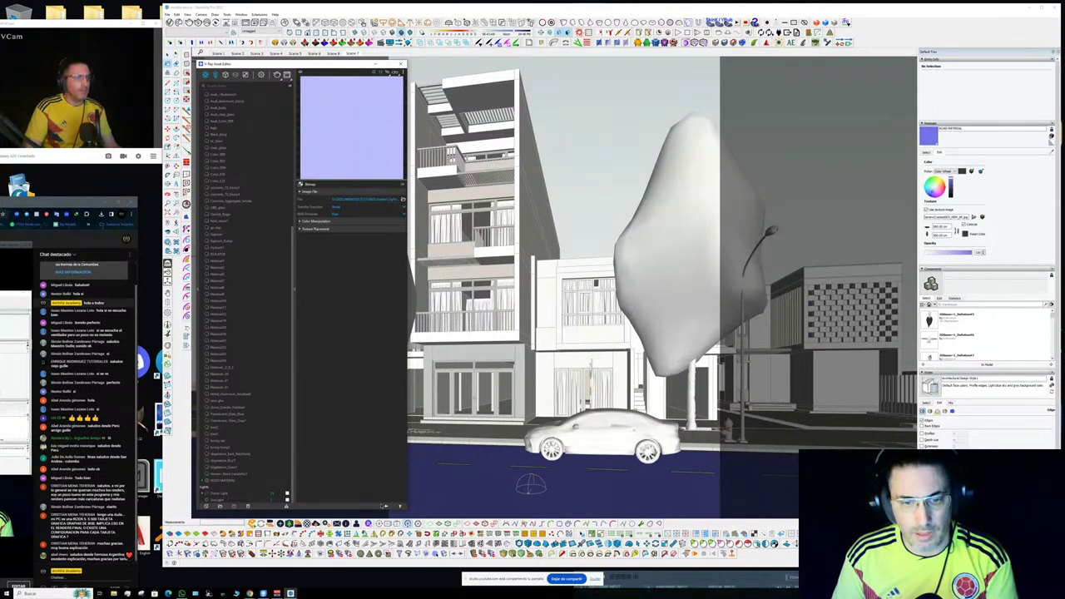
left_click(386, 506)
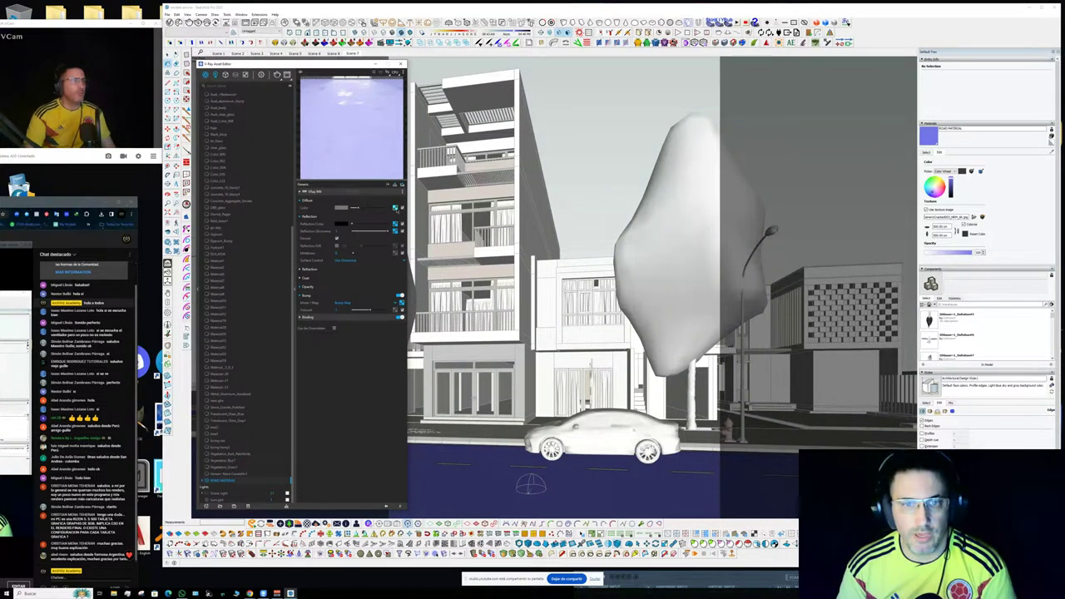
- Put the cracked asphalt COL image back in the road bitmap in place of the normal map
right_click(394, 208)
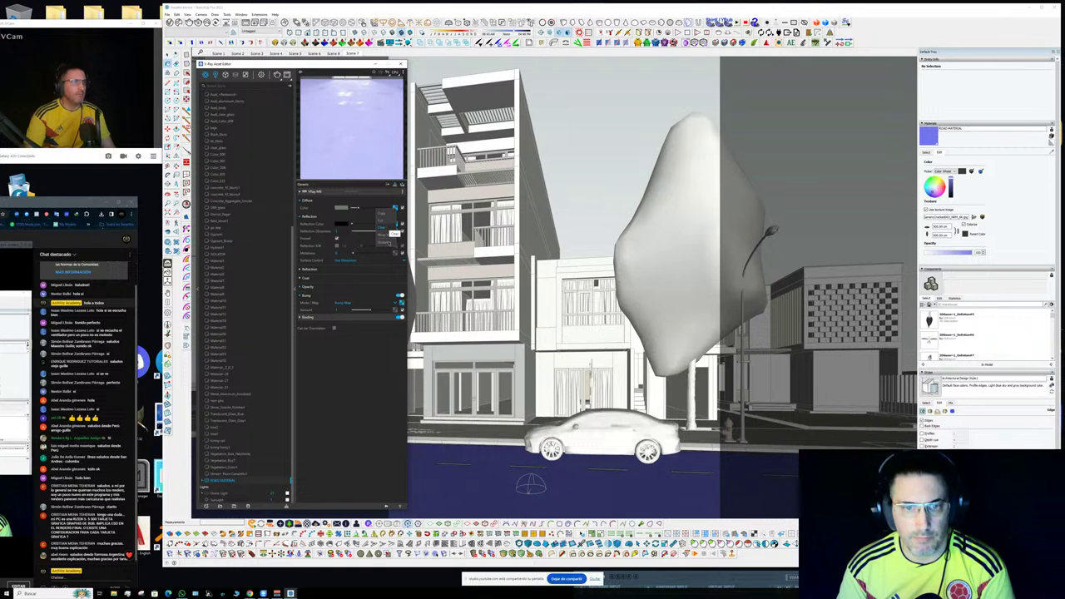
mouse_move(388, 234)
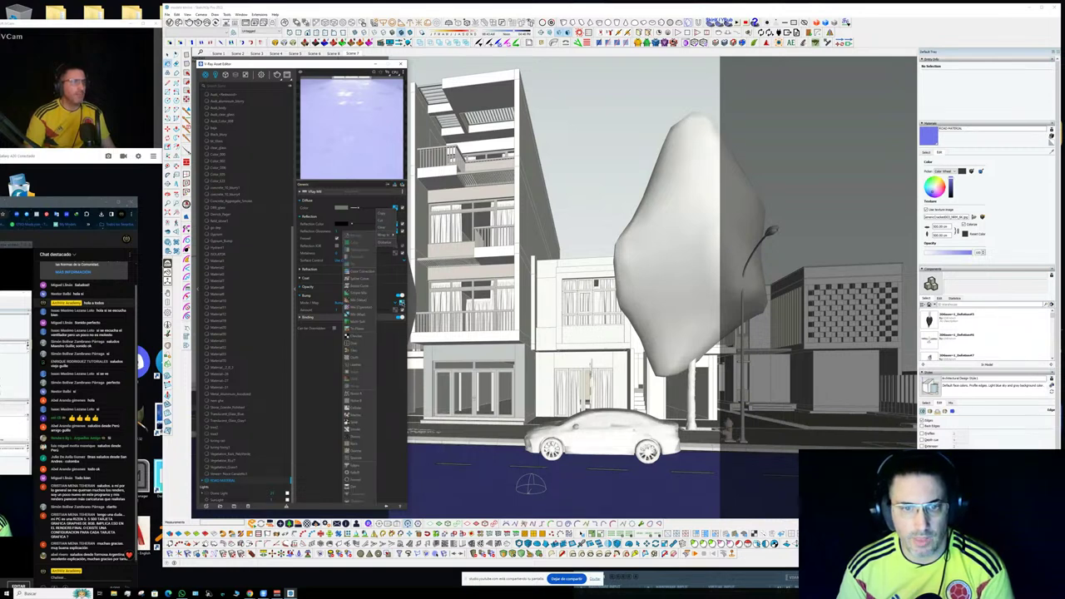
left_click(402, 303)
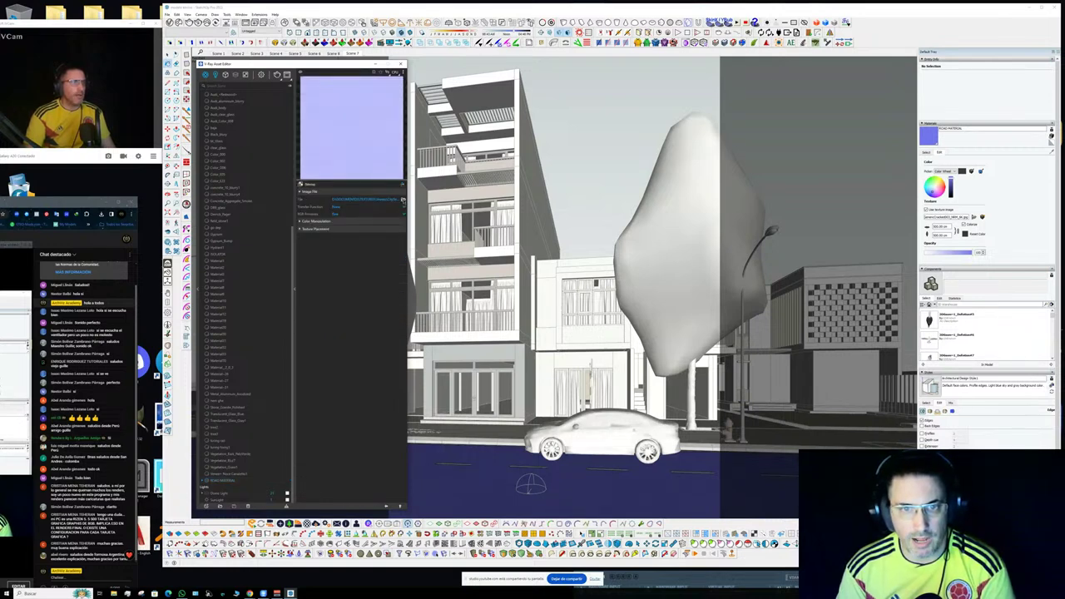
left_click(403, 201)
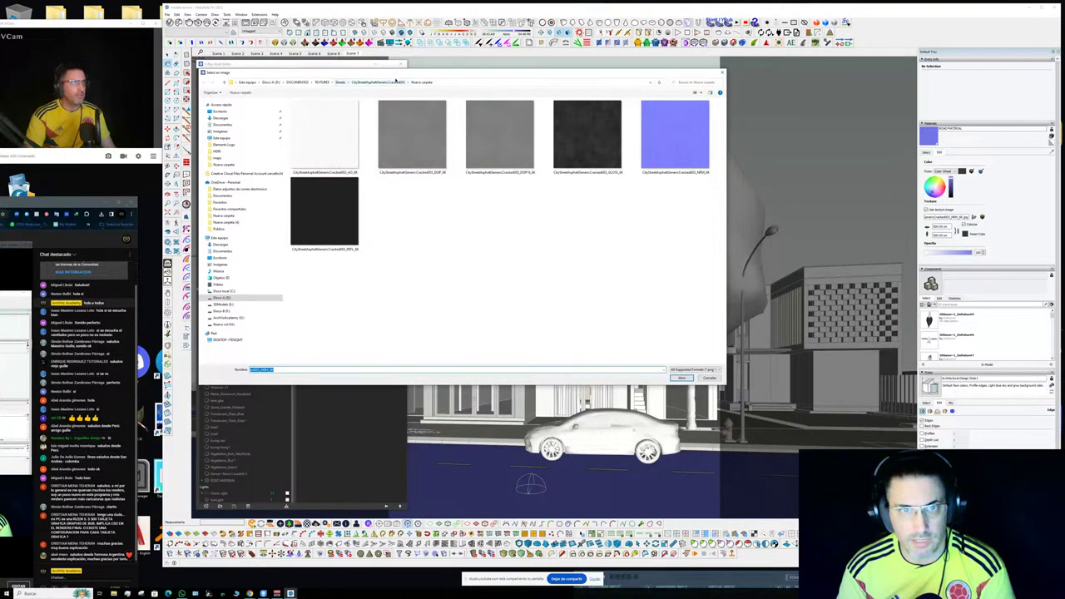
left_click(396, 82)
double_click(333, 124)
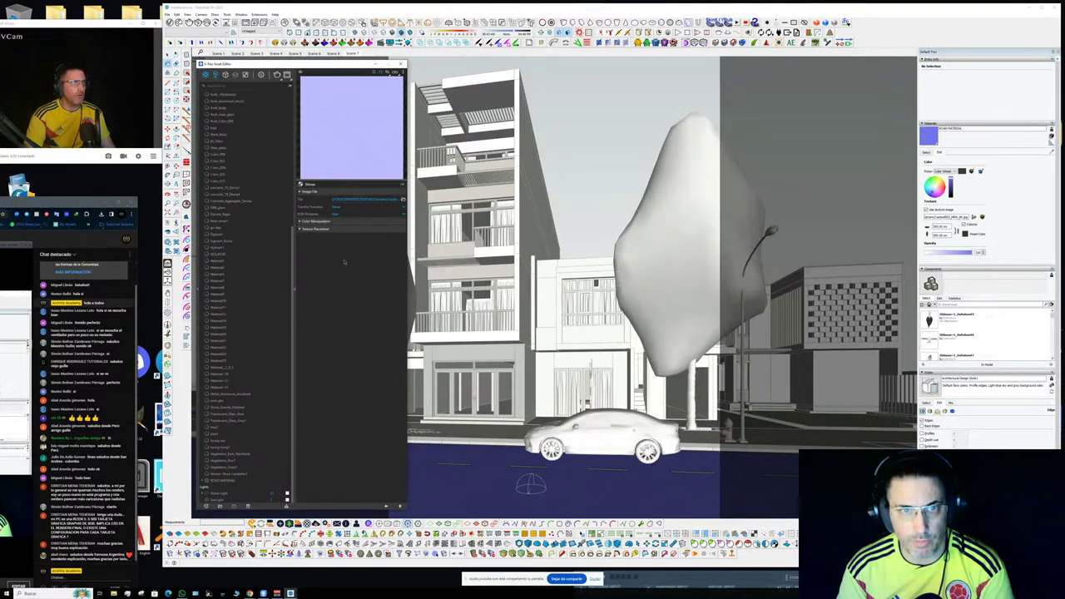
left_click(386, 505)
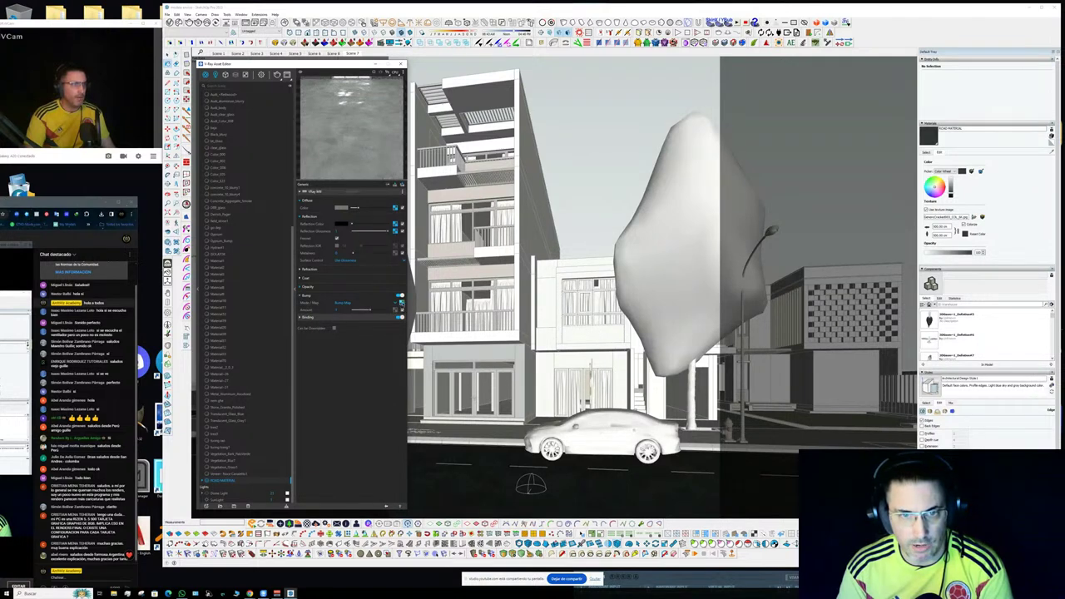
- Replace the bump slot's bitmap with the cracked asphalt NRM image and return to the material settings
left_click(401, 303)
left_click(403, 199)
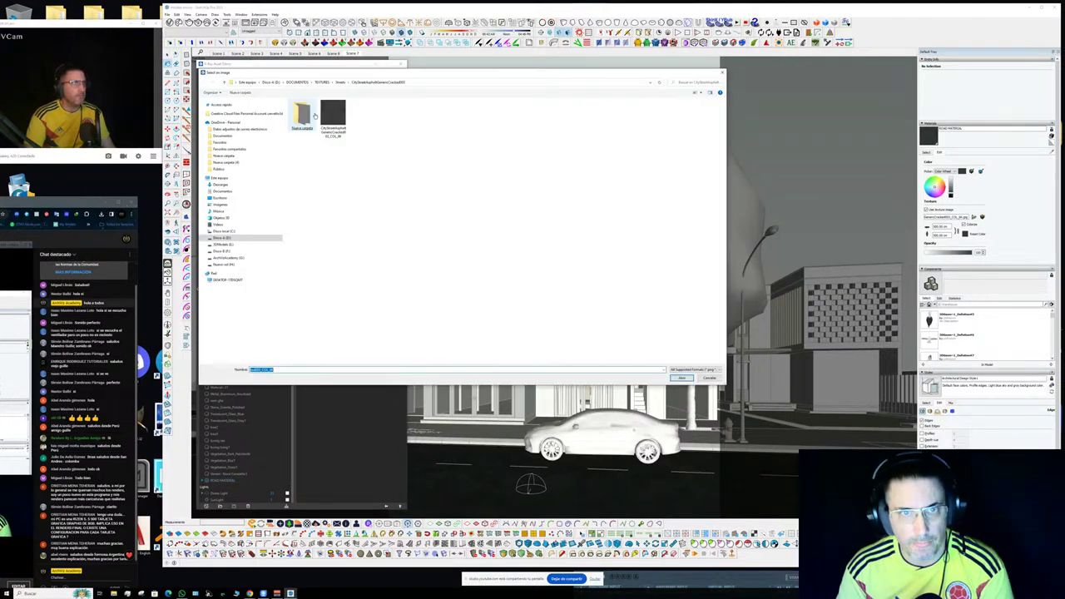
double_click(654, 131)
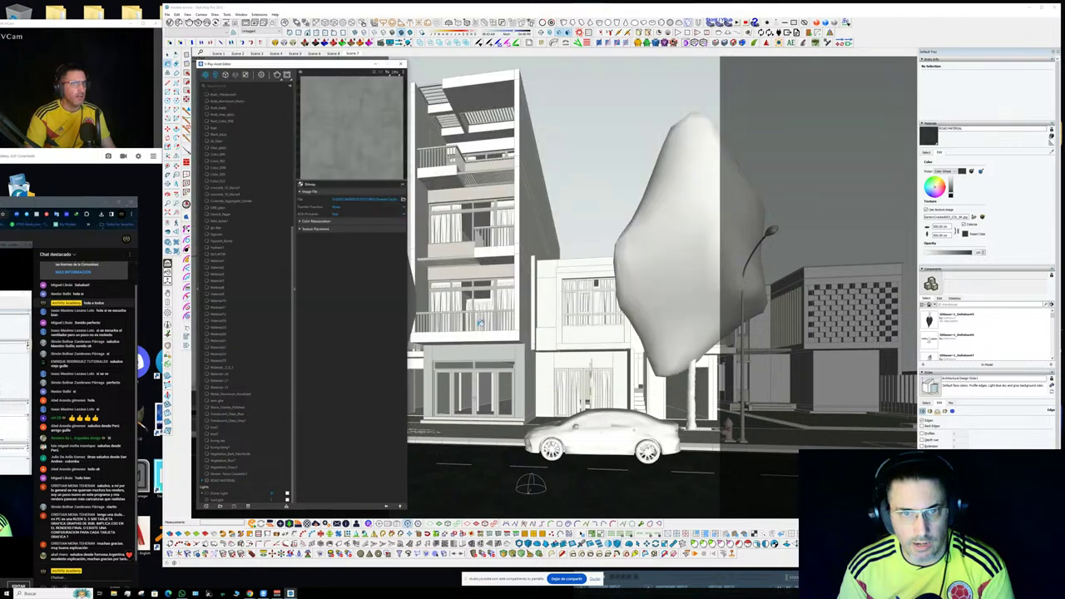
left_click(387, 506)
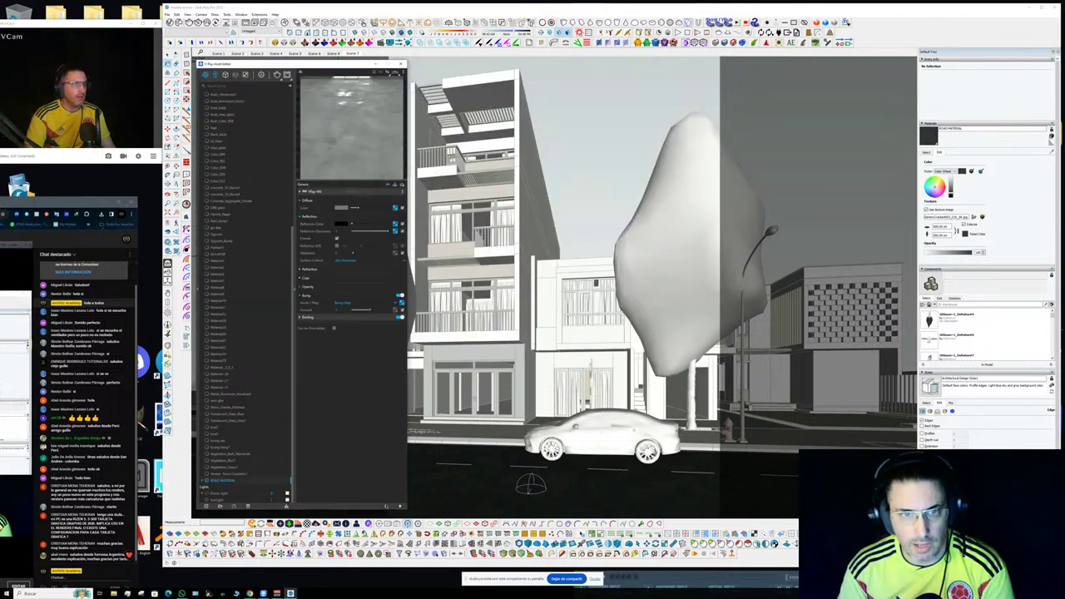
- Set the bump bitmap's transfer function to sRGB and switch the road material's bump mode to Normal Map
left_click(400, 304)
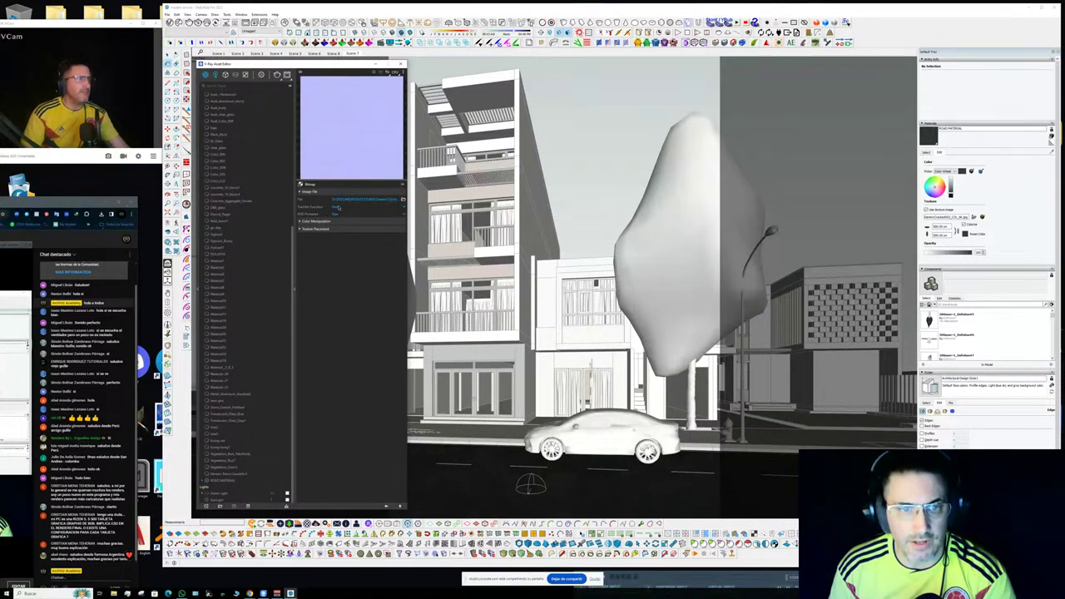
left_click(337, 208)
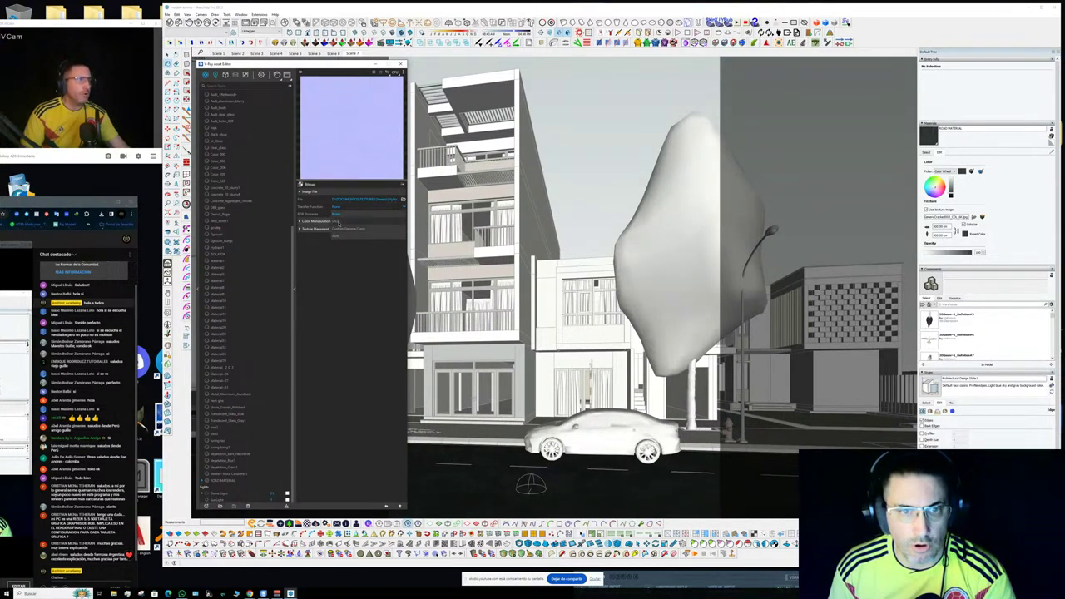
left_click(336, 219)
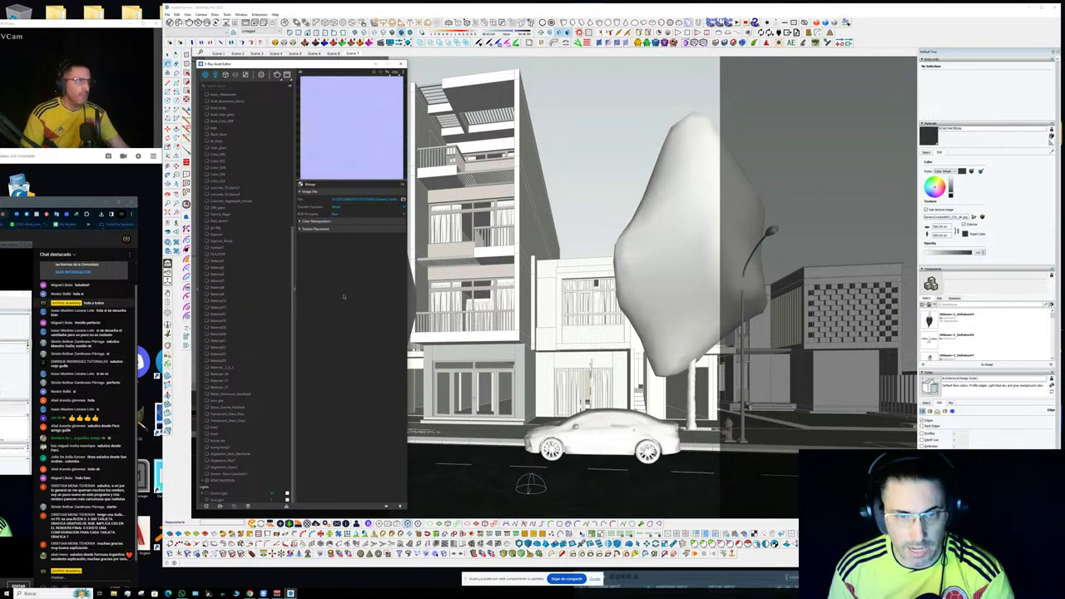
left_click(387, 505)
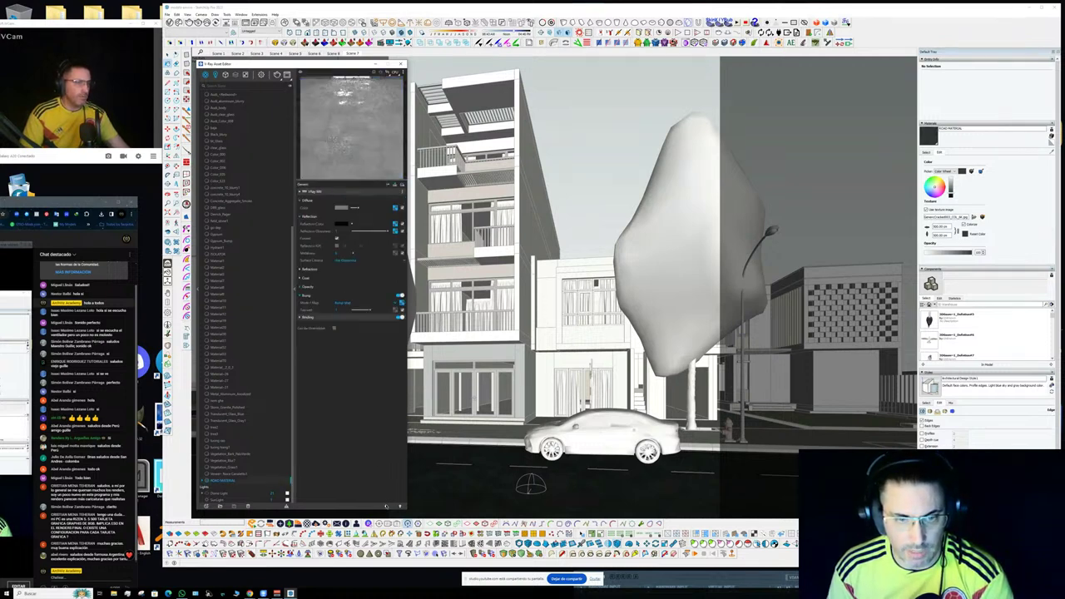
left_click(348, 303)
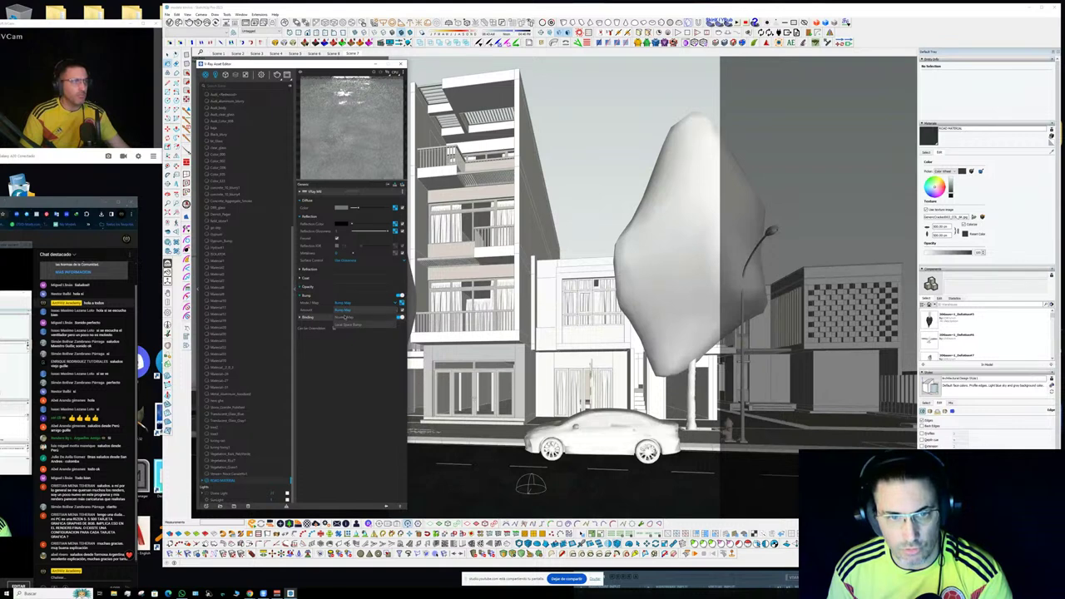
left_click(344, 317)
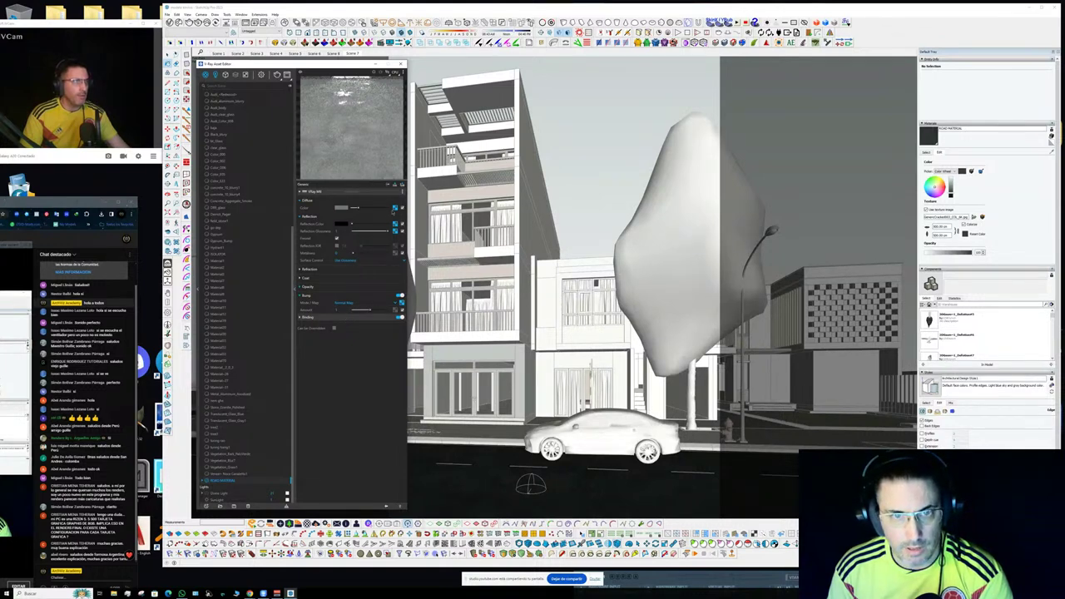
- Try reloading the COL image in the existing diffuse bitmap and expand its colour manipulation options
left_click(394, 208)
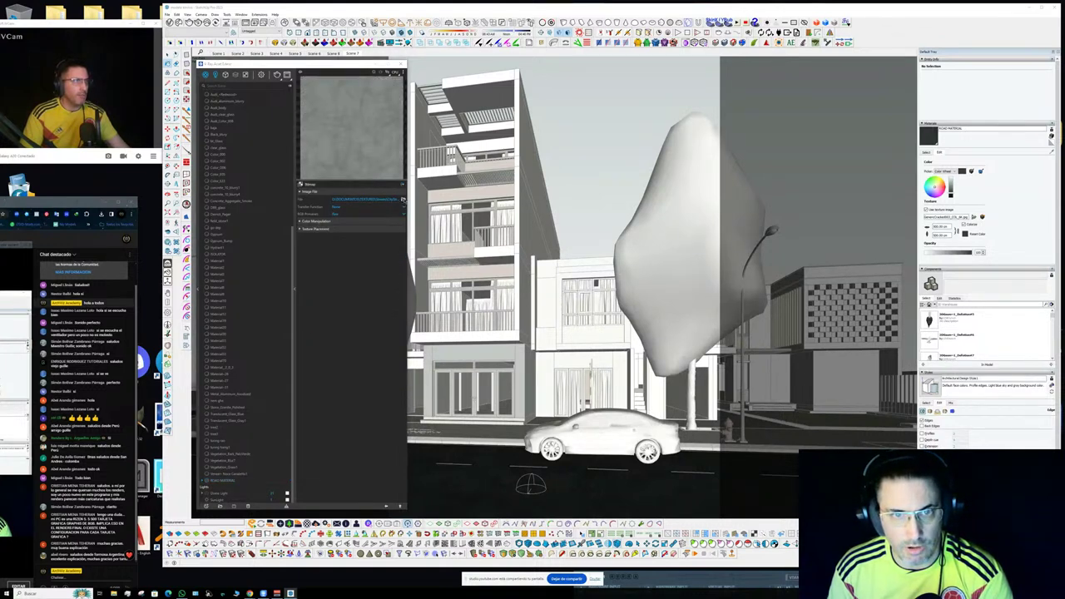
left_click(403, 200)
double_click(336, 121)
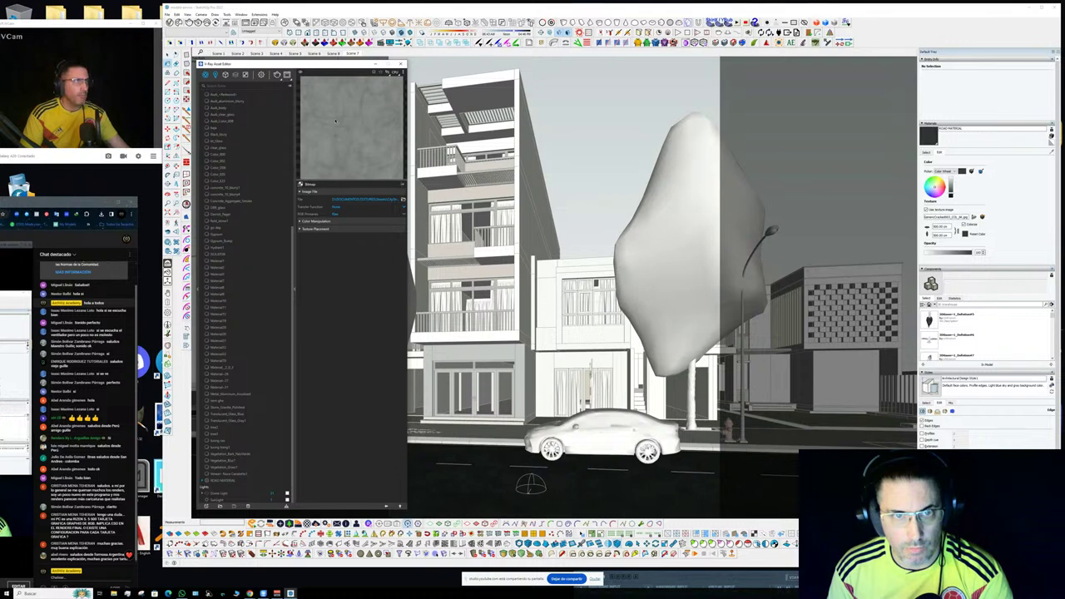
left_click(337, 222)
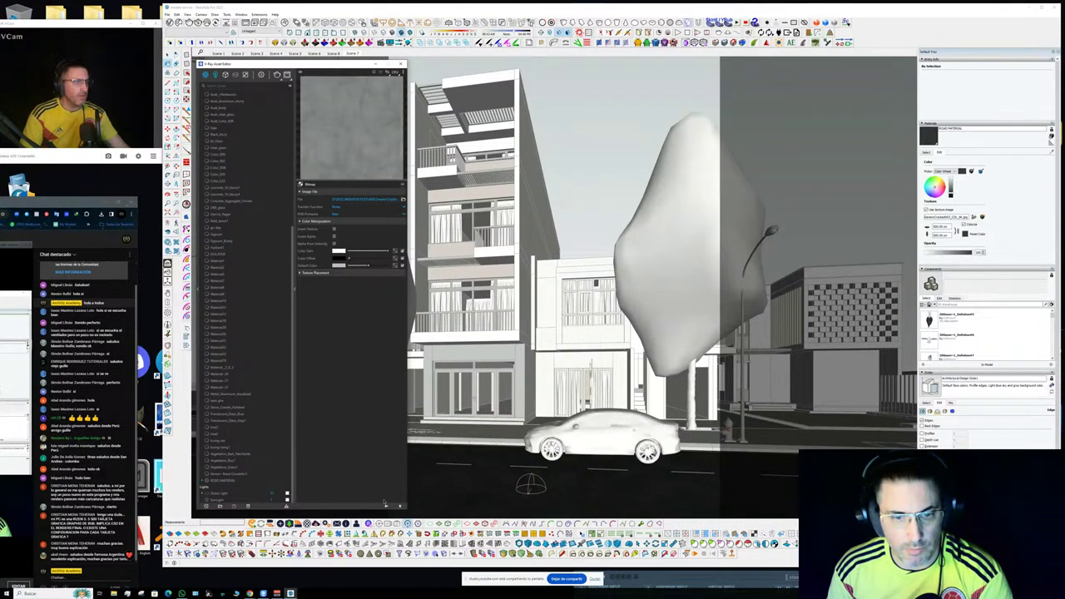
left_click(386, 507)
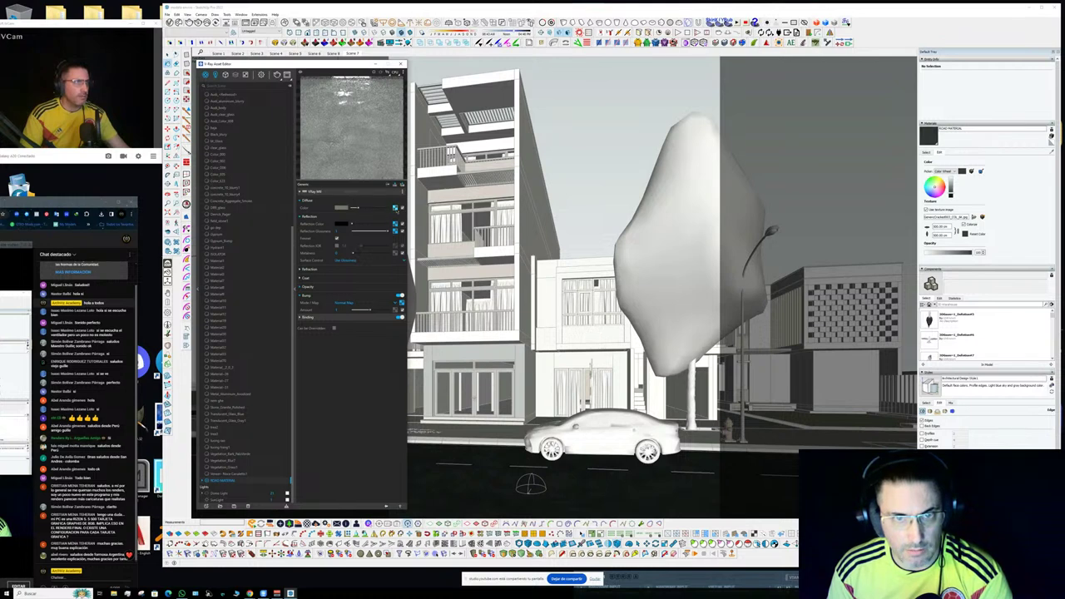
- Clear the road material's diffuse texture and load the cracked asphalt COL image as a new bitmap
right_click(396, 208)
left_click(388, 228)
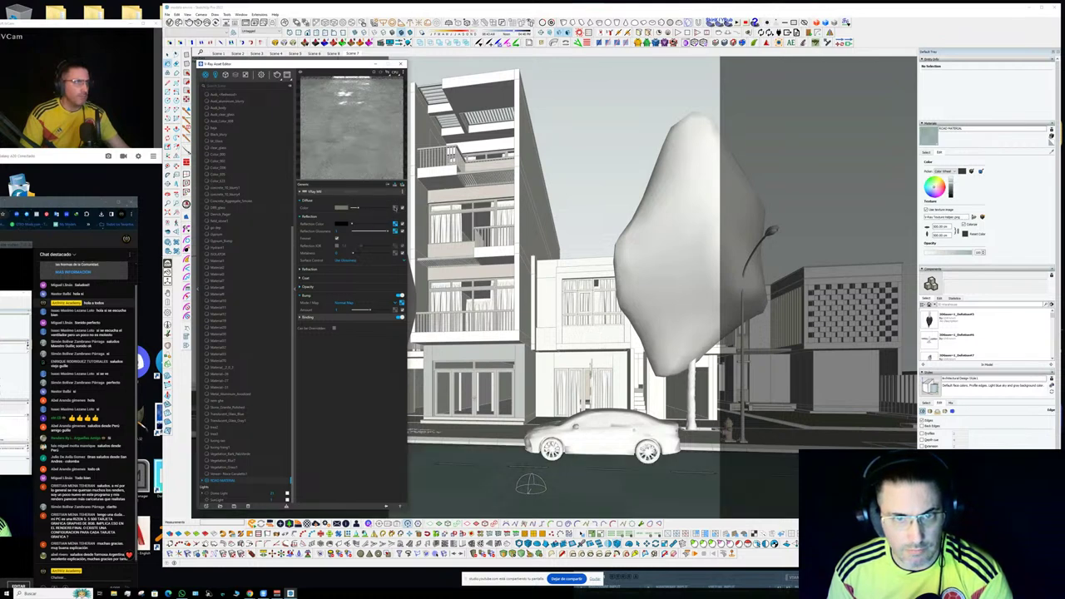
left_click(394, 208)
left_click(387, 208)
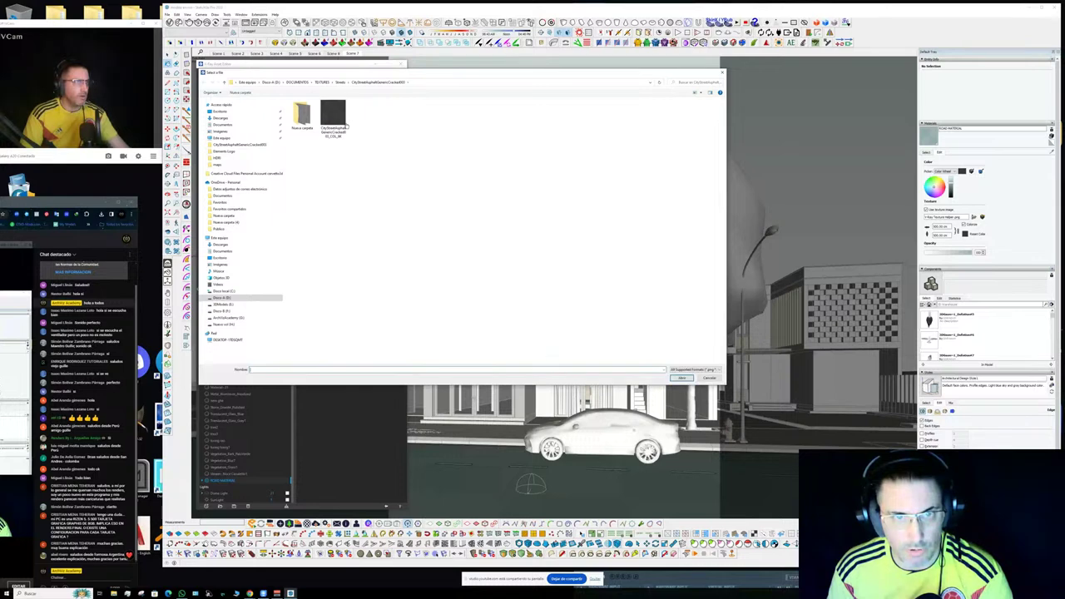
double_click(337, 125)
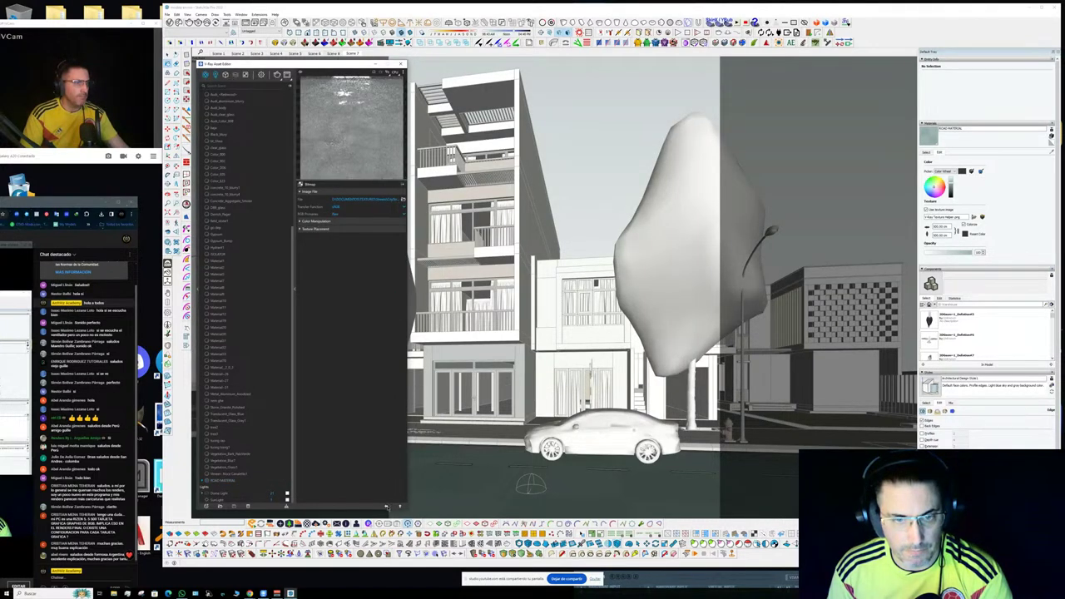
- Return to the road material's main settings and sample the circular-patterned paving material from the sidewalk
left_click(386, 506)
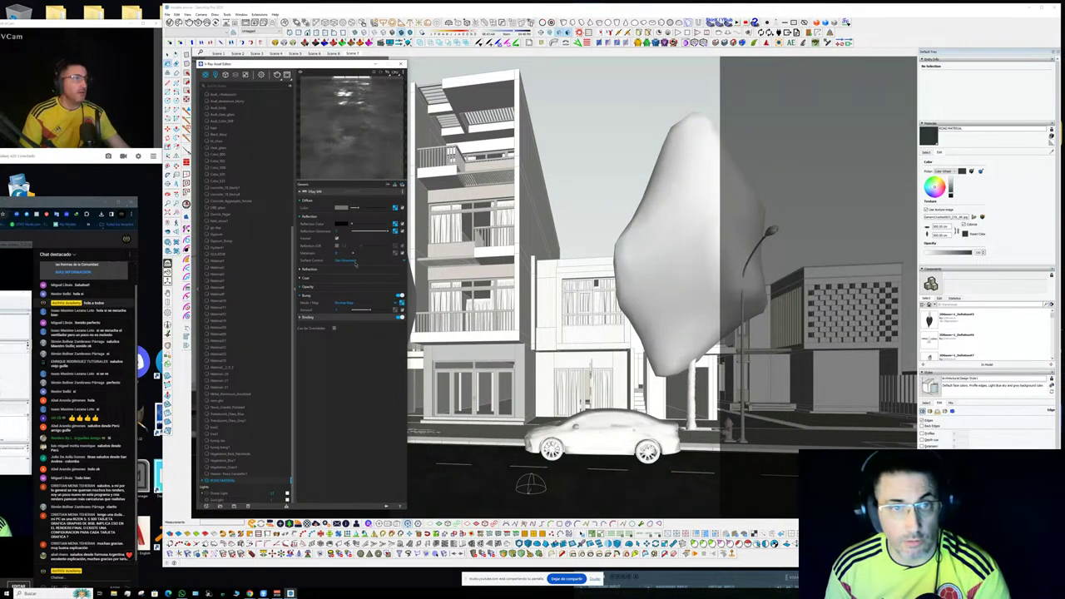
key("space")
left_click(495, 425)
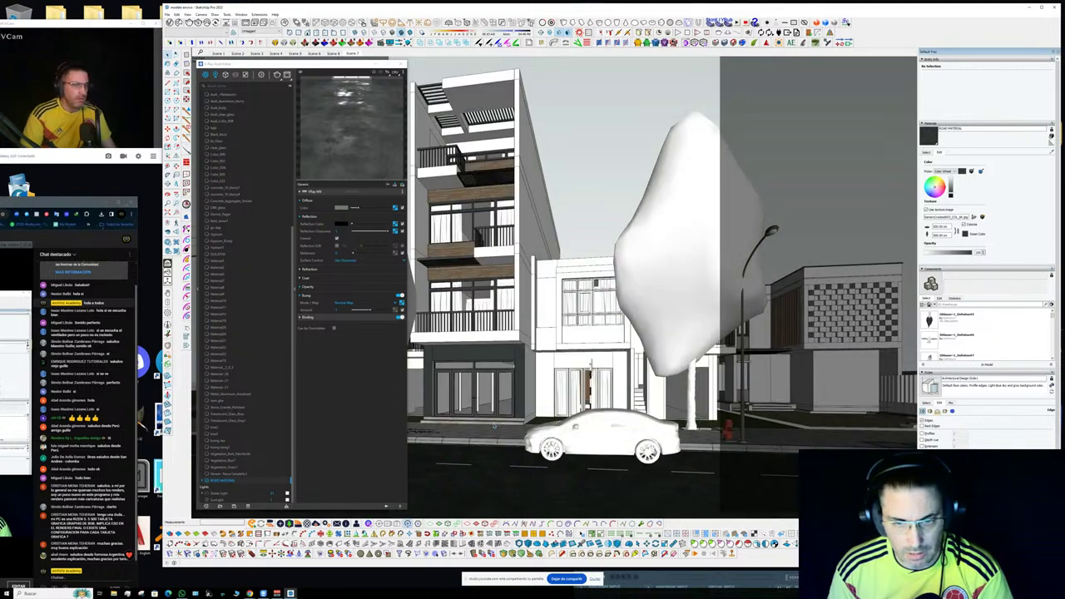
scroll(494, 425, "up", 2)
middle_click_drag(494, 425, 549, 367)
scroll(408, 404, "up", 2)
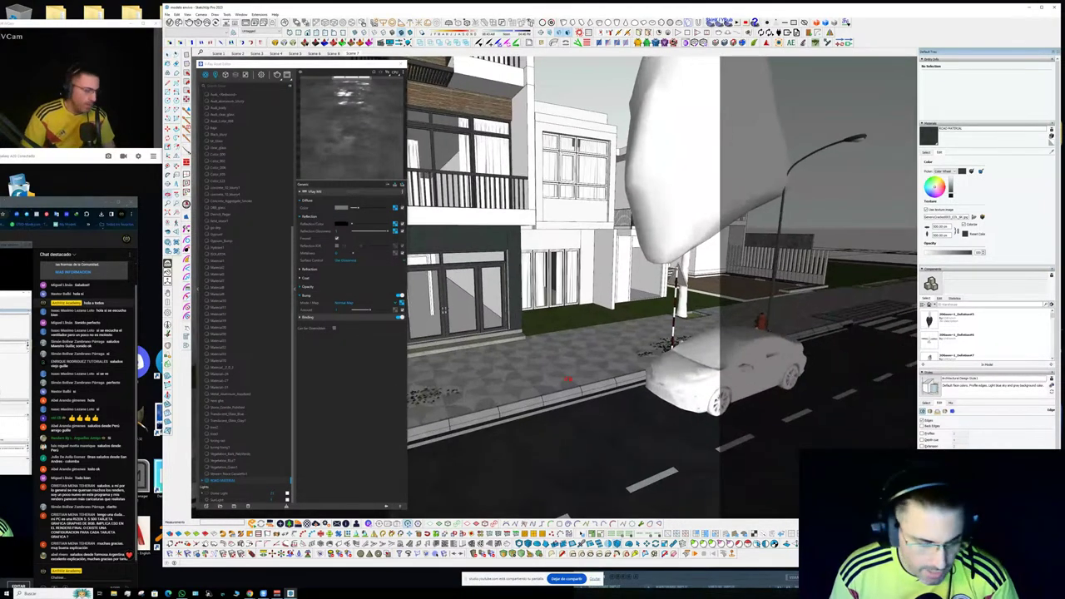
key("b")
left_click(548, 367, "alt")
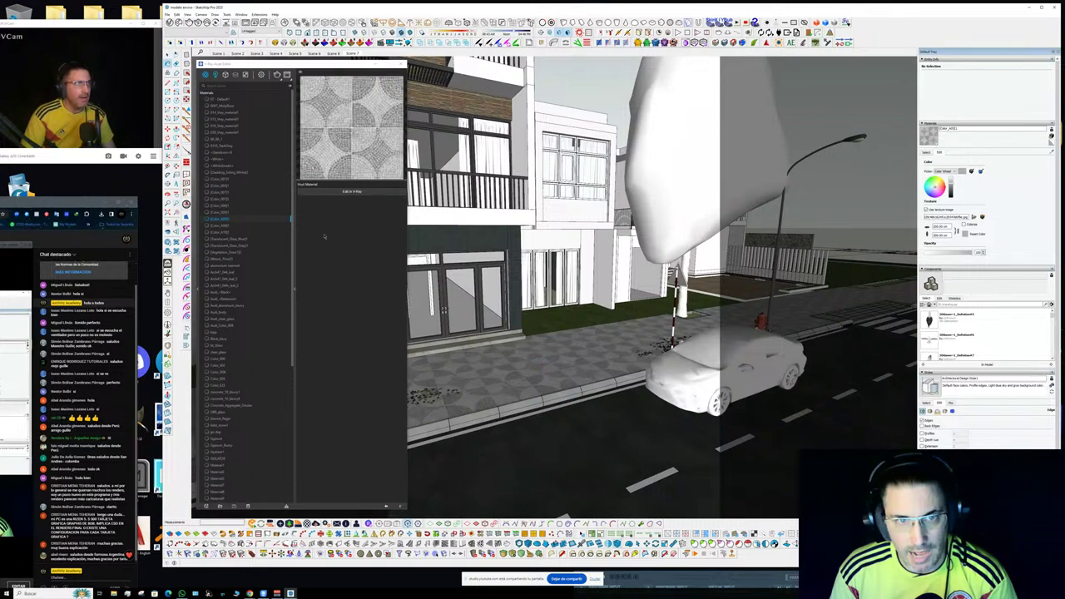
- Make the sampled paving material editable in V-Ray and check its diffuse bitmap
left_click(344, 191)
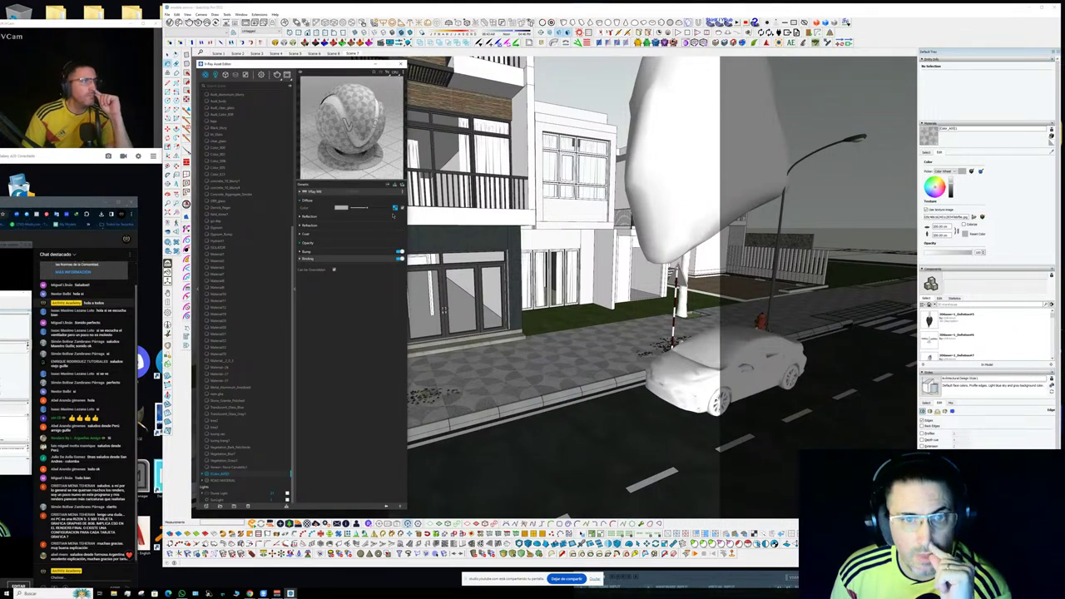
left_click(401, 208)
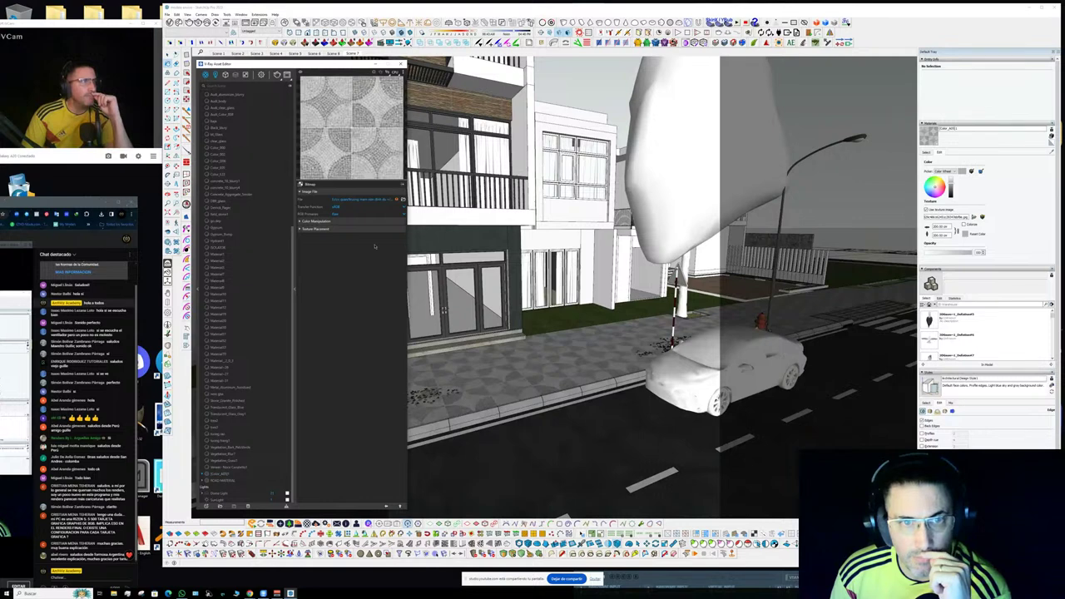
left_click(385, 505)
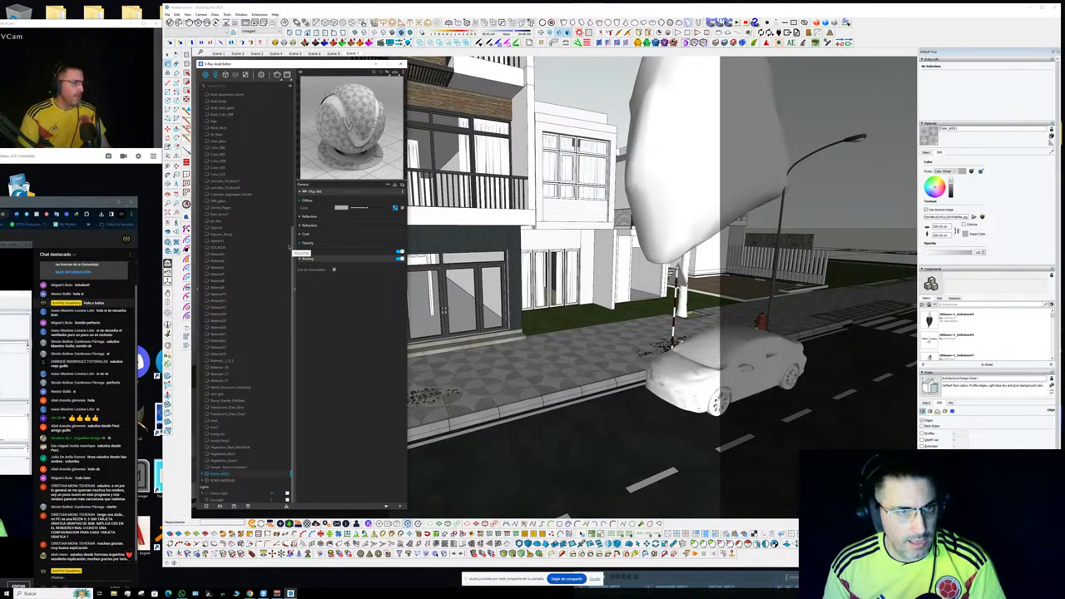
- Select all scene materials from the first entry to the veneer material and convert them for editing in V-Ray
scroll(276, 222, "up", 10)
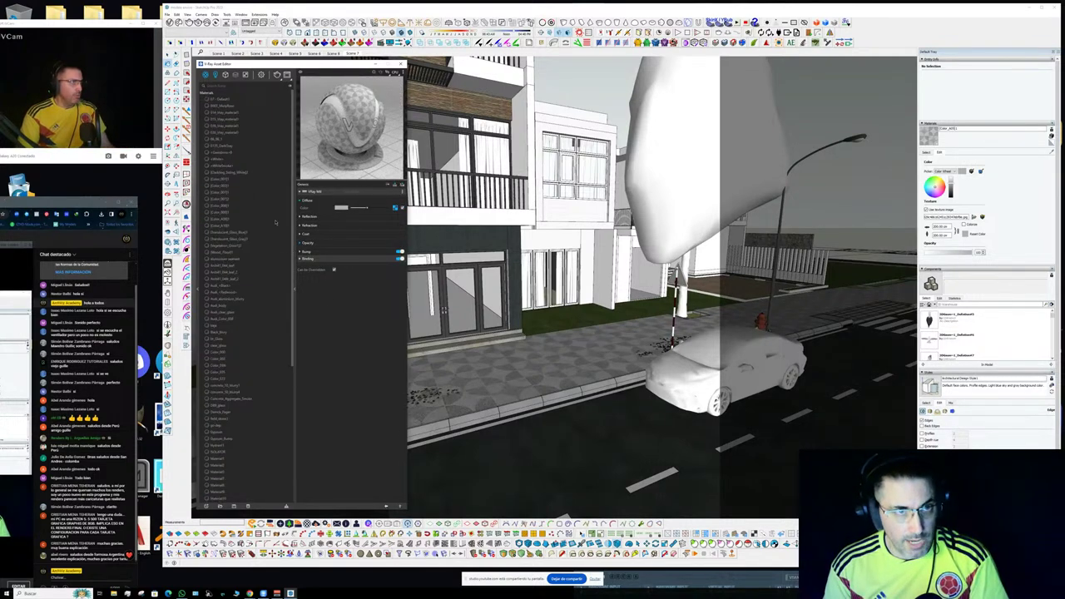
left_click(238, 102)
scroll(245, 215, "down", 10)
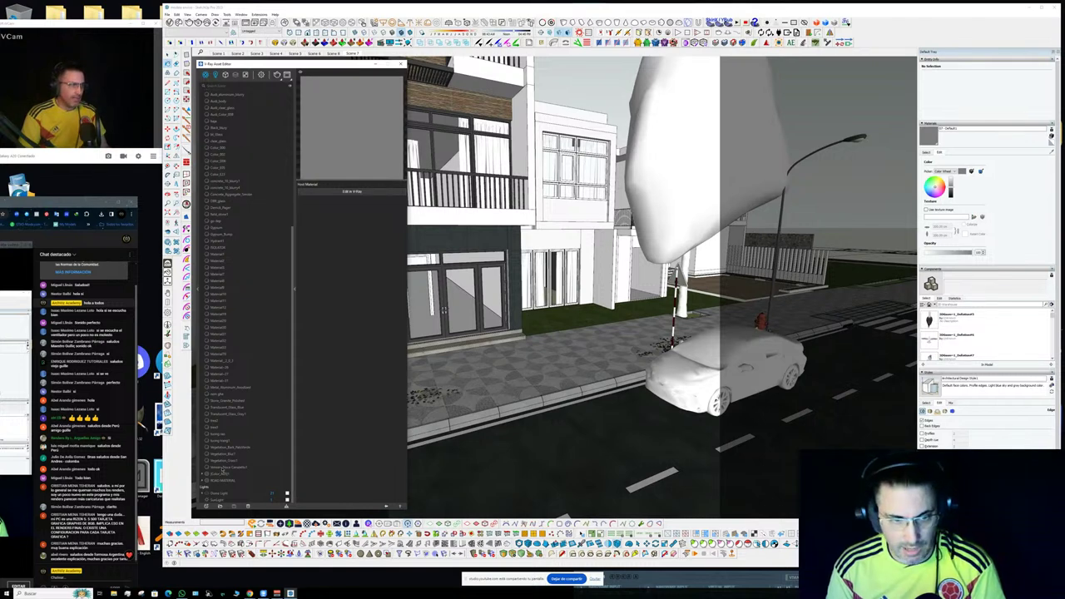
left_click(222, 468)
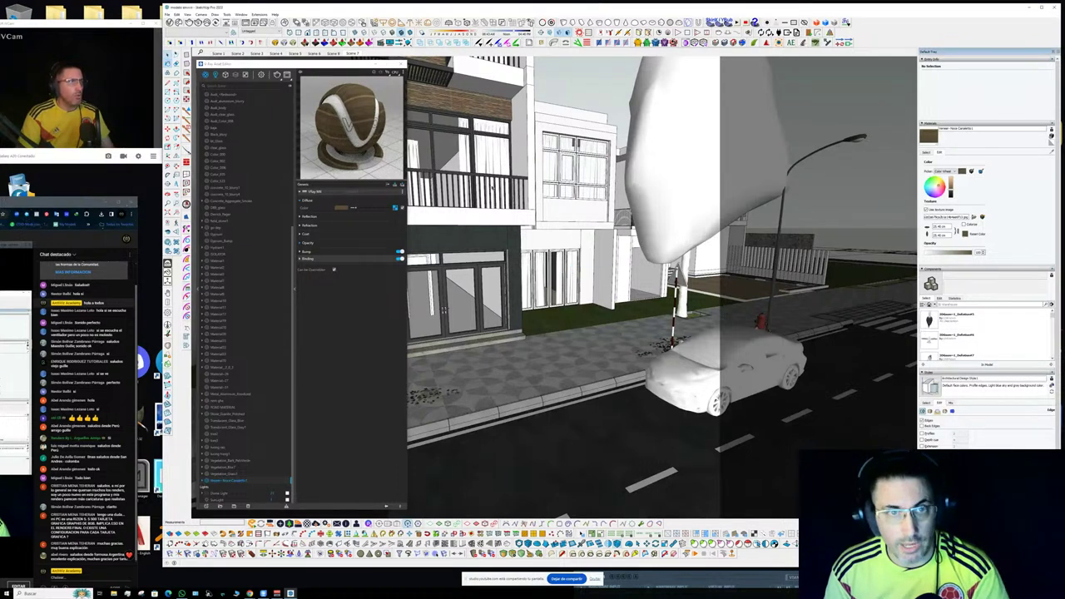
- Open the V-Ray File Path Editor, group the assets by type and select all bitmap entries
left_click(260, 15)
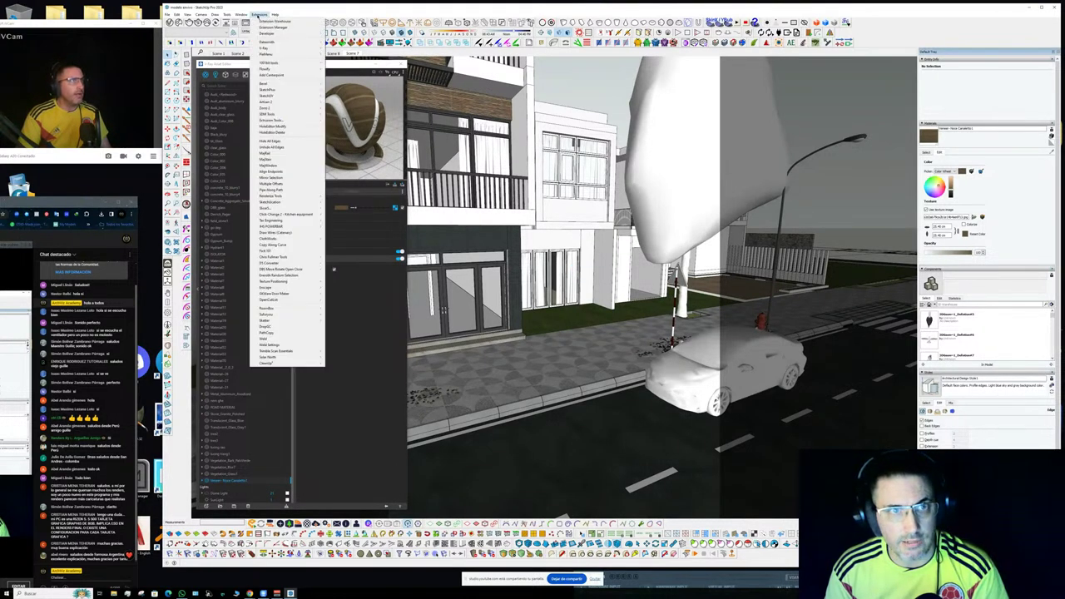
mouse_move(274, 47)
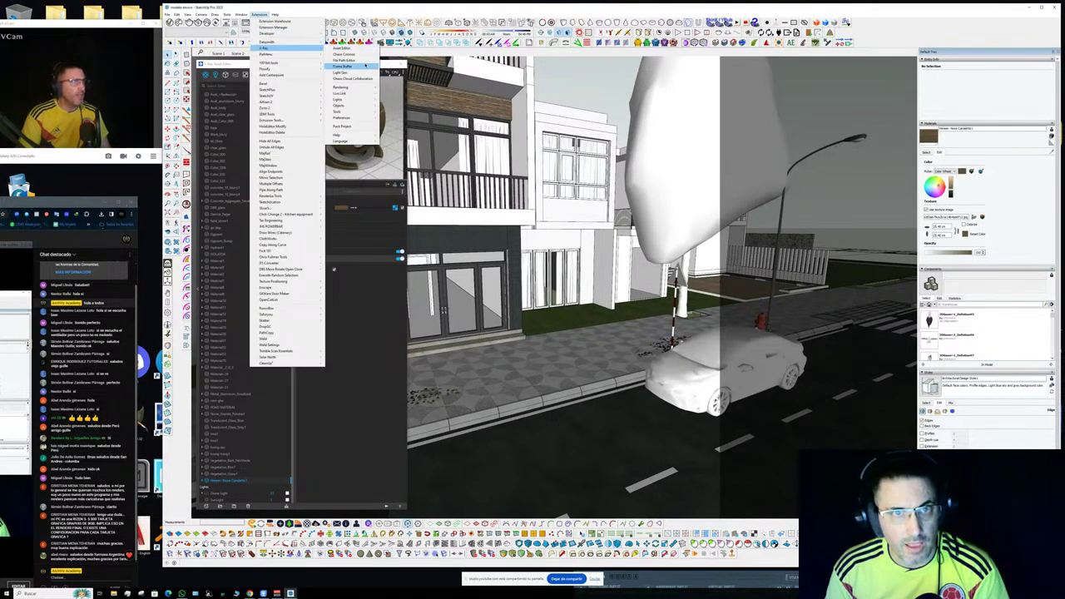
left_click(343, 48)
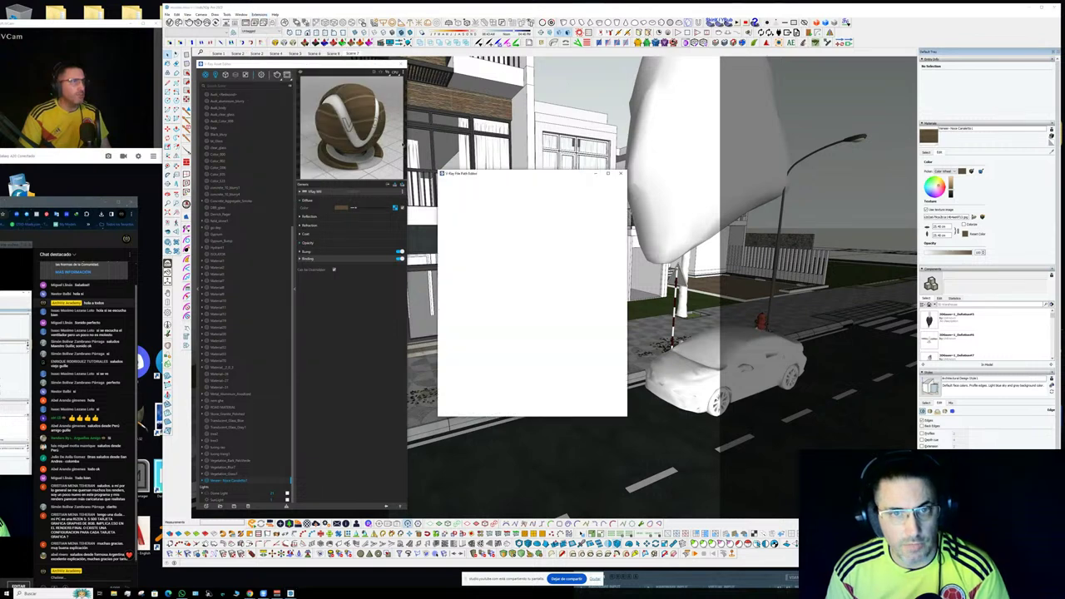
left_click_drag(480, 172, 480, 13)
left_click(476, 26)
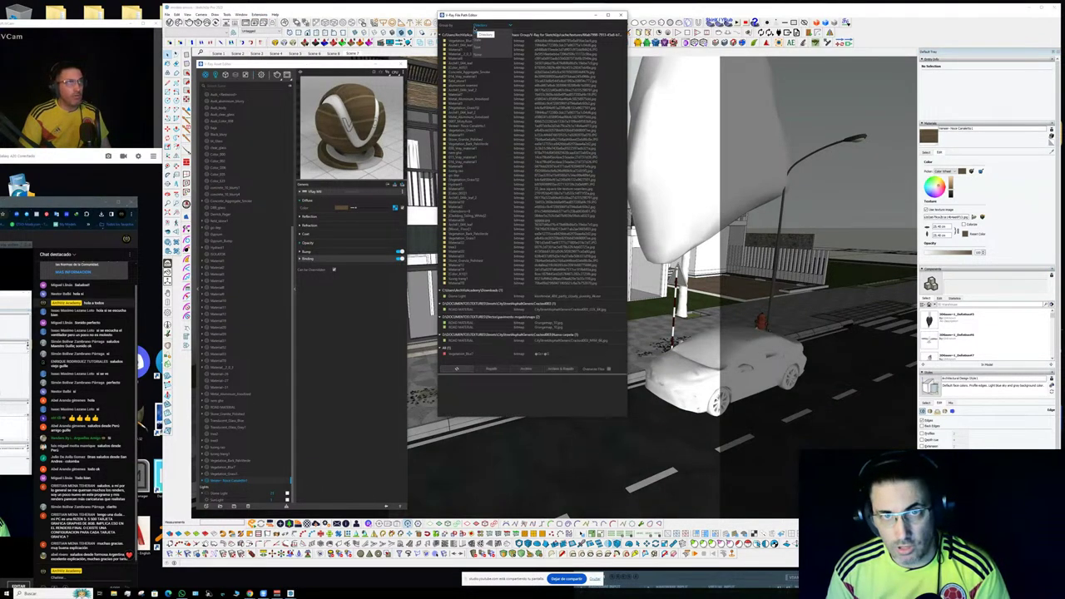
left_click(481, 47)
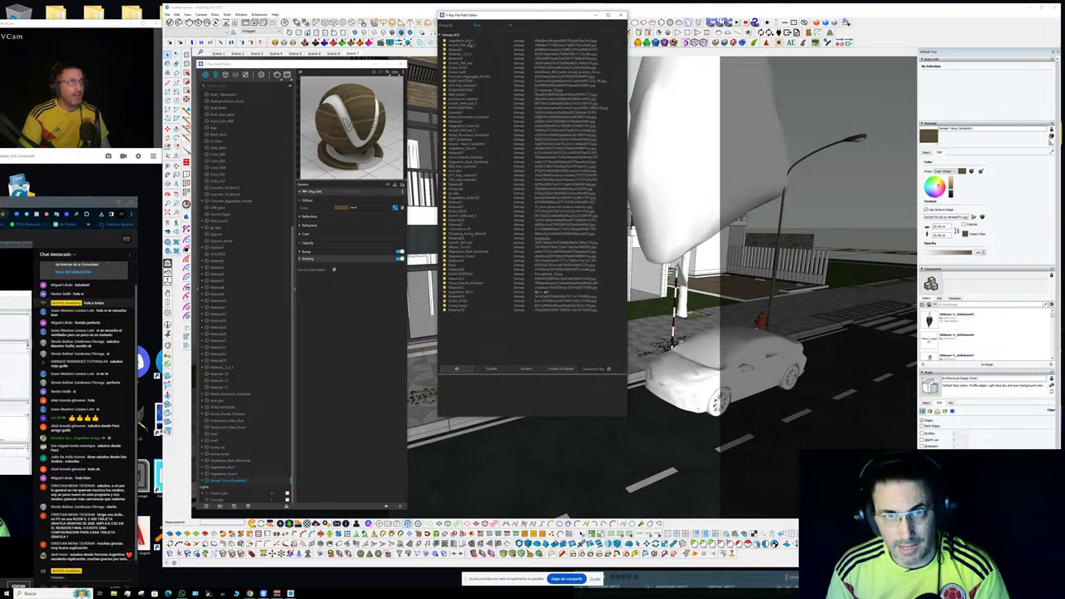
left_click(471, 41)
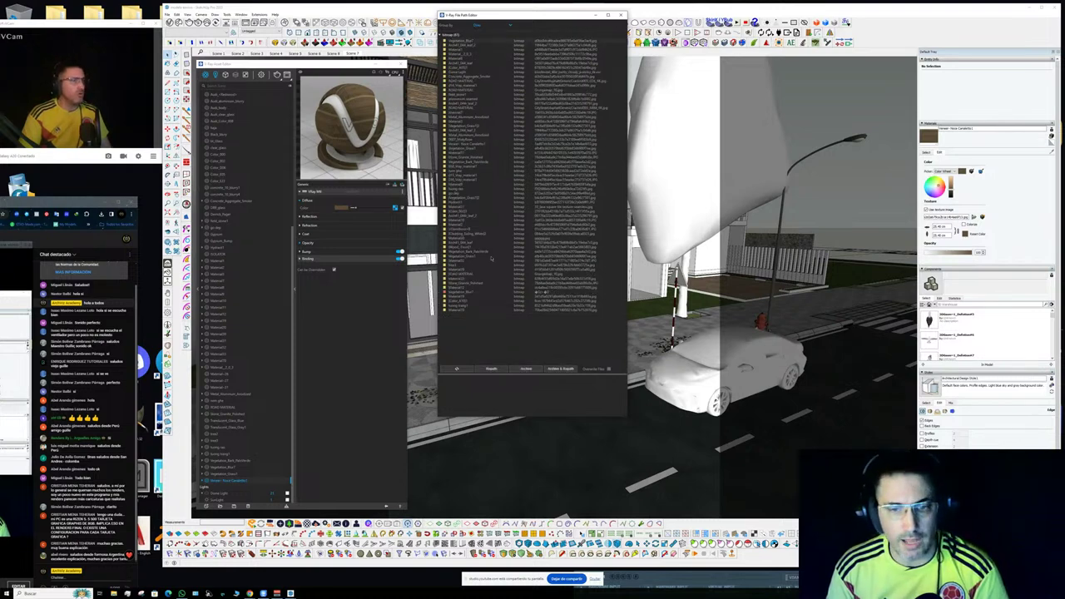
left_click(461, 310, "shift")
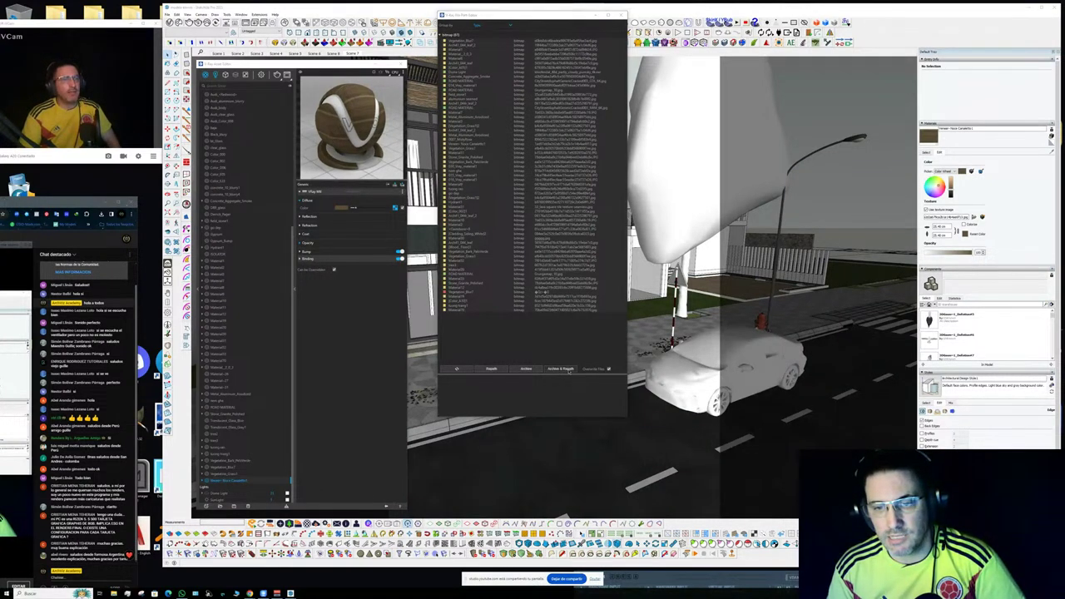
- Archive and repath the selected bitmaps into a new folder inside the desktop's TEXTURAL folder
left_click(565, 370)
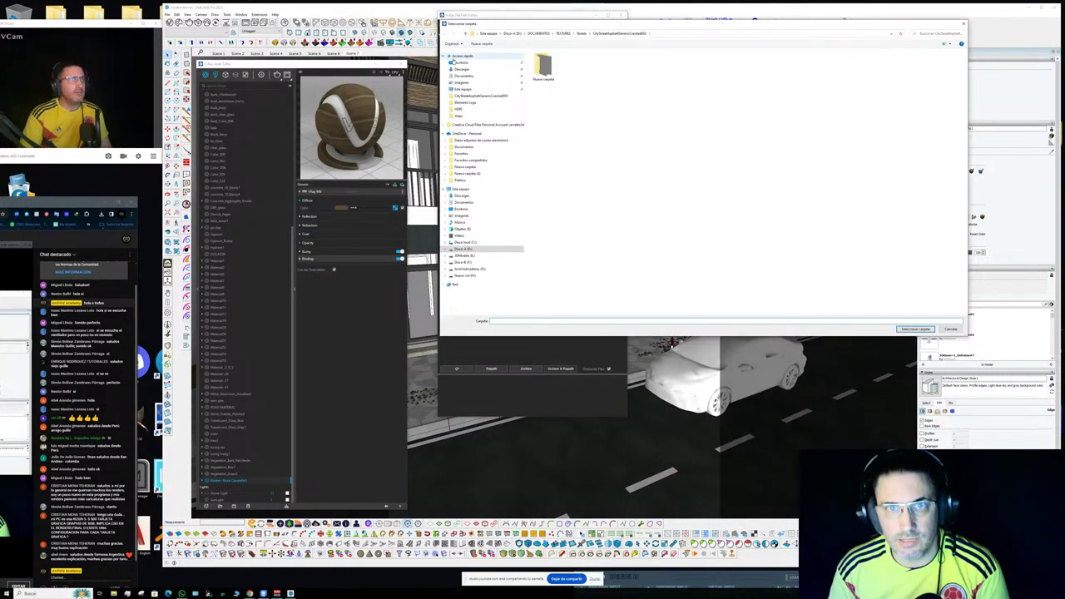
left_click(460, 62)
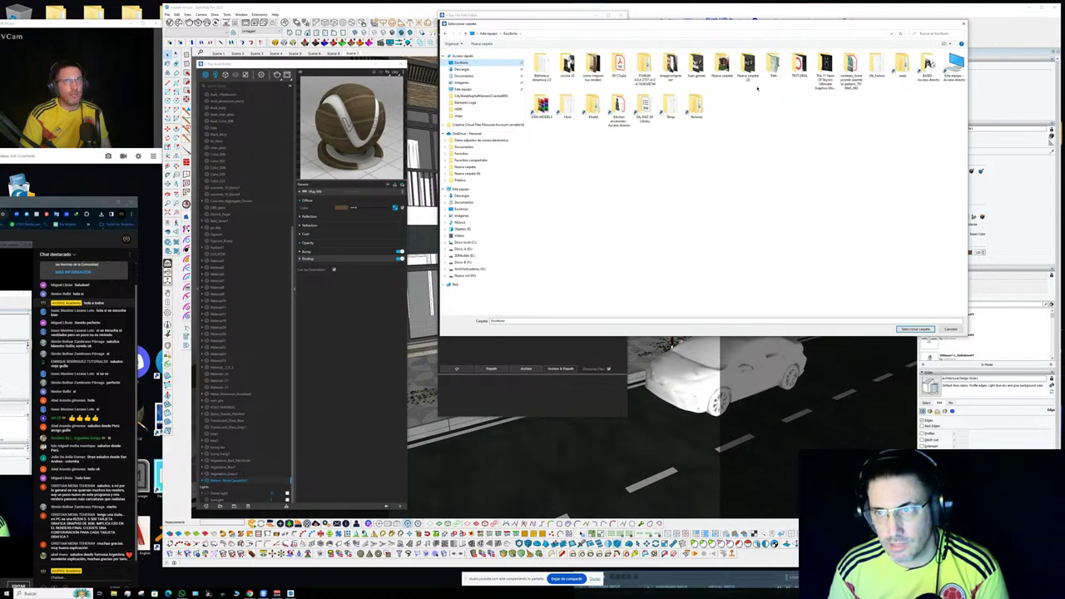
double_click(799, 65)
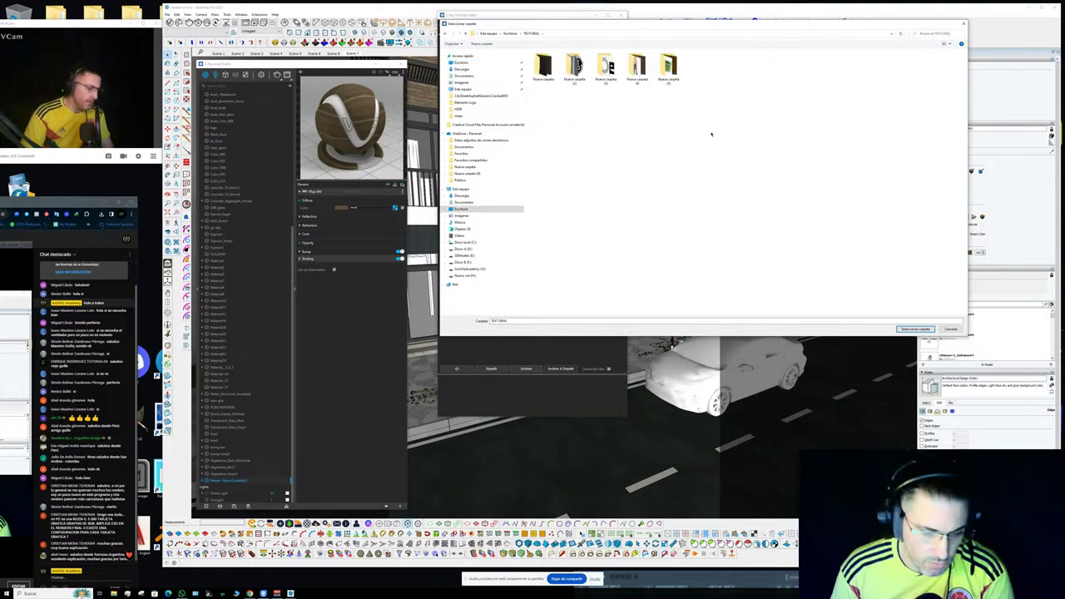
key("ctrl+shift+n")
double_click(694, 66)
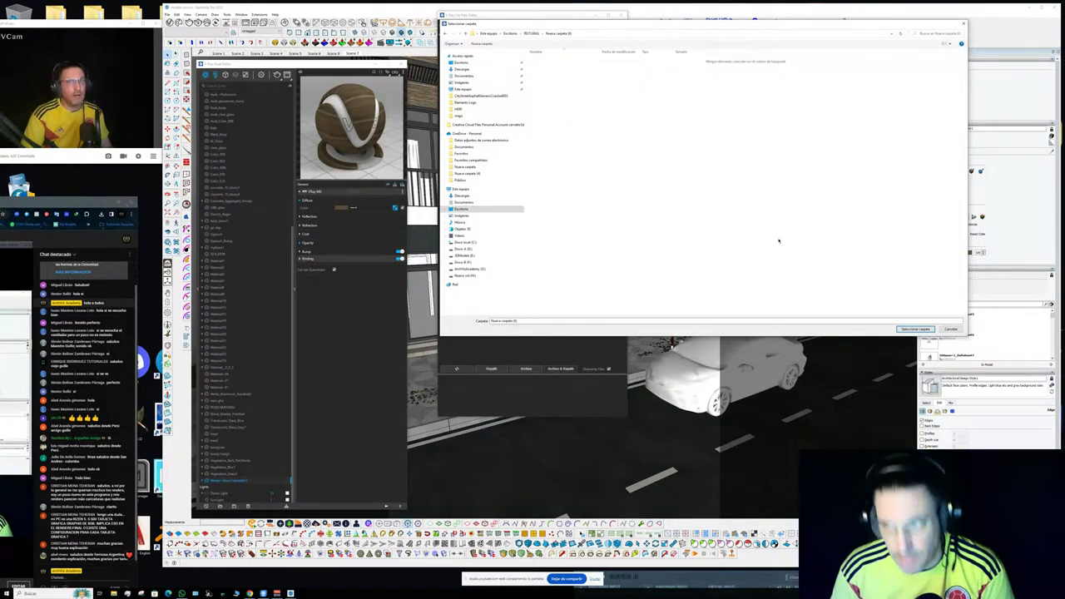
left_click(915, 329)
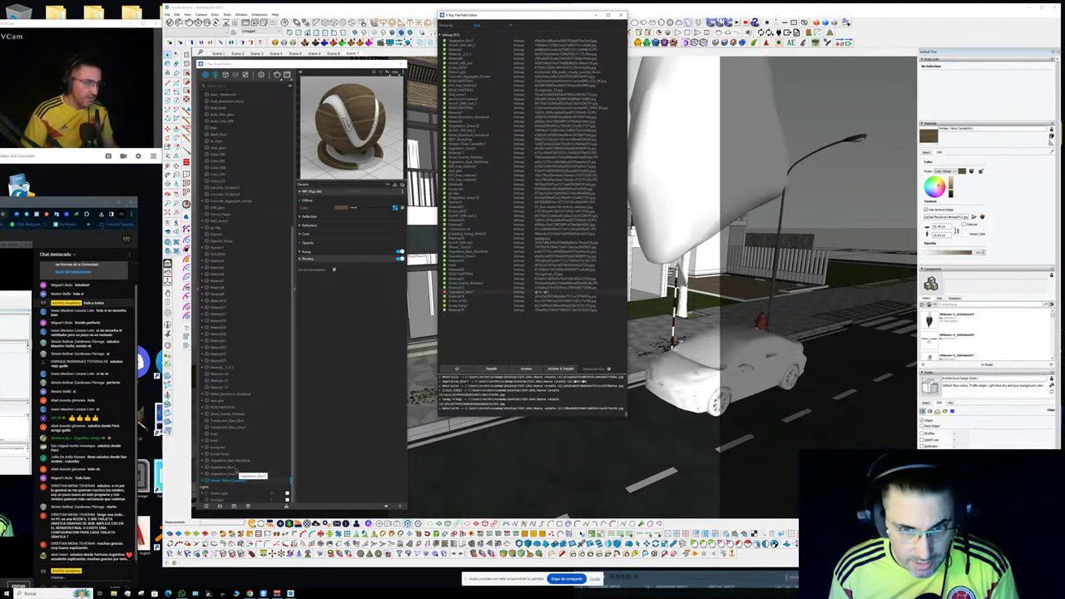
- Examine the Vegetation_Blur1 material's bump, reflection, refraction, coat, opacity, translucency and binding settings and its diffuse bitmap for the missing texture
left_click(224, 467)
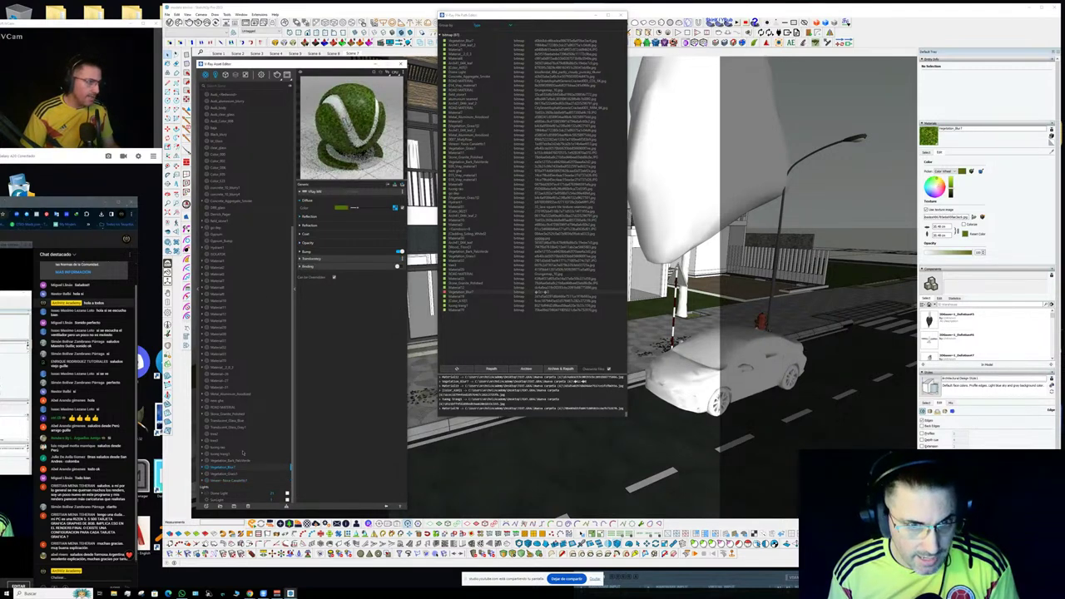
left_click(359, 253)
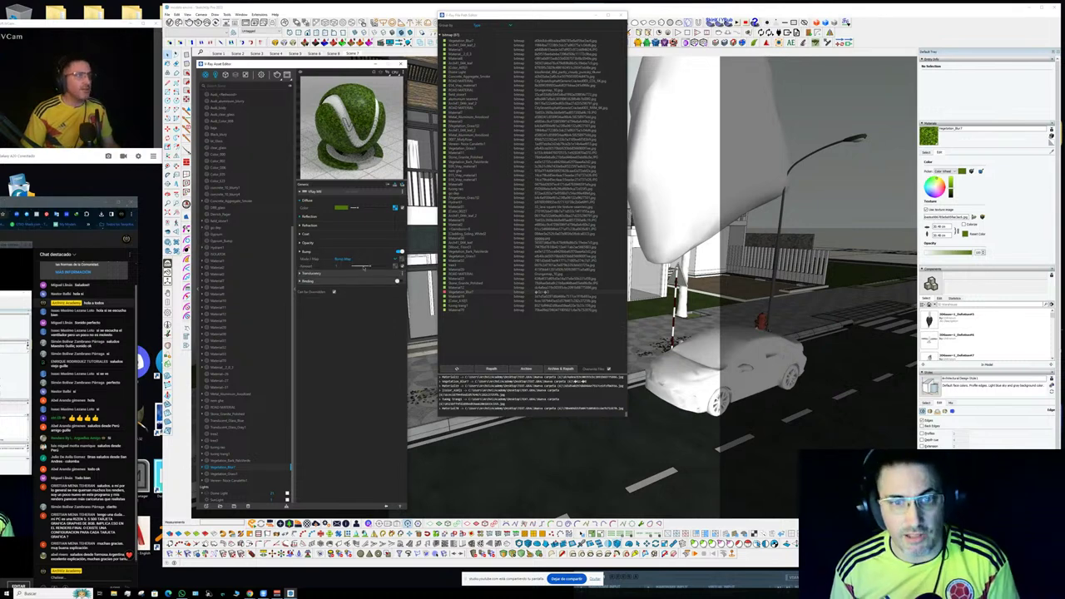
left_click(363, 218)
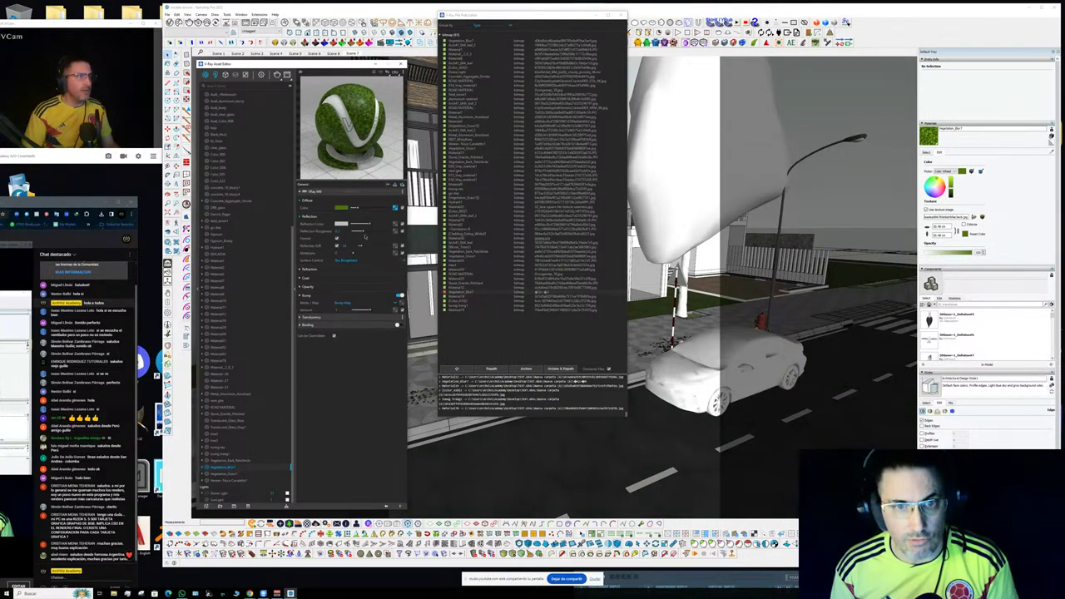
left_click(354, 271)
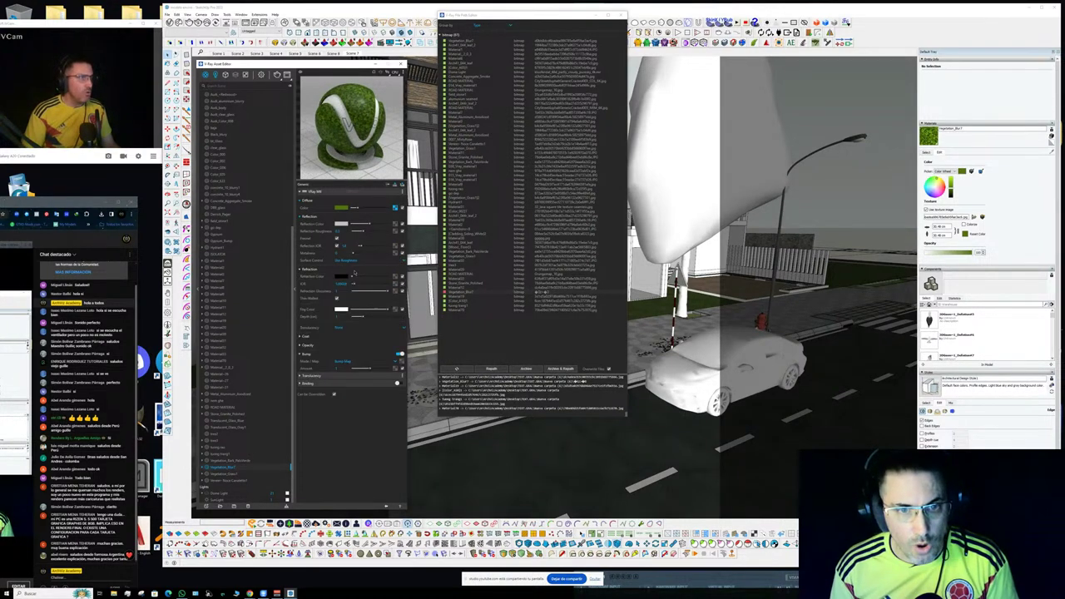
left_click(365, 346)
left_click(361, 337)
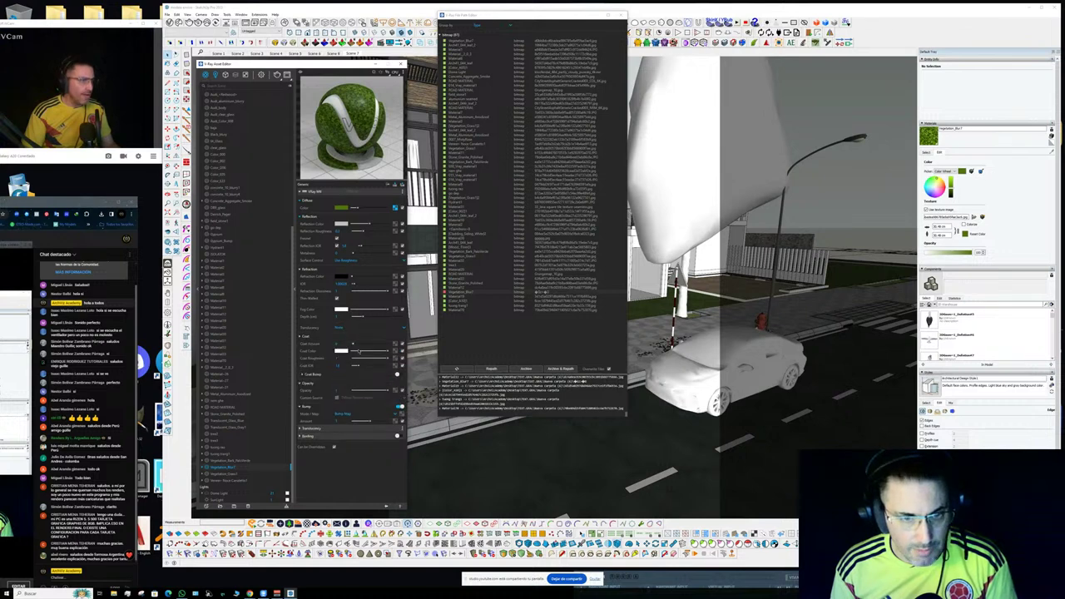
left_click(333, 430)
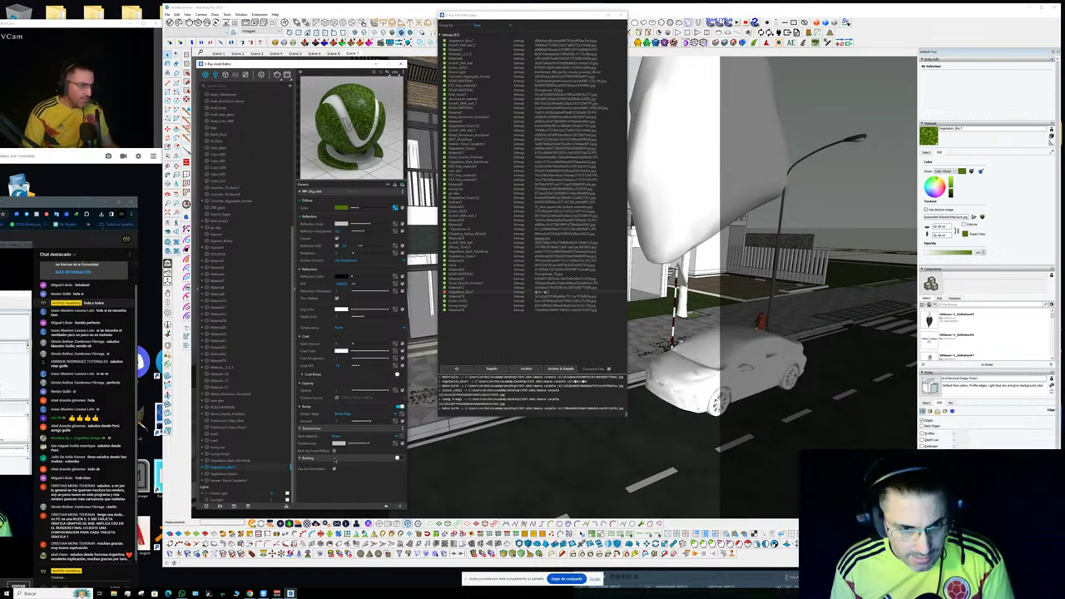
left_click(334, 459)
left_click(396, 210)
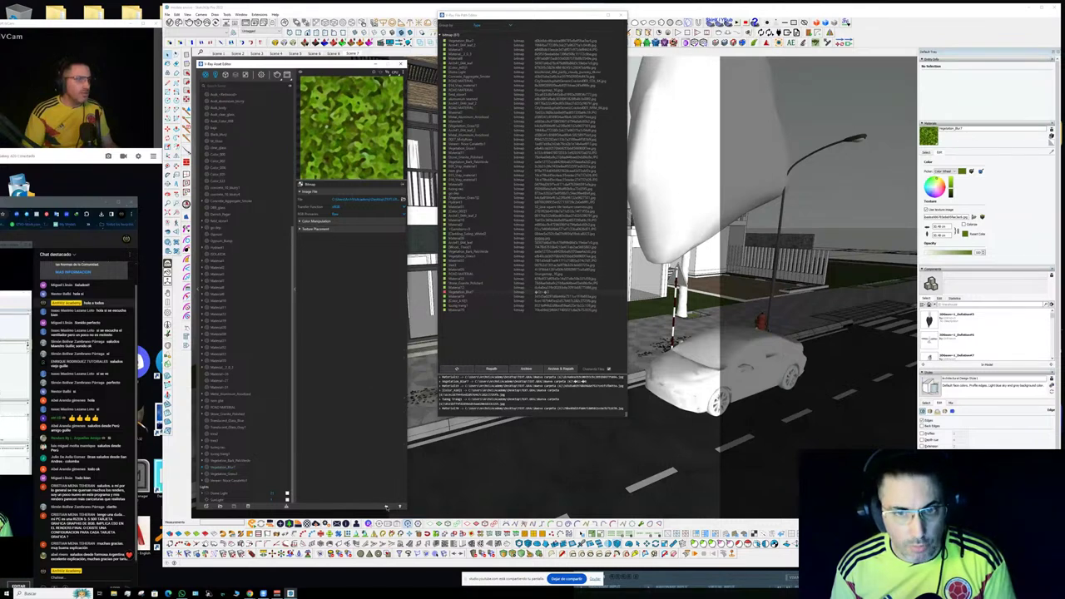
left_click(386, 506)
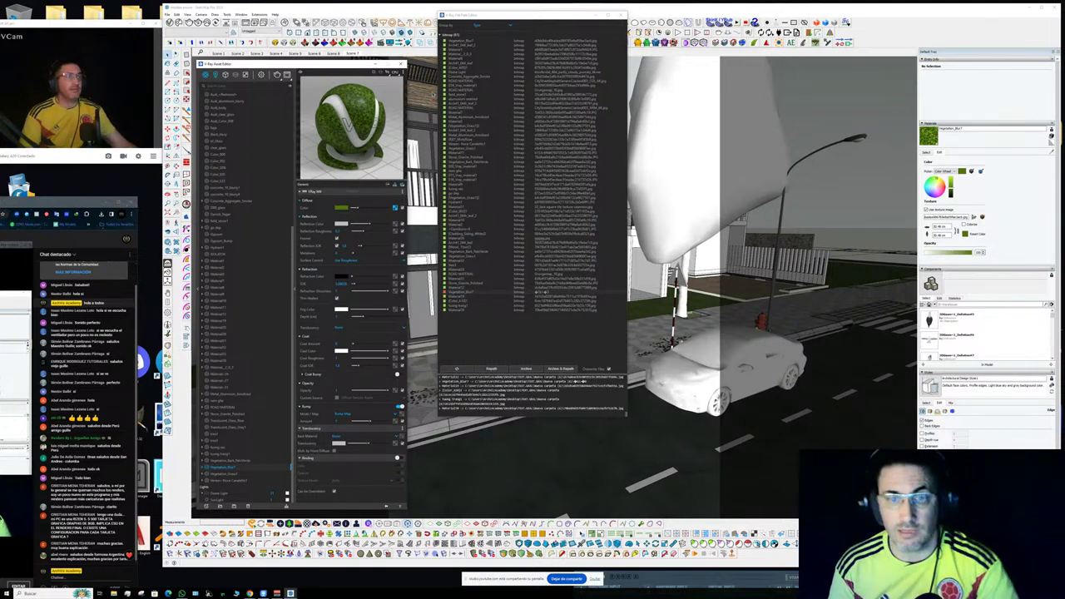
- Close the File Path Editor and reopen the V-Ray Asset Editor over a closer view of the sidewalk
left_click(400, 64)
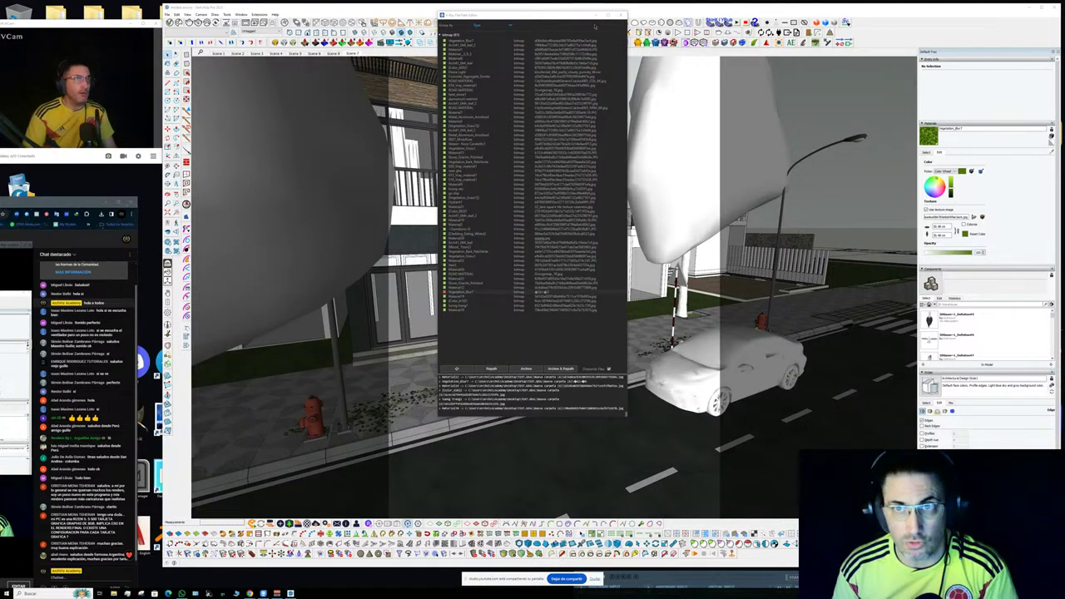
left_click(621, 15)
mouse_move(574, 287)
middle_mouse_down()
mouse_move(516, 366)
mouse_move(637, 399)
mouse_move(544, 371)
mouse_move(483, 333)
middle_mouse_up()
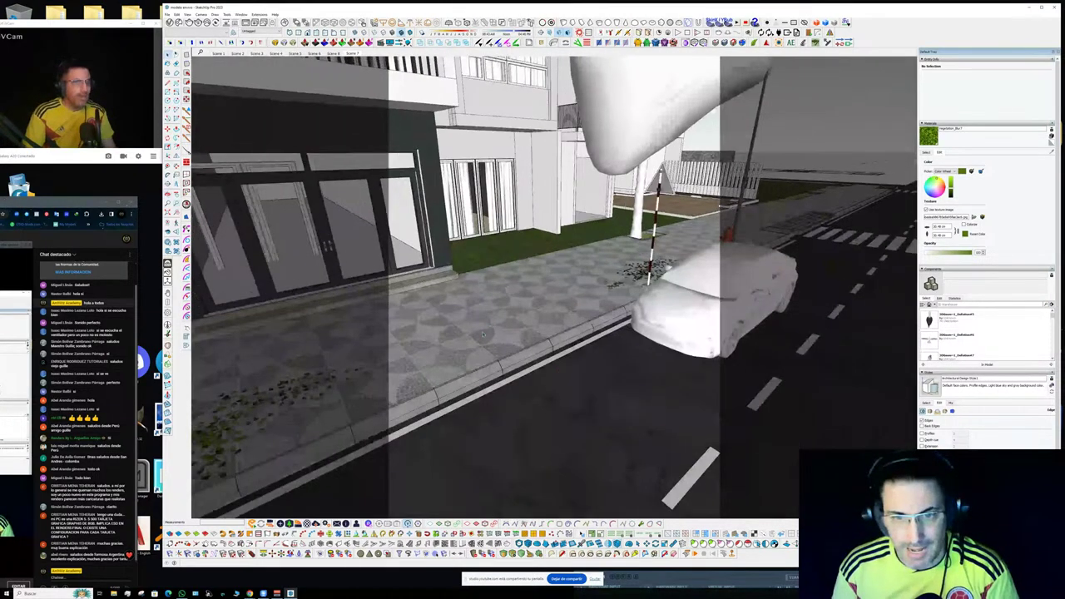
left_click(171, 22)
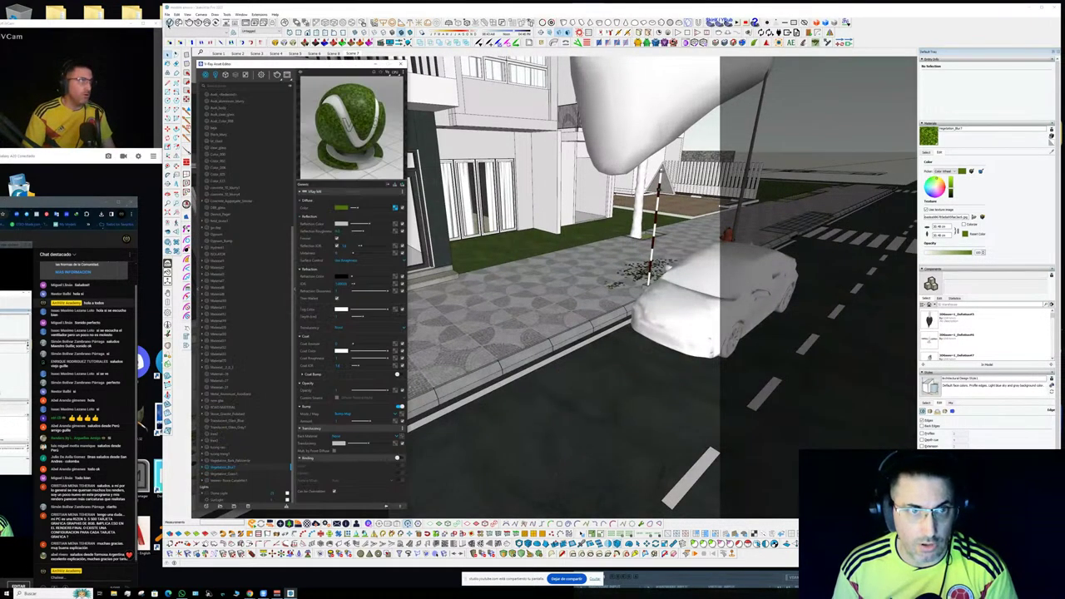
- Sample the circular-patterned sidewalk paving to bring up its V-Ray material settings
middle_click_drag(547, 257, 557, 257)
key("b")
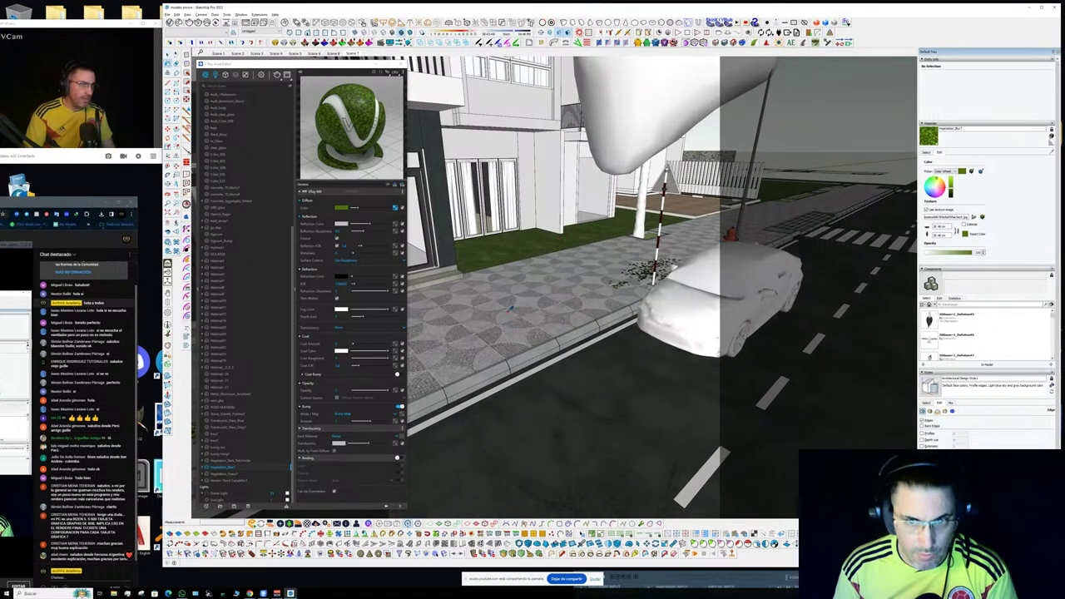
left_click(511, 309)
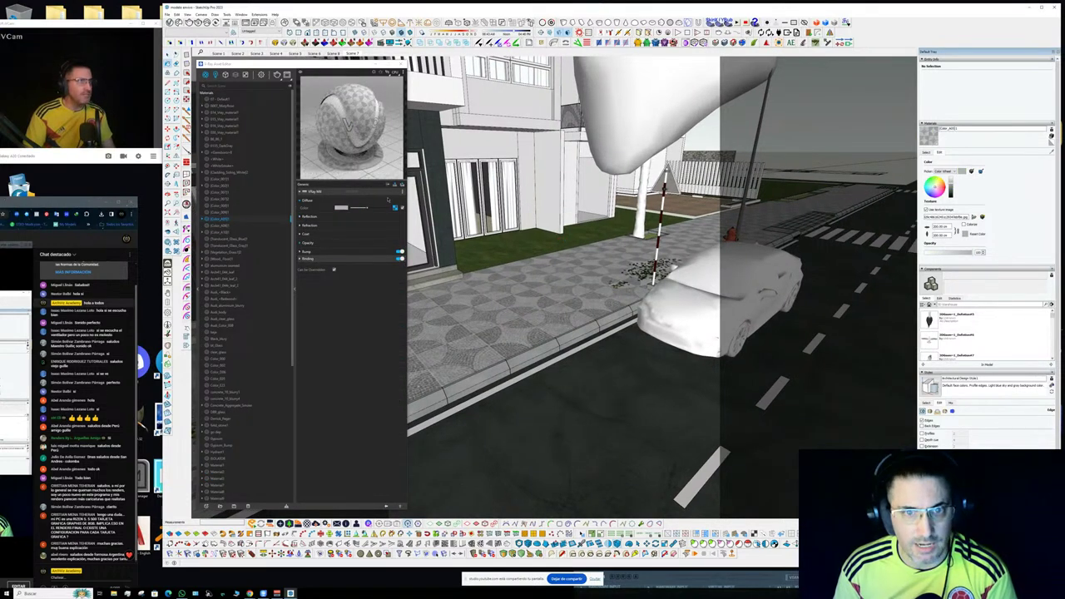
- Examine the sidewalk paving's diffuse bitmap in the editor and at full size in the image viewer
left_click(395, 207)
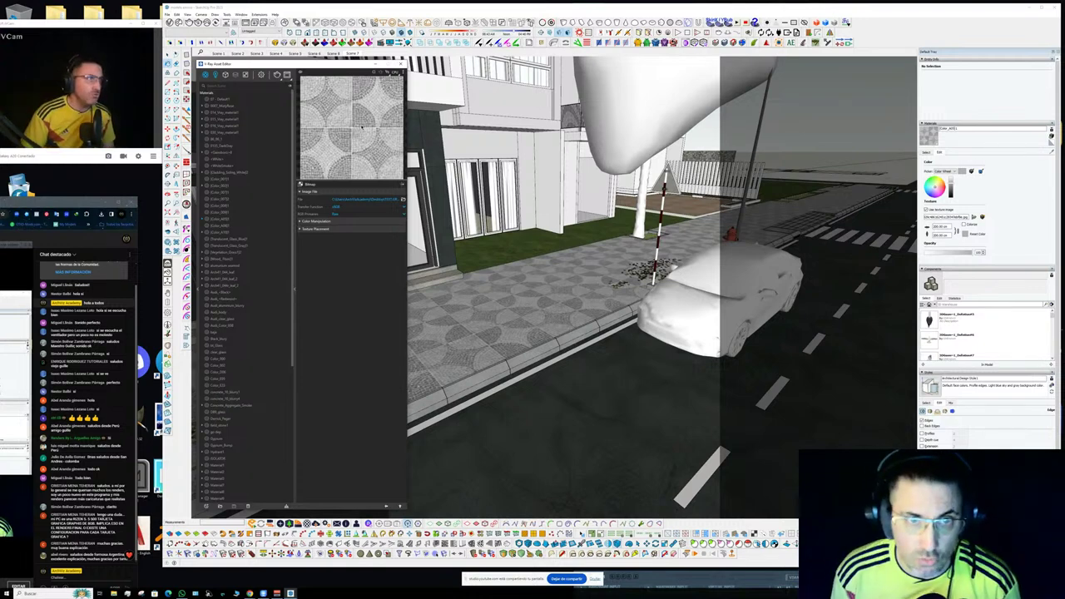
key("Return")
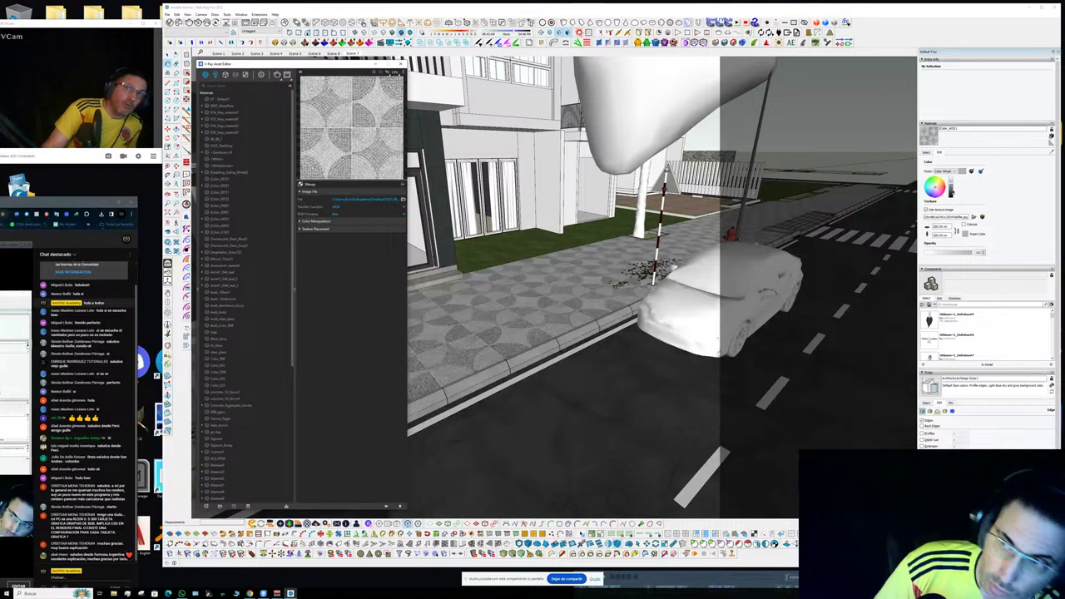
left_click(982, 217)
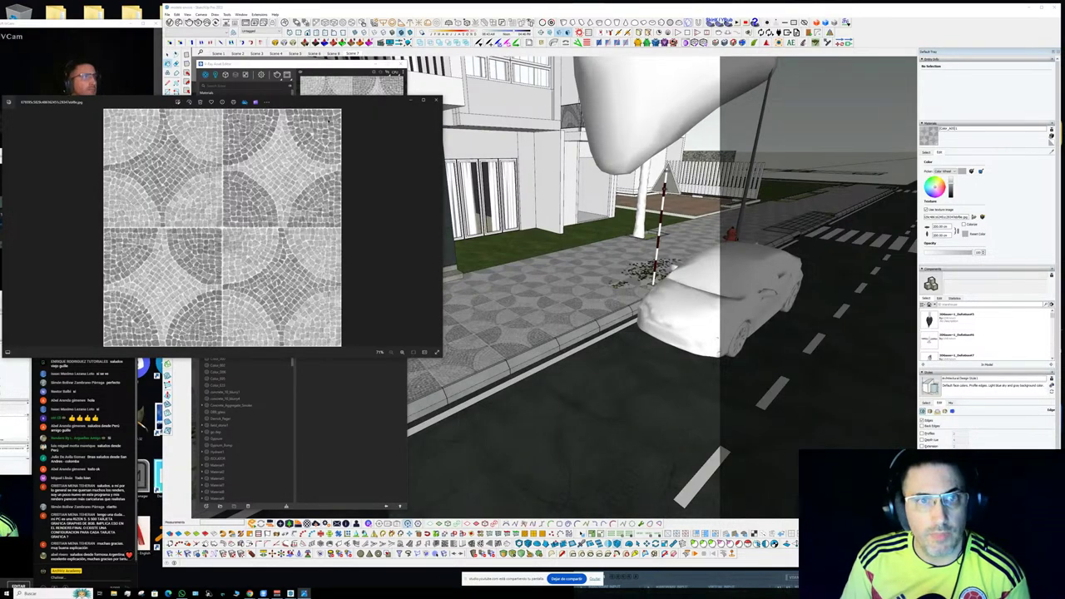
left_click_drag(341, 101, 691, 98)
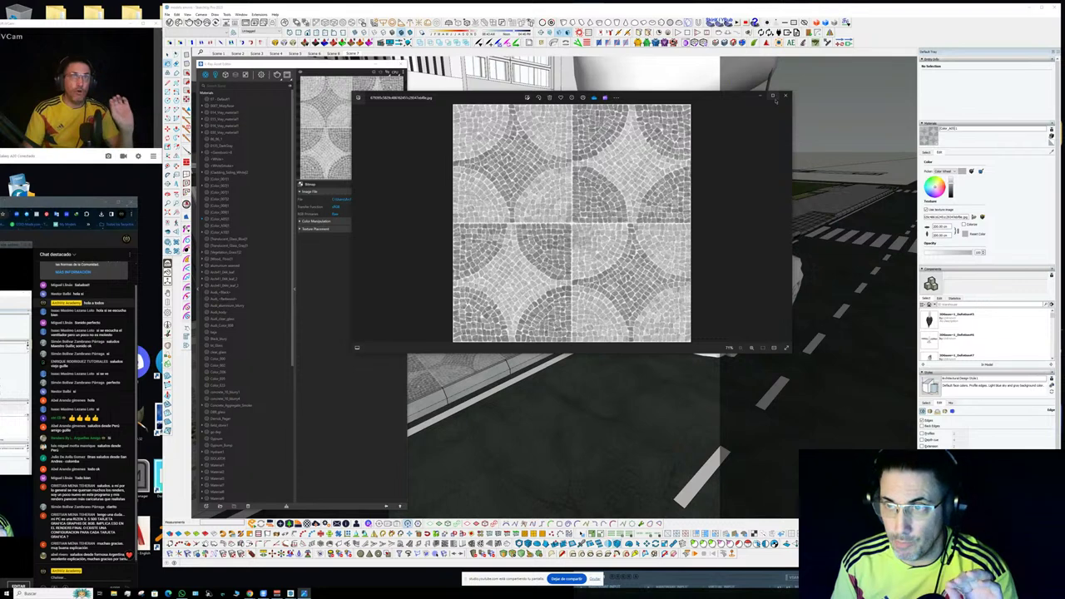
left_click(781, 96)
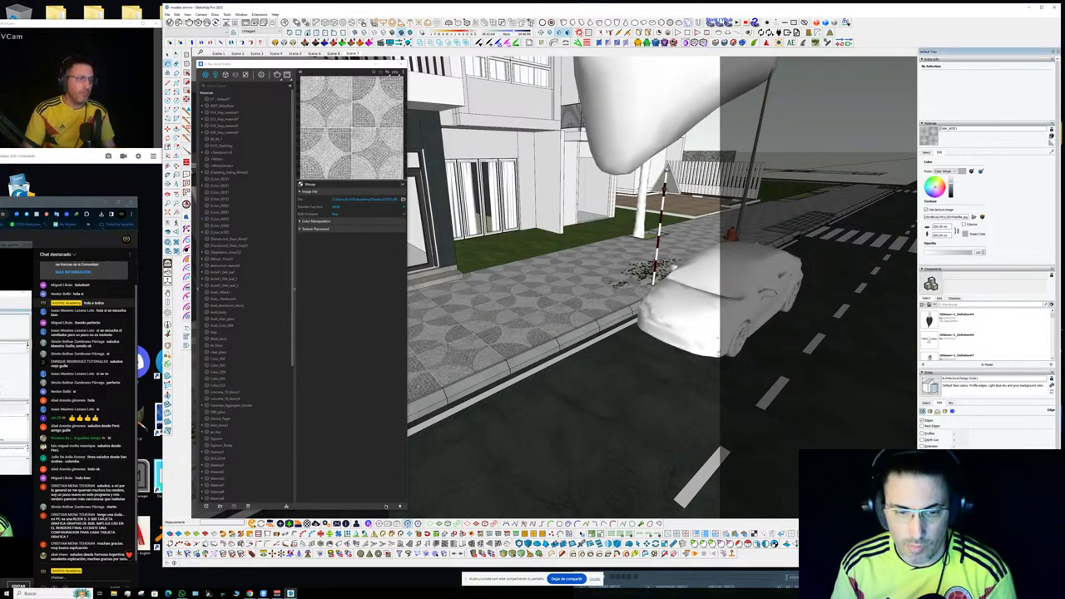
left_click(386, 507)
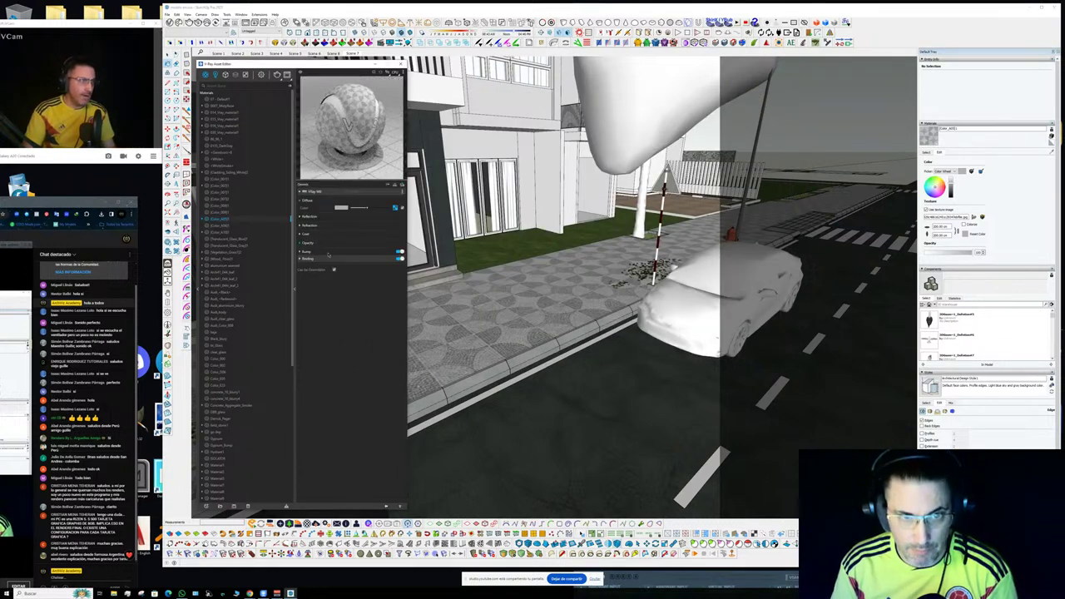
- Enable Invert Texture on the paving material's bump bitmap and return to the material settings
left_click(329, 252)
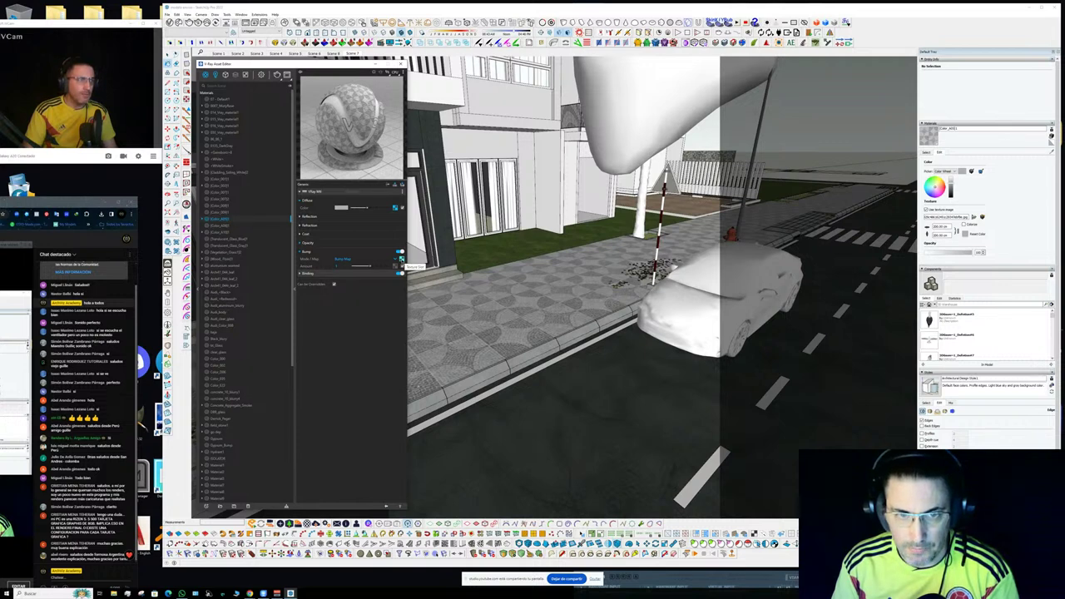
left_click(402, 261)
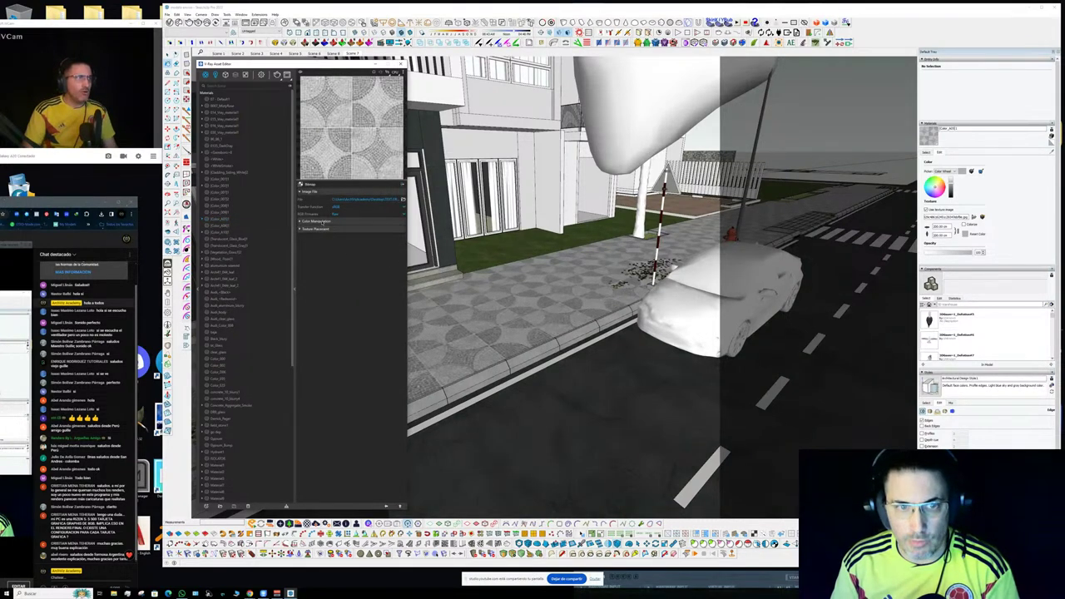
left_click(322, 222)
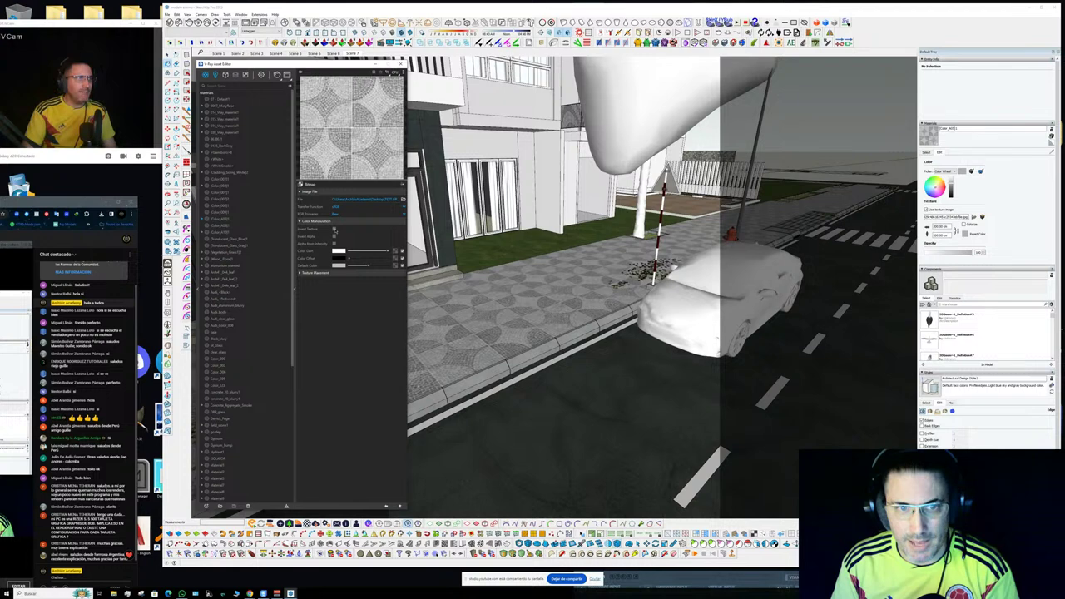
left_click(335, 229)
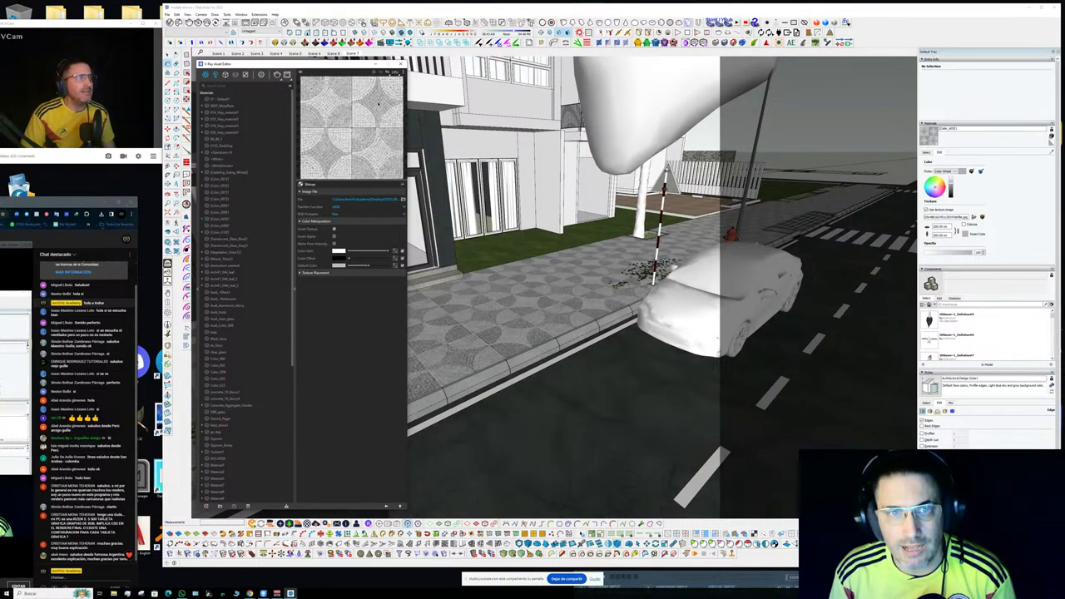
left_click(386, 506)
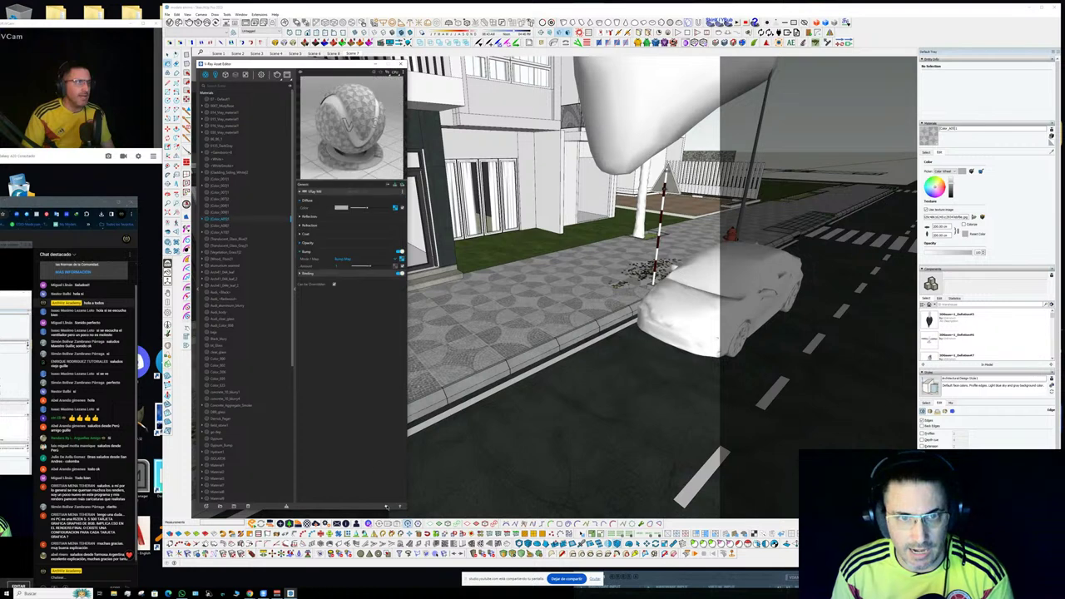
- Show the paving on a floor preview, reduce its bump amount and set its reflection colour to white
left_click(372, 92)
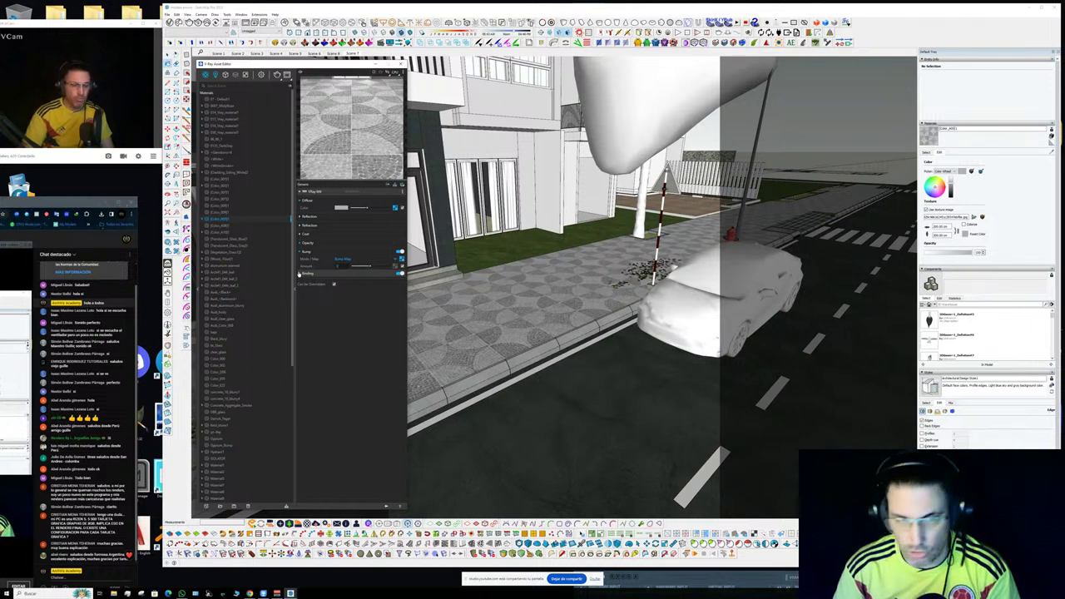
left_click(309, 216)
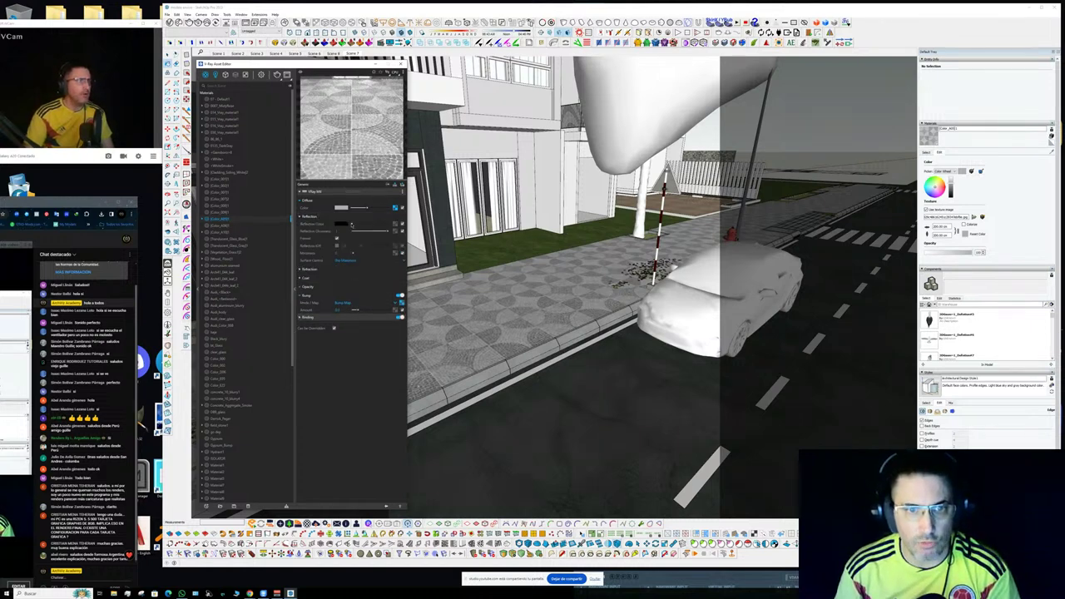
left_click_drag(351, 225, 390, 225)
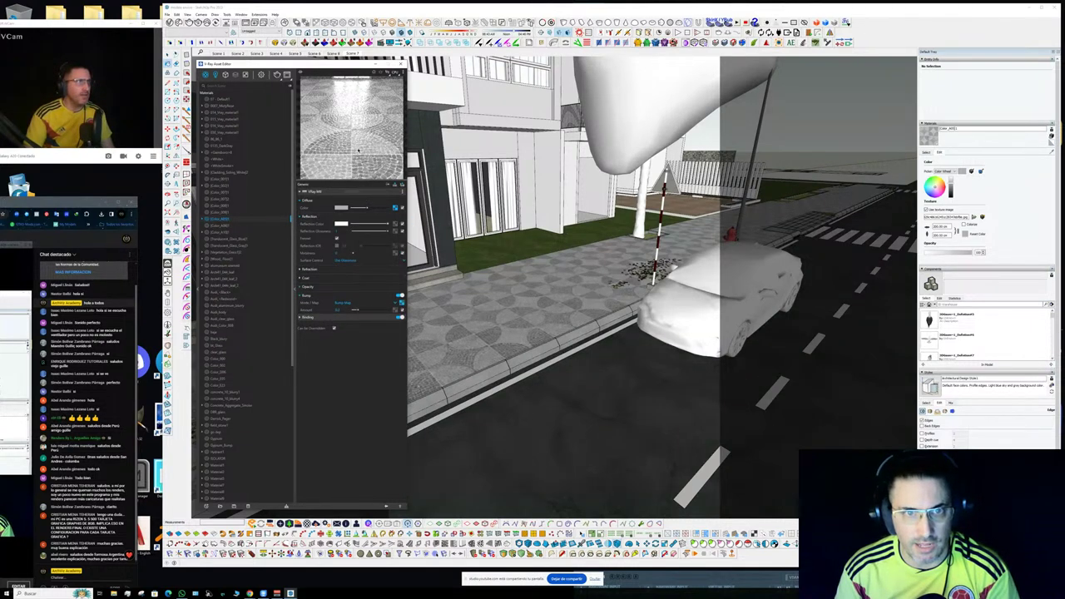
- Reposition the V-Ray Asset Editor over the viewport and check the live stream in YouTube Studio
left_click_drag(354, 64, 463, 66)
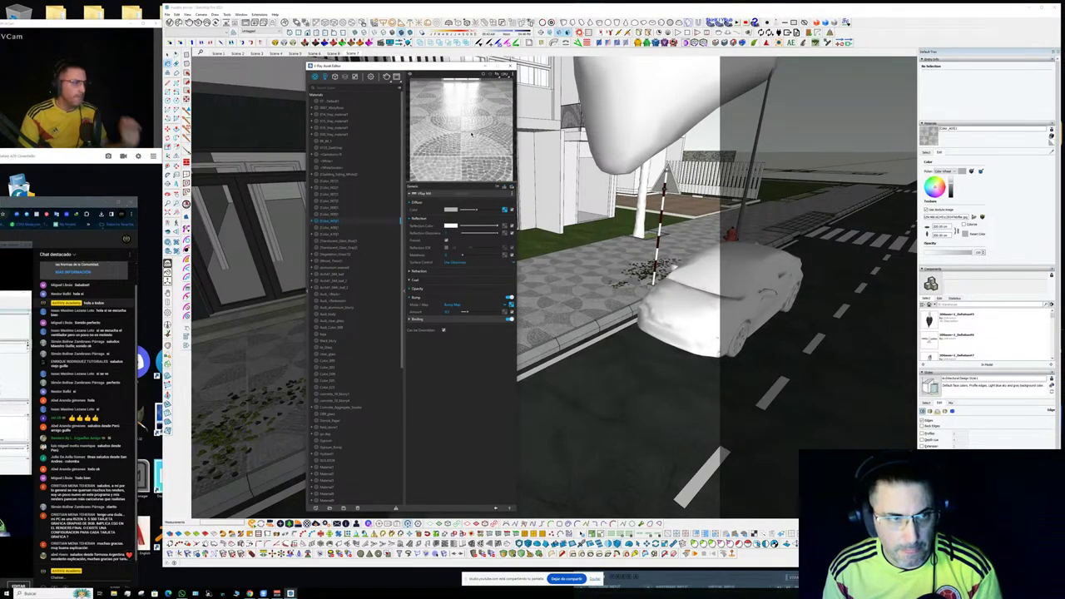
left_click_drag(69, 203, 534, 83)
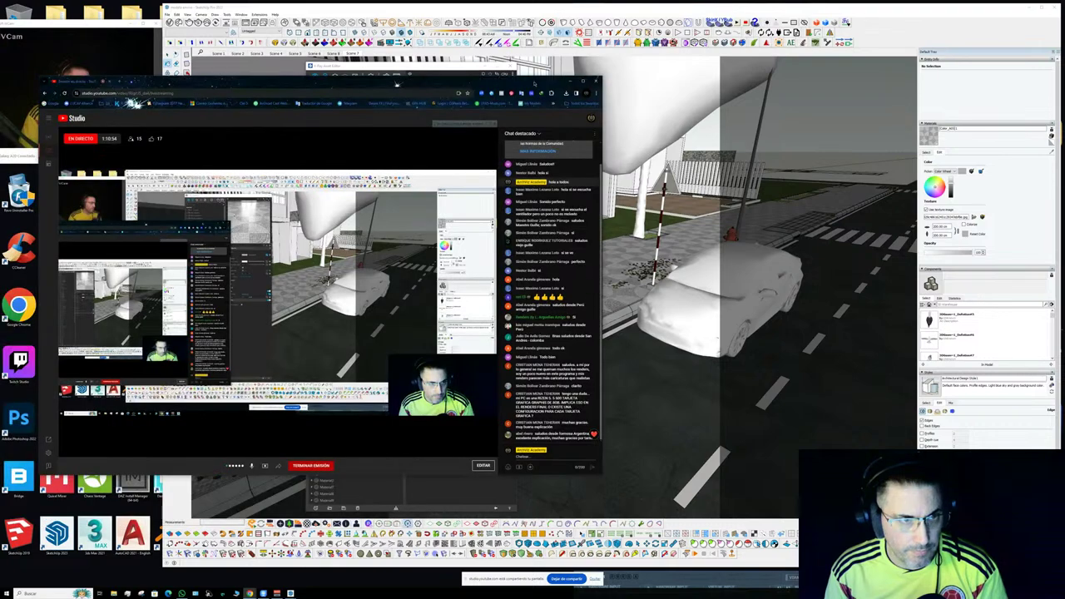
mouse_move(396, 84)
left_mouse_down()
mouse_move(84, 161)
mouse_move(67, 181)
mouse_move(78, 181)
left_mouse_up()
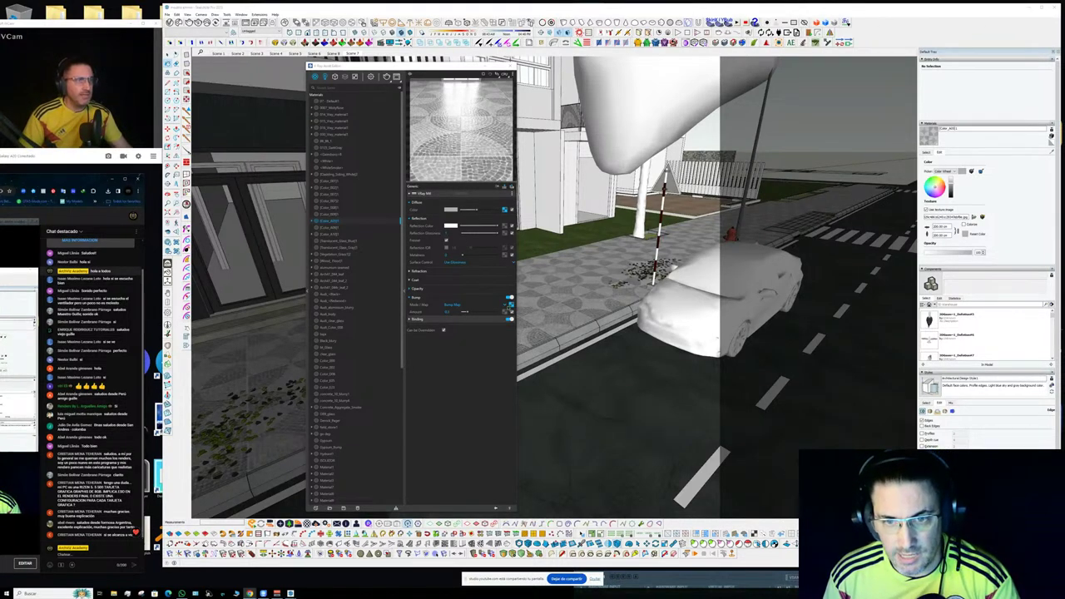
- Toggle Invert Texture on the paving's bump bitmap to compare its effect on the material preview
left_click(510, 305)
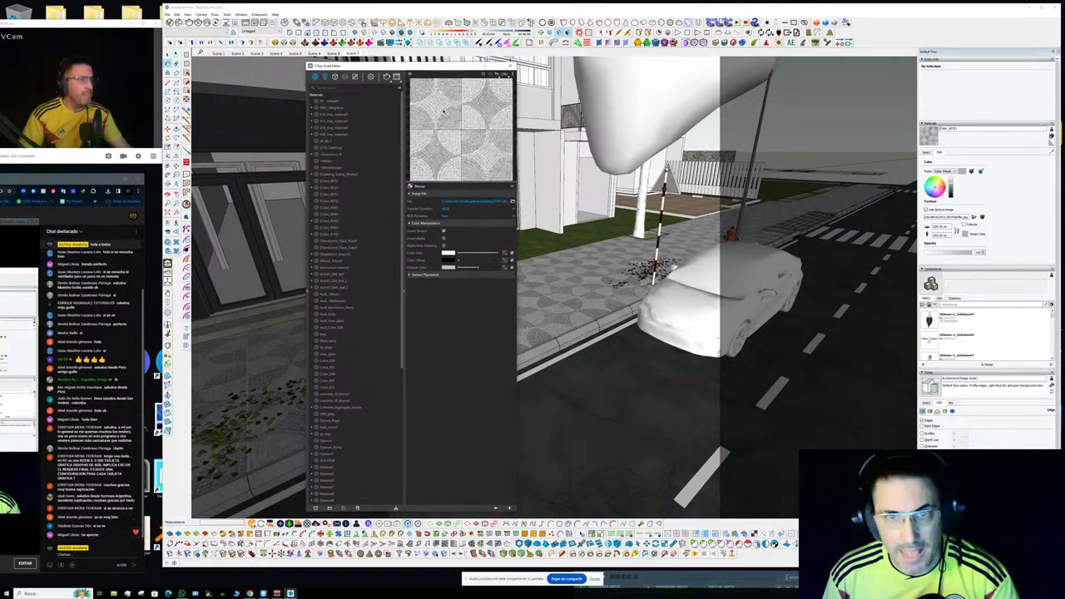
left_click(497, 507)
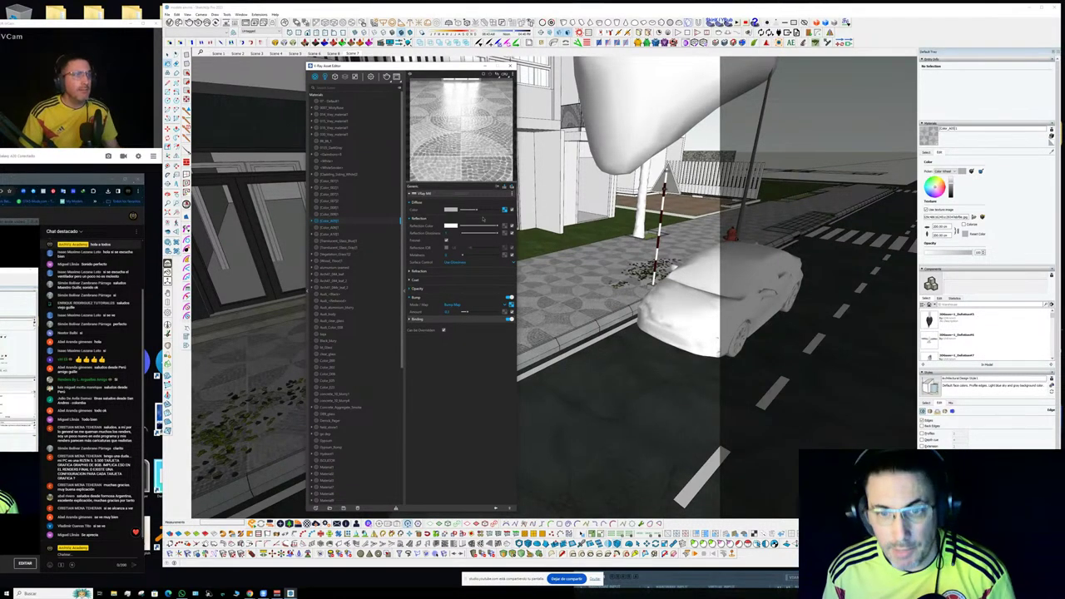
left_click(511, 304)
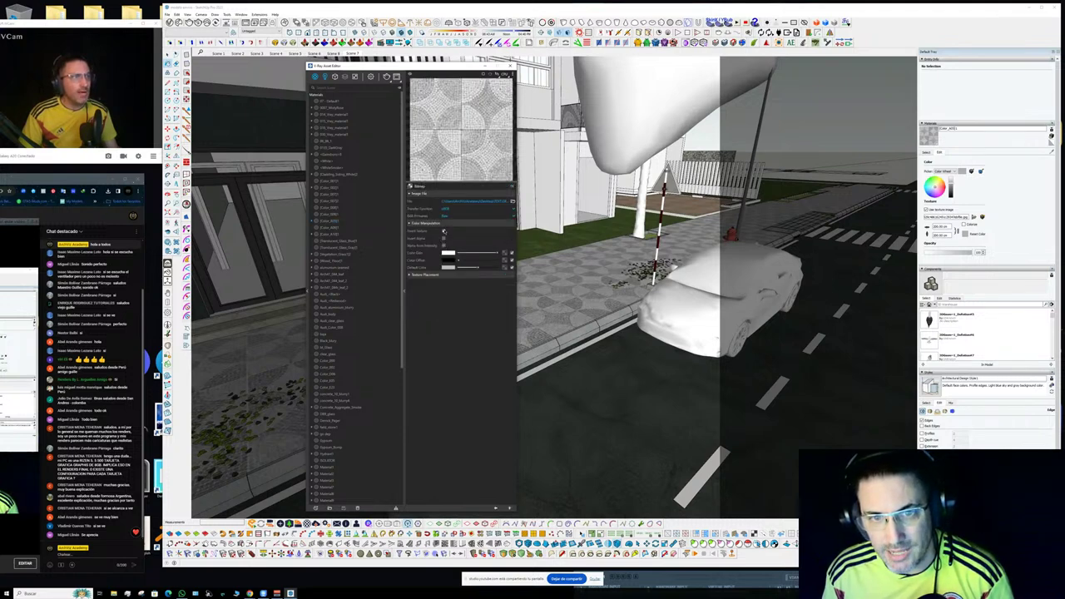
left_click(445, 231)
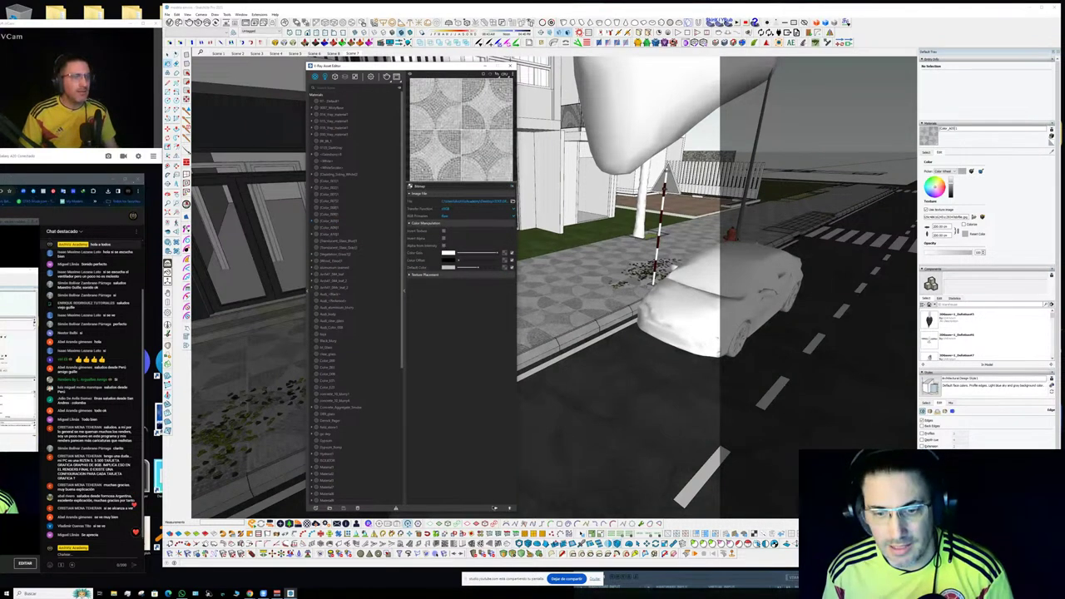
left_click(503, 74)
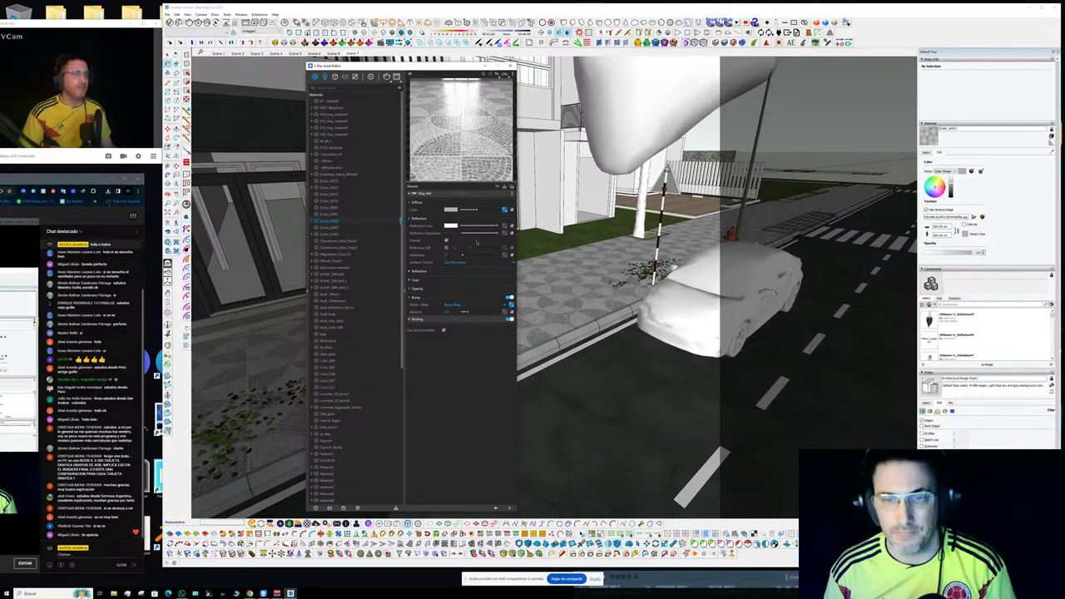
left_click(510, 306)
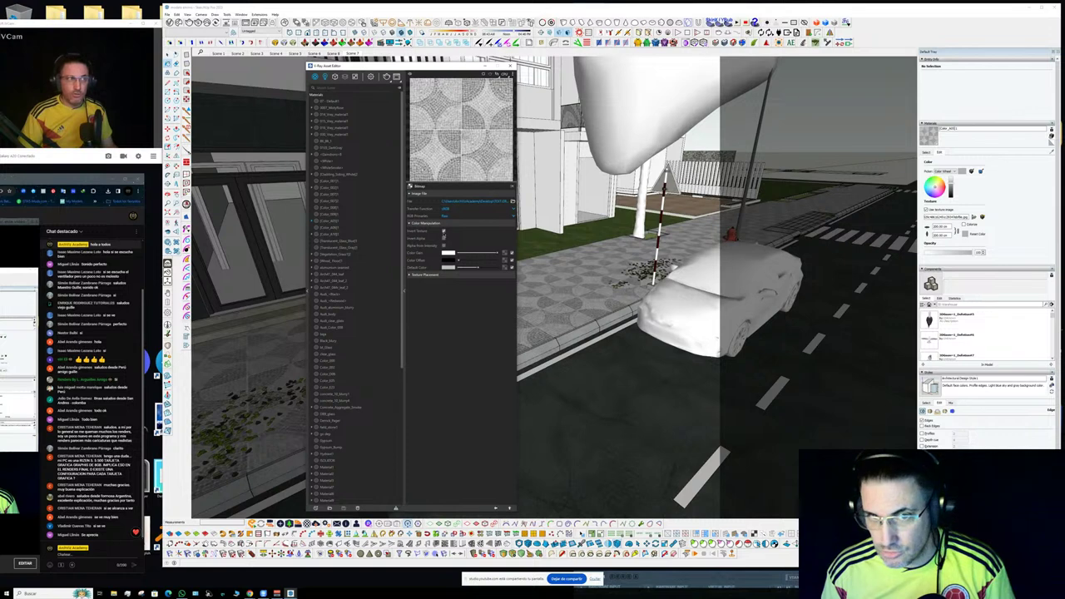
left_click(496, 509)
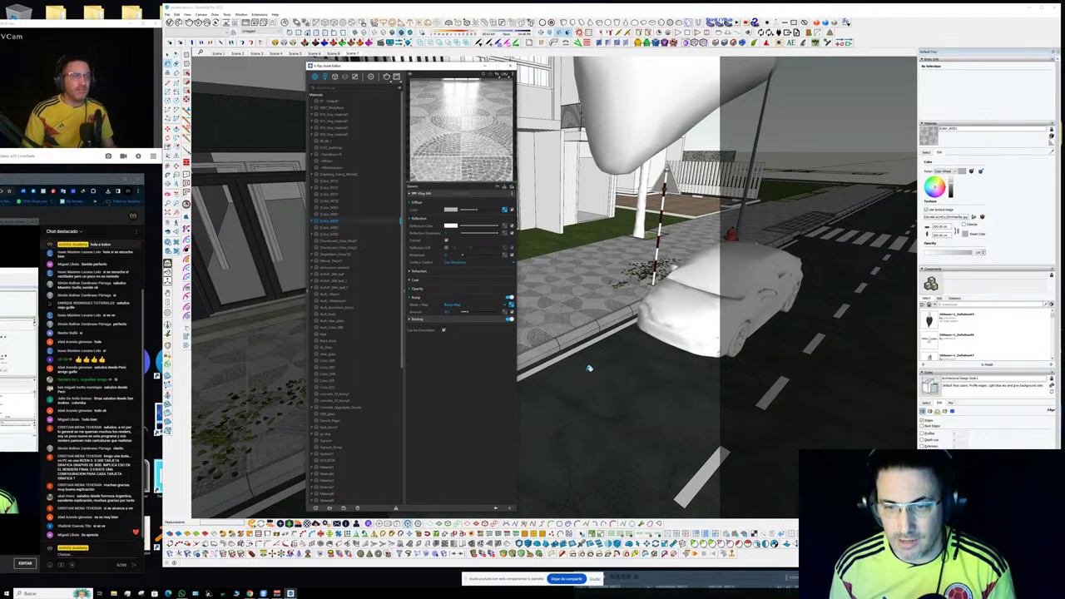
- Sample the road asphalt material and copy the texture map from its reflection colour
middle_click_drag(627, 376, 625, 380)
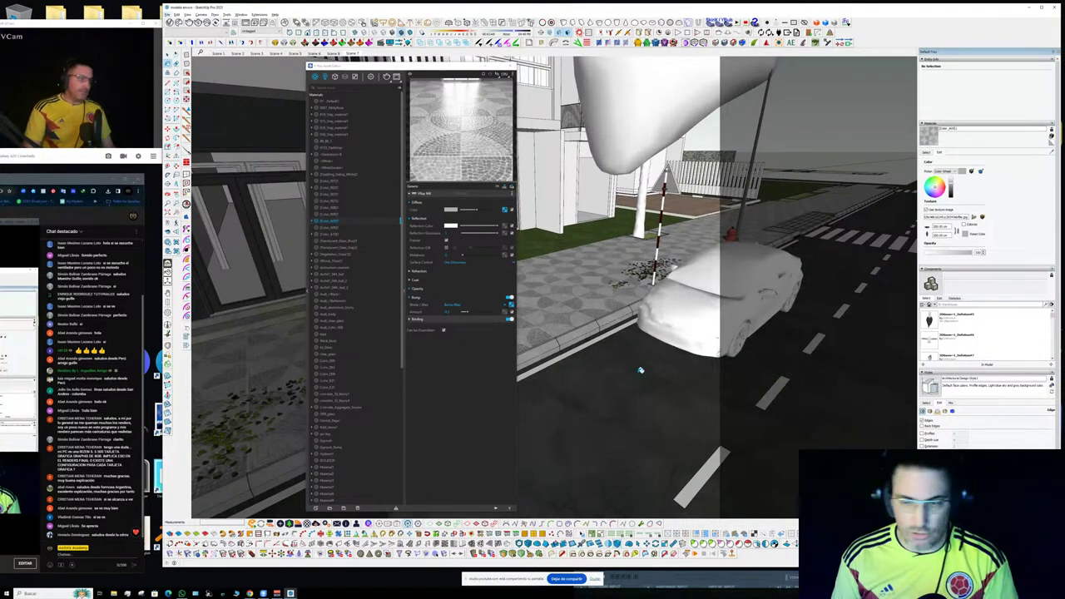
middle_click_drag(645, 371, 644, 372)
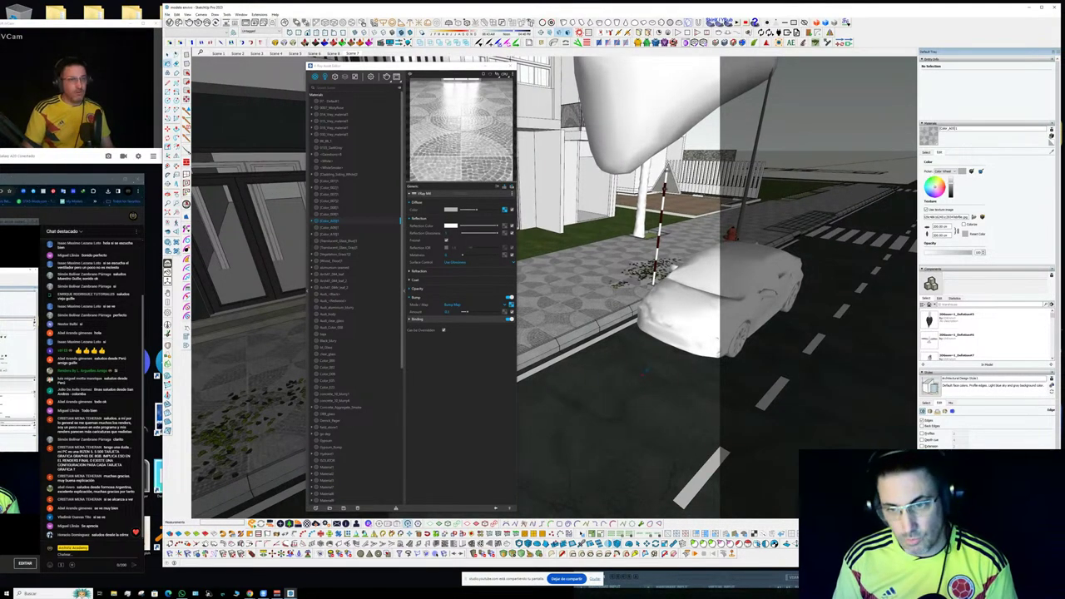
left_click(650, 372, "alt")
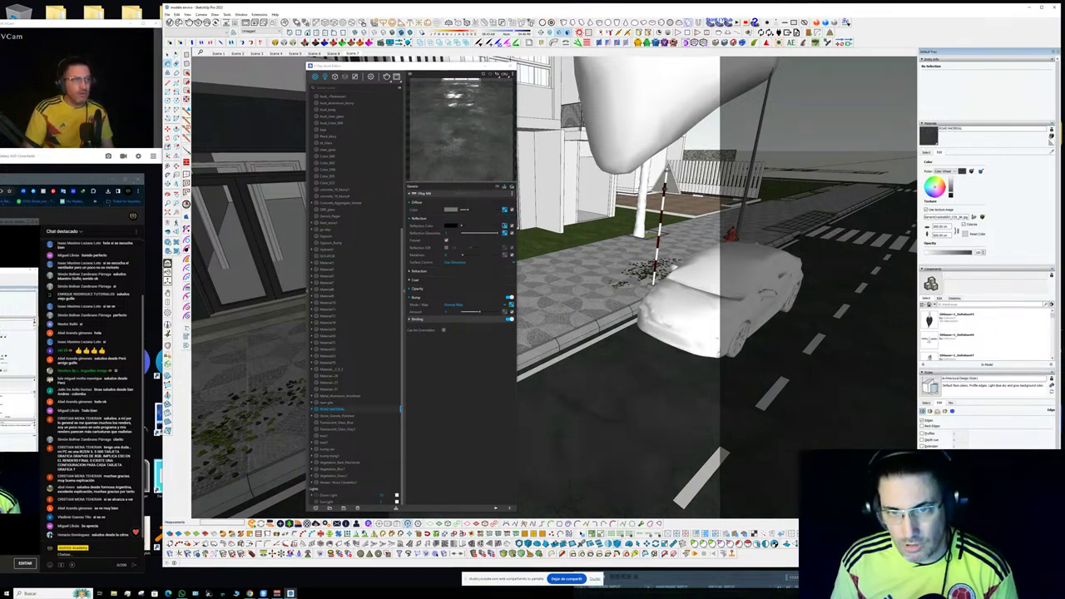
left_click(497, 234)
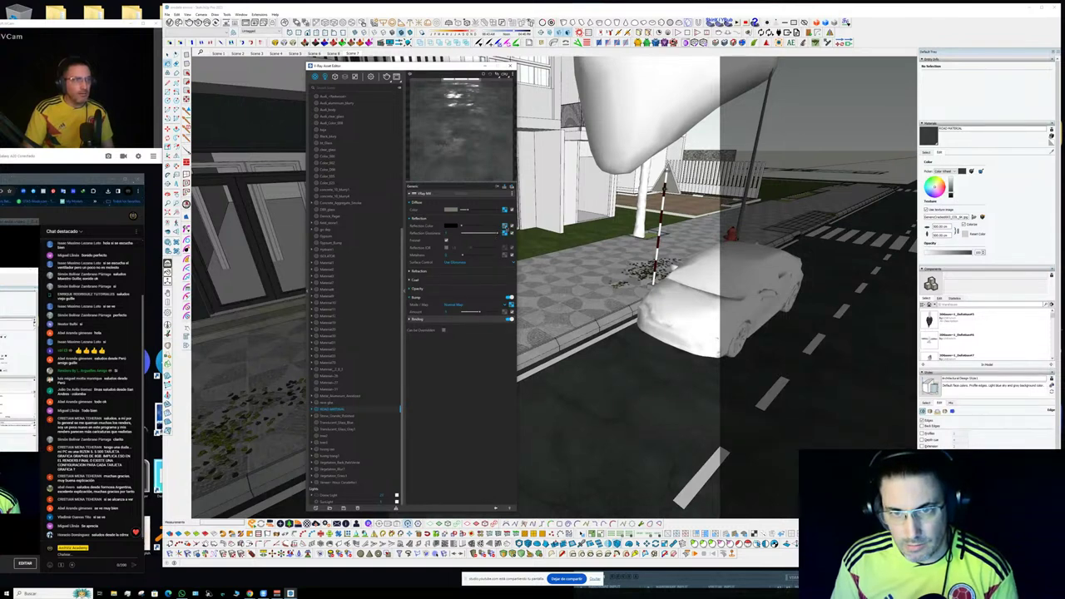
left_click(504, 225)
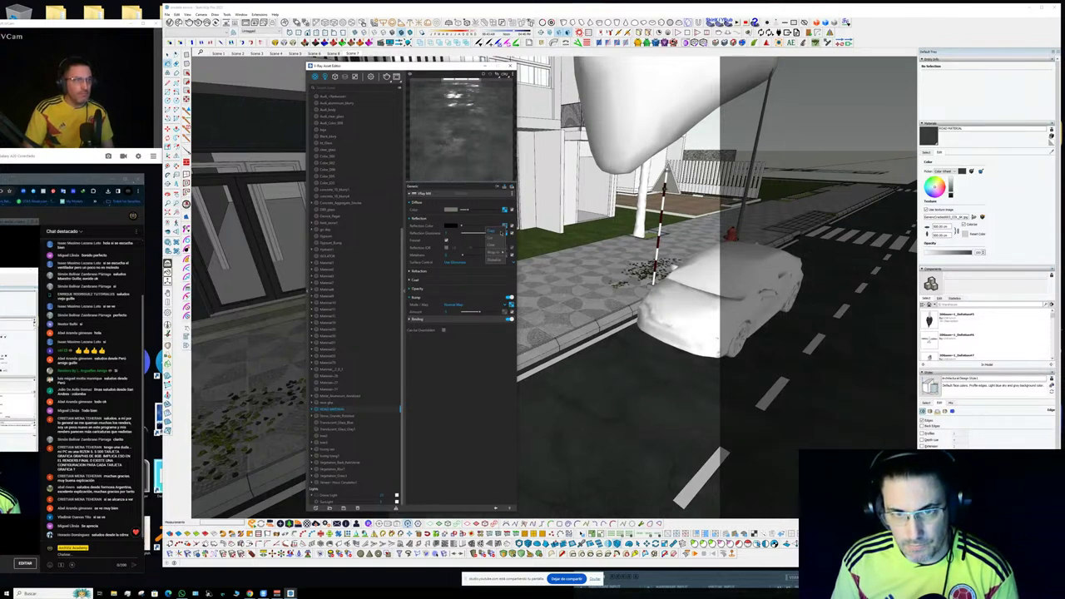
left_click(500, 232)
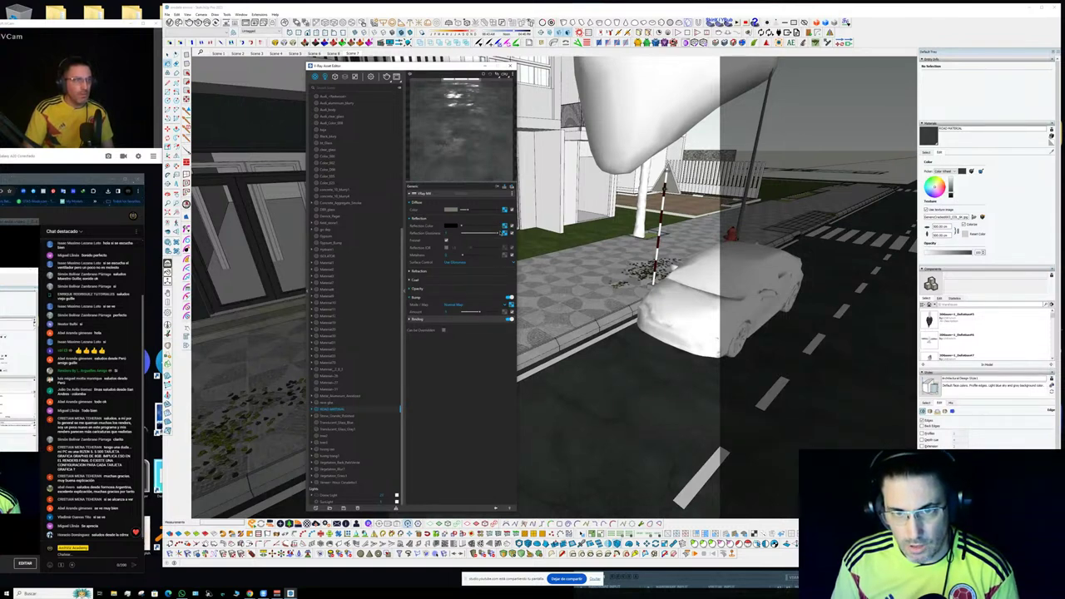
- Sample the sidewalk paving again and paste the copied road map into its reflection colour, clearing and repasting it once
left_click(562, 313, "alt")
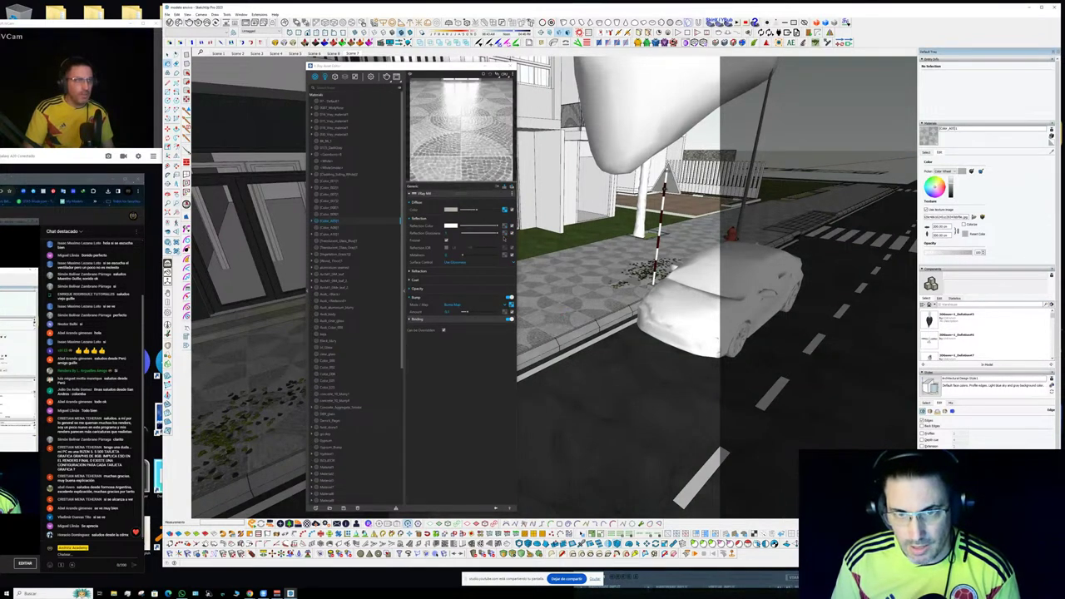
right_click(504, 226)
left_click(497, 234)
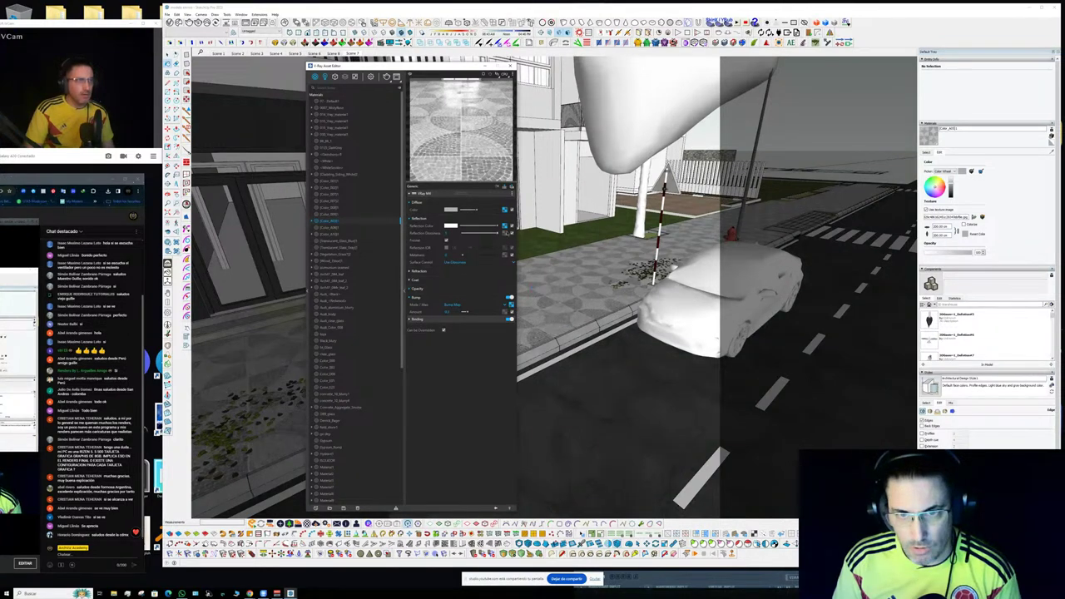
left_click(498, 243)
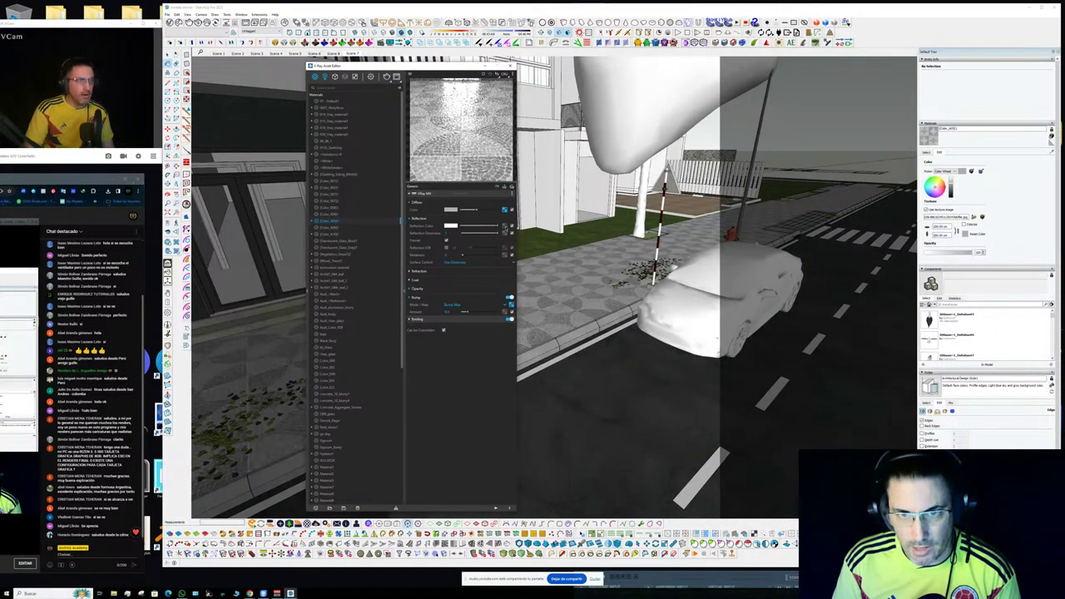
right_click(504, 226)
left_click(491, 237)
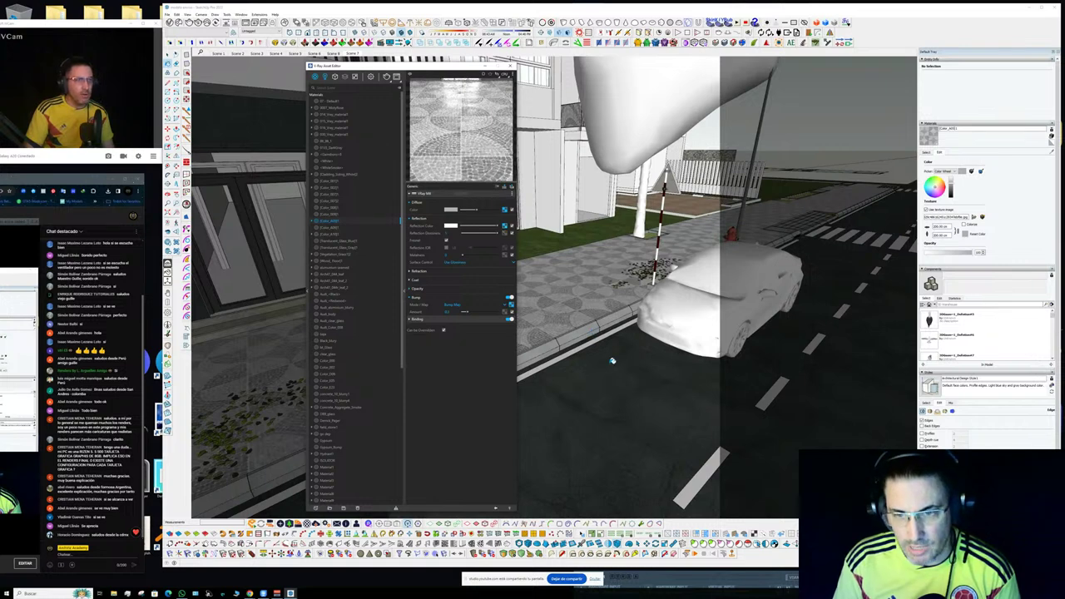
- Copy the road asphalt's reflection glossiness map and carry it over to the sidewalk paving material's reflection glossiness
left_click(620, 358)
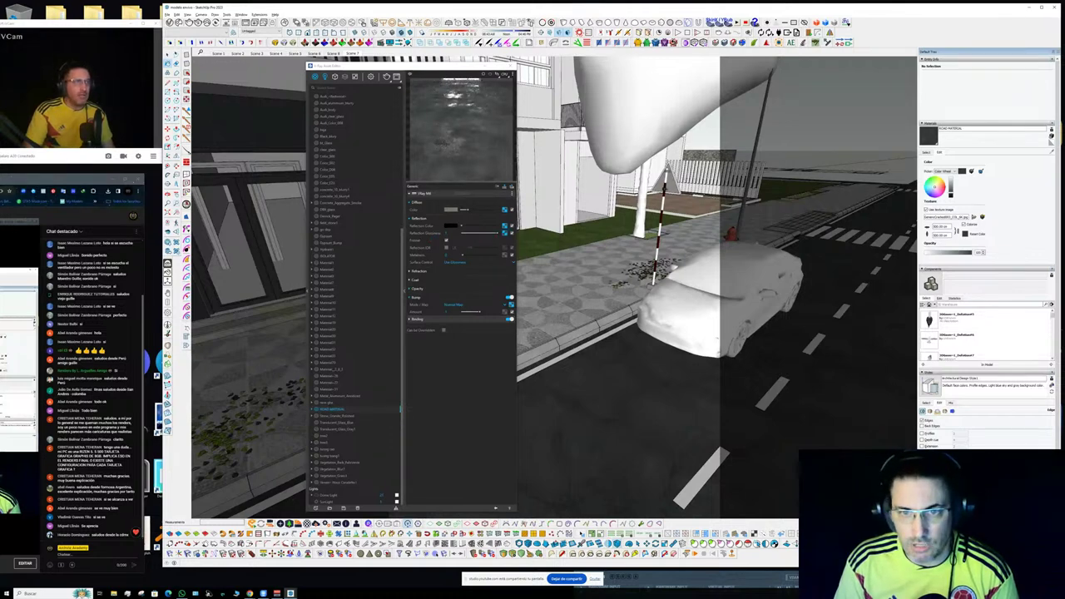
left_click(504, 234)
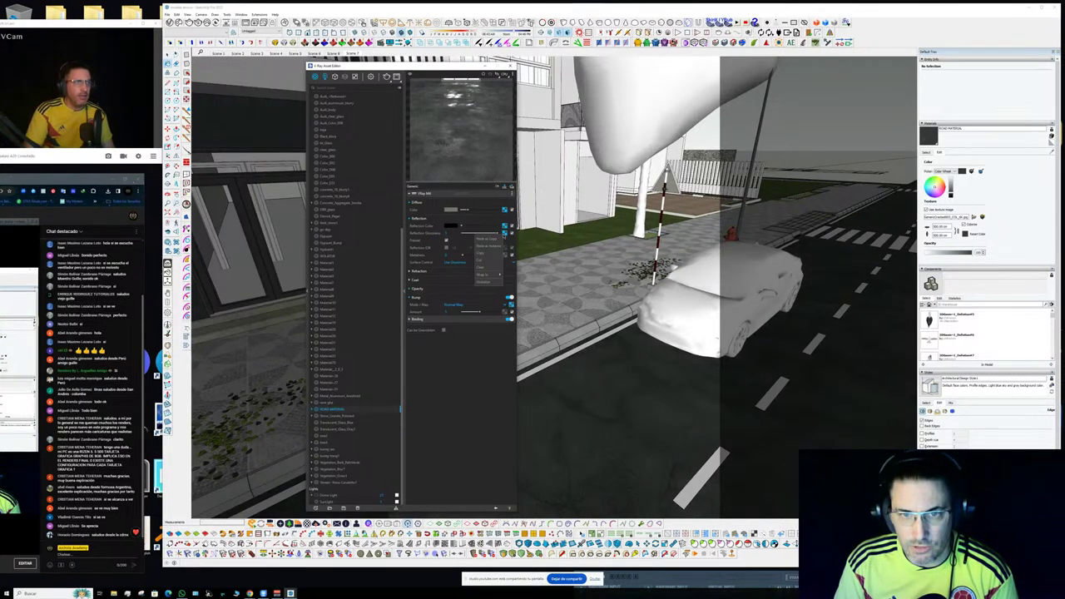
left_click(485, 259)
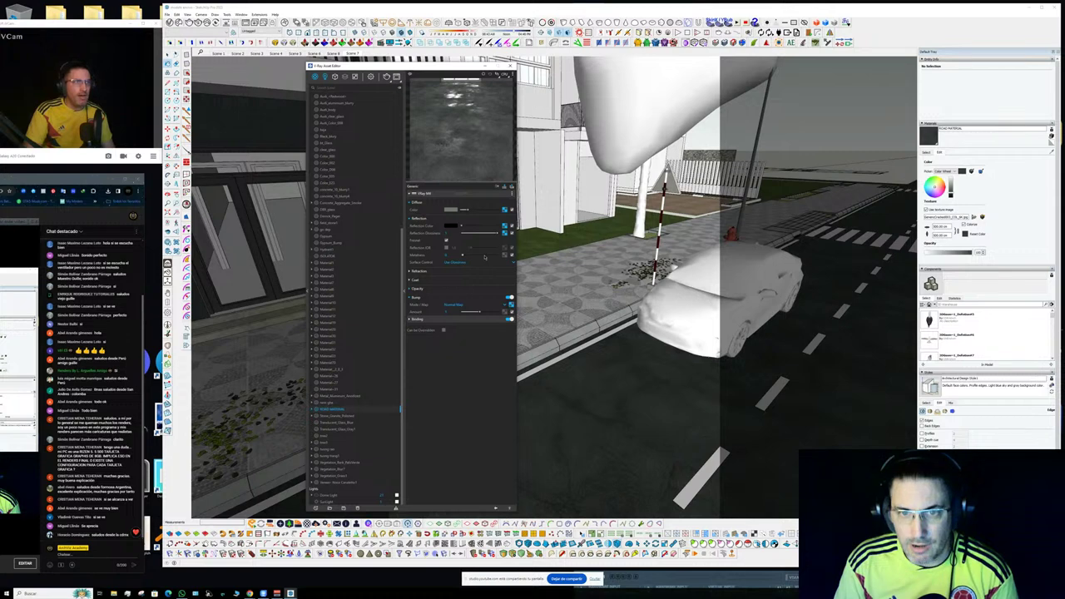
left_click(574, 311, "alt")
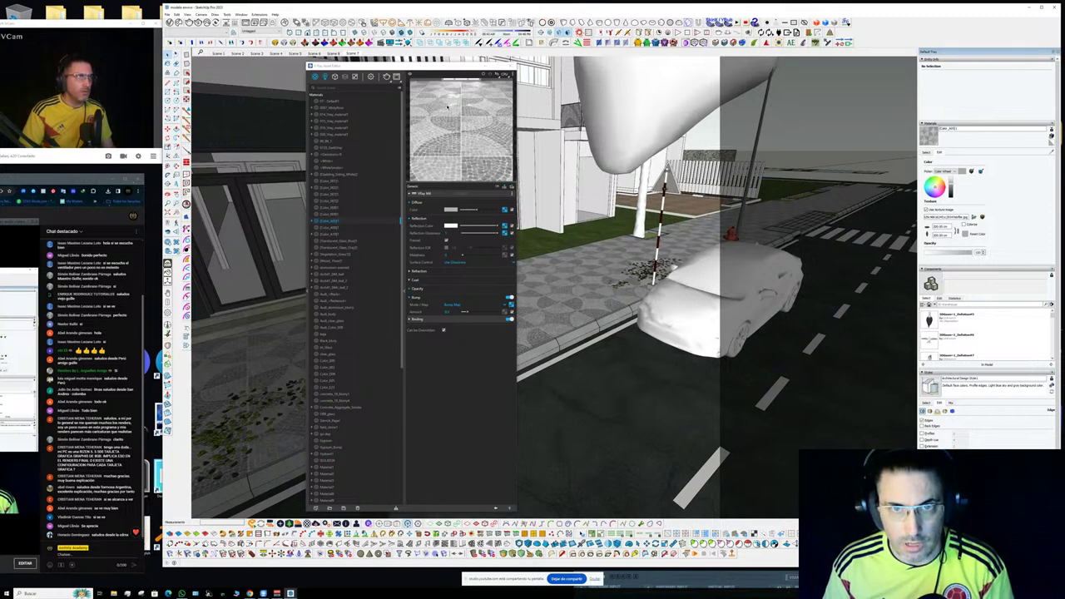
- Move the Asset Editor aside, render a low view along the sidewalk and examine the paving's wet reflections up close
left_click(438, 69)
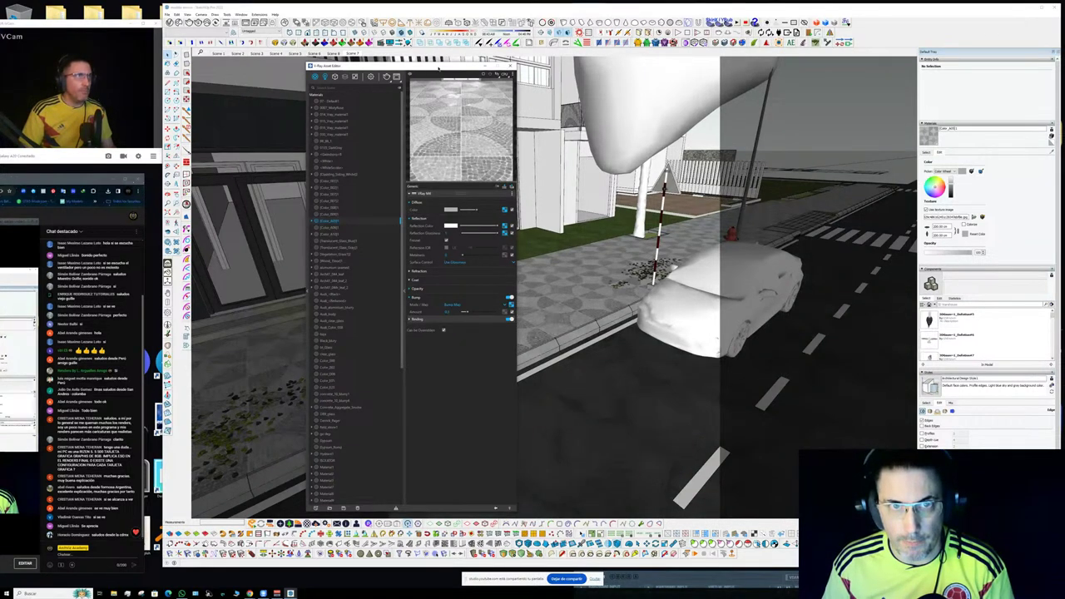
left_click_drag(439, 69, 201, 40)
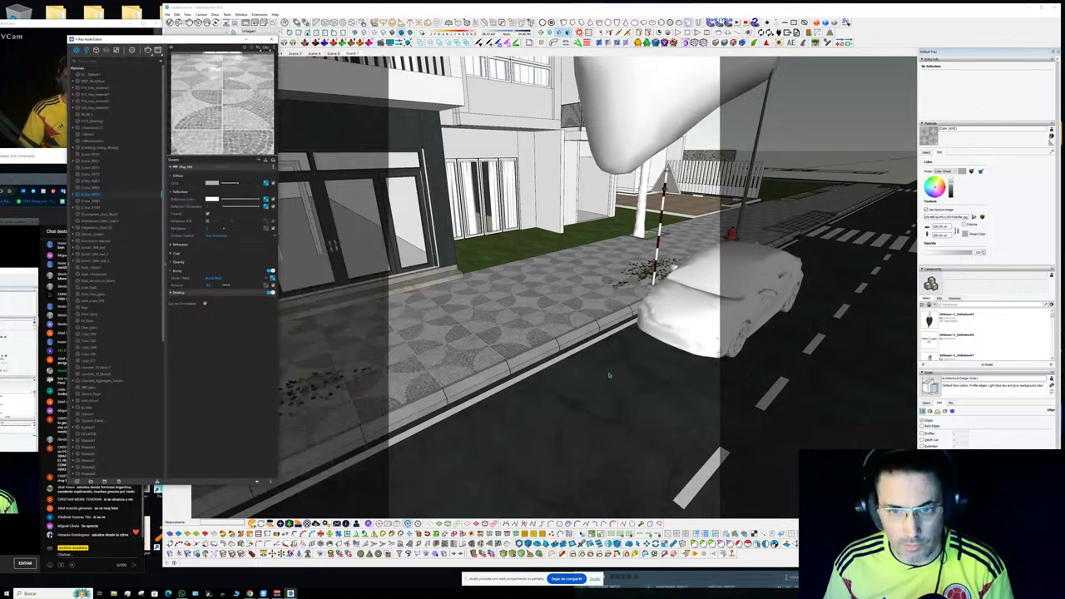
mouse_move(609, 375)
middle_mouse_down()
mouse_move(654, 295)
mouse_move(474, 337)
mouse_move(395, 337)
middle_mouse_up()
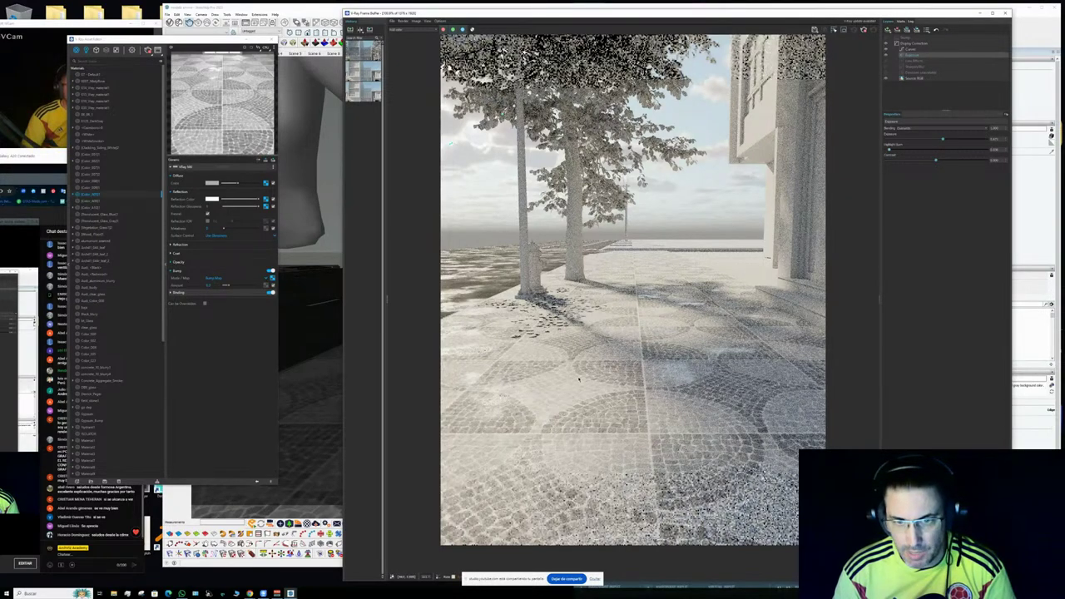
scroll(499, 404, "up", 2)
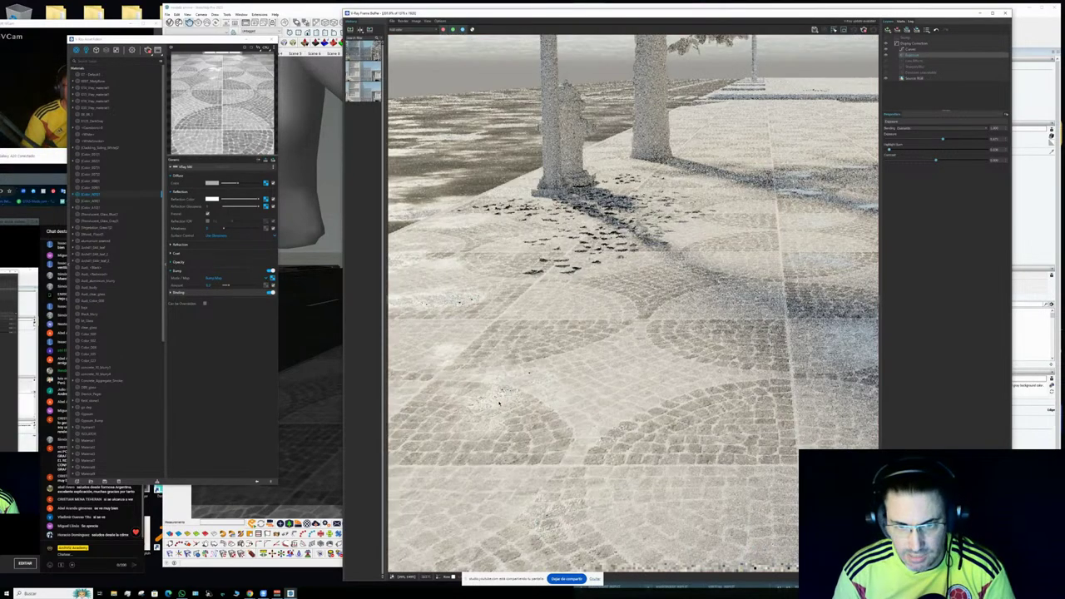
scroll(524, 399, "up", 1)
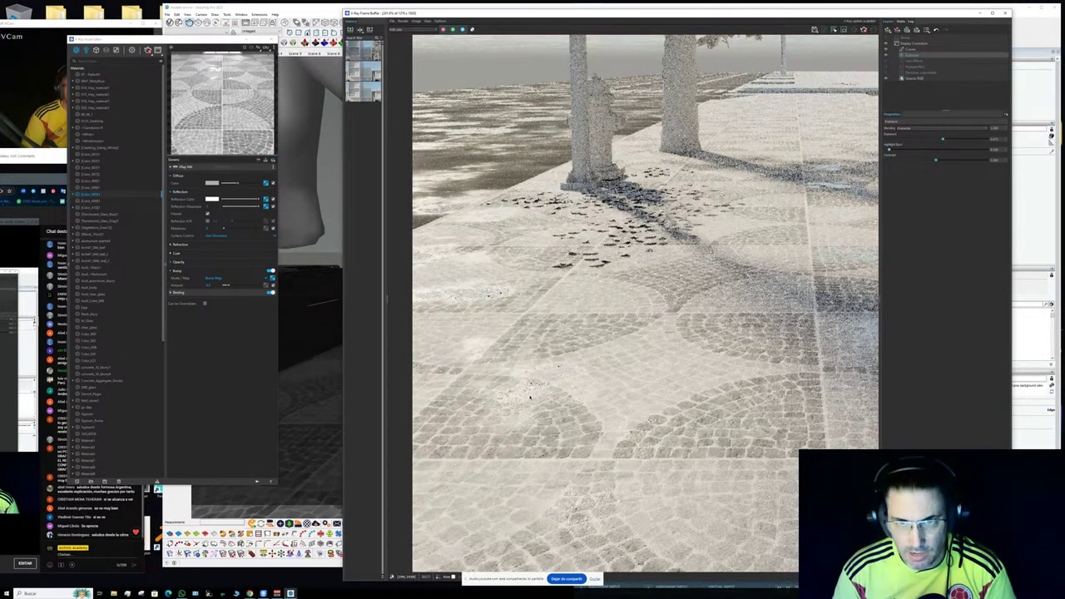
scroll(529, 398, "down", 3)
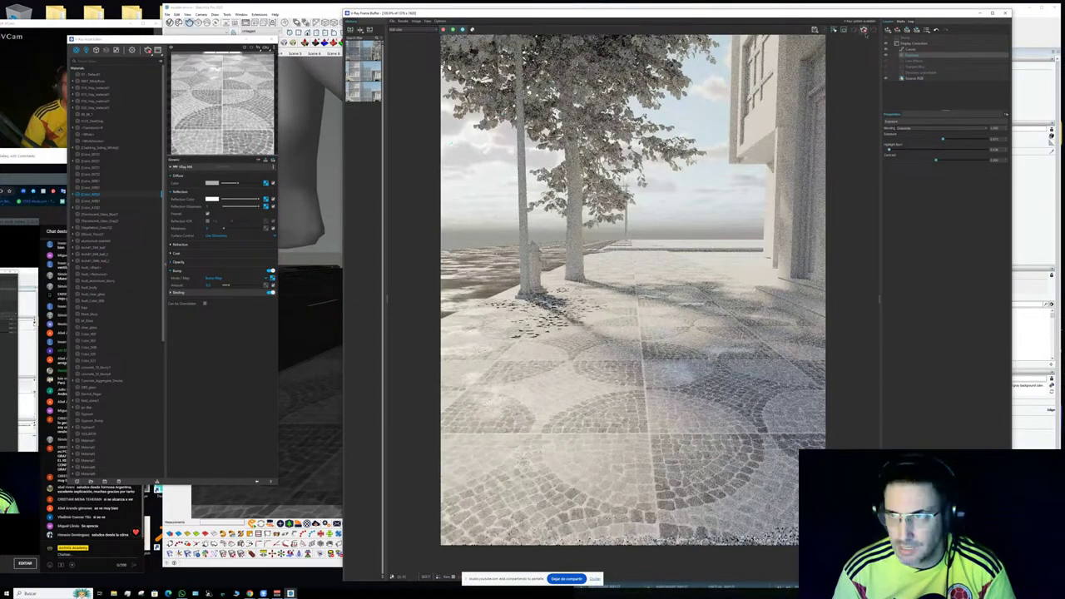
left_click(1005, 13)
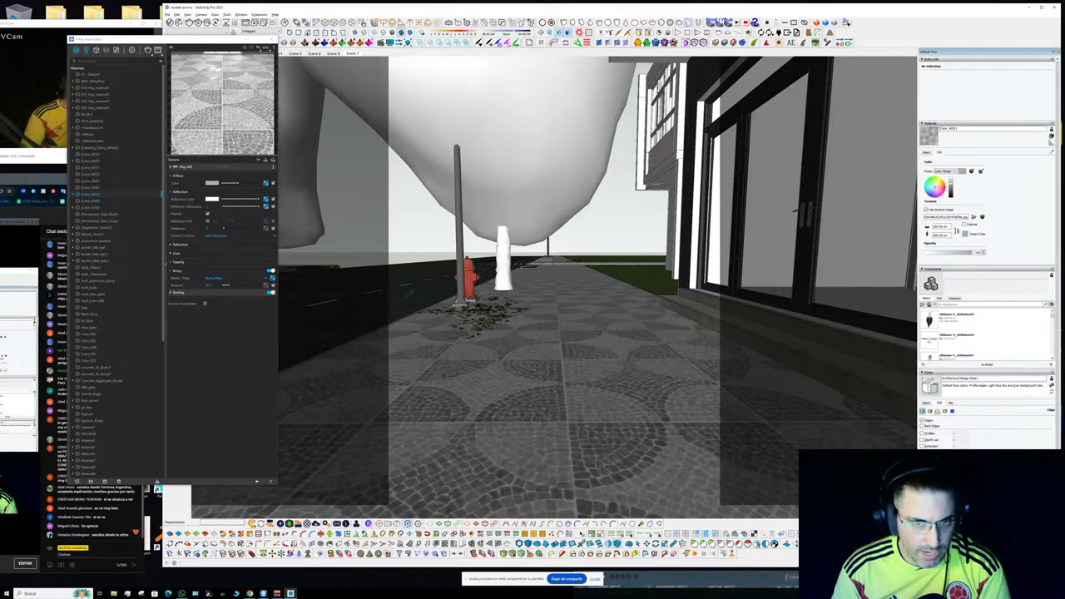
- Set the UV repeat of the bitmap inside the road material's reflection glossiness Color Correction to 0.2, trying 0.5 first
left_click(399, 298)
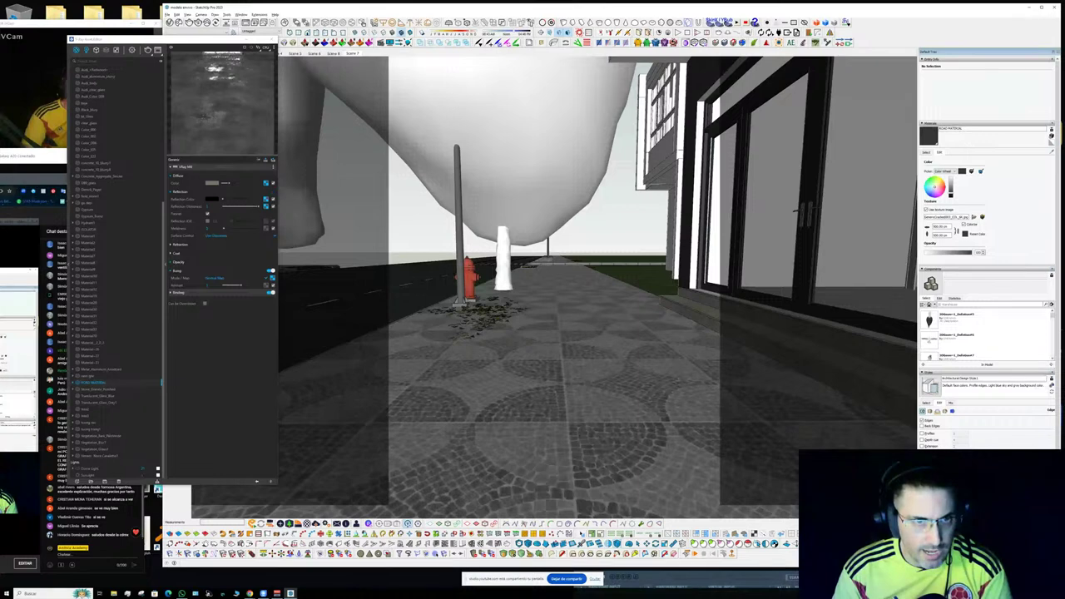
left_click(266, 206)
left_click(244, 244)
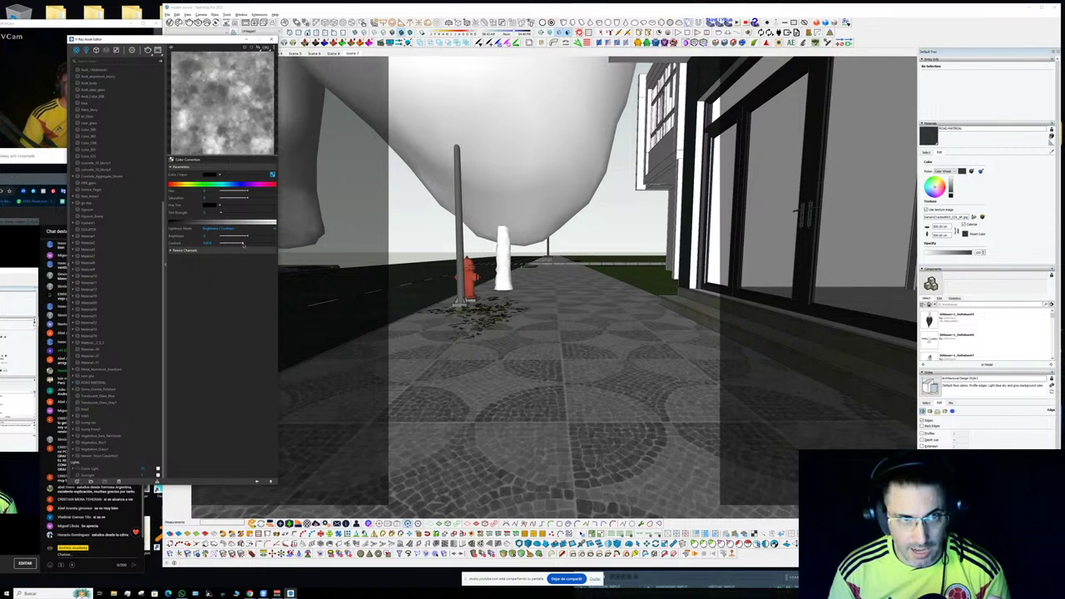
left_click(272, 175)
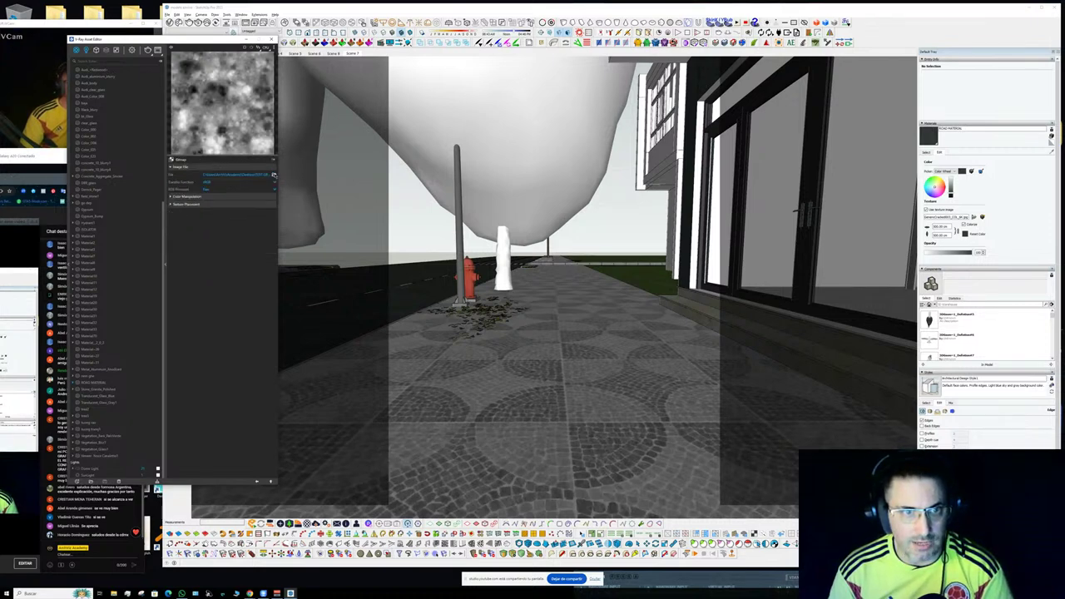
left_click(208, 198)
left_click(200, 249)
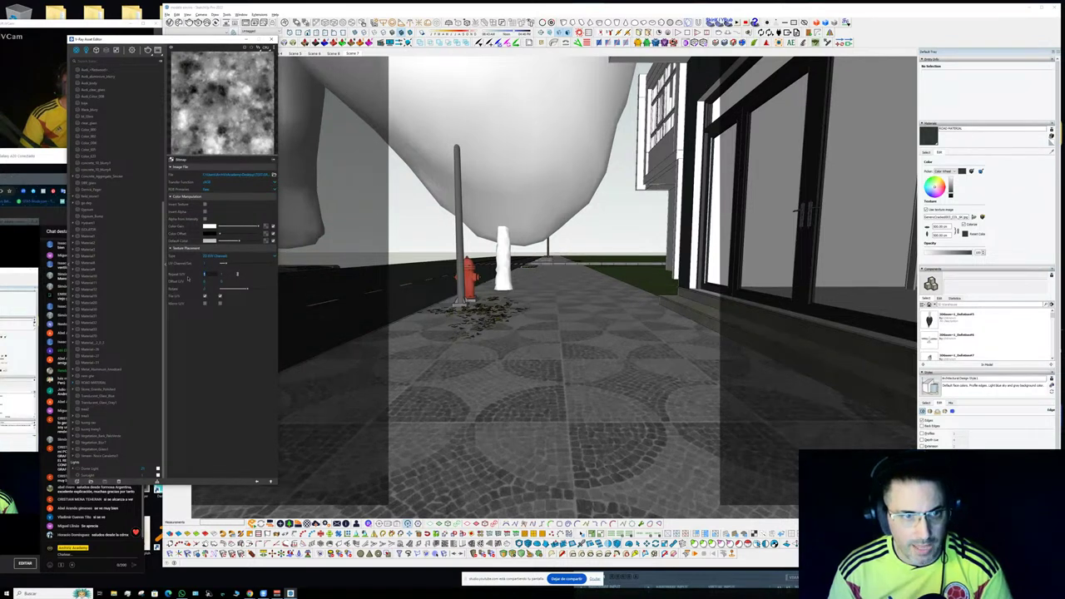
type("0.5")
key("Return")
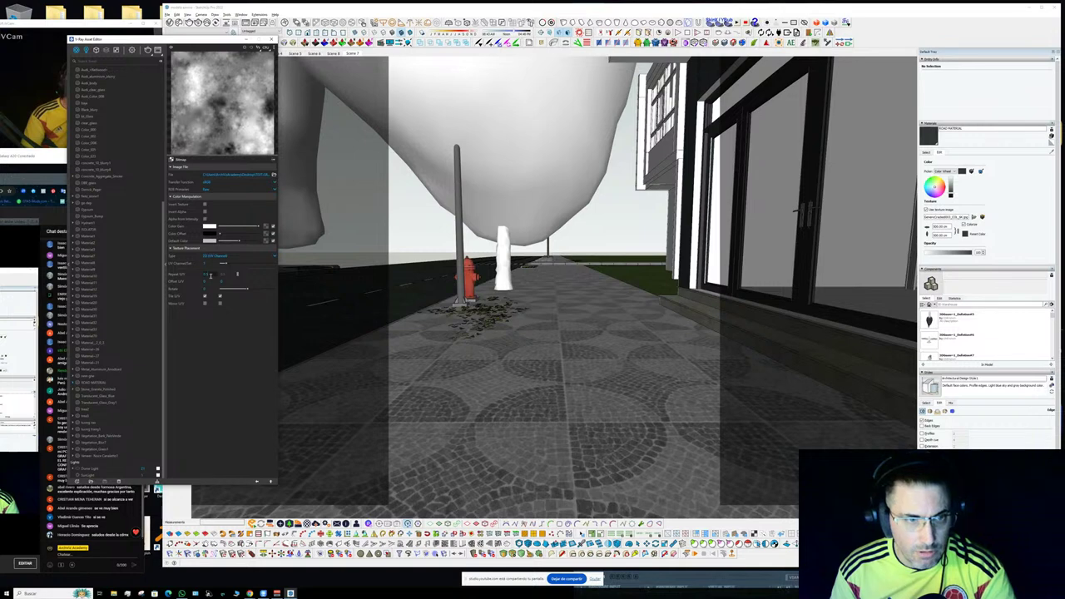
key("BackSpace")
type("2")
key("Return")
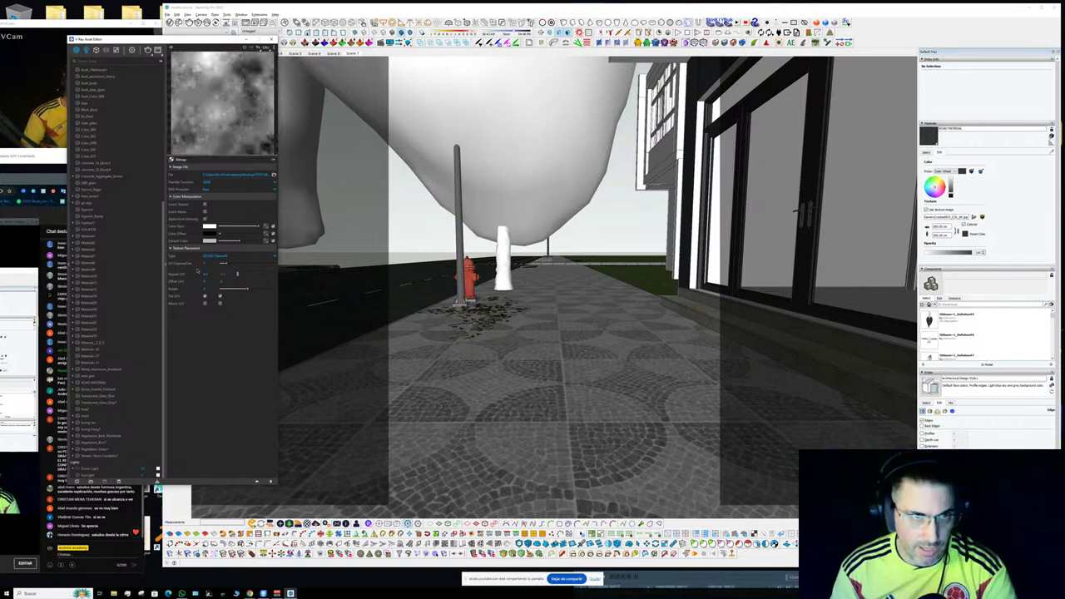
left_click(256, 481)
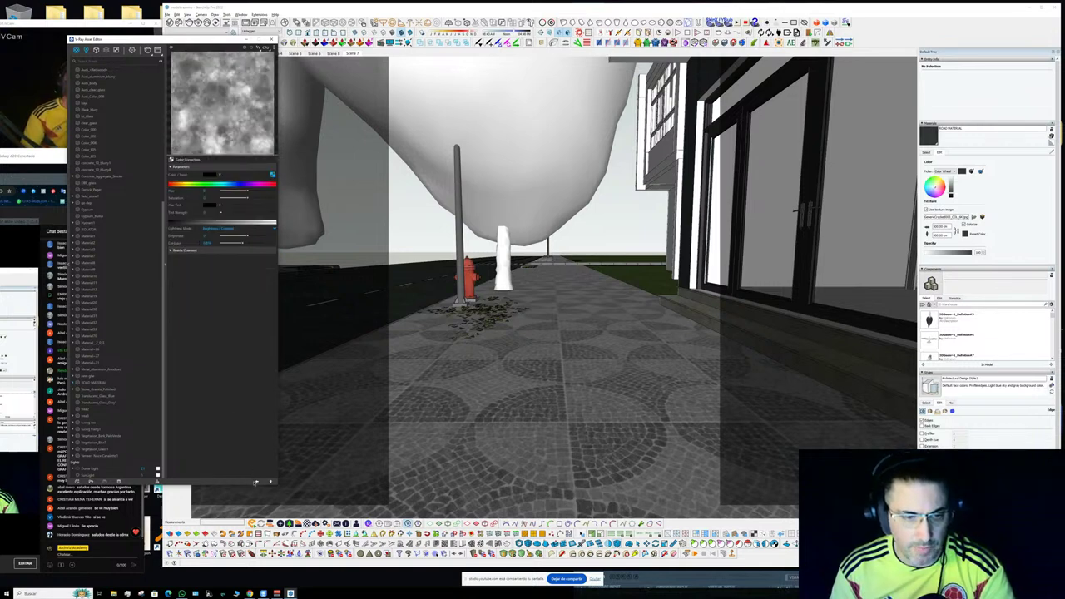
left_click(255, 481)
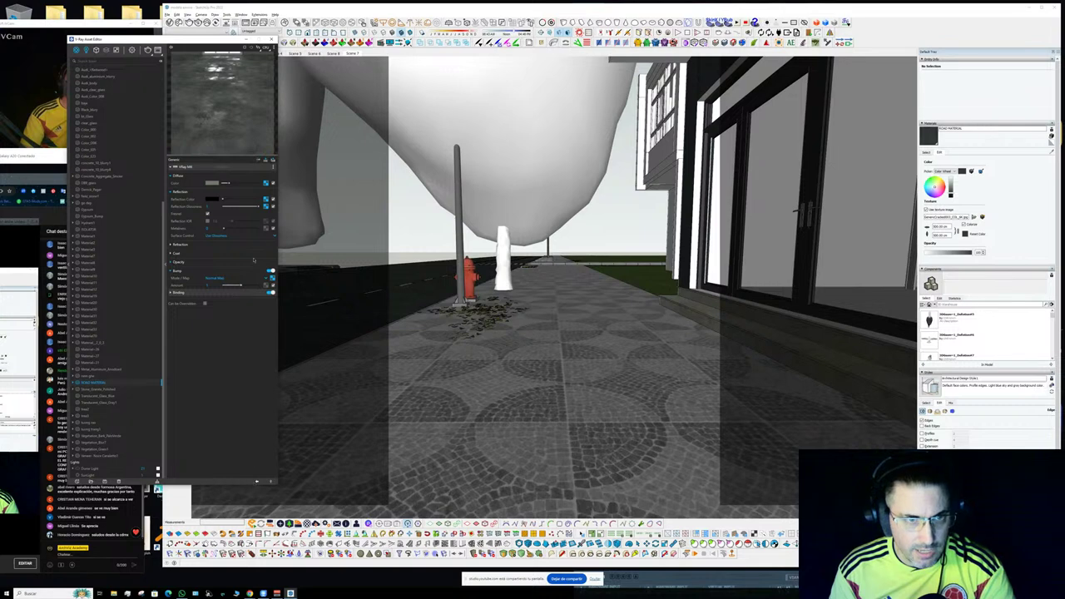
- Give the road material's reflection colour bitmap a UV repeat of 0.2 and re-render the sidewalk view to check the reflections
left_click(265, 202)
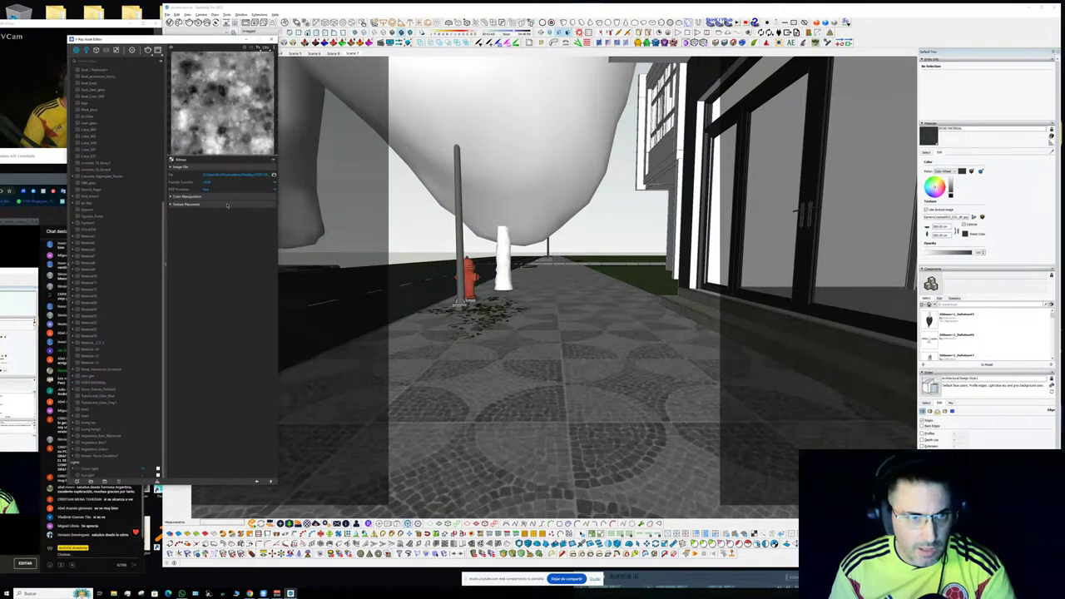
left_click(226, 205)
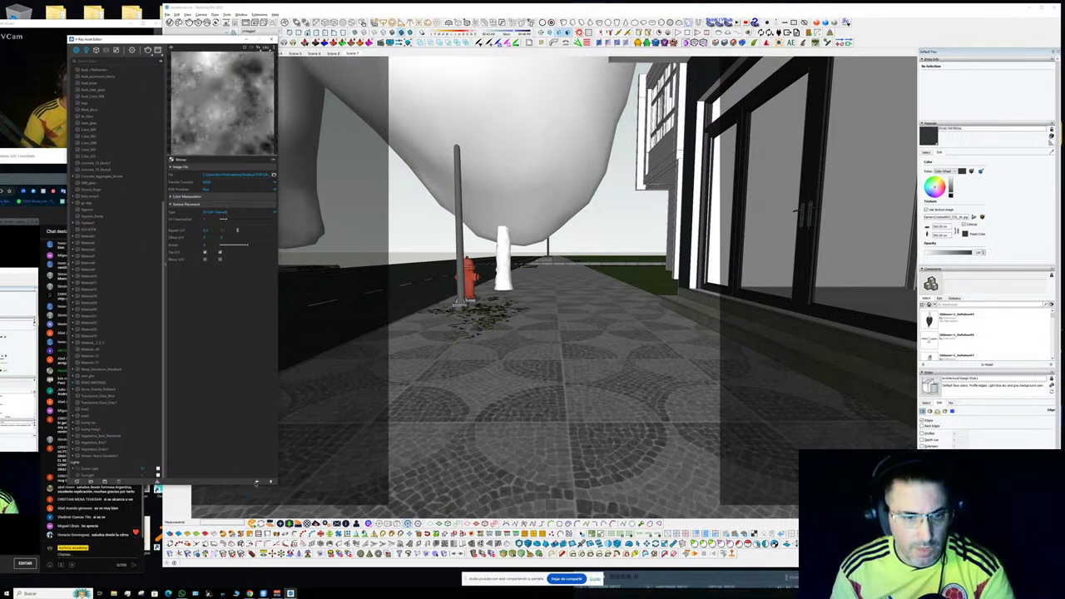
left_click(91, 382)
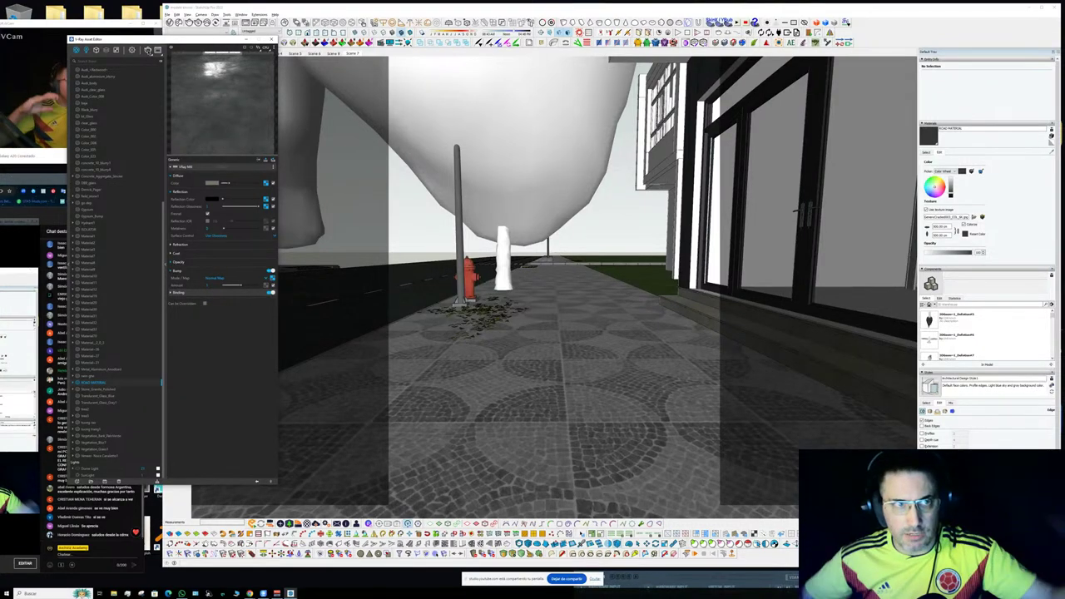
left_click(148, 51)
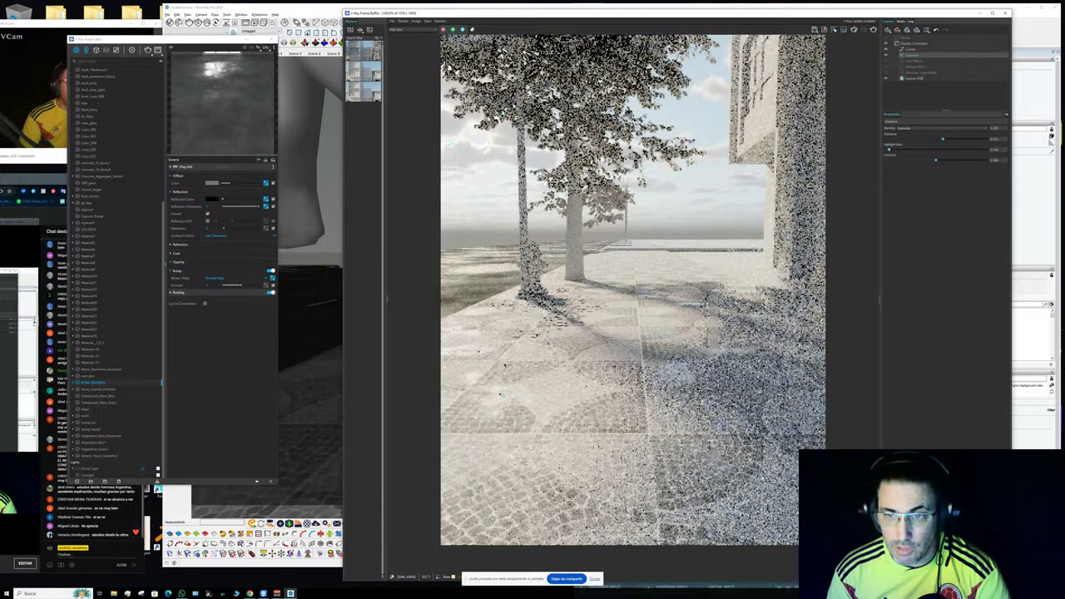
left_click(1005, 14)
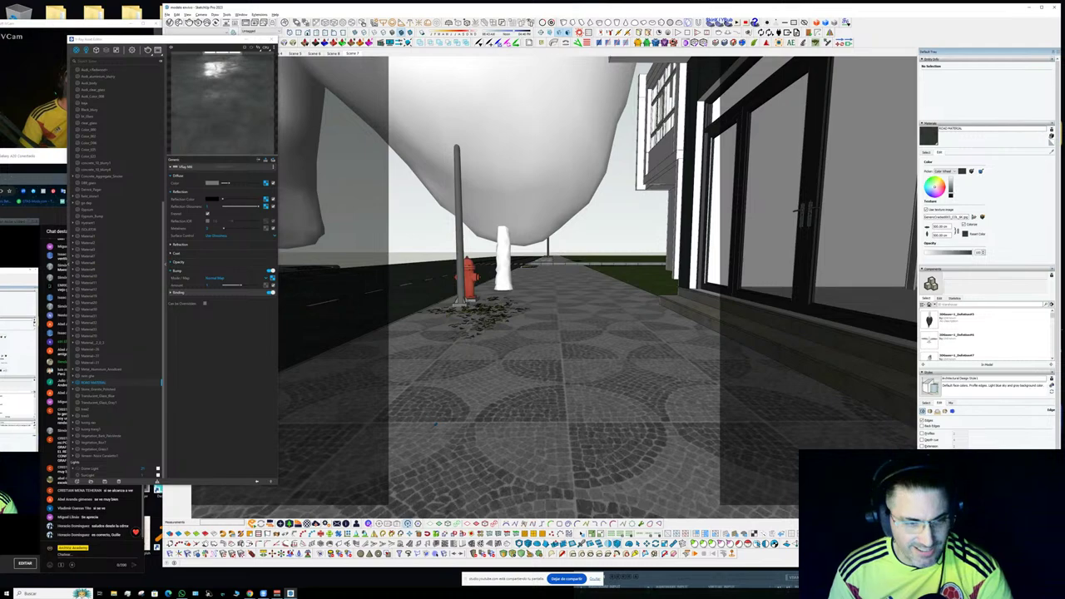
- Return to the frontal facade view of Scene 7 and sample the glass of the ground-floor entrance, keeping the Asset Editor clear of it
middle_click_drag(435, 424, 522, 341)
scroll(521, 342, "down", 3)
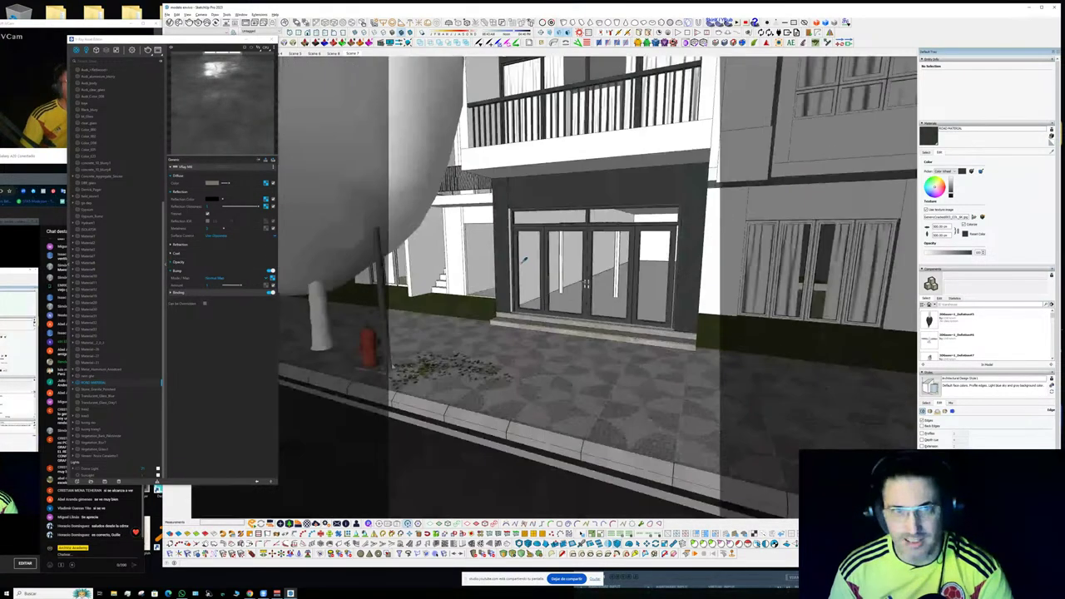
left_click_drag(206, 45, 220, 119)
left_click(351, 53)
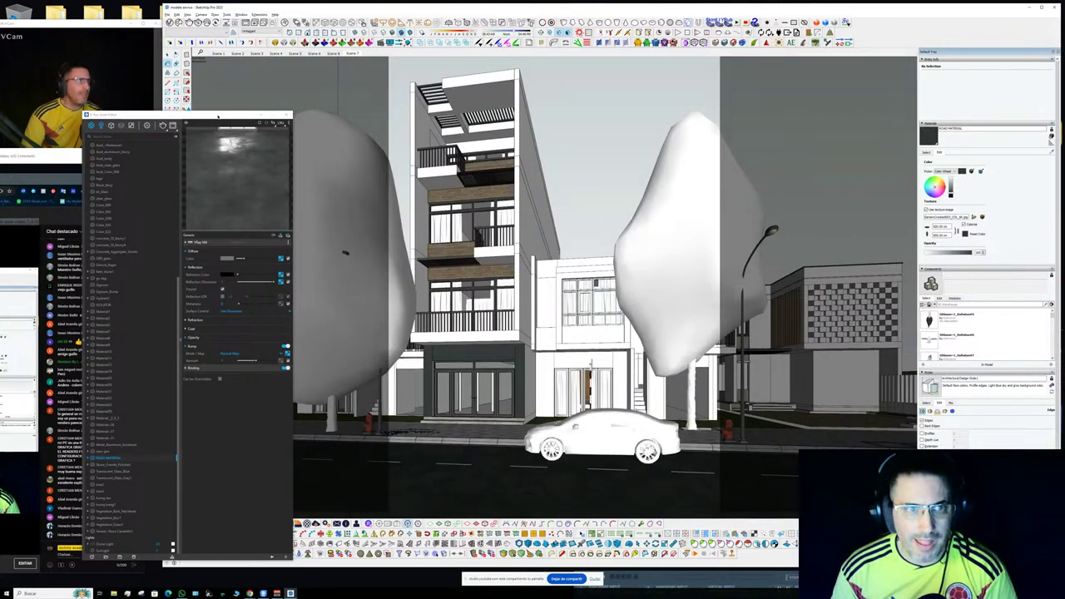
left_click_drag(222, 116, 304, 94)
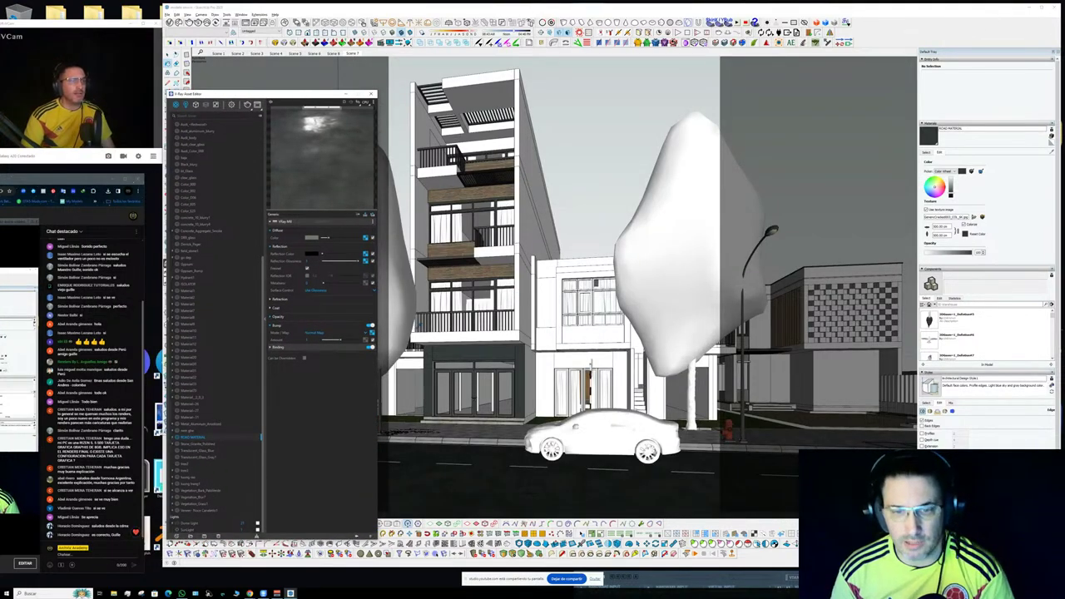
left_click(437, 381, "alt")
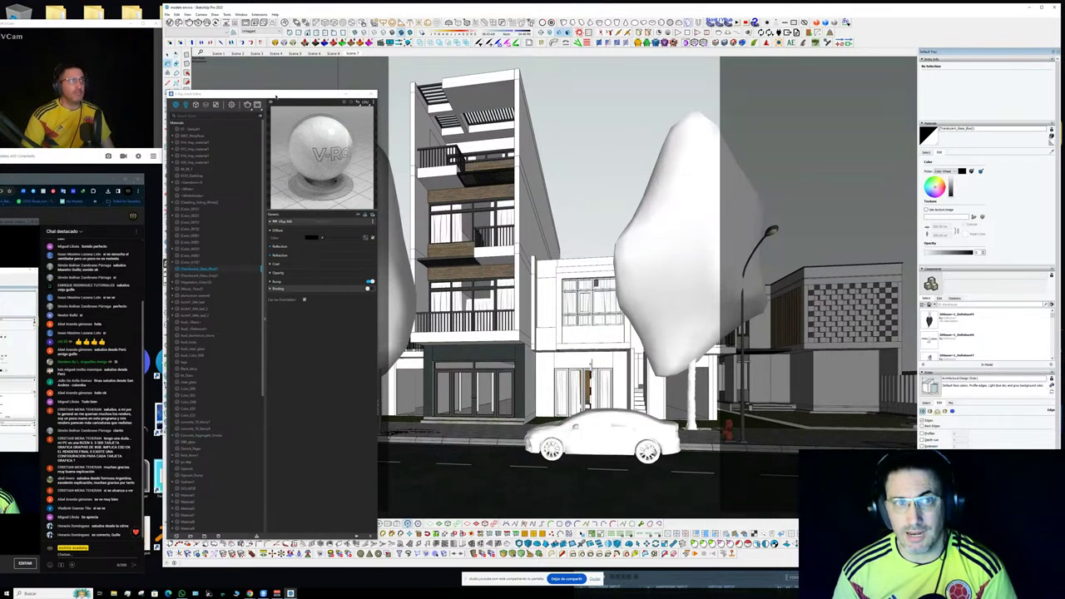
left_click_drag(275, 97, 330, 73)
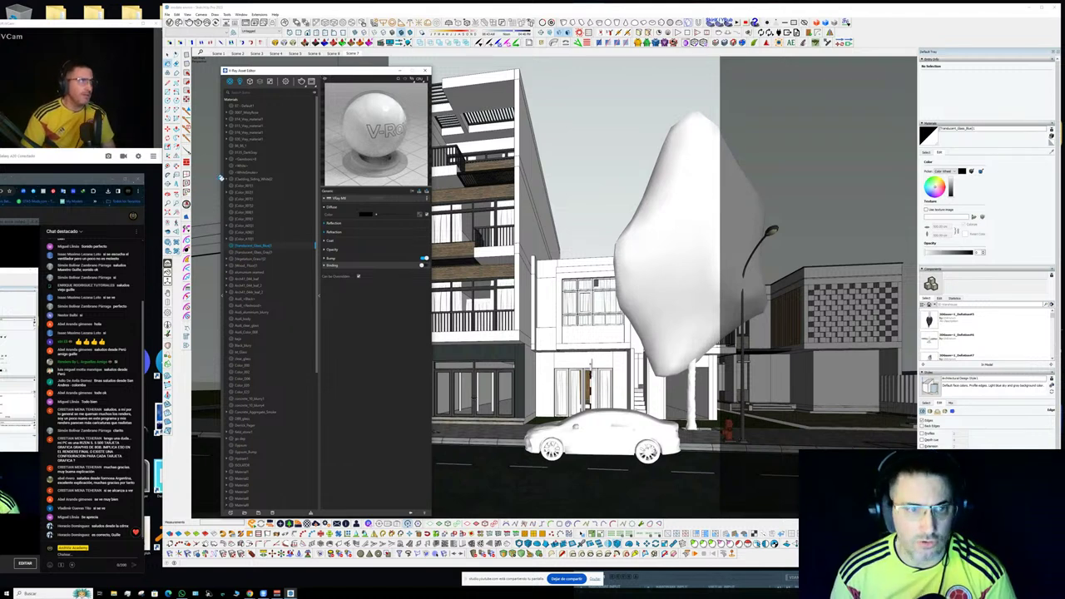
- Show the V-Ray material library beside the scene materials with its category tree expanded
left_click(223, 296)
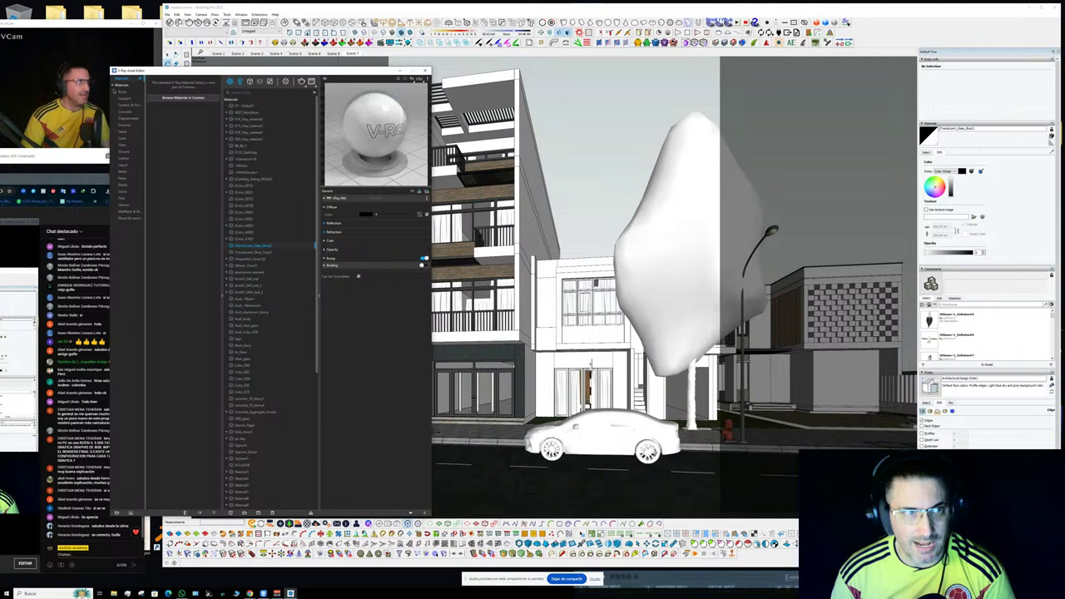
left_click(115, 85)
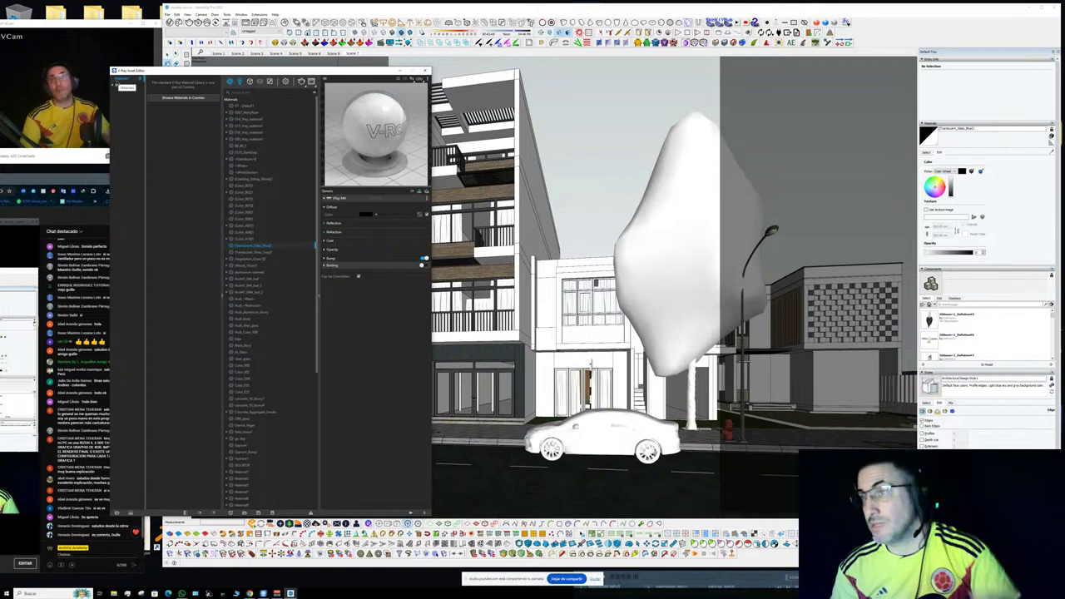
left_click(117, 85)
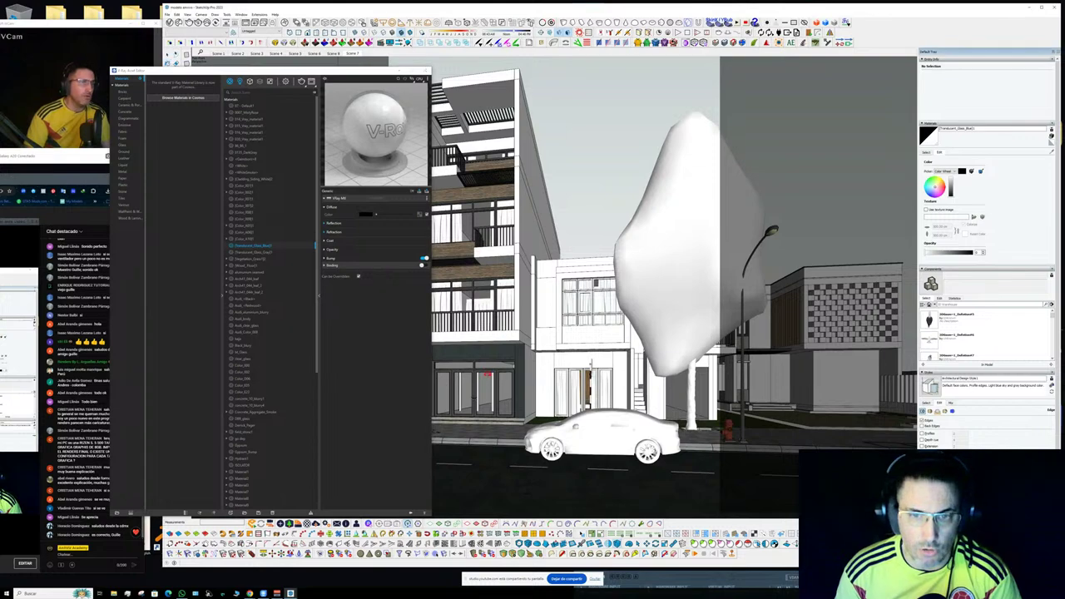
- Select every object in the scene that uses the sampled translucent blue glass material, viewing the entrance and balcony windows up close
scroll(491, 371, "up", 3)
middle_click_drag(491, 371, 560, 404)
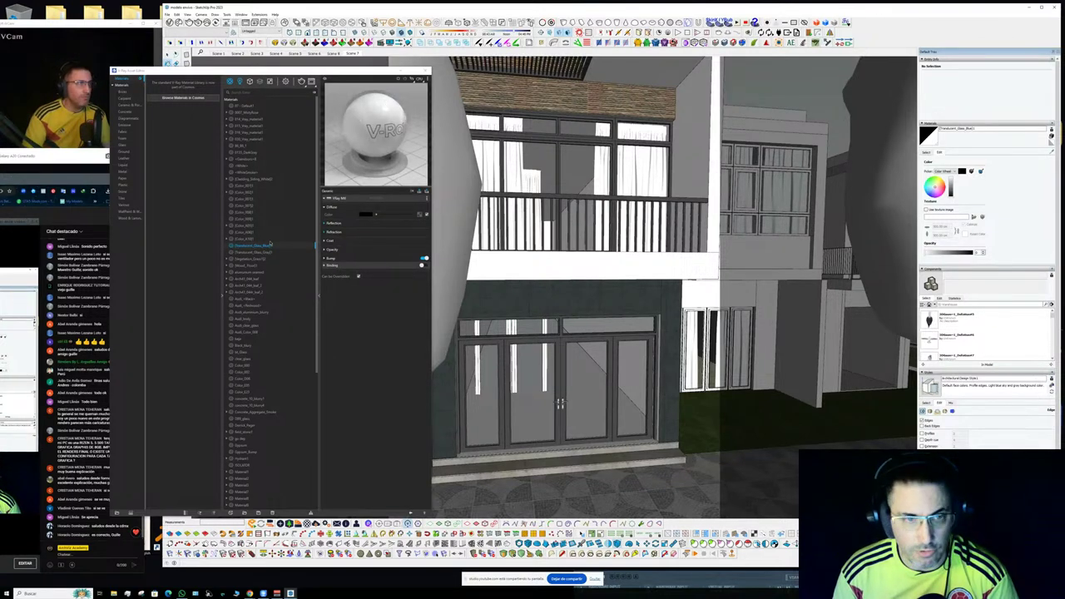
right_click(270, 245)
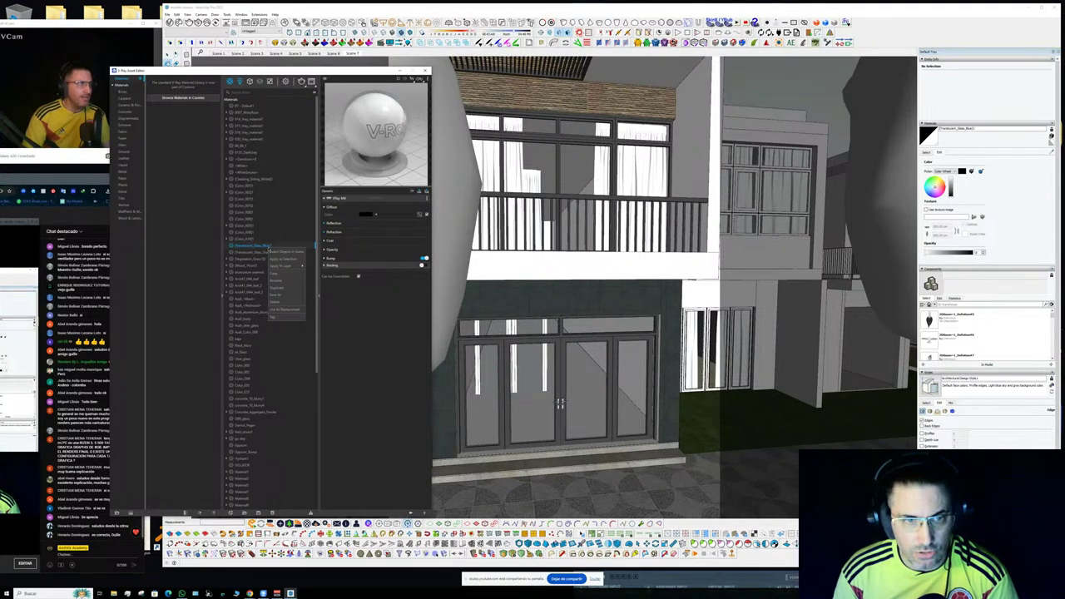
left_click(283, 251)
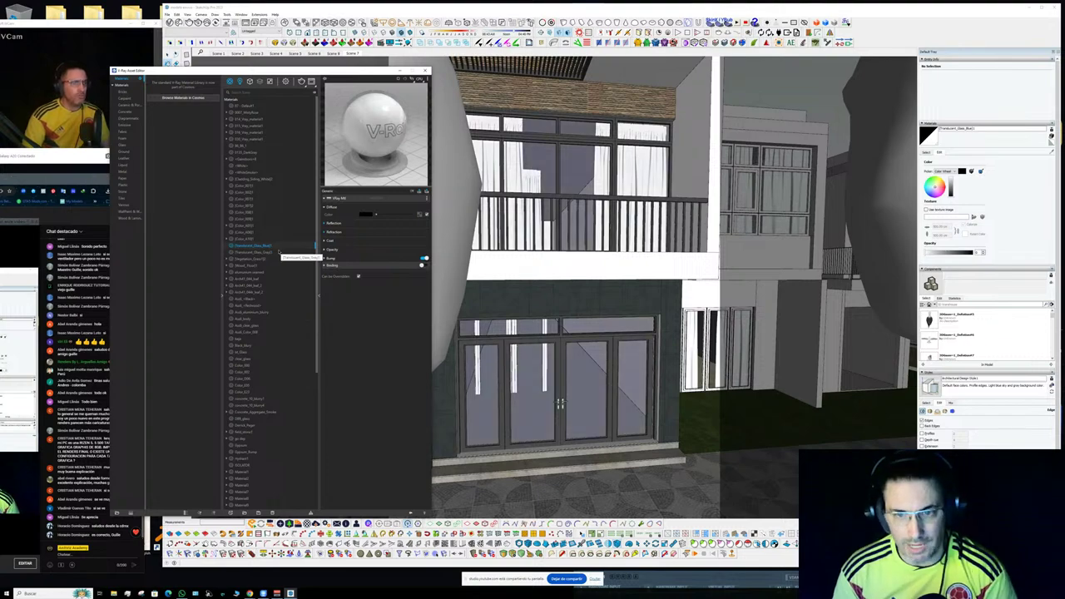
- Open the Chaos Cosmos material library and list its glass materials down to the neutral window glass
middle_click_drag(499, 356, 504, 382)
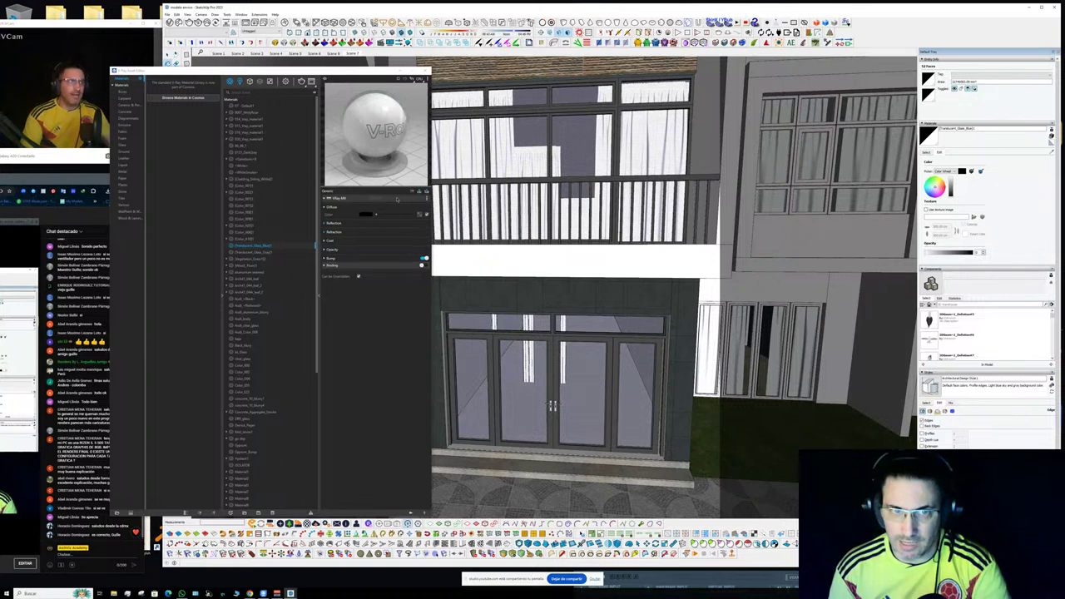
left_click(197, 99)
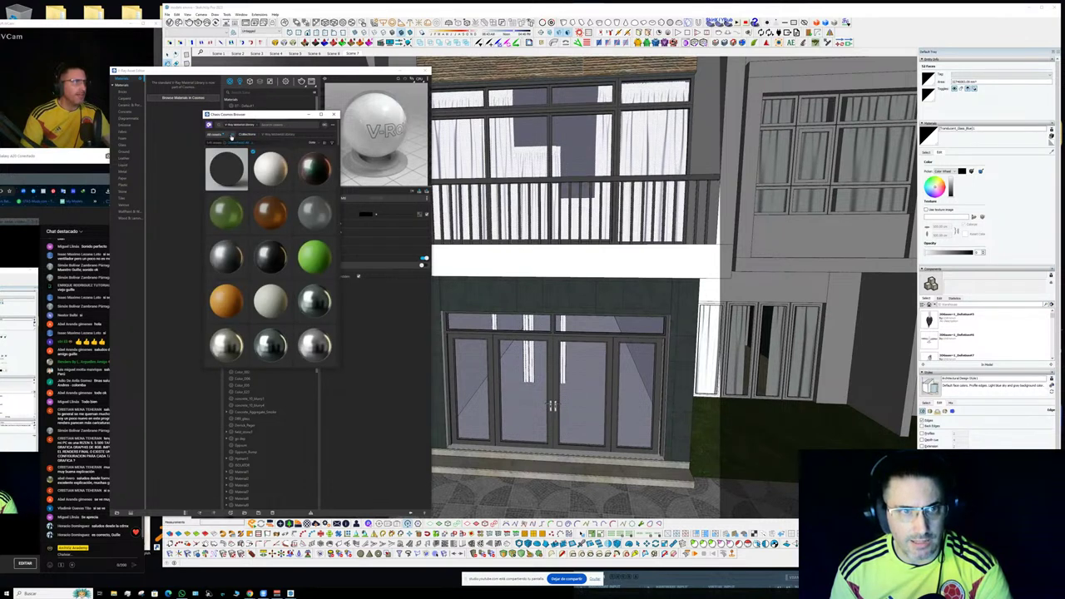
left_click(246, 135)
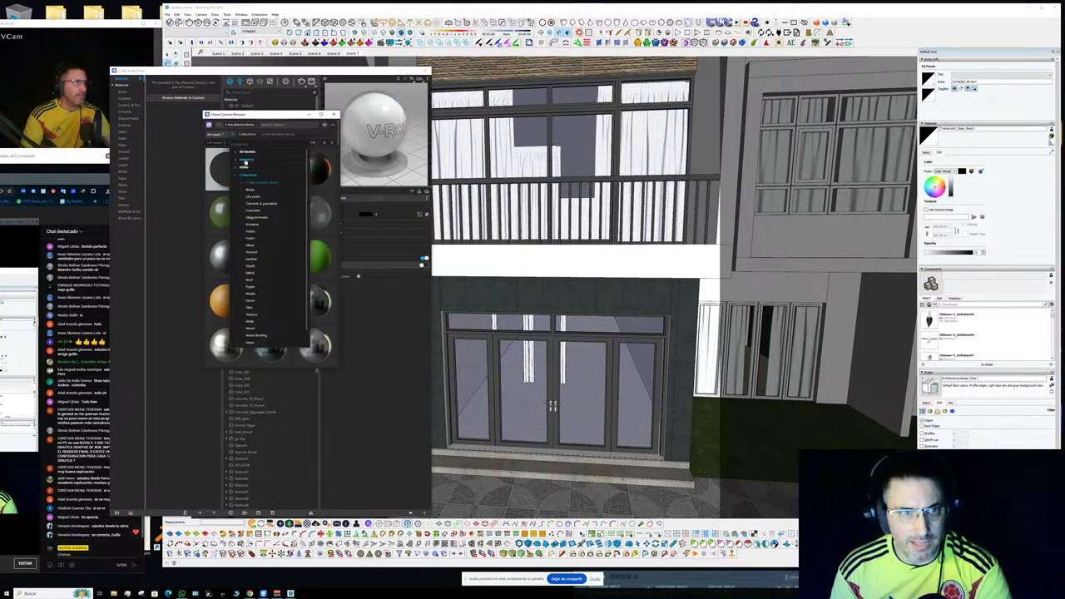
left_click(243, 160)
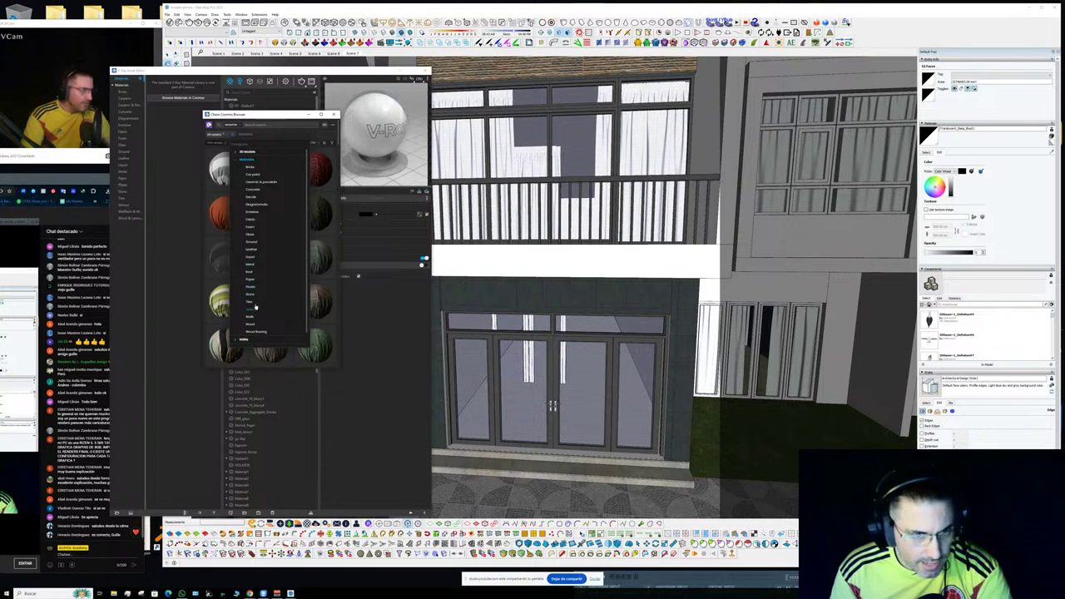
left_click(249, 235)
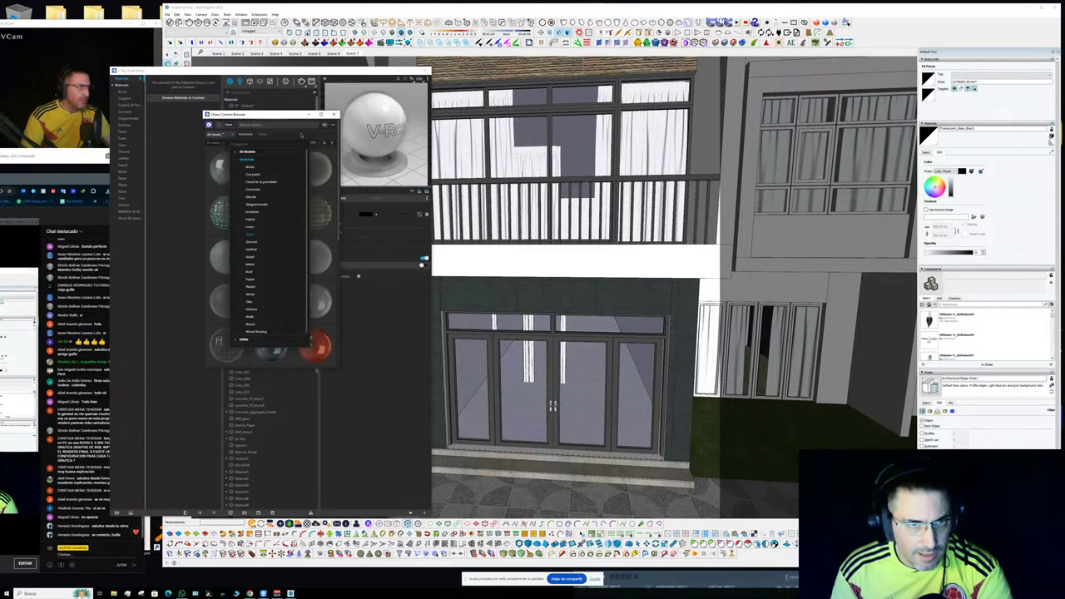
scroll(300, 249, "down", 5)
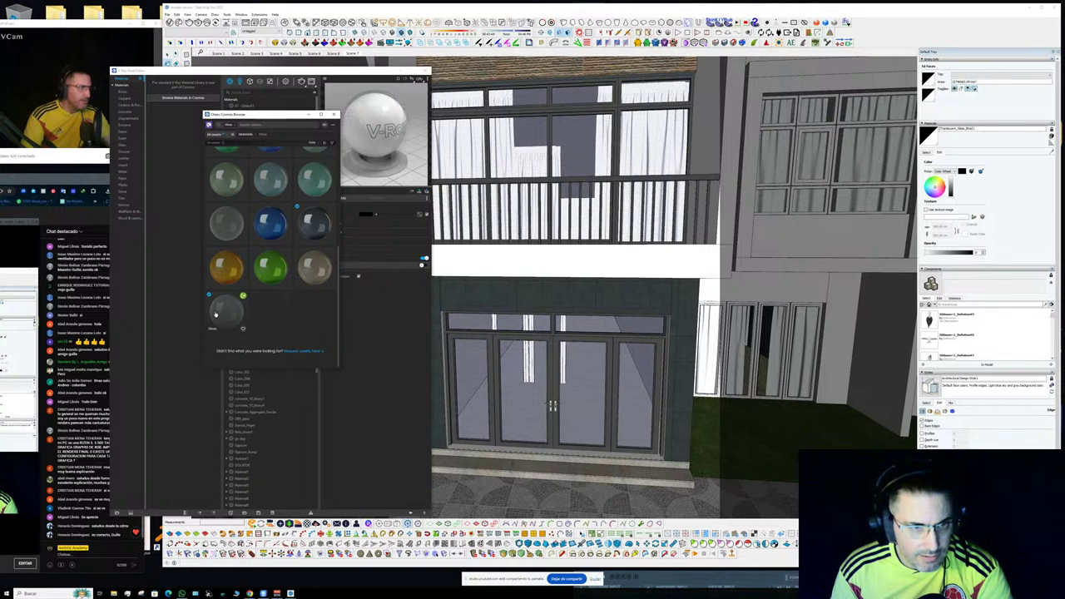
- Import Glass Window Neutral into the scene, apply it to the selected entrance and balcony glass, and show its reflection settings
left_click(243, 209)
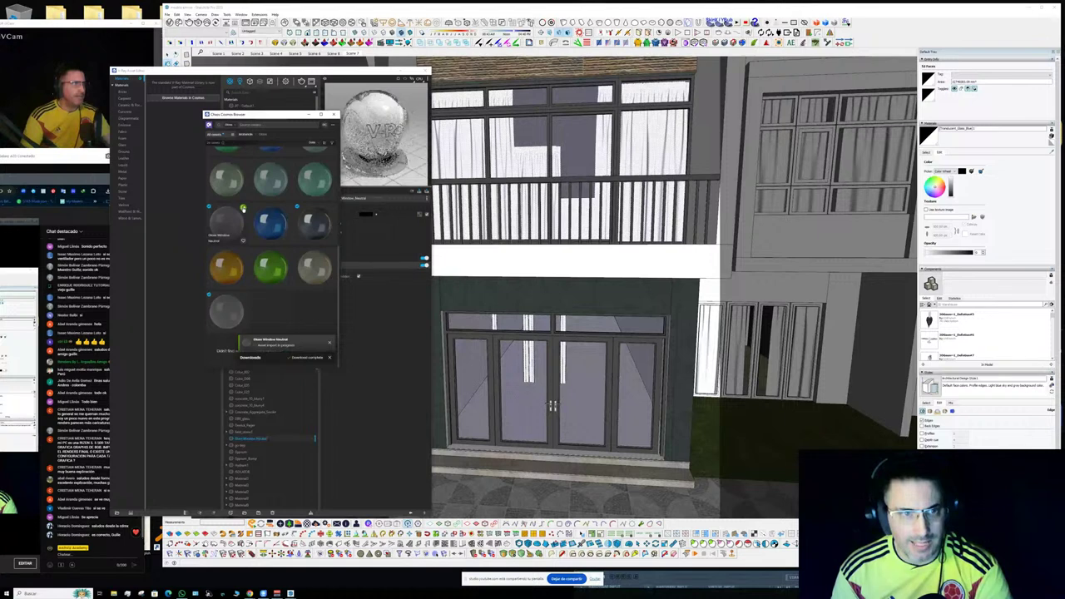
left_click(332, 115)
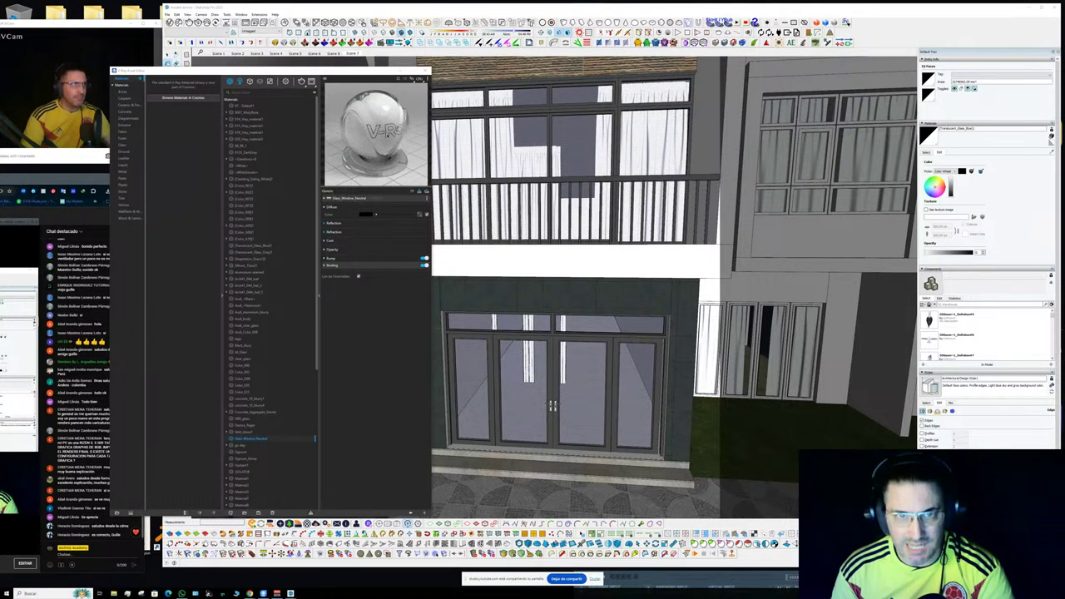
left_click(261, 440)
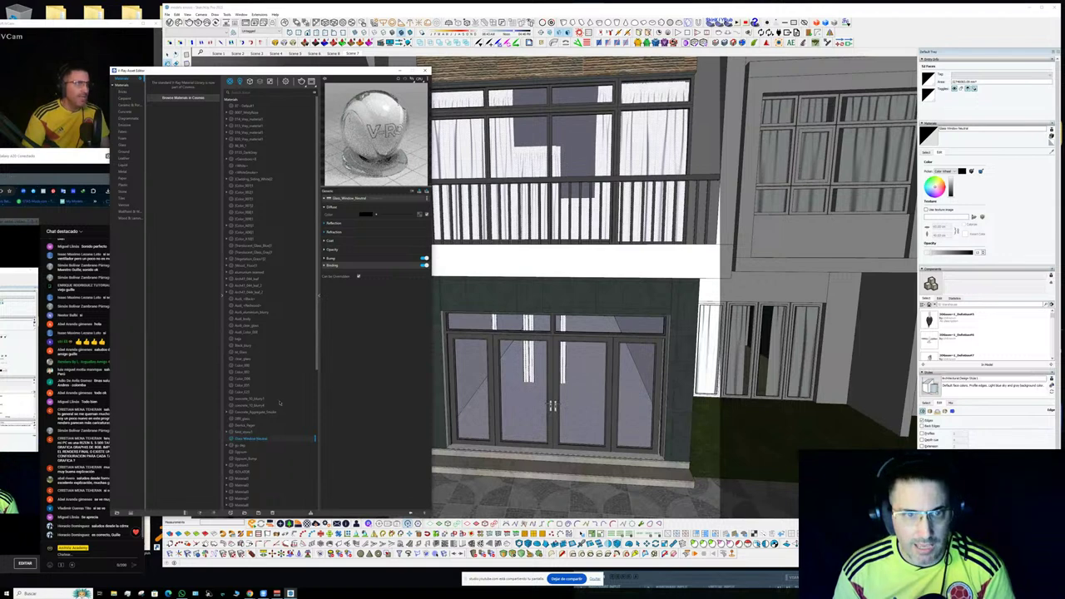
left_click(365, 223)
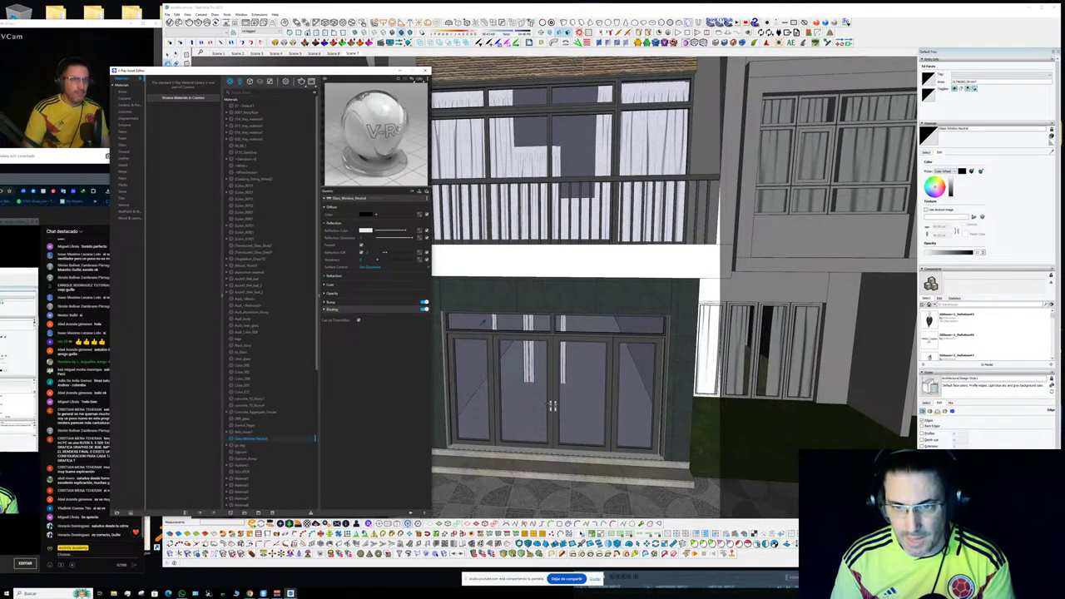
- Sample the neighbouring house's upper window glass, select every object using that material and apply Glass_Window_Neutral to them
middle_click_drag(678, 331, 551, 341, "shift")
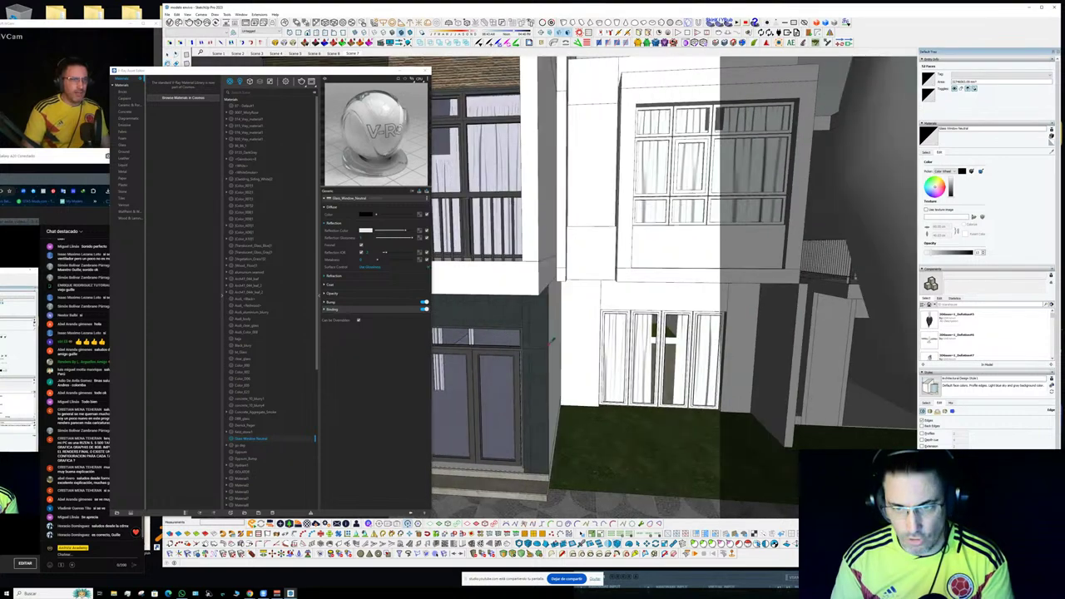
left_click(693, 172)
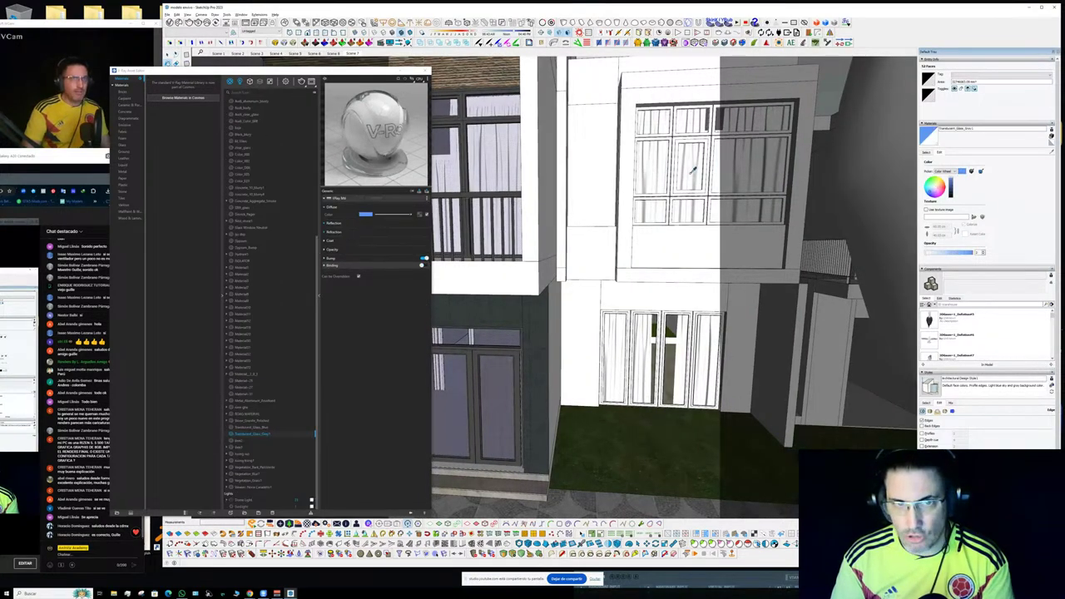
right_click(265, 434)
left_click(272, 441)
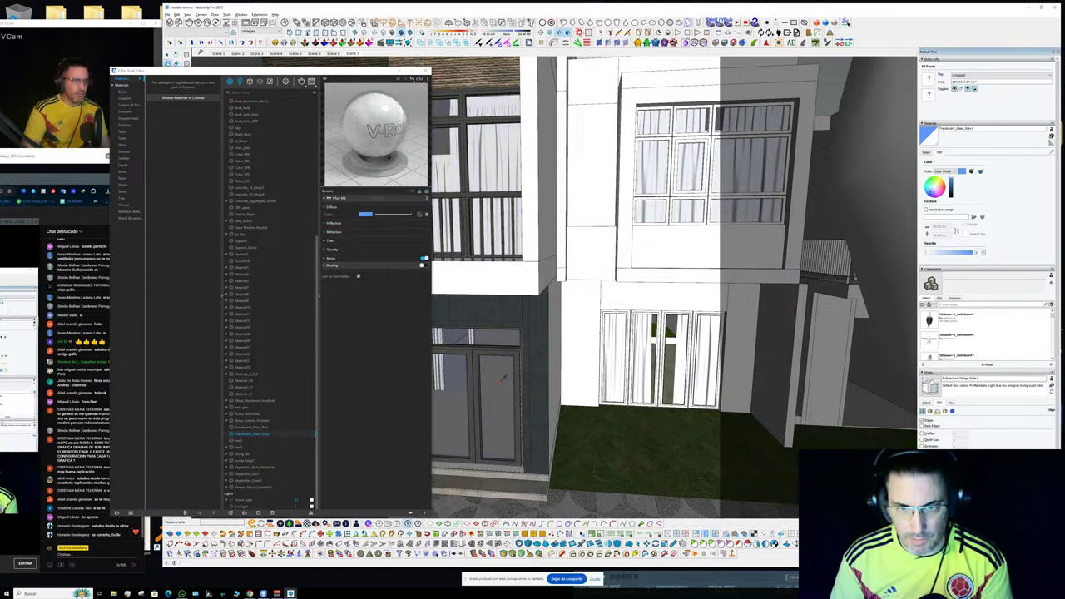
left_click(251, 227)
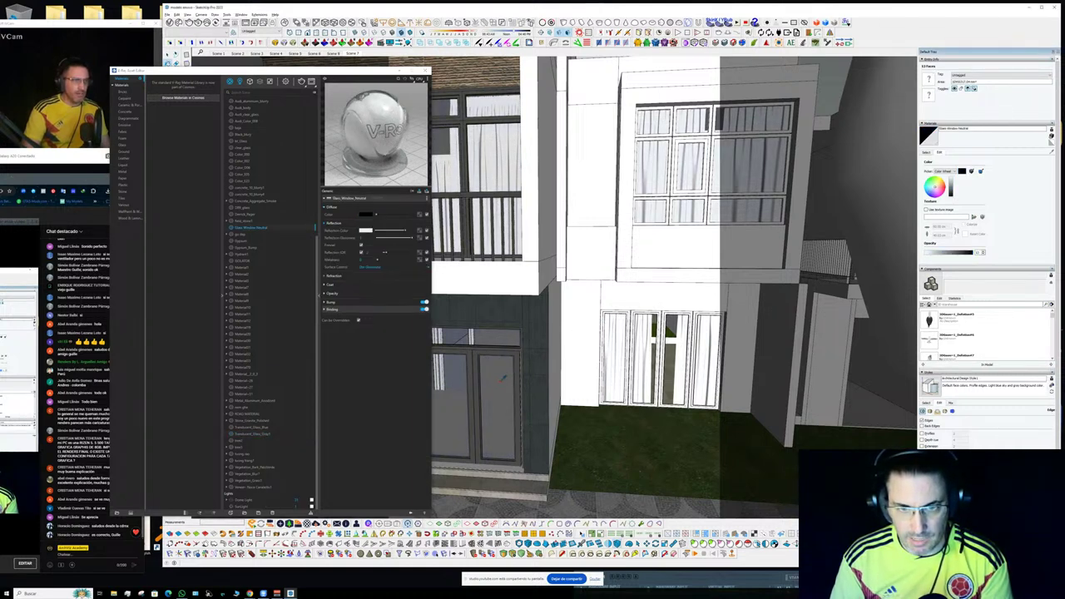
right_click(263, 227)
left_click(272, 235)
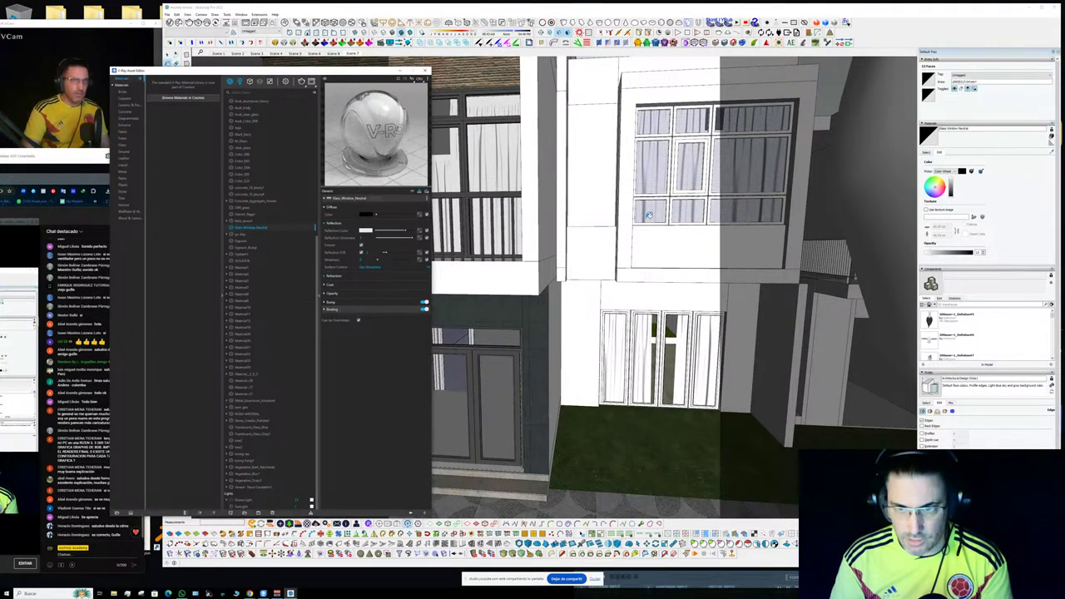
- Sample the neighbouring house's ground-floor window glass, select every object using that material and apply Glass_Window_Neutral to them
left_click(675, 353, "alt")
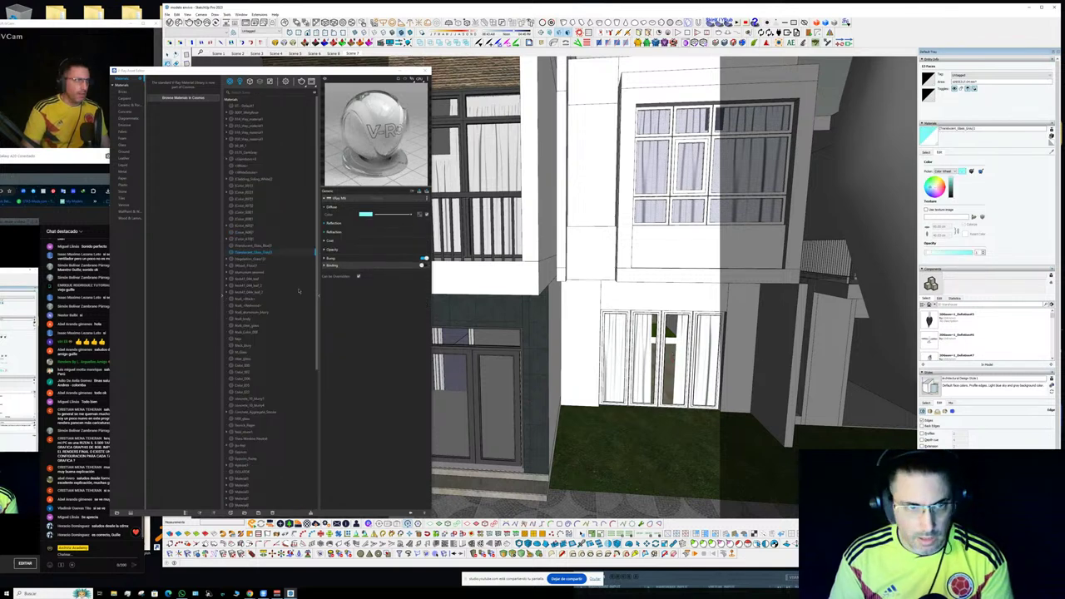
right_click(267, 252)
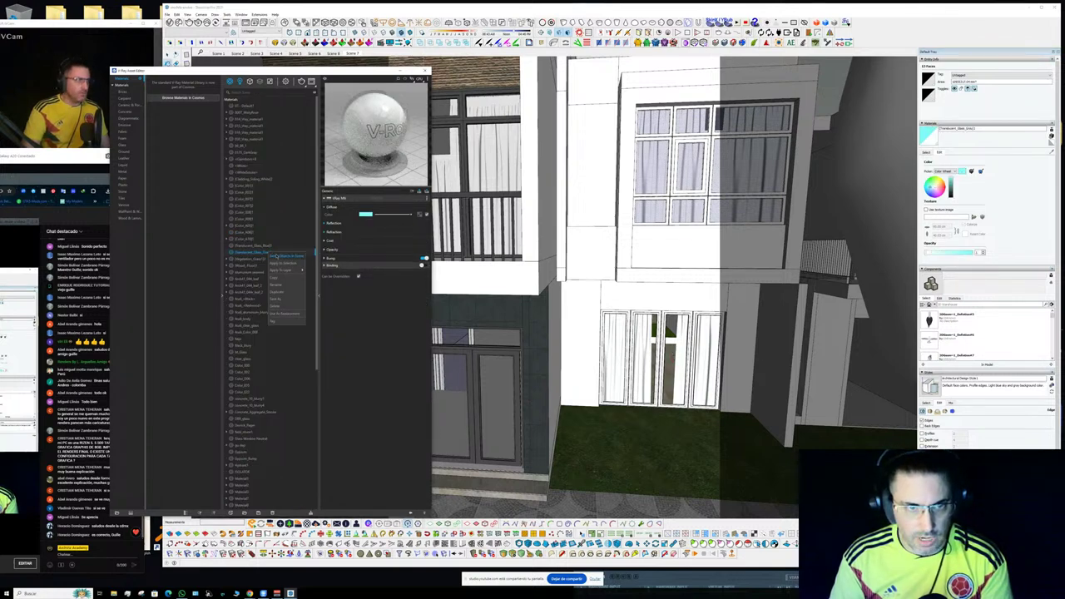
left_click(285, 255)
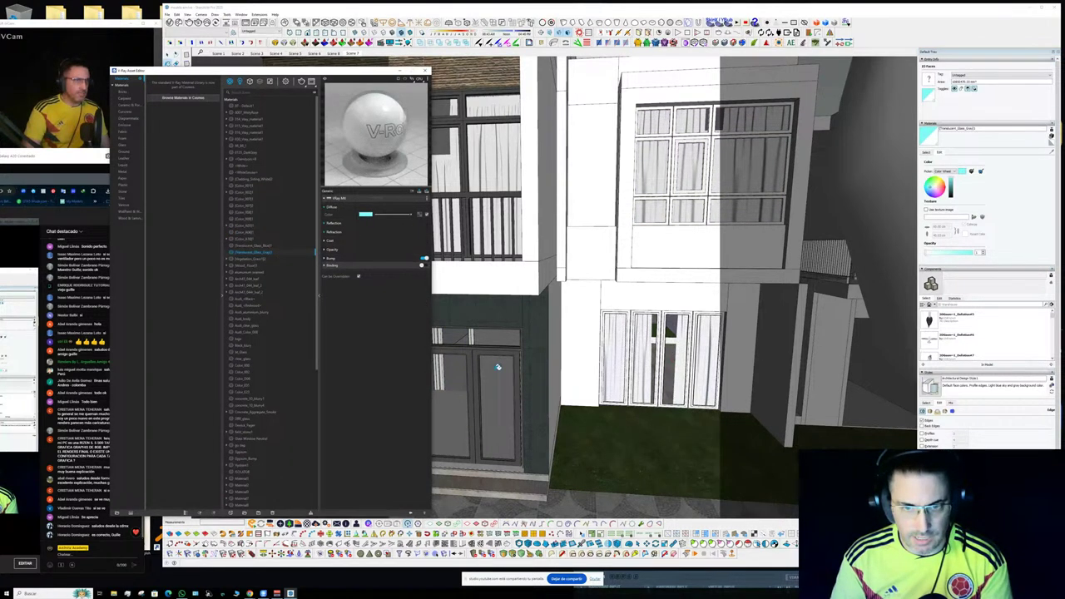
mouse_move(497, 367)
middle_mouse_down()
mouse_move(613, 349)
mouse_move(599, 344)
middle_mouse_up()
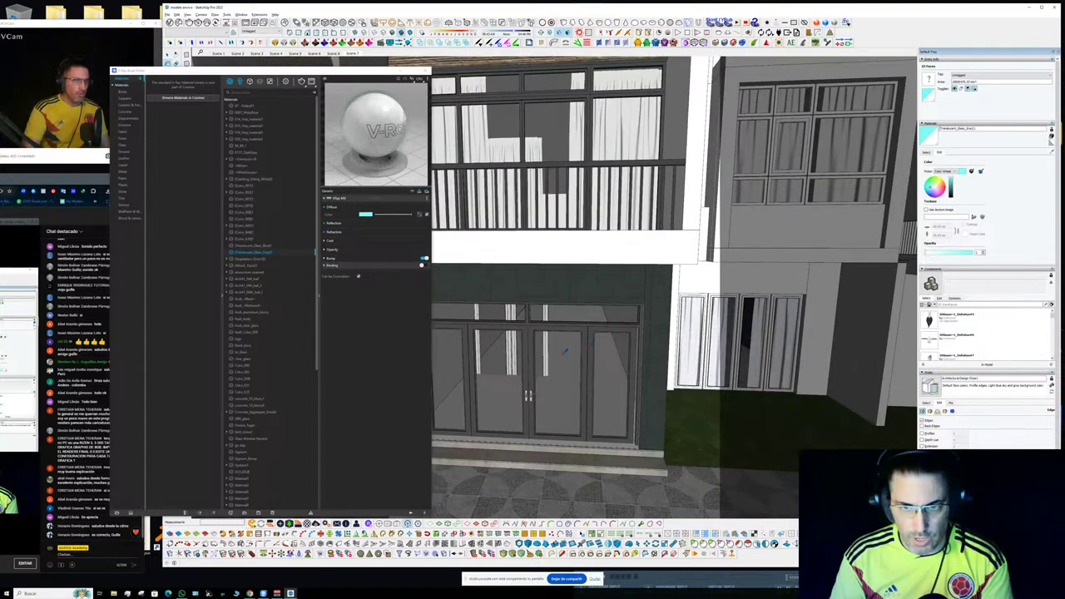
left_click(564, 353)
right_click(271, 441)
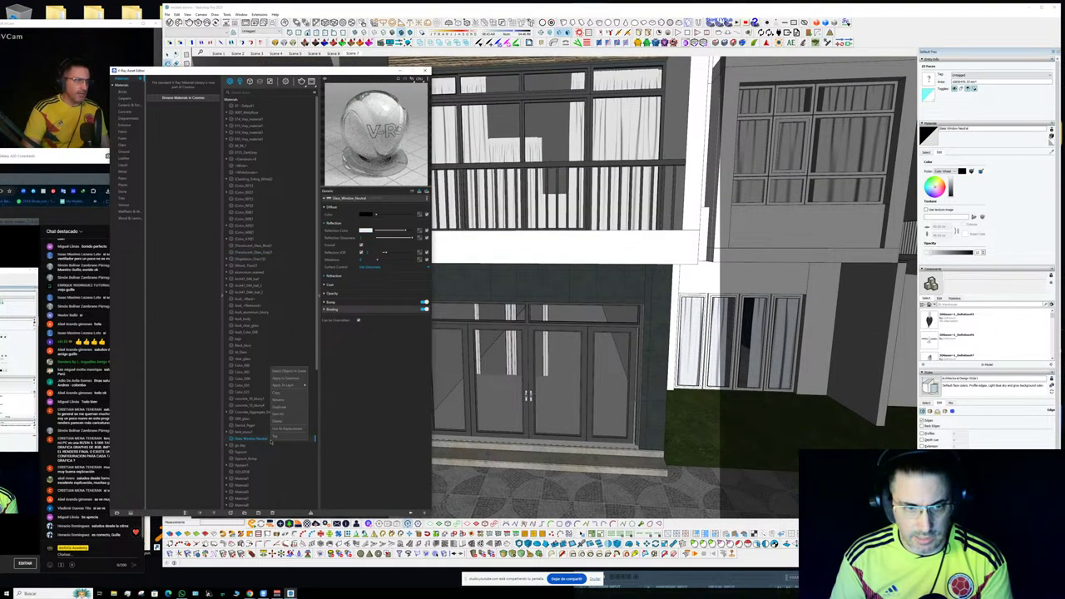
left_click(295, 378)
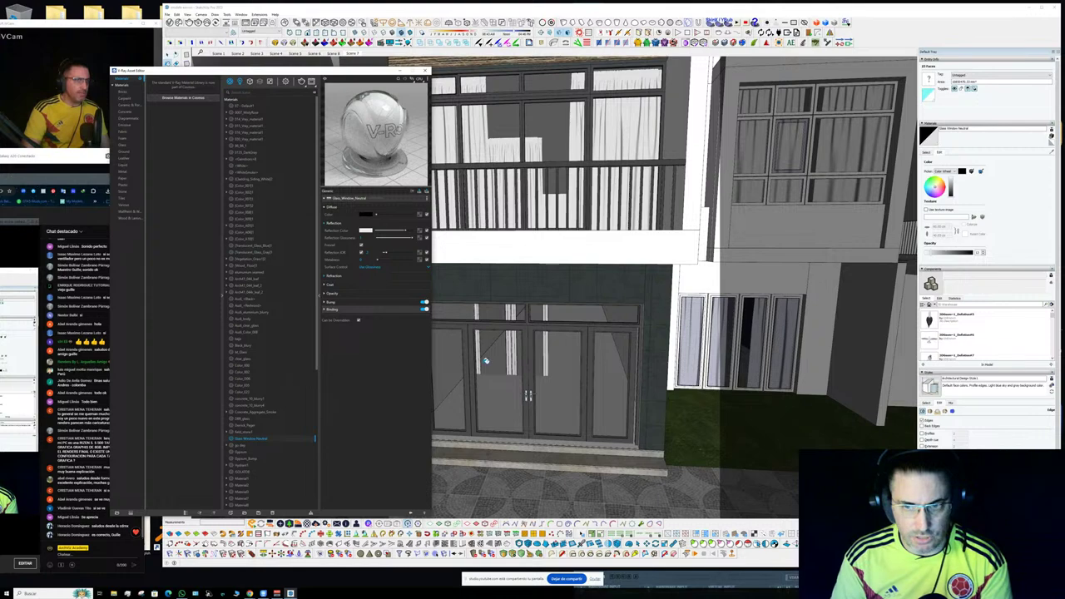
- Exclude Glass_Window_Neutral from the material override after viewing the re-glazed facade
scroll(529, 416, "down", 4)
middle_click_drag(531, 425, 575, 489)
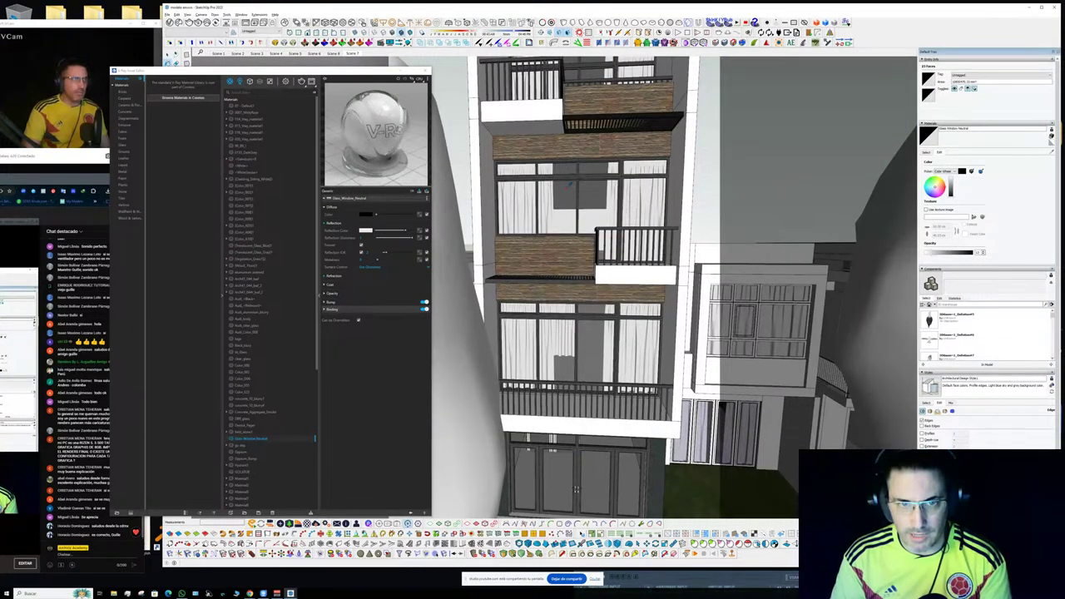
left_click(359, 320)
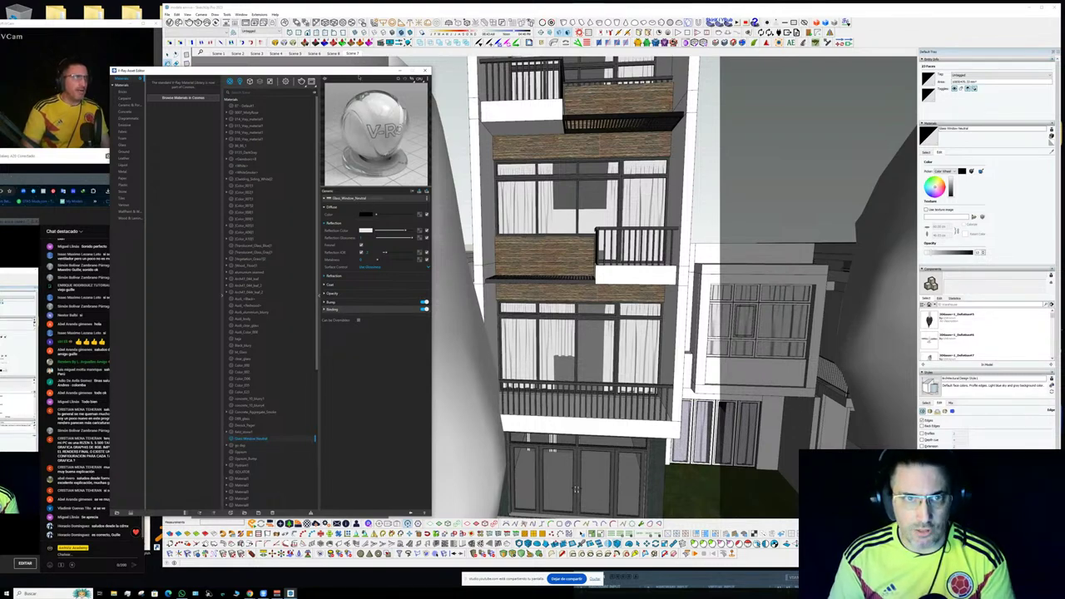
- Return to the Scene 7 view and render it to check the new window glass, closing the frame buffer when done
left_click(354, 53)
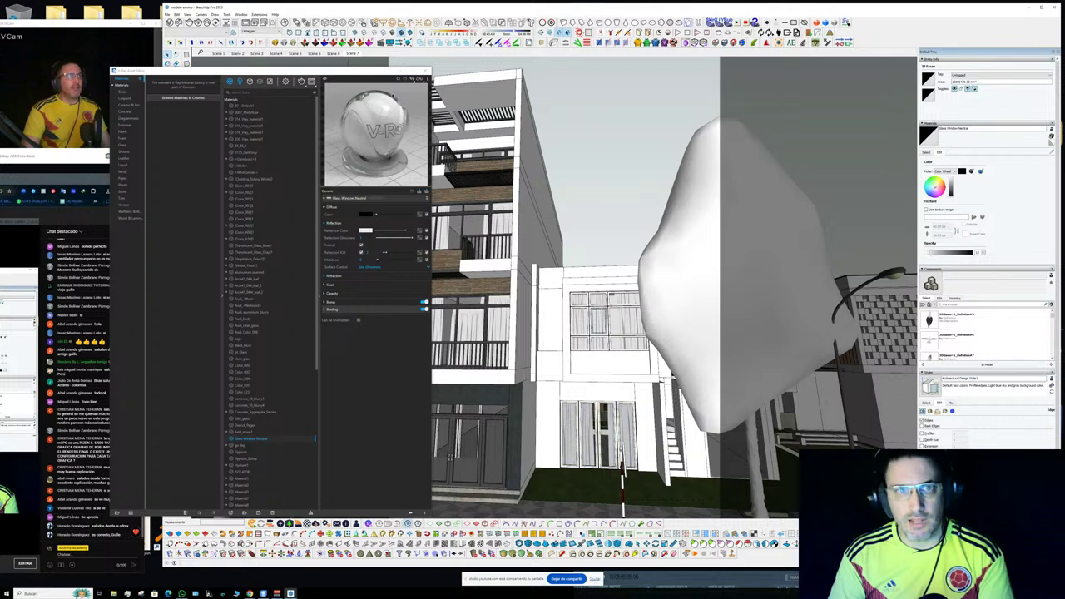
scroll(455, 71, "down", 3)
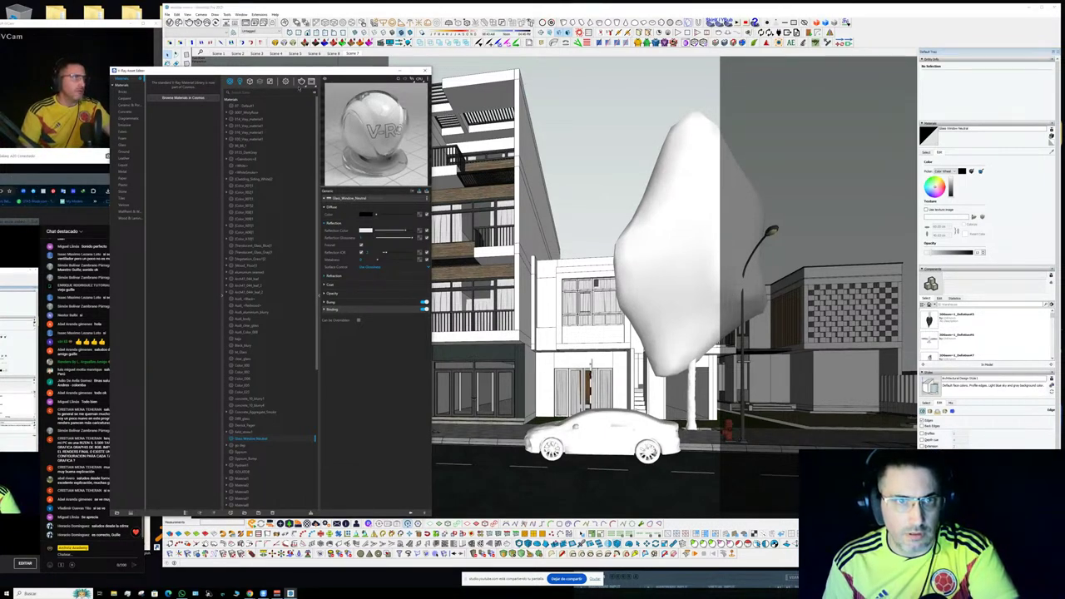
left_click(311, 81)
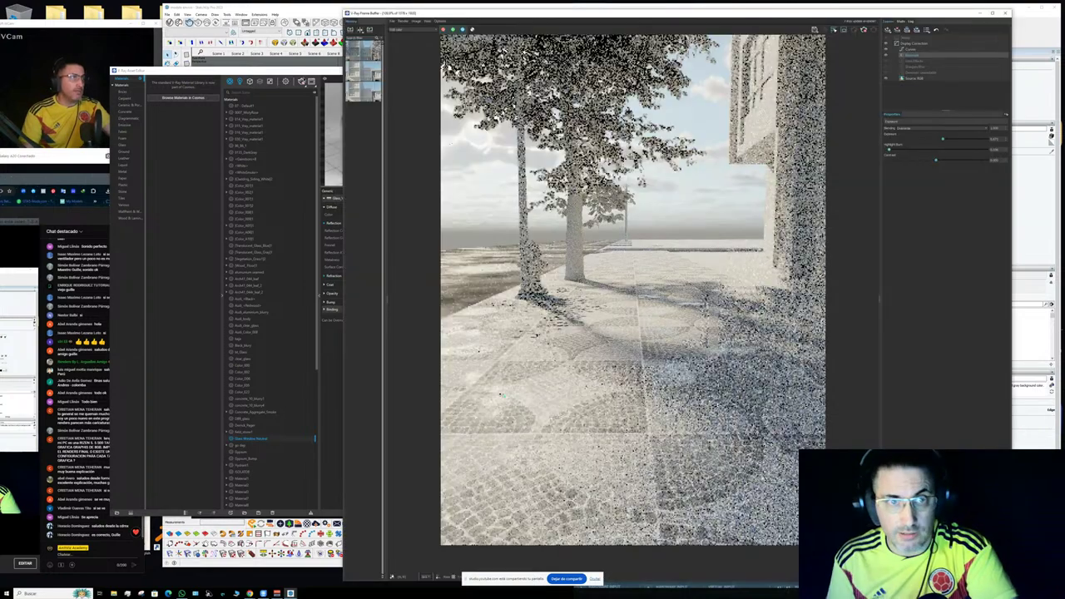
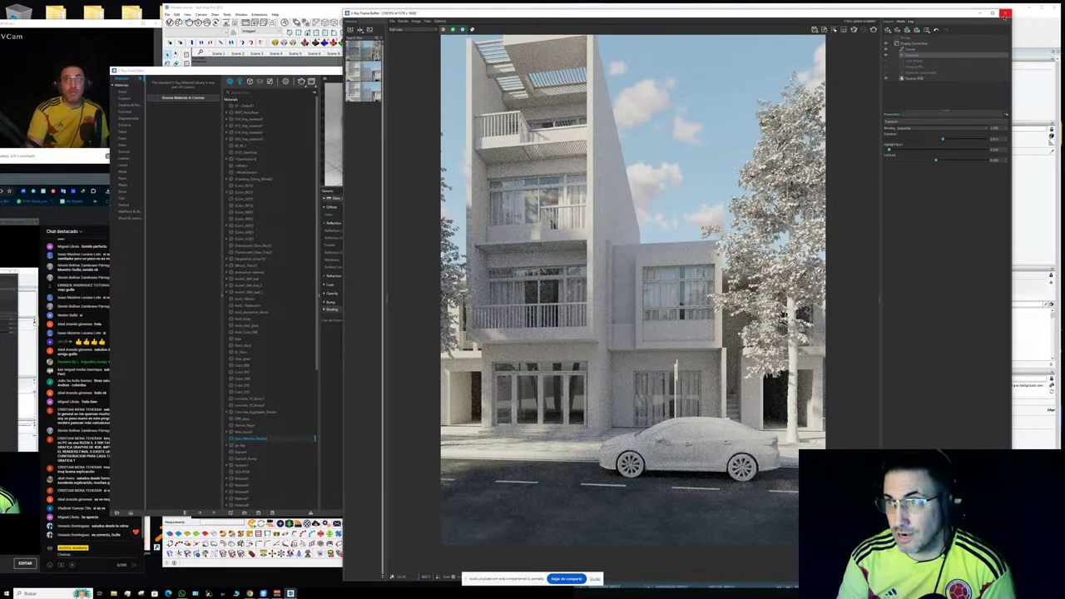
left_click(1005, 12)
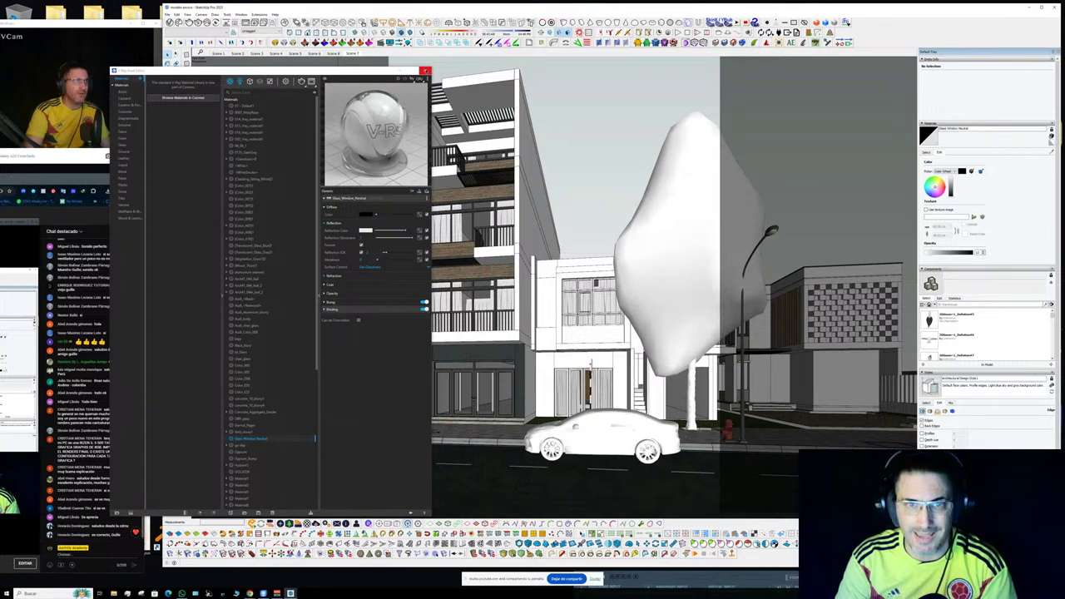
- Move the Asset Editor clear of the facade and sample the stone cladding on the balcony parapet, viewing it up close
left_click_drag(365, 70, 305, 66)
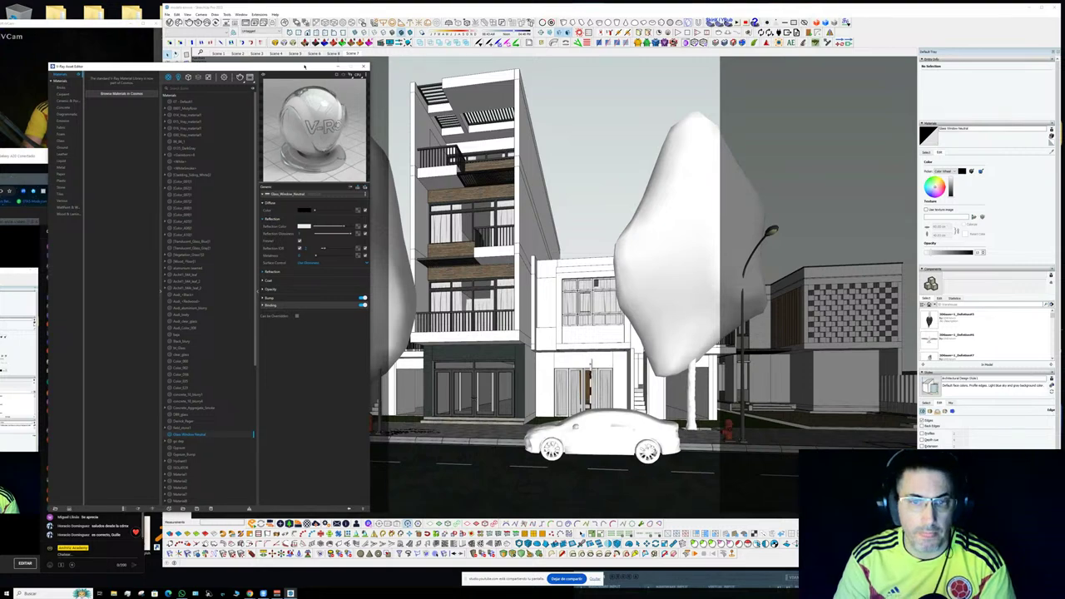
scroll(675, 278, "up", 6)
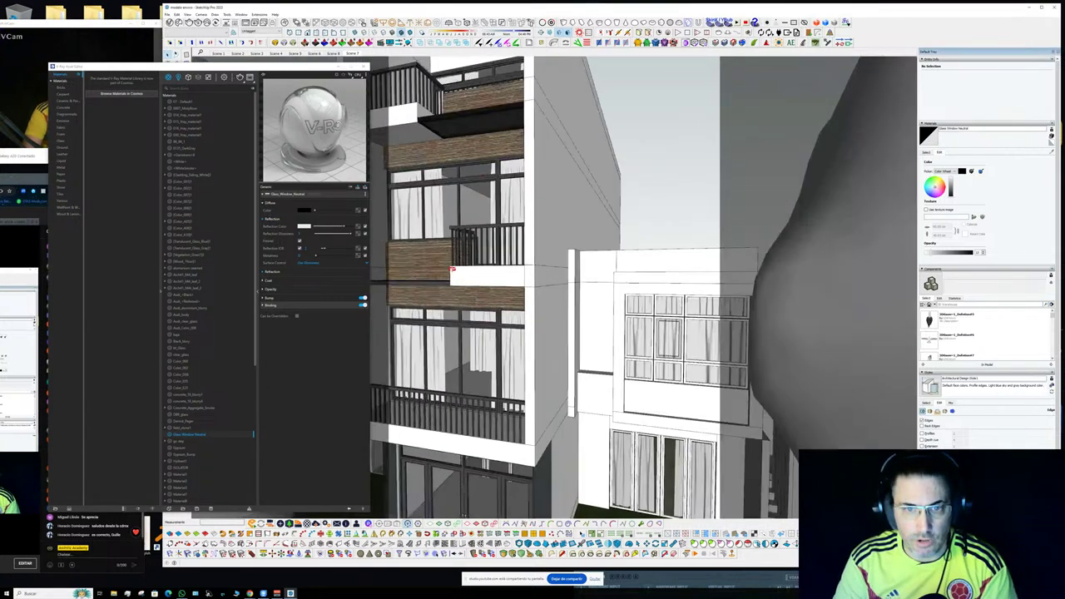
scroll(675, 278, "up", 4)
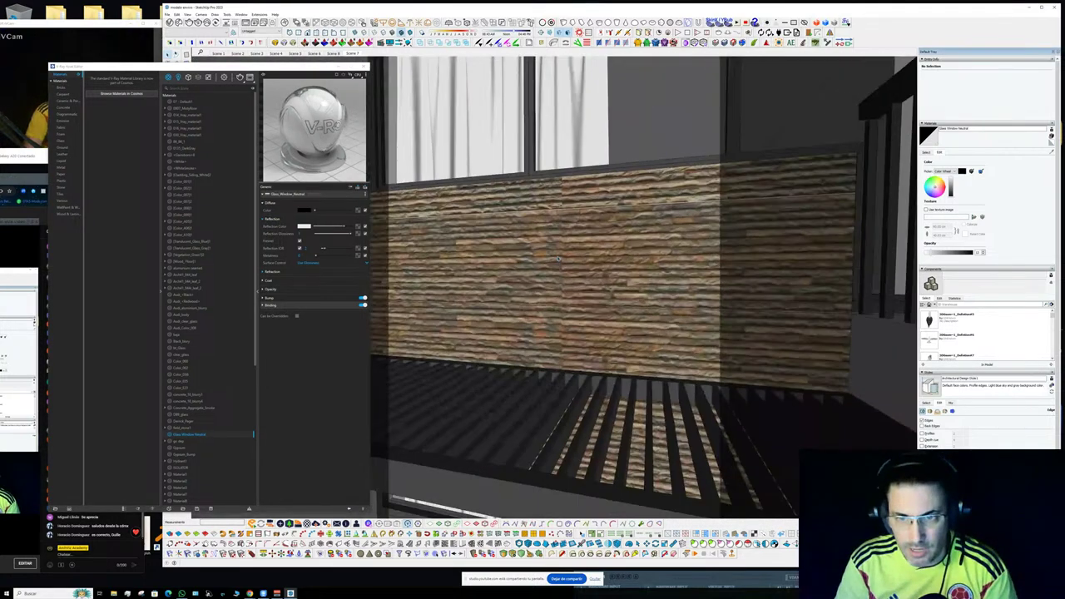
scroll(574, 259, "down", 4)
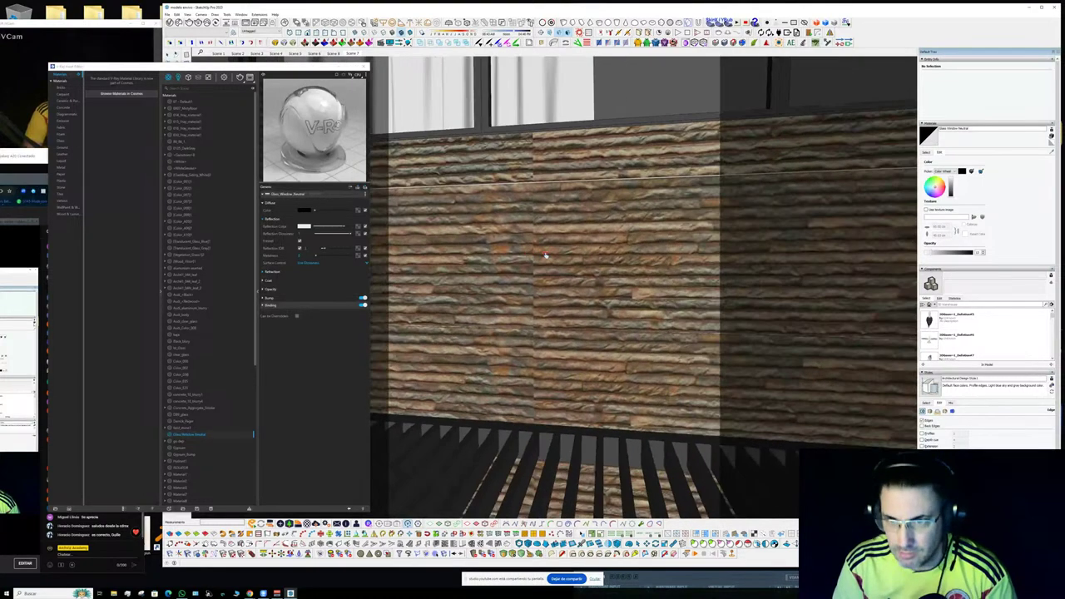
scroll(545, 253, "down", 2)
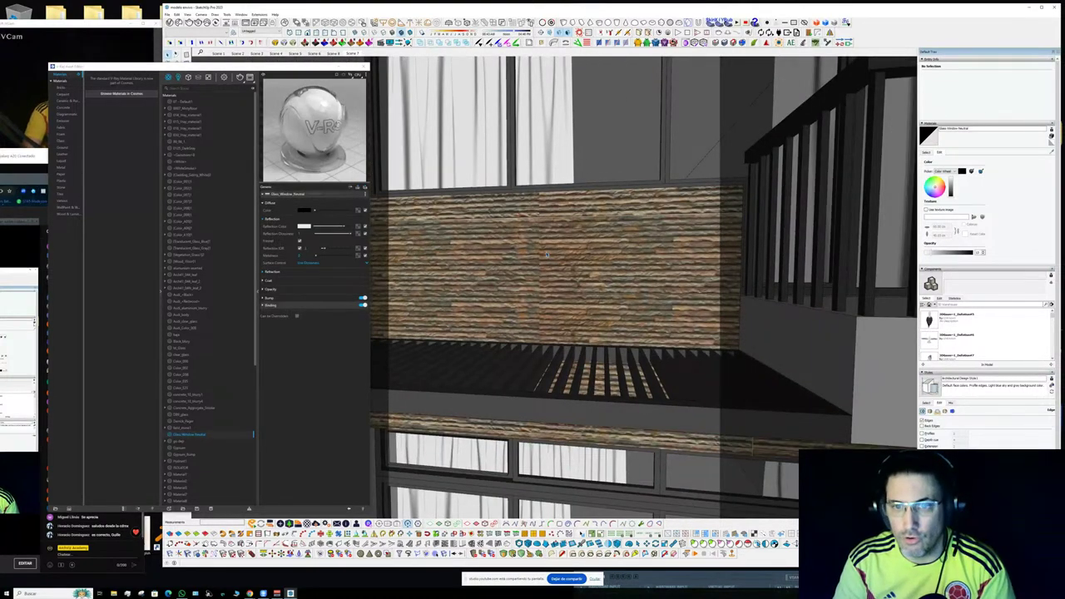
scroll(547, 253, "up", 3)
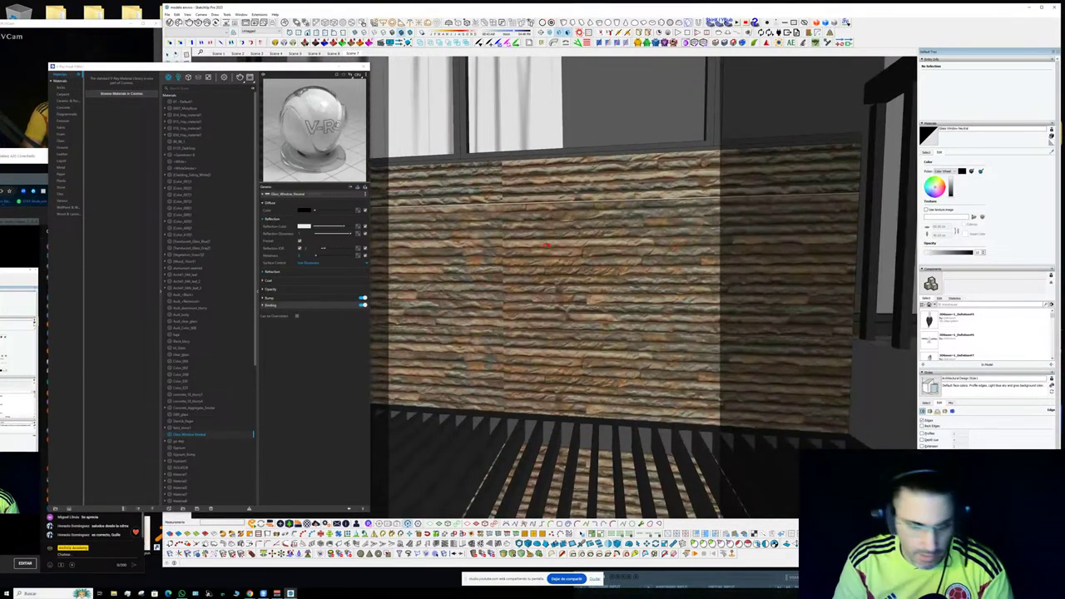
left_click(564, 243, "alt")
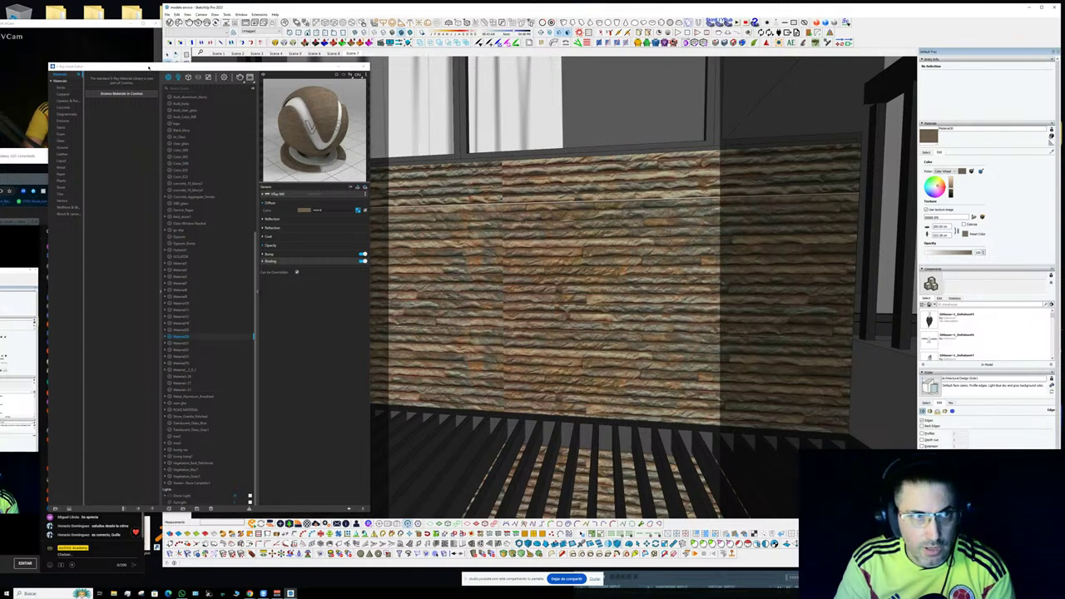
- Open the Chaos Cosmos browser from the Asset Editor and browse its Stone materials for a balcony cladding replacement
left_click_drag(149, 67, 257, 69)
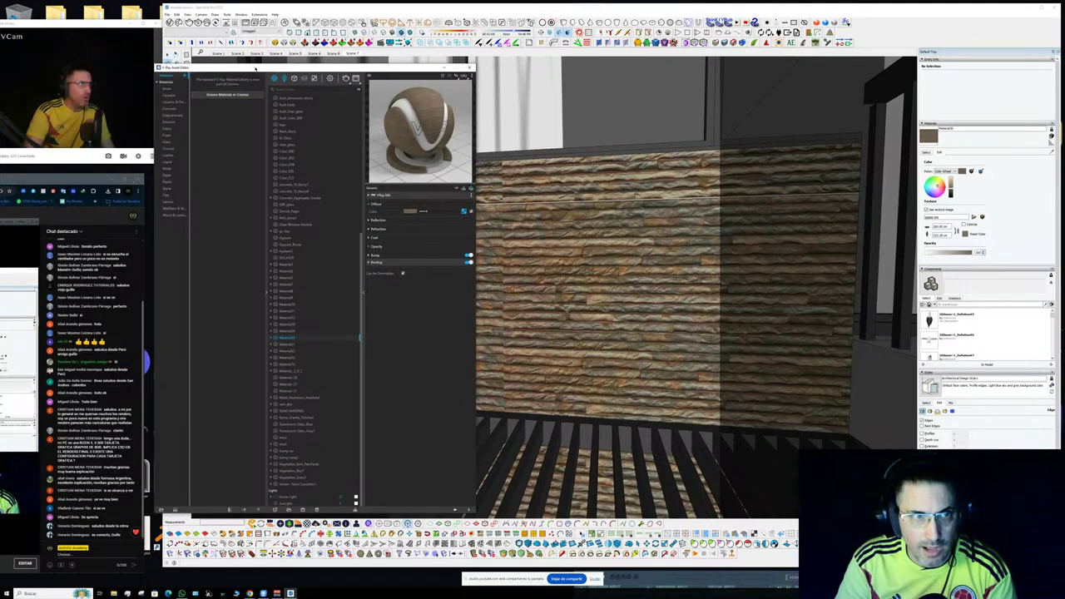
left_click(239, 94)
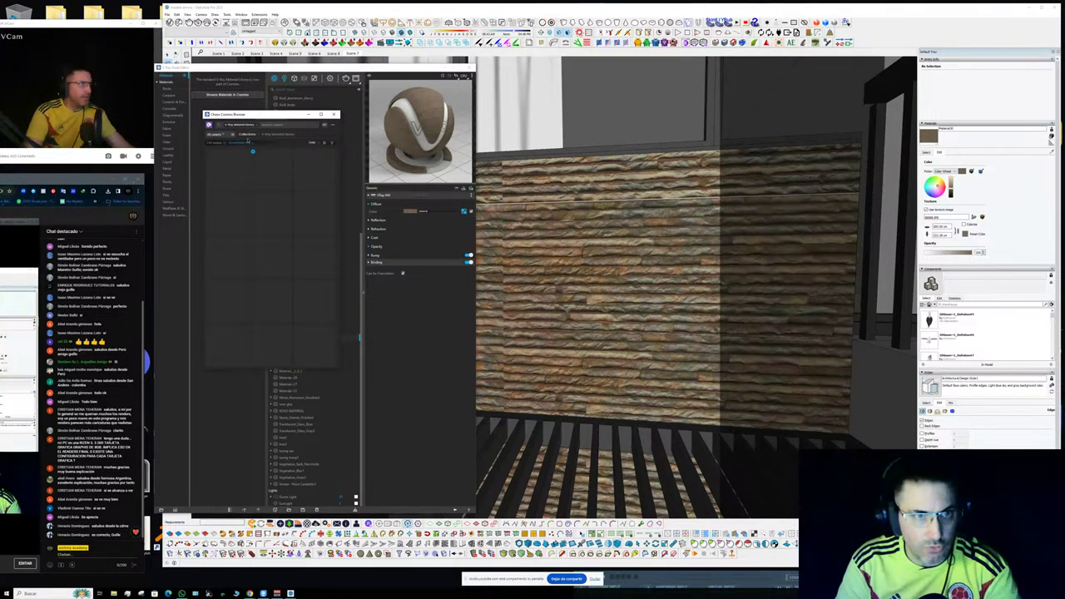
left_click(232, 137)
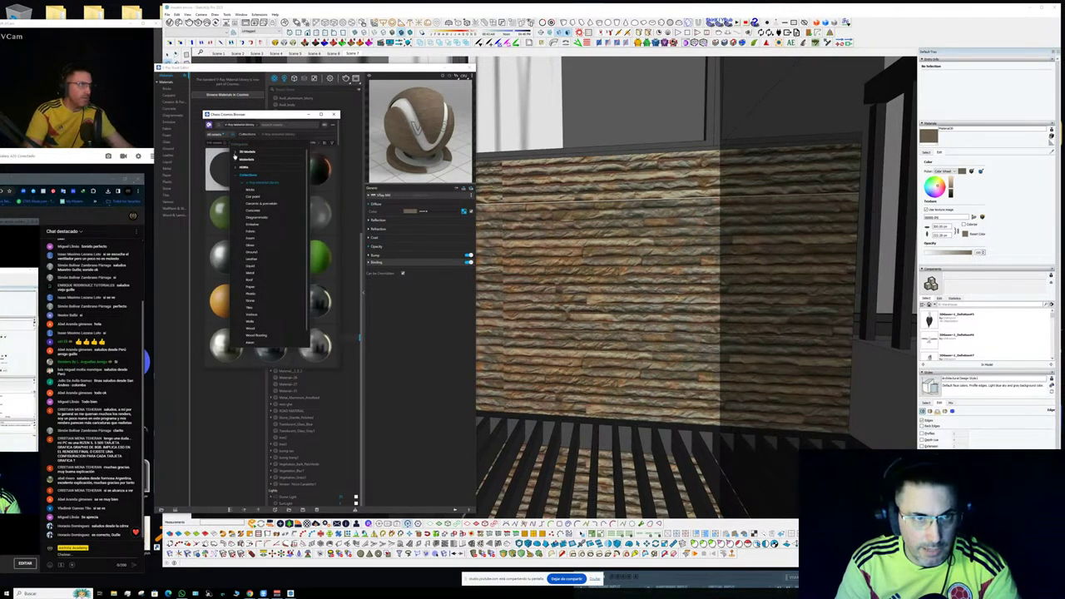
left_click(240, 160)
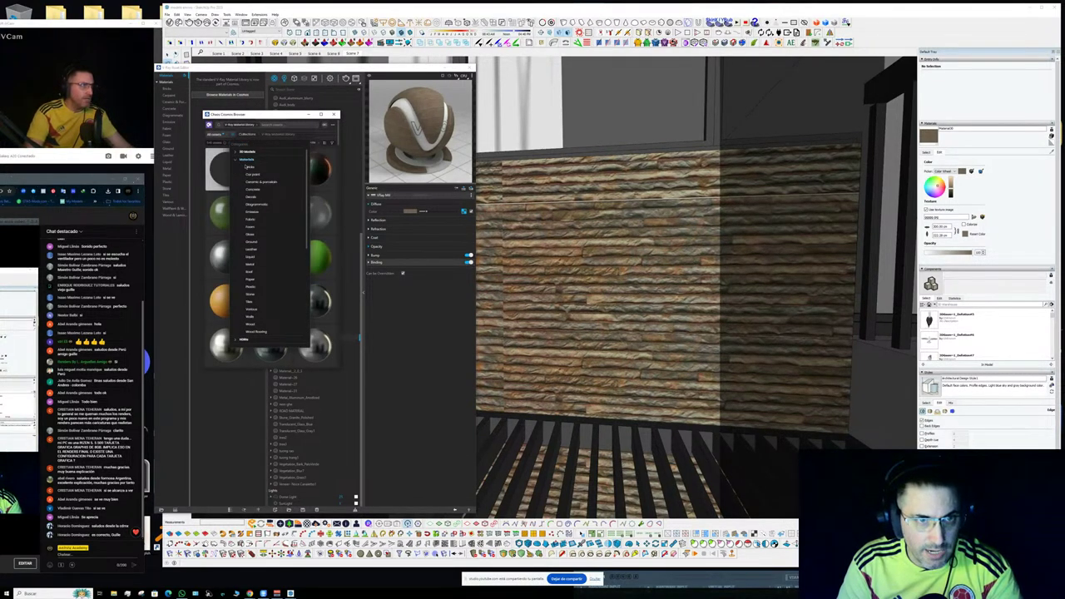
left_click(246, 166)
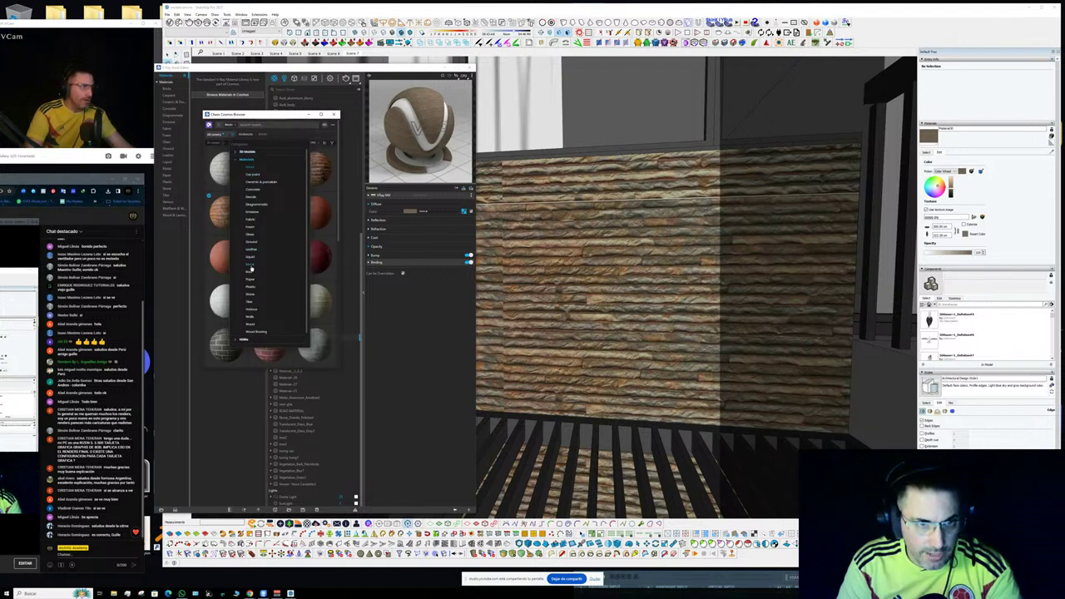
left_click(258, 296)
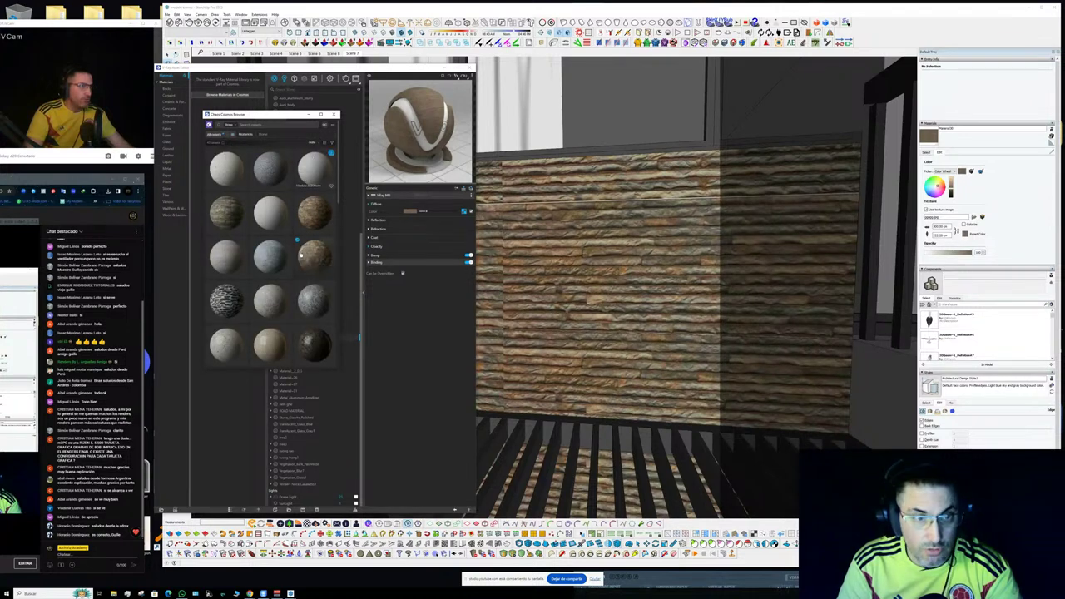
scroll(277, 274, "down", 1)
scroll(277, 273, "down", 3)
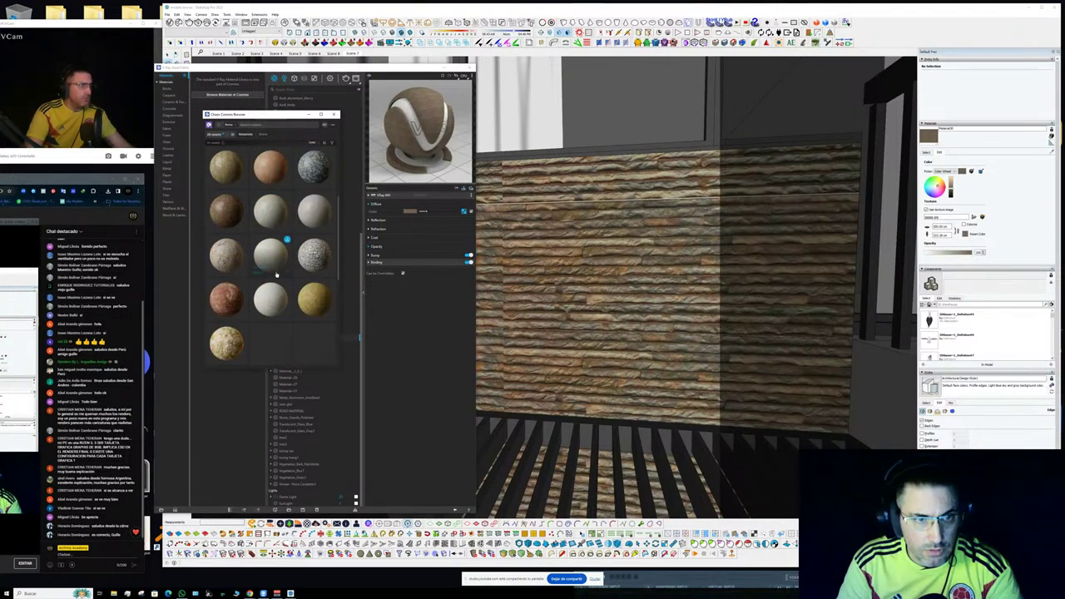
scroll(276, 273, "down", 5)
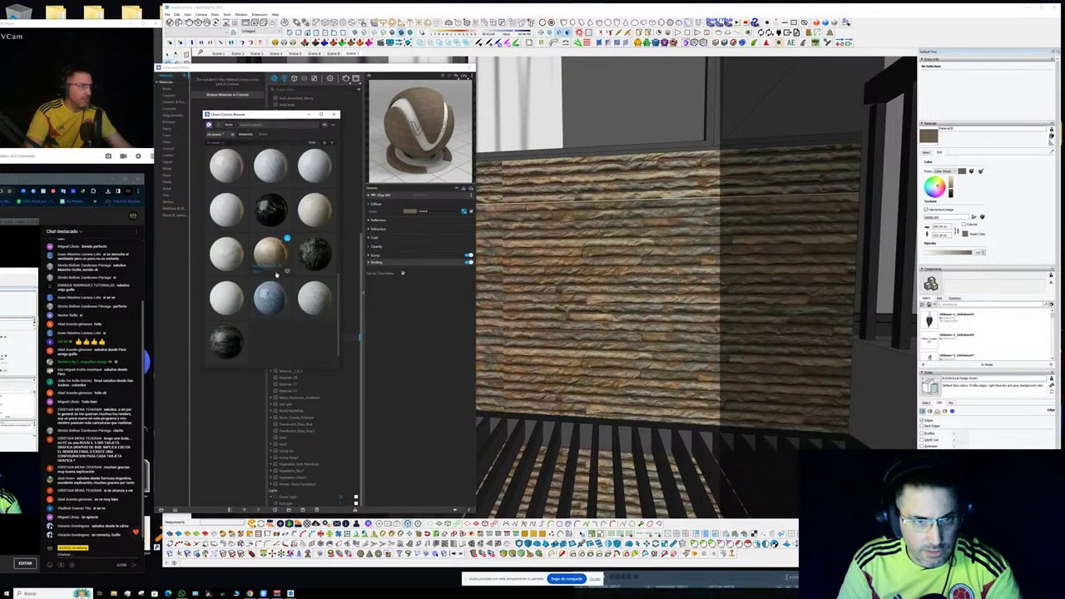
scroll(277, 274, "up", 5)
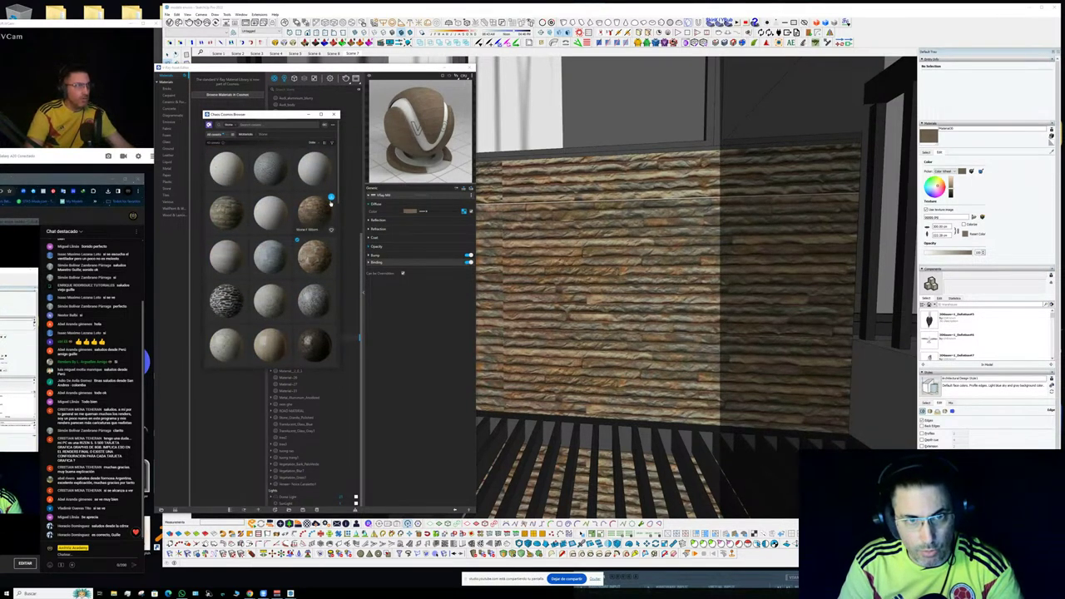
- Move the Cosmos browser clear of the material list and select every object in the scene using the existing cladding material
middle_click_drag(627, 234, 643, 238)
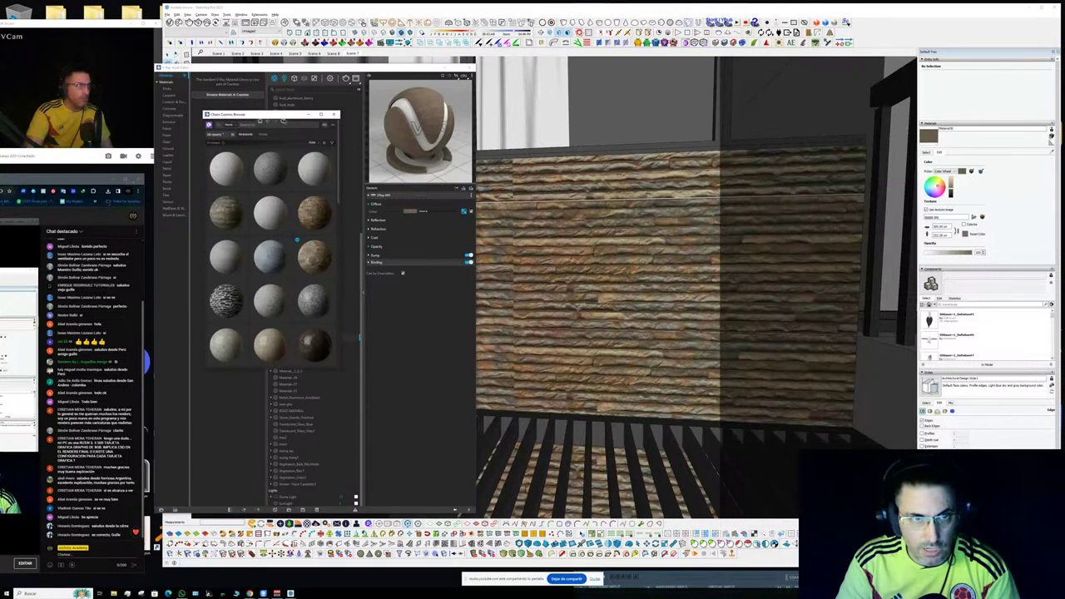
left_click_drag(275, 114, 149, 110)
left_click(298, 331)
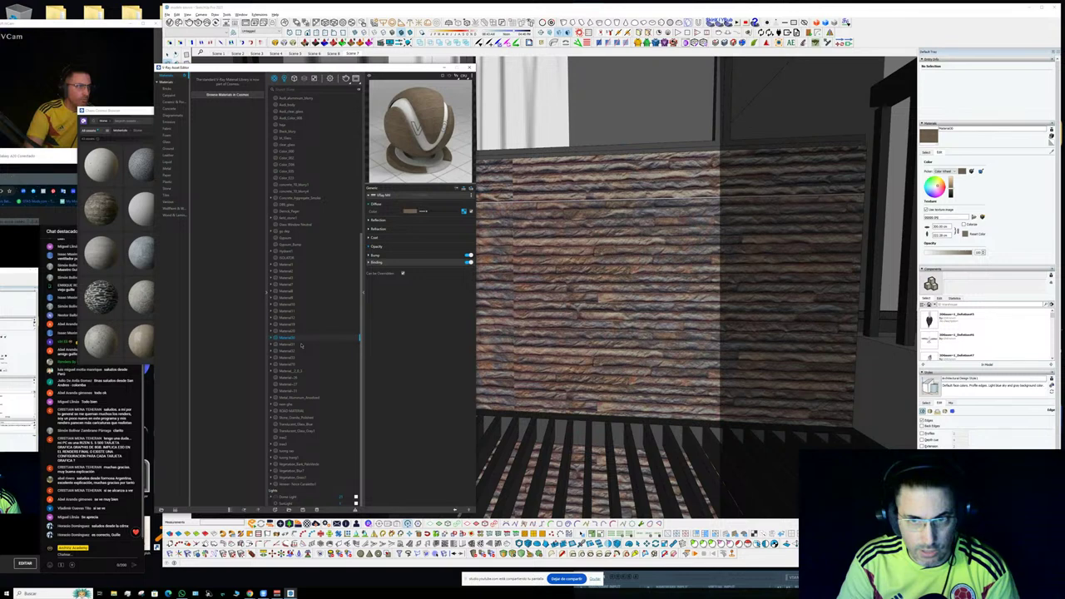
left_click(125, 111)
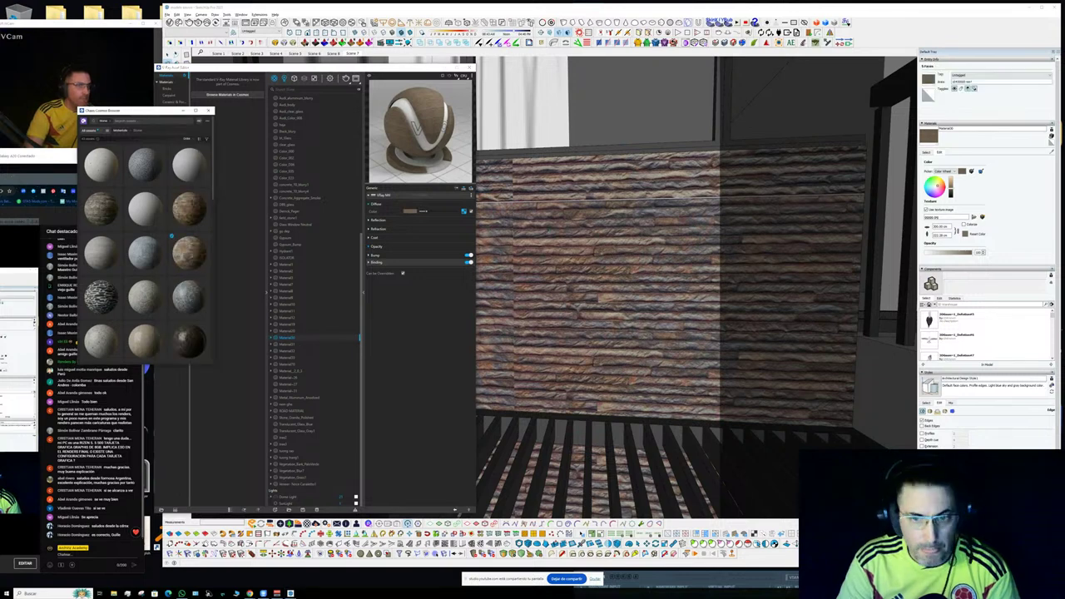
- Download the Stone F 100cm material from Cosmos and import it into the scene
mouse_move(205, 198)
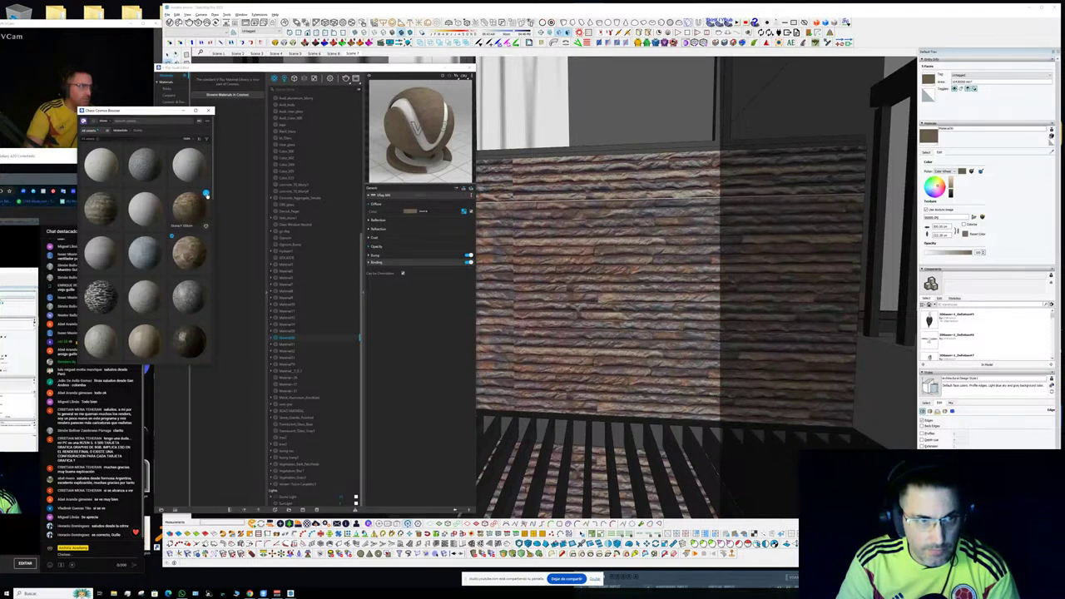
mouse_move(203, 251)
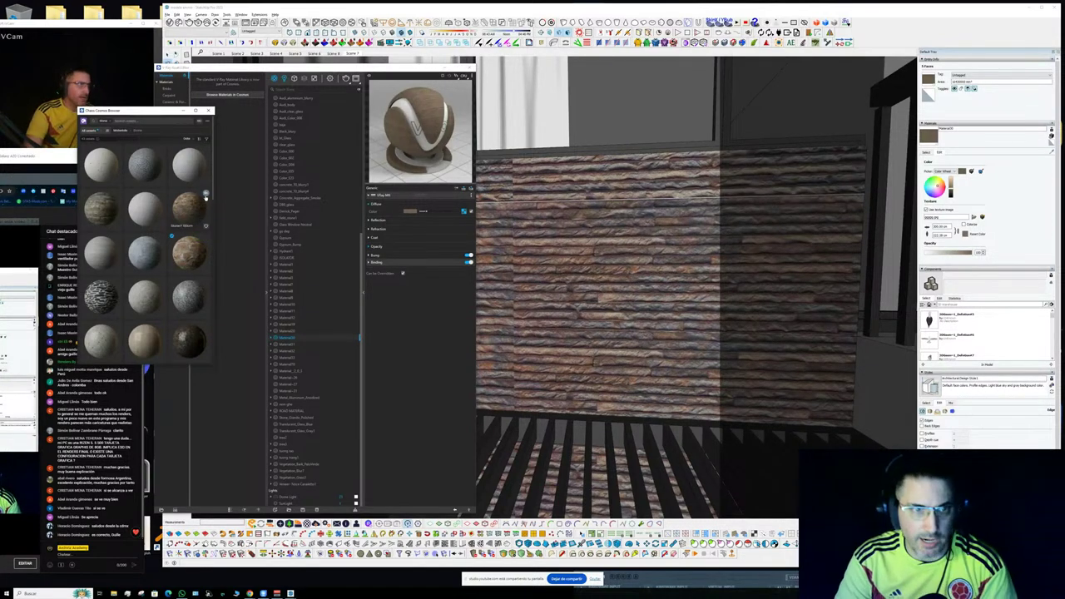
left_click(206, 194)
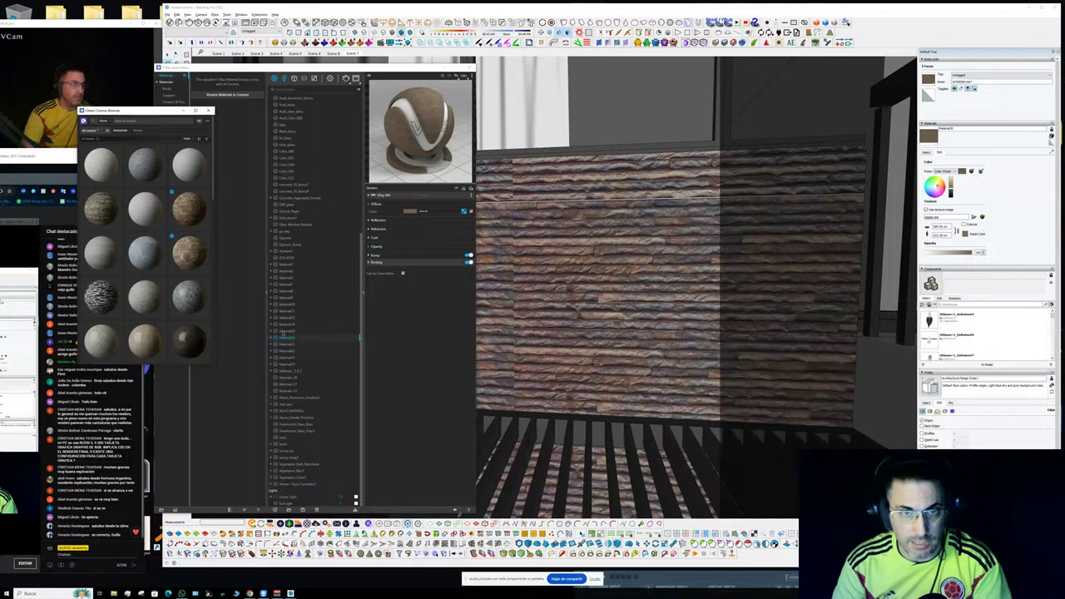
mouse_move(196, 202)
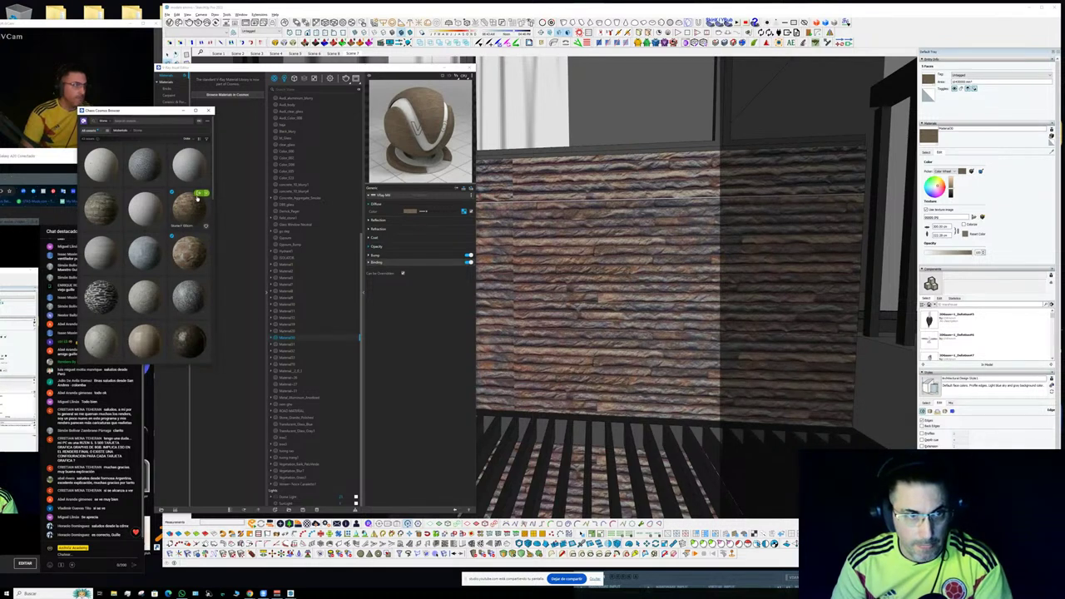
left_click(200, 193)
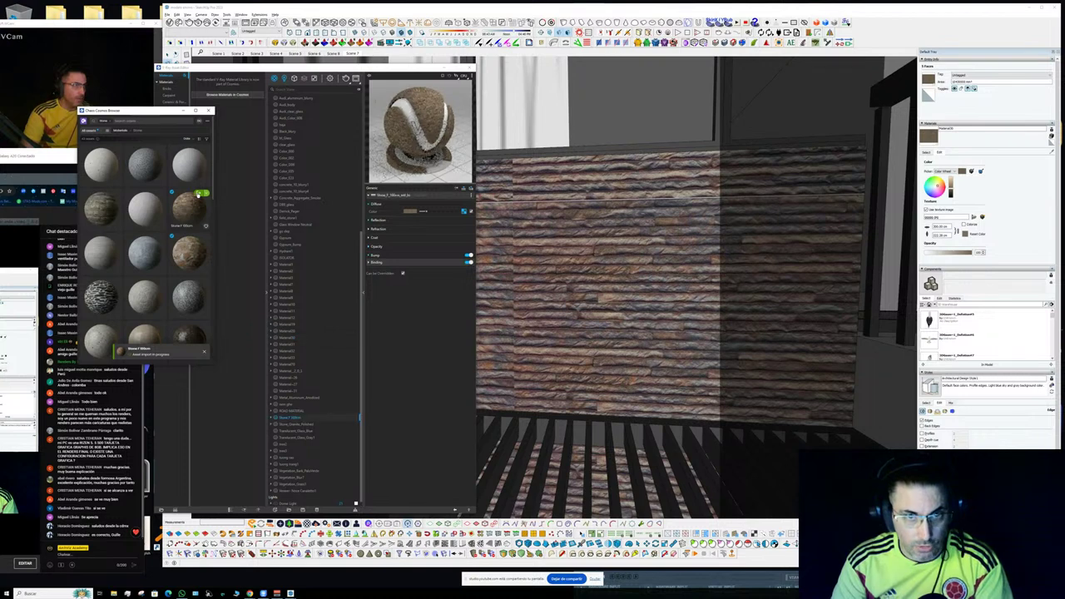
- Apply Stone F 100cm to the selected cladding faces and clear the selection
left_click(287, 418)
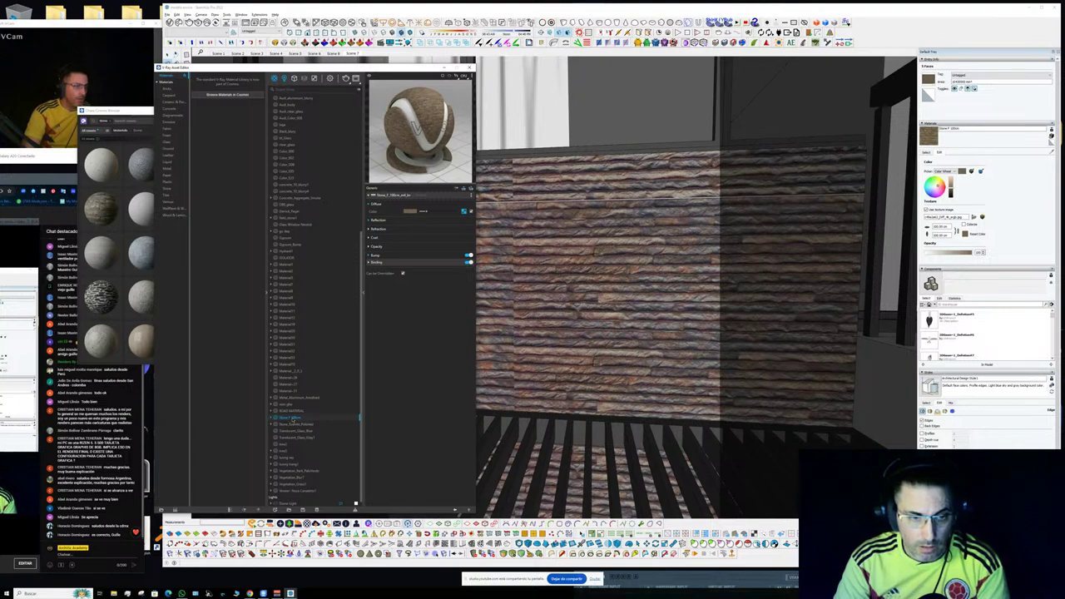
right_click(290, 419)
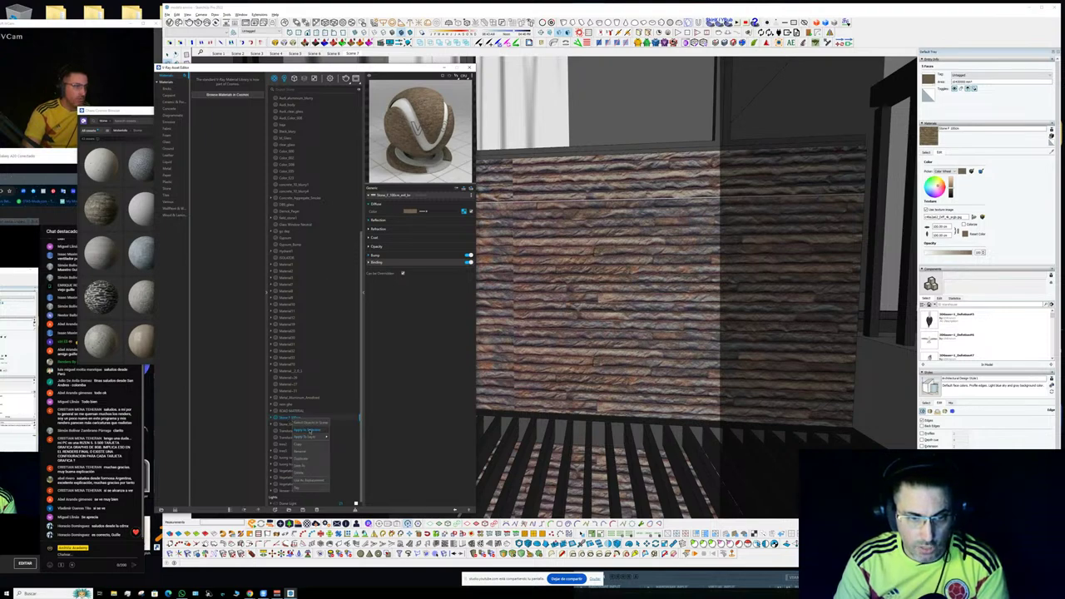
left_click(309, 423)
middle_click_drag(589, 283, 613, 319)
key("ctrl+t")
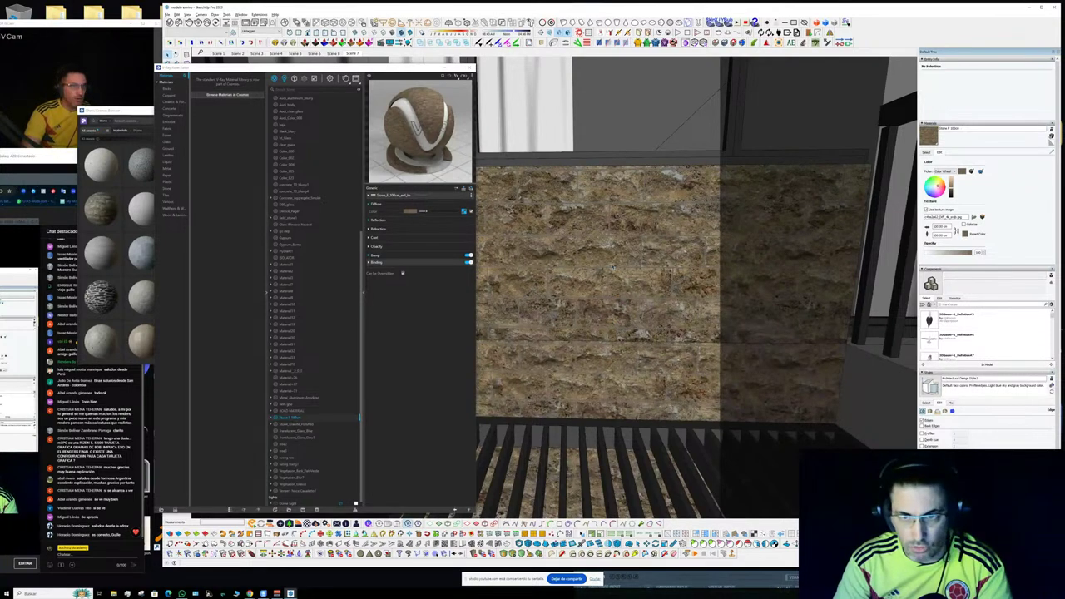
- Examine the normal map assigned to the Stone F 100cm material's bump, returning to the material settings when done
middle_click_drag(609, 261, 613, 276)
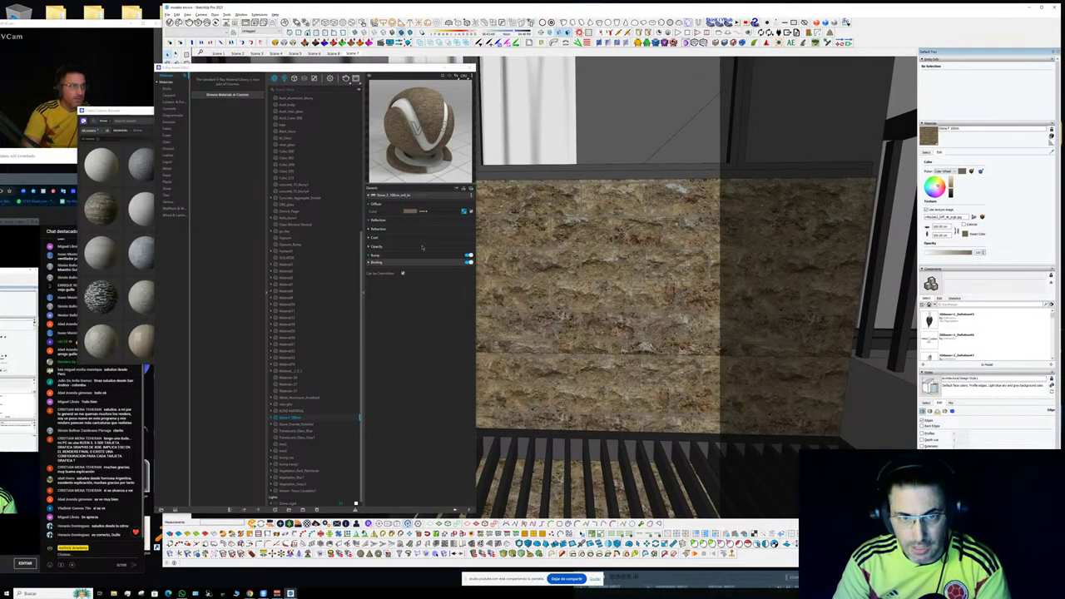
left_click(391, 254)
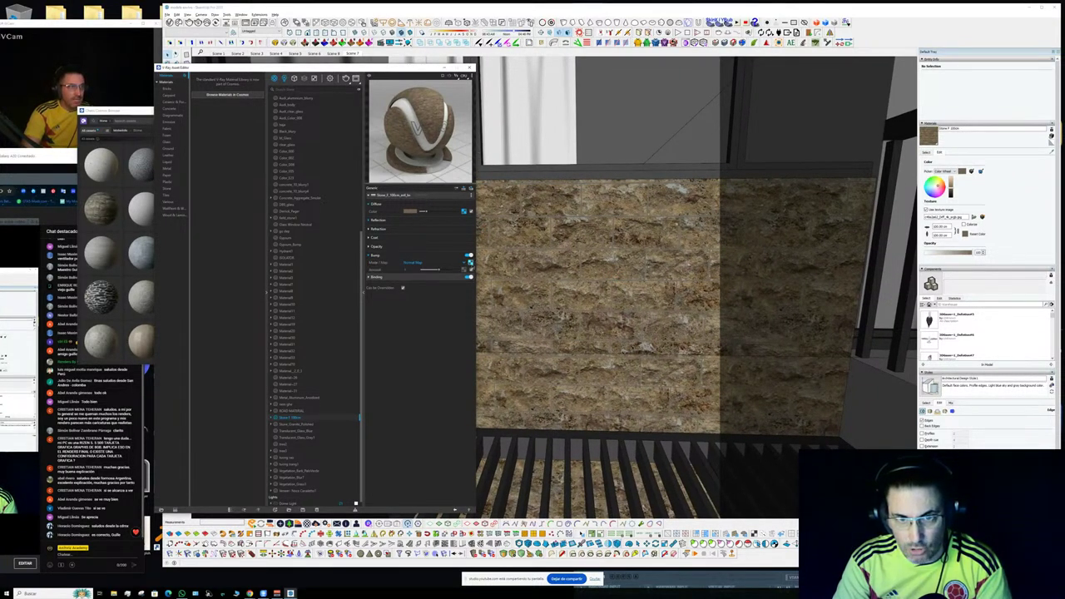
left_click(469, 264)
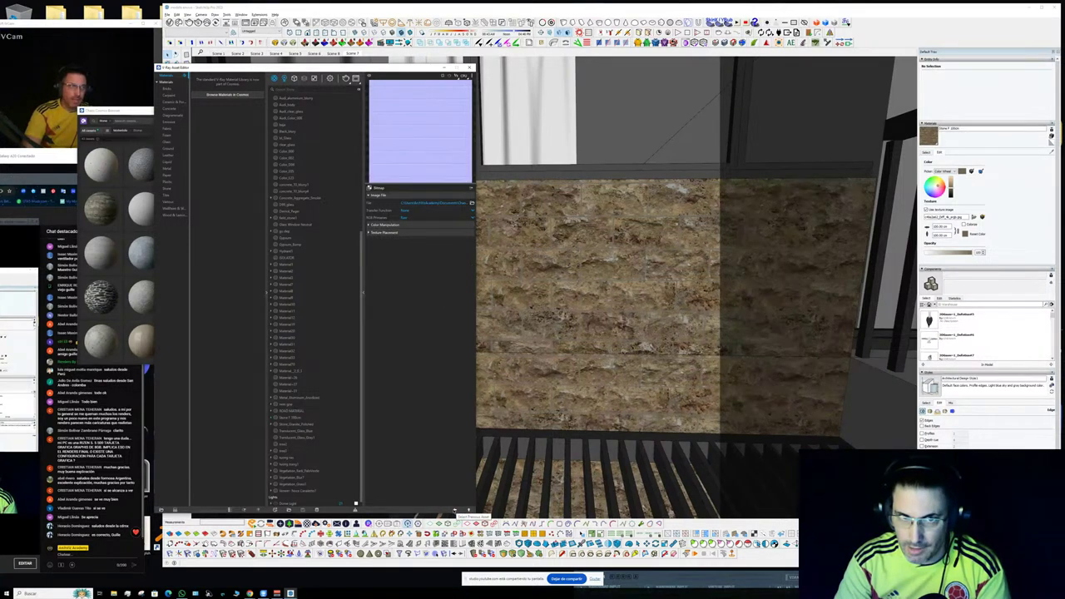
left_click(455, 510)
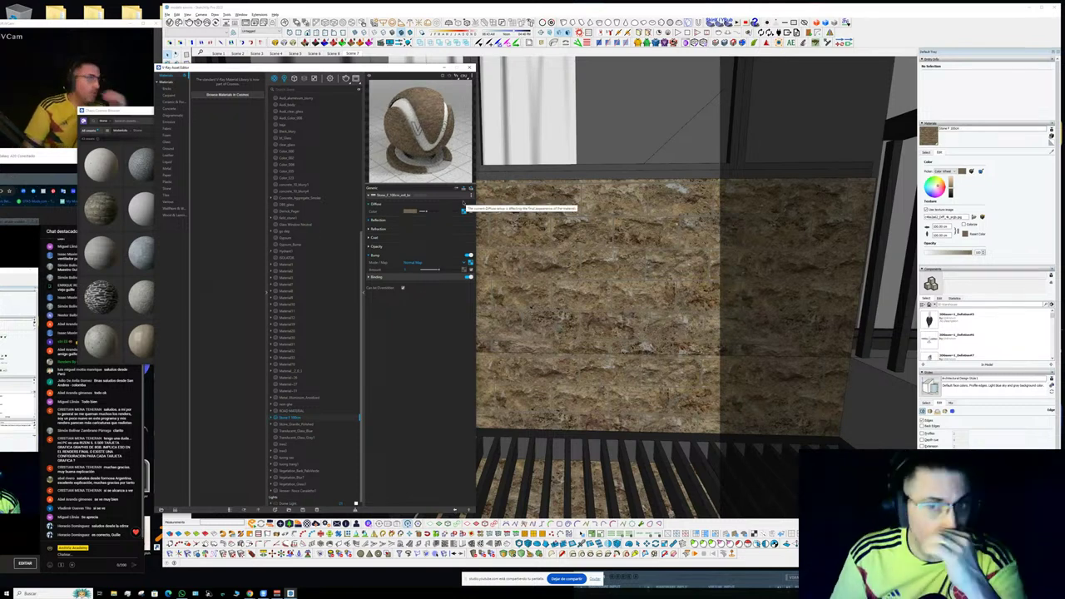
- Add a displacement attribute to the Stone F 100cm material, enable it and expand its settings
left_click(463, 211)
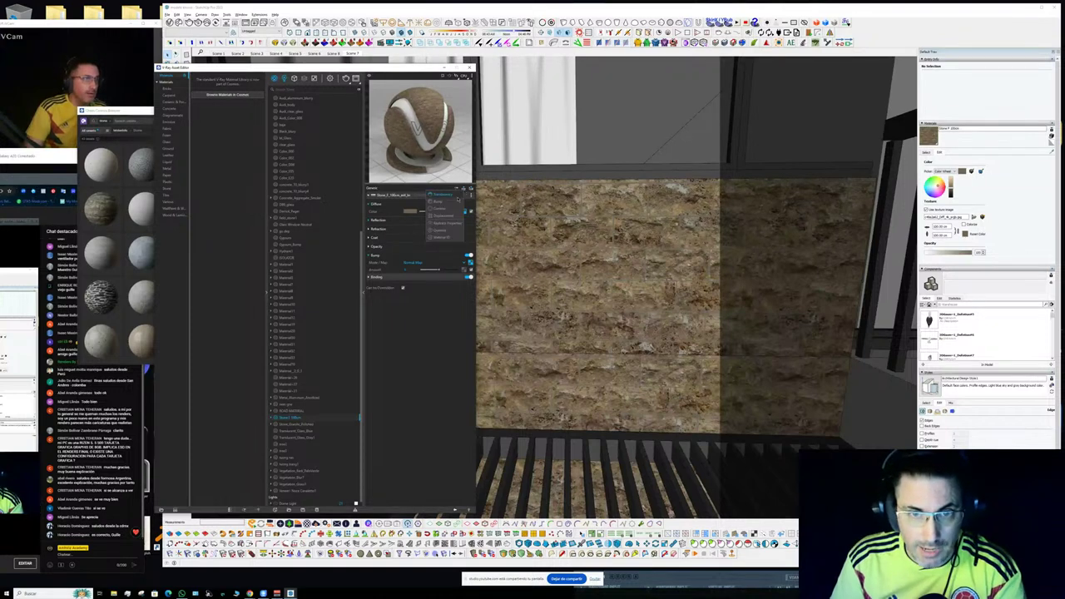
left_click(449, 215)
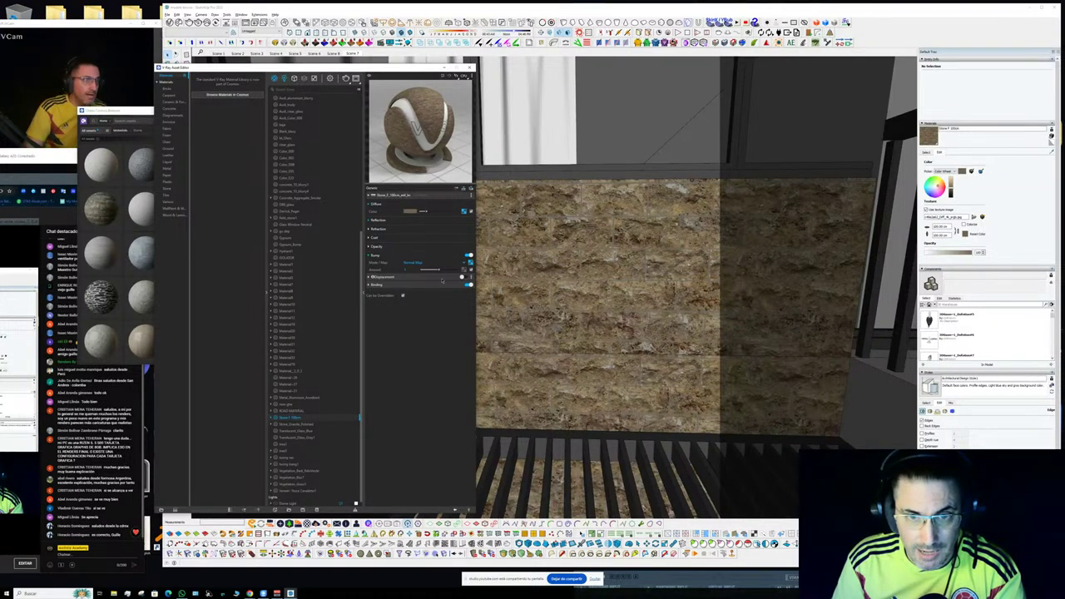
left_click(462, 278)
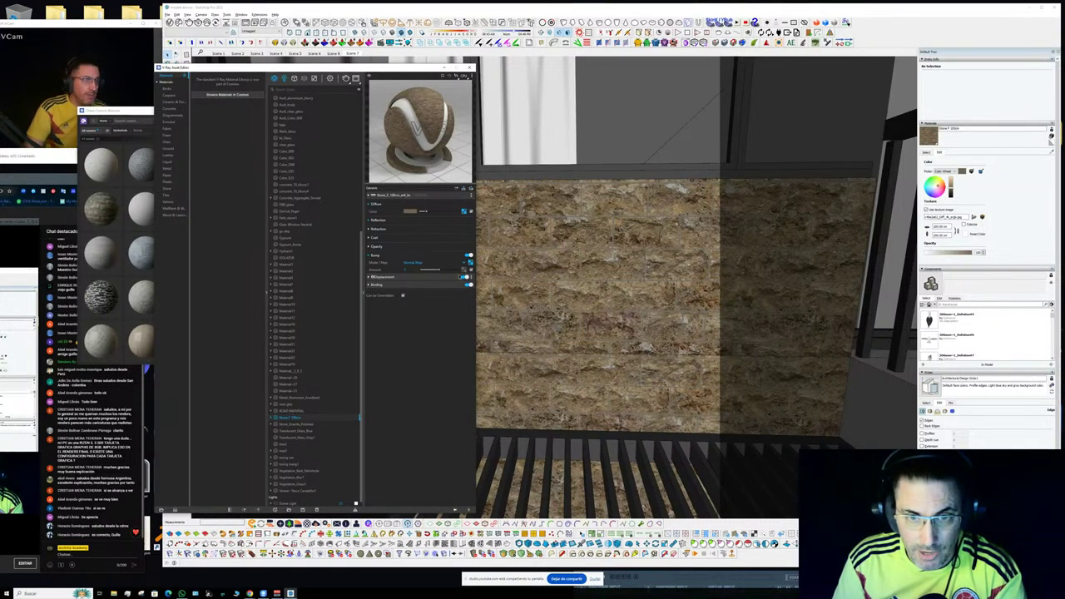
left_click(462, 278)
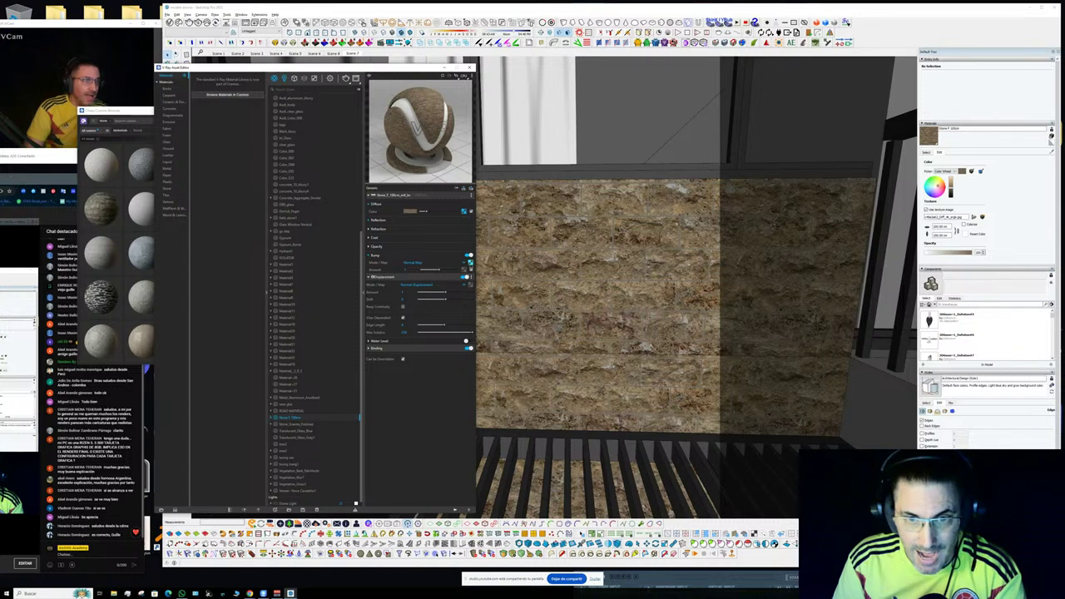
- Paste the map as a copy into the stone's displacement, wrap it in a desaturated Color Correction and raise its contrast
right_click(470, 284)
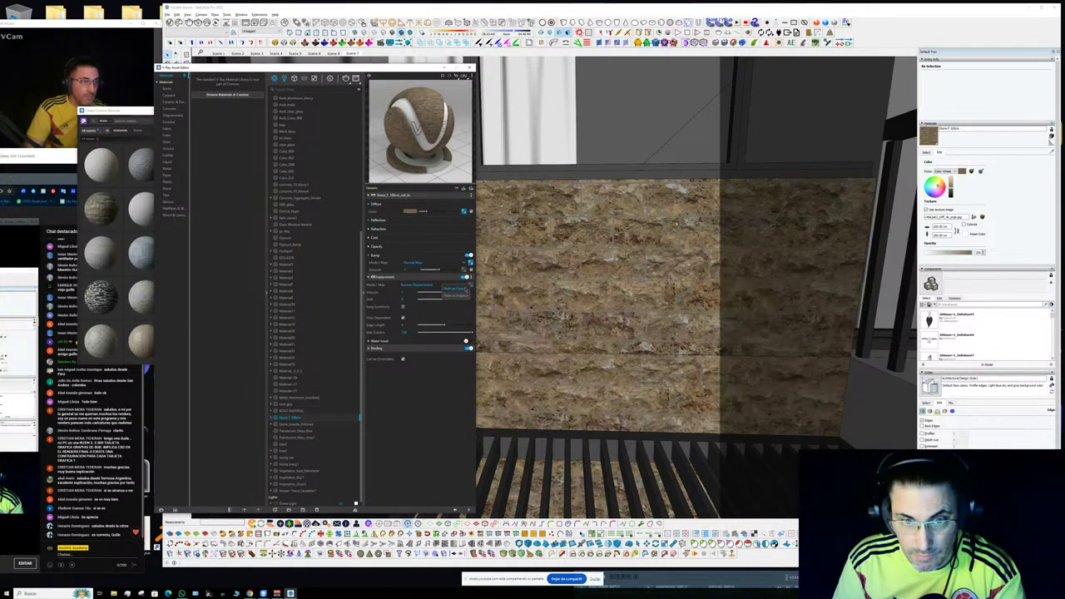
left_click(466, 288)
right_click(471, 285)
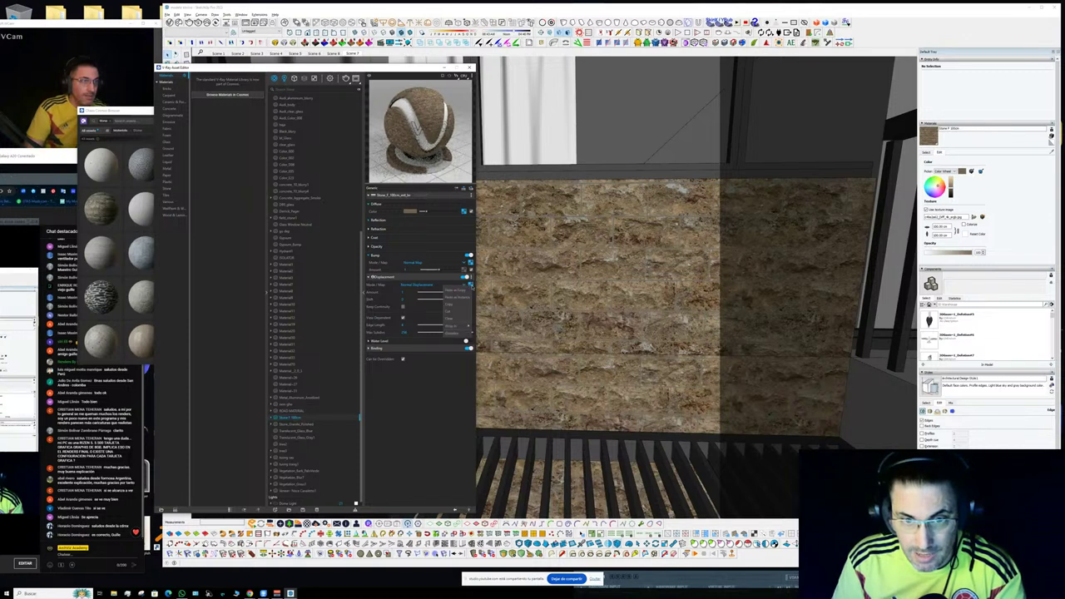
mouse_move(450, 329)
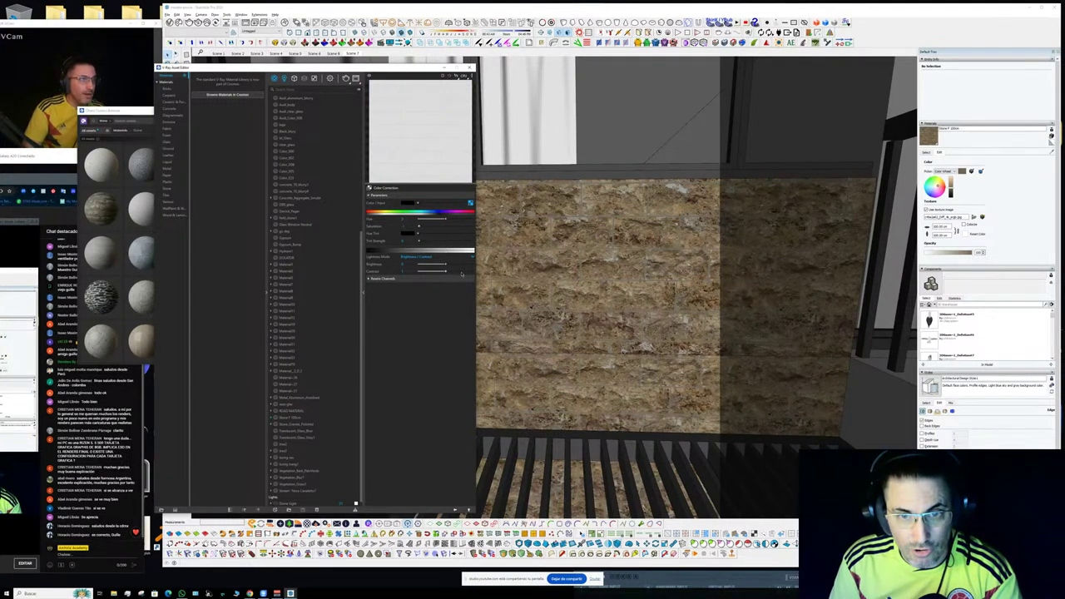
left_click(462, 273)
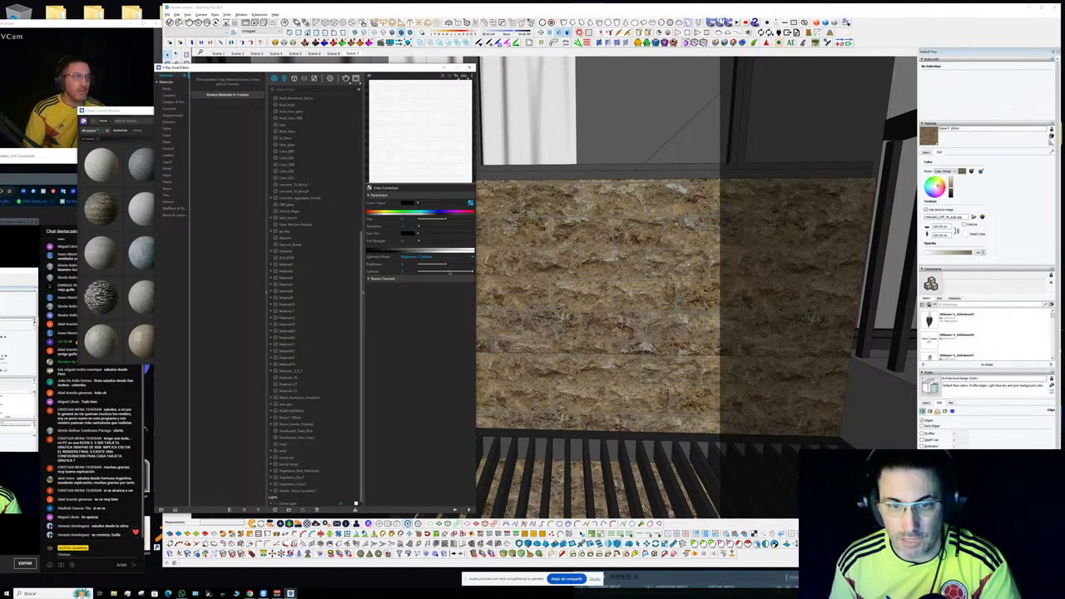
- Switch off the stone material's displacement and exclude the material from the material override
left_click(358, 417)
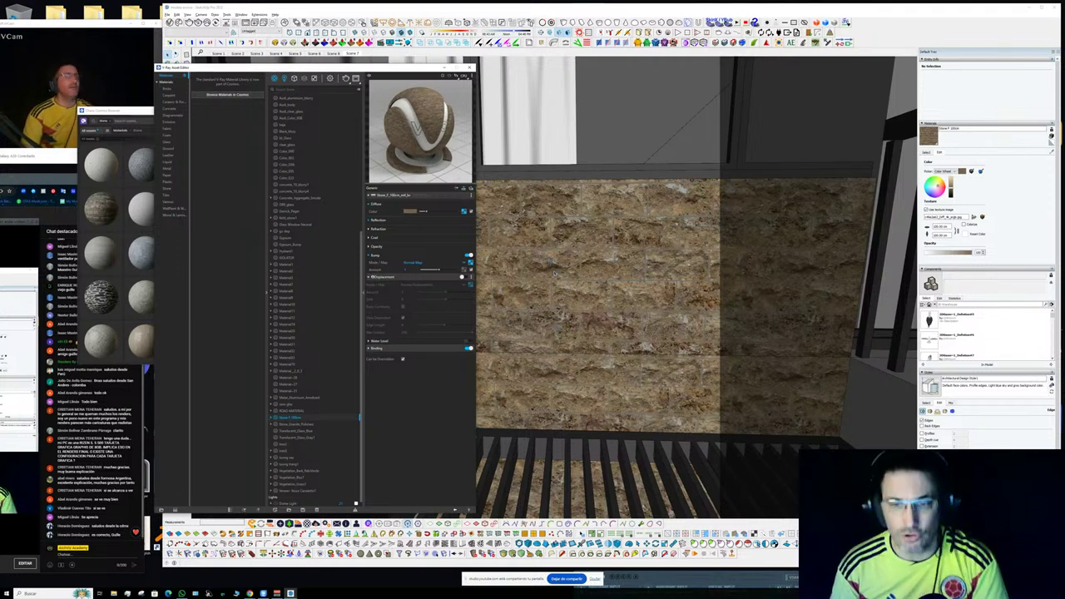
middle_click_drag(555, 272, 563, 288)
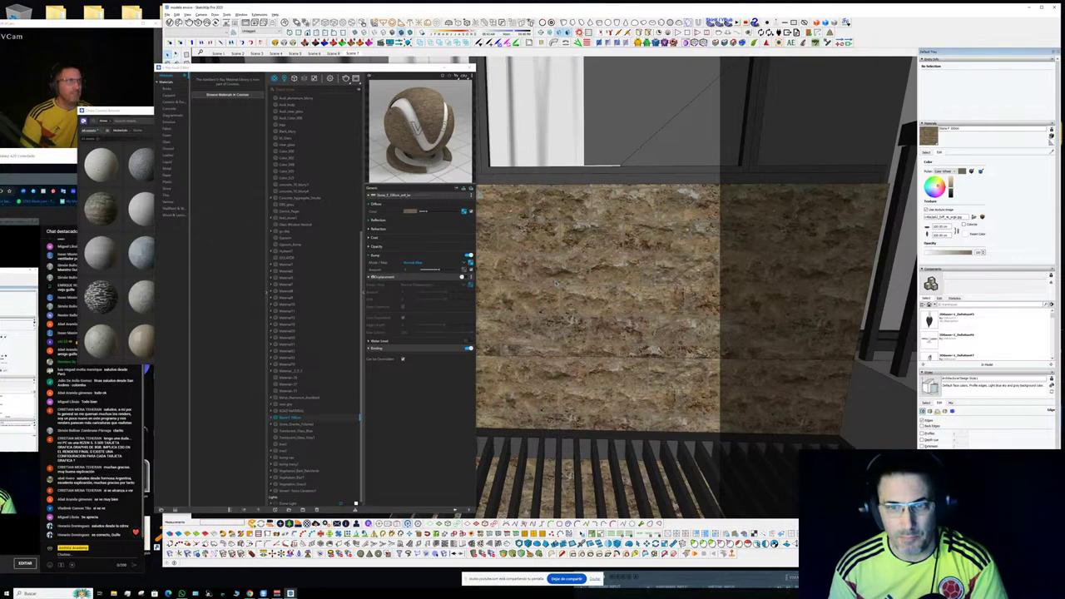
scroll(556, 284, "down", 3)
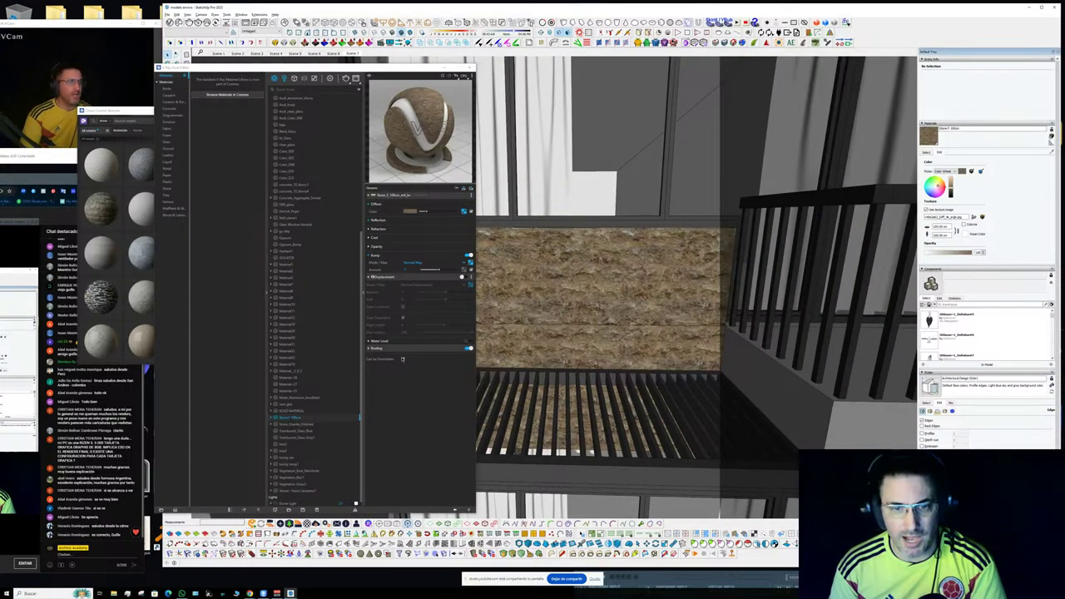
scroll(549, 268, "down", 2)
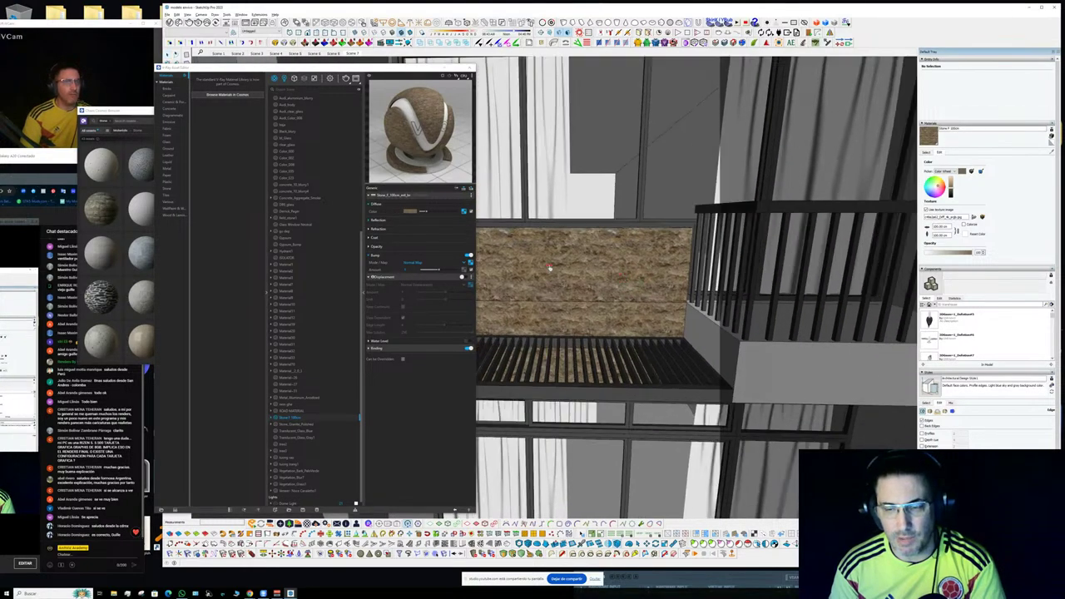
- Sample the white parapet and the light wall material on the neighbouring house
mouse_move(550, 268)
middle_mouse_down()
mouse_move(654, 248)
mouse_move(549, 250)
mouse_move(642, 250)
middle_mouse_up()
scroll(605, 309, "up", 2)
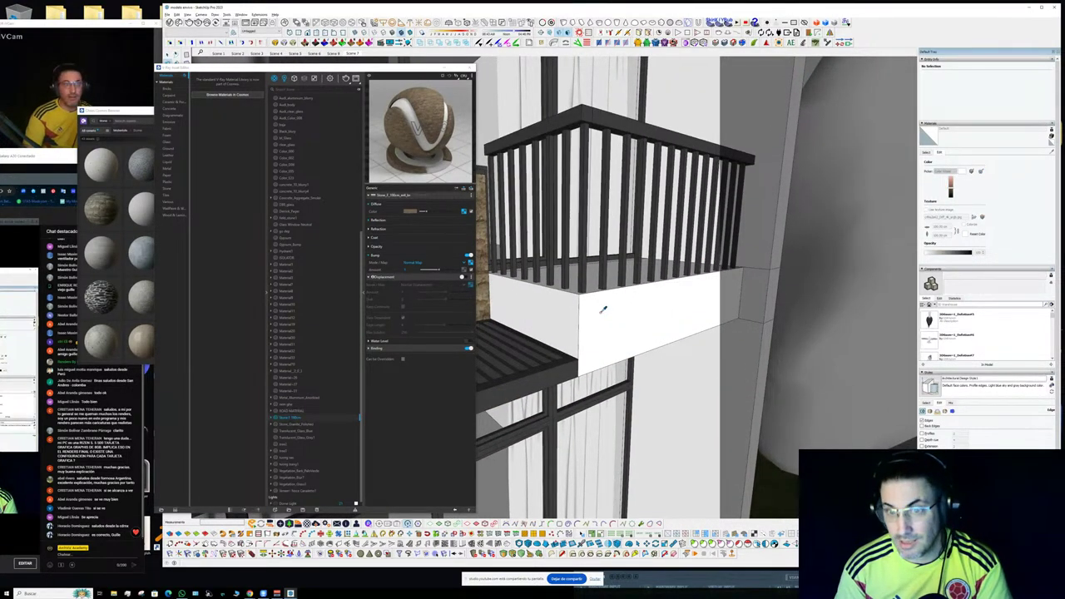
scroll(613, 308, "down", 3)
mouse_move(613, 309)
middle_mouse_down()
mouse_move(527, 328)
mouse_move(549, 306)
middle_mouse_up()
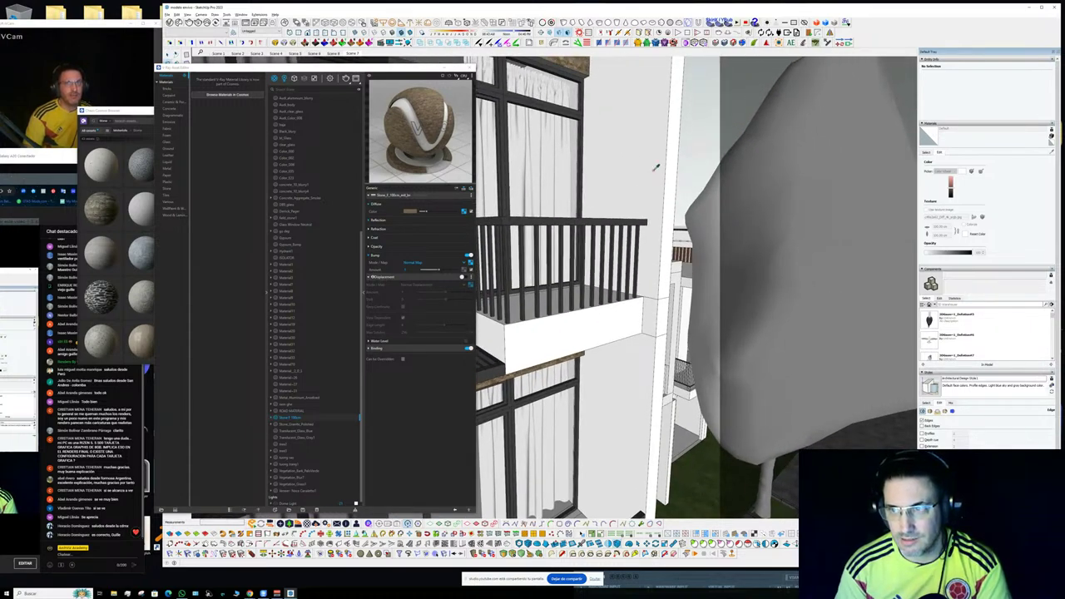
middle_click_drag(637, 186, 325, 297)
left_click(653, 215, "alt")
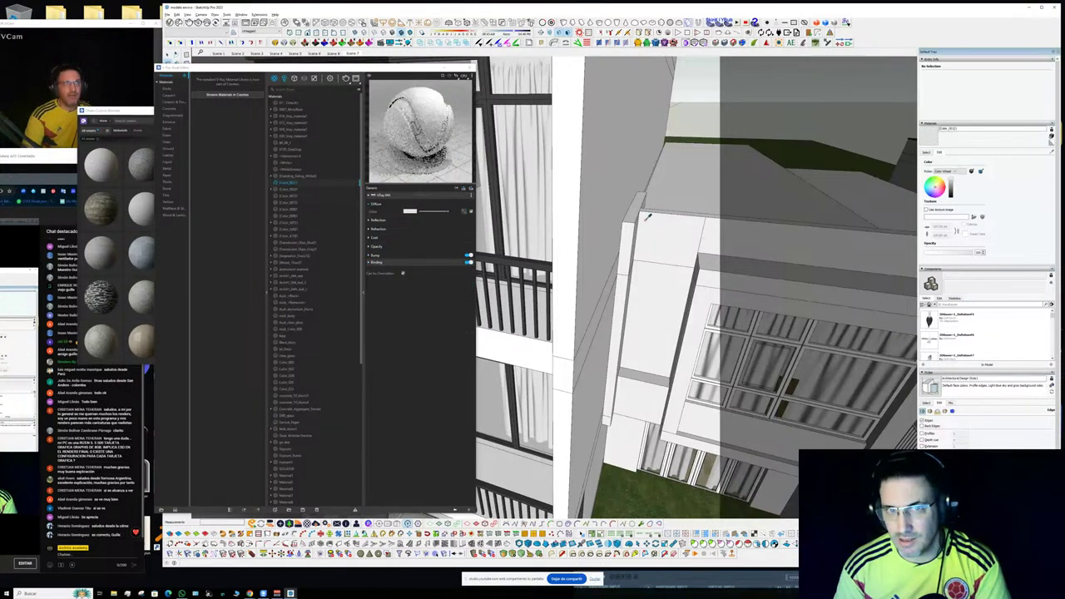
middle_click_drag(648, 217, 587, 321)
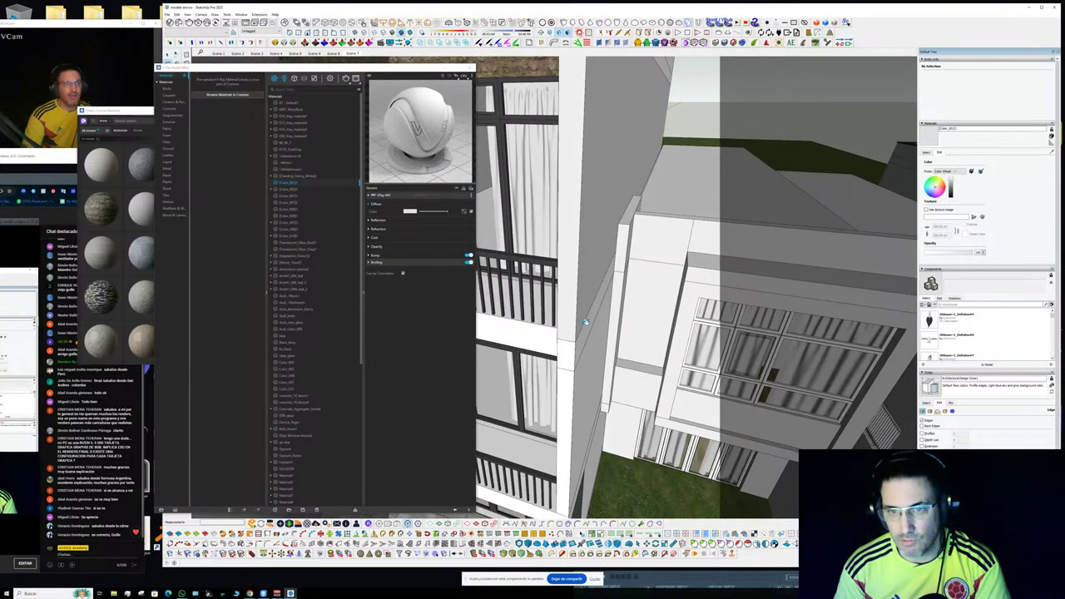
- Darken the diffuse colour of the building's white wall material to black to reveal the surfaces using it
middle_click_drag(579, 367, 573, 396)
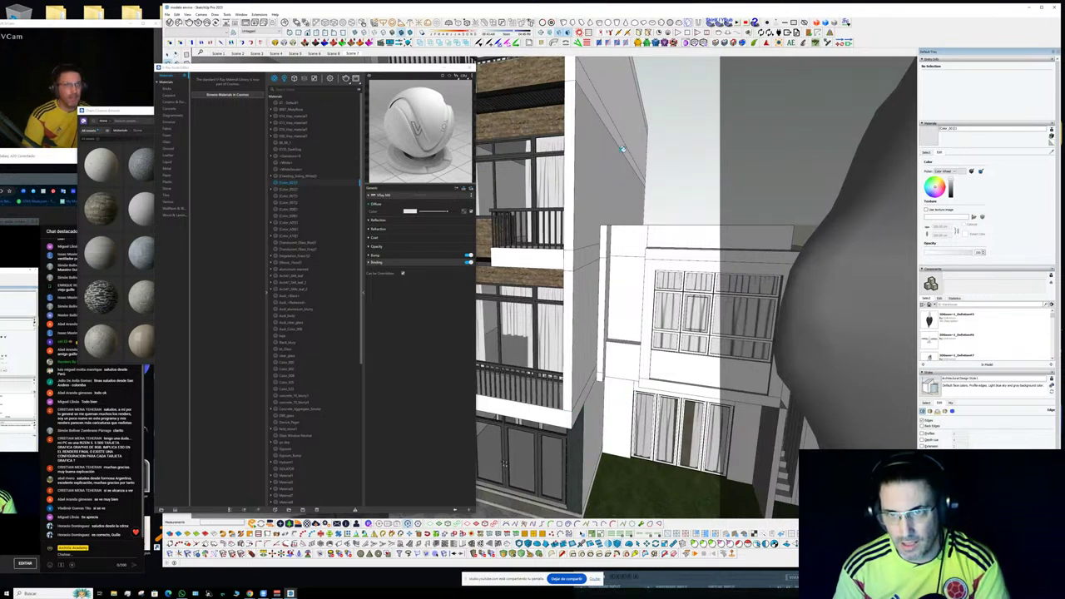
mouse_move(640, 328)
middle_mouse_down()
mouse_move(617, 323)
mouse_move(588, 200)
middle_mouse_up()
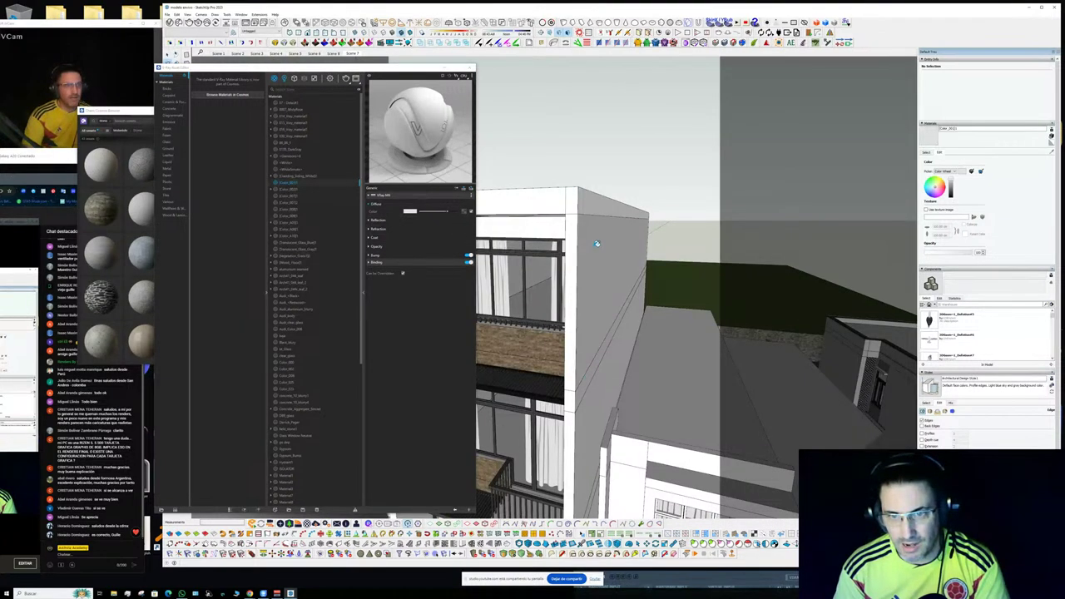
mouse_move(543, 221)
middle_mouse_down()
mouse_move(851, 245)
mouse_move(541, 336)
middle_mouse_up()
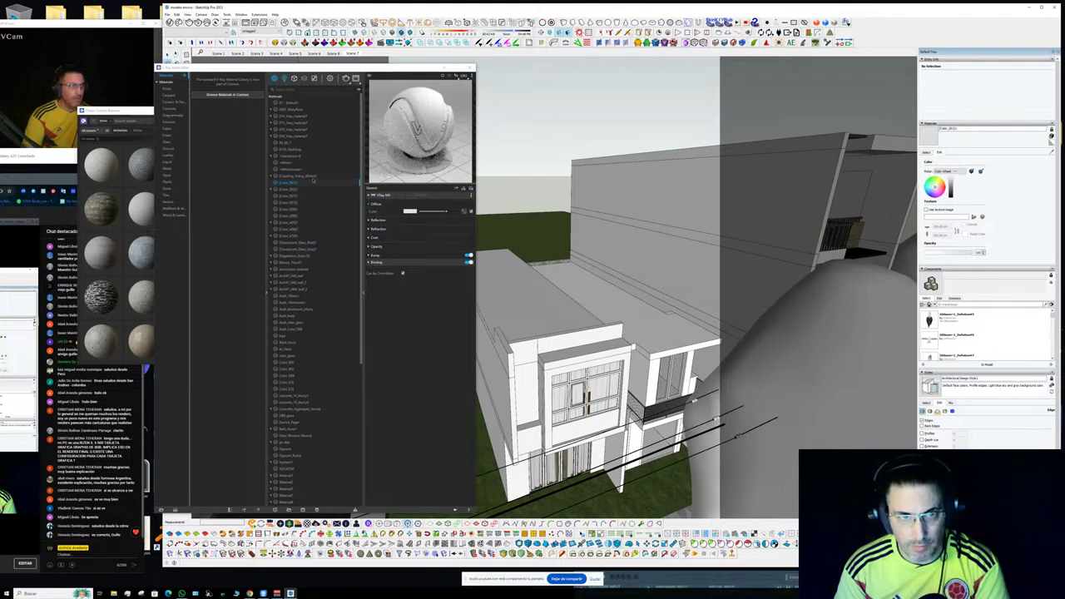
left_click_drag(445, 212, 420, 211)
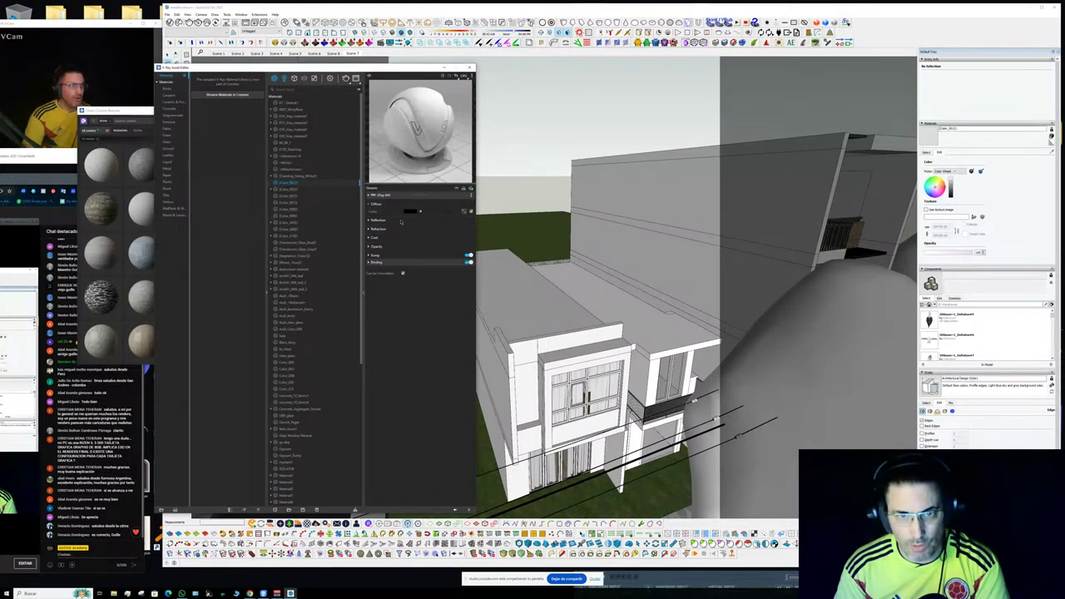
scroll(572, 167, "down", 5)
middle_click_drag(560, 222, 521, 272)
scroll(671, 187, "up", 1)
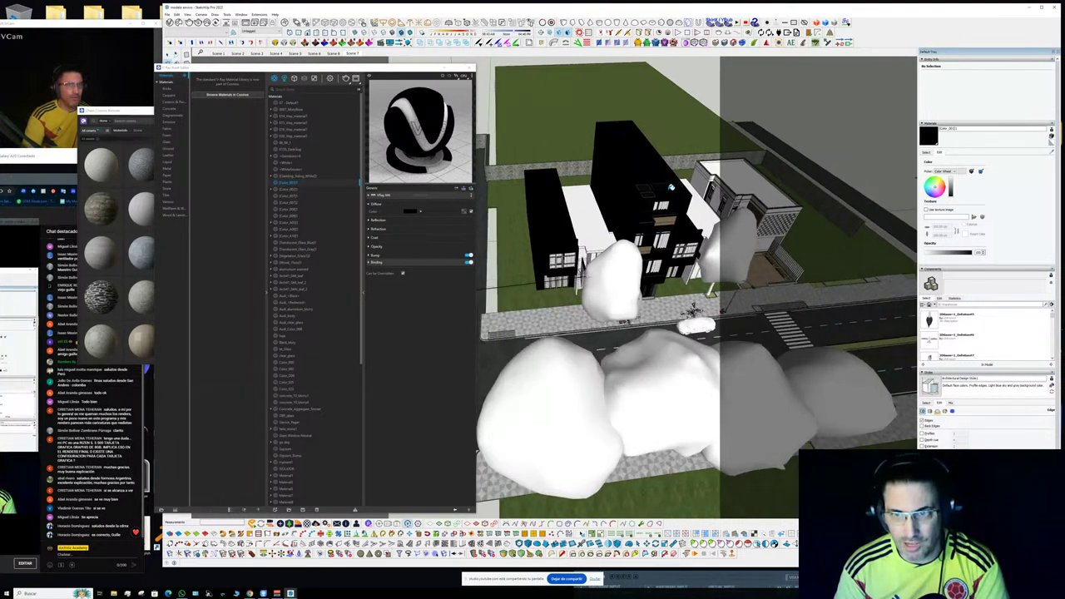
scroll(502, 230, "up", 4)
middle_click_drag(502, 231, 595, 262)
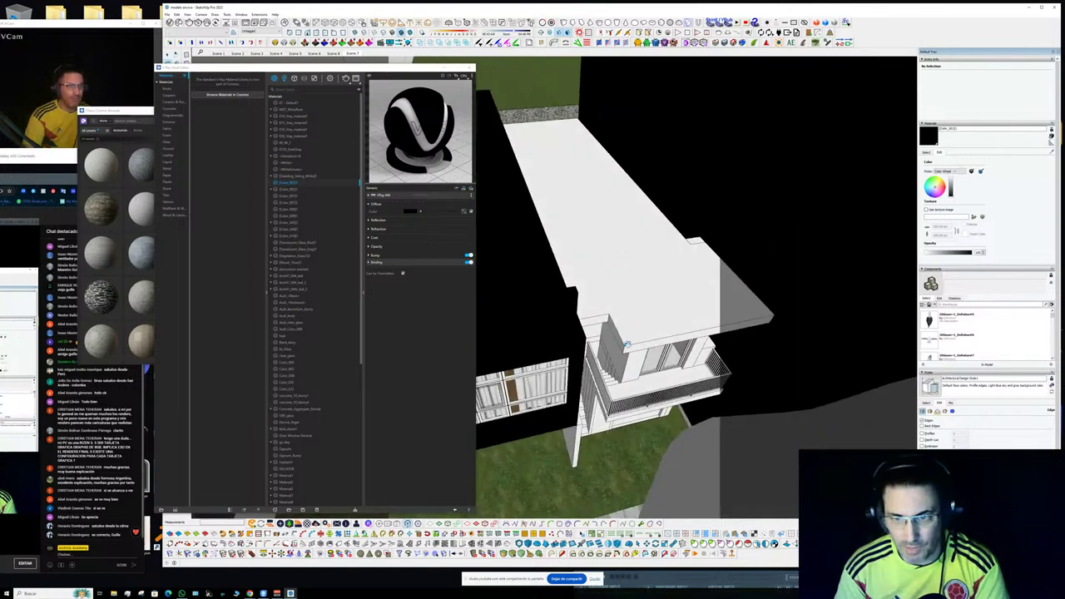
- Sample the house roof's white gypsum material, select all objects using it, and apply the black wall material to them
scroll(634, 334, "up", 2)
left_click(633, 306, "alt")
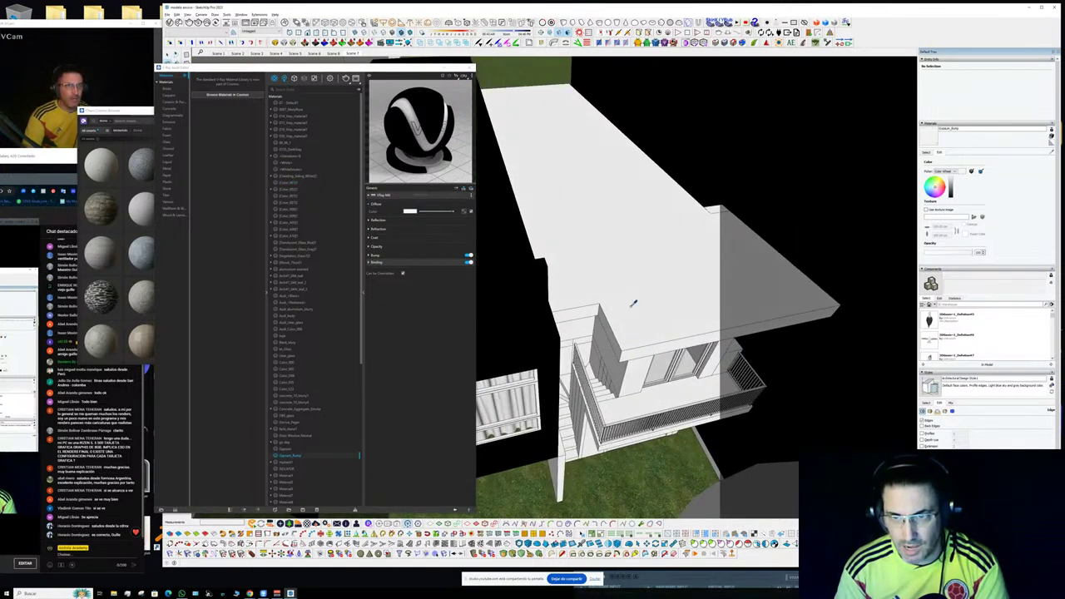
right_click(301, 455)
left_click(320, 386)
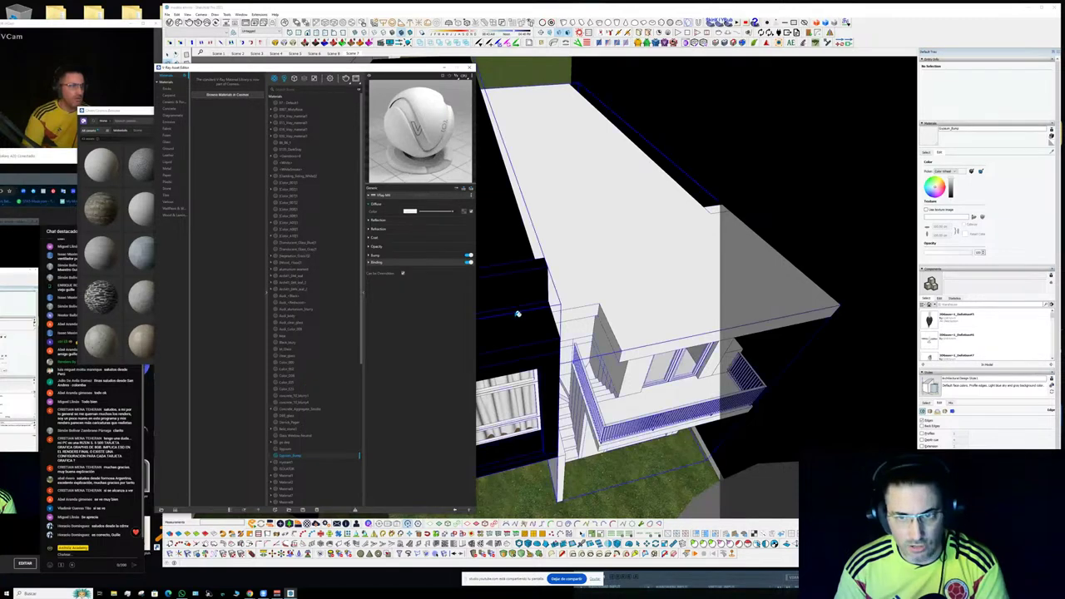
middle_click_drag(591, 289, 624, 290)
left_click(293, 183)
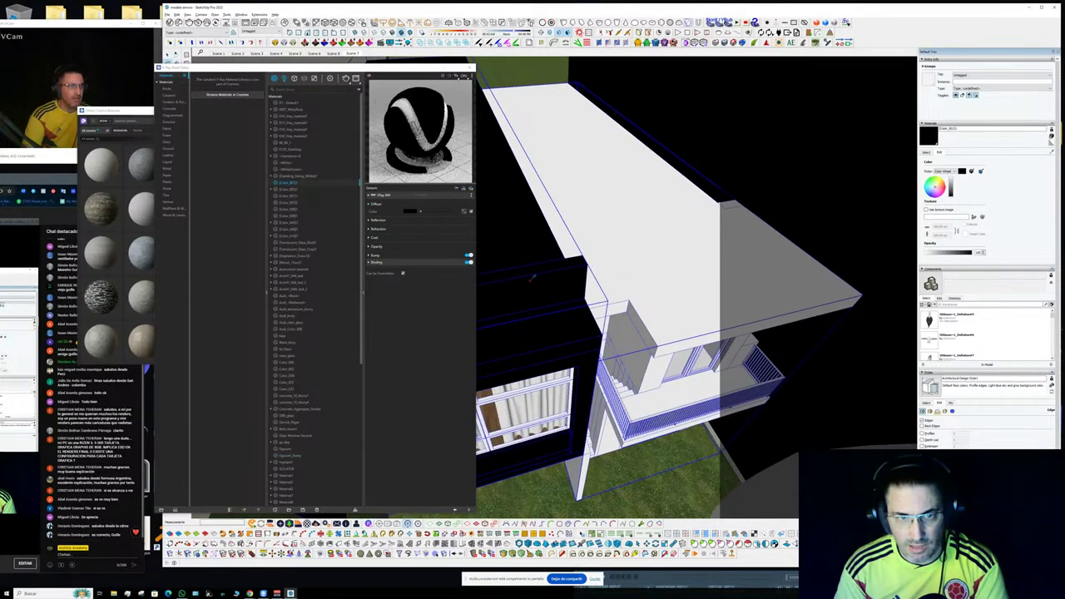
right_click(300, 184)
left_click(319, 194)
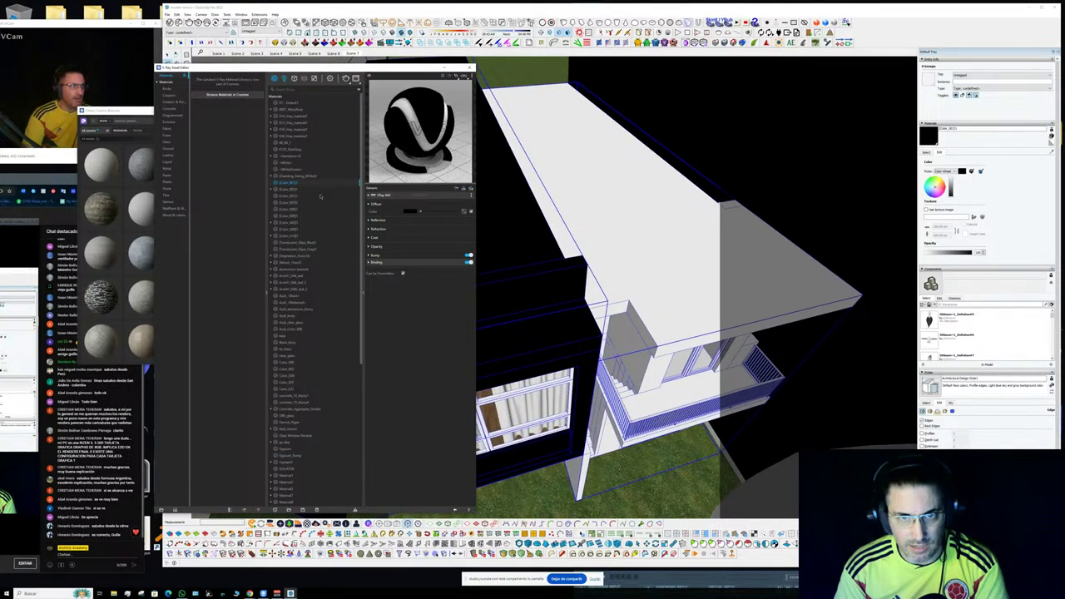
- Select all objects in the scene that use the black wall material
middle_click_drag(599, 241, 527, 281)
scroll(691, 202, "down", 3)
scroll(527, 282, "up", 3)
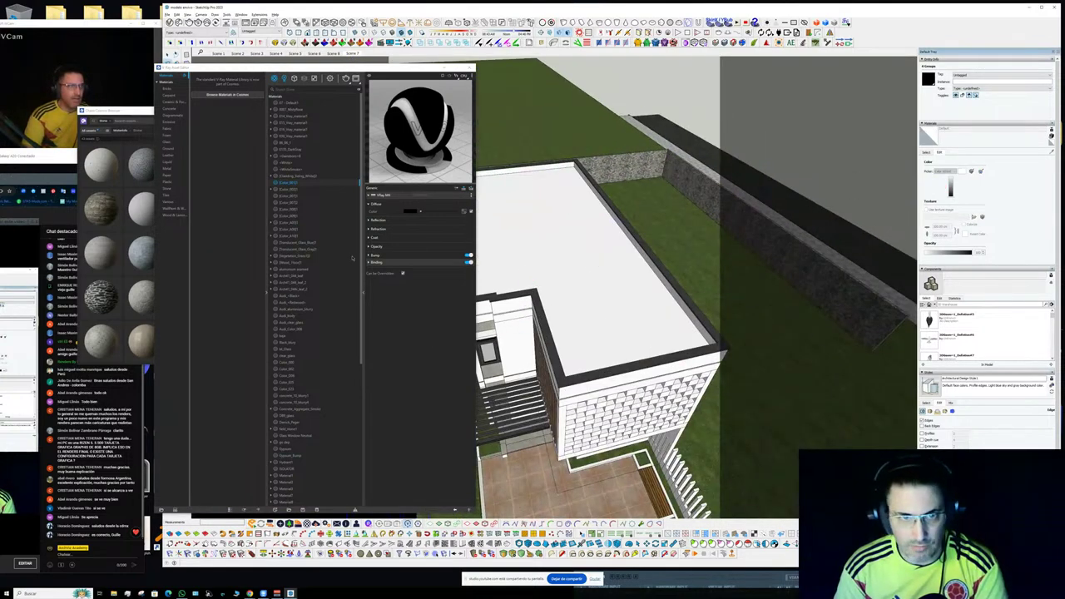
right_click(306, 181)
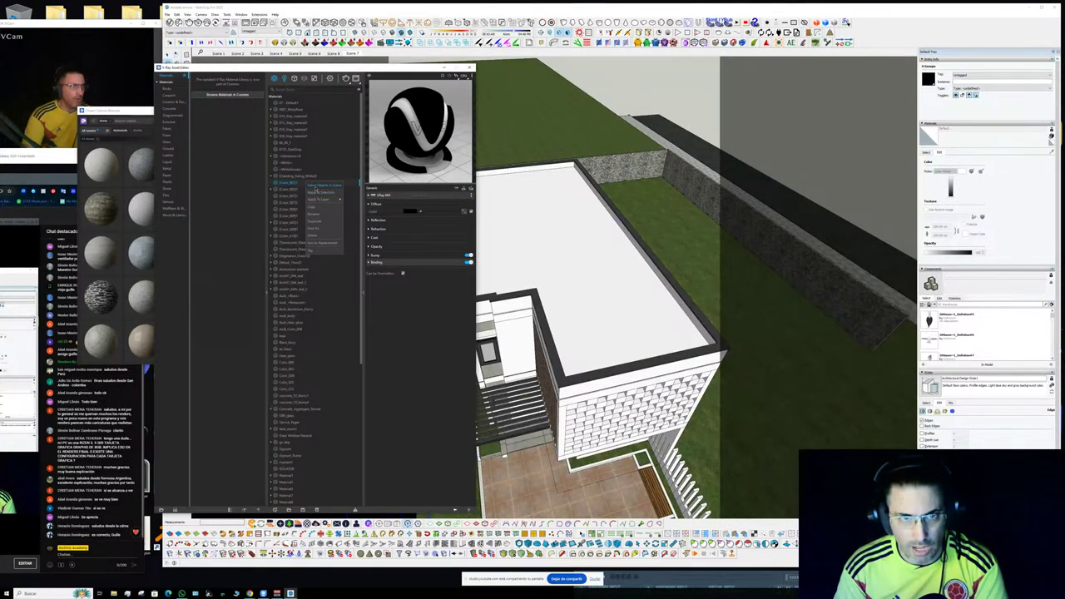
left_click(526, 234)
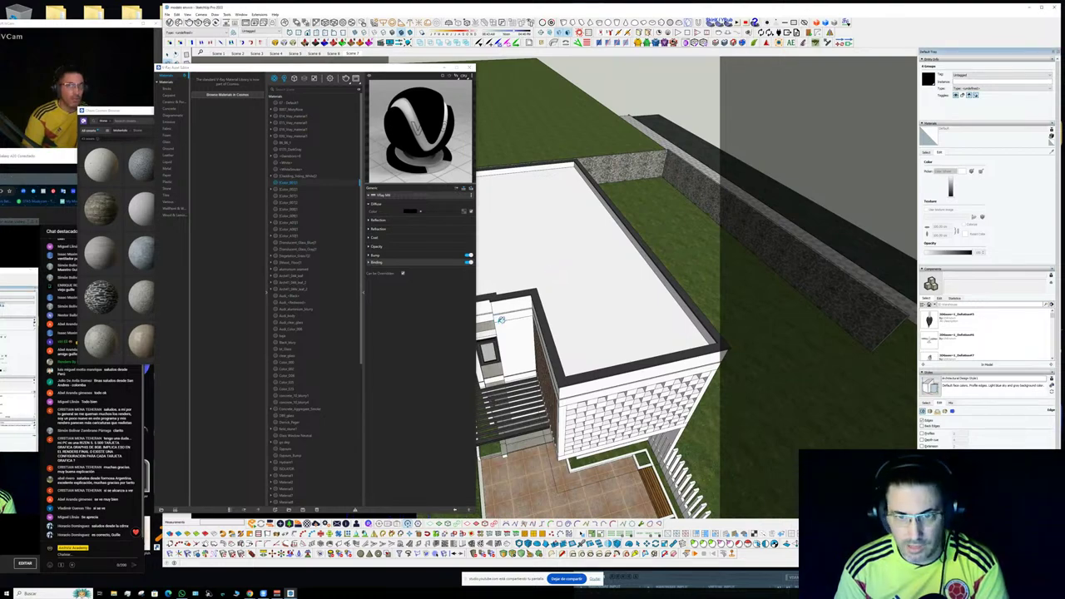
scroll(529, 324, "up", 2)
mouse_move(529, 324)
middle_mouse_down()
mouse_move(593, 327)
mouse_move(660, 304)
middle_mouse_up()
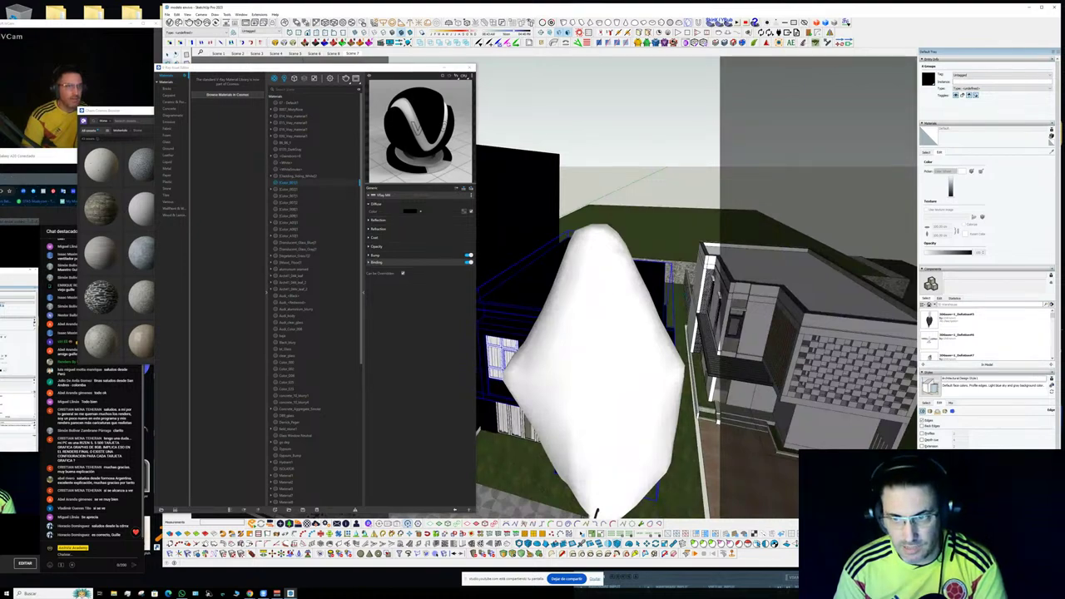
middle_click_drag(625, 306, 641, 340)
scroll(645, 341, "up", 5)
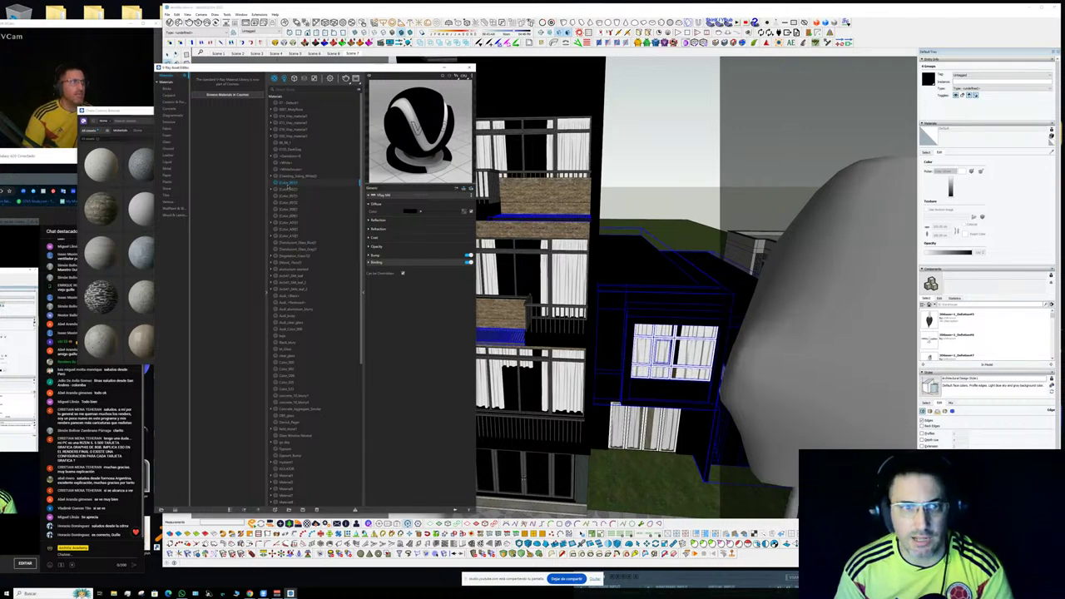
right_click(287, 186)
left_click(297, 190)
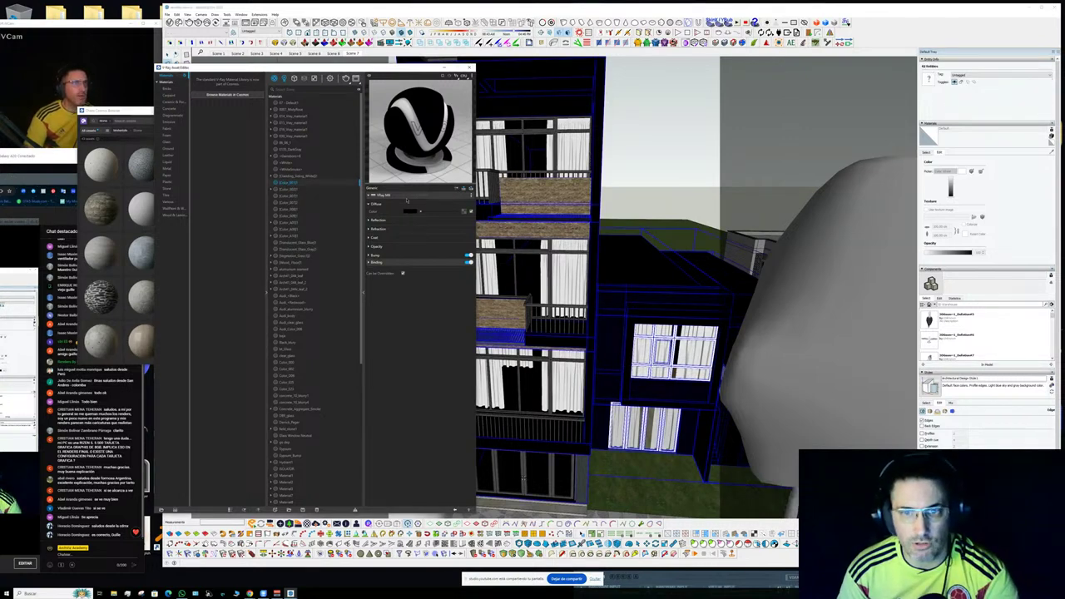
- Apply the WallPaint_FineGrain_01_White_1m material from the wall paint library to the selected building surfaces
left_click(172, 212)
scroll(215, 356, "down", 3)
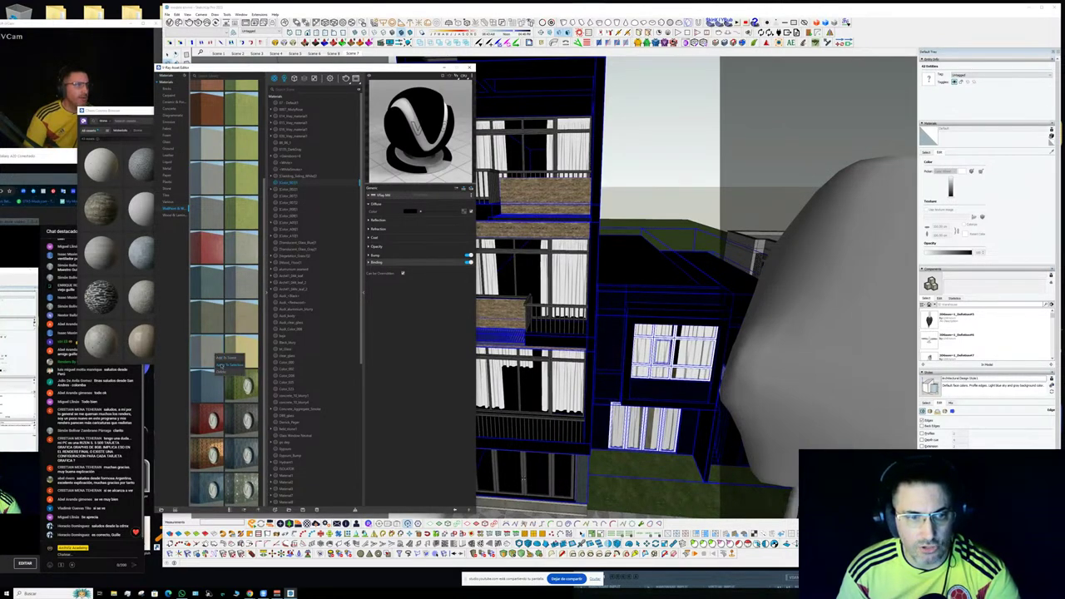
key("ctrl+z")
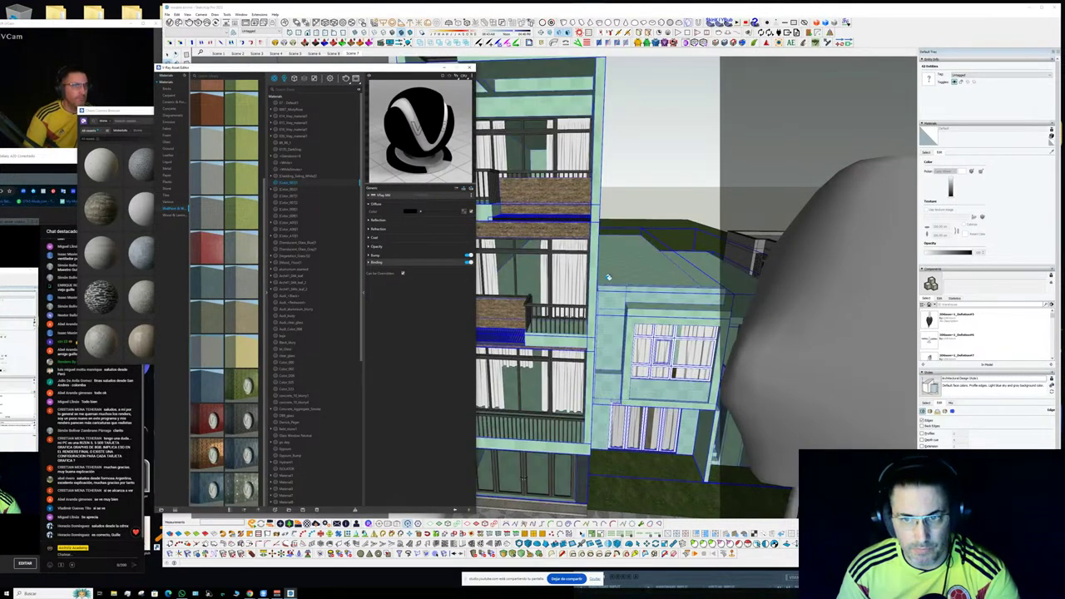
middle_click_drag(608, 278, 575, 289)
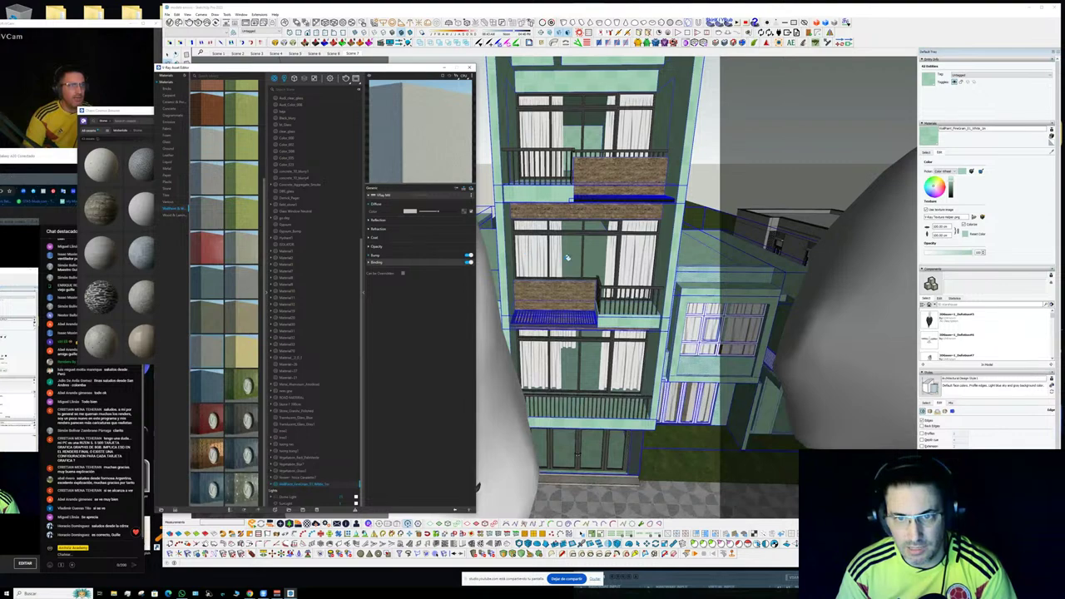
- Sample the window frames' dark gray material and set its diffuse colour to black
scroll(612, 232, "up", 8)
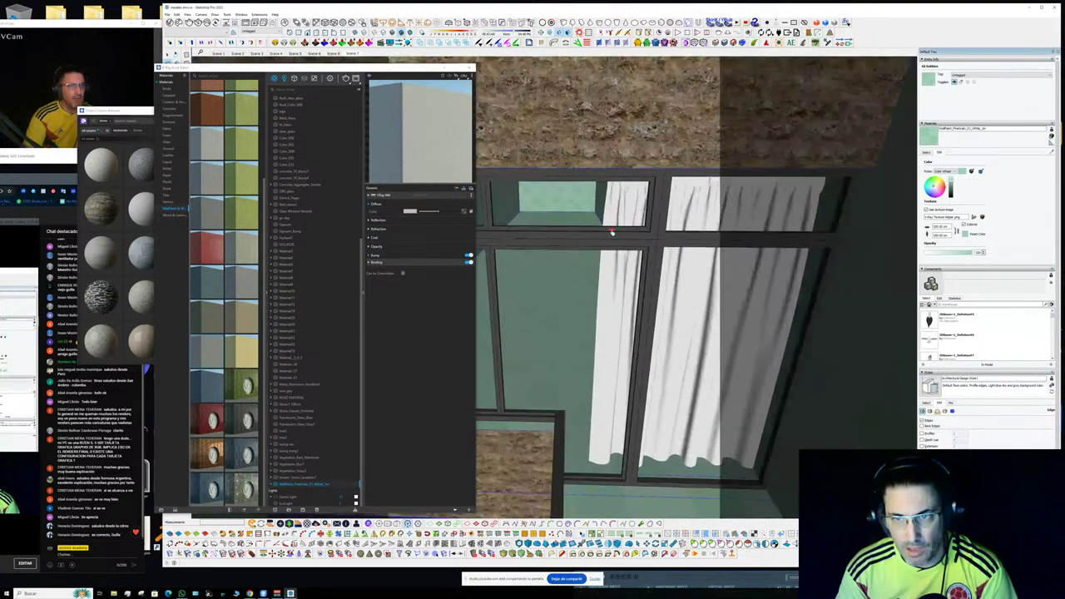
scroll(611, 232, "up", 5)
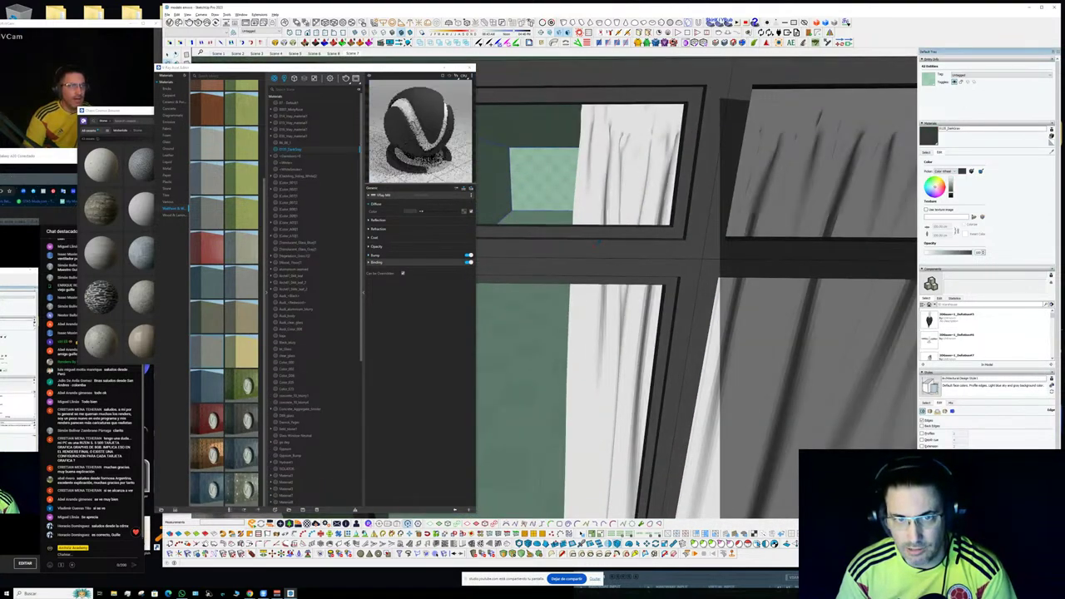
left_click_drag(422, 211, 415, 211)
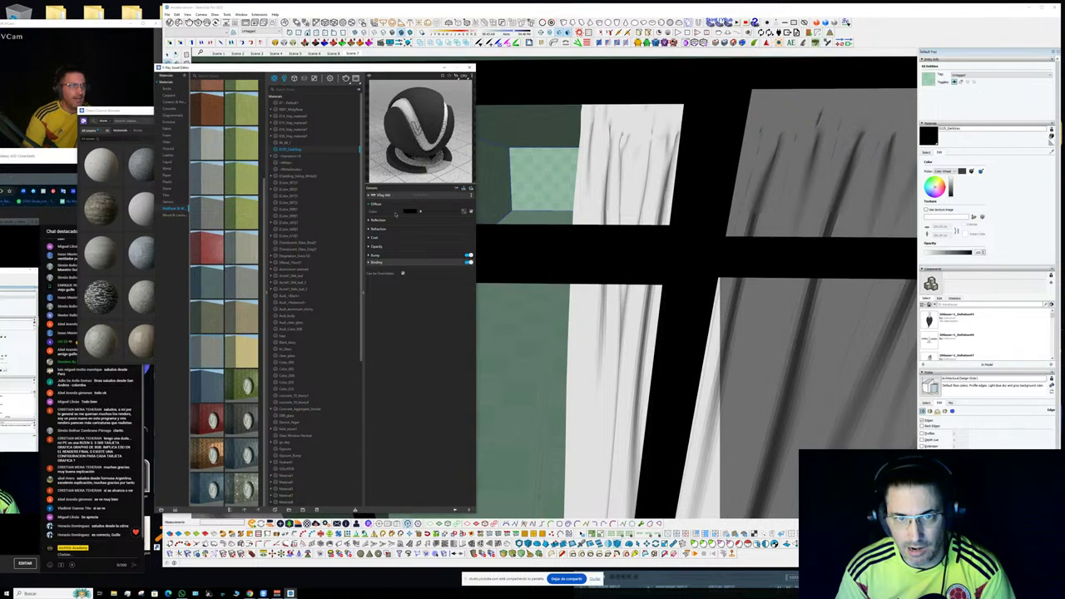
- Give the window frame material a dark gray reflection colour and slightly reduce its reflection glossiness
left_click(411, 220)
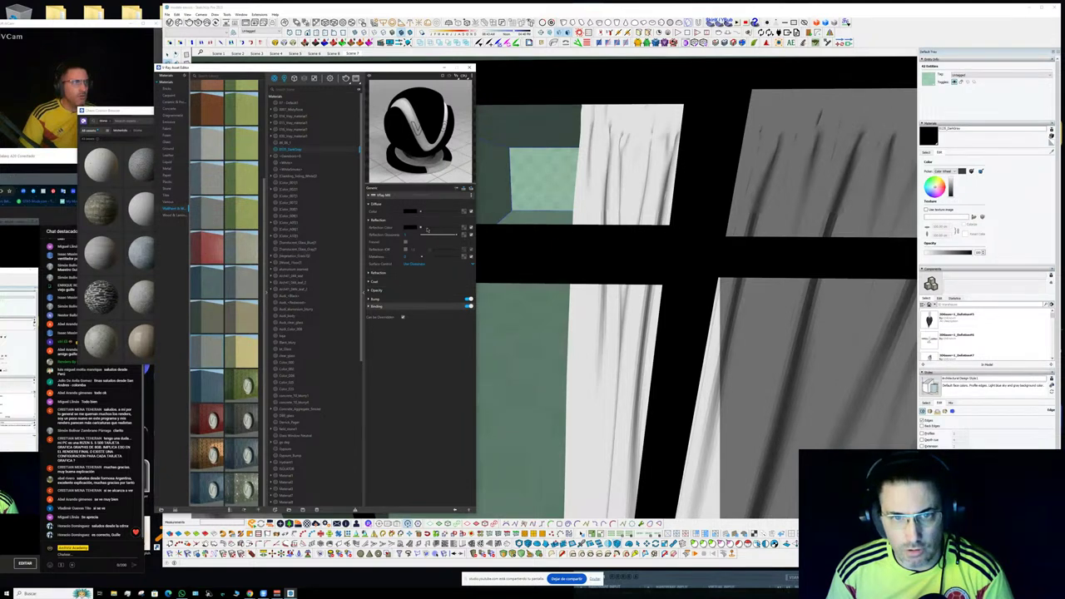
left_click(425, 228)
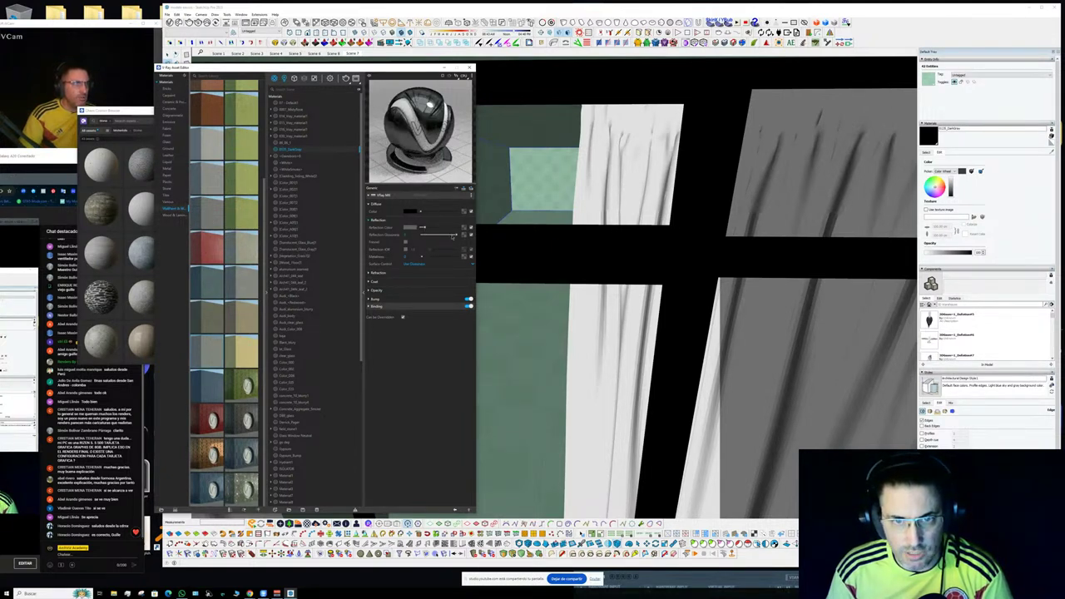
left_click(449, 236)
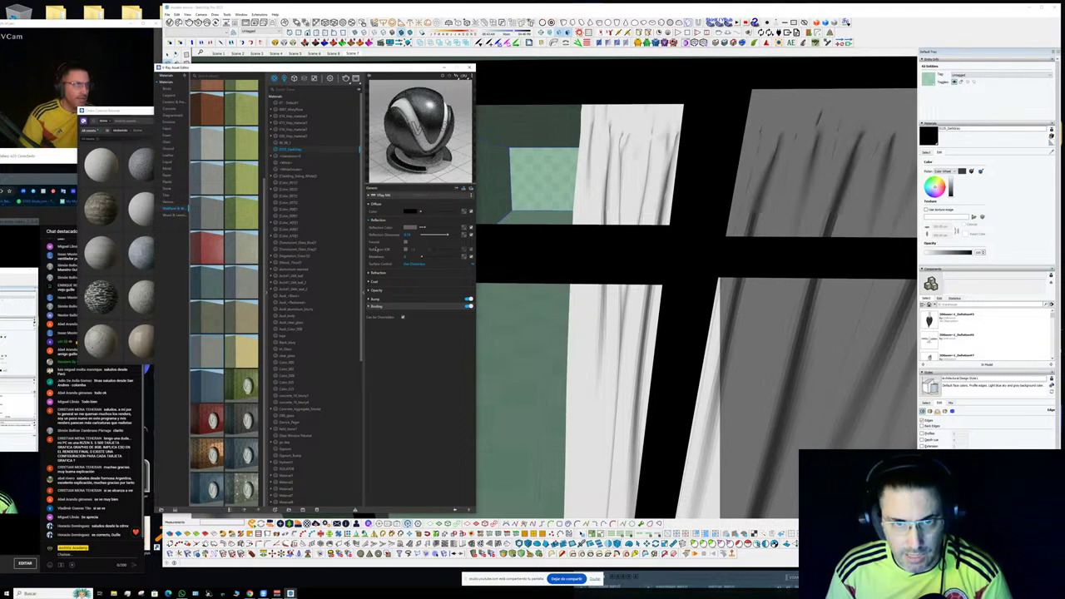
left_click_drag(424, 228, 422, 228)
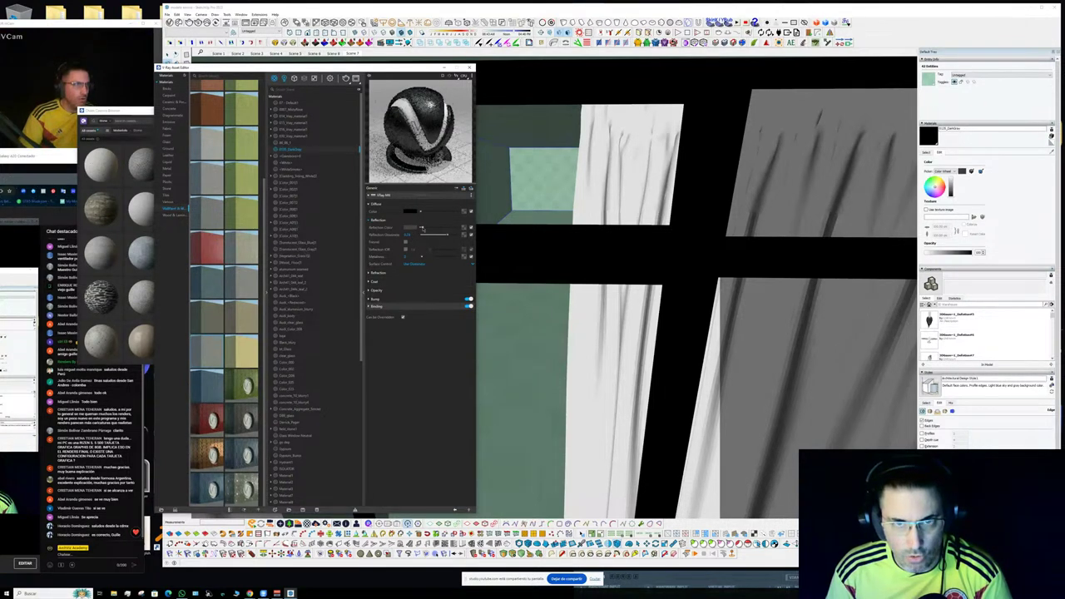
- Sample the balcony railing's dark material and open its reflection settings
scroll(551, 181, "down", 8)
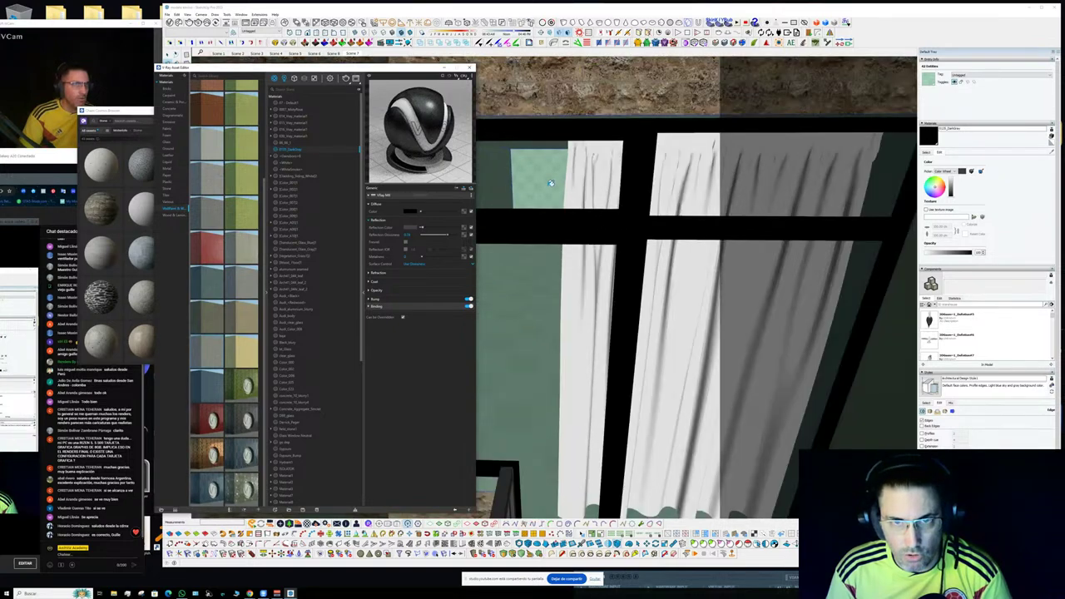
scroll(551, 181, "down", 1)
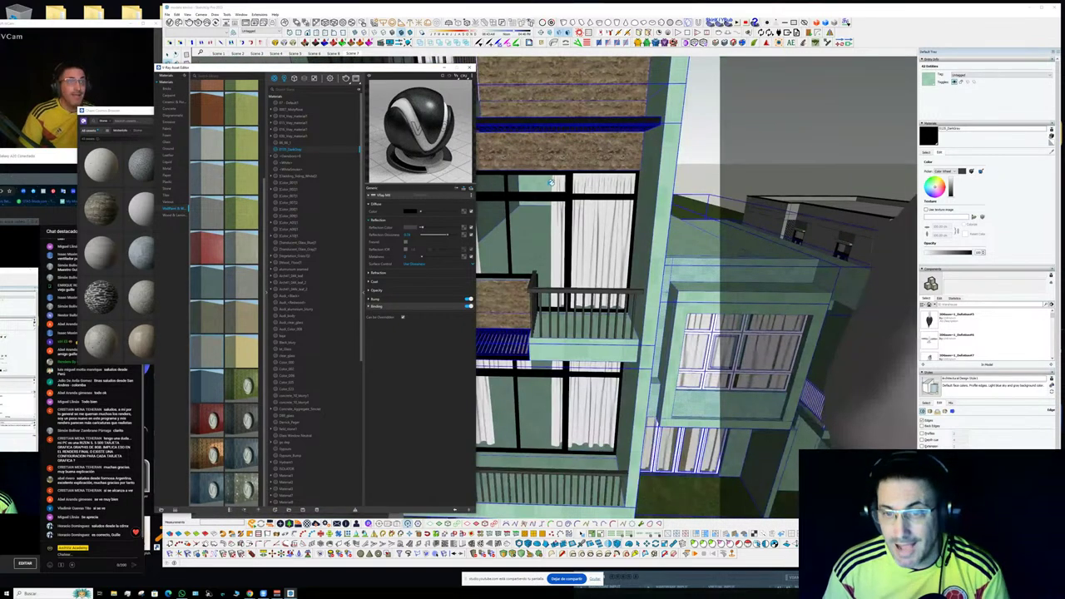
scroll(602, 297, "up", 6)
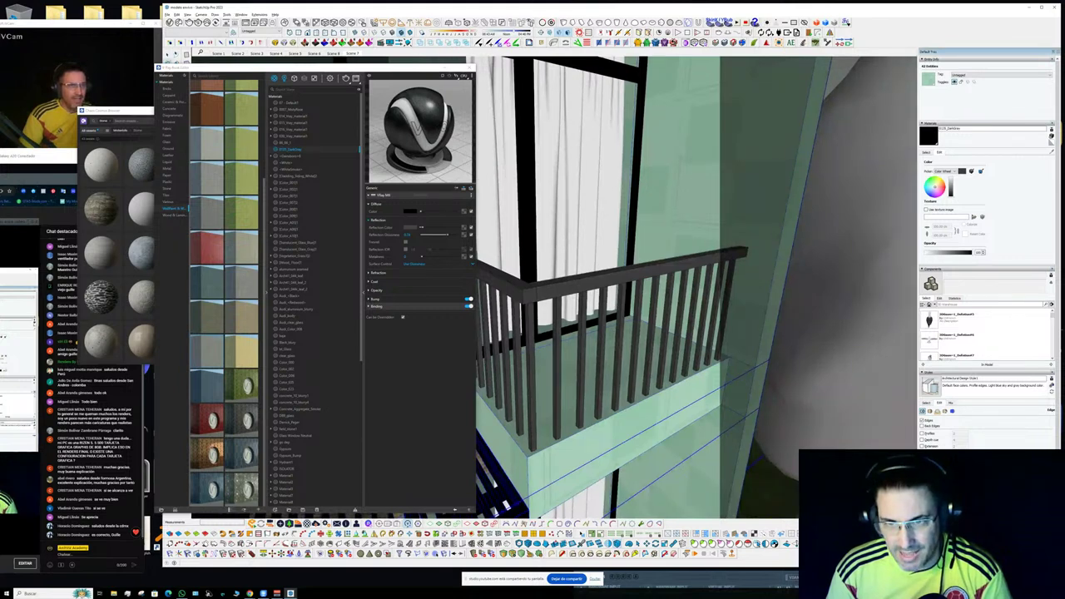
left_click(603, 298)
left_click(419, 221)
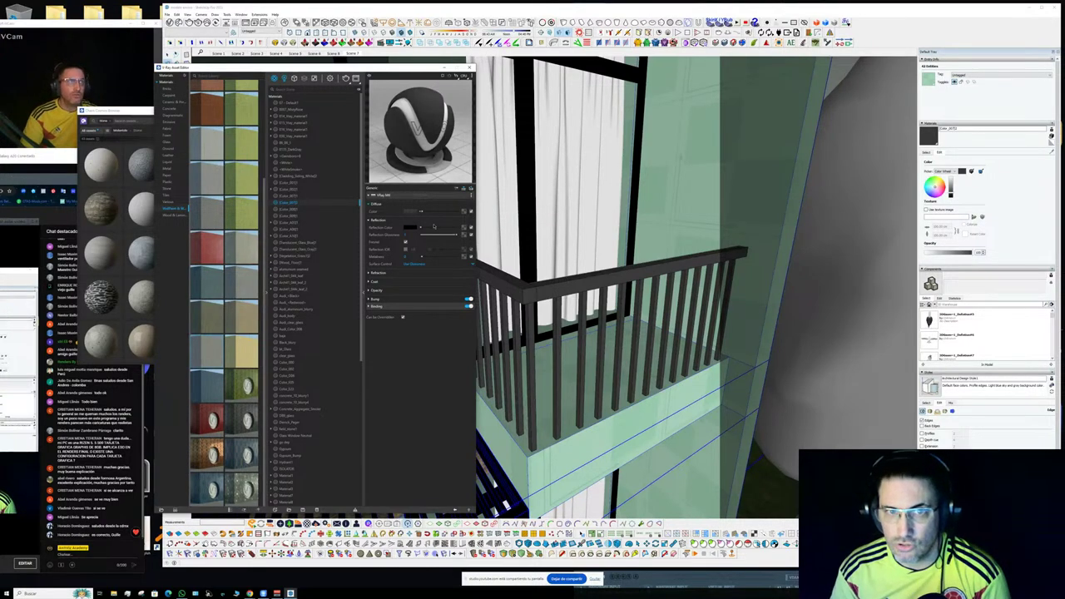
- Clear the selection and examine the wall paint texture on the apartment building's side wall and balconies
scroll(615, 231, "down", 4)
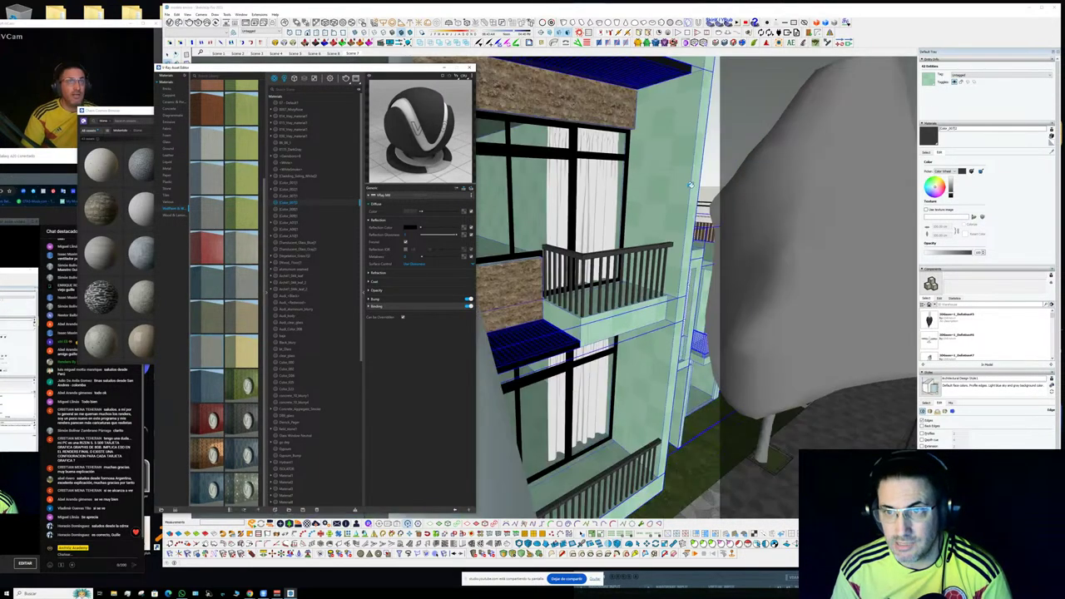
mouse_move(615, 231)
middle_mouse_down()
mouse_move(812, 162)
mouse_move(732, 204)
mouse_move(616, 292)
middle_mouse_up()
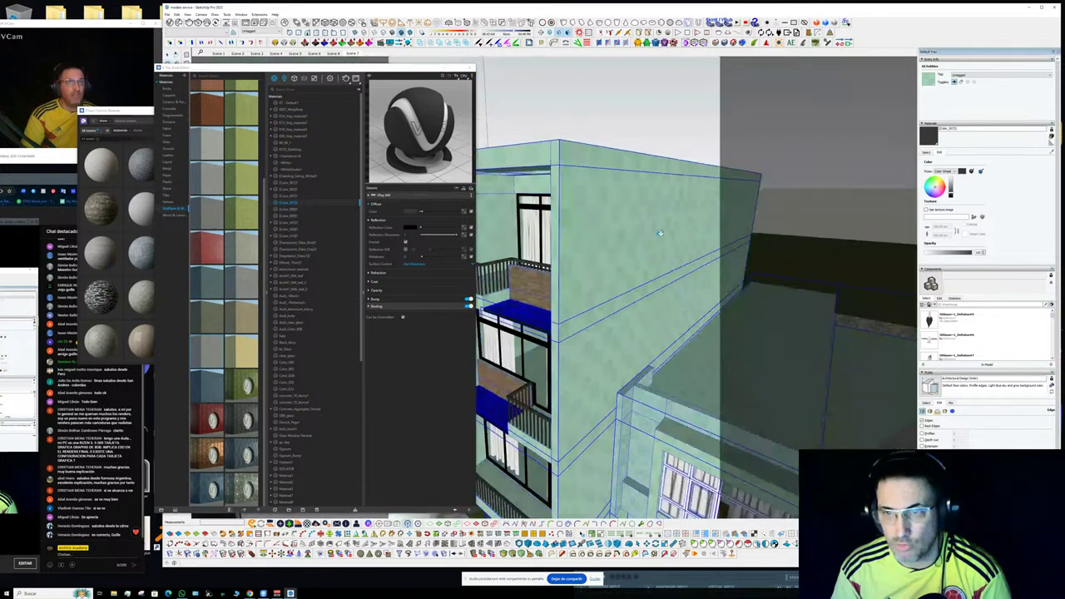
middle_click_drag(615, 384, 669, 221)
key("ctrl+t")
scroll(644, 193, "down", 2)
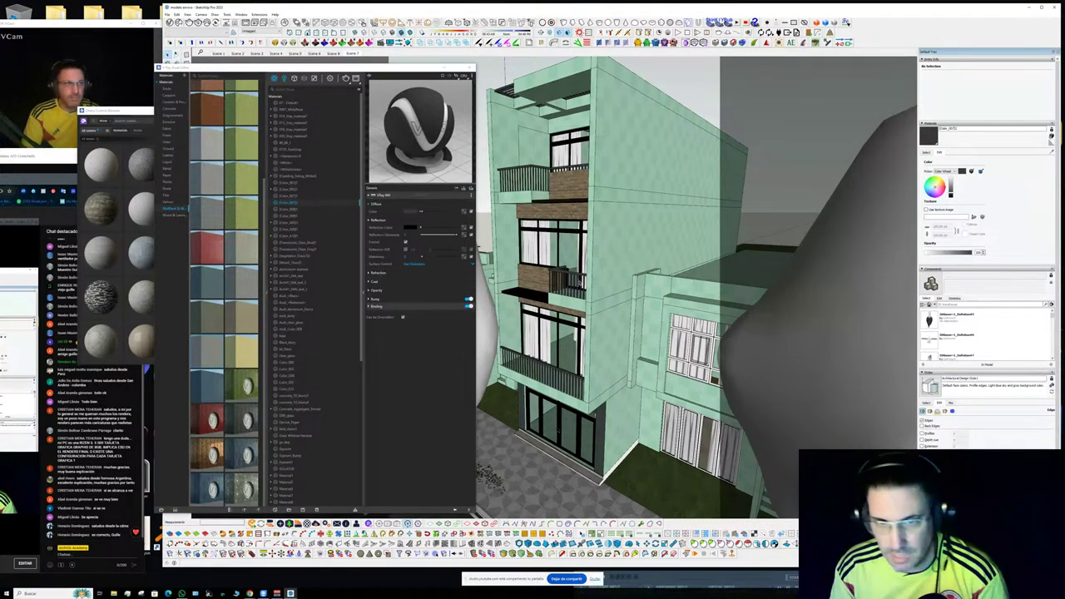
scroll(587, 266, "up", 6)
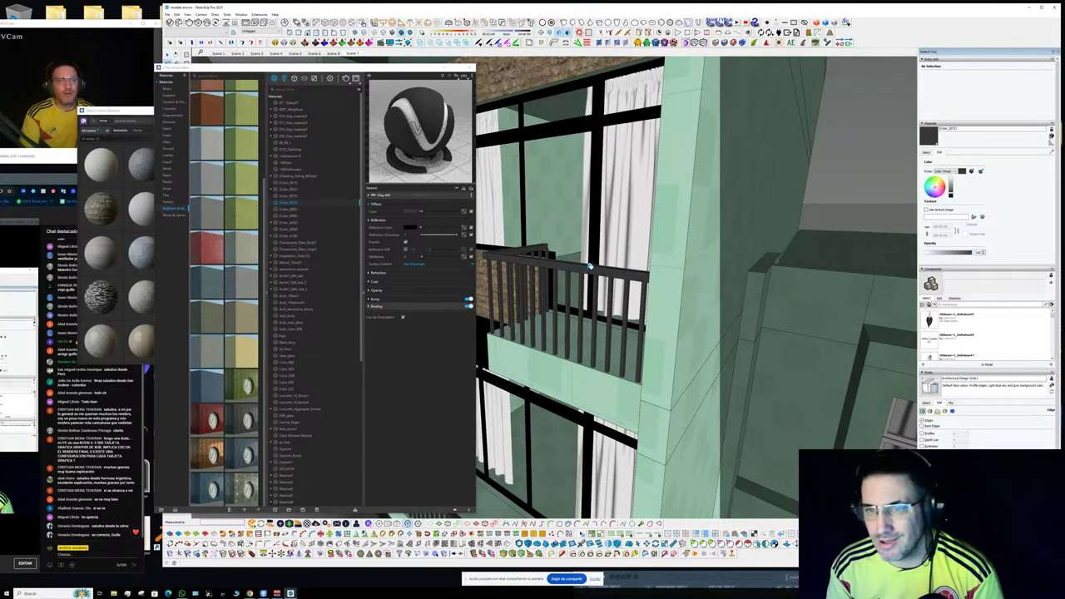
scroll(582, 259, "up", 8)
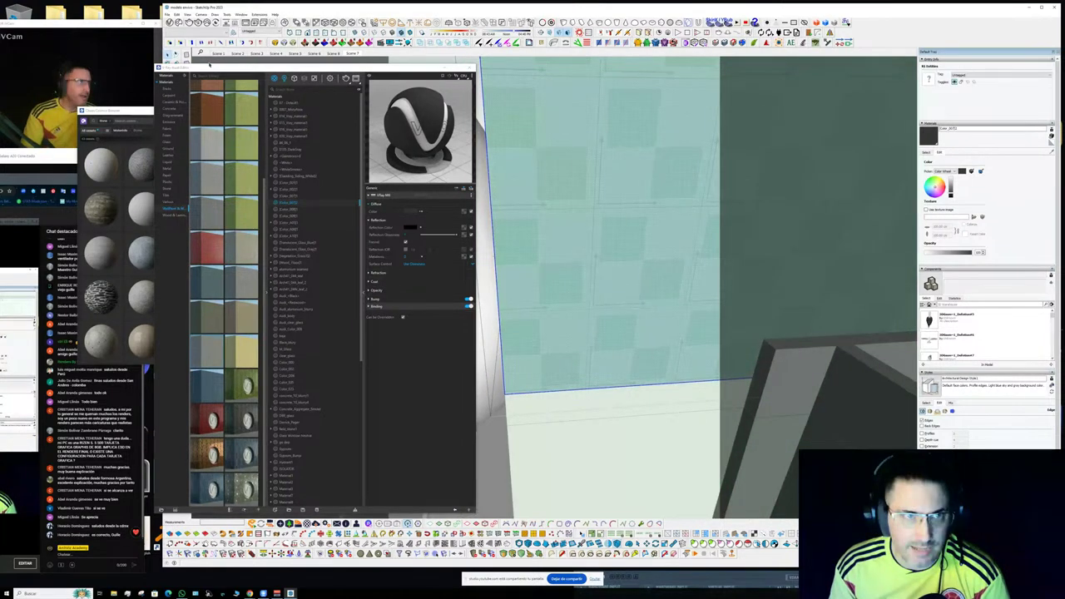
- Draw a freehand irregular patch on the apartment building's green side wall and push it slightly into the wall
mouse_move(210, 64)
left_mouse_down()
mouse_move(125, 158)
mouse_move(112, 189)
left_mouse_up()
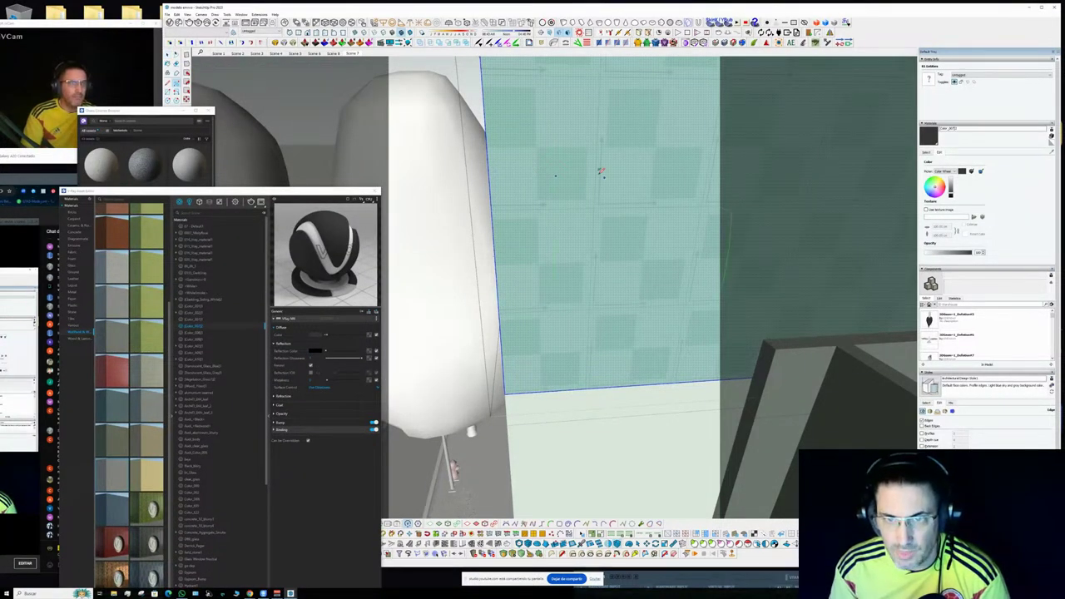
left_click_drag(573, 175, 556, 176)
mouse_move(561, 173)
middle_mouse_down()
mouse_move(704, 216)
mouse_move(675, 220)
middle_mouse_up()
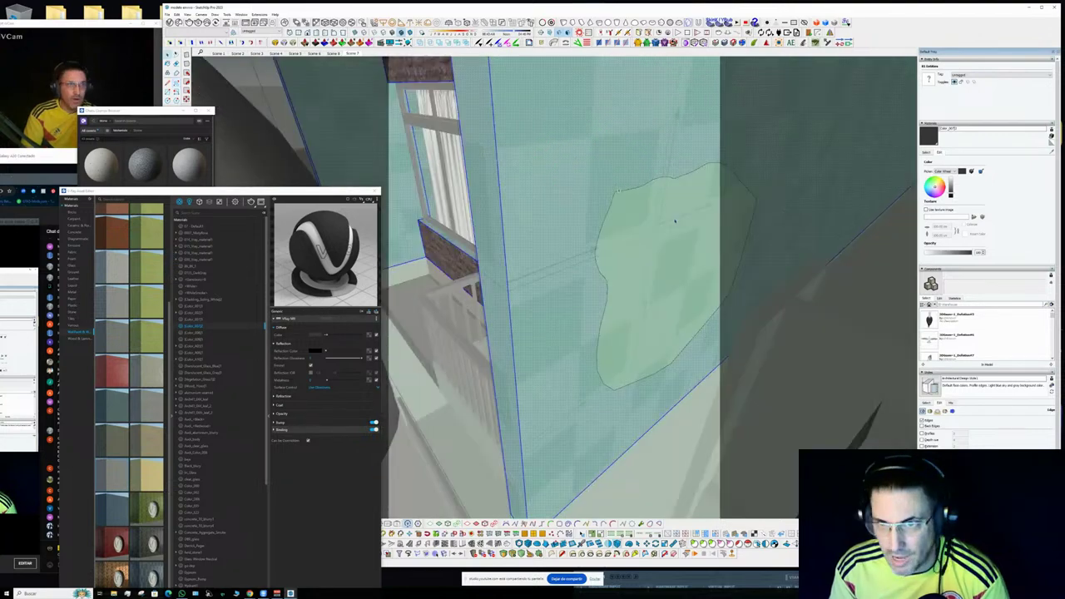
scroll(675, 221, "up", 3)
key("p")
left_click(668, 250)
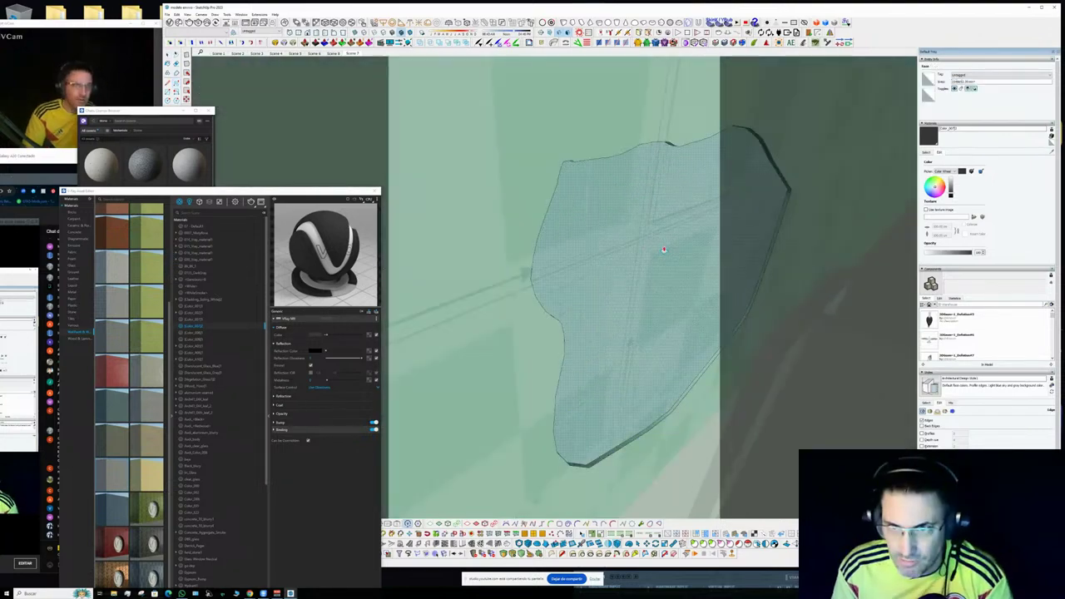
middle_click_drag(664, 250, 585, 152)
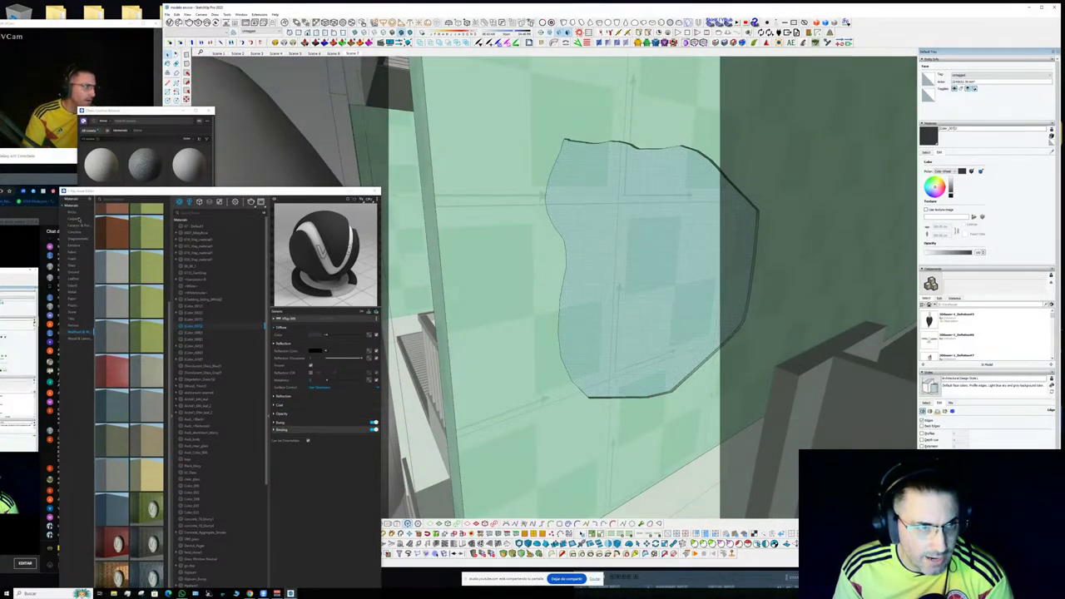
- Apply a brick material from the V-Ray Bricks library to the recessed patch and view it from several angles
left_click(72, 212)
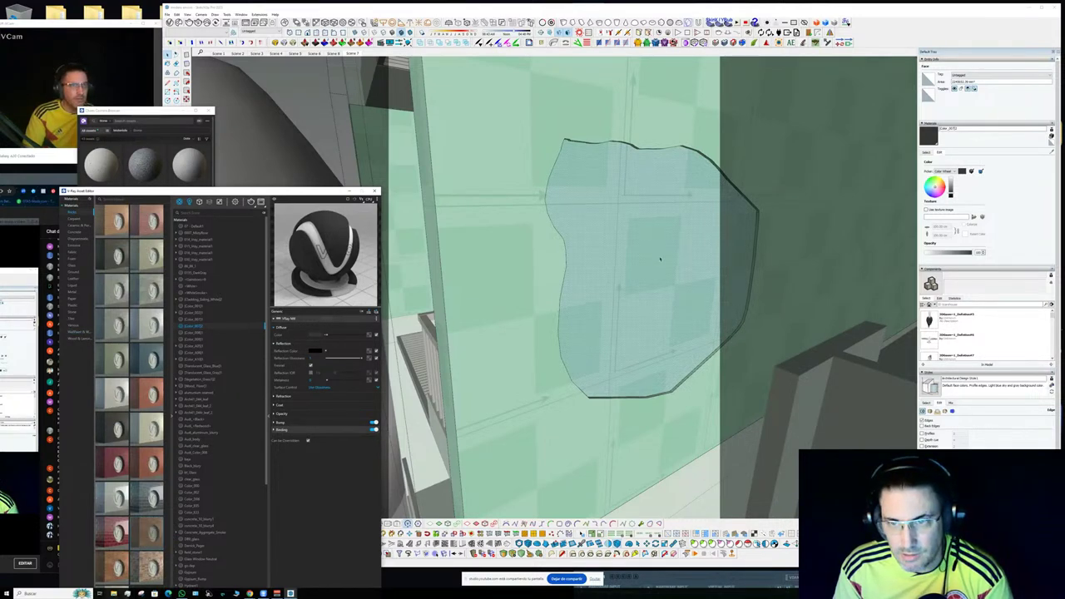
left_click(660, 261)
middle_click_drag(654, 245, 725, 224)
scroll(652, 263, "down", 3)
scroll(687, 243, "up", 4)
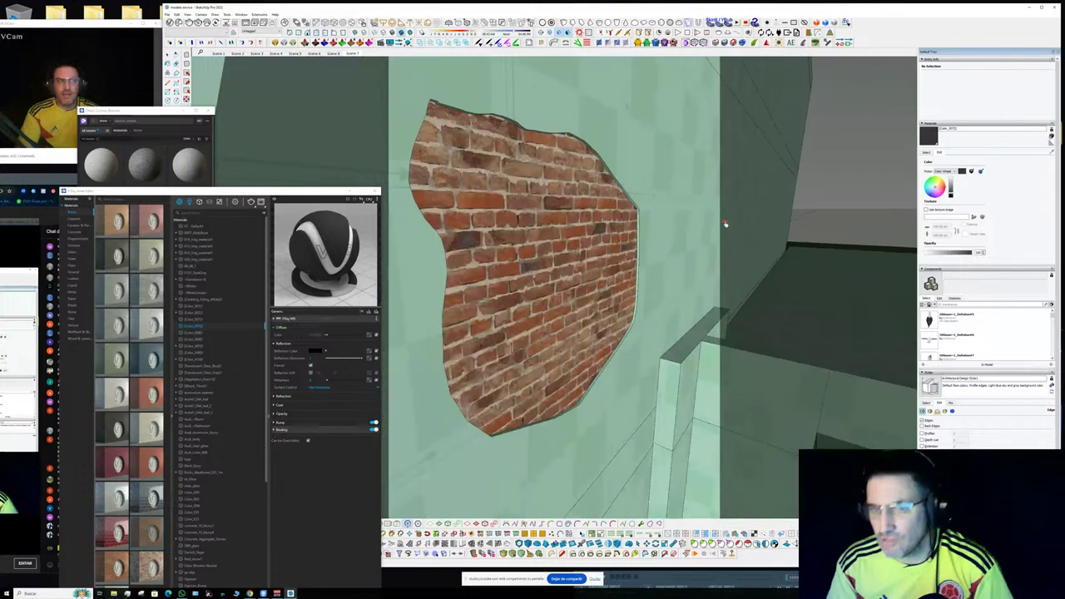
scroll(722, 221, "down", 3)
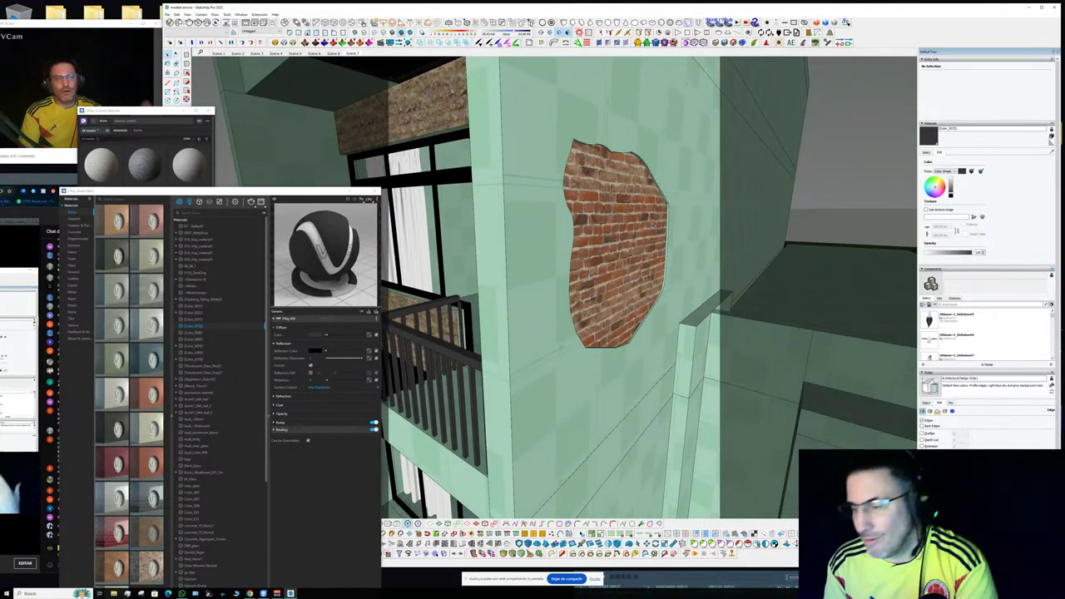
mouse_move(654, 223)
middle_mouse_down()
mouse_move(637, 247)
mouse_move(602, 218)
middle_mouse_up()
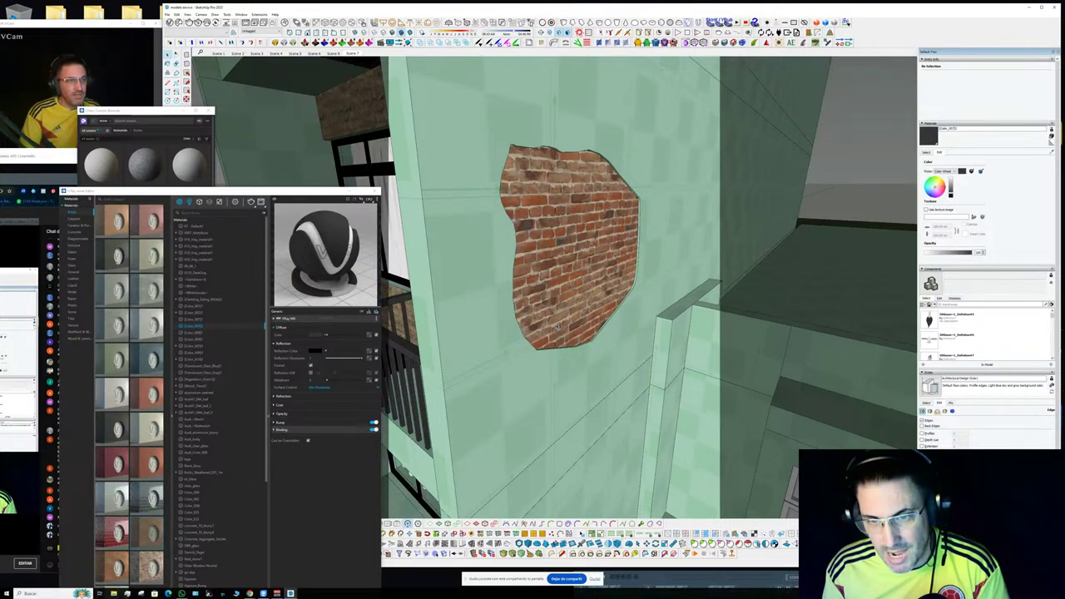
- Repaint the brick patch with the wall's green paint material and delete it from the side wall
middle_click_drag(537, 341, 557, 325)
left_click(558, 325)
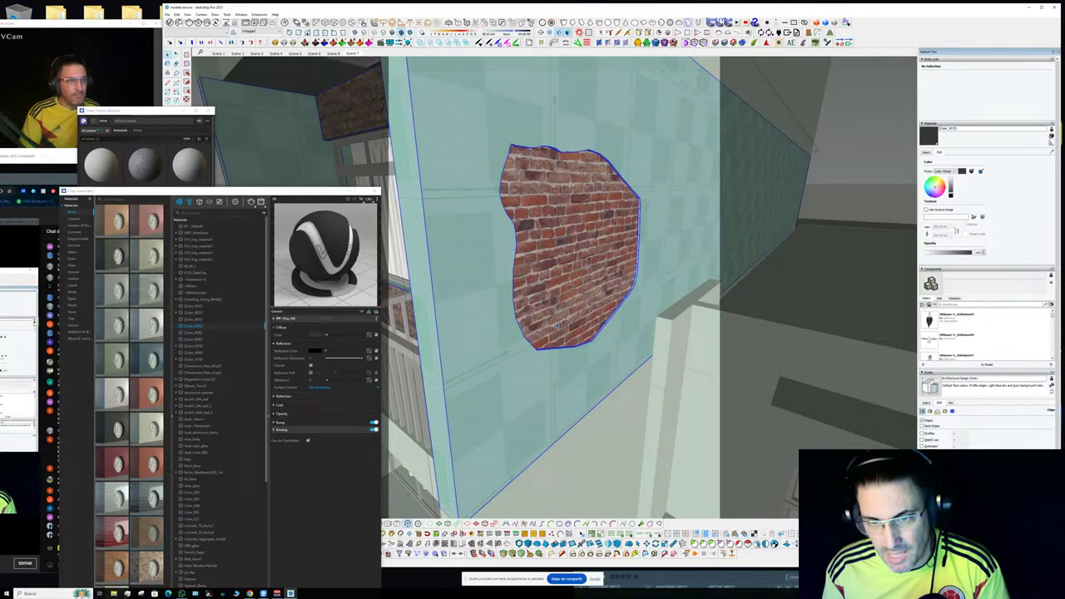
left_click(557, 326)
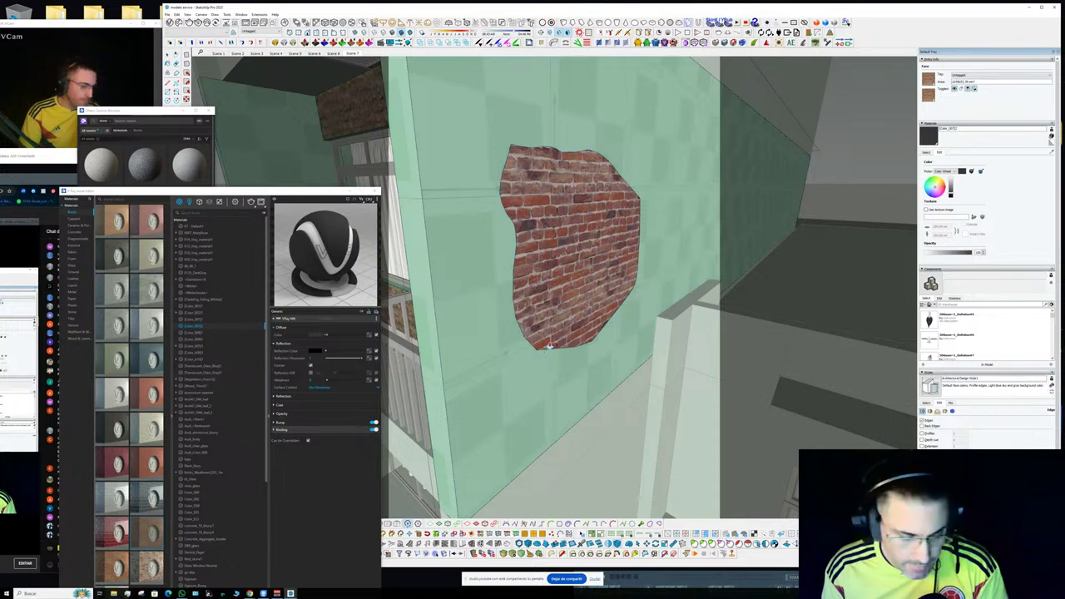
key("b")
left_click(551, 365, "alt")
left_click(560, 302)
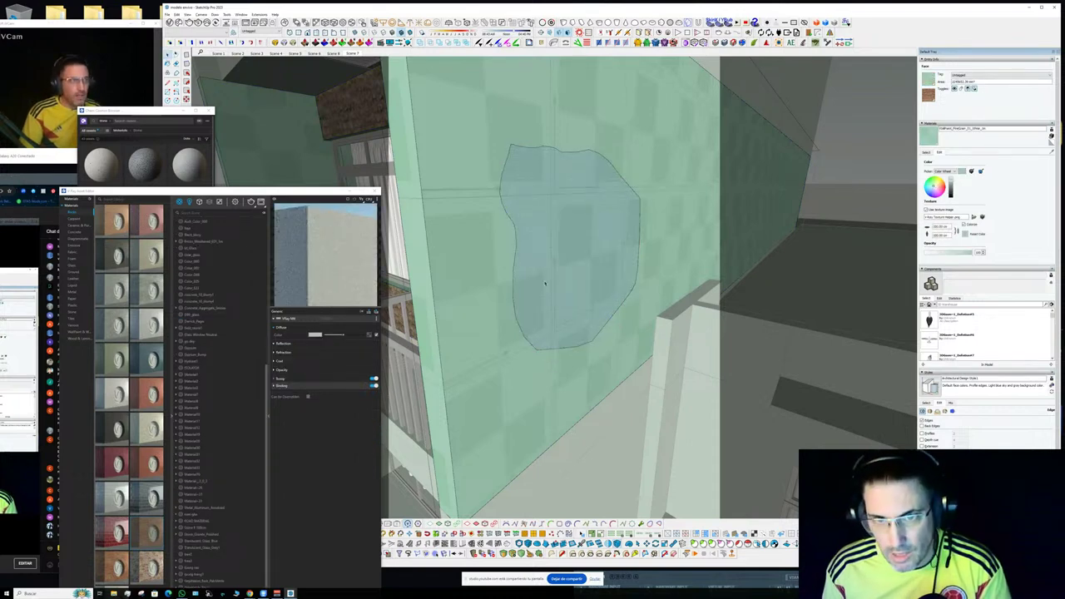
key("Delete")
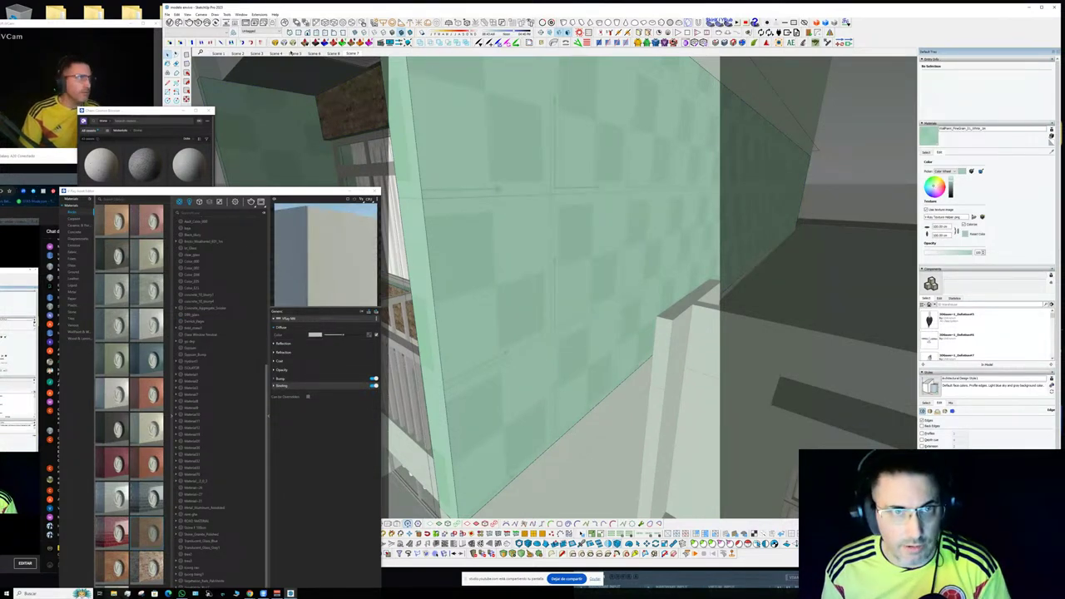
- Return to the Scene 7 view and sample the black material of the slatted grille below the stone panel
left_click(345, 54)
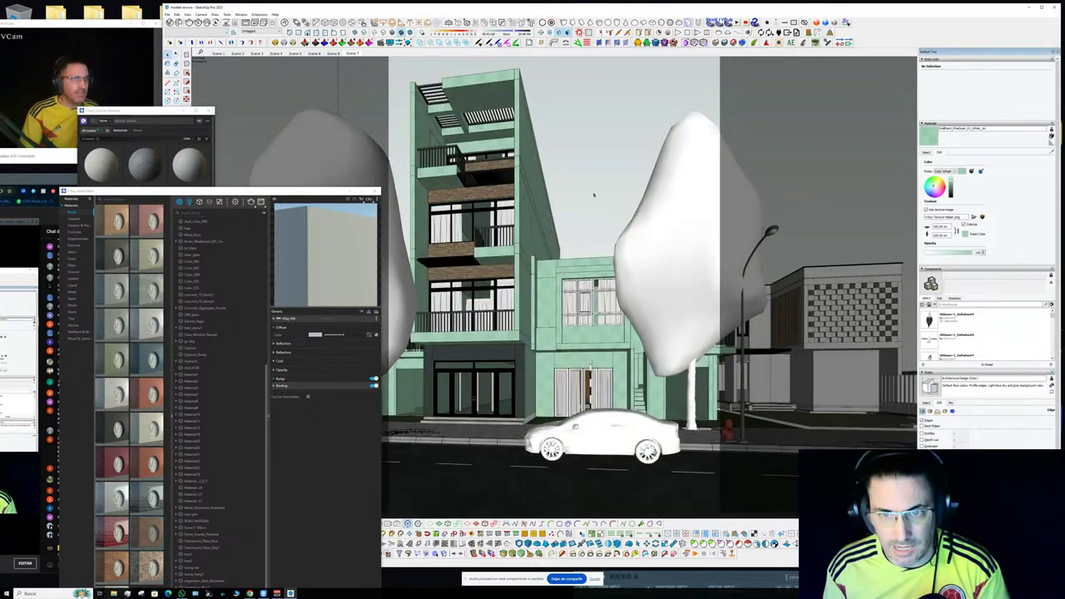
scroll(499, 226, "up", 10)
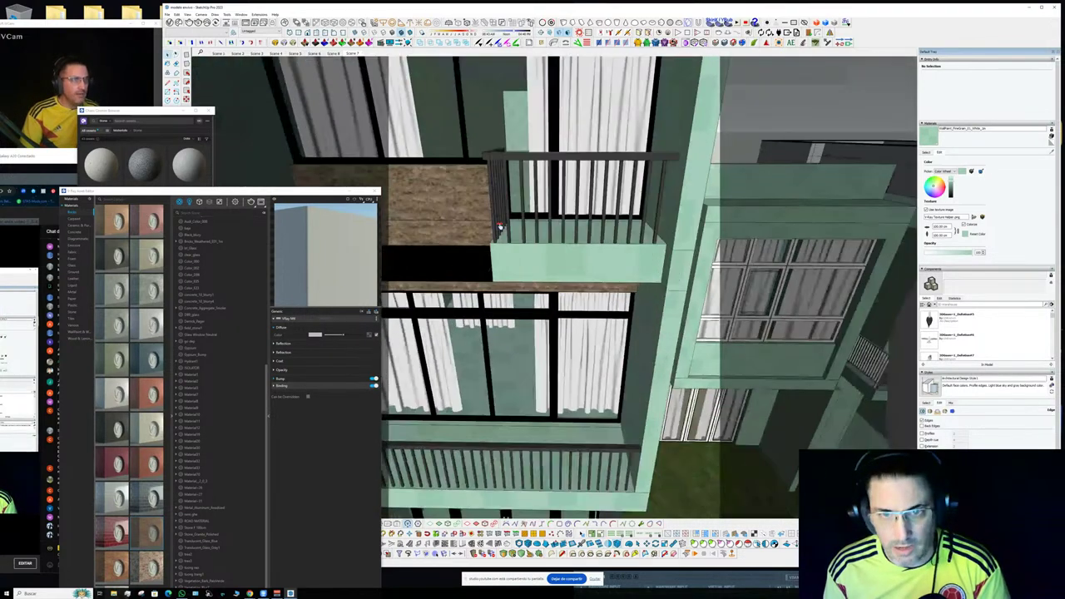
middle_click_drag(499, 227, 535, 348)
scroll(535, 347, "up", 5)
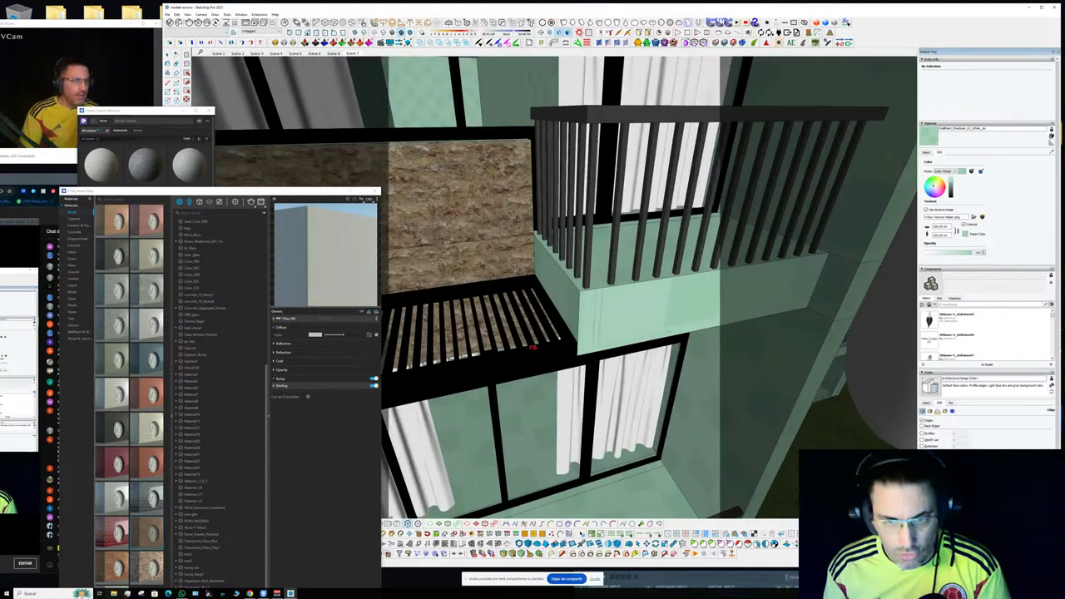
left_click(546, 351, "alt")
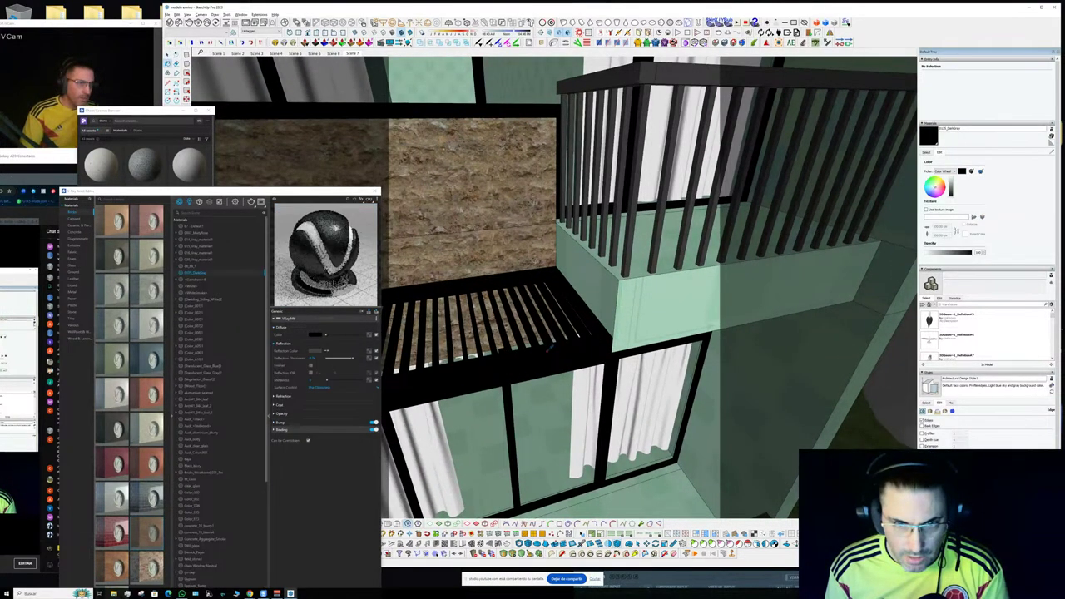
scroll(547, 350, "down", 3)
middle_click_drag(546, 350, 488, 350)
scroll(488, 351, "up", 3)
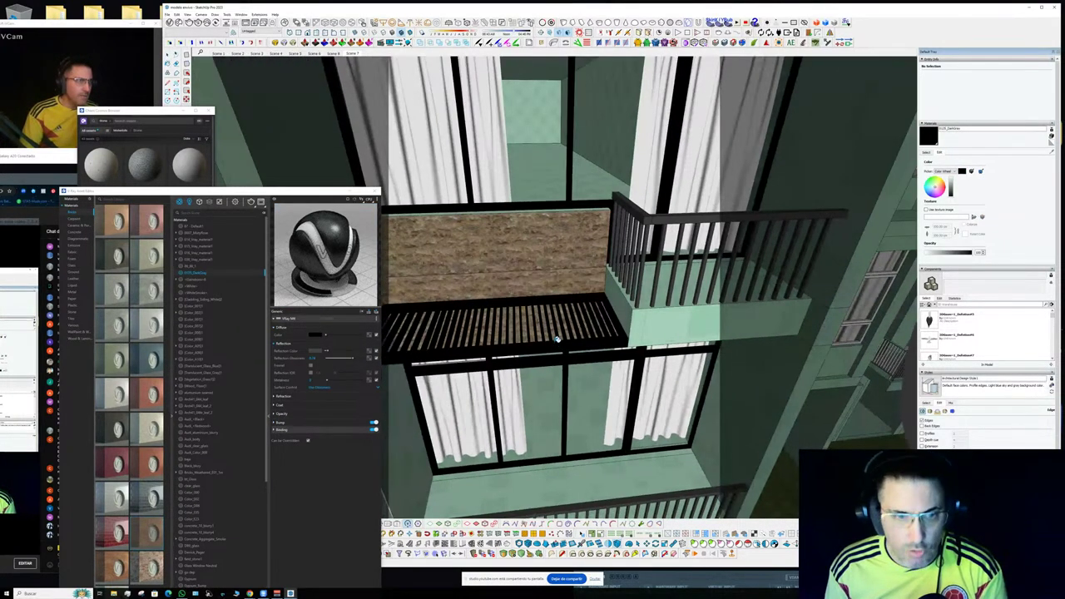
- Start importing a V-Ray material file and browse through the TEXTURES library to its MADERAS wood folder
left_click_drag(307, 193, 409, 58)
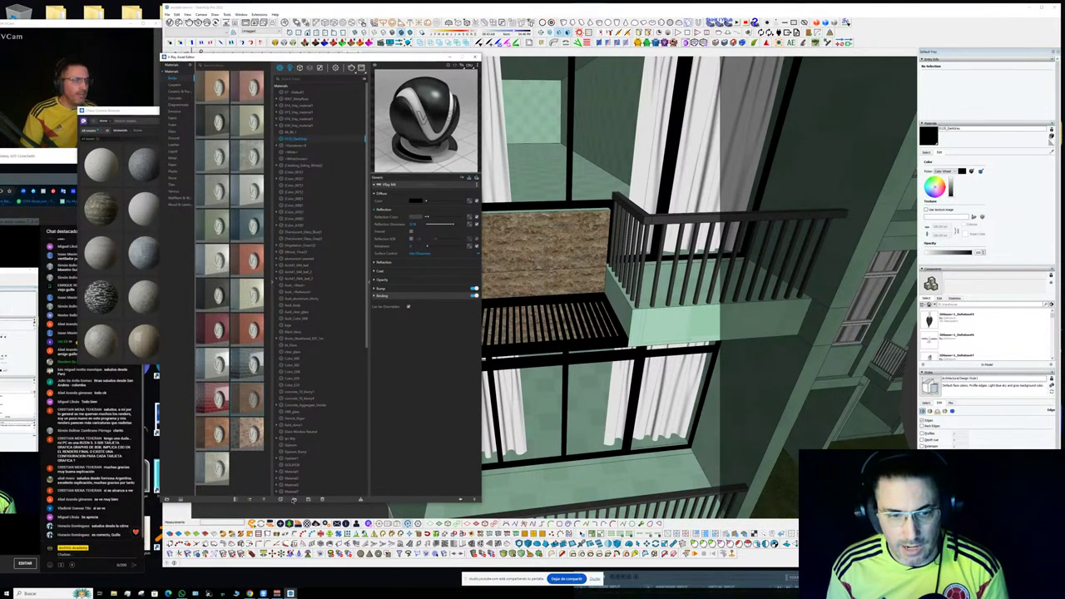
left_click(293, 499)
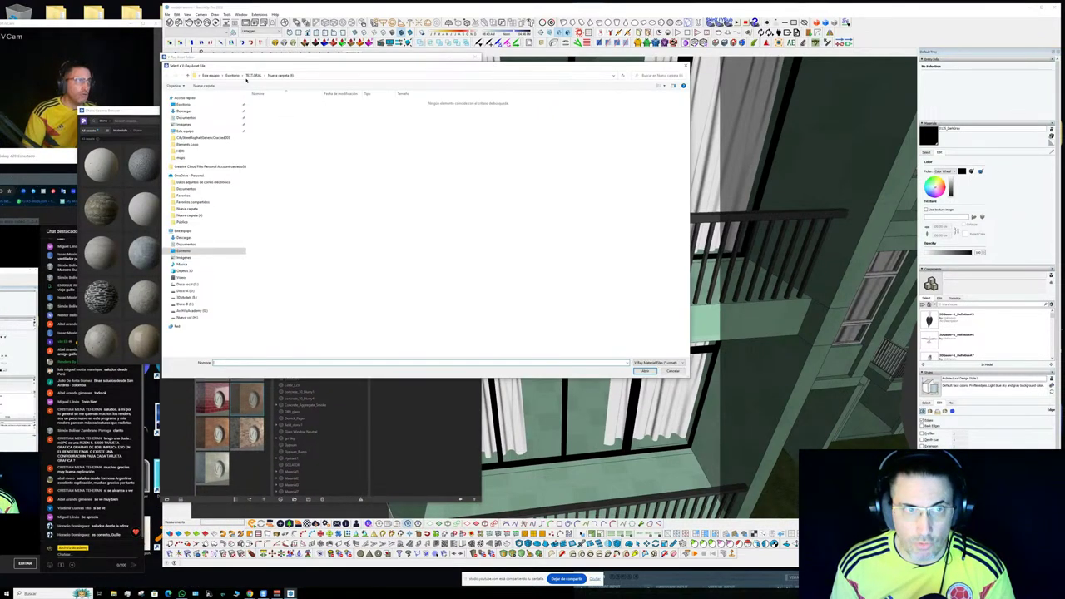
left_click(233, 75)
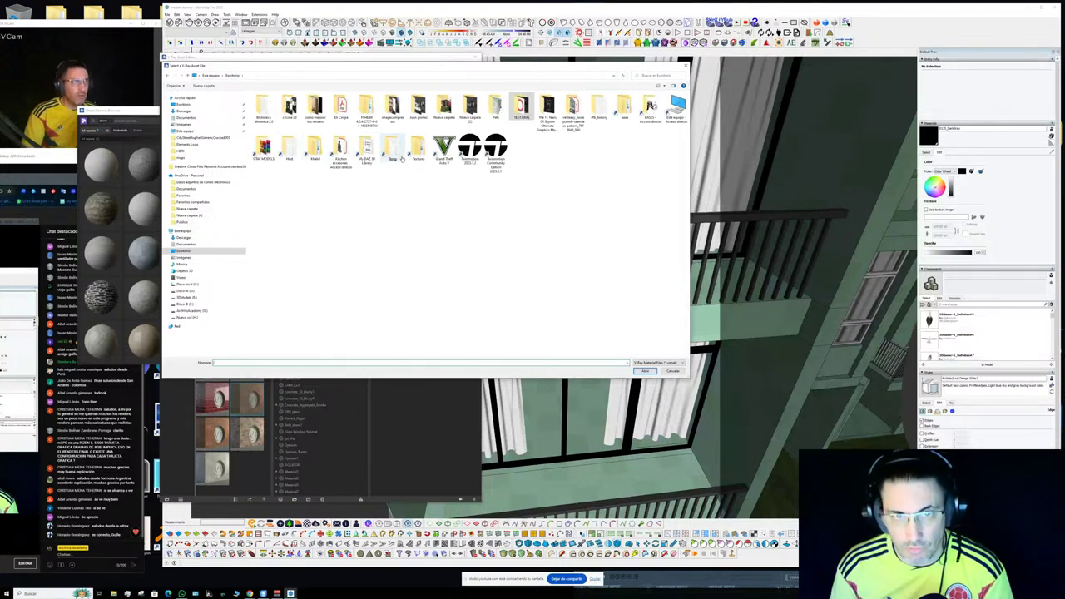
double_click(411, 155)
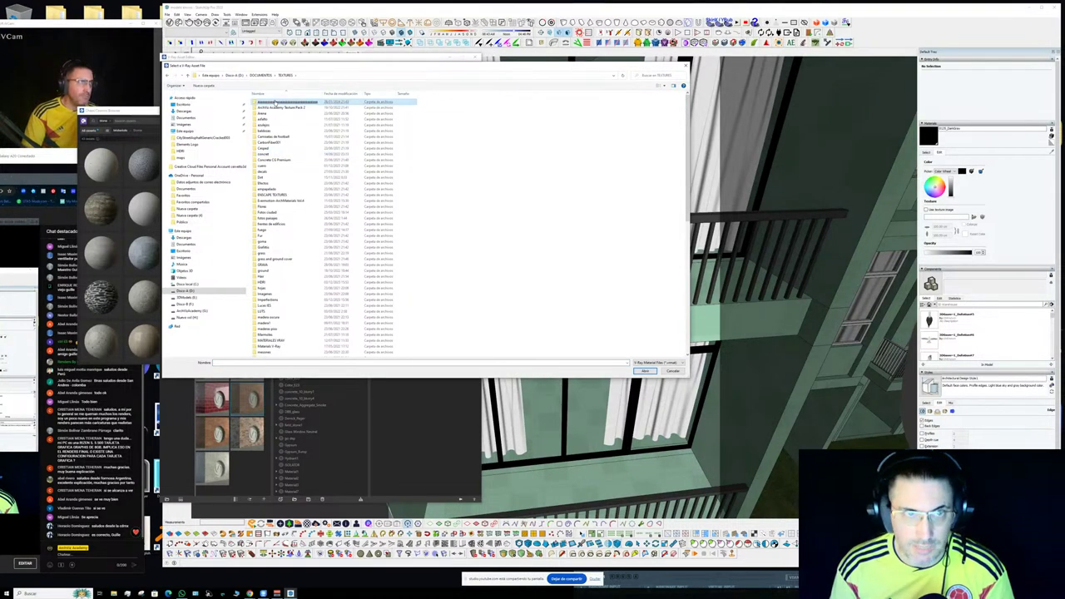
double_click(274, 103)
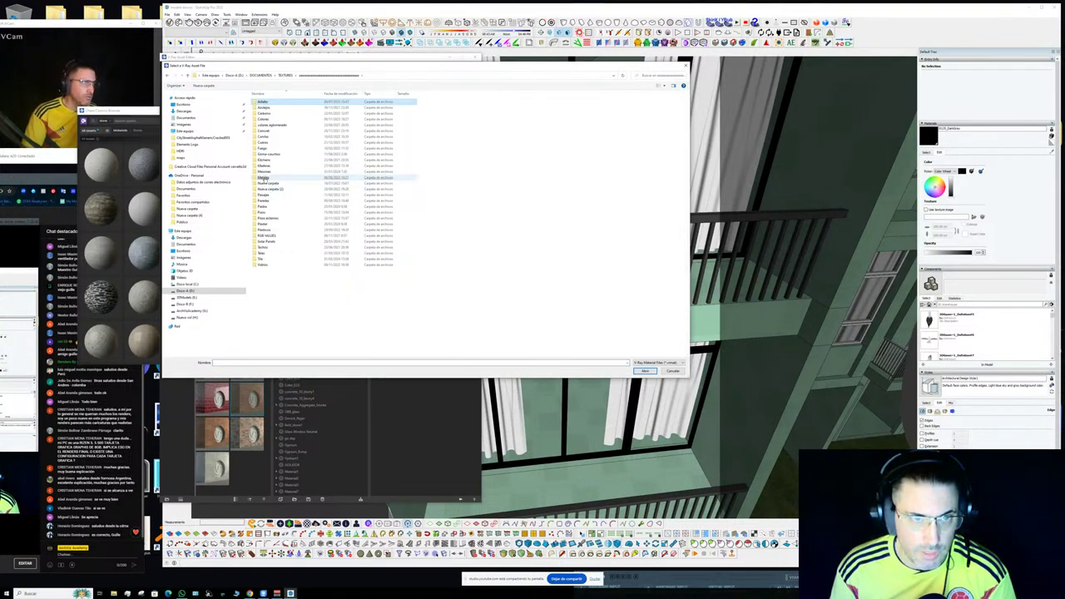
double_click(263, 177)
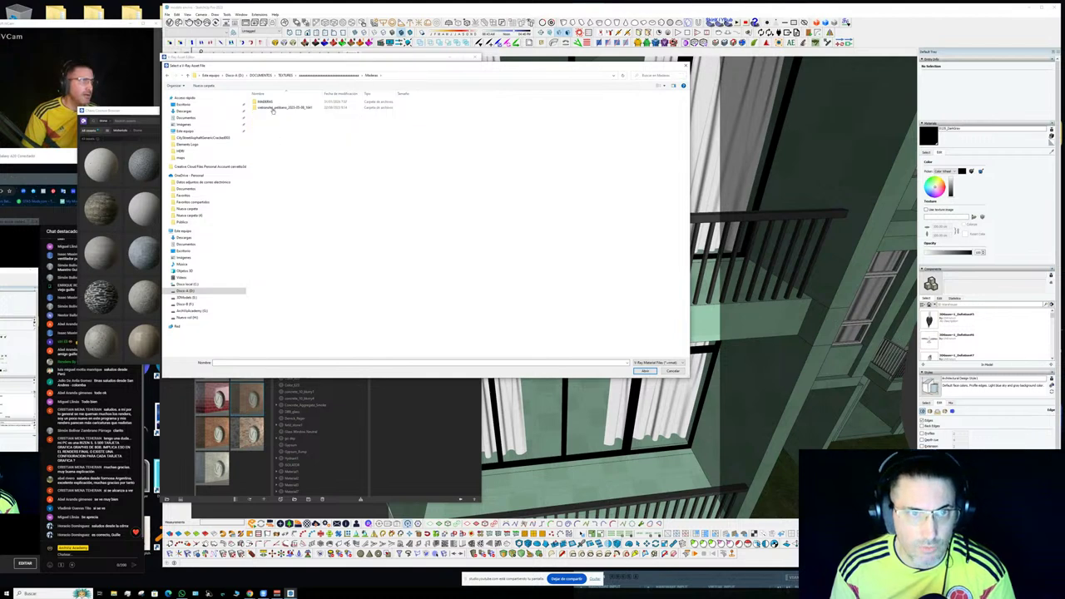
double_click(269, 103)
- Import the brown wood material madera1.vrmat and select it among the scene's materials
left_click(393, 178)
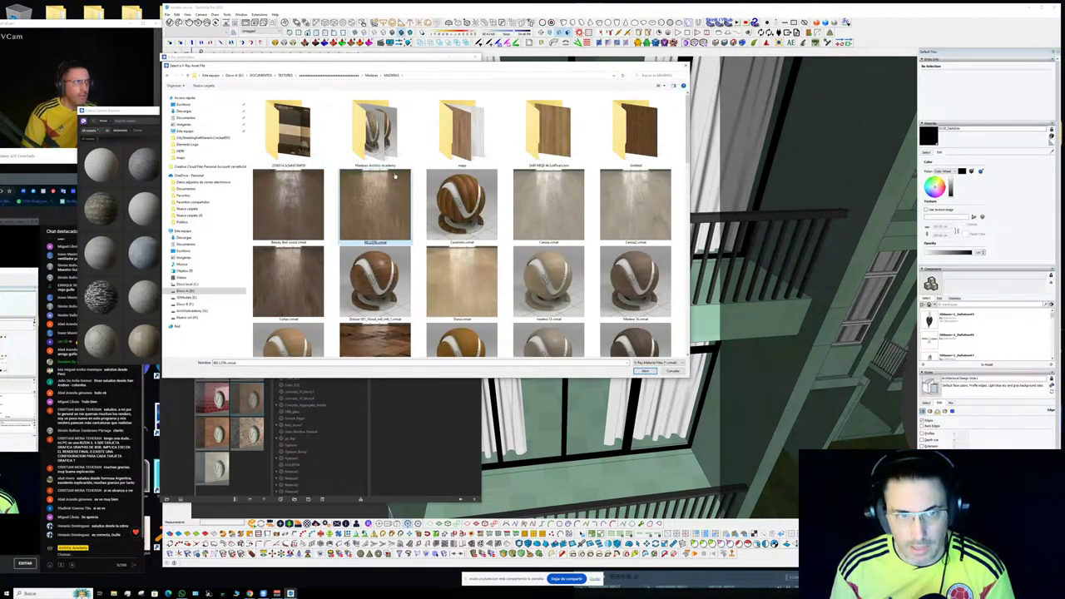
scroll(396, 175, "down", 5)
left_click(408, 233)
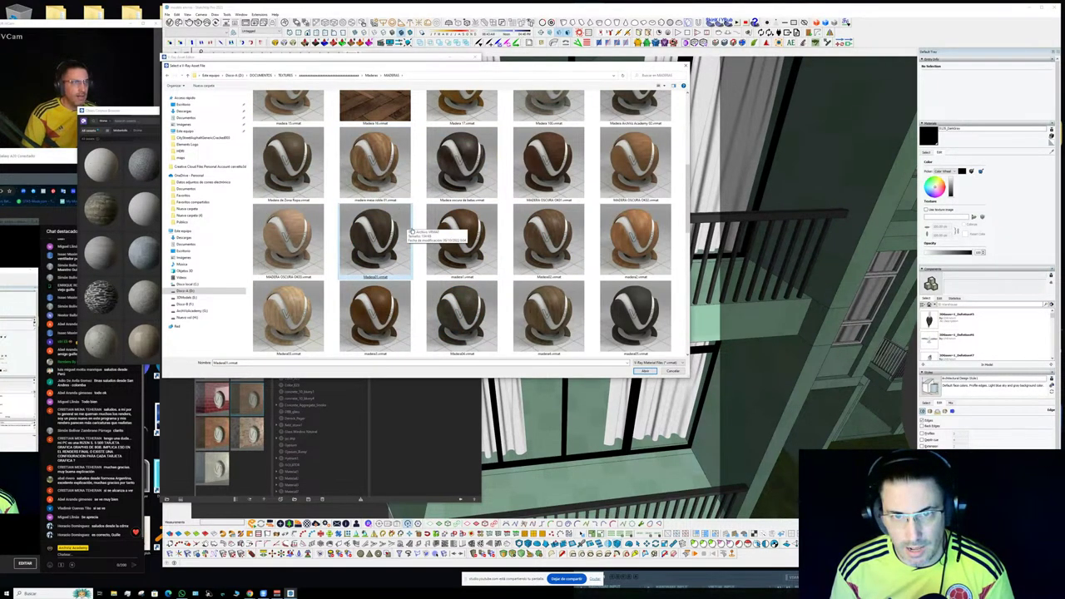
double_click(474, 252)
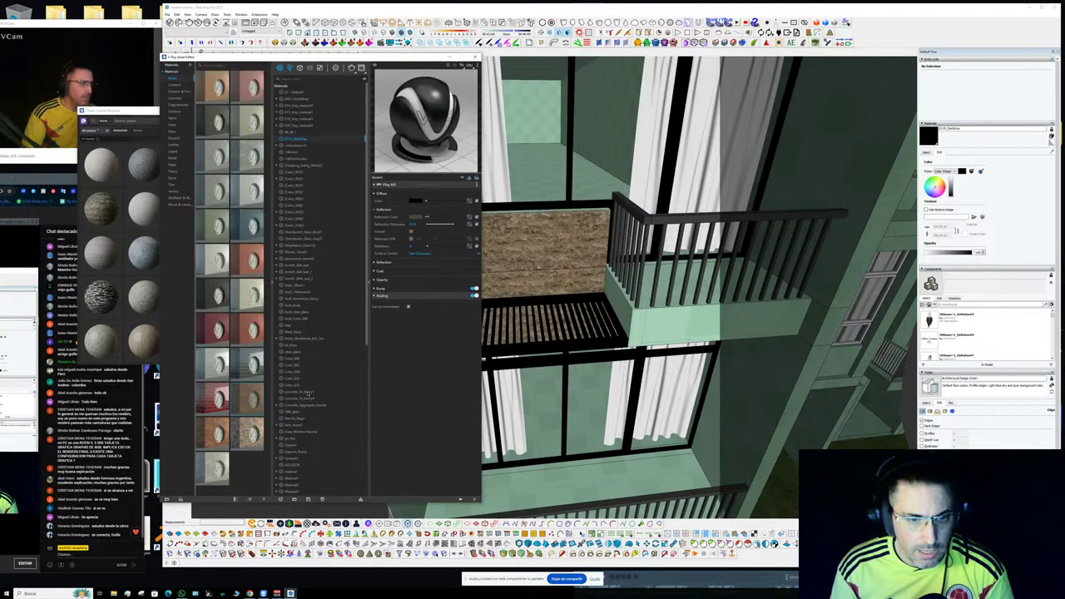
scroll(310, 398, "down", 3)
left_click(293, 361)
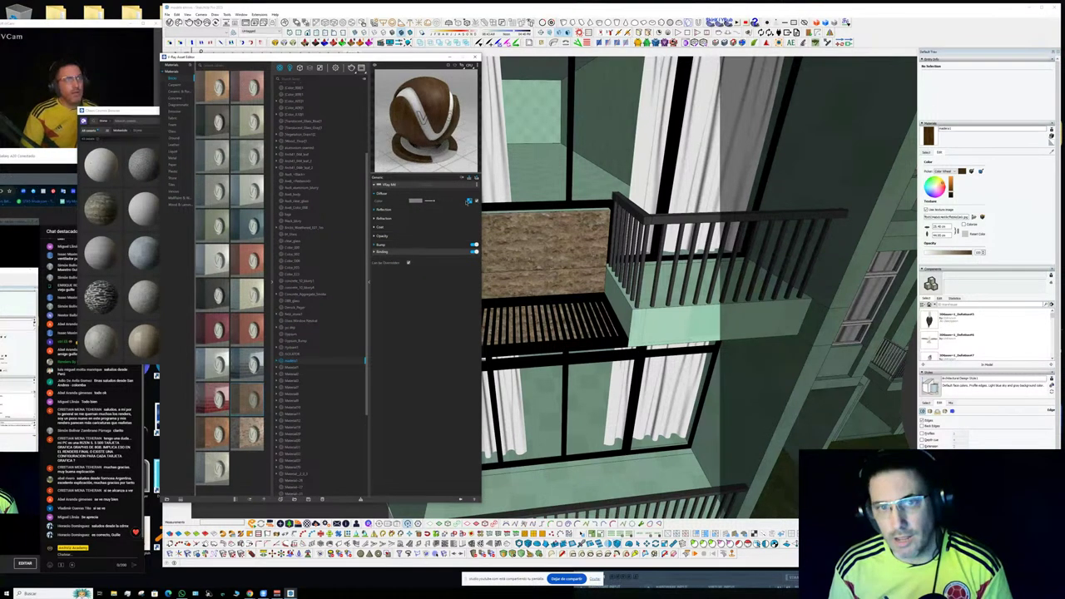
- Check the imported wood's diffuse bitmap and fully desaturate the colour correction of its reflection colour map
left_click(470, 201)
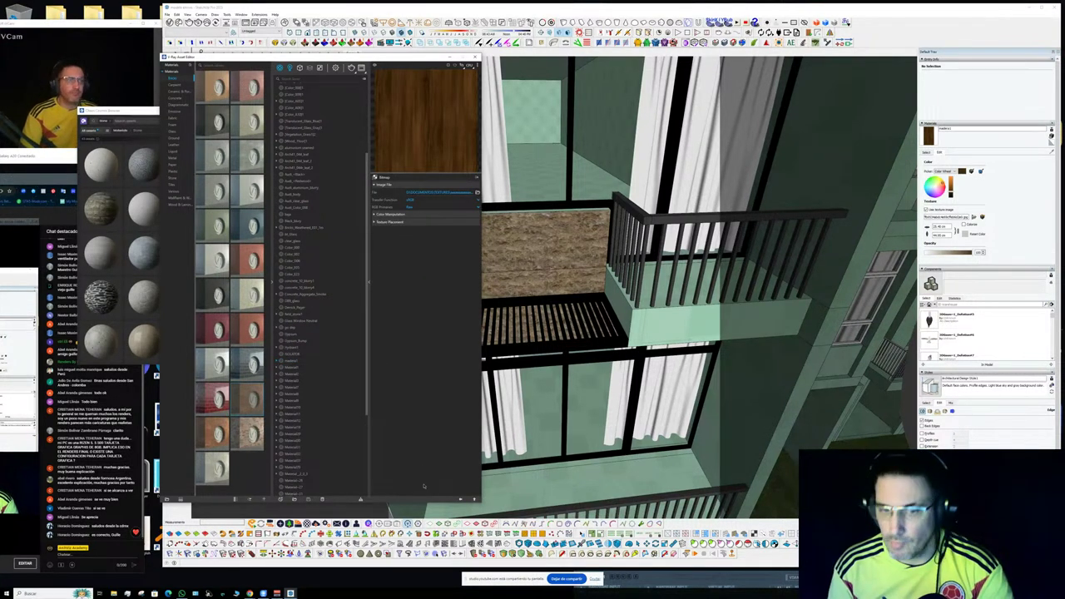
left_click(460, 499)
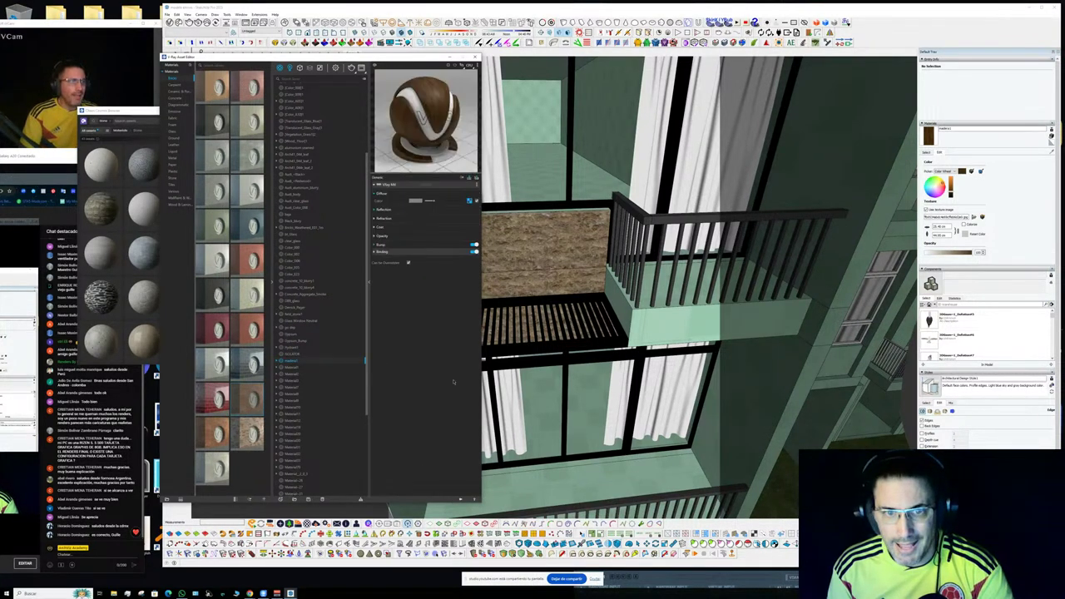
left_click(414, 211)
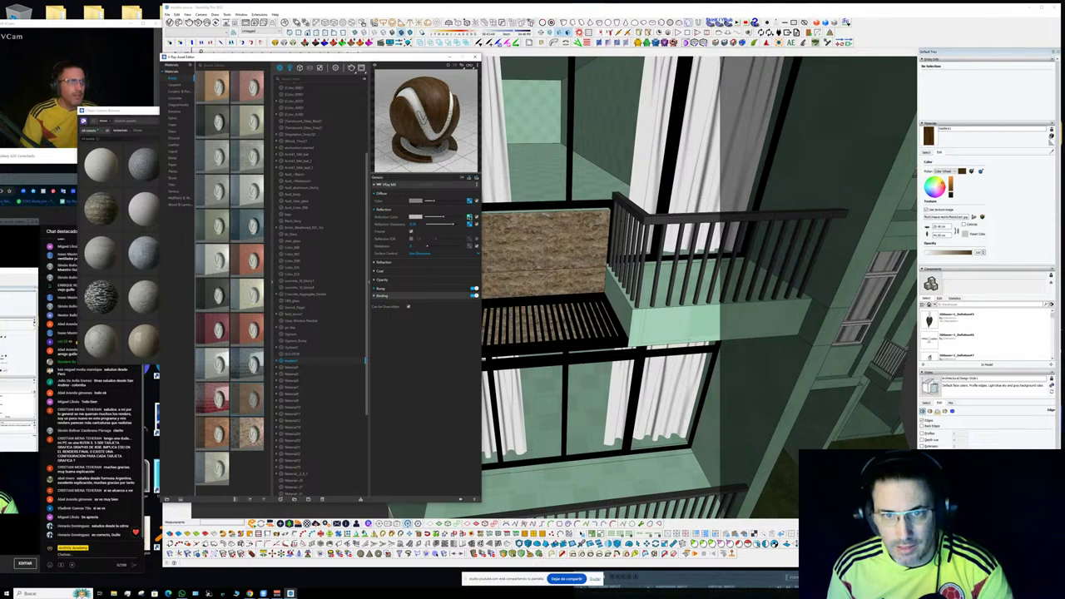
left_click(470, 201)
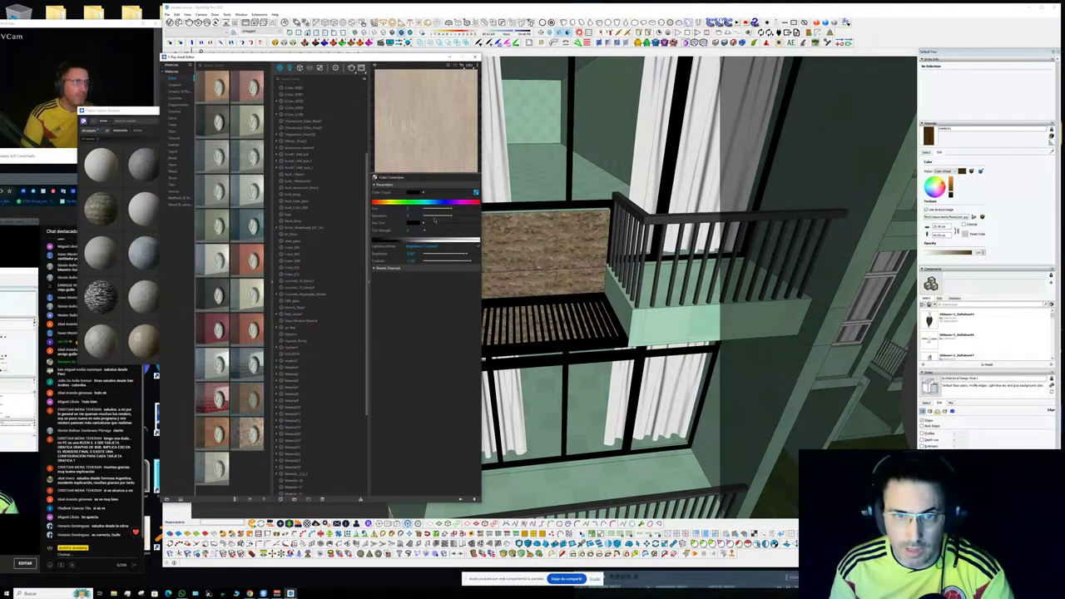
left_click_drag(450, 216, 423, 216)
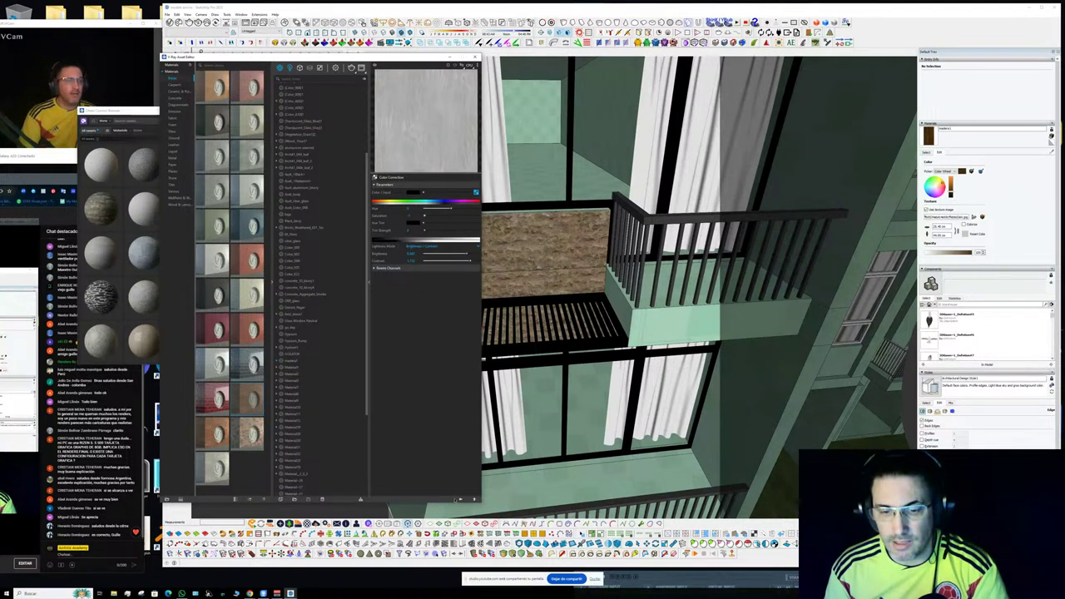
left_click(473, 500)
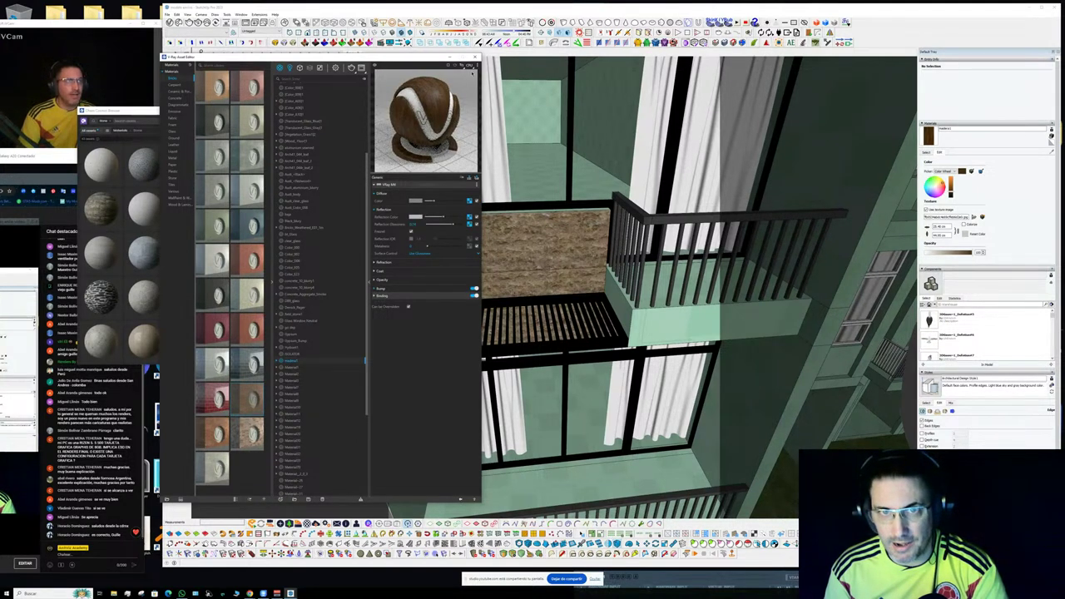
- Switch the madera1 material preview to the floor scene and fully desaturate the colour correction of its reflection glossiness map
left_click(446, 64)
left_click(457, 87)
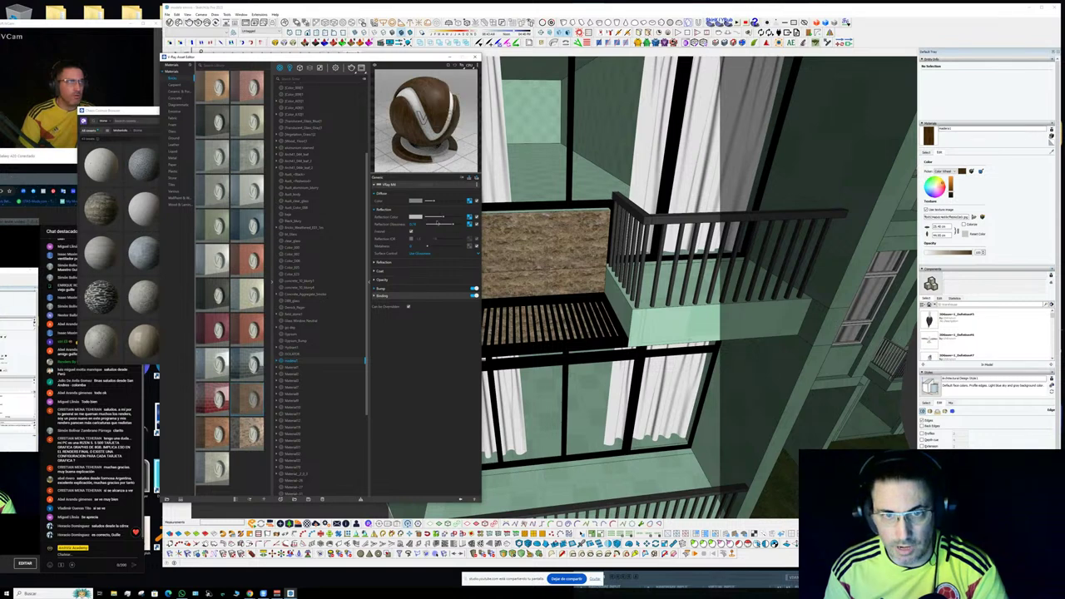
left_click(469, 223)
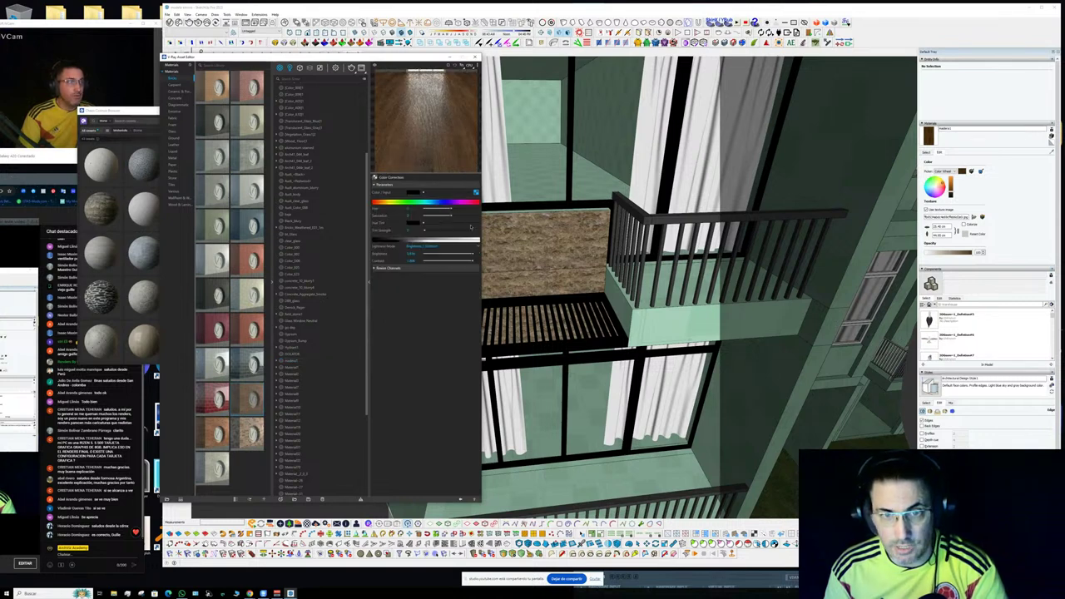
left_click_drag(449, 216, 423, 216)
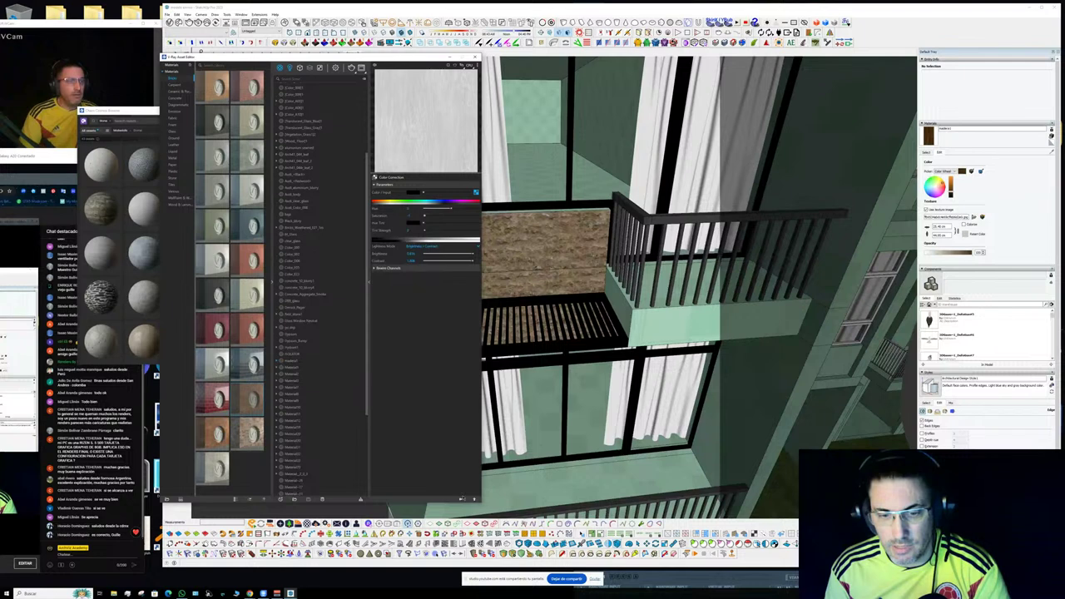
left_click(462, 500)
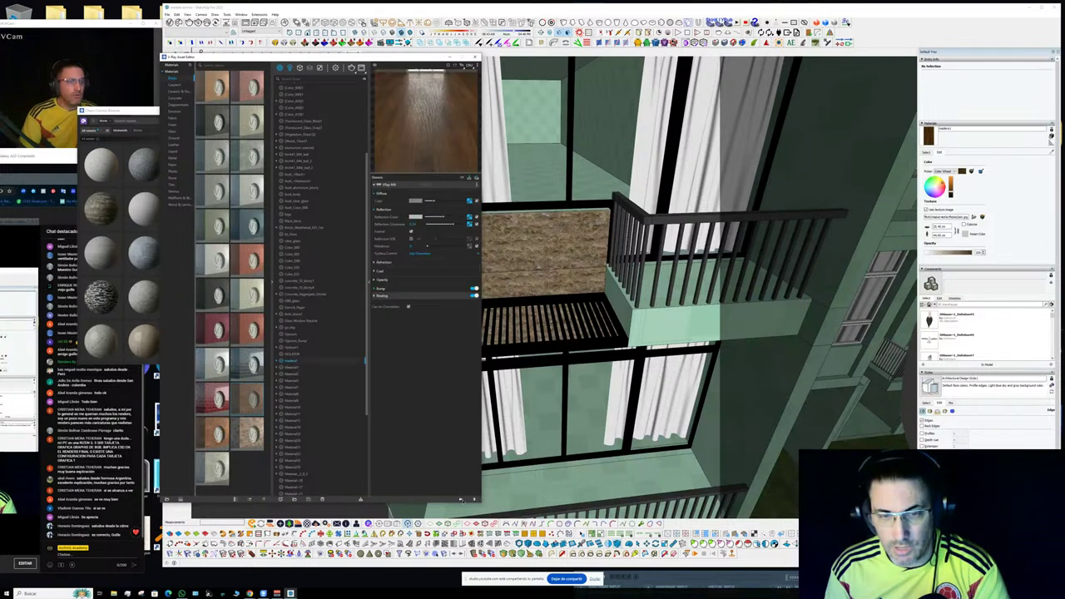
- Fully desaturate the colour correction of the wood material's bump map and lower its brightness
left_click(446, 291)
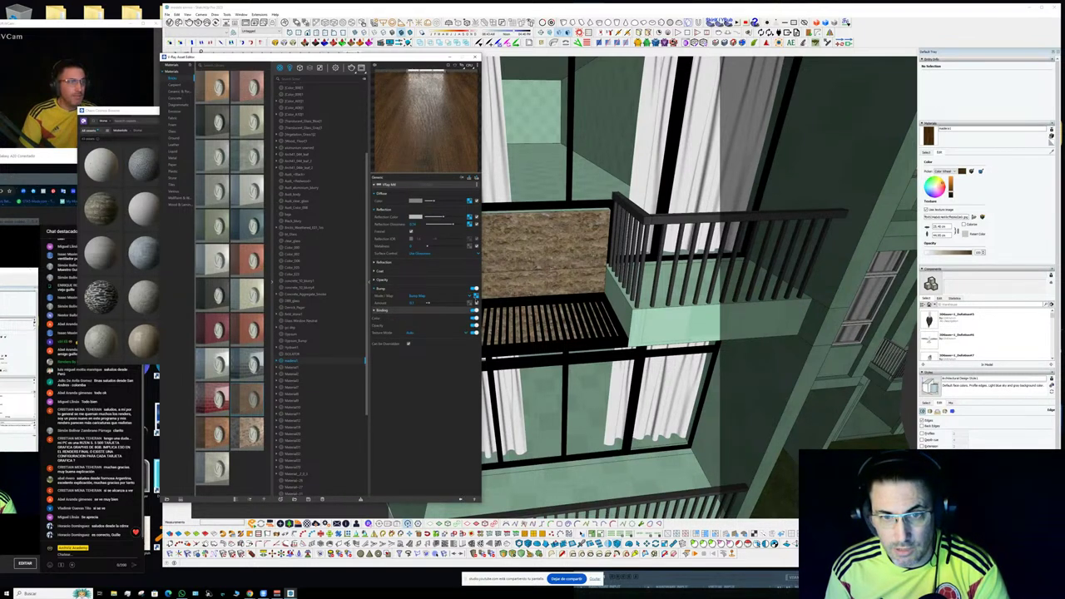
left_click(475, 297)
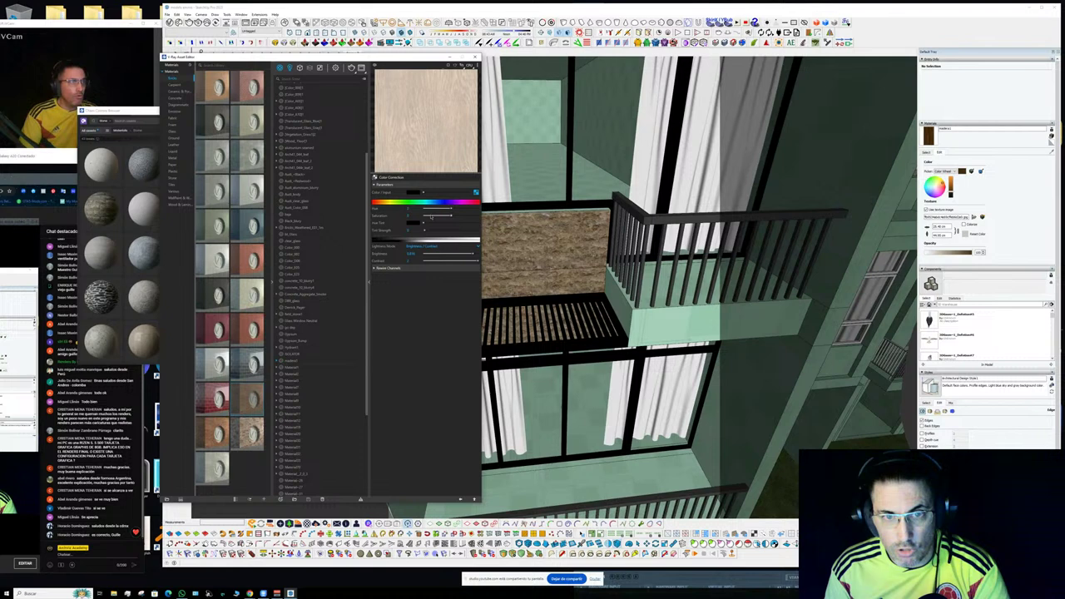
left_click_drag(431, 215, 408, 191)
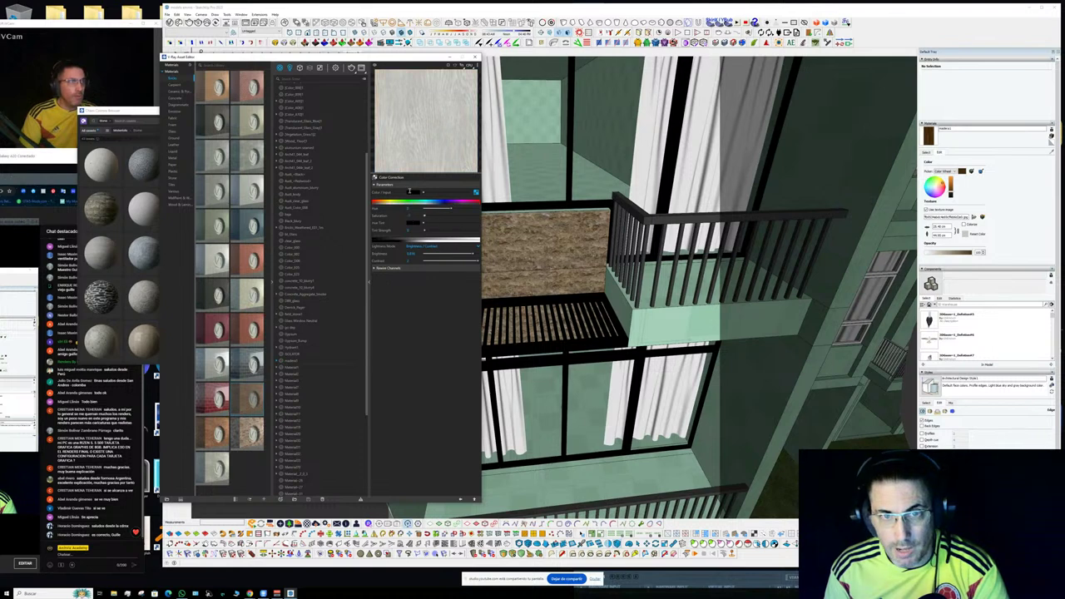
left_click(472, 262)
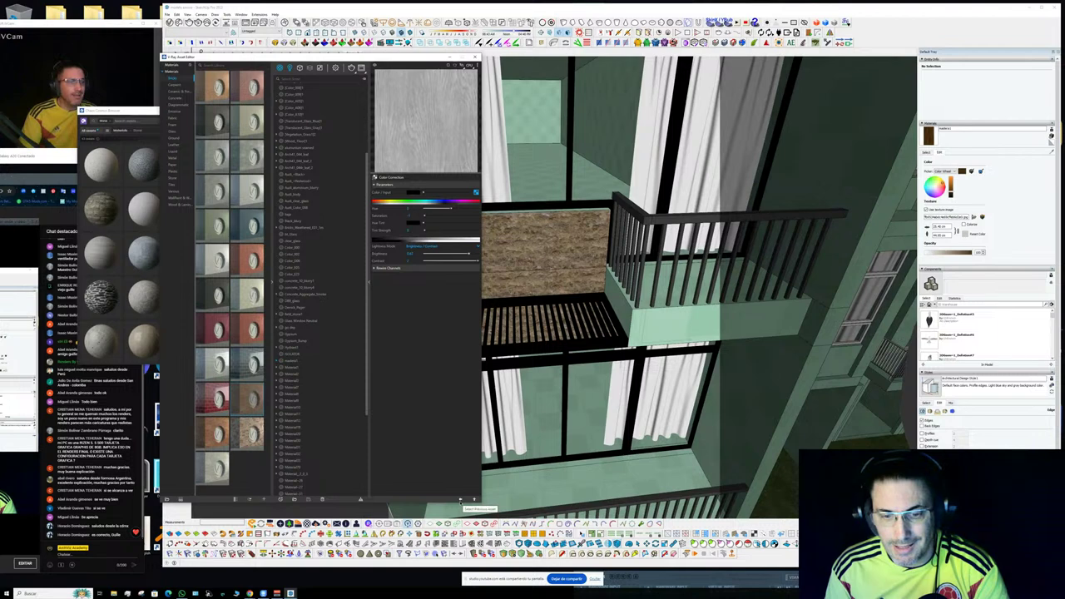
left_click(460, 500)
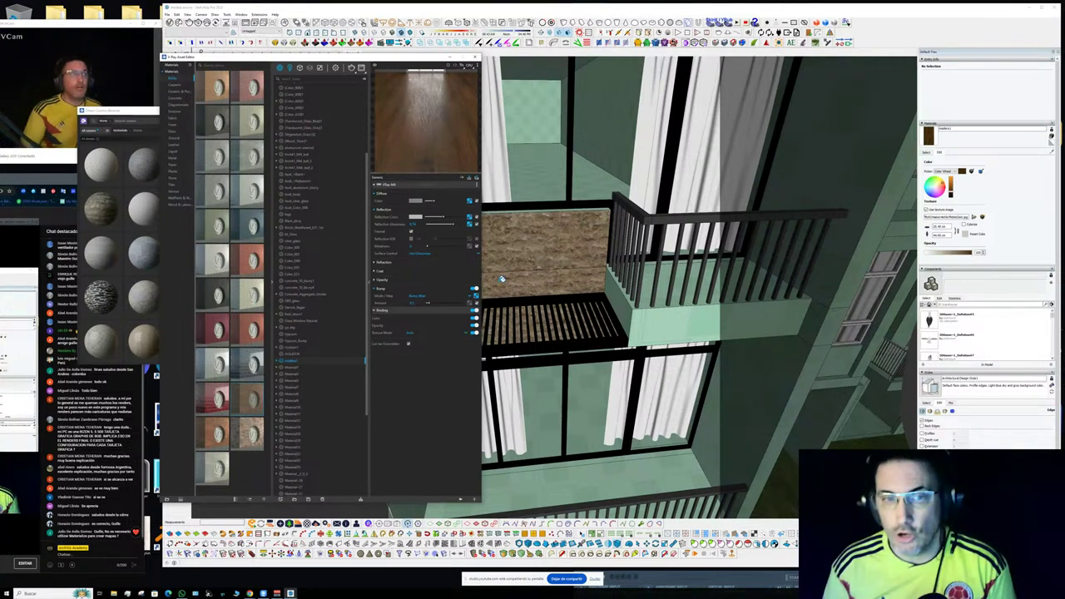
- Review the wrapping options of the wood's reflection colour map and its existing colour correction settings
right_click(470, 217)
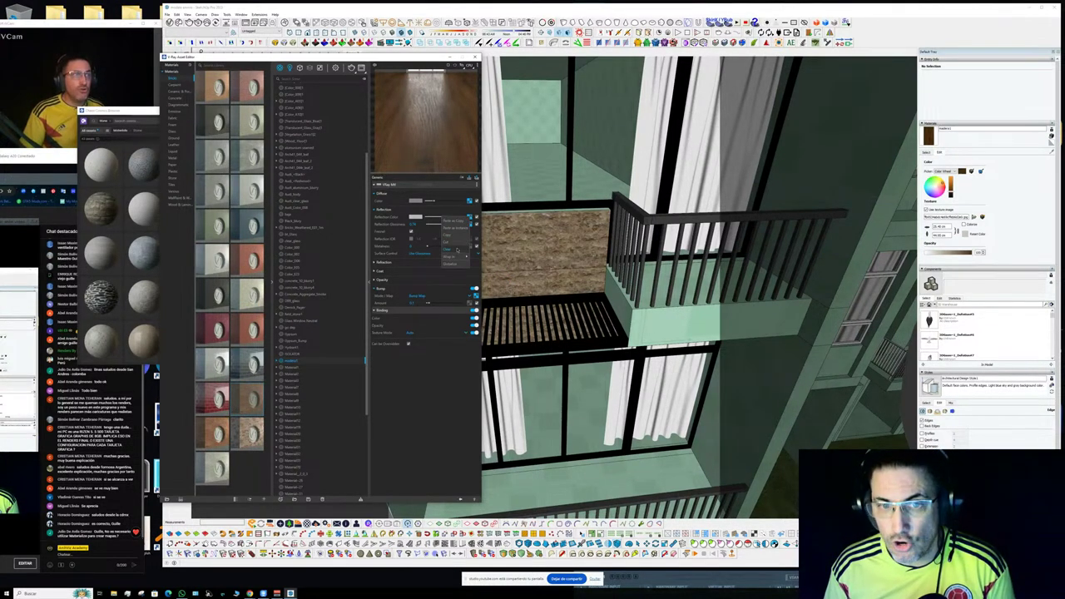
mouse_move(448, 259)
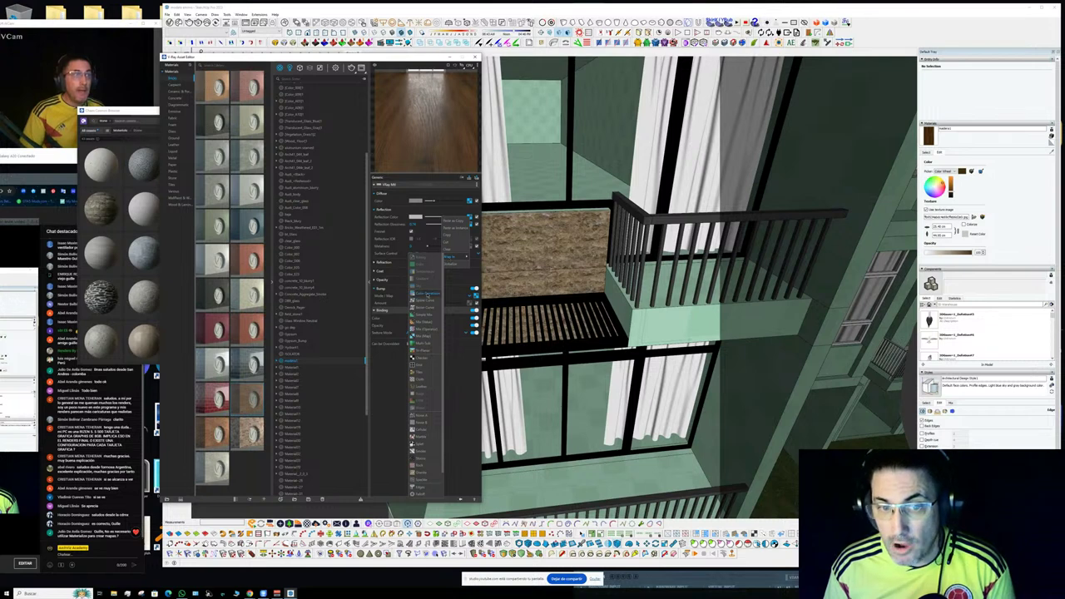
left_click(428, 295)
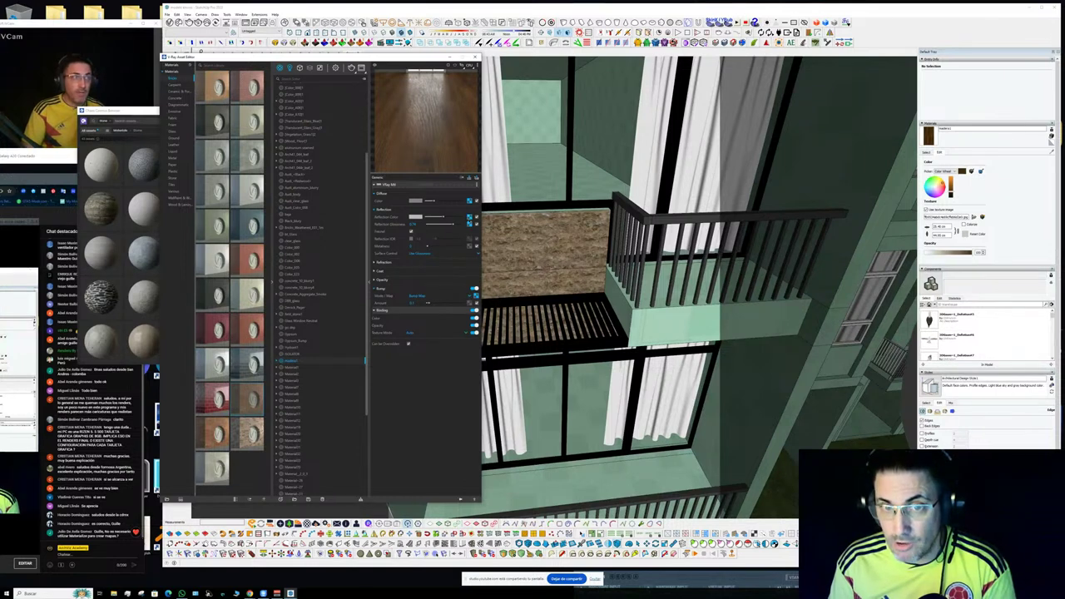
left_click(469, 218)
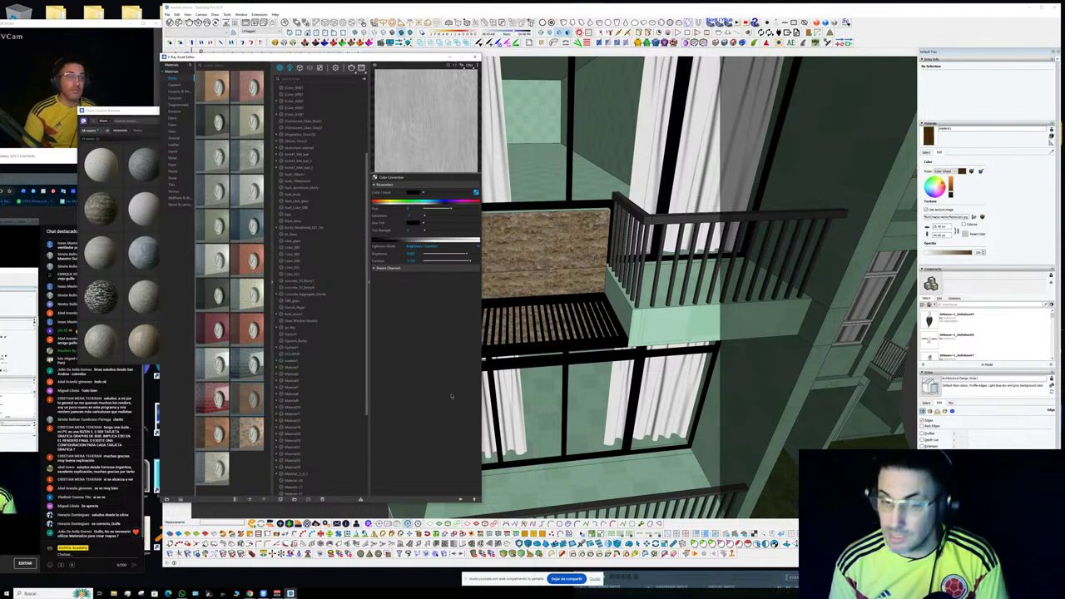
left_click(365, 361)
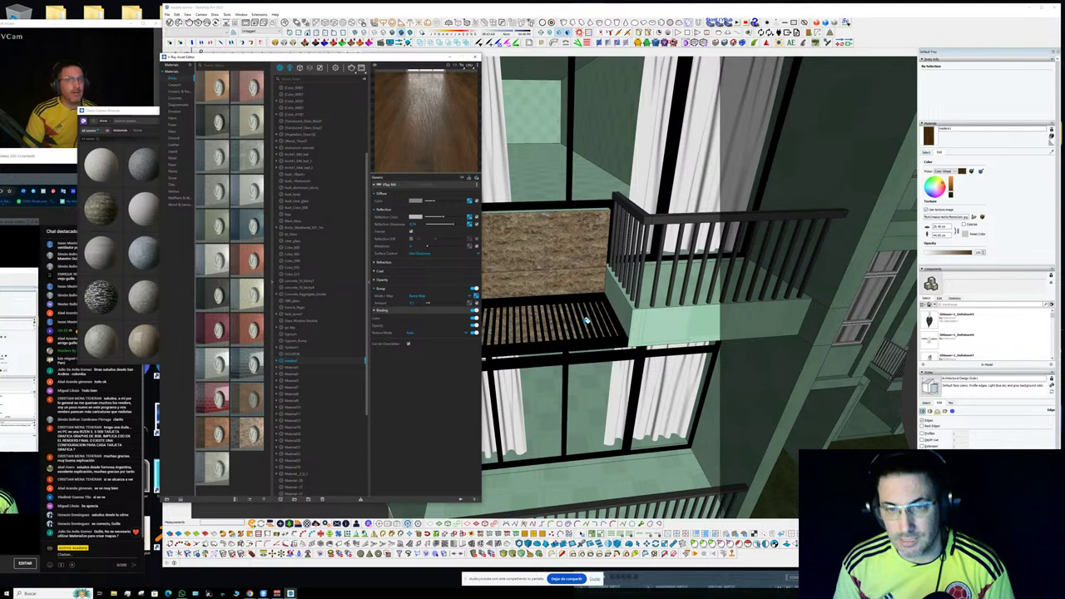
left_click(611, 329)
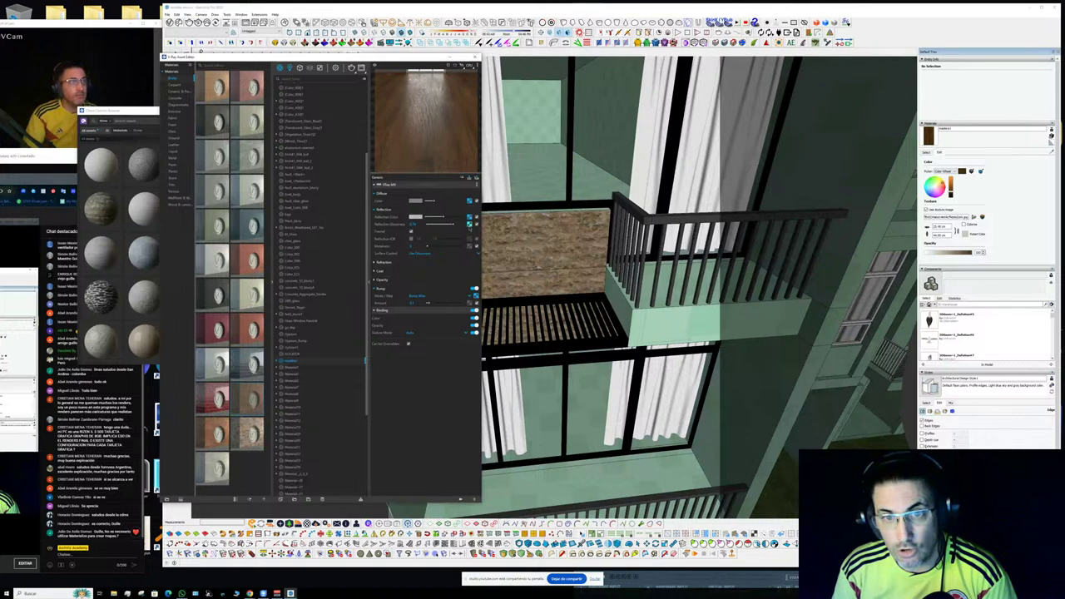
- Review the reflection glossiness map's colour correction settings and its wrapping options
left_click(470, 225)
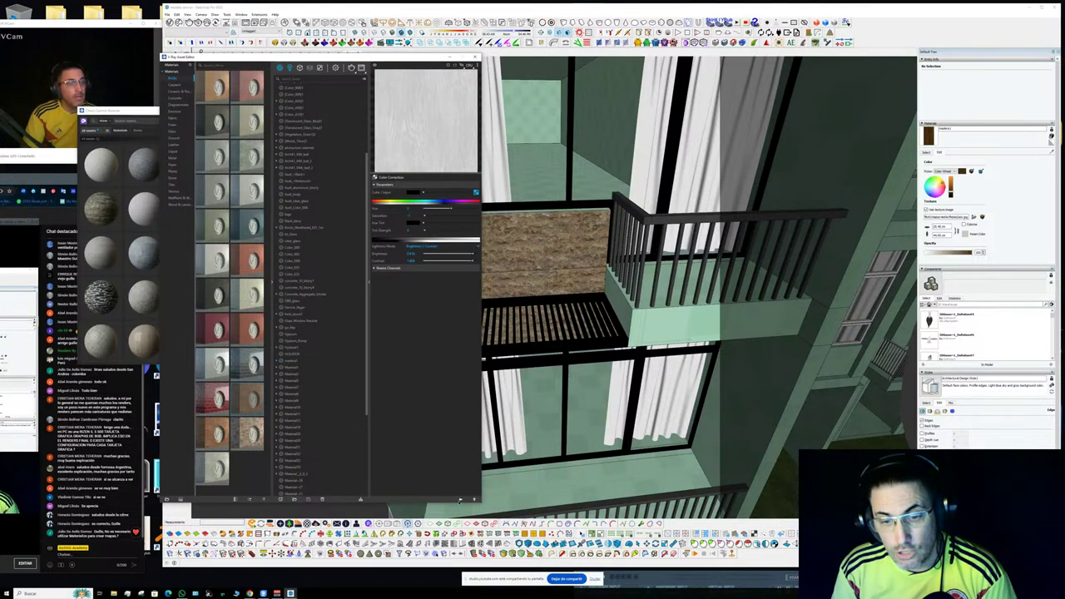
left_click(460, 499)
right_click(469, 225)
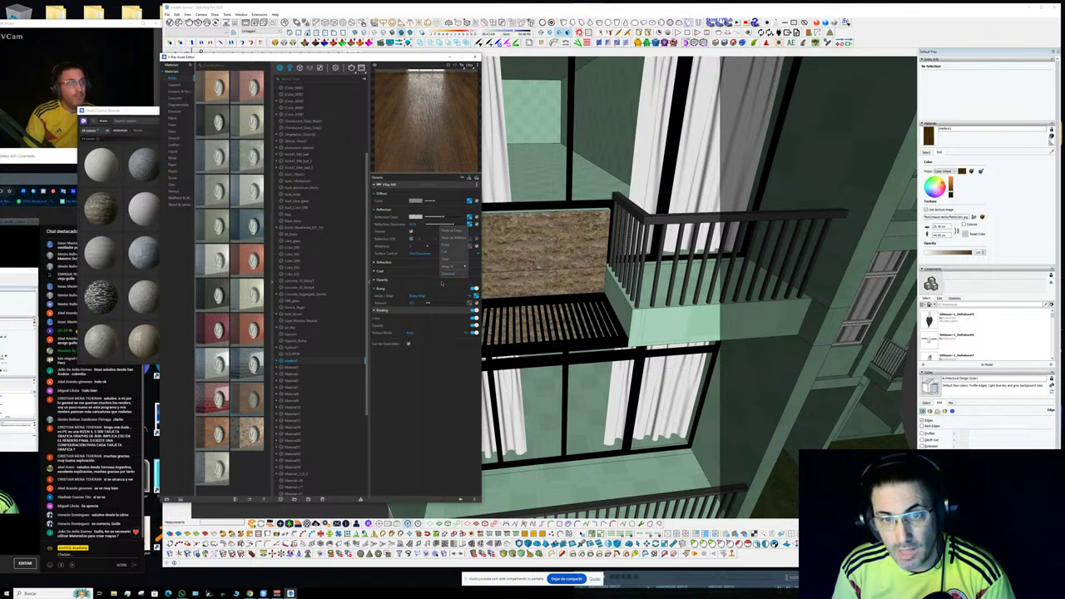
mouse_move(447, 267)
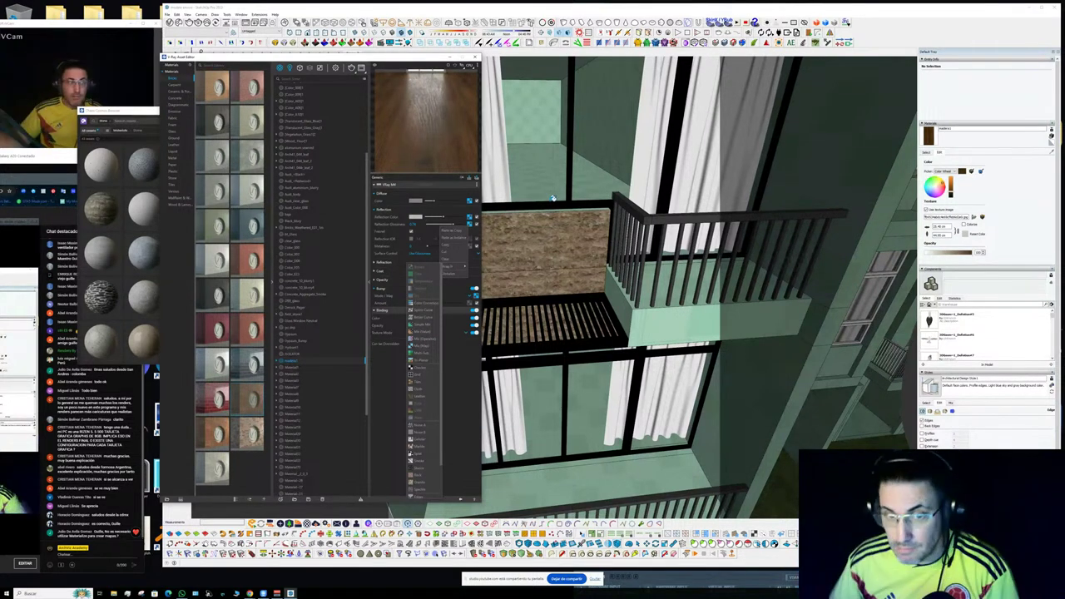
left_click(457, 418)
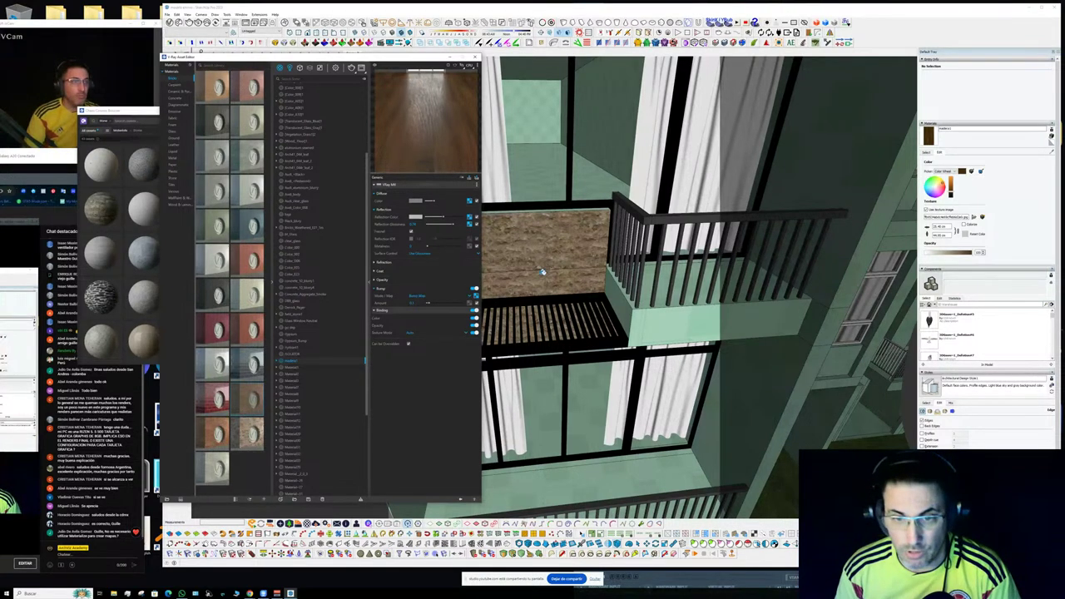
- Open the slatted grille below the stone panel and paint its outer frame with the madera1 wood material
scroll(556, 347, "up", 3)
double_click(557, 347)
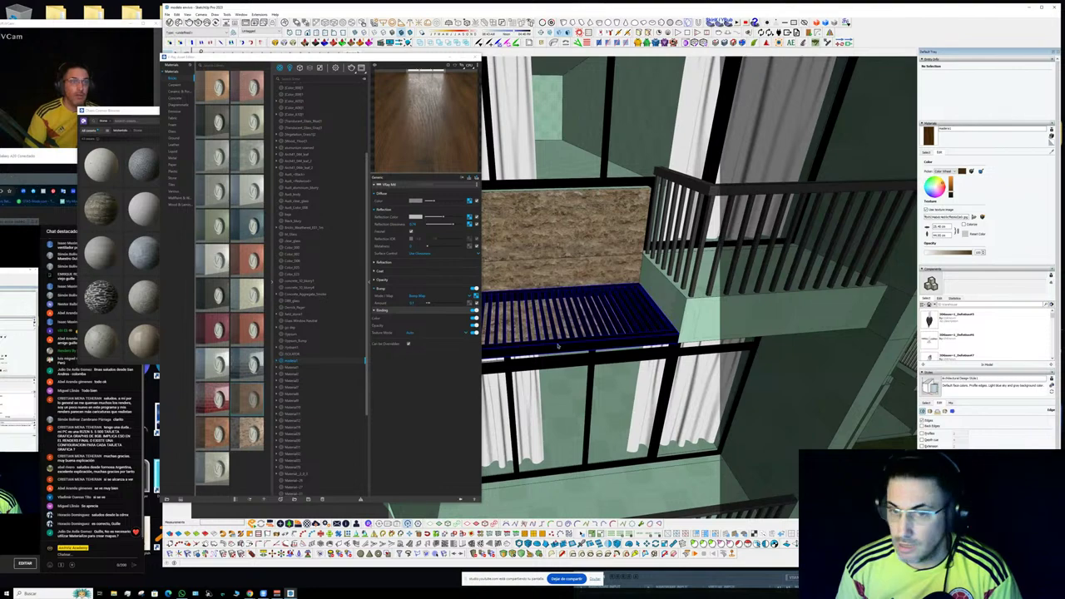
triple_click(558, 346)
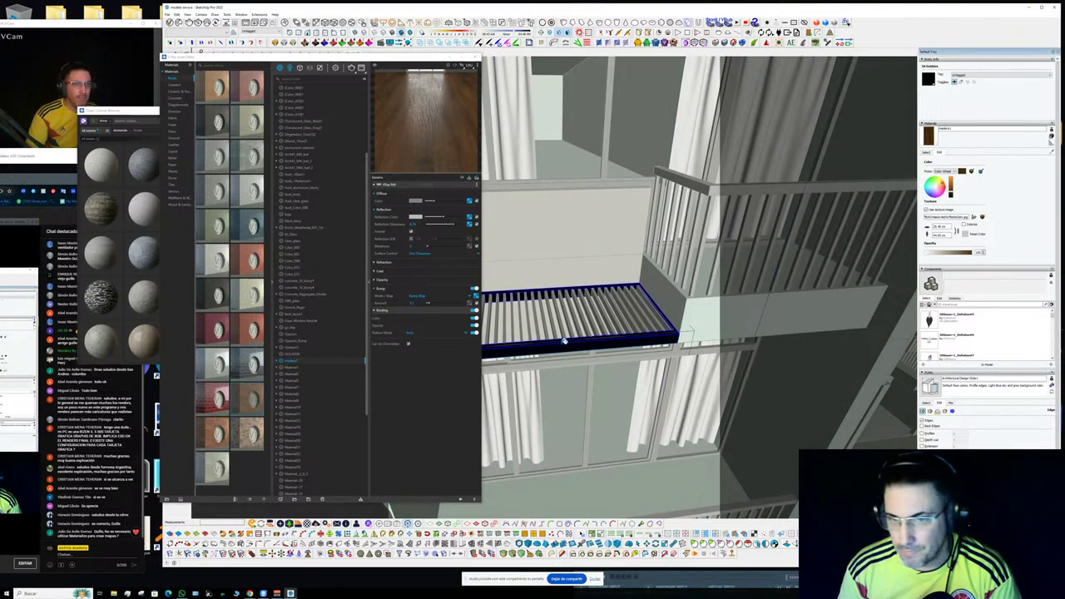
scroll(574, 343, "up", 4)
key("alt+m")
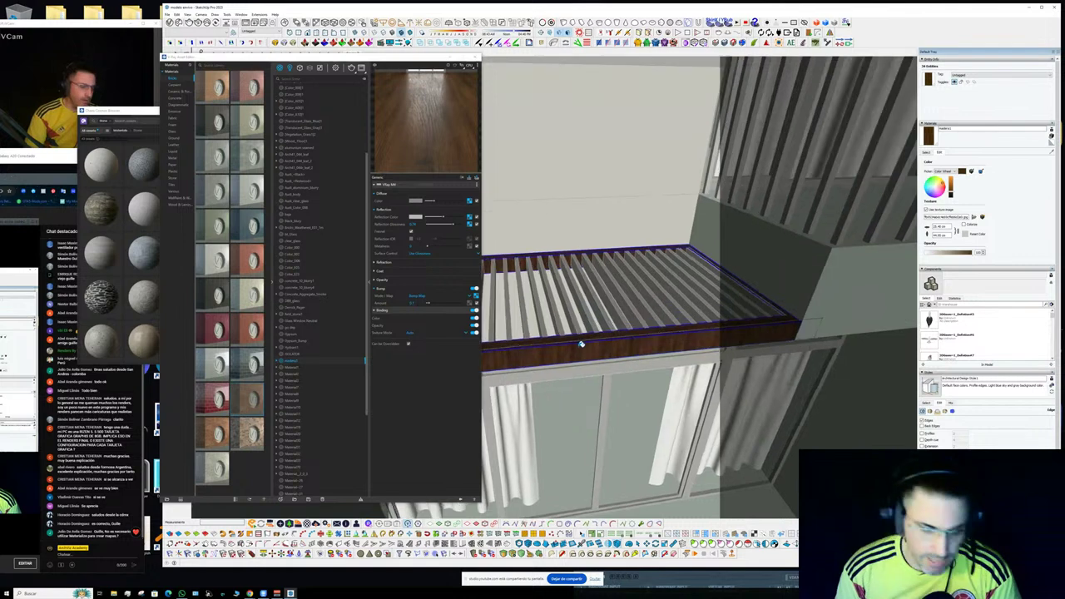
key("space")
- Open one of the grille's slat components and paint all its faces with the madera1 wood material
middle_click_drag(691, 297, 677, 331)
left_click(677, 330)
key("alt+m")
left_click(676, 330)
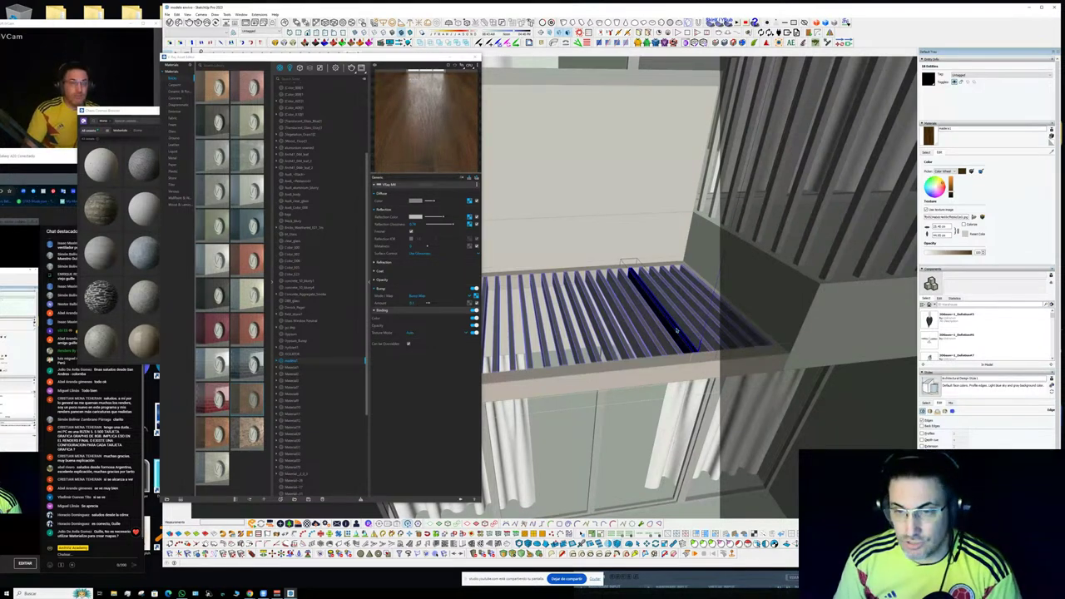
key("b")
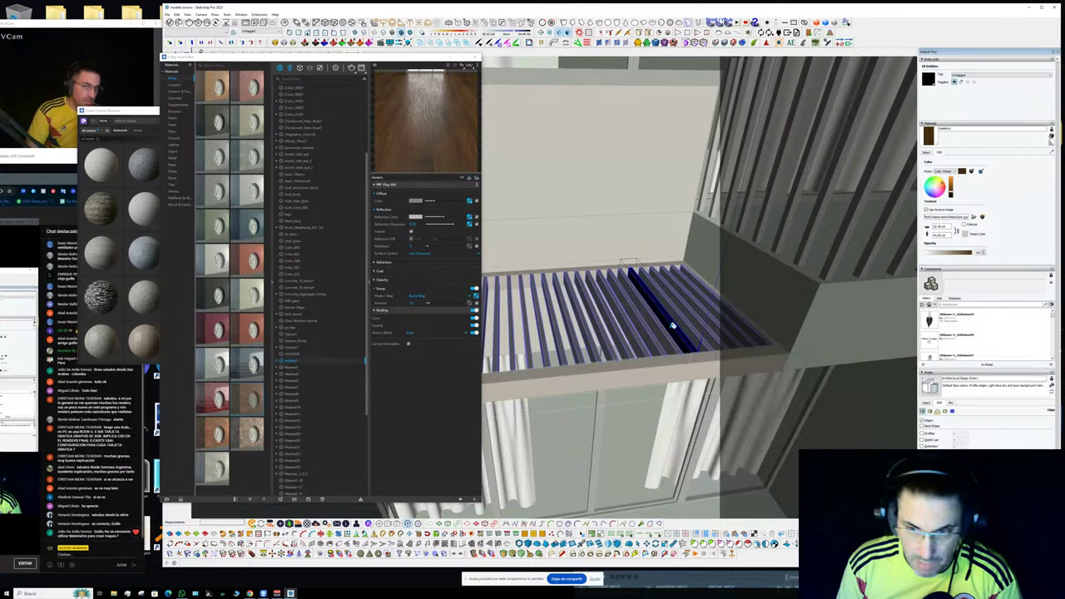
left_click(674, 328)
scroll(673, 326, "up", 1)
scroll(673, 324, "up", 2)
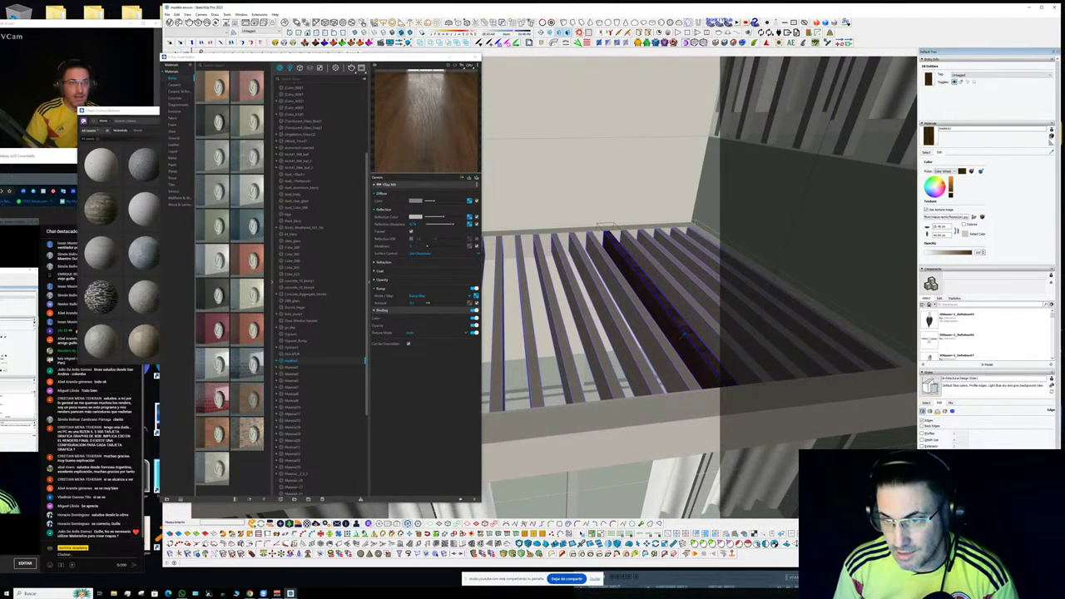
scroll(682, 334, "up", 2)
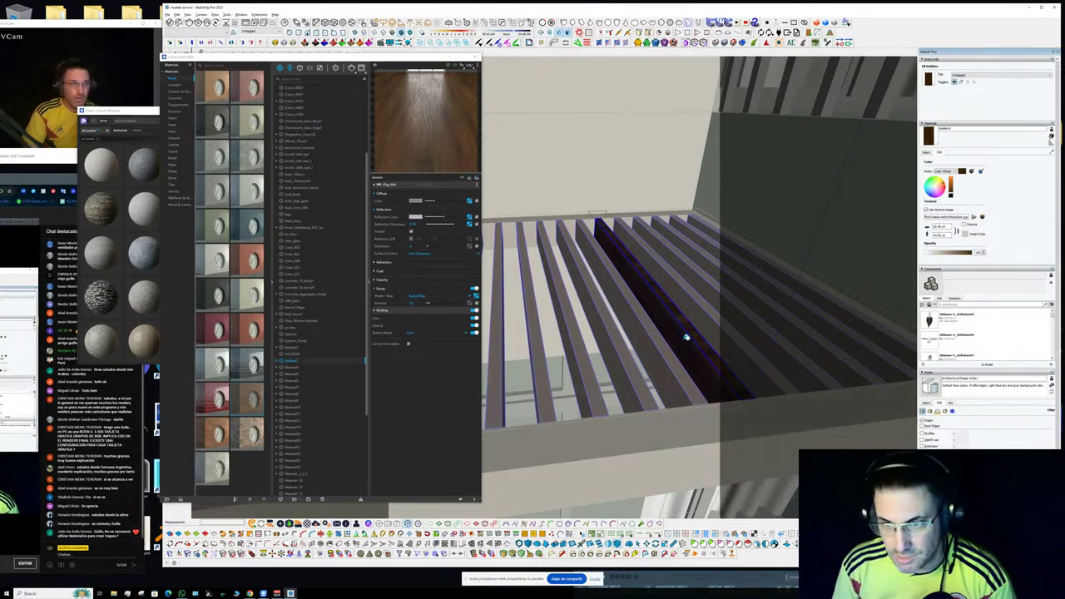
- Undo the last change to the grille slat and leave its component
left_click(688, 338)
scroll(686, 336, "down", 1)
key("space")
mouse_move(641, 326)
middle_mouse_down()
mouse_move(704, 375)
mouse_move(654, 356)
middle_mouse_up()
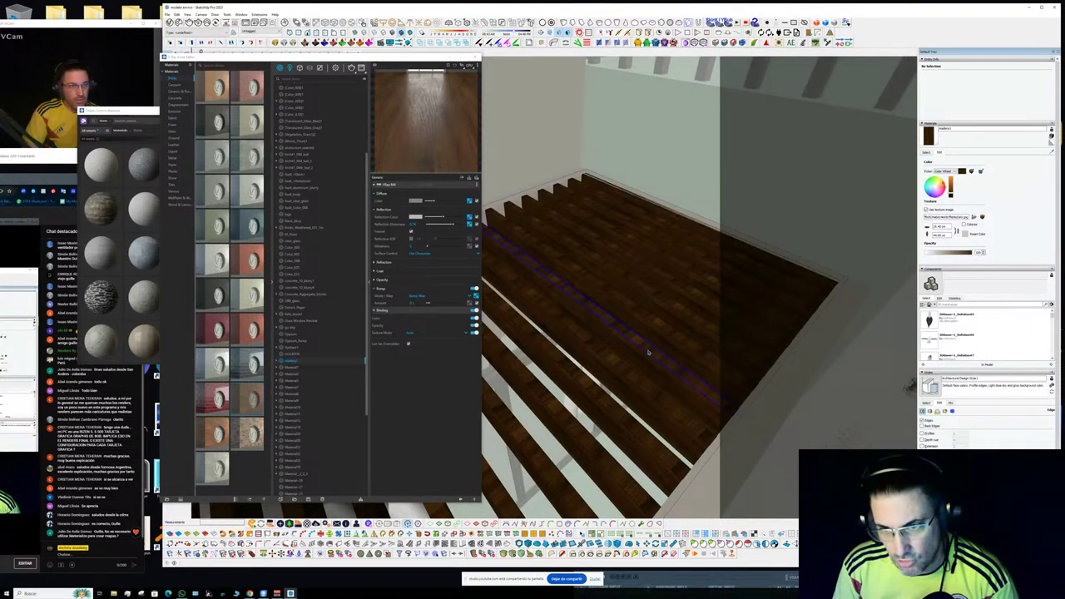
key("ctrl+z")
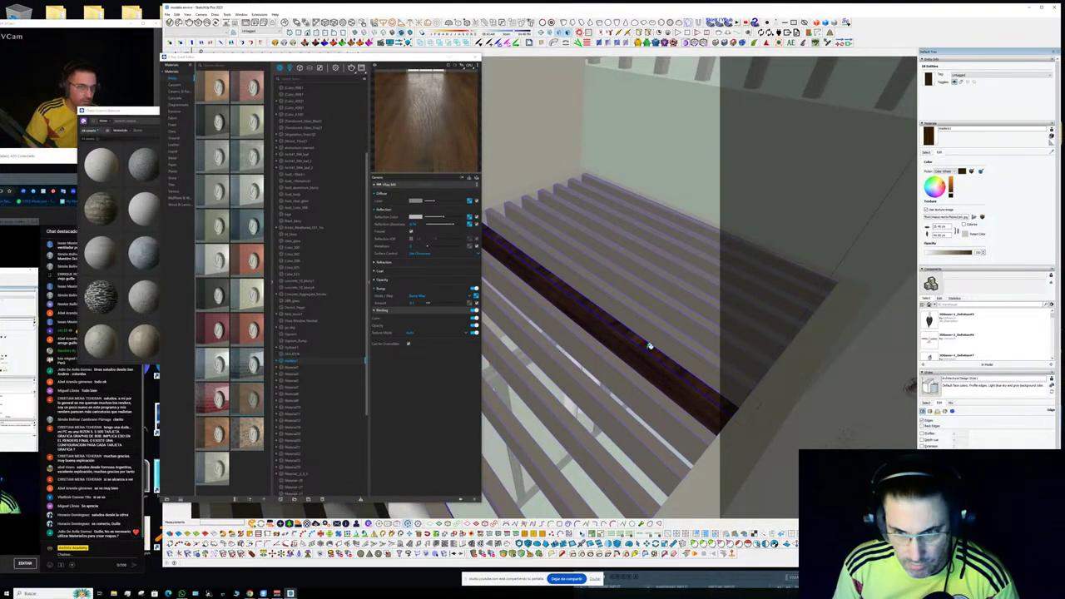
mouse_move(650, 346)
middle_mouse_down()
mouse_move(718, 317)
mouse_move(697, 298)
mouse_move(489, 309)
mouse_move(535, 300)
middle_mouse_up()
key("Escape")
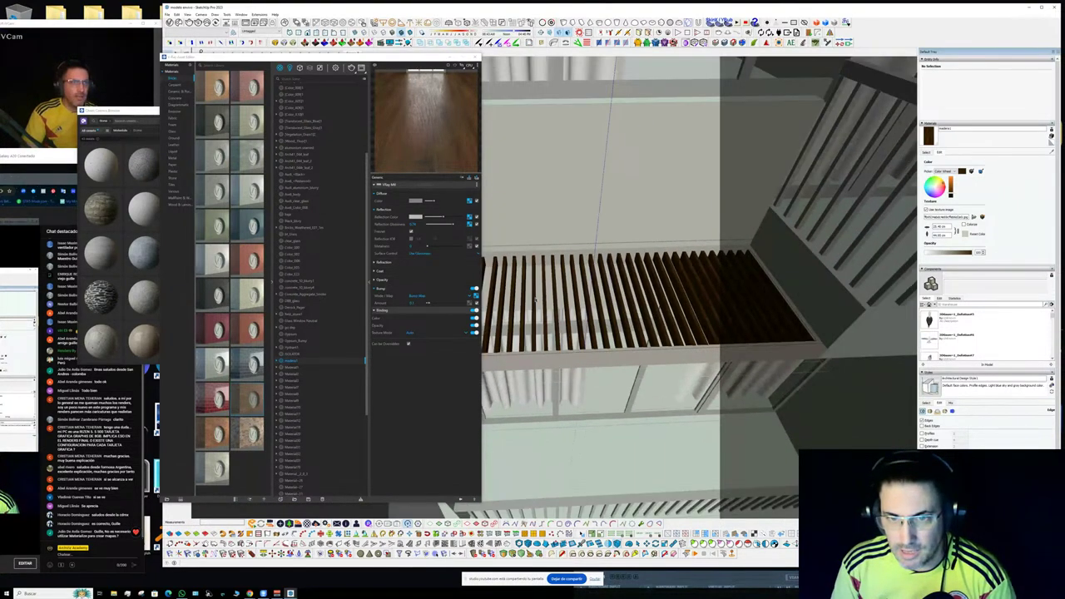
- Close the V-Ray Asset Editor and inspect the wood grain along the grille slats
mouse_move(644, 275)
middle_mouse_down()
mouse_move(494, 186)
mouse_move(476, 77)
middle_mouse_up()
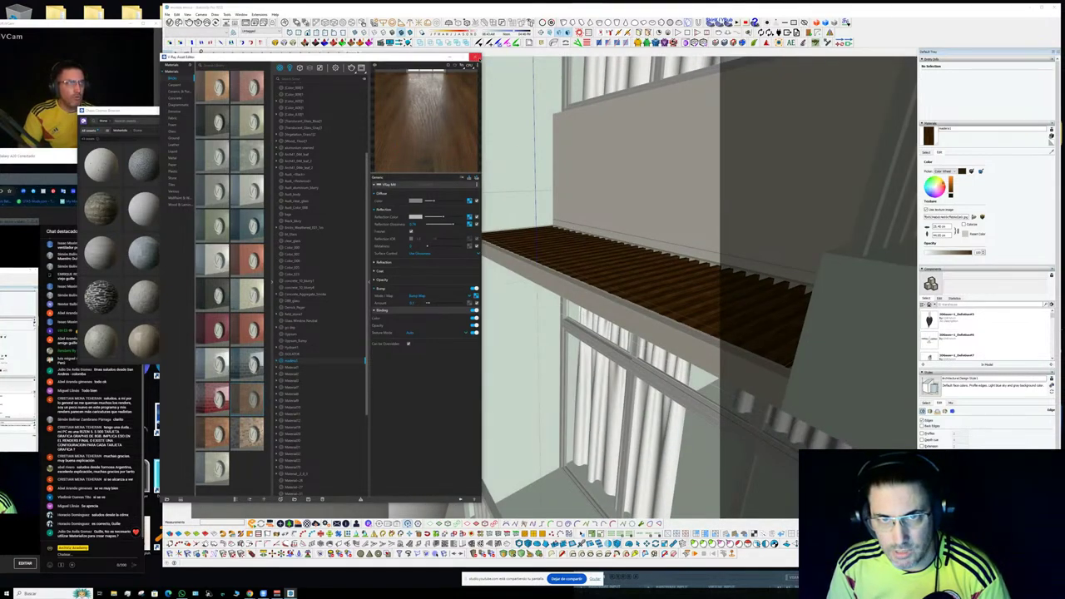
left_click(476, 57)
scroll(592, 308, "up", 5)
middle_click_drag(592, 308, 586, 265)
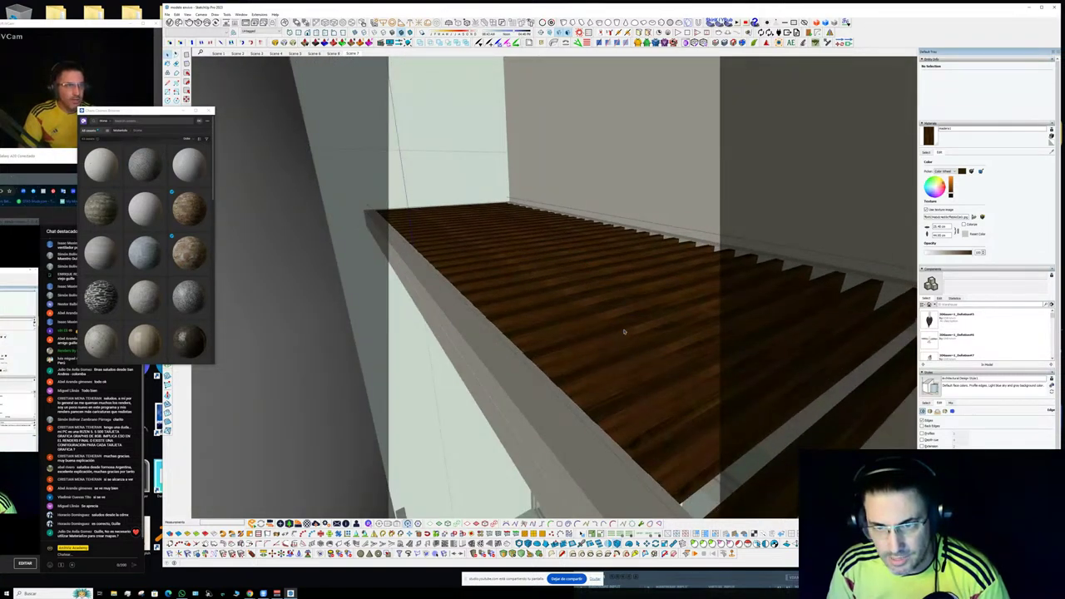
middle_click_drag(461, 226, 491, 265)
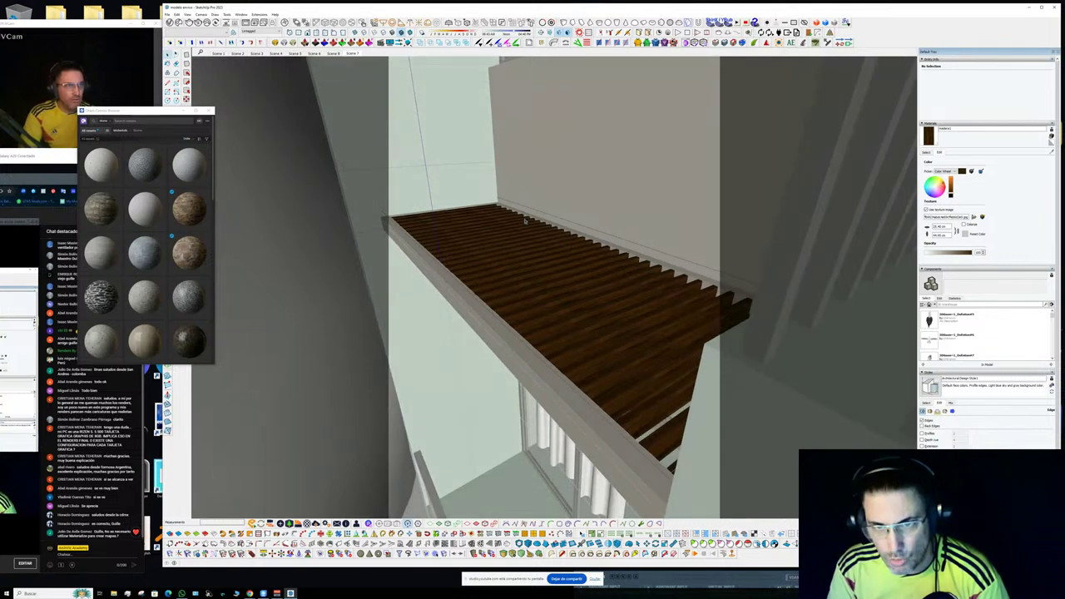
- Select all the slat components of the grille and explode them into loose geometry
left_click_drag(364, 471, 364, 471)
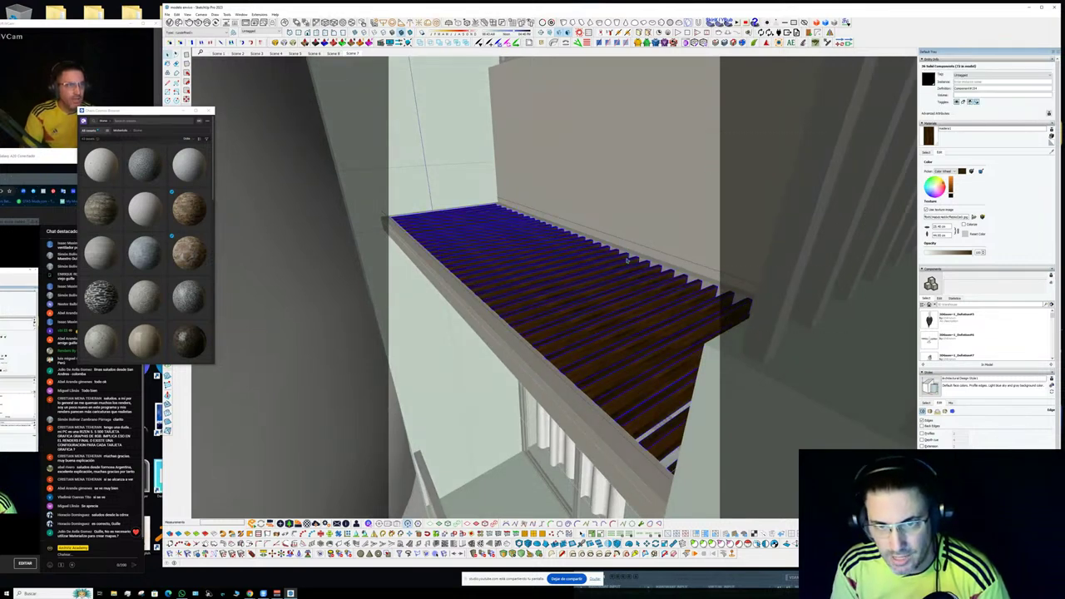
scroll(594, 275, "up", 3)
middle_click_drag(595, 275, 559, 288)
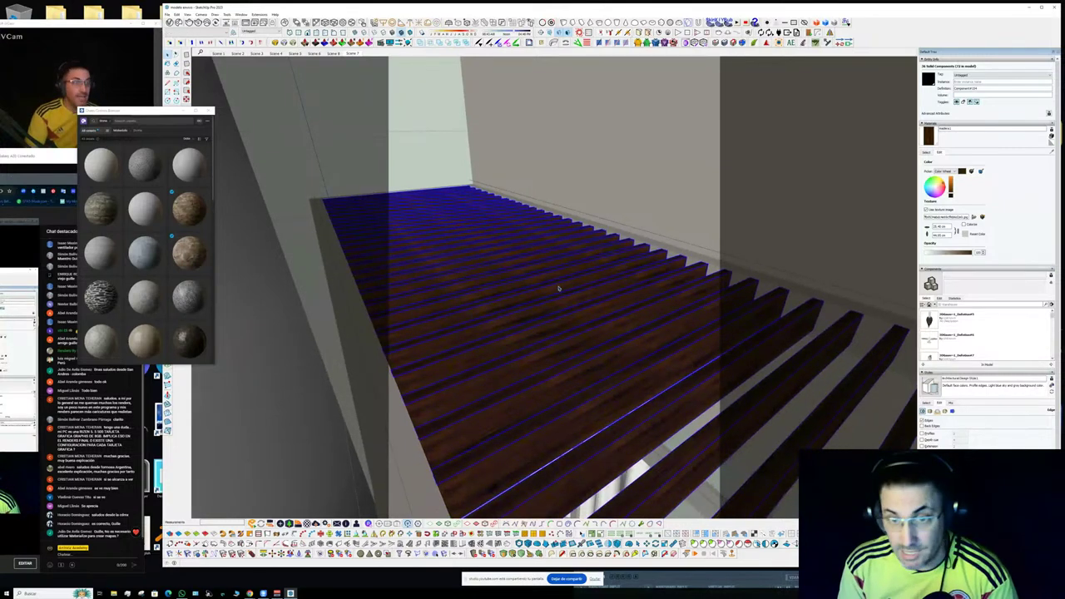
key("x")
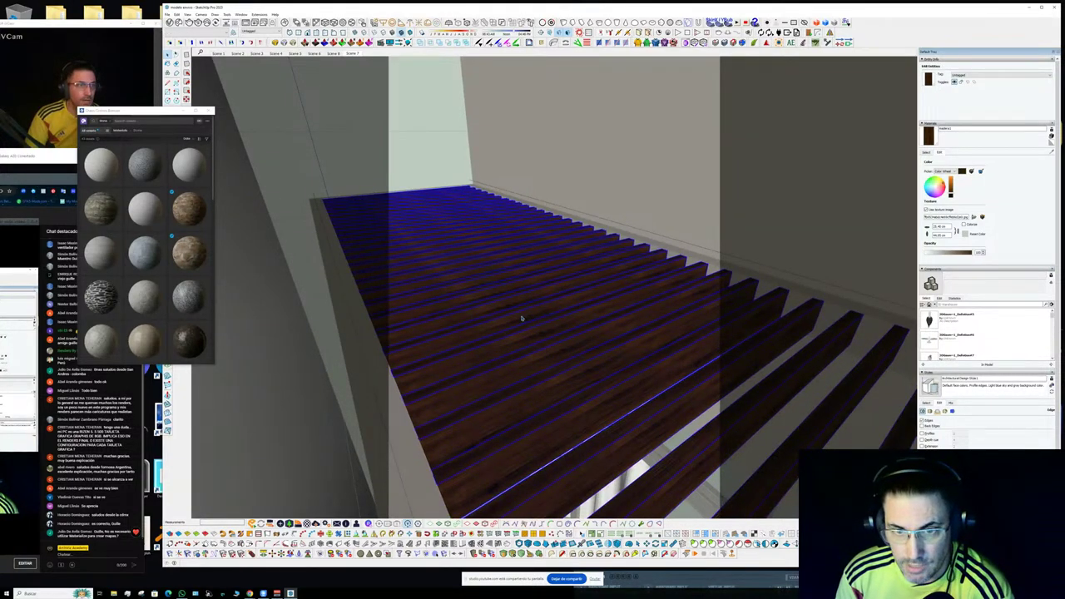
- Restore the wood material on the exploded grille slats and close the Chaos Cosmos browser
middle_click_drag(518, 309, 537, 318)
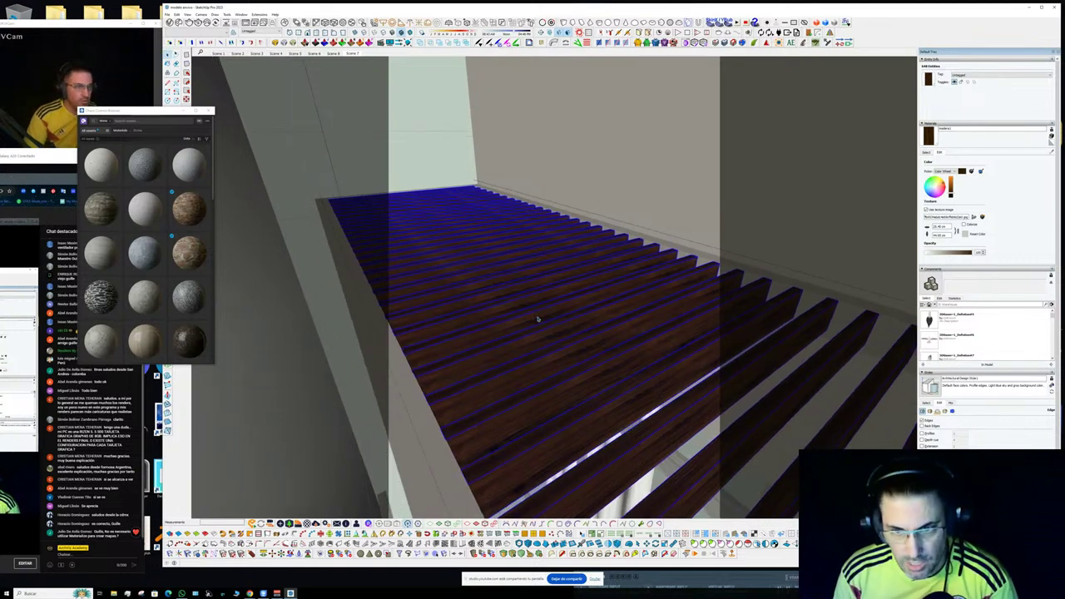
key("m")
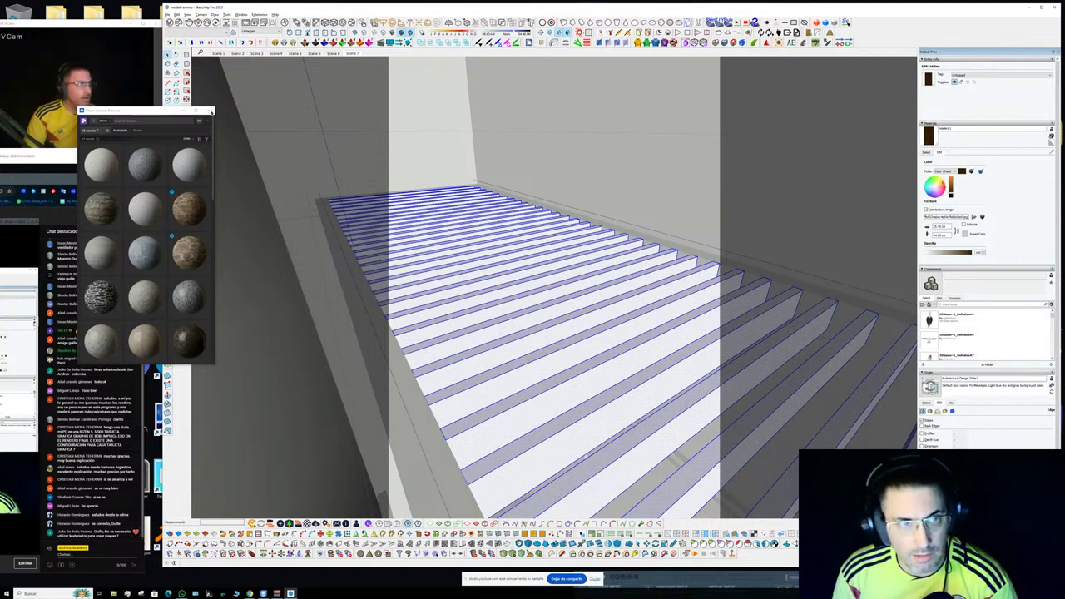
key("ctrl+y")
left_click(212, 111)
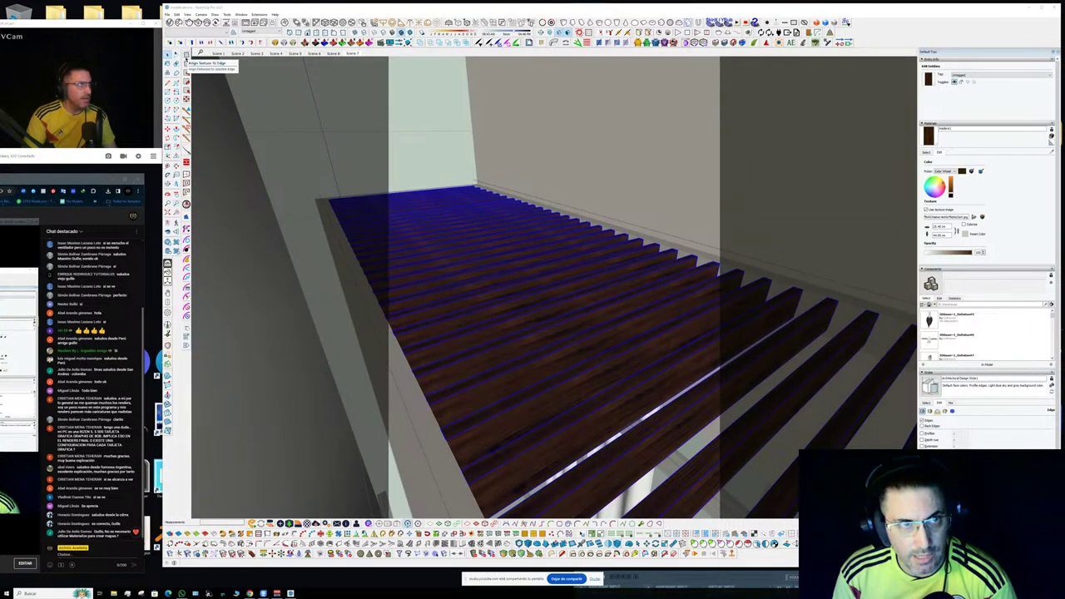
- Bring up the texture positioning tools, randomize the wood texture placement on the selected slat faces, and clear the selection
mouse_move(187, 52)
left_mouse_down()
mouse_move(235, 81)
mouse_move(189, 60)
left_mouse_up()
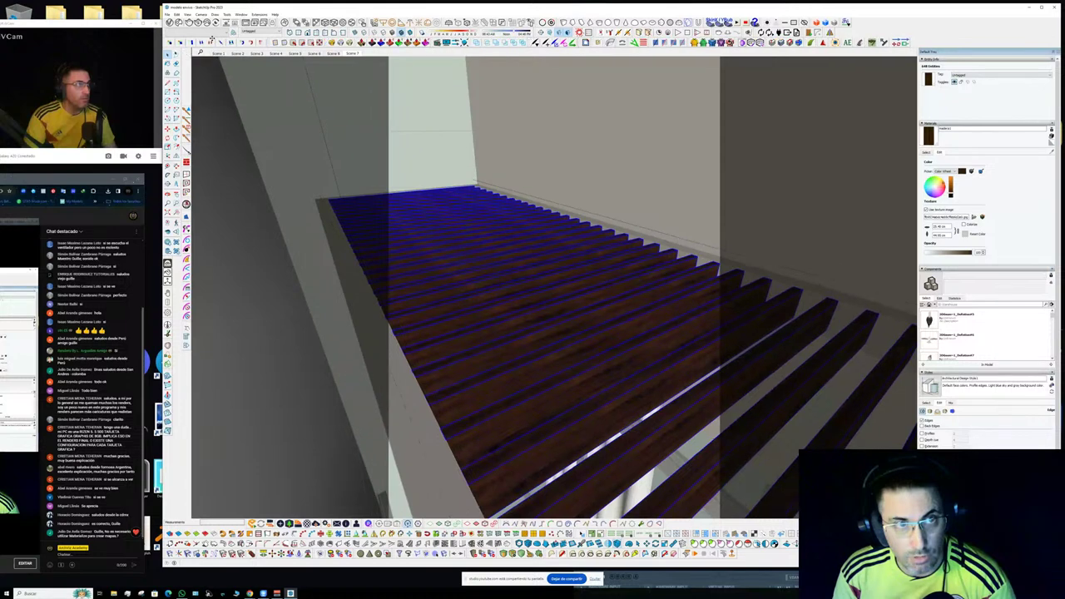
left_click_drag(211, 39, 193, 46)
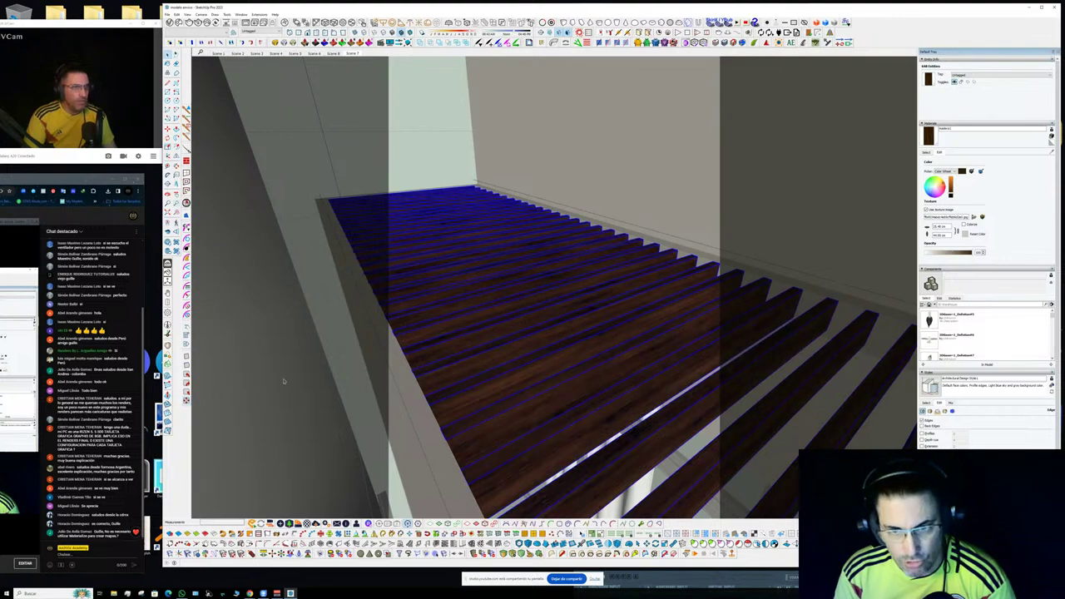
middle_click_drag(537, 309, 585, 371)
scroll(584, 372, "up", 2)
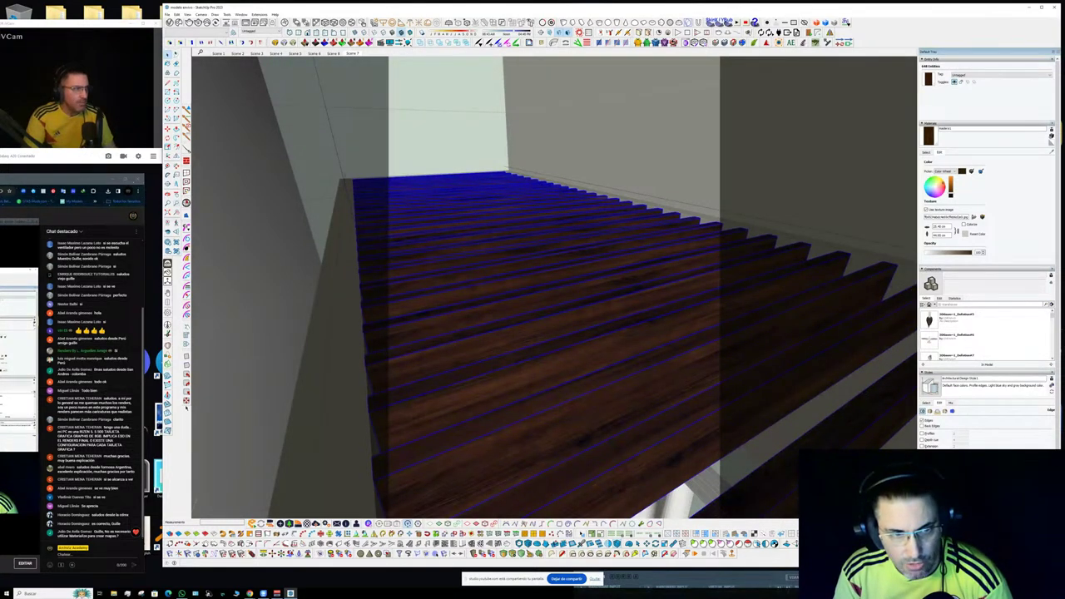
left_click(186, 402)
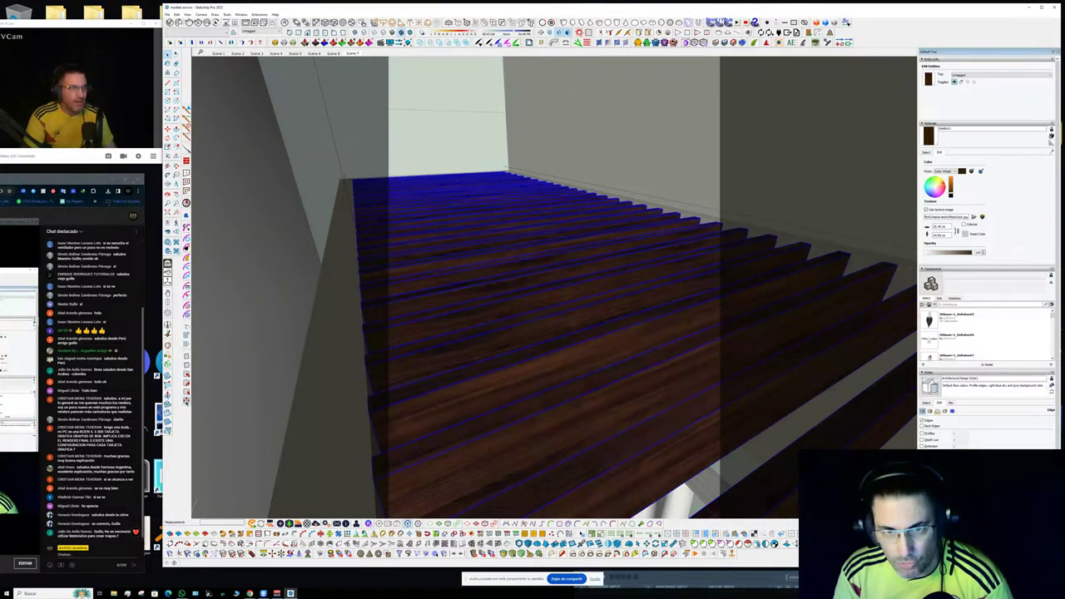
middle_click_drag(520, 262, 494, 251)
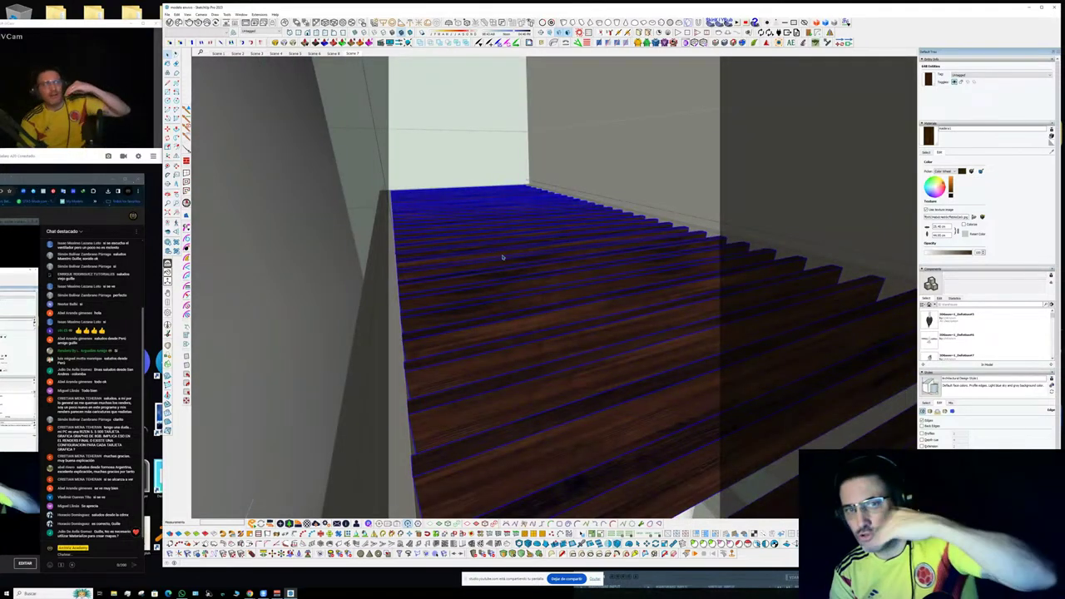
key("Delete")
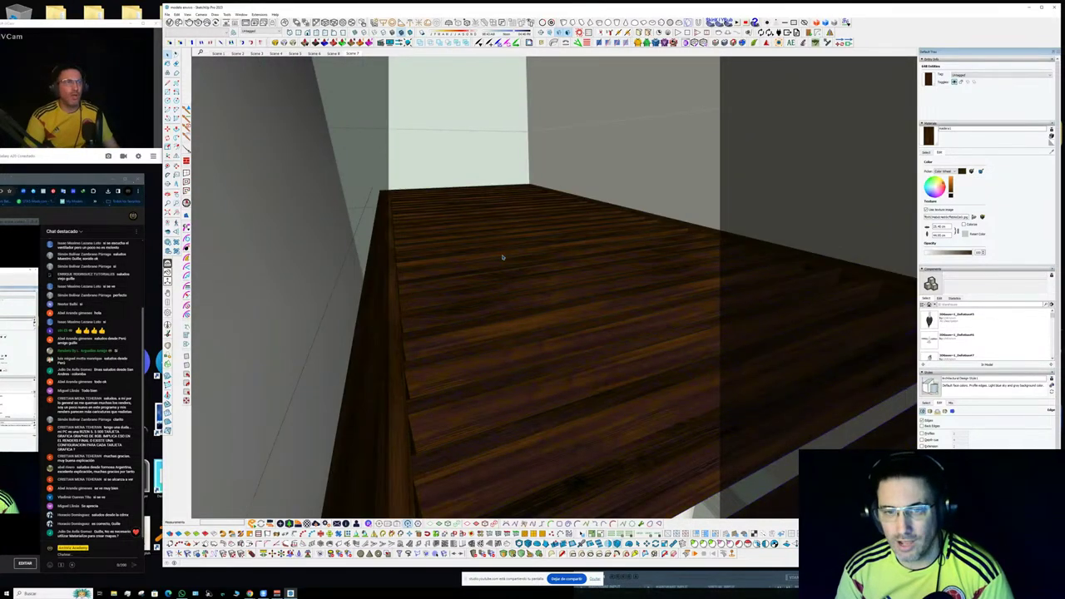
- Open the grille above the upper balcony windows, paint its outer frame with the madera1 wood material, and leave the group
middle_click_drag(500, 260, 410, 287)
scroll(432, 333, "up", 4)
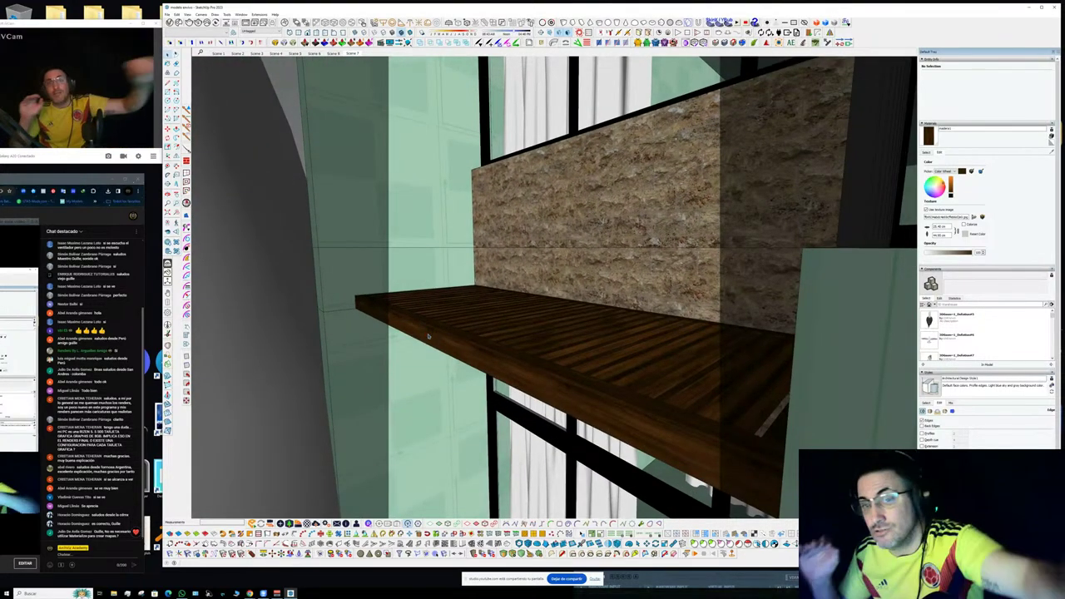
scroll(477, 274, "down", 2)
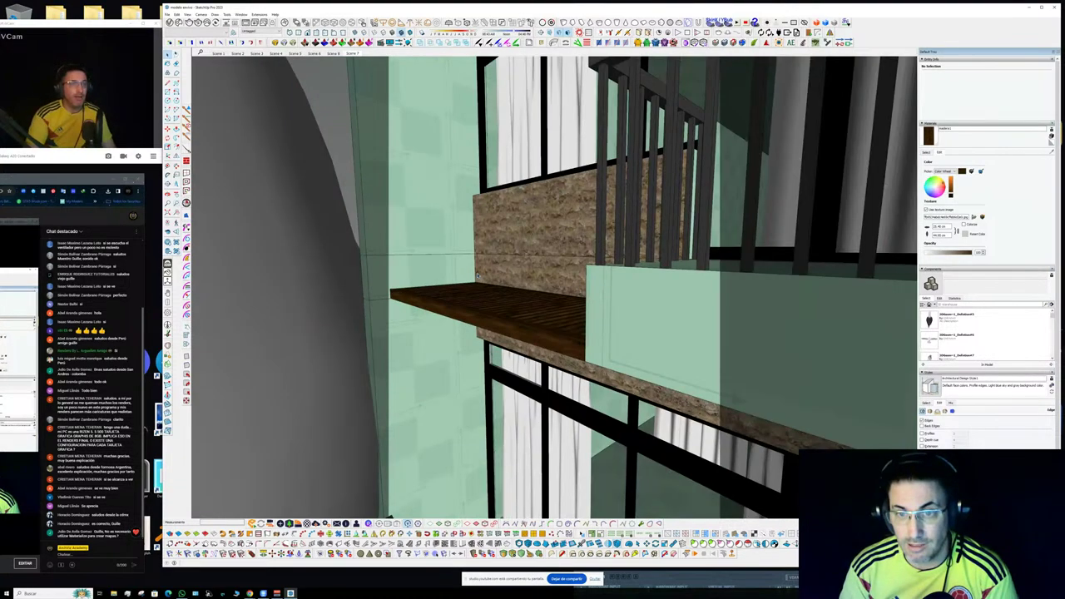
middle_click_drag(477, 274, 528, 378)
middle_click_drag(499, 287, 594, 295)
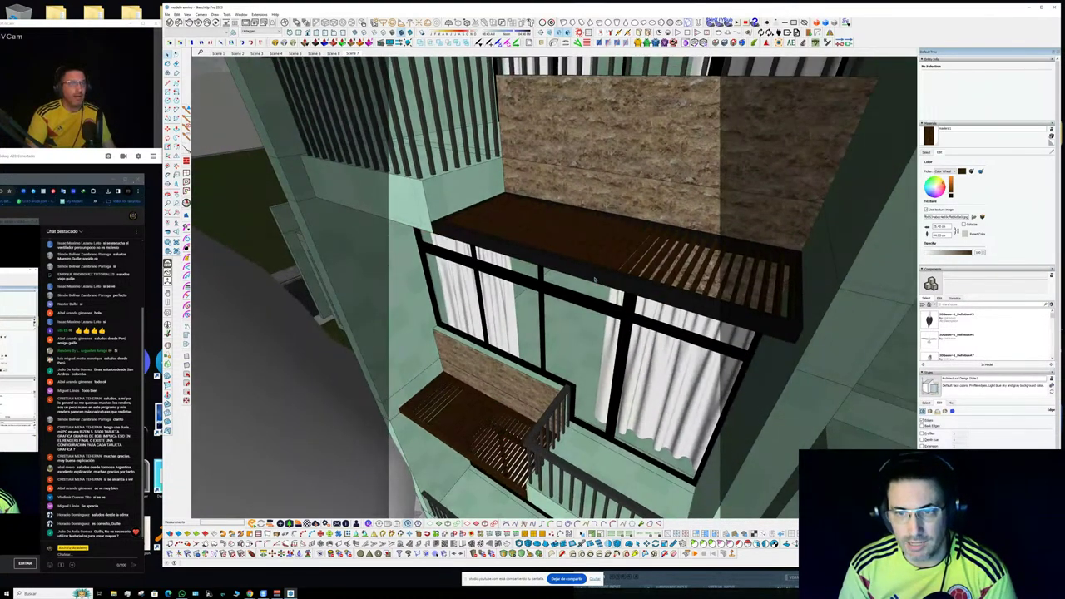
left_click(594, 280)
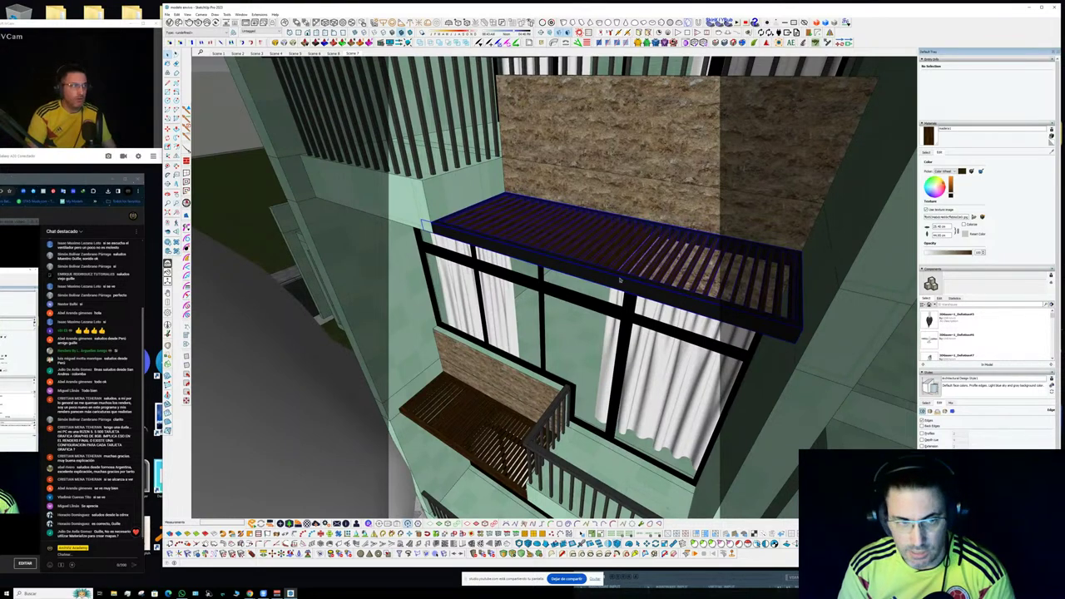
triple_click(620, 279)
scroll(619, 280, "up", 3)
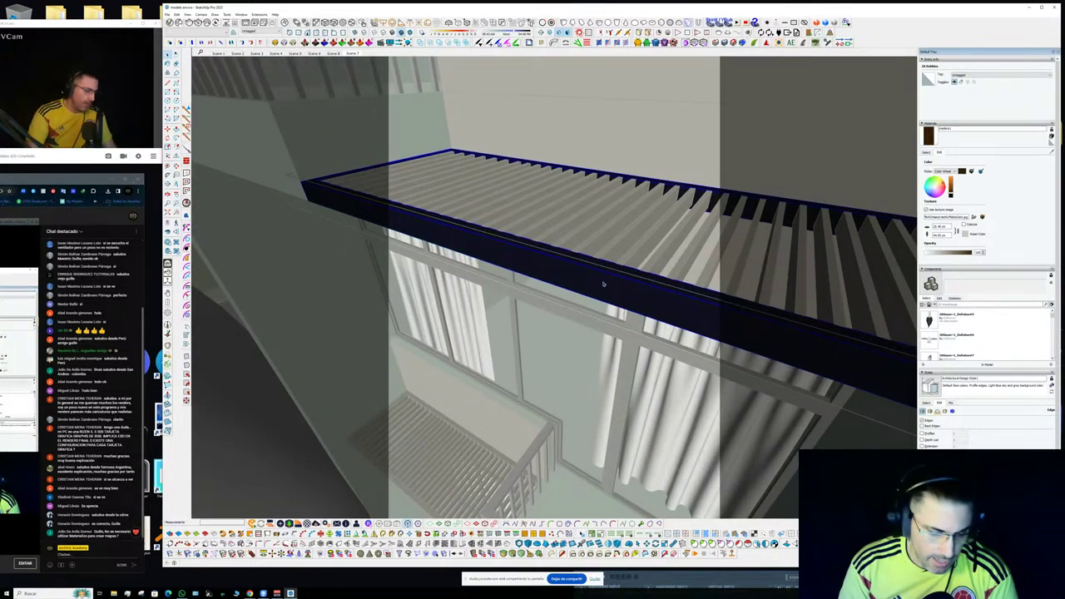
key("b")
left_click(605, 280)
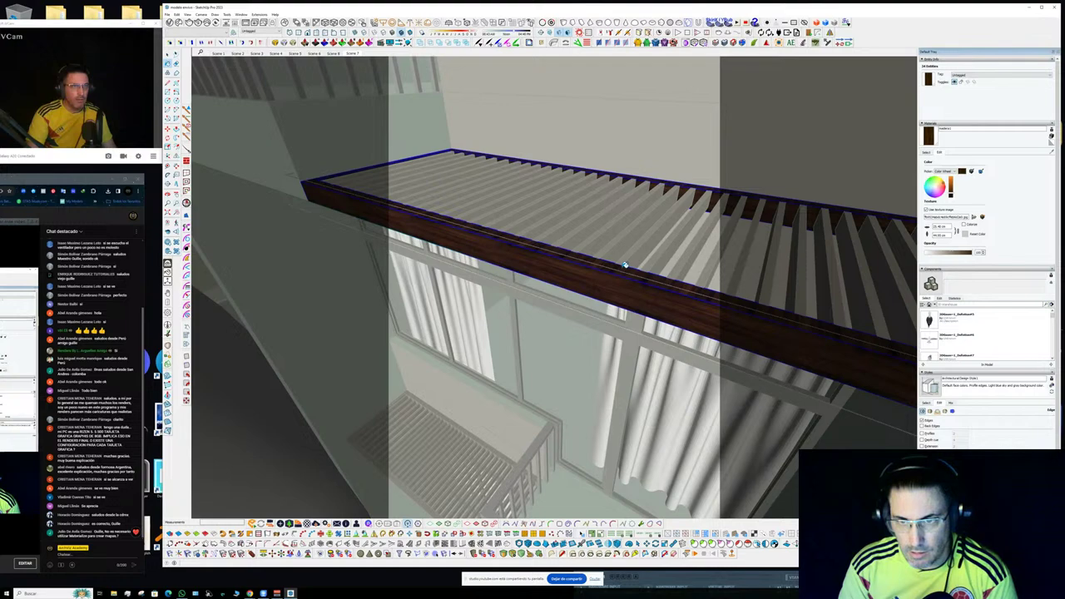
scroll(625, 264, "down", 3)
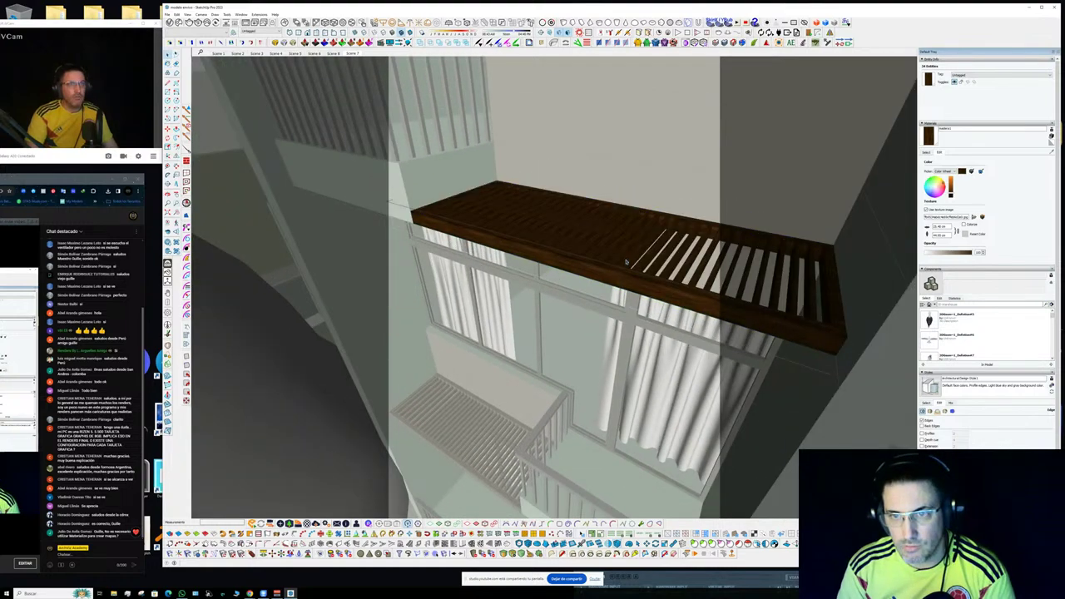
key("Escape")
- Sample the balcony railing's dark grey material and increase its reflection with a lower glossiness in the V-Ray Asset Editor
scroll(628, 259, "down", 3)
mouse_move(628, 259)
middle_mouse_down()
mouse_move(654, 186)
mouse_move(482, 313)
middle_mouse_up()
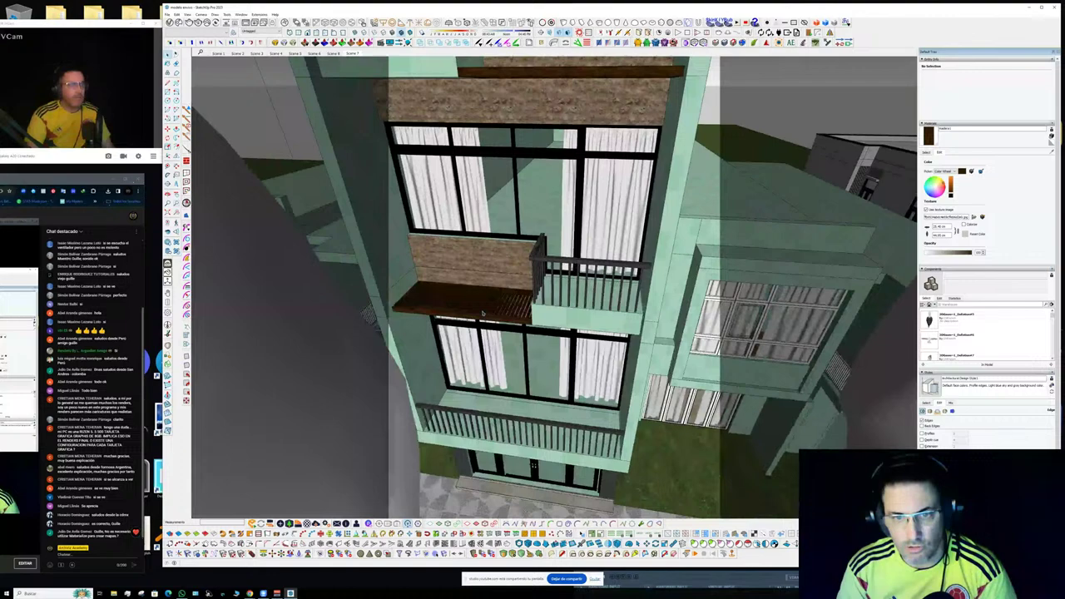
scroll(483, 313, "up", 5)
scroll(499, 350, "down", 4)
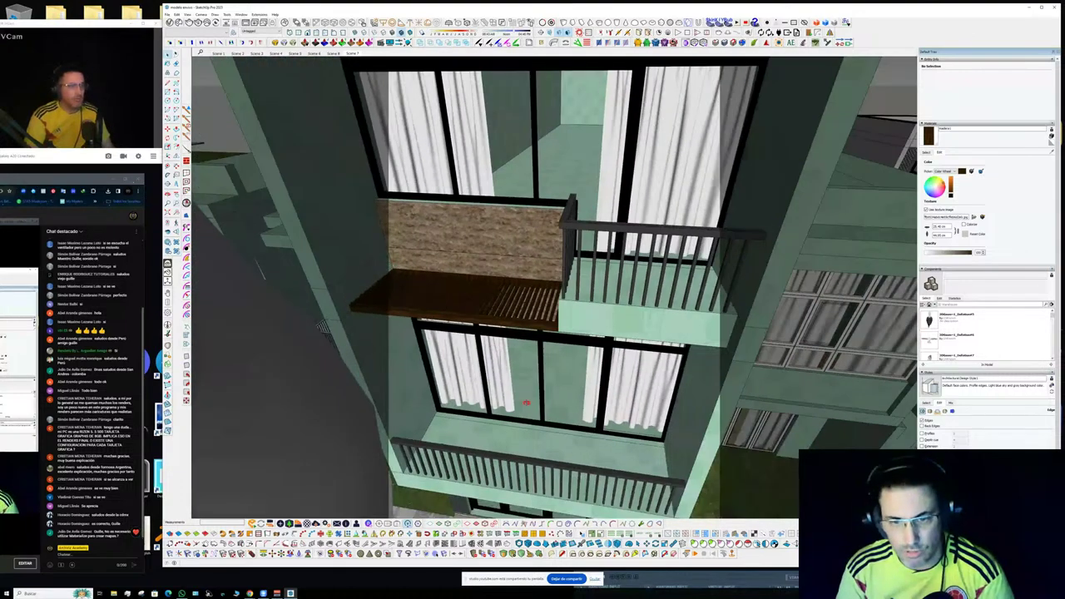
mouse_move(527, 403)
middle_mouse_down()
mouse_move(444, 426)
mouse_move(545, 294)
mouse_move(609, 290)
middle_mouse_up()
scroll(546, 294, "up", 4)
key("b")
left_click(608, 289, "alt")
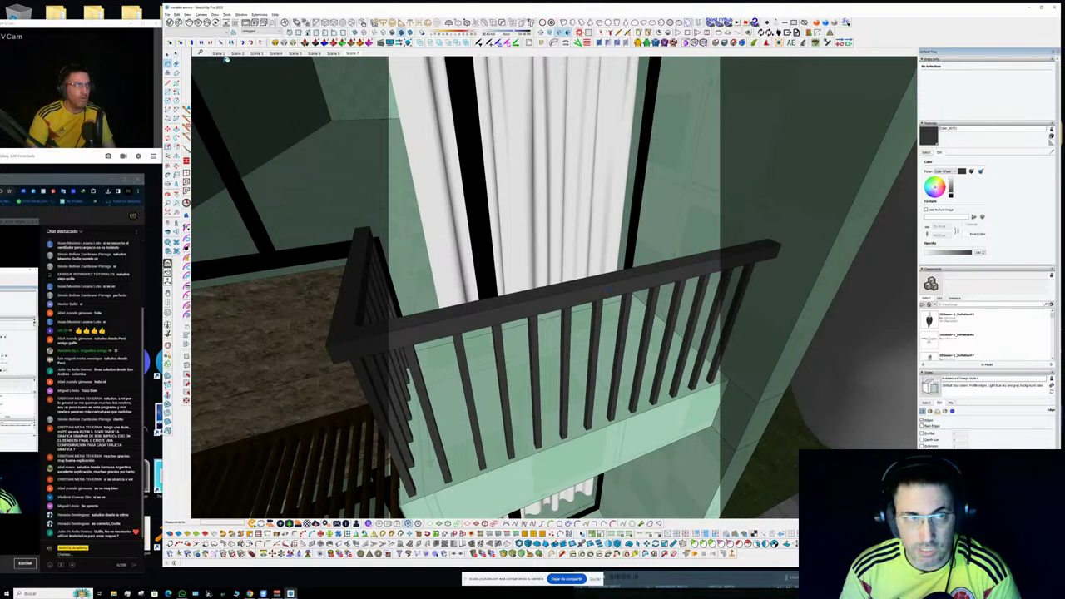
left_click(170, 23)
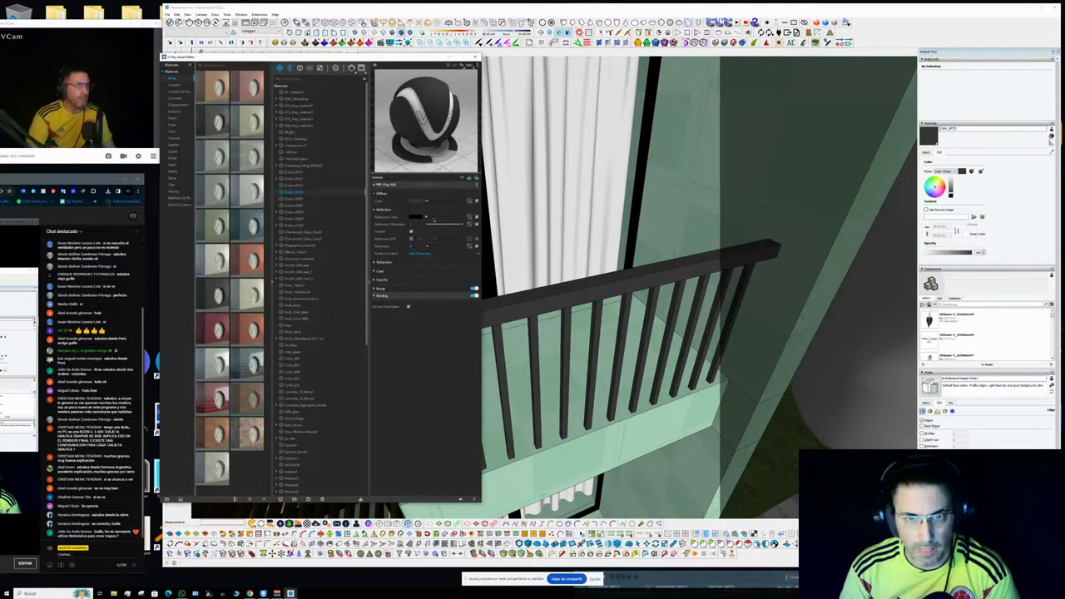
left_click_drag(429, 217, 427, 217)
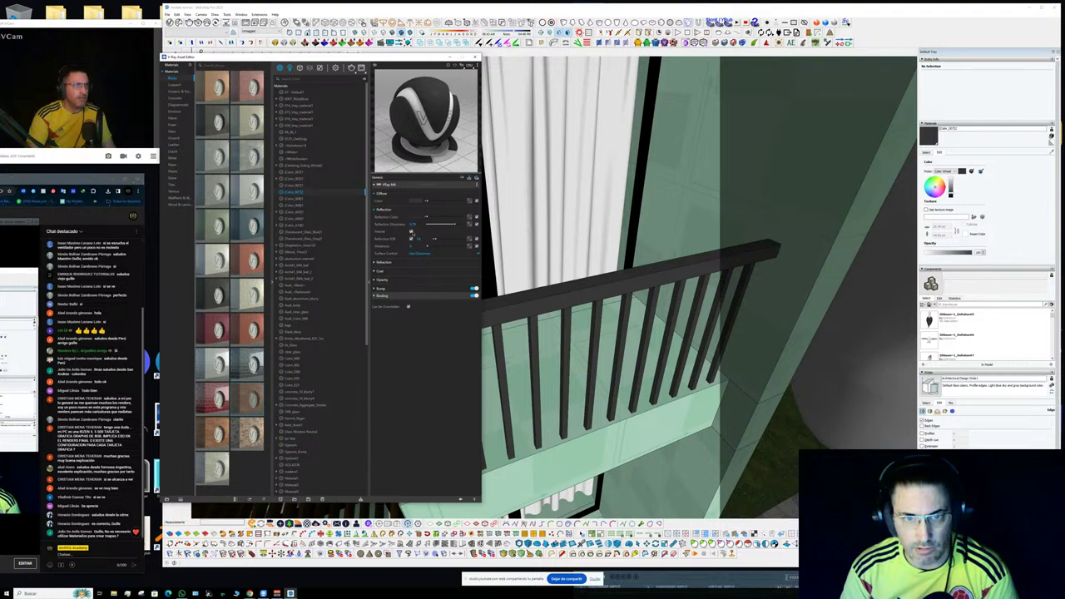
- Sample the white window frame material of the neighbouring house and darken its diffuse color to light grey
middle_click_drag(537, 212, 532, 215)
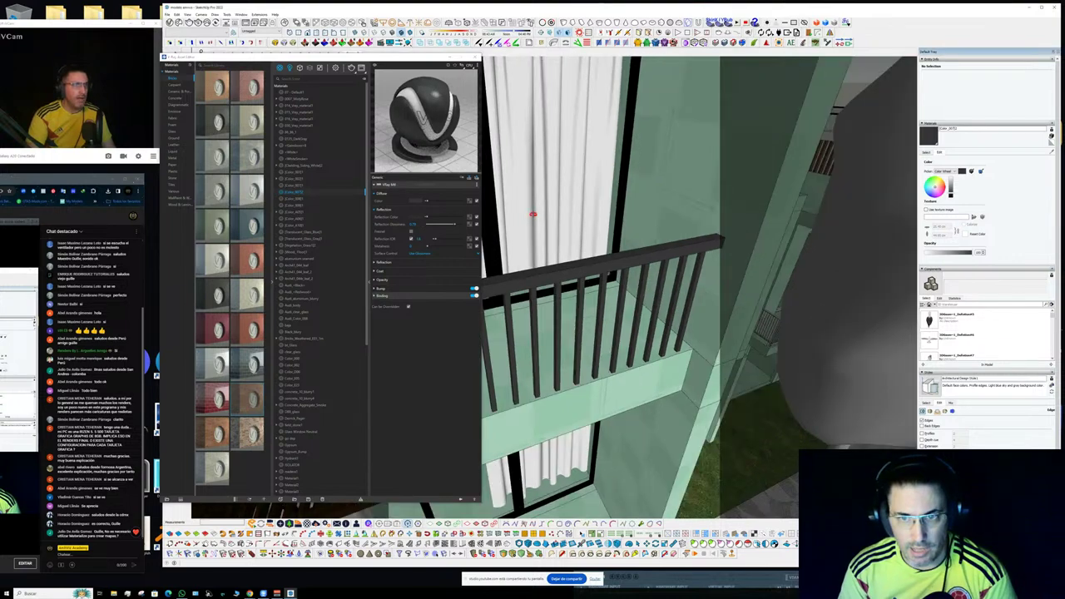
scroll(533, 215, "down", 4)
middle_click_drag(701, 297, 669, 338)
scroll(669, 339, "down", 3)
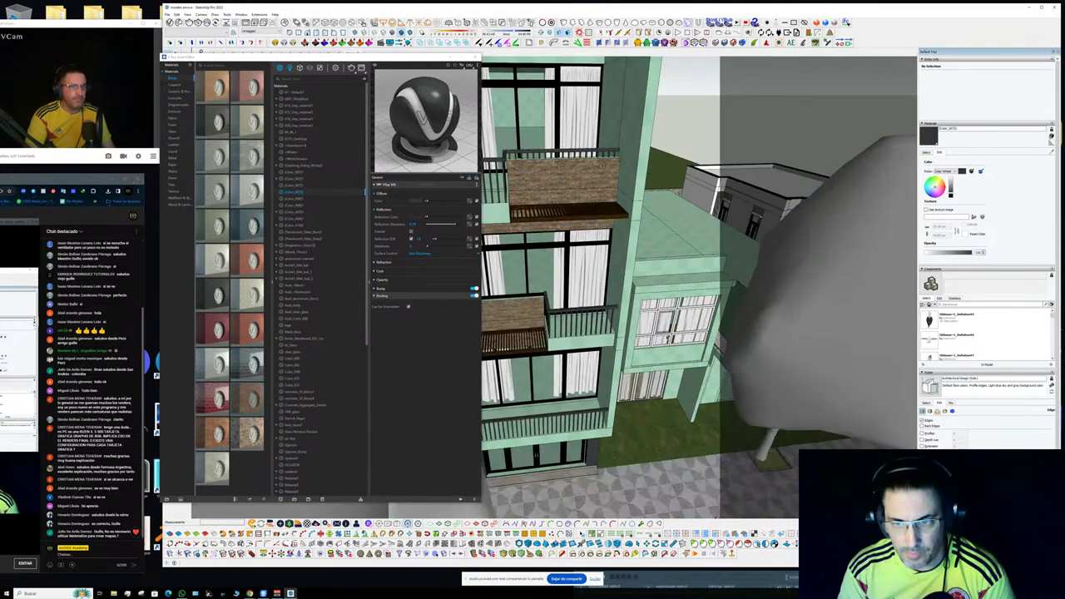
scroll(635, 252, "up", 10)
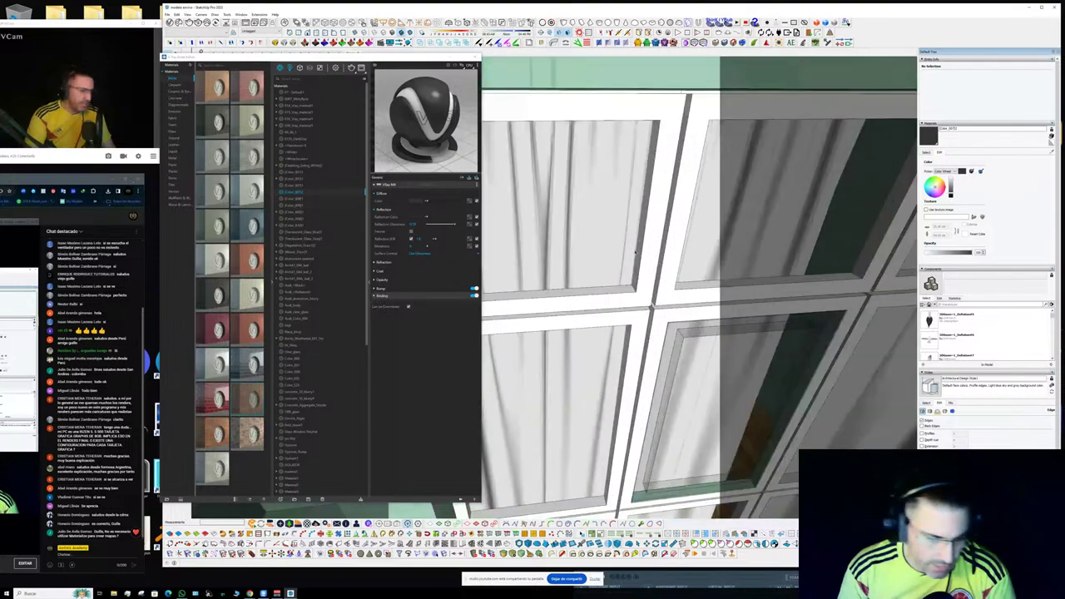
scroll(635, 252, "up", 1)
left_click(645, 262, "alt")
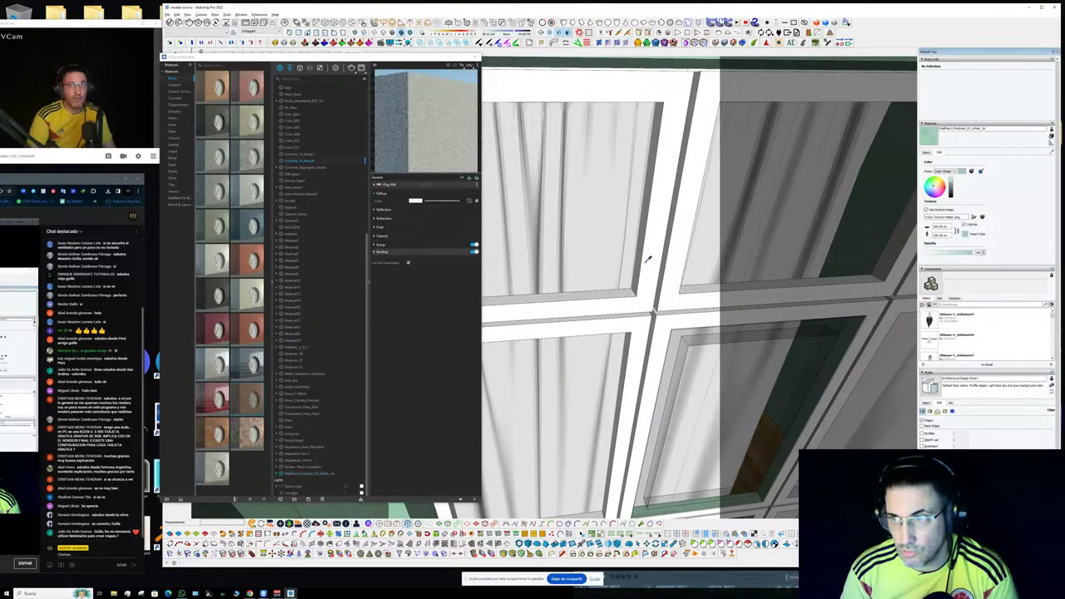
left_click(443, 200)
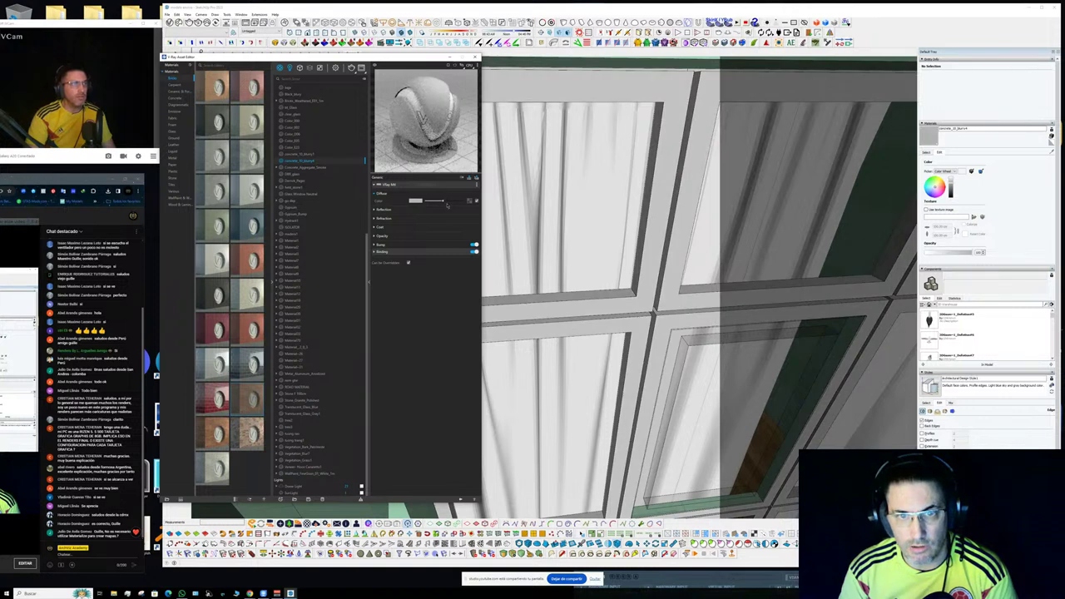
- Give the light grey window frame material a brighter reflection color and adjust its reflection glossiness
left_click(442, 210)
left_click(434, 216)
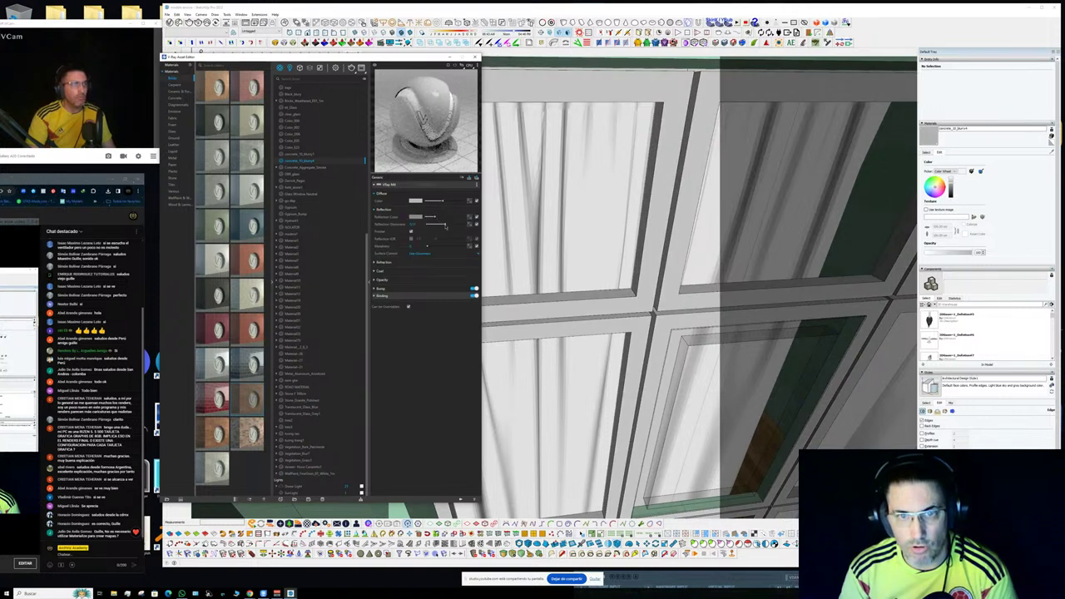
scroll(560, 188, "down", 3)
left_click(440, 218)
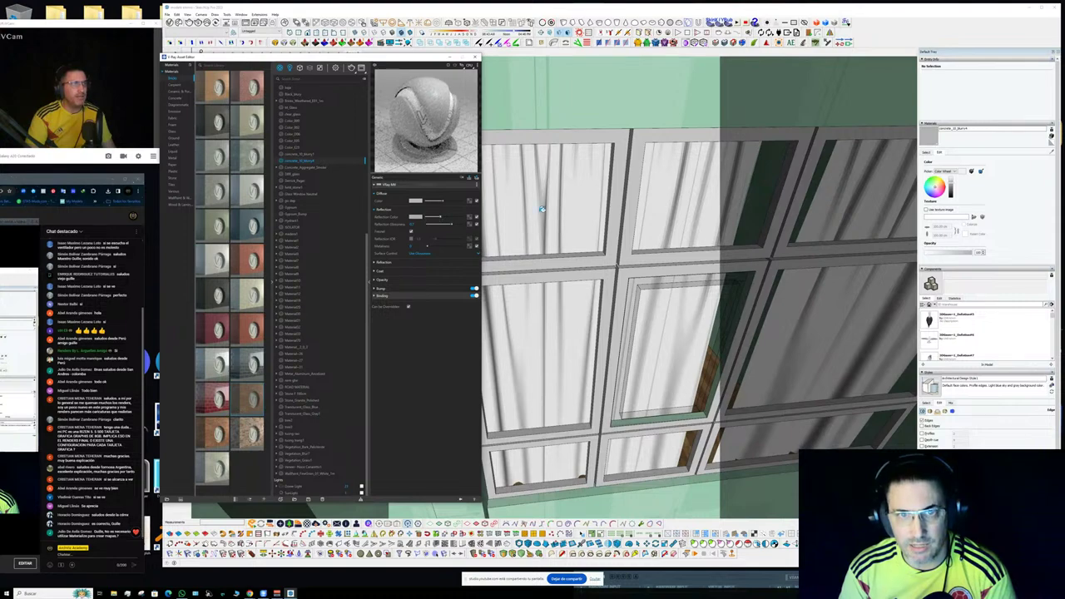
- Select the lawn group in front of the neighbouring house's ground-floor windows
scroll(545, 212, "down", 6)
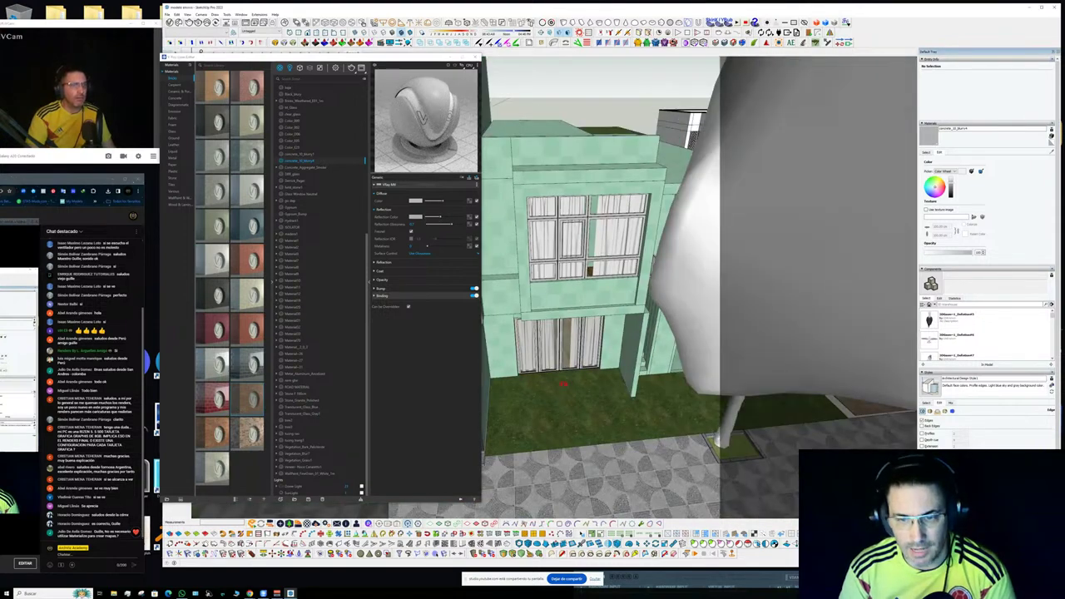
scroll(583, 310, "up", 5)
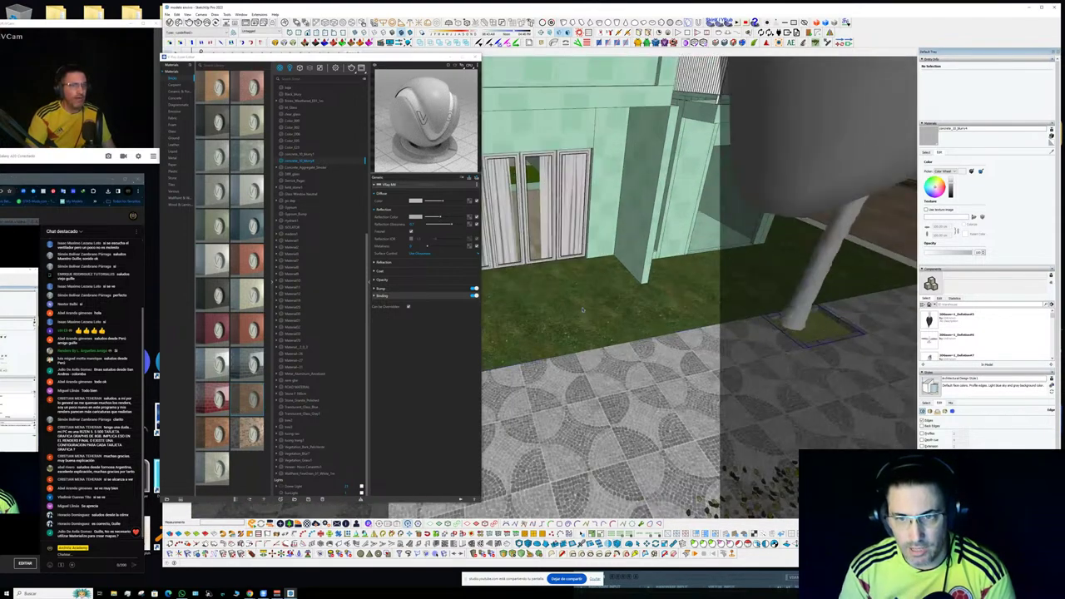
left_click(582, 309)
scroll(581, 309, "up", 2)
middle_click_drag(581, 309, 606, 318)
scroll(599, 320, "down", 3)
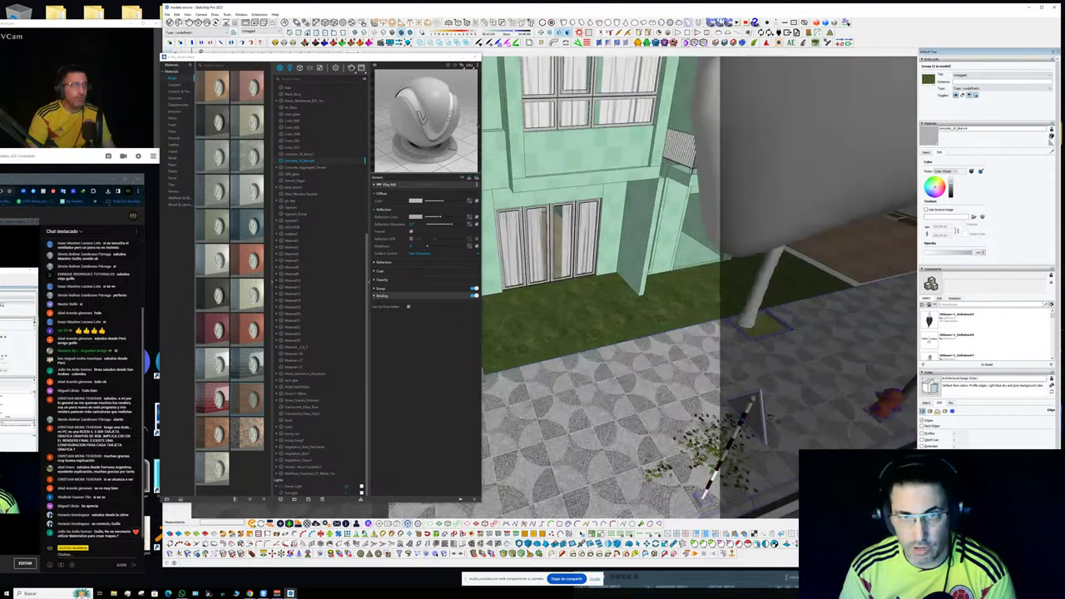
scroll(594, 317, "up", 4)
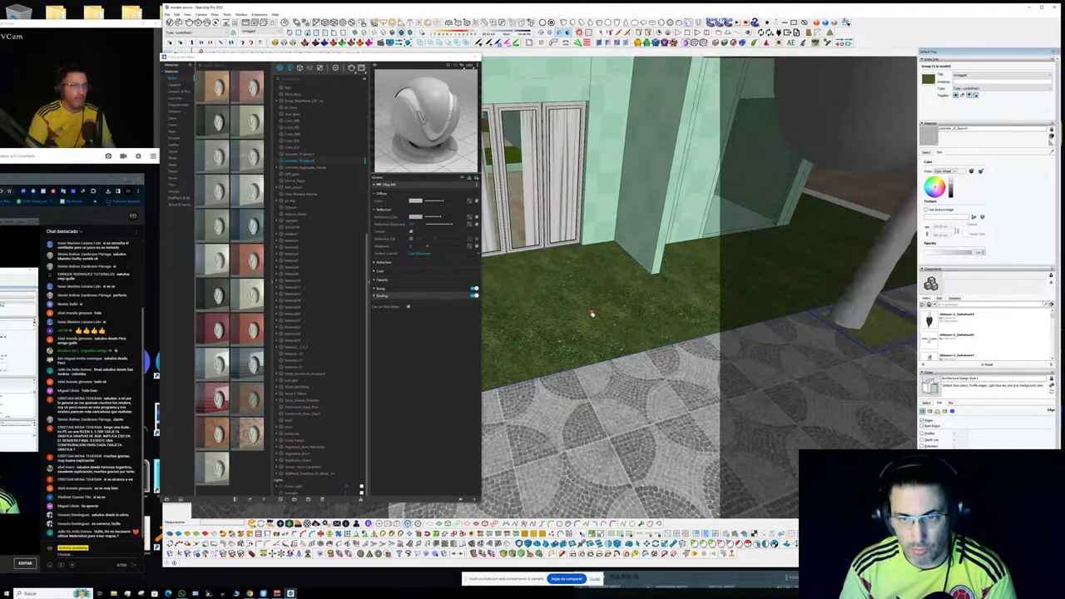
scroll(591, 314, "up", 2)
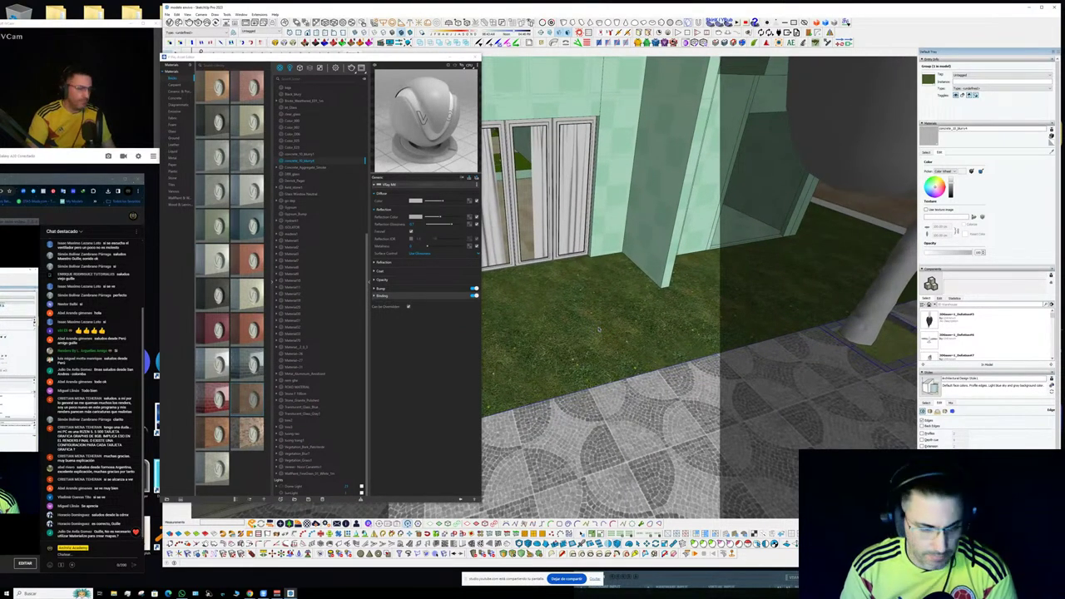
- Open the lawn group, select all its geometry and close the V-Ray Asset Editor
double_click(598, 330)
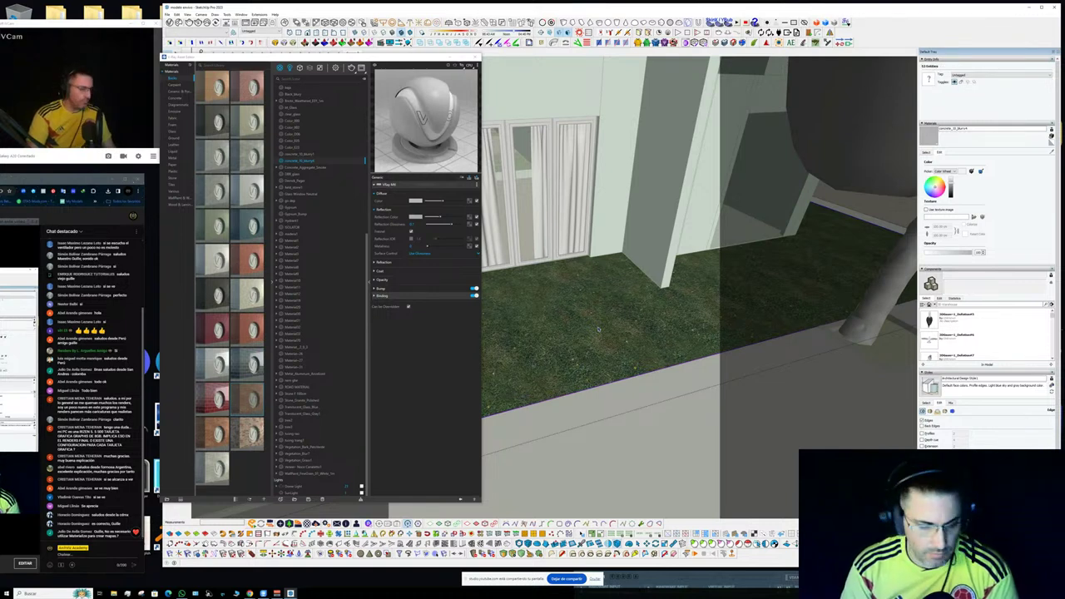
scroll(599, 327, "down", 4)
middle_click_drag(599, 326, 708, 332)
left_click(474, 56)
middle_click_drag(649, 313, 713, 285)
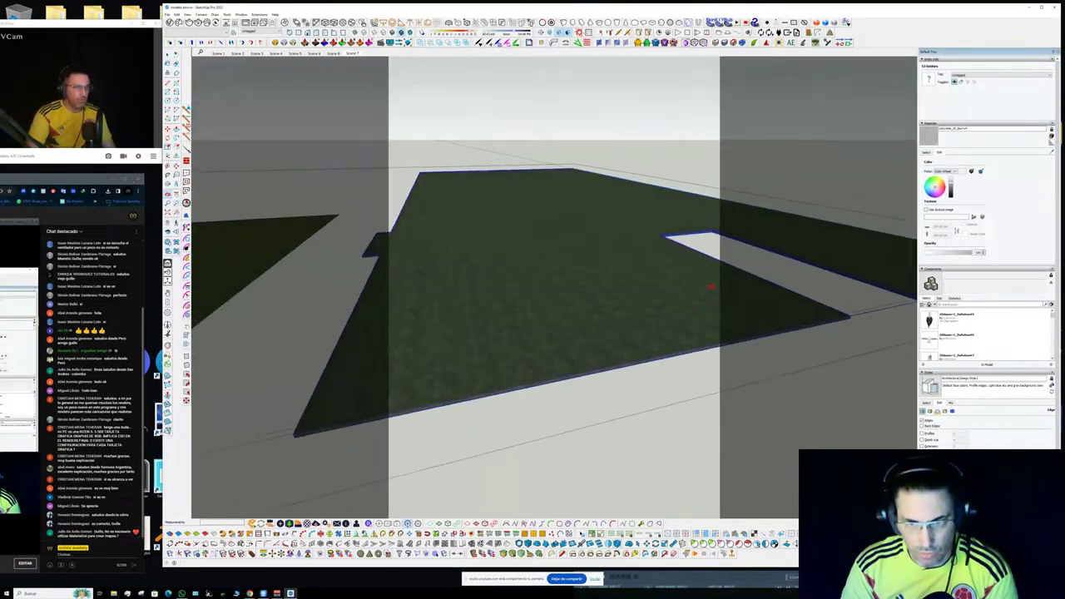
- Try to cut the selected lawn geometry out of its group
scroll(646, 333, "up", 5)
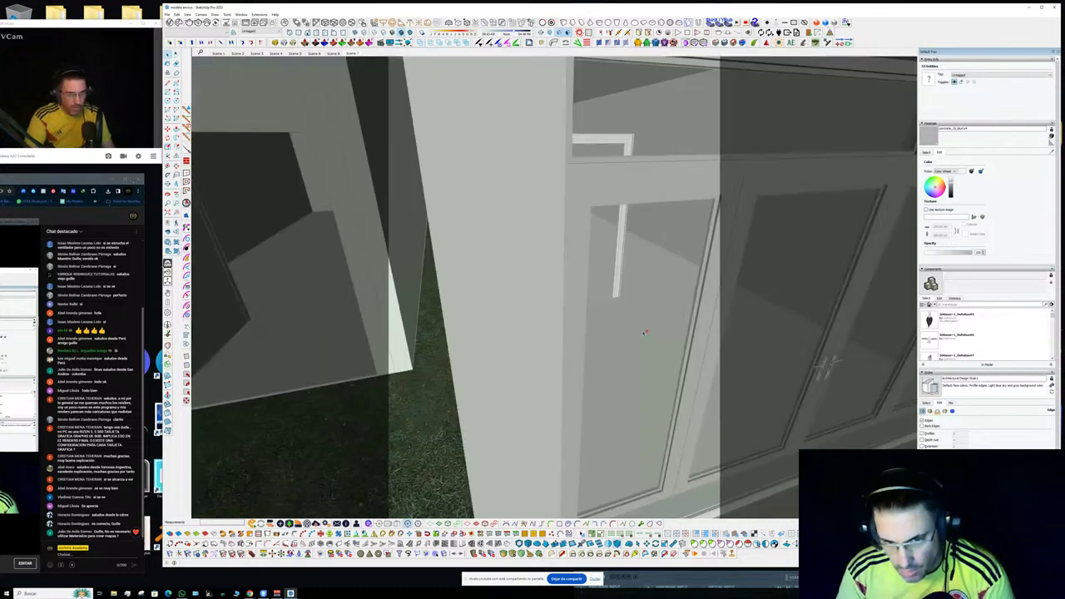
middle_click_drag(644, 332, 637, 86)
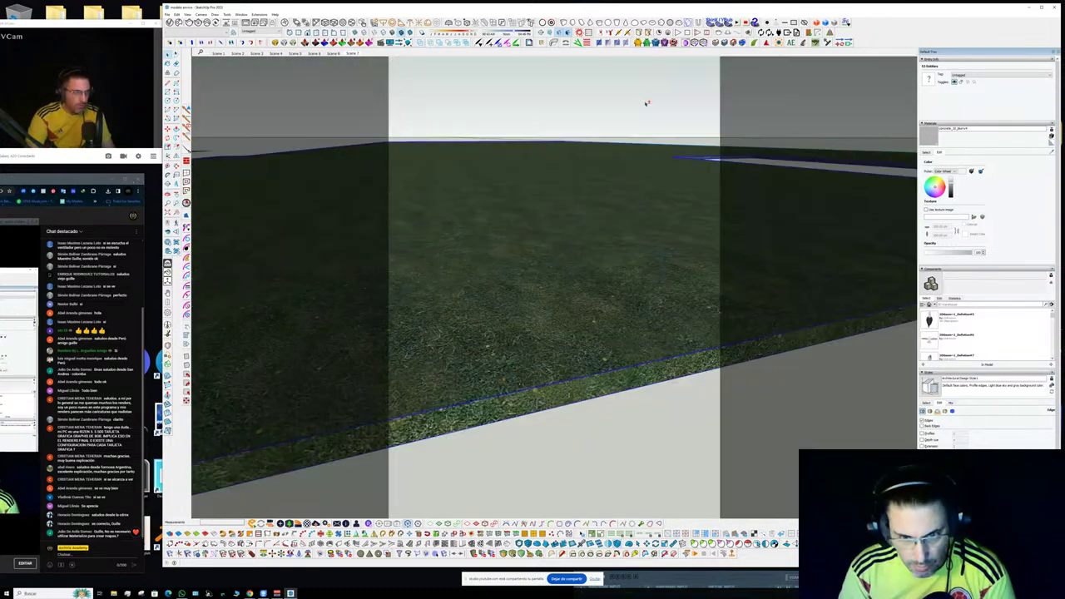
scroll(642, 112, "down", 3)
middle_click_drag(591, 193, 545, 275)
middle_click_drag(545, 172, 545, 198)
key("Delete")
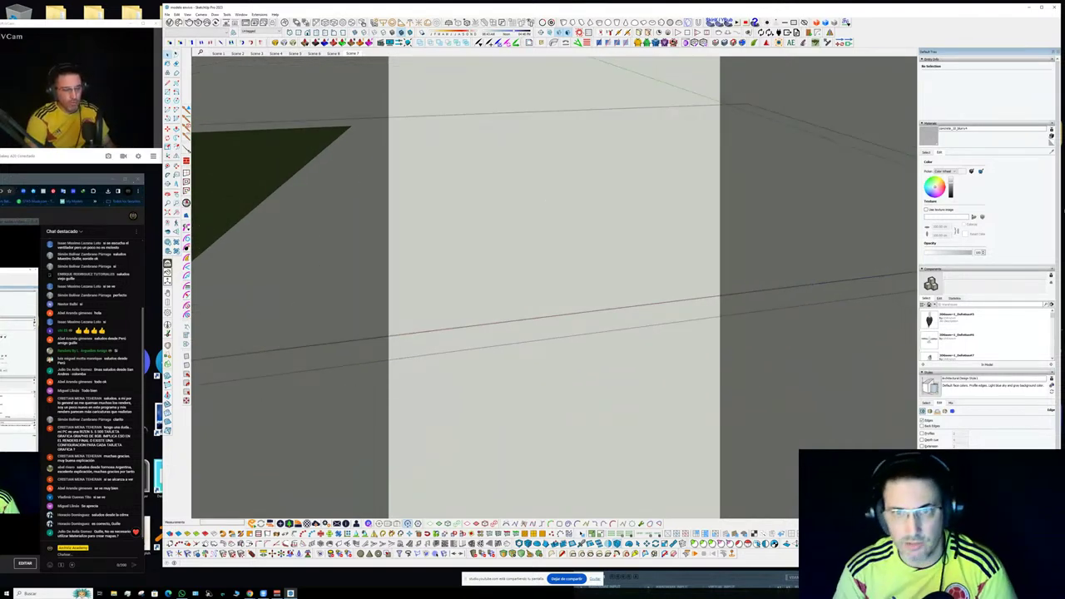
middle_click_drag(475, 195, 464, 192)
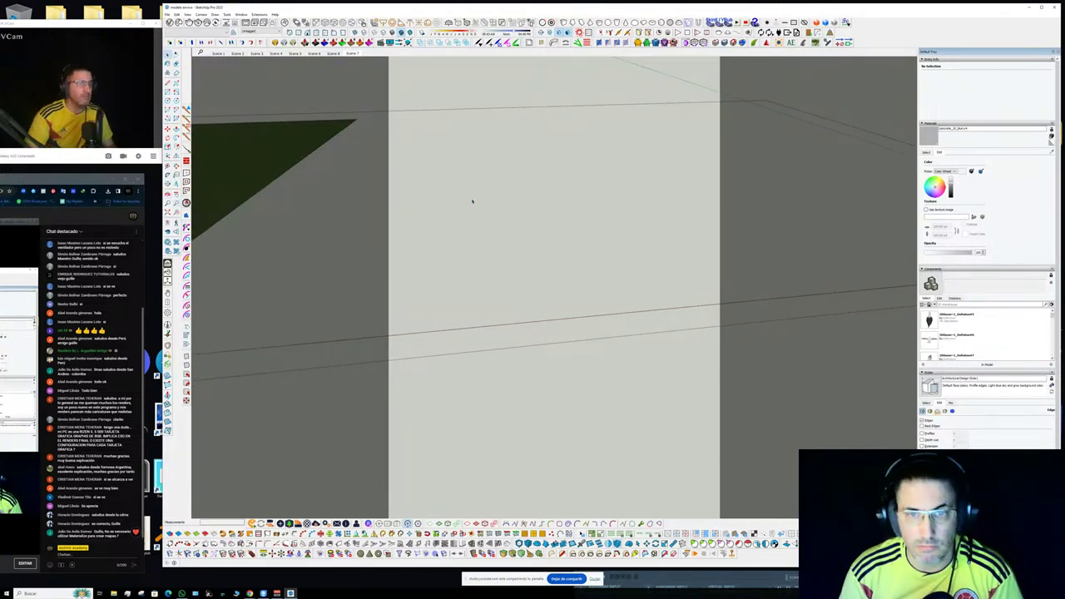
middle_click_drag(471, 199, 483, 222)
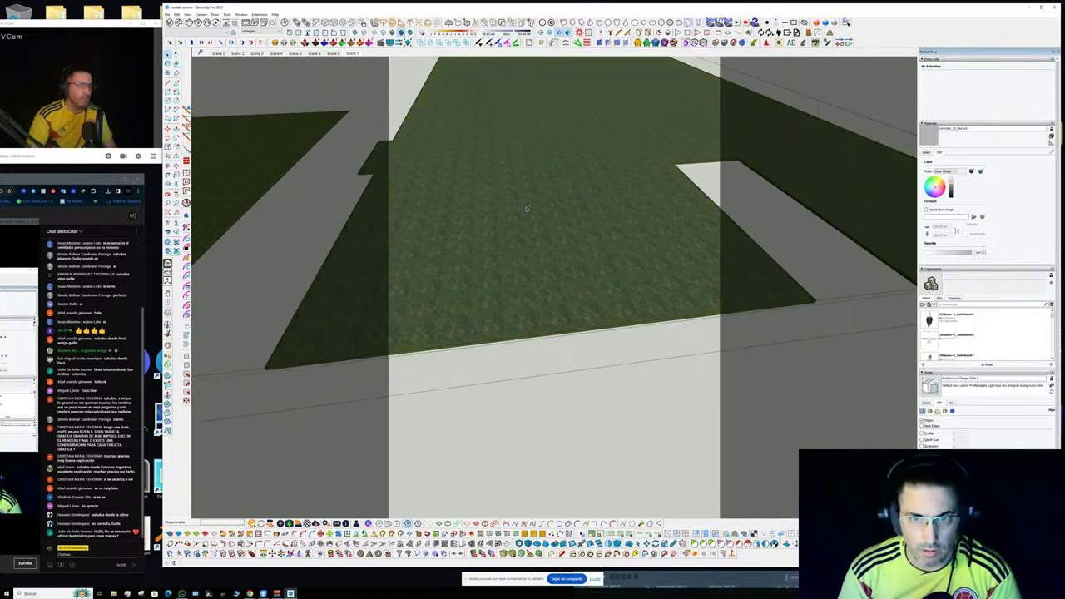
- Select the large lawn's surface with its edges, cut it and paste it back in place
left_click(526, 208)
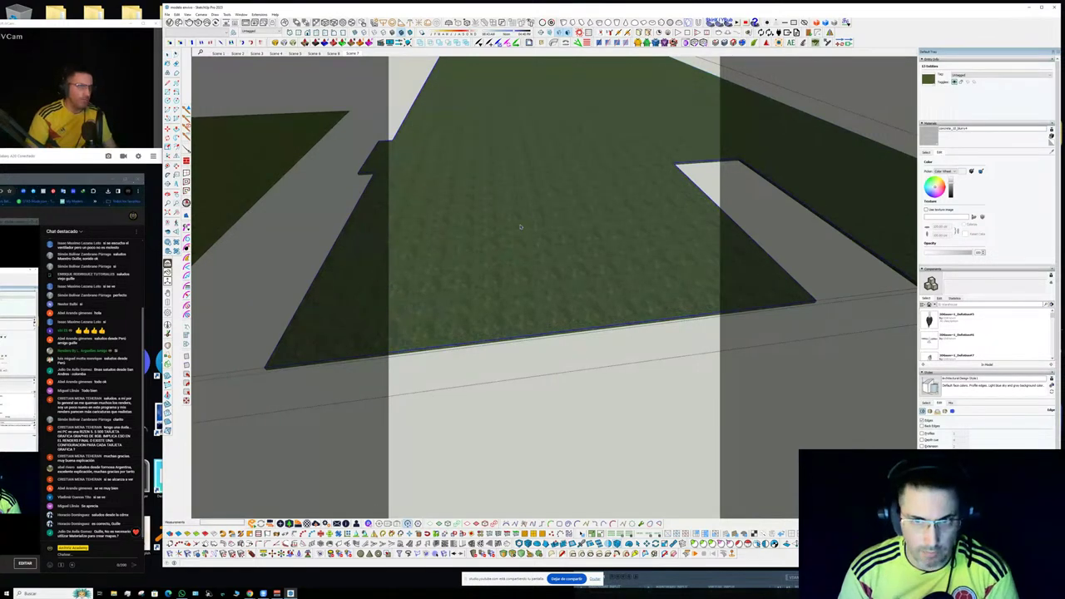
key("Delete")
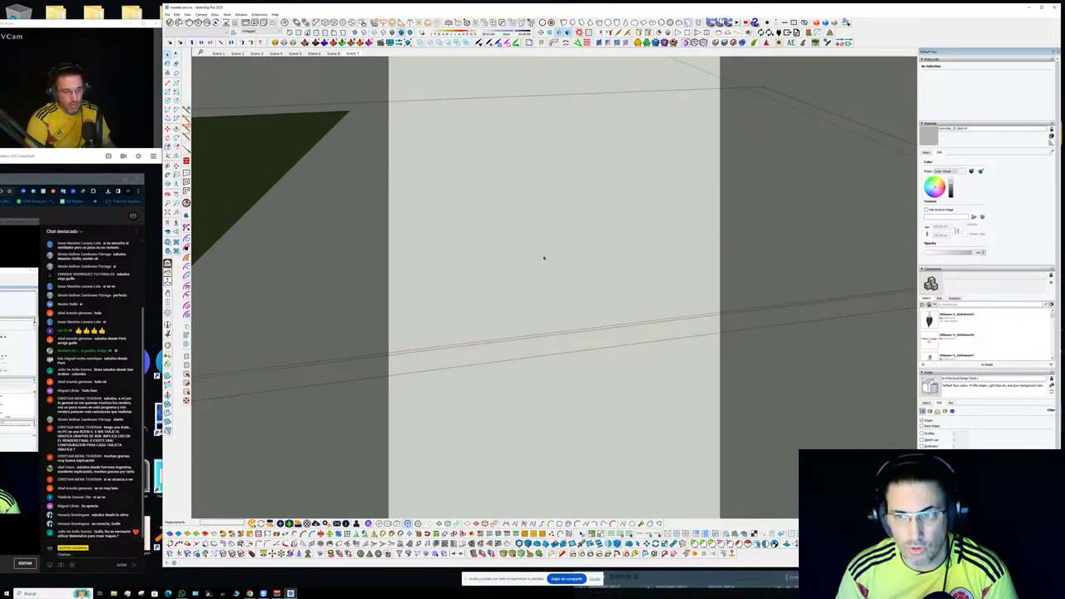
mouse_move(544, 258)
middle_mouse_down()
mouse_move(547, 247)
mouse_move(532, 245)
middle_mouse_up()
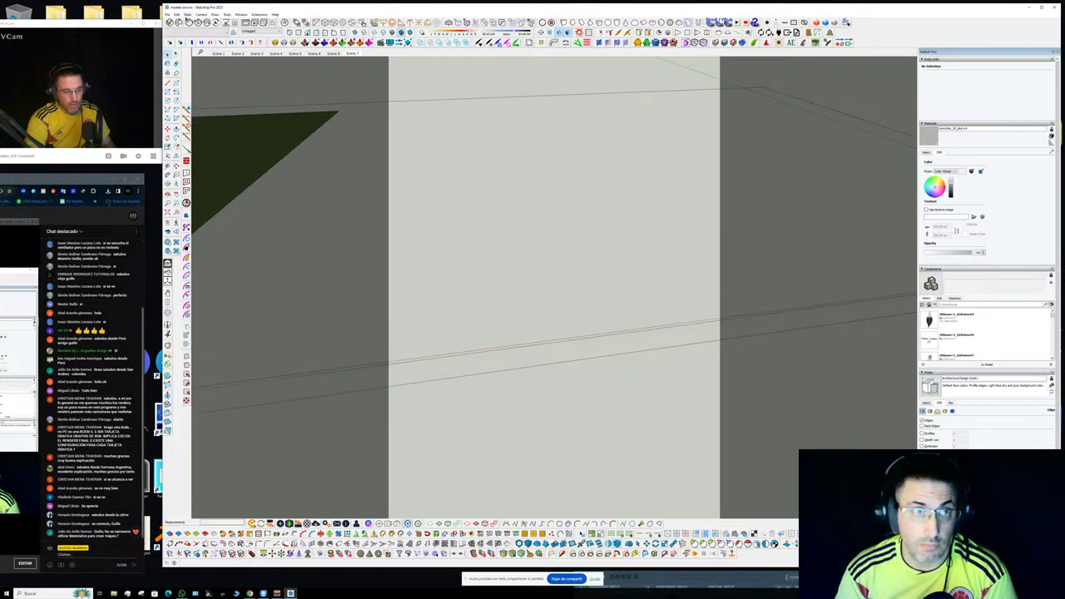
left_click(176, 14)
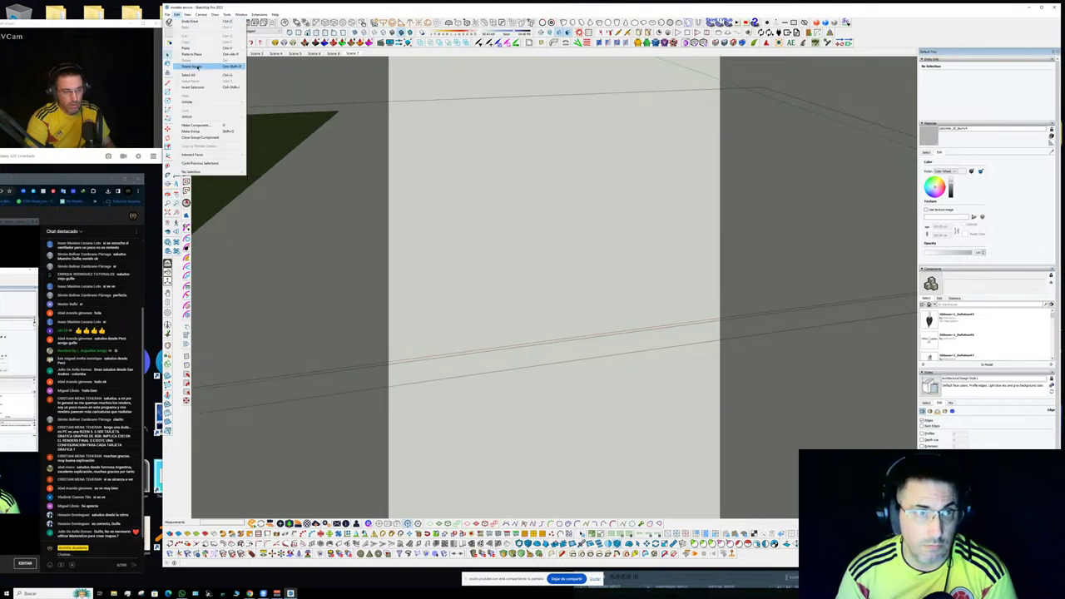
left_click(191, 54)
- Delete the separate lawn surface beside the large lawn, checking with the rest of the model hidden
scroll(509, 239, "down", 3)
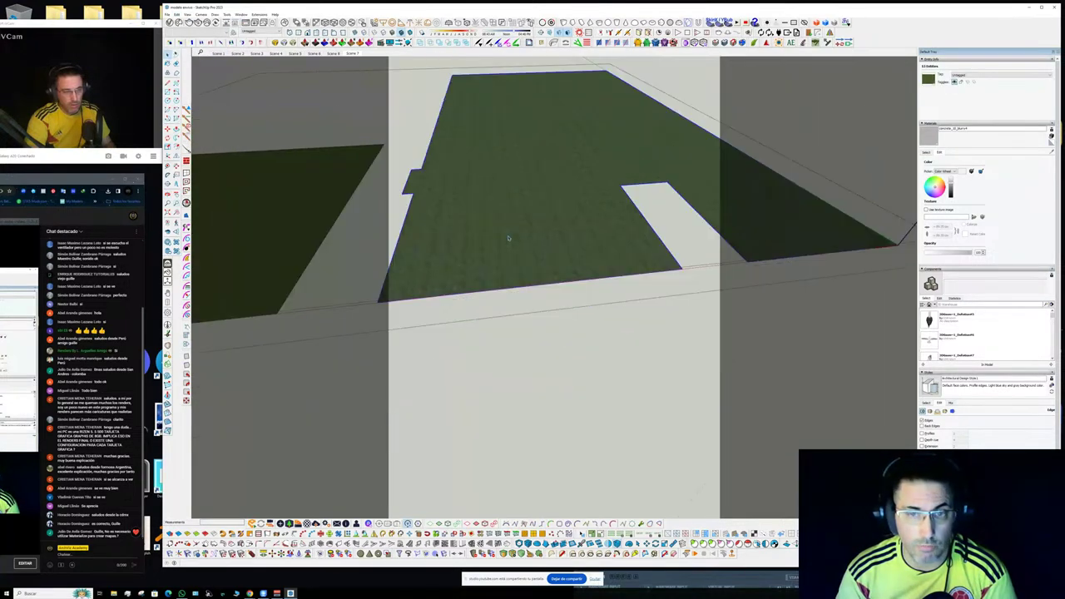
mouse_move(538, 253)
middle_mouse_down()
mouse_move(563, 261)
mouse_move(415, 235)
mouse_move(628, 266)
mouse_move(634, 285)
mouse_move(457, 313)
middle_mouse_up()
key("i")
key("i")
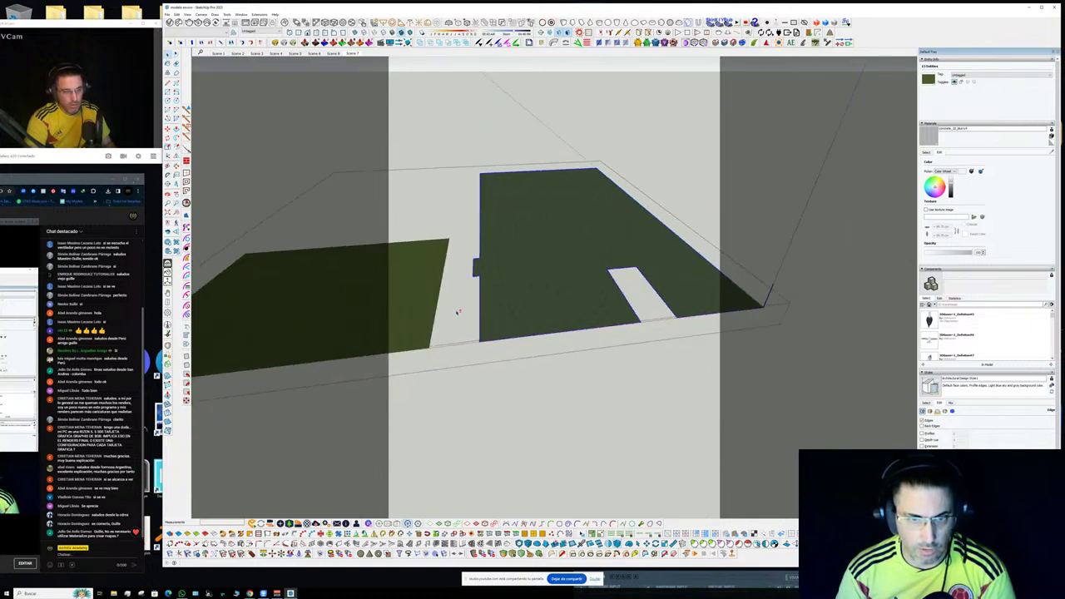
double_click(405, 308)
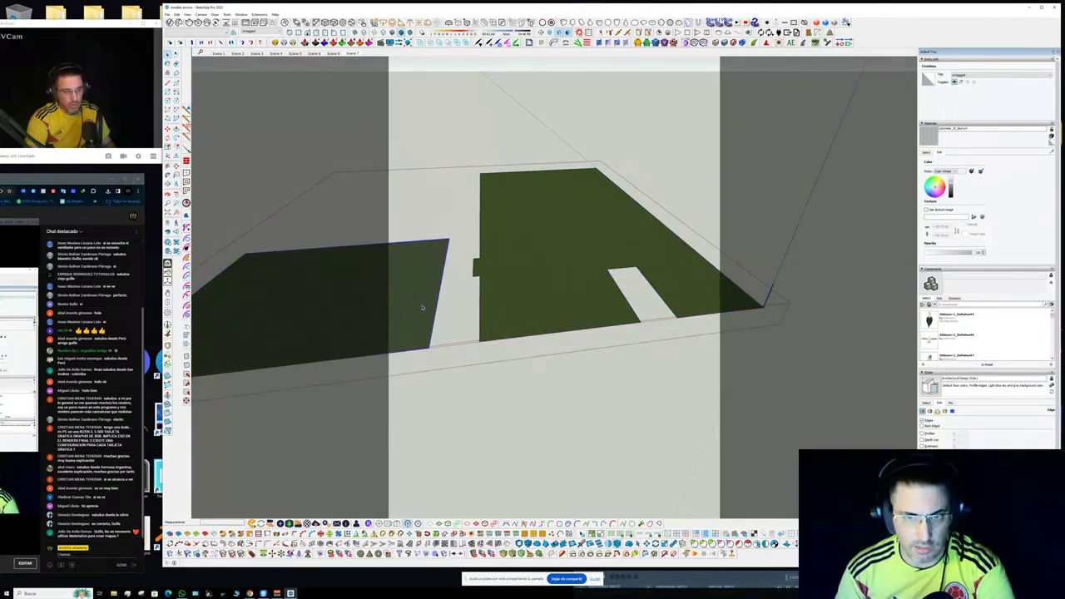
key("Delete")
- Examine how the remaining large lawn lies around the buildings and behind their rear boundary wall
scroll(548, 304, "up", 3)
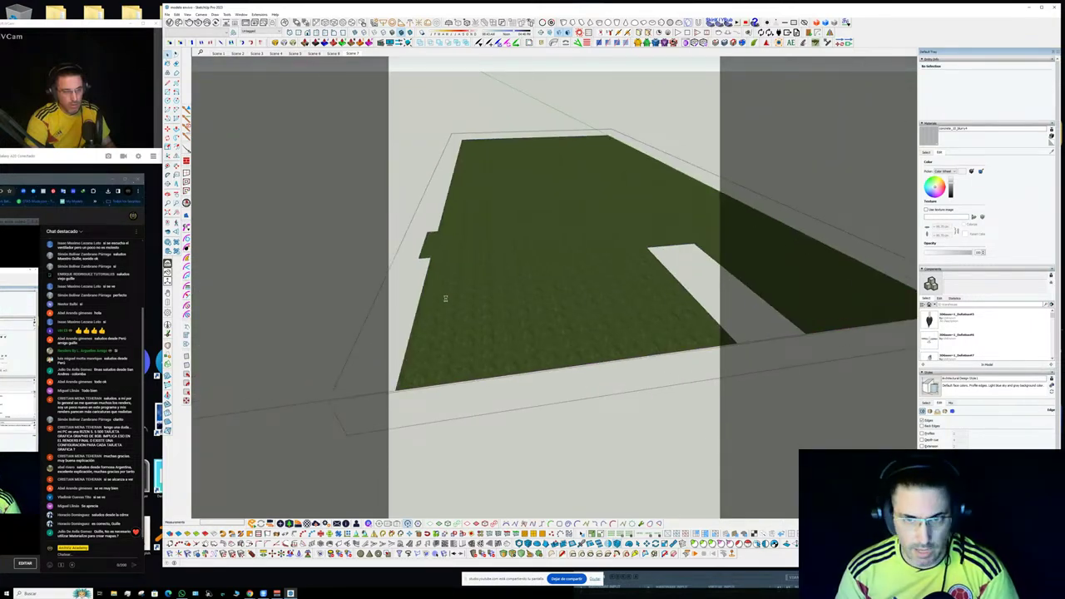
scroll(507, 304, "down", 4)
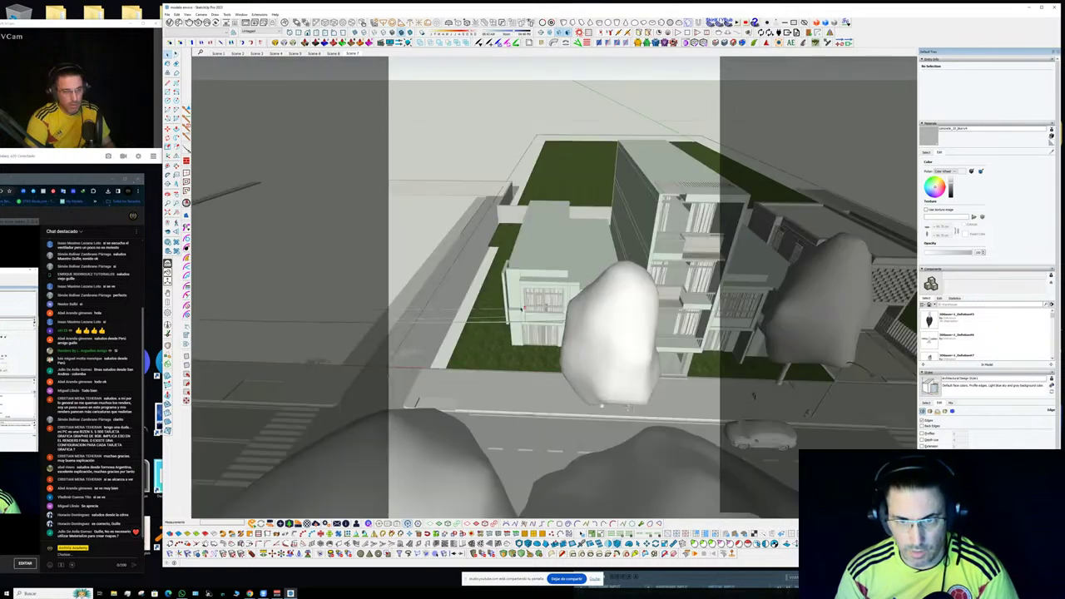
middle_click_drag(563, 321, 444, 331, "shift")
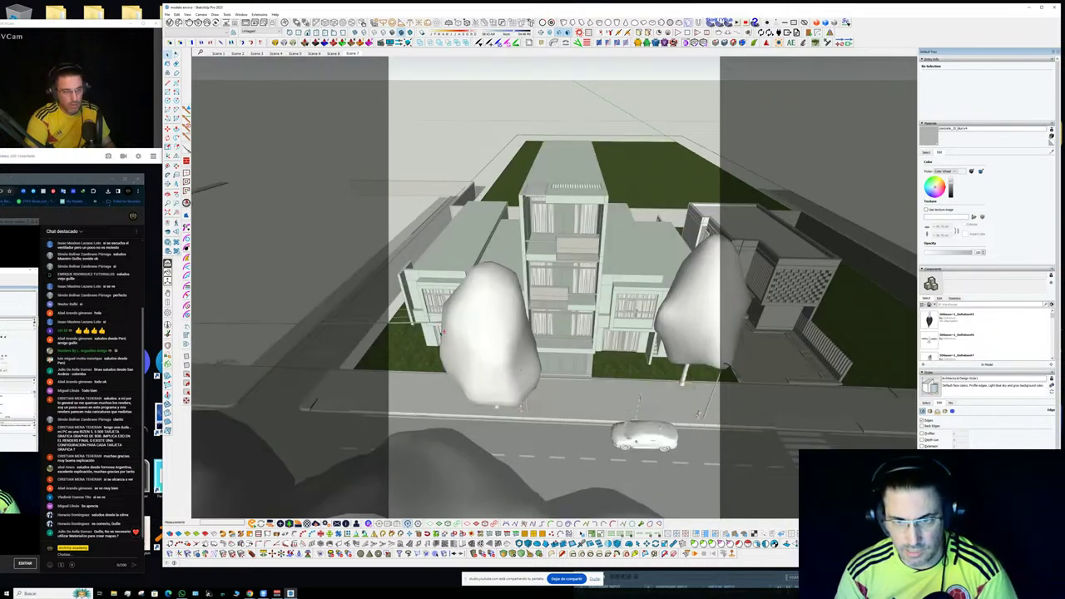
scroll(607, 356, "up", 5)
scroll(620, 362, "down", 5)
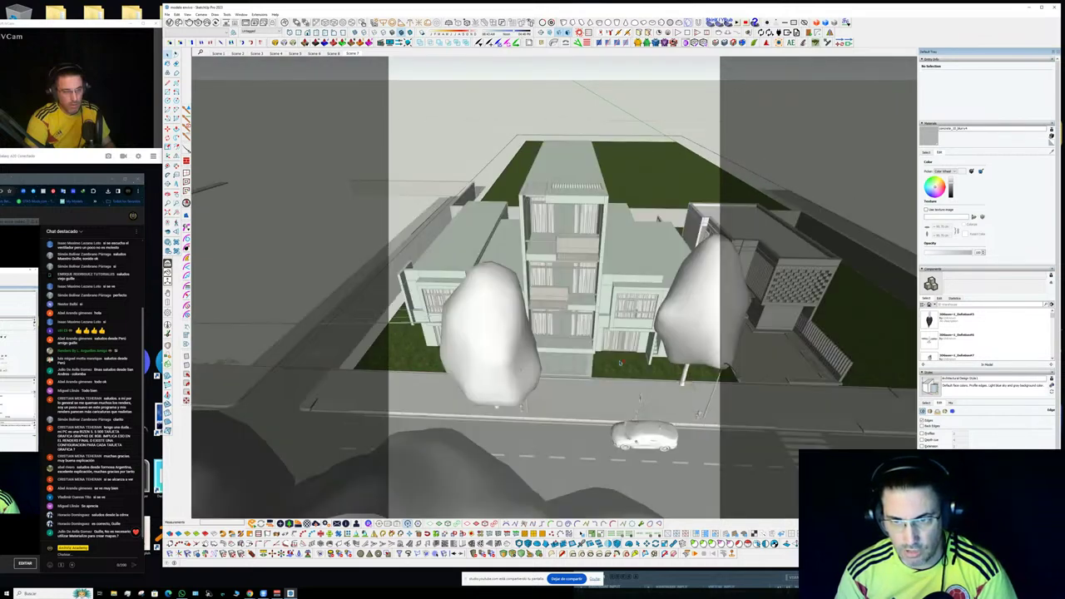
scroll(620, 363, "up", 5)
mouse_move(620, 363)
middle_mouse_down()
mouse_move(562, 237)
mouse_move(549, 258)
mouse_move(578, 200)
mouse_move(594, 357)
mouse_move(632, 390)
mouse_move(515, 260)
middle_mouse_up()
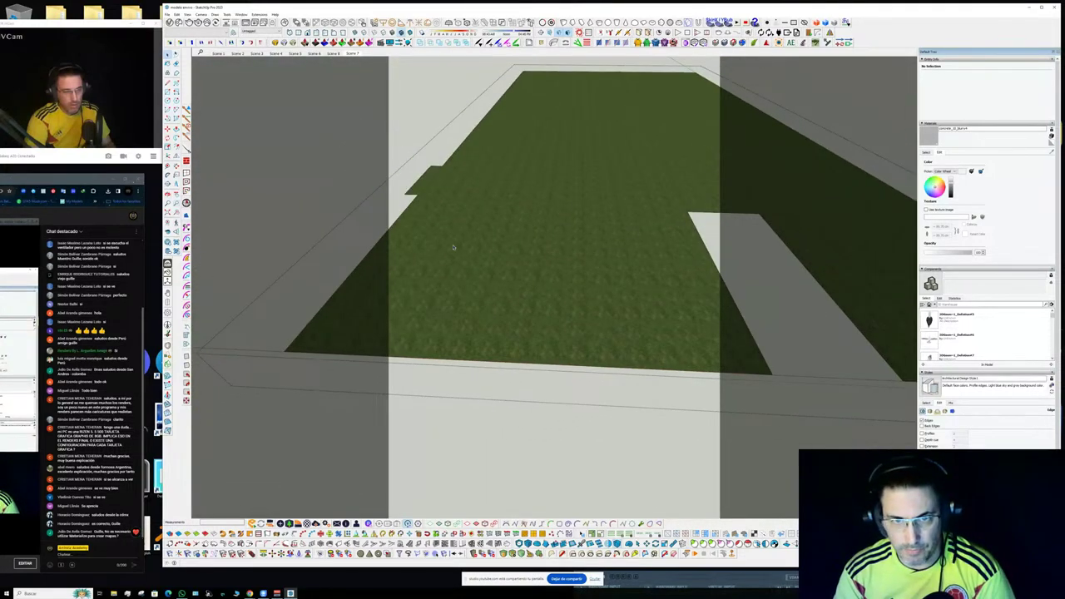
scroll(458, 247, "down", 5)
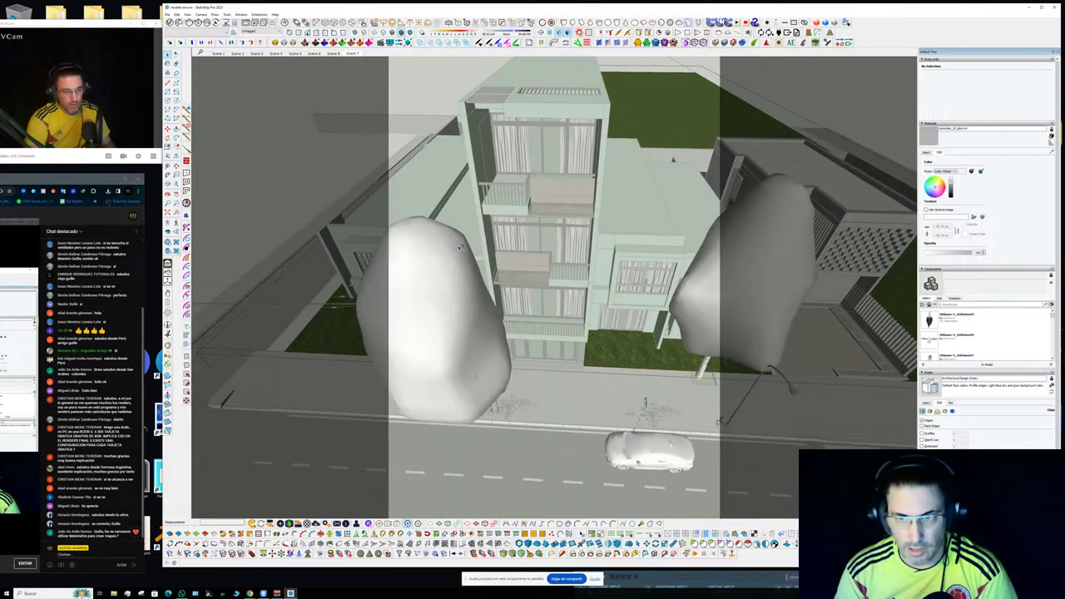
scroll(458, 248, "up", 5)
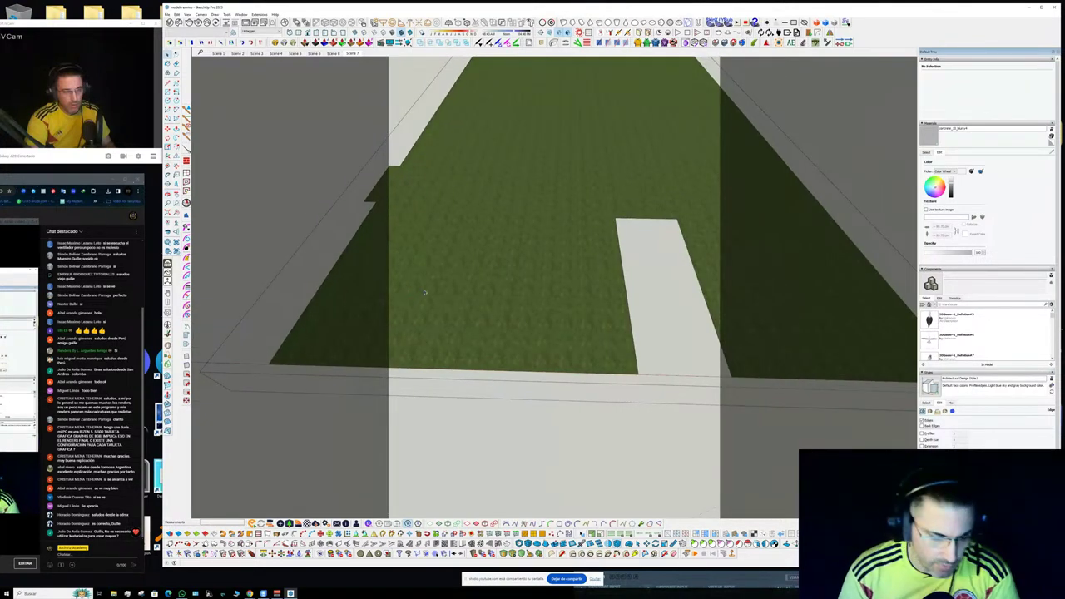
- Split the large lawn with a straight line along the rear boundary wall and cut the front part out of its group
middle_click_drag(493, 241, 499, 388)
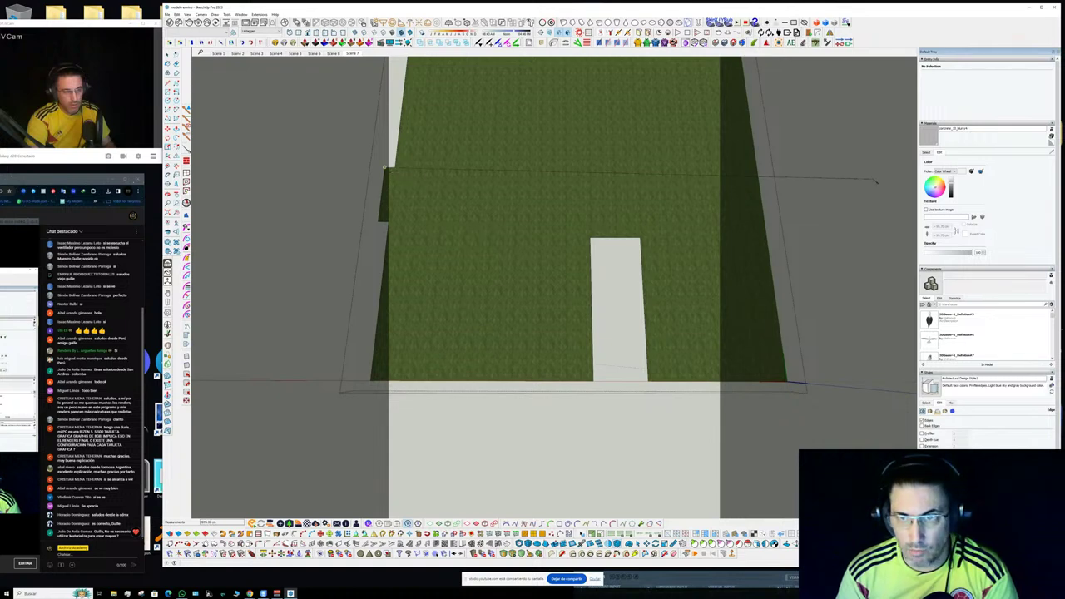
key("space")
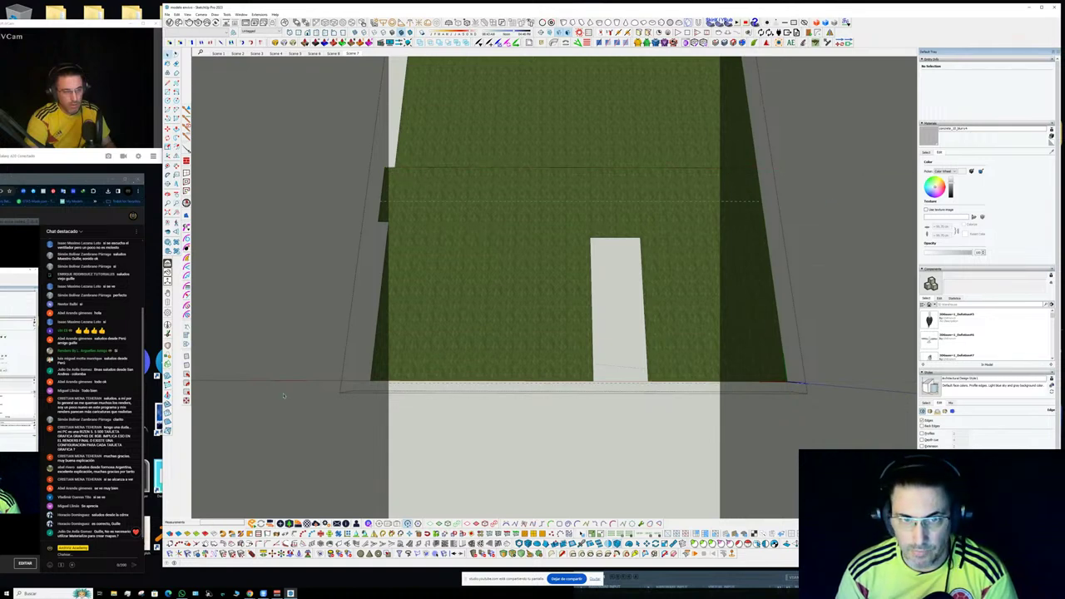
left_click(408, 407)
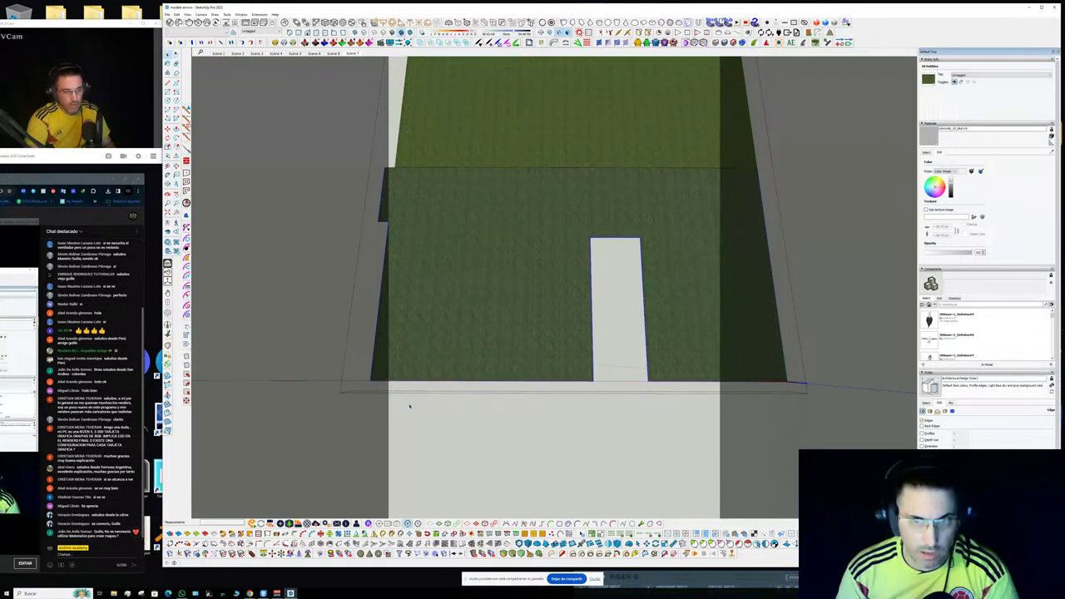
key("Delete")
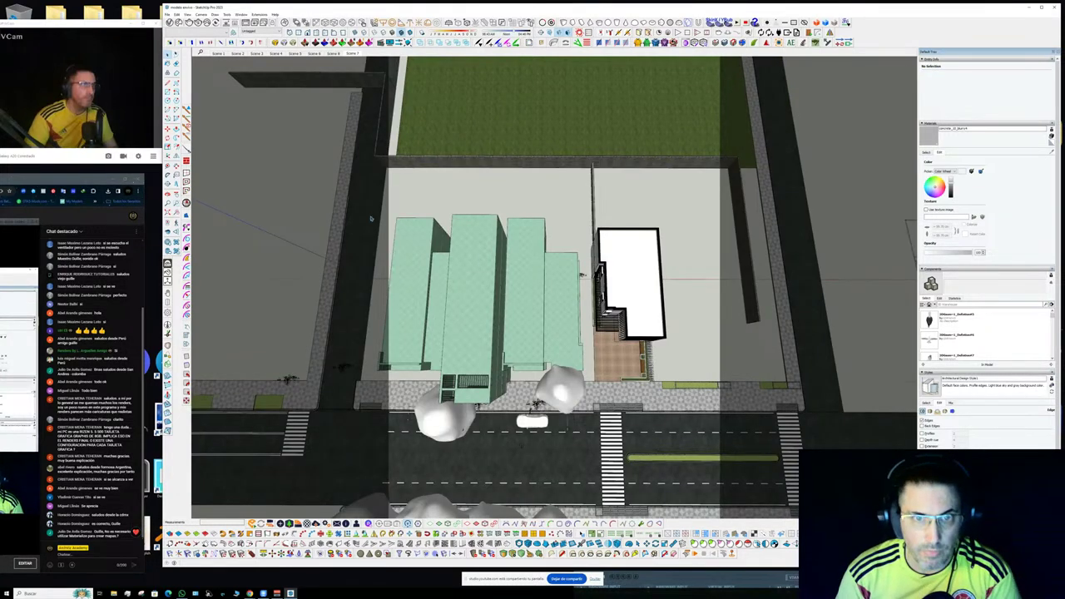
- Paste the front lawn in place outside the original group and make it a separate group
left_click(187, 14)
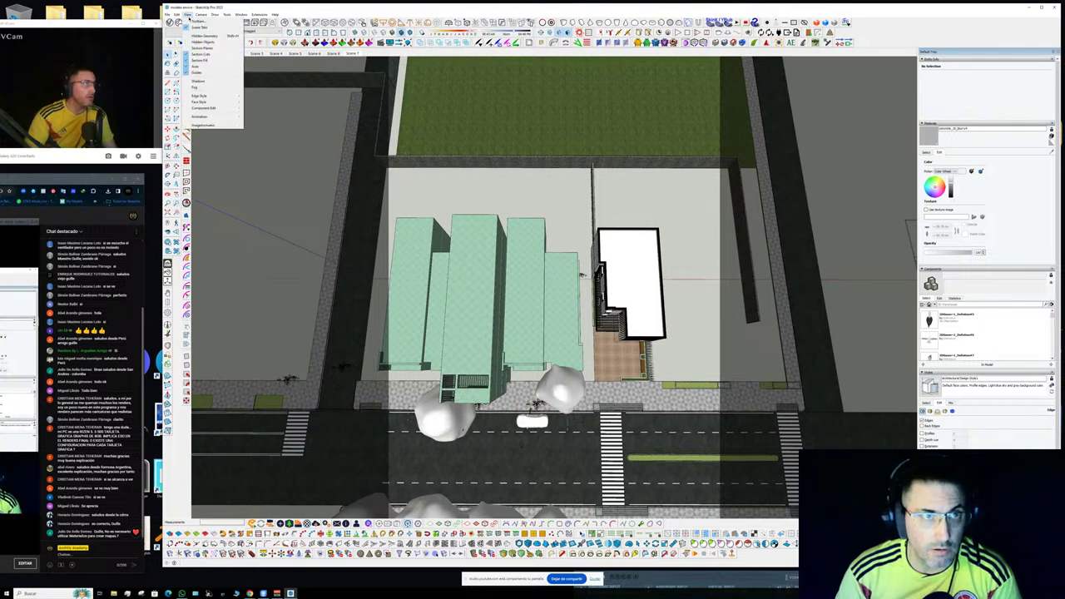
mouse_move(178, 15)
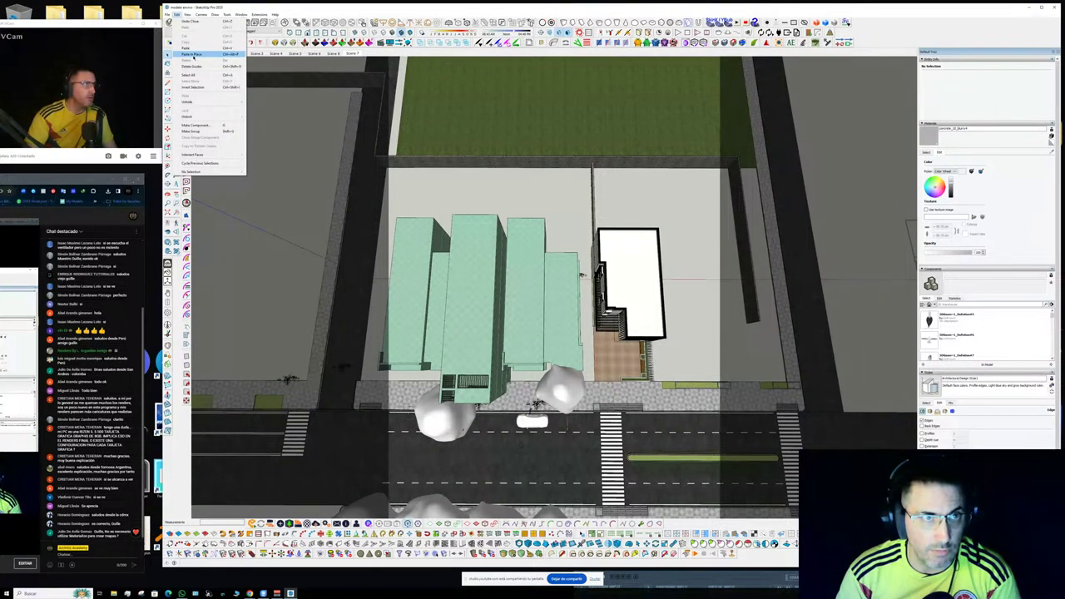
left_click(193, 55)
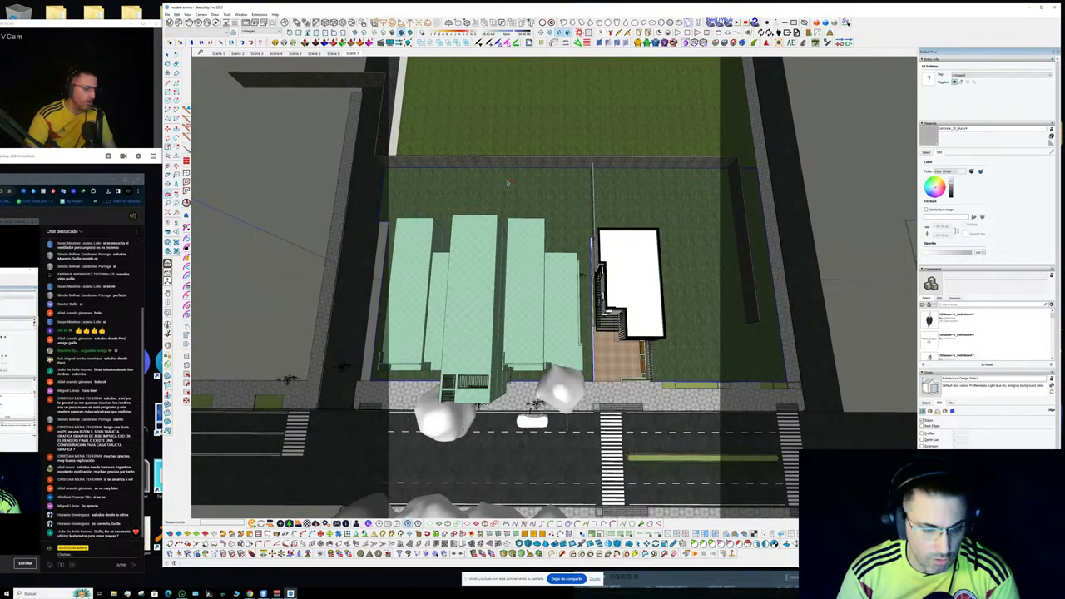
key("ctrl+g")
- Open the sidewalk component in front of the new lawn and cut the group of grass strips out of it
middle_click_drag(722, 366, 733, 223)
scroll(701, 357, "up", 3)
middle_click_drag(682, 349, 563, 292)
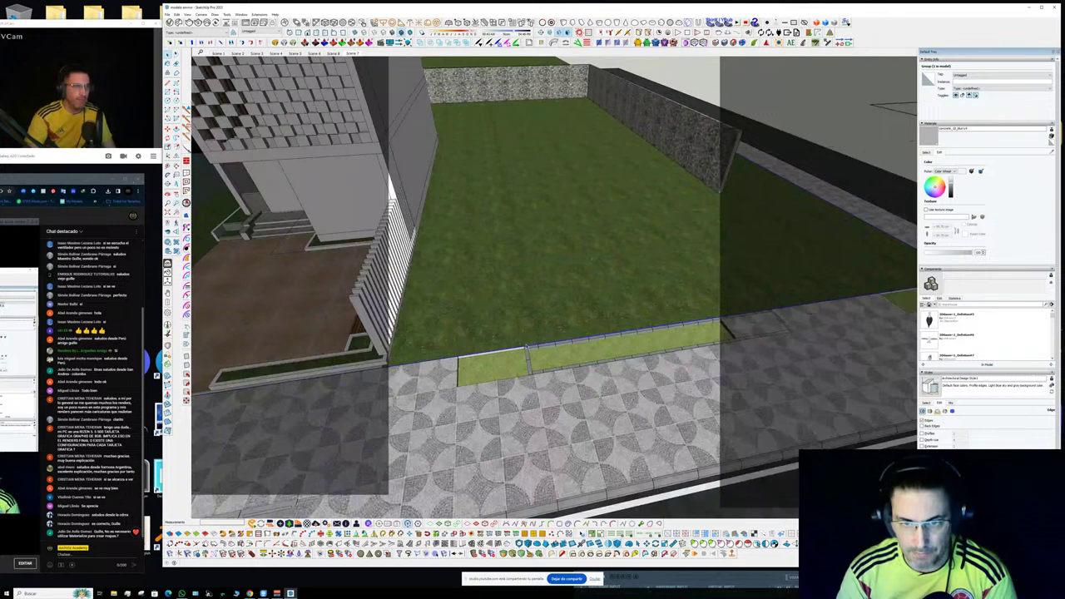
key("h")
left_click(510, 370)
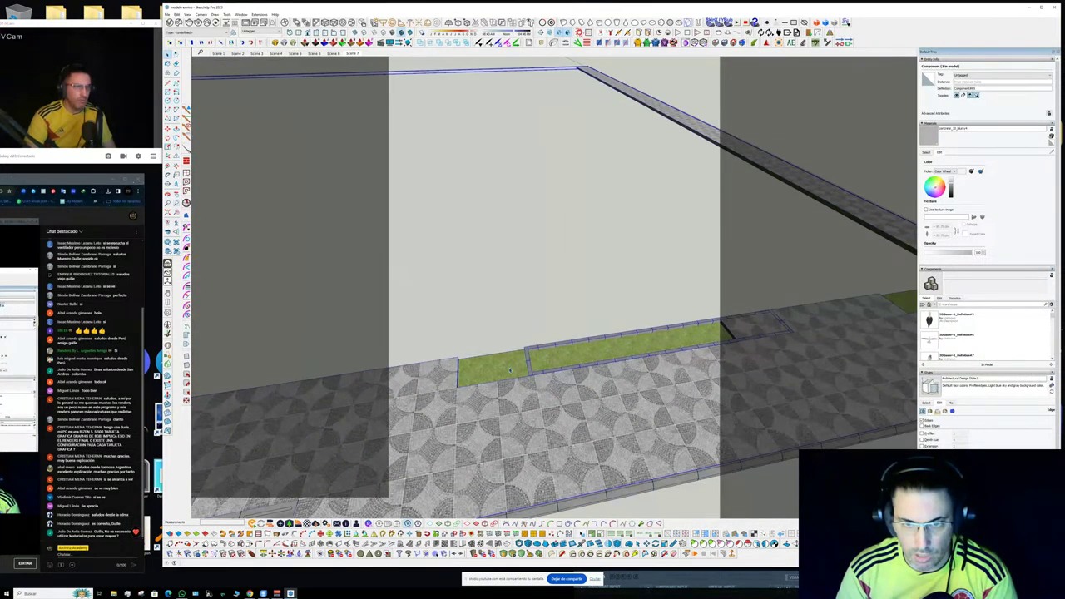
key("Delete")
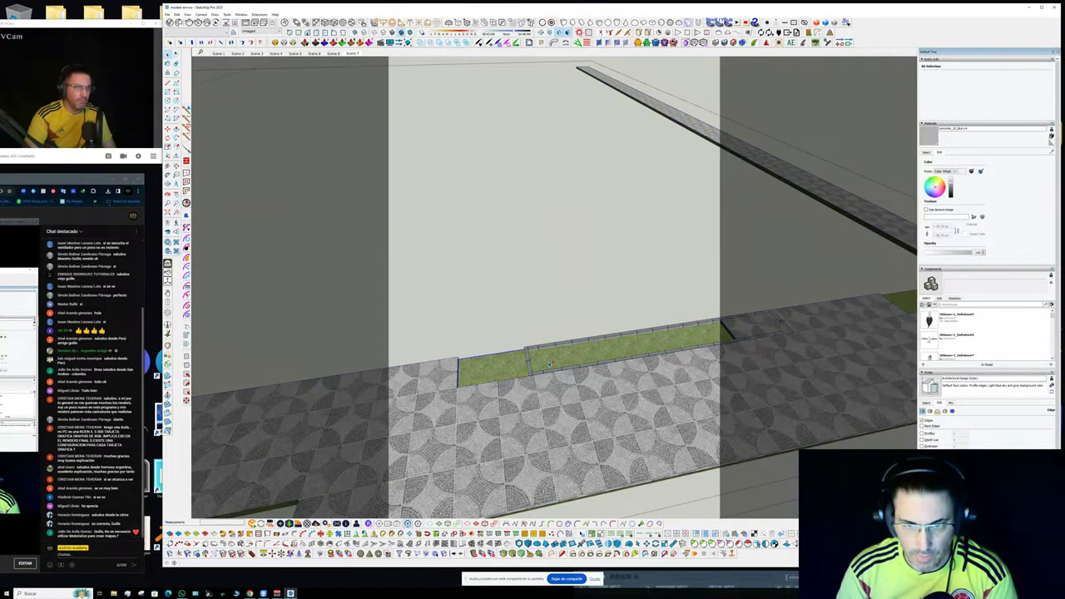
left_click(550, 364)
left_click(550, 364)
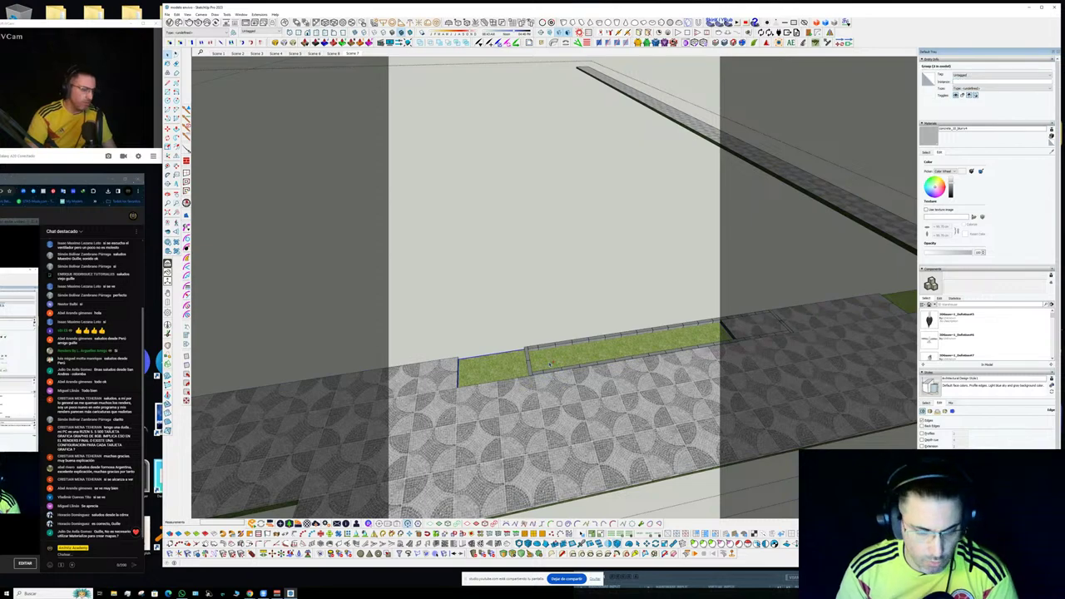
key("Delete")
key("Escape")
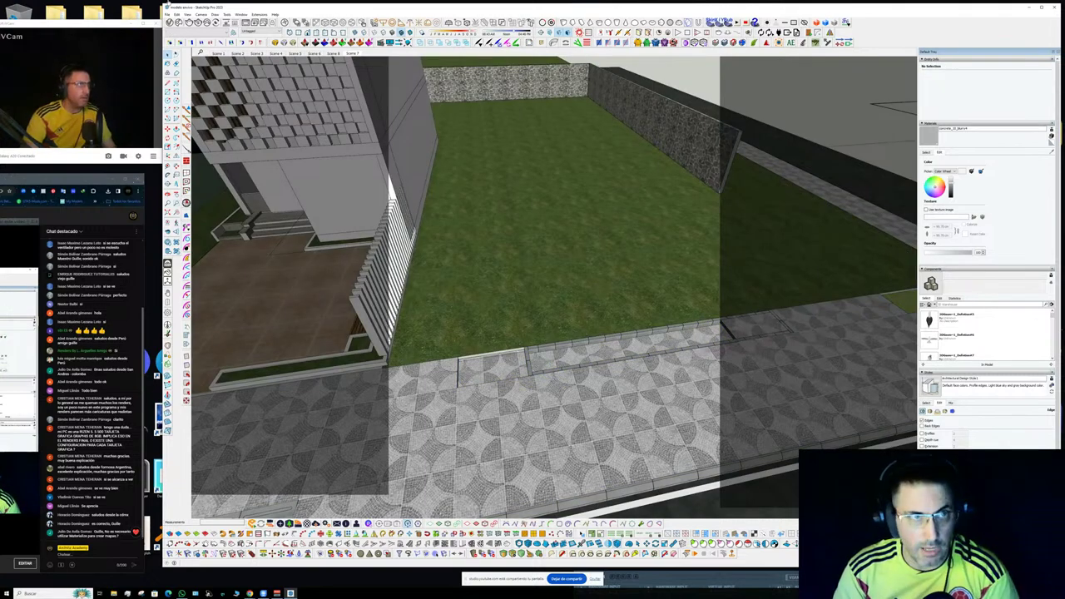
- Paste the grass strips in place outside the sidewalk component
left_click(177, 15)
left_click(196, 57)
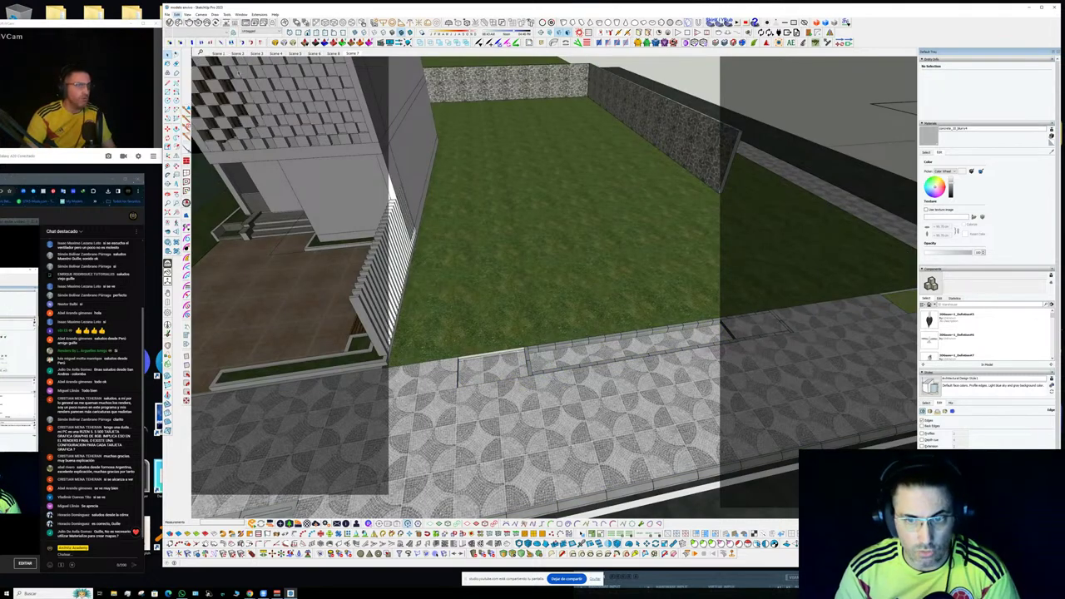
left_click(608, 337)
scroll(608, 335, "up", 3)
- Paint the sidewalk grass strips in front of the lawn with the grass material sampled from the lawn
key("b")
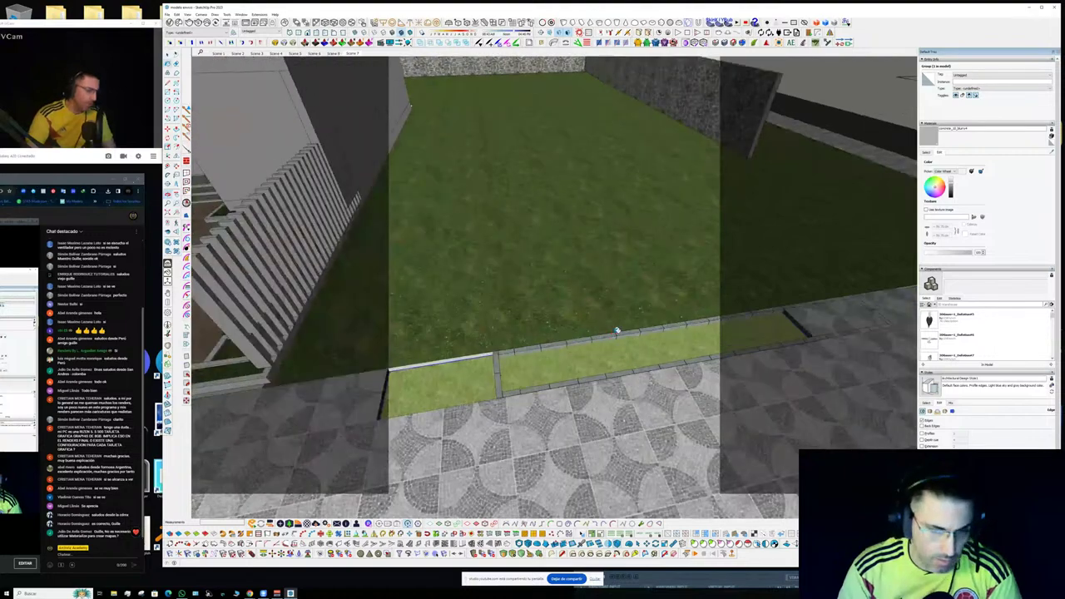
left_click(473, 316, "alt")
left_click(421, 397)
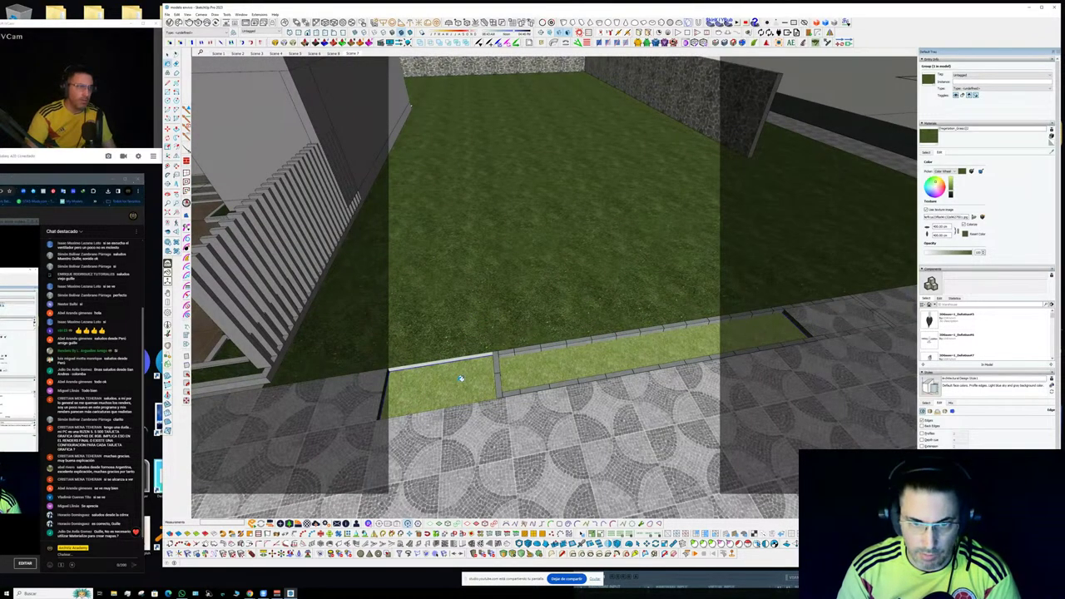
middle_click_drag(460, 379, 481, 365, "shift")
scroll(458, 376, "up", 2)
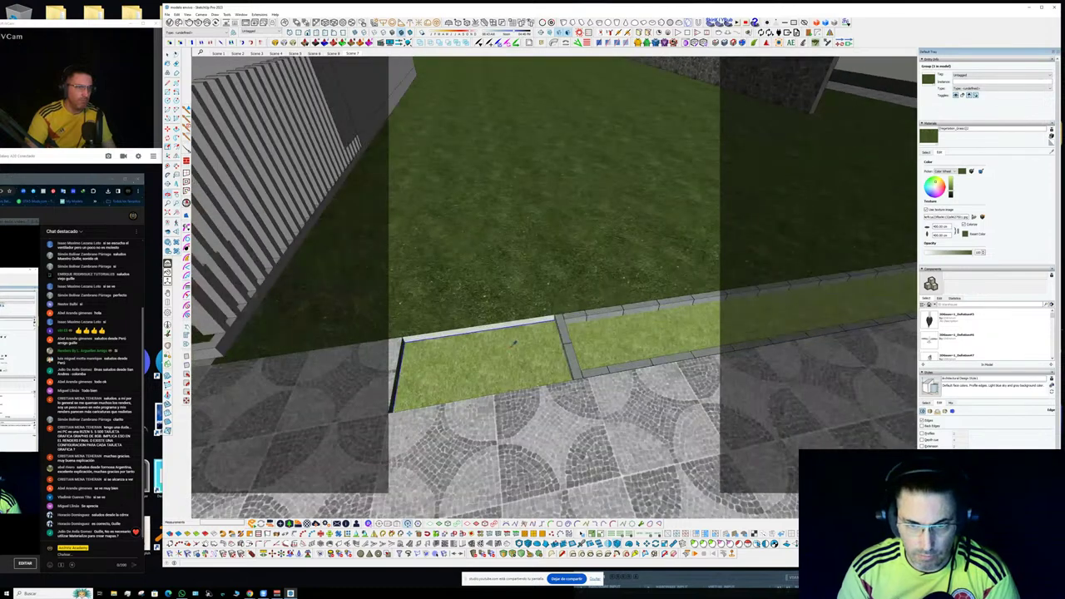
triple_click(470, 377)
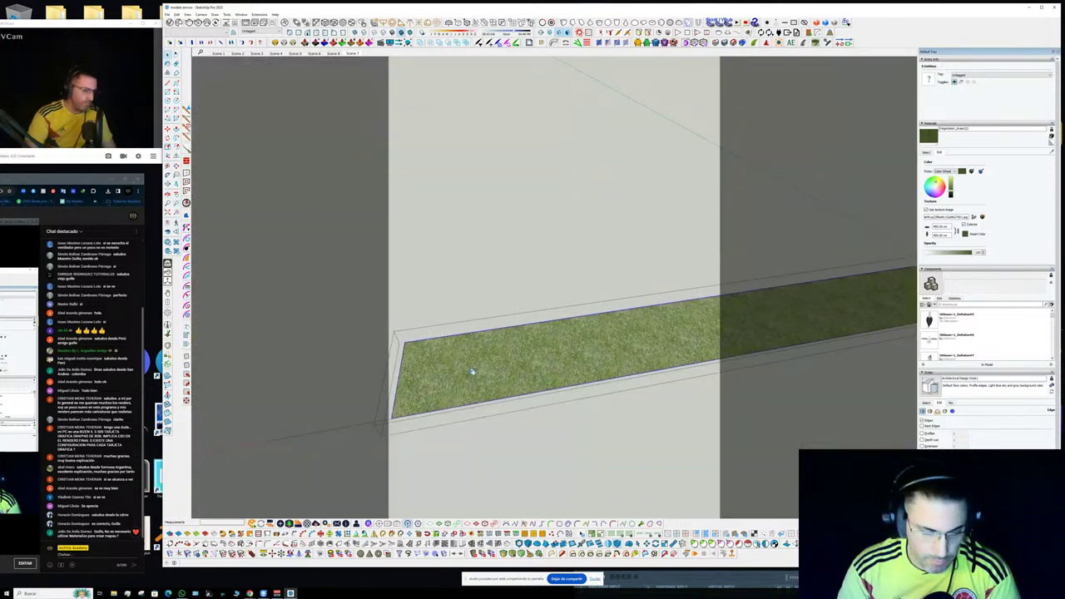
key("b")
left_click(473, 371)
key("Escape")
- Open the sidewalk component at the tree planter before the green house and paint the planter bed with the grass material
scroll(474, 382, "down", 3)
mouse_move(449, 367)
middle_mouse_down()
mouse_move(366, 356)
mouse_move(447, 338)
mouse_move(342, 334)
mouse_move(480, 255)
mouse_move(811, 285)
mouse_move(898, 209)
mouse_move(632, 301)
middle_mouse_up()
scroll(476, 252, "up", 2)
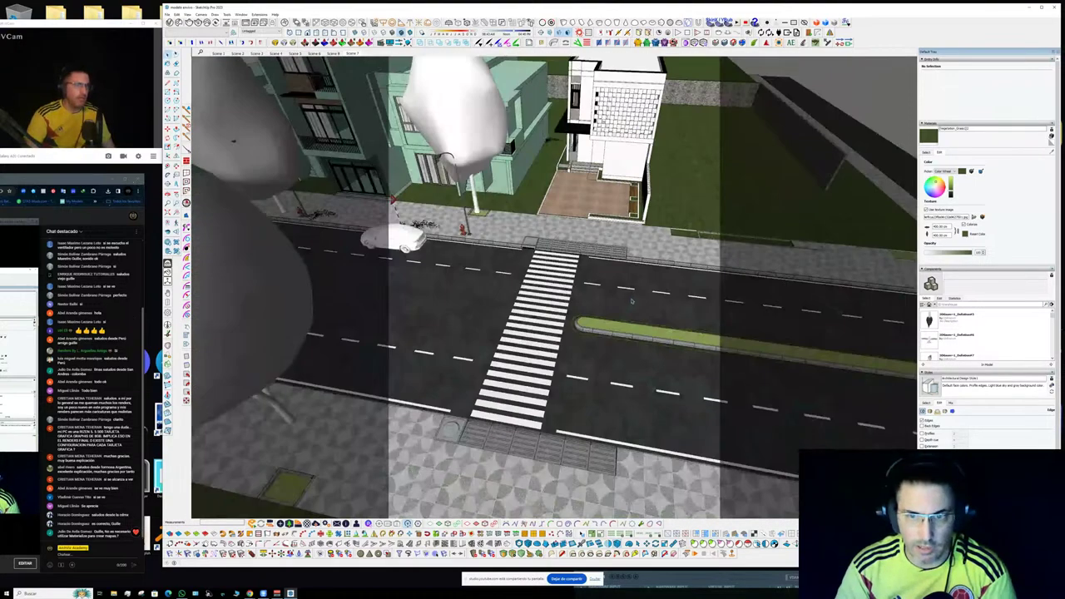
middle_click_drag(504, 196, 558, 229, "shift")
scroll(533, 233, "up", 8)
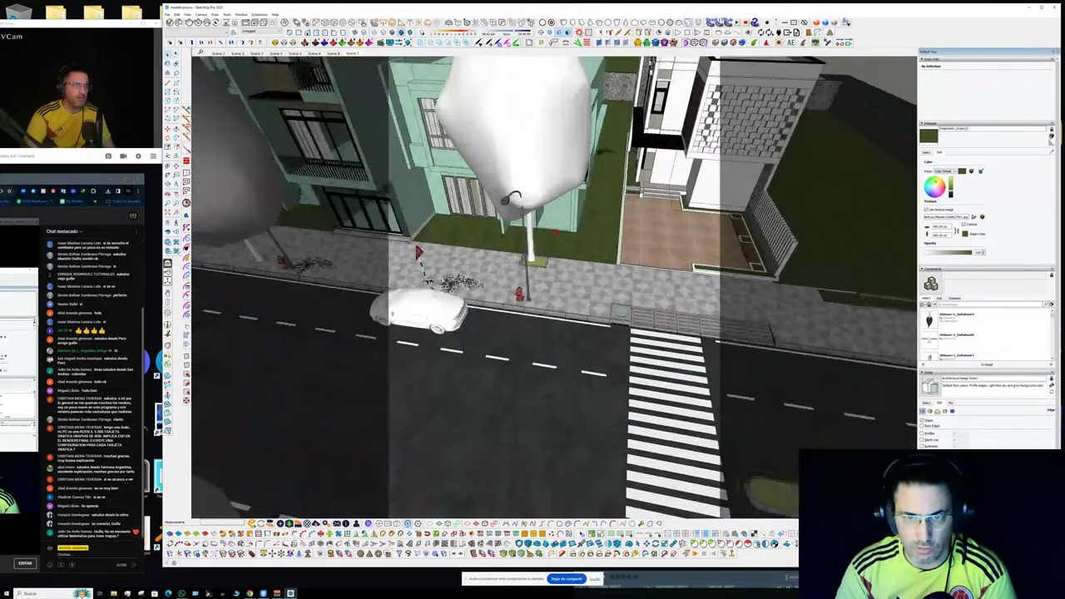
left_click(512, 314)
double_click(512, 313)
key("ctrl+a")
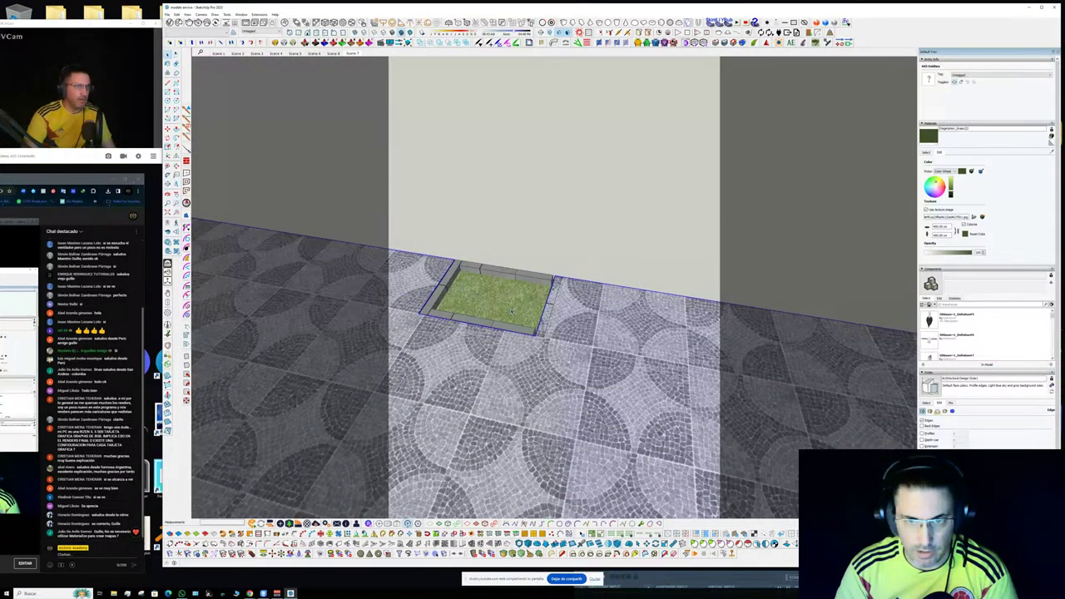
scroll(511, 313, "up", 3)
left_click(512, 301)
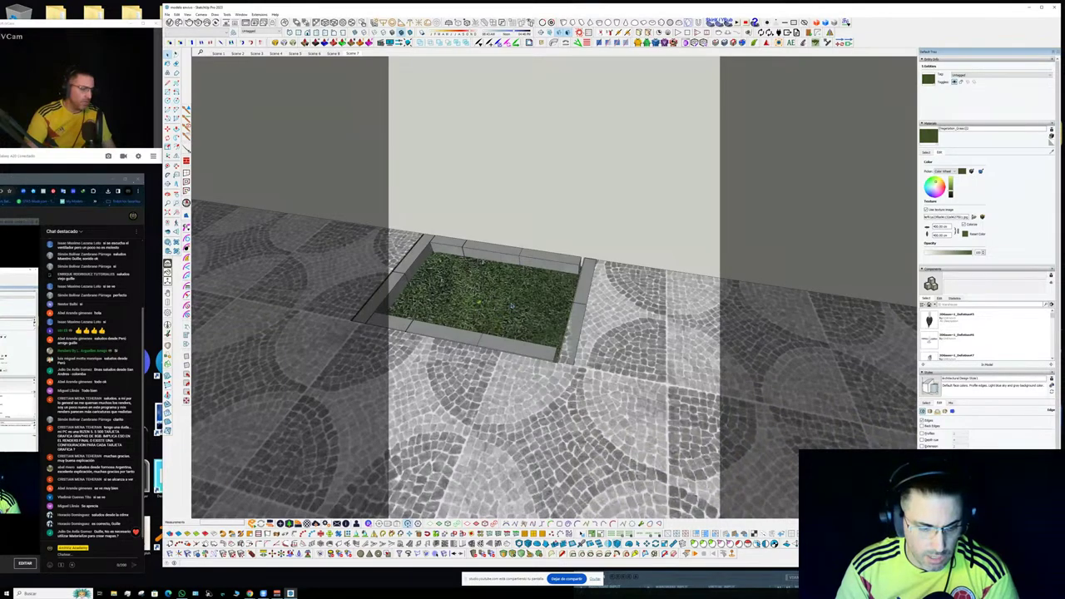
- Cut the planter's grass face out of the sidewalk component, paste it in place outside and group it
left_click(513, 304)
key("Delete")
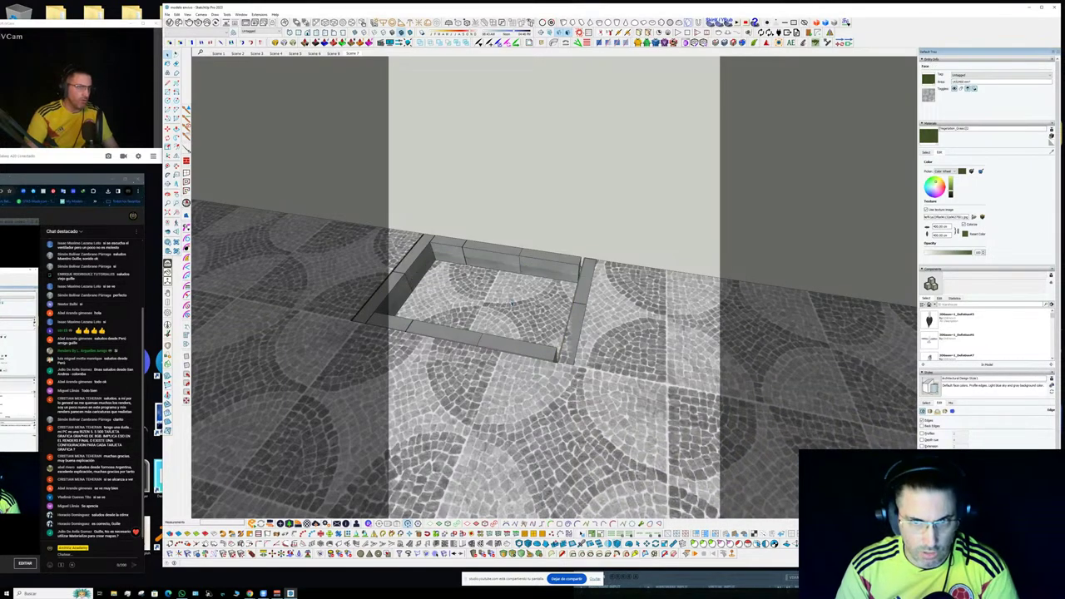
key("Escape")
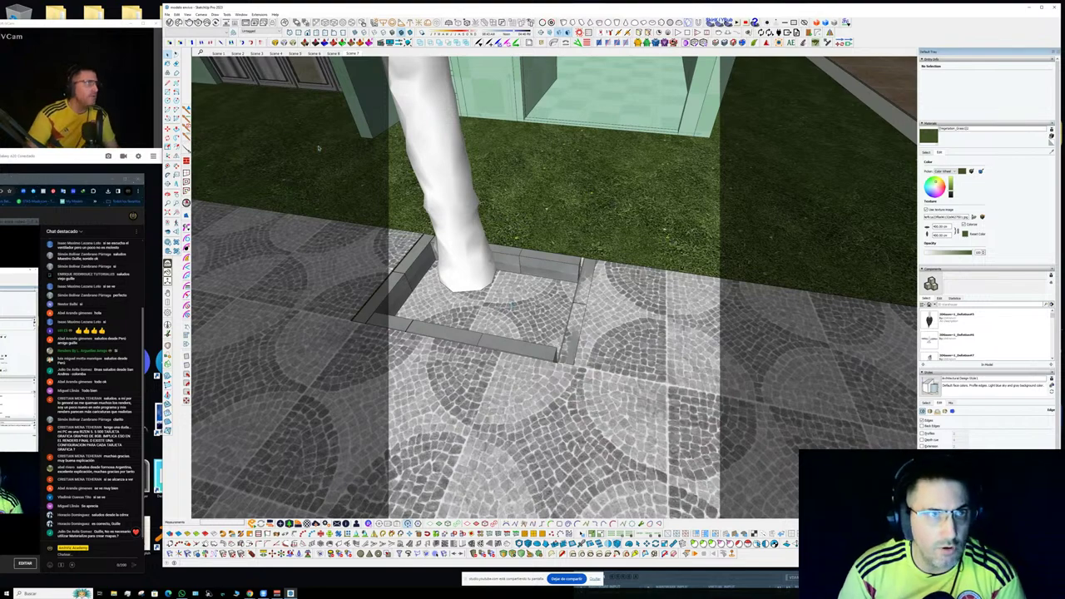
left_click(176, 15)
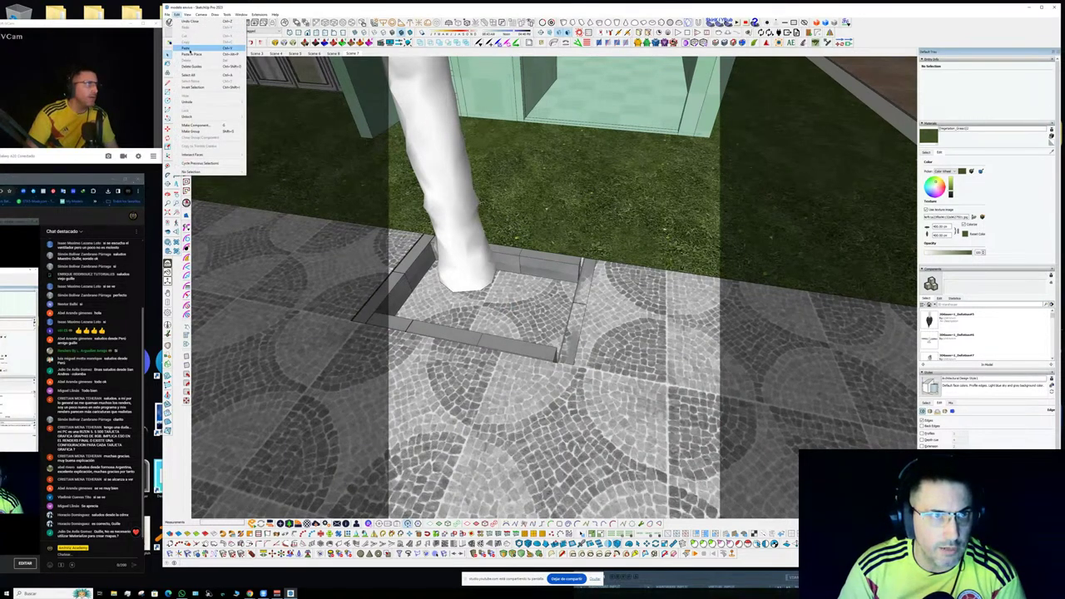
left_click(194, 54)
key("ctrl+g")
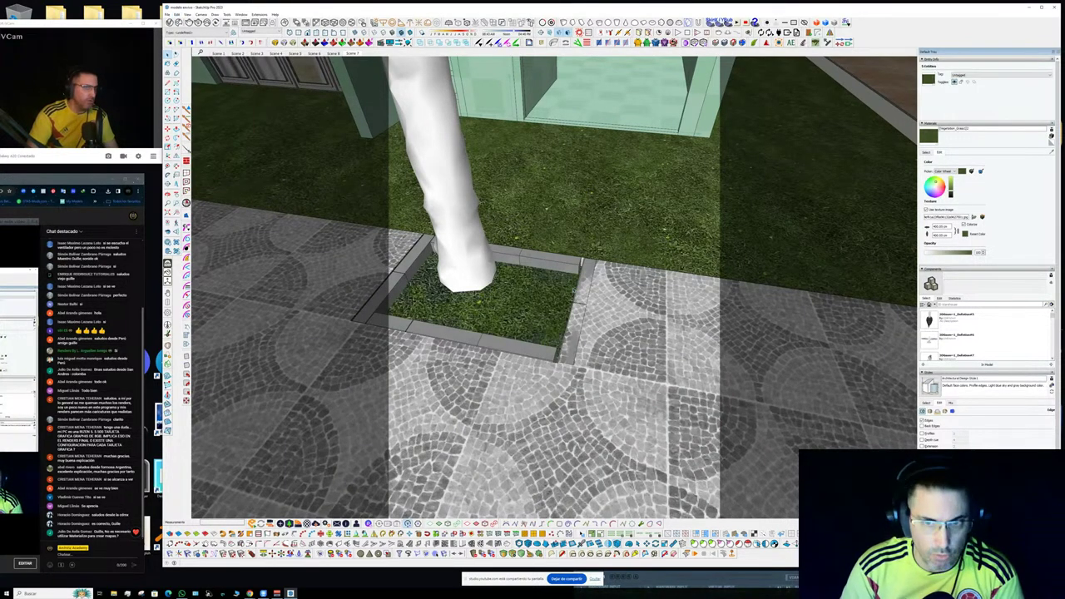
- Sample the dark tile material above the glass entrance in the V-Ray Asset Editor, lighten its reflection color to grey and lower the reflection glossiness
scroll(562, 280, "down", 3)
middle_click_drag(562, 280, 915, 291, "shift")
middle_click_drag(1062, 295, 239, 170)
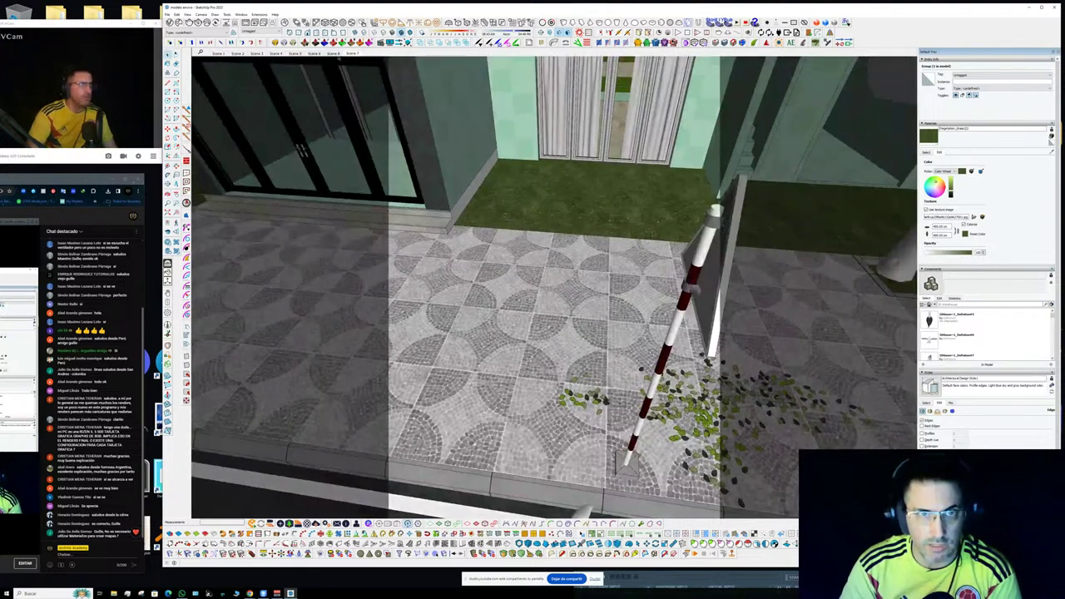
left_click(349, 54)
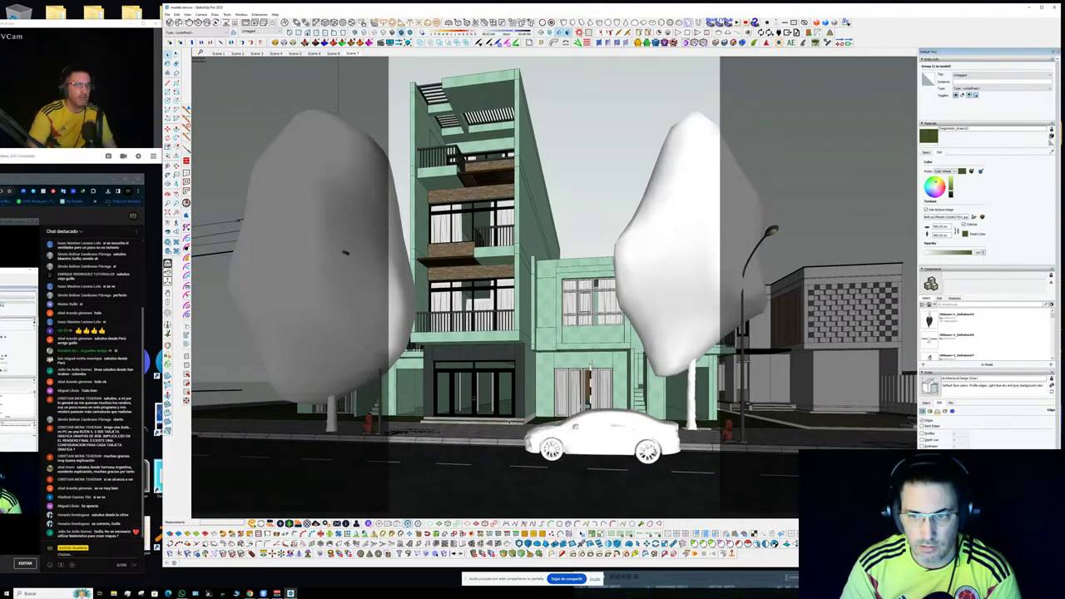
scroll(348, 260, "up", 2)
middle_click_drag(354, 272, 541, 475)
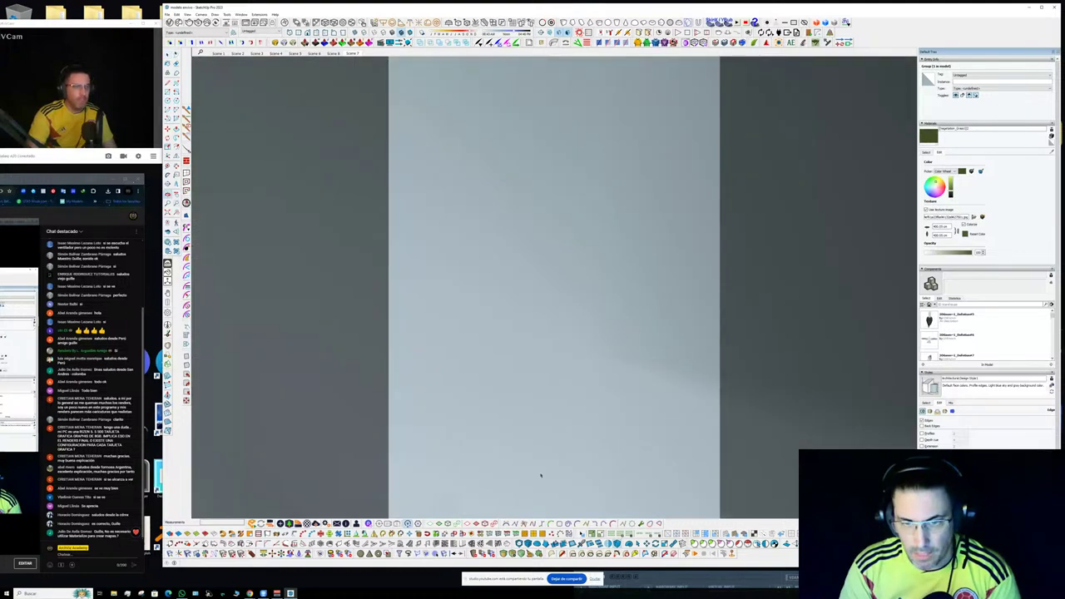
scroll(586, 401, "down", 2)
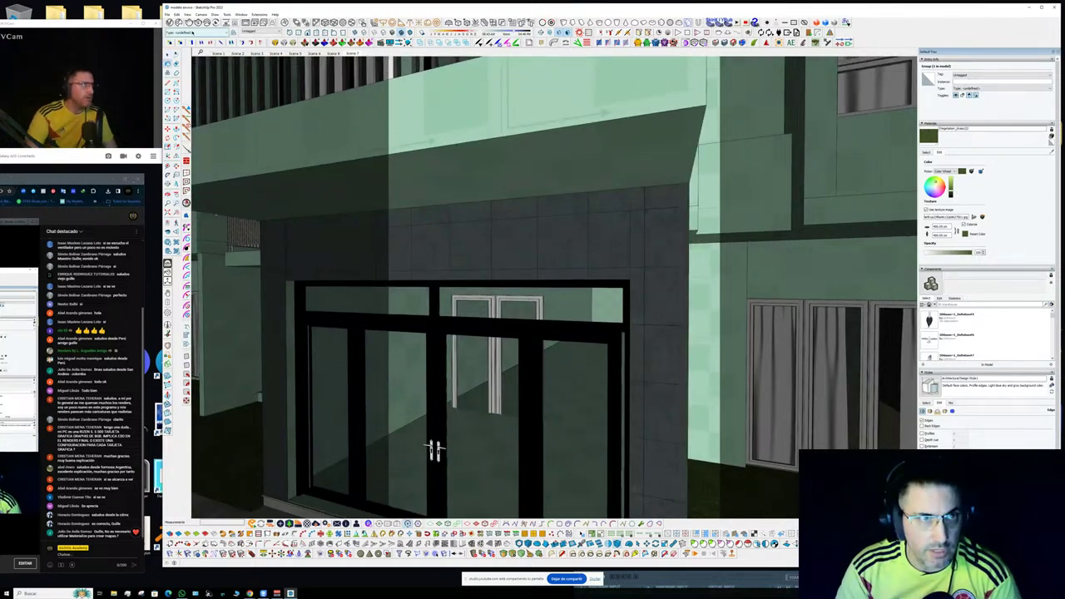
left_click(168, 22)
left_click(546, 227, "alt")
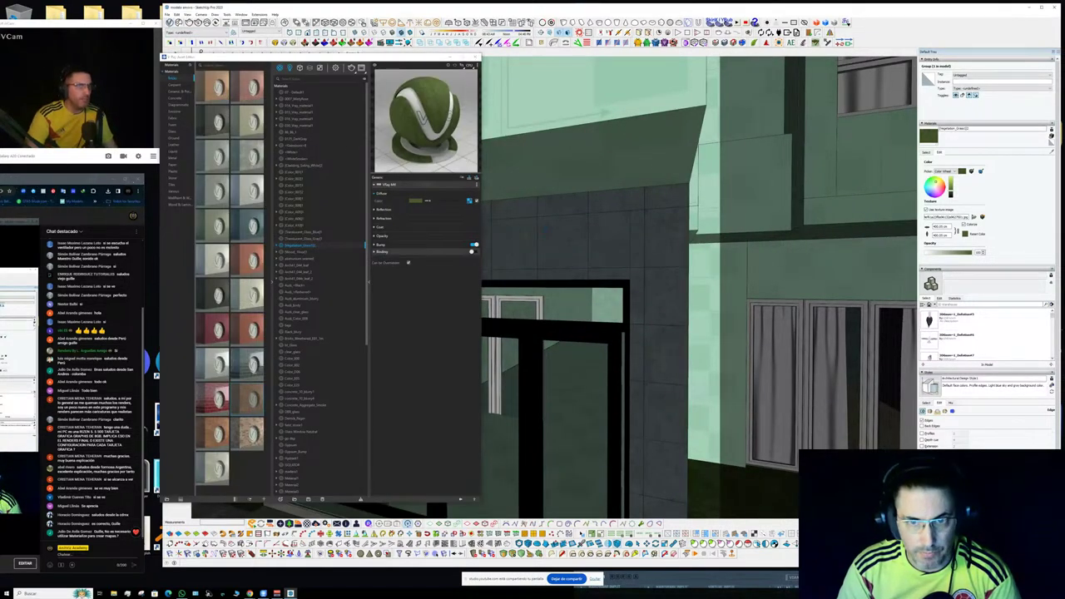
left_click(439, 210)
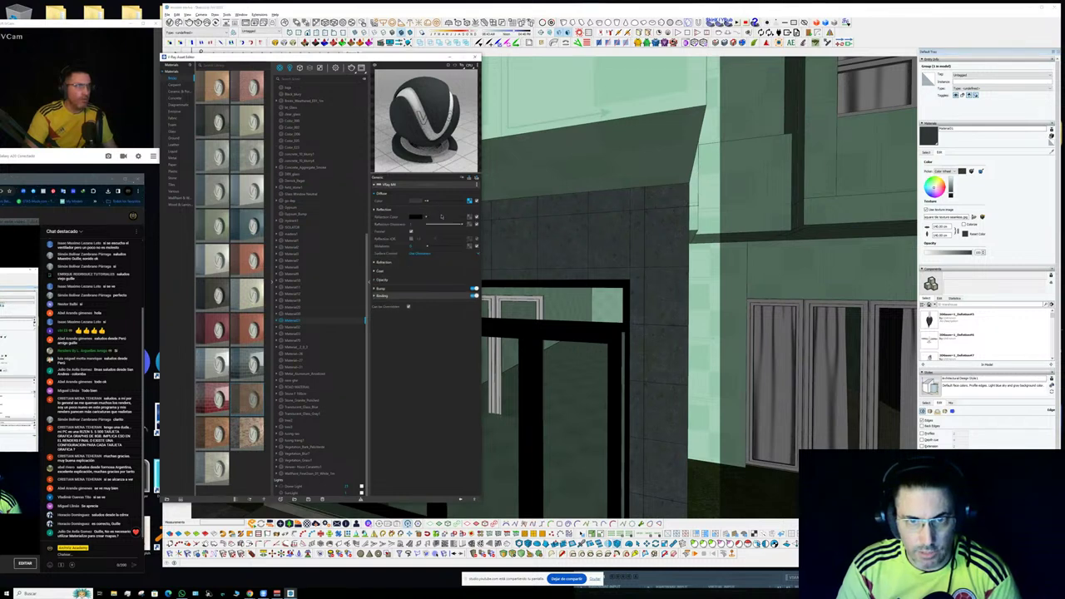
left_click_drag(440, 219, 453, 226)
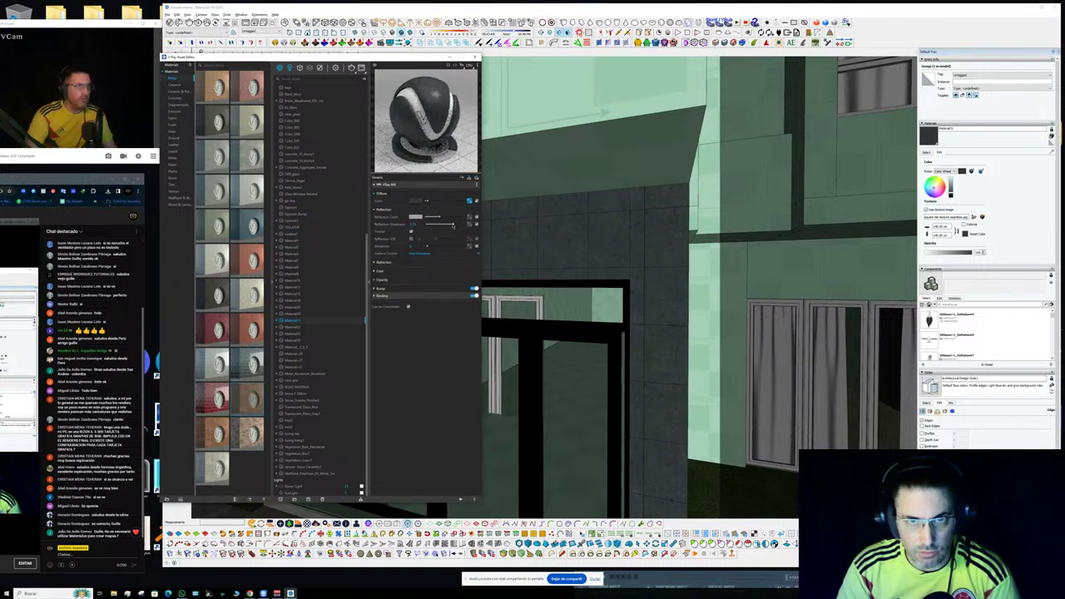
- Copy the dark tile material's diffuse texture into its bump map as a copy
left_click(441, 288)
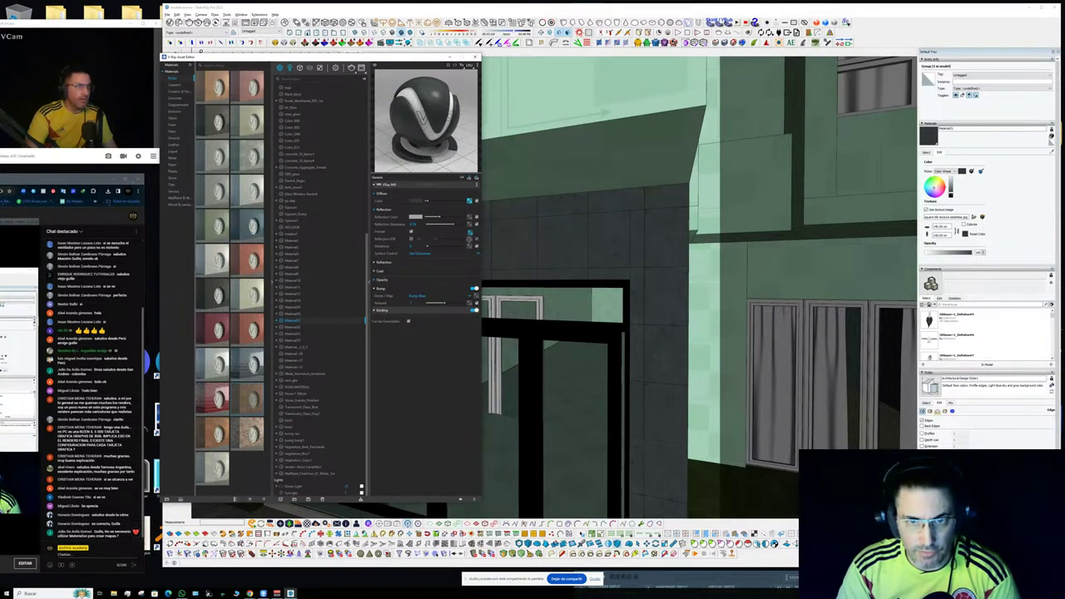
left_click_drag(477, 296, 477, 296)
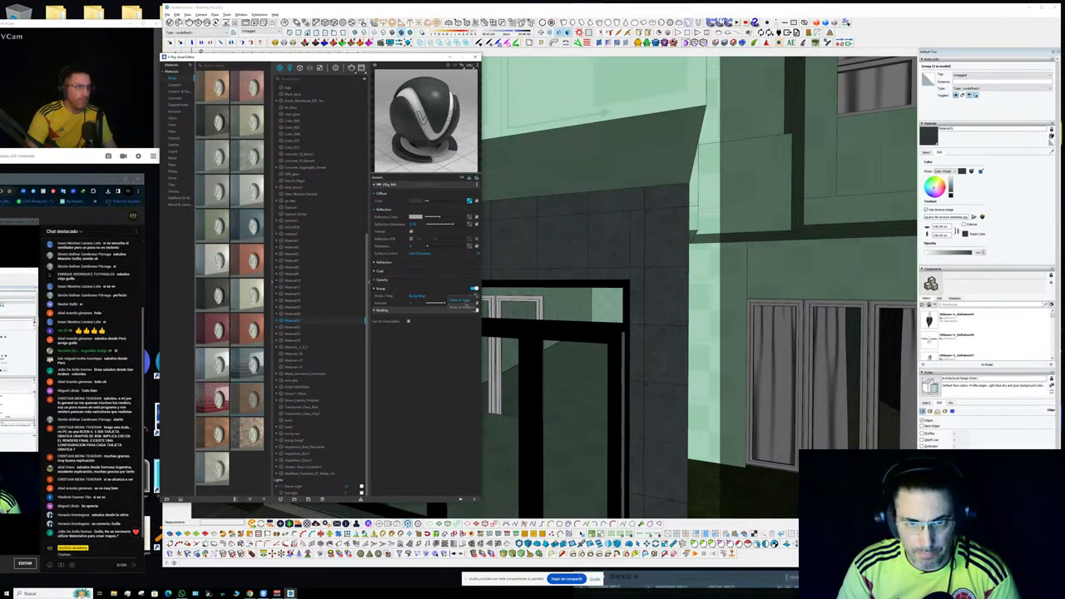
left_click(466, 303)
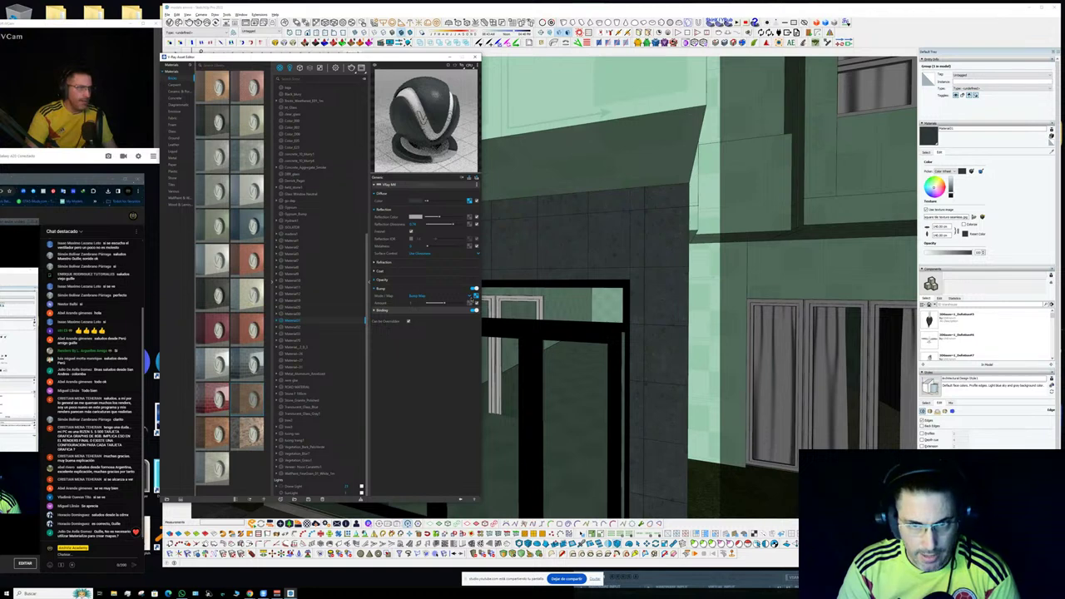
- Wrap the dark tile's bump texture in a Color Correction and raise its brightness slightly
right_click(475, 295)
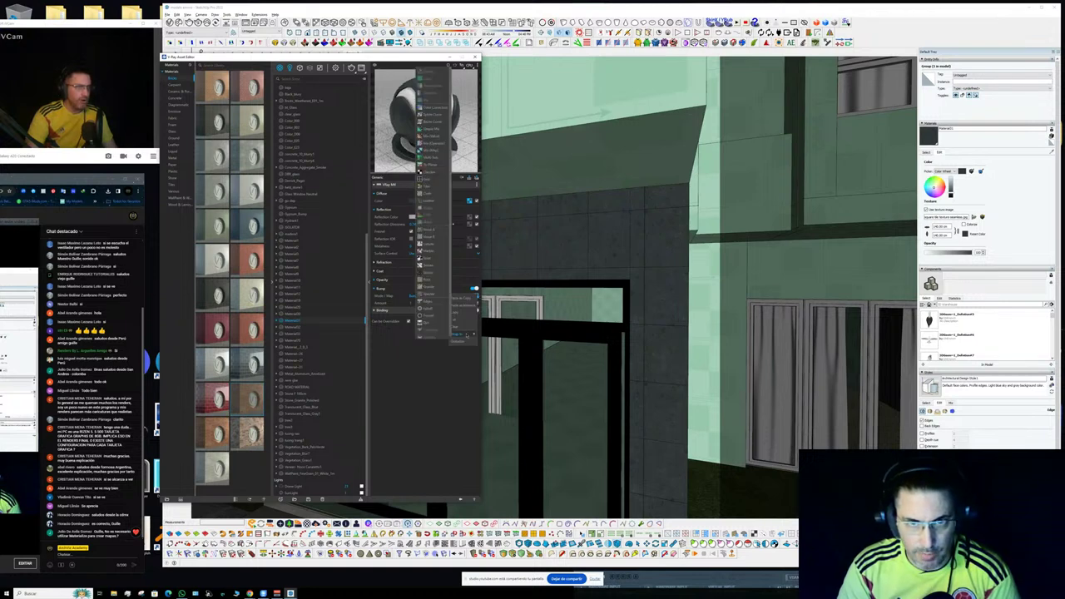
left_click(463, 341)
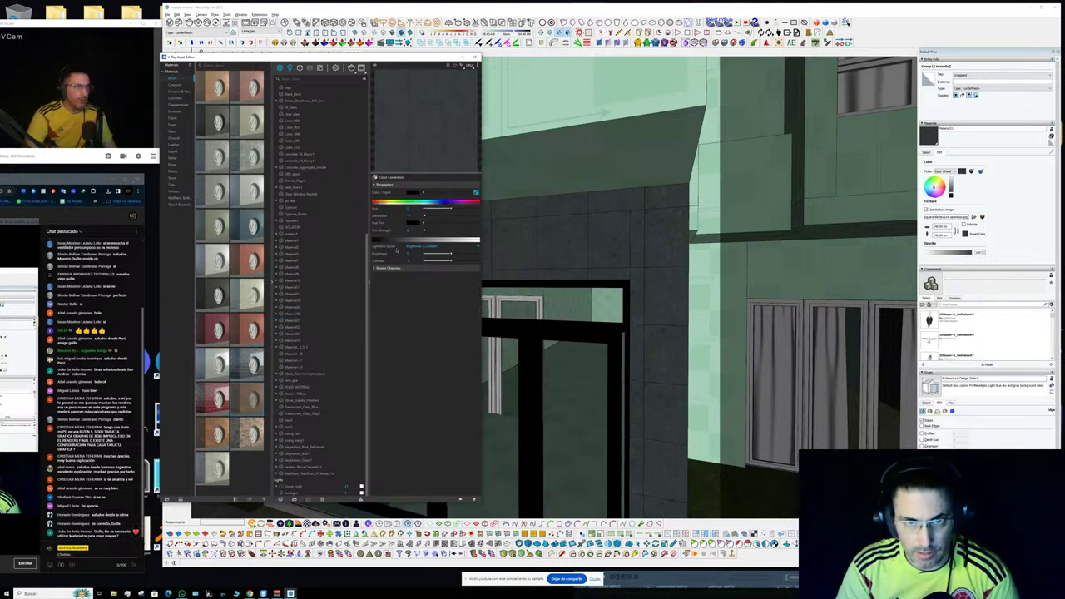
left_click(459, 254)
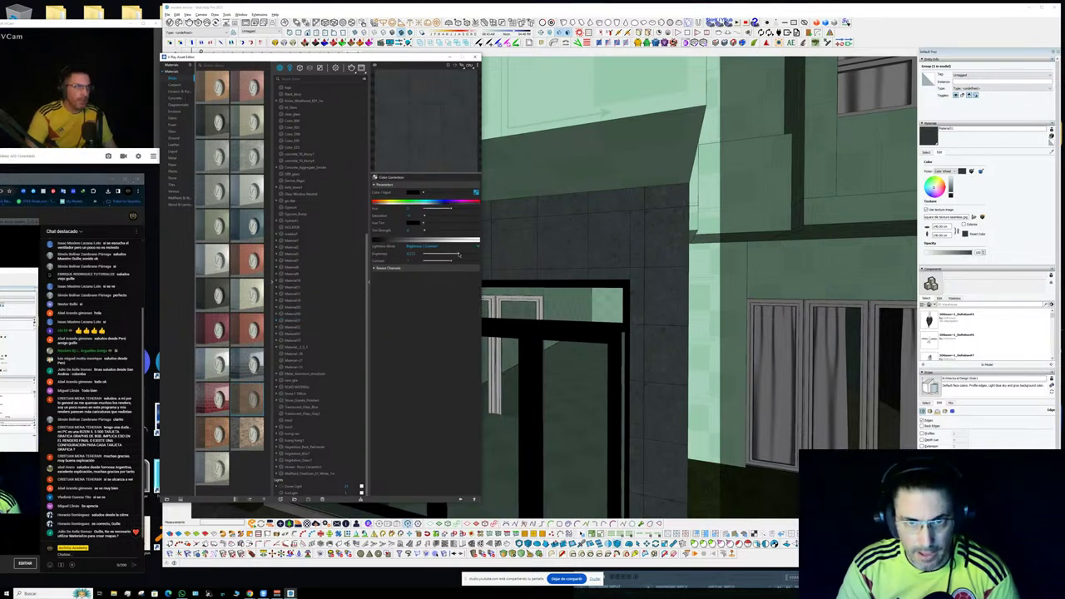
left_click_drag(454, 255, 456, 254)
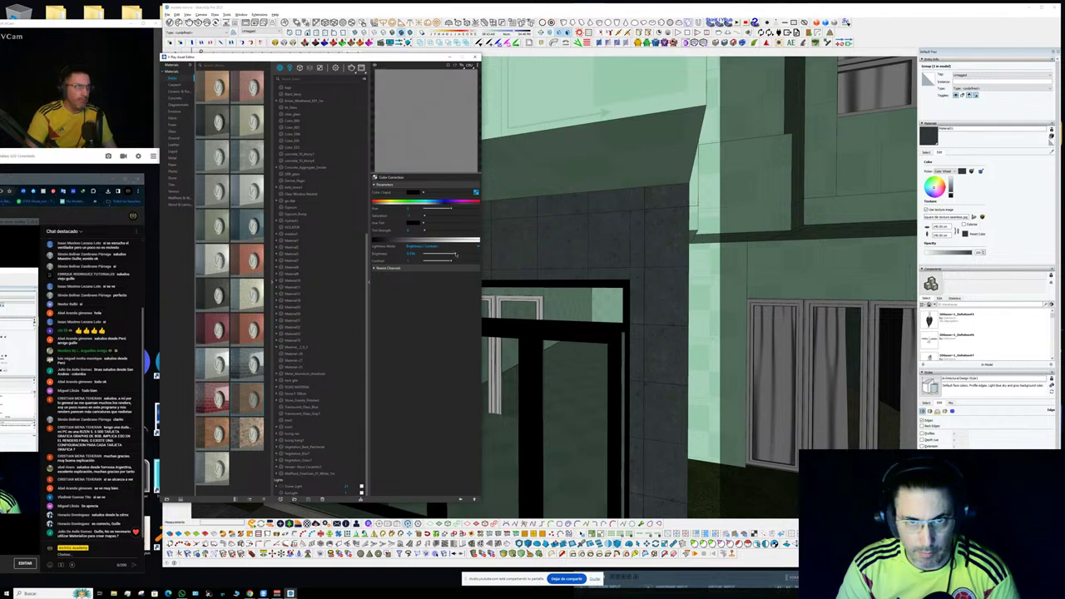
- Render a close, angled view of the dark tiled wall to check its reflection and bump
scroll(549, 224, "up", 1)
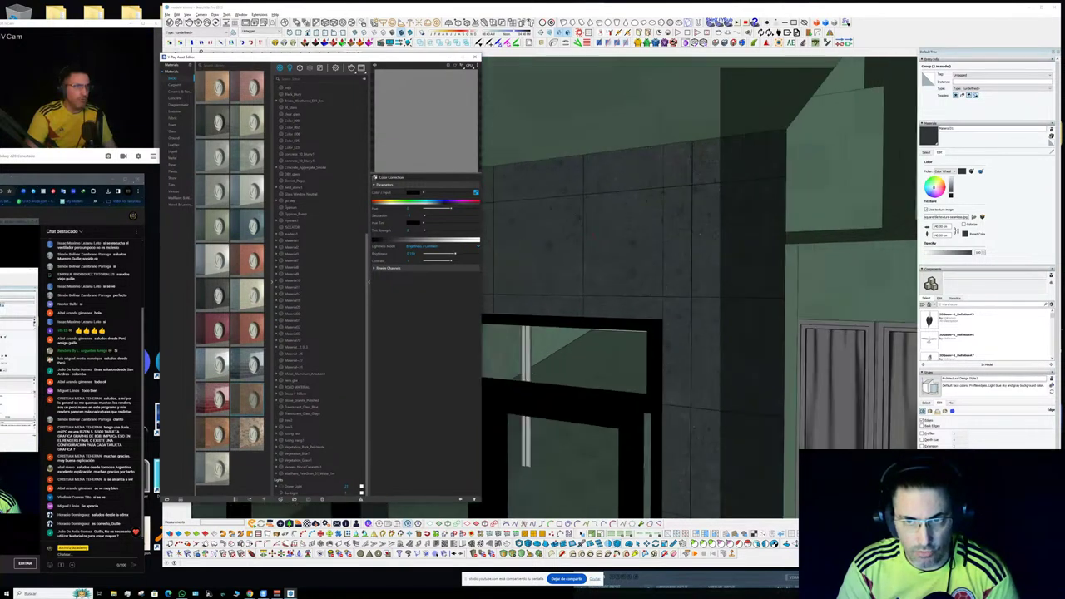
mouse_move(549, 224)
middle_mouse_down()
mouse_move(527, 224)
mouse_move(660, 224)
mouse_move(554, 227)
middle_mouse_up()
left_click(460, 499)
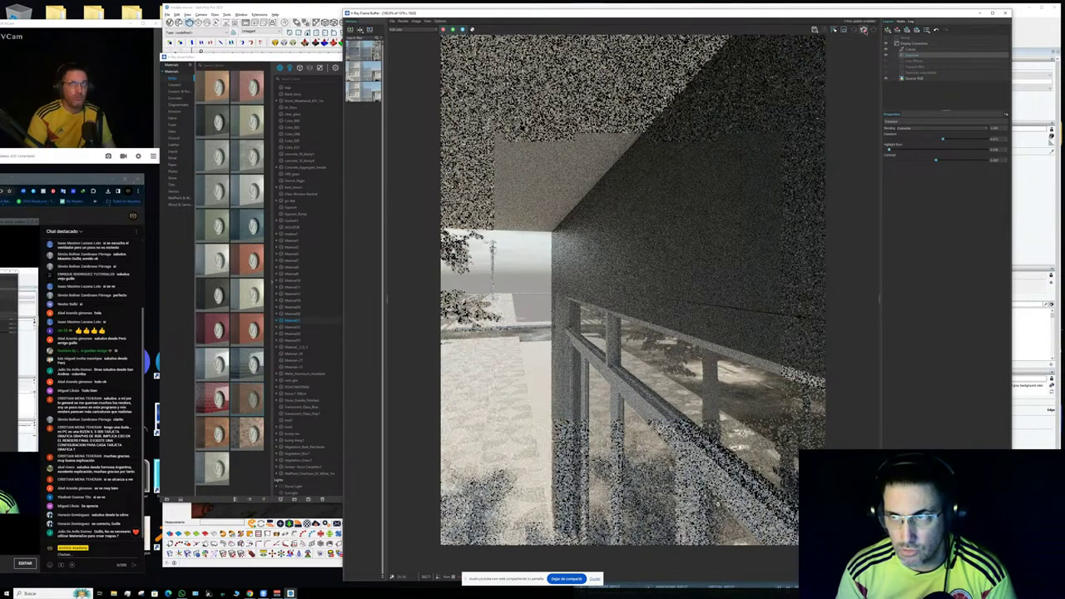
left_click(1005, 13)
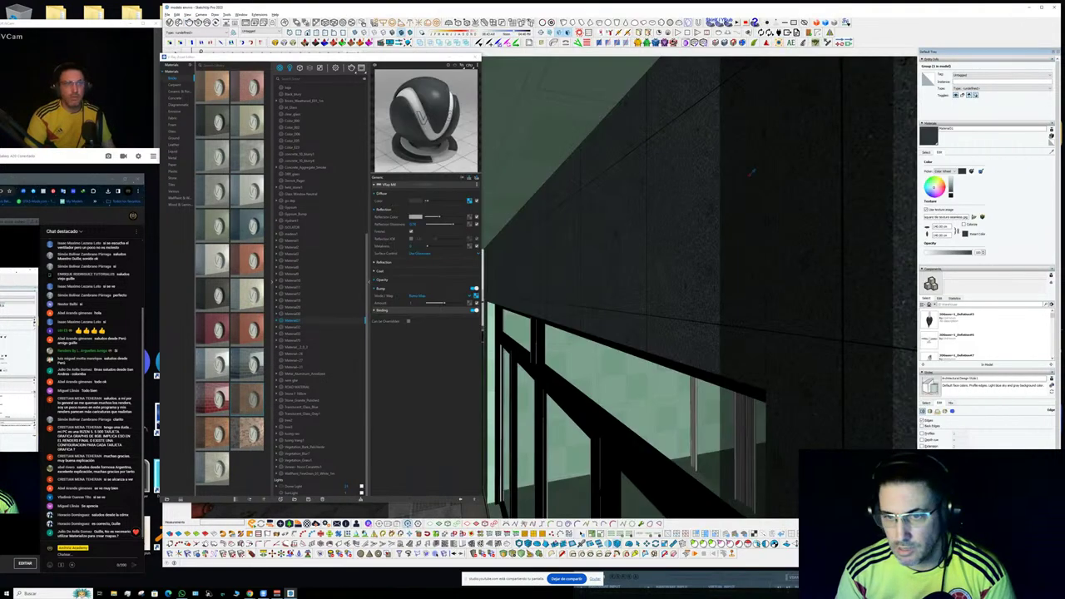
- Sample the concrete curb's material along the sidewalk edge to load it in the V-Ray Asset Editor
mouse_move(732, 249)
middle_mouse_down()
mouse_move(598, 275)
mouse_move(591, 387)
middle_mouse_up()
scroll(591, 388, "down", 5)
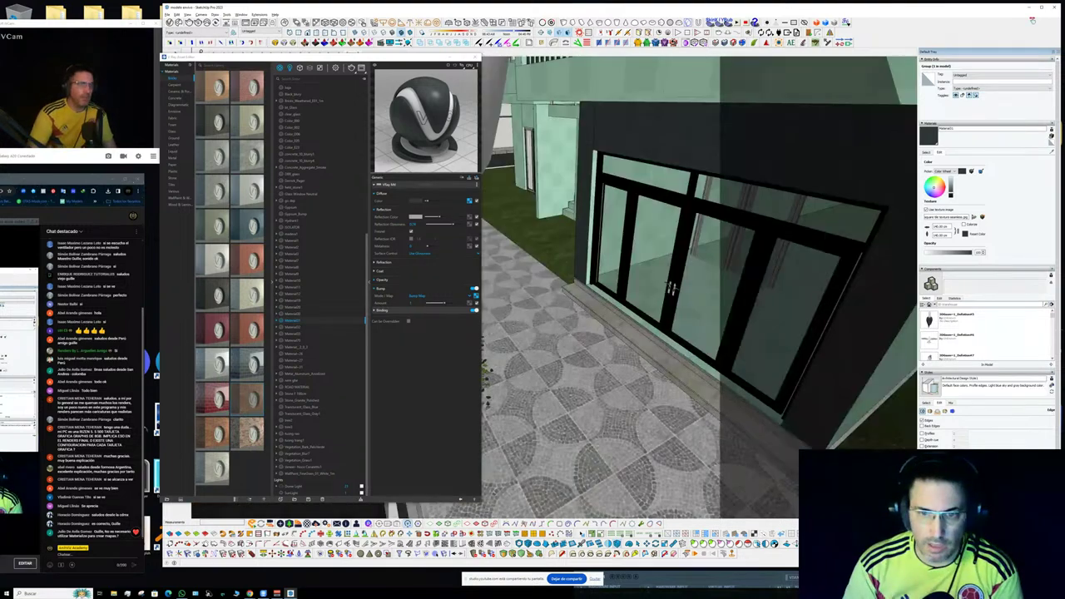
mouse_move(644, 365)
middle_mouse_down("shift")
mouse_move(950, 111)
mouse_move(788, 185)
mouse_move(760, 255)
mouse_move(953, 293)
middle_mouse_up("shift")
scroll(595, 317, "up", 3)
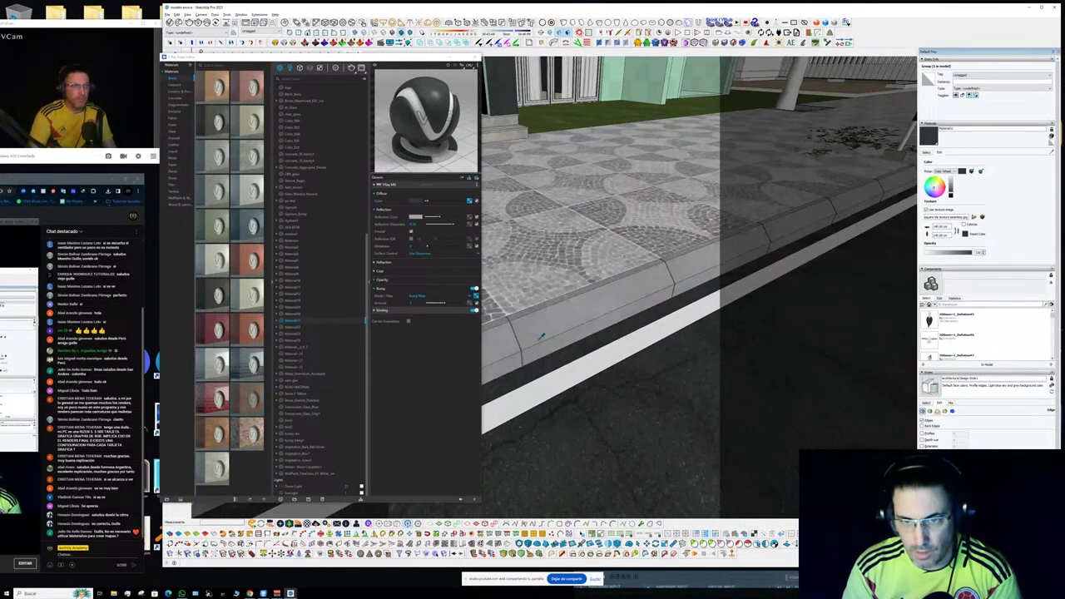
middle_click_drag(583, 316, 765, 272)
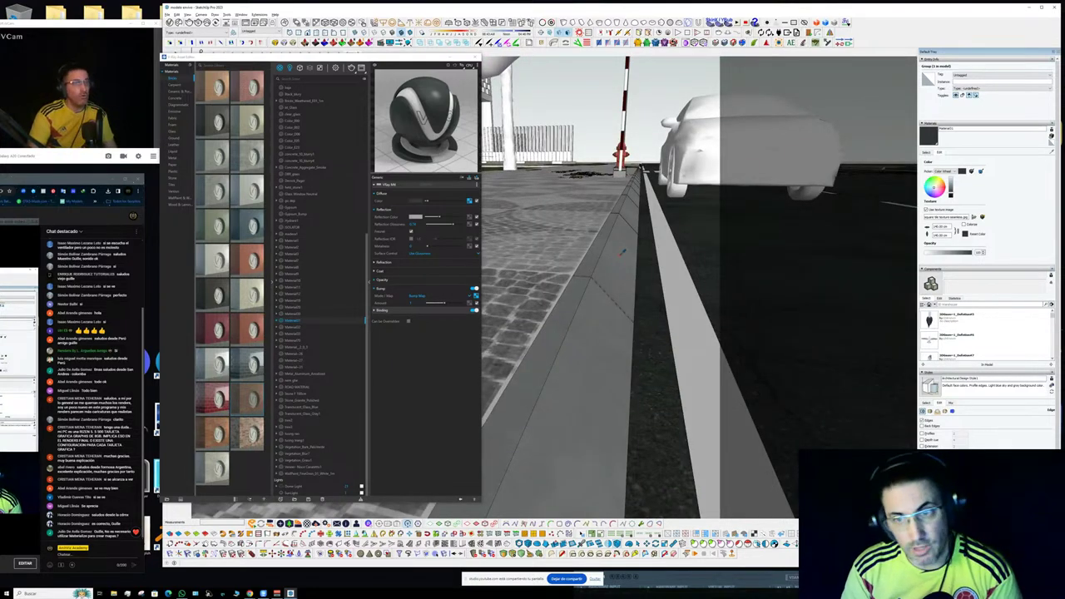
left_click(622, 252, "alt")
middle_click_drag(622, 252, 572, 285)
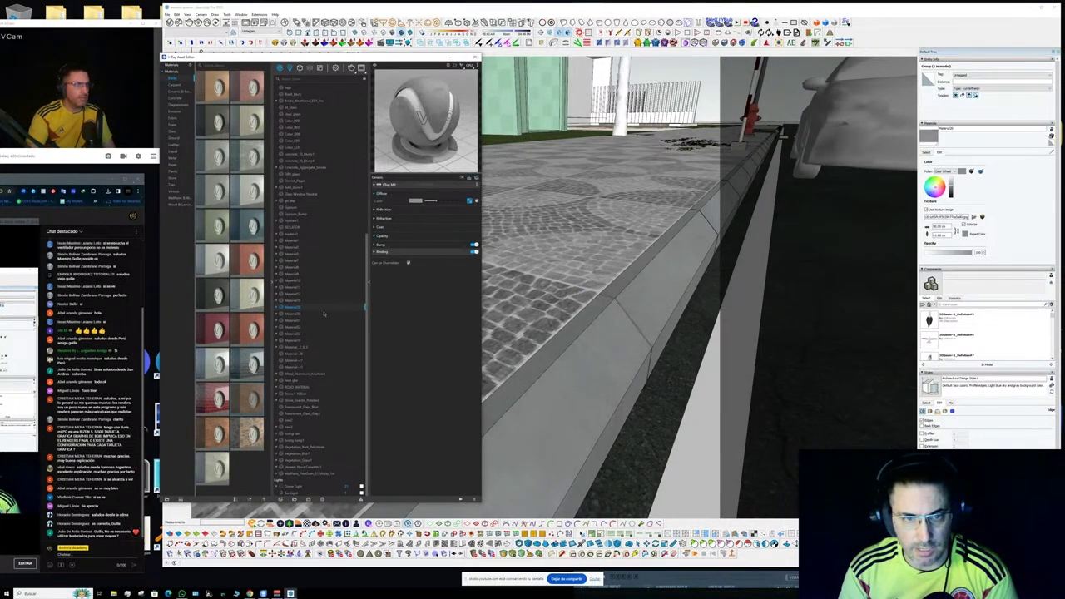
- Browse the V-Ray materials in Chaos Cosmos and narrow the library to the Concrete category
left_click(178, 98)
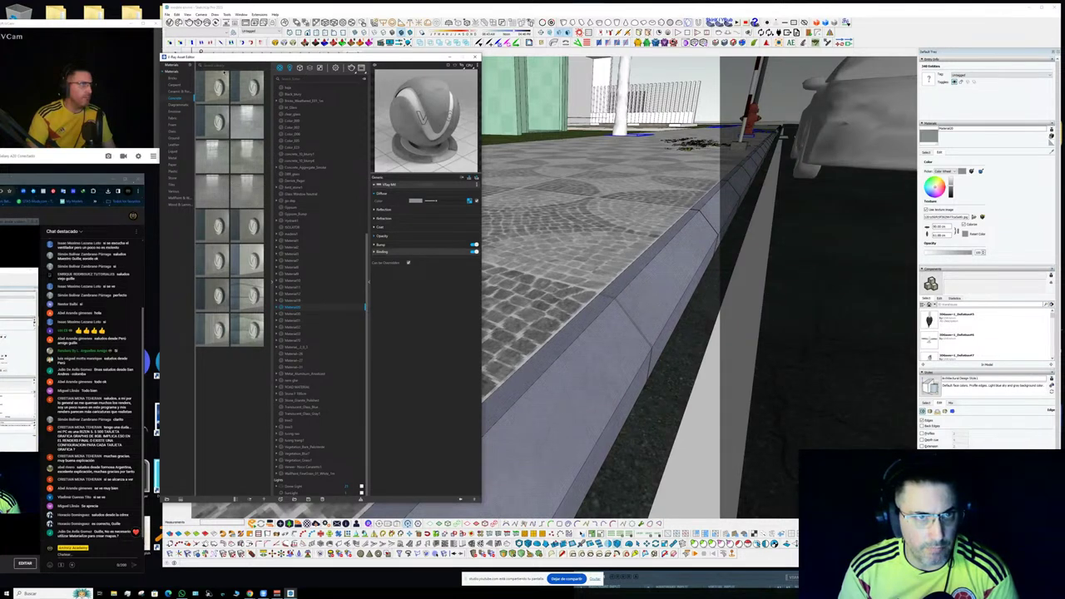
left_click(163, 71)
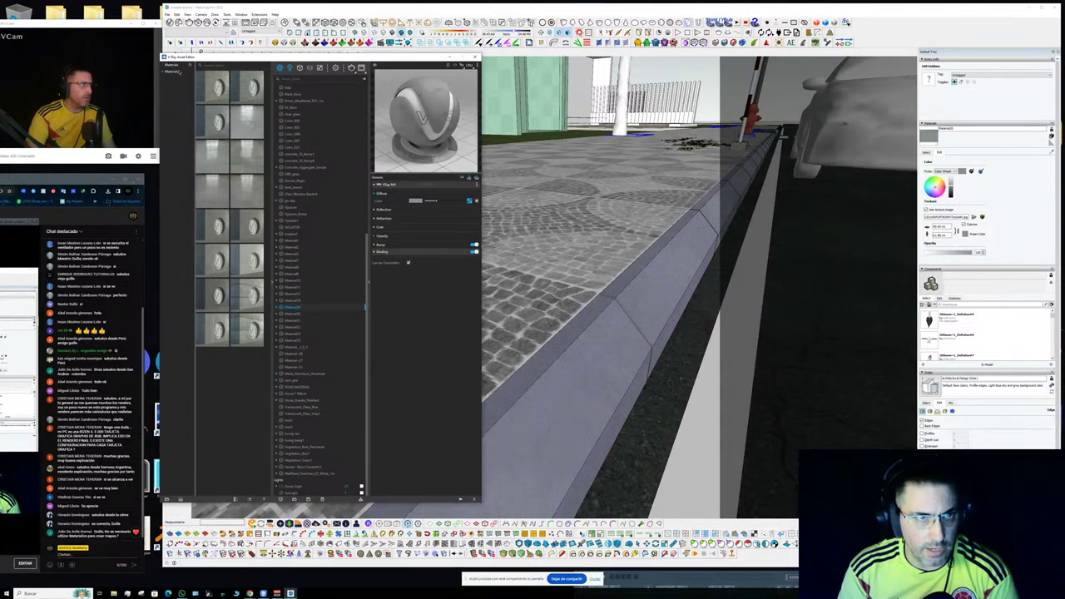
left_click(172, 65)
left_click(225, 87)
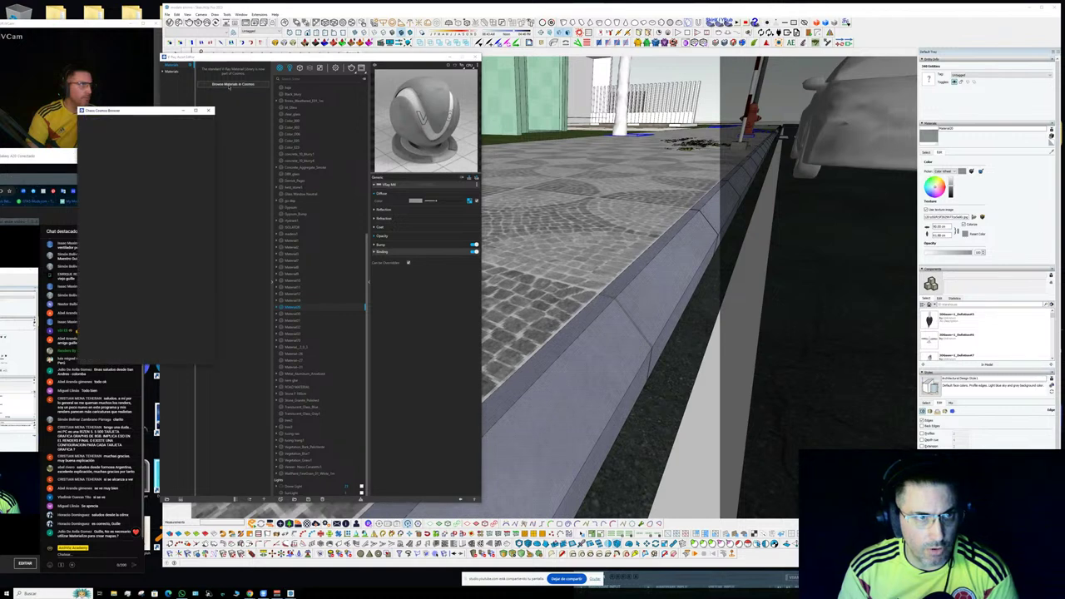
left_click_drag(151, 112, 307, 102)
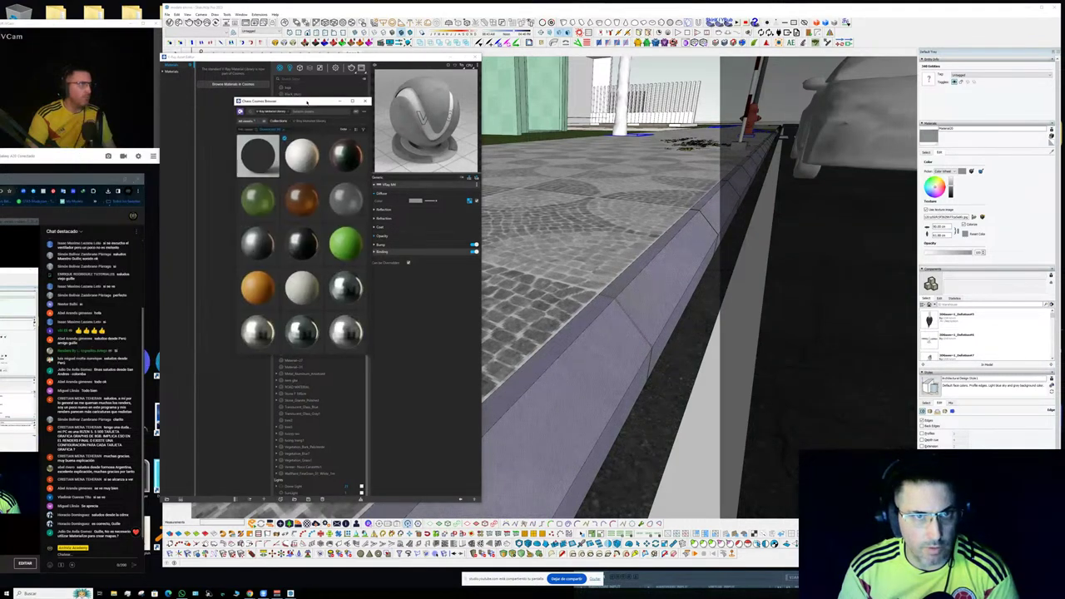
left_click(265, 123)
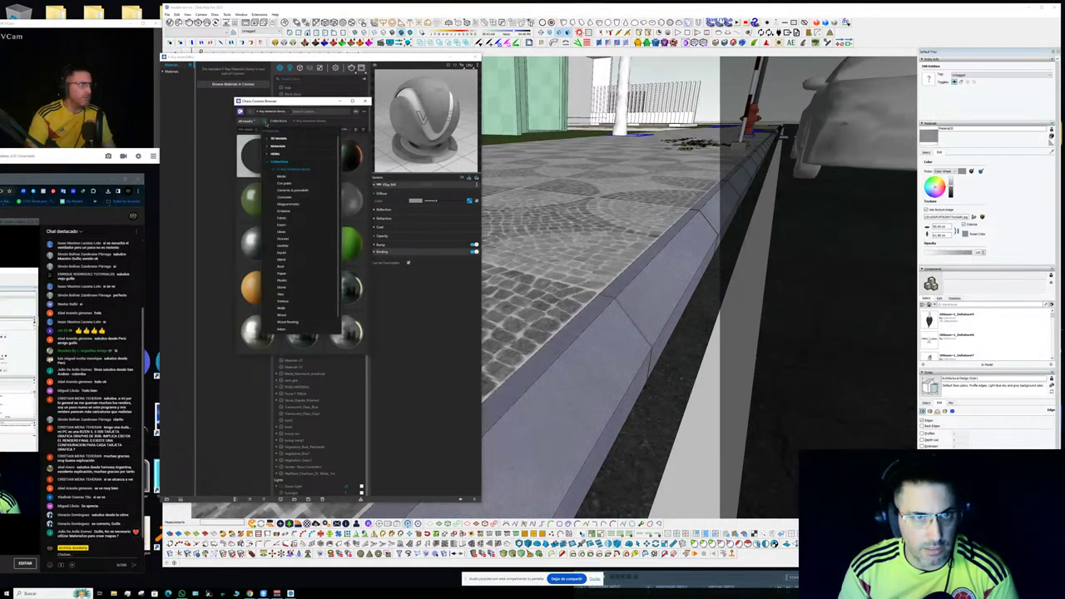
left_click(276, 147)
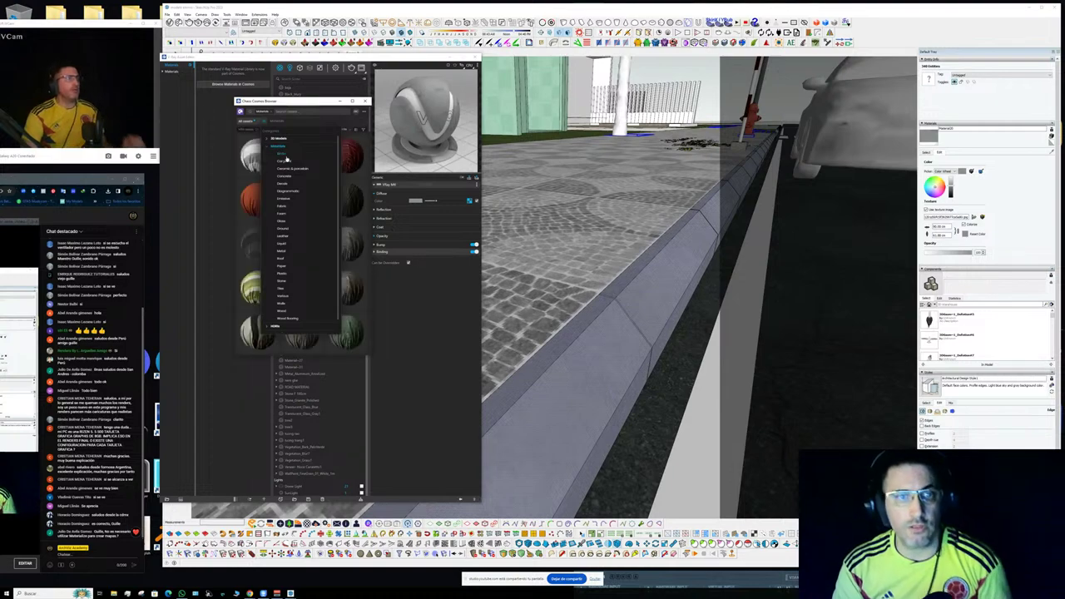
left_click(286, 177)
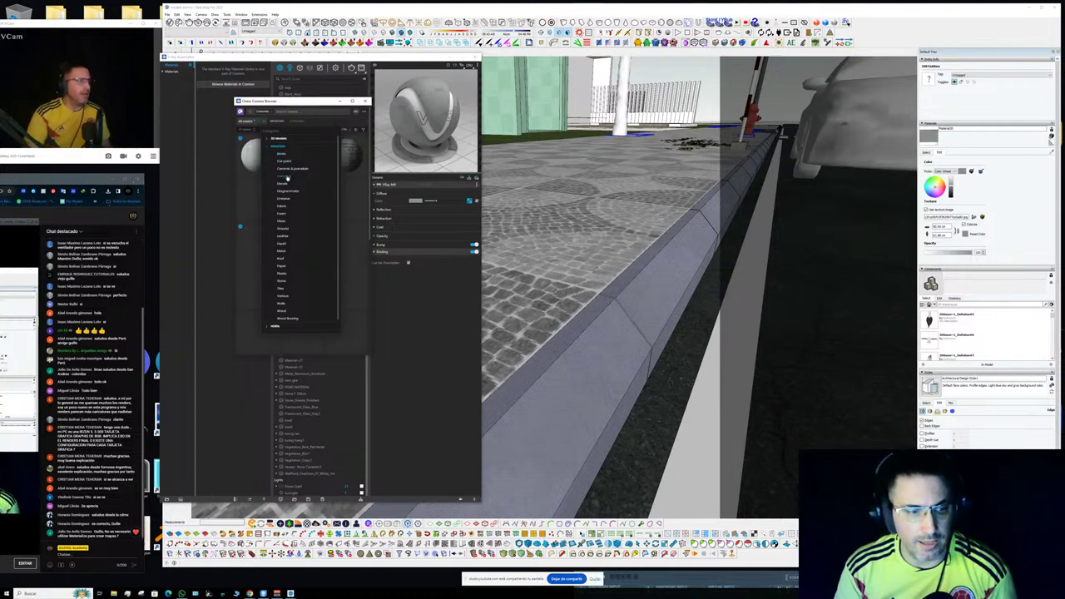
- Look through the concrete materials and import Concrete Simple B01 into the scene
mouse_move(76, 181)
left_mouse_down()
mouse_move(648, 160)
mouse_move(56, 157)
left_mouse_up()
left_click(286, 180)
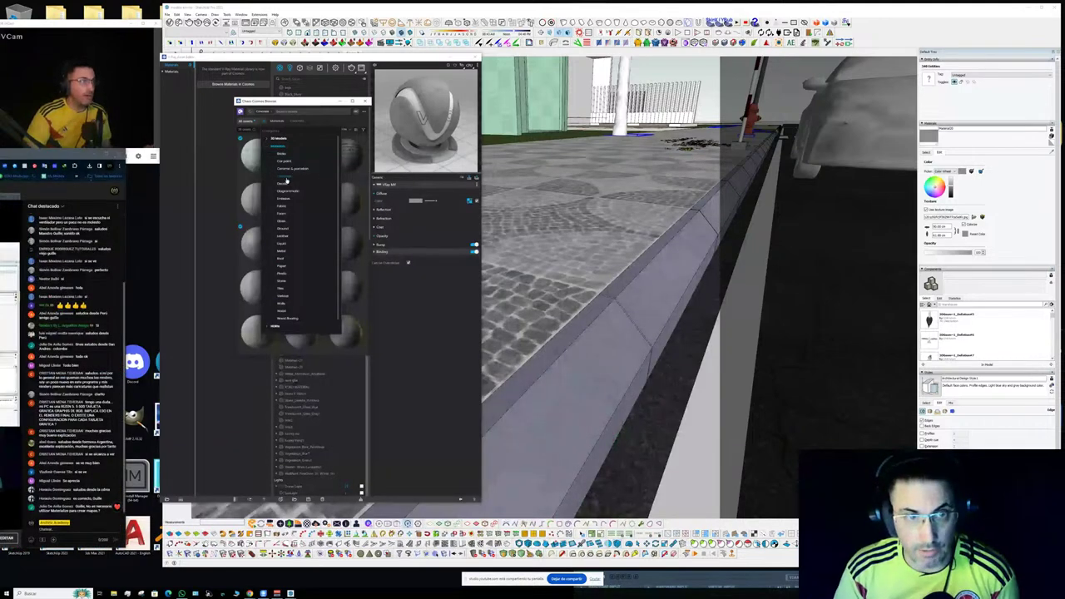
left_click(335, 123)
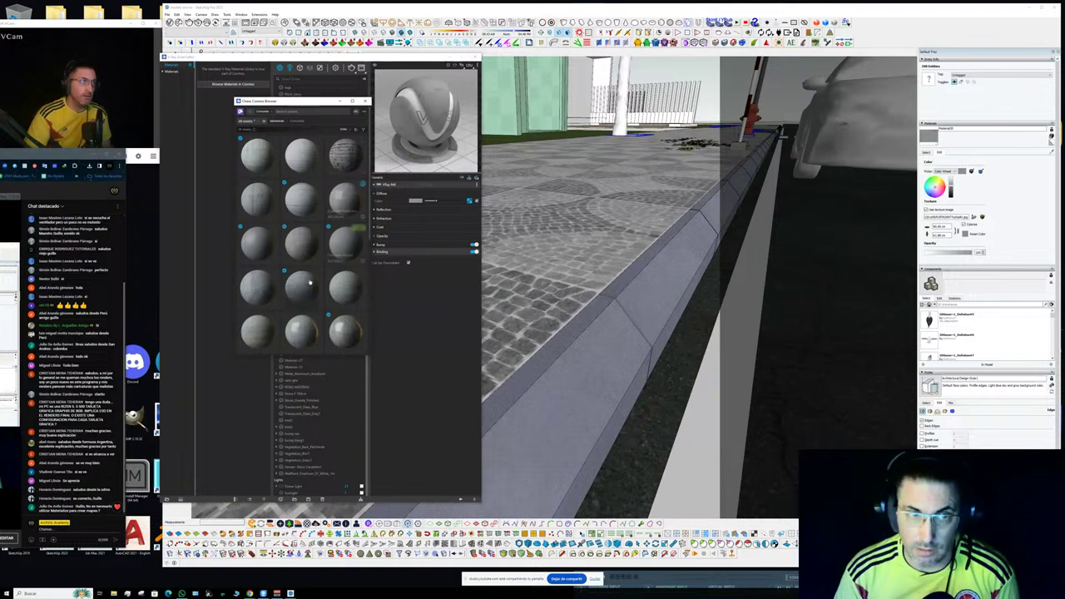
scroll(310, 285, "down", 5)
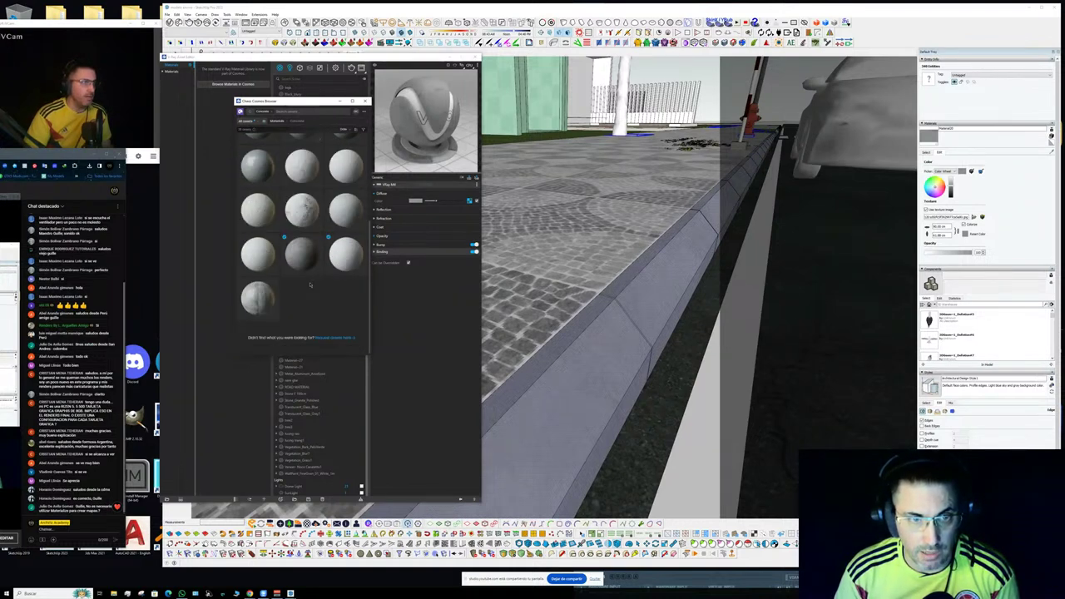
scroll(310, 286, "down", 3)
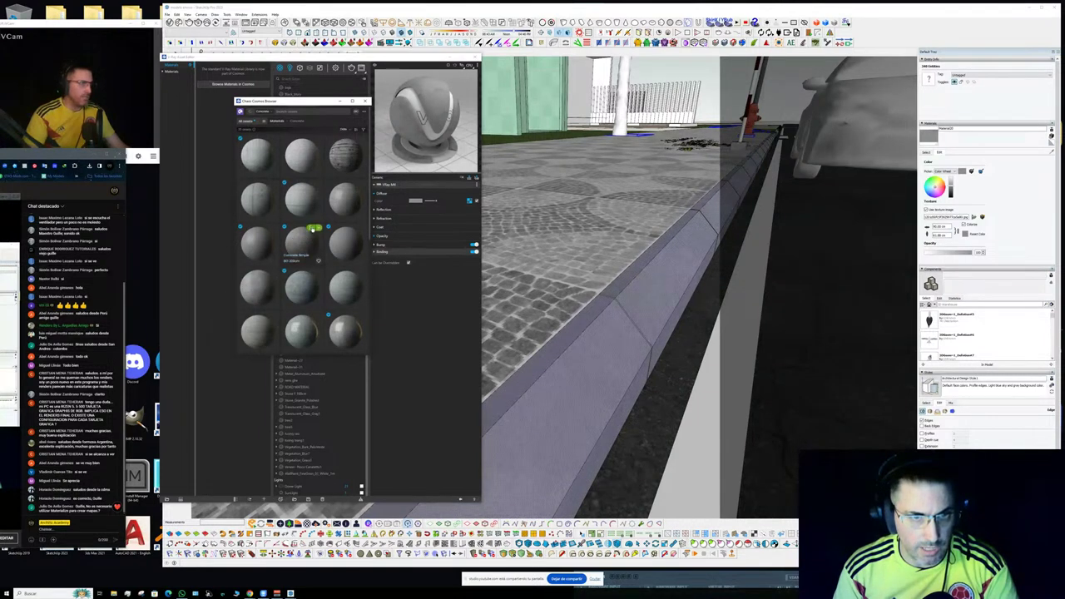
left_click(312, 228)
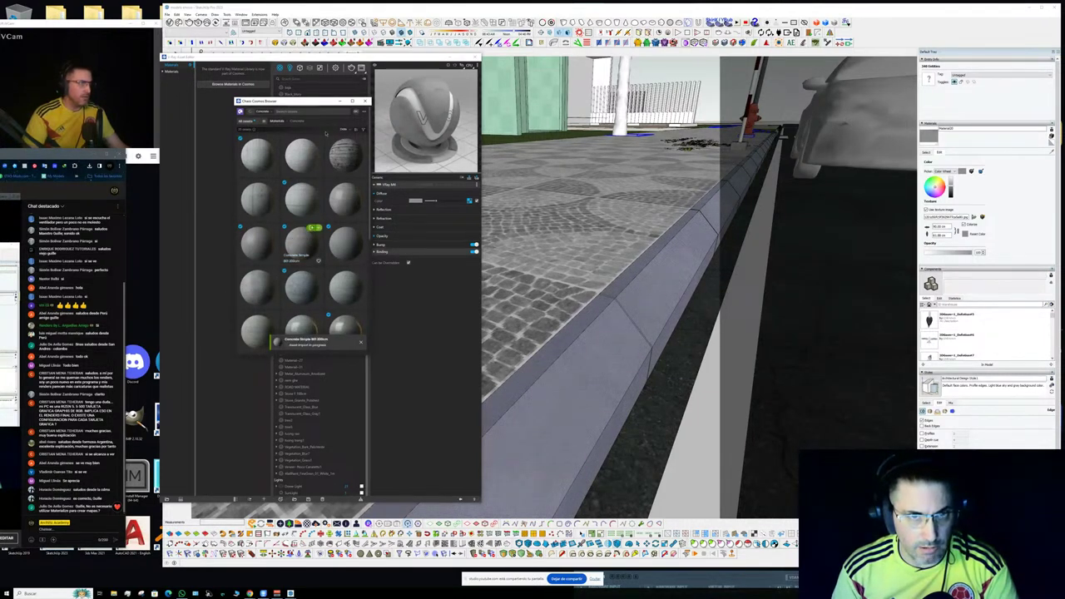
- Apply the imported Concrete Simple B01 material to the selected curb faces
left_click_drag(317, 101, 150, 95)
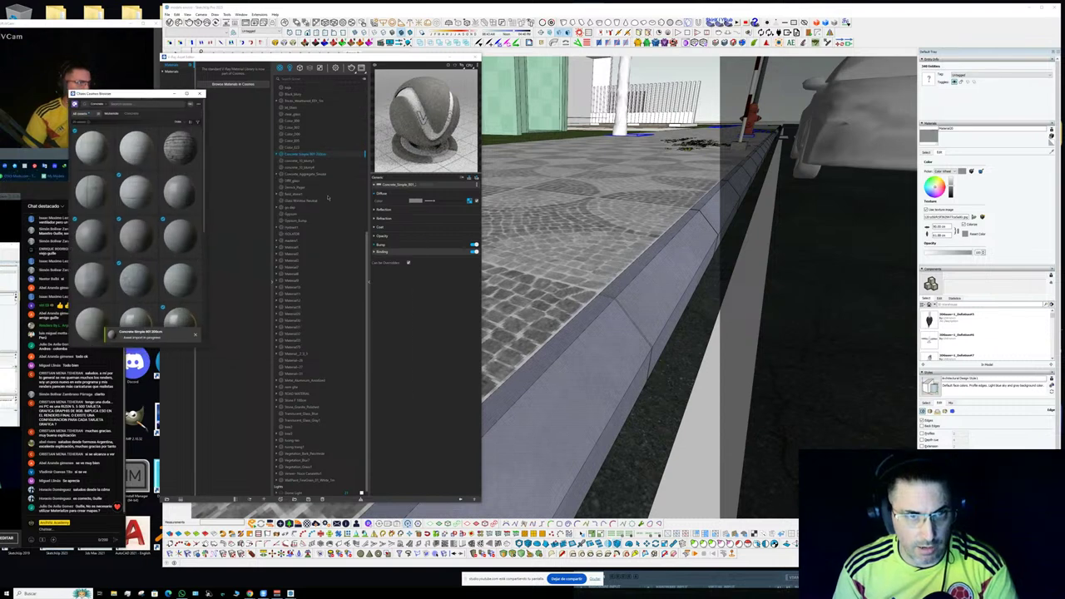
left_click(309, 156)
right_click(307, 154)
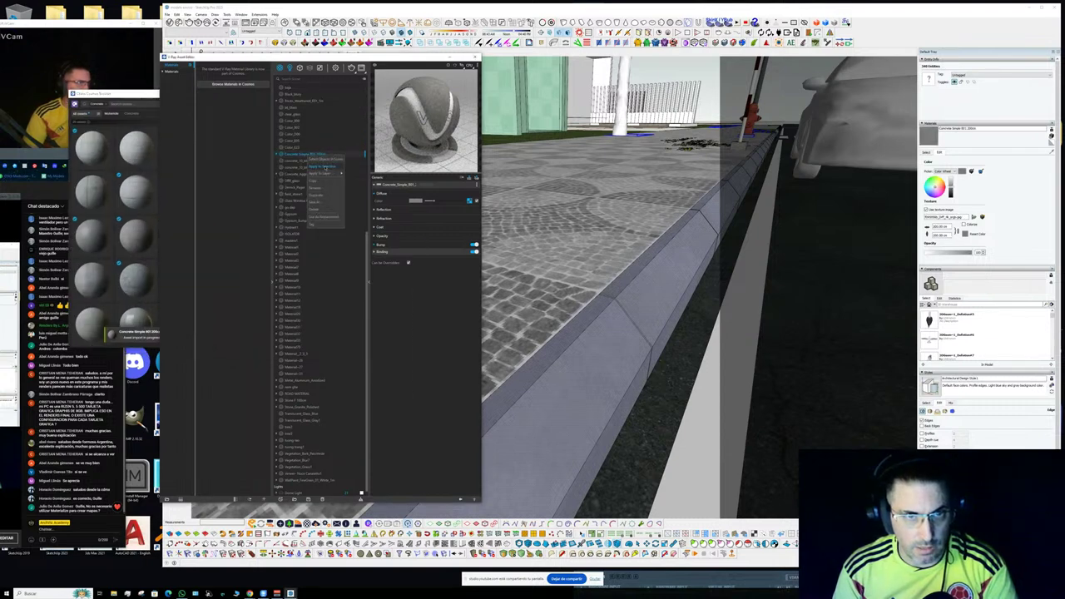
left_click(325, 167)
left_click(717, 311)
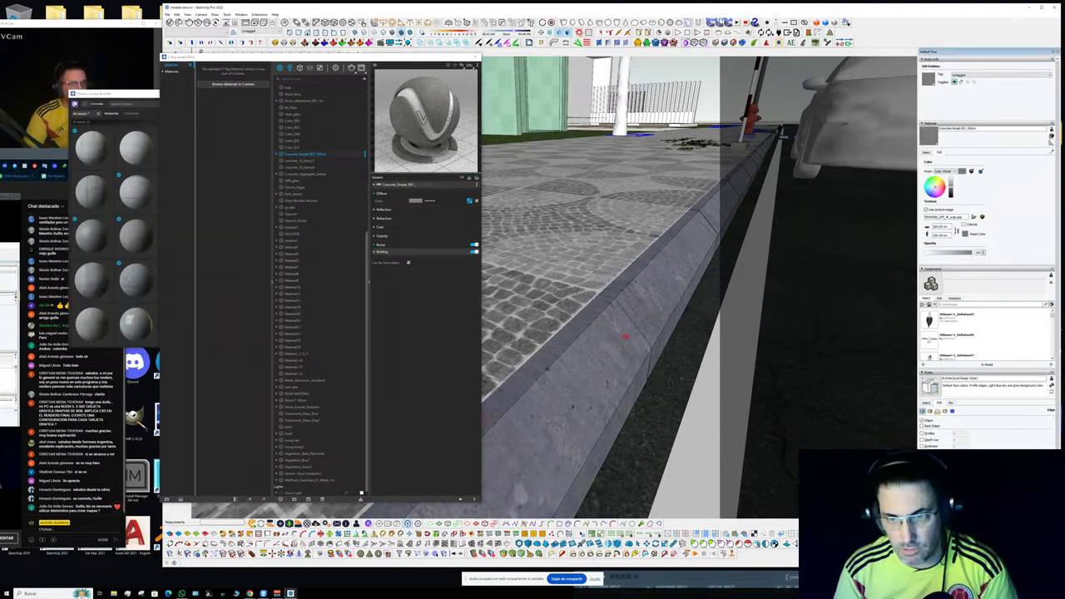
- Sample the white road line's material beside the curb and add a bitmap texture to its diffuse color
mouse_move(625, 337)
middle_mouse_down()
mouse_move(590, 338)
mouse_move(673, 324)
mouse_move(649, 278)
middle_mouse_up()
scroll(675, 323, "up", 2)
left_click(646, 283, "alt")
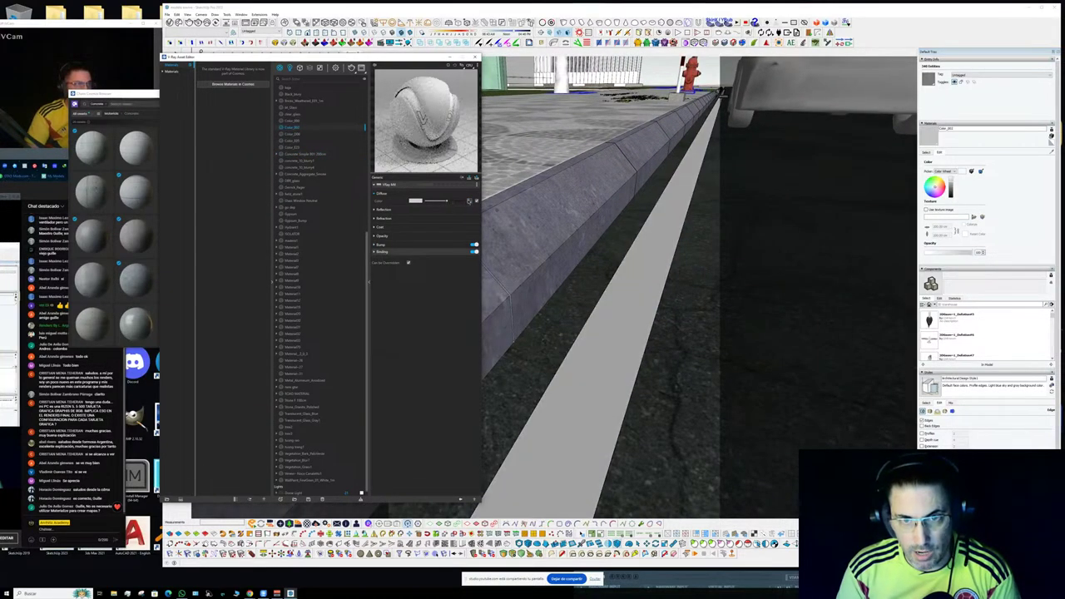
left_click(469, 202)
left_click(462, 206)
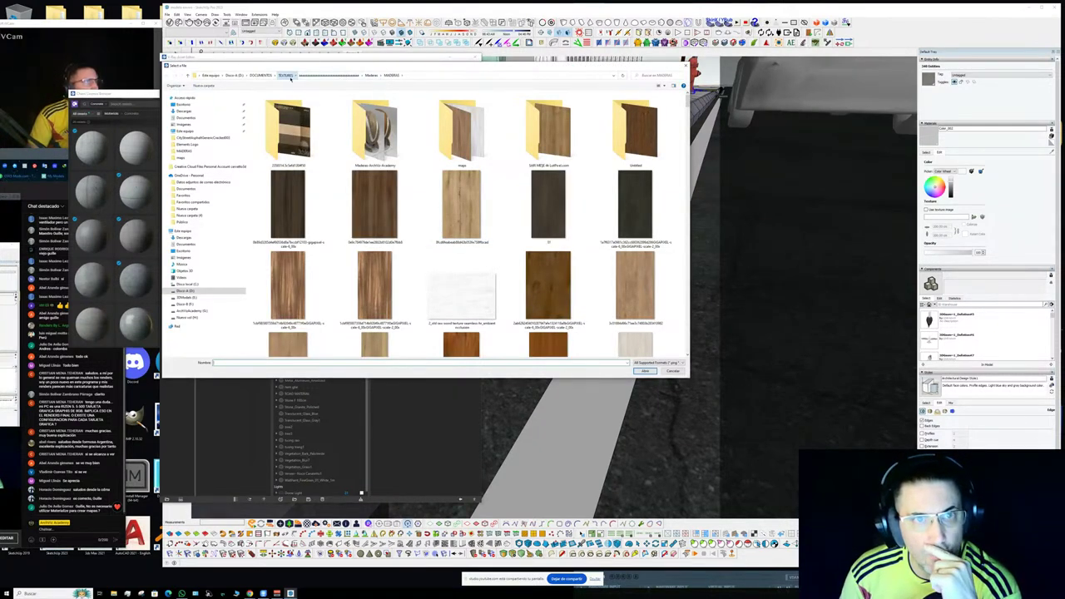
- Load the worn wall image Pared seamless guille from the paredes folder in TEXTURES as the road line's diffuse bitmap
left_click(284, 75)
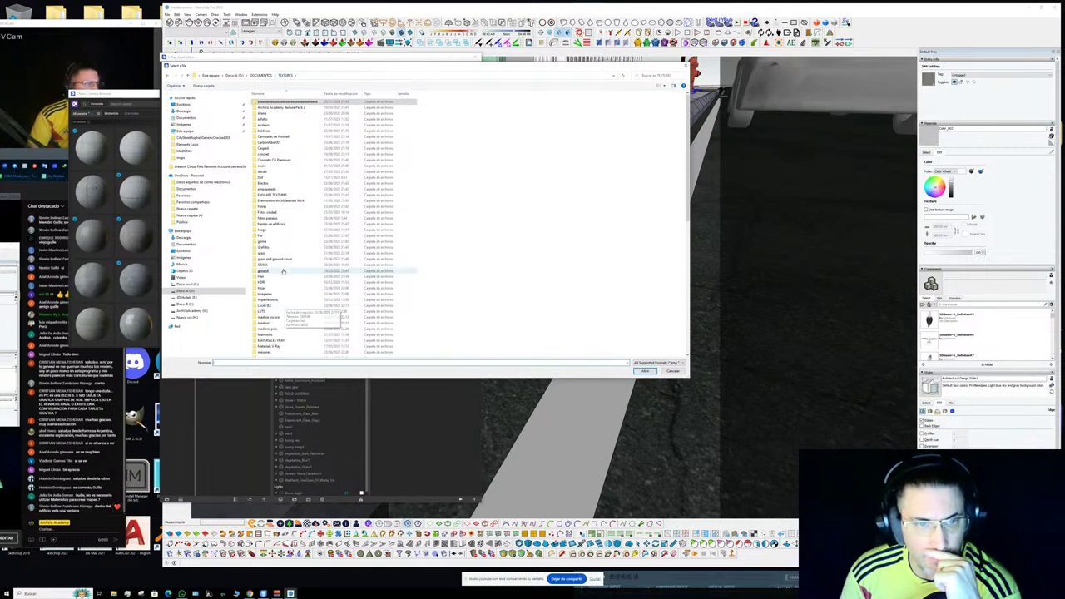
scroll(283, 271, "down", 10)
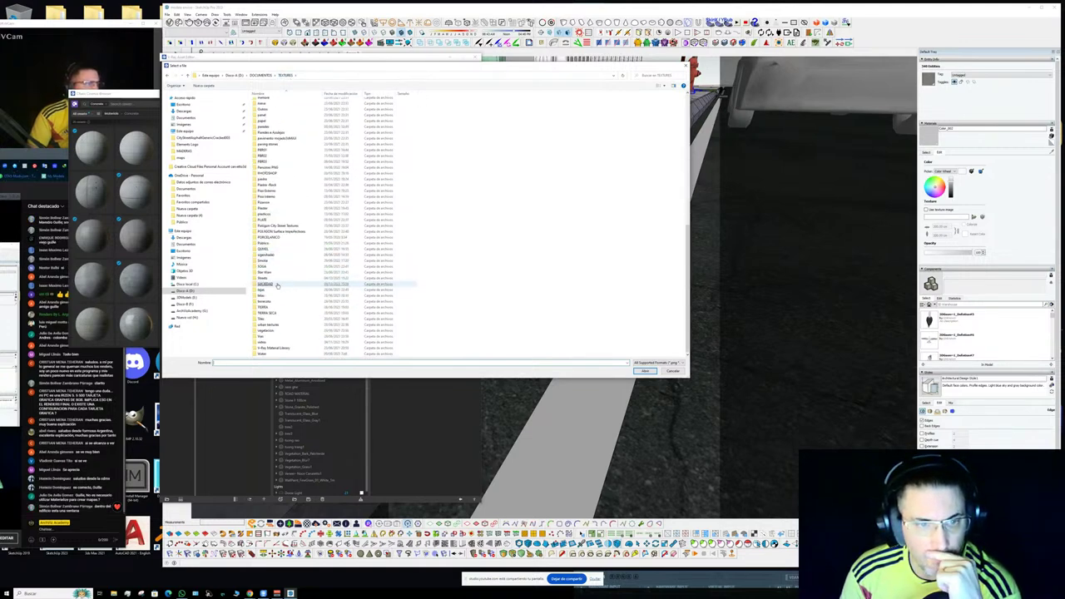
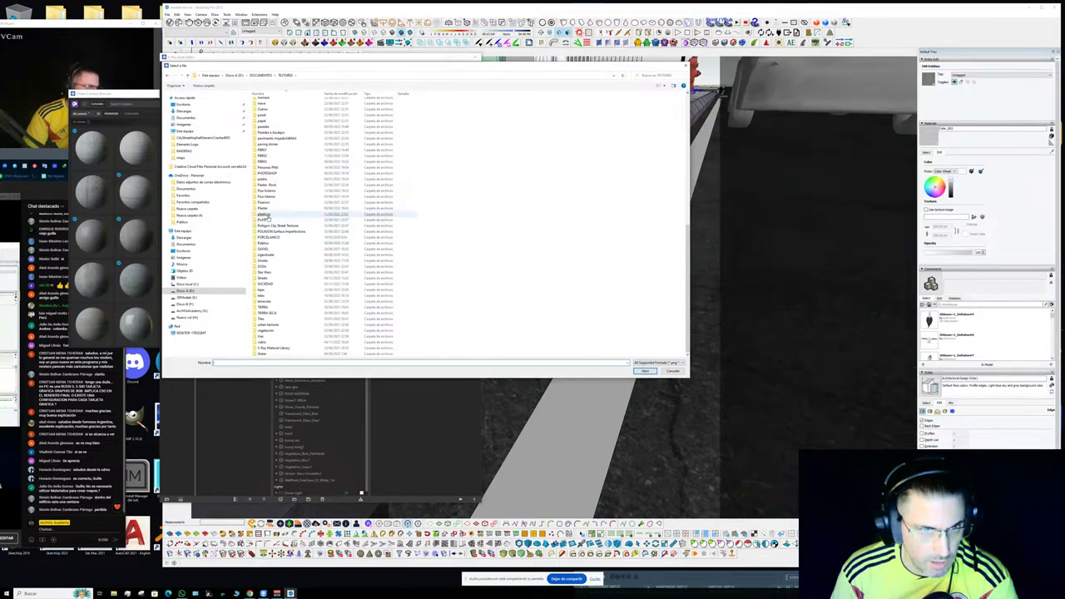
double_click(271, 128)
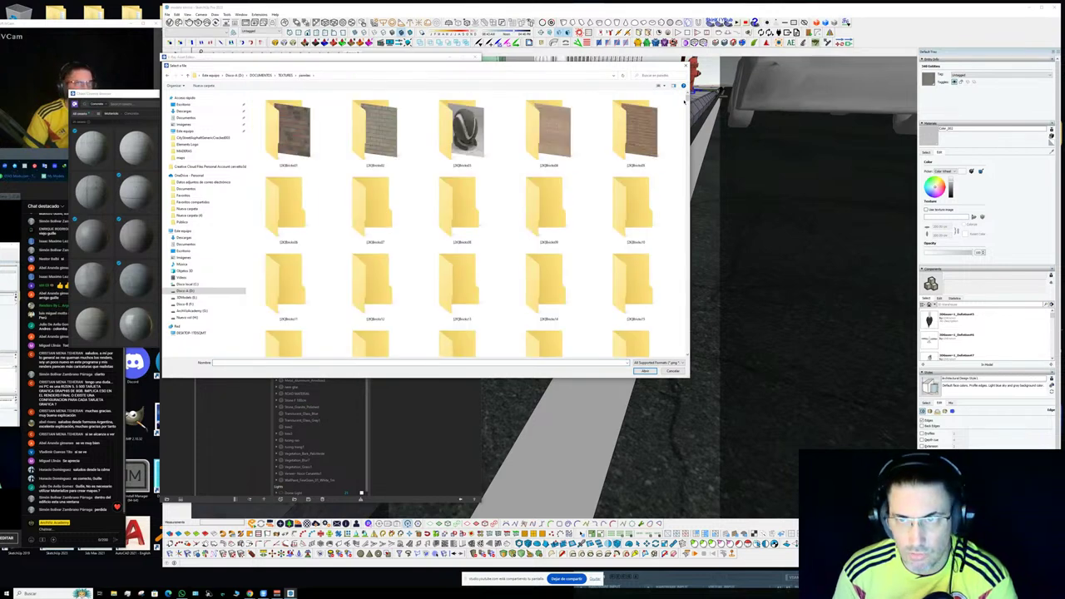
scroll(627, 327, "down", 5)
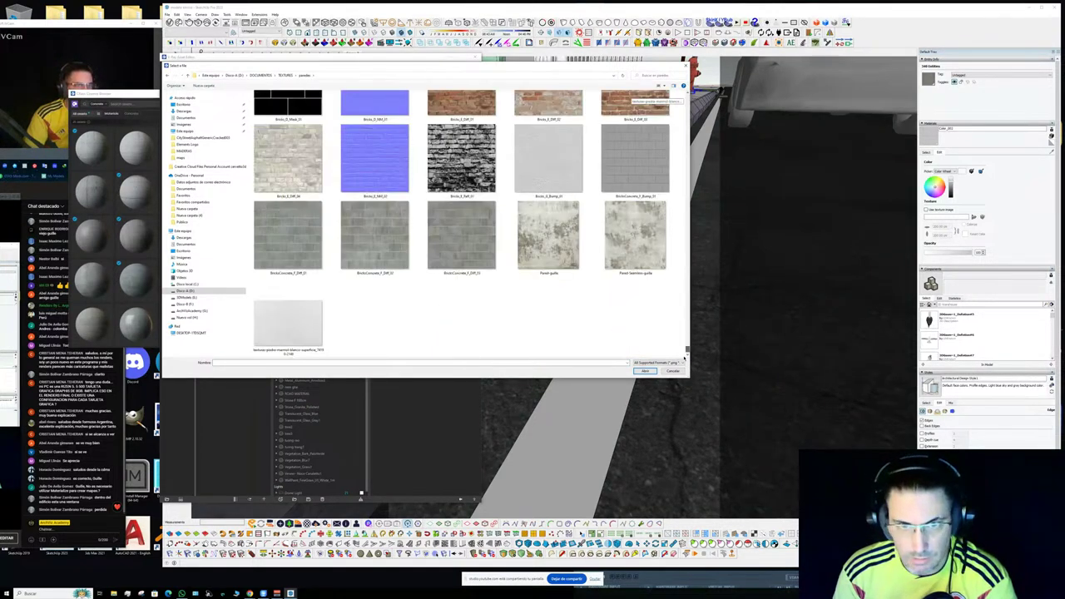
double_click(630, 235)
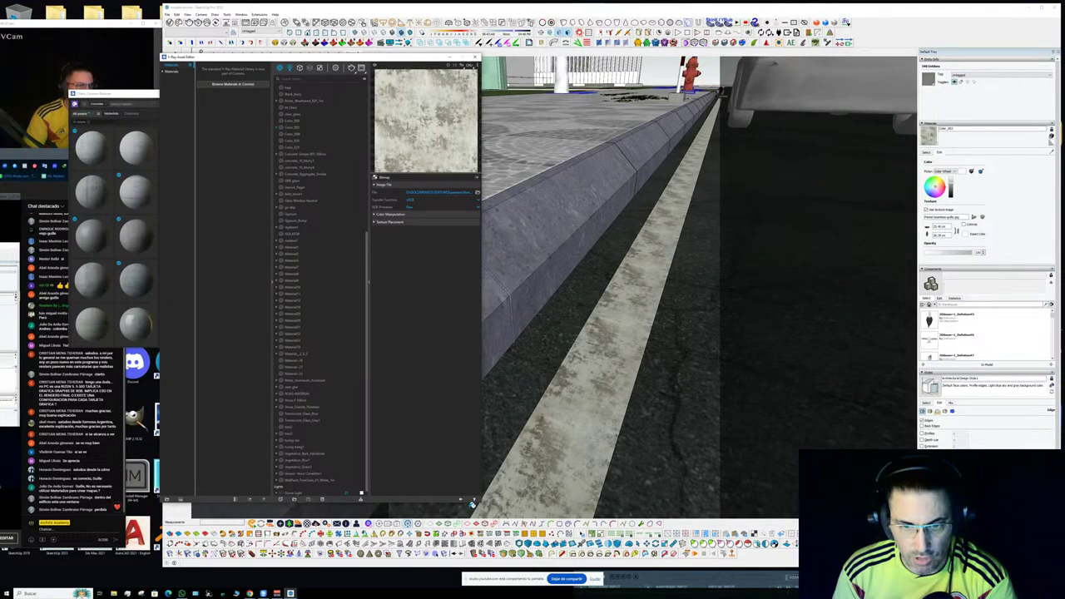
left_click(460, 499)
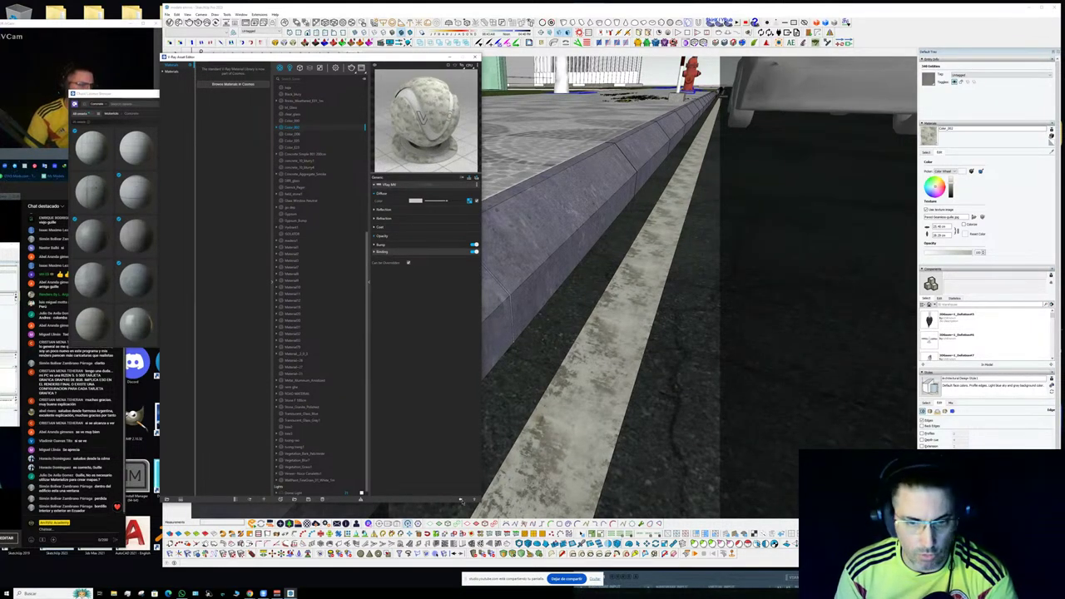
left_click(461, 500)
- Lighten the road line material's reflection color to grey and adjust its reflection glossiness
middle_click_drag(572, 349, 607, 340)
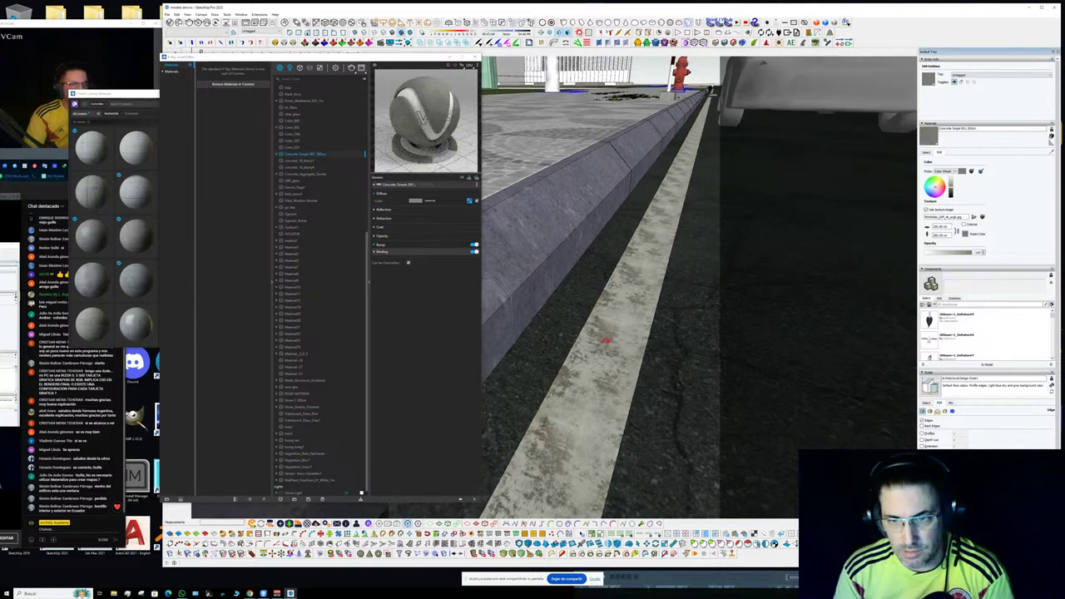
scroll(606, 340, "up", 2)
left_click(293, 128)
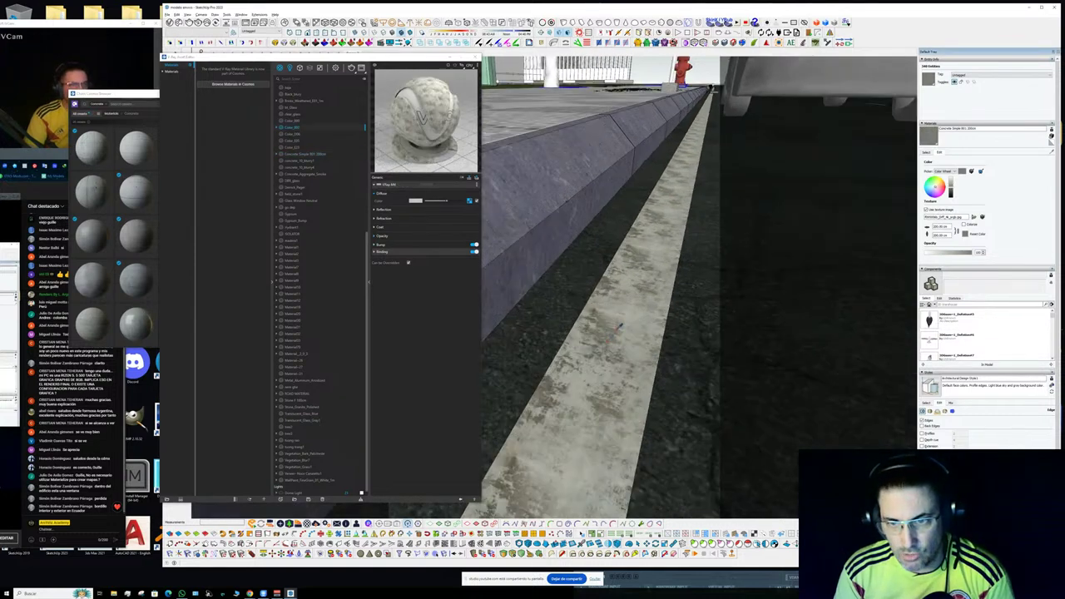
left_click(394, 211)
left_click(427, 217)
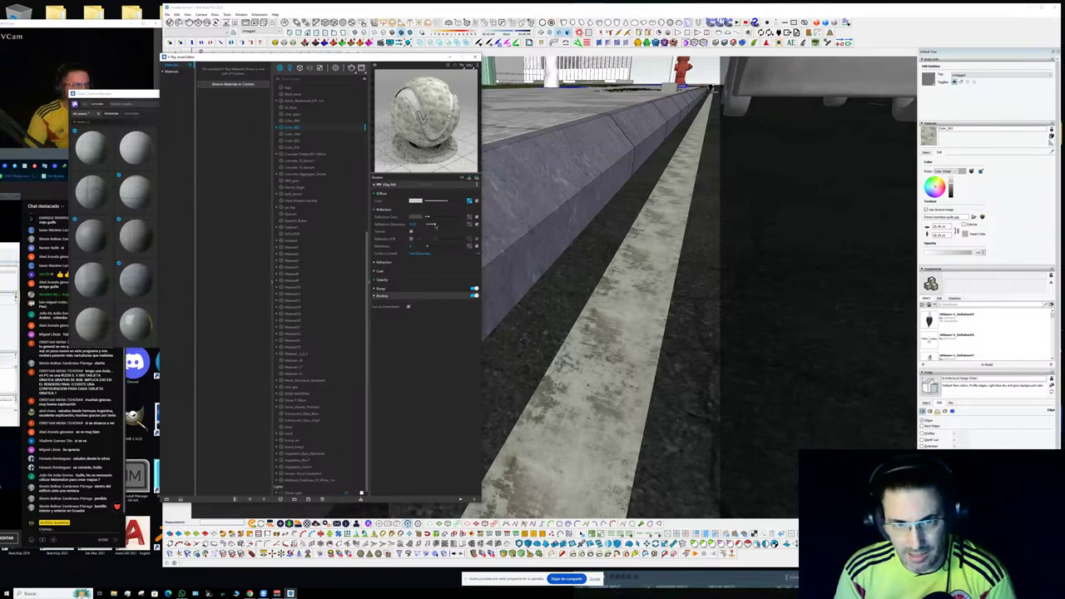
left_click_drag(436, 225, 444, 225)
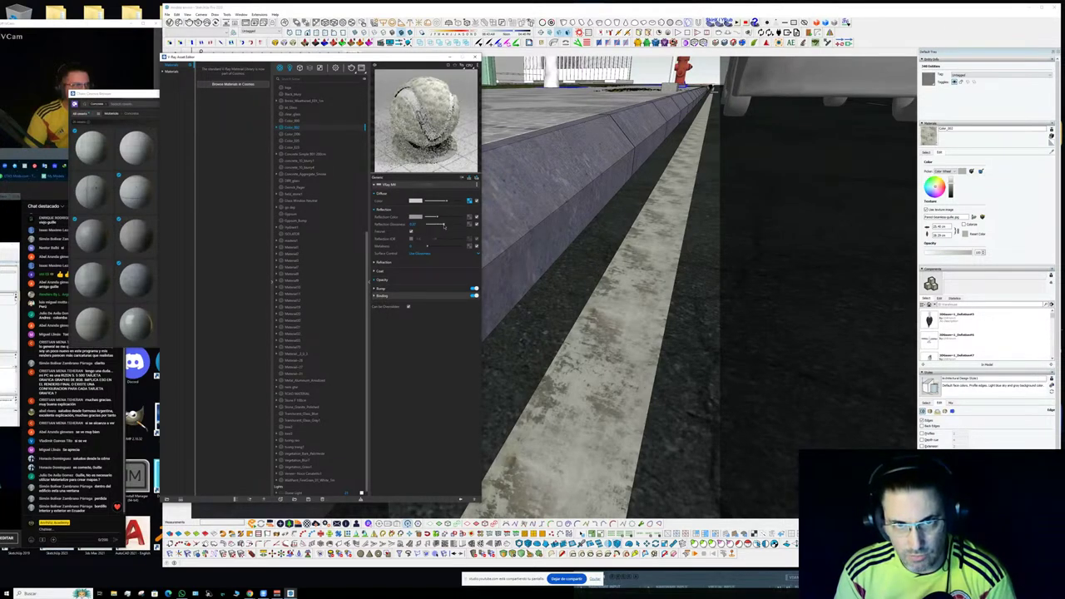
- Switch the road line material's preview to the Floor scene and open its bump settings
left_click(477, 65)
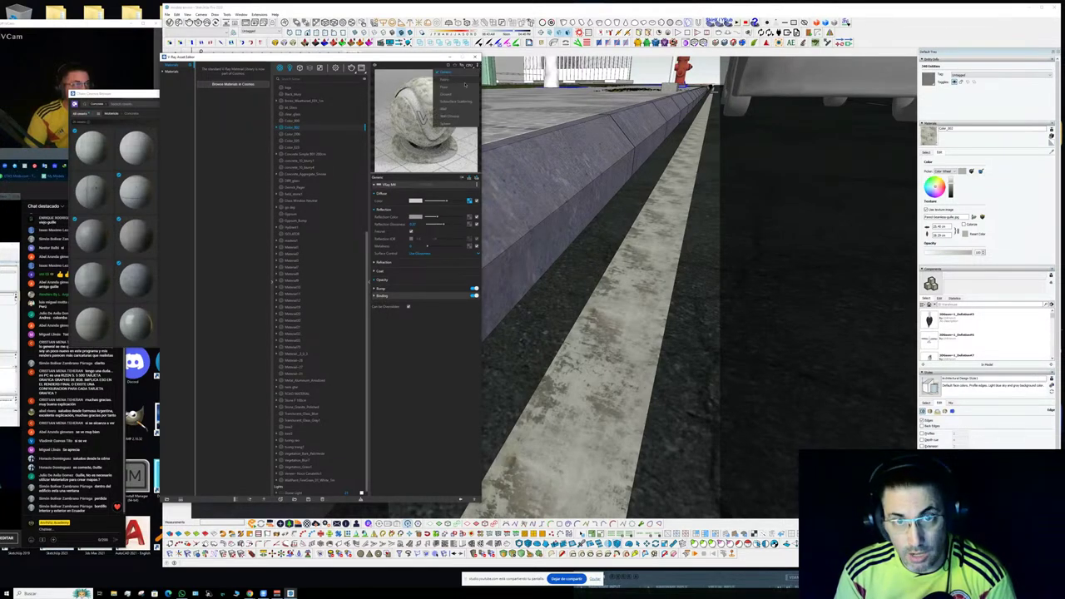
left_click(455, 87)
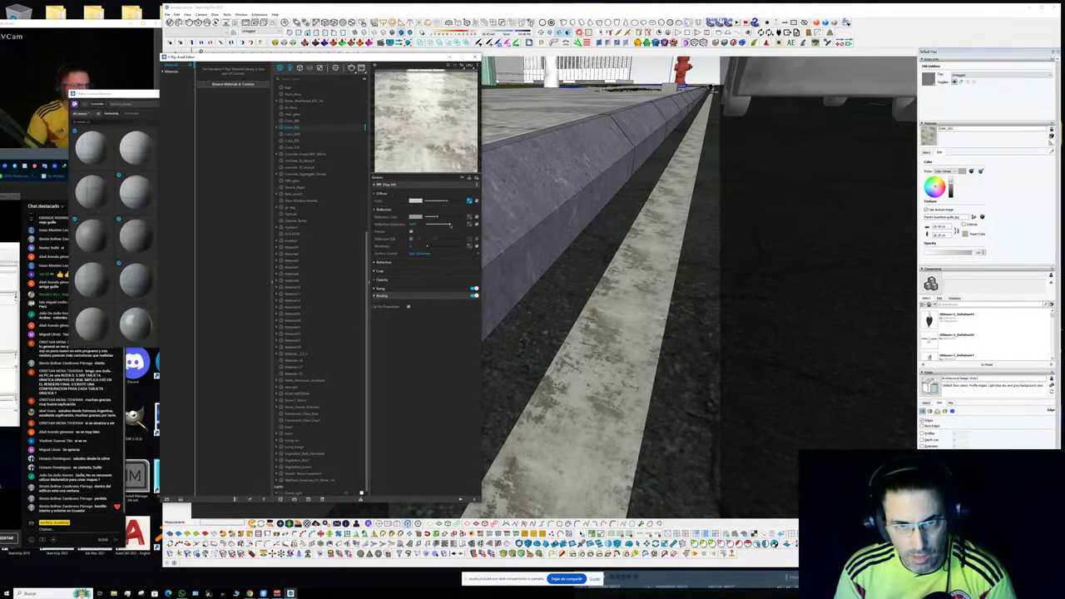
left_click(425, 289)
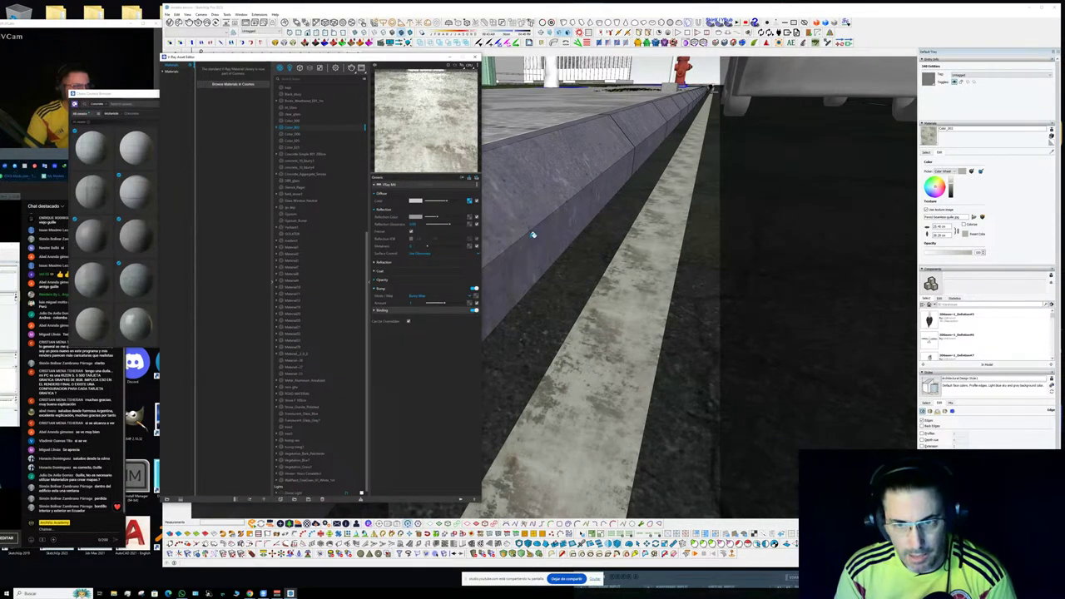
- Sample the asphalt road material beside the line and copy its normal map from the bump settings
scroll(542, 234, "up", 2)
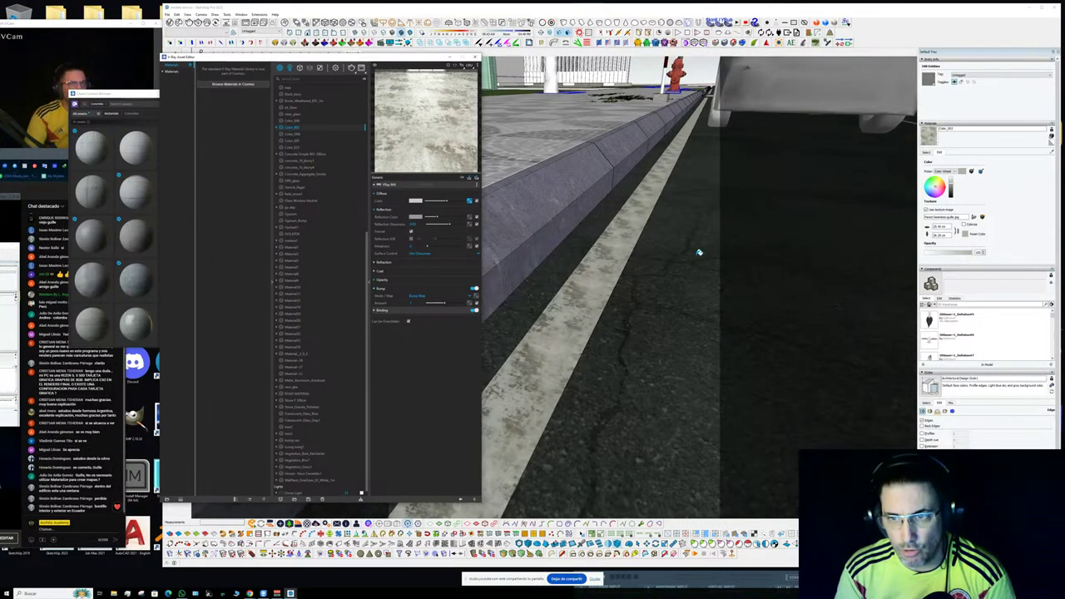
left_click(699, 252)
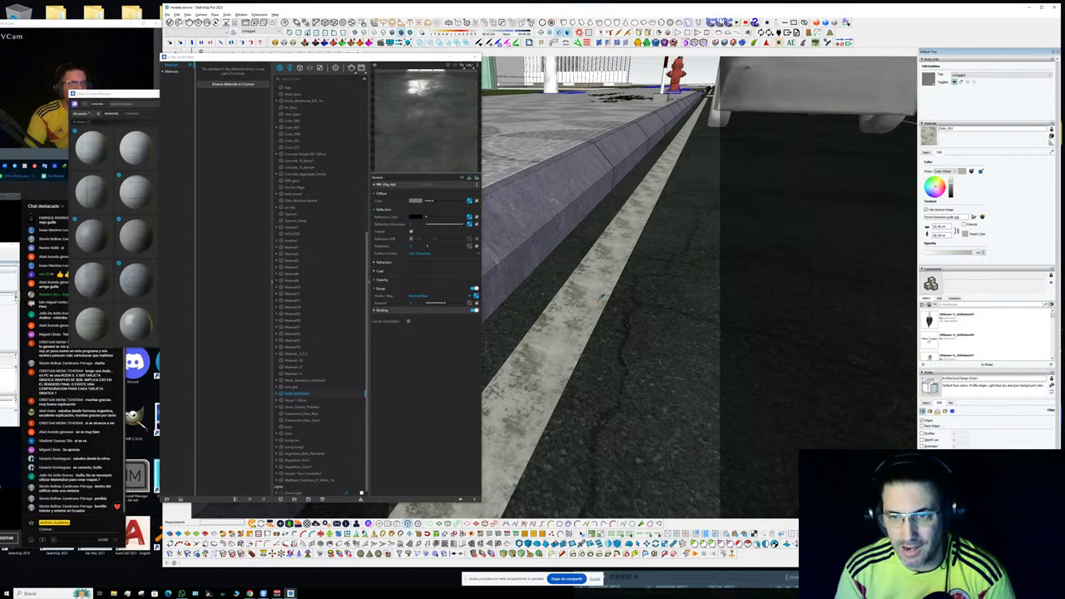
left_click(666, 273)
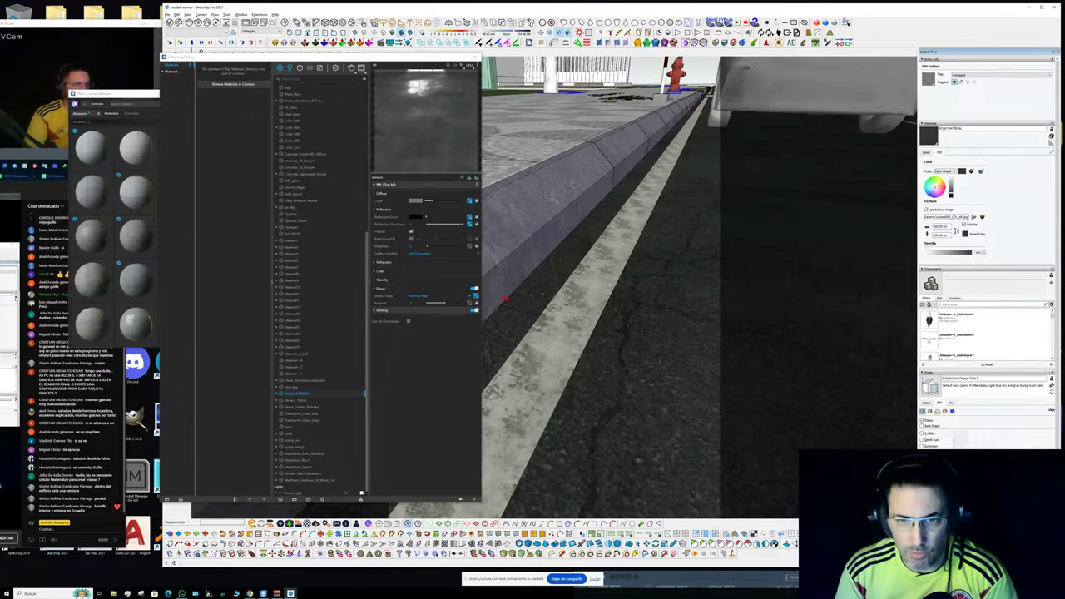
middle_click_drag(517, 295, 535, 260)
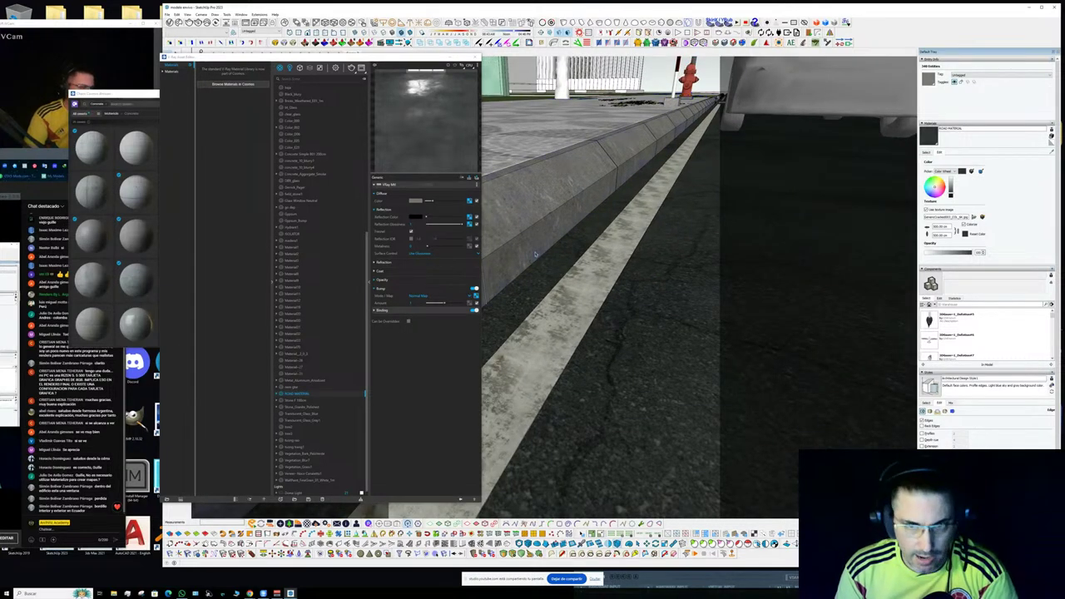
left_click(547, 254)
left_click(471, 297)
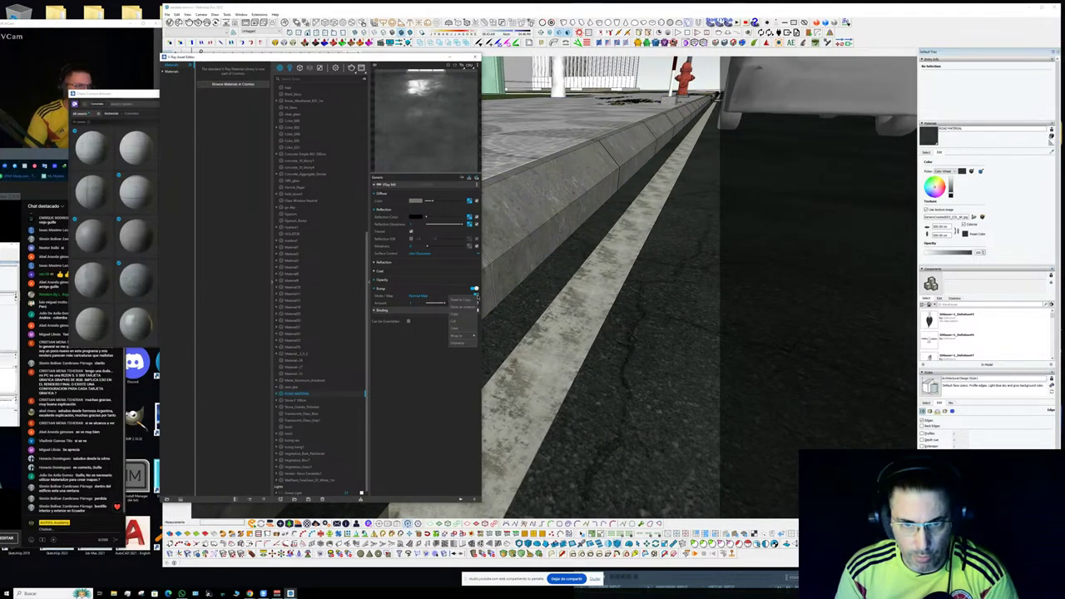
left_click(465, 314)
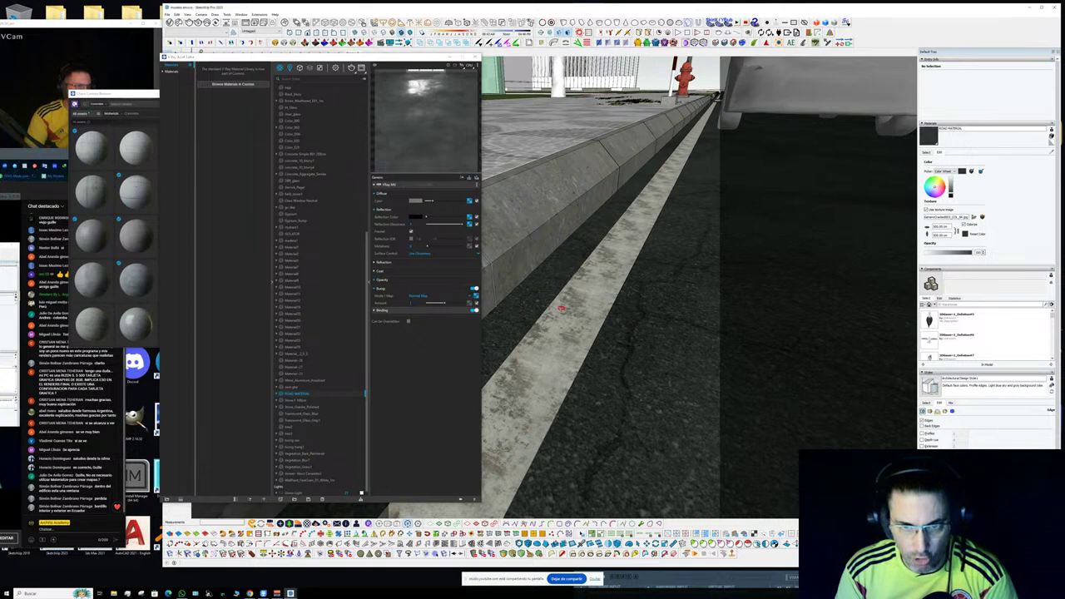
- Sample the road line material, paste the asphalt's bump texture as a copy and set the bump mode to Normal Map
middle_click_drag(559, 303, 579, 309)
key("b")
left_click(580, 309, "alt")
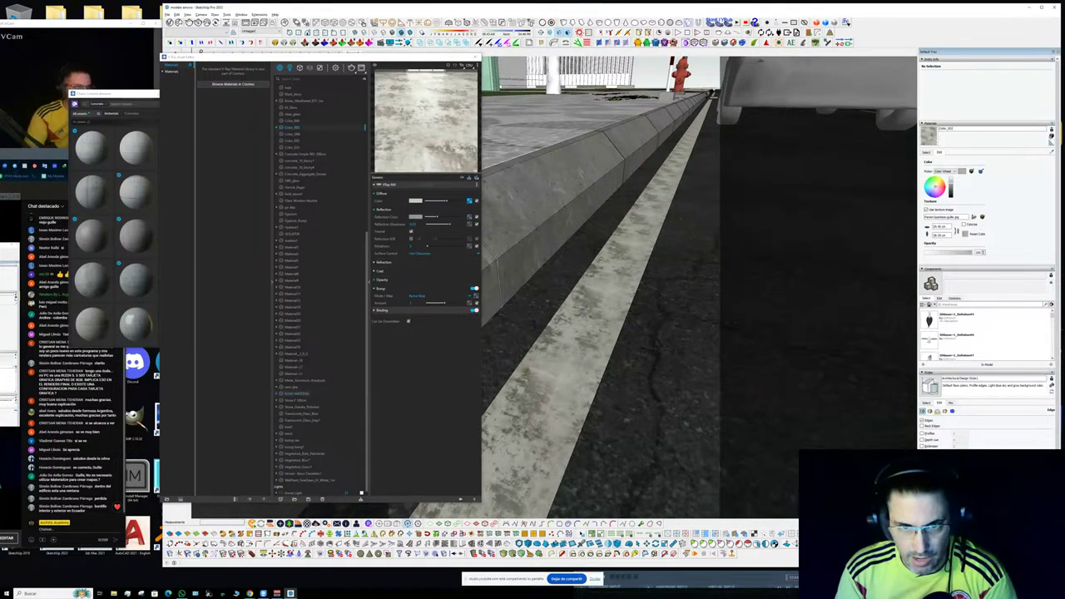
right_click(476, 296)
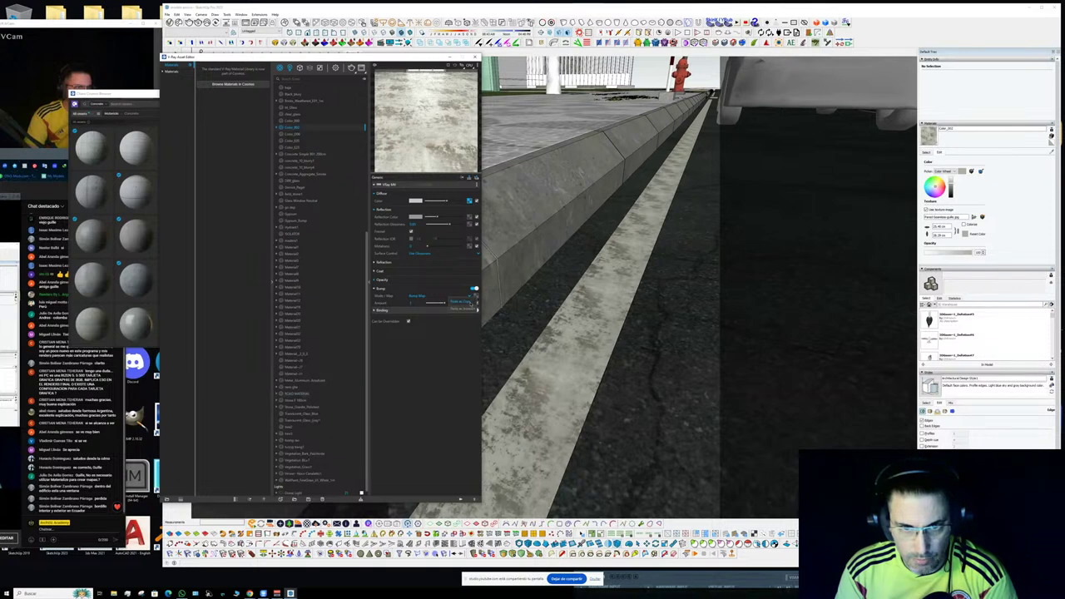
left_click(463, 302)
left_click(412, 296)
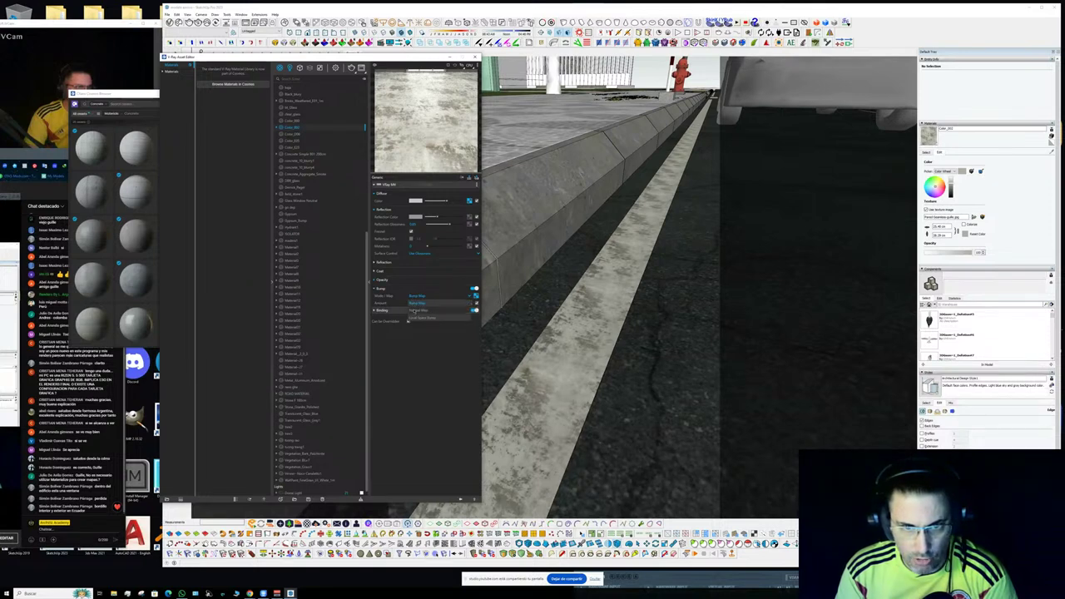
left_click(412, 318)
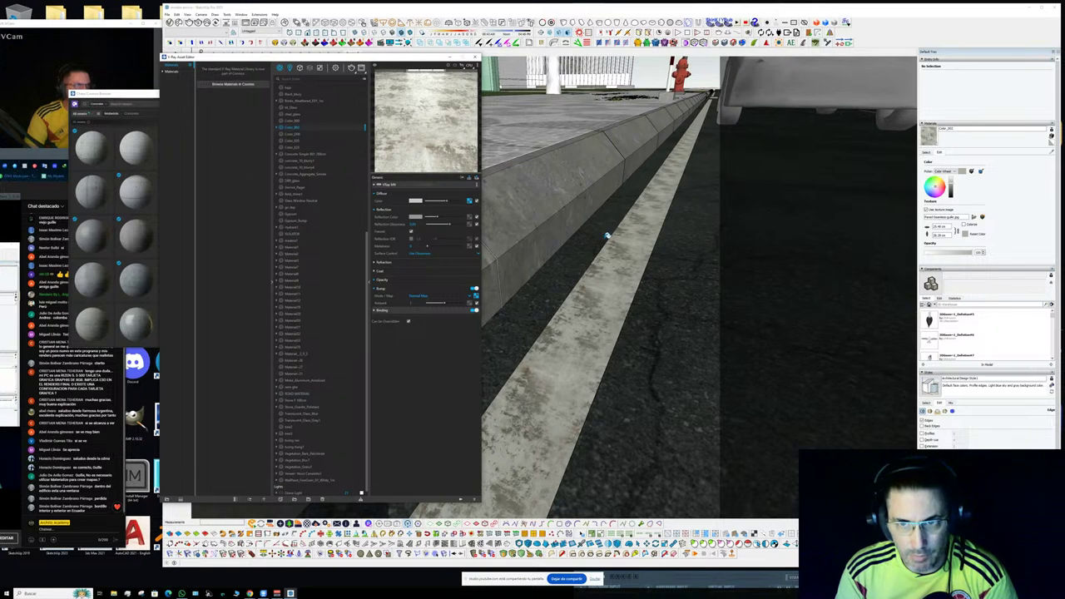
- Set the road line material's texture width to 100 cm
scroll(618, 250, "down", 2)
scroll(618, 249, "up", 2)
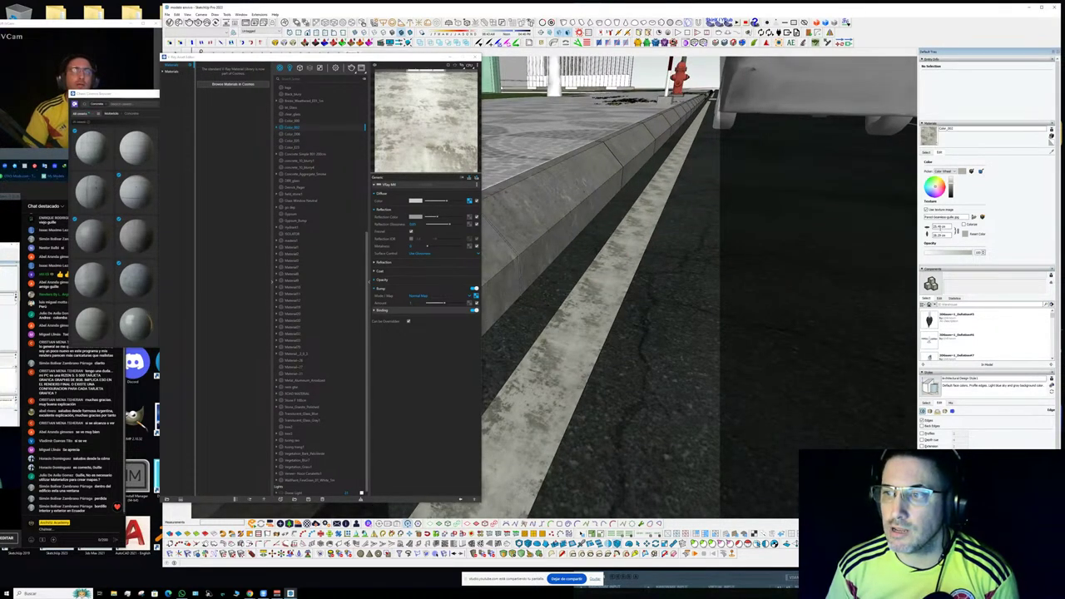
left_click_drag(949, 227, 915, 227)
type("100")
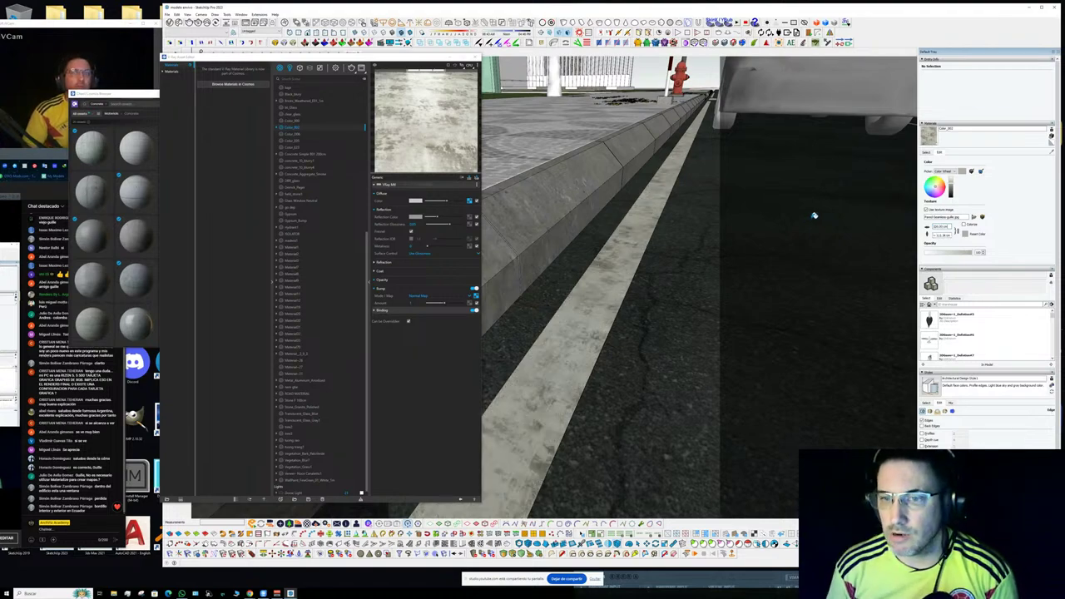
- Wrap the road line material's opacity texture in a Color Correction
middle_click_drag(696, 228, 606, 332)
scroll(621, 228, "down", 4)
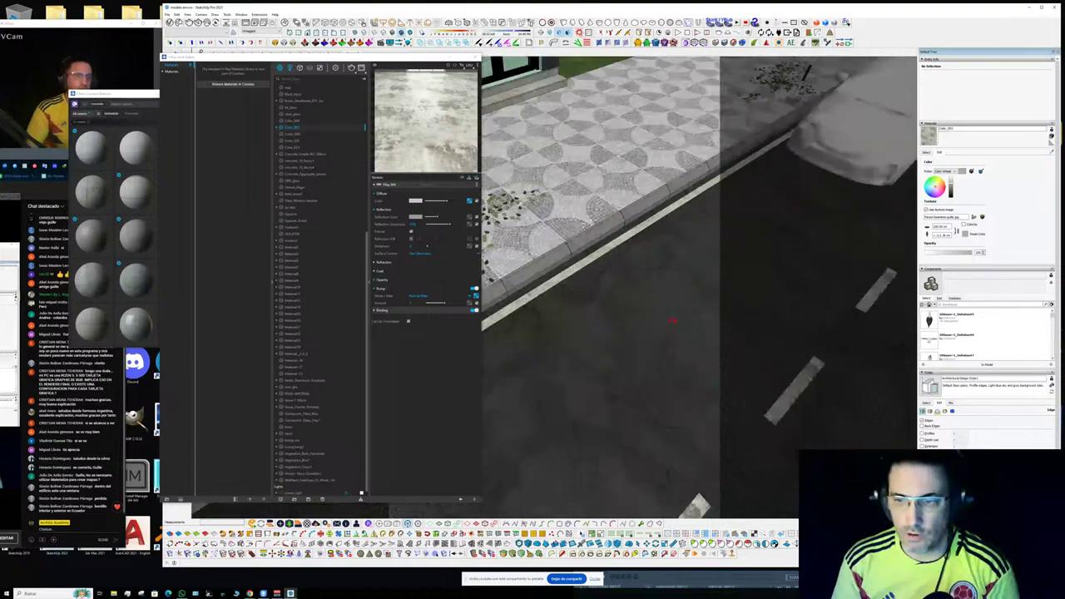
middle_click_drag(666, 268, 526, 204, "shift")
scroll(620, 243, "up", 6)
mouse_move(621, 242)
middle_mouse_down()
mouse_move(493, 264)
mouse_move(503, 248)
mouse_move(573, 238)
middle_mouse_up()
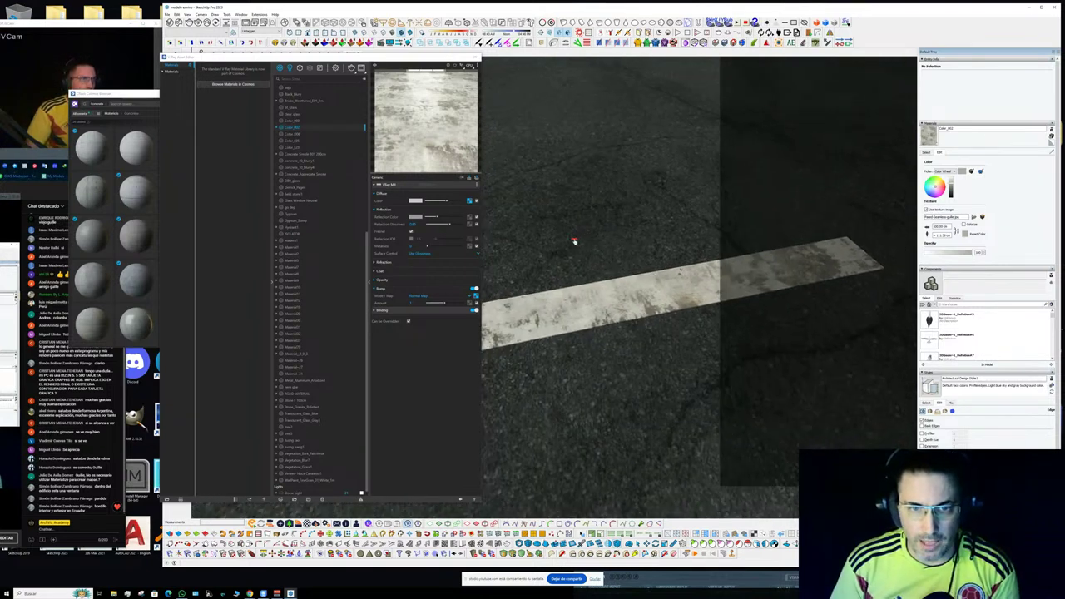
left_click(426, 281)
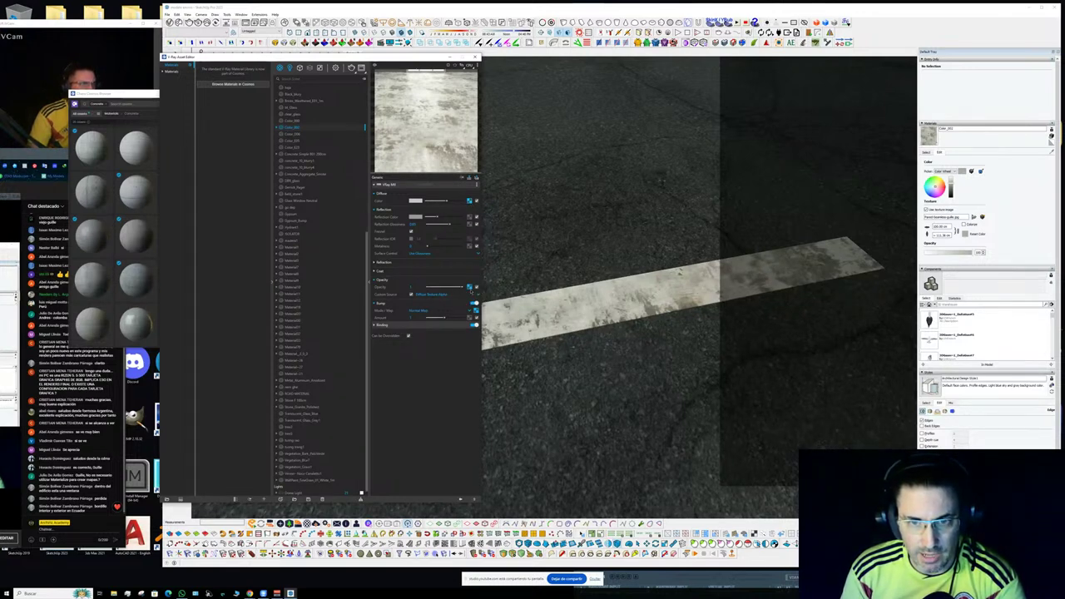
right_click(470, 288)
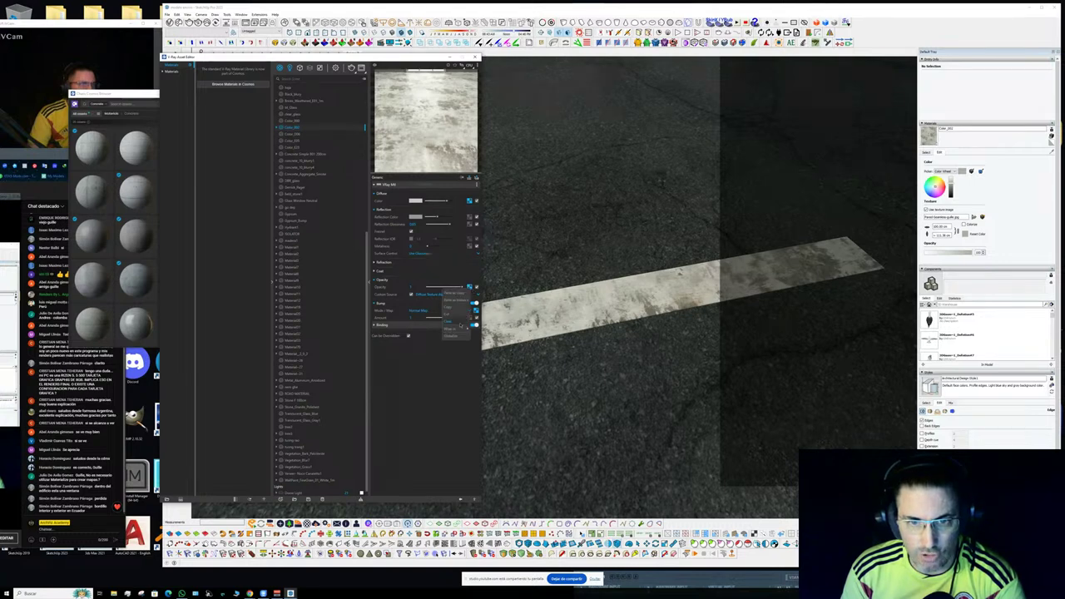
mouse_move(446, 330)
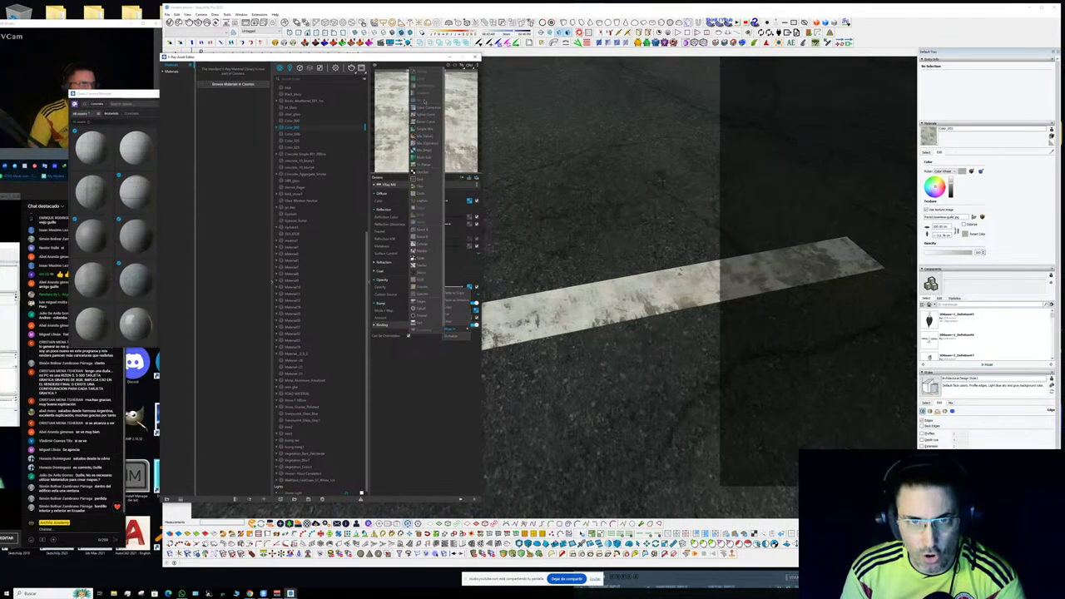
left_click(425, 107)
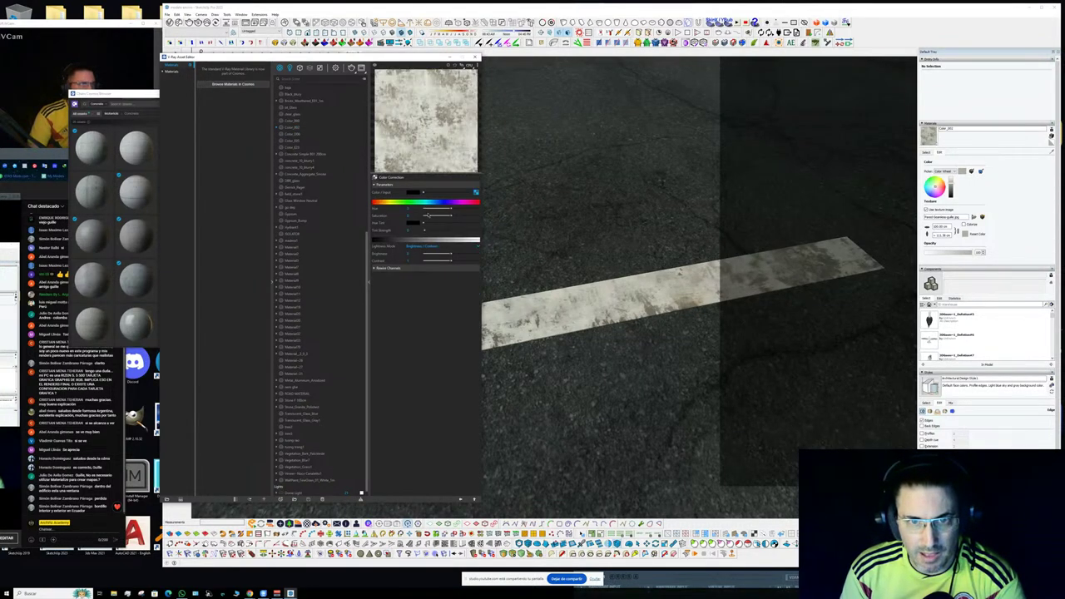
- Desaturate the opacity map, lower its brightness slightly and raise its contrast to the maximum in the Color Correction
left_click_drag(428, 215, 420, 218)
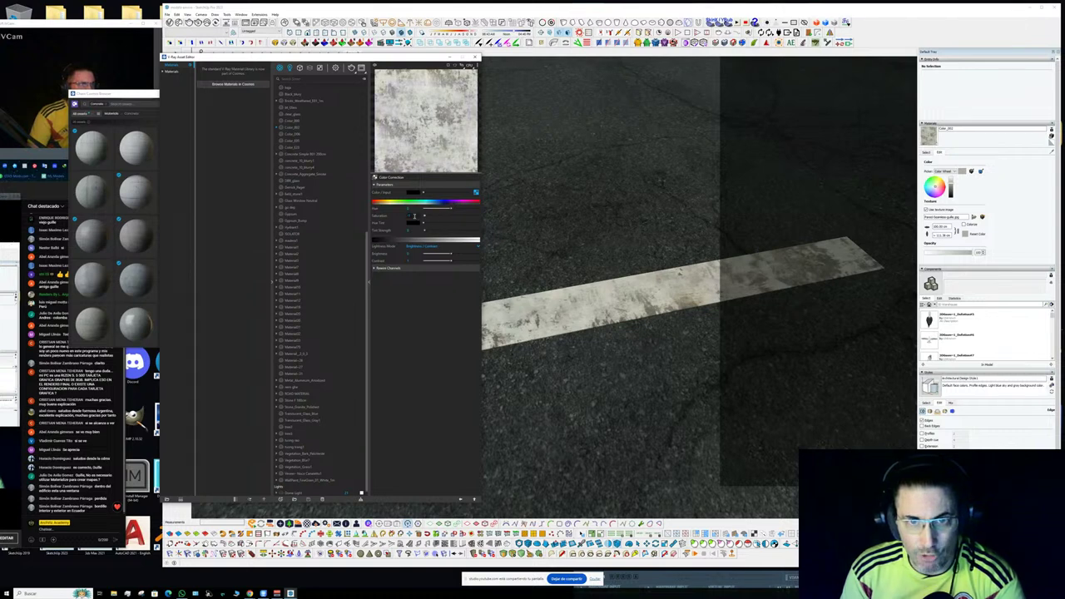
mouse_move(450, 261)
left_mouse_down()
mouse_move(497, 265)
mouse_move(449, 255)
left_mouse_up()
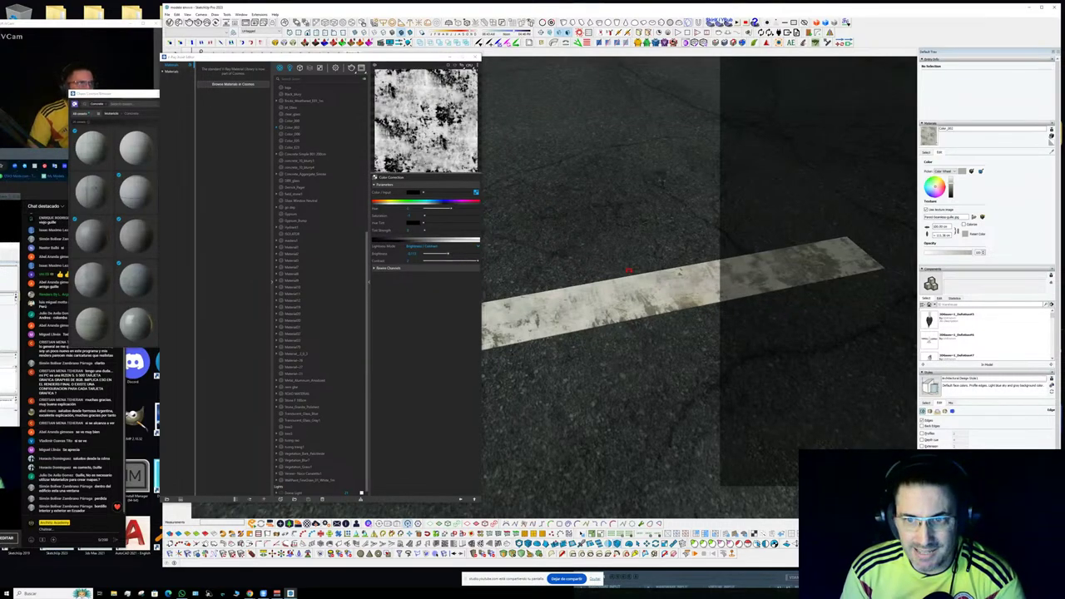
middle_click_drag(493, 226, 571, 247)
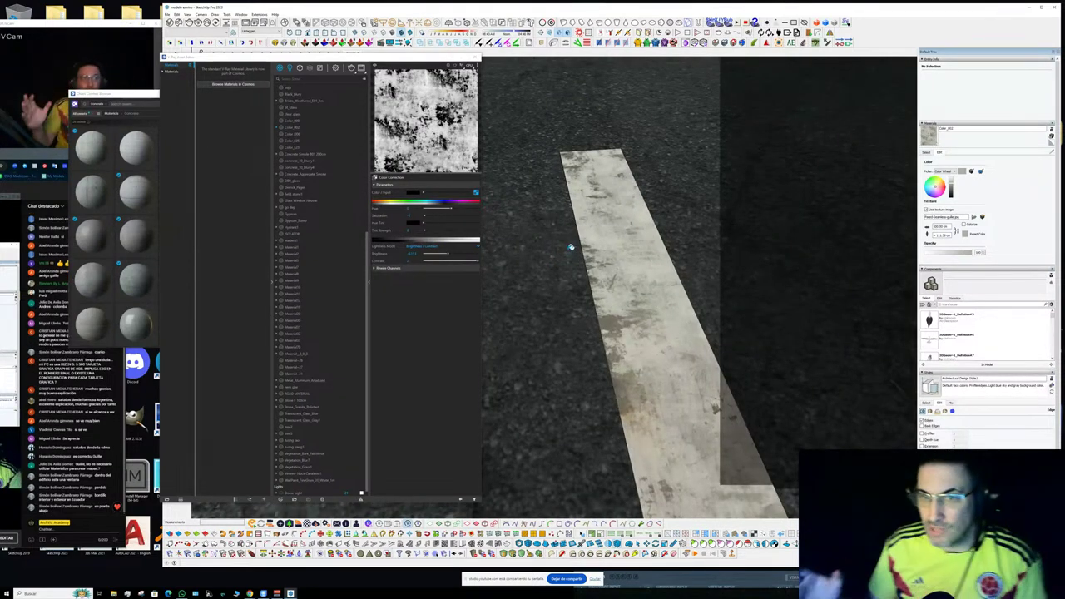
mouse_move(570, 247)
middle_mouse_down()
mouse_move(560, 183)
mouse_move(535, 172)
middle_mouse_up()
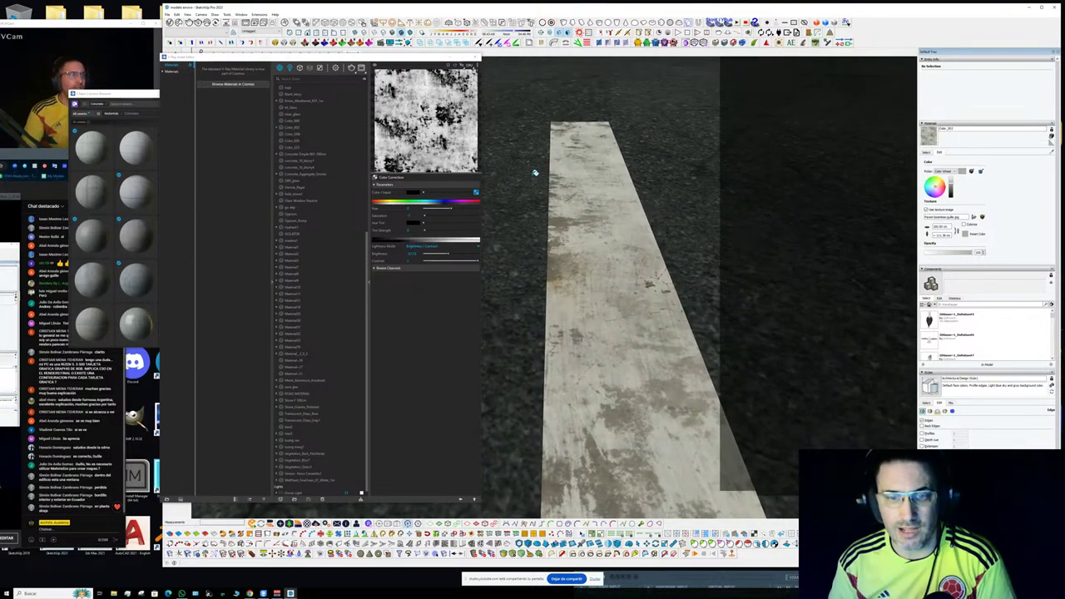
left_click(461, 500)
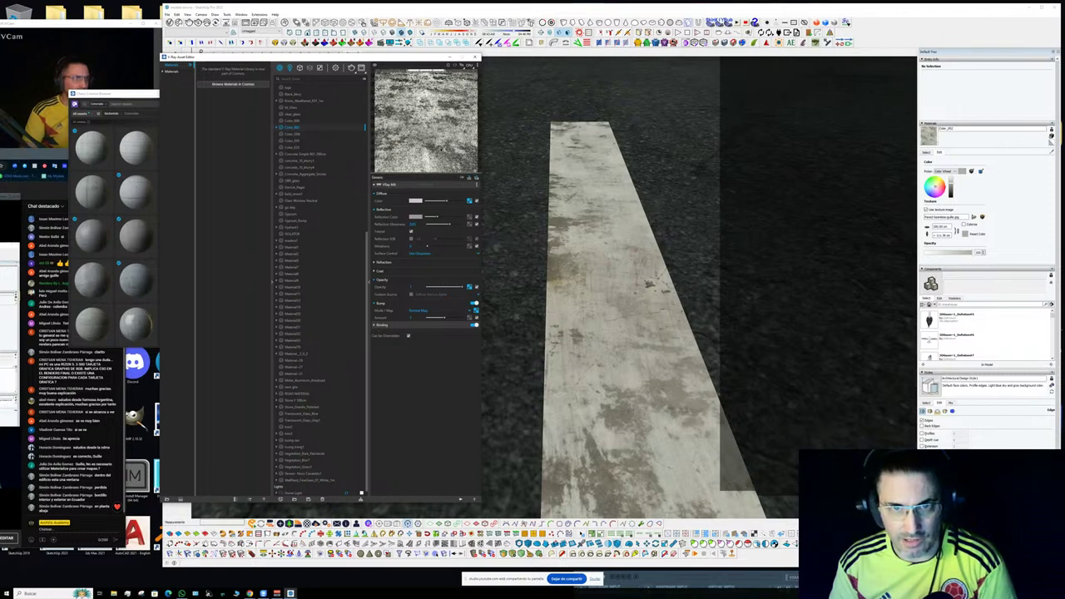
- Turn off Can be Overridden for the road line material and run a test render of the dashed lane mark
mouse_move(574, 256)
middle_mouse_down()
mouse_move(621, 245)
mouse_move(608, 232)
mouse_move(559, 229)
middle_mouse_up()
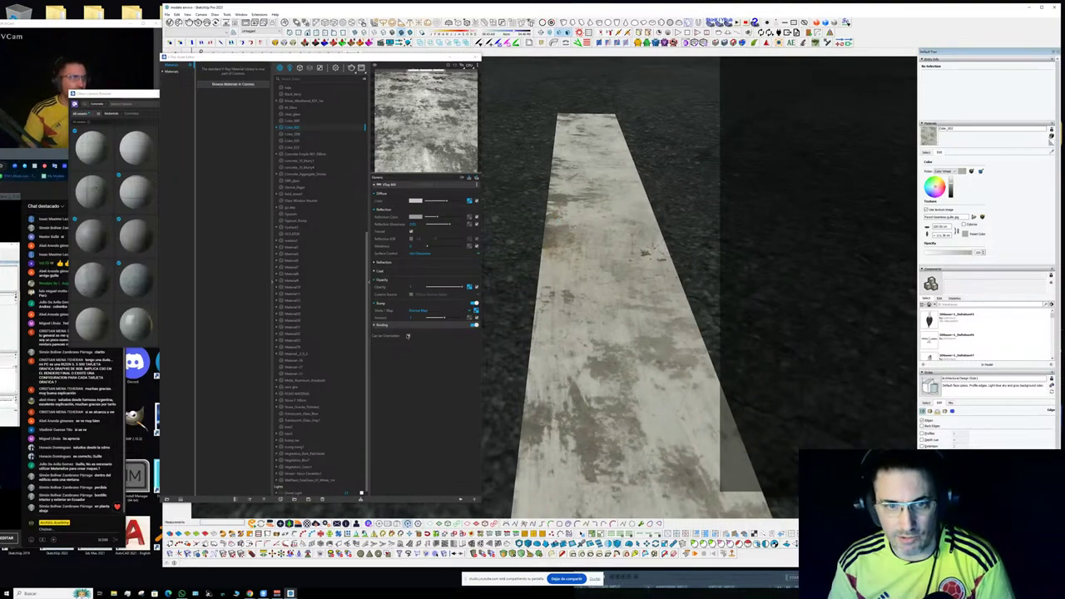
left_click(407, 337)
scroll(539, 242, "down", 5)
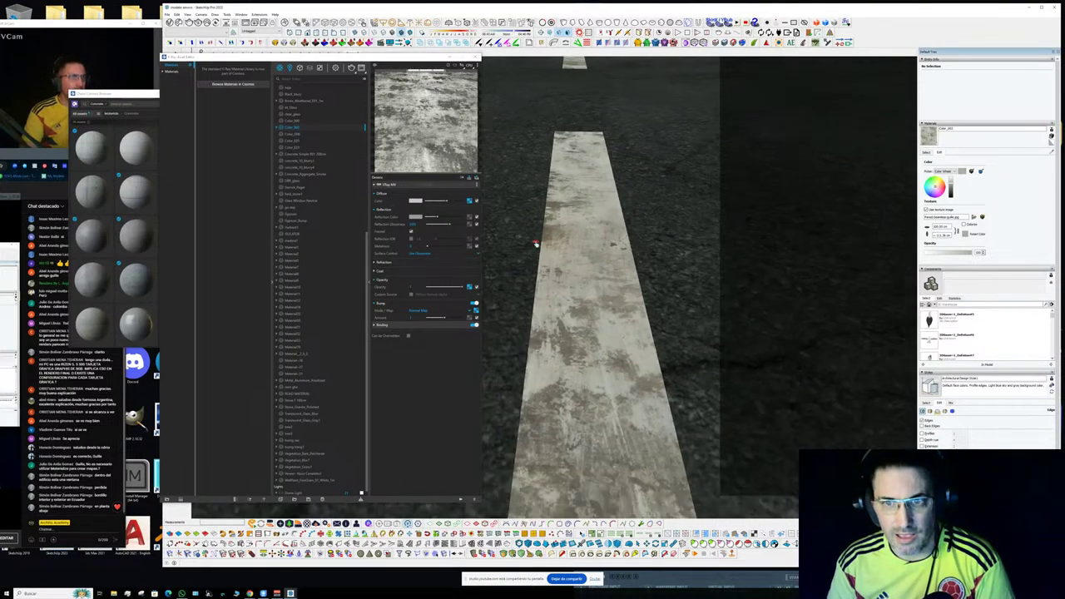
scroll(538, 234, "down", 3)
scroll(556, 235, "down", 4)
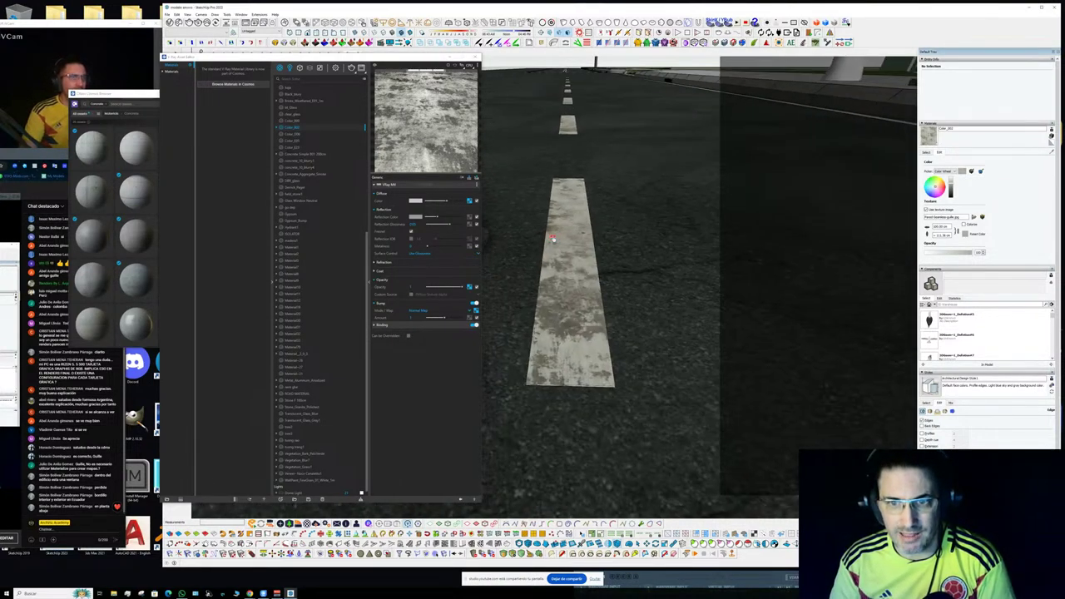
scroll(502, 202, "up", 2)
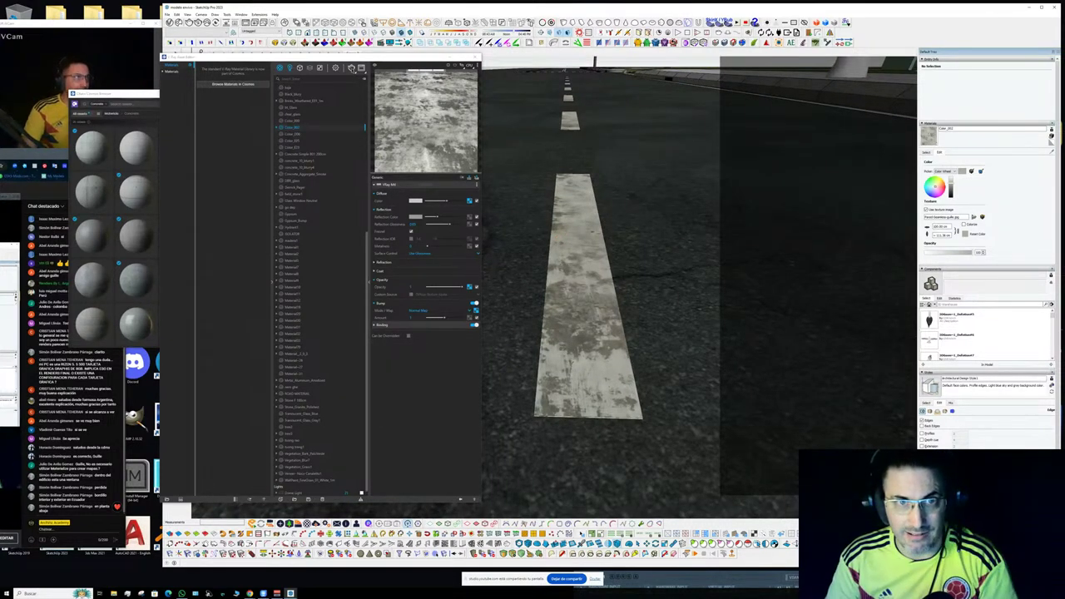
left_click(352, 68)
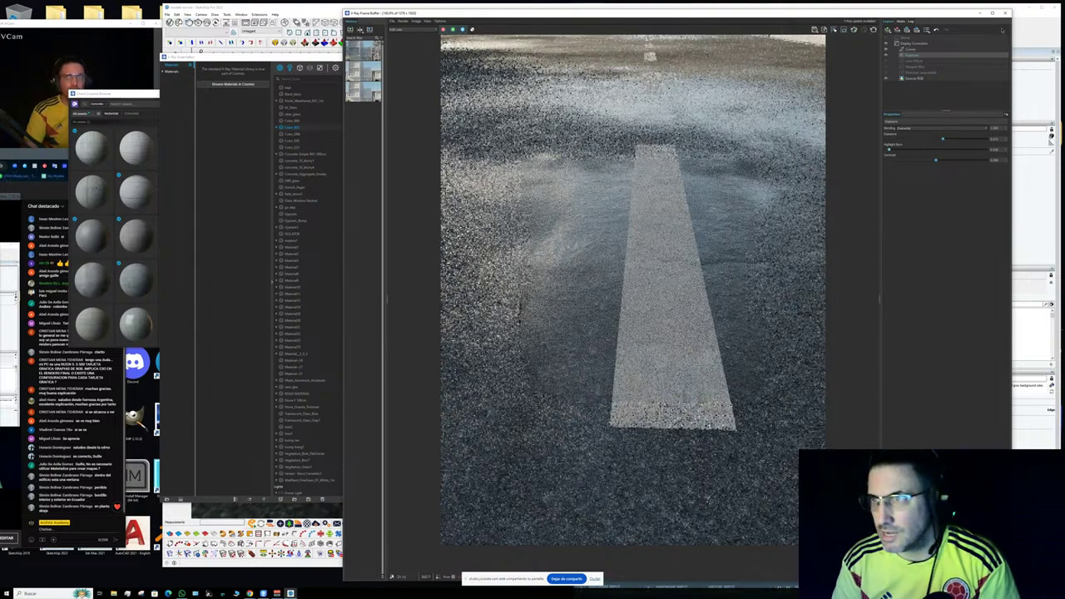
left_click(1005, 13)
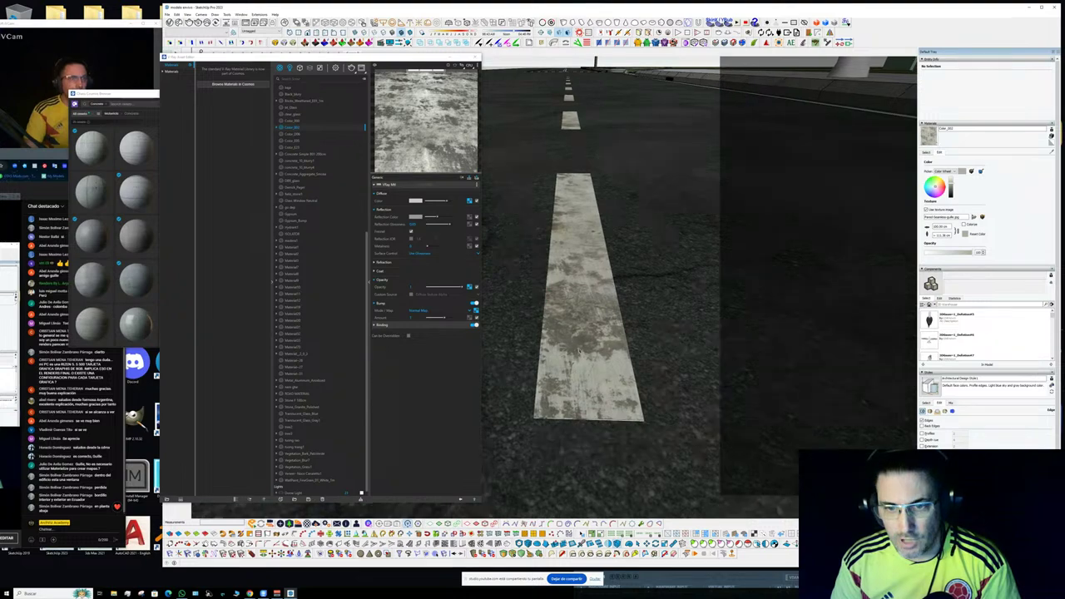
- Delete the side and bottom faces of the nearest dashed lane mark, keeping only its textured top face
left_click(579, 350)
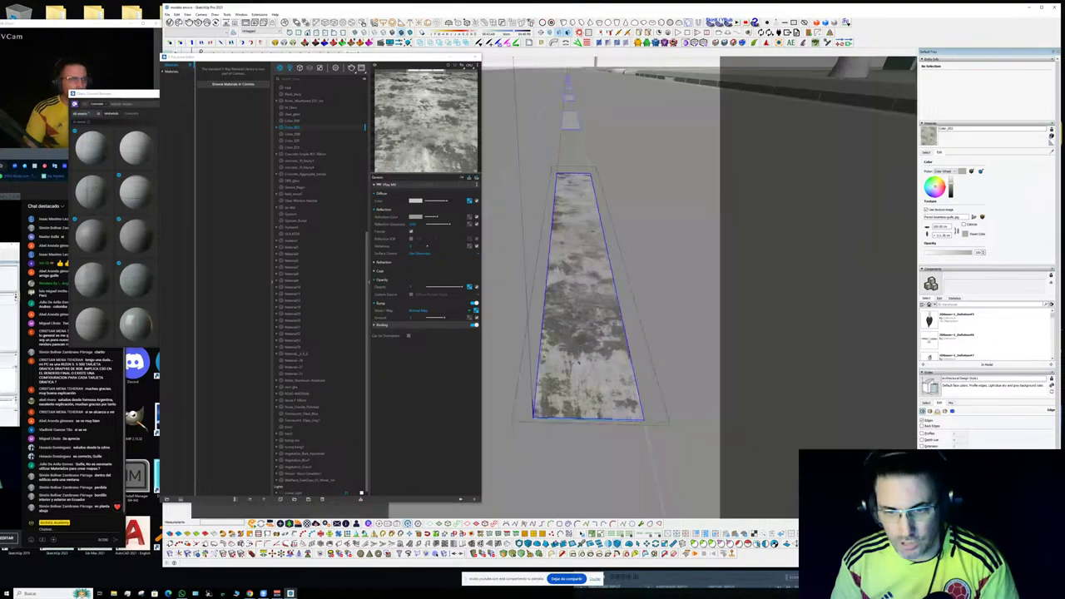
scroll(579, 350, "up", 6)
scroll(567, 323, "down", 5)
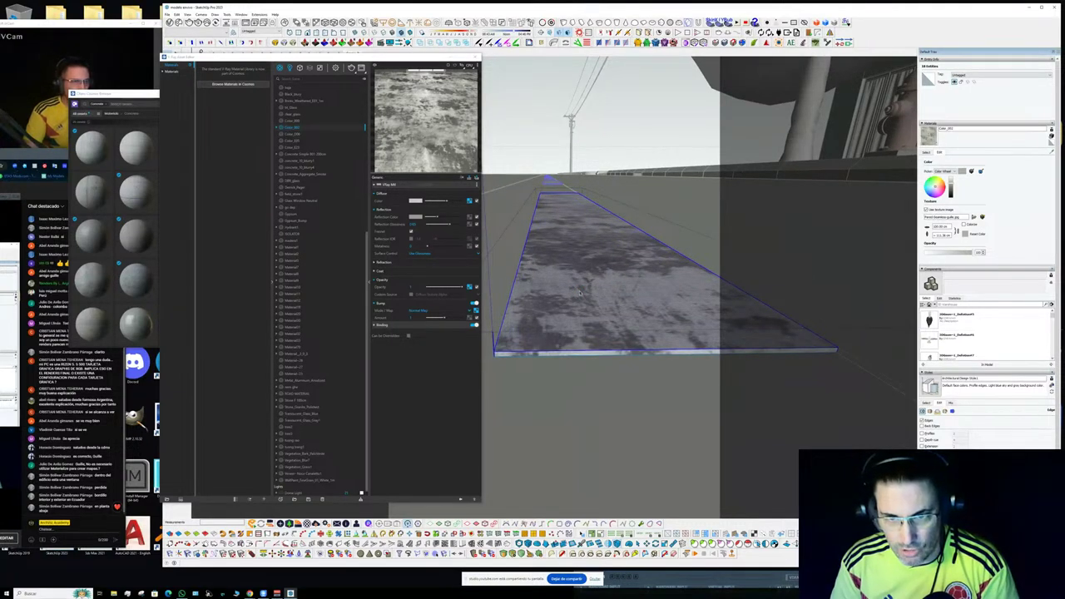
left_click(583, 287)
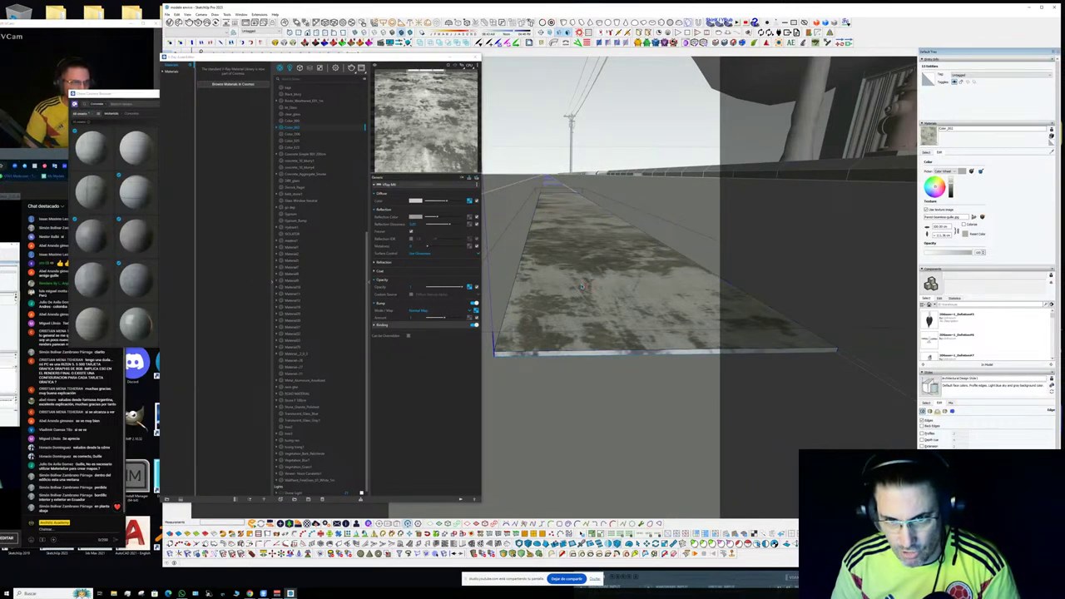
key("Delete")
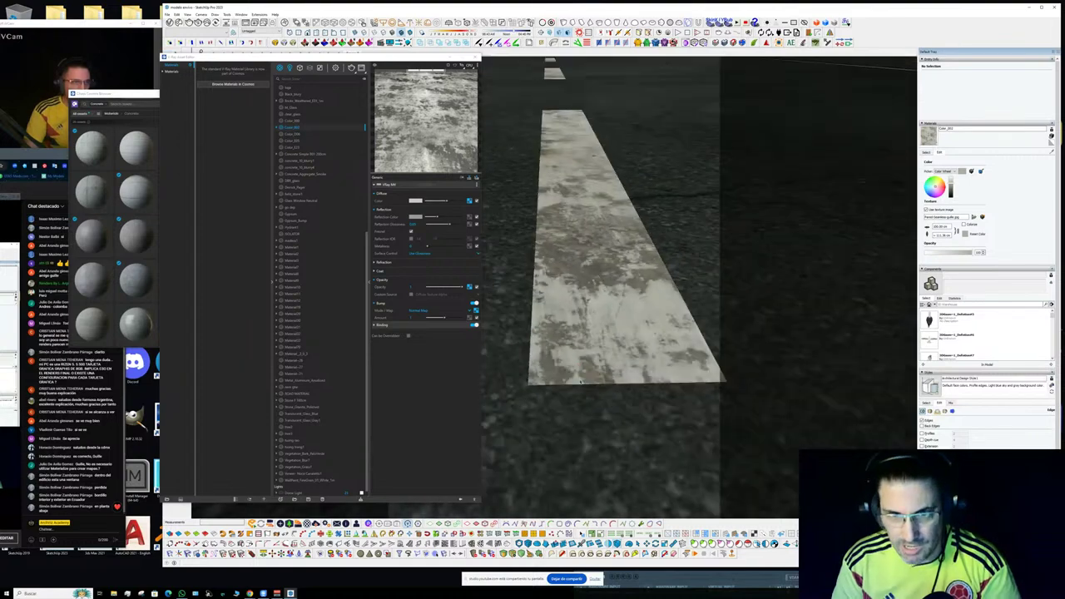
mouse_move(570, 348)
middle_mouse_down()
mouse_move(569, 363)
mouse_move(570, 348)
middle_mouse_up()
scroll(571, 348, "up", 1)
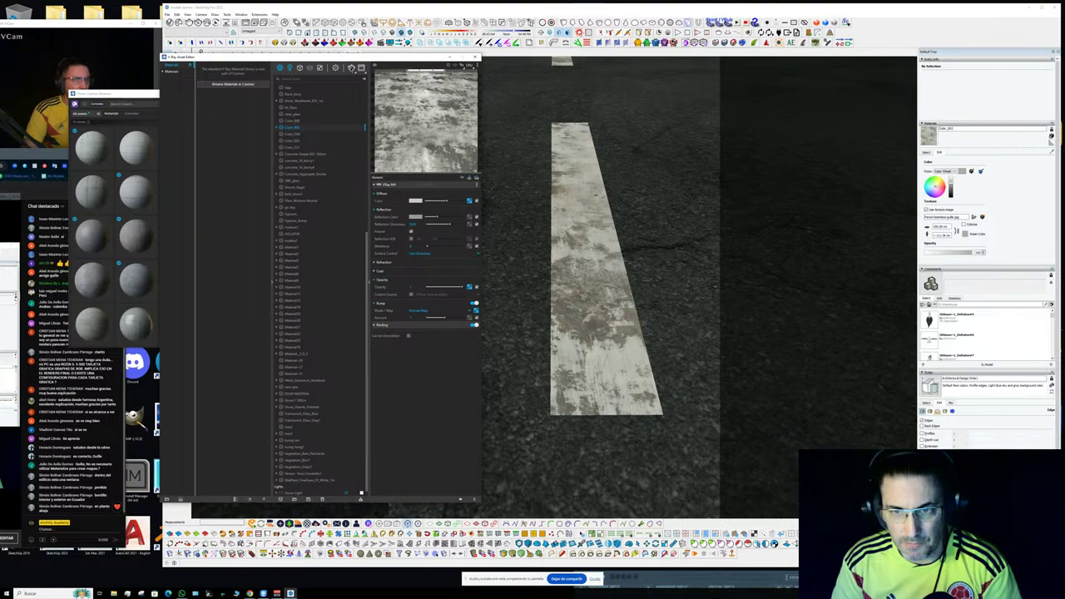
- Run a test render of the lane mark and inspect its worn paint up close
left_click(351, 67)
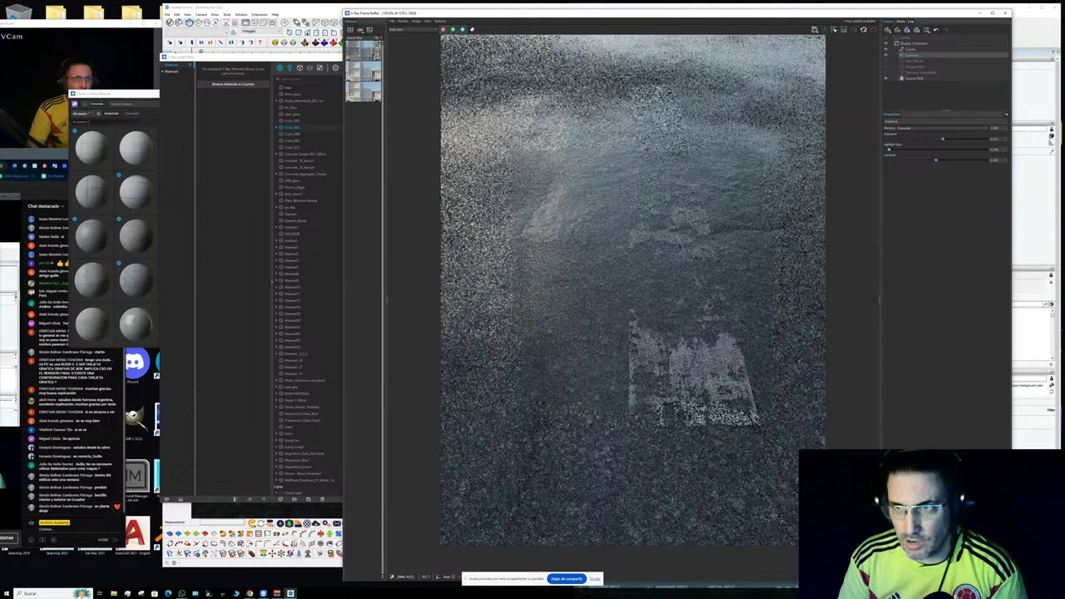
scroll(712, 266, "up", 3)
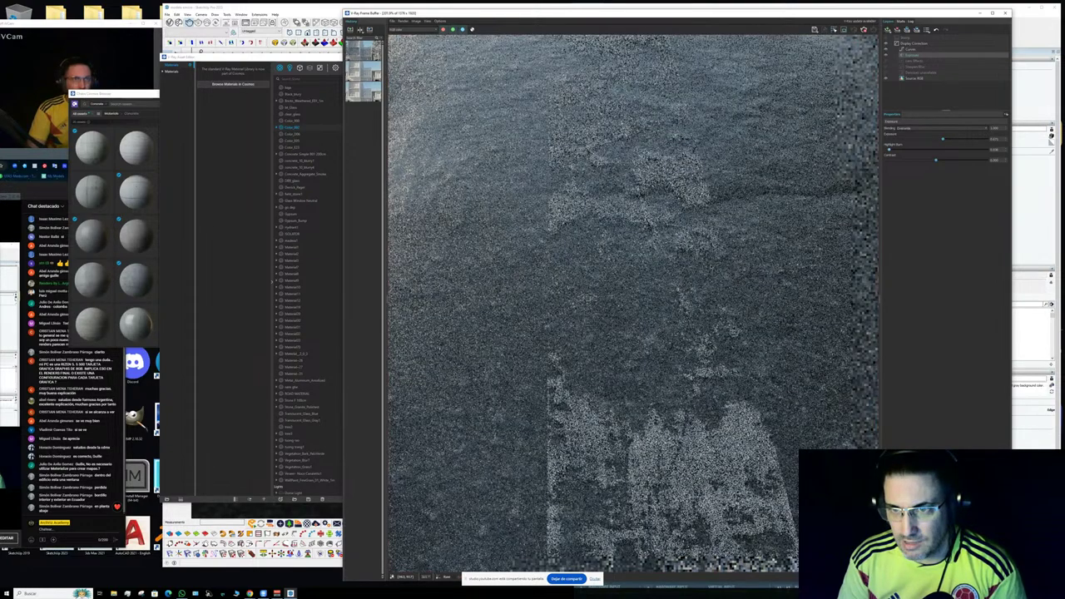
scroll(712, 264, "down", 3)
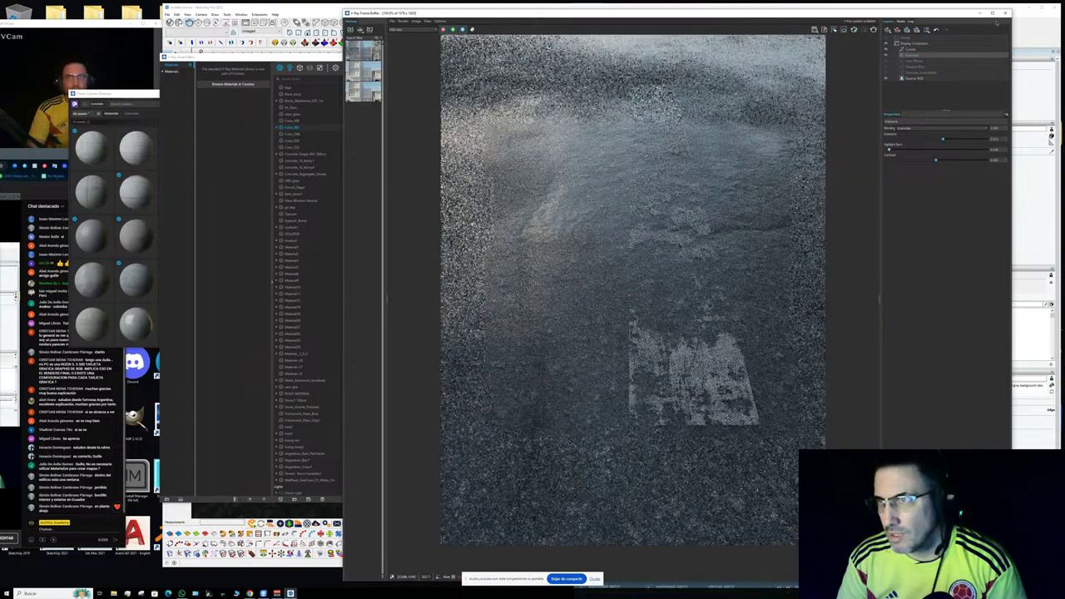
left_click(1005, 12)
- Lower the contrast slightly in the Color Correction of the road line material's opacity map
left_click(470, 286)
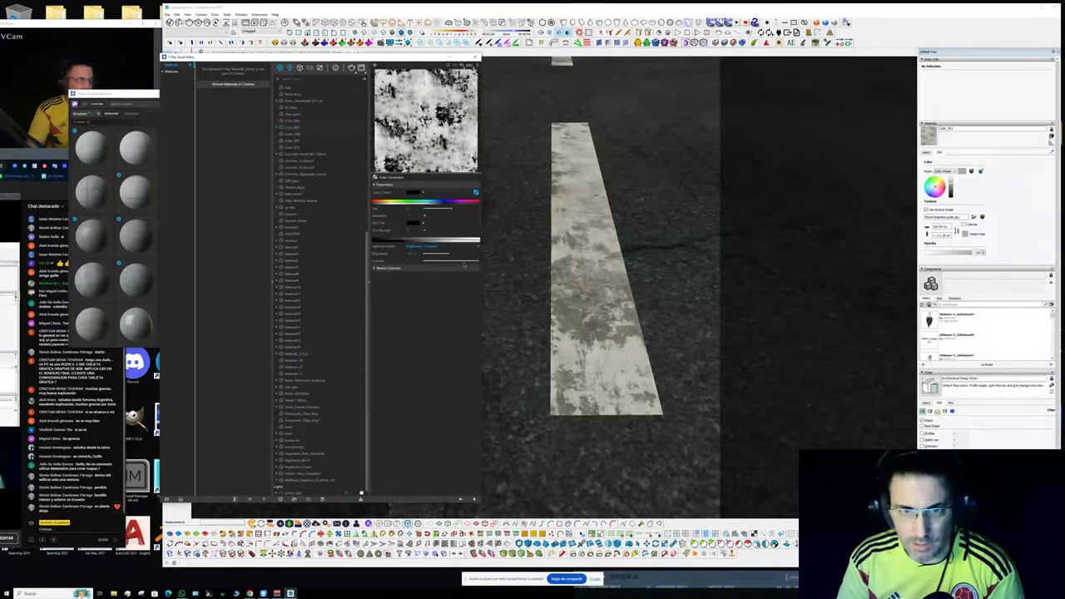
left_click(463, 261)
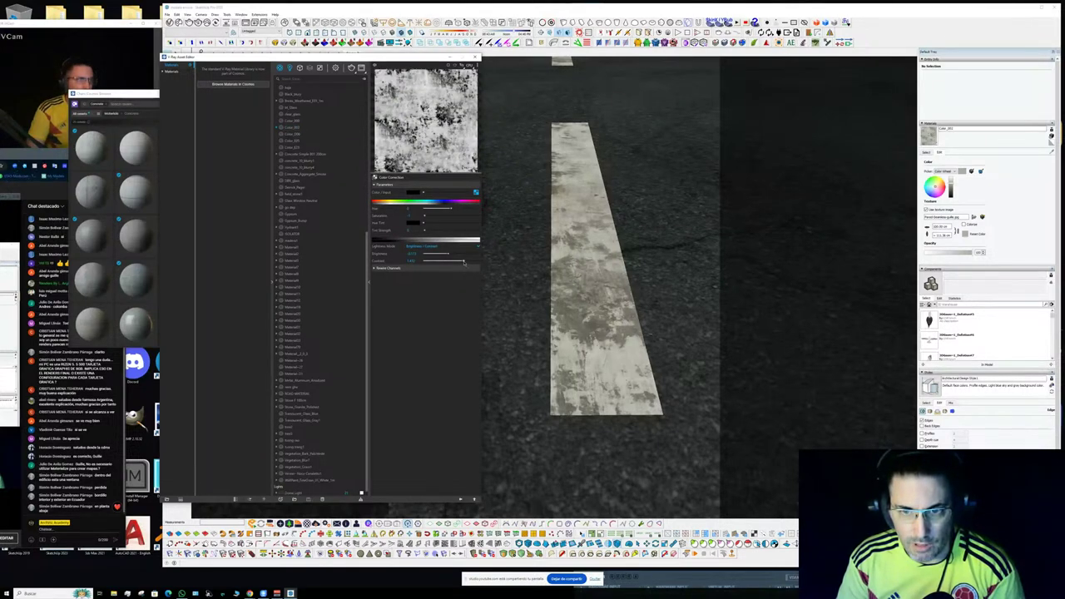
left_click(604, 380)
mouse_move(609, 360)
middle_mouse_down()
mouse_move(635, 285)
mouse_move(650, 283)
middle_mouse_up()
left_click(526, 252)
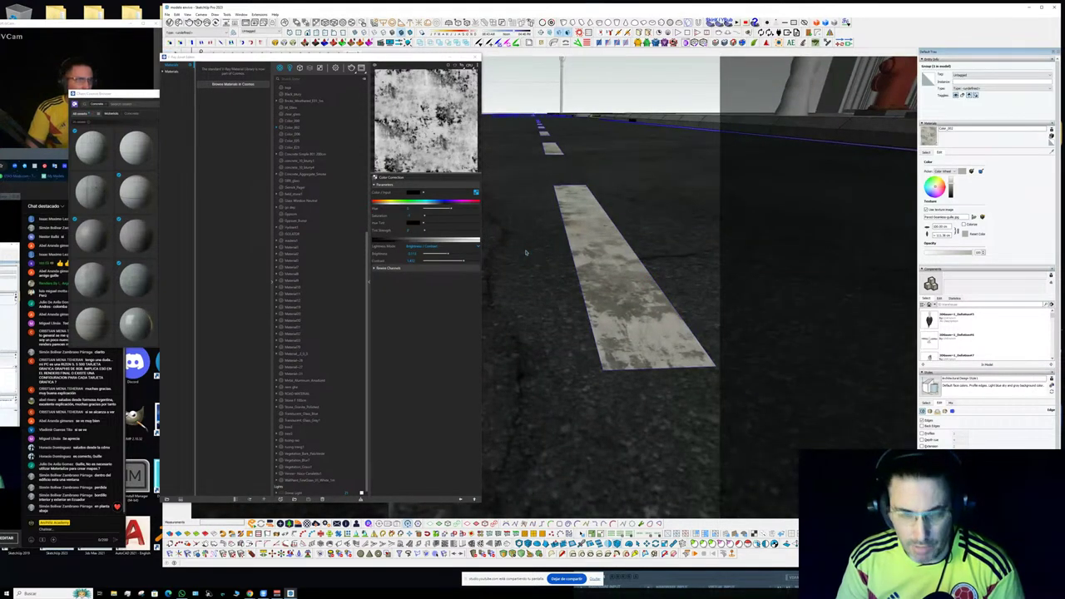
- Show the ROAD MATERIAL settings and run another test render of the dashed lane mark at closer range
left_click(297, 393)
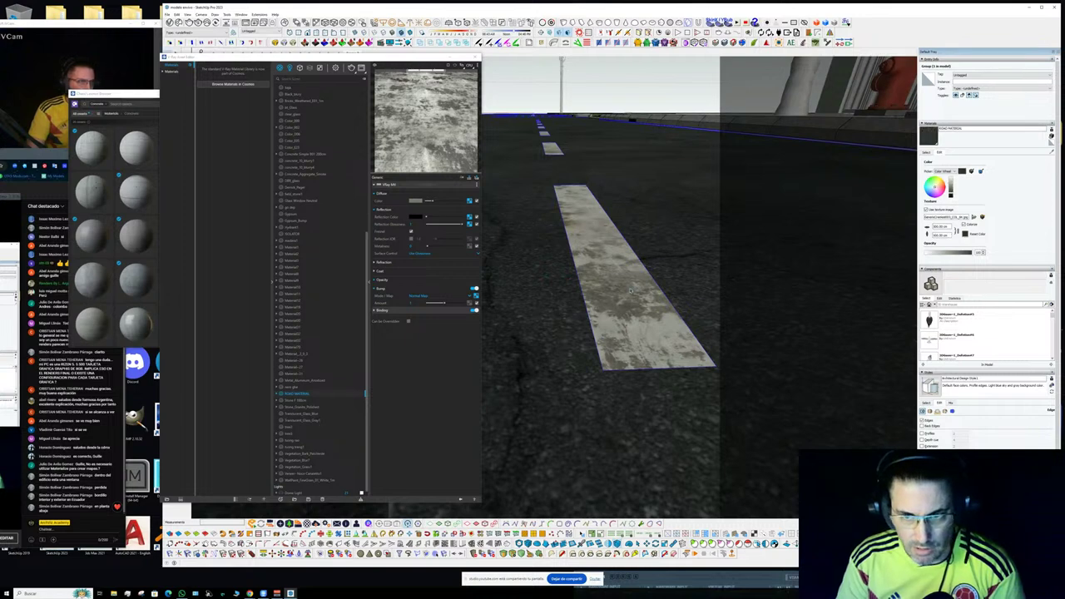
scroll(609, 293, "up", 2)
mouse_move(628, 317)
middle_mouse_down()
mouse_move(620, 356)
mouse_move(620, 208)
mouse_move(621, 267)
mouse_move(605, 295)
middle_mouse_up()
mouse_move(601, 239)
middle_mouse_down()
mouse_move(554, 292)
mouse_move(563, 280)
middle_mouse_up()
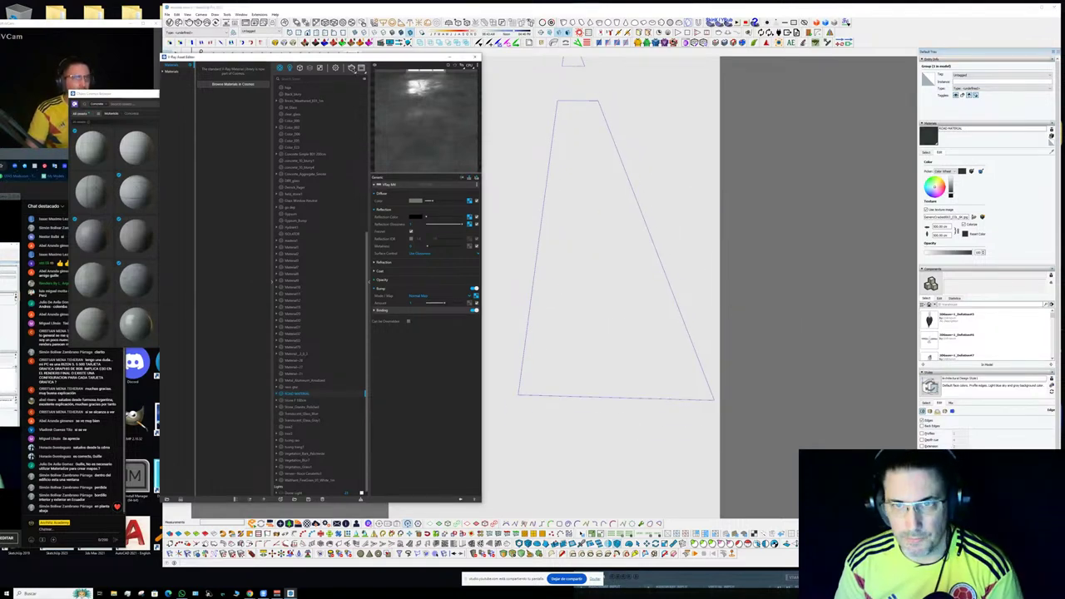
left_click(361, 69)
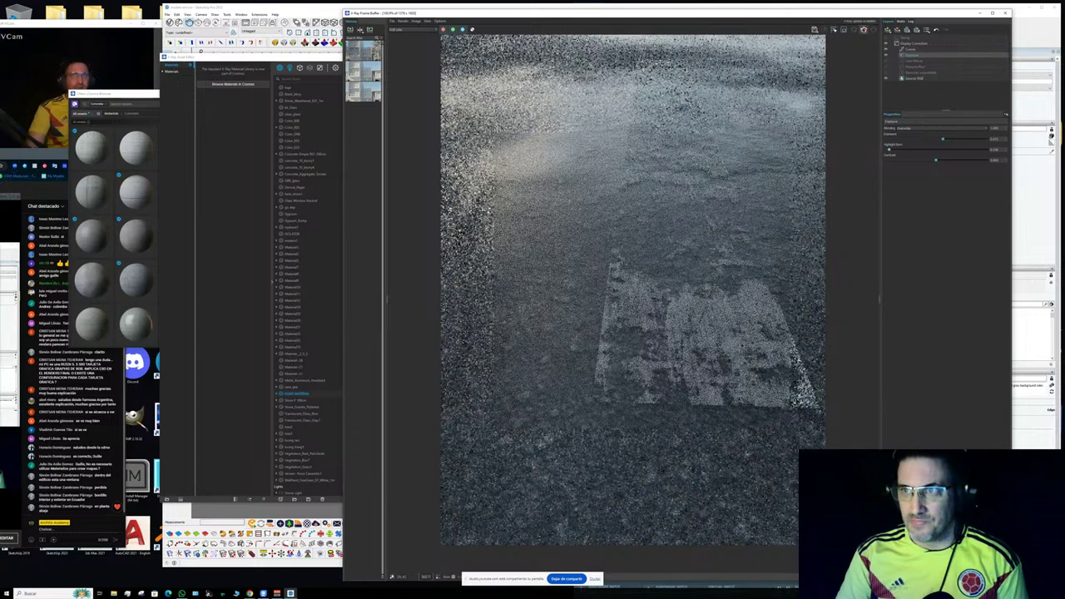
left_click(1005, 13)
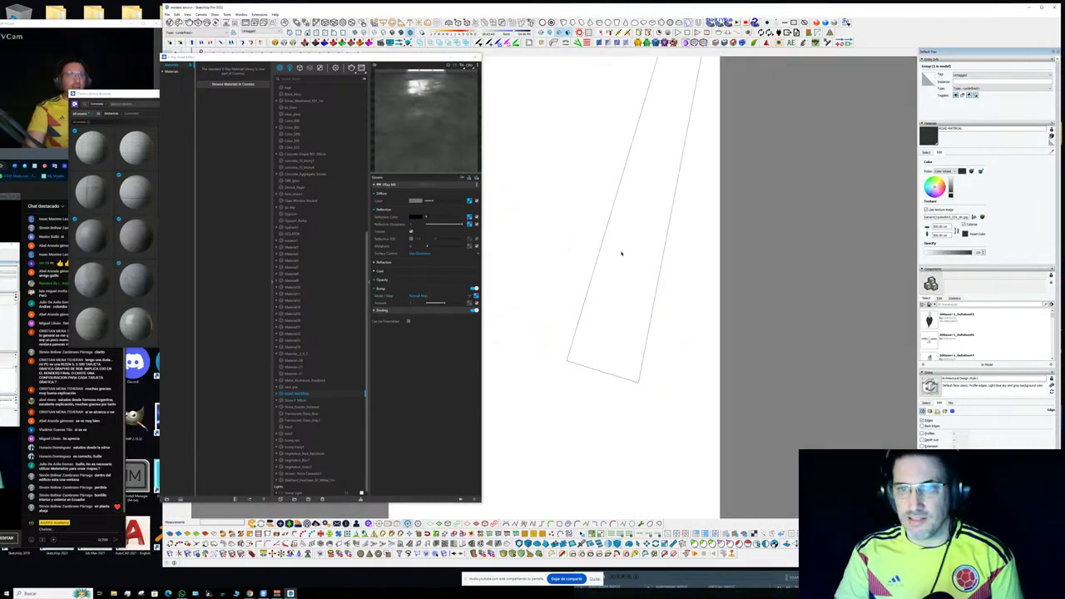
- Restore the textured display and delete the side and bottom faces of the continuous edge line, keeping its top face
scroll(621, 253, "down", 6)
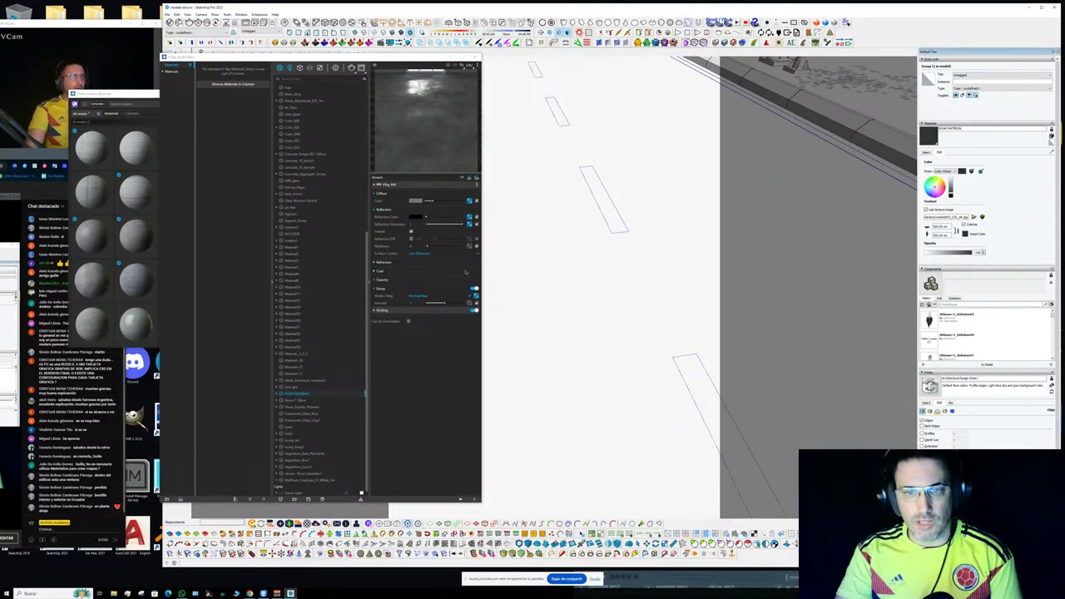
middle_click_drag(560, 226, 566, 235, "shift")
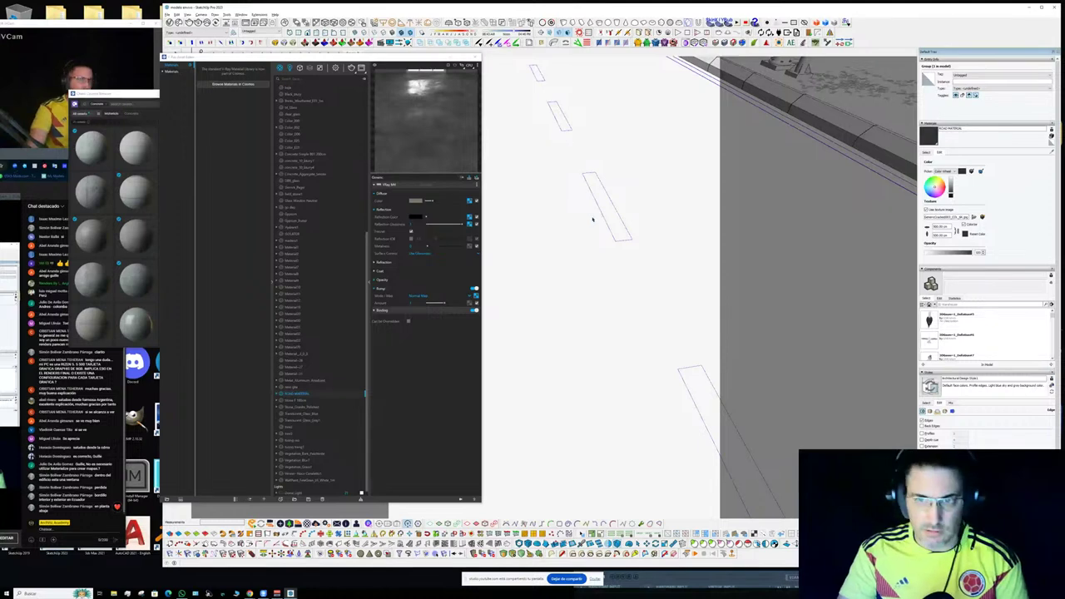
key("shift+1")
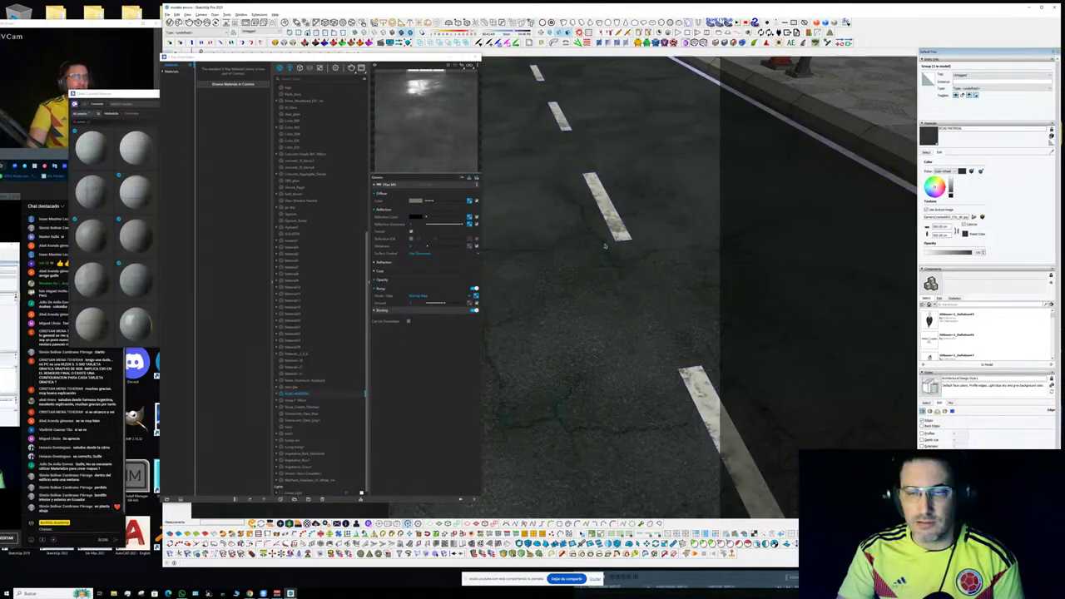
scroll(606, 250, "up", 1)
scroll(606, 249, "down", 3)
mouse_move(608, 228)
middle_mouse_down()
mouse_move(533, 260)
mouse_move(630, 240)
mouse_move(527, 257)
mouse_move(566, 254)
mouse_move(664, 285)
mouse_move(679, 94)
mouse_move(735, 167)
mouse_move(715, 237)
middle_mouse_up()
scroll(671, 284, "up", 4)
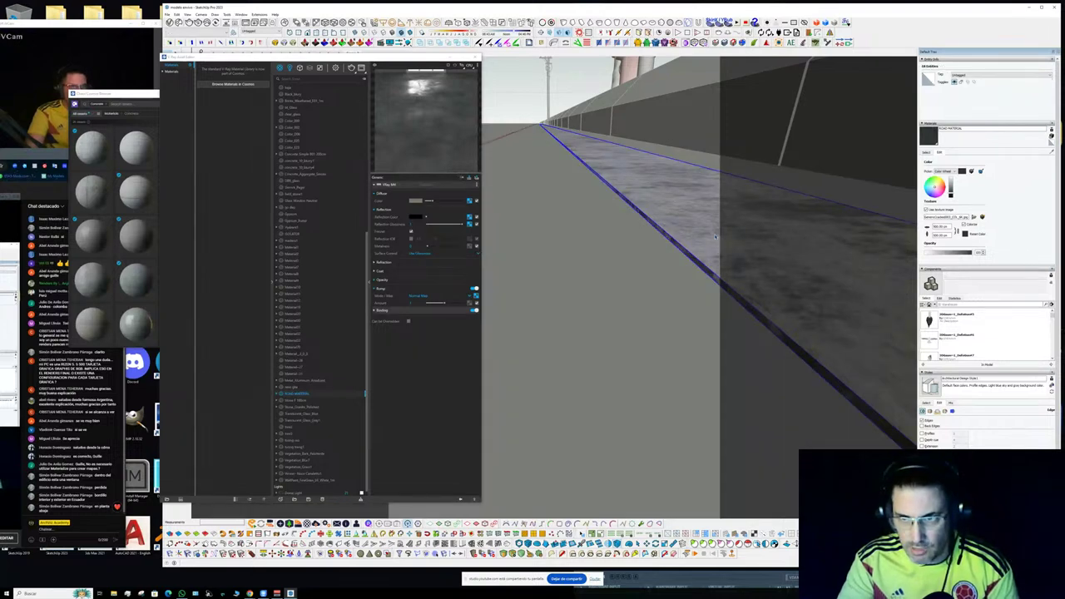
key("Escape")
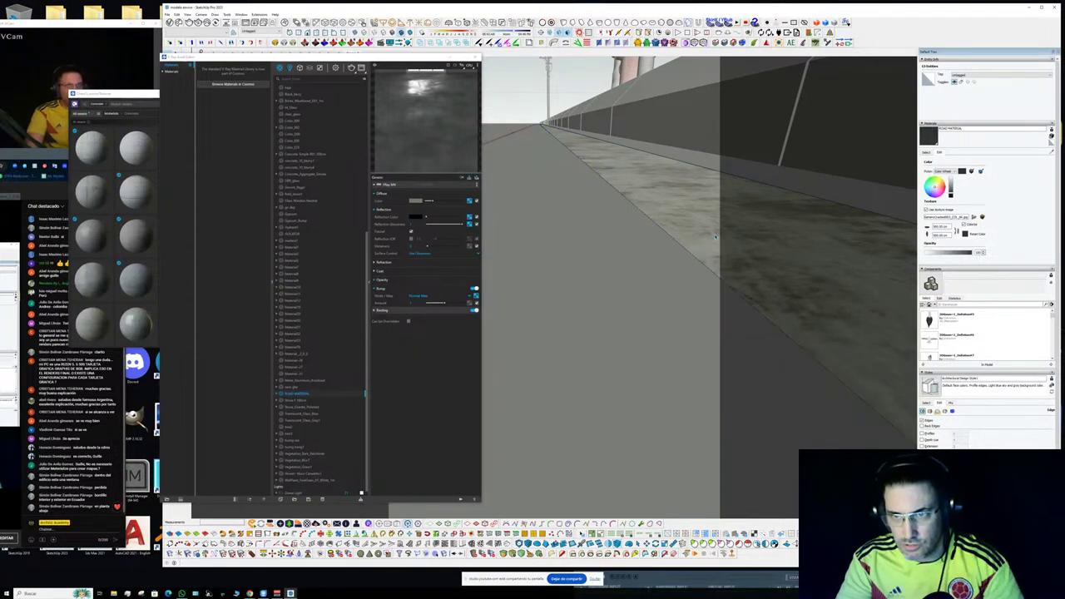
mouse_move(616, 166)
middle_mouse_down()
mouse_move(613, 237)
mouse_move(558, 215)
middle_mouse_up()
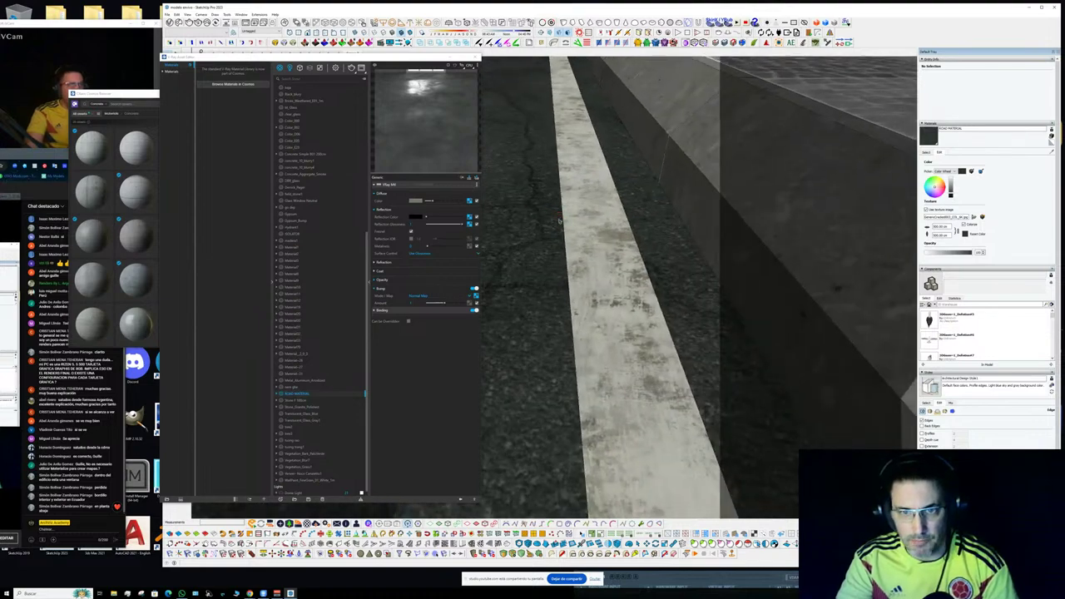
- Run a test render of the continuous edge line and the asphalt beside the curb
middle_click_drag(538, 239, 549, 233)
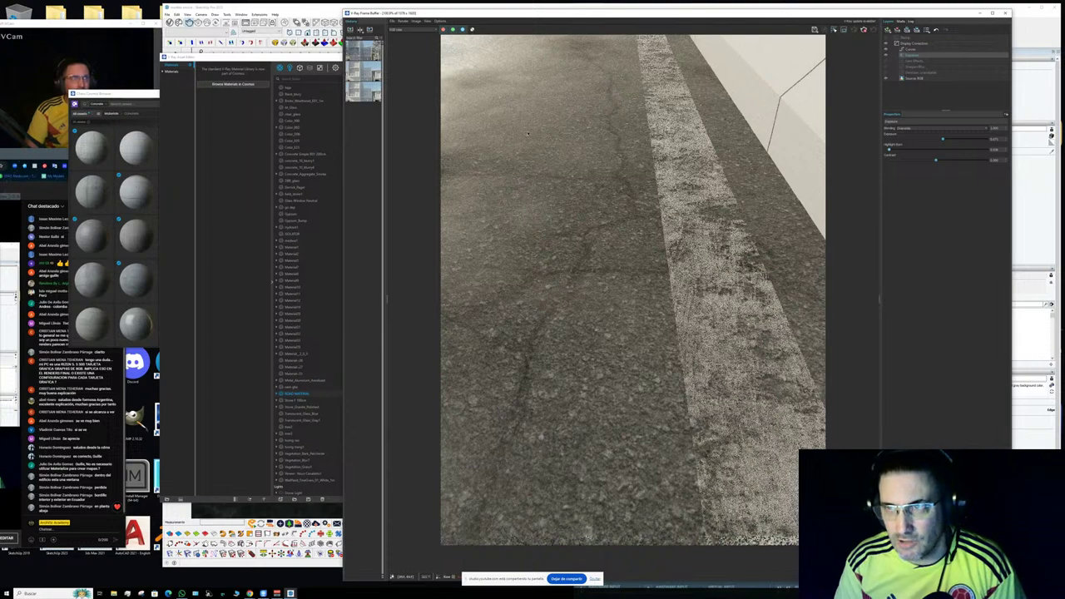
left_click(1006, 14)
- Add a second Bump attribute to ROAD MATERIAL and expand its settings
middle_click_drag(572, 178, 760, 172)
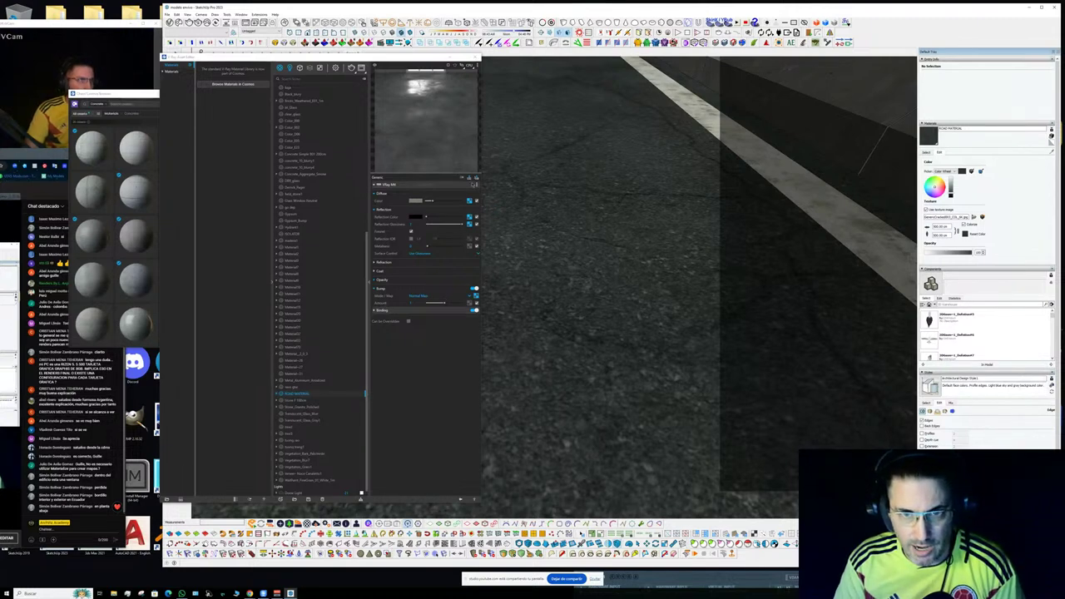
left_click(470, 178)
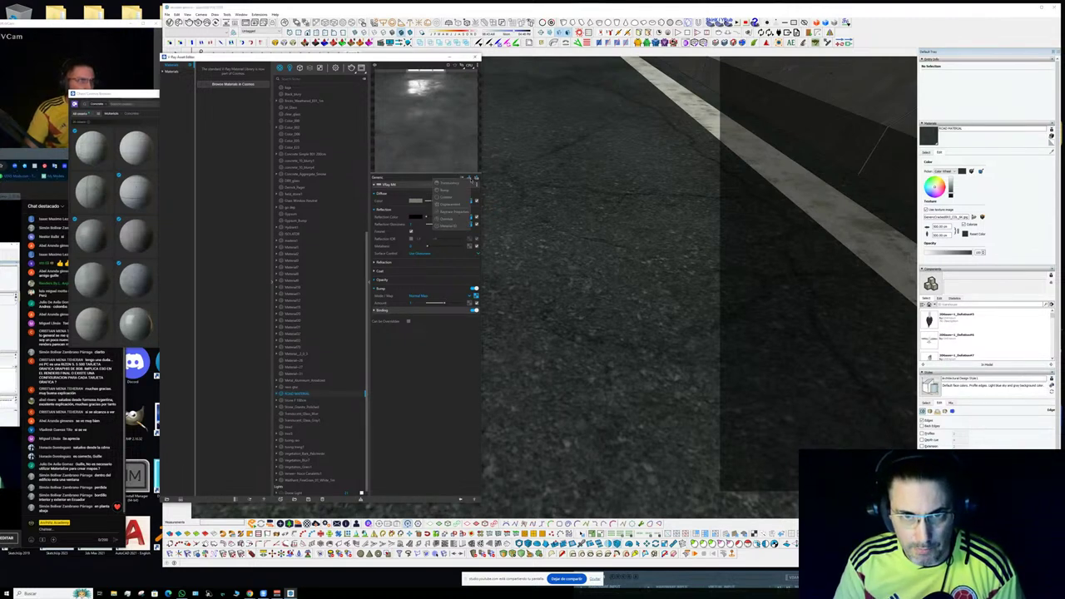
left_click(447, 191)
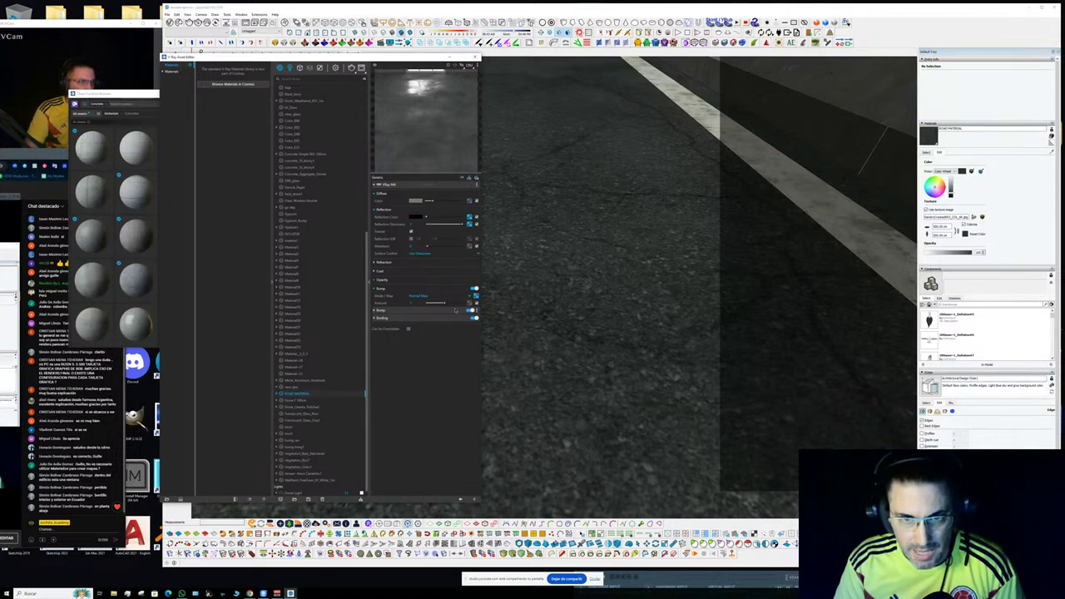
left_click(454, 311)
- Load a bare rough wall concrete bitmap from the concrete textures folder into the second bump and reduce its amount
left_click(475, 322)
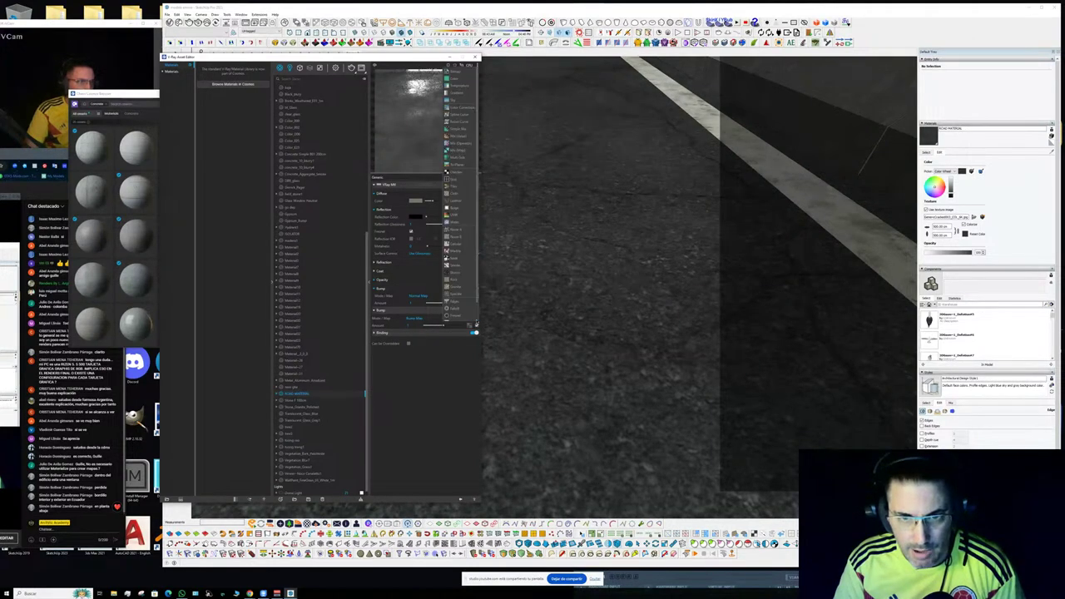
left_click(457, 73)
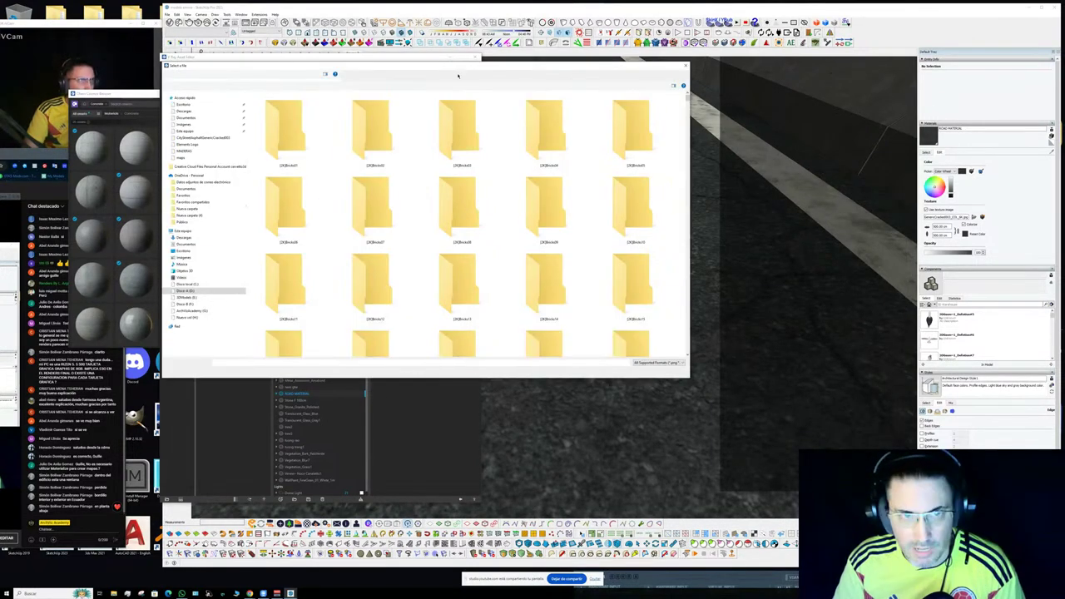
left_click(290, 77)
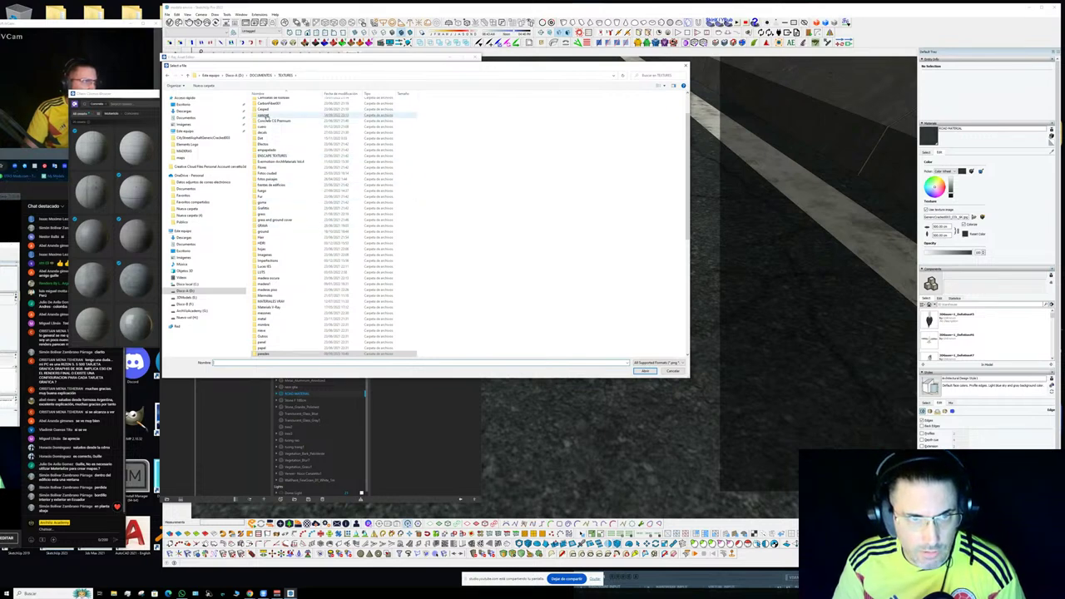
double_click(263, 116)
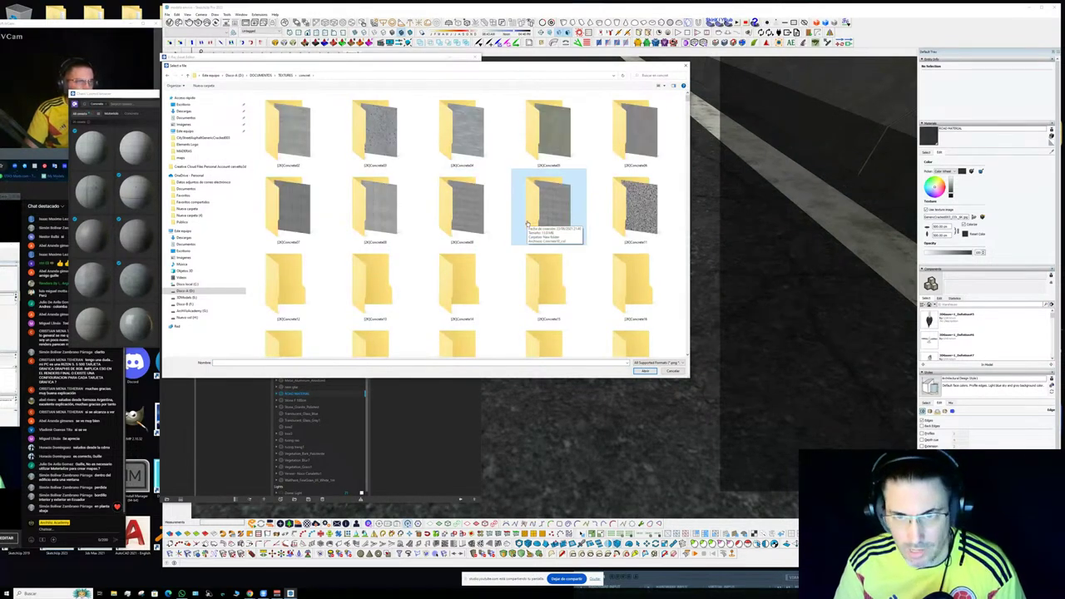
scroll(560, 312, "down", 2)
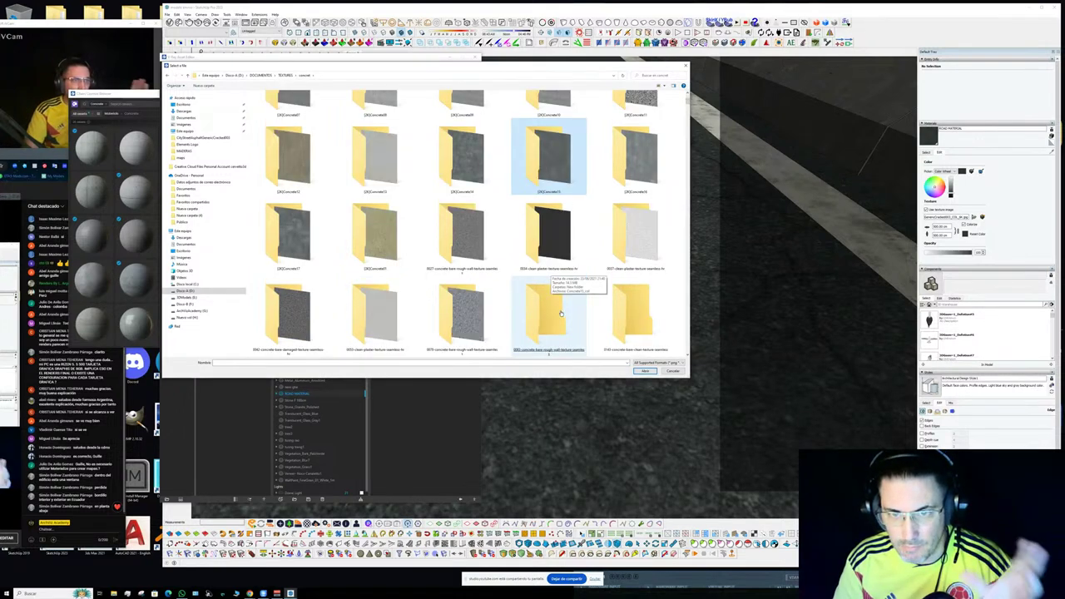
double_click(554, 312)
double_click(293, 120)
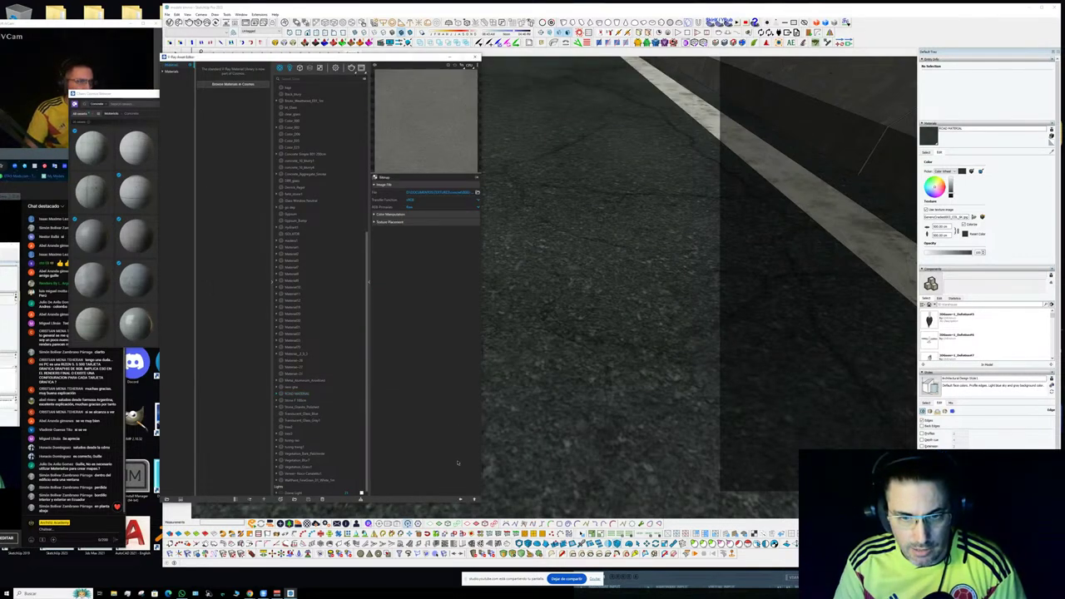
left_click(459, 499)
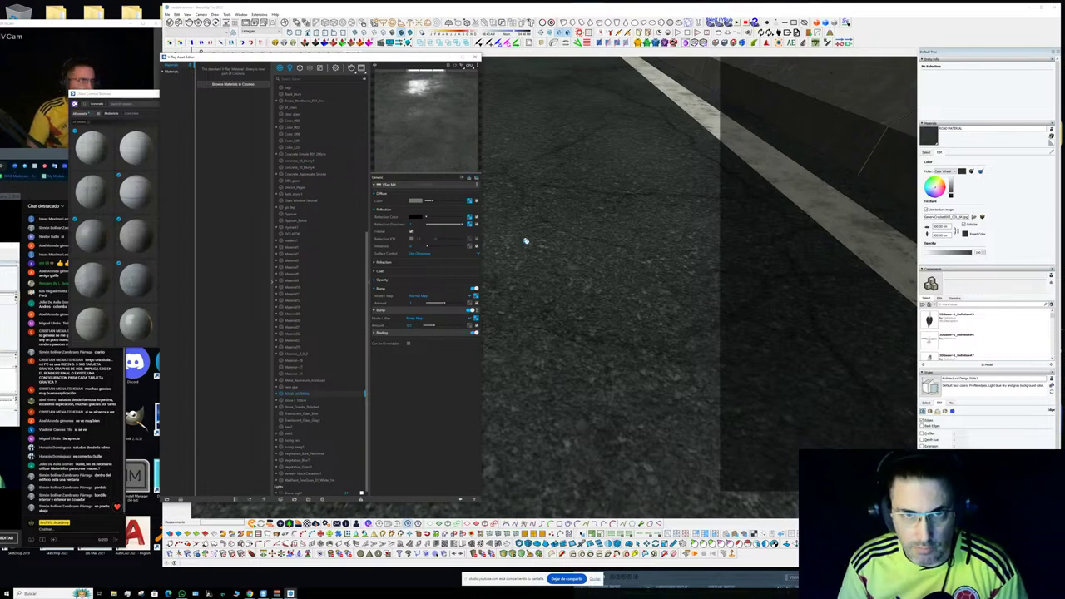
- Close the material editor, explode the window frame group inside the glazed entrance and delete its pieces
mouse_move(525, 241)
middle_mouse_down()
mouse_move(604, 241)
mouse_move(682, 220)
mouse_move(728, 190)
mouse_move(587, 282)
mouse_move(643, 329)
mouse_move(758, 177)
middle_mouse_up()
scroll(629, 191, "up", 5)
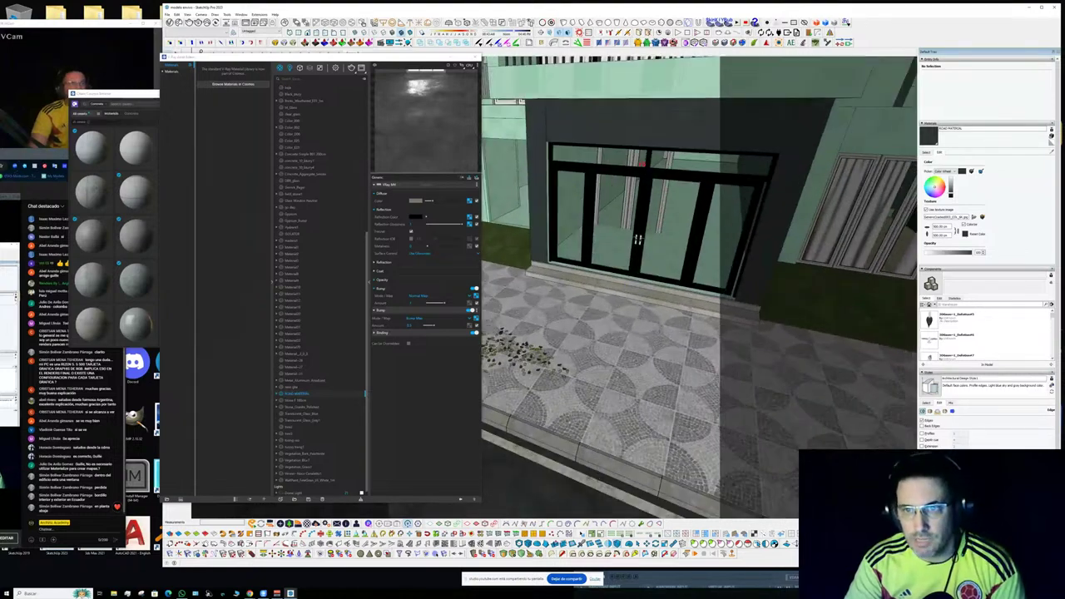
middle_click_drag(628, 159, 568, 115)
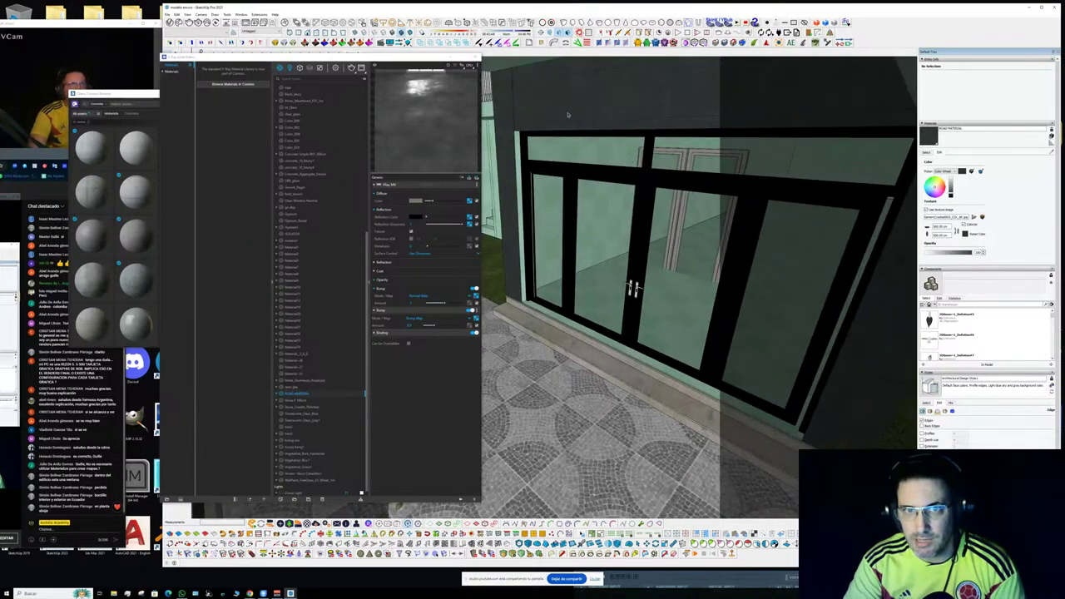
left_click(475, 57)
scroll(628, 261, "up", 5)
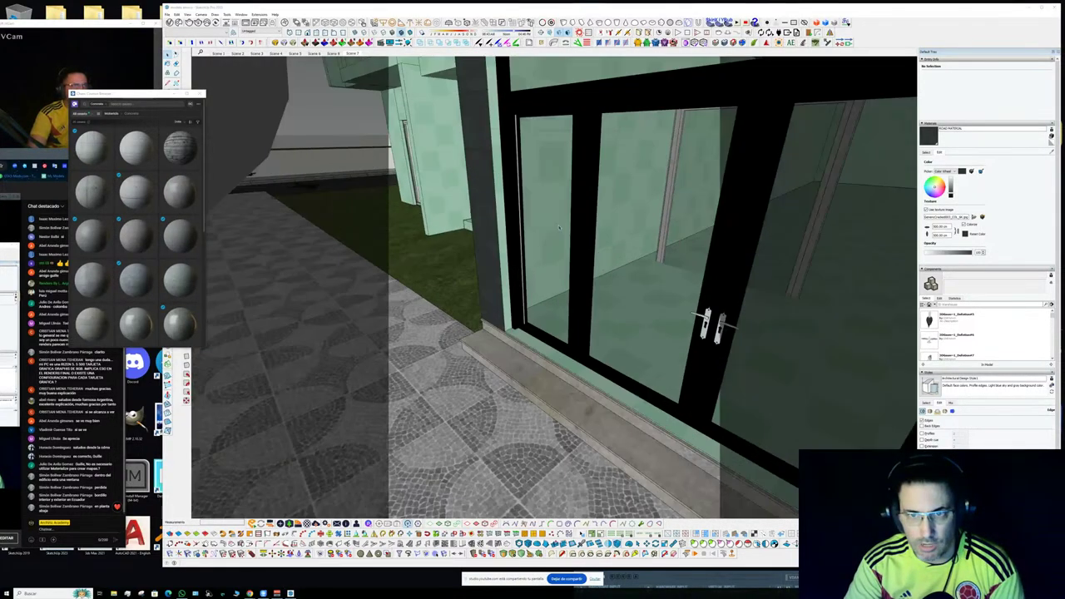
scroll(629, 260, "up", 5)
scroll(511, 339, "up", 4)
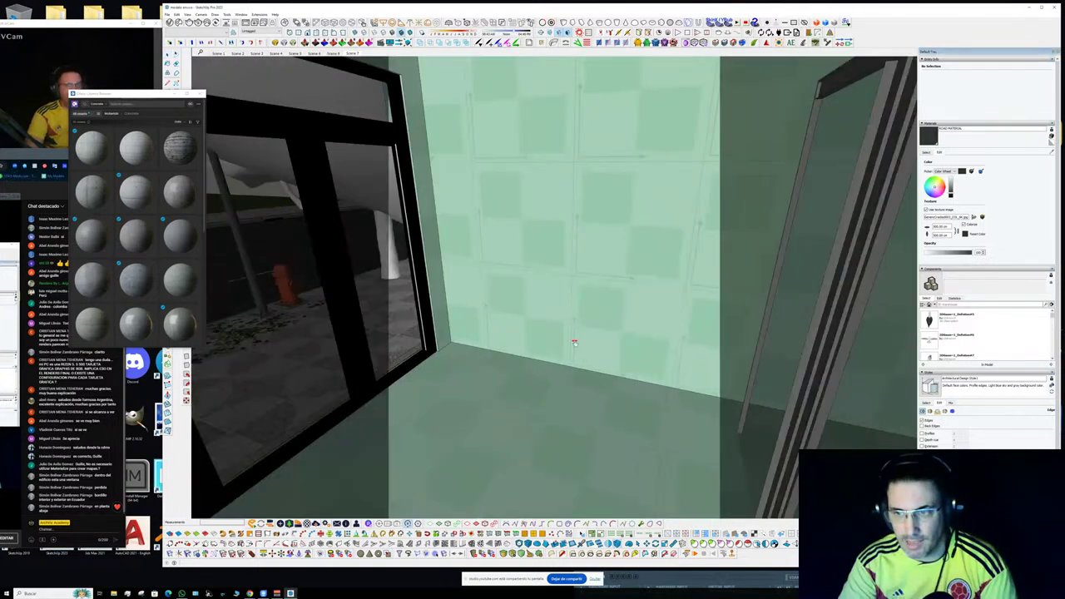
left_click(508, 341)
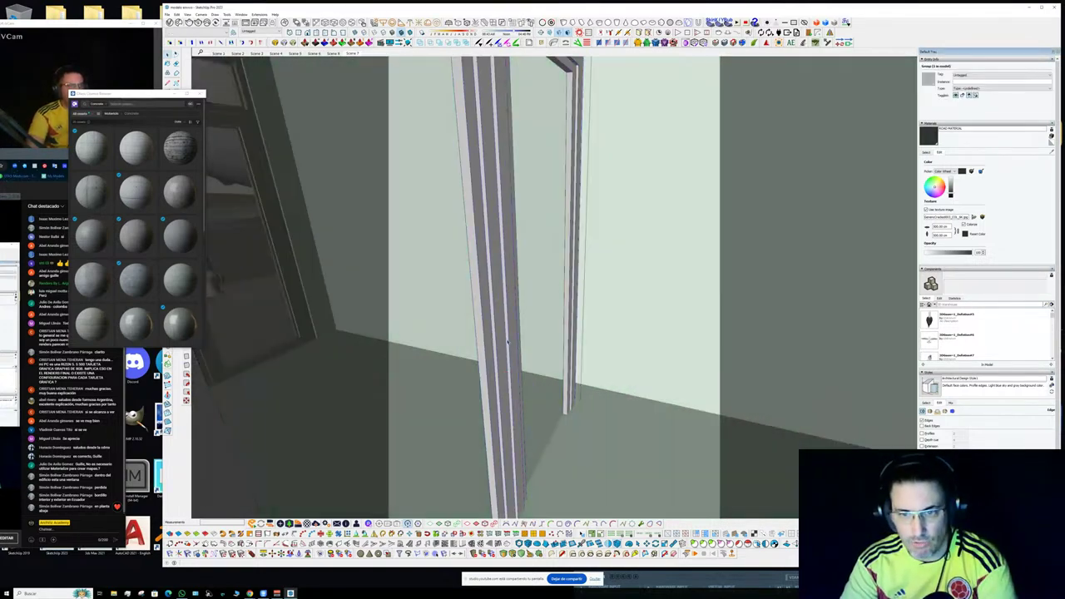
key("x")
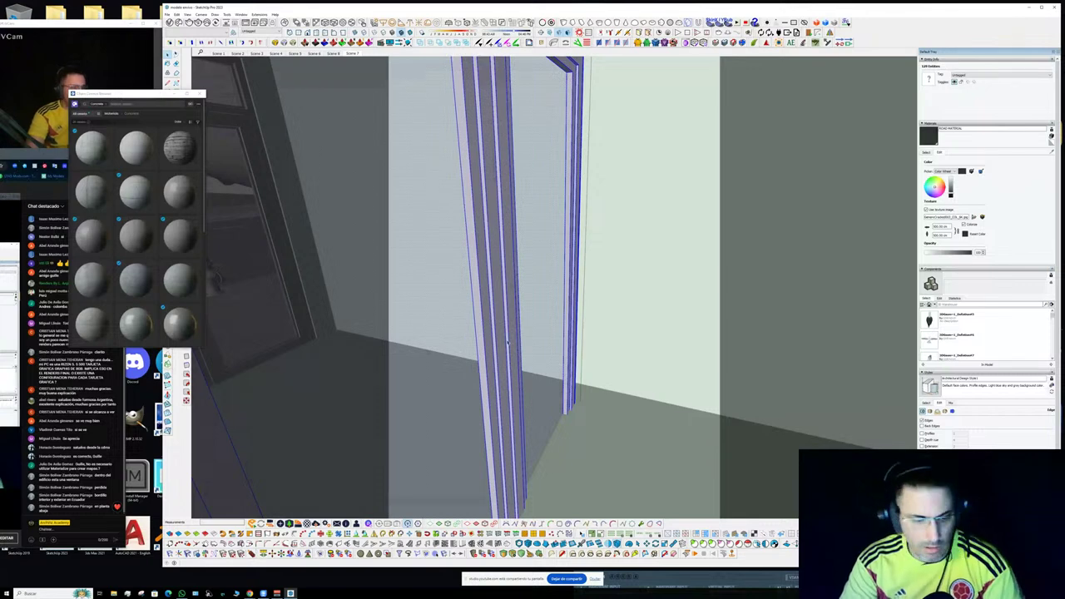
scroll(508, 342, "up", 2)
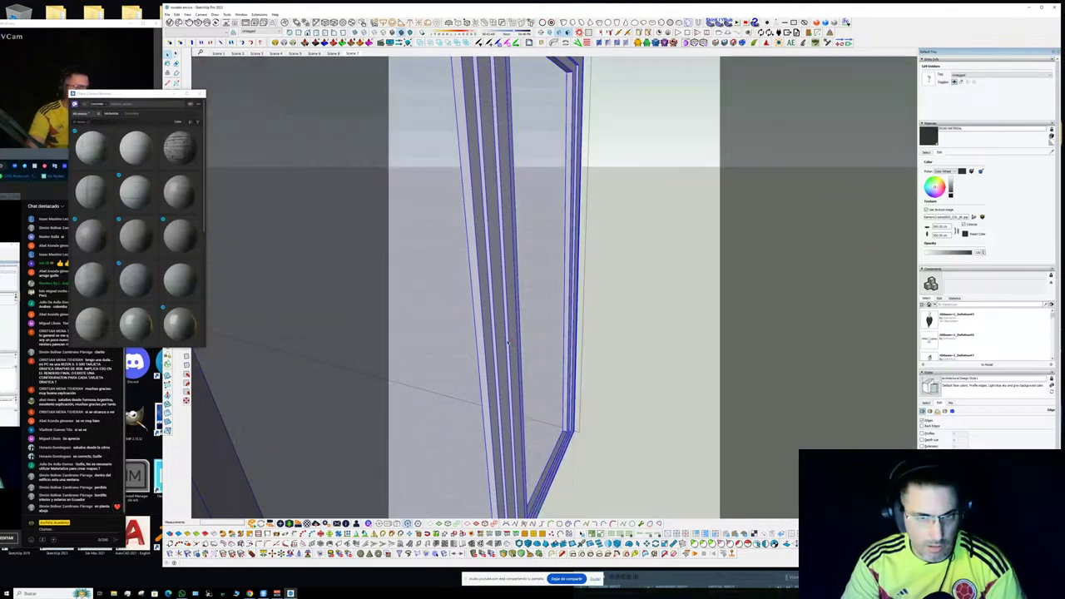
scroll(507, 341, "down", 4)
mouse_move(799, 166)
middle_mouse_down()
mouse_move(880, 259)
mouse_move(588, 344)
mouse_move(727, 149)
middle_mouse_up()
scroll(727, 149, "up", 1)
key("Delete")
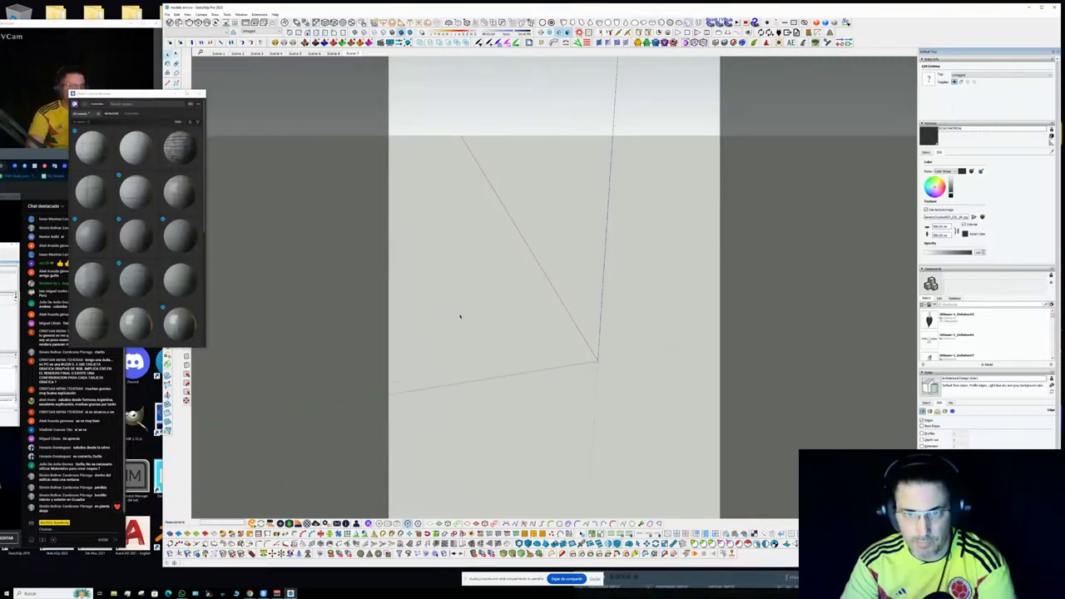
scroll(527, 264, "up", 6)
left_click(527, 263)
- Sample the dry leaf material on the sidewalk and examine the scattered leaves
scroll(527, 263, "up", 8)
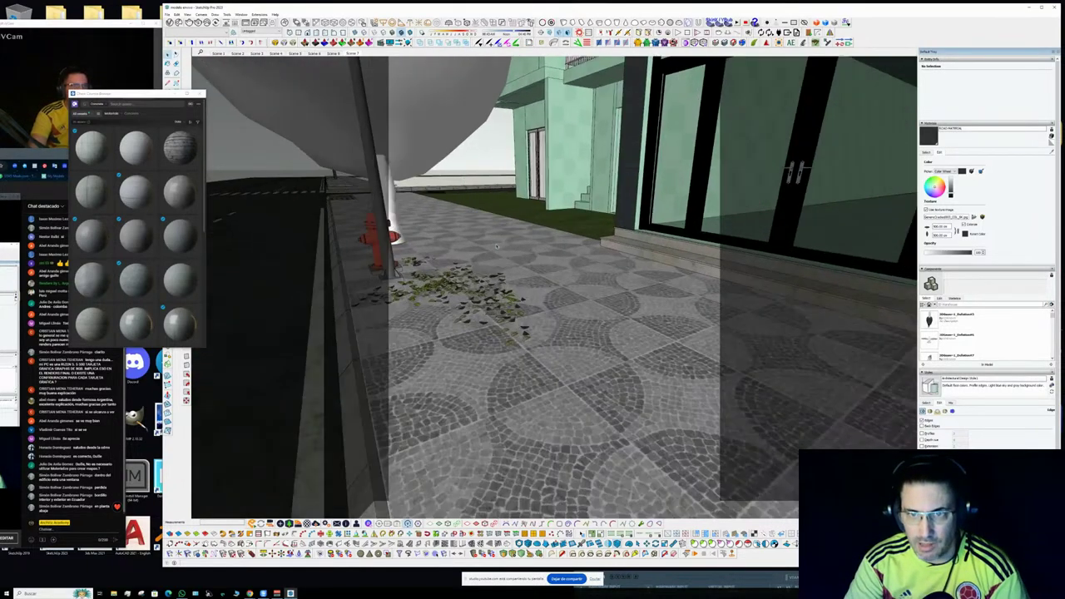
mouse_move(496, 246)
middle_mouse_down()
mouse_move(600, 266)
mouse_move(586, 276)
middle_mouse_up()
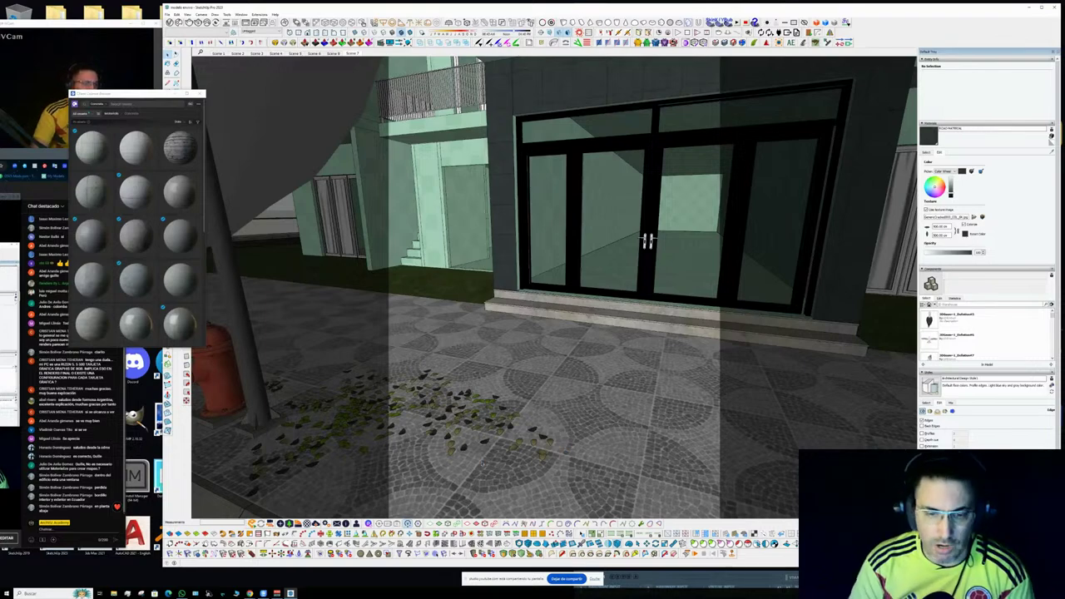
scroll(458, 480, "up", 3)
scroll(458, 480, "up", 5)
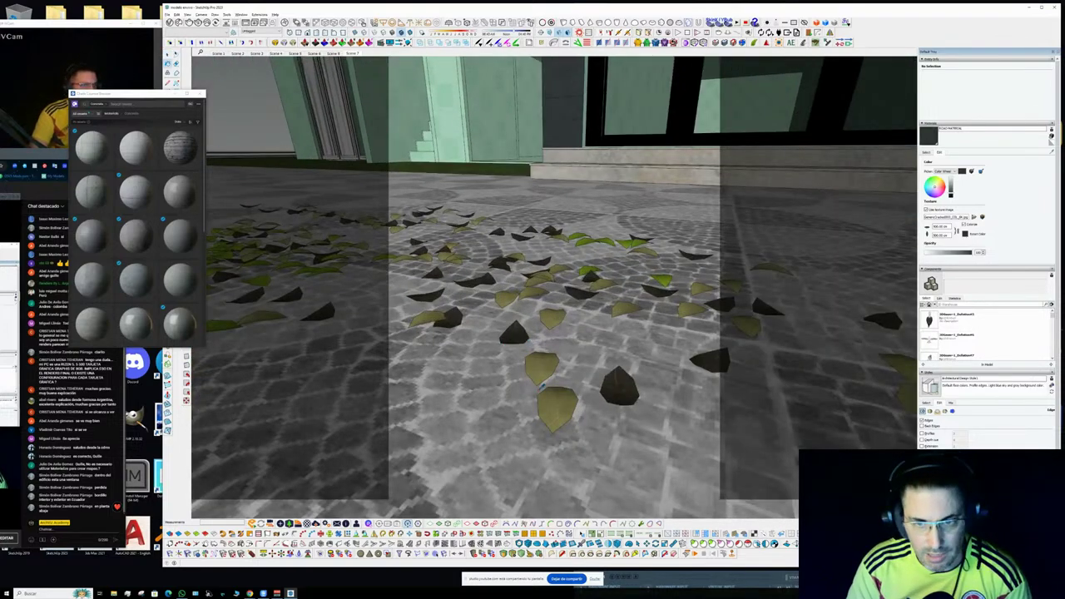
left_click(557, 394, "alt")
scroll(525, 315, "down", 3)
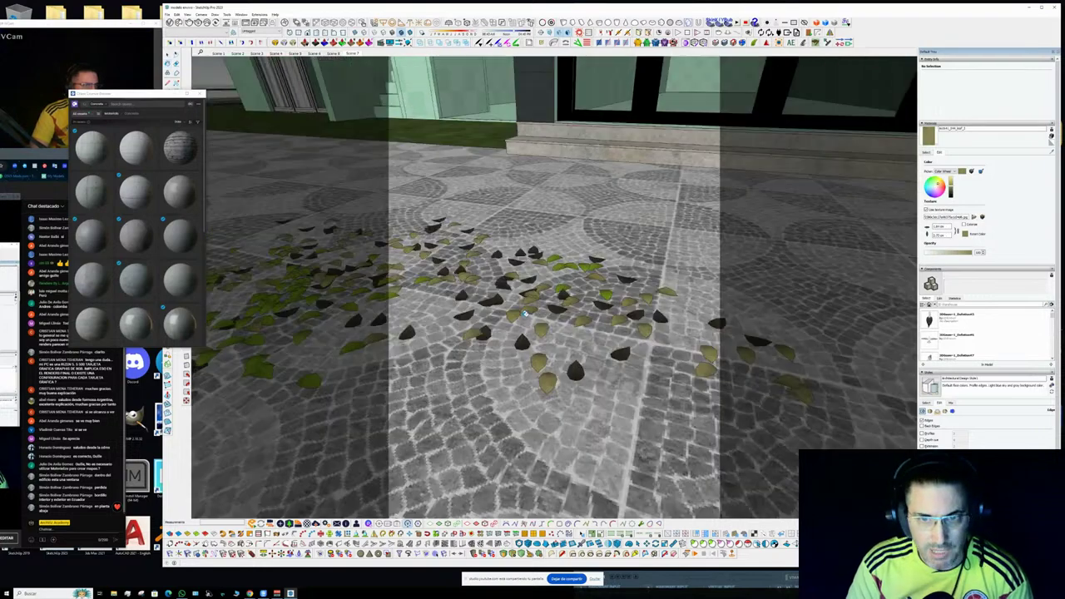
scroll(358, 339, "down", 4)
scroll(359, 340, "up", 2)
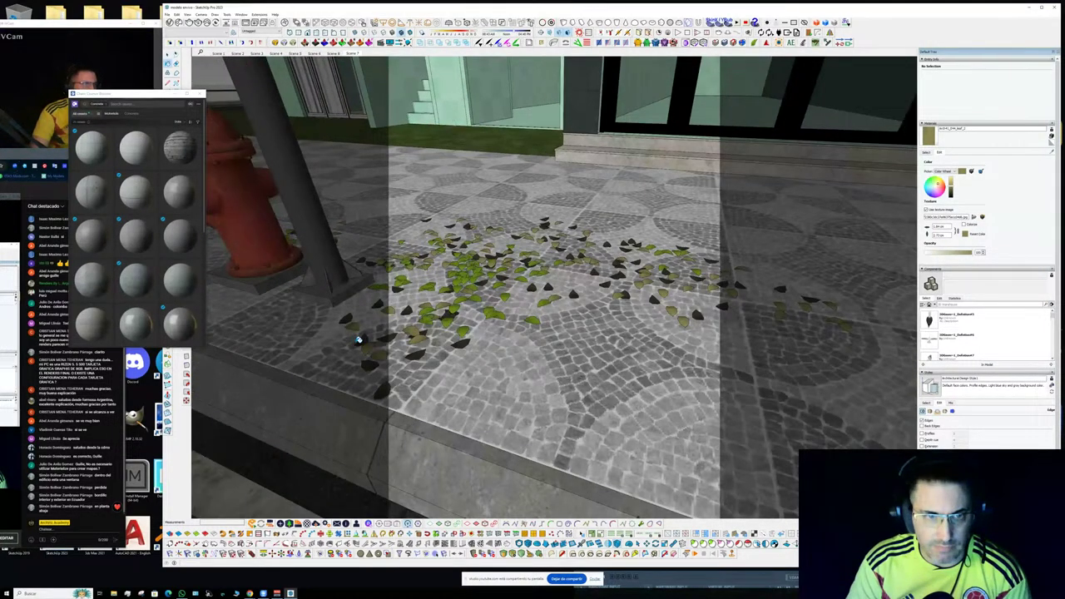
- Sample the fire hydrant's red material and adjust its reflection and metalness settings in the material editor
middle_click_drag(358, 339, 545, 254)
left_click(545, 252, "alt")
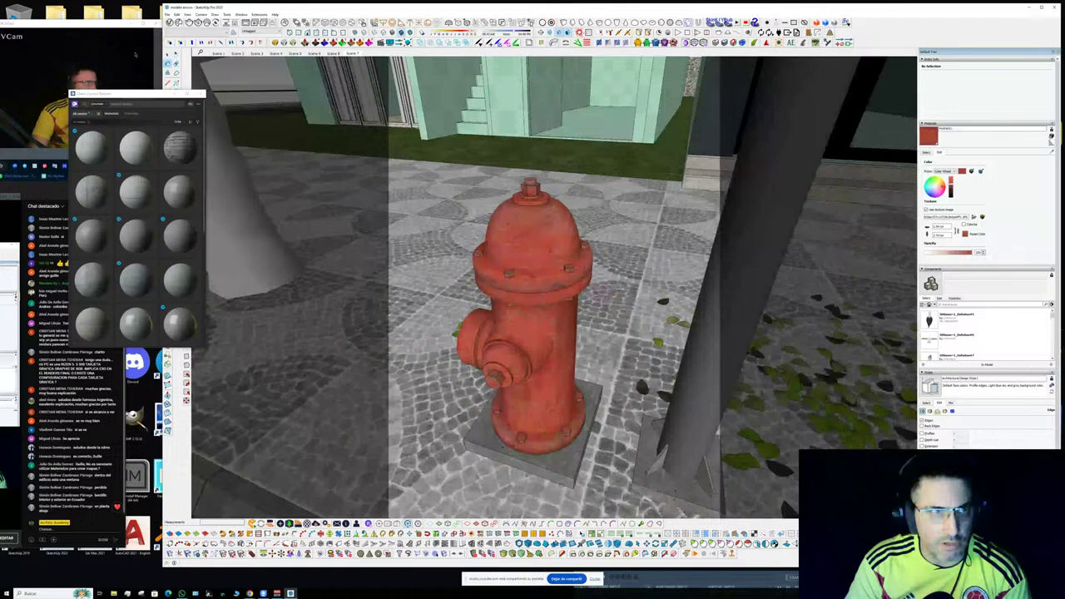
left_click(169, 22)
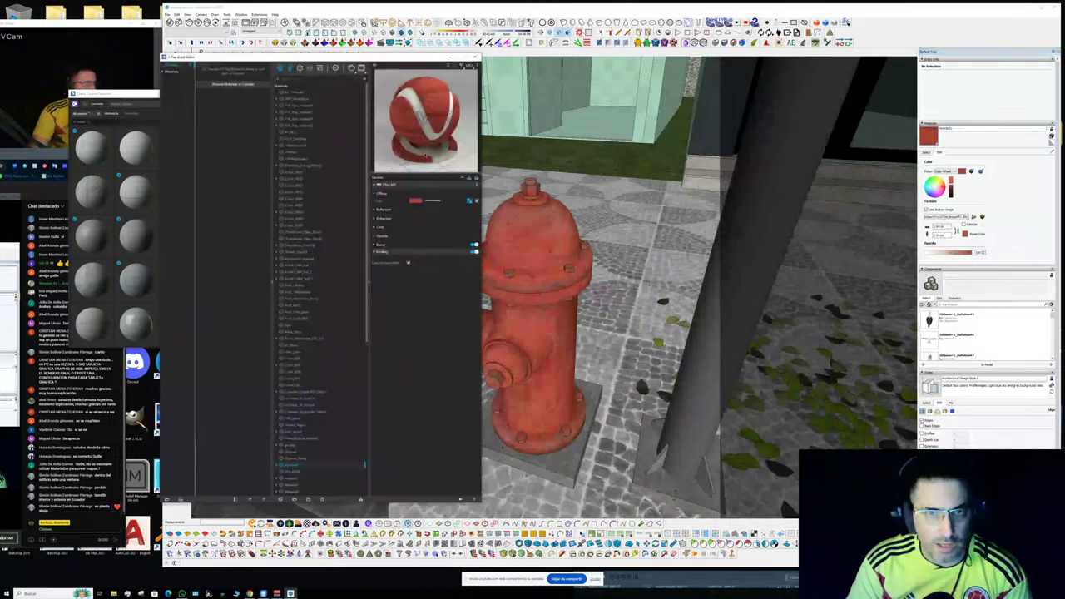
left_click(415, 210)
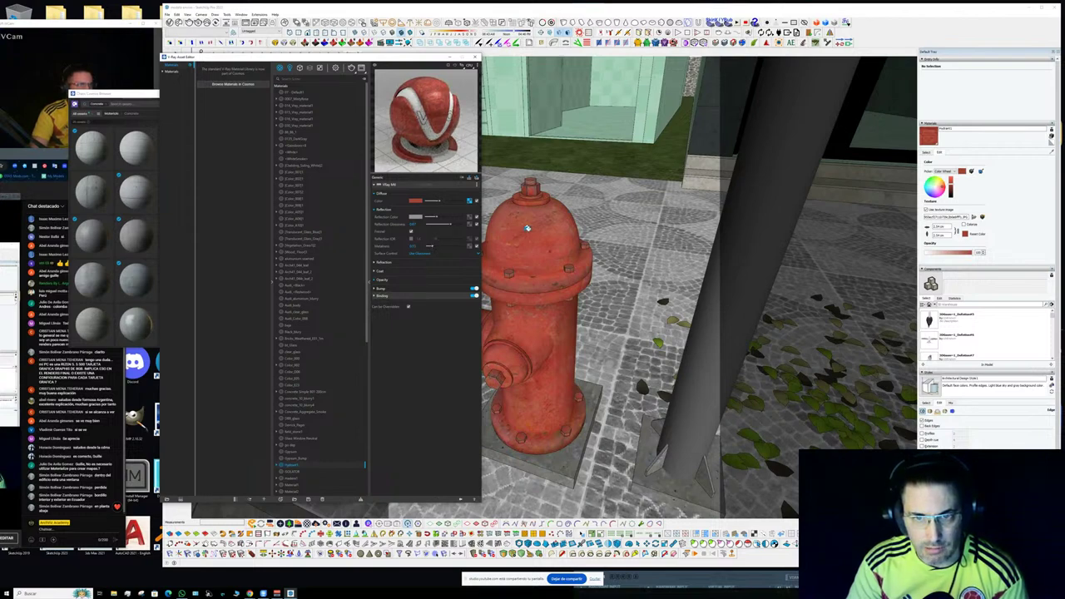
- Pick the dark grey material of the pole beside the hydrant and select all scene objects that use it
mouse_move(527, 228)
middle_mouse_down()
mouse_move(504, 279)
mouse_move(526, 227)
middle_mouse_up()
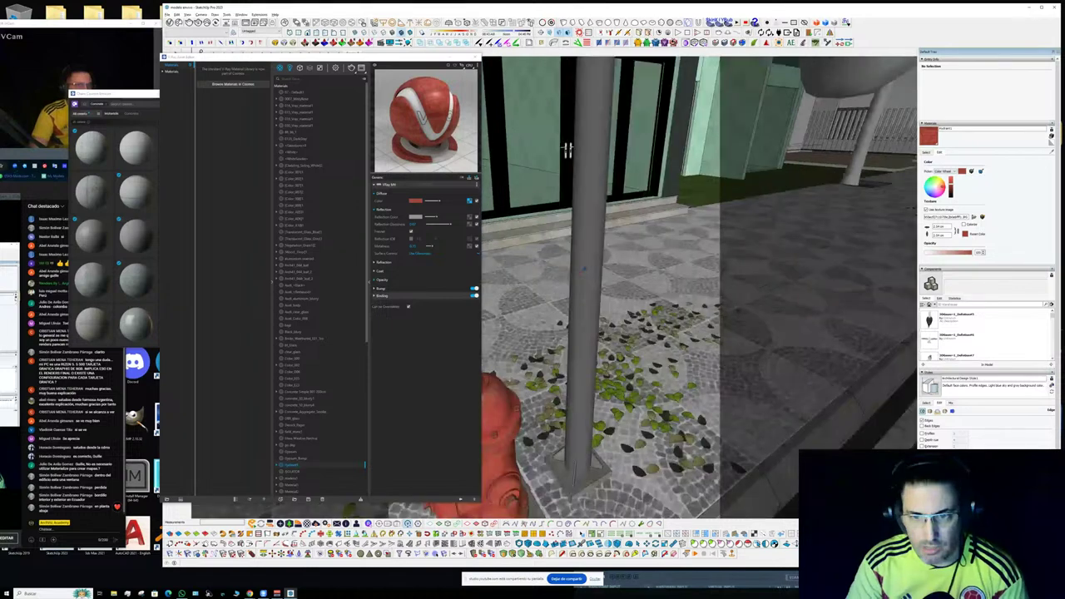
left_click(287, 132)
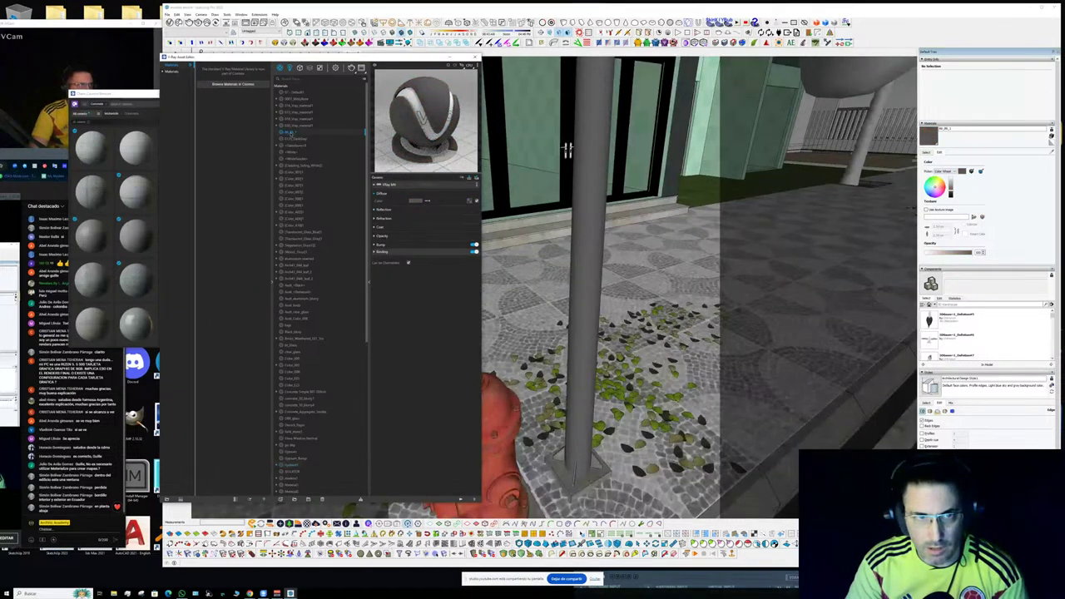
right_click(290, 133)
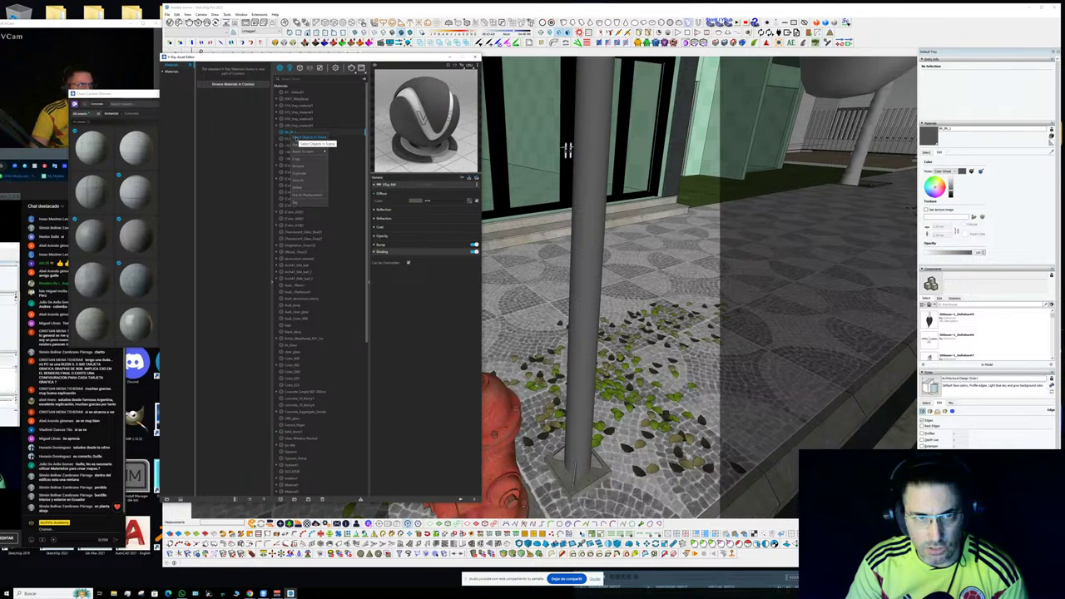
left_click(309, 143)
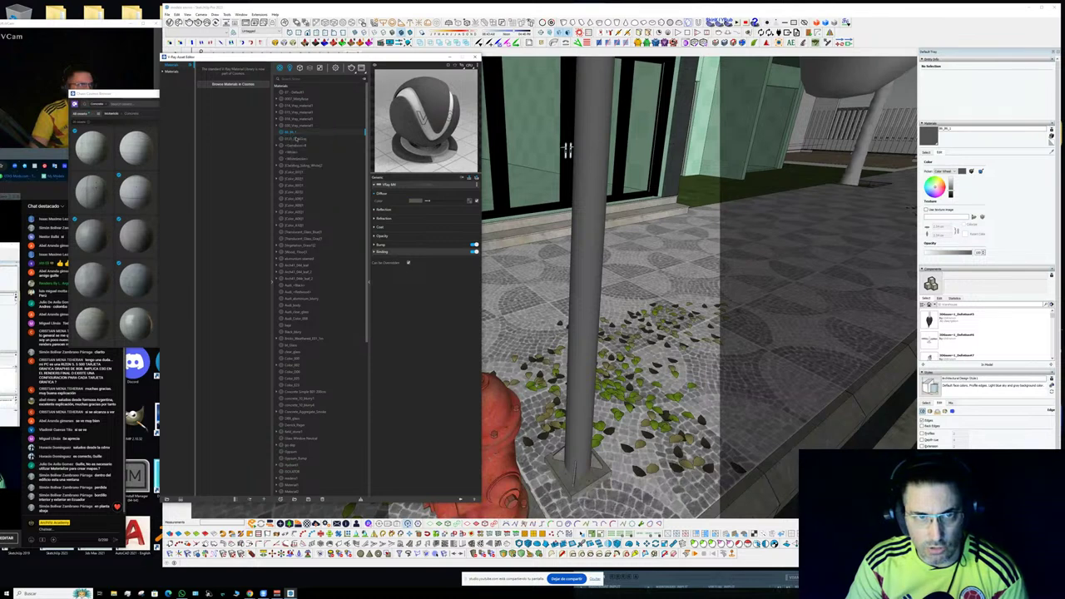
- Apply a dark iron material from the V-Ray Metal library to the selected pole, and sample it from the pole
left_click(164, 72)
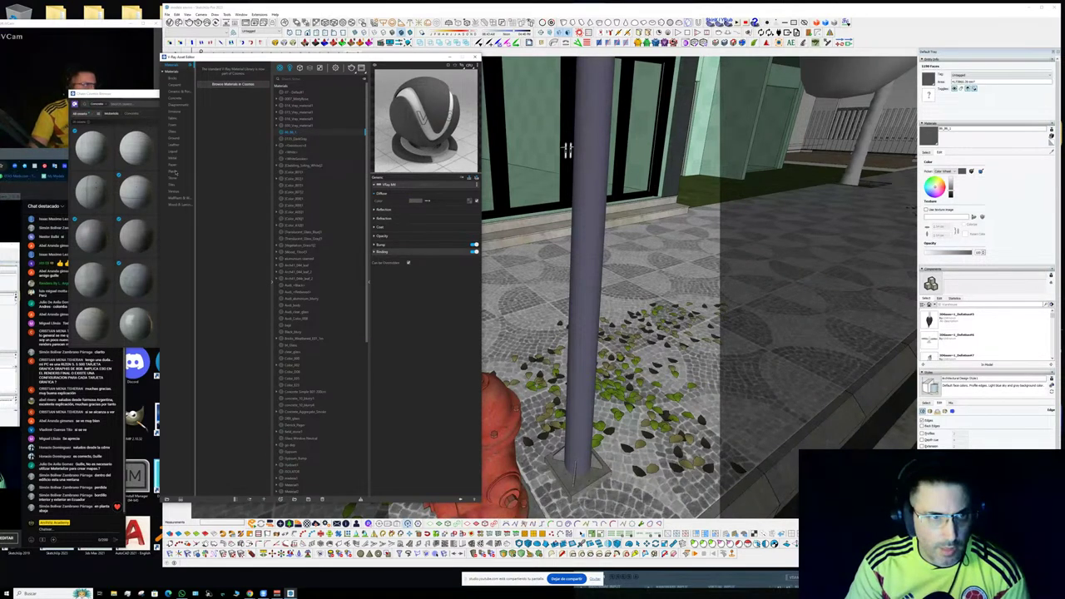
left_click(172, 158)
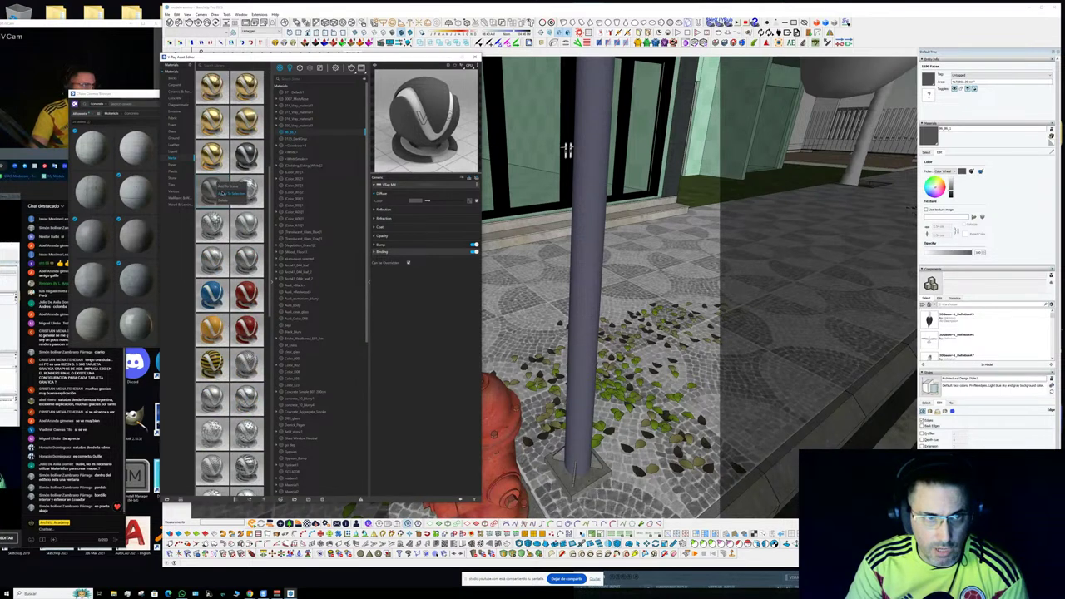
left_click(594, 200)
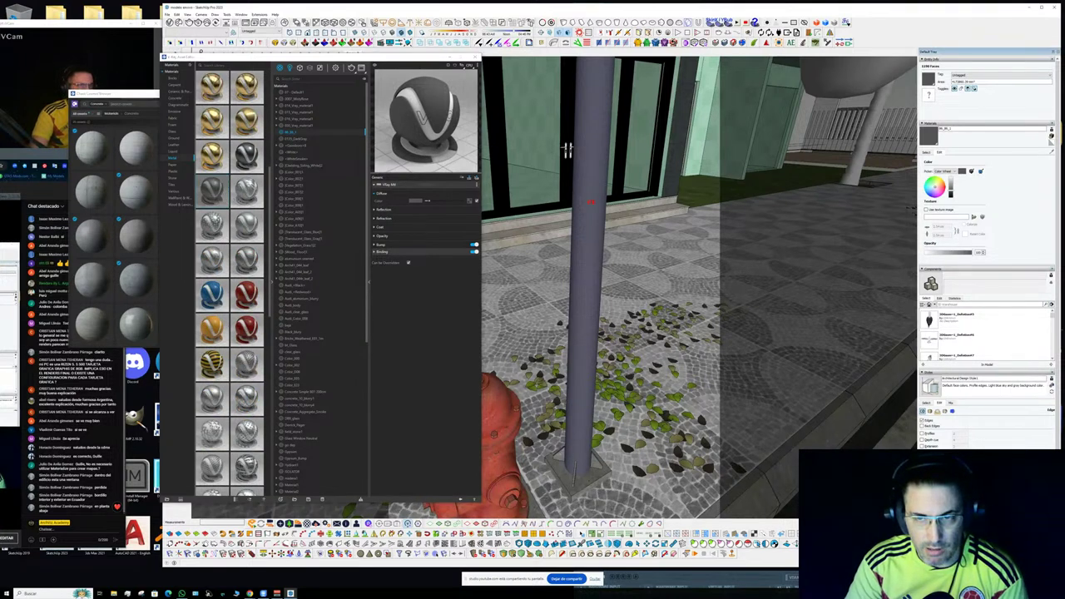
left_click(573, 205)
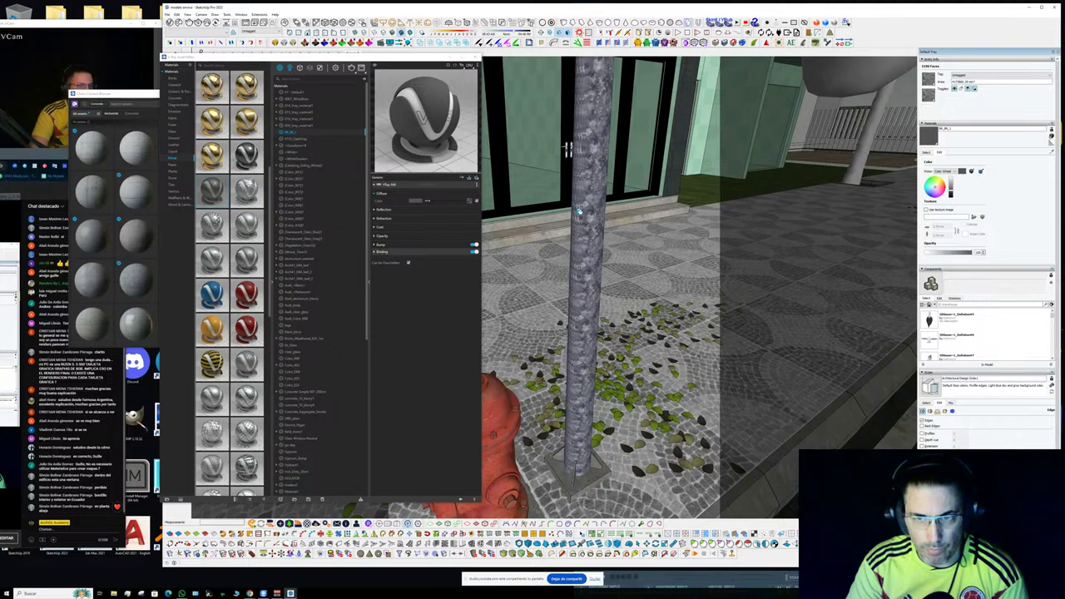
scroll(588, 211, "up", 2)
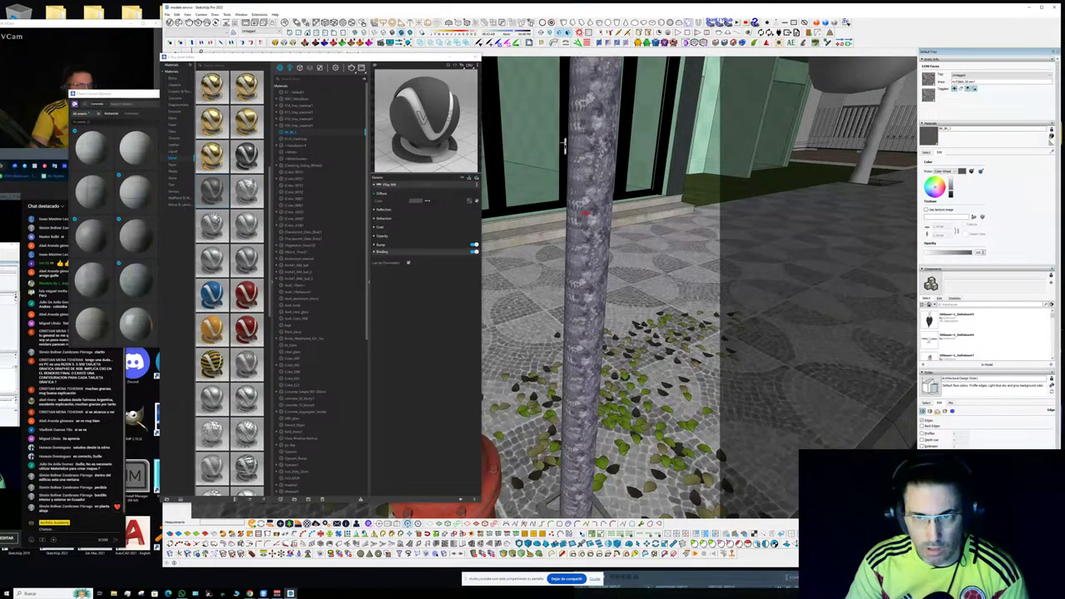
left_click(585, 213, "alt")
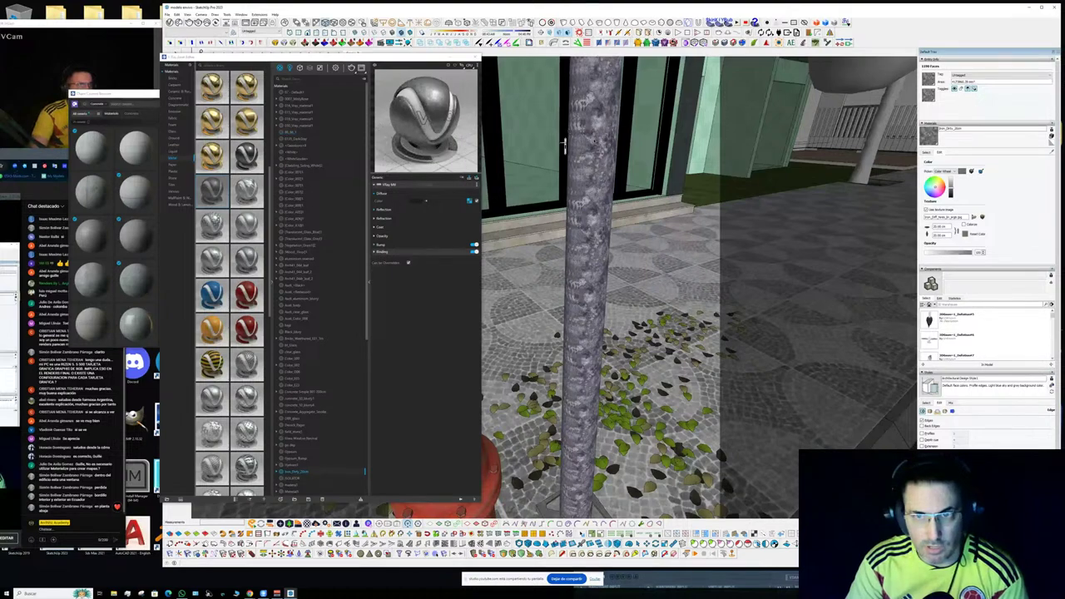
- Sample the simple concrete material on the pole's base, then lighten its reflection color and raise its metalness
scroll(593, 138, "up", 1)
middle_click_drag(587, 366, 579, 188, "shift")
scroll(589, 363, "up", 2)
scroll(586, 331, "up", 3)
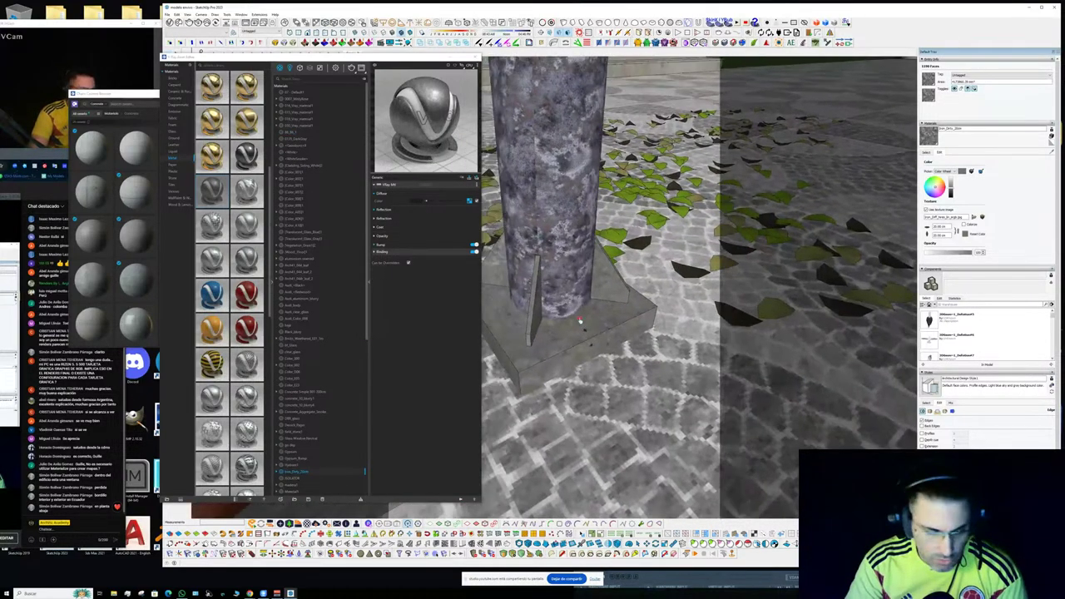
left_click(586, 331, "alt")
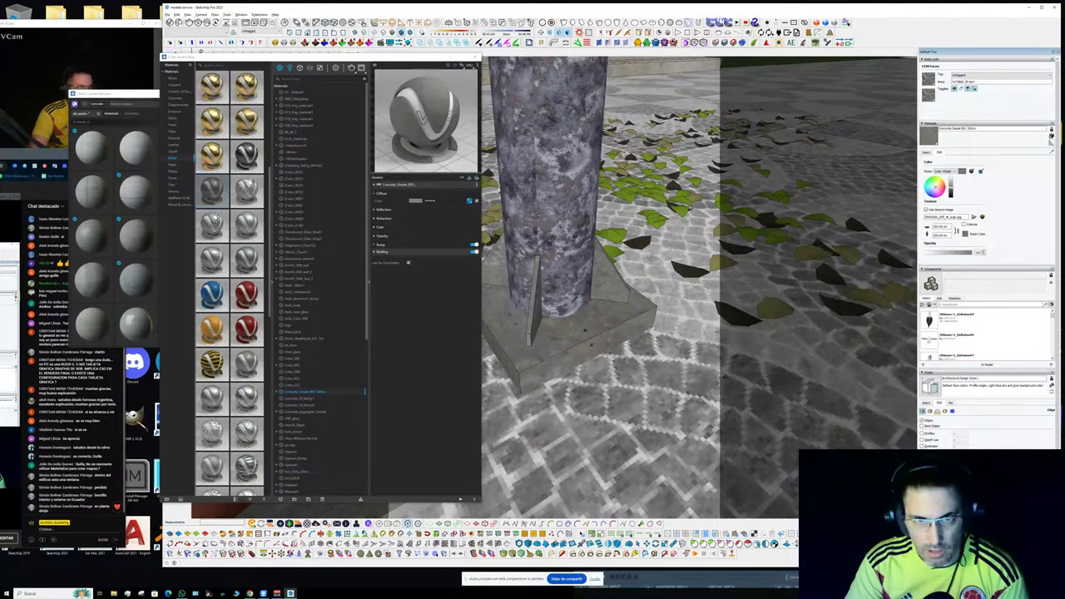
left_click(440, 209)
left_click_drag(440, 217, 445, 219)
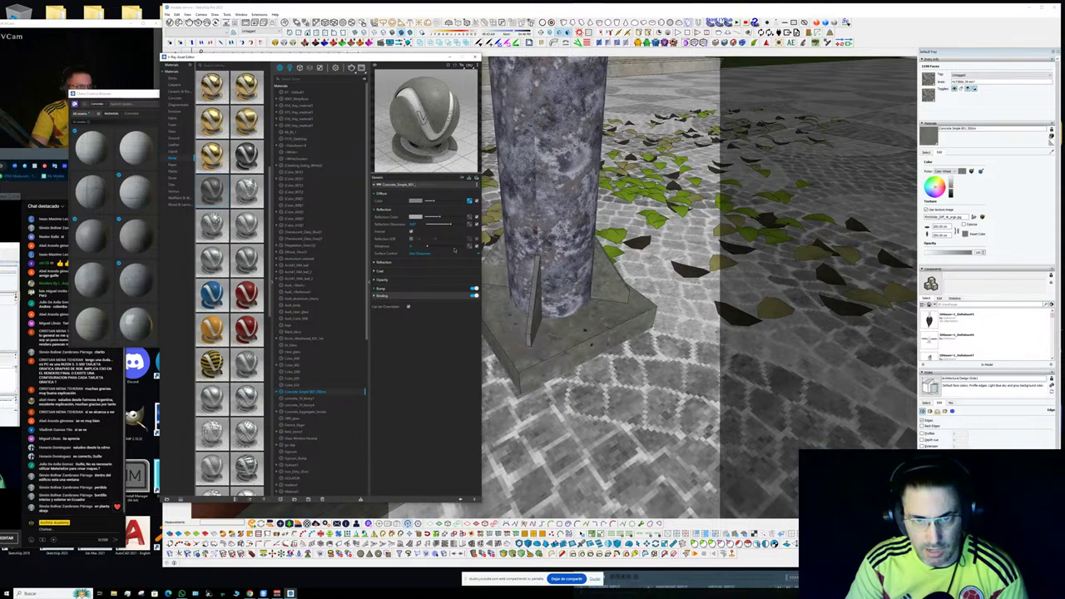
left_click_drag(454, 248, 456, 247)
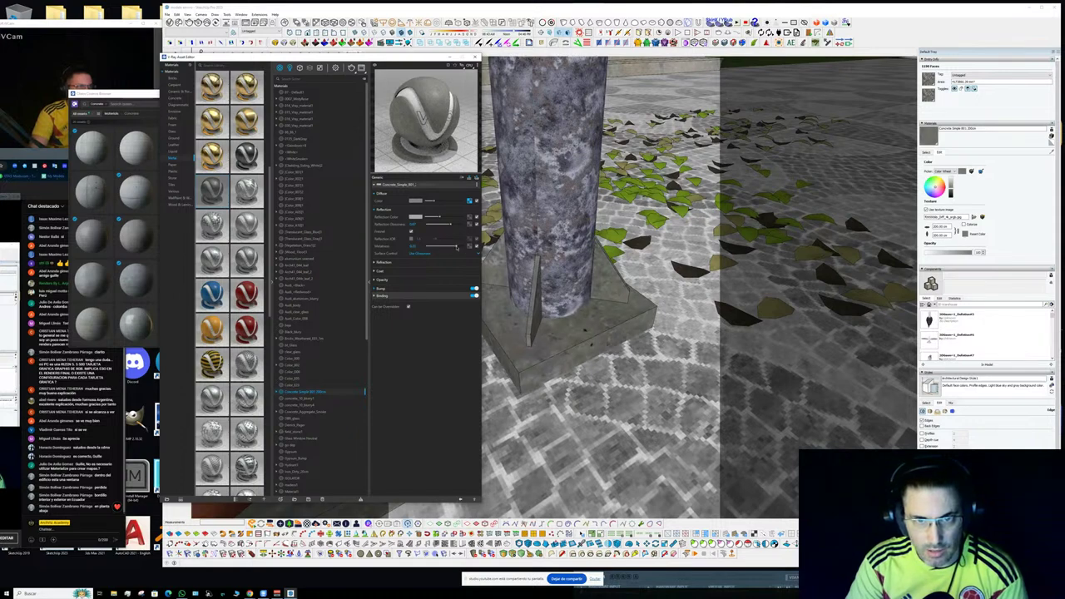
- Deselect the pole, sample the green leaf material on the sidewalk and expand its reflection settings
left_click(610, 287)
scroll(607, 289, "down", 2)
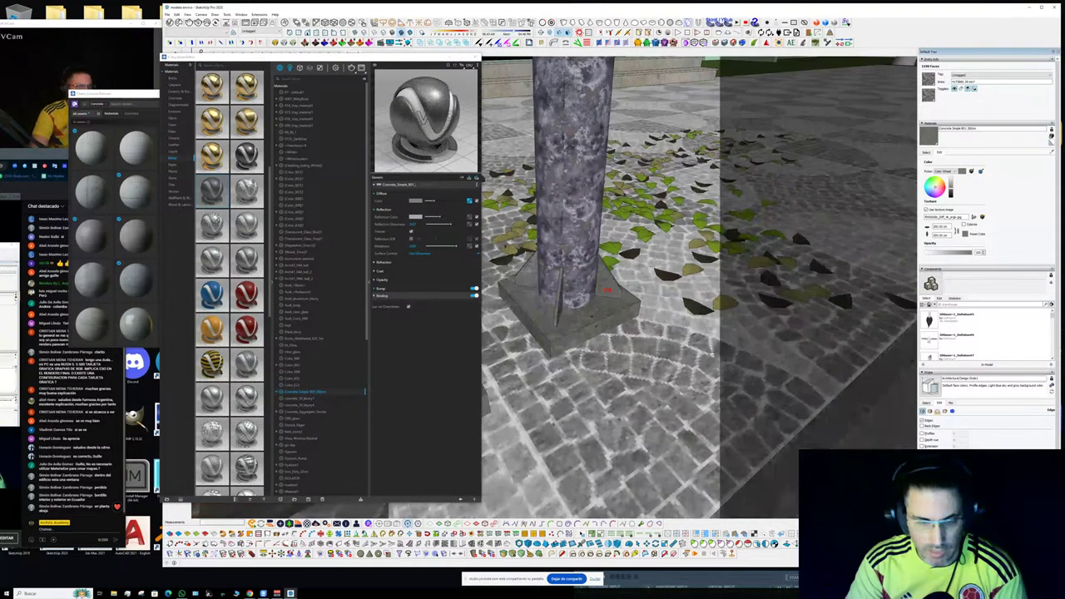
scroll(607, 289, "down", 3)
left_click(632, 274)
scroll(624, 274, "up", 5)
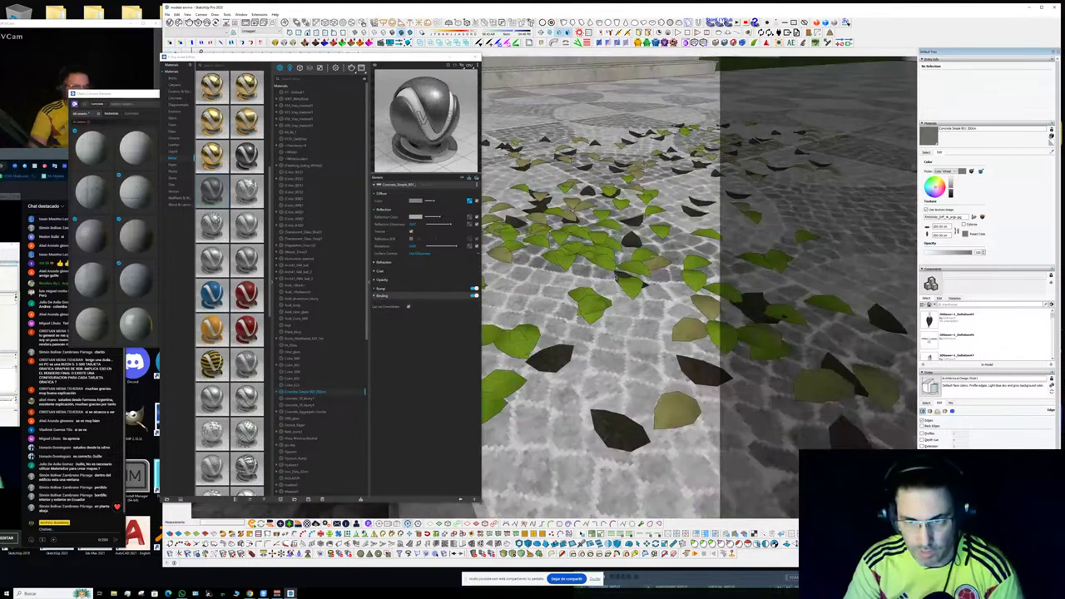
scroll(768, 285, "up", 4)
left_click(489, 271, "alt")
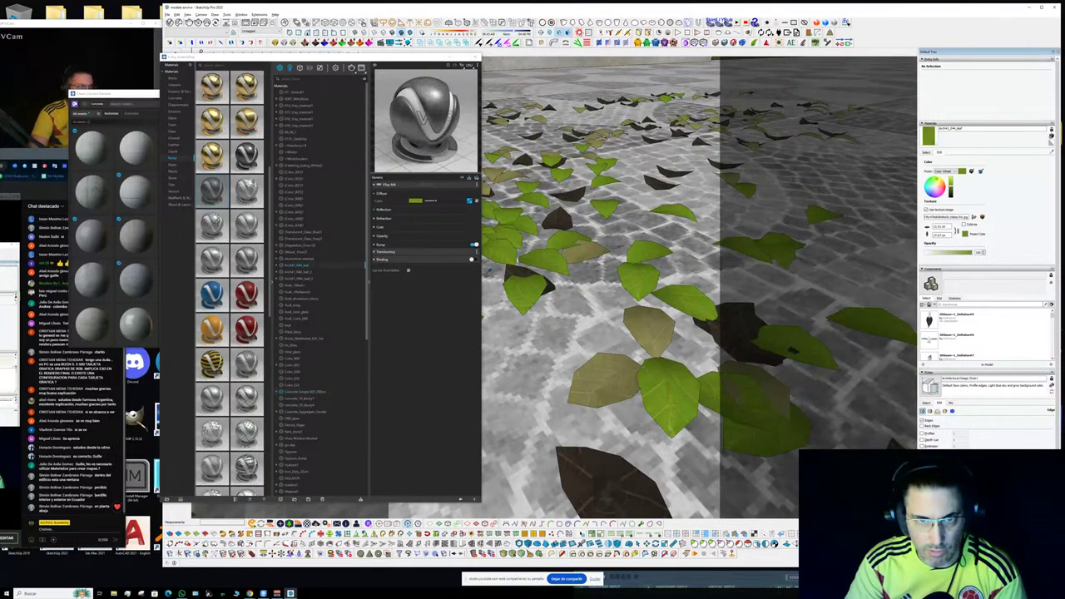
left_click(427, 219)
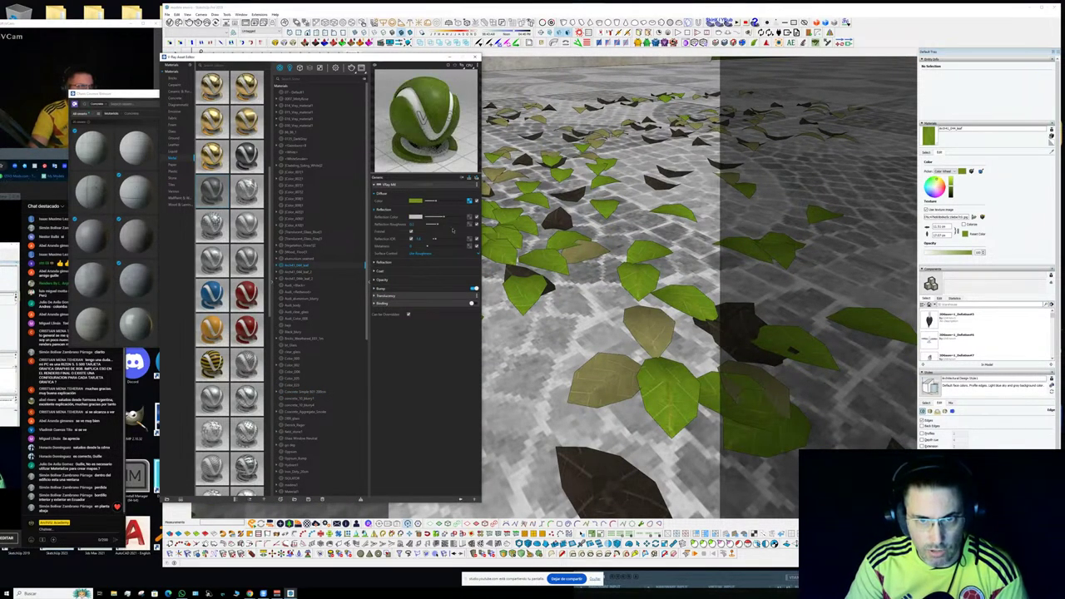
scroll(592, 228, "down", 3)
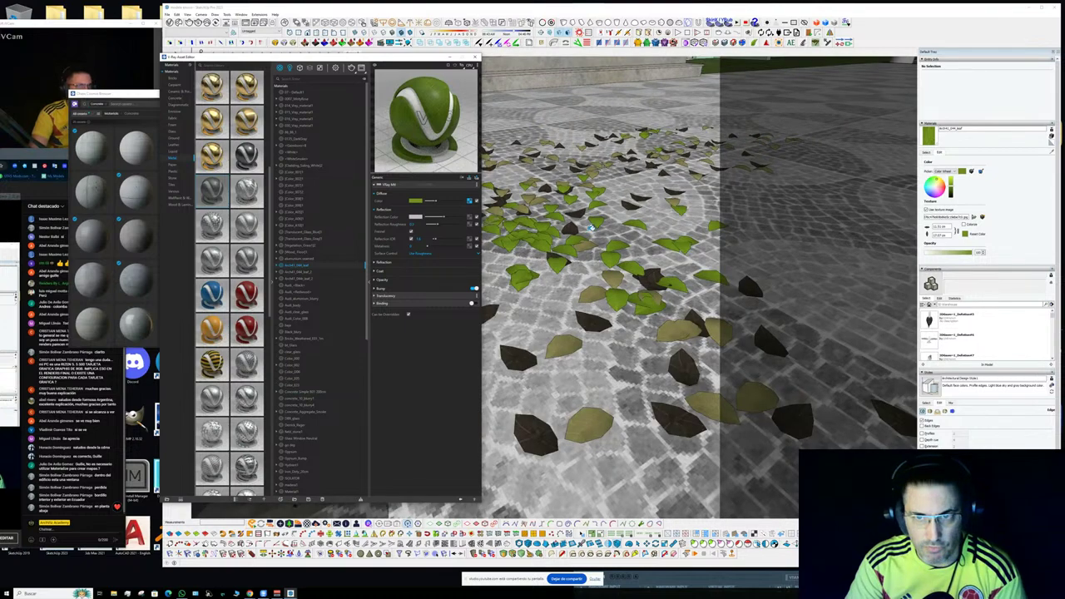
- Sample the wall paint material from the green facade wall beside the entrance
middle_click_drag(591, 228, 633, 166)
scroll(632, 192, "down", 4)
mouse_move(578, 255)
middle_mouse_down()
mouse_move(444, 275)
mouse_move(594, 295)
mouse_move(272, 202)
mouse_move(515, 63)
mouse_move(614, 156)
mouse_move(537, 166)
mouse_move(535, 124)
mouse_move(626, 138)
middle_mouse_up()
left_click(635, 195)
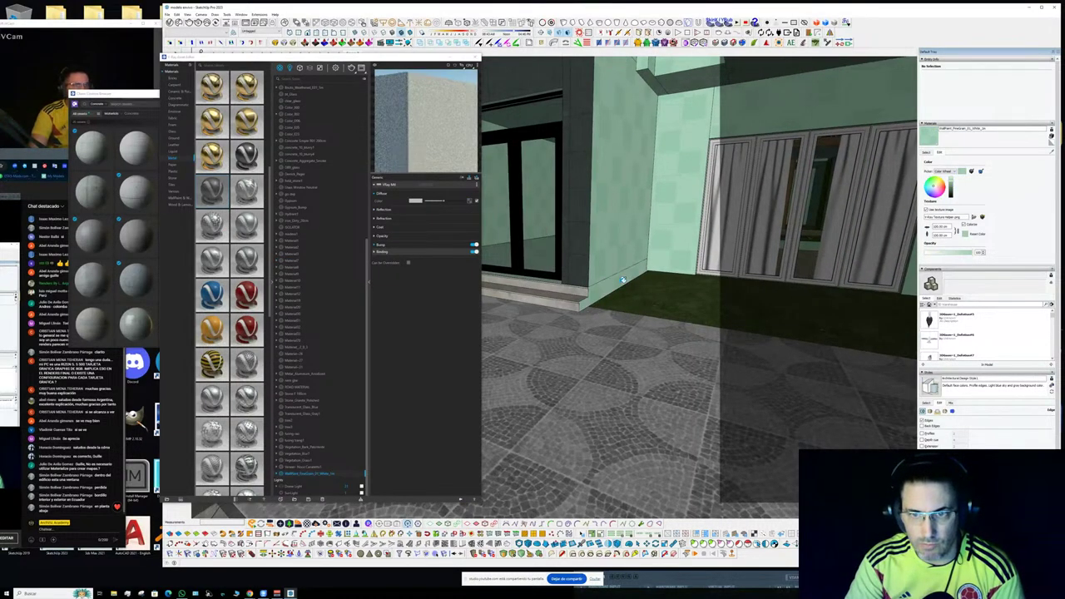
- Sample the polished granite material from the entrance step, switch its preview to the floor scene and expand its reflection settings
scroll(583, 281, "up", 3)
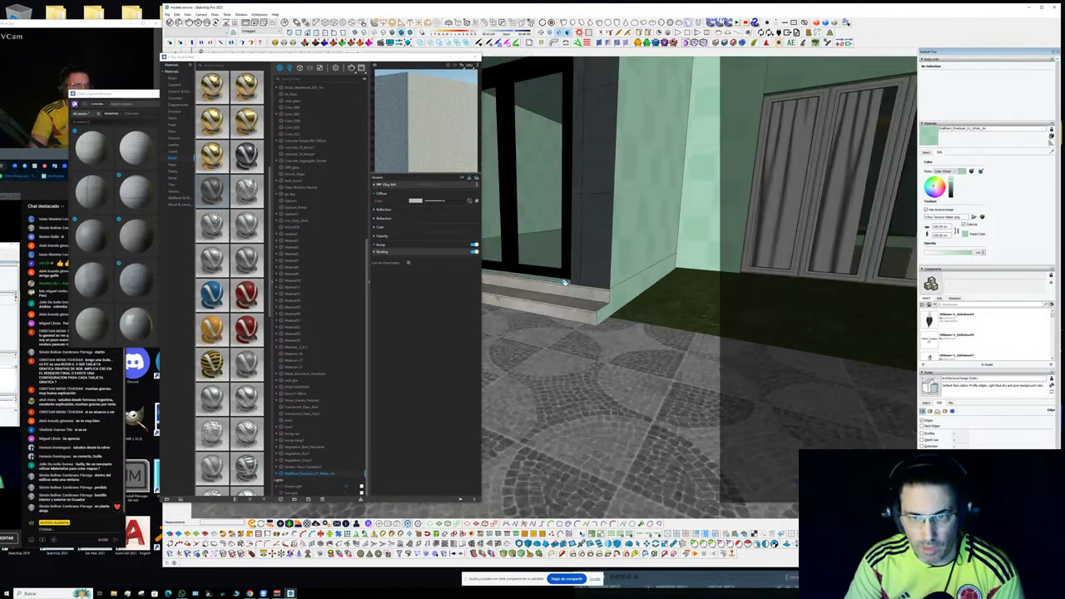
scroll(564, 283, "up", 4)
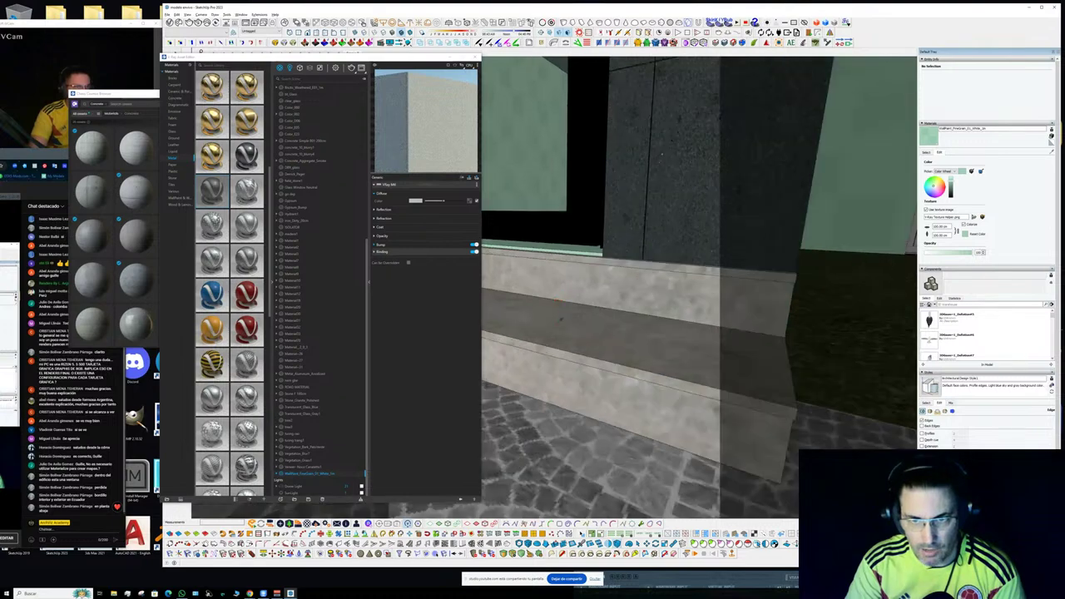
left_click(562, 278)
mouse_move(562, 278)
middle_mouse_down()
mouse_move(545, 318)
mouse_move(356, 333)
middle_mouse_up()
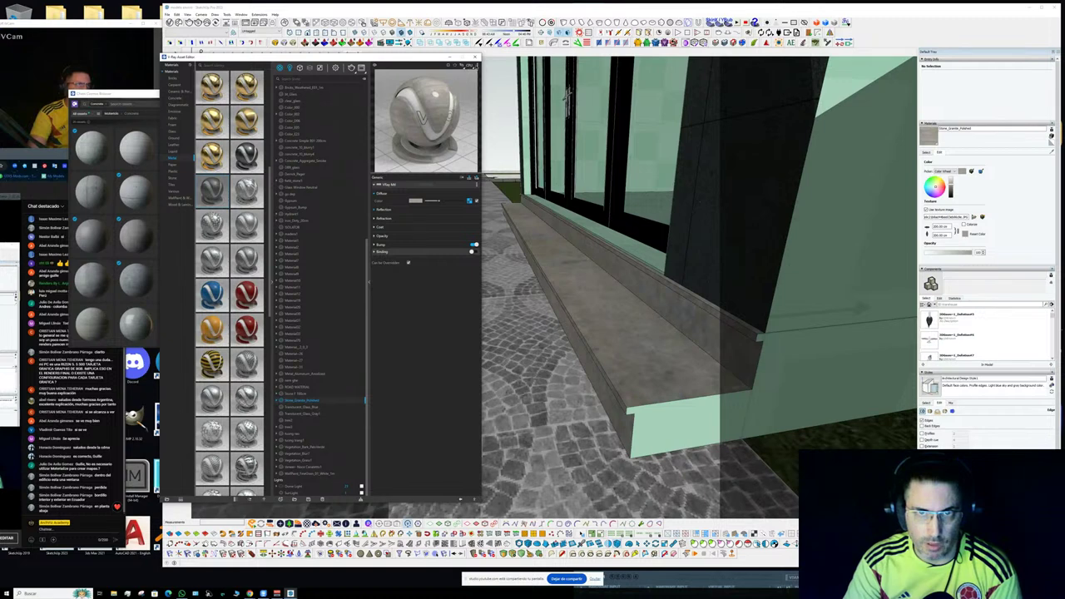
left_click(476, 66)
left_click(454, 88)
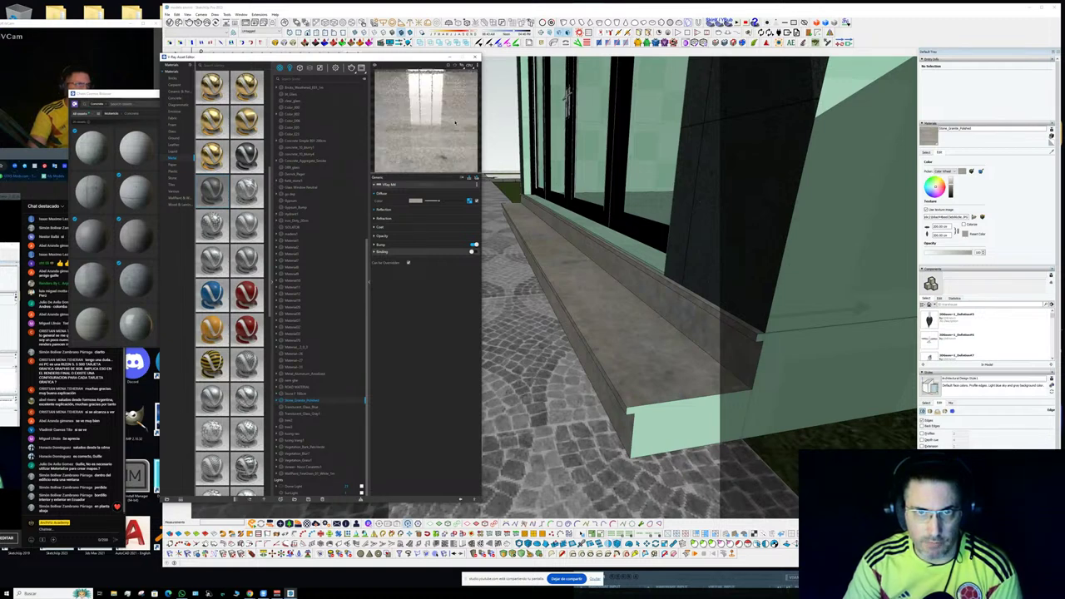
left_click(425, 210)
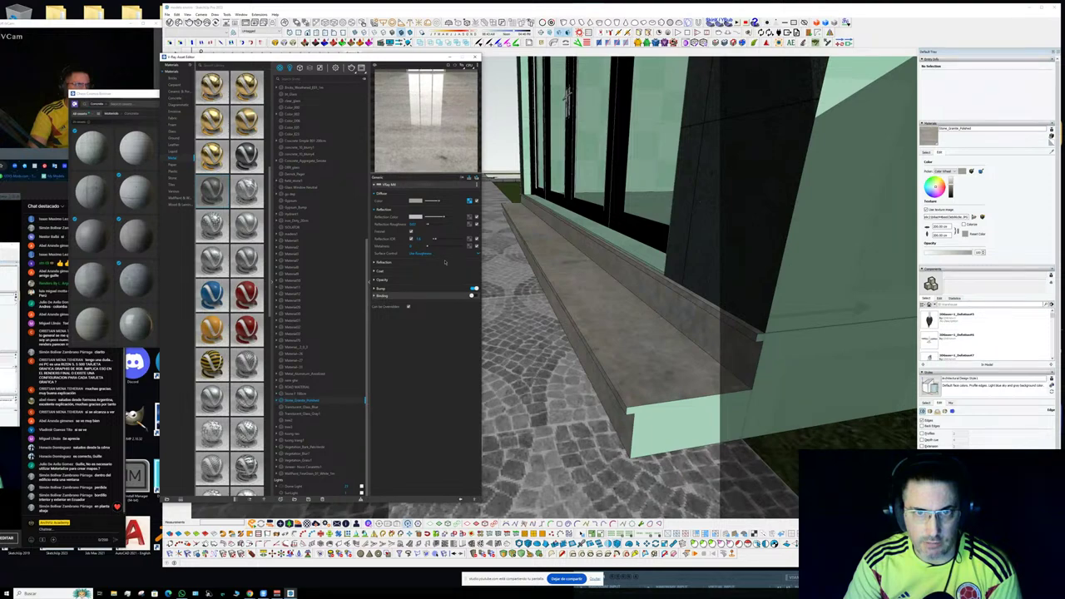
- Sample the metal material from the plate of the entrance door handle
middle_click_drag(618, 212, 790, 211)
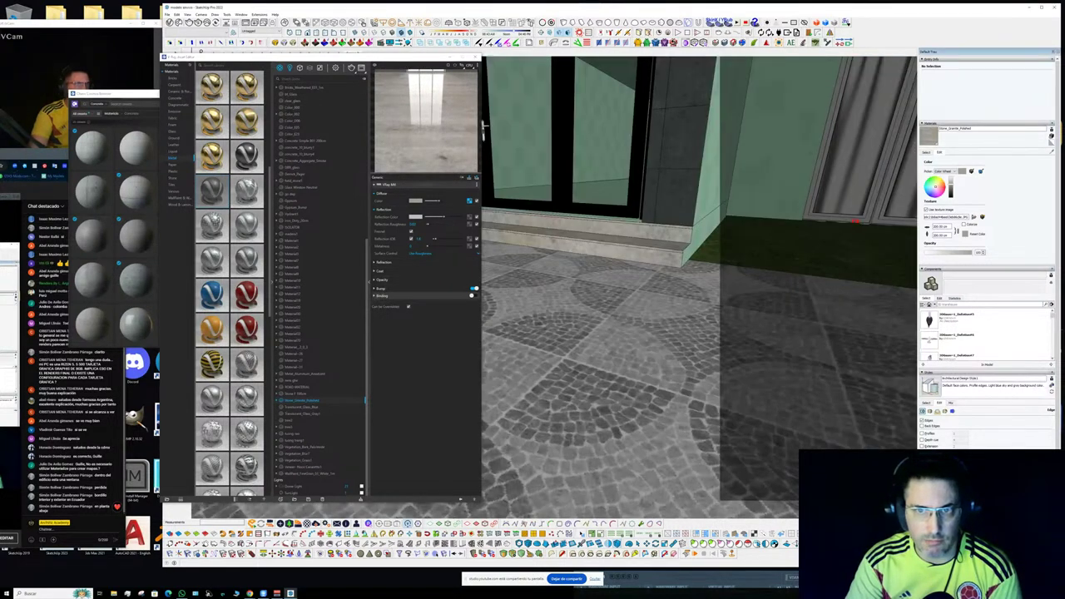
mouse_move(611, 143)
middle_mouse_down("shift")
mouse_move(578, 119)
mouse_move(738, 226)
middle_mouse_up("shift")
scroll(738, 225, "up", 3)
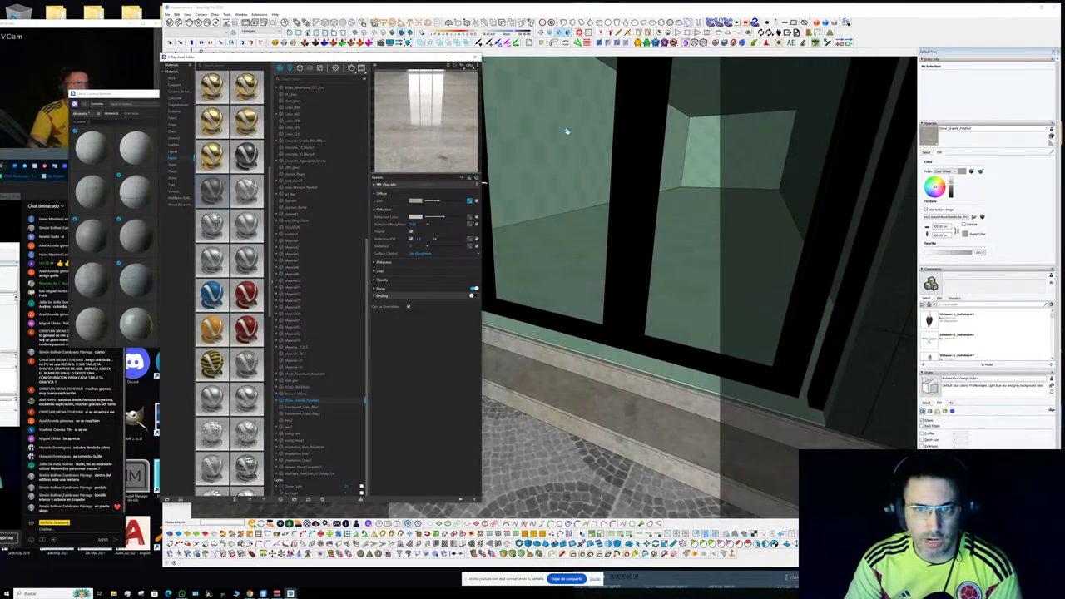
middle_click_drag(566, 131, 782, 150, "shift")
scroll(699, 175, "up", 2)
scroll(630, 200, "up", 3)
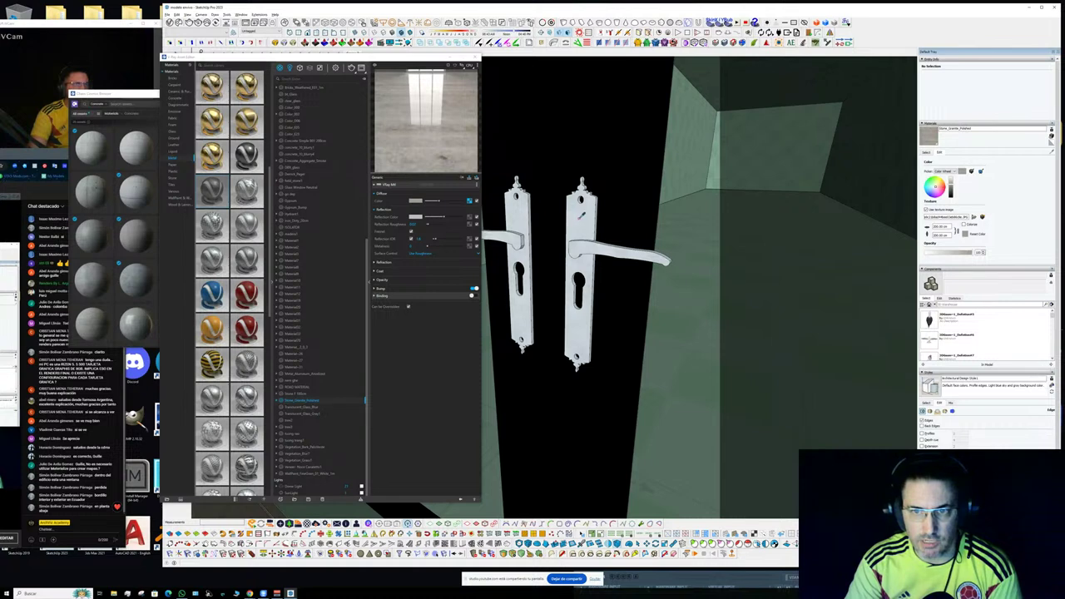
left_click(582, 215)
scroll(639, 140, "down", 5)
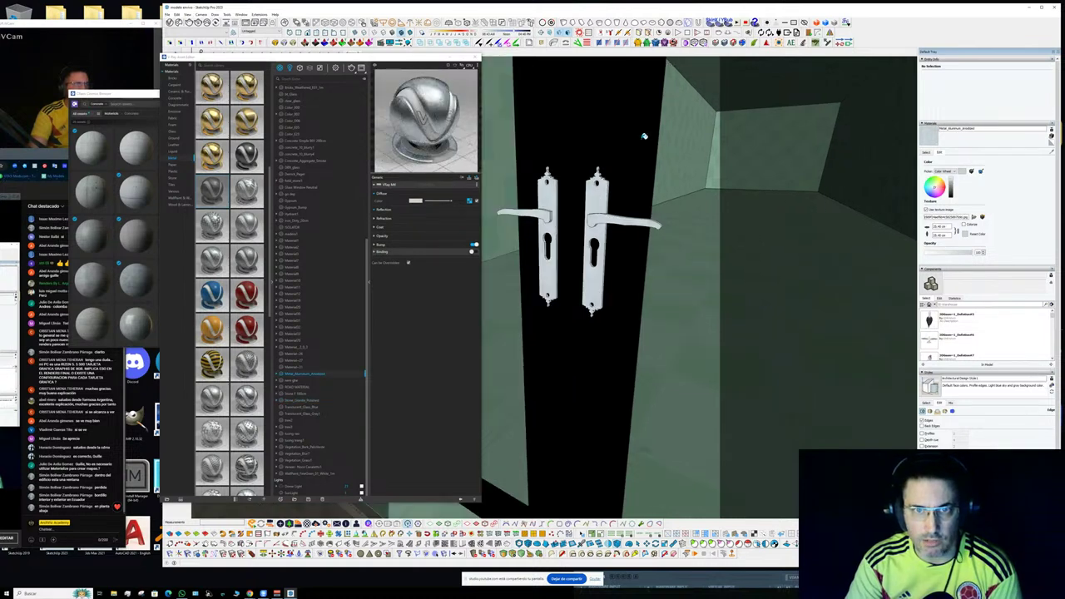
- Move the V-Ray Asset Editor clear of the scene tabs, inspect the tall building's upper balconies from Scene 7, and restore that scene
left_click(254, 61)
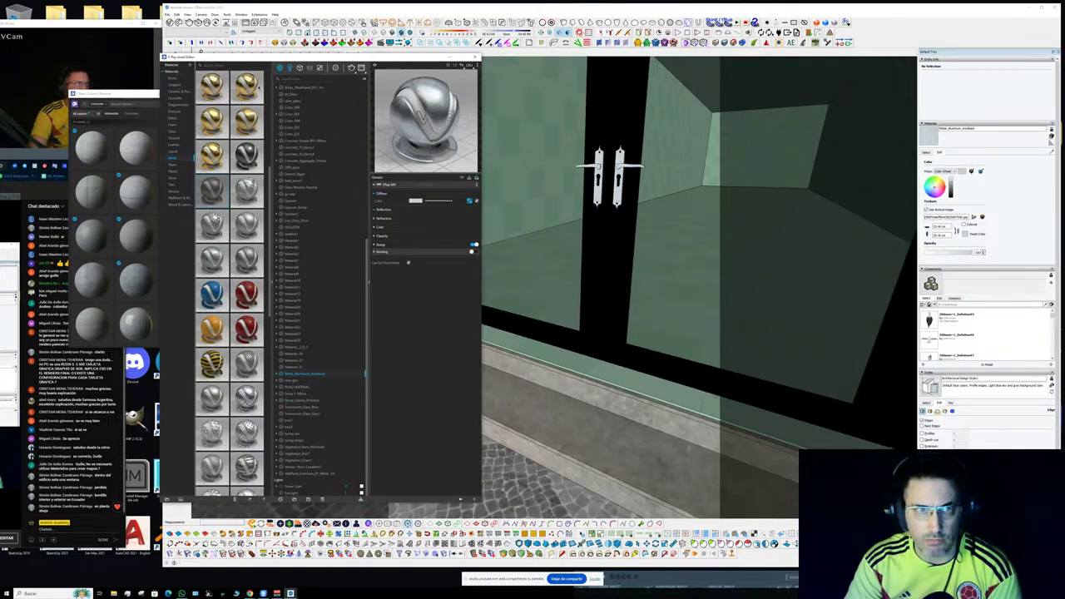
left_click_drag(254, 57, 211, 114)
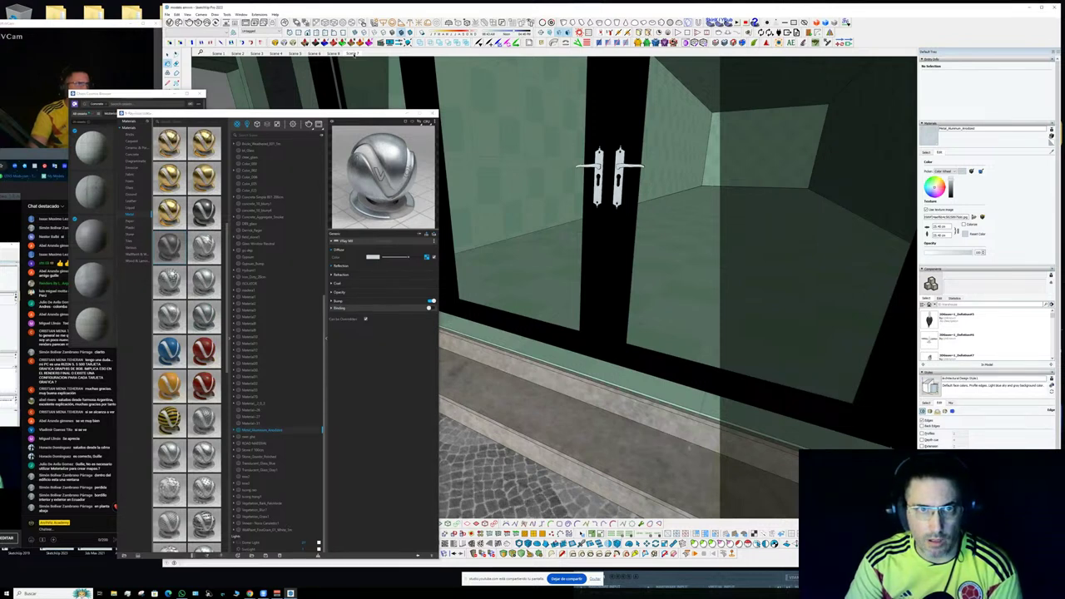
left_click(352, 53)
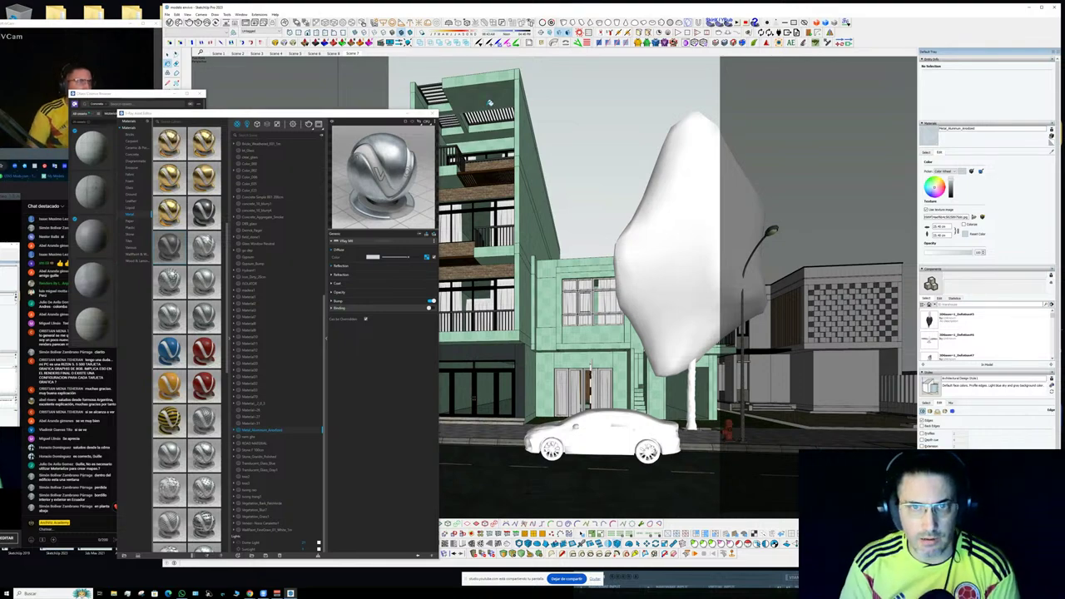
scroll(483, 135, "up", 3)
mouse_move(482, 135)
middle_mouse_down()
mouse_move(748, 451)
mouse_move(592, 339)
mouse_move(625, 392)
mouse_move(615, 418)
middle_mouse_up()
scroll(749, 451, "down", 3)
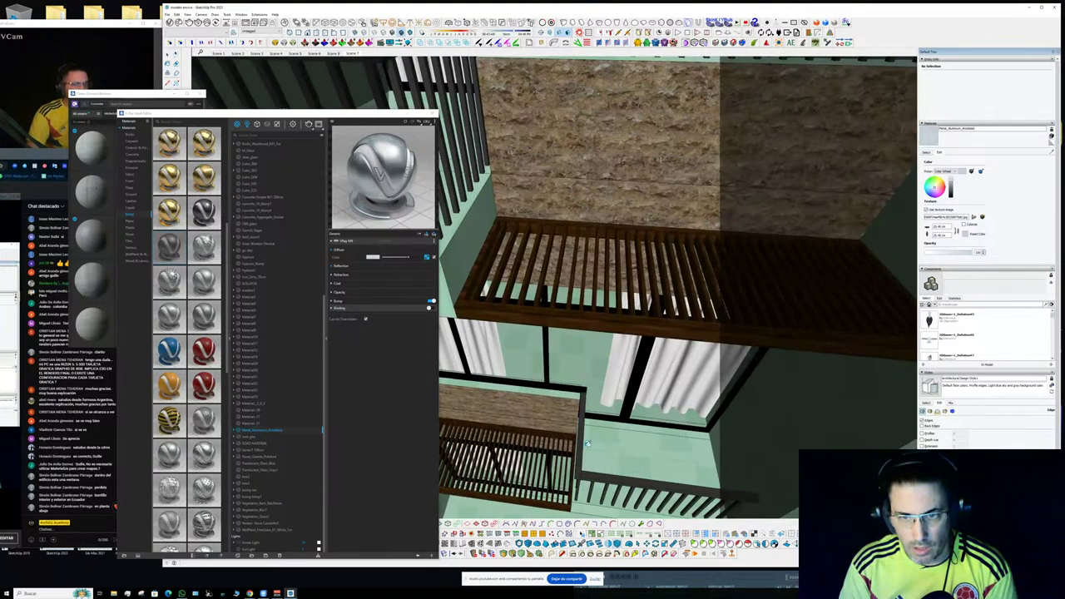
left_click(350, 54)
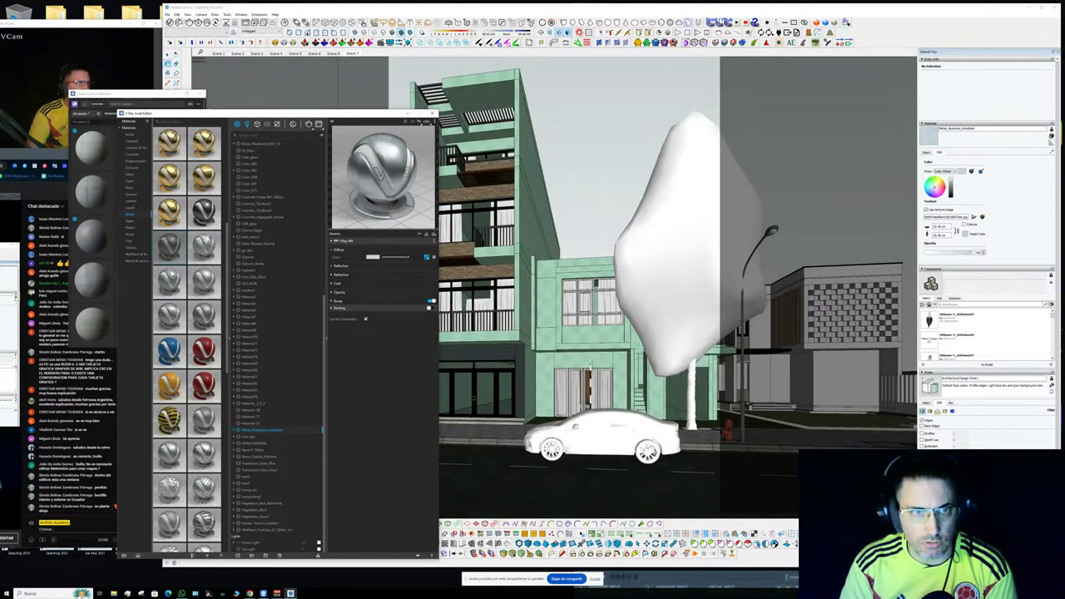
- Check the material override in the V-Ray render settings and render the Scene 7 view
left_click(293, 123)
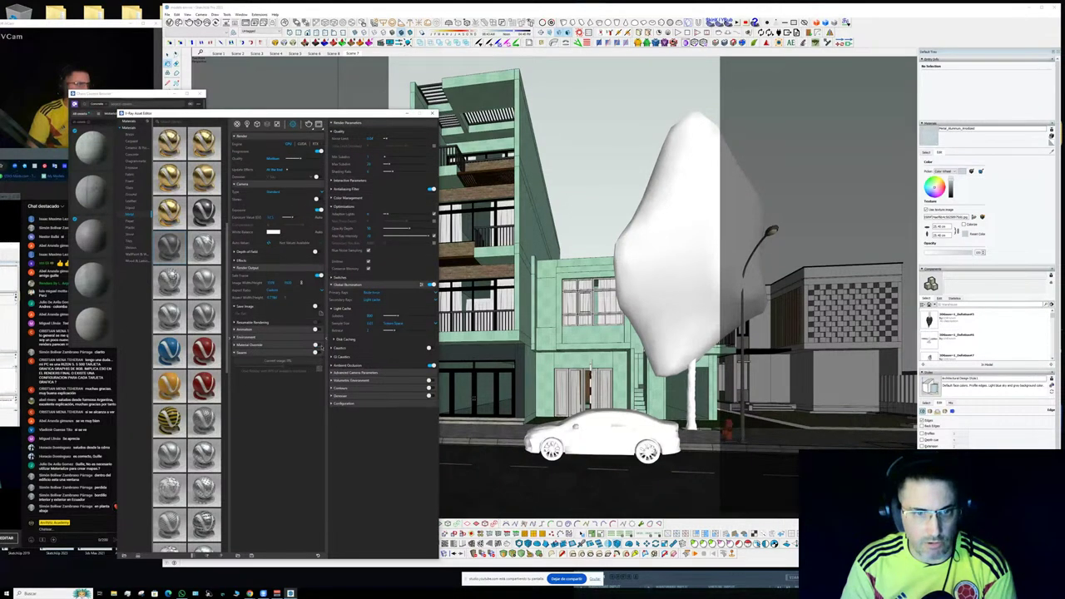
left_click(317, 345)
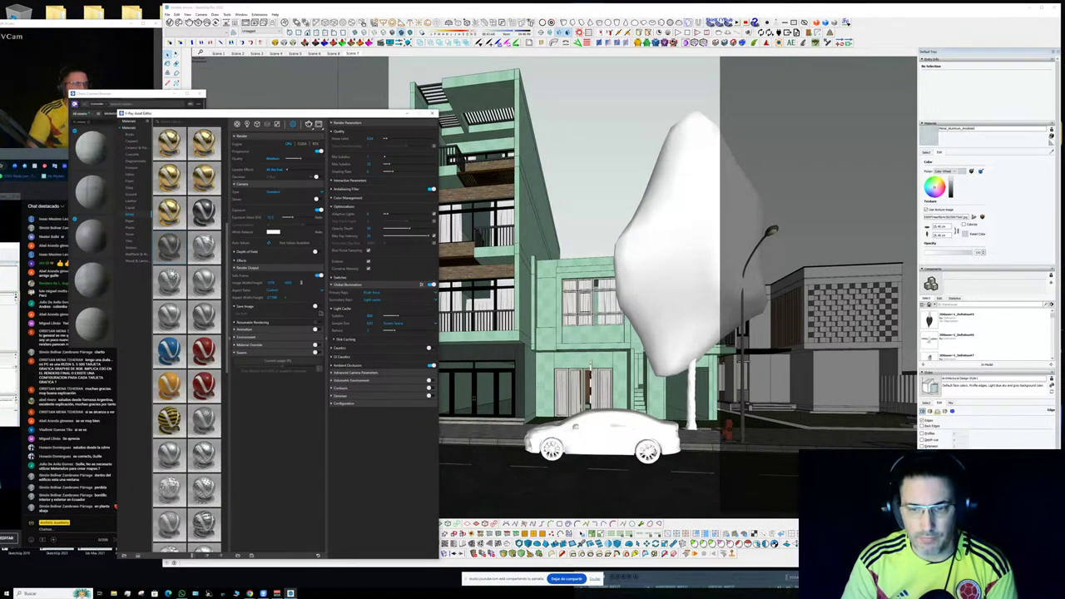
left_click(308, 124)
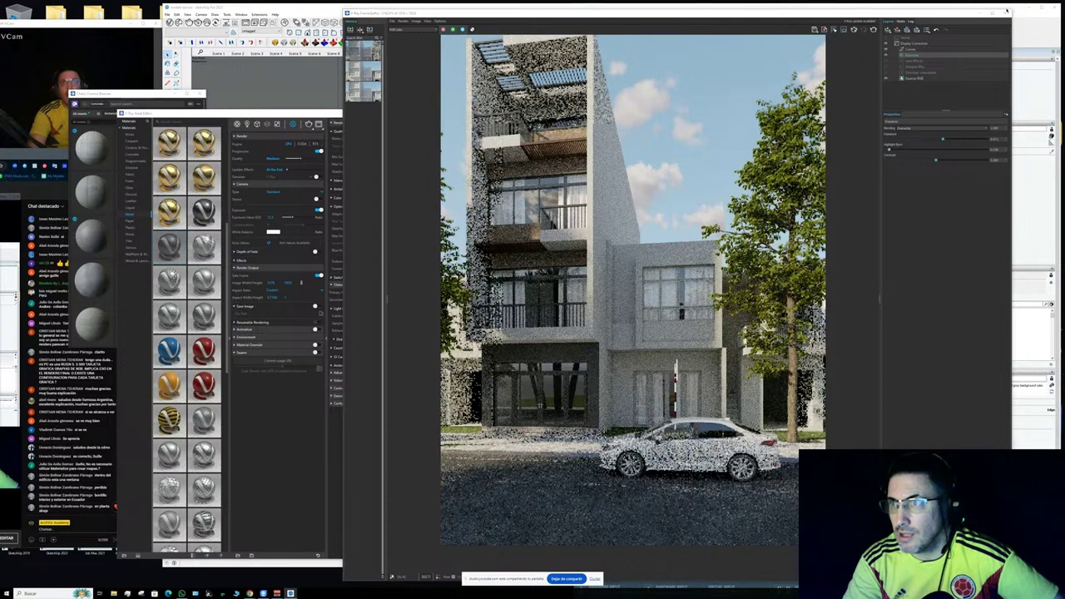
- Close the V-Ray Frame Buffer, the Asset Editor and the Chaos Cosmos Browser
left_click(1005, 14)
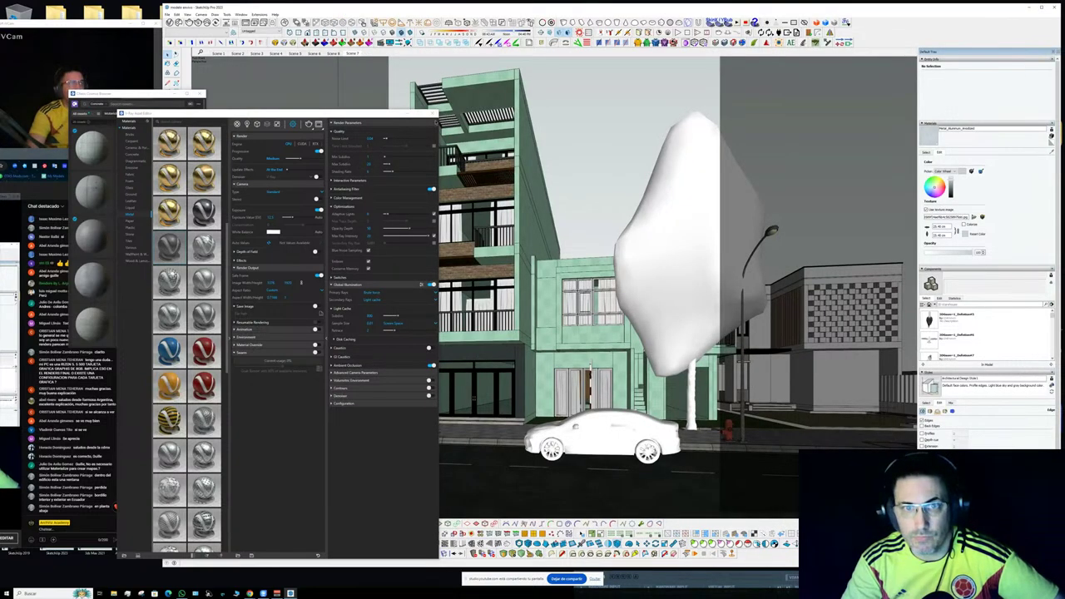
left_click(434, 113)
scroll(549, 283, "up", 3)
scroll(416, 250, "down", 8)
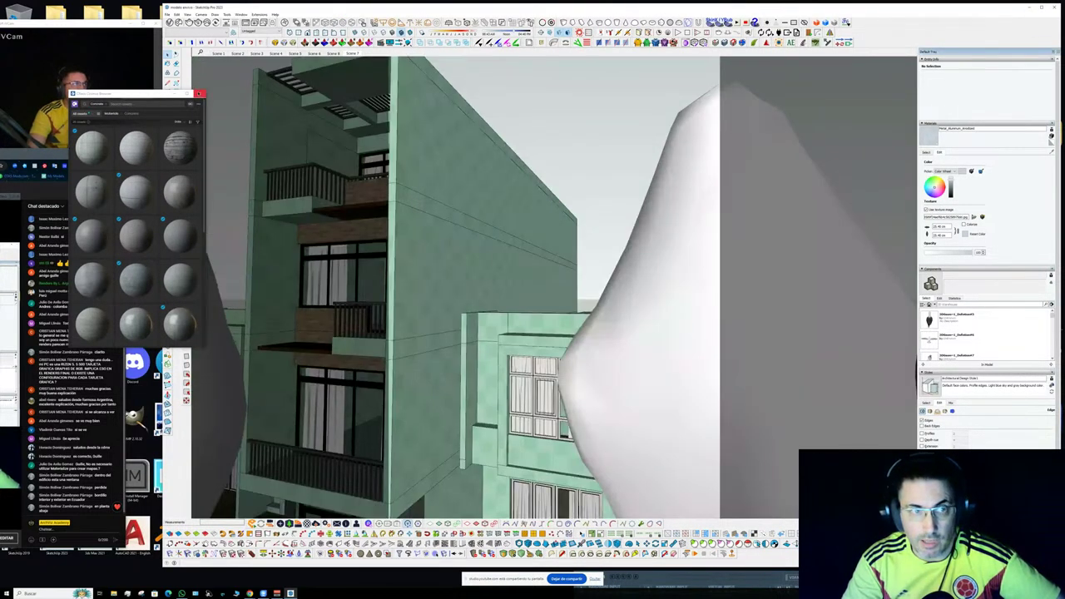
left_click(199, 94)
- Open the Enscape Asset Library over an aerial view of the street and browse its Street Props category
scroll(629, 153, "down", 3)
mouse_move(630, 153)
middle_mouse_down()
mouse_move(671, 262)
mouse_move(643, 228)
mouse_move(645, 139)
middle_mouse_up()
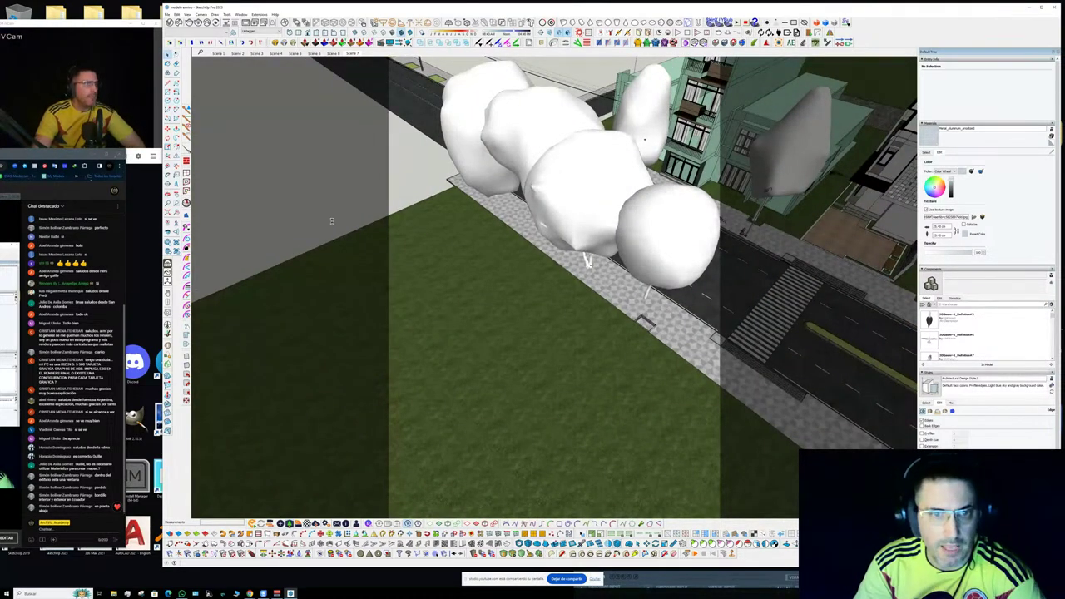
left_click(167, 263)
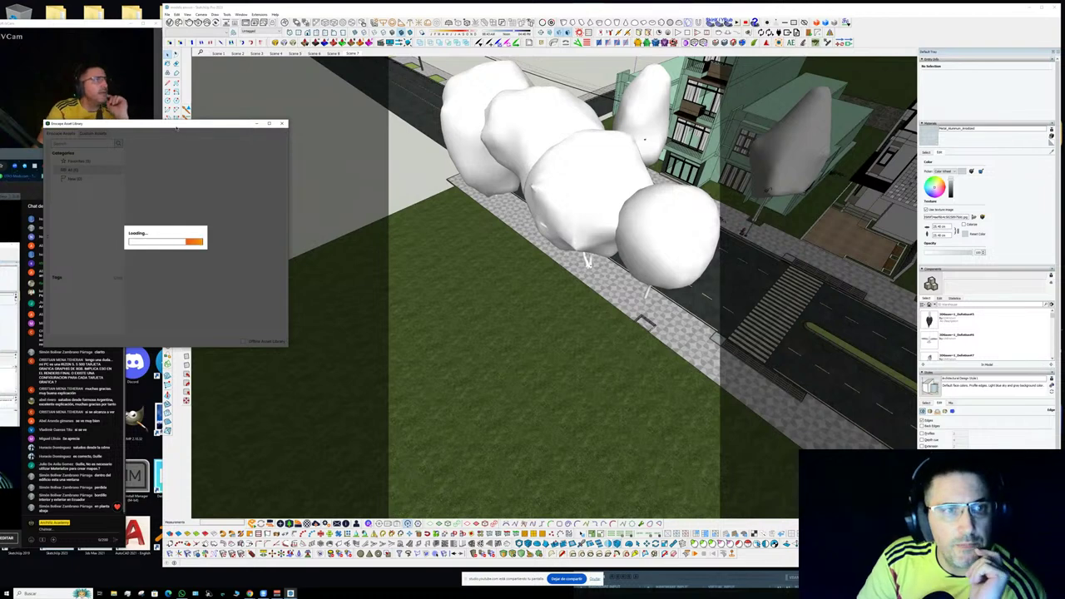
left_click_drag(176, 127, 405, 121)
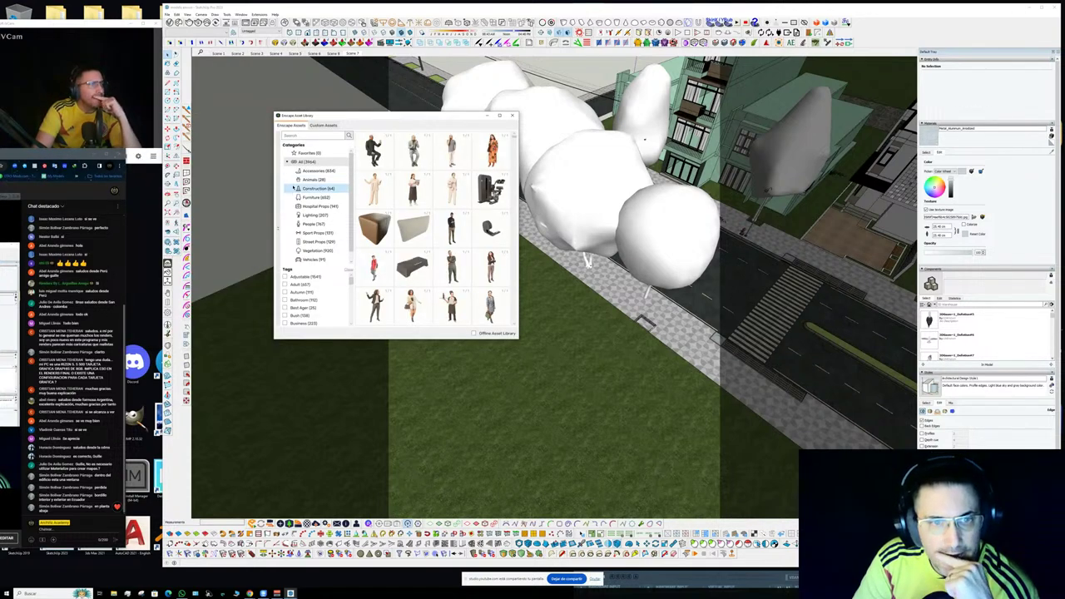
left_click(312, 251)
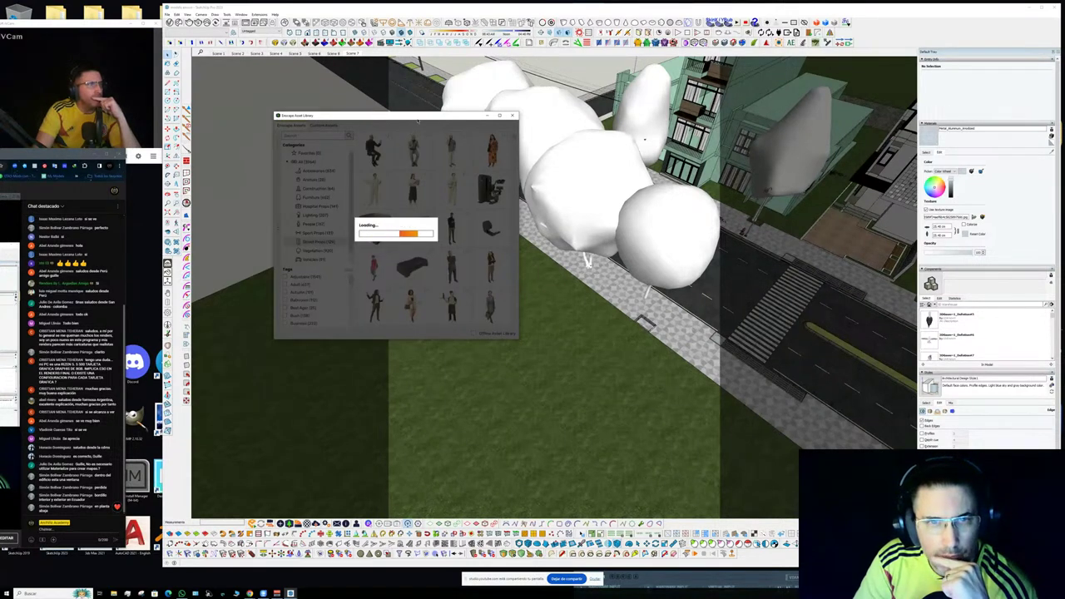
left_click_drag(408, 116, 295, 101)
scroll(311, 187, "down", 5)
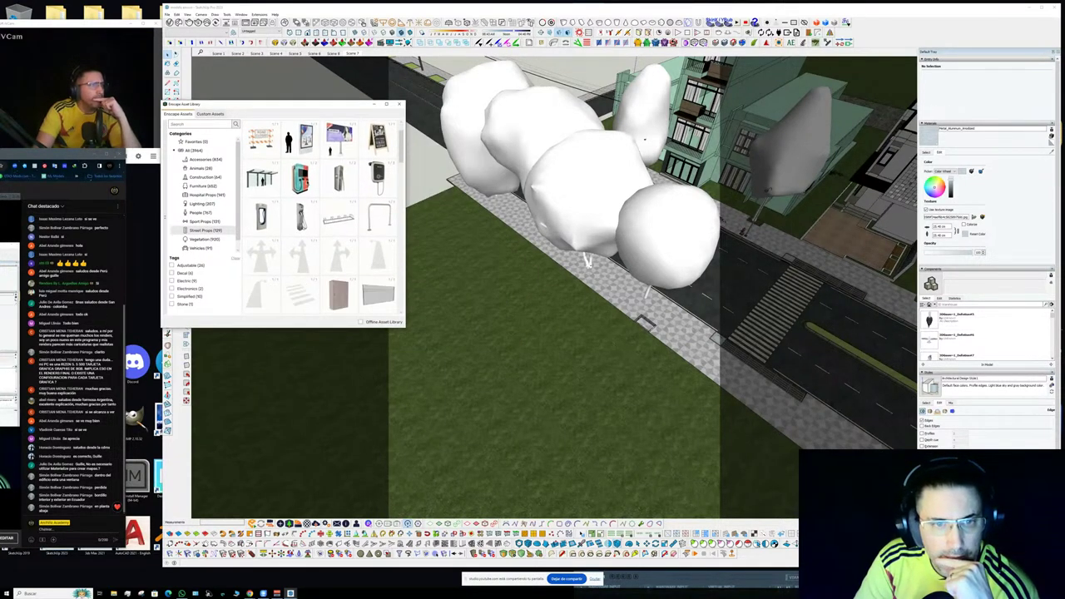
scroll(312, 188, "down", 4)
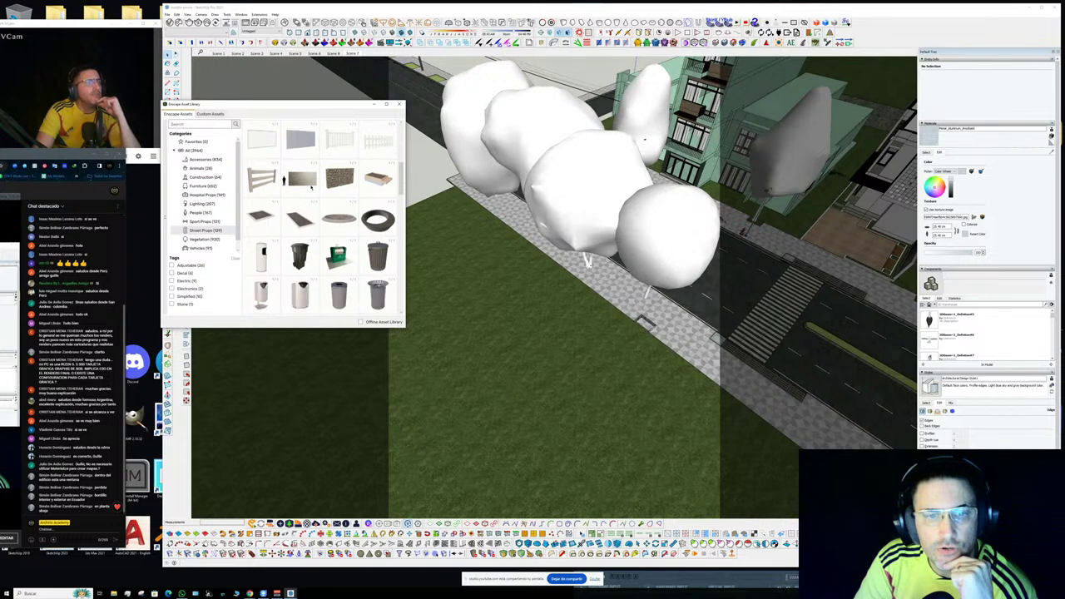
scroll(314, 188, "down", 2)
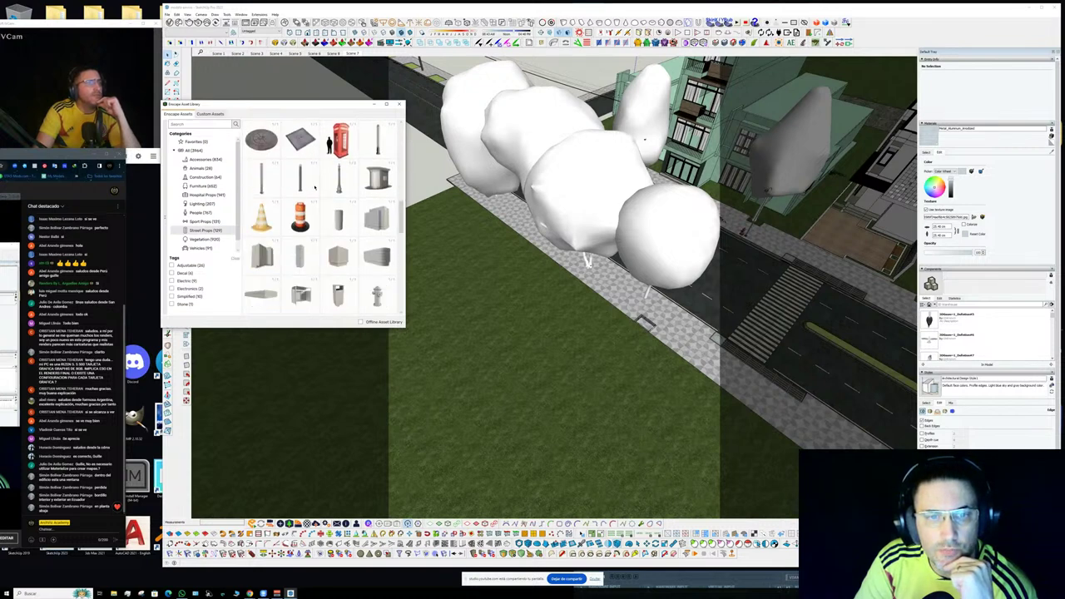
- Open the Chaos Cosmos Browser beside the Enscape library and show its Architecture category of 3D models
left_click(178, 23)
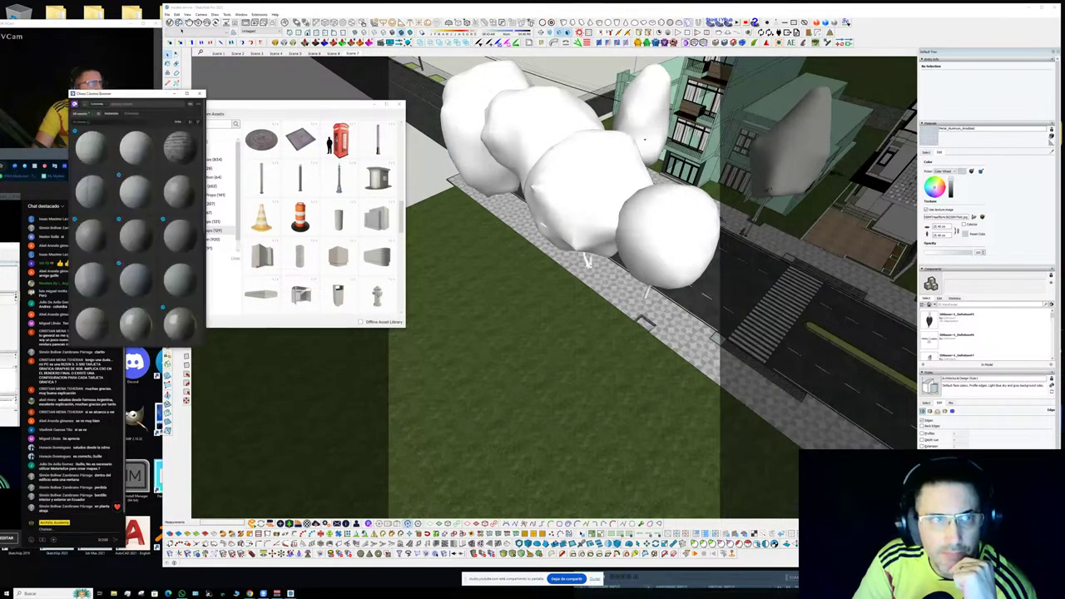
left_click_drag(125, 91, 549, 80)
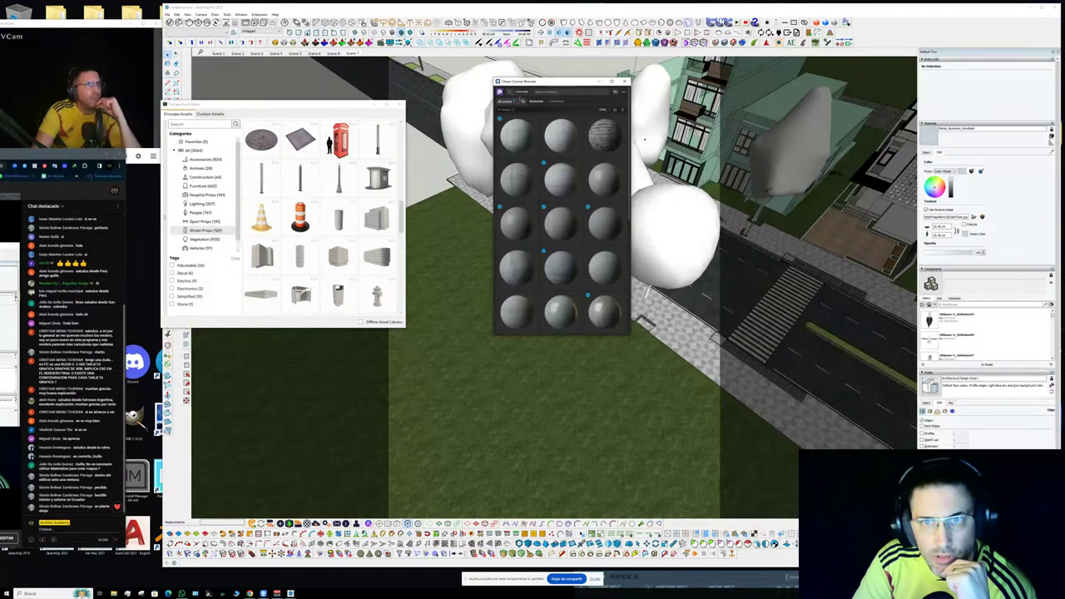
left_click(522, 103)
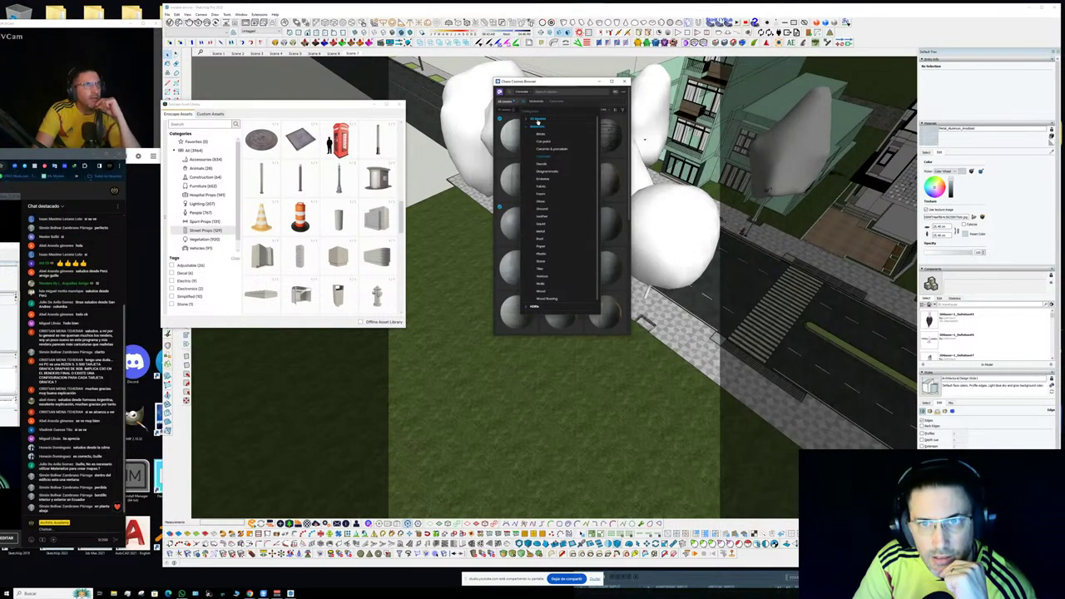
left_click(539, 120)
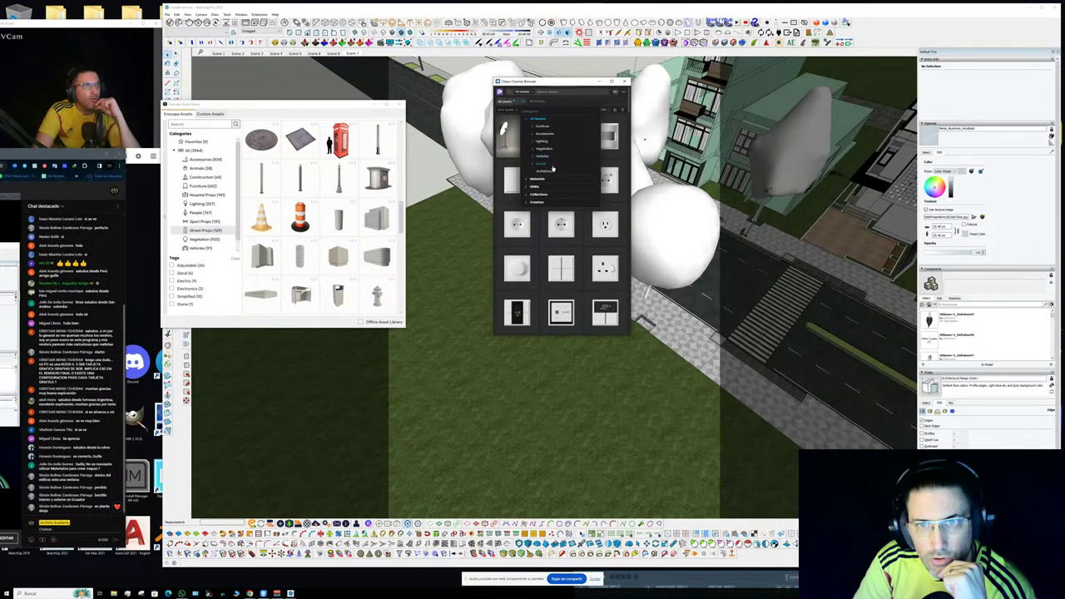
left_click(551, 173)
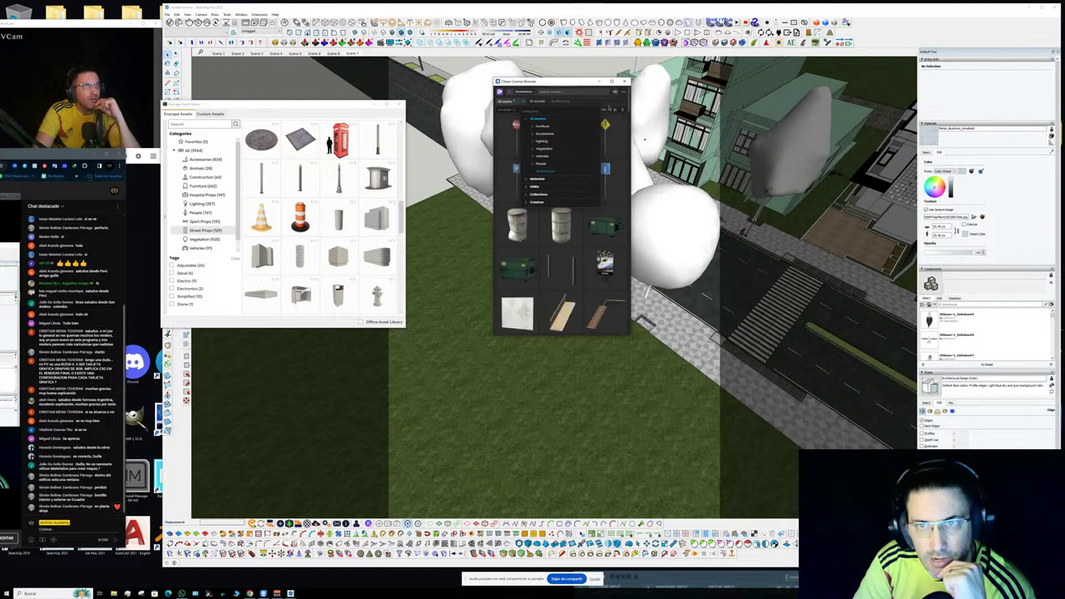
- Browse the Architecture models and download the apartment, office and library building assets
scroll(609, 196, "down", 5)
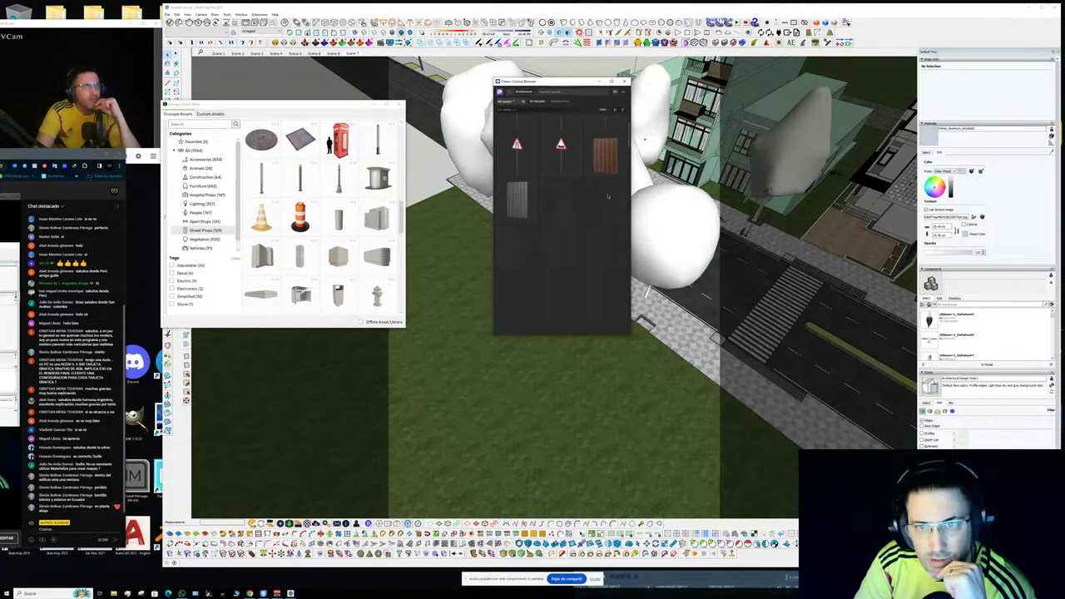
scroll(609, 197, "down", 2)
scroll(608, 196, "down", 1)
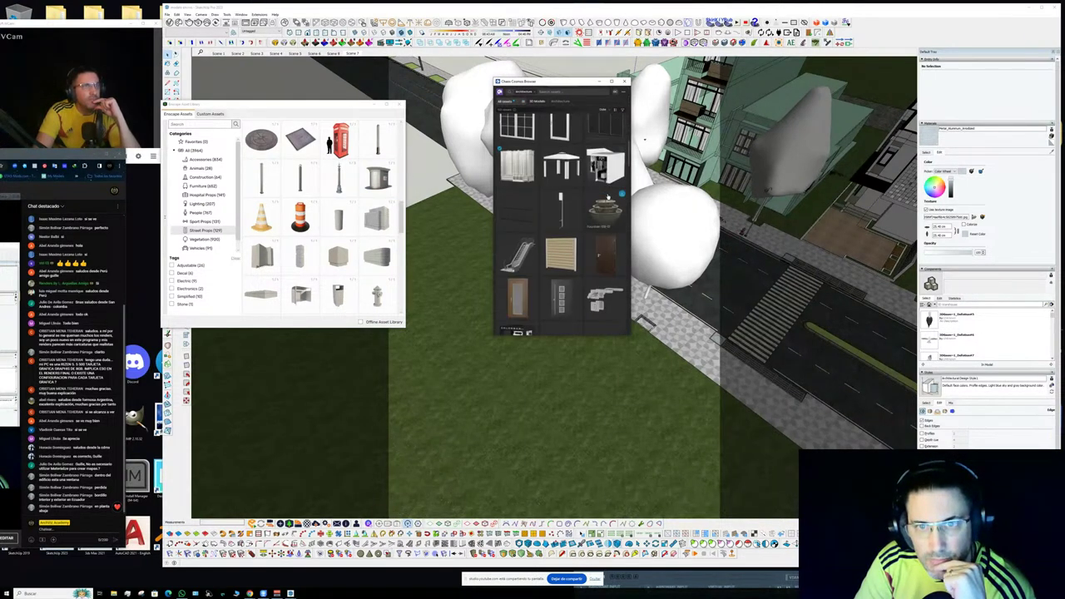
scroll(580, 223, "down", 10)
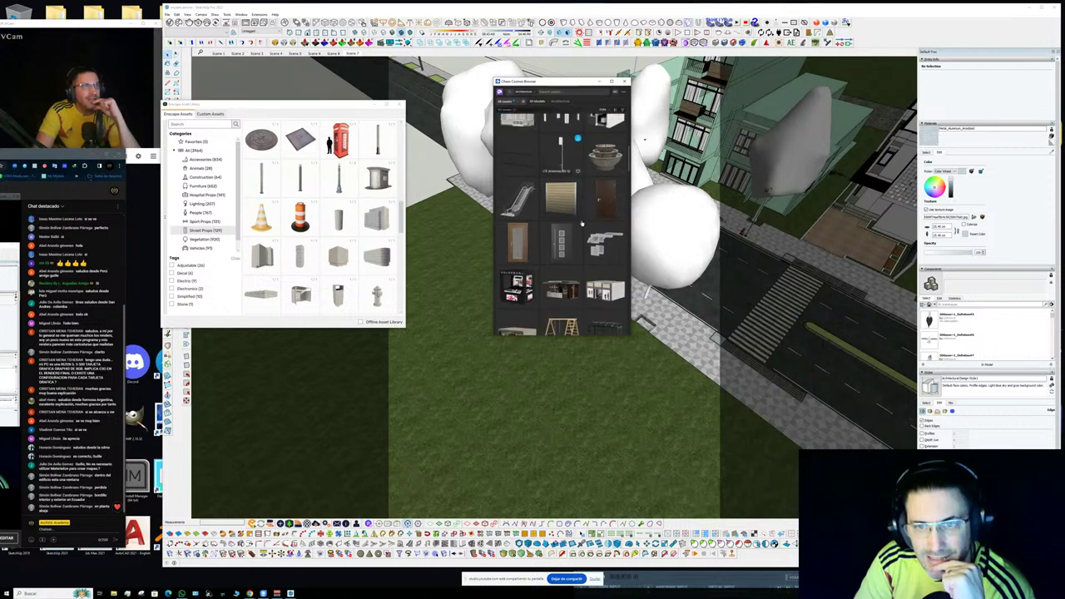
scroll(583, 218, "down", 10)
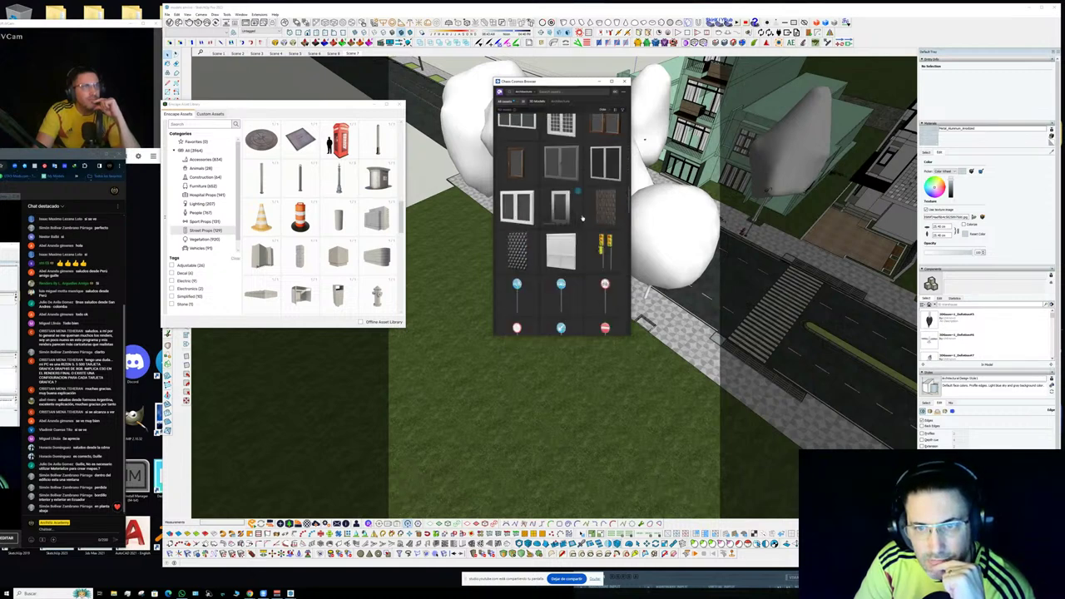
scroll(585, 215, "down", 10)
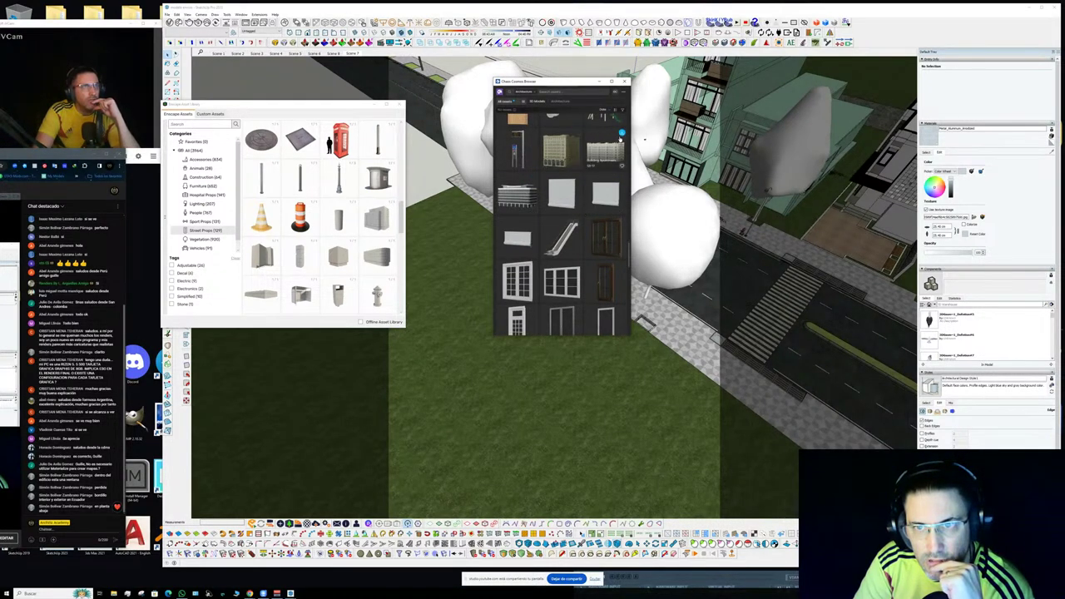
left_click(621, 133)
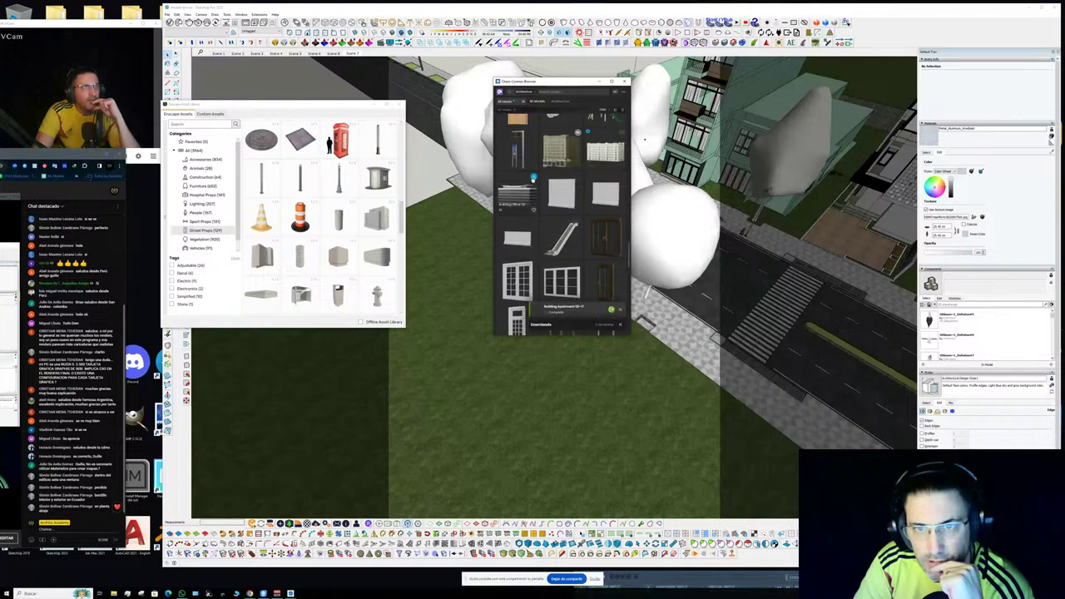
scroll(543, 208, "down", 6)
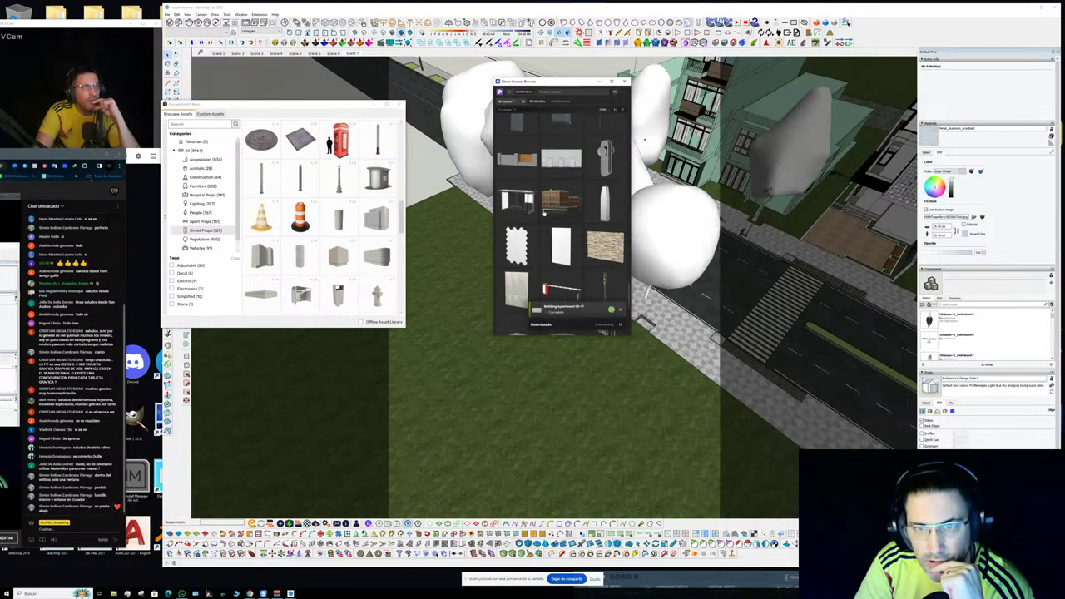
scroll(577, 179, "down", 2)
left_click(577, 130)
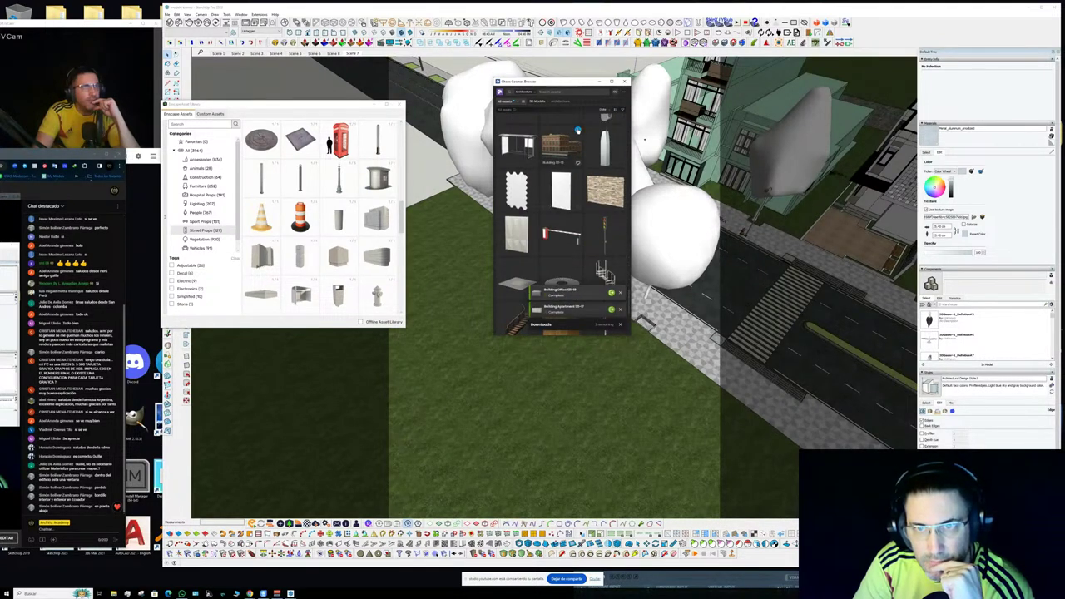
scroll(562, 200, "down", 5)
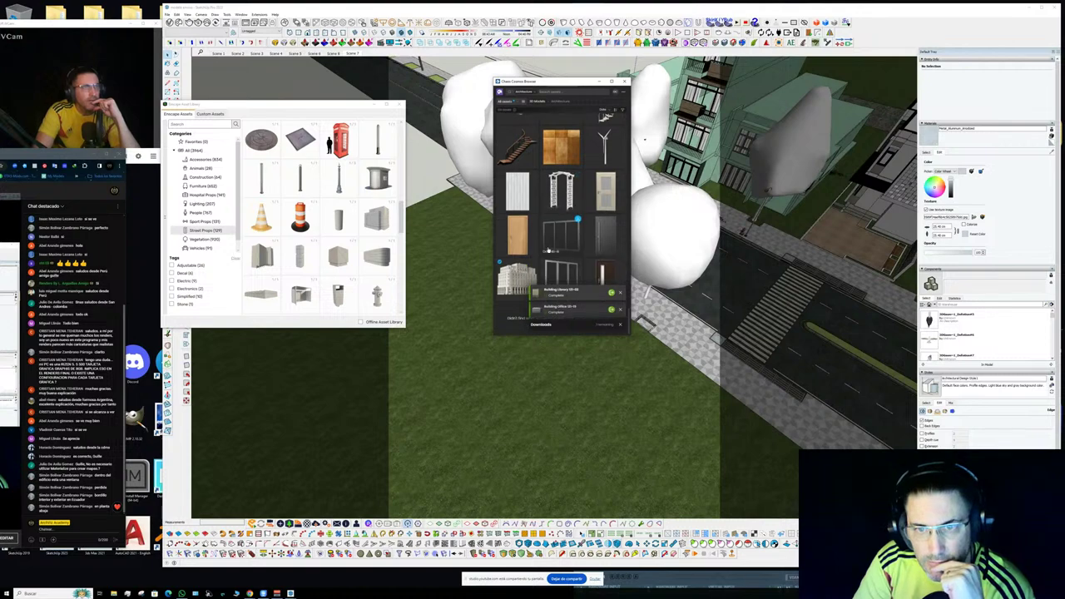
- Import the classical tenement building, place it on the lawn beside the street, and move the Cosmos Browser off the building
left_click(534, 265)
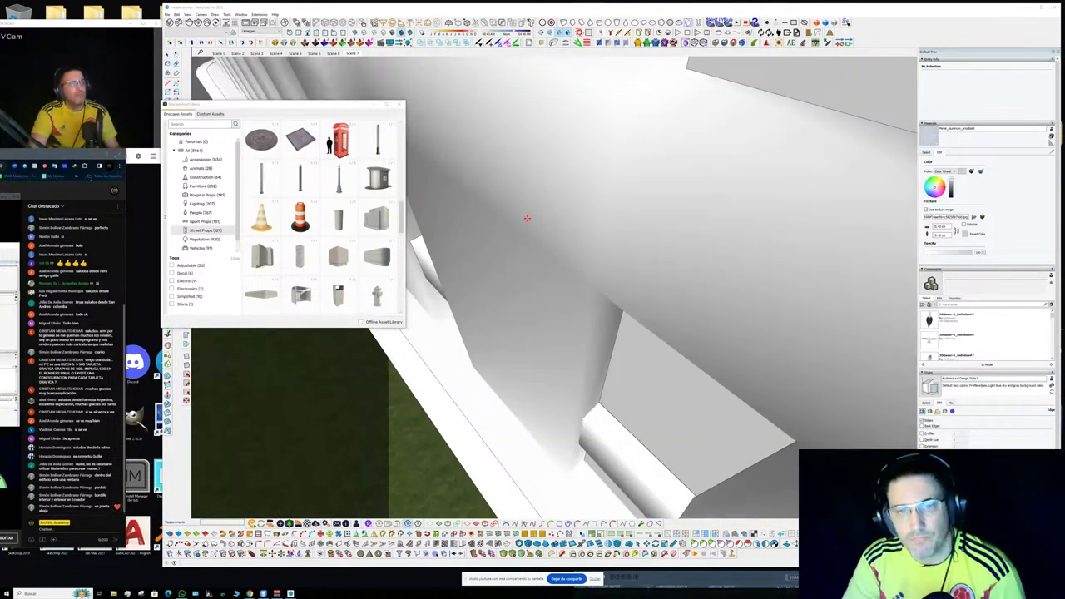
scroll(526, 218, "down", 10)
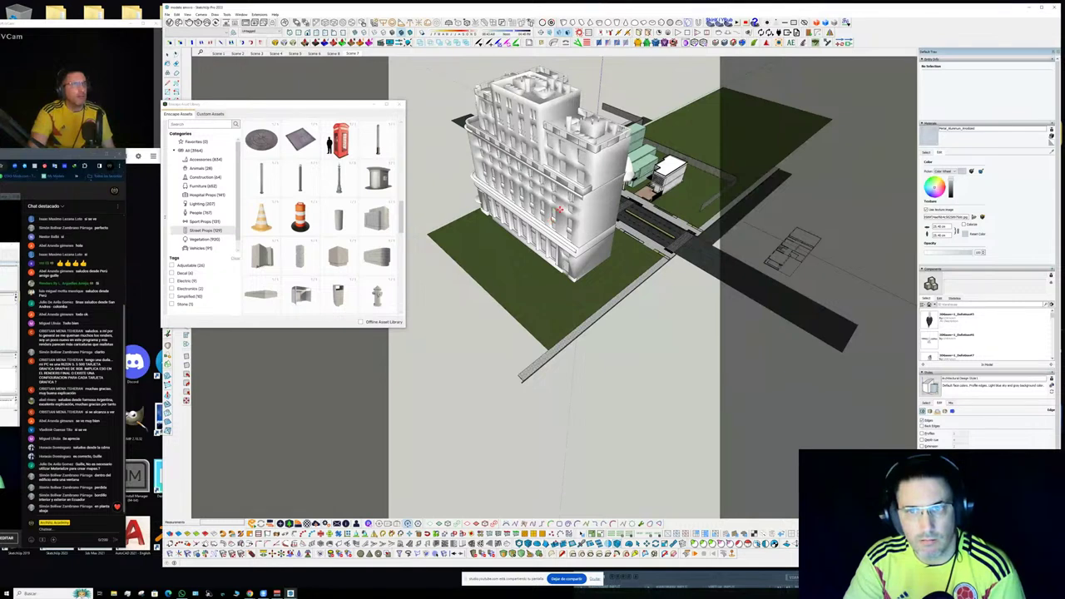
left_click(561, 211)
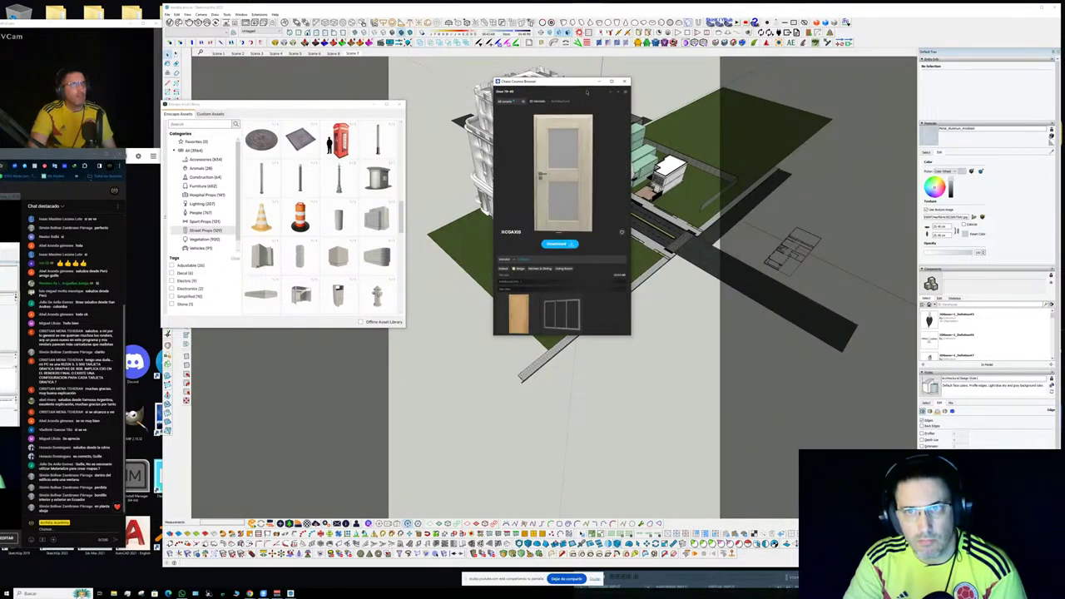
left_click(623, 94)
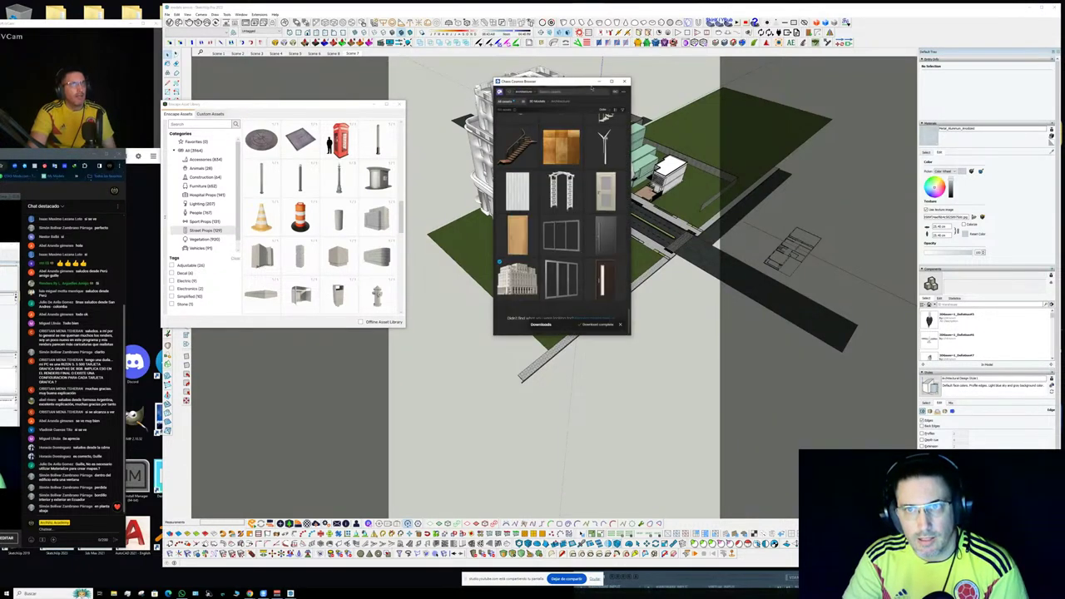
left_click_drag(587, 85, 550, 364)
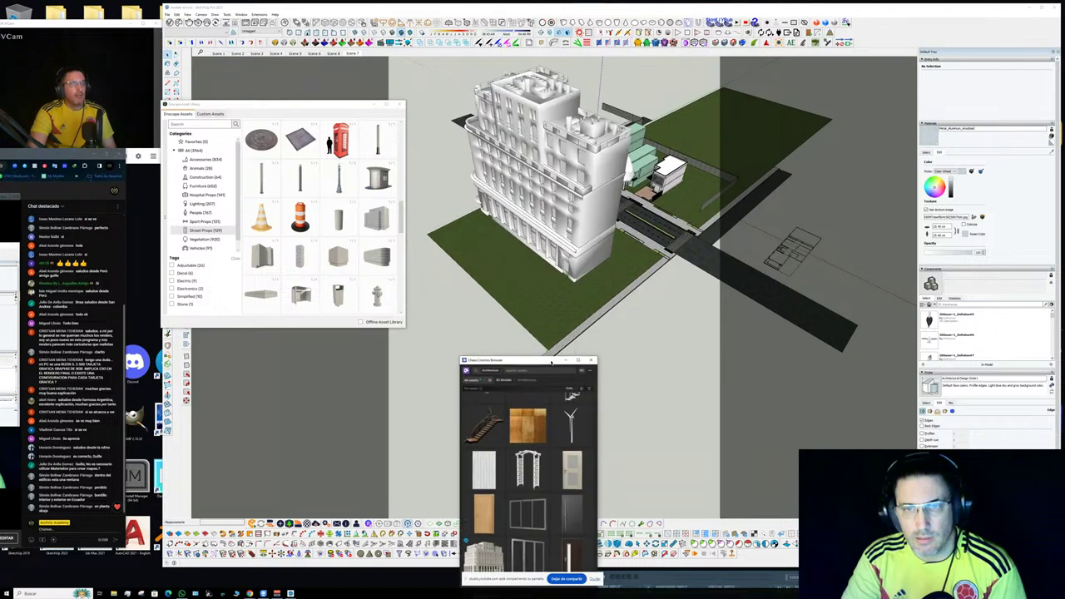
- Check the placed building from several angles, close the Enscape Asset Library, and move the Cosmos Browser clear of the building
middle_click_drag(540, 335, 582, 324)
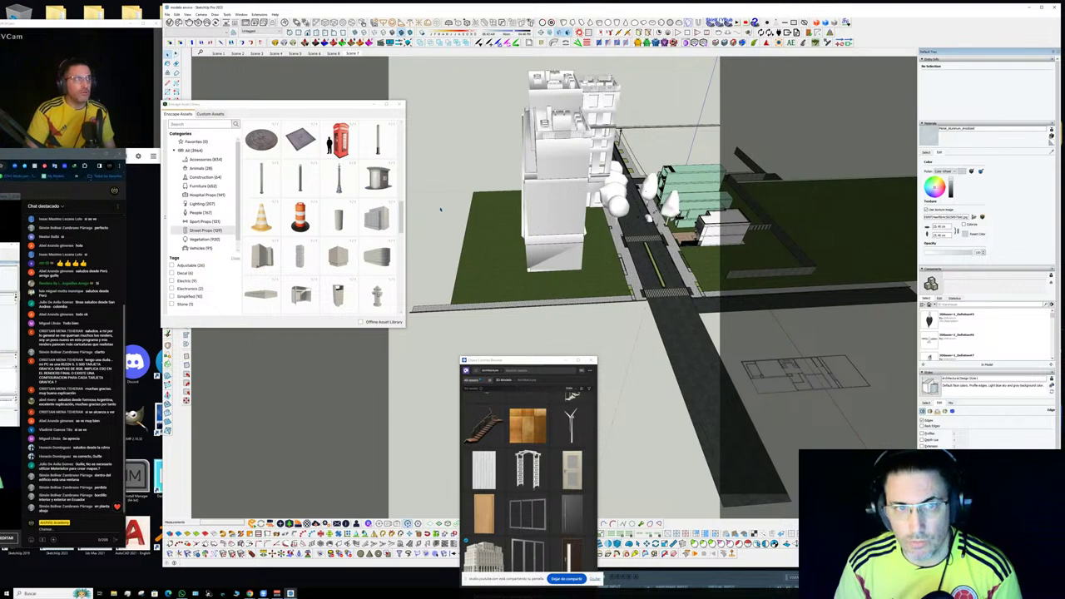
middle_click_drag(441, 210, 599, 242)
scroll(460, 241, "up", 2)
middle_click_drag(449, 225, 459, 233)
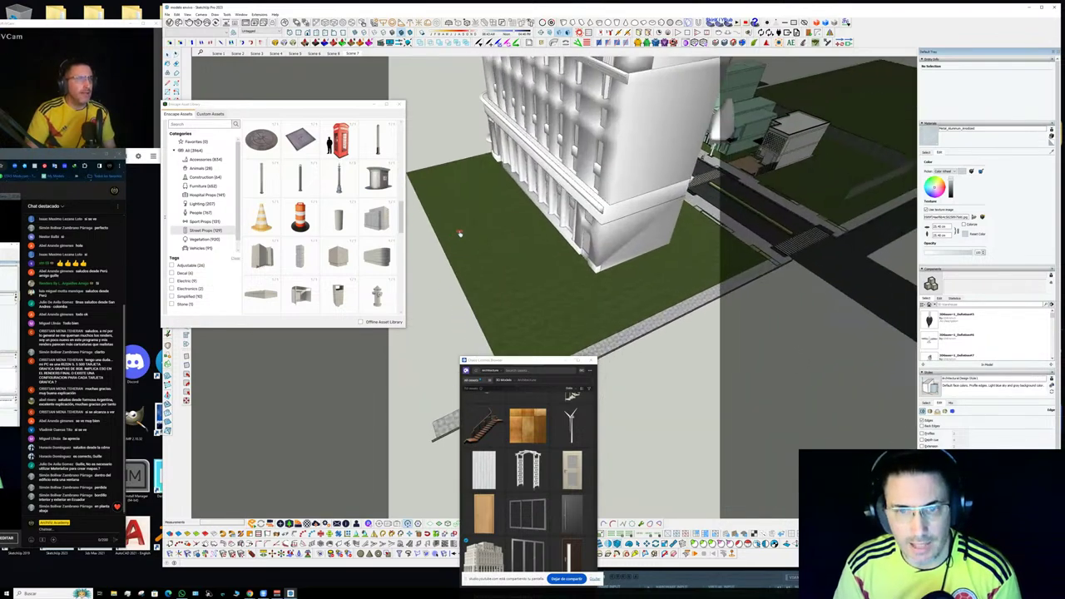
scroll(459, 233, "up", 3)
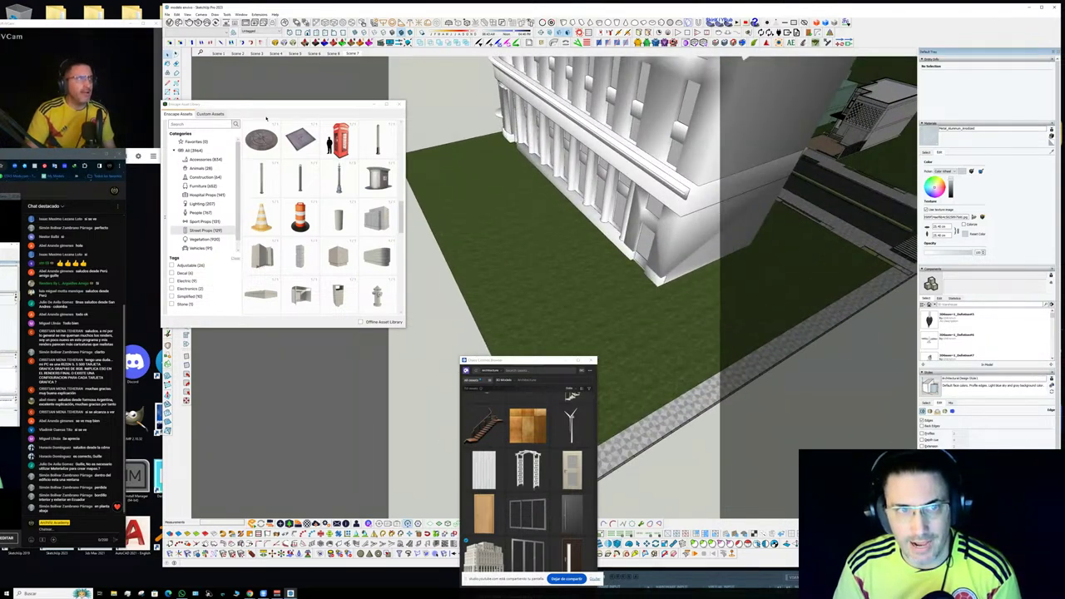
left_click(277, 105)
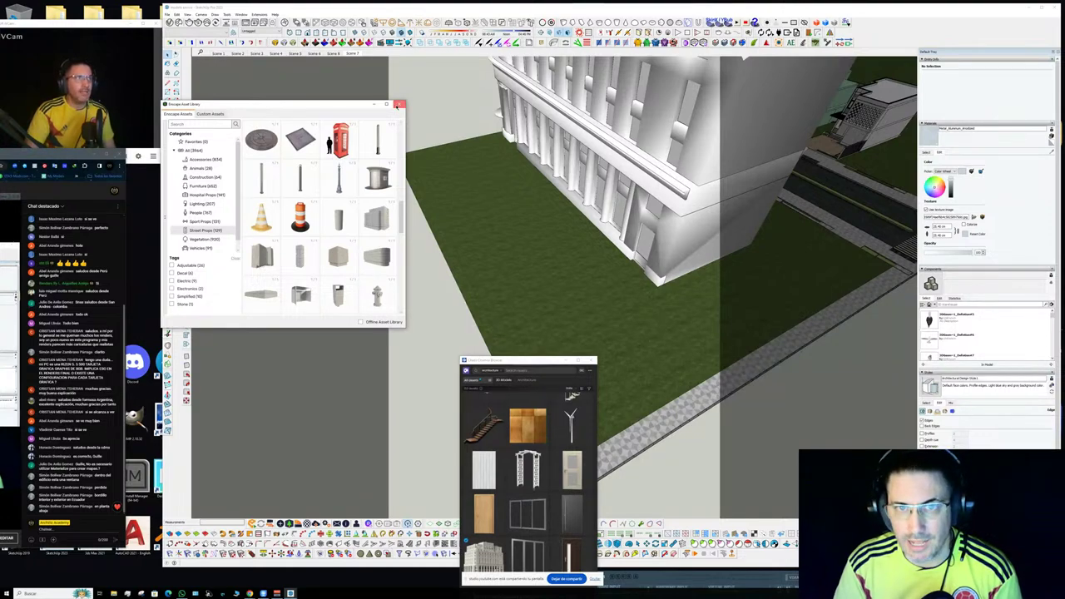
left_click(400, 104)
middle_click_drag(399, 104, 406, 252)
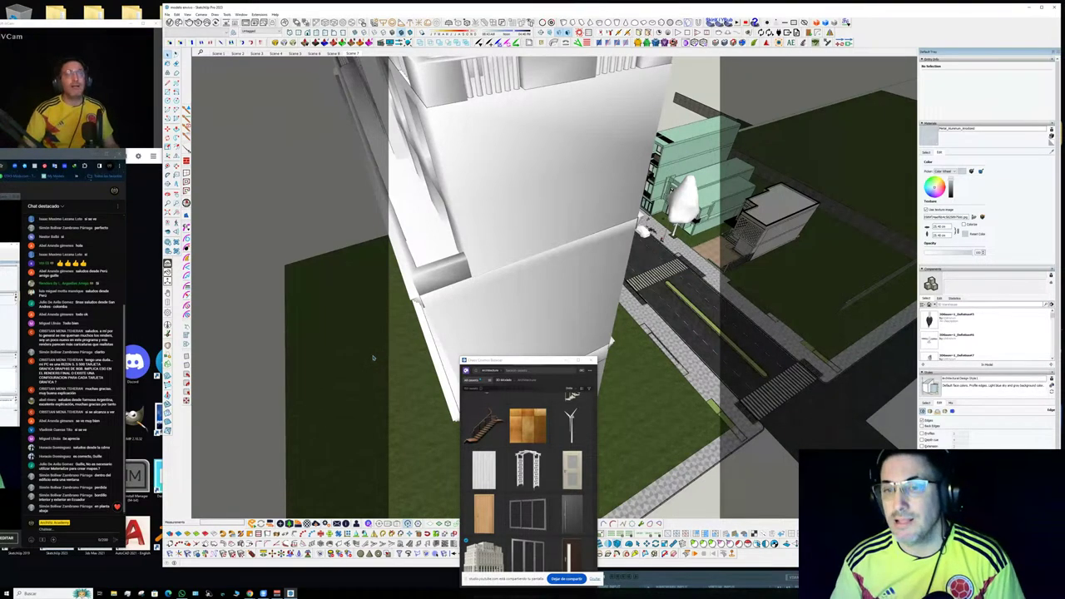
scroll(507, 302, "down", 5)
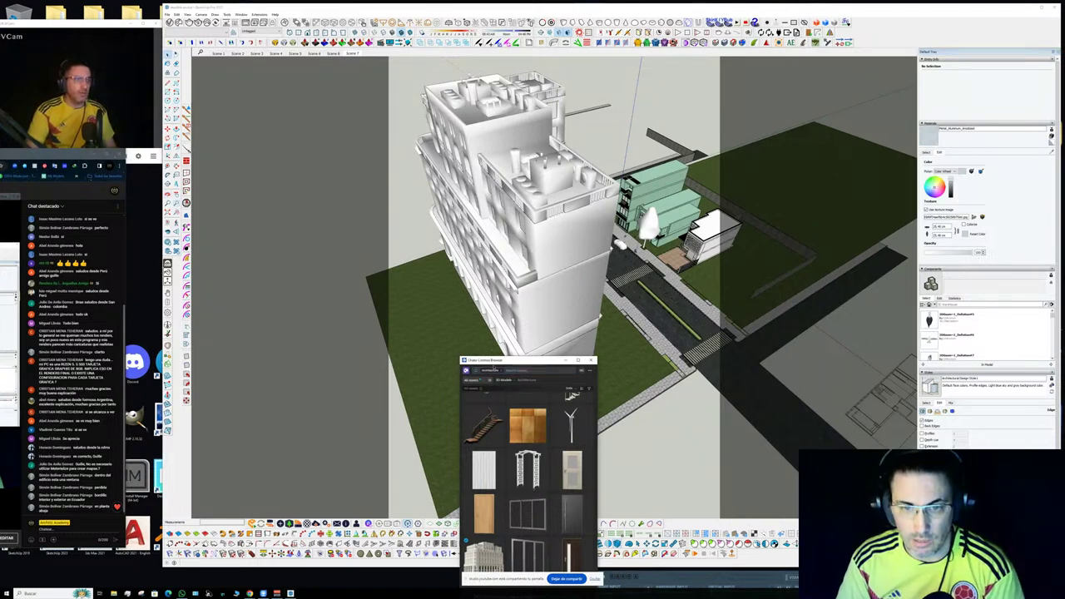
left_click_drag(493, 363, 230, 81)
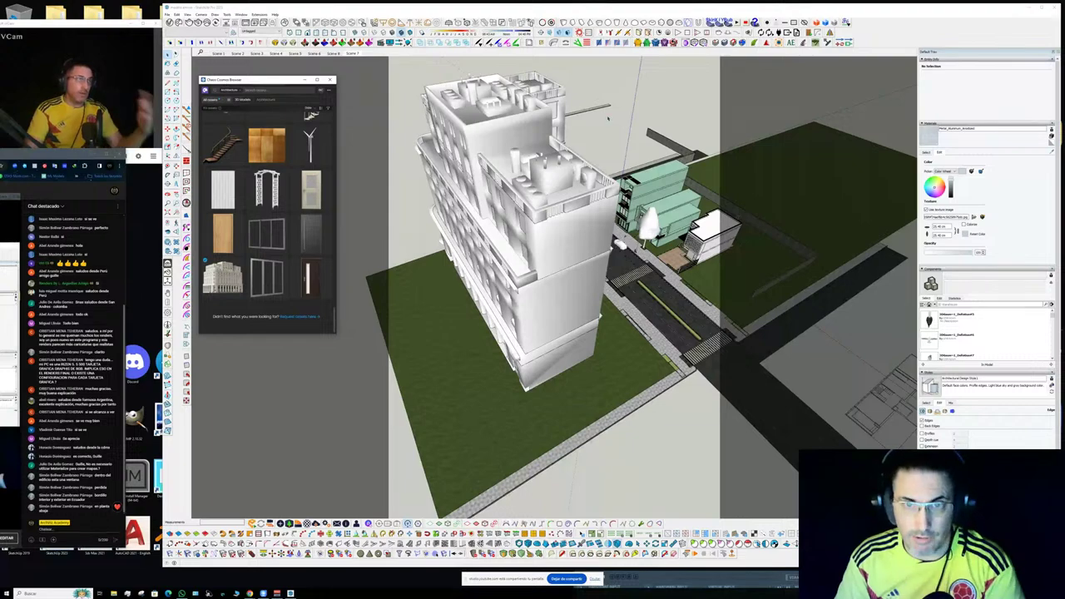
- Scale the tenement building down on the lawn from a corner of its bounding box
middle_click_drag(499, 250, 592, 94)
left_click(509, 163)
key("s")
left_click_drag(591, 93, 508, 209)
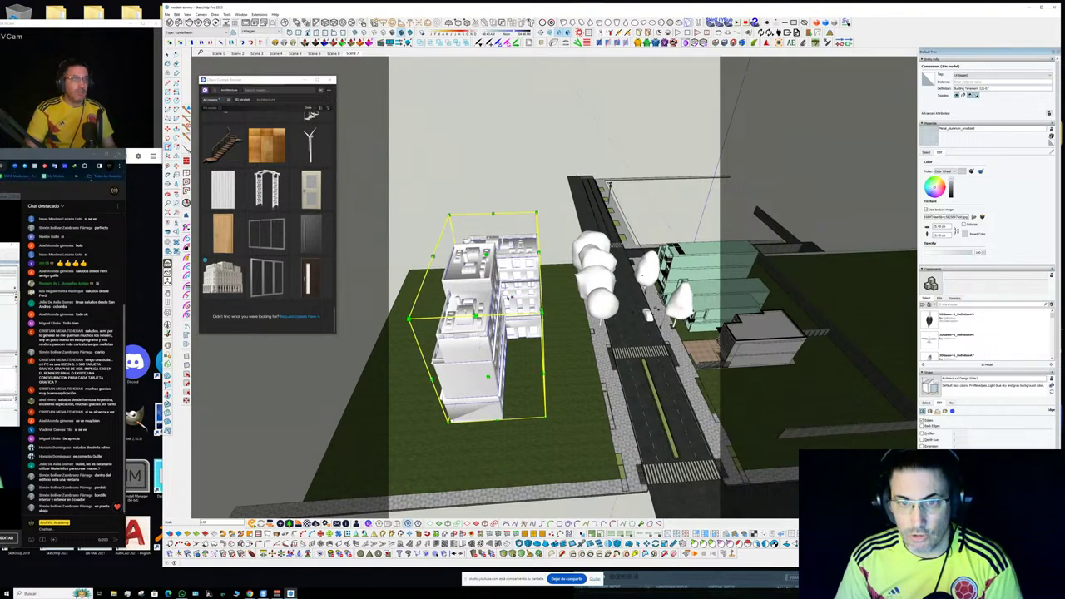
middle_click_drag(476, 316, 480, 198)
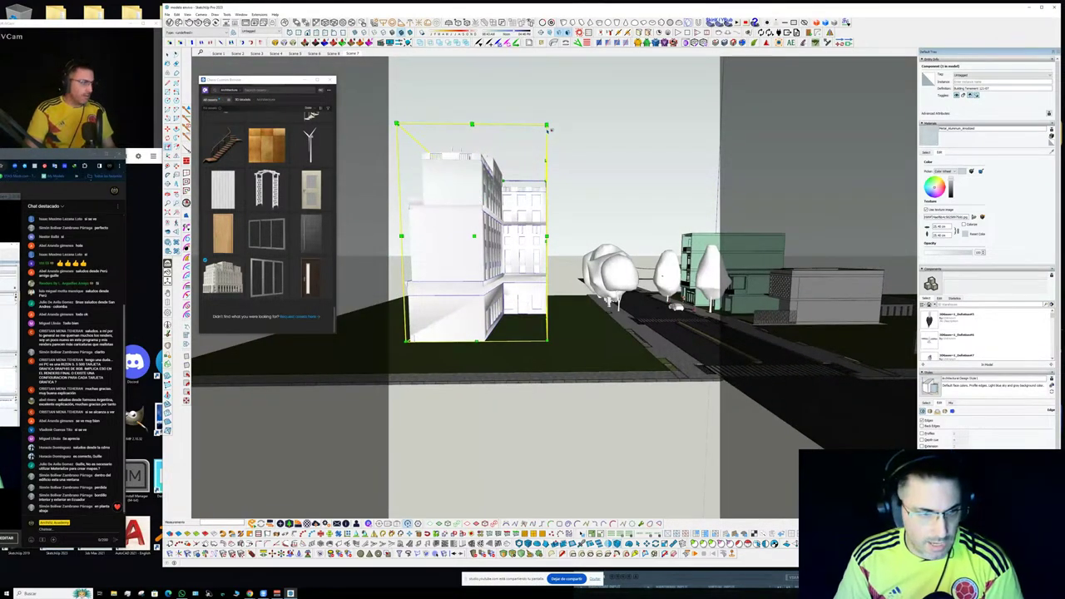
- Scale the selected tenement building down slightly and rotate it on the lawn so its long facade faces the street
left_click_drag(547, 126, 530, 159)
mouse_move(487, 258)
middle_mouse_down()
mouse_move(490, 327)
mouse_move(513, 375)
mouse_move(524, 353)
mouse_move(582, 358)
mouse_move(775, 232)
mouse_move(525, 367)
middle_mouse_up()
key("q")
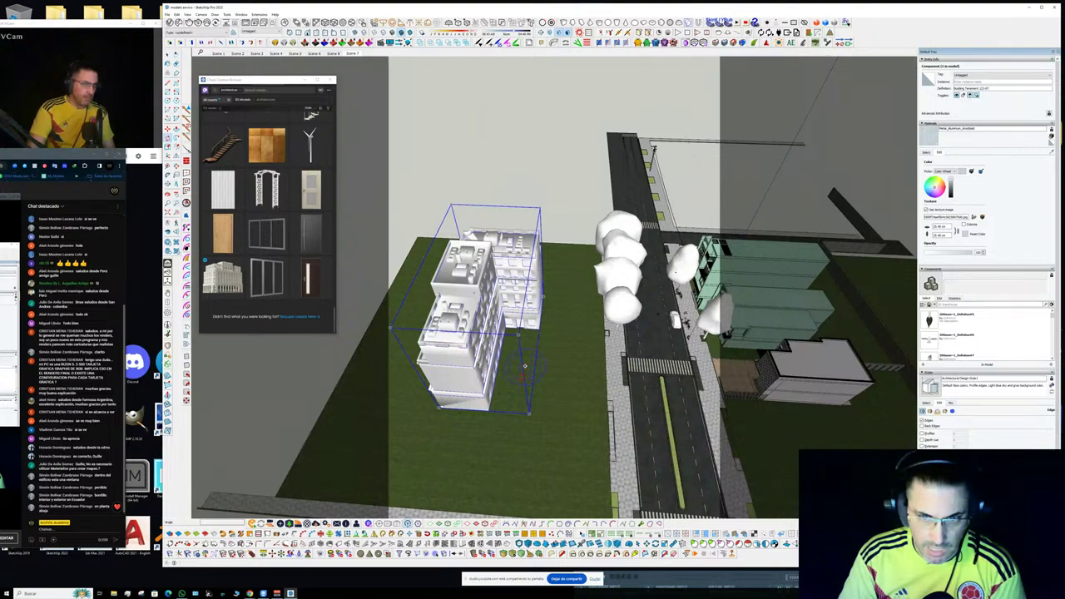
left_click(523, 382)
left_click(527, 357)
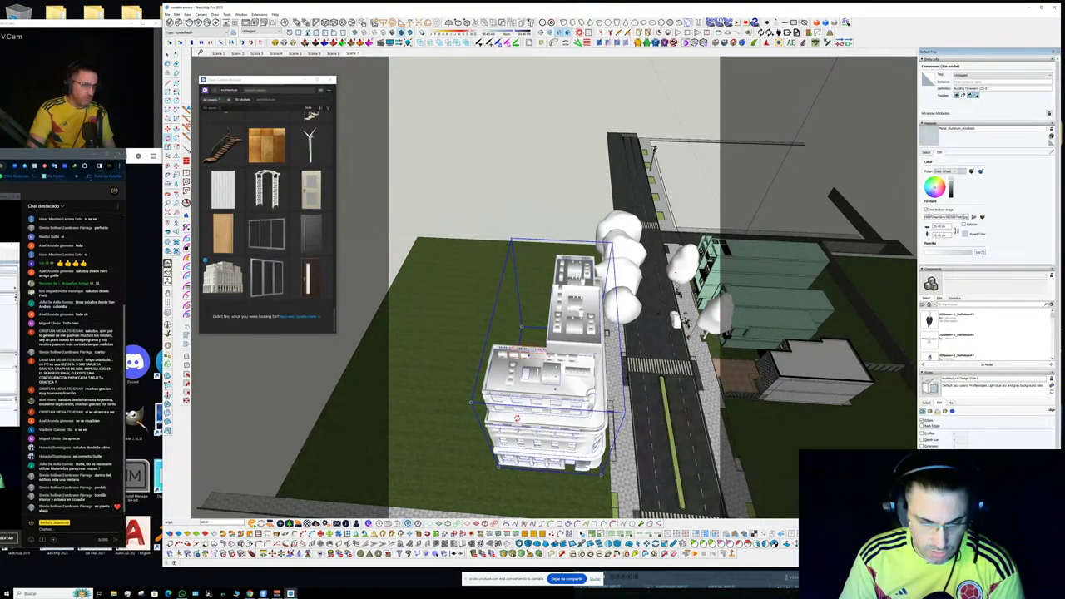
- Move the rotated tenement building across the lawn to stand behind the row of street trees
key("m")
left_click(537, 468)
left_click(514, 361)
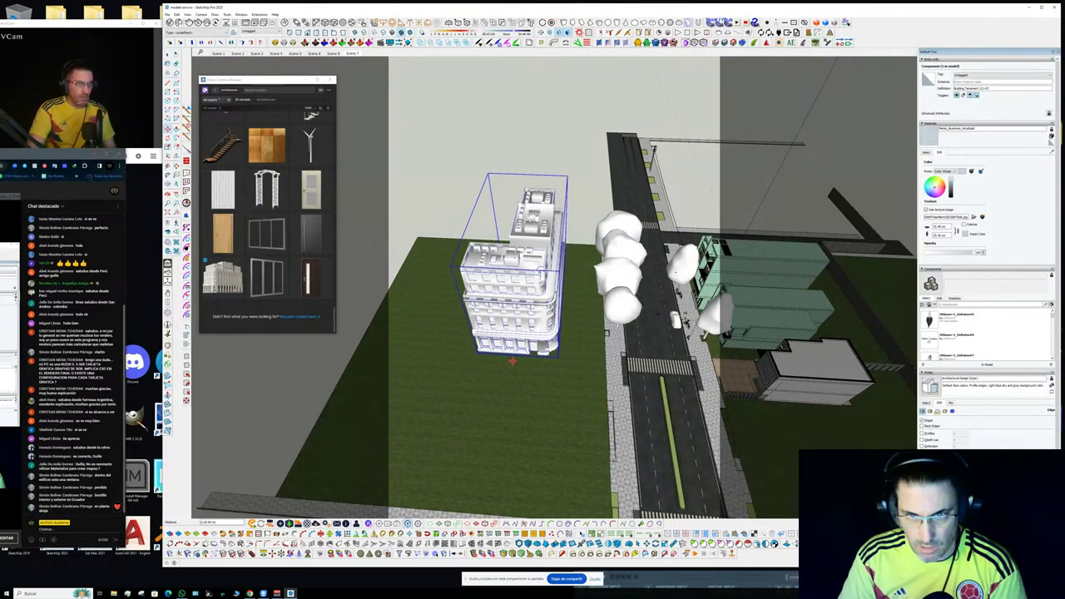
middle_click_drag(514, 360, 455, 304)
key("m")
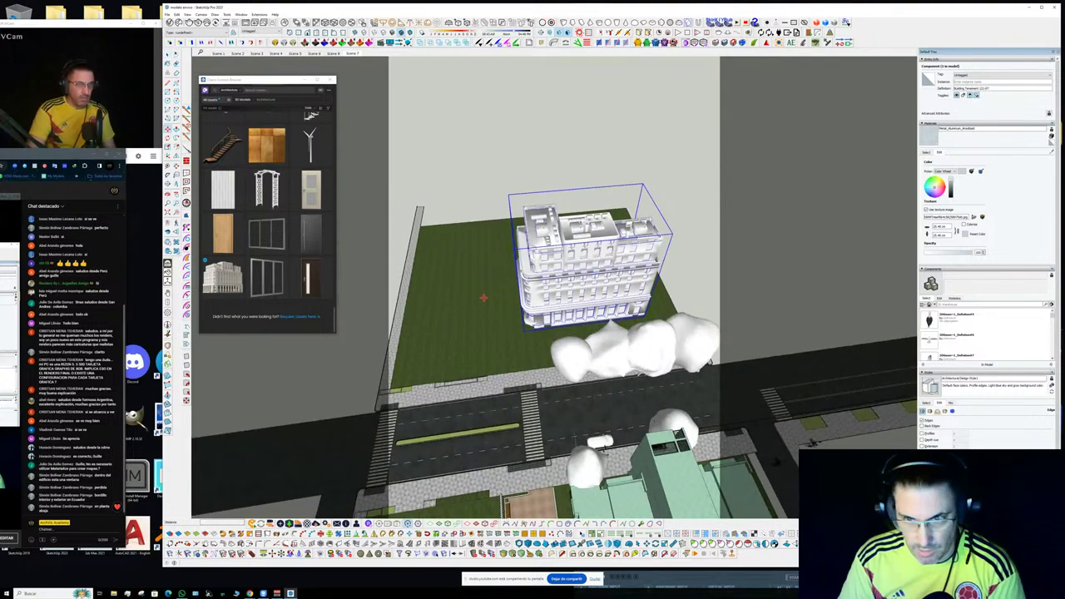
left_click(478, 296)
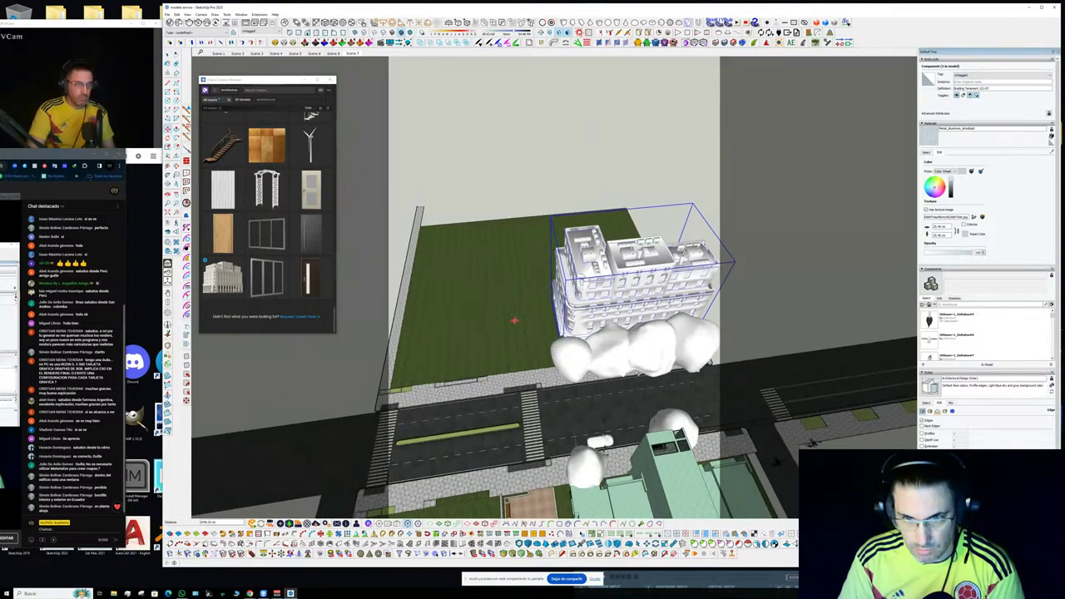
left_click(514, 325)
middle_click_drag(513, 324, 487, 337)
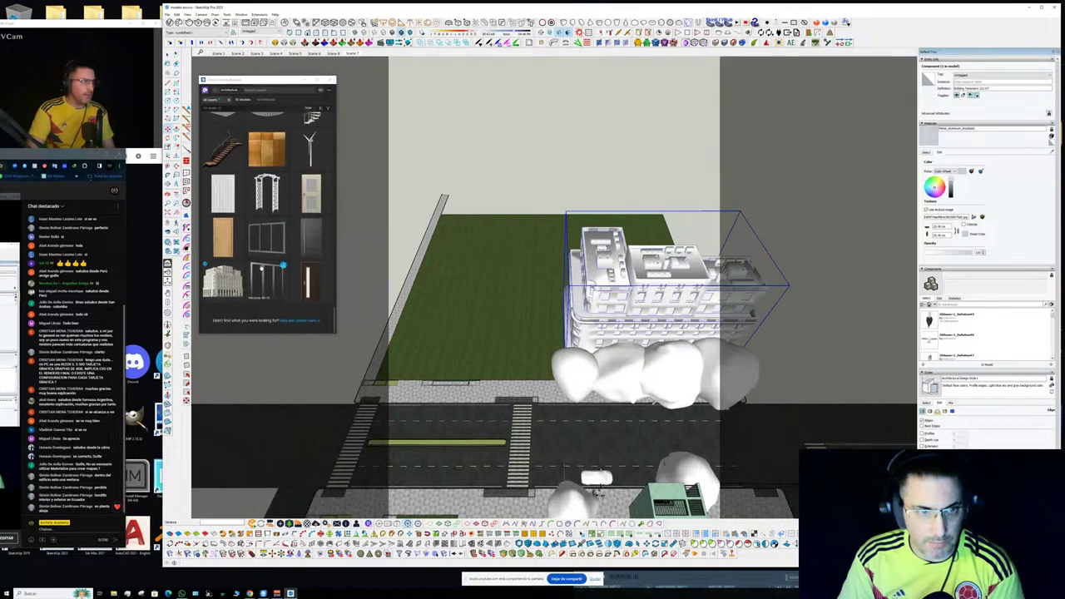
- Find the Building Library model in the architecture assets and place it beside the tenement building
scroll(261, 267, "up", 3)
scroll(260, 266, "up", 5)
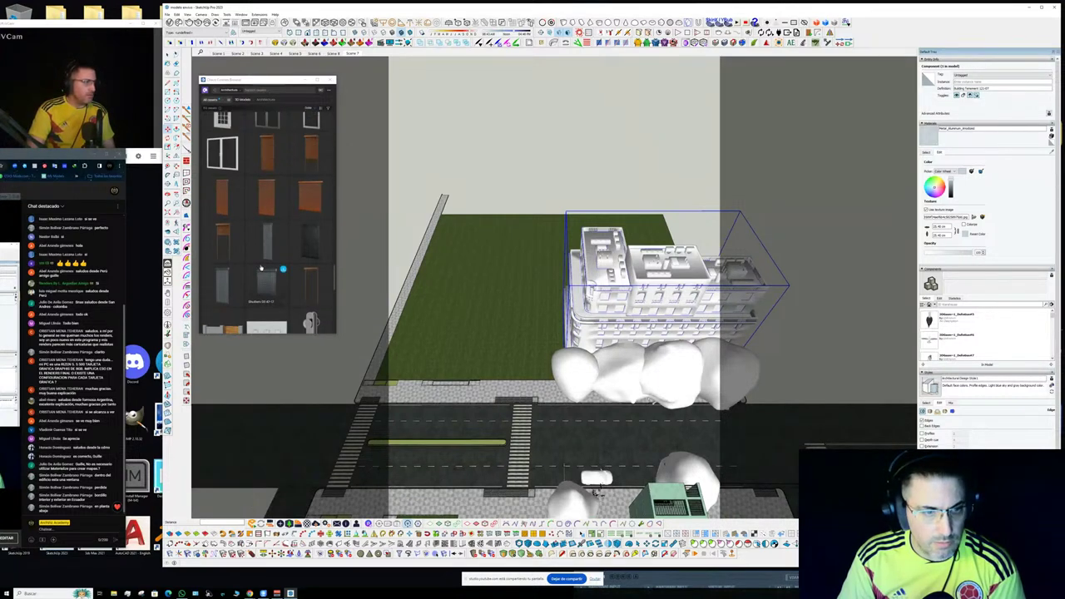
scroll(260, 266, "up", 5)
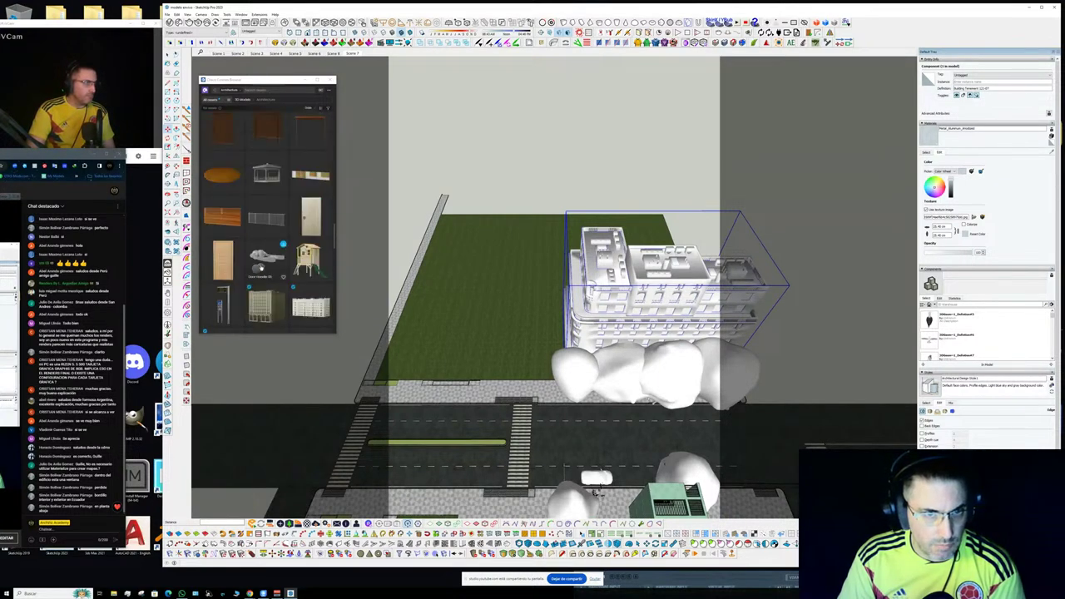
left_click(284, 289)
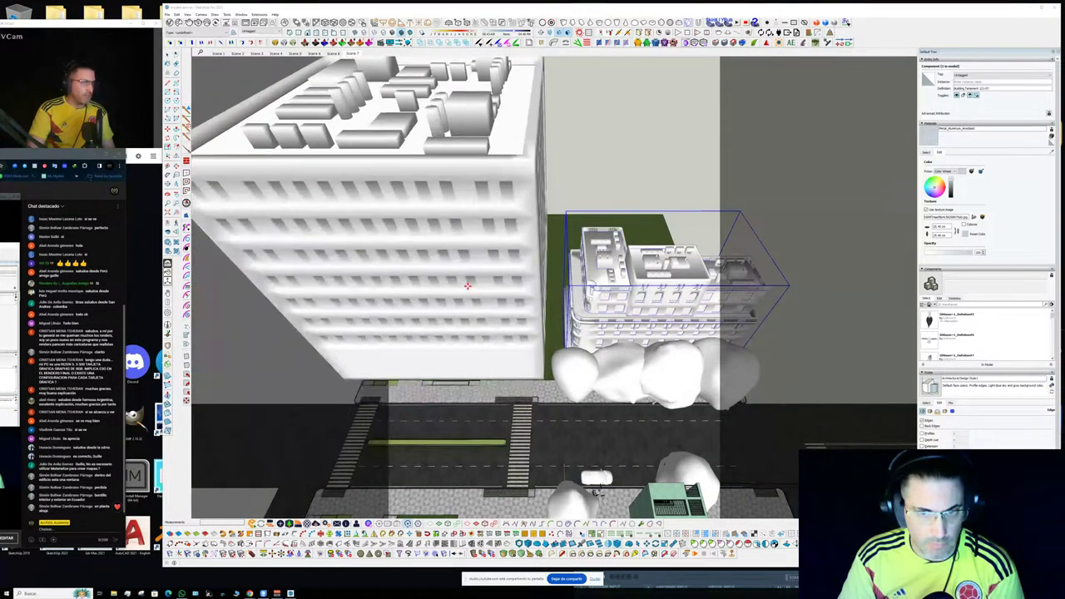
left_click(480, 278)
- Scale the imported library building down uniformly to suit the neighbouring tenement and check the result from Scene 7
middle_click_drag(480, 278, 391, 183)
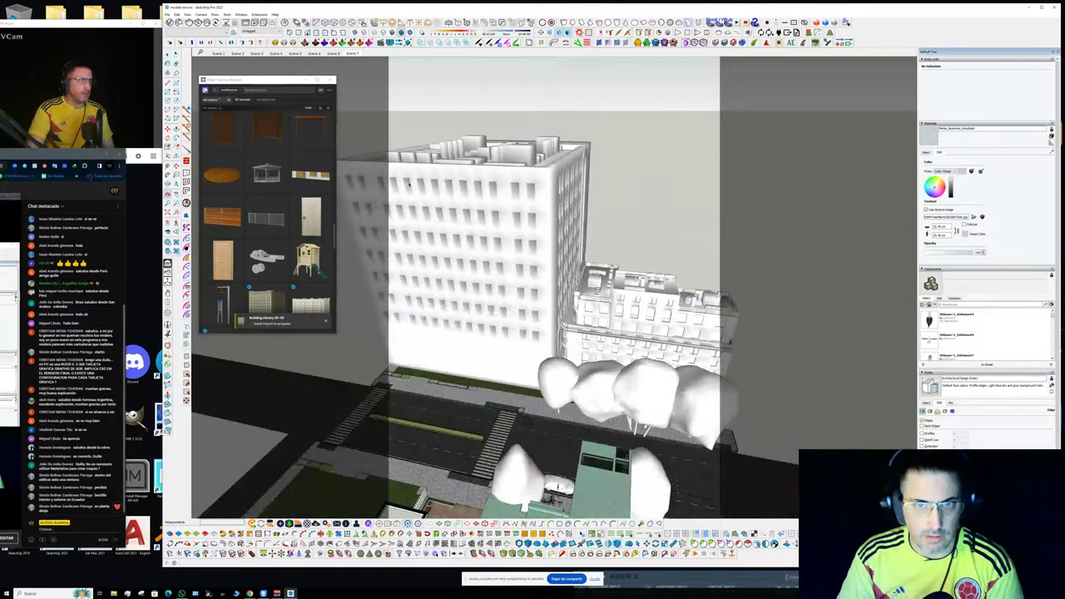
left_click(503, 196)
scroll(502, 196, "down", 5)
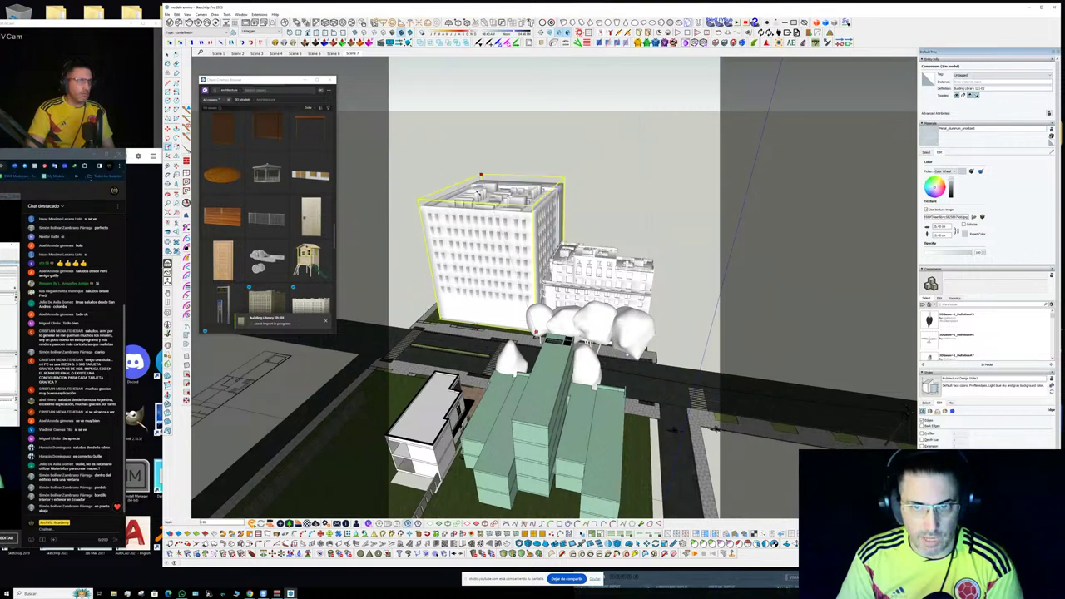
scroll(549, 308, "up", 5)
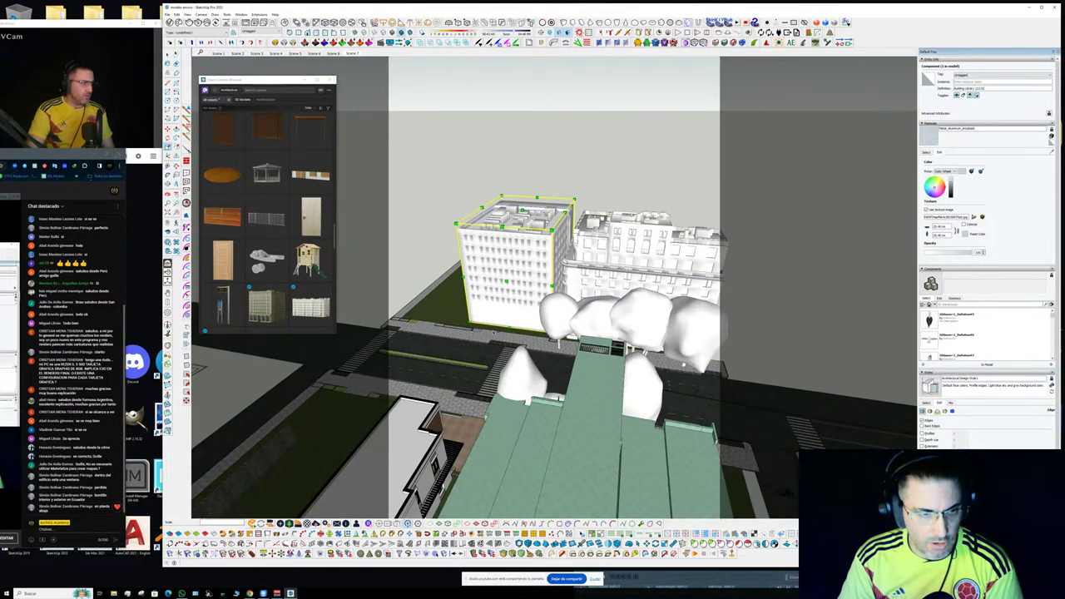
middle_click_drag(483, 254, 524, 364)
scroll(517, 293, "up", 1)
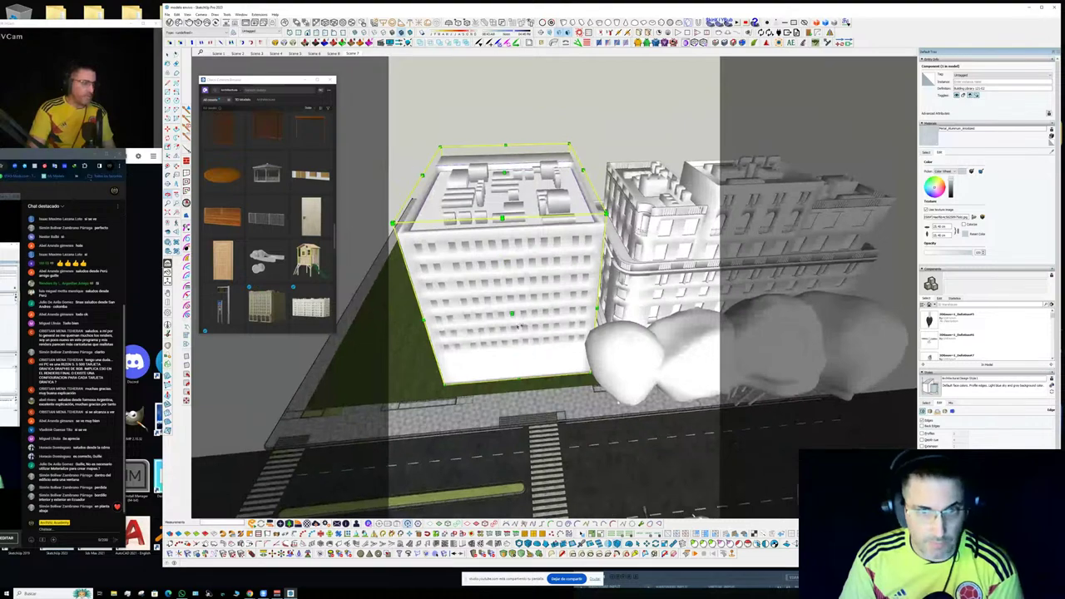
left_click(352, 54)
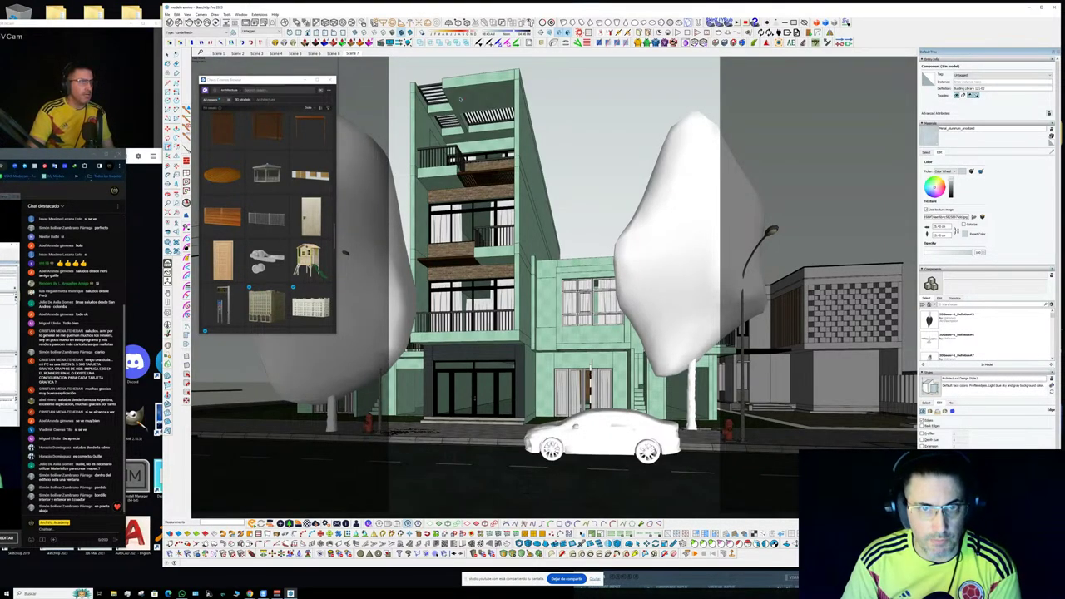
middle_click_drag(532, 108, 560, 190)
scroll(541, 279, "down", 6)
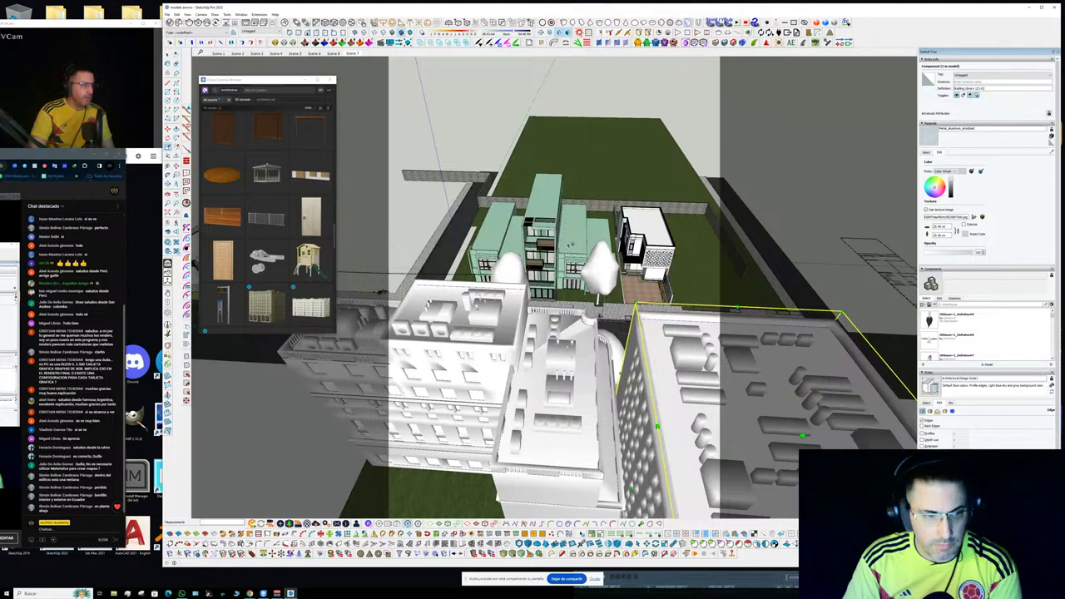
middle_click_drag(536, 328, 575, 250)
key("space")
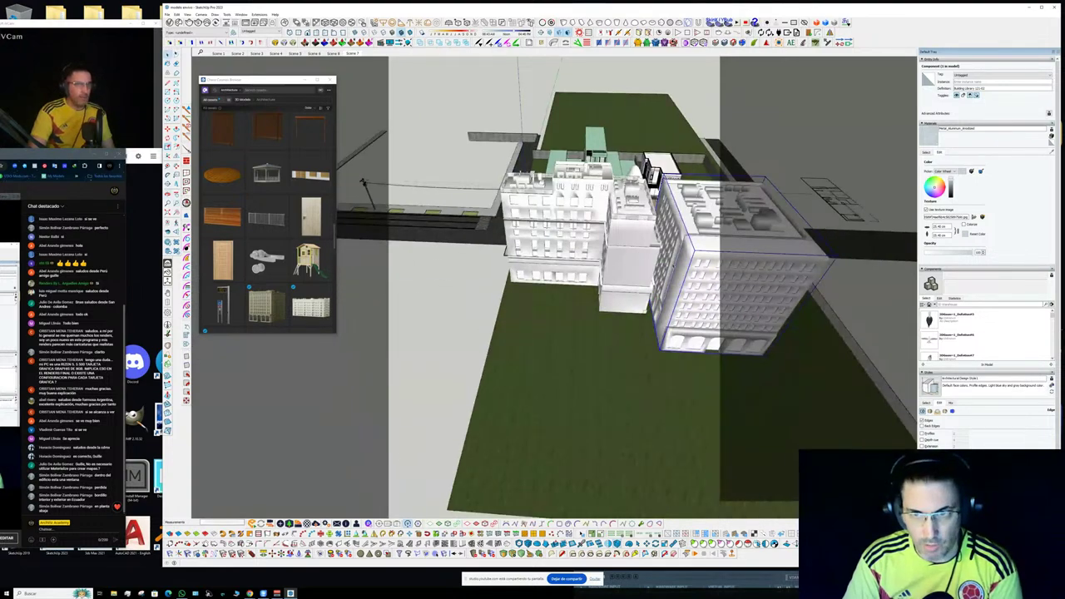
- Browse the architecture assets for another building and place the apartment block on the tenement's free side
scroll(304, 296, "down", 5)
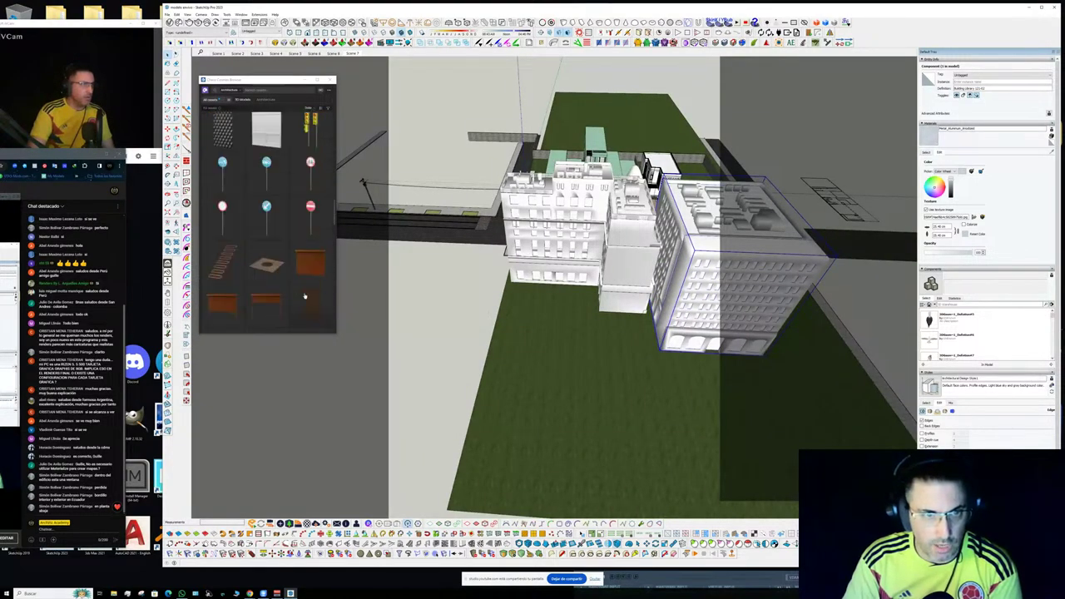
scroll(305, 296, "down", 5)
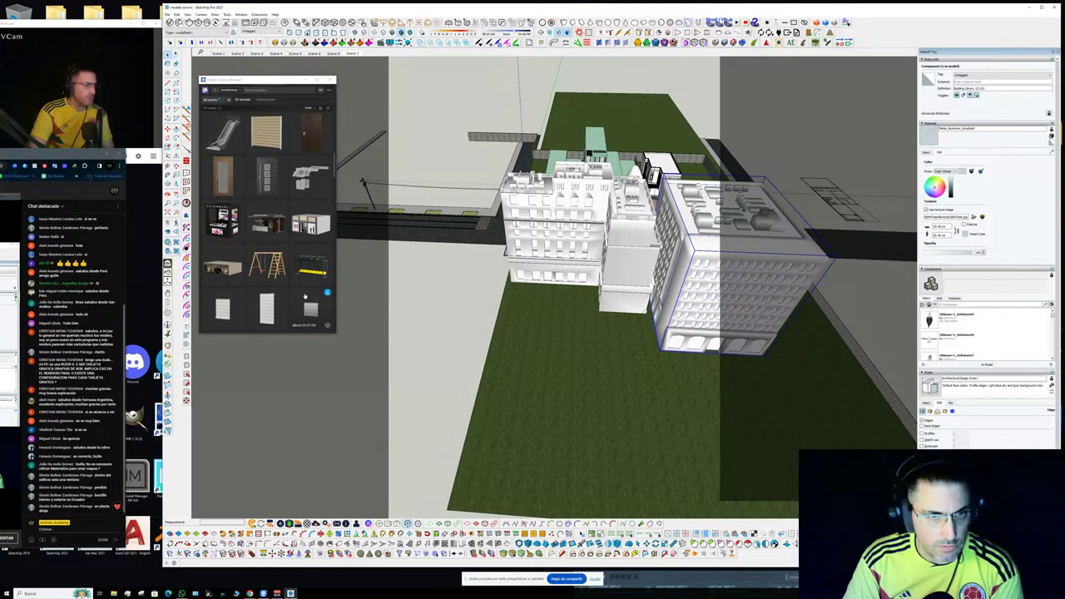
scroll(305, 295, "down", 3)
scroll(306, 294, "up", 4)
scroll(305, 297, "up", 4)
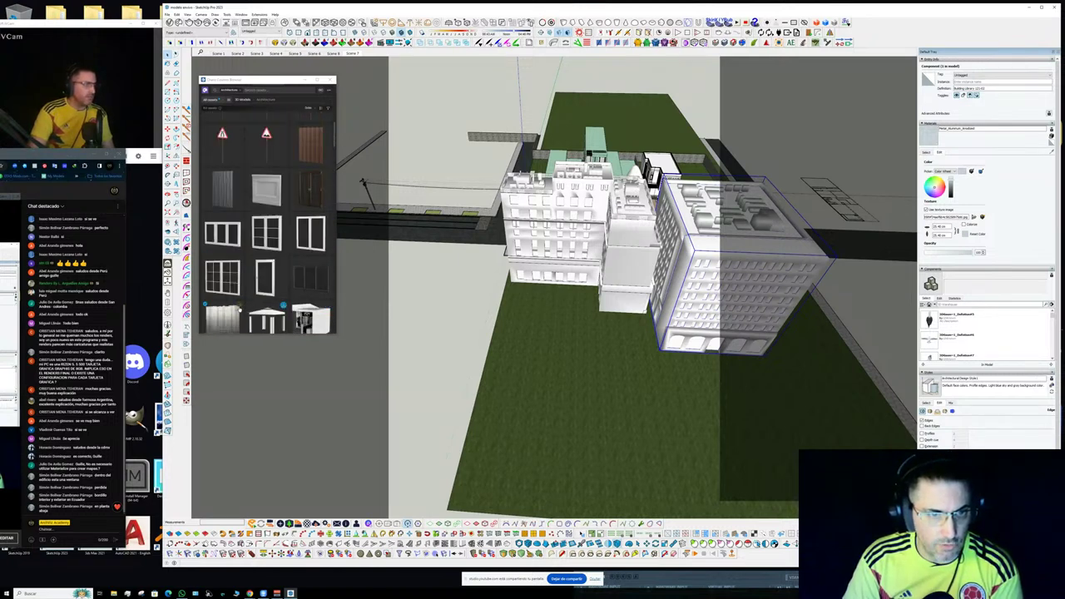
left_click(284, 306)
scroll(420, 317, "down", 6)
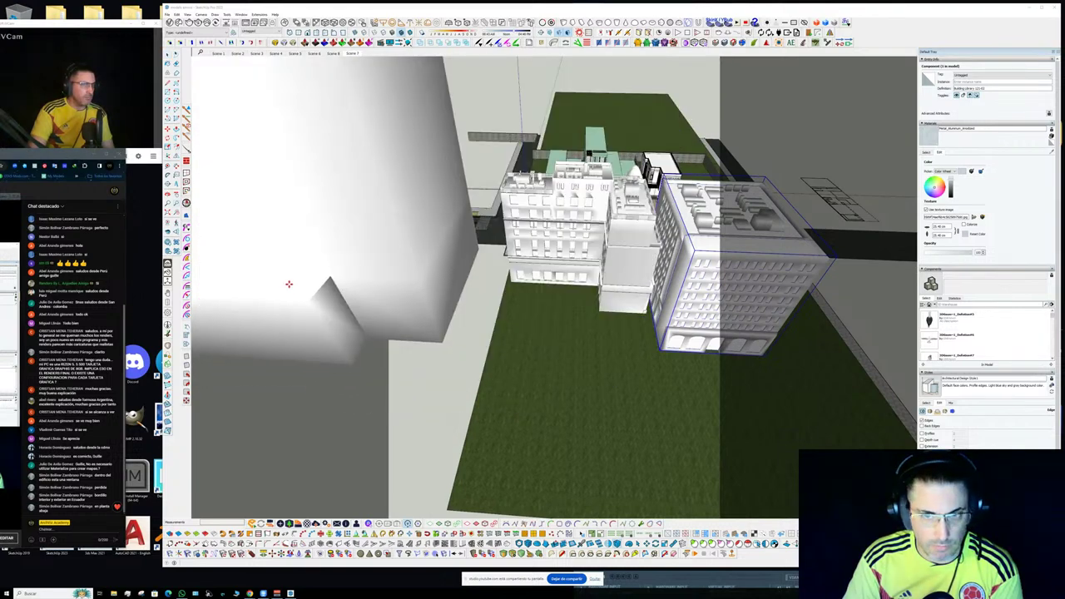
scroll(484, 313, "down", 3)
left_click(400, 320)
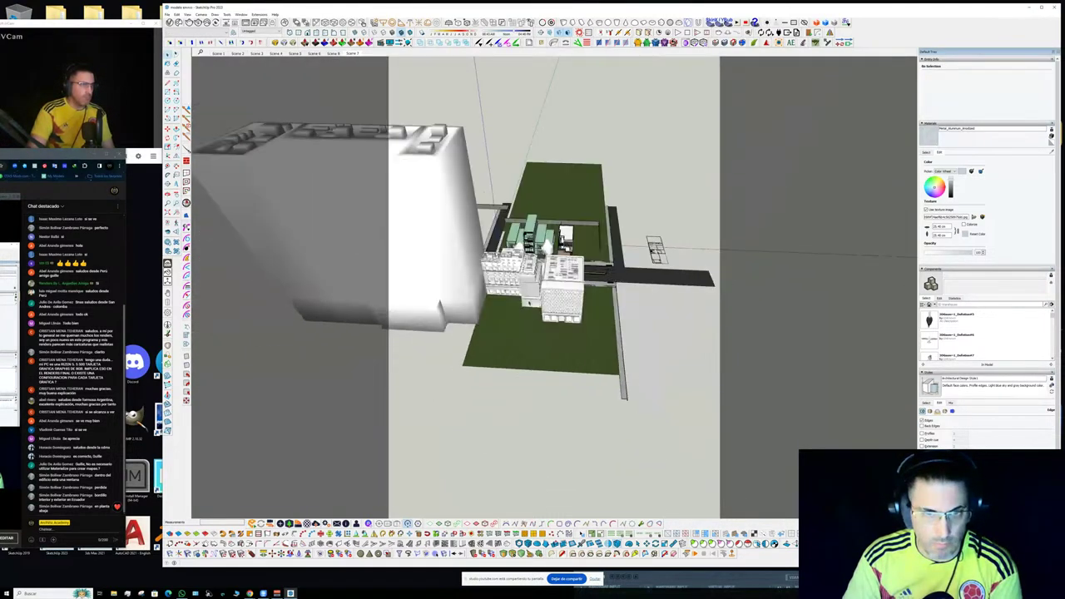
- Scale the oversized apartment block down uniformly to roughly match the surrounding buildings
middle_click_drag(401, 320, 438, 249)
key("s")
left_click(362, 166)
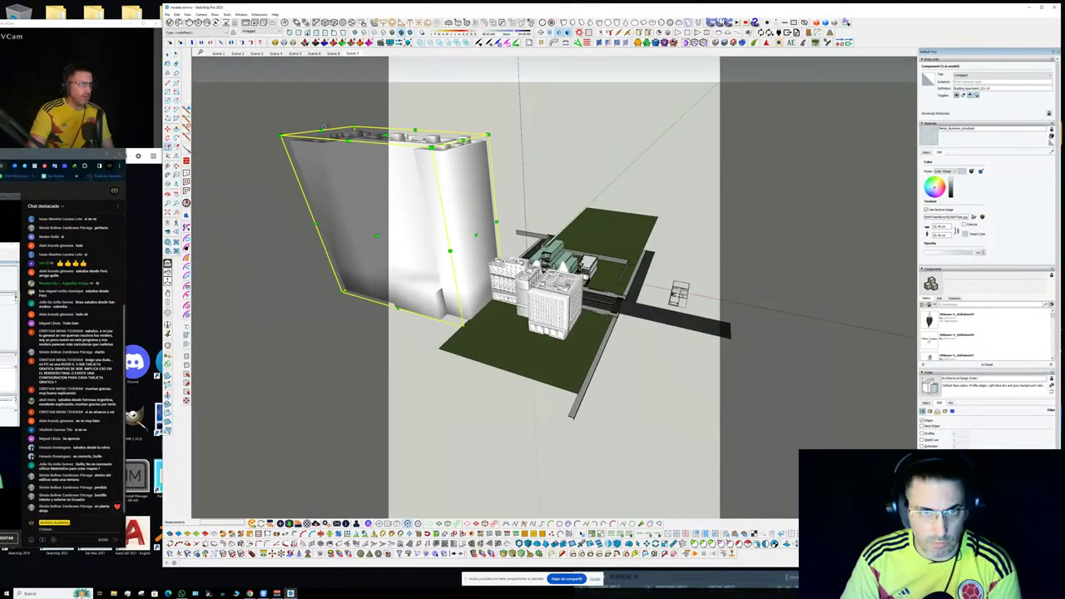
left_click_drag(353, 127, 455, 252)
scroll(463, 291, "up", 3)
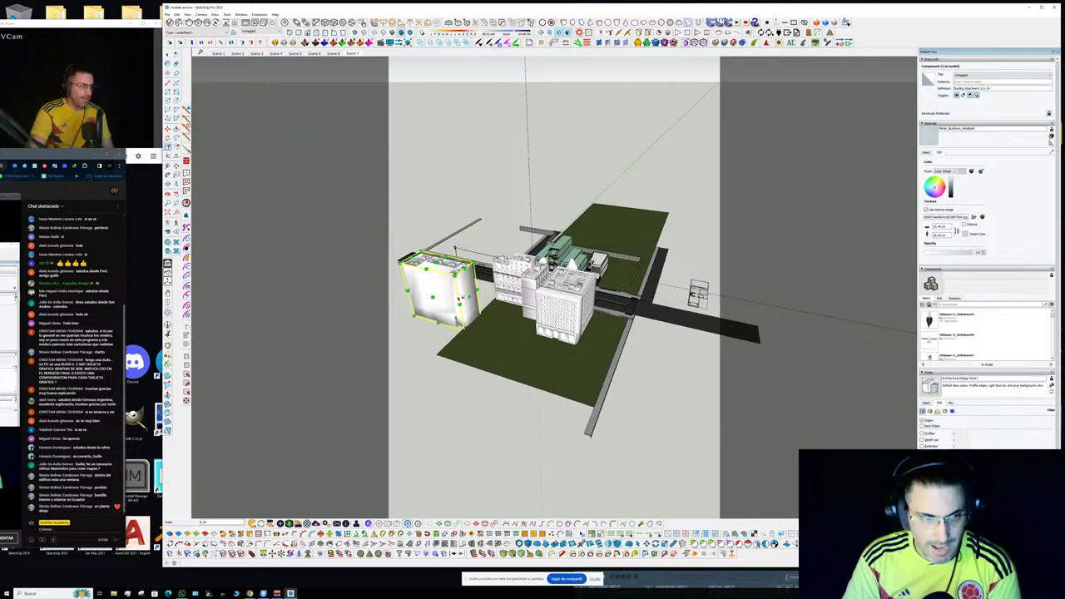
- Move the apartment block into line beside the tenement building and check the composition from Scene 7
middle_click_drag(462, 316, 499, 435)
key("m")
left_click_drag(500, 434, 523, 366)
left_click(255, 54)
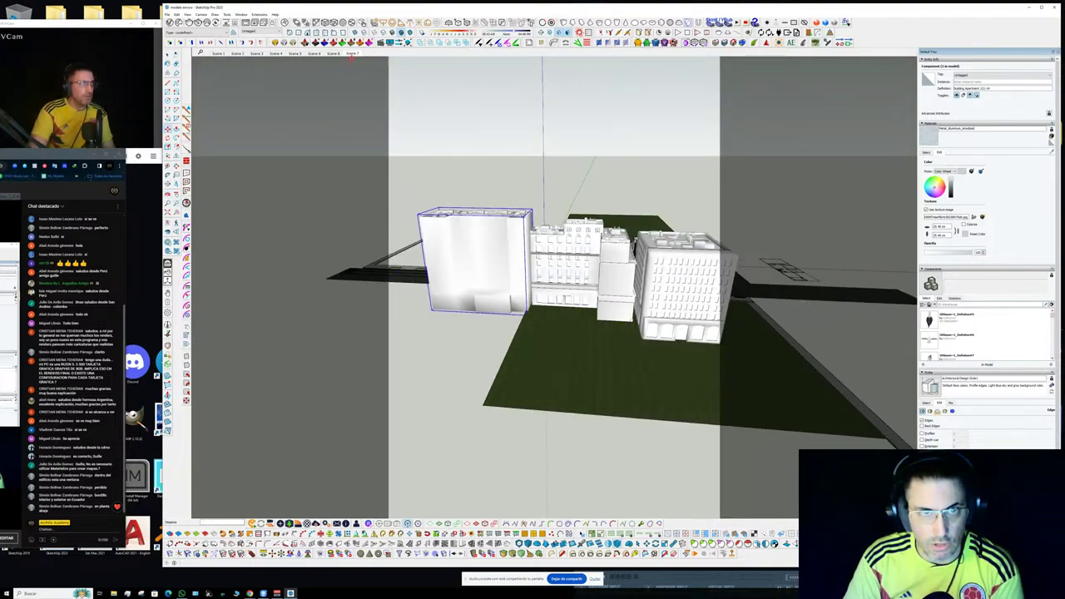
left_click(353, 54)
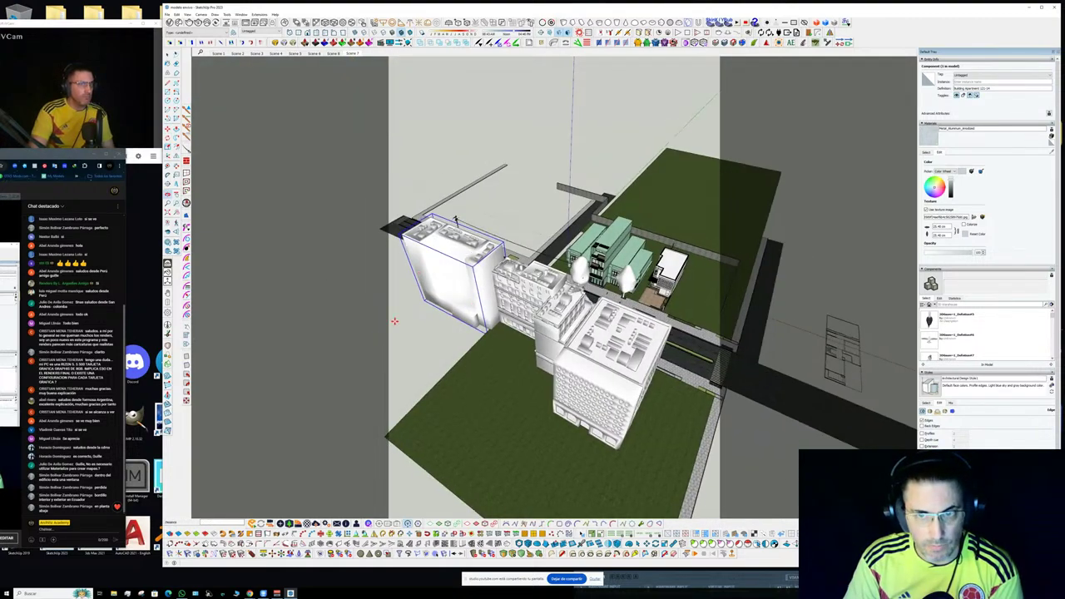
- Scale the apartment block down a little further and check it from the saved street-front scene
key("q")
key("s")
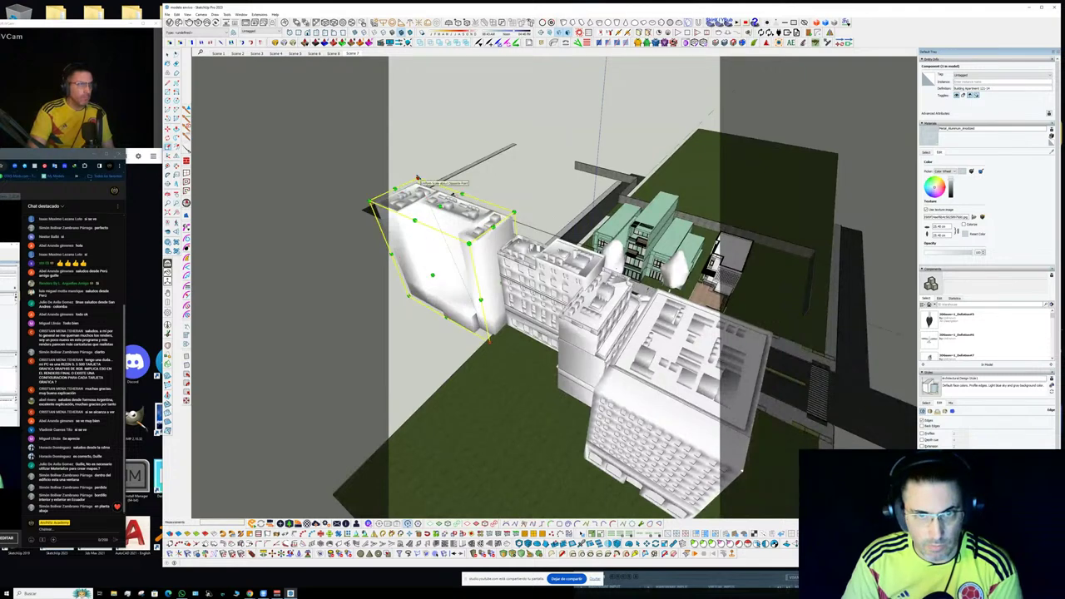
left_click_drag(418, 182, 454, 198)
key("space")
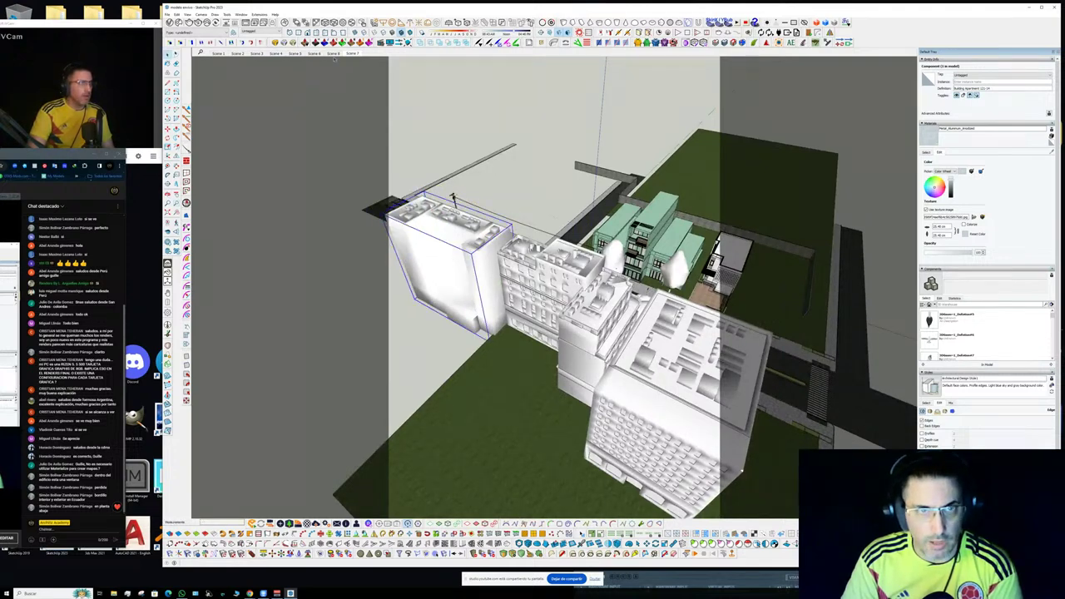
left_click(333, 54)
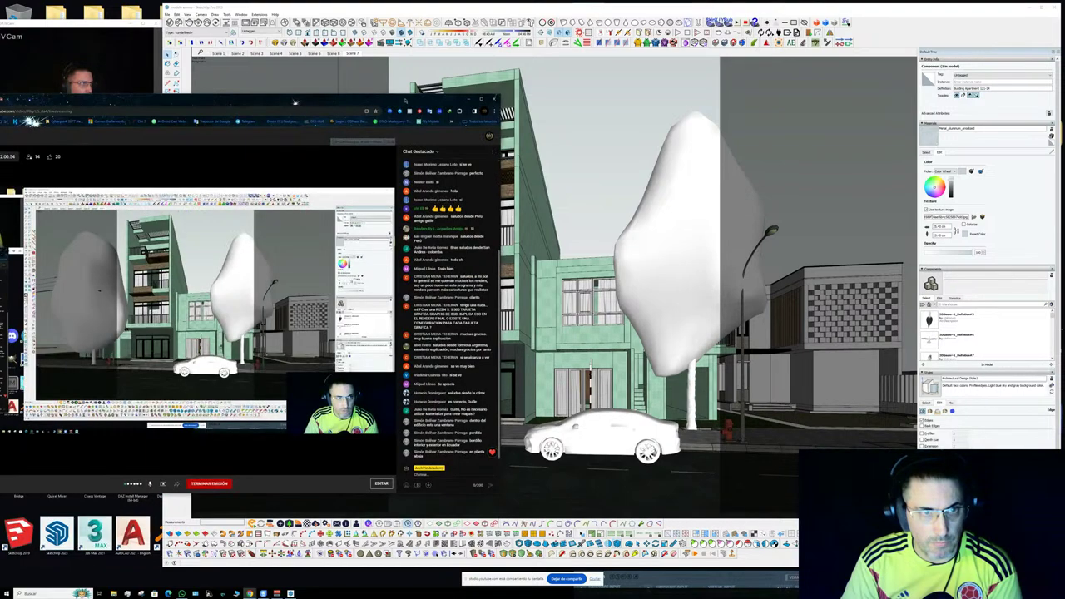
- Move the live chat window clear of the modelling view and restore the Scene 7 camera
left_click_drag(32, 116, 25, 118)
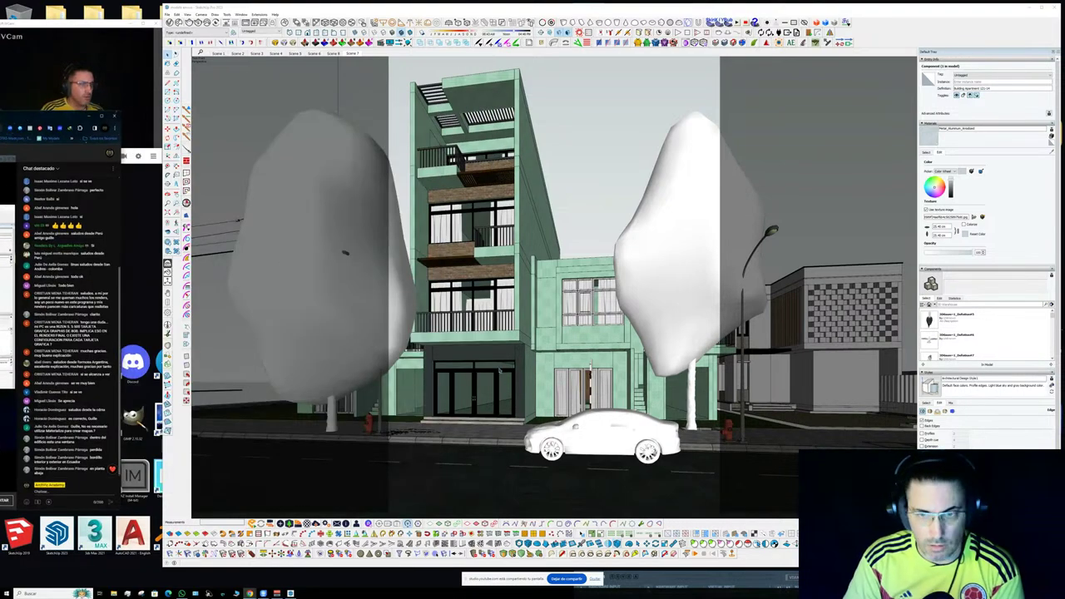
middle_click(257, 148)
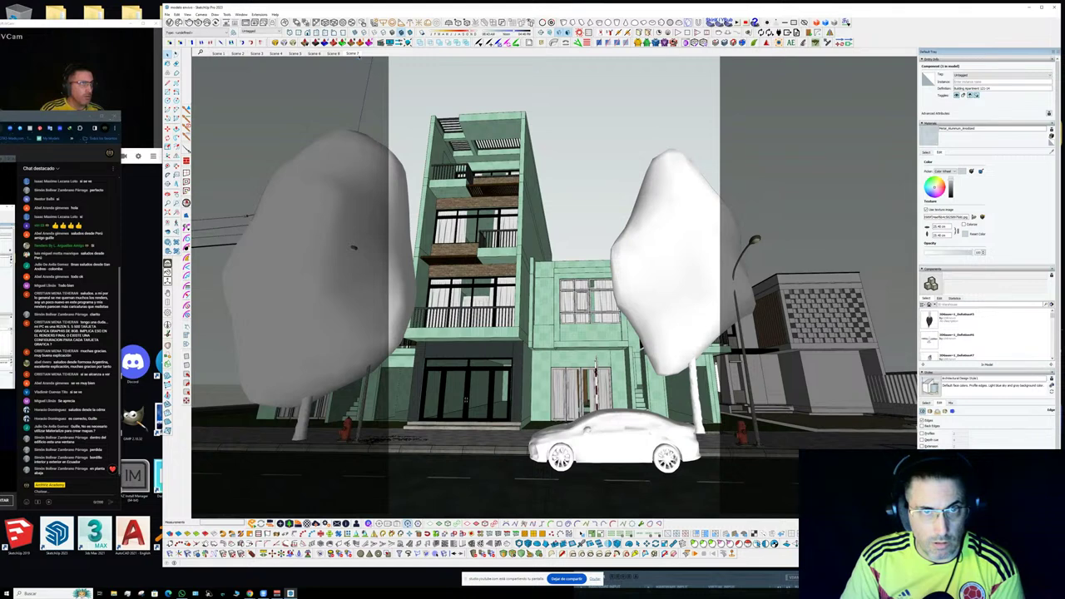
left_click(353, 54)
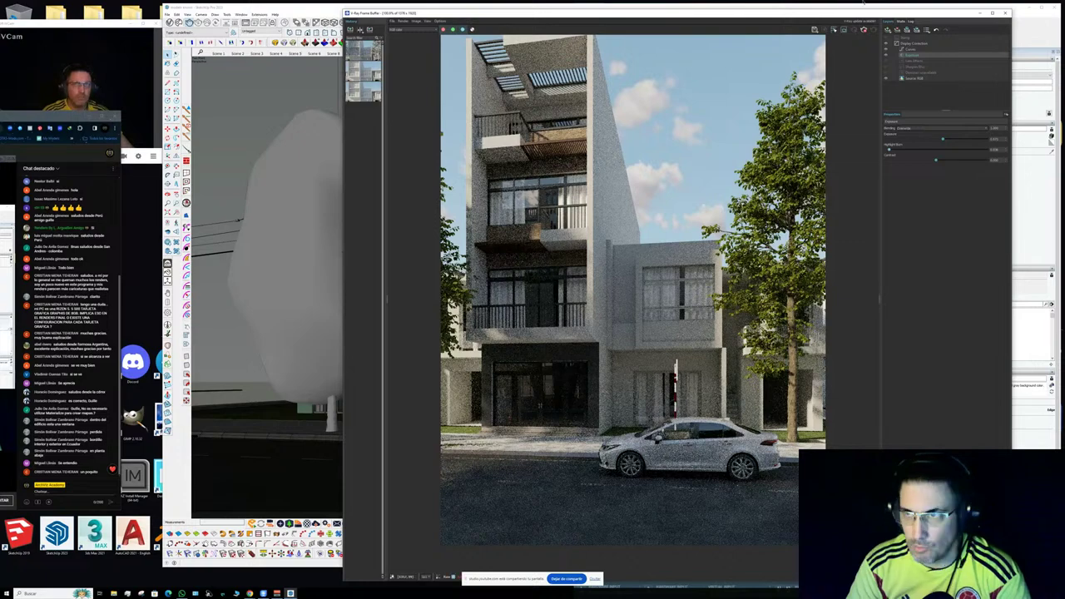
- Close the V-Ray Frame Buffer and examine the pedestrian crossing sign in front of the green building
left_click(1005, 13)
scroll(560, 406, "up", 10)
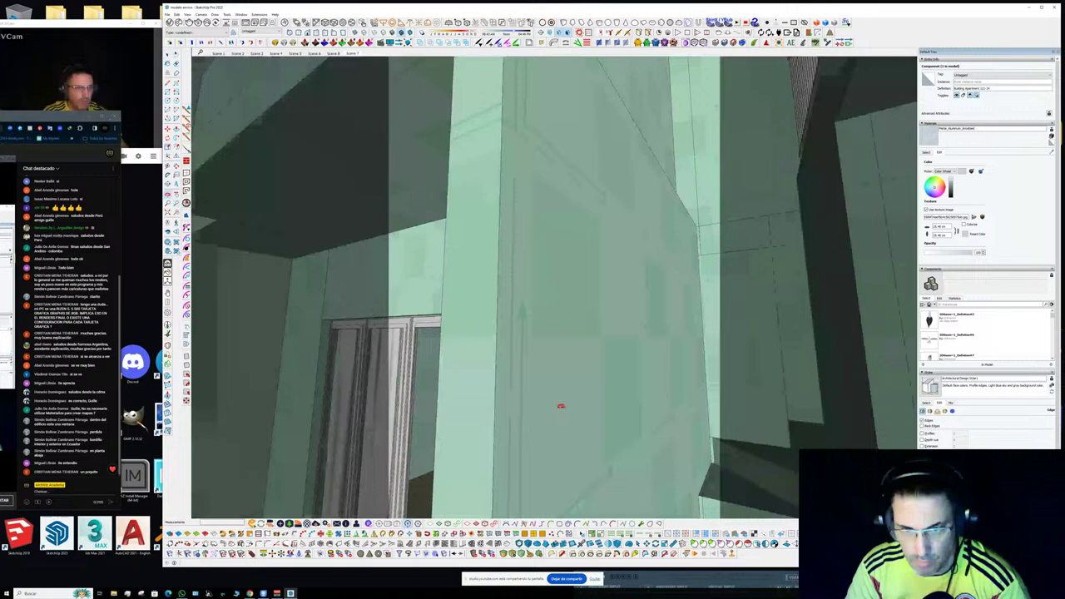
middle_click_drag(561, 406, 816, 356)
scroll(673, 337, "down", 6)
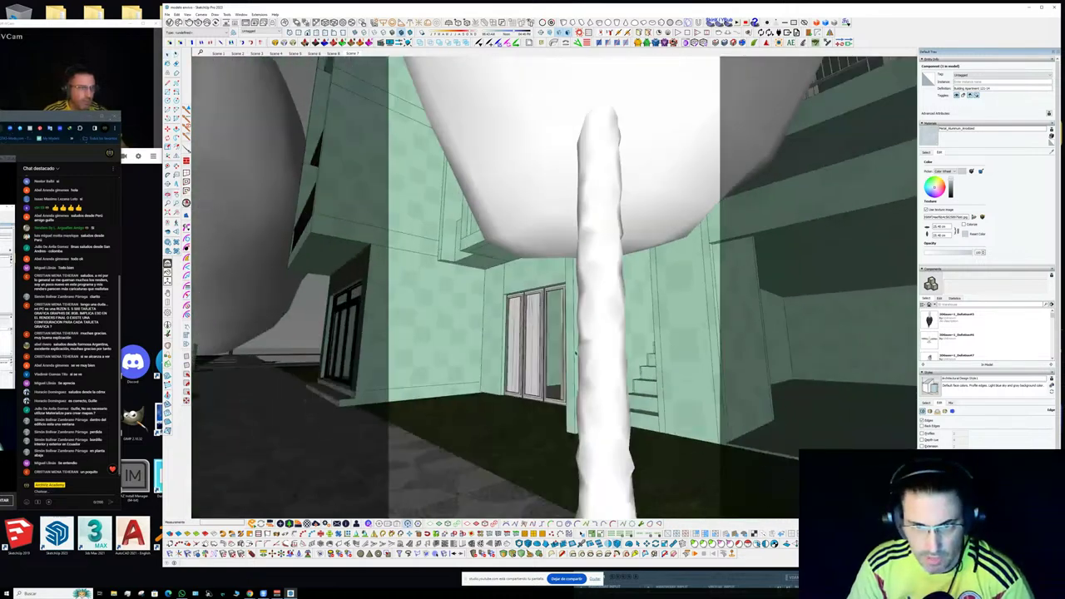
mouse_move(580, 341)
middle_mouse_down()
mouse_move(613, 351)
mouse_move(749, 341)
mouse_move(534, 324)
middle_mouse_up()
scroll(613, 351, "down", 3)
middle_click_drag(491, 367, 593, 358)
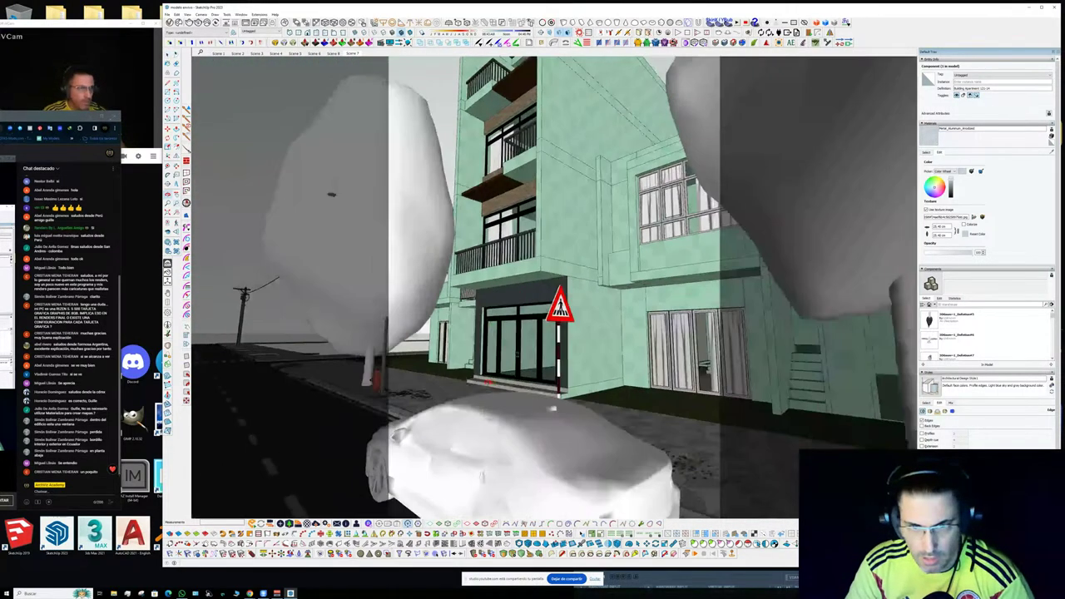
scroll(593, 358, "up", 3)
scroll(510, 440, "up", 4)
scroll(513, 376, "down", 4)
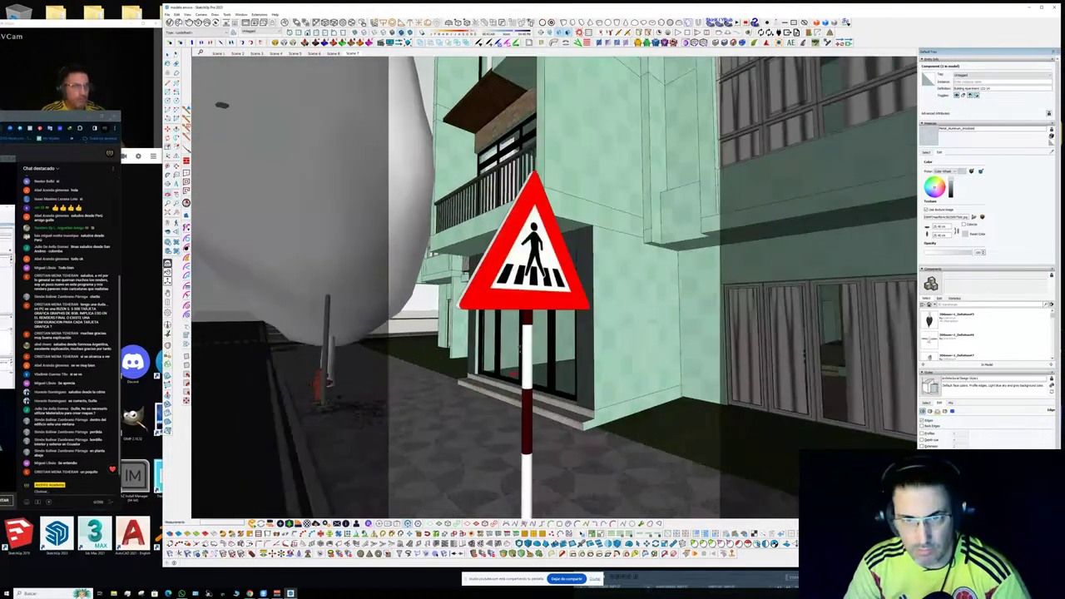
- Sample the sign pole's dark red material and give it a light reflection color with slightly reduced reflection glossiness in V-Ray
middle_click_drag(513, 375, 512, 363)
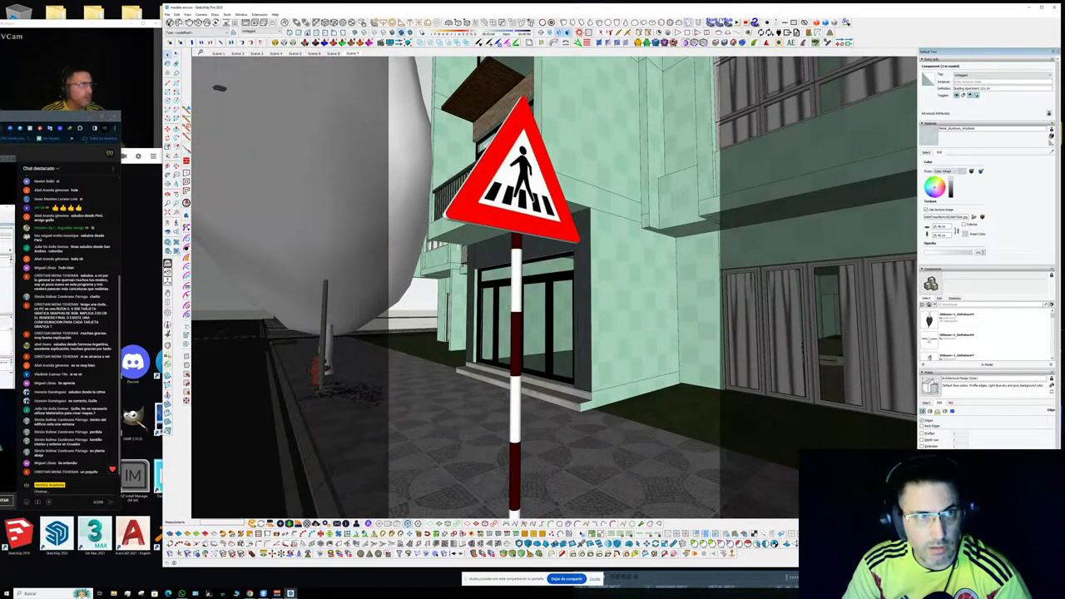
left_click(169, 22)
key("b")
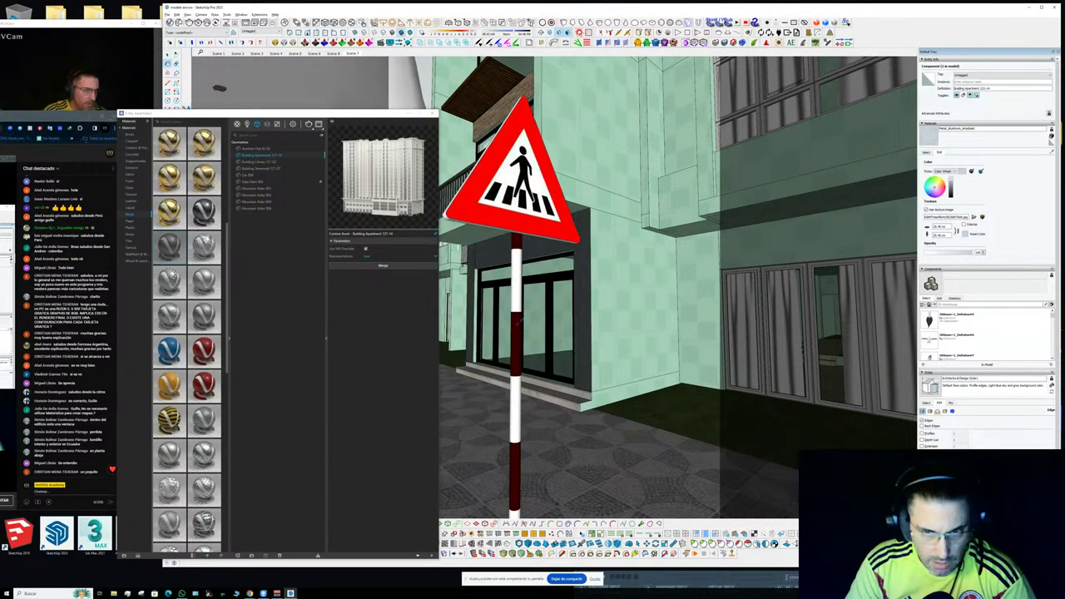
left_click(517, 323, "alt")
left_click(385, 265)
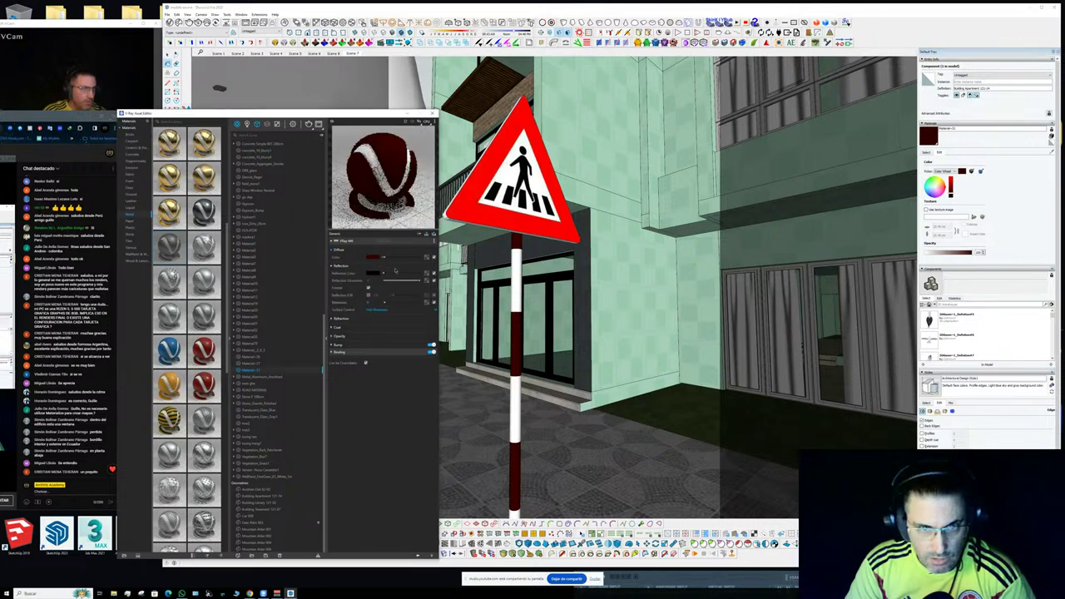
left_click(403, 273)
left_click(407, 280)
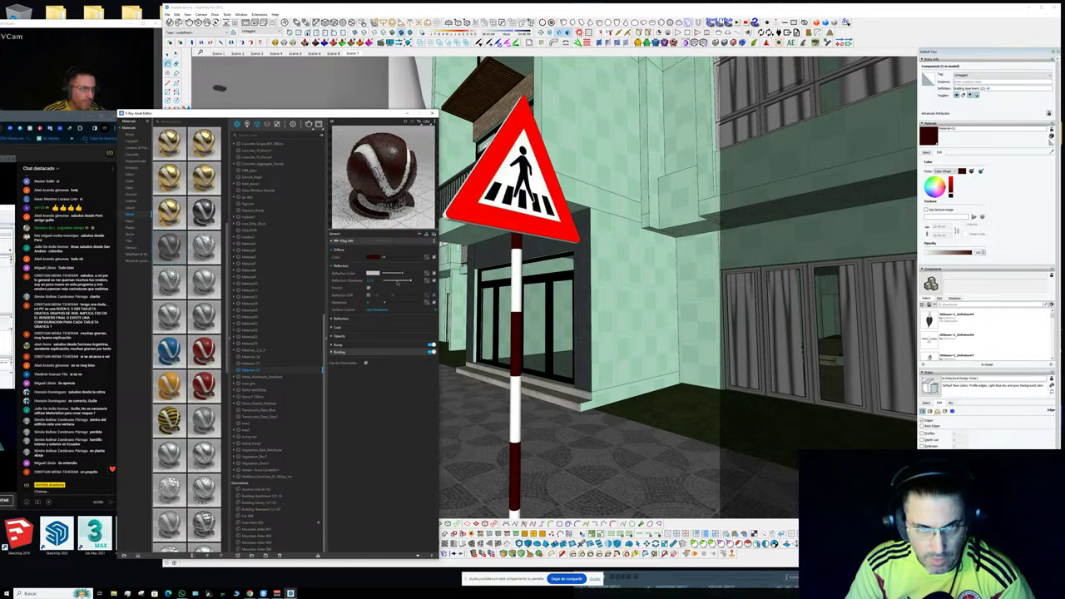
- Sample the pole's white material and give it a light reflection color with slightly lower reflection glossiness
left_click(520, 277)
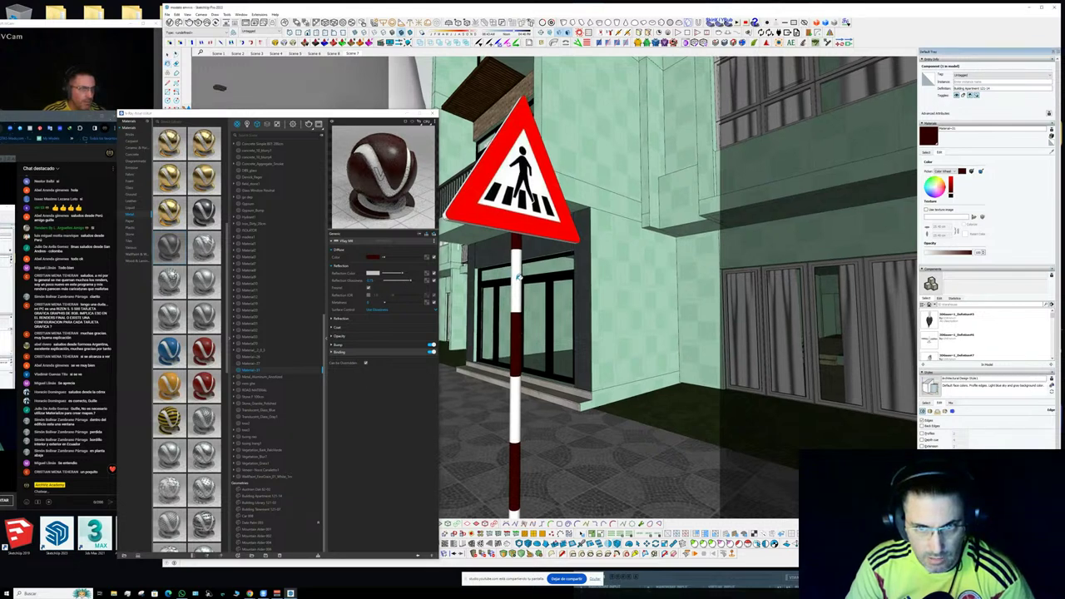
left_click(519, 277, "alt")
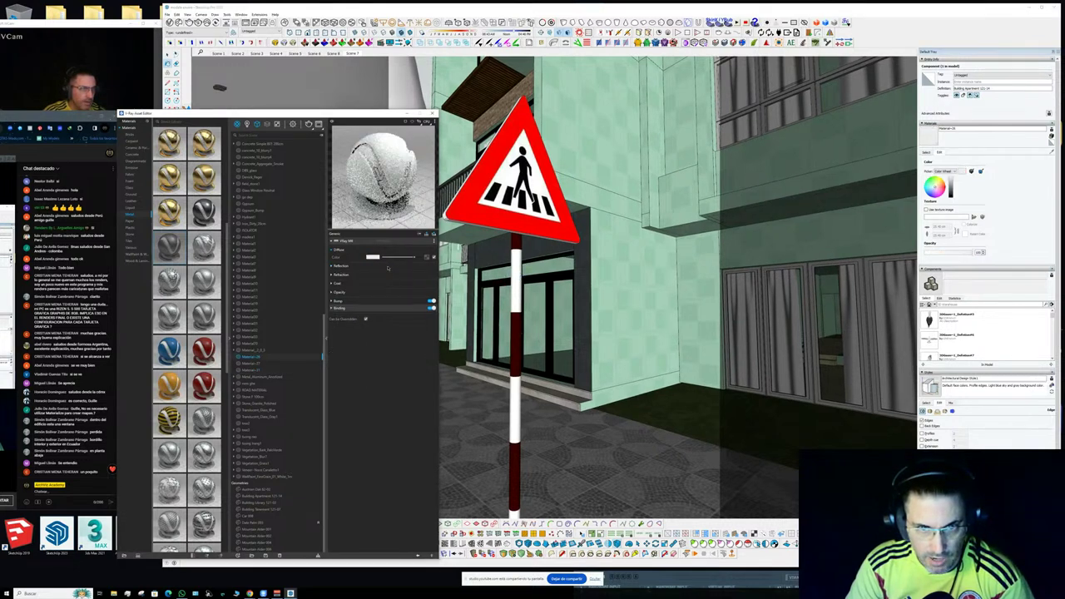
left_click(396, 265)
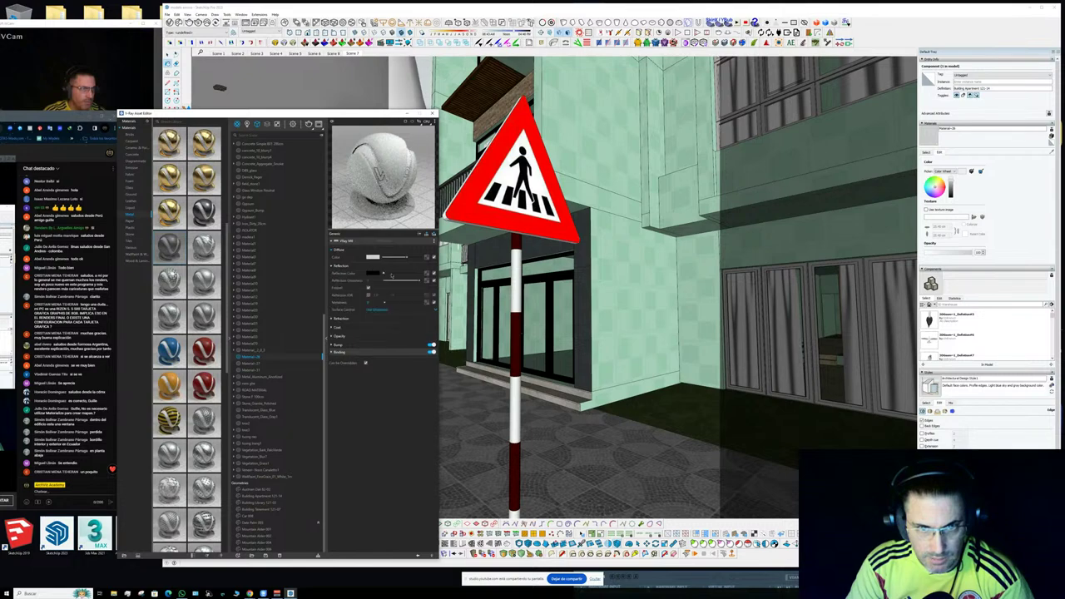
left_click(405, 273)
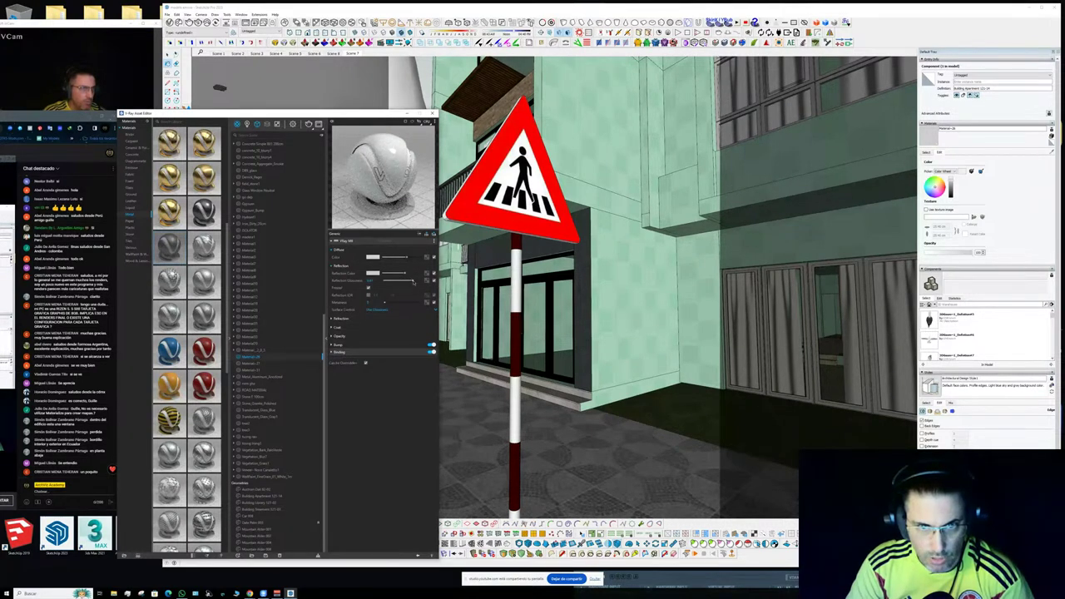
- Open the triangular sign plate for editing, select all its geometry and scale its thickness down
mouse_move(474, 241)
middle_mouse_down()
mouse_move(528, 296)
mouse_move(511, 279)
mouse_move(534, 266)
middle_mouse_up()
left_click(528, 296, "alt")
key("space")
scroll(528, 296, "up", 2)
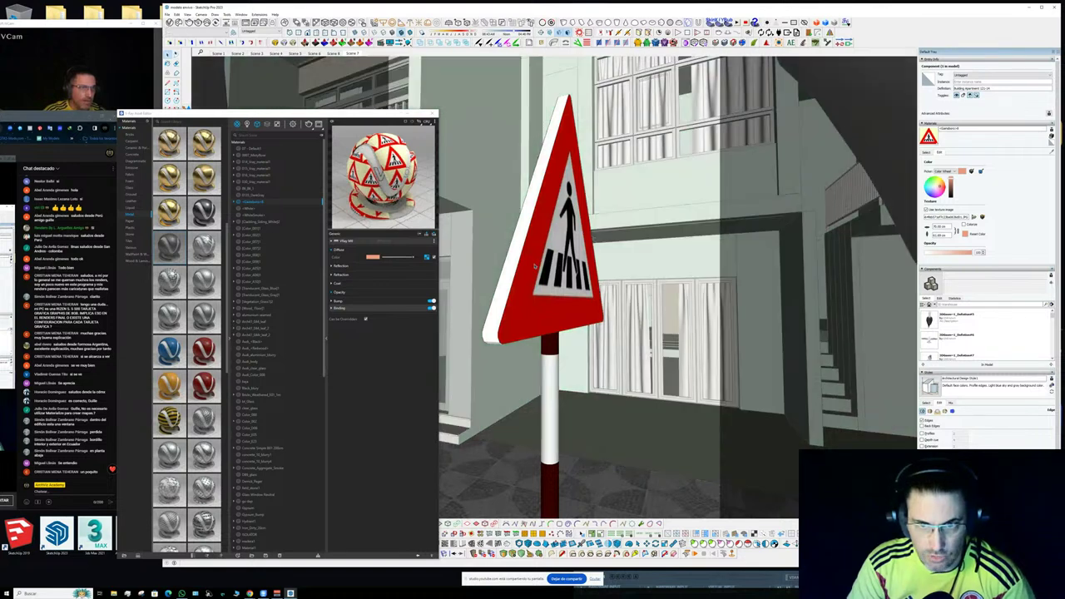
double_click(534, 265)
double_click(534, 266)
triple_click(580, 251)
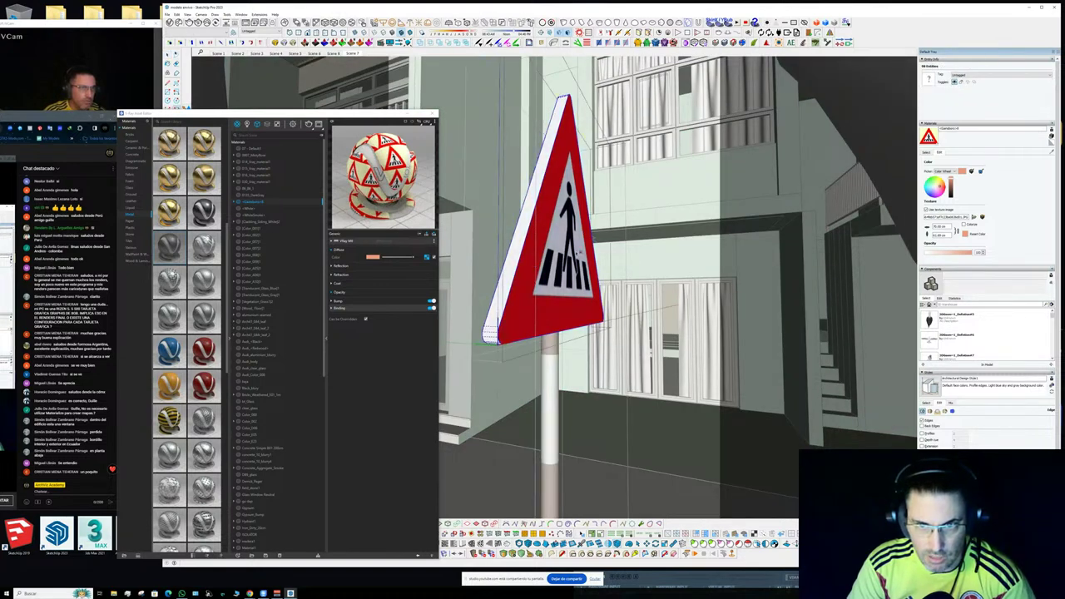
key("s")
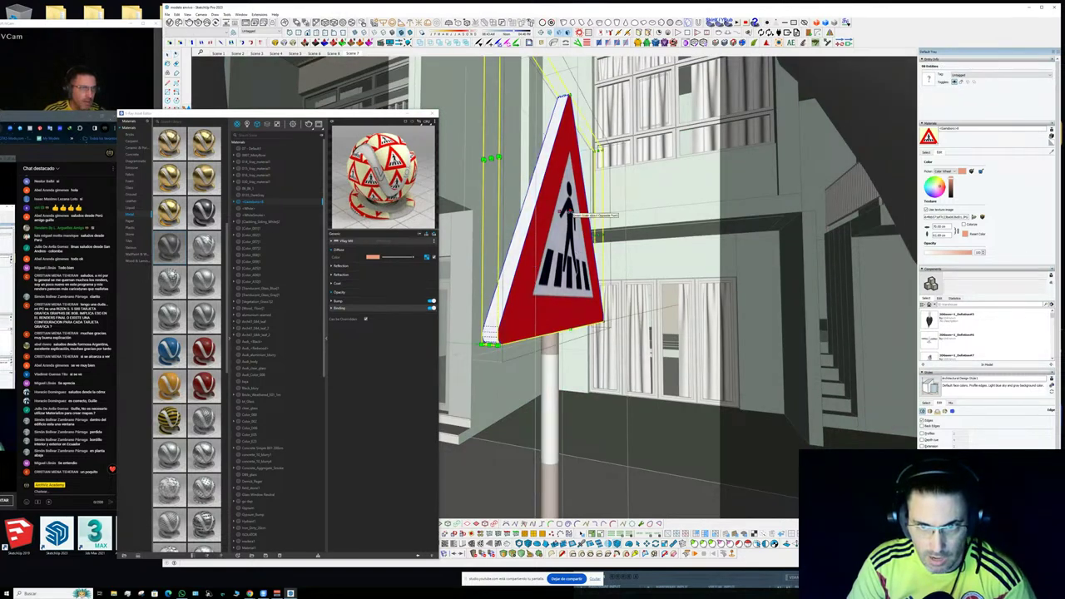
scroll(569, 214, "up", 3)
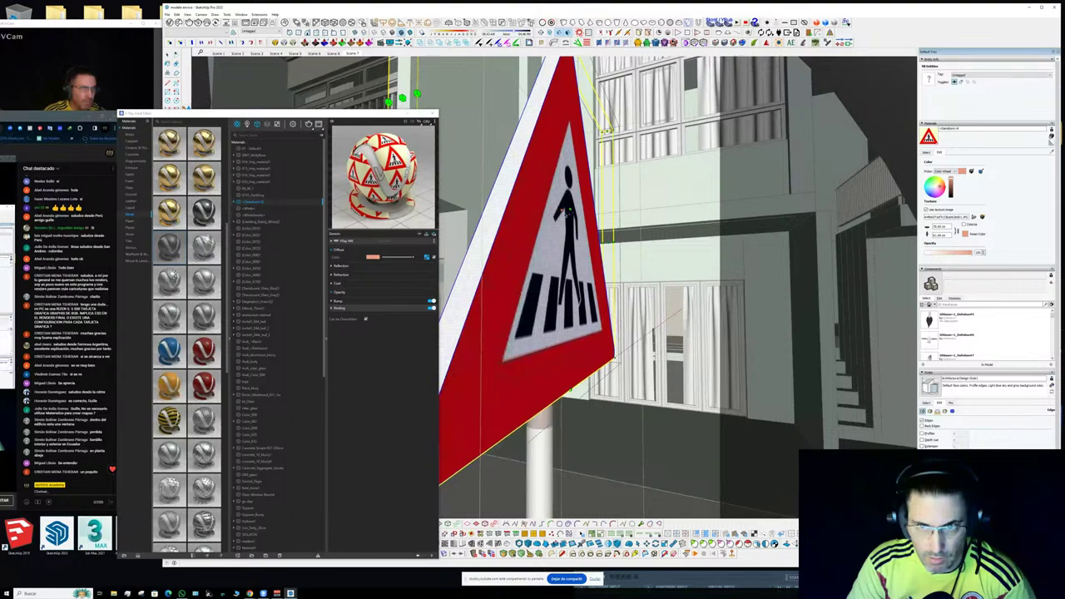
mouse_move(570, 213)
middle_mouse_down()
mouse_move(519, 236)
mouse_move(542, 335)
middle_mouse_up()
scroll(546, 224, "down", 3)
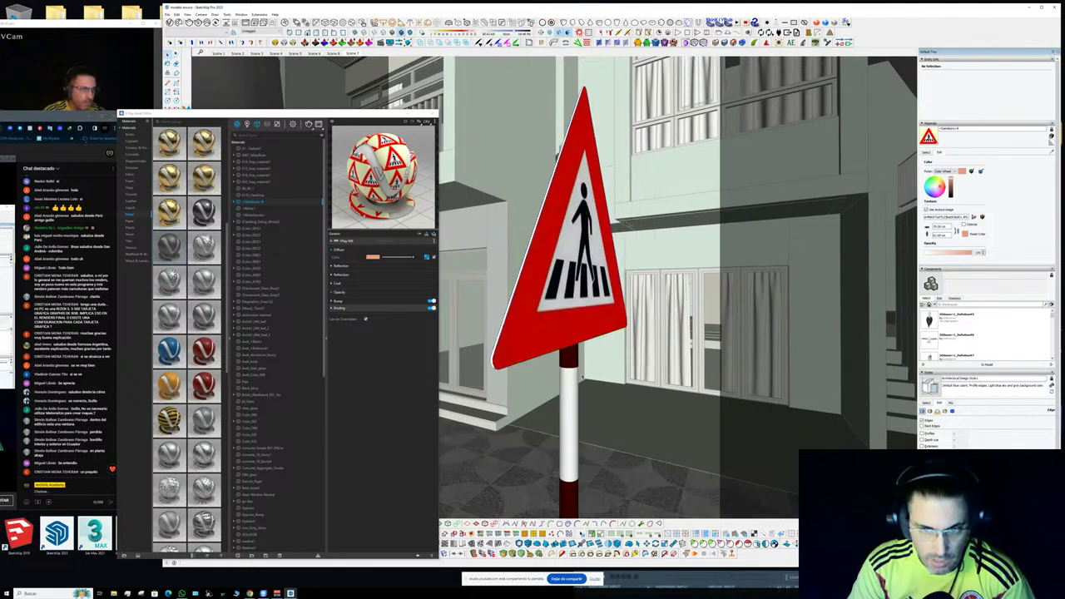
- Paint the side edges of the triangular sign plate with the pole's dark red material
double_click(543, 335)
double_click(543, 336)
triple_click(542, 335)
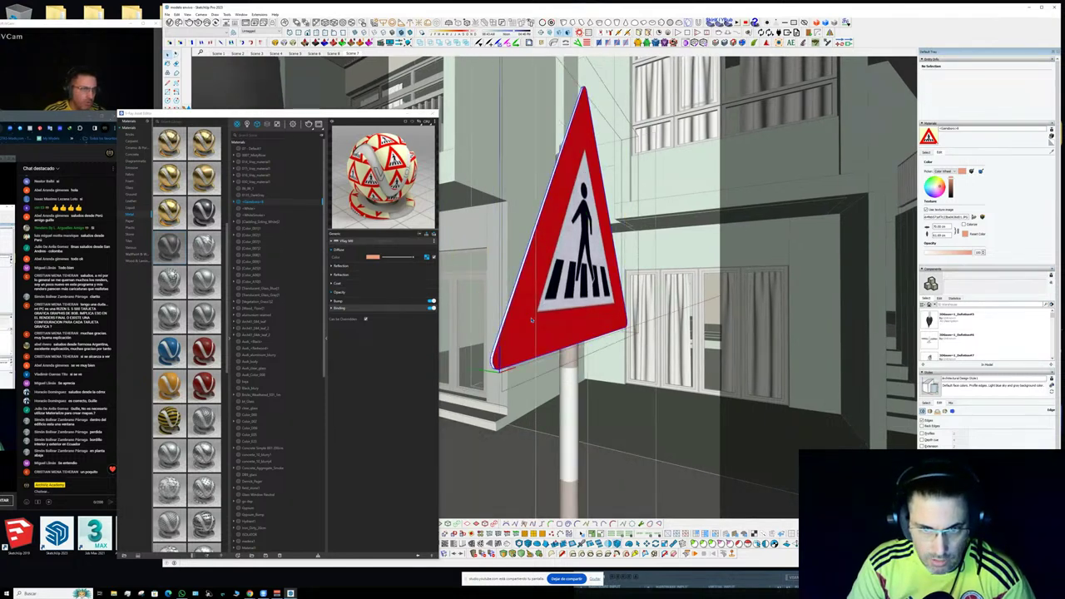
left_click(572, 359, "alt")
key("space")
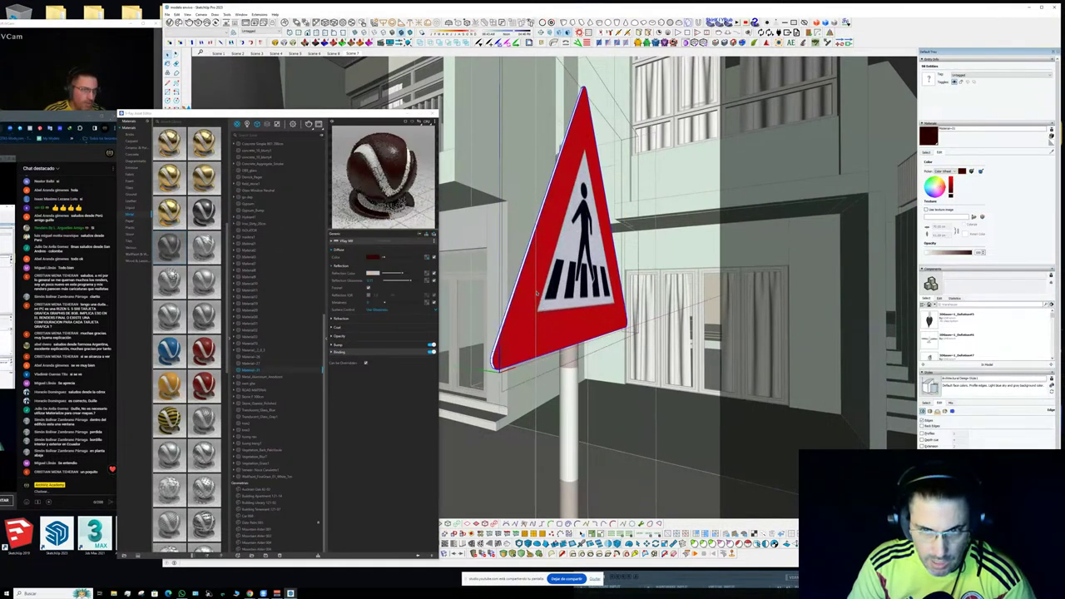
scroll(522, 333, "up", 5)
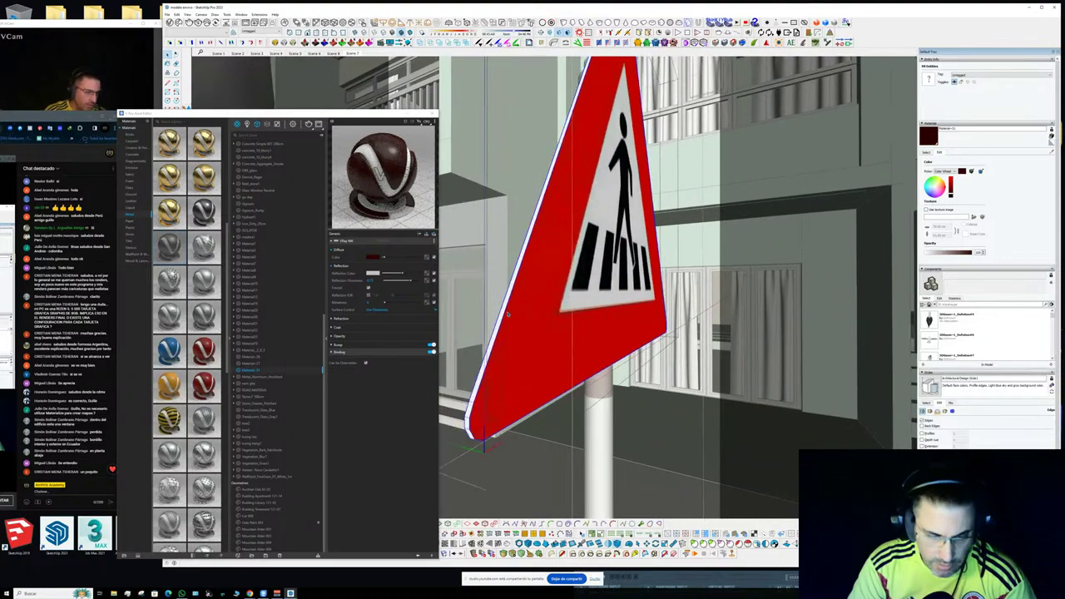
left_click(505, 306)
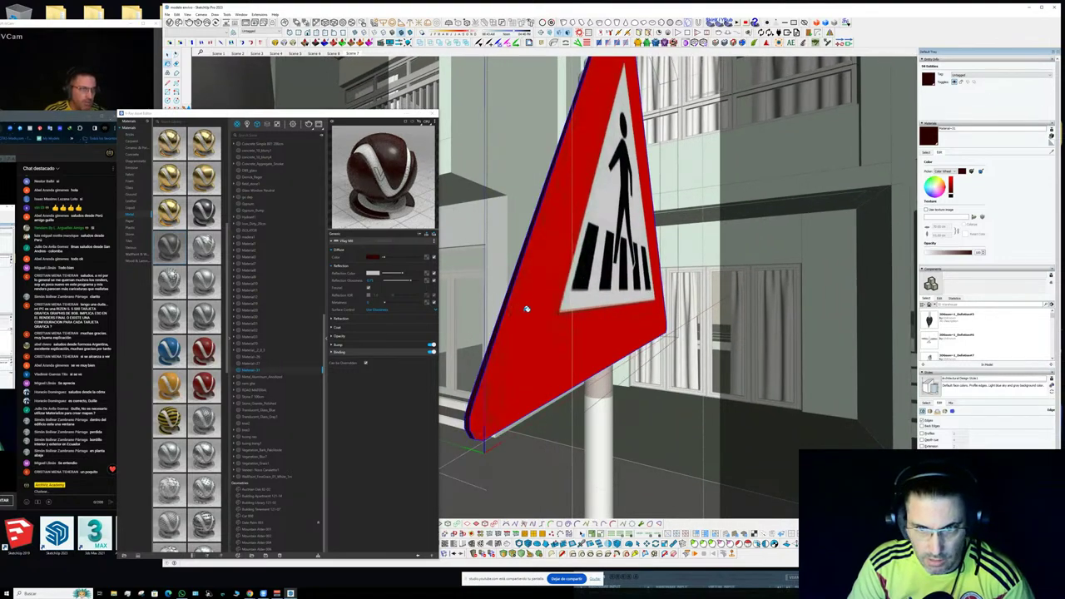
- Give the sign face's pedestrian crossing material a light reflection color, reduced glossiness and slight metalness, and leave the sign's group
left_click(535, 307, "alt")
left_click(394, 265)
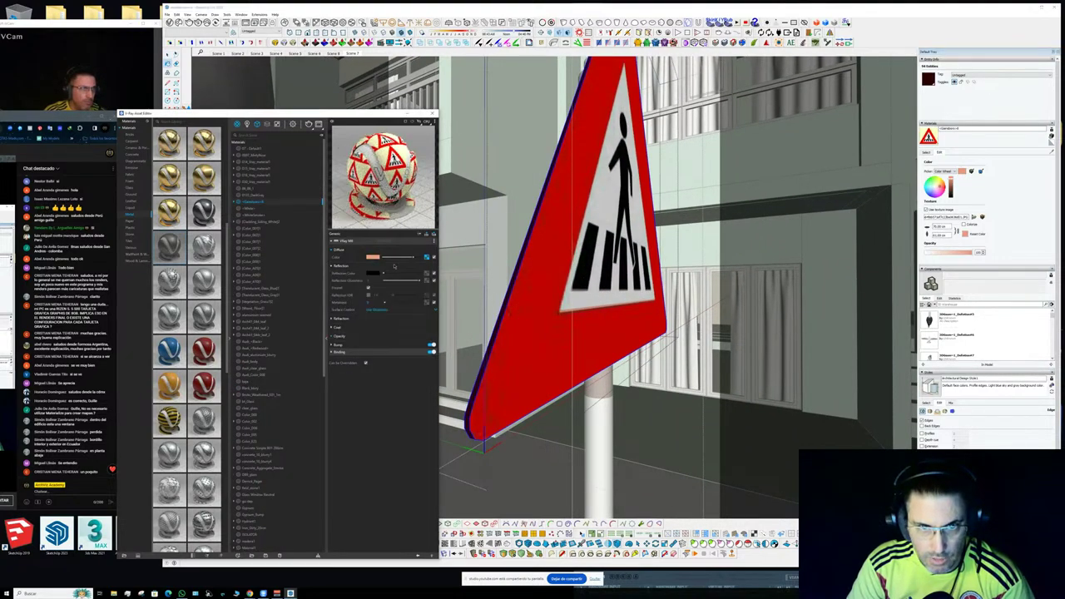
left_click(401, 275)
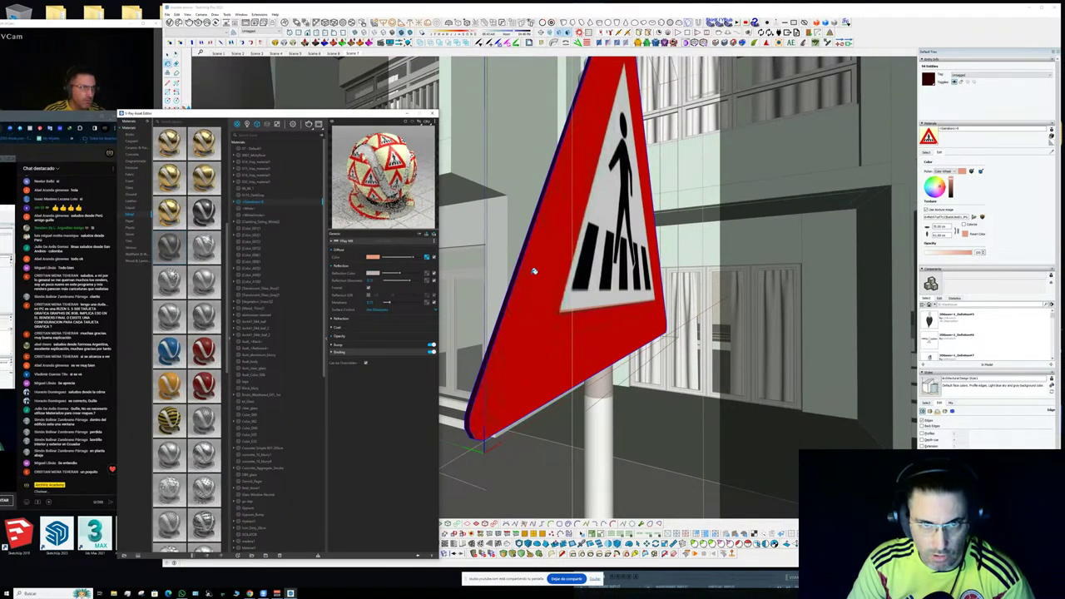
scroll(534, 269, "down", 3)
key("space")
left_click(638, 229)
scroll(638, 230, "down", 5)
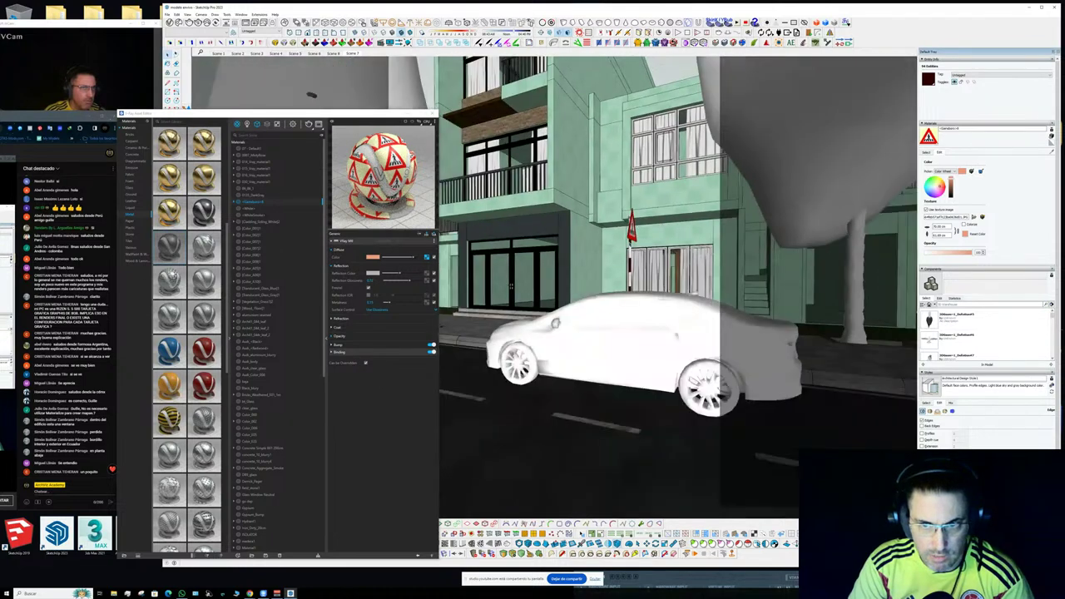
- Sample the patterned sidewalk paving material and darken its diffuse bitmap by lowering the color gain
scroll(633, 238, "up", 2)
mouse_move(632, 247)
middle_mouse_down()
mouse_move(654, 241)
mouse_move(547, 318)
mouse_move(567, 415)
mouse_move(654, 447)
middle_mouse_up()
scroll(632, 249, "up", 3)
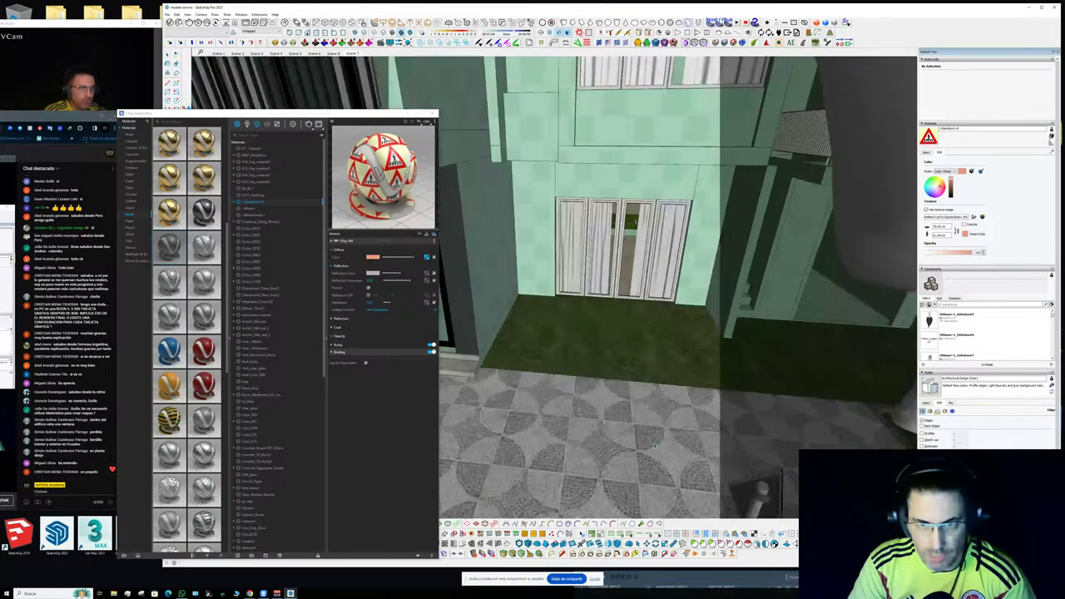
left_click(434, 114)
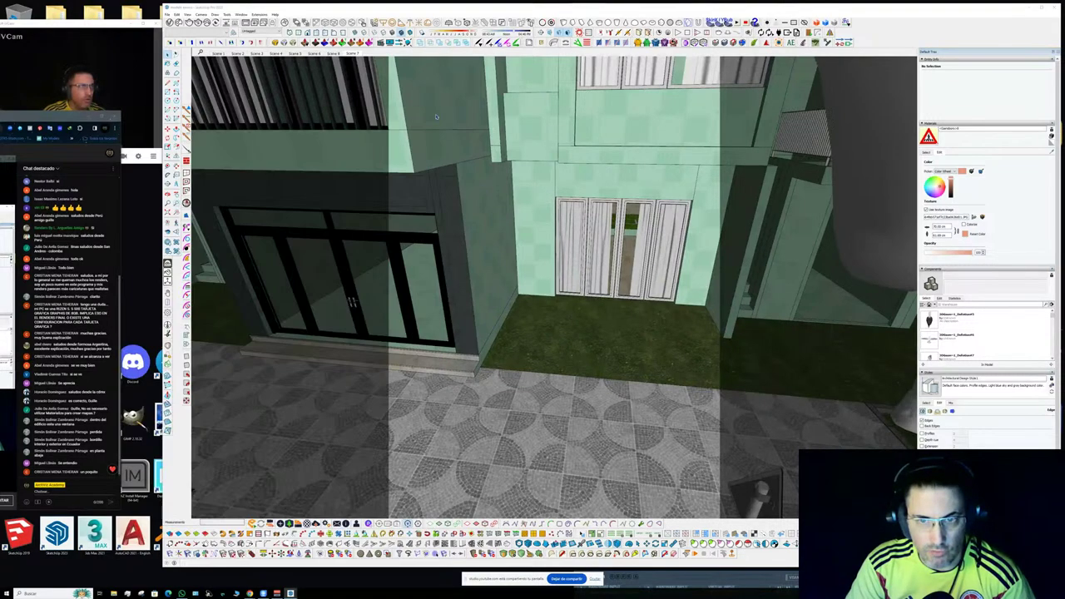
scroll(547, 325, "up", 8)
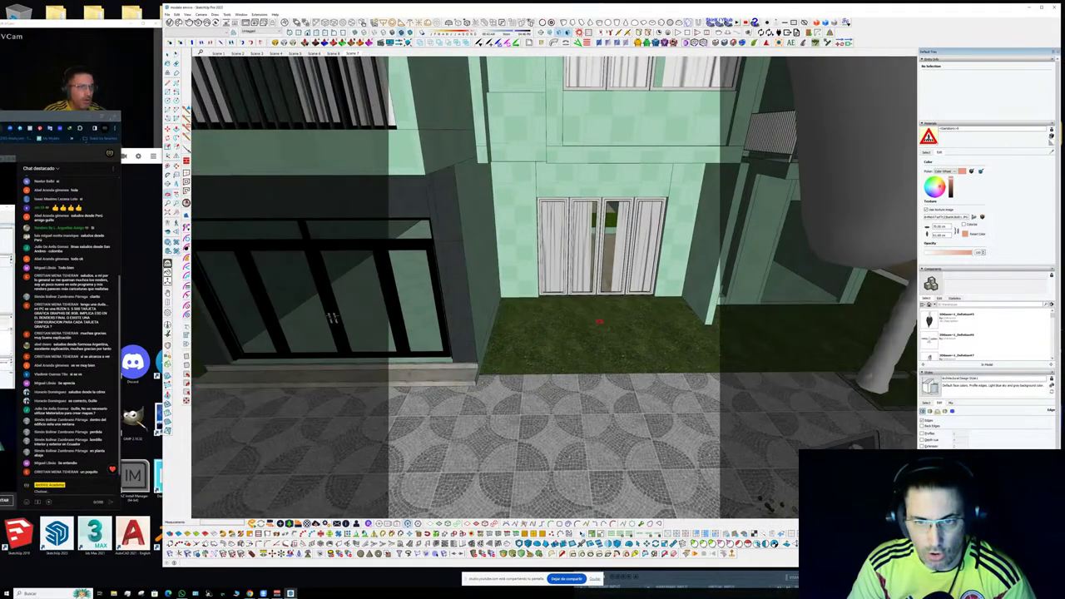
scroll(578, 324, "down", 8)
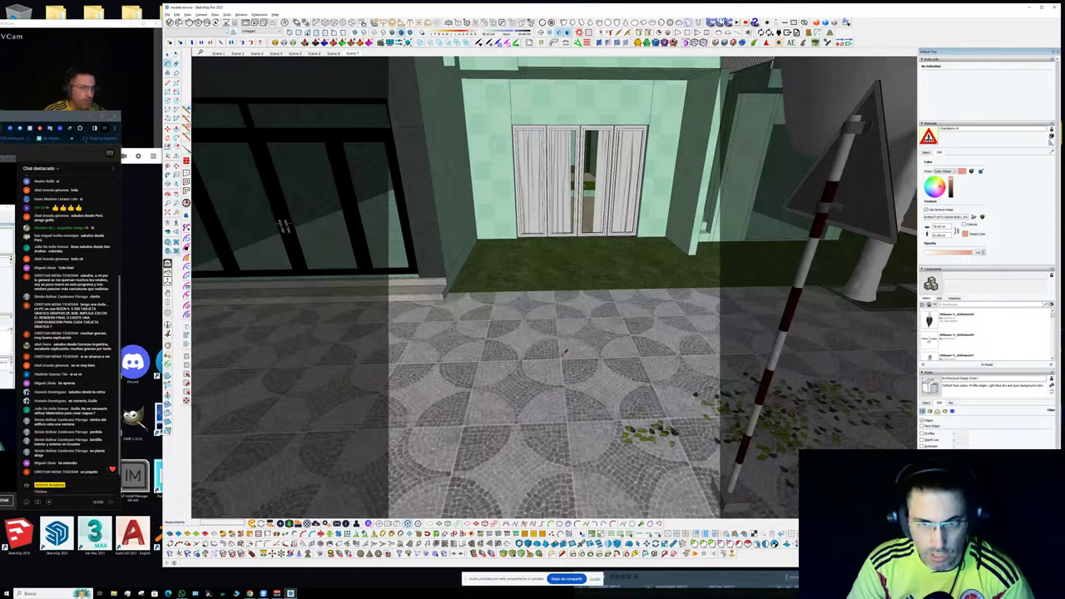
left_click(565, 353, "alt")
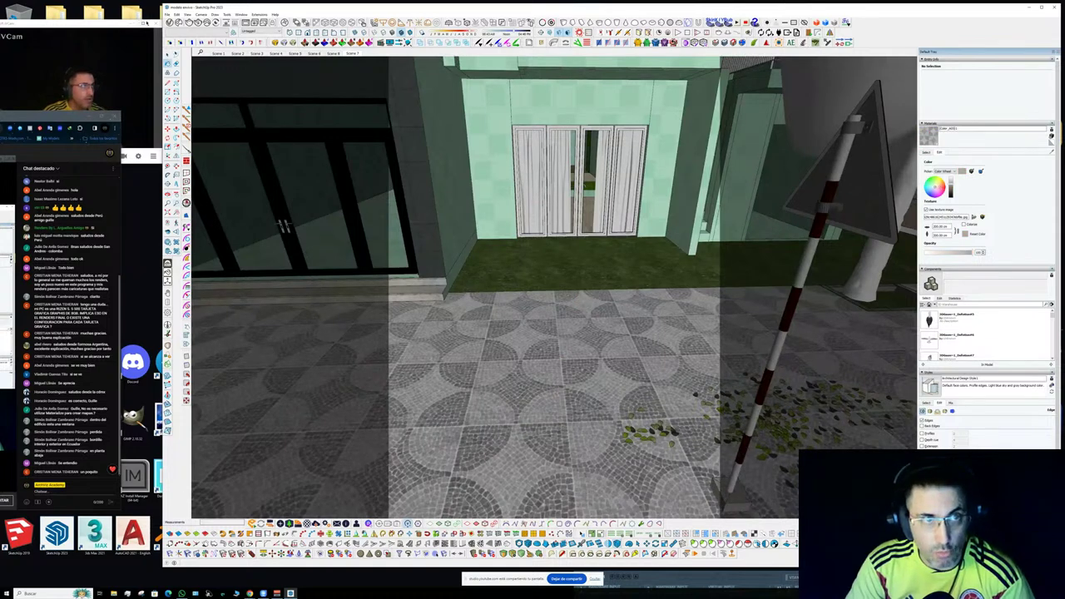
left_click(170, 22)
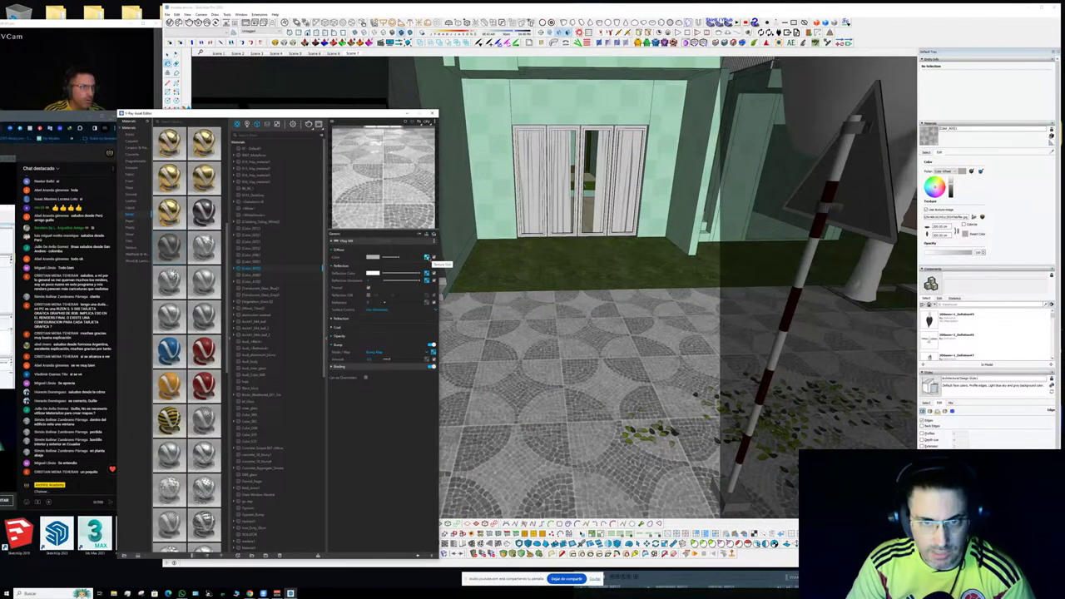
left_click(426, 258)
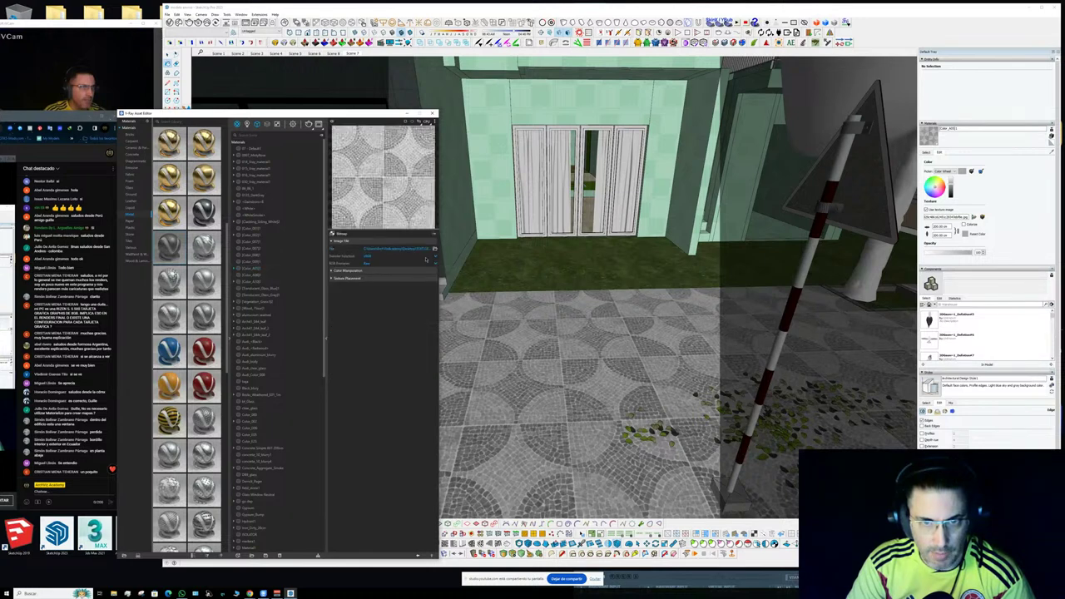
left_click(350, 271)
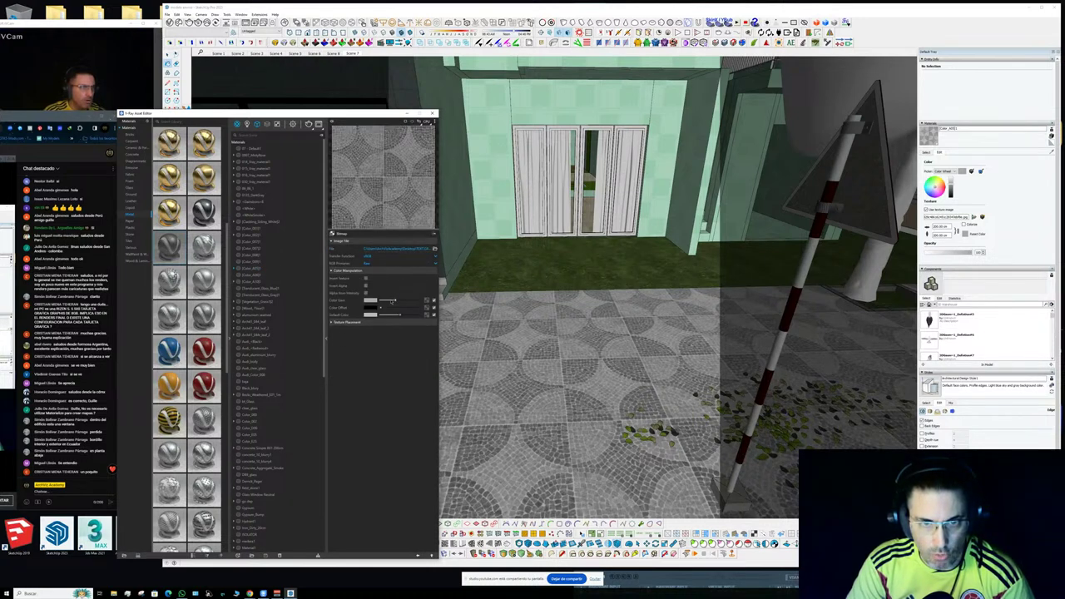
left_click(417, 556)
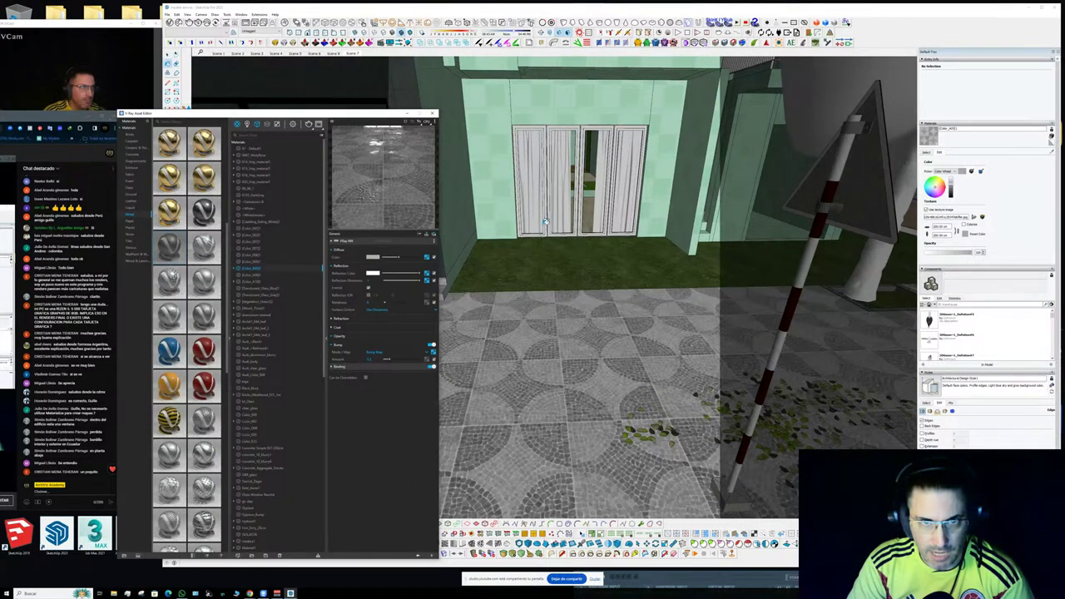
- Sample the grass material in front of the white doors and open its diffuse bitmap's image file for replacement
middle_click_drag(559, 238, 583, 291)
scroll(500, 225, "up", 3)
left_click(499, 274, "alt")
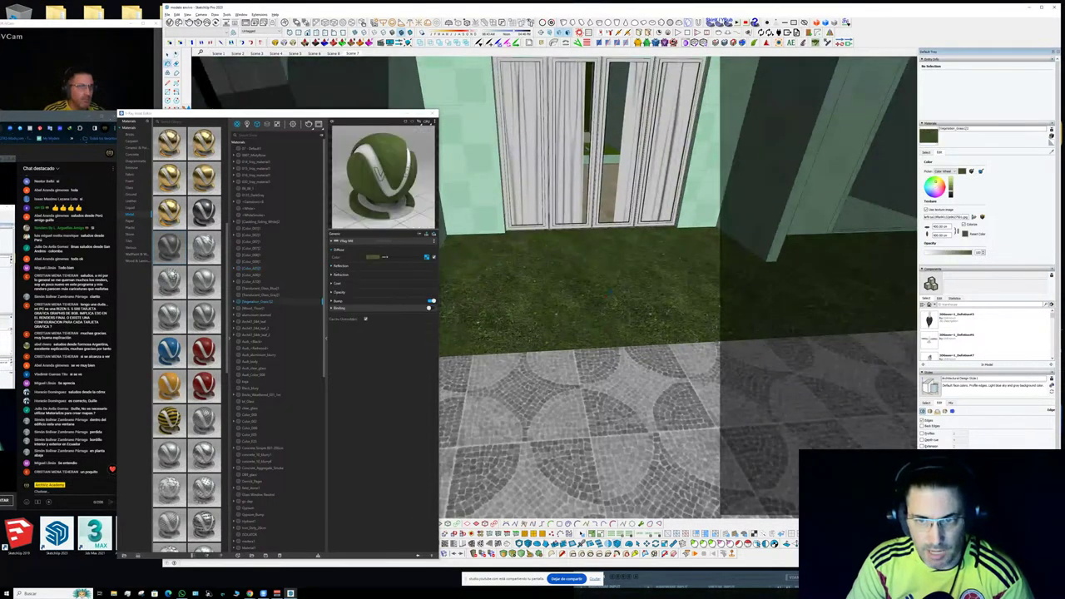
left_click(426, 257)
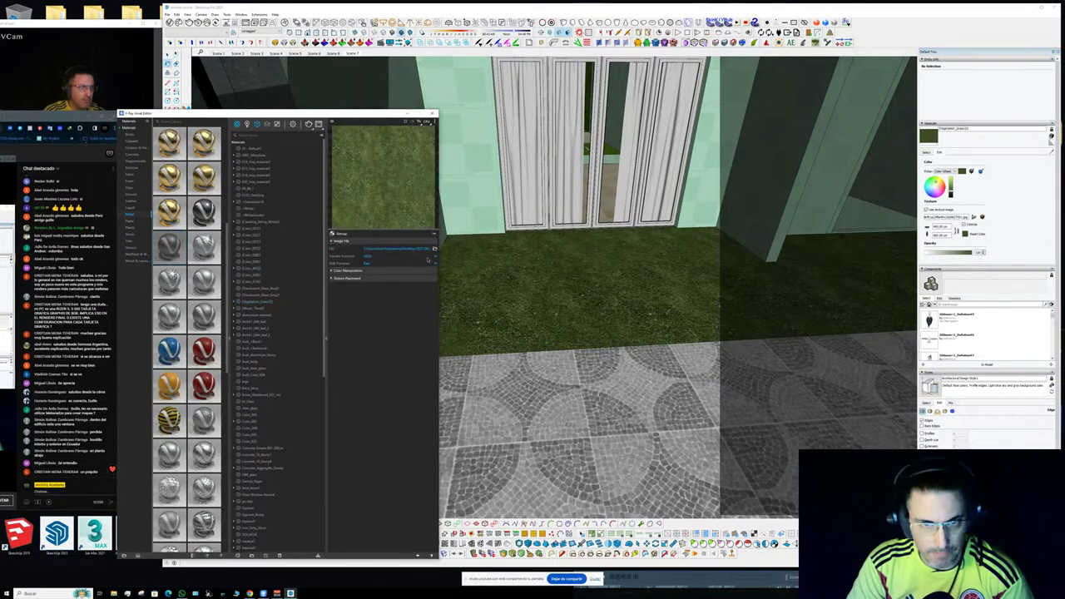
left_click(434, 249)
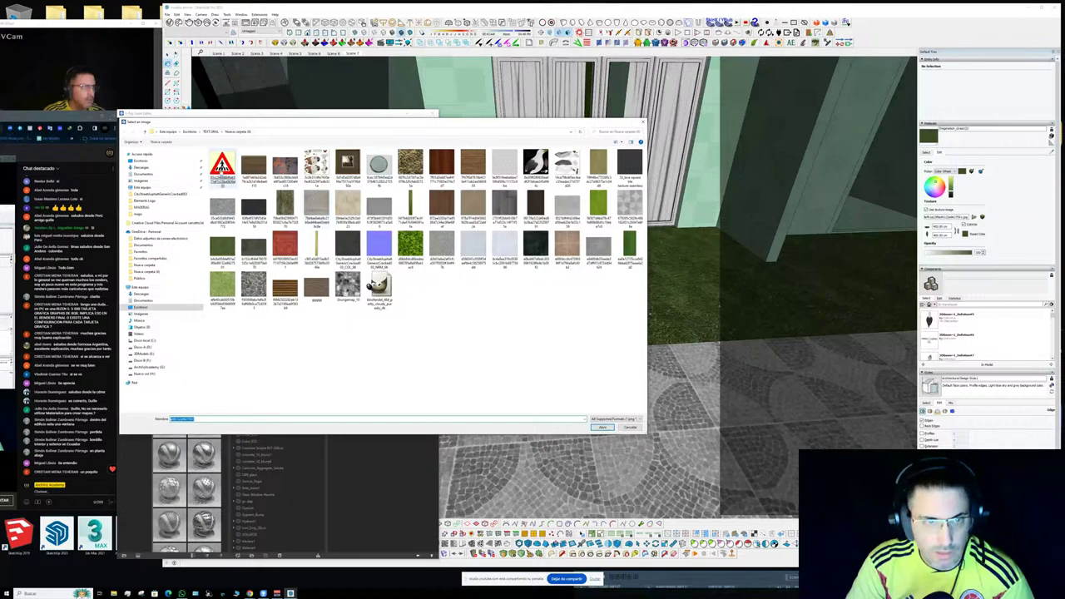
- Load the GroundForest003 color texture from the ground textures folder into the diffuse bitmap and return to the material's settings
left_click(190, 133)
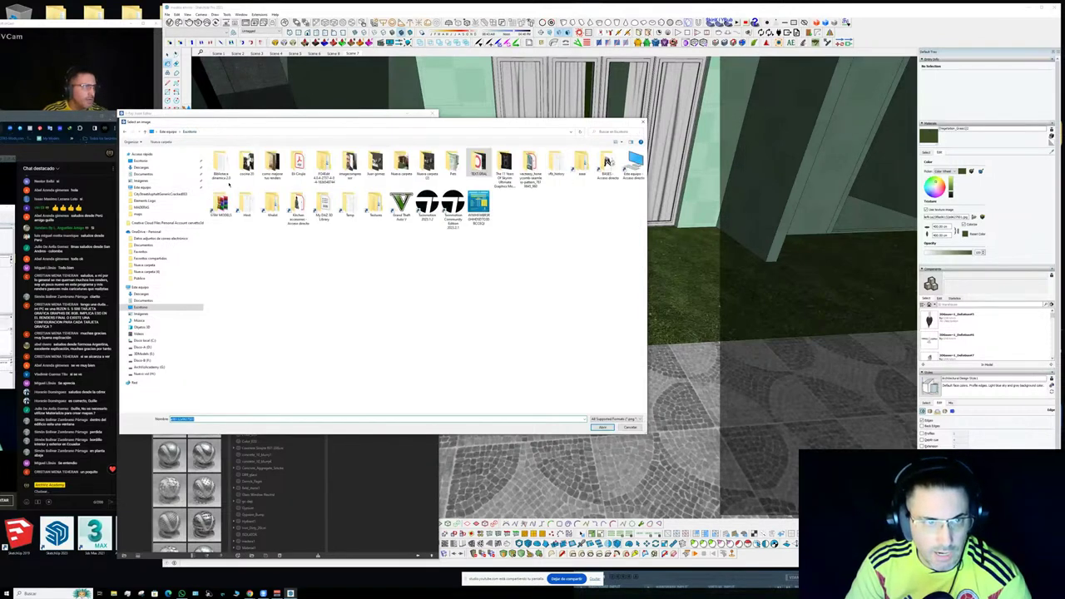
double_click(375, 205)
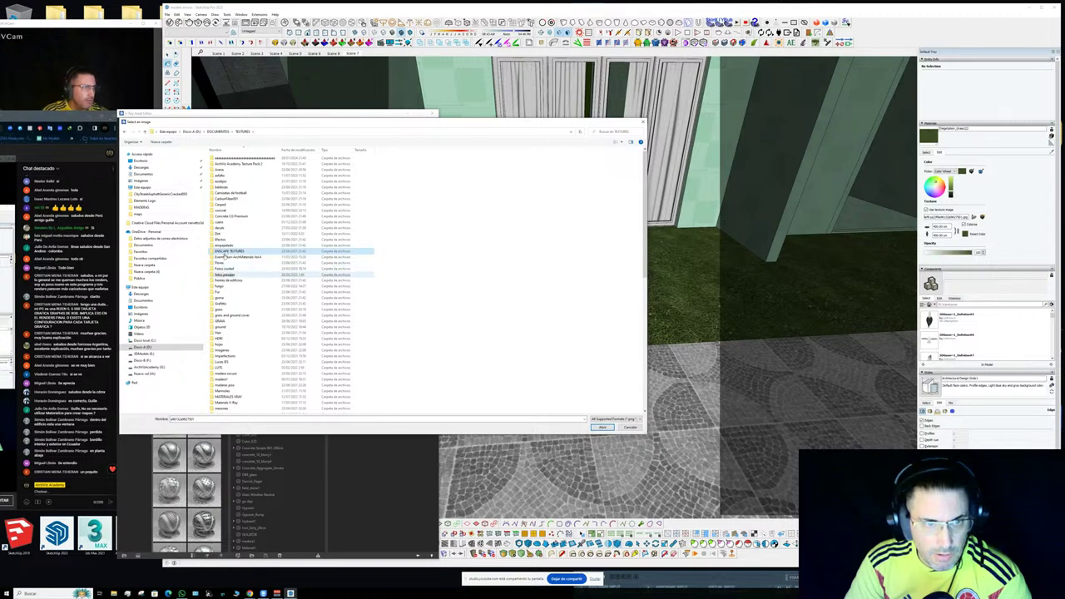
left_click(229, 205)
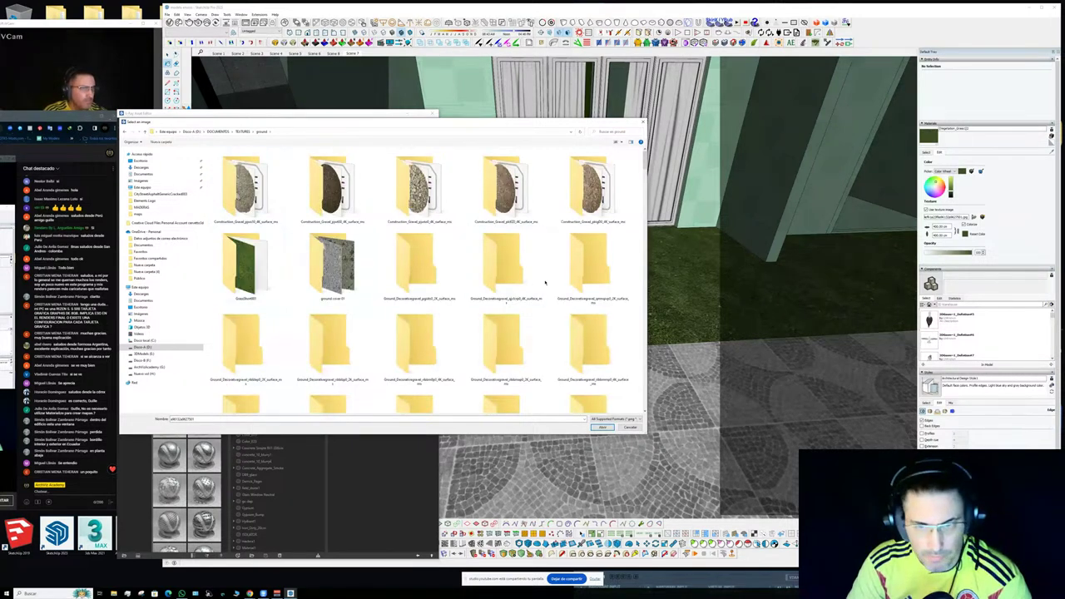
scroll(545, 283, "down", 2)
scroll(545, 283, "down", 2)
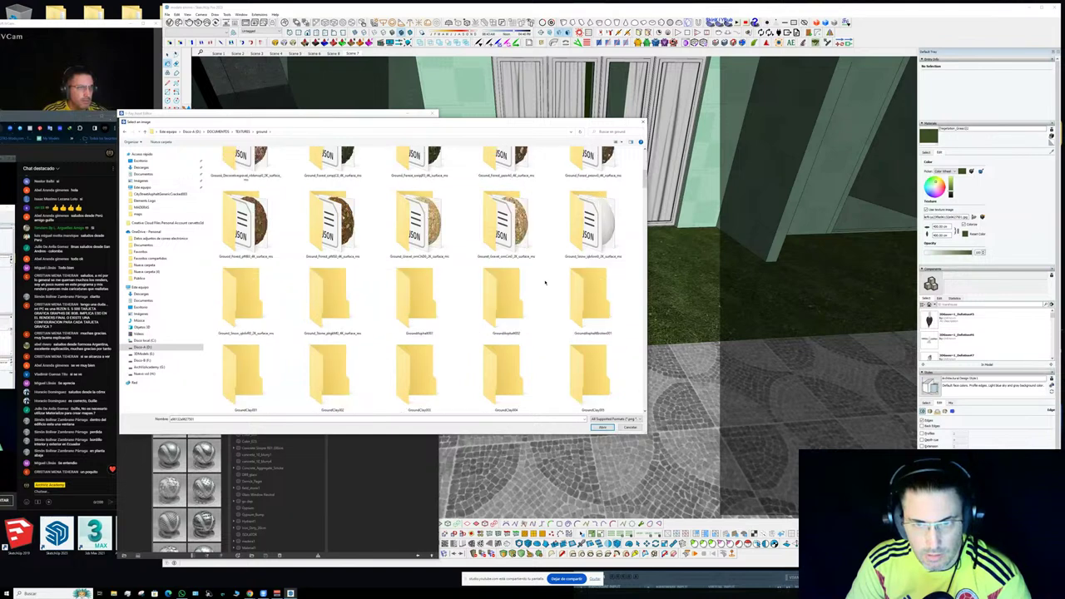
scroll(547, 283, "down", 2)
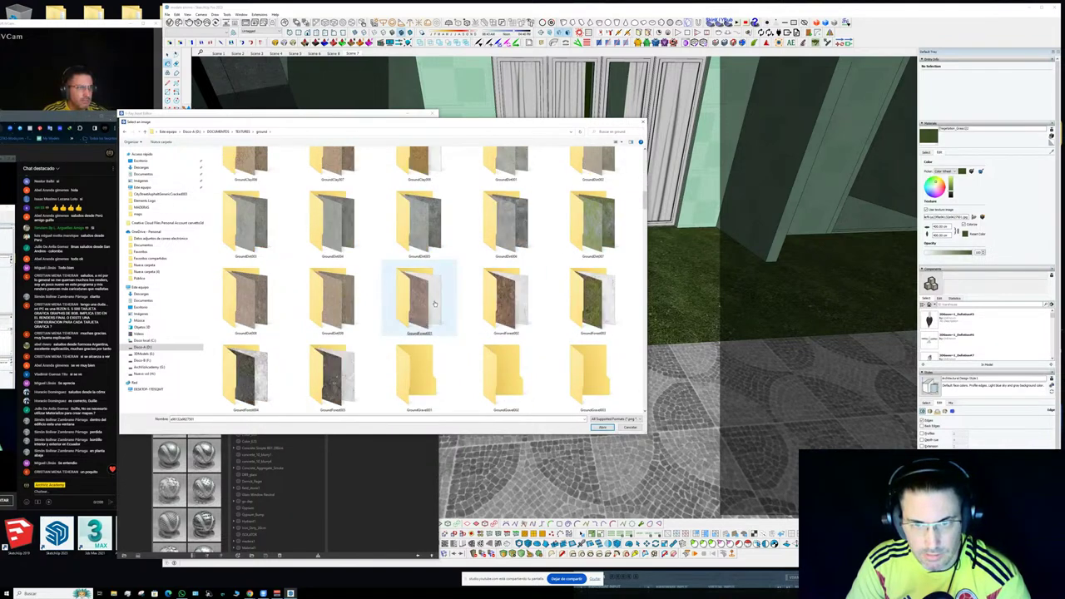
double_click(592, 297)
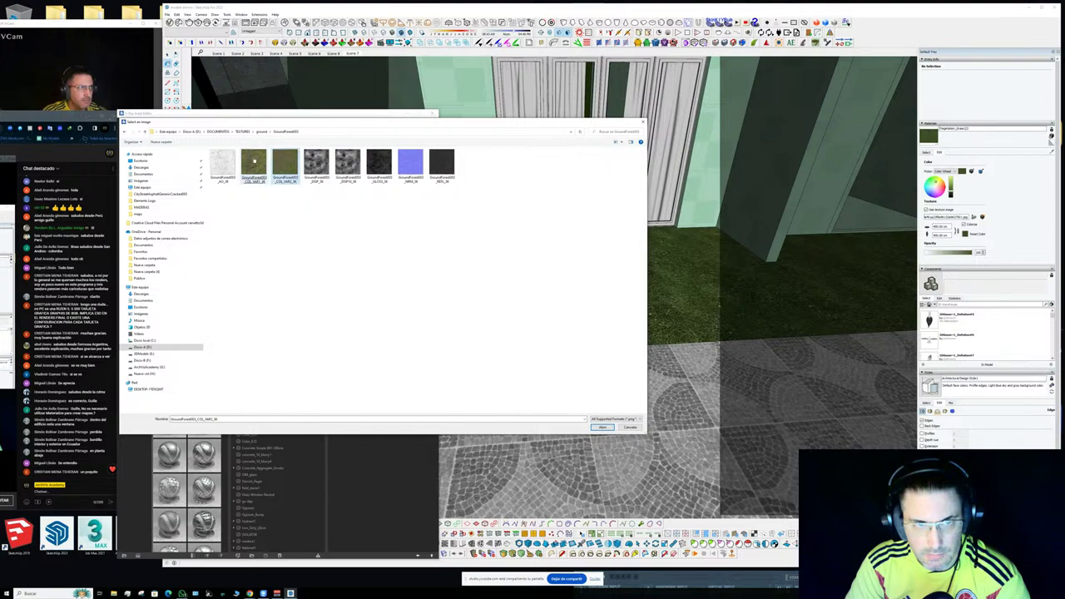
double_click(283, 163)
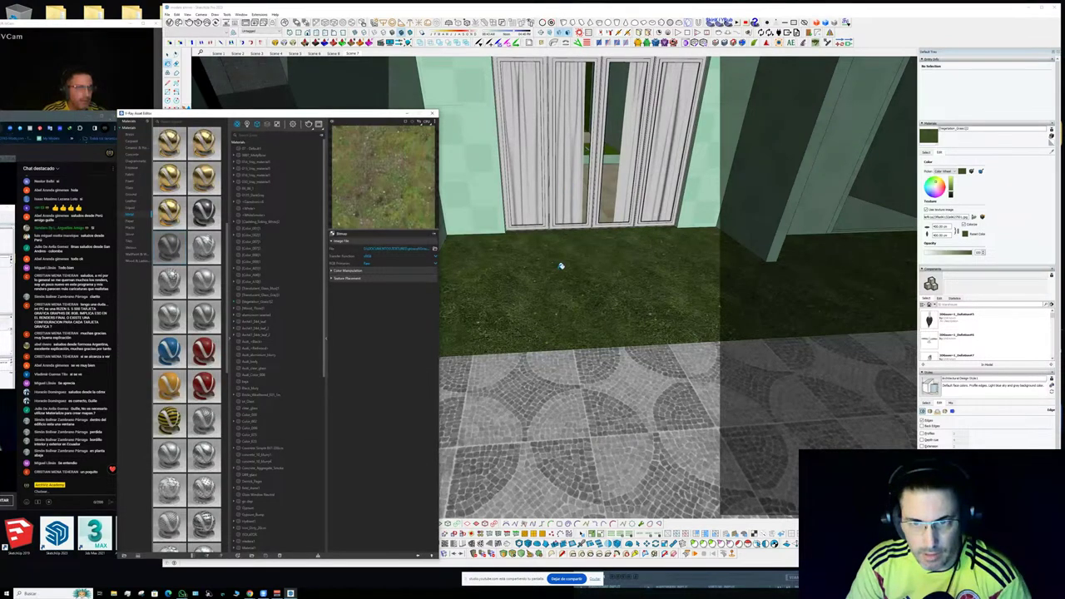
scroll(558, 287, "up", 2)
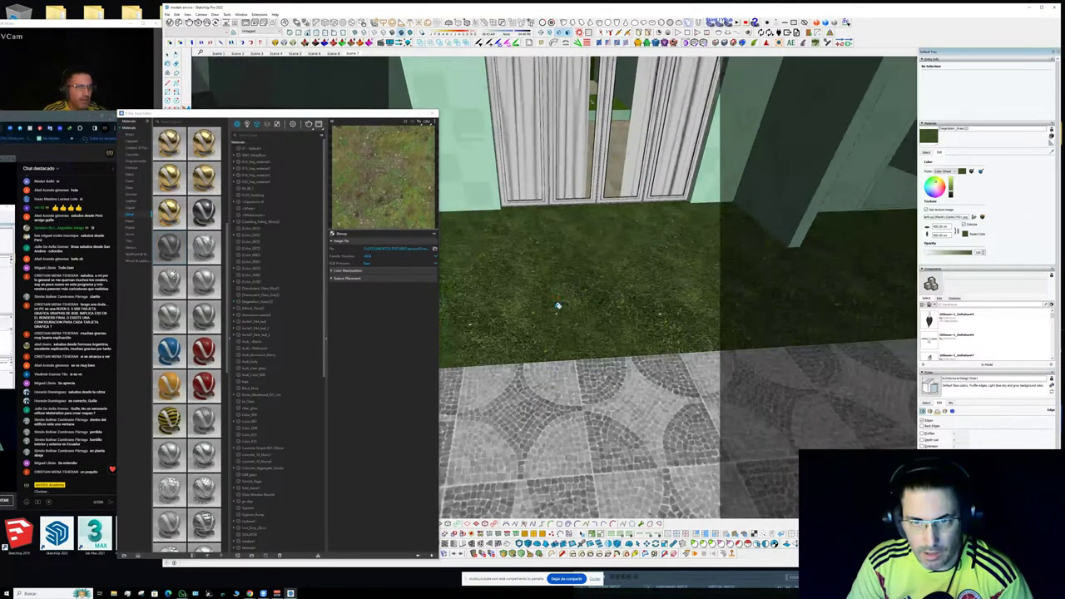
left_click(418, 556)
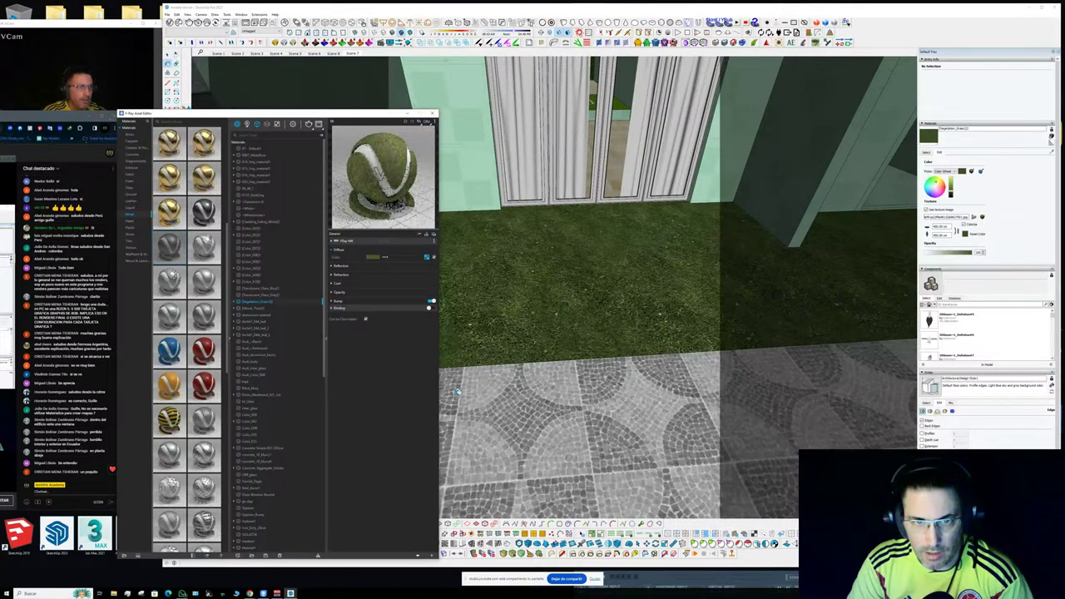
- Set the grass material's binding texture mode to Custom and paste a copy of the diffuse bitmap as its viewport texture
left_click(411, 302)
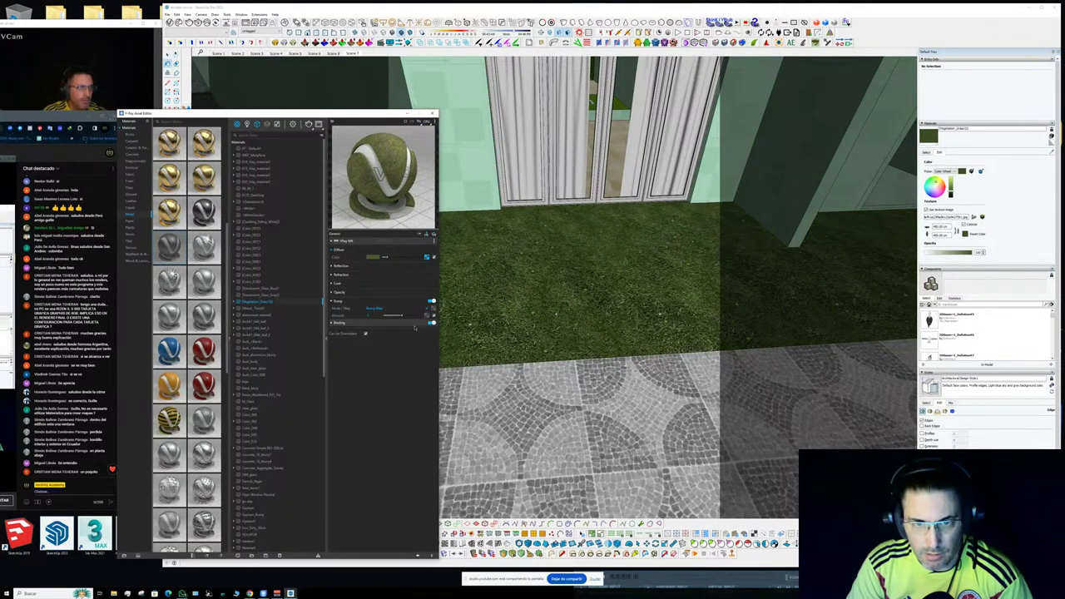
left_click(413, 323)
left_click(424, 347)
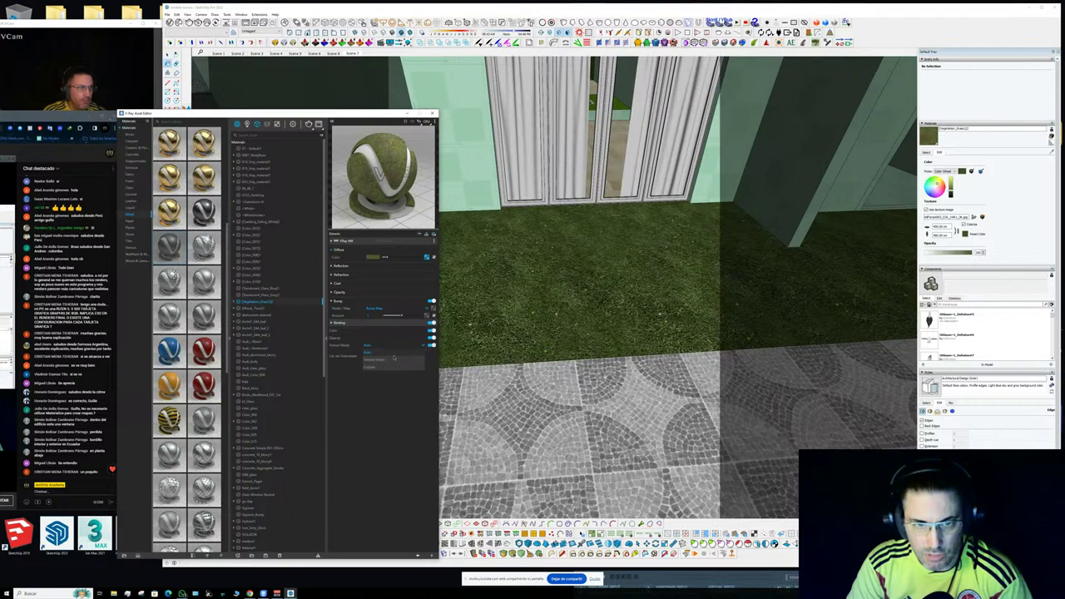
left_click(386, 368)
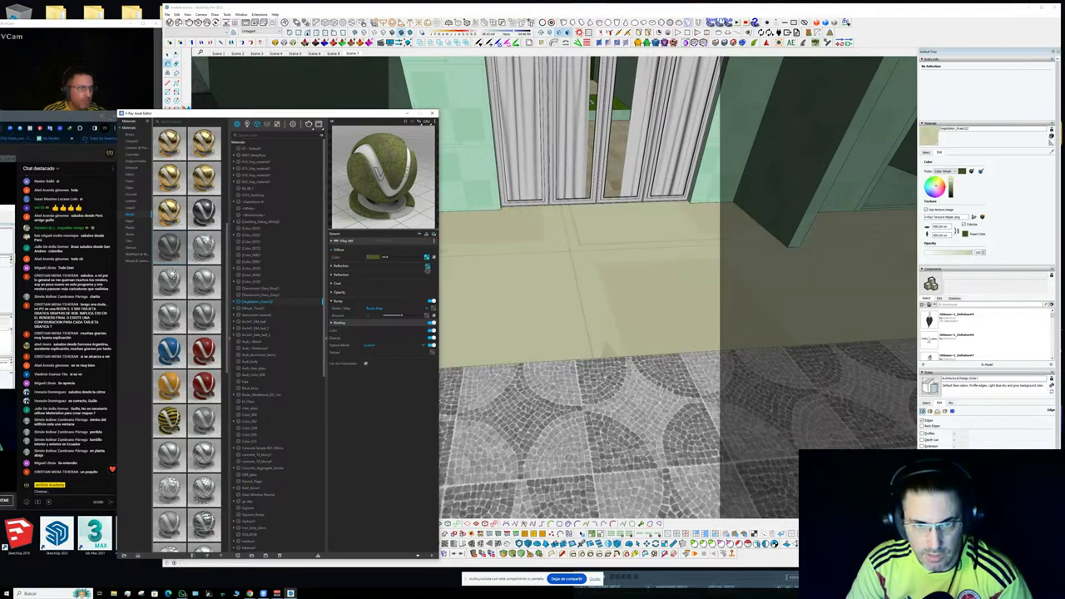
right_click(431, 353)
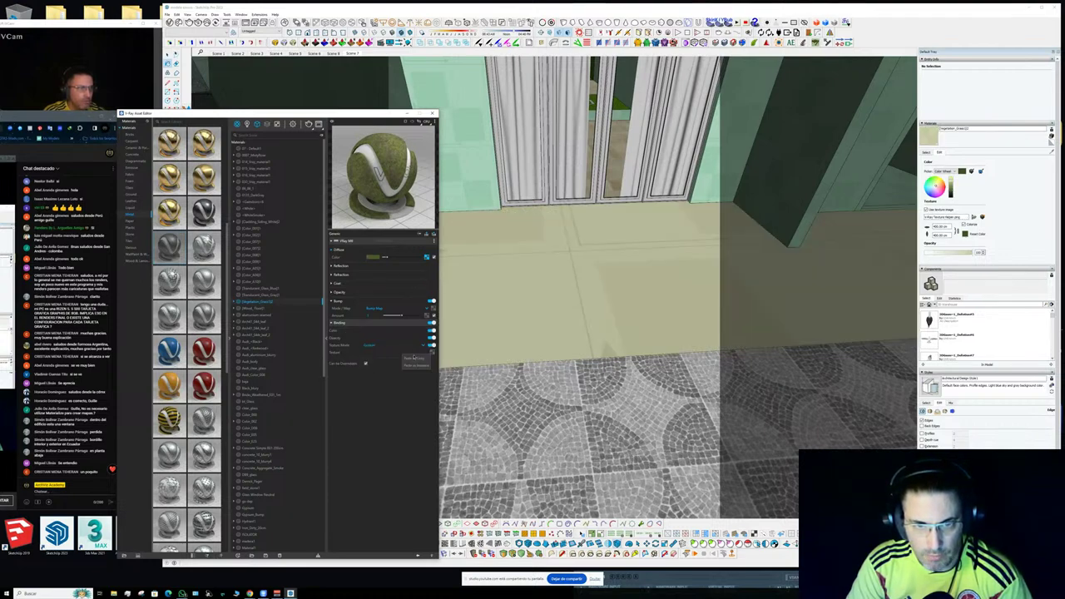
left_click(414, 358)
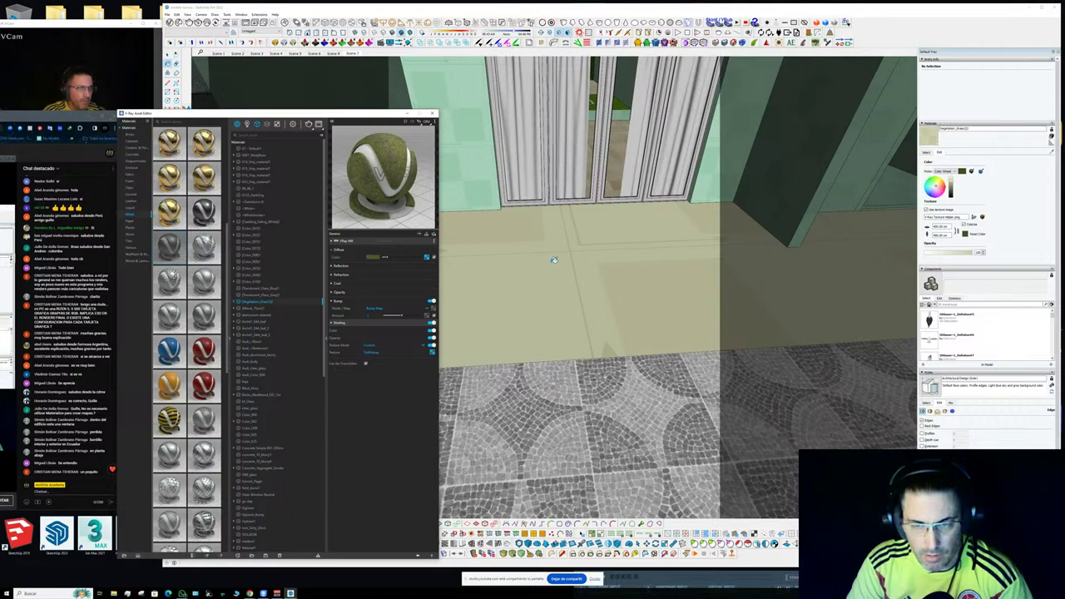
left_click(557, 289)
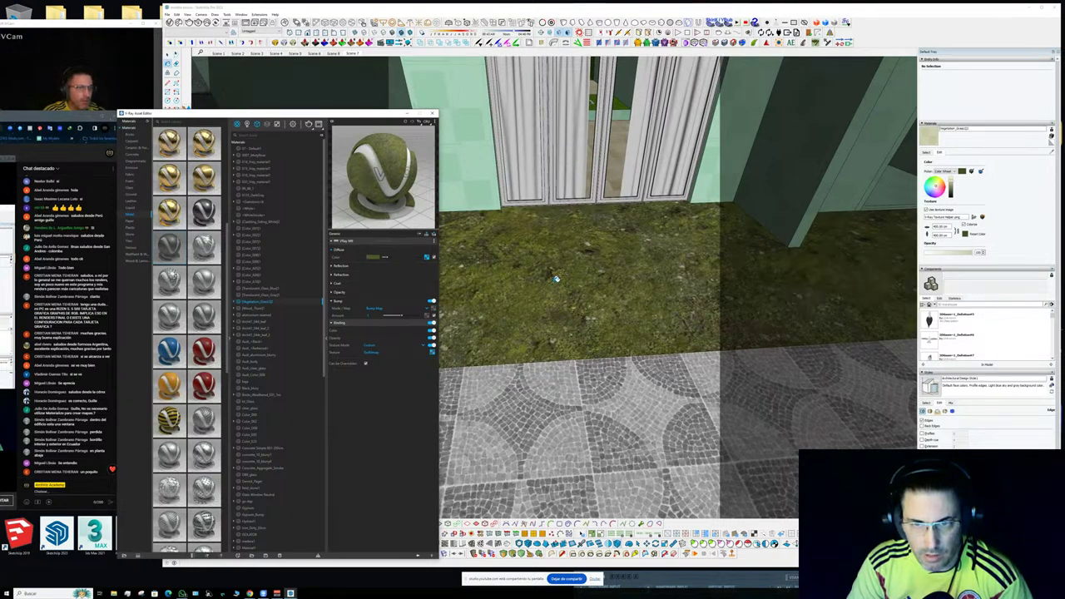
middle_click_drag(556, 279, 471, 246)
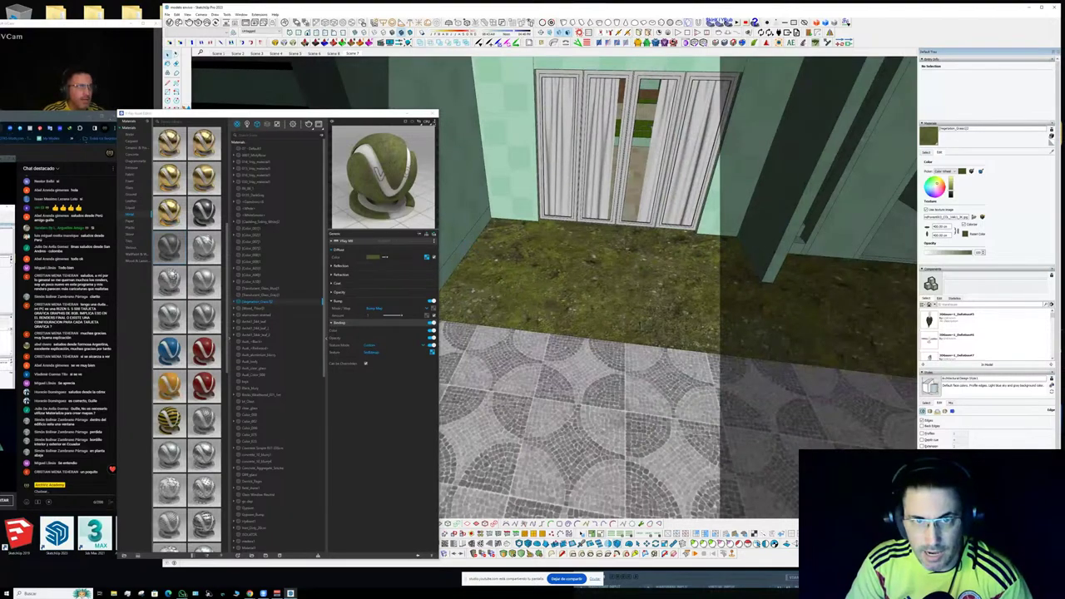
- Close the asset editor, open the grass ground's group to inspect its extent, and leave the group
left_click(432, 114)
scroll(545, 264, "down", 2)
mouse_move(425, 308)
middle_mouse_down()
mouse_move(610, 278)
mouse_move(697, 223)
mouse_move(702, 233)
mouse_move(322, 340)
middle_mouse_up()
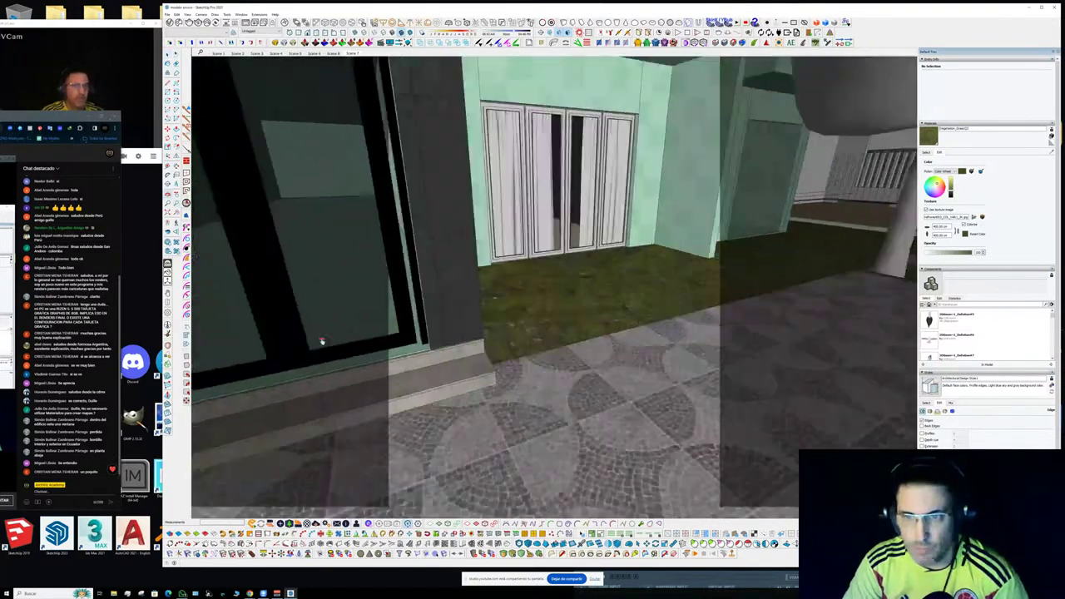
mouse_move(632, 250)
middle_mouse_down()
mouse_move(587, 260)
mouse_move(566, 288)
mouse_move(515, 309)
middle_mouse_up()
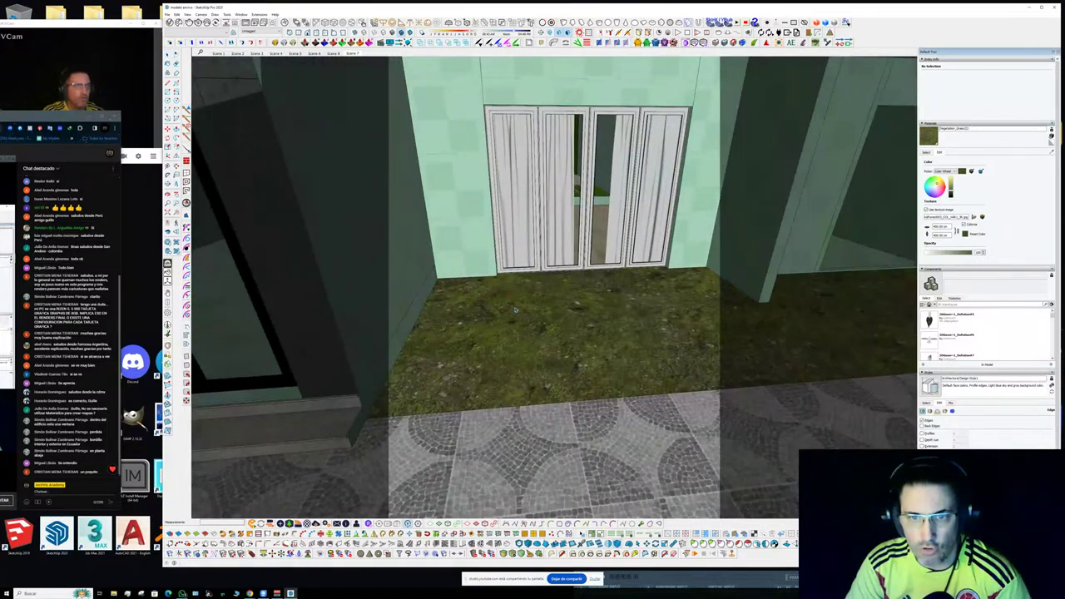
left_click(515, 310)
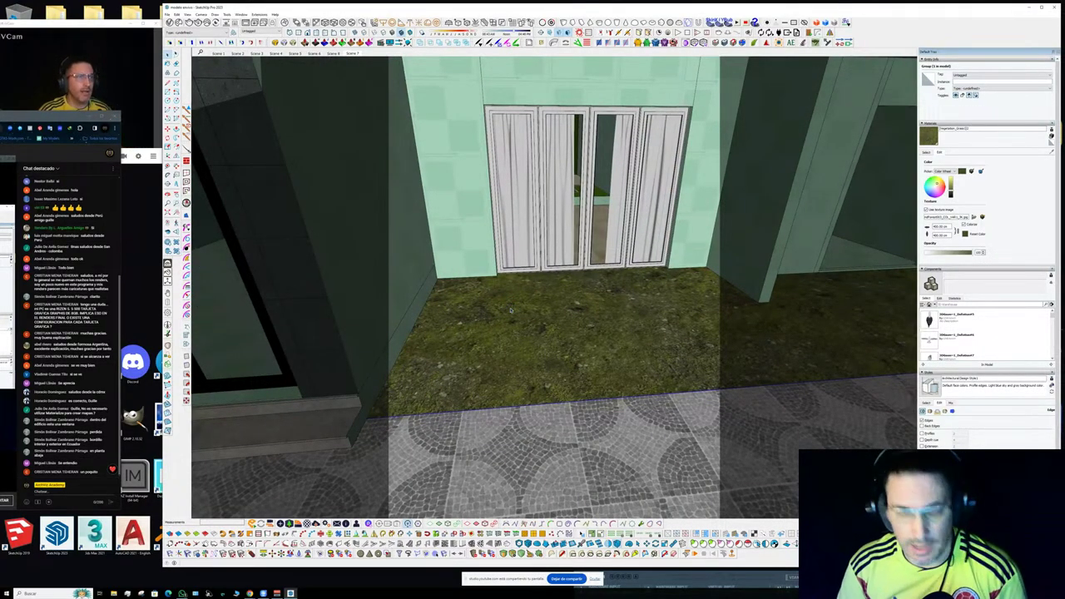
double_click(511, 325)
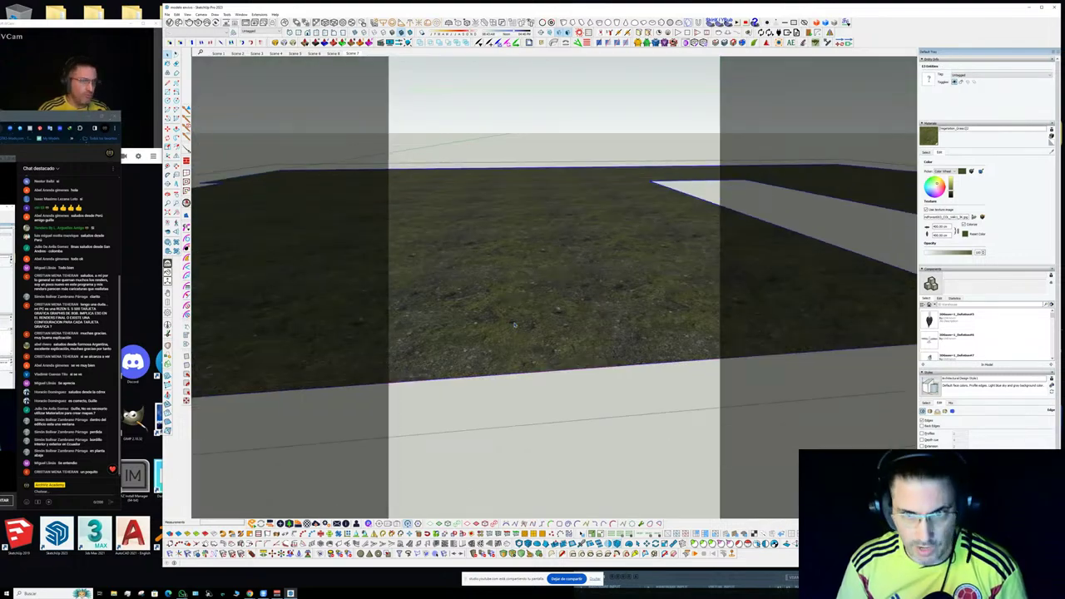
scroll(517, 301, "down", 3)
middle_click_drag(518, 288, 536, 325)
key("Escape")
scroll(528, 322, "up", 3)
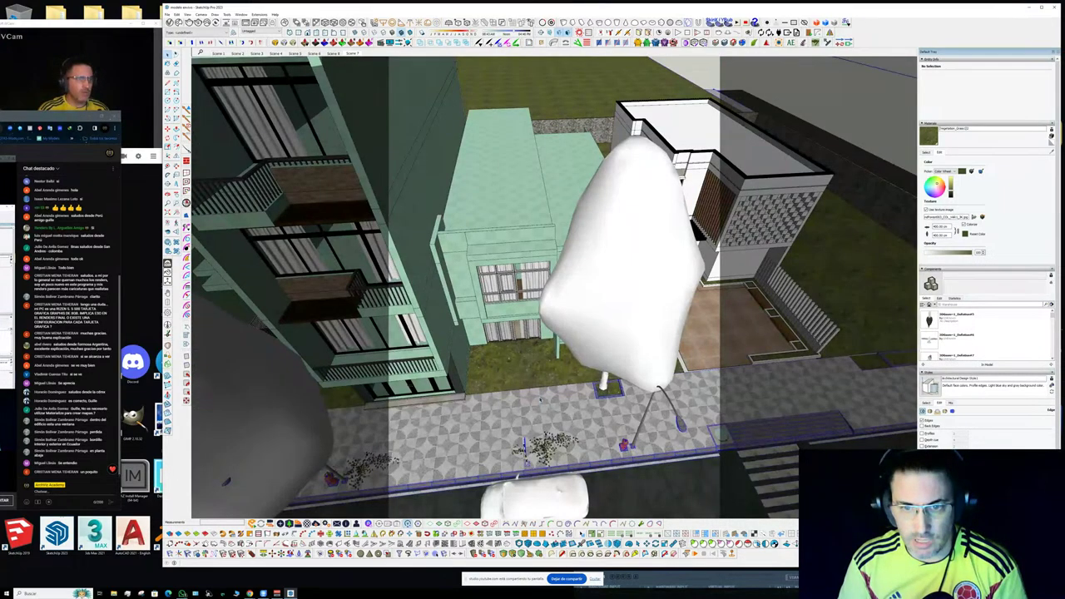
- Select the grass ground group in front of the doors and reopen the V-Ray asset editor, placing it clear of the ground
scroll(517, 370, "up", 4)
middle_click_drag(518, 370, 530, 127)
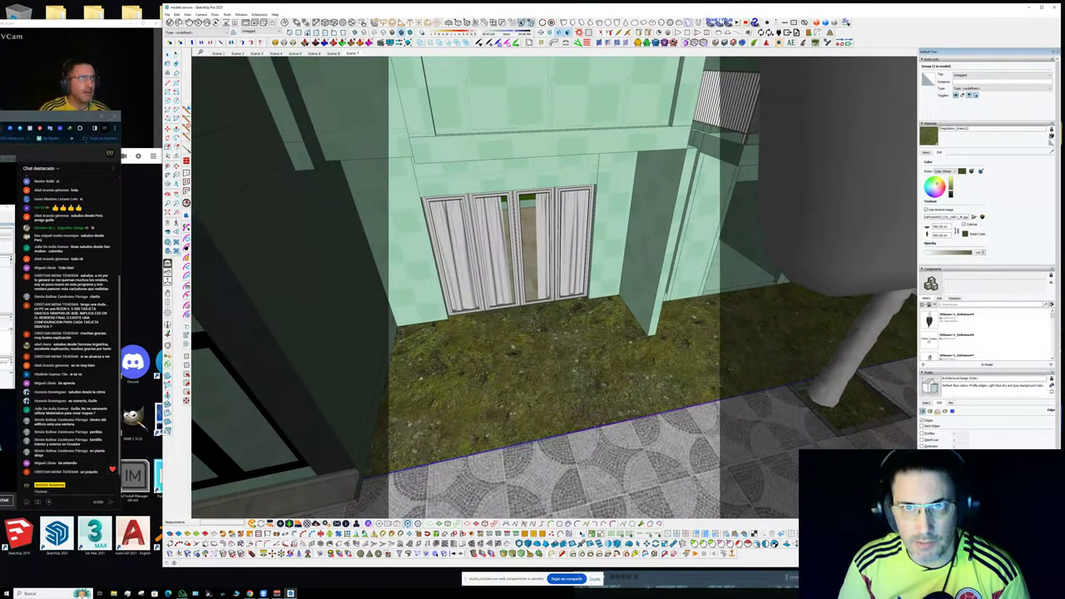
scroll(535, 395, "up", 3)
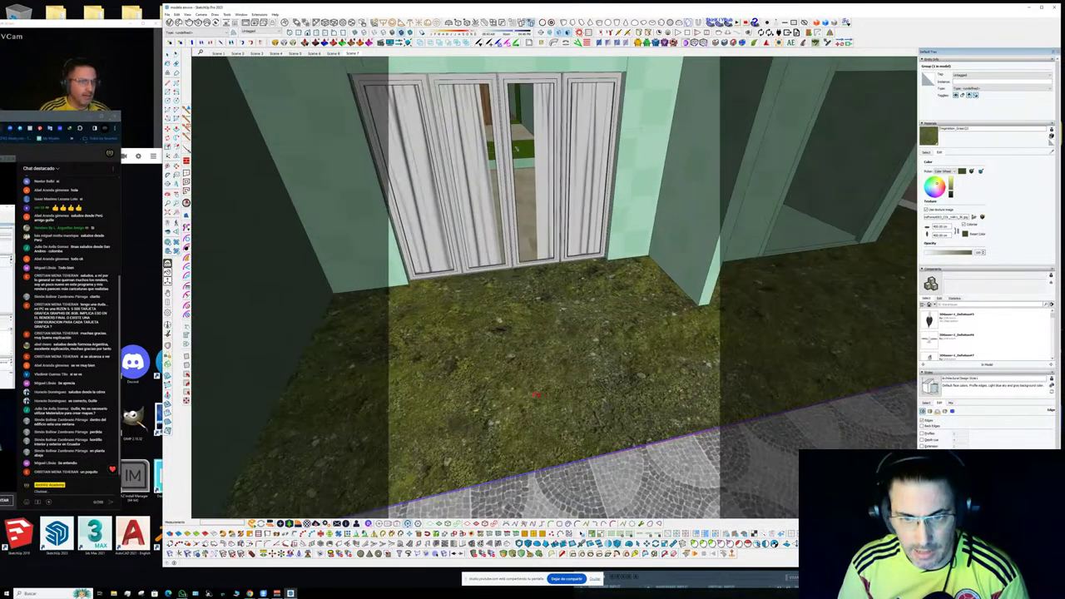
scroll(535, 394, "up", 2)
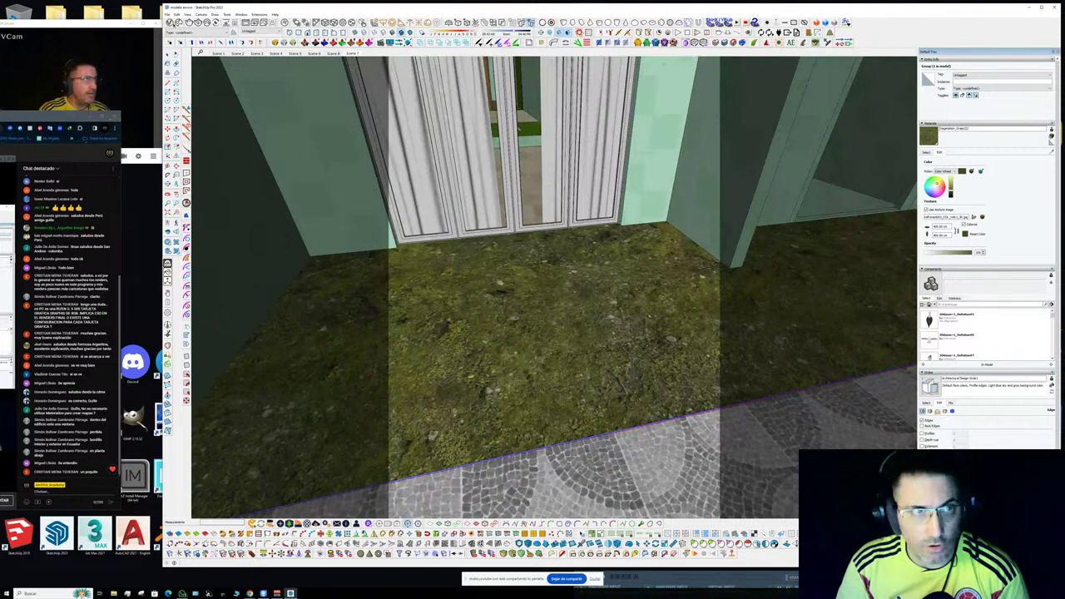
left_click(172, 23)
mouse_move(281, 115)
left_mouse_down()
mouse_move(333, 52)
mouse_move(241, 310)
left_mouse_up()
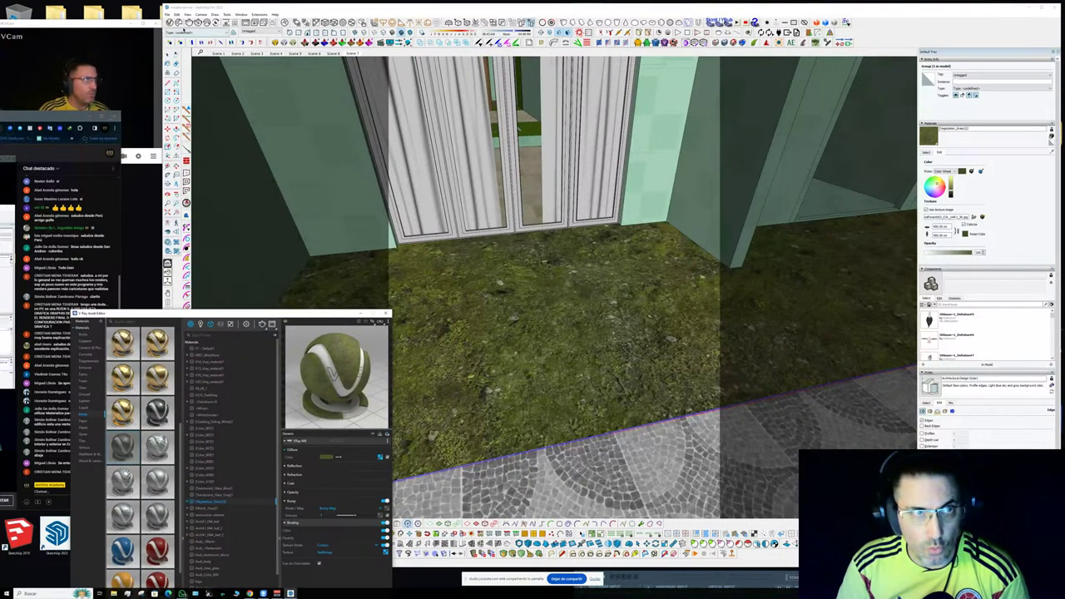
- Open the Chaos Cosmos browser and show the vegetation models for flowers, grass and more
left_click(180, 24)
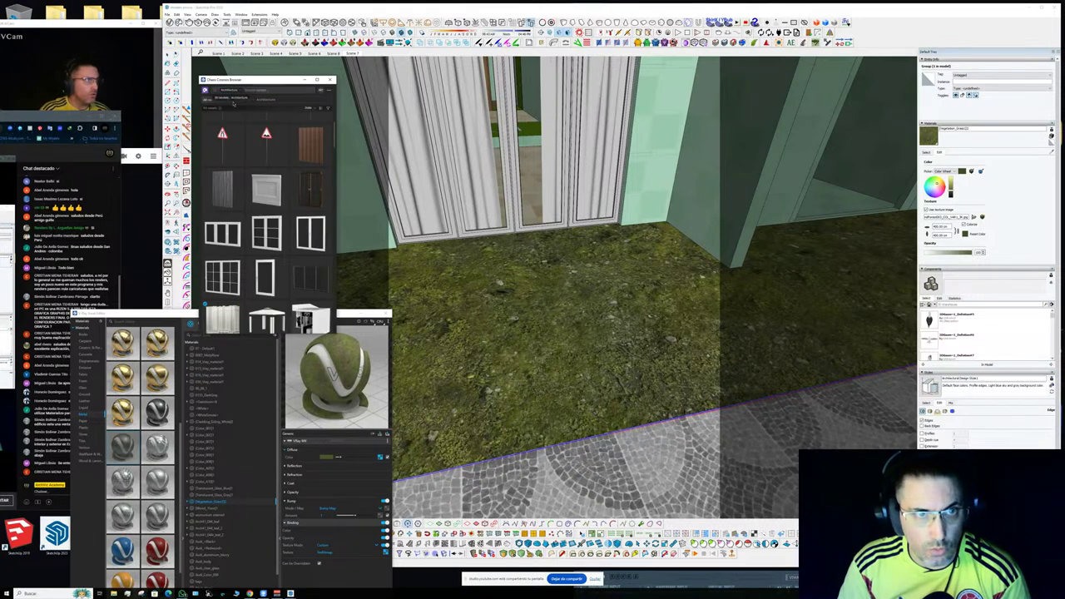
left_click(234, 104)
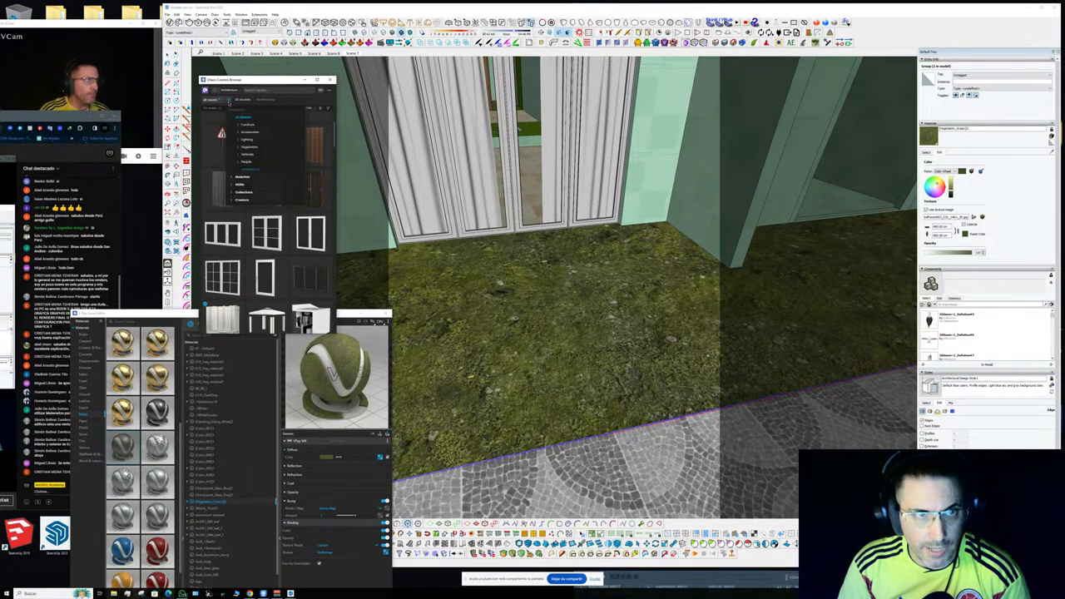
left_click(248, 147)
left_click(263, 177)
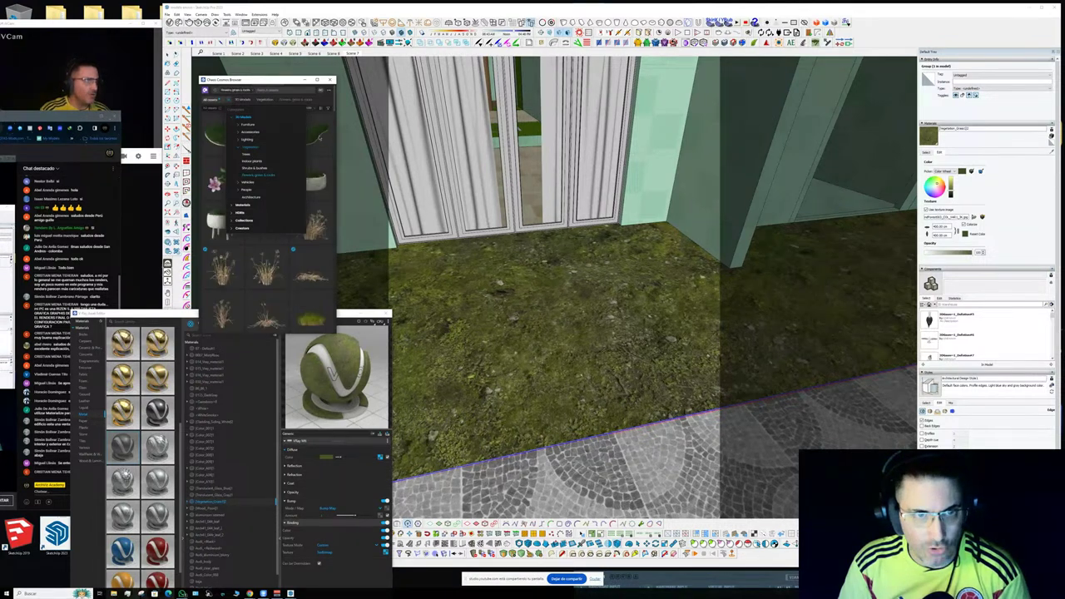
left_click(328, 110)
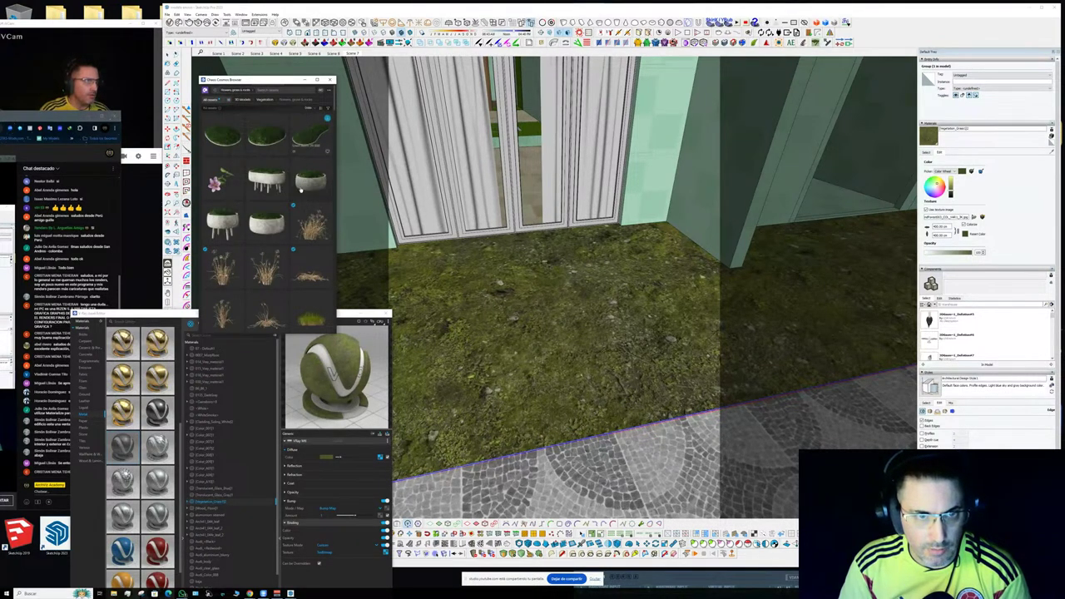
- Find the Flower Meadow 007 plant among the vegetation models and place it on the grass ground before the doors
scroll(286, 204, "down", 3)
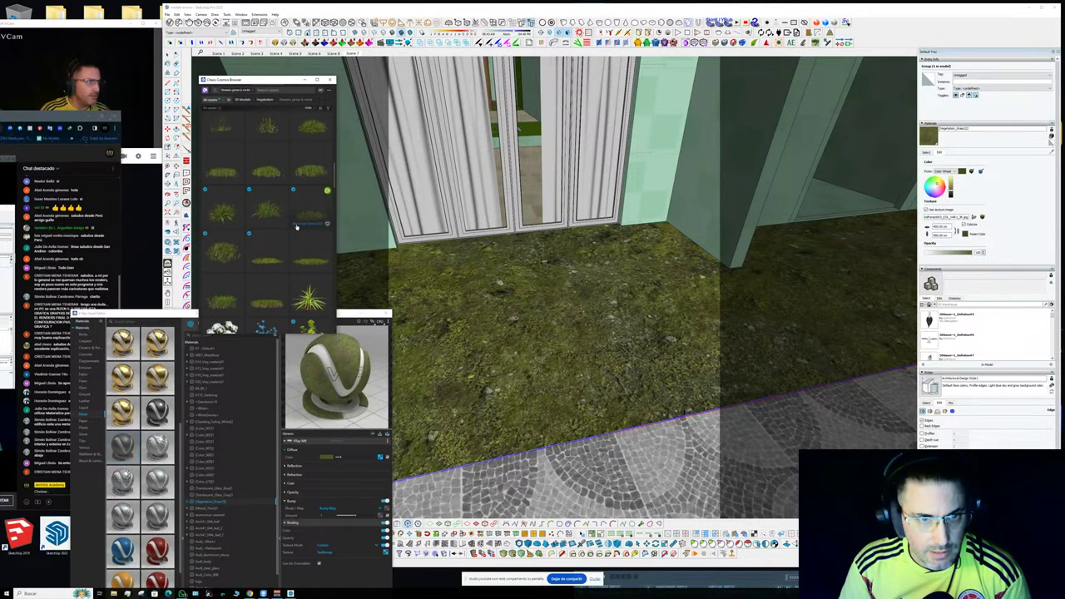
scroll(296, 226, "down", 5)
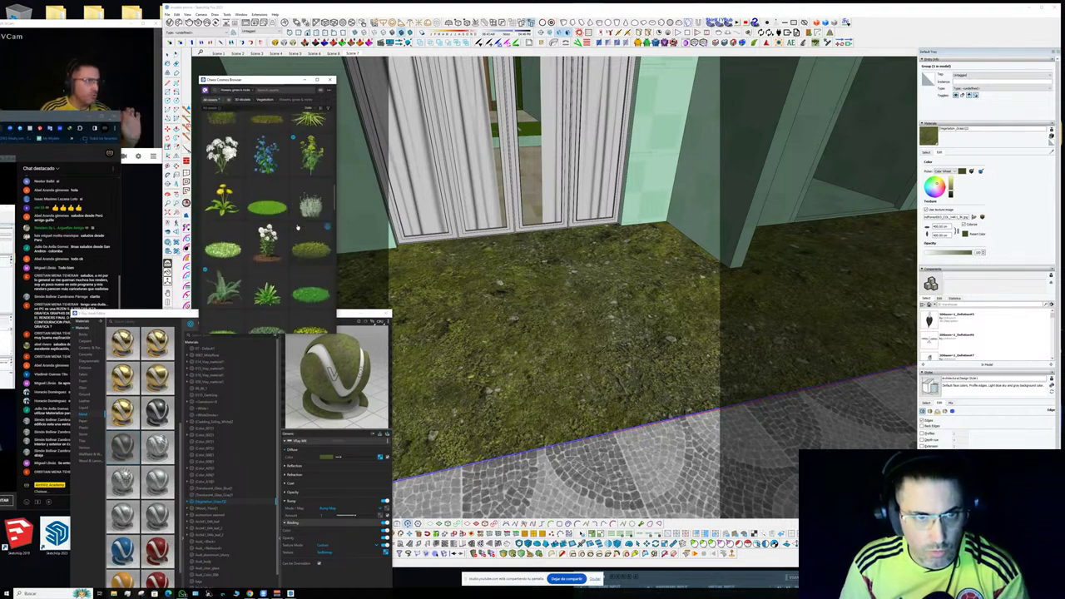
scroll(297, 226, "down", 3)
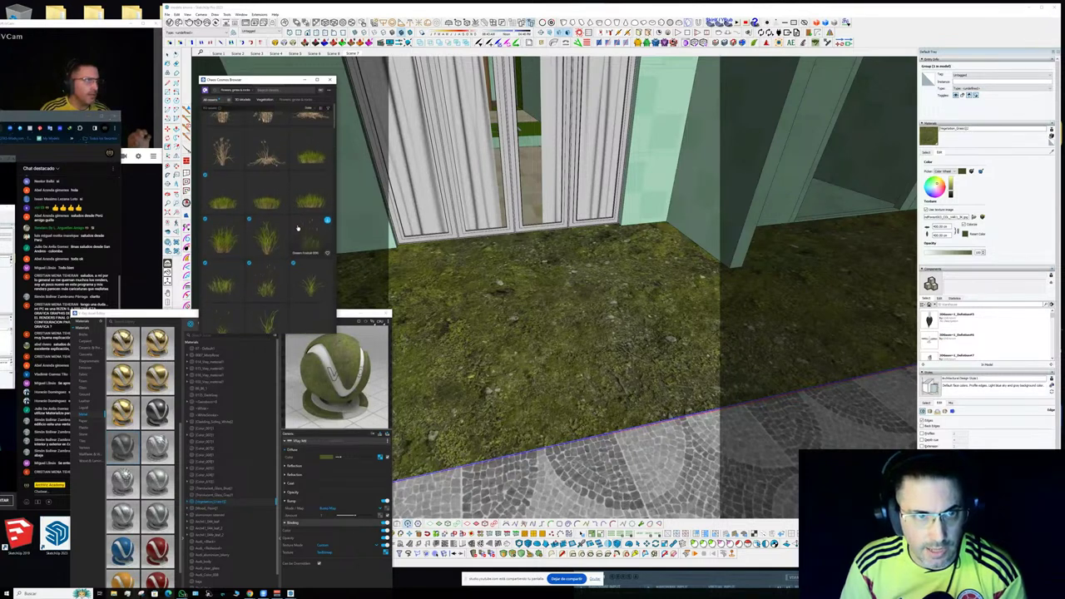
scroll(297, 226, "down", 3)
scroll(297, 226, "down", 3)
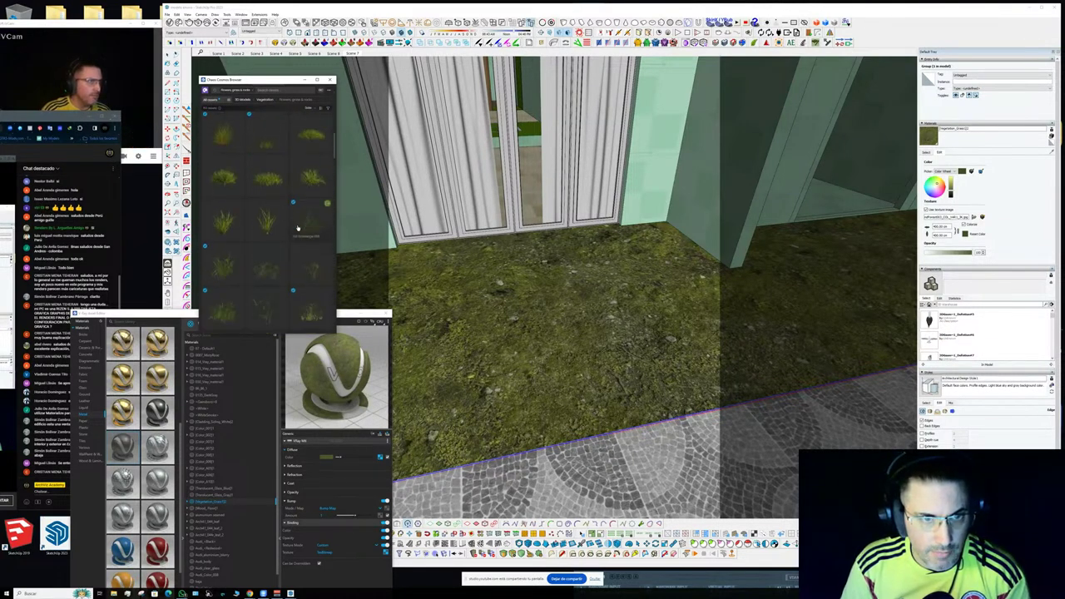
scroll(297, 226, "down", 2)
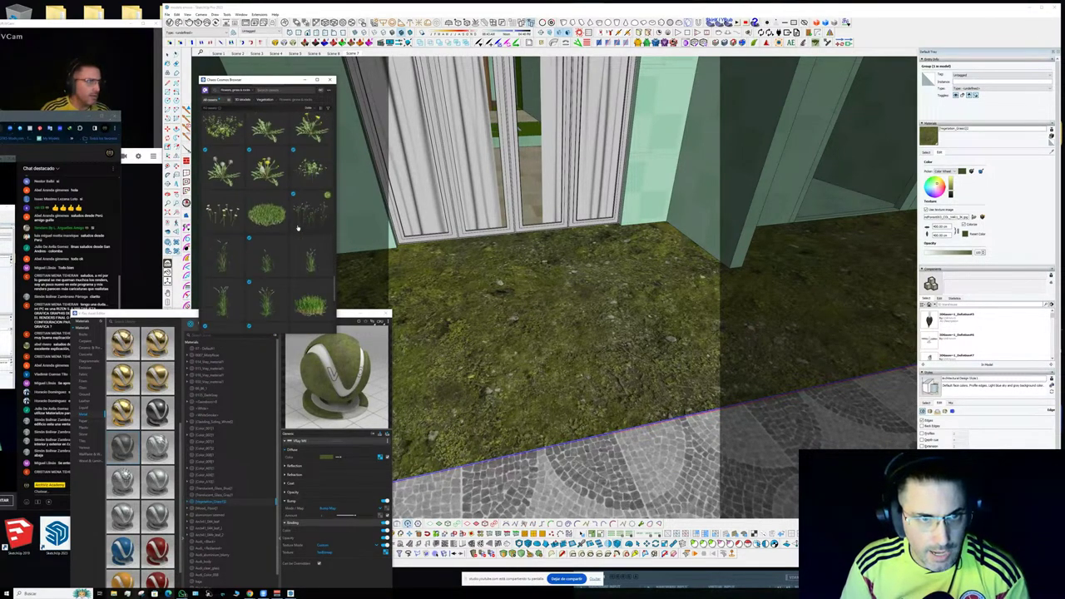
scroll(286, 251, "down", 3)
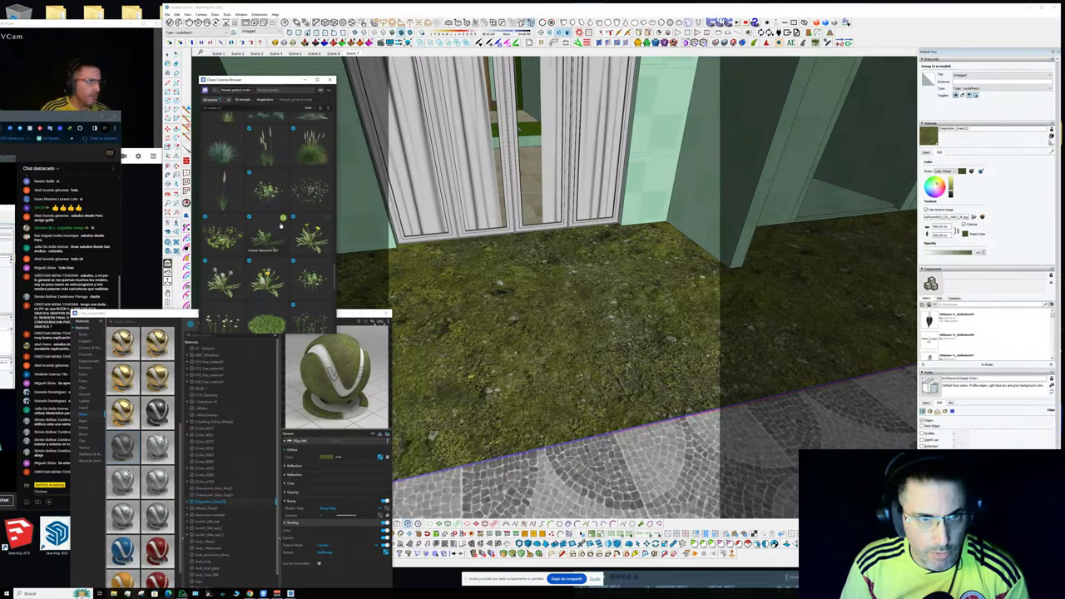
left_click(282, 219)
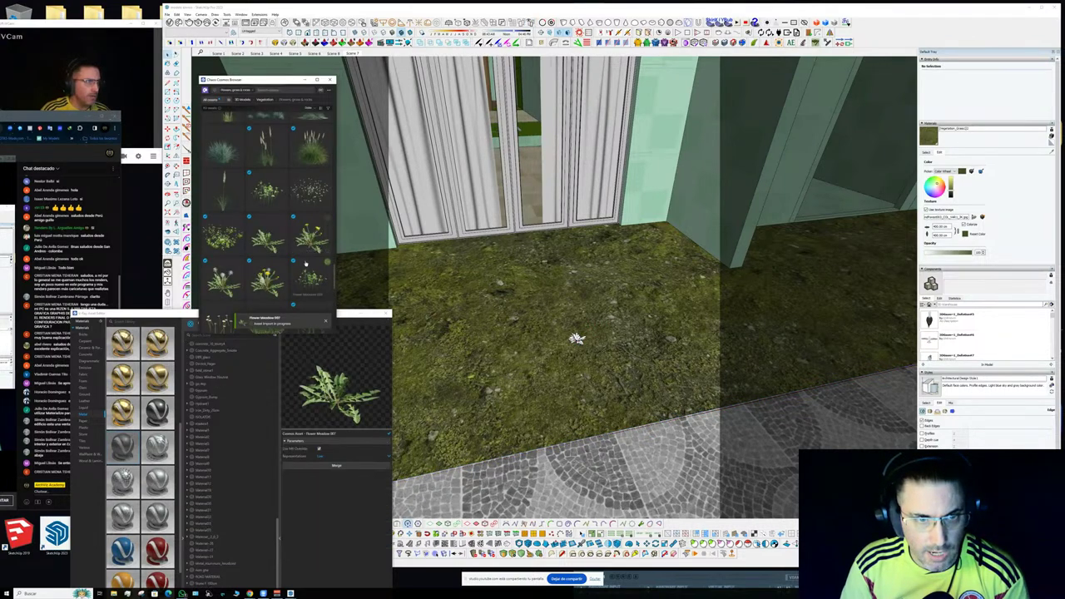
- Import the dry and green Field Grass clumps and the yellow-flowered Flower Meadow plant, placing them beside the first plant on the ground
scroll(304, 250, "down", 5)
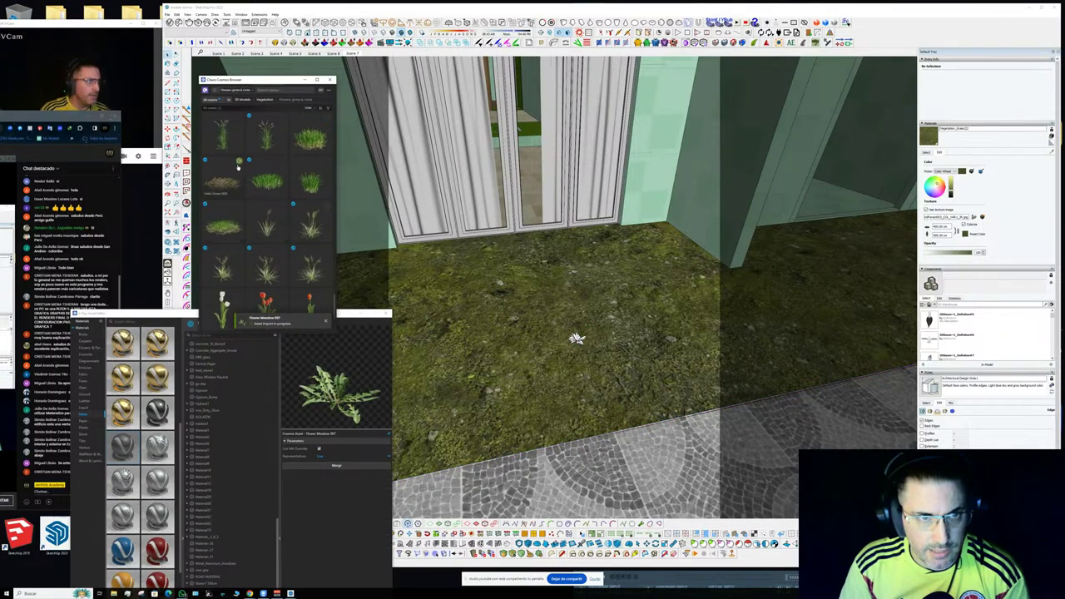
left_click(239, 164)
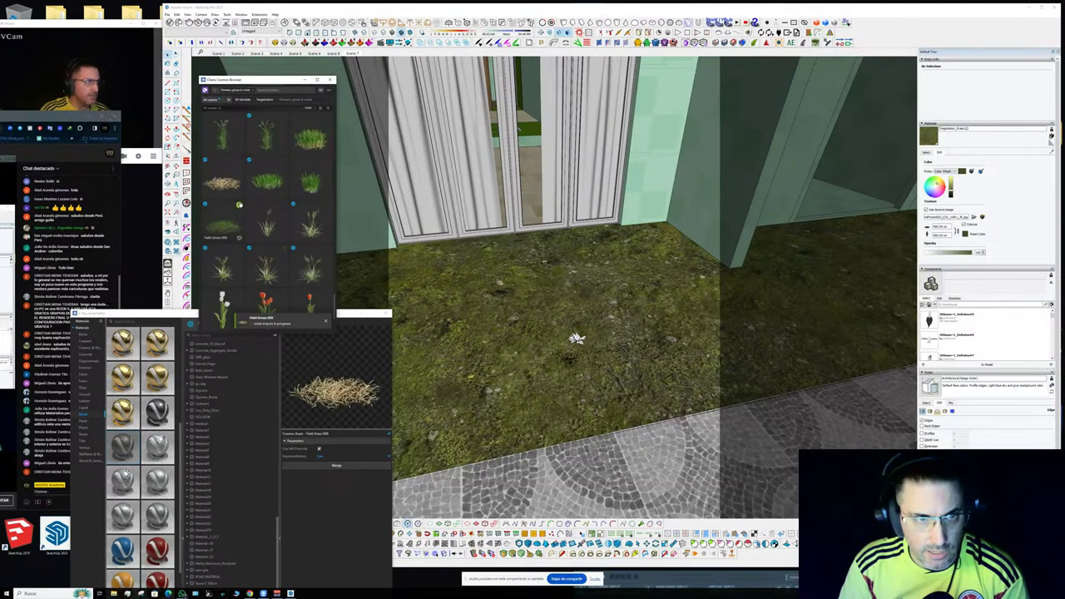
left_click(239, 205)
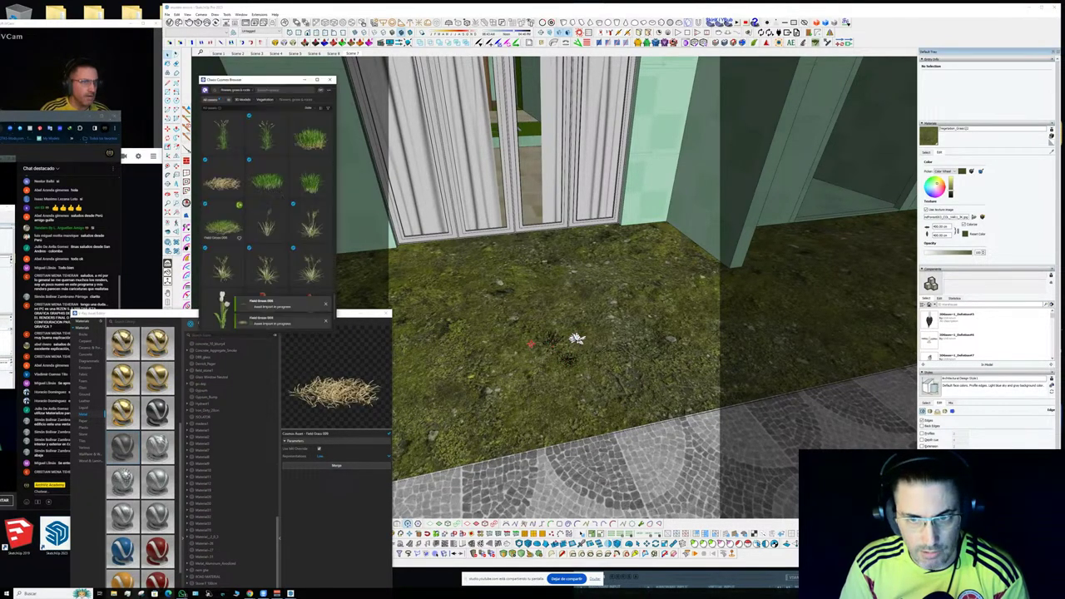
scroll(278, 223, "down", 3)
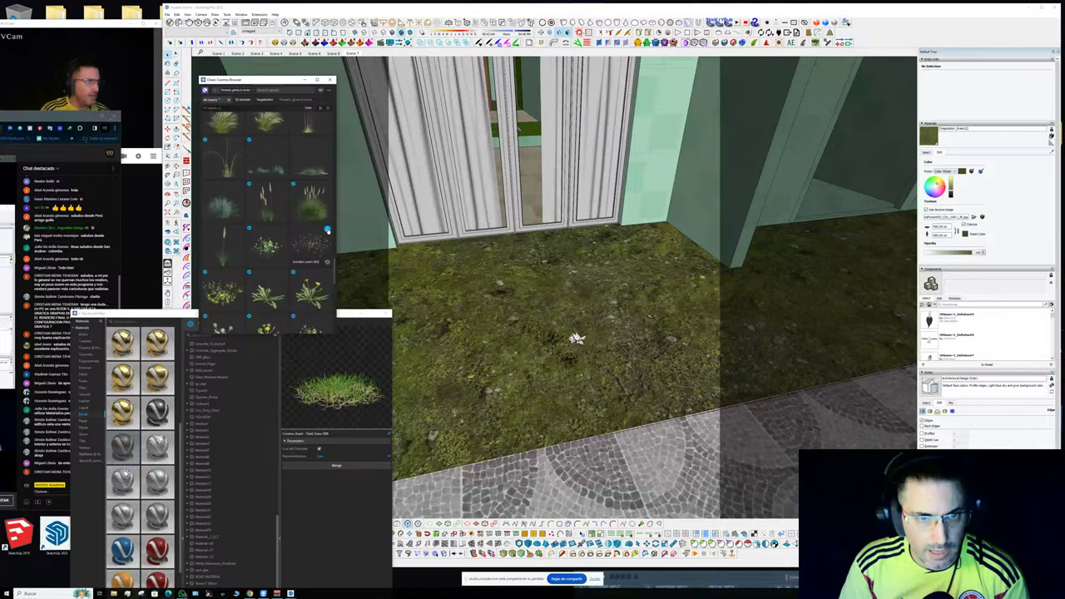
scroll(304, 266, "down", 1)
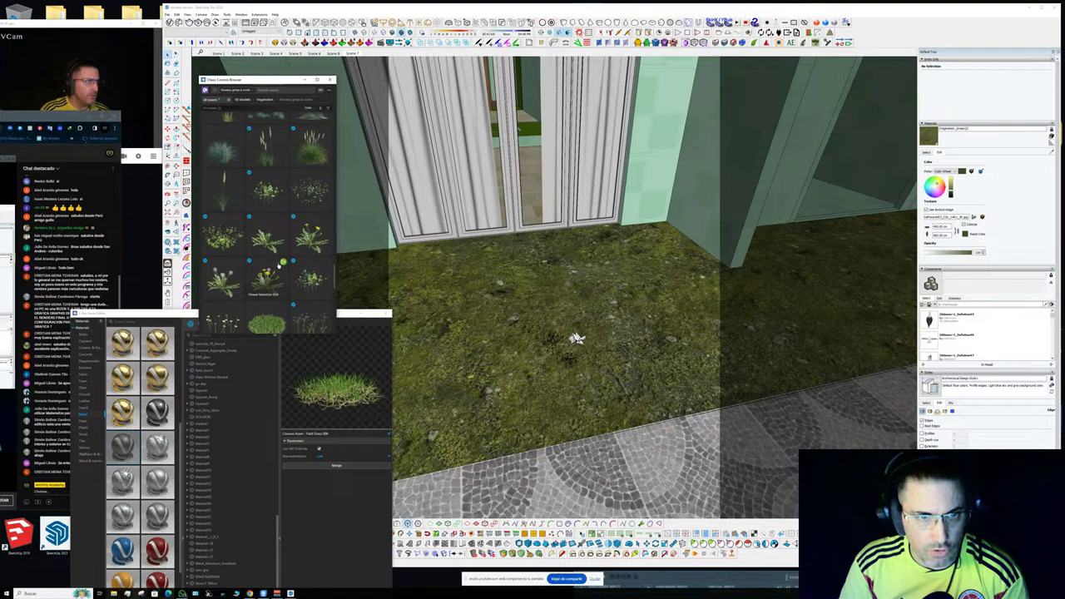
left_click(283, 264)
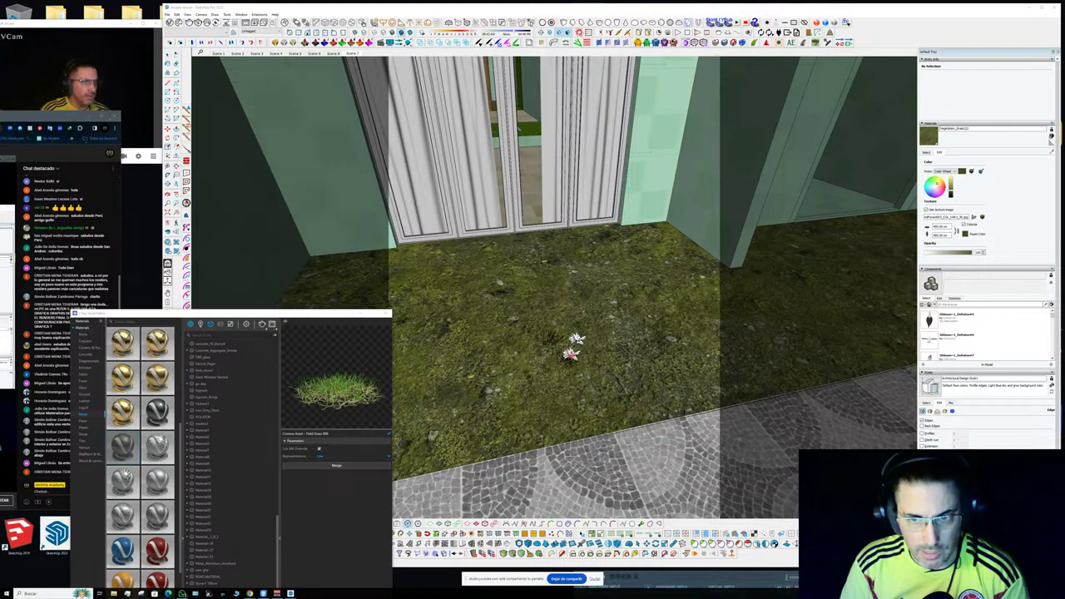
left_click(593, 352)
- Switch the viewport to an untextured display and scale the dry field grass clump from a corner
scroll(593, 352, "up", 7)
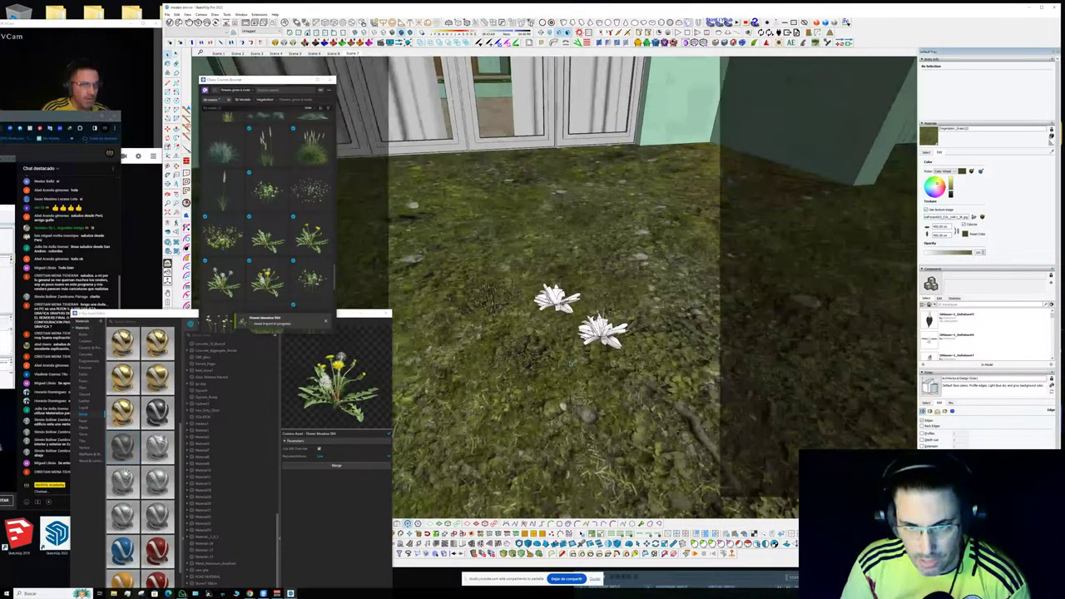
middle_click_drag(593, 352, 703, 218)
middle_click_drag(585, 322, 601, 319)
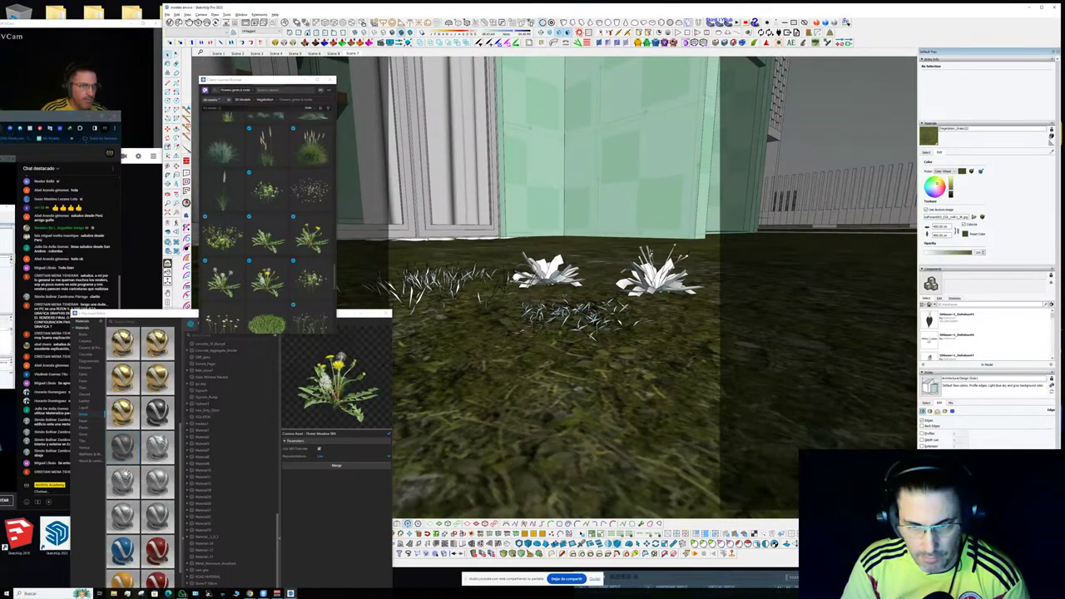
middle_click_drag(506, 272, 517, 278)
key("5")
left_click(596, 314)
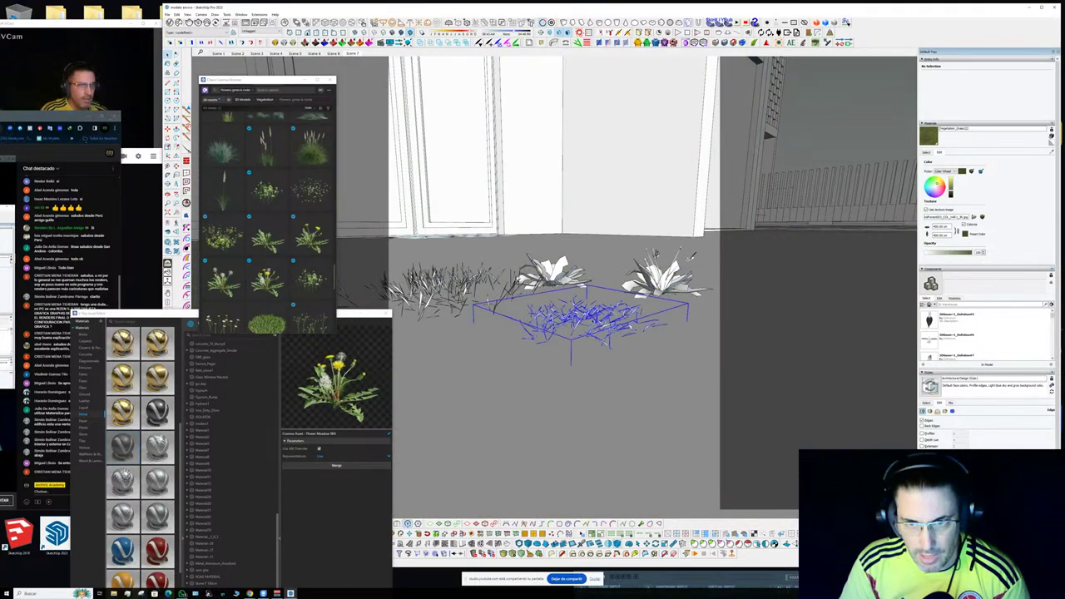
scroll(595, 314, "down", 2)
key("s")
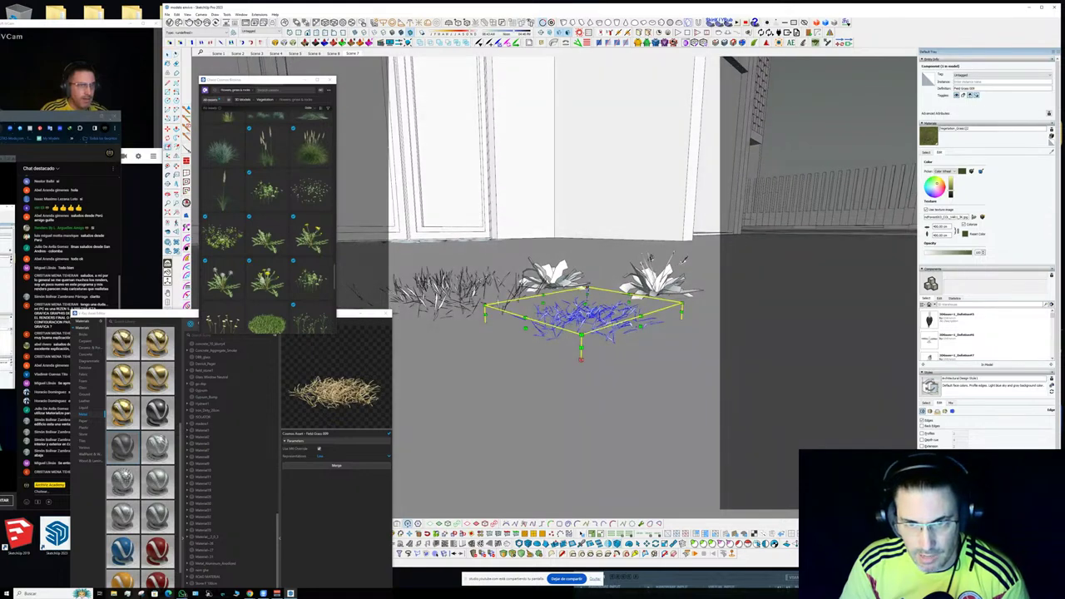
middle_click_drag(589, 289, 664, 254)
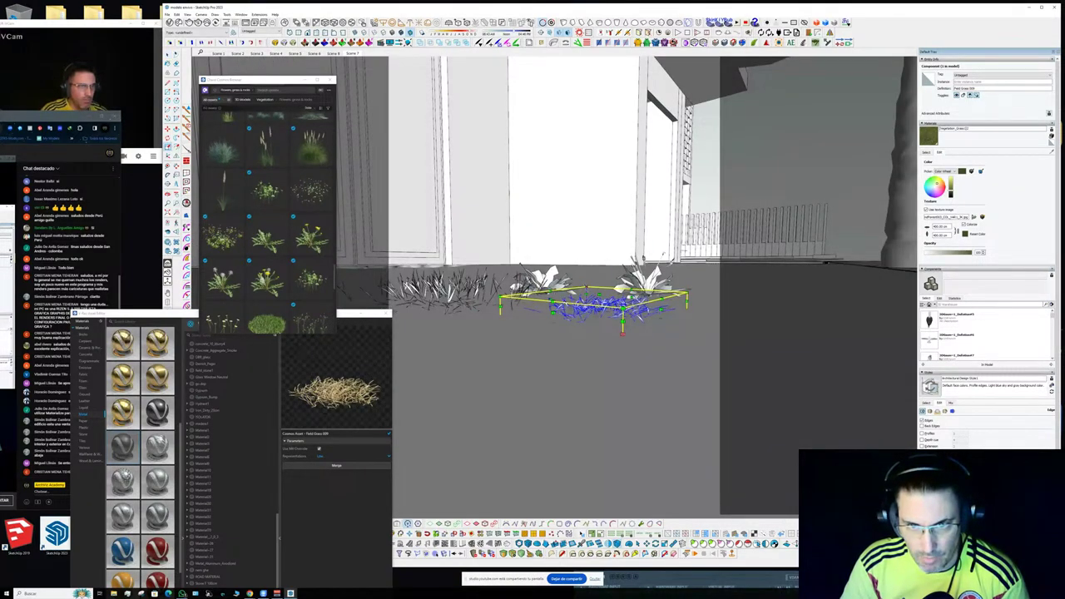
left_click_drag(586, 287, 570, 266)
middle_click_drag(569, 266, 482, 422)
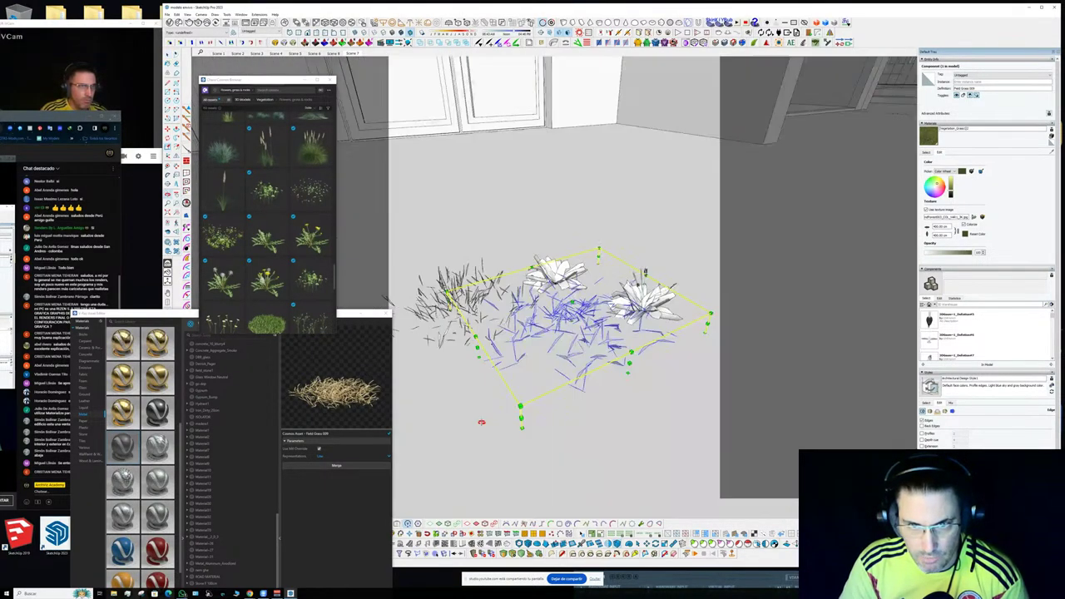
middle_click_drag(644, 272, 487, 388)
- Select all four placed plant models and add them as guests of the V-Ray Scatter geometry, enlarging its guest list
key("space")
left_click_drag(452, 397, 752, 146)
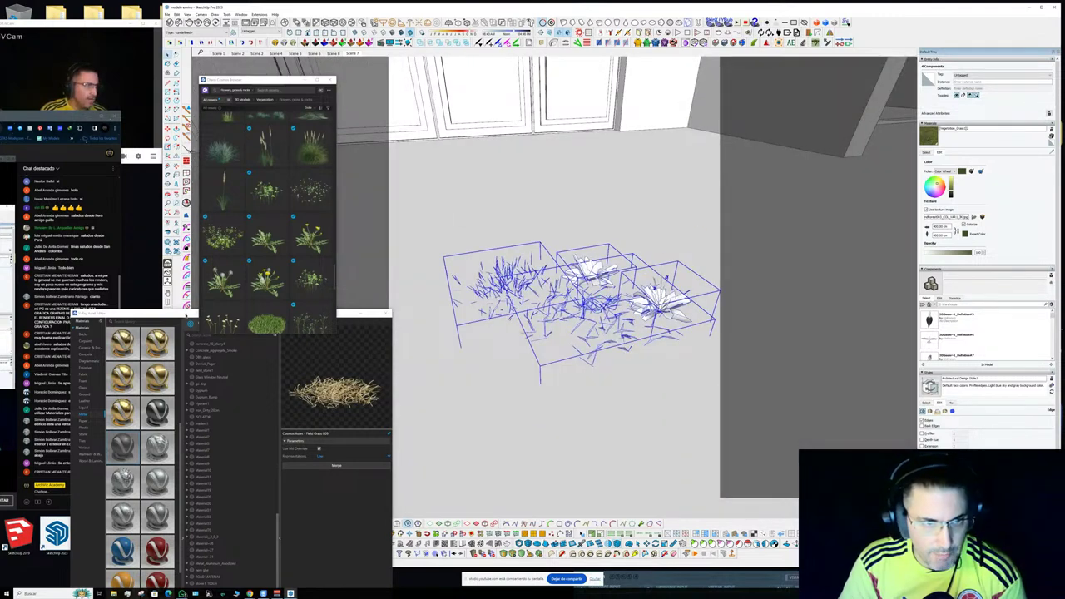
left_click_drag(186, 315, 330, 42)
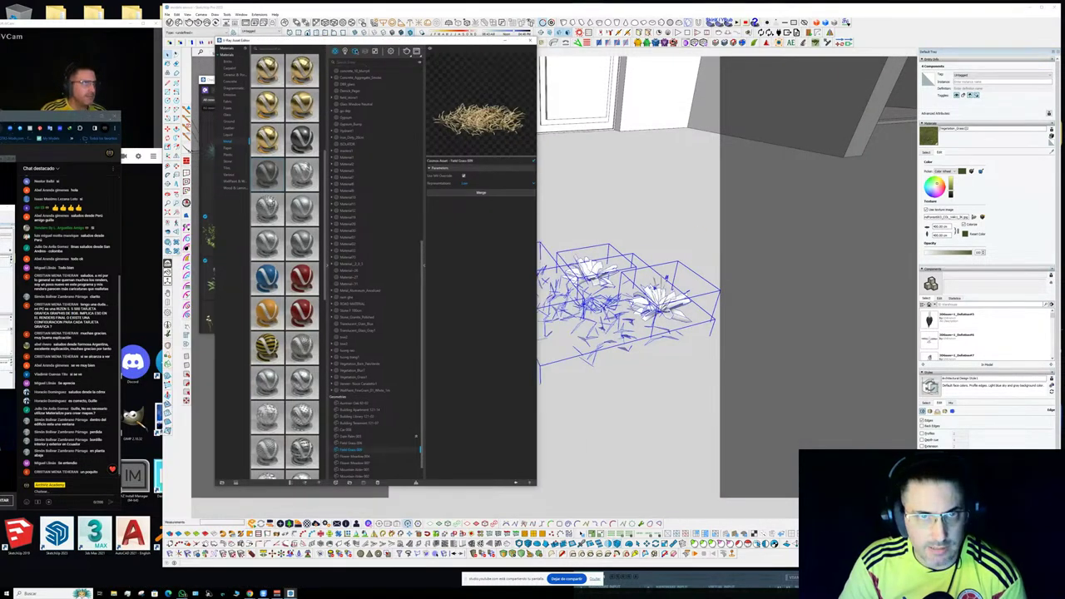
left_click(356, 51)
left_click(344, 169)
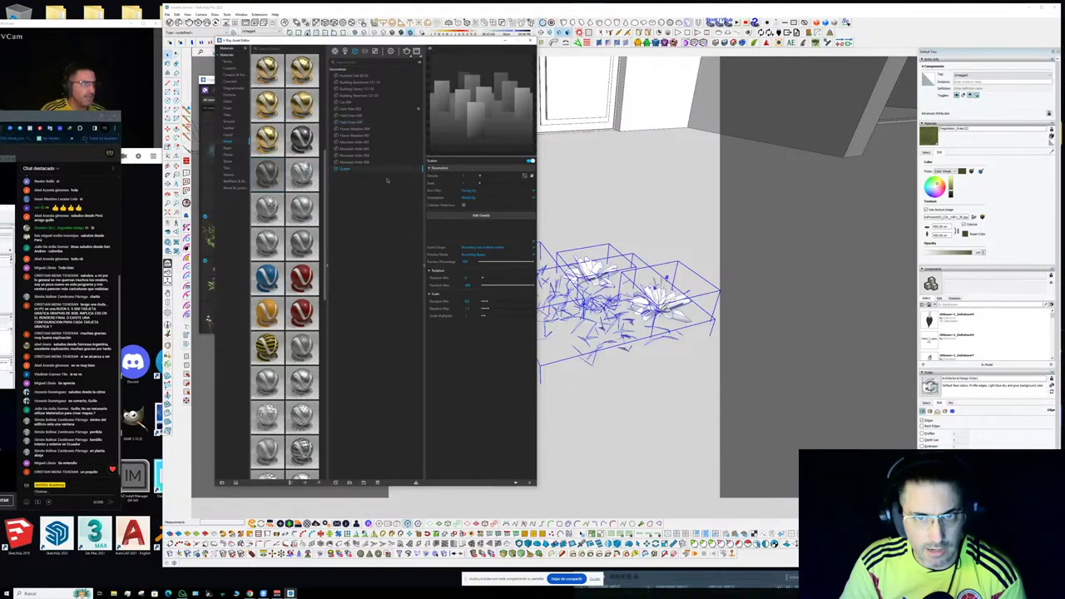
left_click(465, 215)
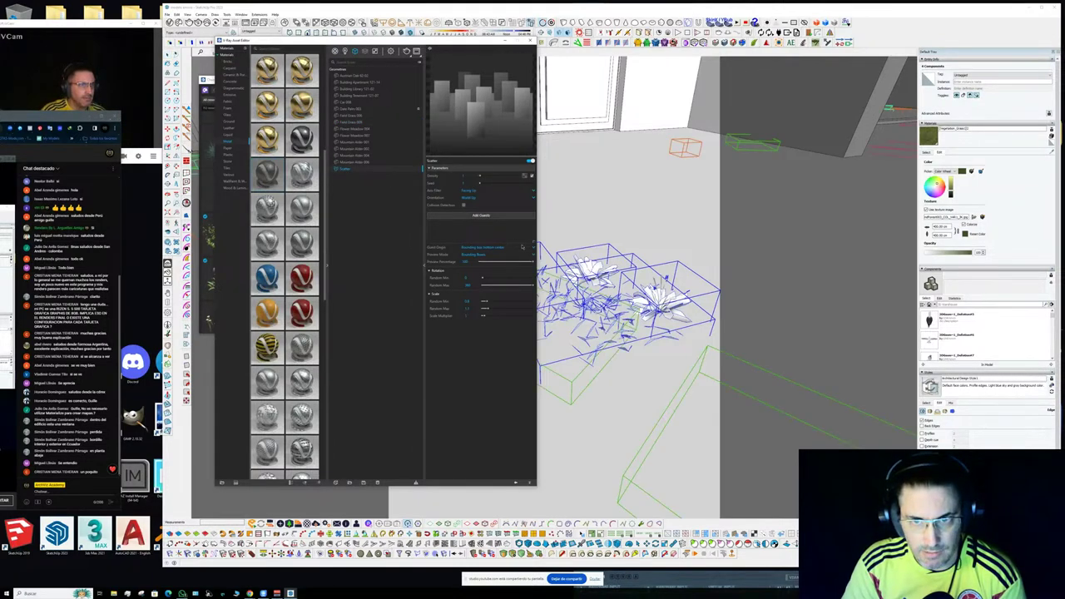
left_click_drag(534, 244, 531, 406)
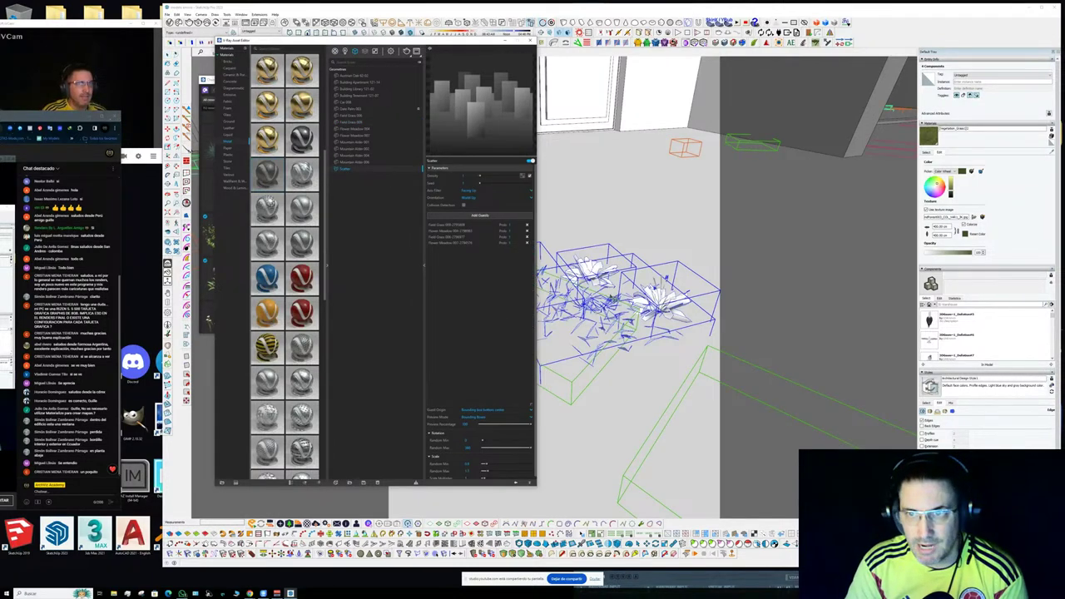
- Set the scatter's preview mode to None and greatly raise its density, keeping the asset editor clear of the plants
scroll(675, 259, "down", 3)
middle_click_drag(672, 258, 748, 244)
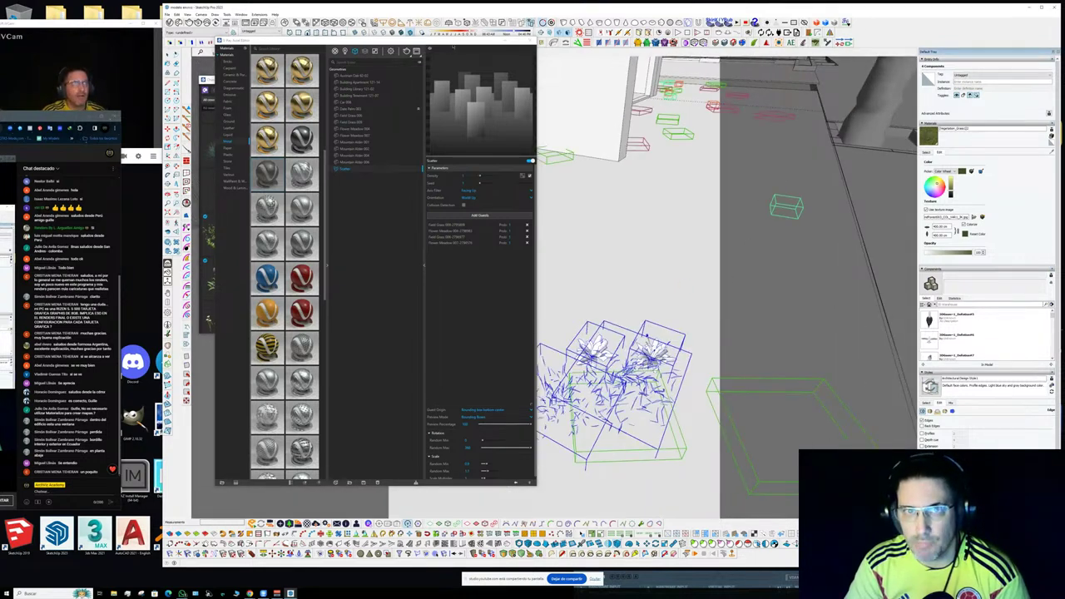
left_click_drag(452, 46, 354, 56)
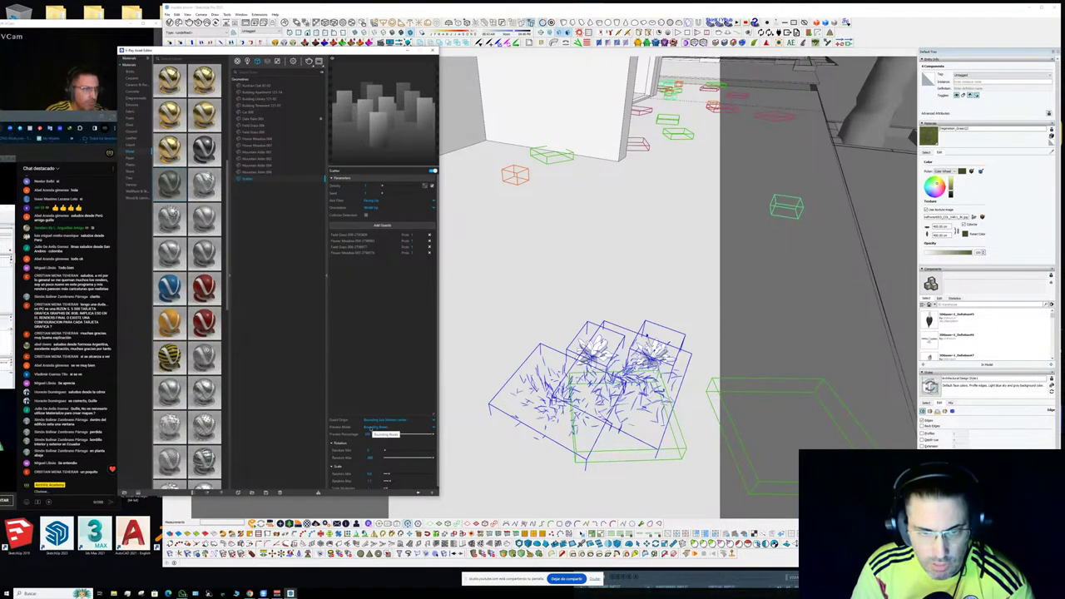
left_click(369, 427)
left_click(372, 434)
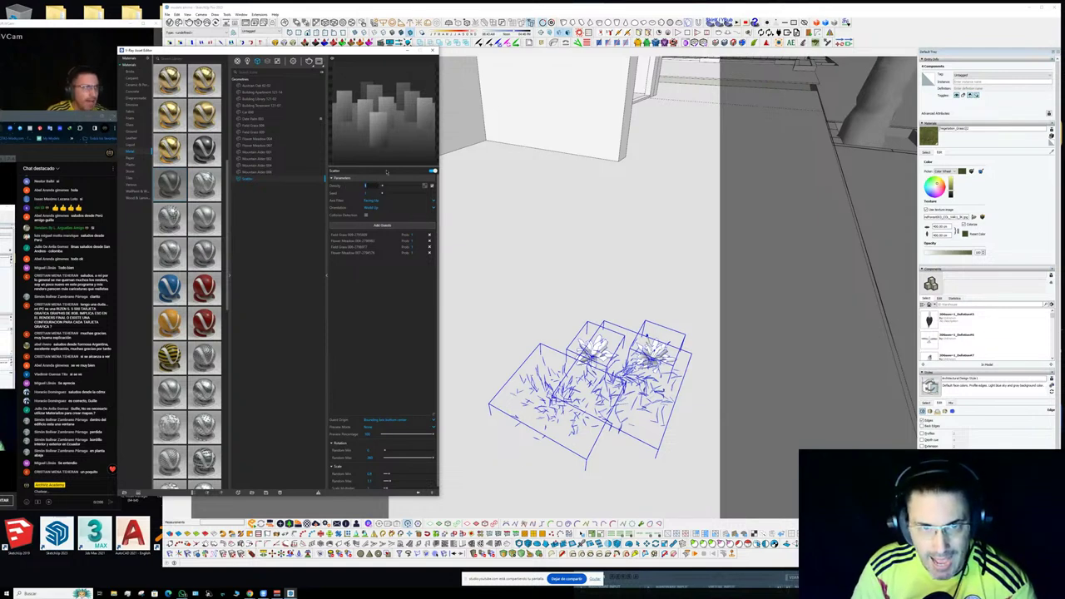
left_click_drag(389, 186, 417, 185)
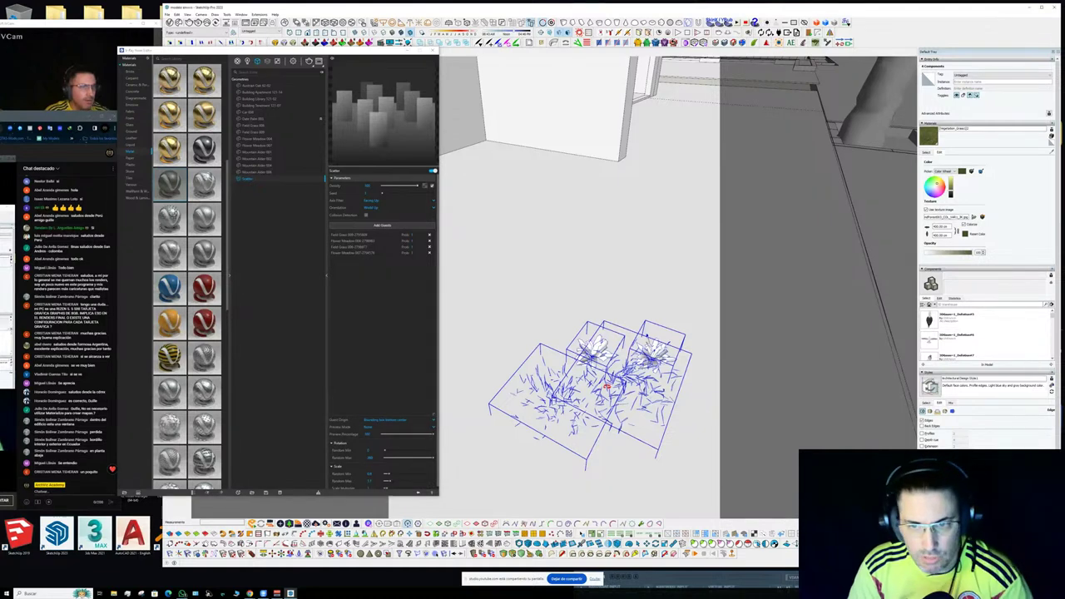
- Identify the dry grass model by selecting it, then lower the probabilities of the dry grass and both flower guests in the scatter
scroll(633, 408, "up", 3)
left_click(624, 366)
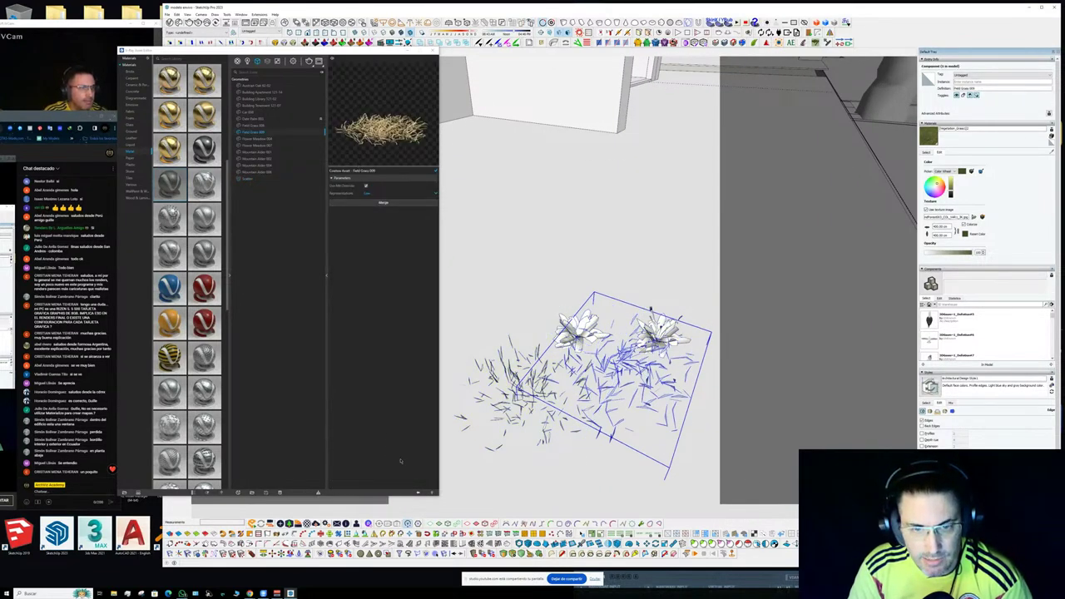
left_click(417, 492)
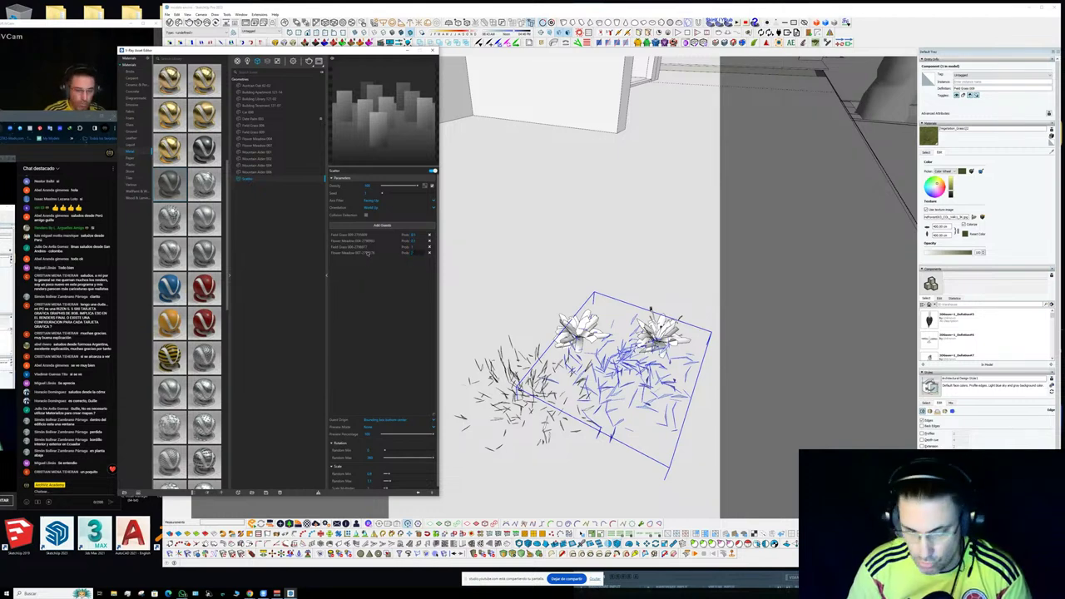
middle_click_drag(643, 269, 514, 224)
scroll(520, 250, "down", 2)
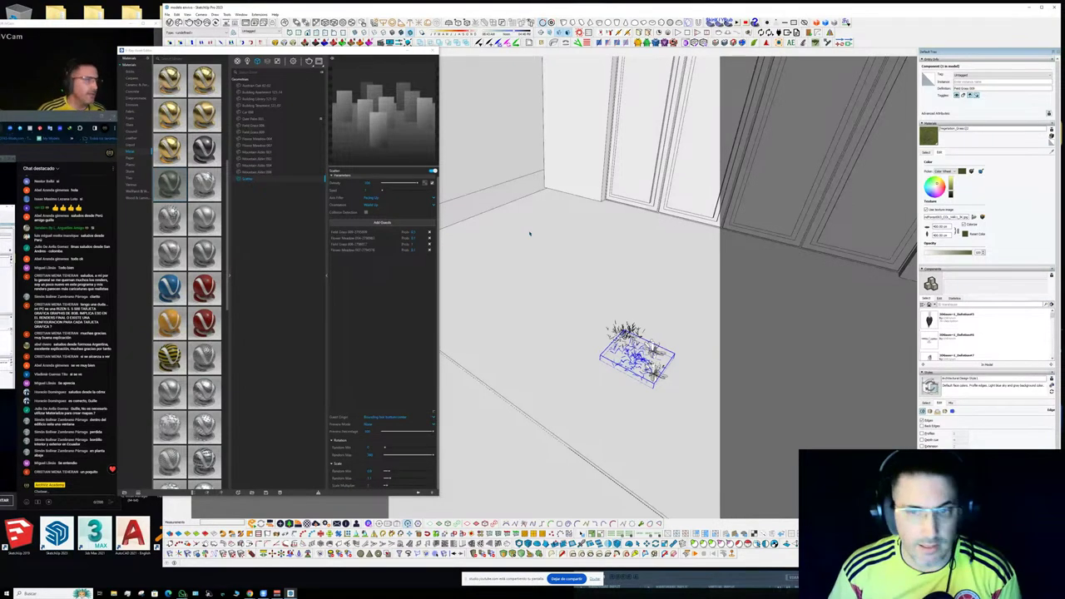
- Render the scattered ground from a new angle and raise the exposure correction in the frame buffer
mouse_move(637, 358)
middle_mouse_down()
mouse_move(541, 333)
mouse_move(499, 292)
mouse_move(452, 280)
middle_mouse_up()
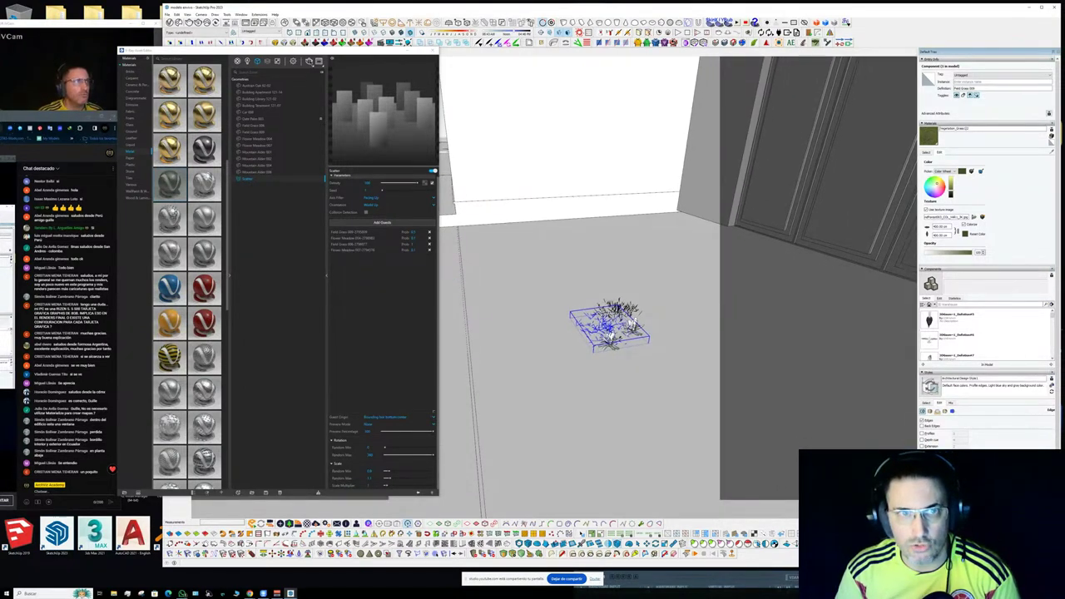
left_click(309, 60)
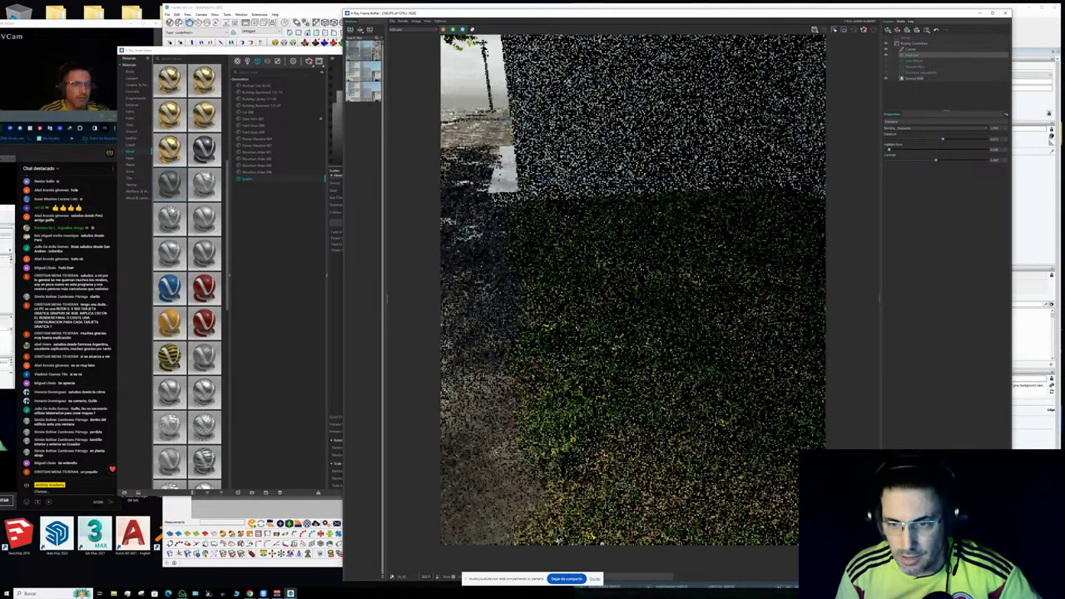
left_click(967, 139)
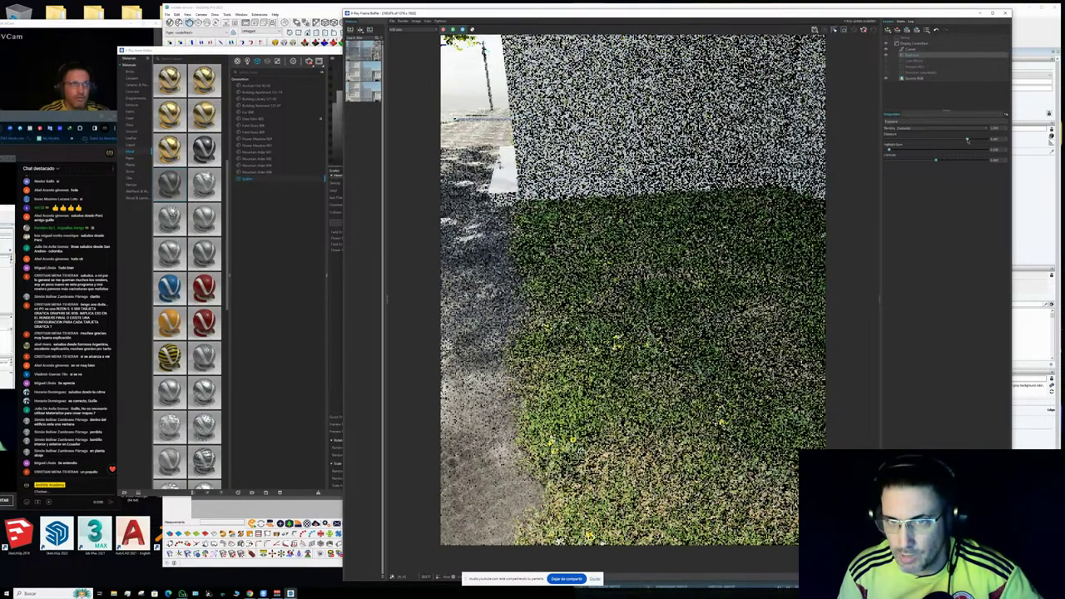
left_click_drag(967, 140, 963, 139)
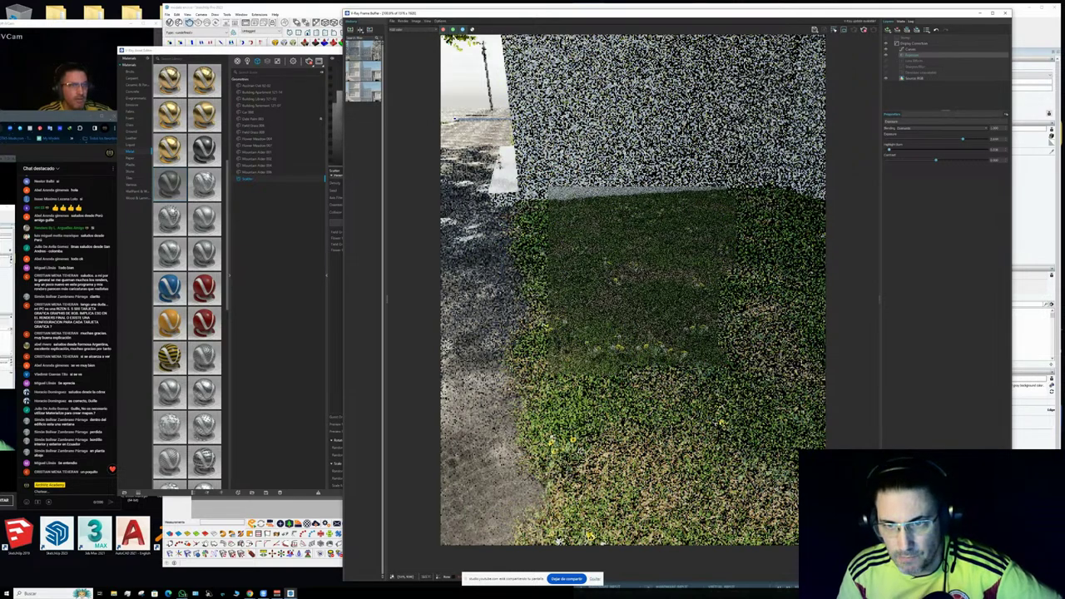
- Examine the rendered grass and flower scatter up close and as a whole, then close the frame buffer
scroll(621, 285, "up", 1)
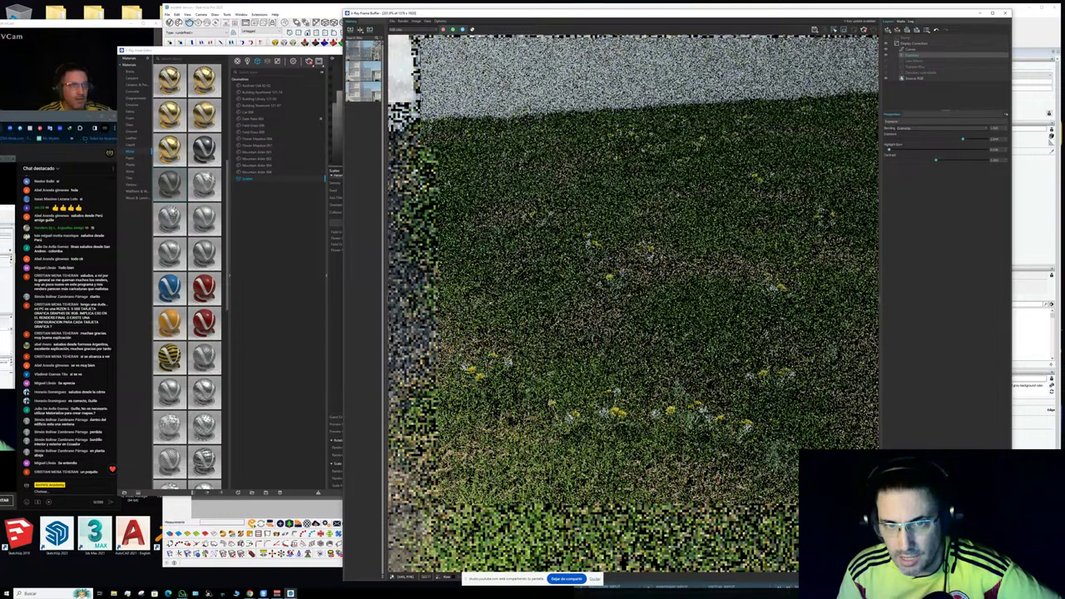
scroll(632, 299, "down", 2)
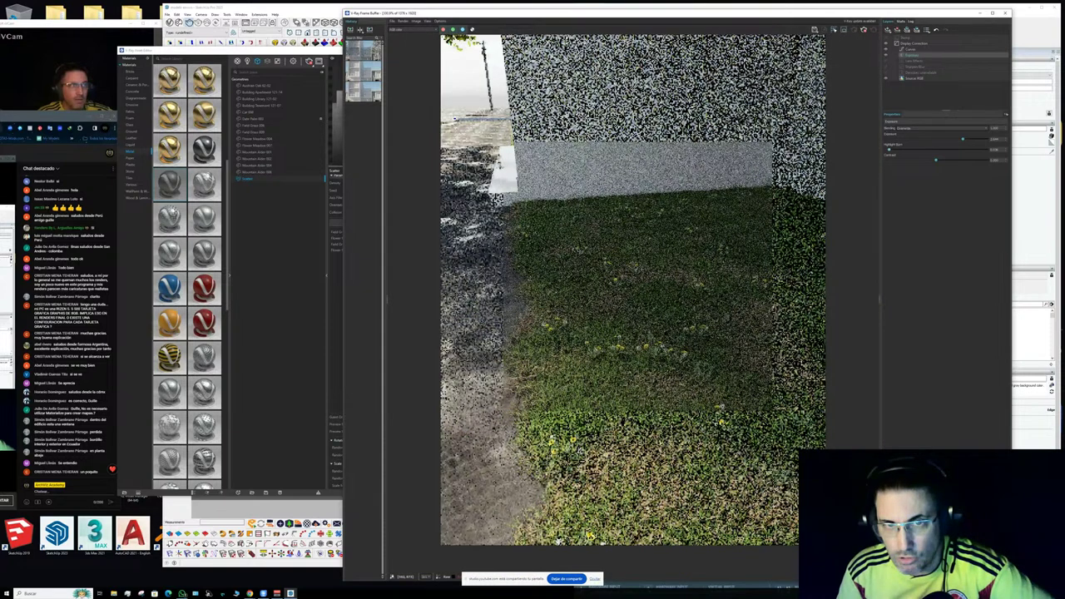
scroll(455, 119, "up", 2)
scroll(432, 191, "down", 2)
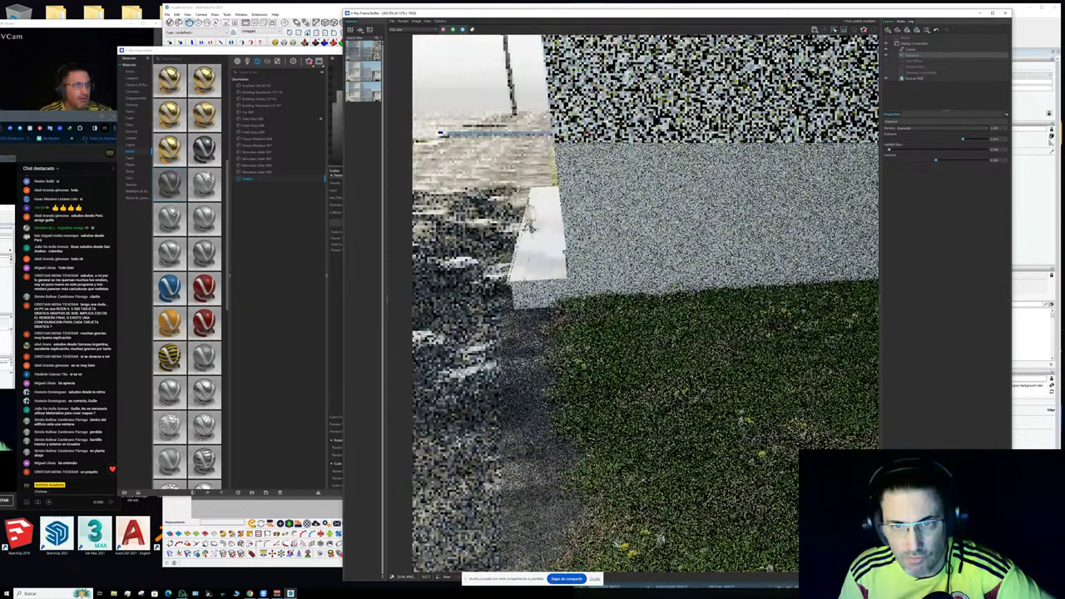
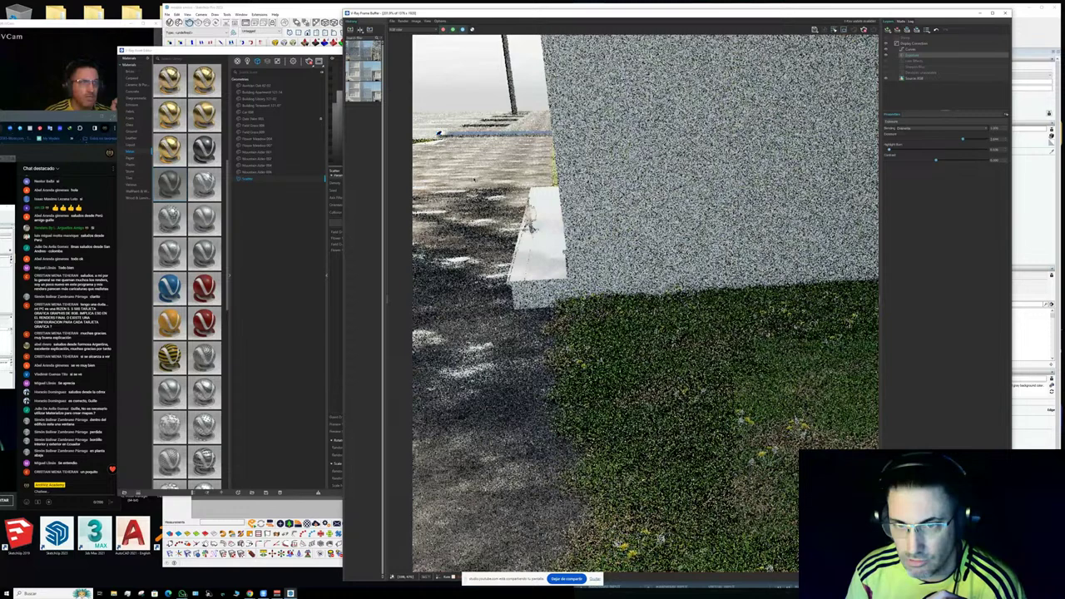
scroll(470, 213, "down", 1)
scroll(590, 461, "up", 4)
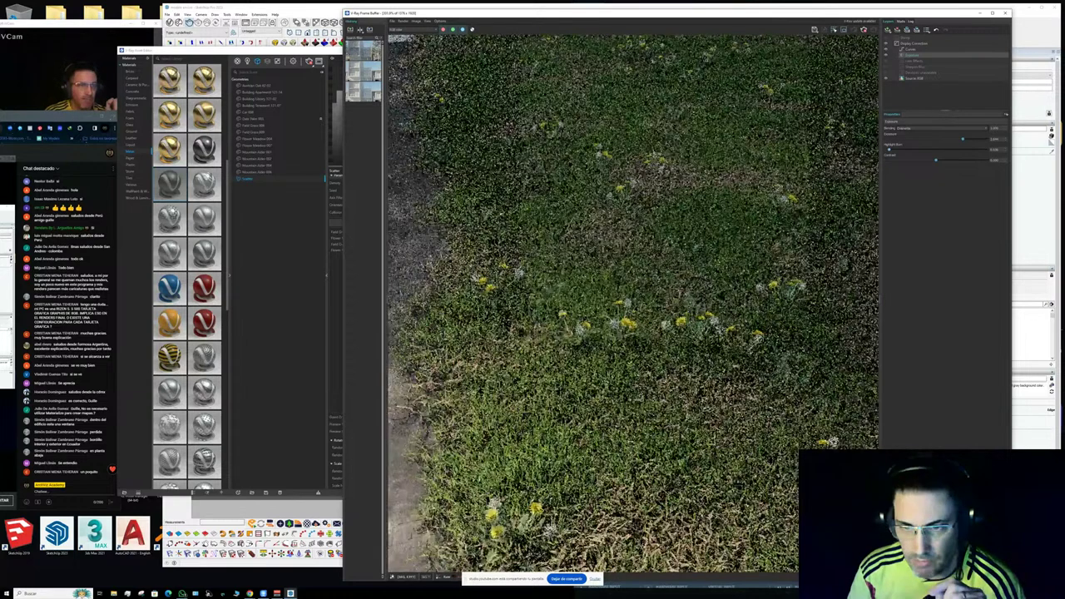
scroll(633, 303, "down", 4)
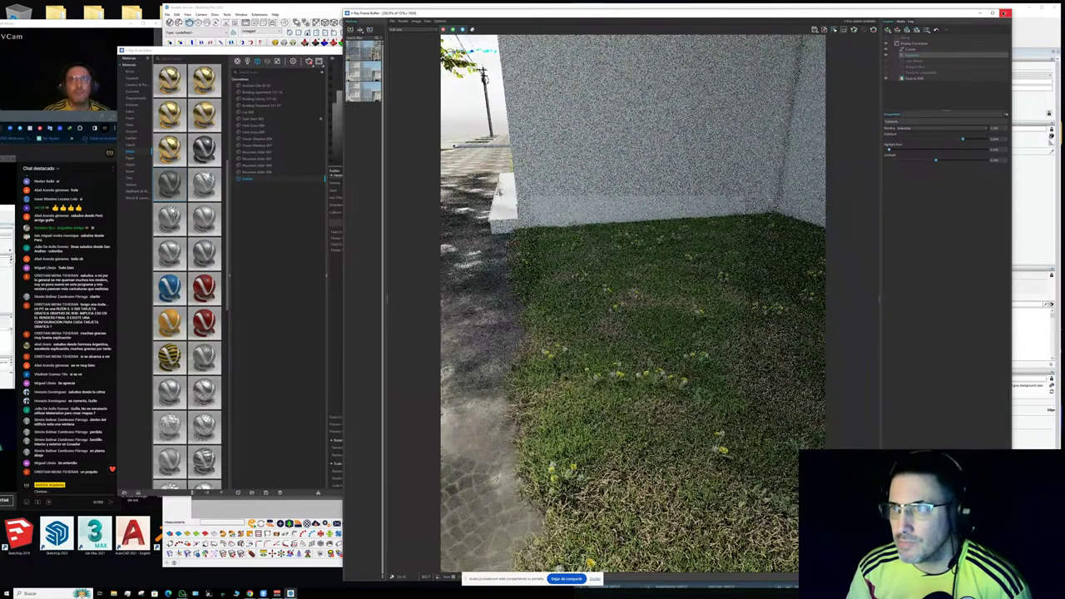
left_click(1005, 13)
- Restore the textured display and sample the cobbled sidewalk's material for editing
mouse_move(667, 200)
middle_mouse_down()
mouse_move(844, 178)
mouse_move(678, 172)
mouse_move(709, 170)
mouse_move(690, 157)
mouse_move(695, 179)
middle_mouse_up()
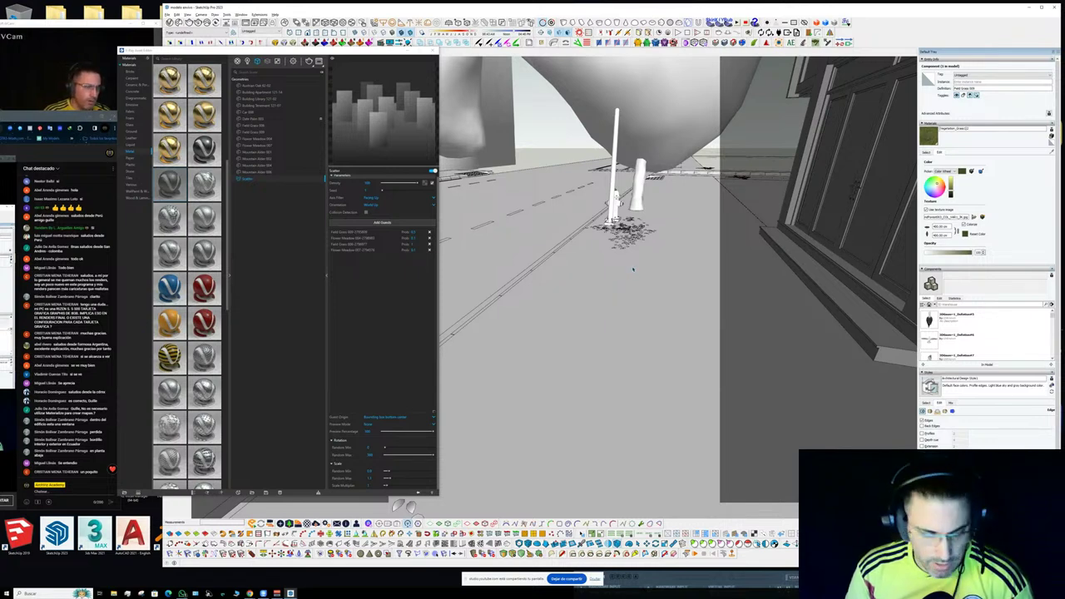
key("shift+t")
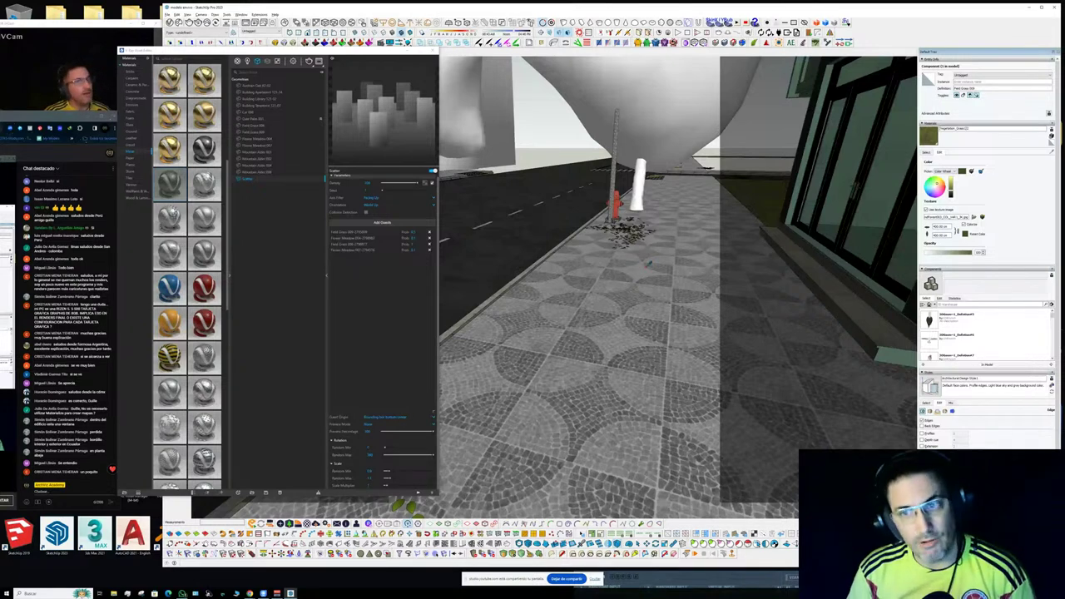
left_click(648, 266, "alt")
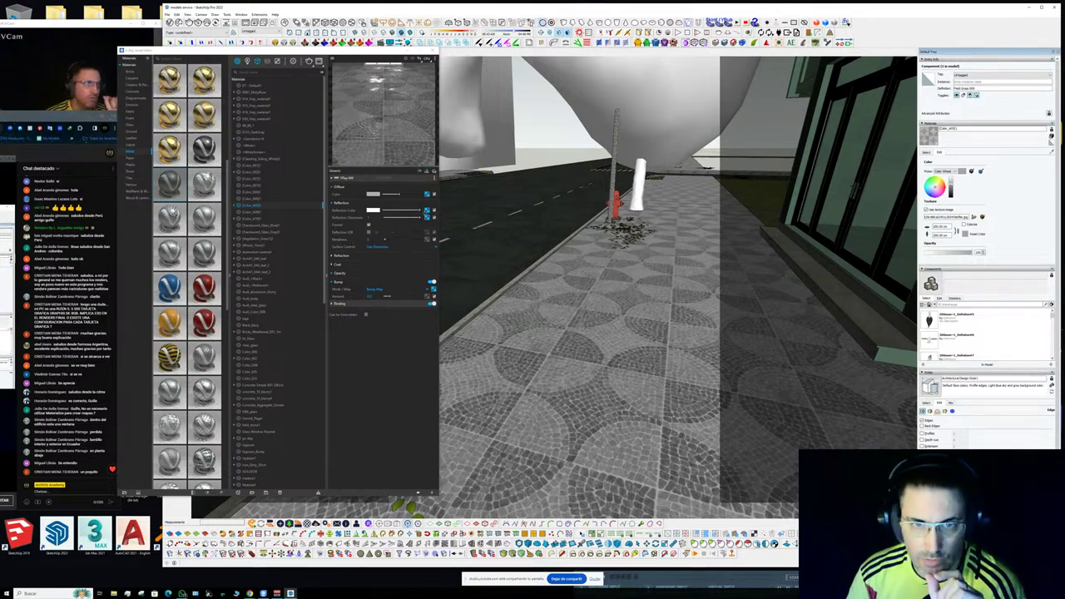
- Set the UV repeat of the sidewalk material's reflection color bitmap to 0.2 and return to the material settings
left_click(373, 289)
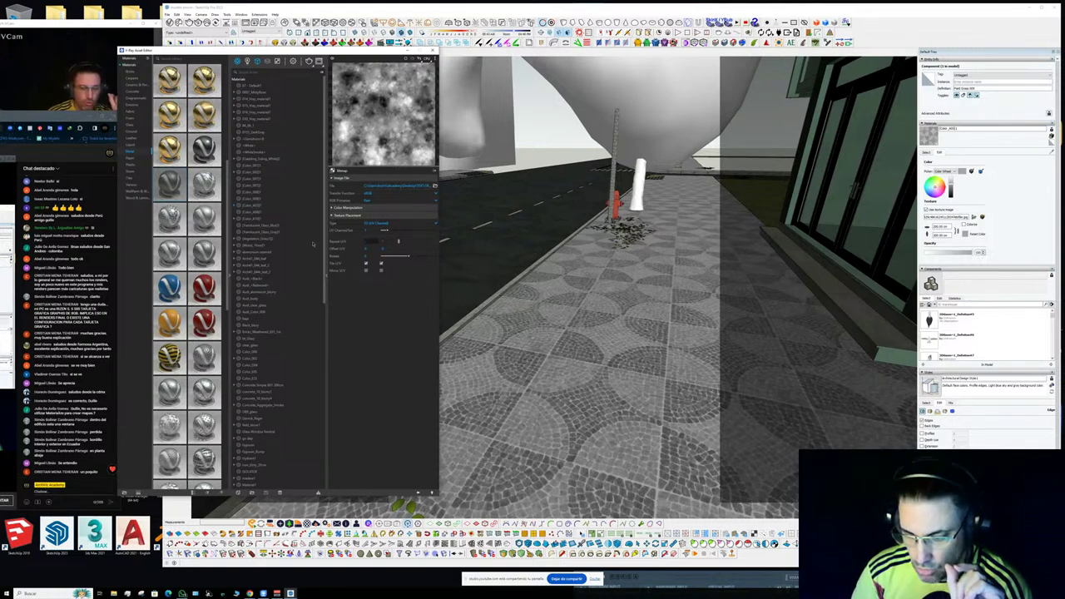
type("0.2")
key("Return")
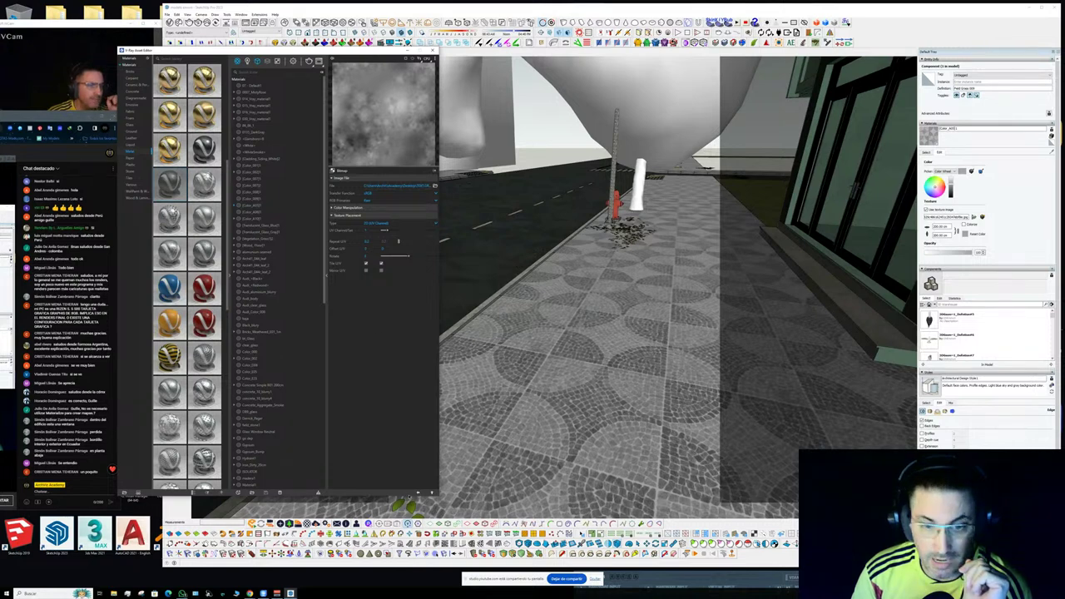
left_click(418, 493)
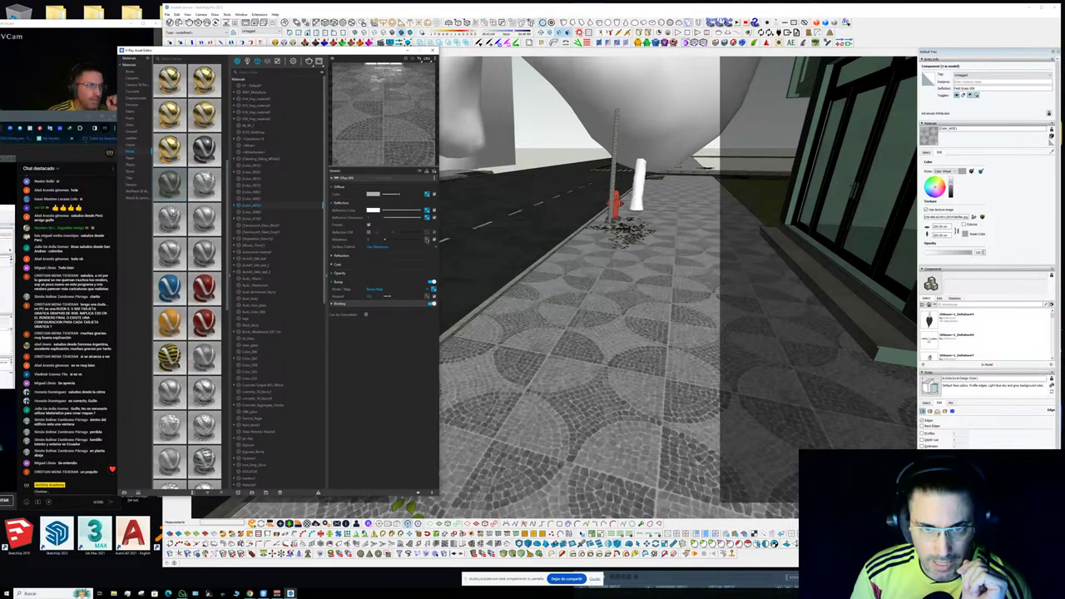
- Set the UV repeat to 0.2 for the bitmap inside the sidewalk material's reflection glossiness color correction
left_click(426, 213)
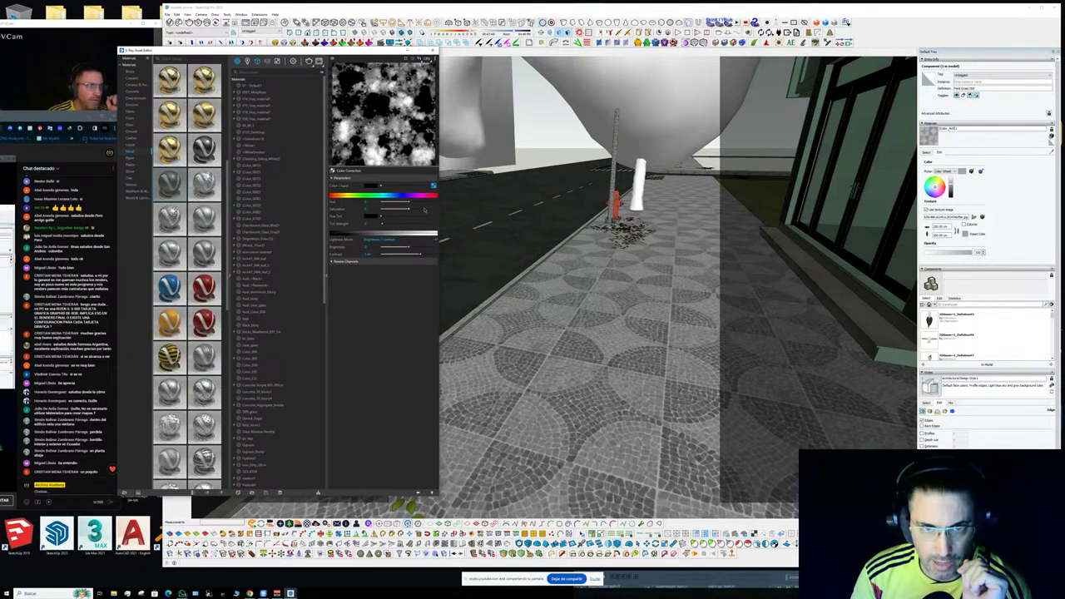
left_click(434, 185)
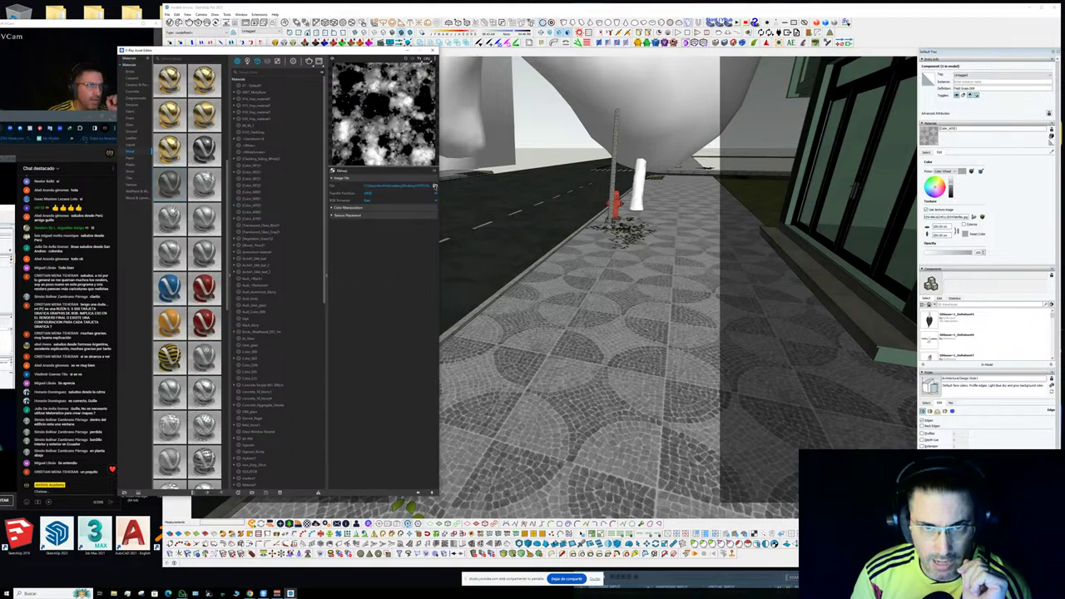
left_click(369, 215)
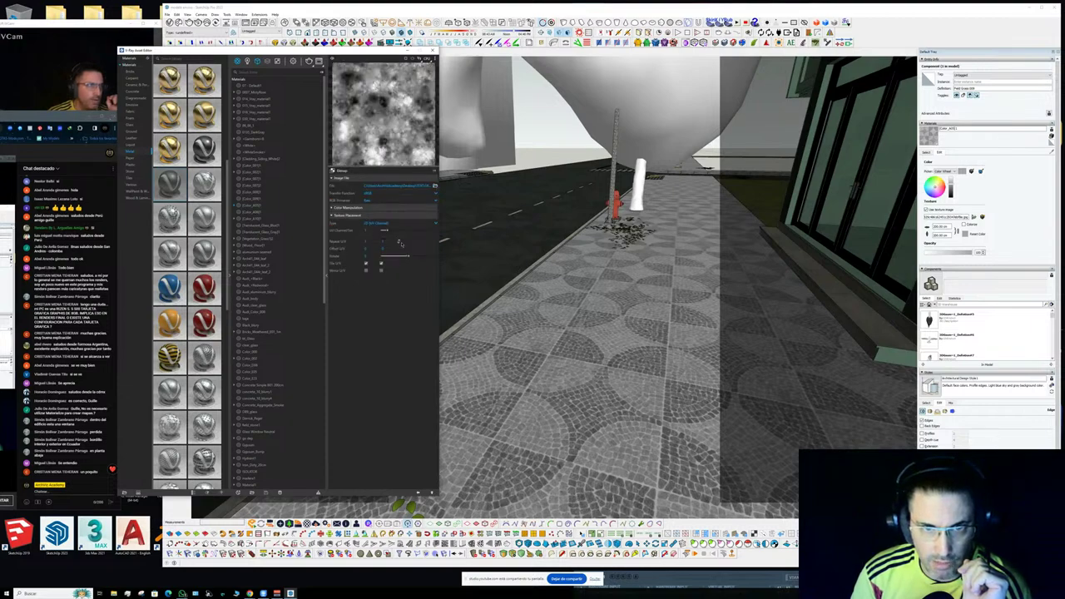
left_click_drag(376, 241, 342, 243)
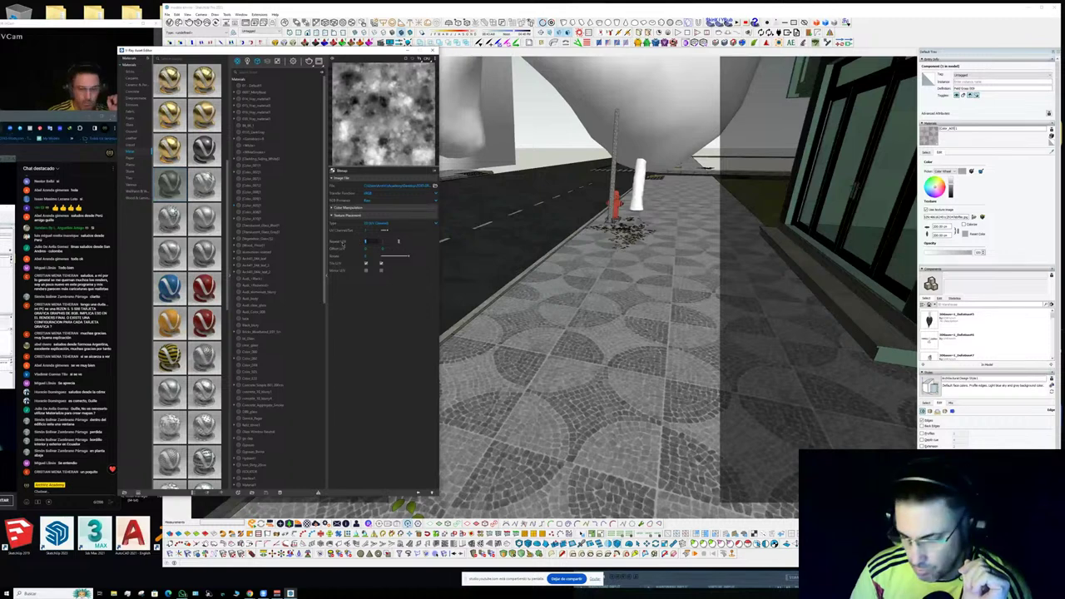
type(".2")
key("Return")
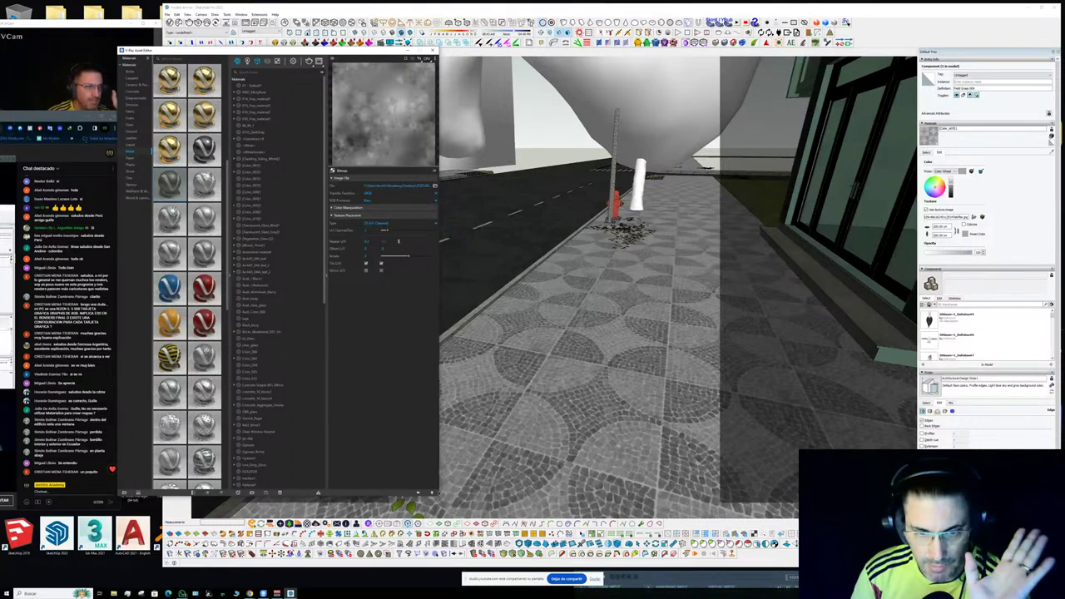
left_click(419, 492)
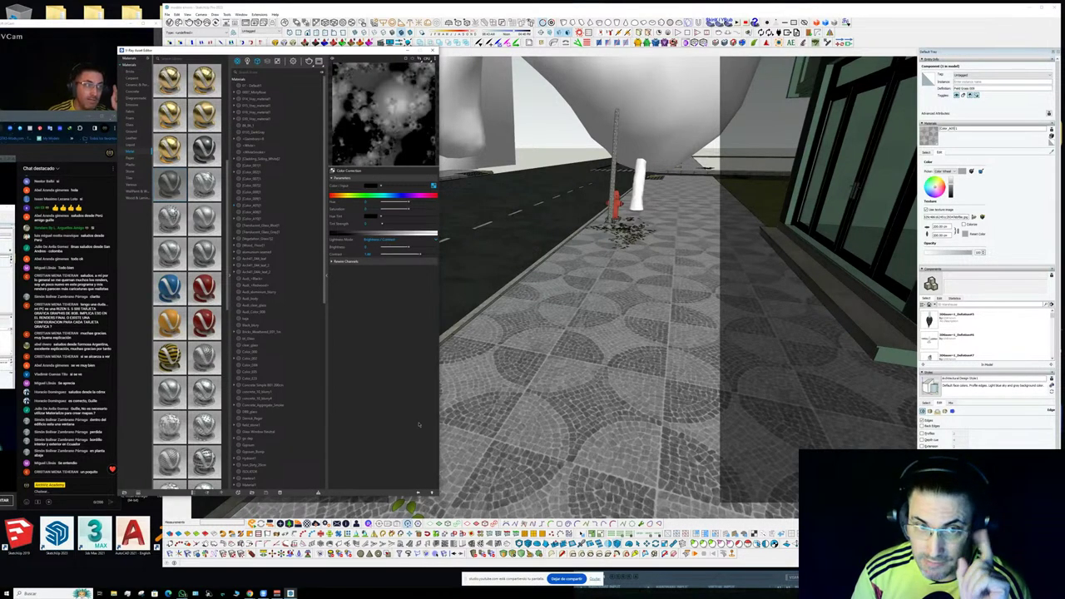
left_click(418, 492)
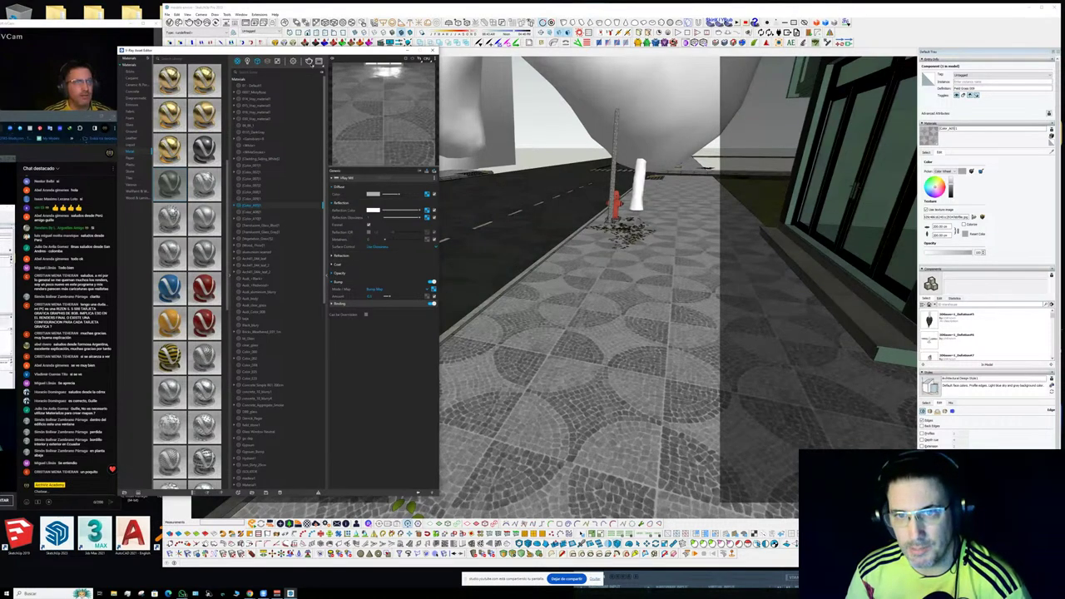
- Render the street view to check the sidewalk's reflections, then close the frame buffer
left_click(313, 65)
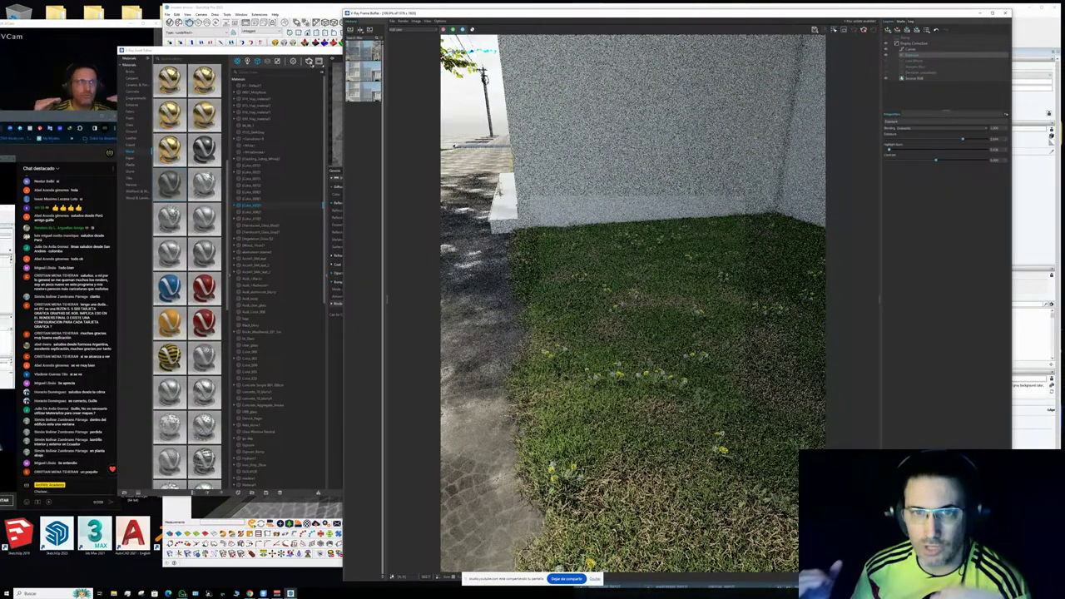
left_click(309, 62)
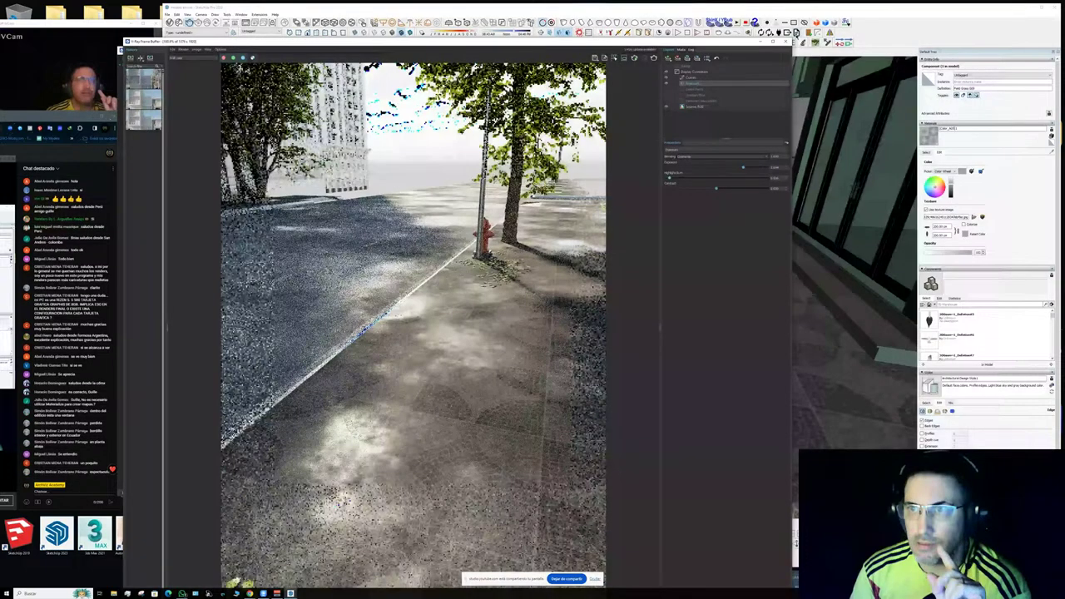
left_click(785, 41)
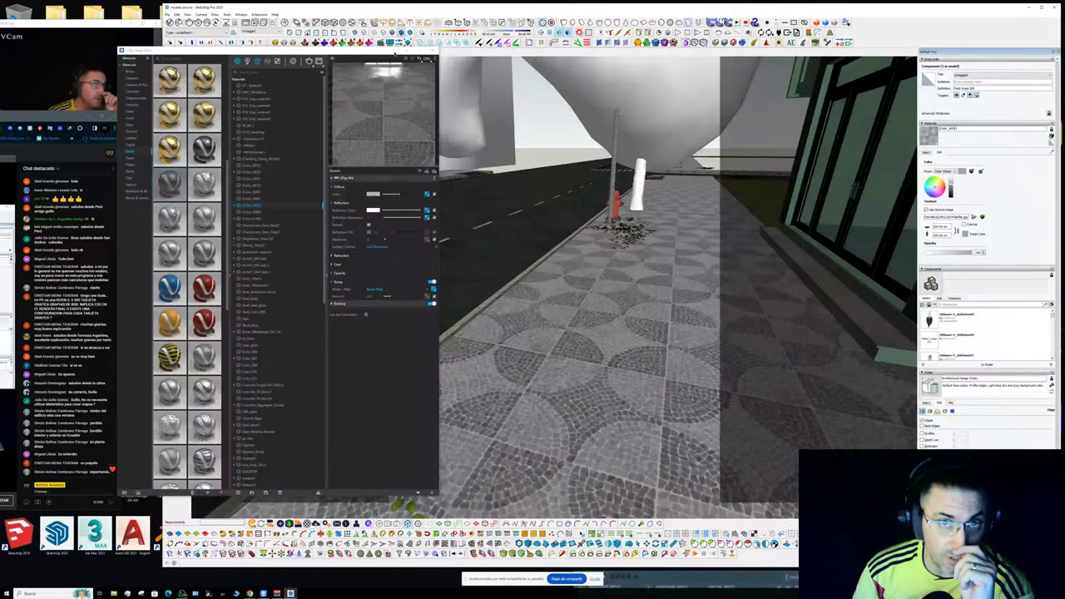
- Switch the sidewalk reflection color bitmap's texture placement type to Mapping Source
left_click_drag(395, 53, 503, 41)
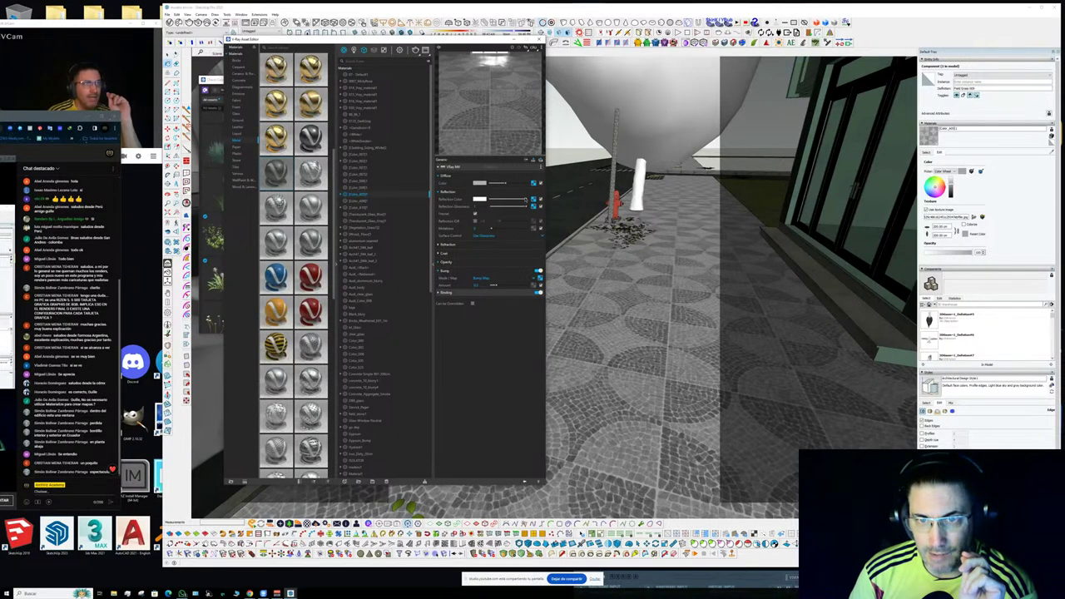
left_click(533, 200)
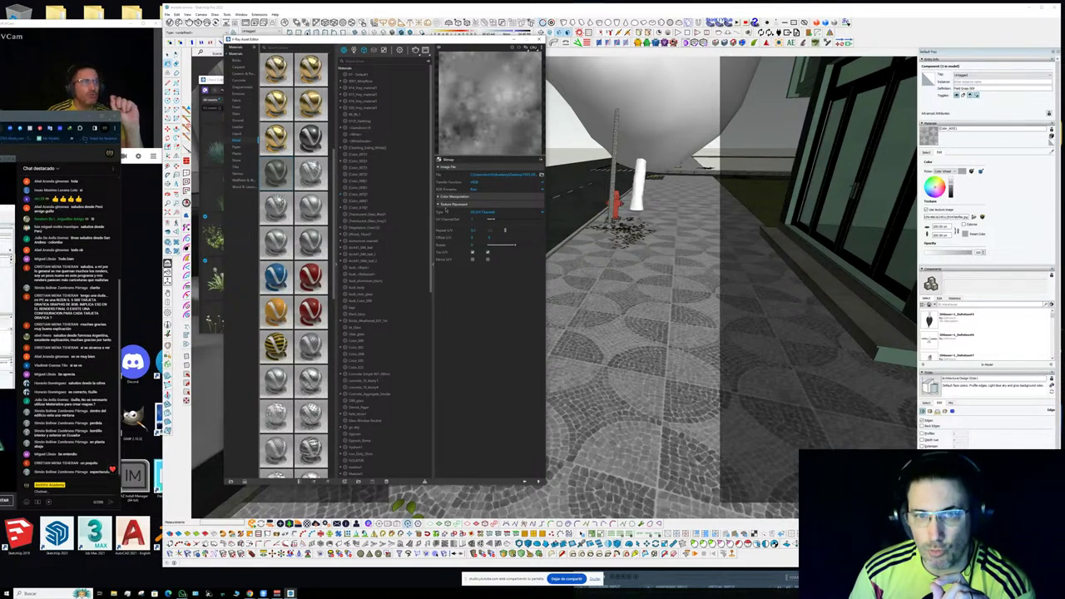
left_click(446, 205)
left_click(445, 206)
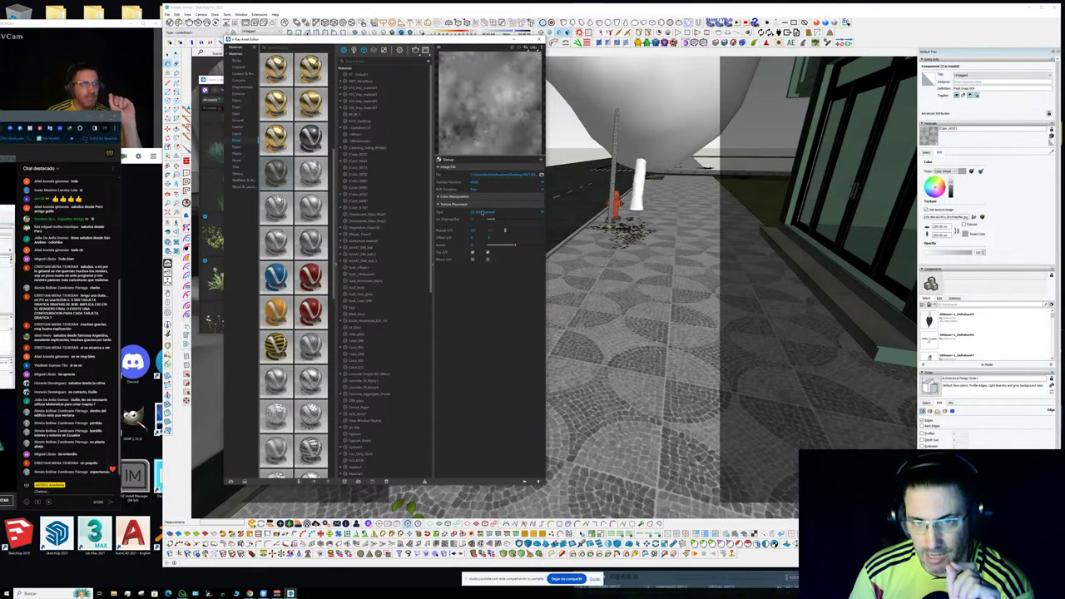
left_click(481, 213)
left_click(481, 214)
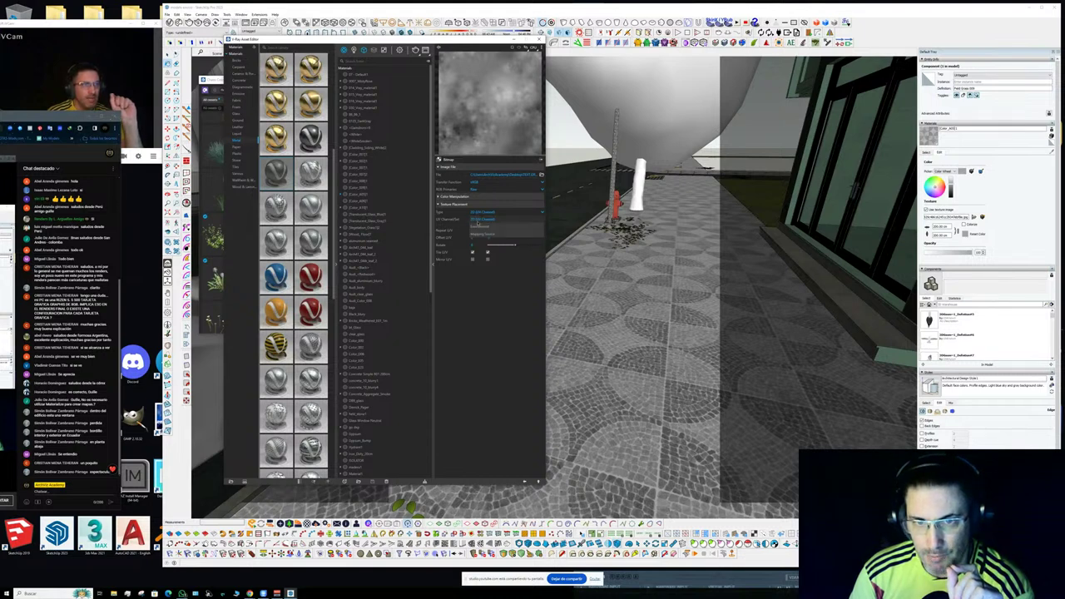
left_click(474, 234)
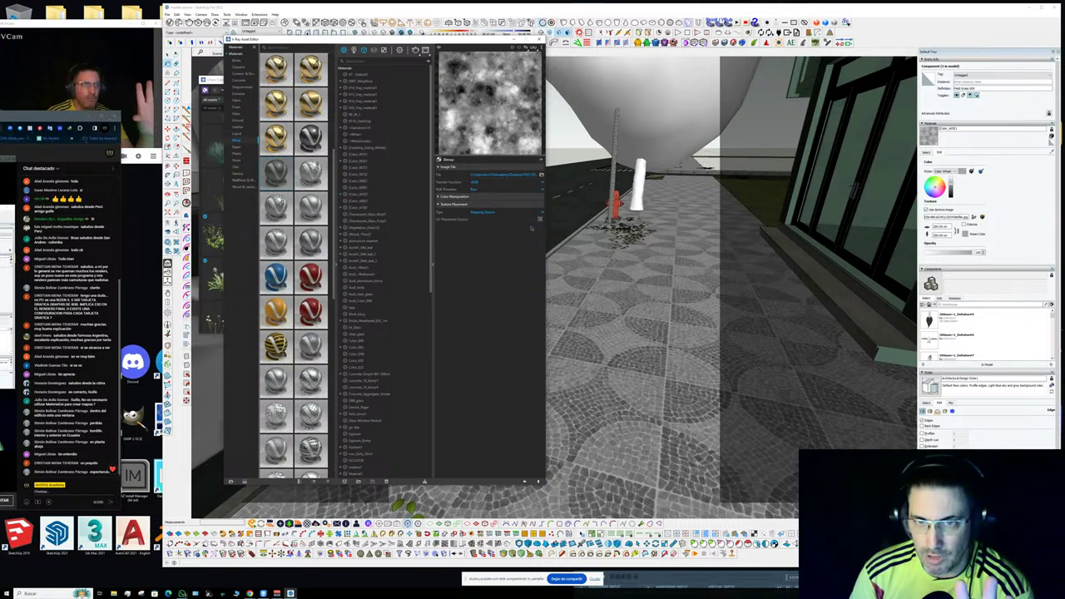
- Attach a UVW Placement to the reflection bitmap, expand its randomization options and return to the material settings
left_click(533, 224)
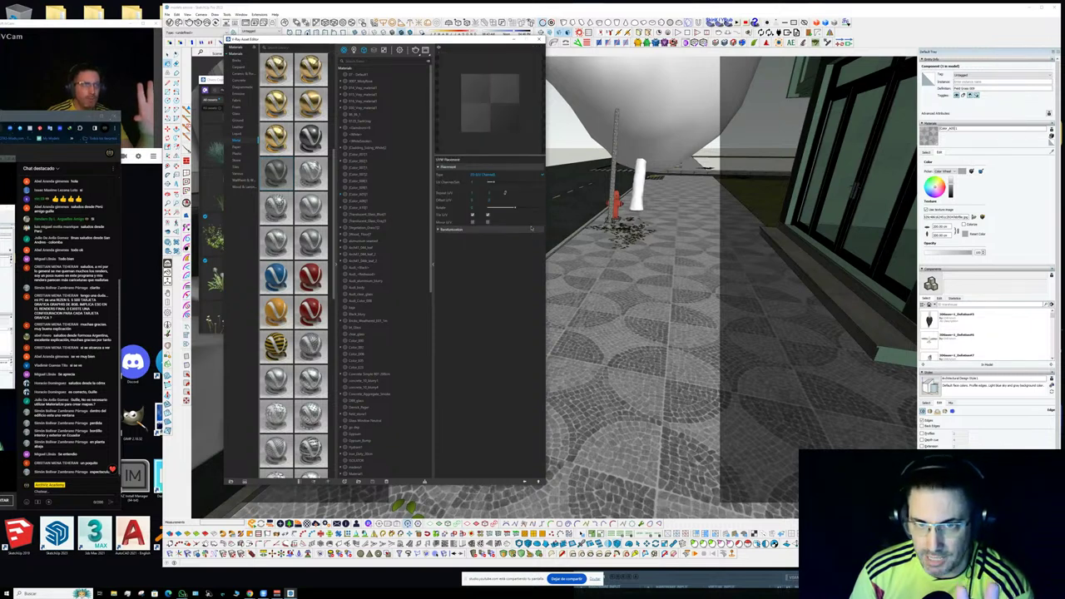
left_click(468, 231)
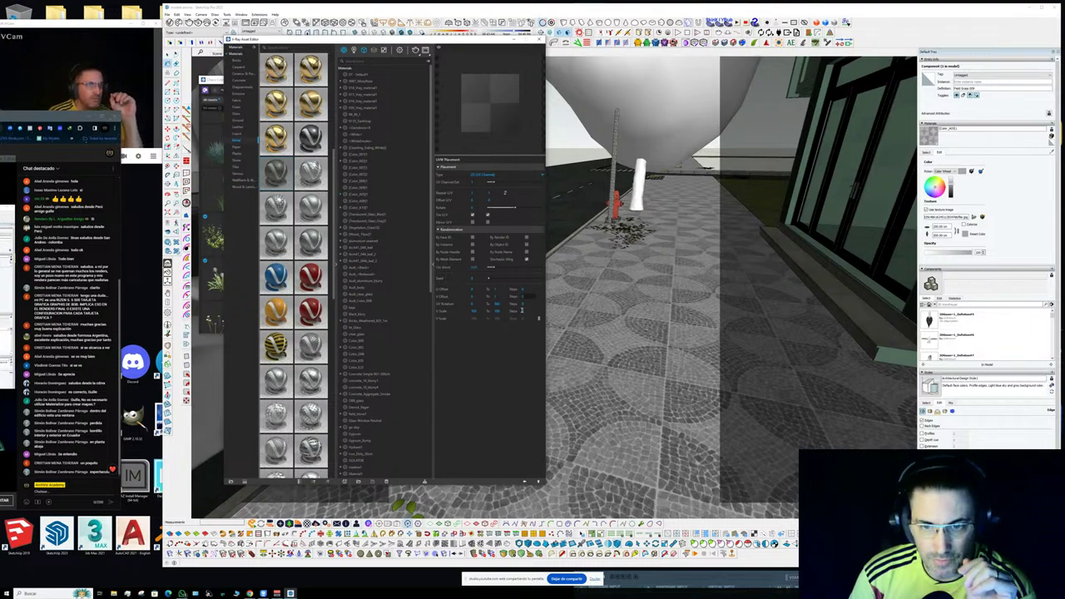
left_click(524, 482)
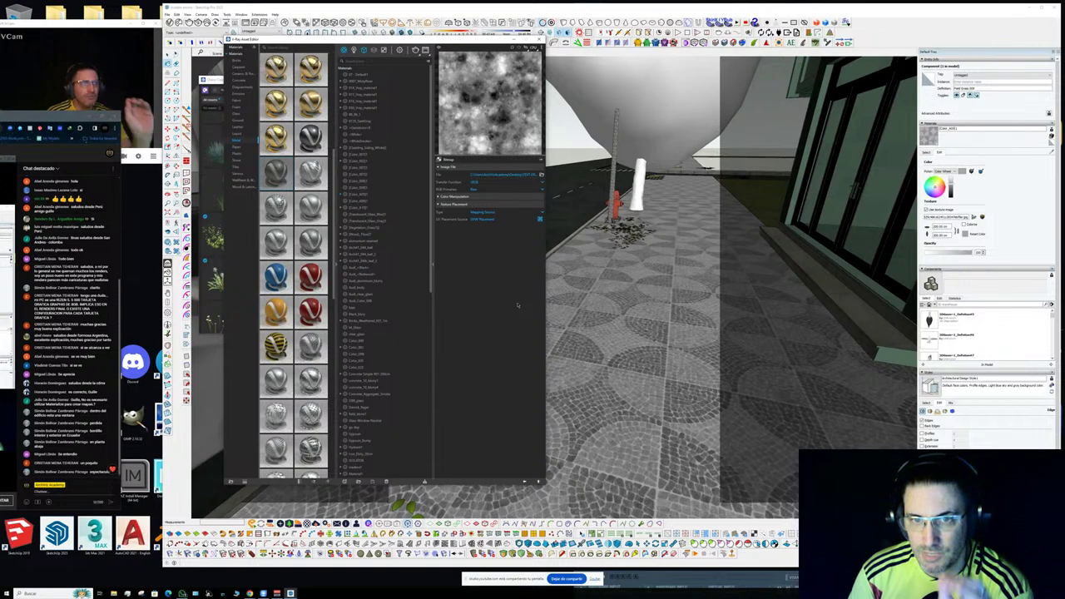
left_click(523, 480)
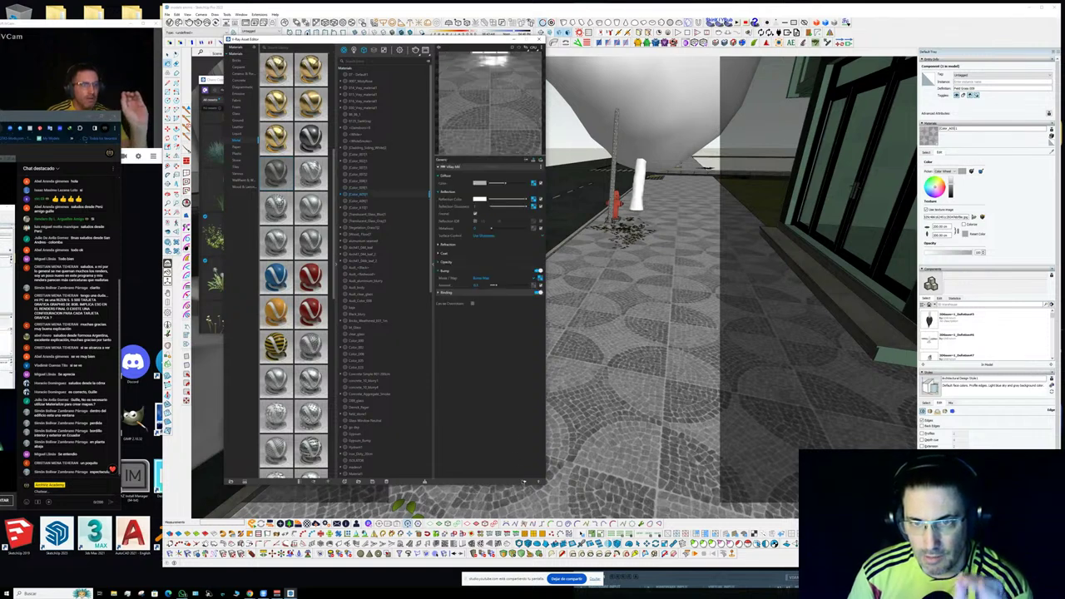
- Replace the sidewalk material's reflection glossiness map with a copy of its reflection color bitmap
right_click(534, 207)
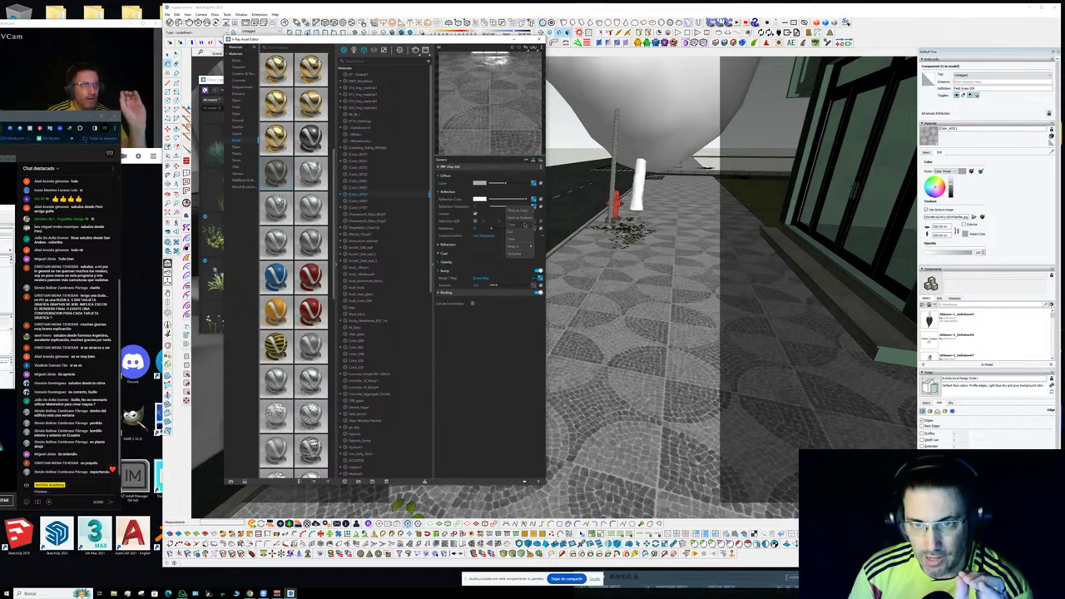
left_click(512, 239)
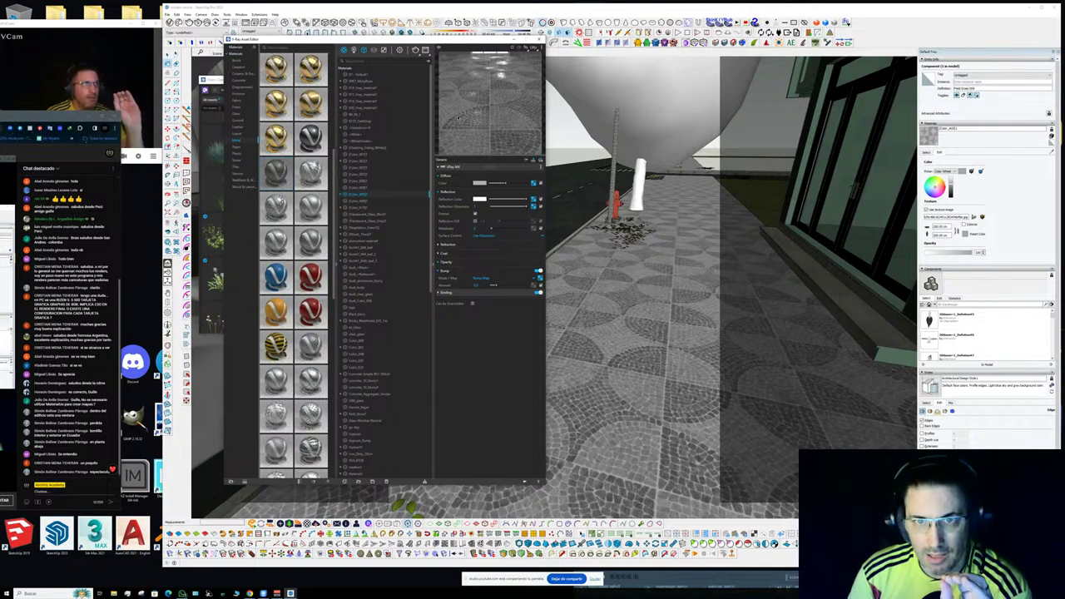
- Sample the road material and switch its reflection color bitmap's texture placement type to Mapping Source
key("b")
left_click(584, 194, "alt")
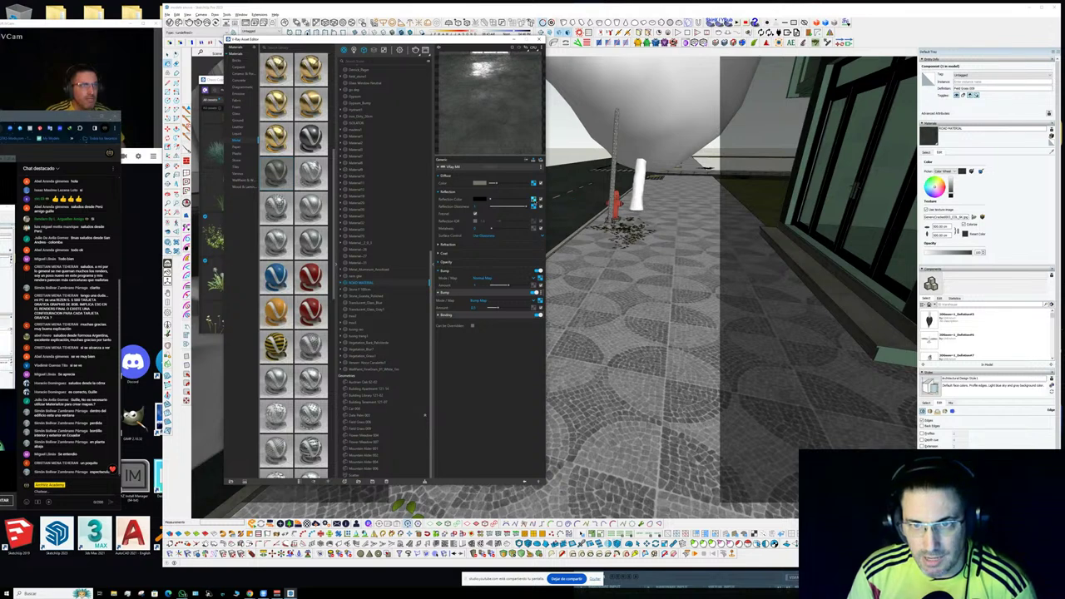
left_click(532, 201)
left_click(480, 213)
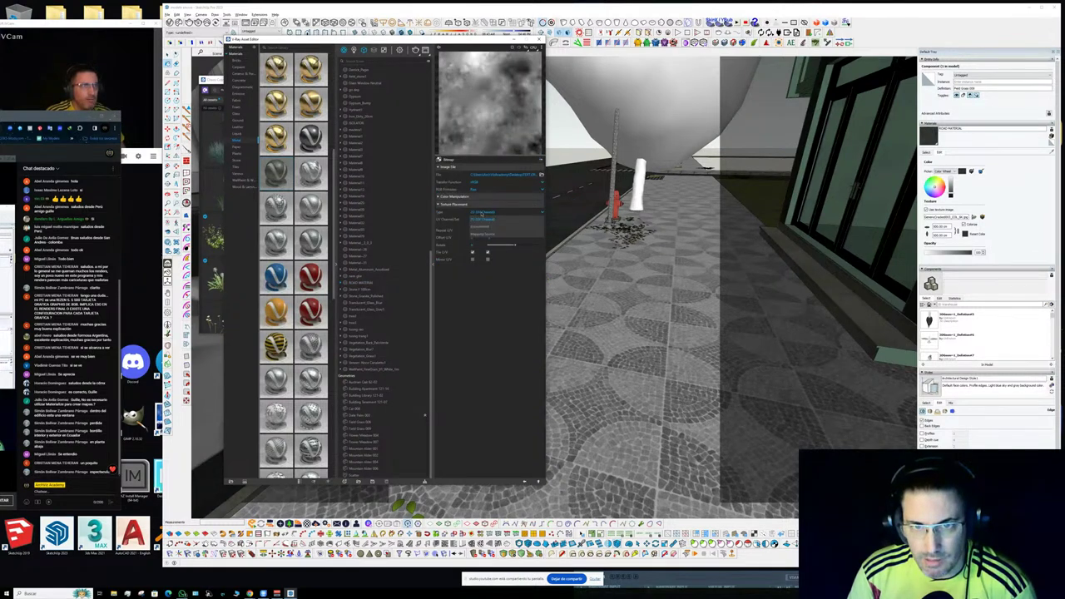
left_click(481, 234)
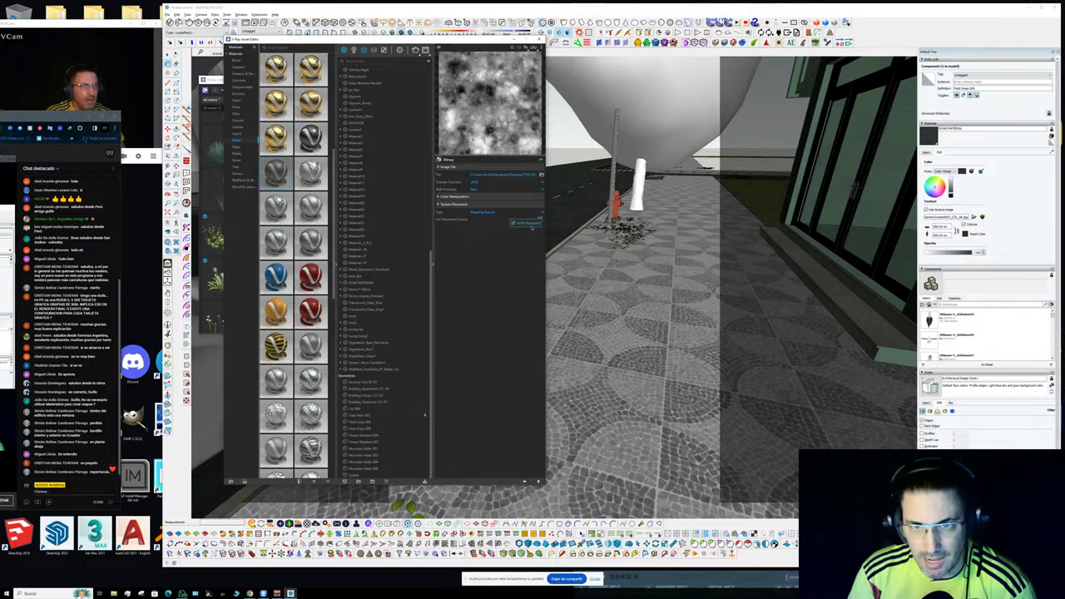
- Attach a UVW Placement with Stochastic Tiling enabled to the road's reflection color bitmap and return to the material settings
left_click(540, 220)
left_click(497, 233)
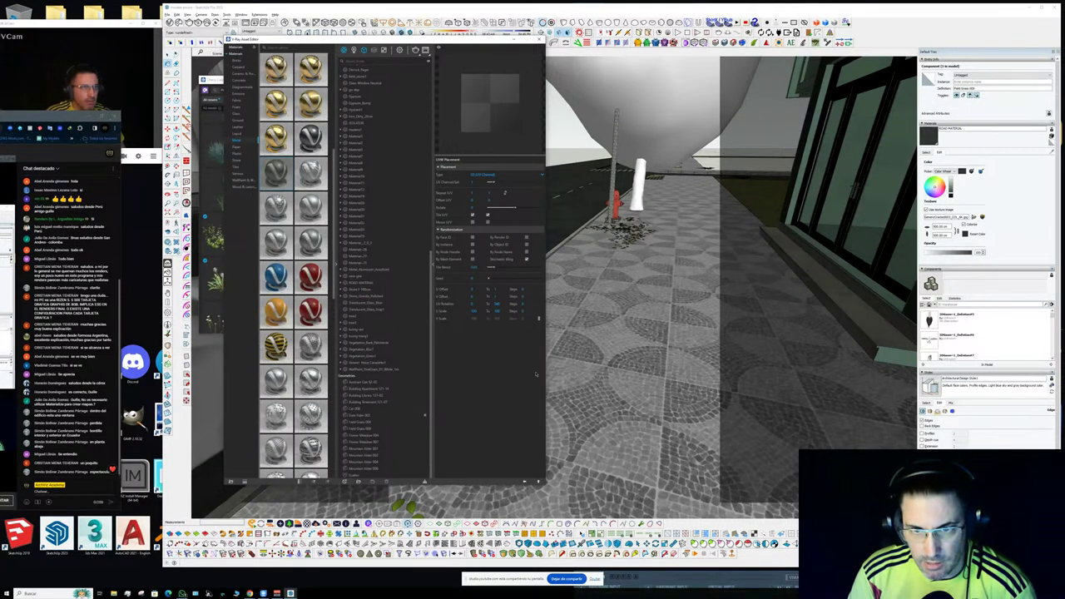
left_click(525, 481)
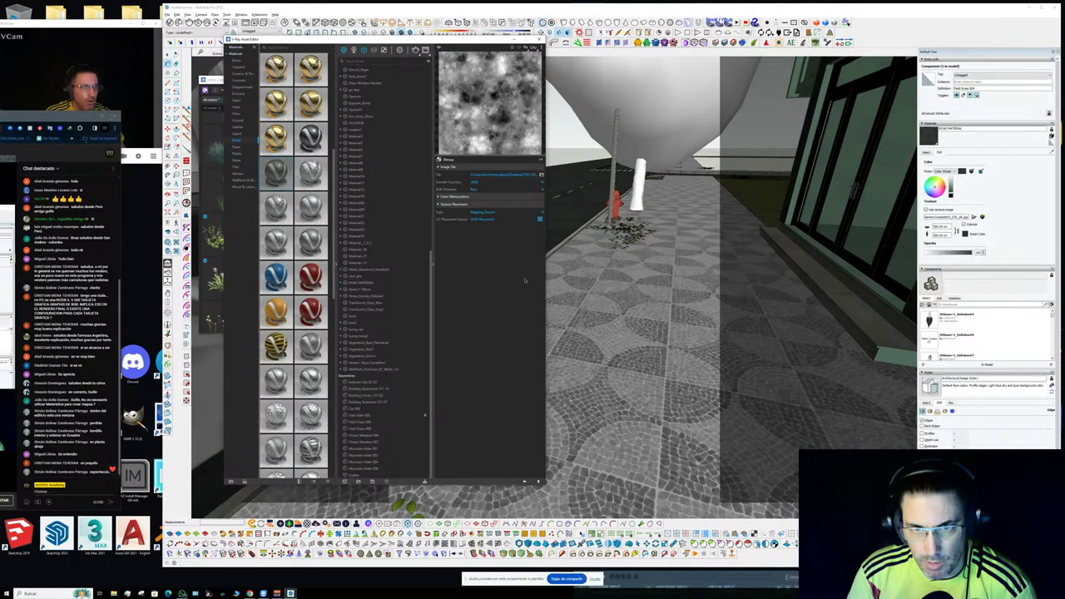
left_click(439, 159)
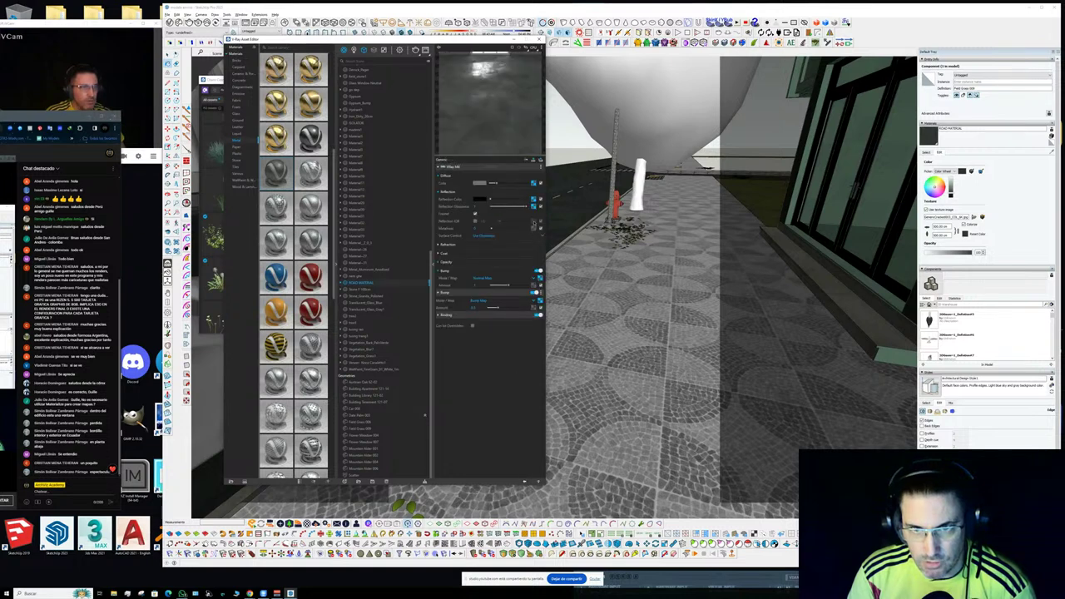
- Set the texture placement type to Mapping Source for the bitmap inside the road's reflection glossiness color correction
left_click(533, 205)
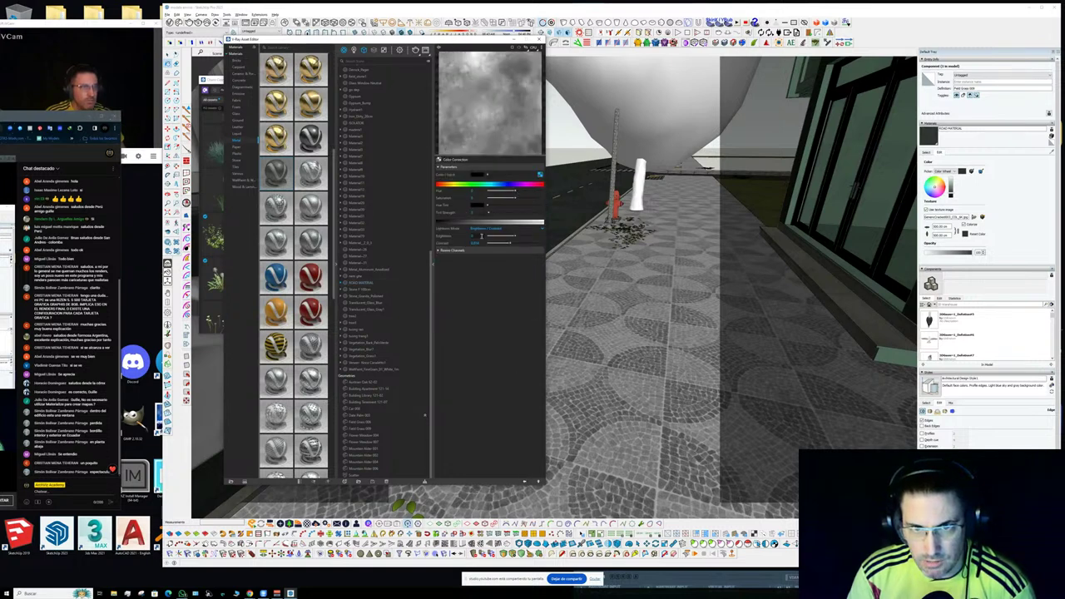
left_click(540, 175)
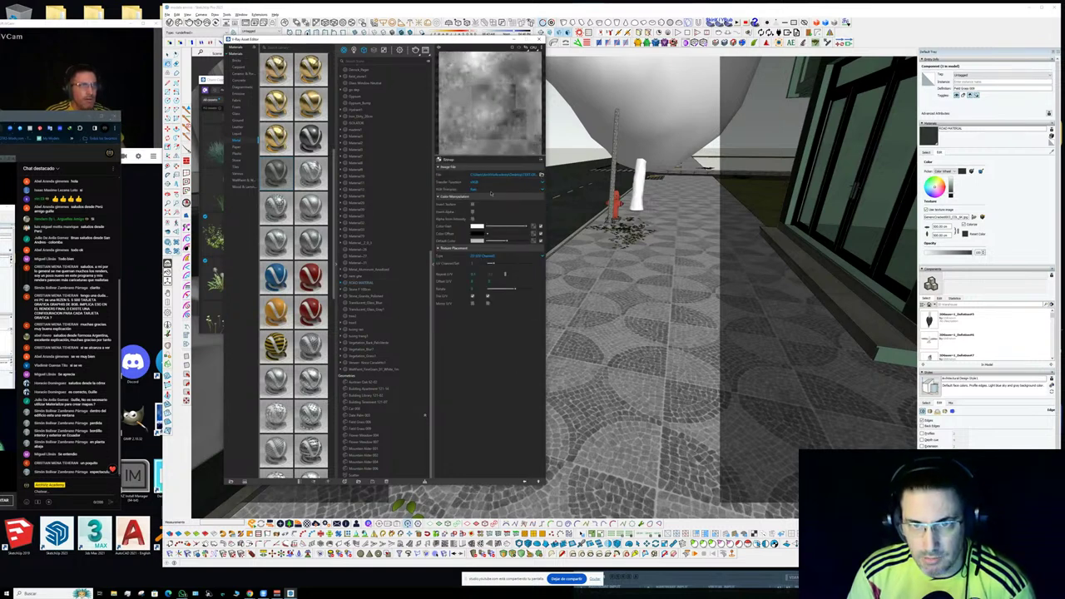
left_click(480, 258)
left_click(487, 268)
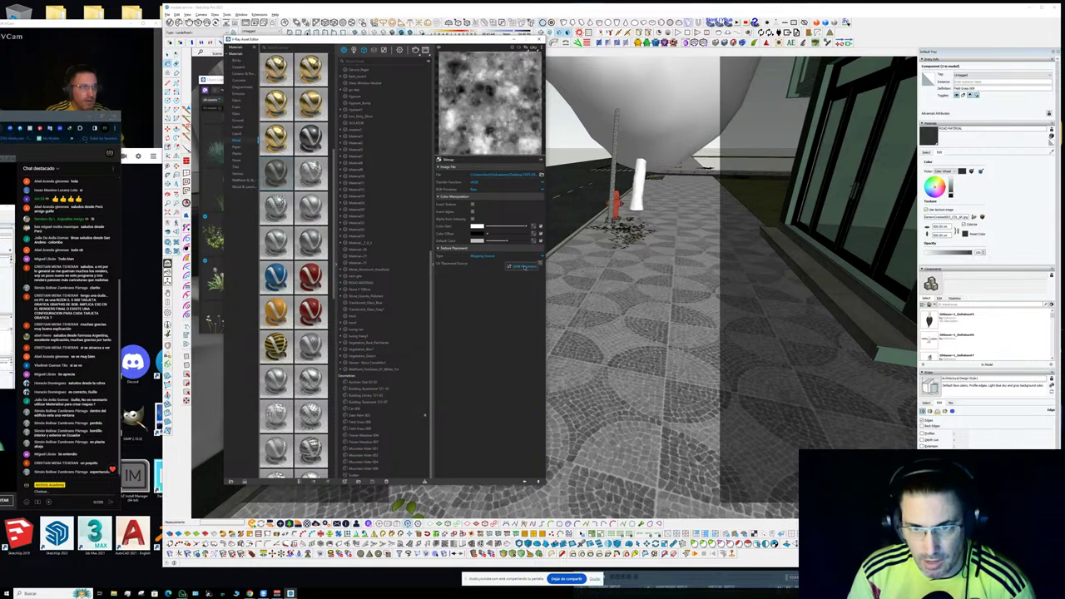
- Attach a UVW Placement with Stochastic Tiling enabled to the road's reflection glossiness bitmap and return to the material settings
left_click(539, 263)
left_click(475, 230)
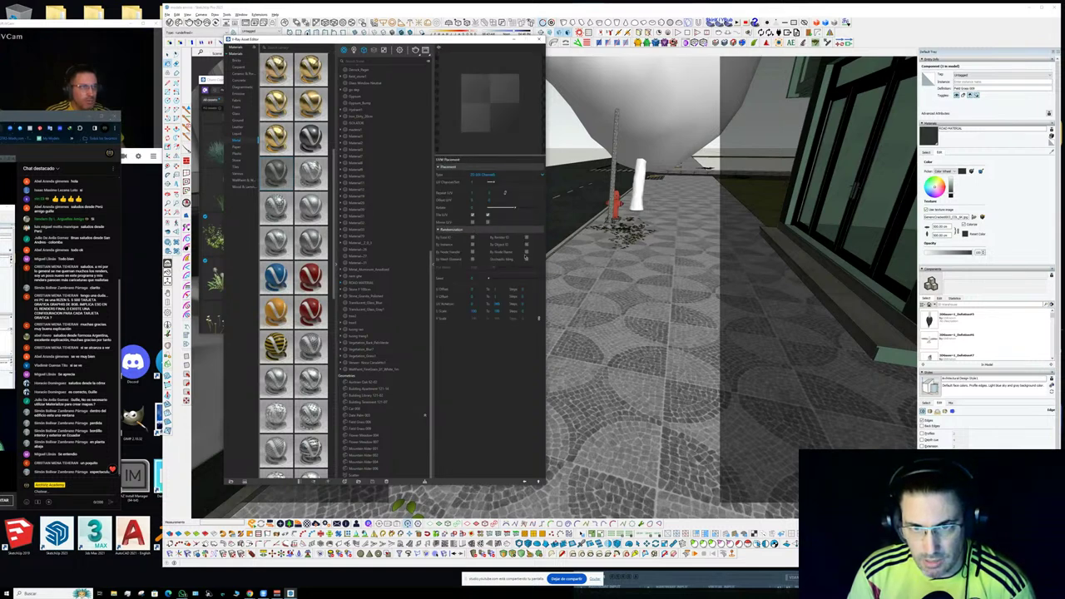
left_click(525, 481)
left_click(525, 481)
left_click(525, 481)
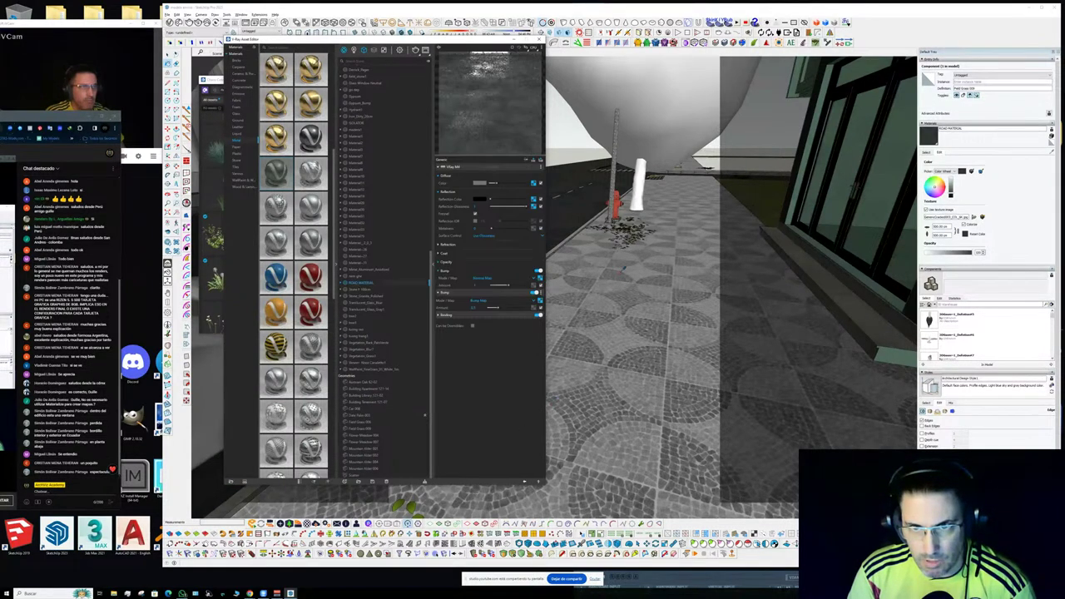
- Render the street view to check the road and sidewalk reflections with the new UVW placements
left_click(618, 275)
key("space")
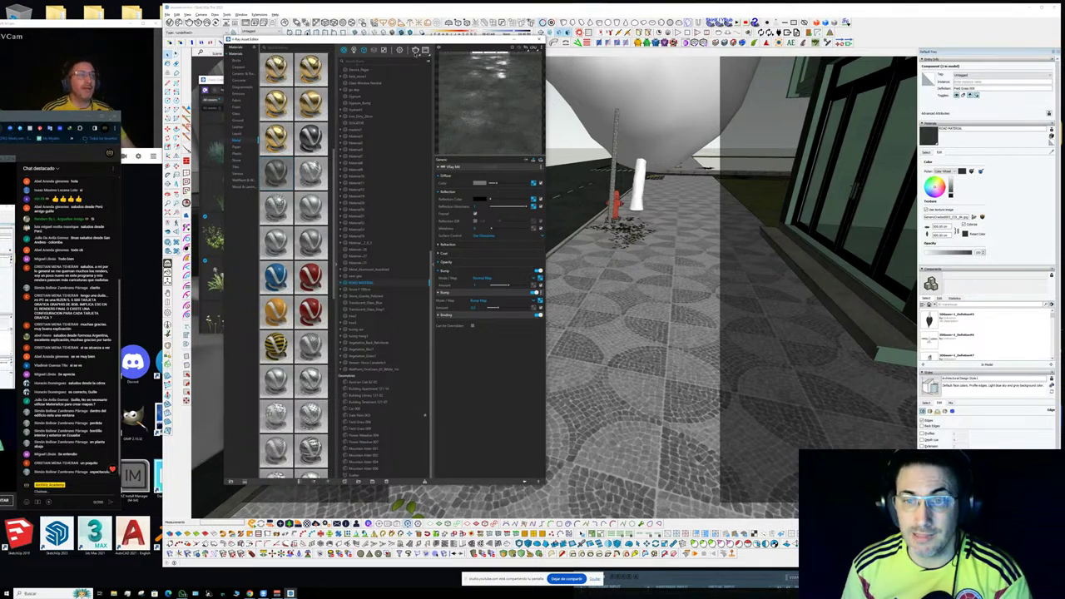
left_click(415, 50)
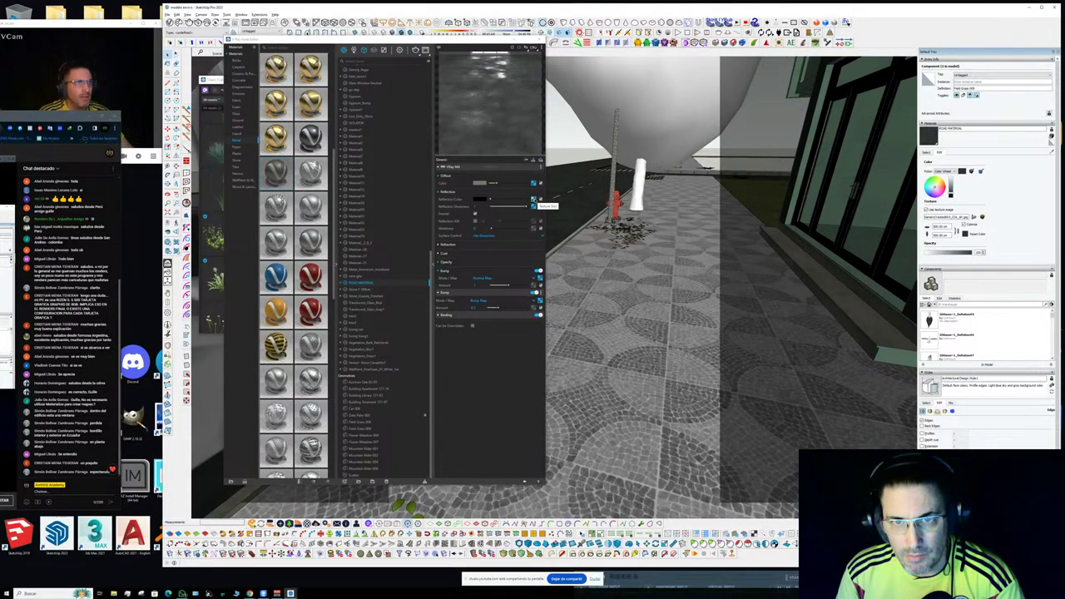
- Reduce the UV repeat in the UVW Placement of the road's reflection color bitmap and return to the material settings
left_click(532, 200)
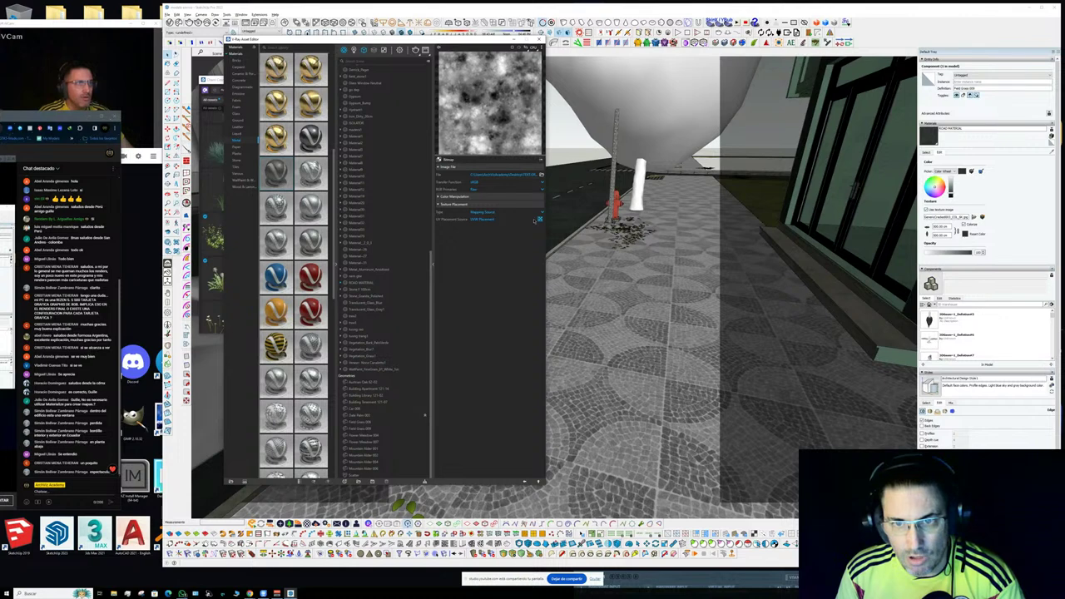
left_click(539, 219)
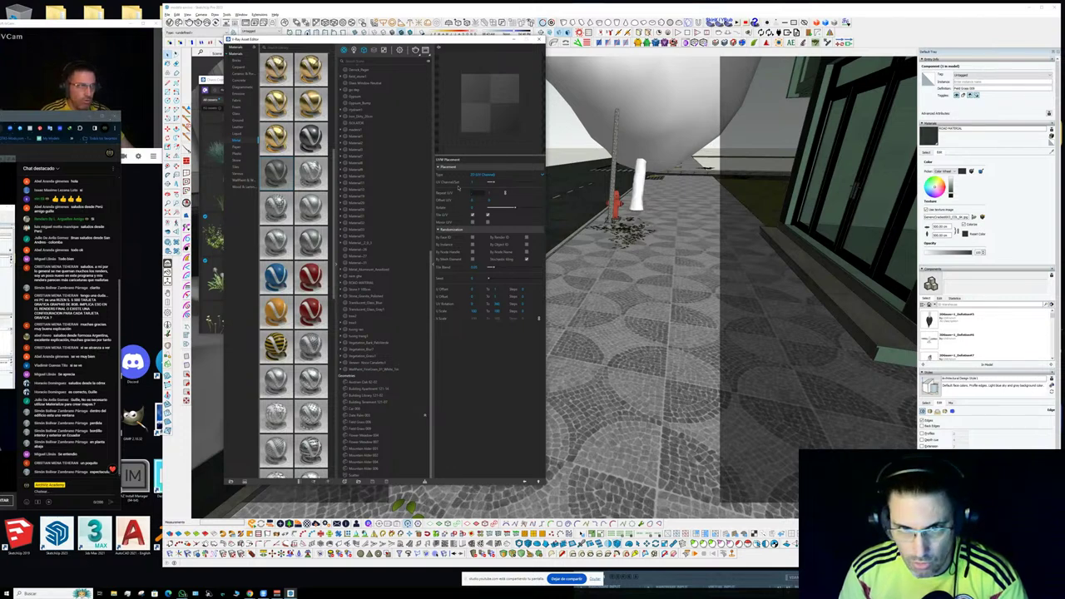
left_click(522, 481)
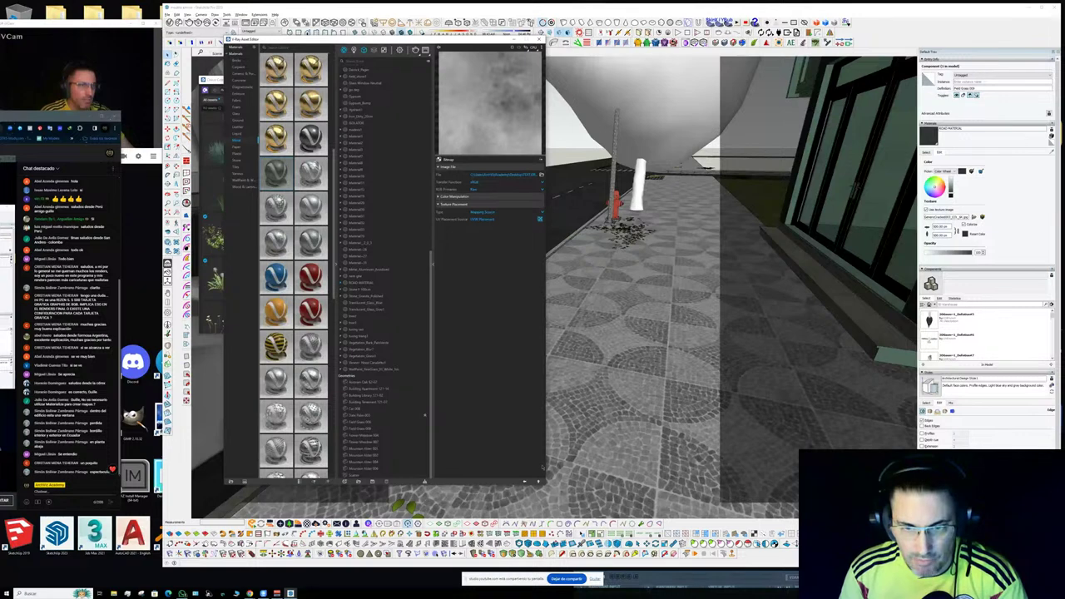
left_click(525, 481)
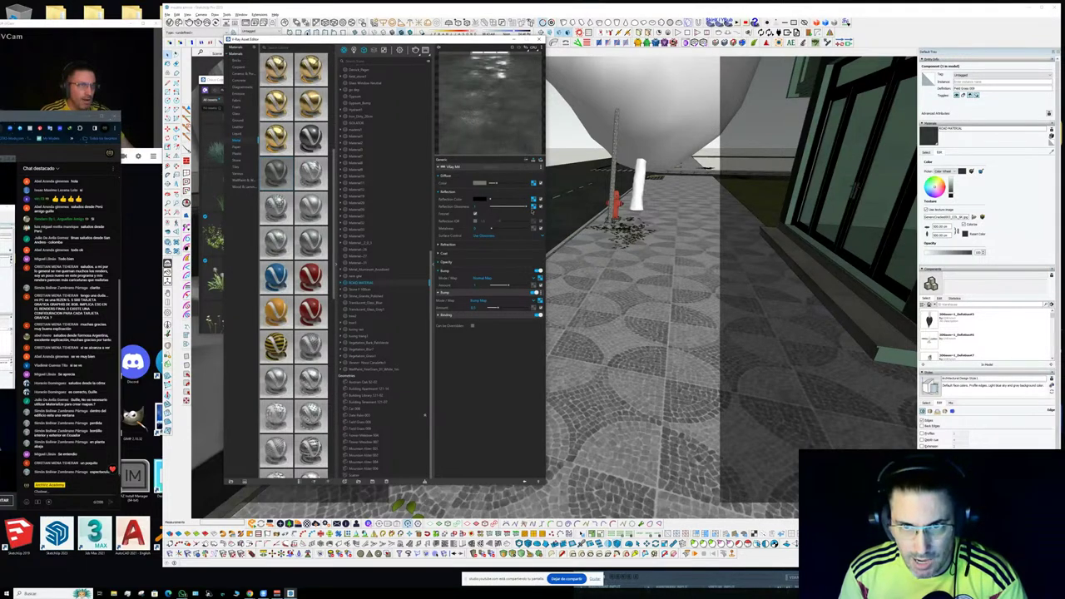
- Set the UV repeat to 0.1 in the UVW Placement of the road's reflection glossiness bitmap
left_click(534, 206)
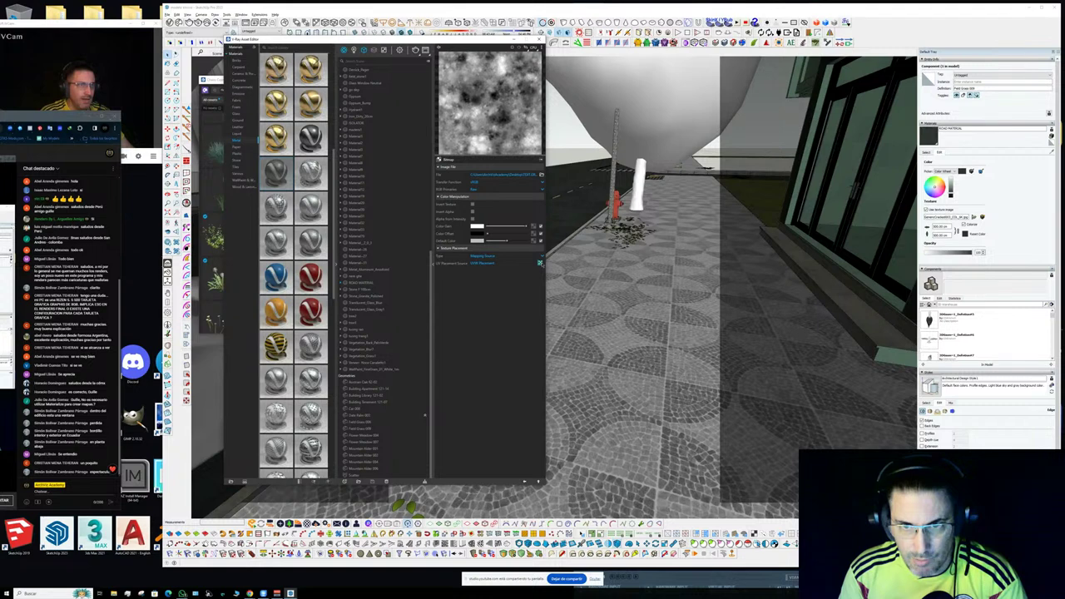
left_click(539, 263)
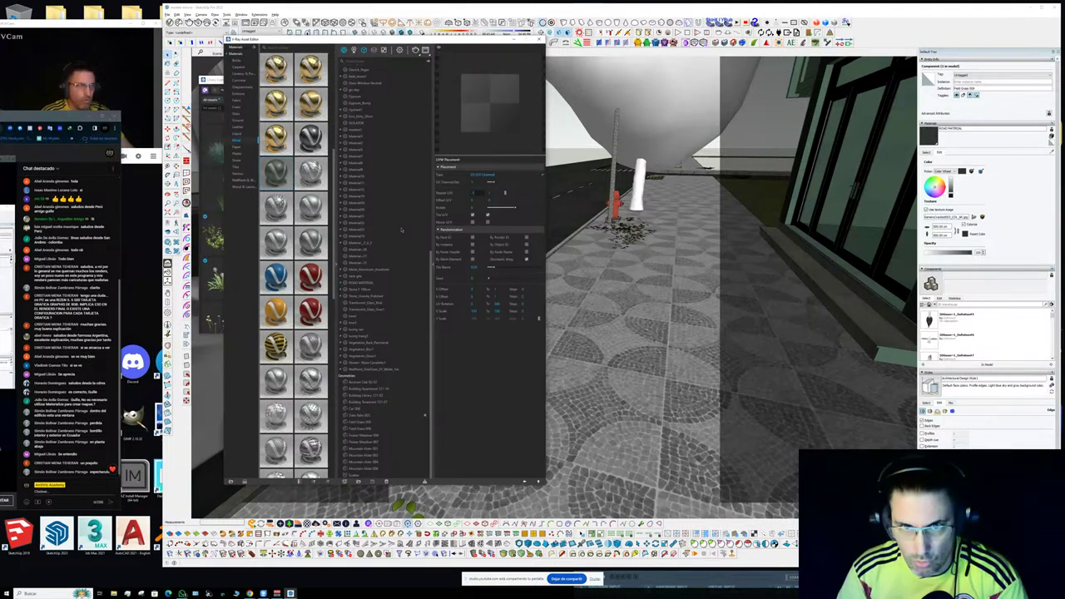
type("0.1")
key("Return")
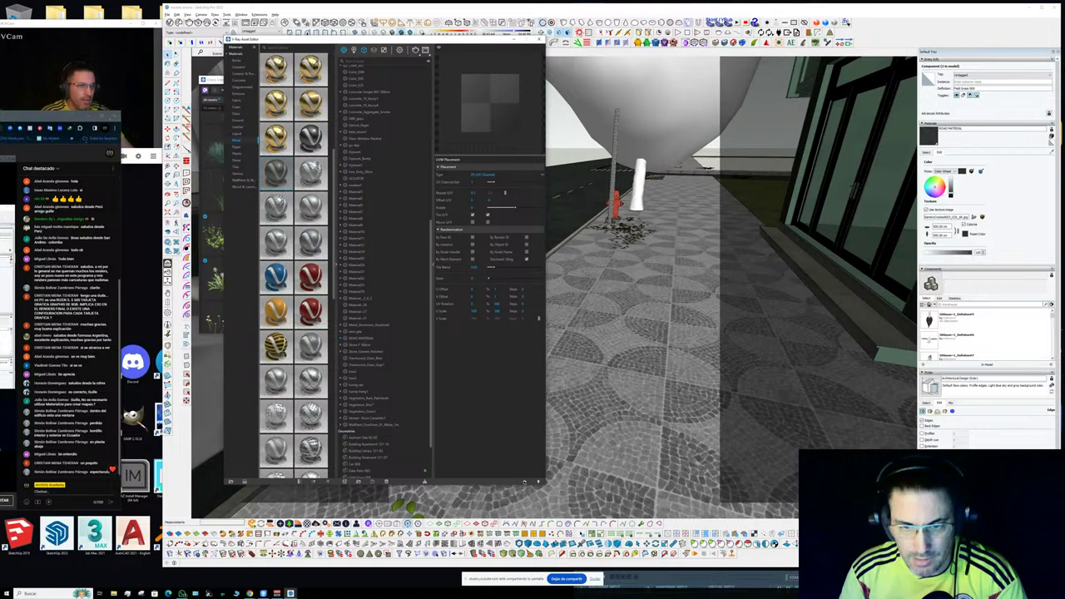
left_click(524, 481)
left_click(524, 481)
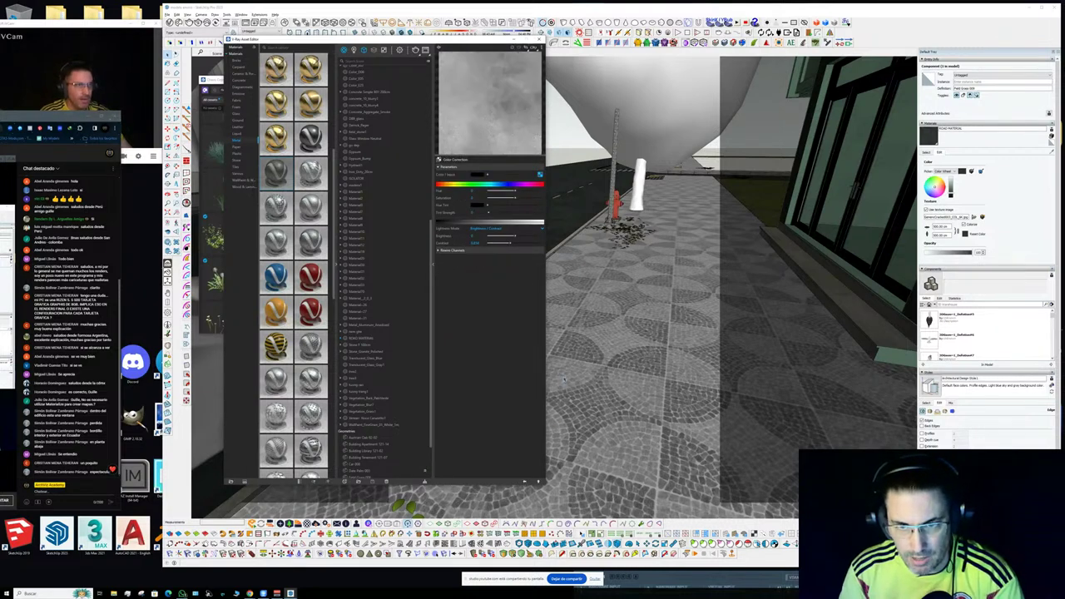
- Sample the sidewalk material and set the UV repeat to 0.1 in its reflection color bitmap's UVW Placement
left_click(598, 356)
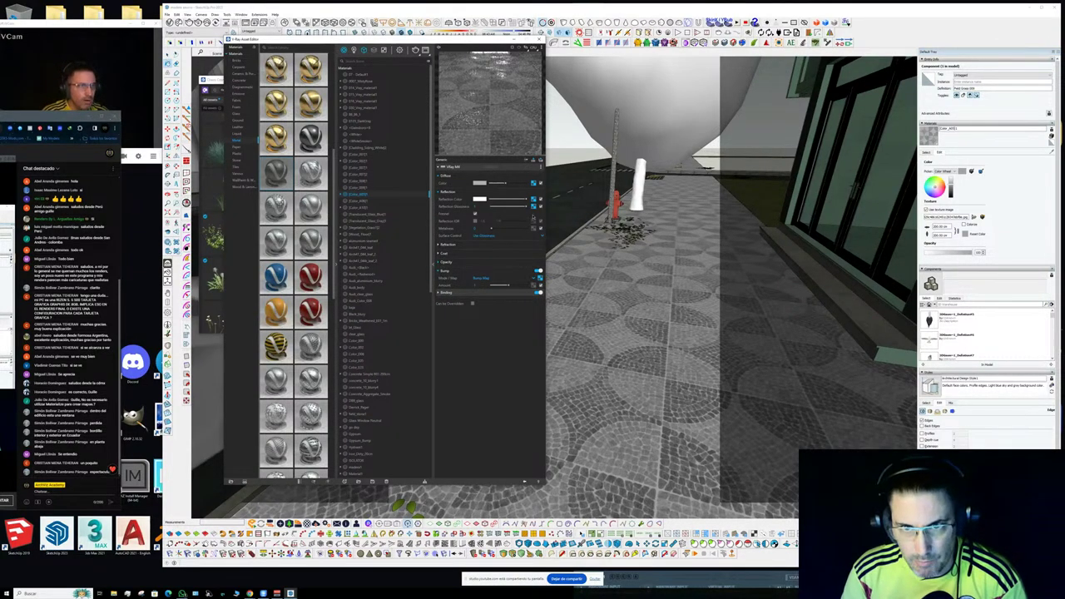
left_click(534, 205)
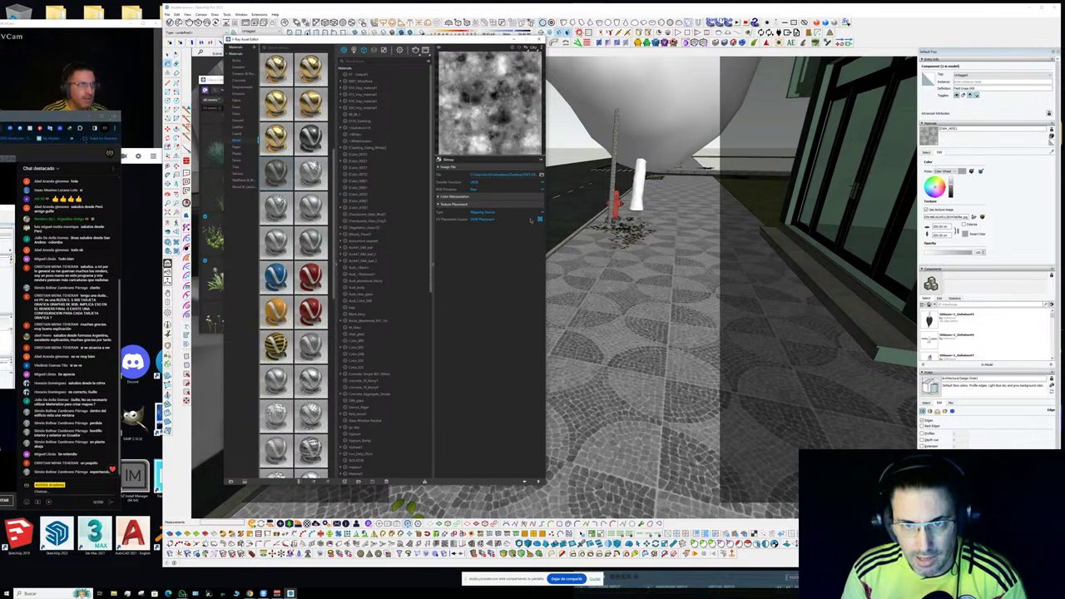
left_click(540, 220)
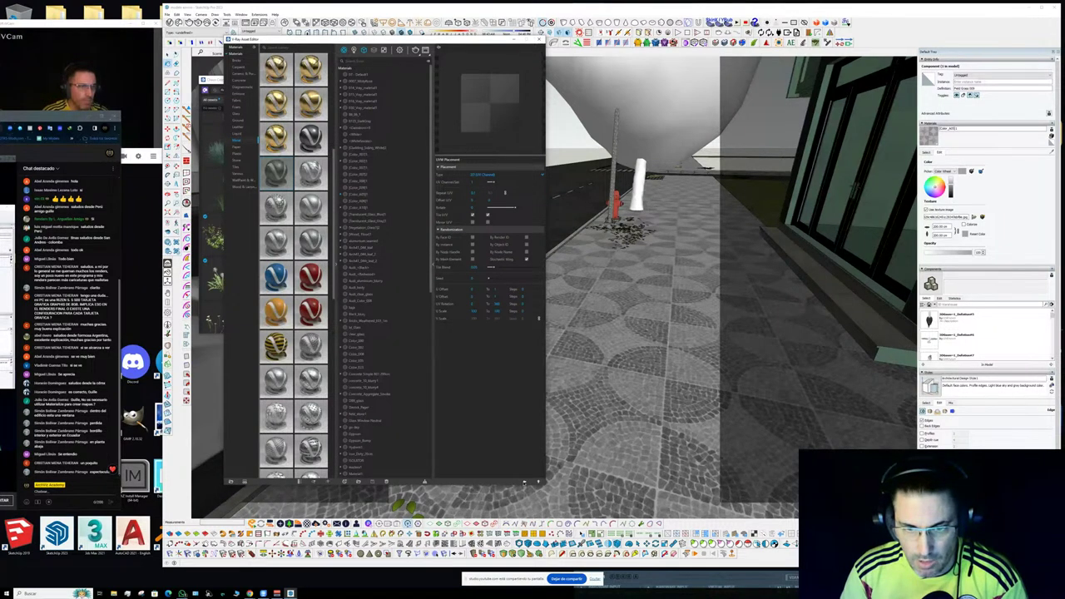
left_click(524, 482)
left_click(524, 482)
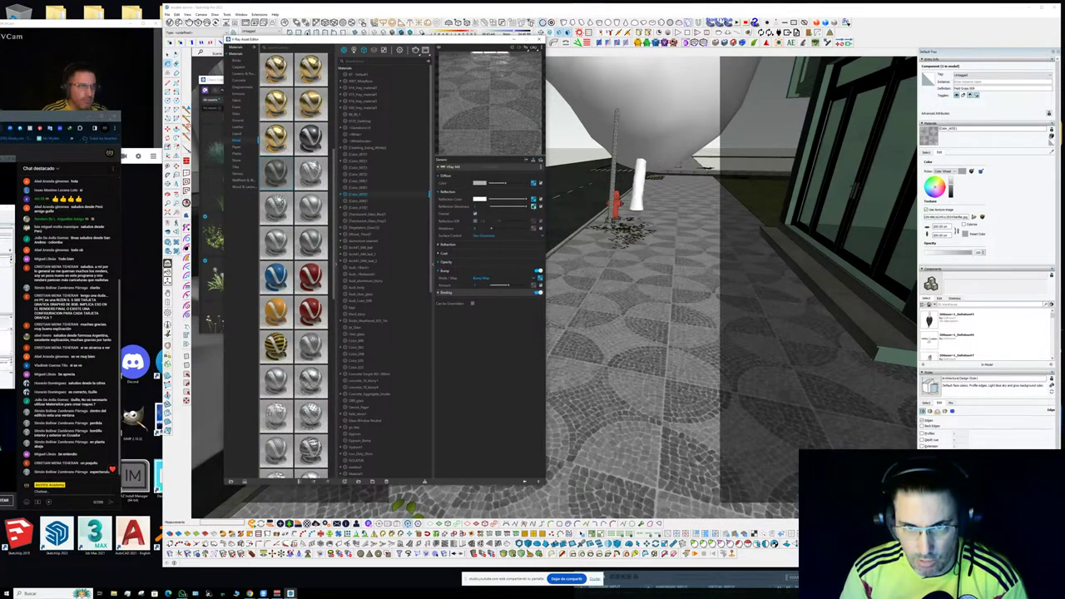
- Set the UV repeat to 0.1 and enable Stochastic Tiling in the UVW Placement of the sidewalk's reflection glossiness bitmap
left_click(533, 207)
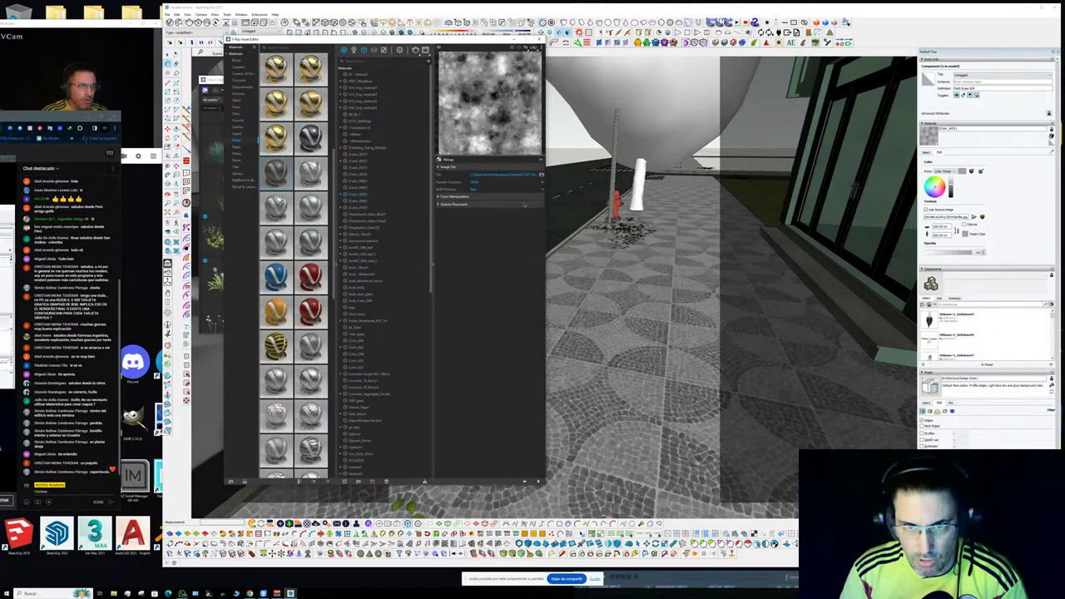
left_click(480, 205)
left_click(539, 220)
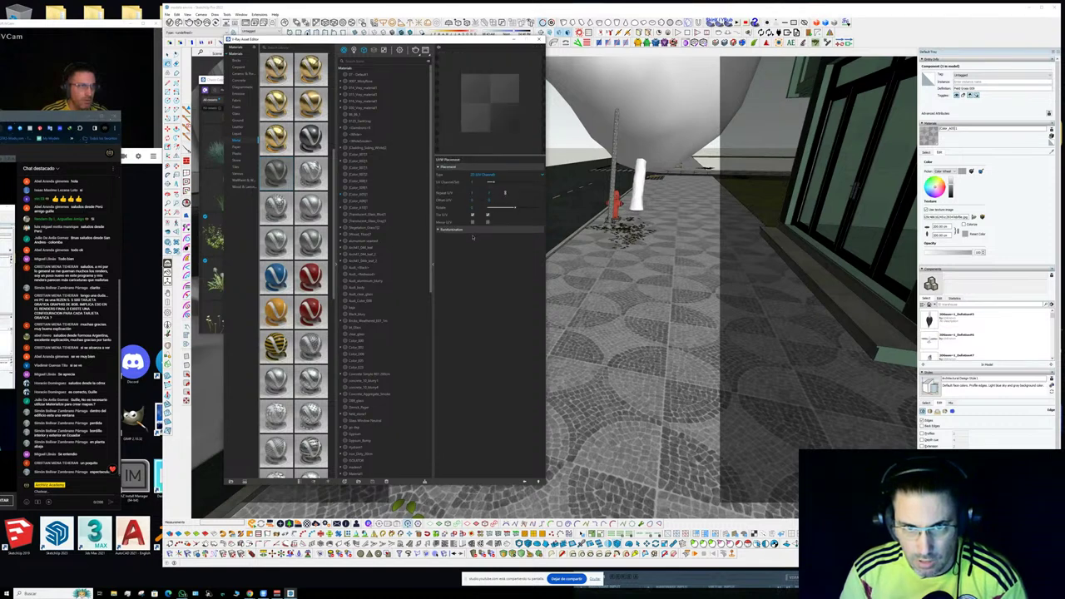
left_click(471, 231)
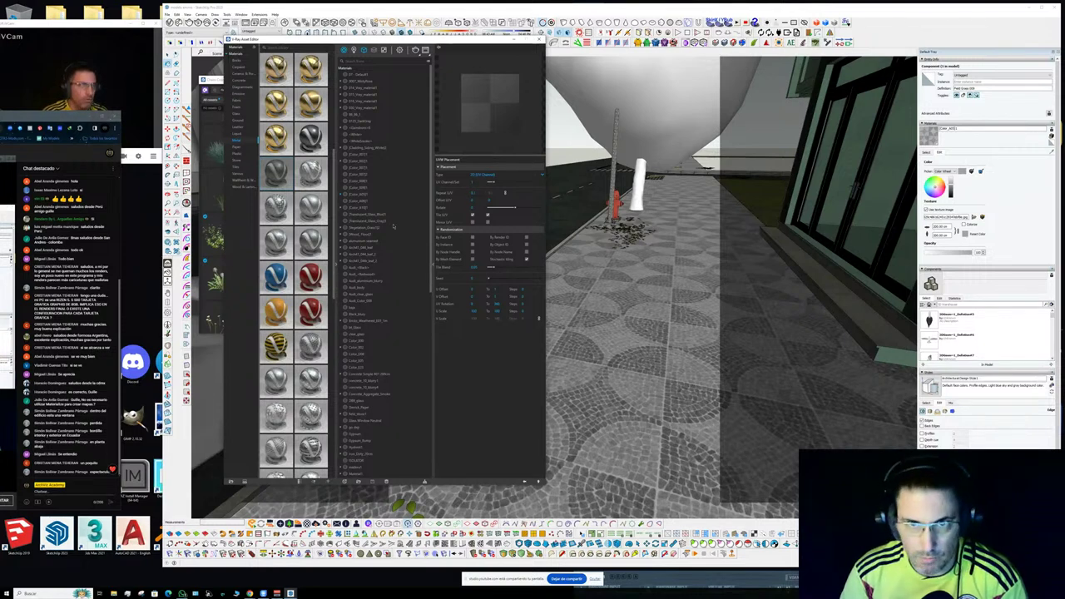
left_click(552, 120)
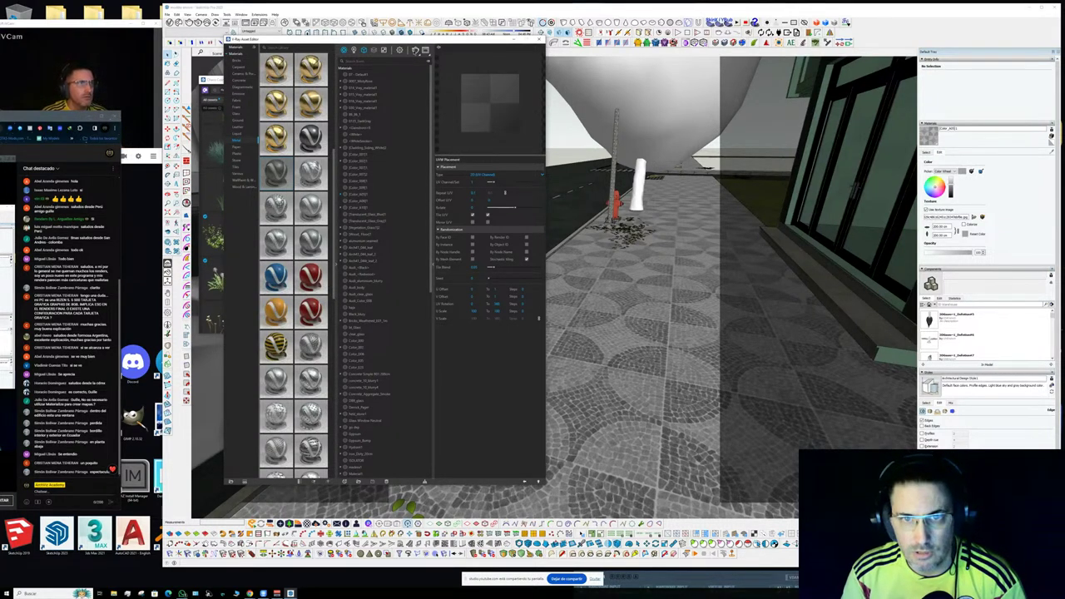
- Render the street view and inspect the sidewalk and road reflections up close
left_click(415, 52)
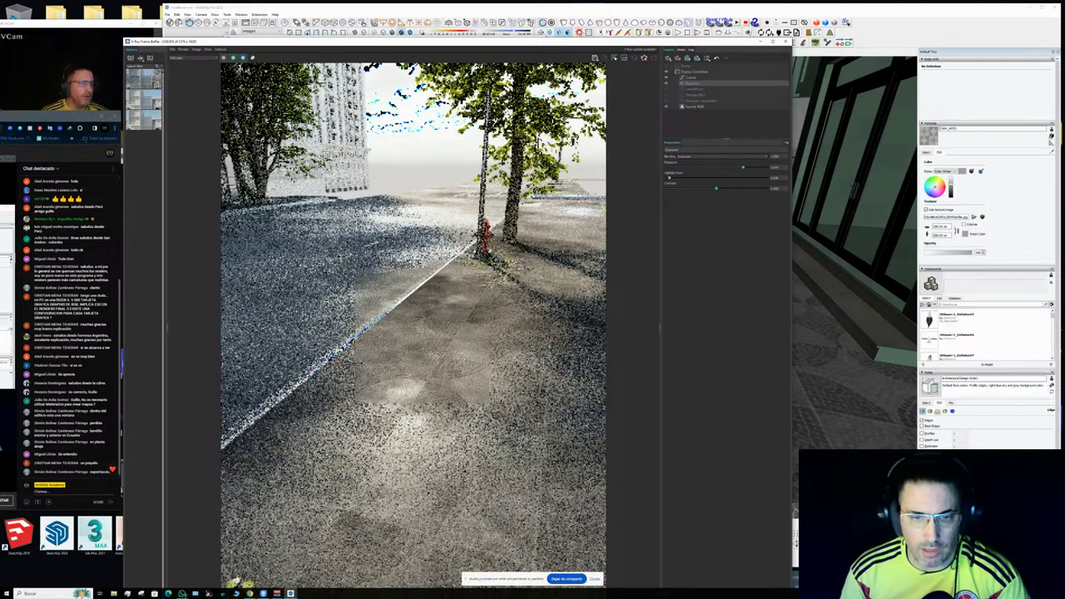
scroll(435, 367, "up", 1)
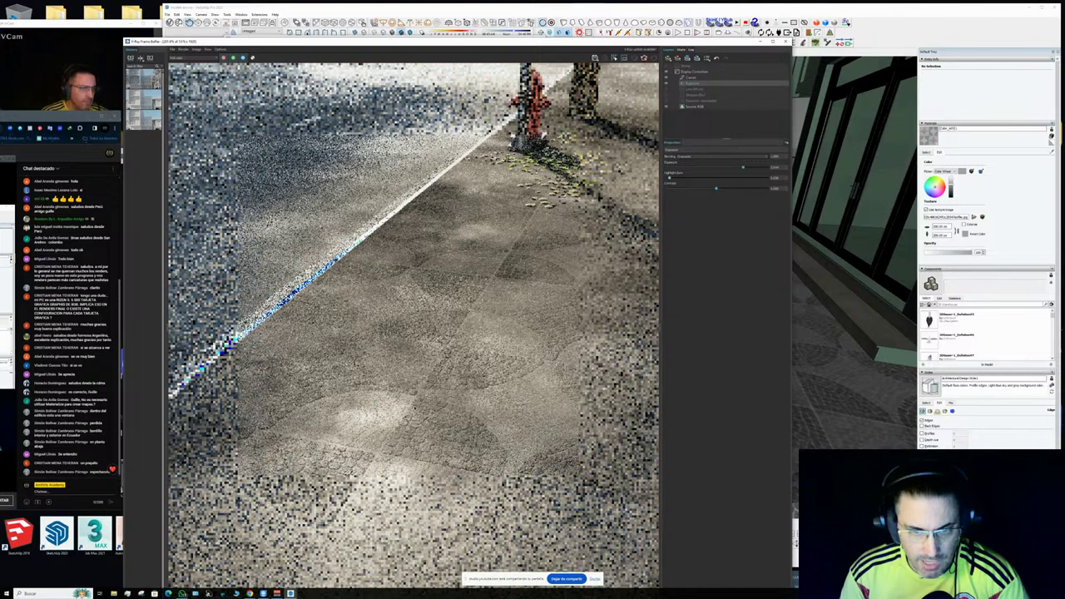
scroll(414, 408, "up", 2)
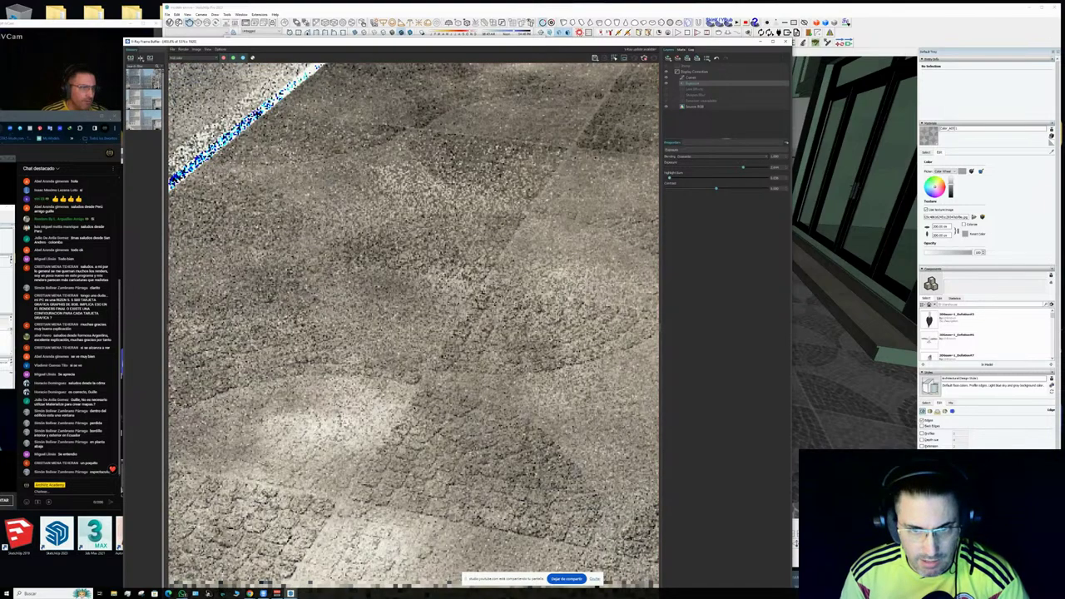
scroll(414, 408, "down", 3)
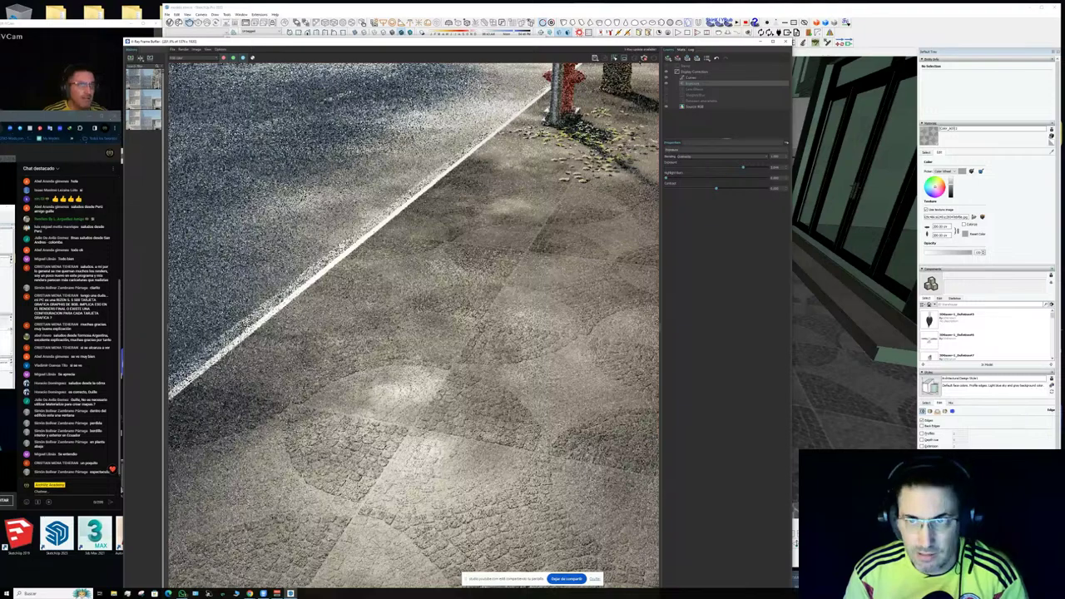
- Render a close-up of the curb beside the patterned sidewalk and examine its texture against the road
left_click(785, 40)
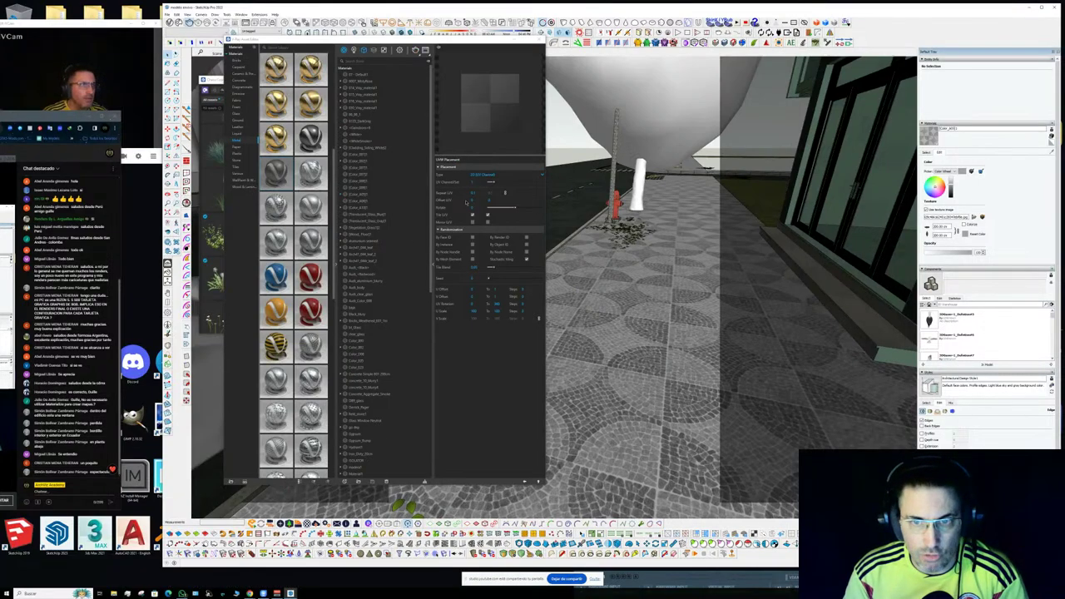
left_click(539, 39)
scroll(433, 337, "up", 6)
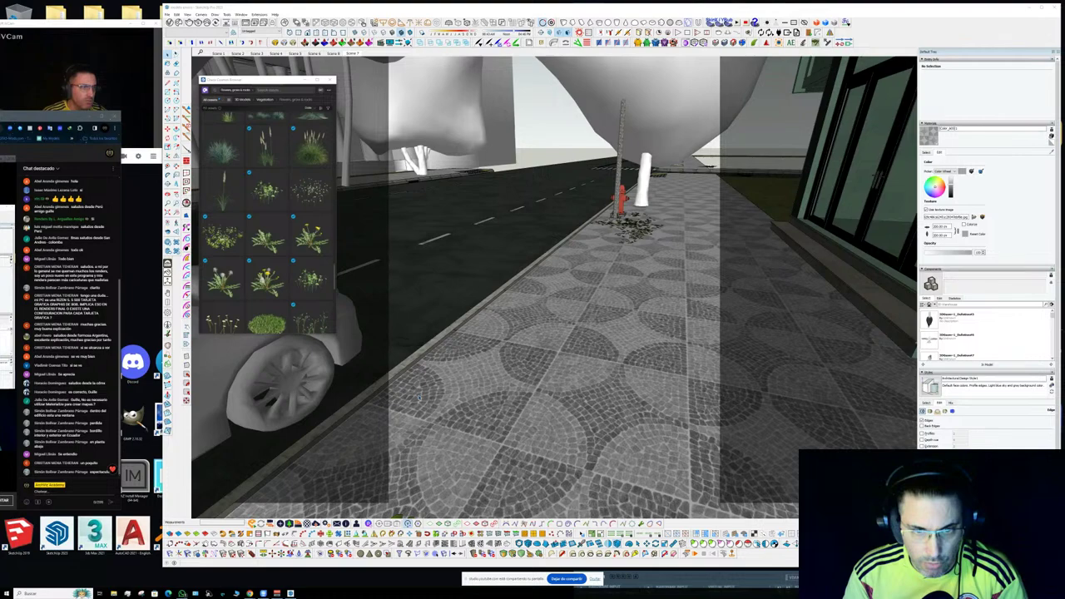
scroll(432, 337, "up", 3)
mouse_move(432, 337)
middle_mouse_down()
mouse_move(458, 331)
mouse_move(575, 238)
mouse_move(597, 197)
mouse_move(537, 333)
mouse_move(539, 364)
mouse_move(316, 284)
middle_mouse_up()
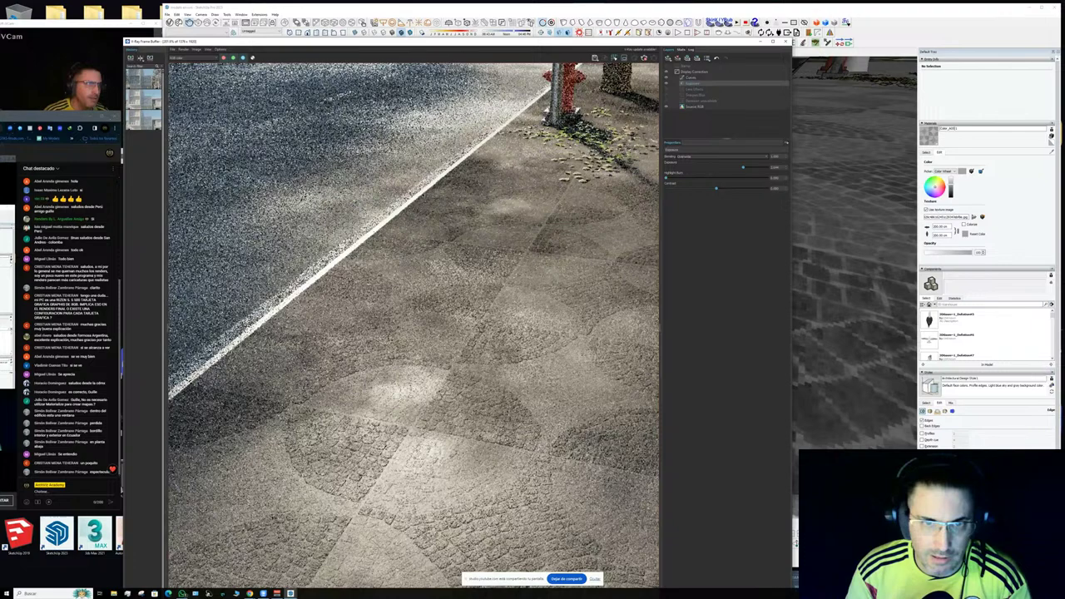
scroll(420, 194, "up", 5)
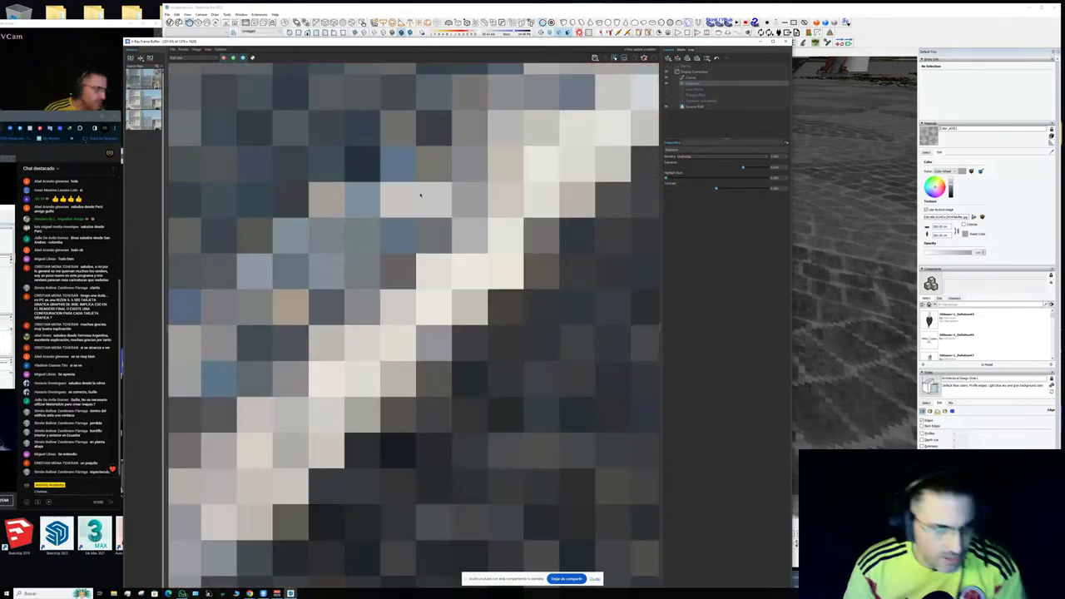
scroll(420, 194, "down", 3)
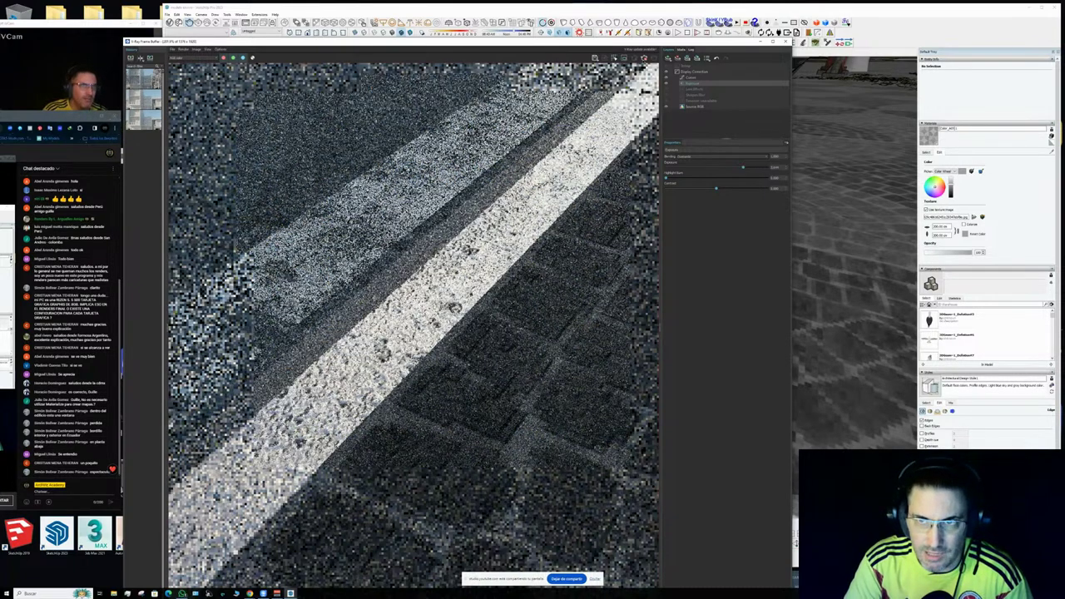
- Sample the curb's concrete material and set its texture width to 80 cm
left_click(786, 42)
mouse_move(416, 310)
middle_mouse_down()
mouse_move(491, 337)
mouse_move(443, 364)
mouse_move(595, 324)
middle_mouse_up()
left_click(596, 324, "alt")
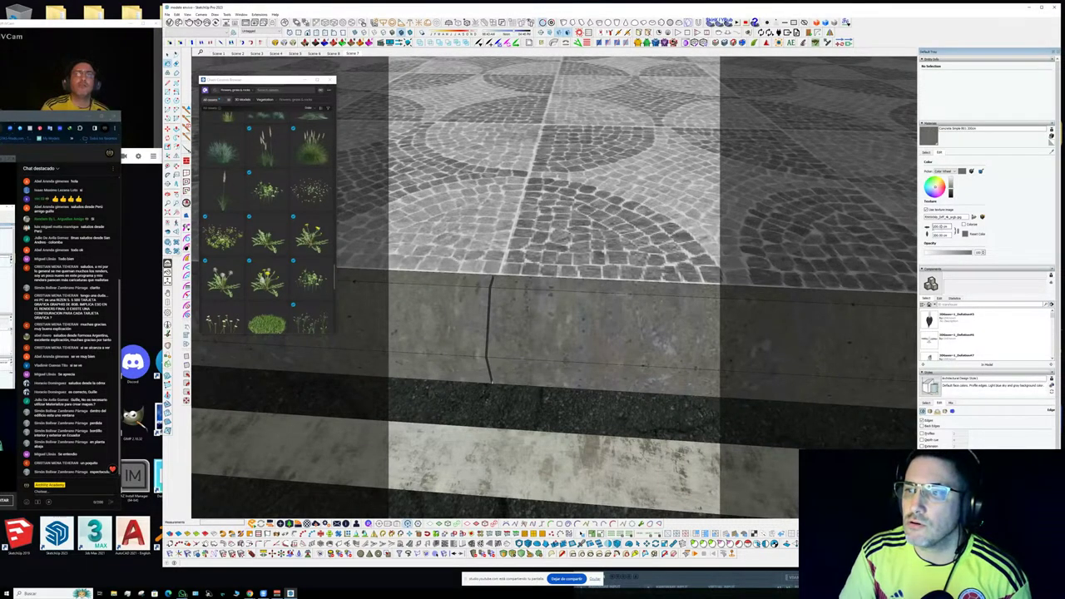
left_click_drag(941, 226, 882, 228)
type("80")
key("Return")
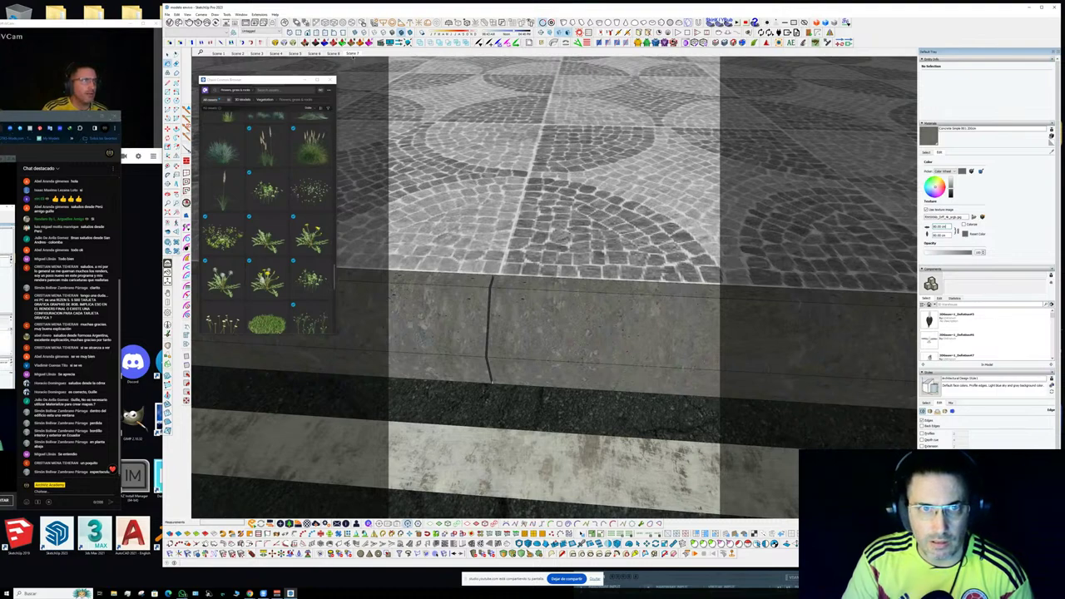
- Render the frontal facade scene and lower the exposure correction slightly
left_click(353, 54)
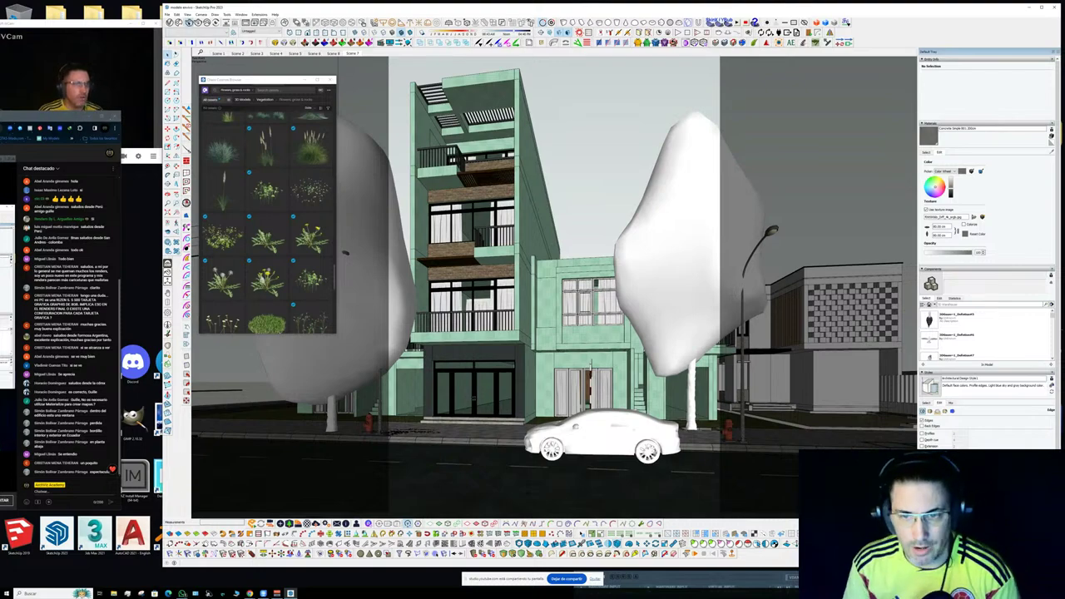
left_click(190, 22)
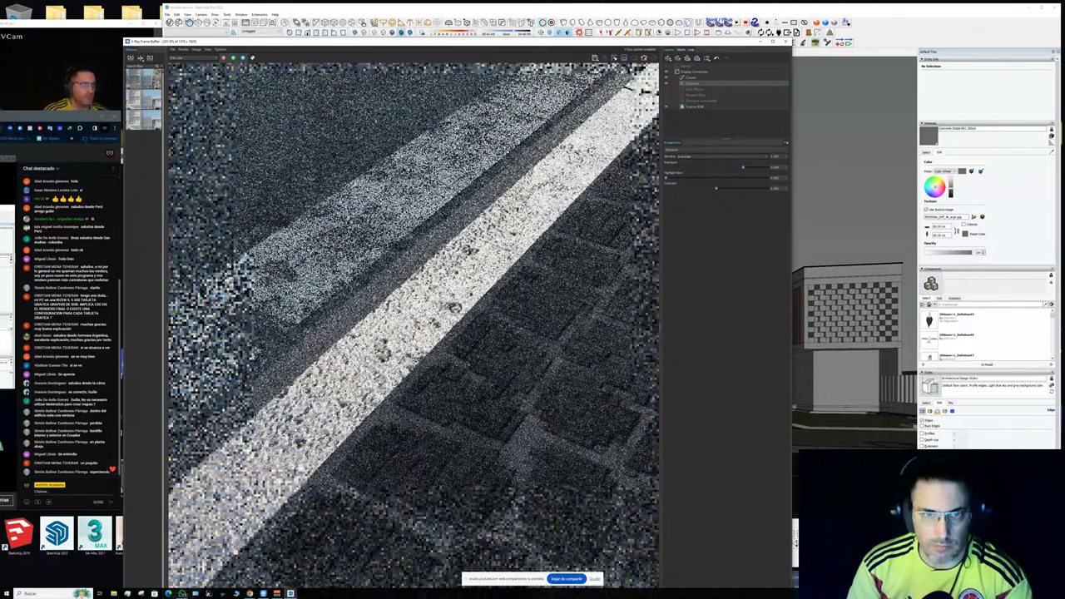
left_click_drag(478, 44, 535, 24)
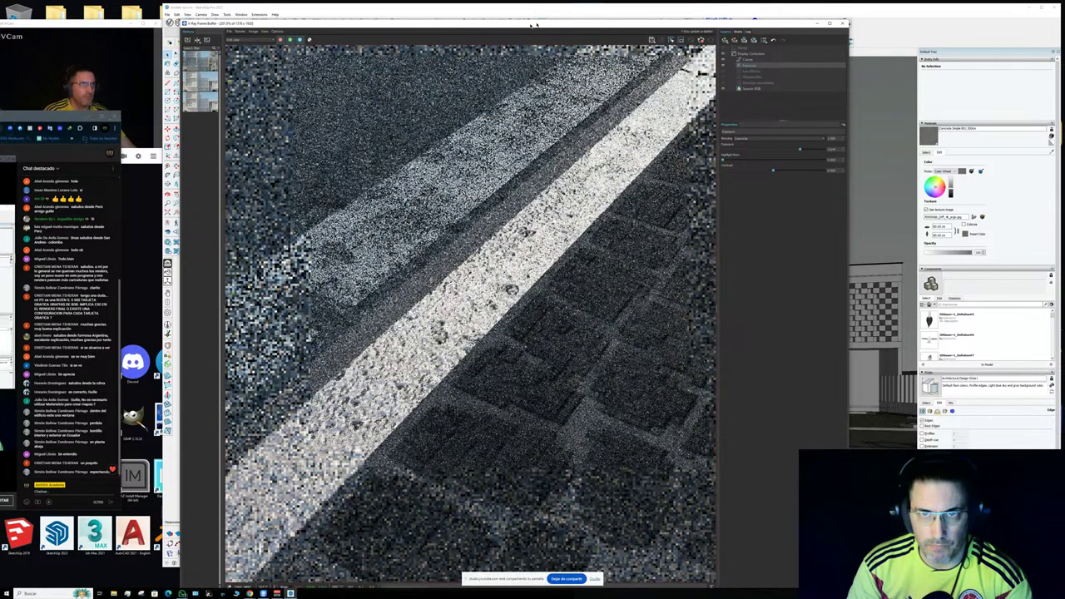
left_click_drag(535, 25, 575, 13)
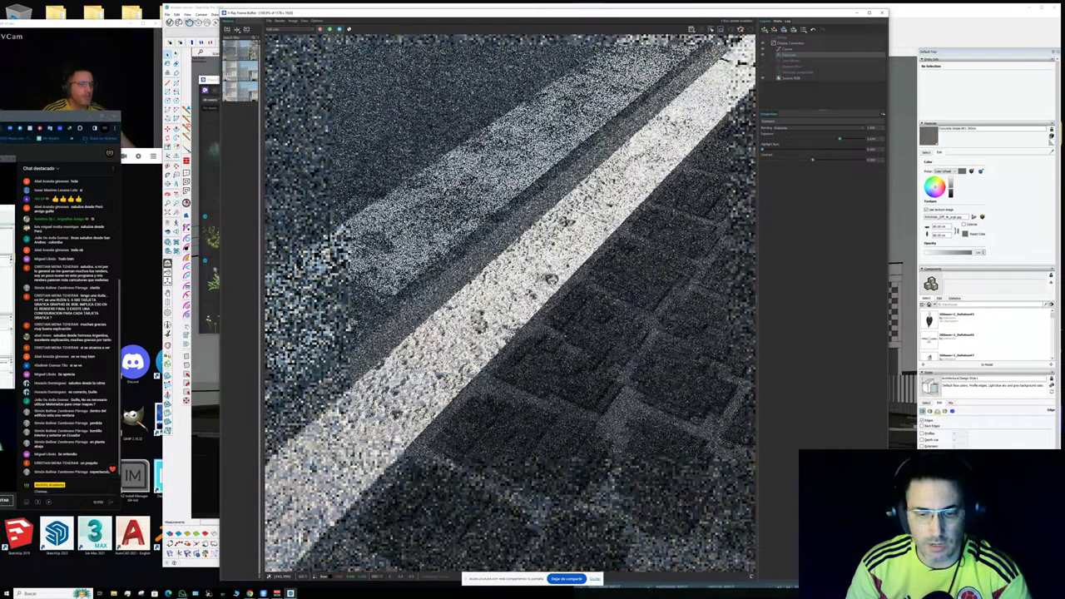
scroll(543, 170, "down", 3)
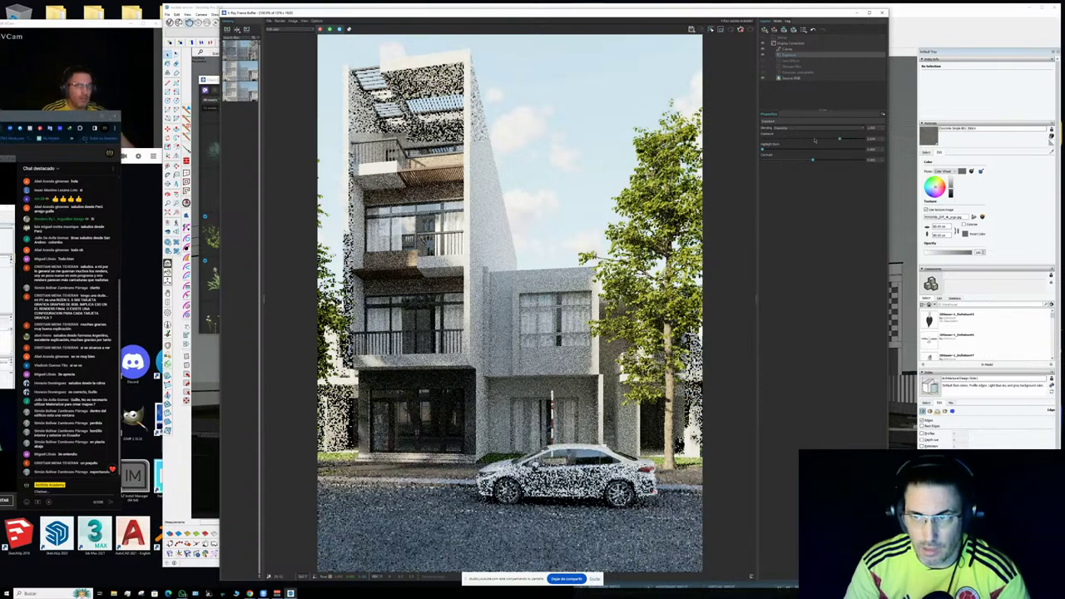
mouse_move(840, 139)
left_mouse_down()
mouse_move(814, 139)
mouse_move(833, 140)
left_mouse_up()
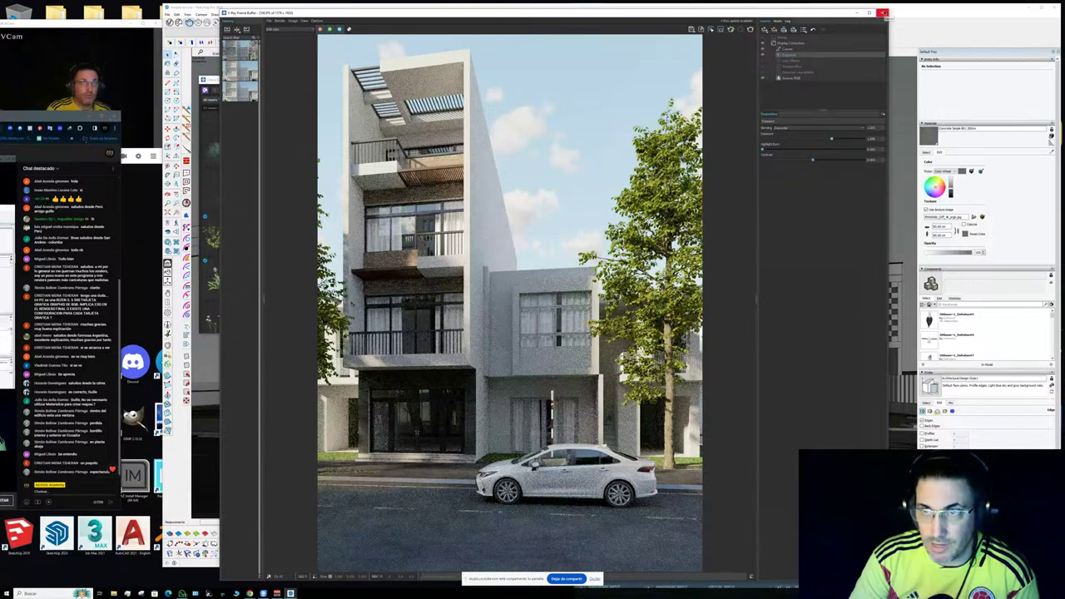
- Save the current facade render to the frame buffer history and close the Cosmos asset browser
left_click(881, 13)
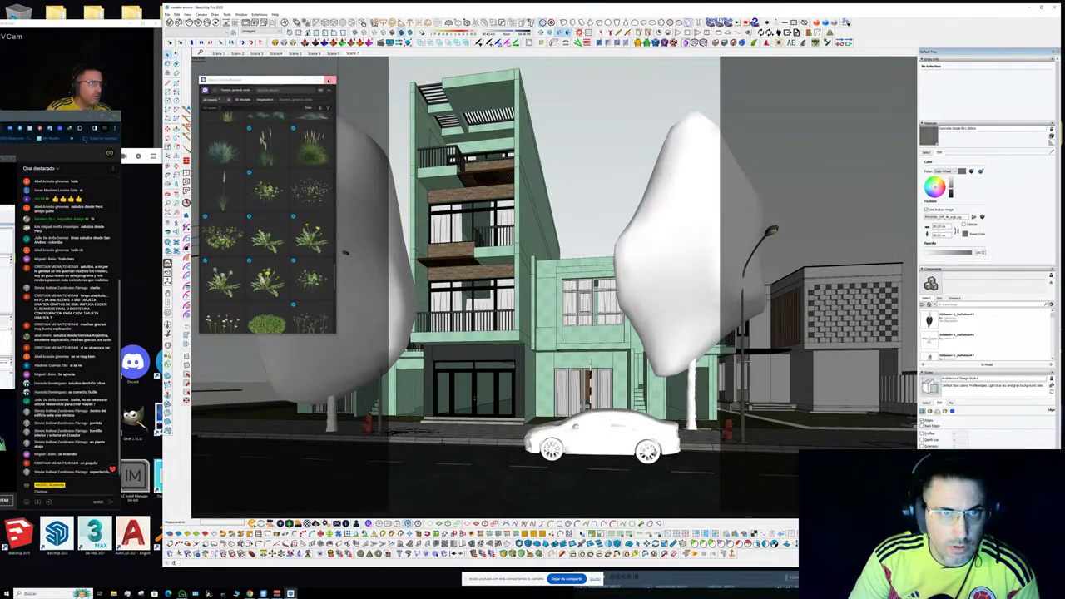
left_click(331, 79)
left_click(169, 22)
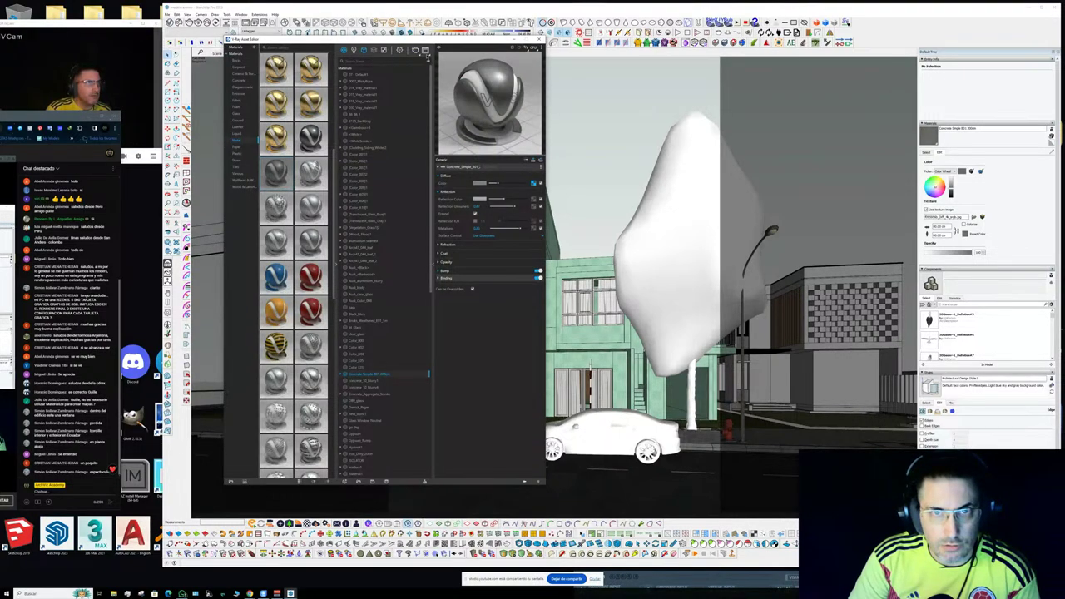
left_click(426, 51)
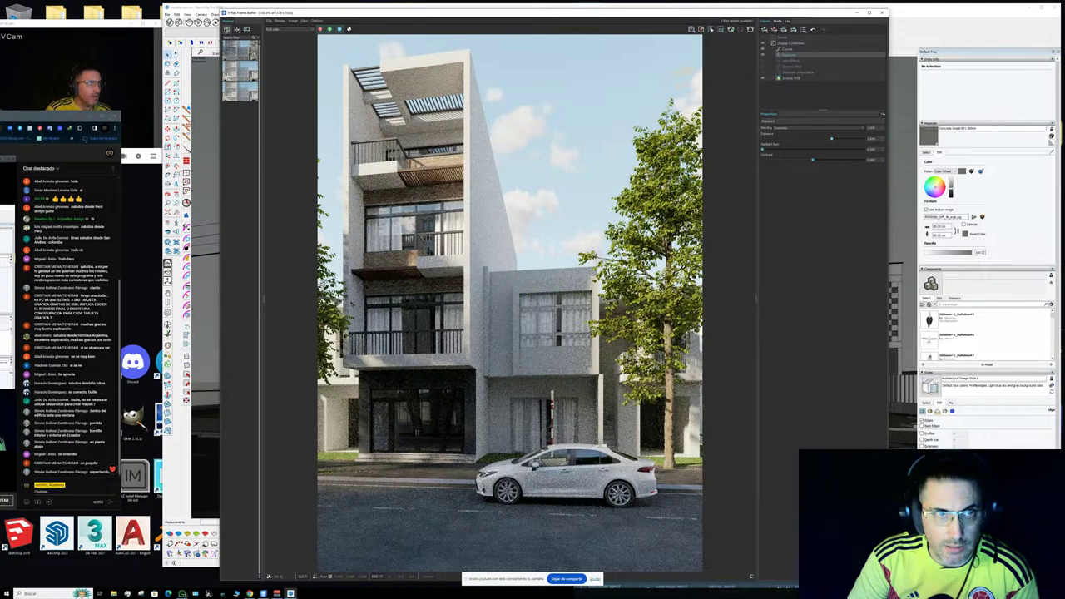
left_click(227, 30)
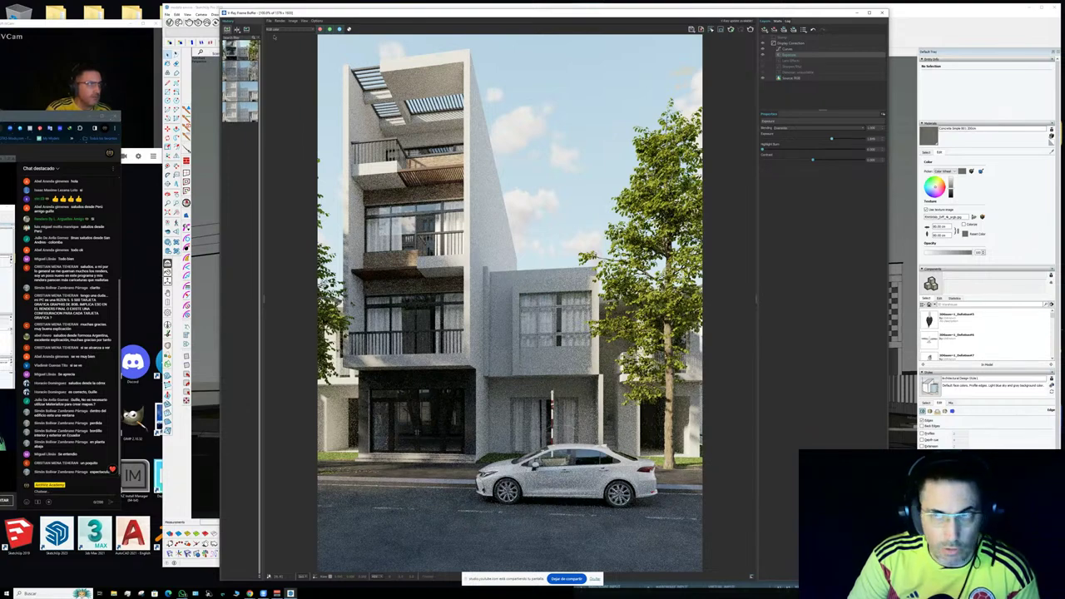
left_click(881, 12)
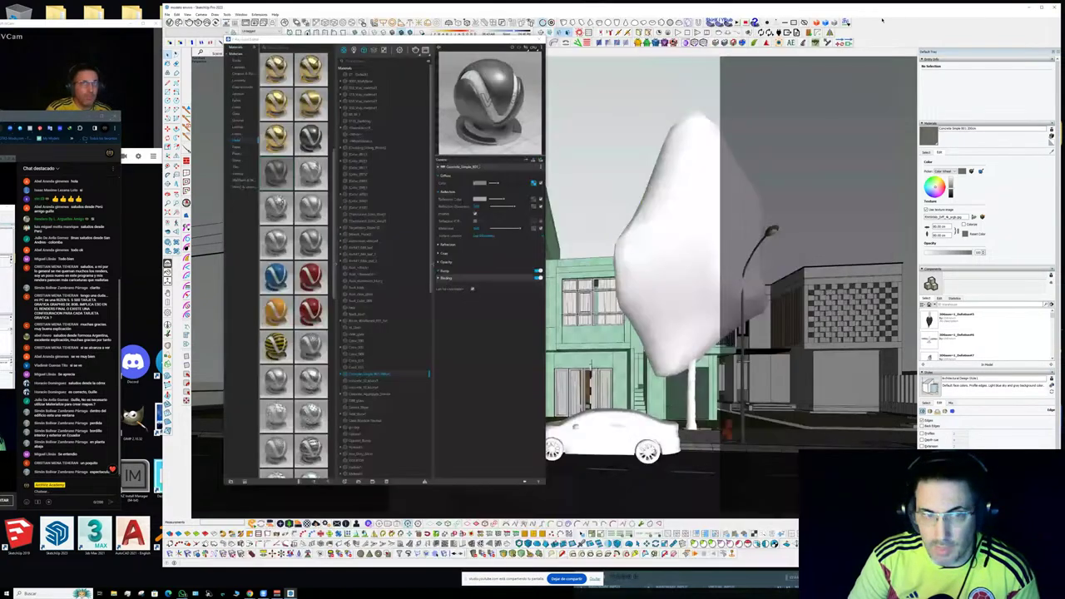
- Enable the Volumetric Environment as Aerial Perspective and render the facade with a lower exposure correction
left_click(399, 50)
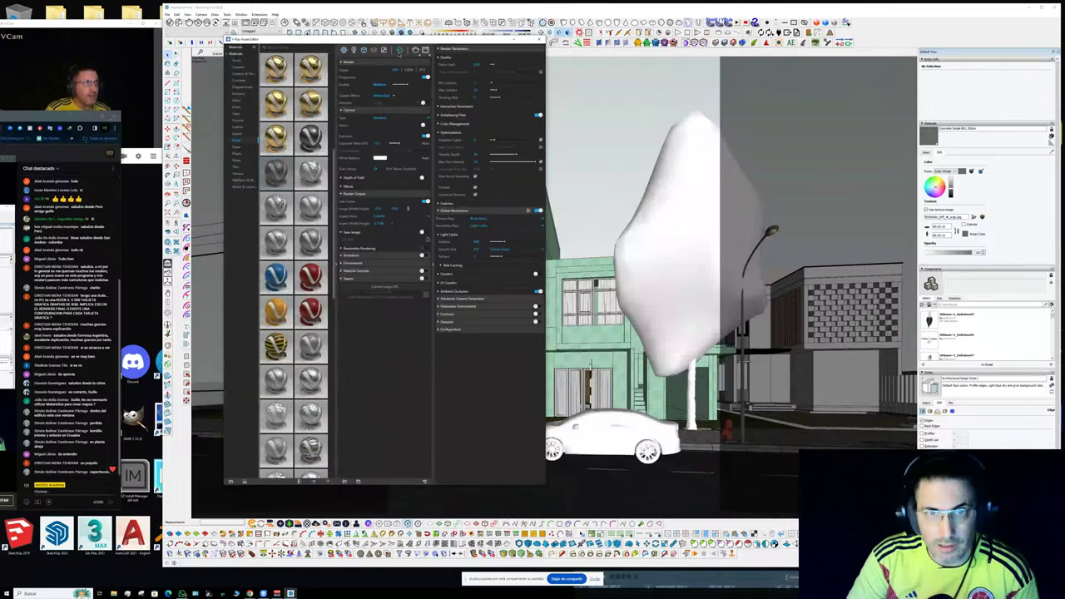
left_click(460, 307)
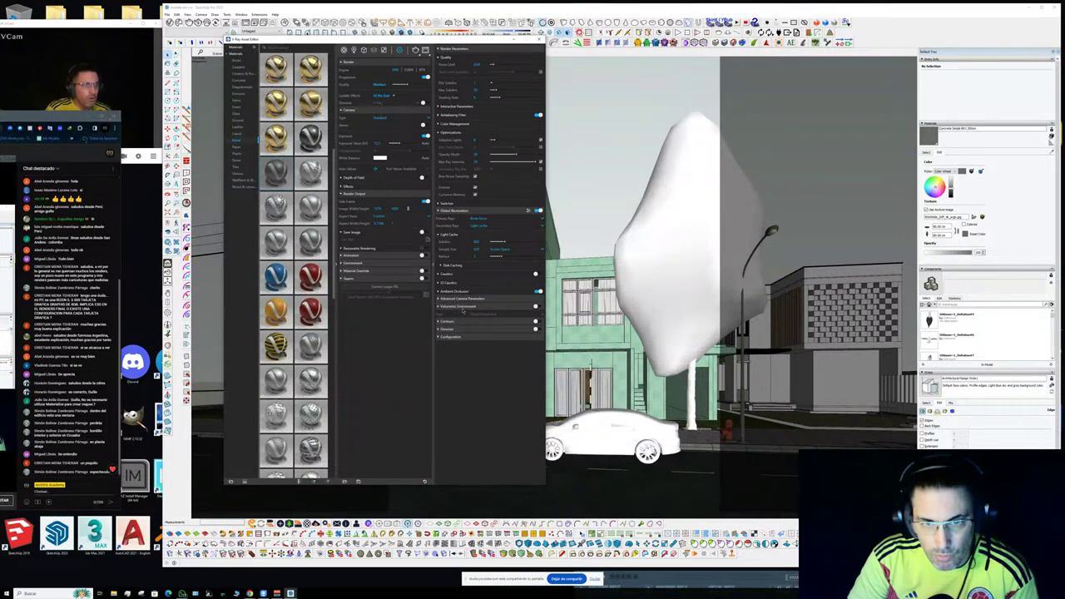
left_click(536, 306)
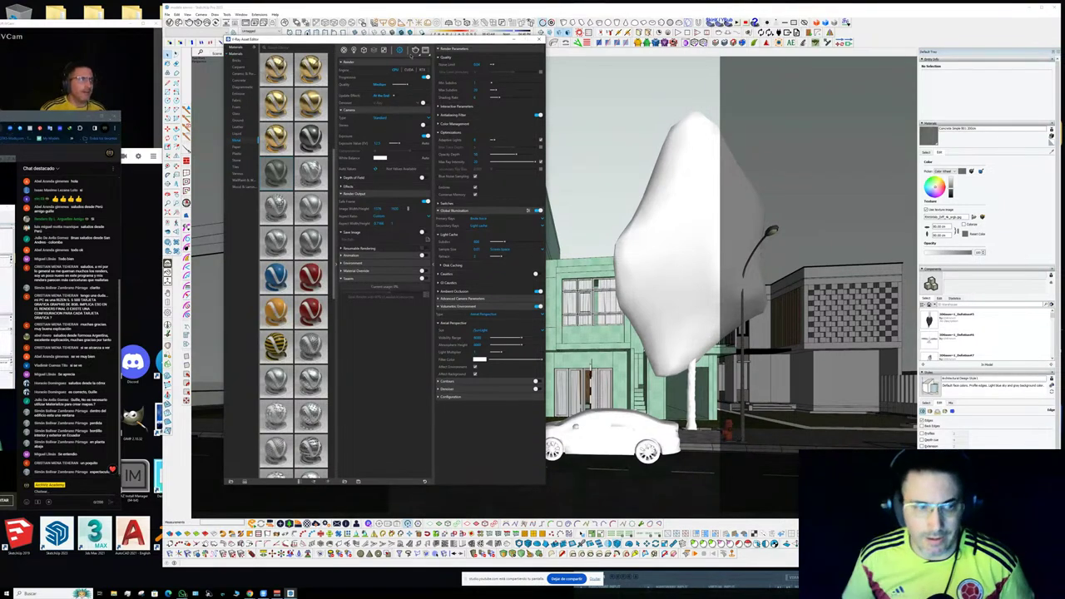
left_click(413, 52)
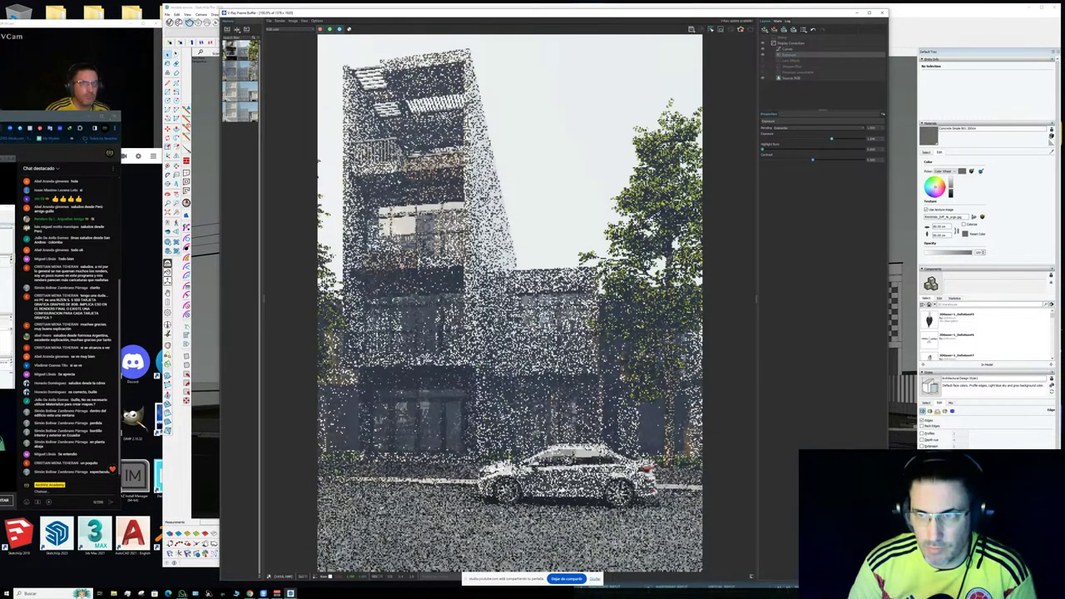
mouse_move(831, 139)
left_mouse_down()
mouse_move(795, 139)
mouse_move(822, 140)
left_mouse_up()
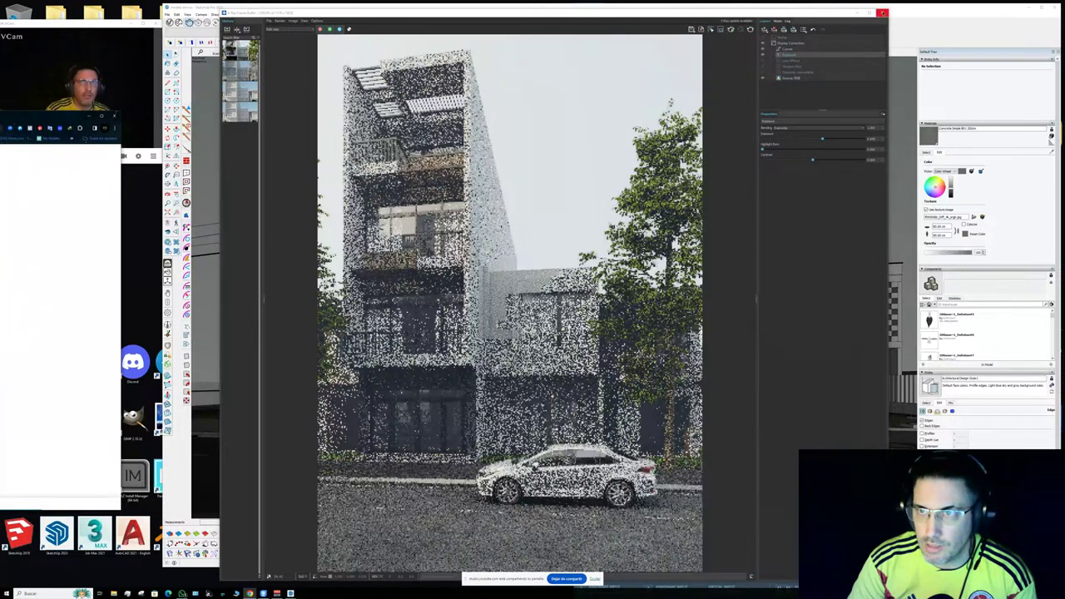
- Close the Chaos sign-in page in the browser and move the browser window back off the V-Ray Asset Editor
left_click(857, 13)
left_click_drag(63, 116, 372, 120)
left_click_drag(224, 126, 331, 149)
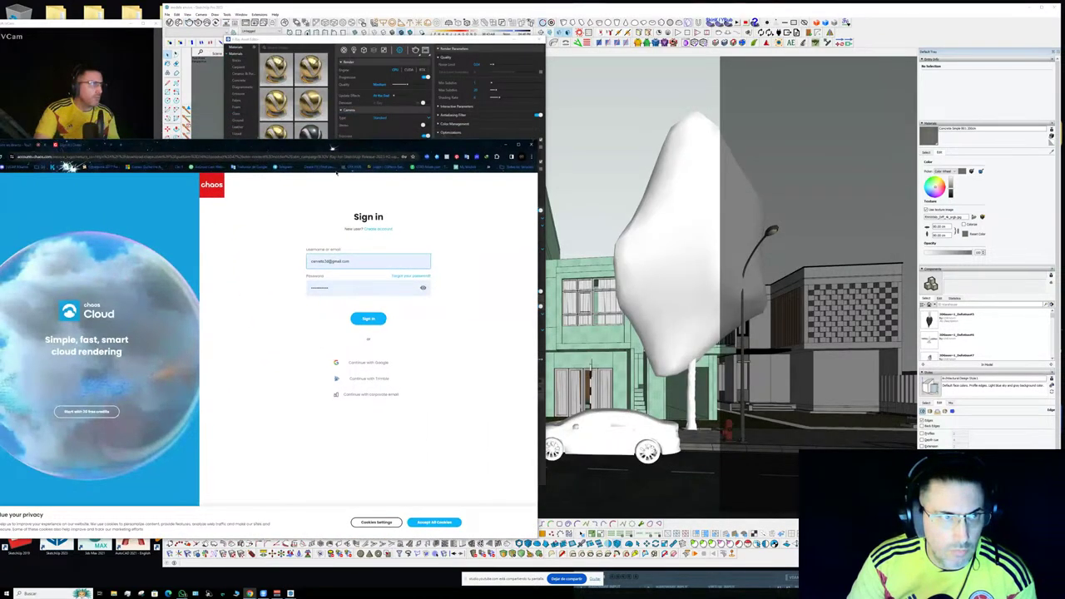
left_click(111, 145)
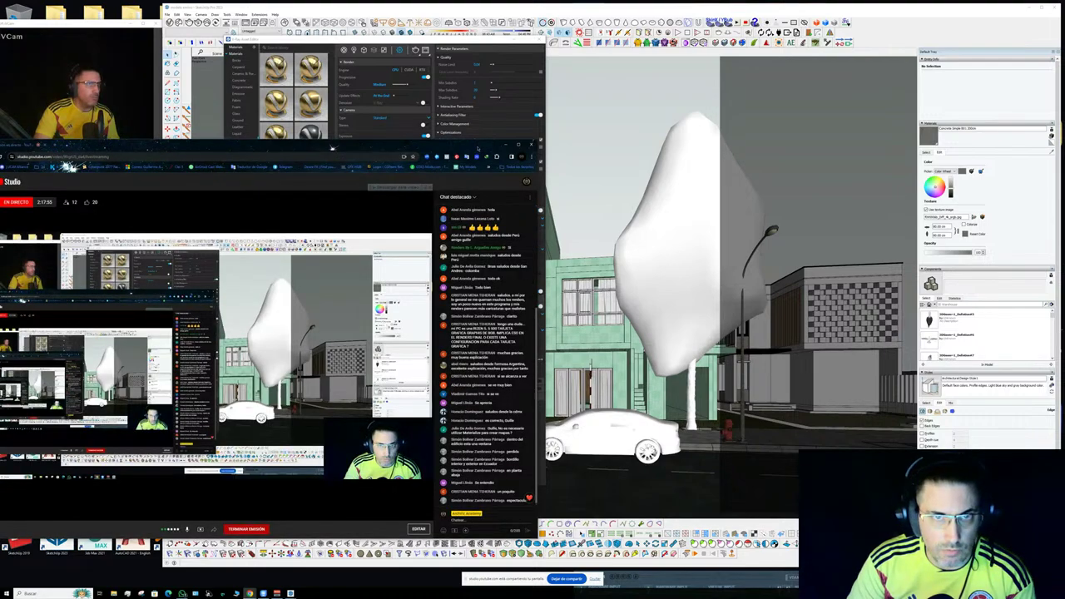
left_click_drag(426, 147, 41, 147)
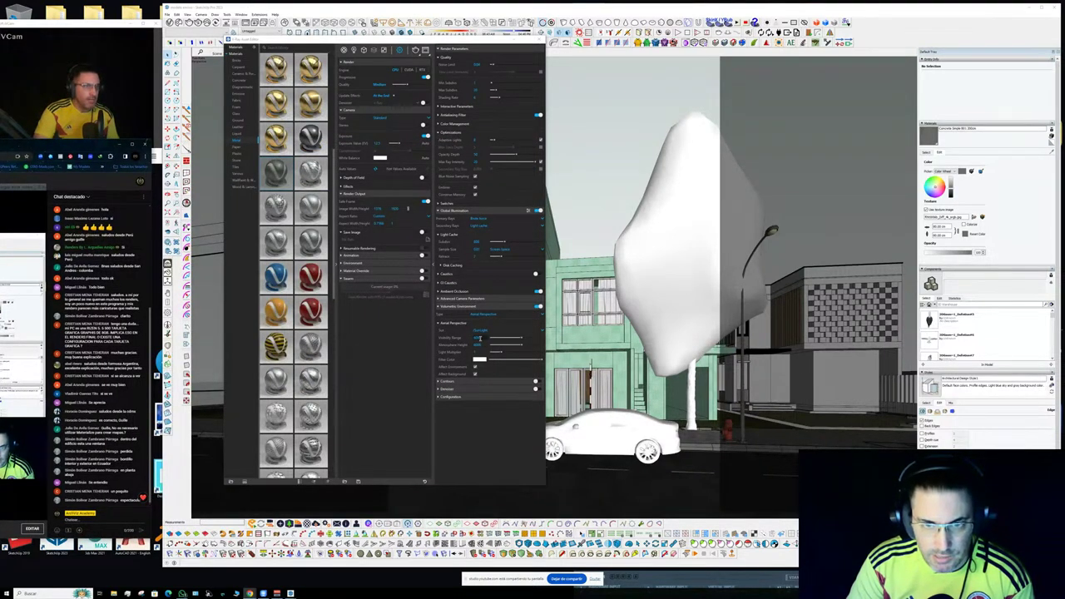
- Try a different visibility range for the Aerial Perspective and check it in a new facade render
left_click_drag(480, 339, 332, 372)
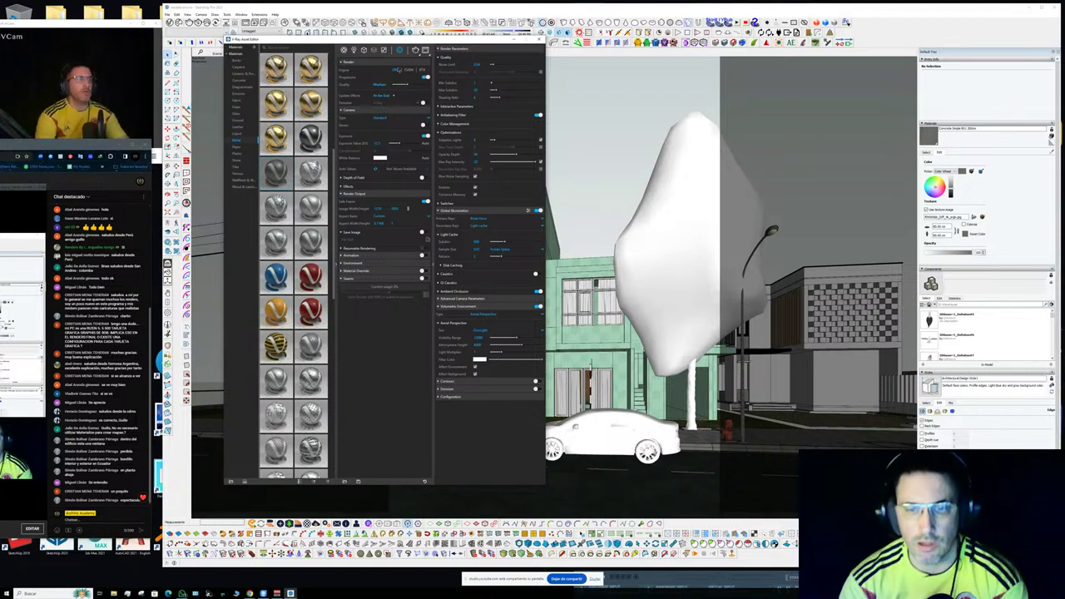
left_click(405, 75)
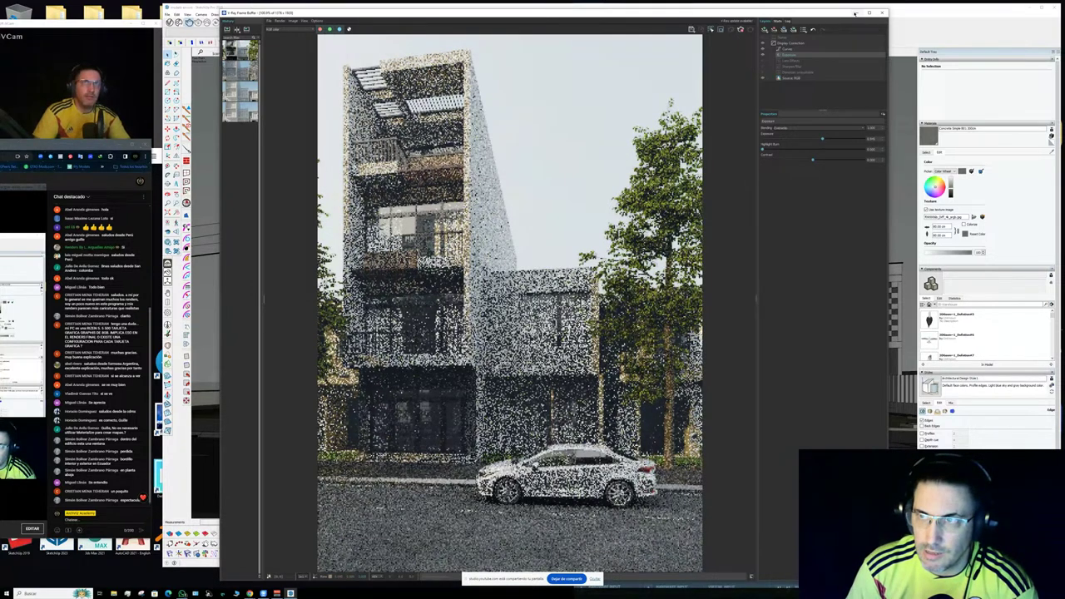
left_click(882, 12)
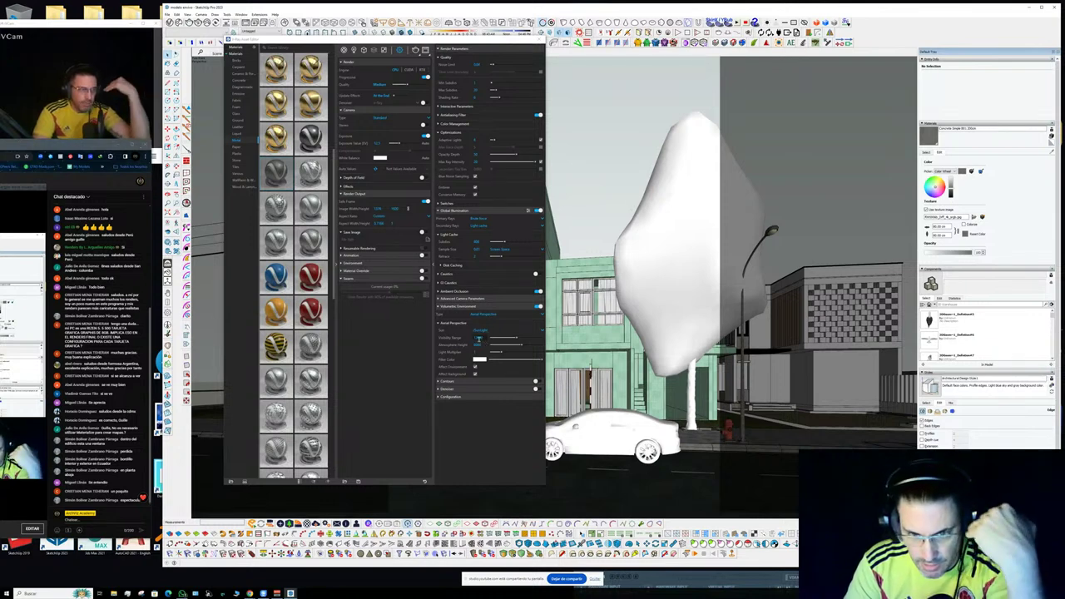
- Adjust the Aerial Perspective visibility range again and render the facade
left_click_drag(477, 338, 464, 340)
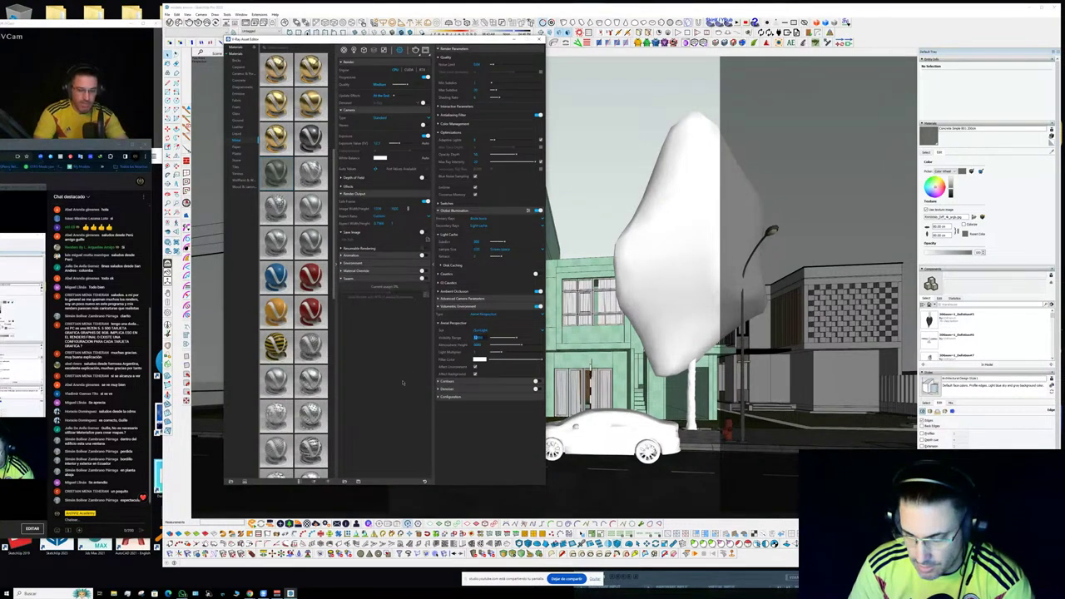
type("7")
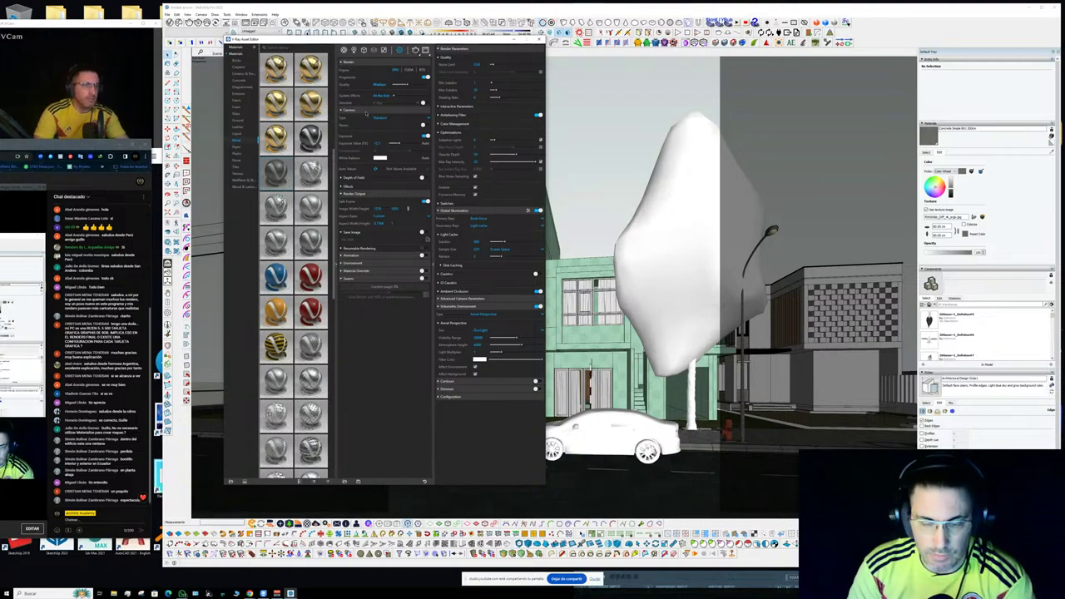
left_click(189, 21)
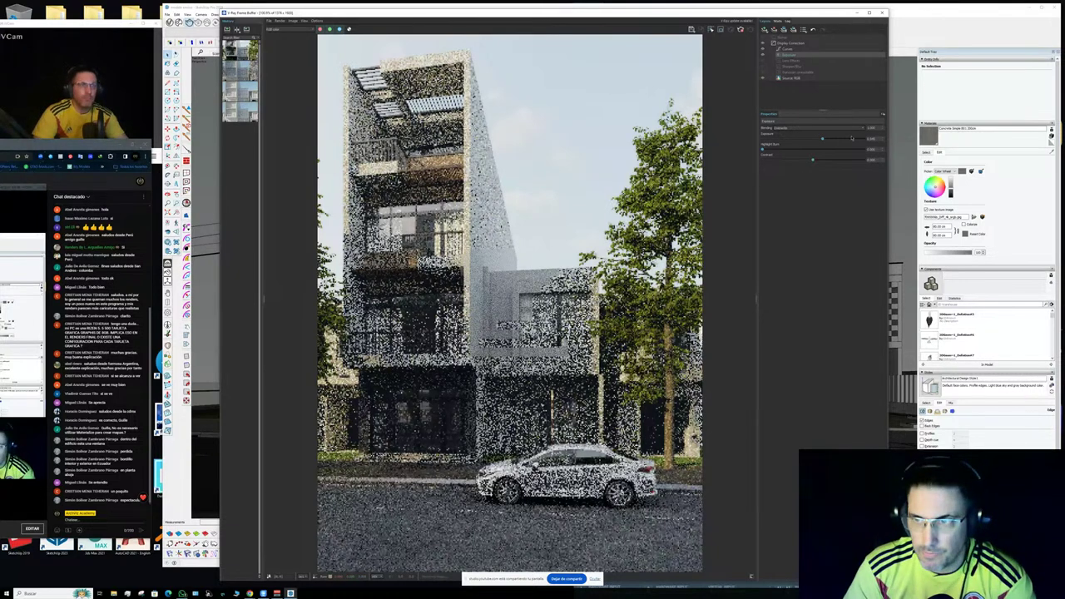
- Raise the exposure correction slightly and open the Curves correction, widening the frame buffer and its layer properties area for a larger graph
left_click_drag(822, 138, 827, 138)
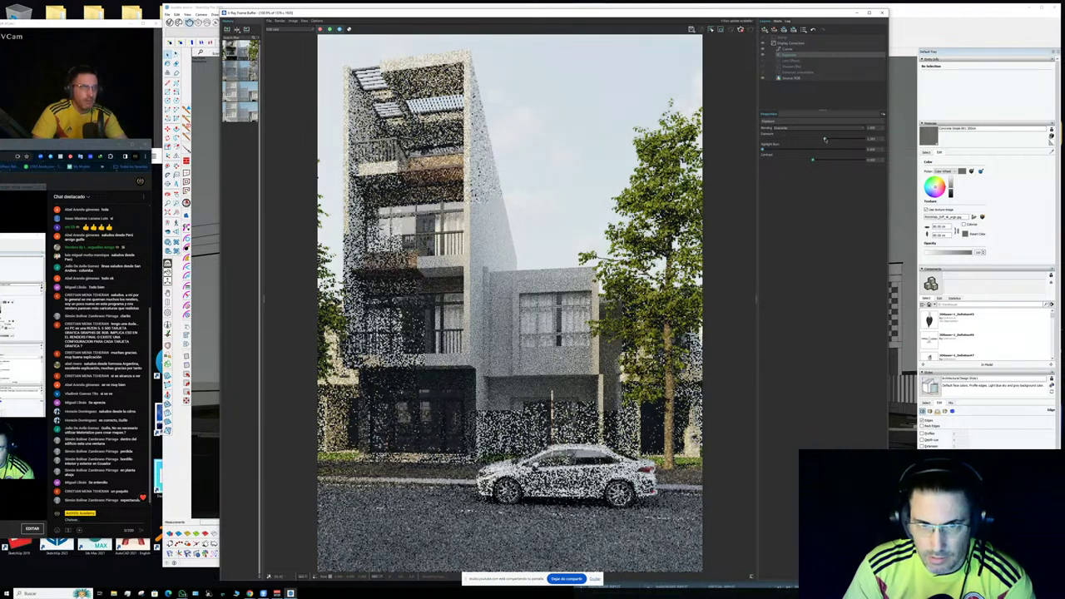
left_click_drag(664, 13, 657, 5)
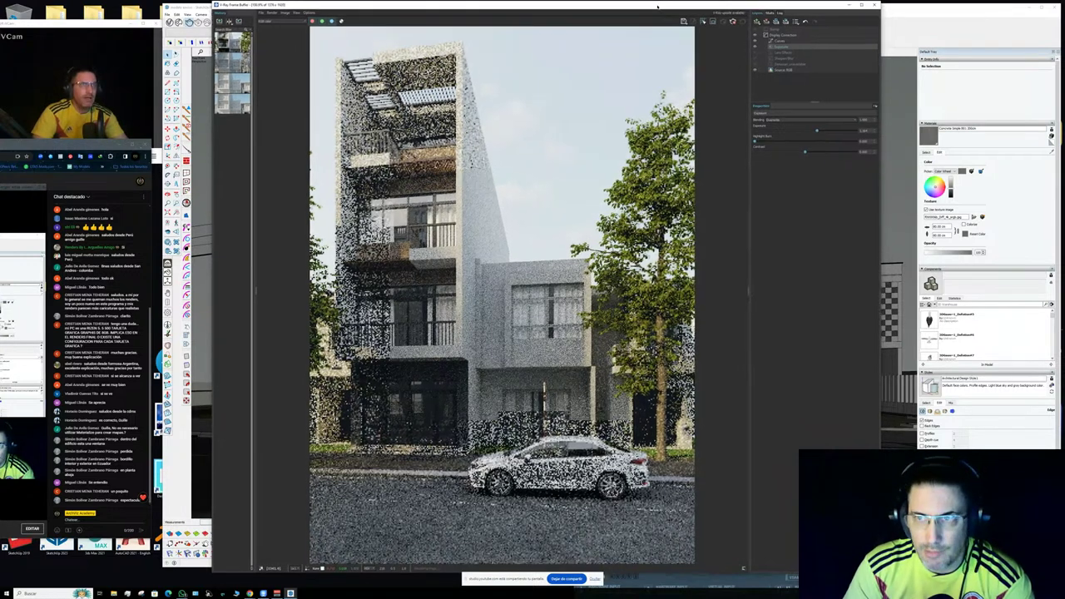
left_click(778, 40)
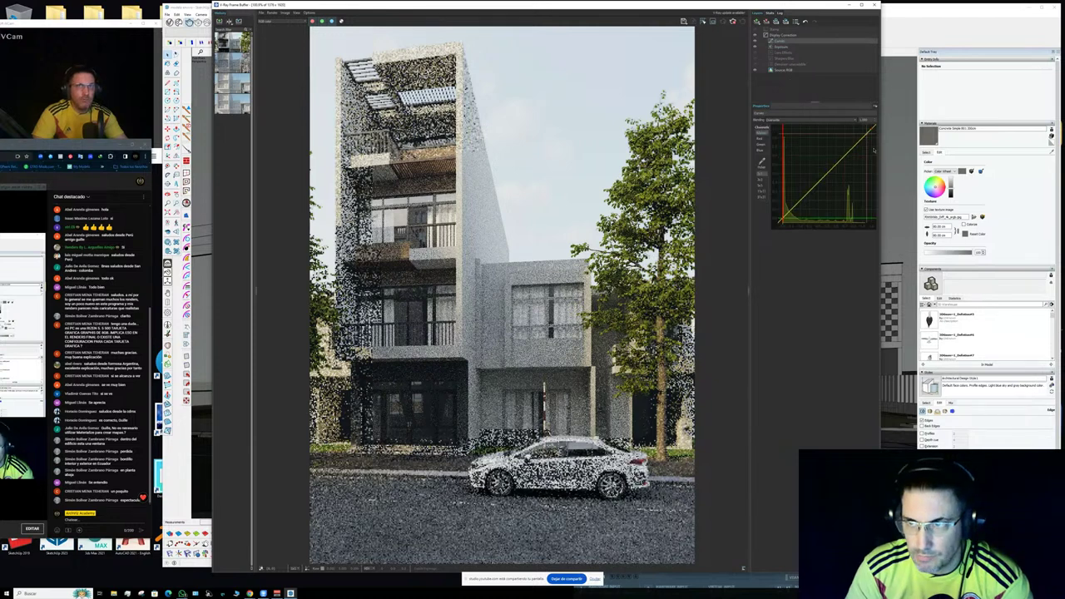
left_click_drag(880, 152, 919, 156)
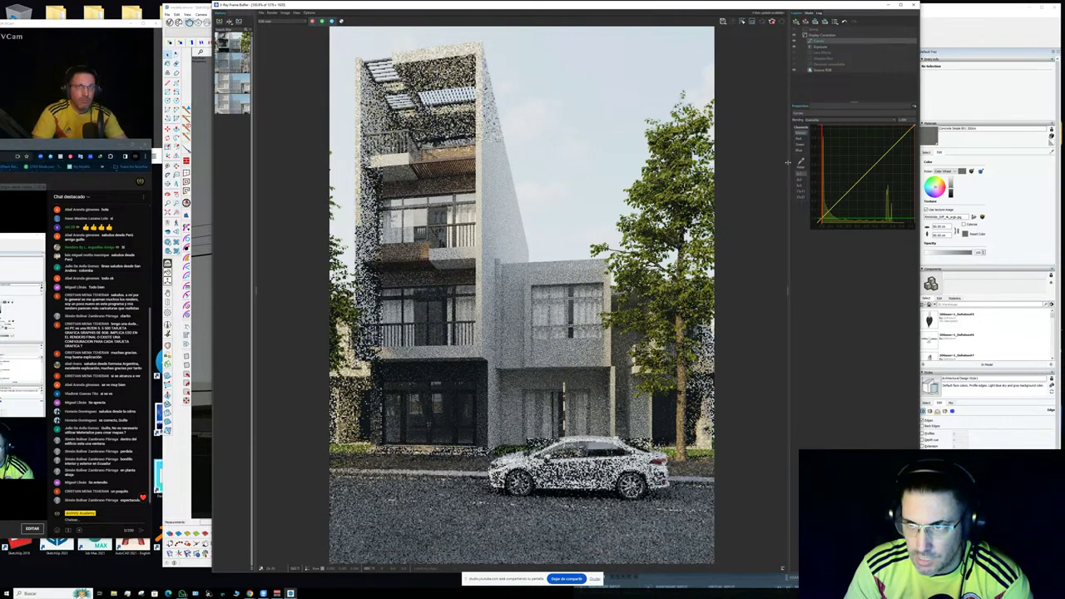
left_click_drag(788, 162, 737, 163)
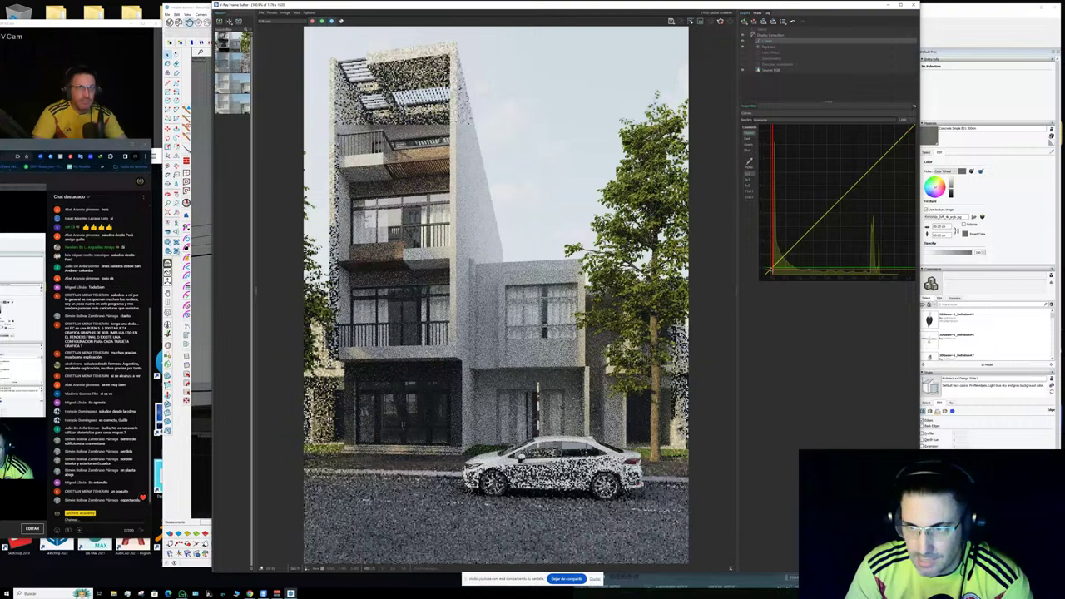
- Try an S-shaped curve with darker shadows and lifted highlights, and compare the render with the Curves correction off and on
left_click(811, 227)
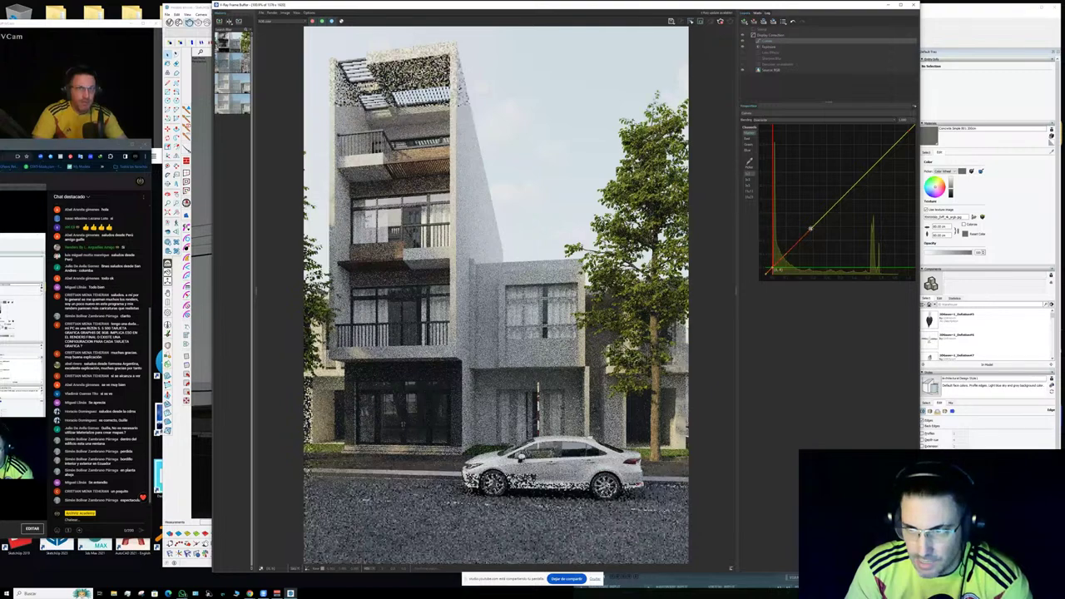
left_click_drag(810, 228, 797, 256)
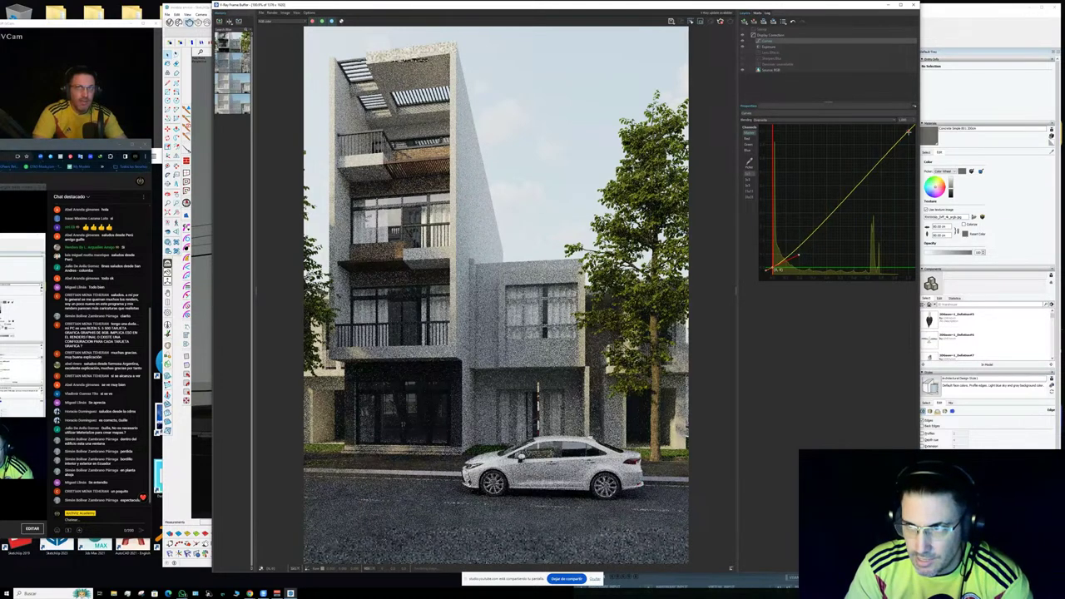
left_click(909, 133)
left_click_drag(865, 172, 886, 138)
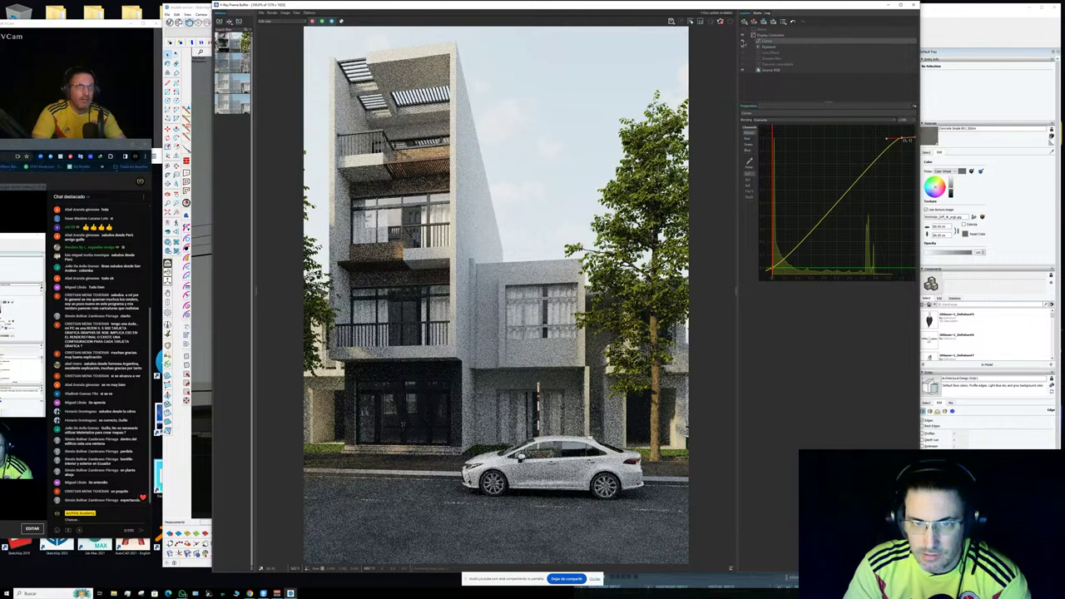
left_click(743, 42)
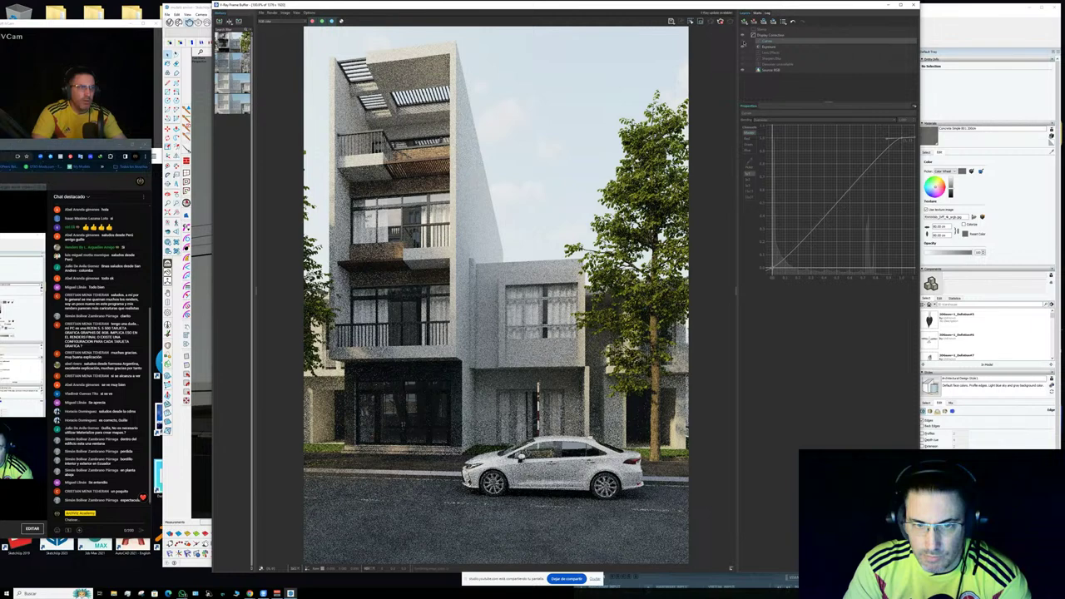
left_click(743, 44)
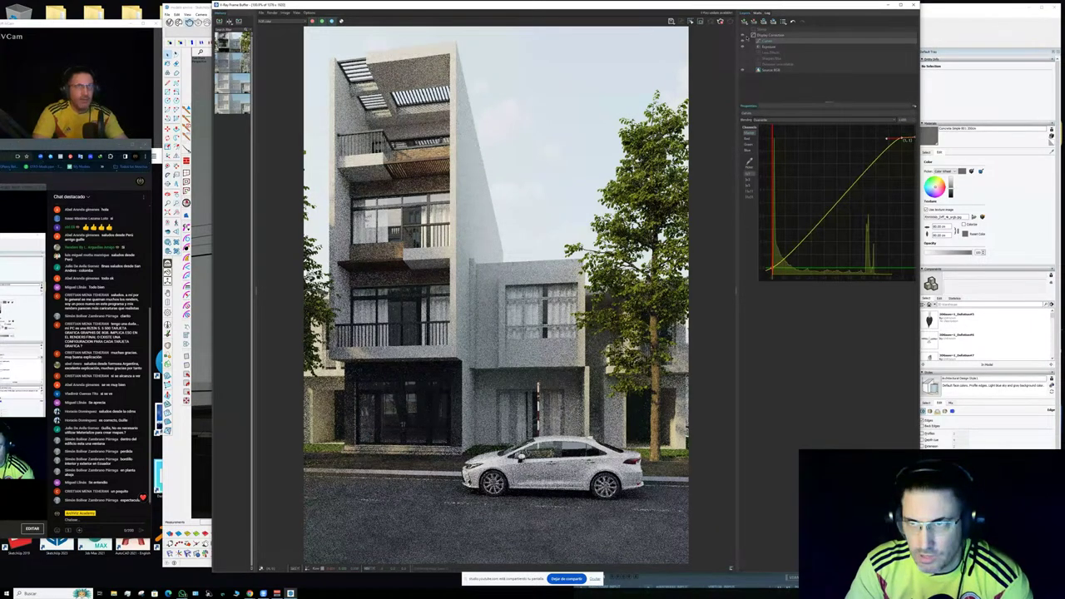
left_click(743, 43)
left_click(743, 43)
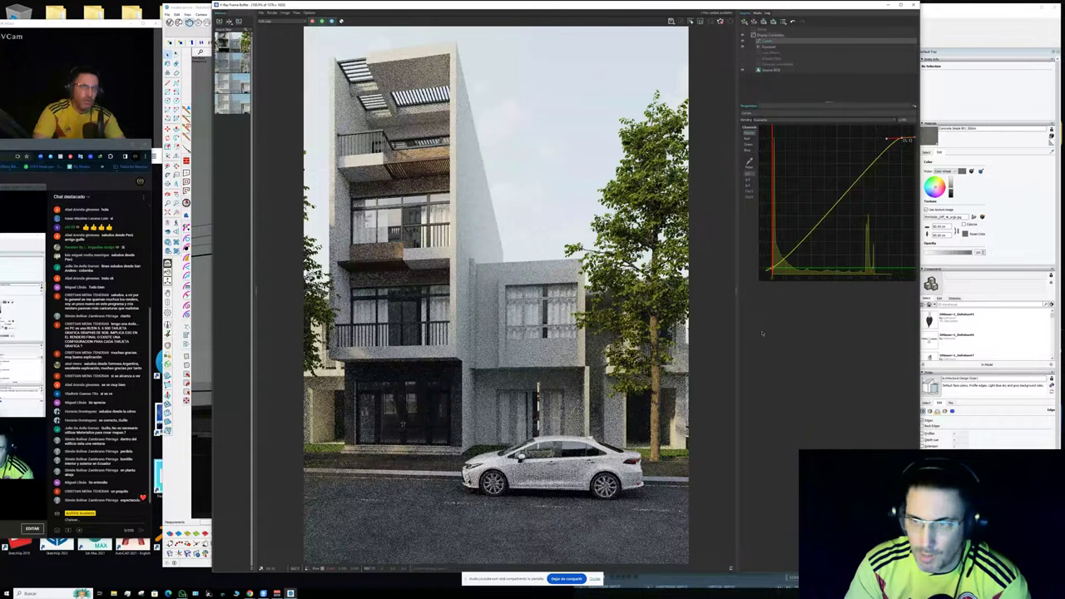
- Shift the curve's black point and reset the Curves correction to a straight line
left_click(773, 268)
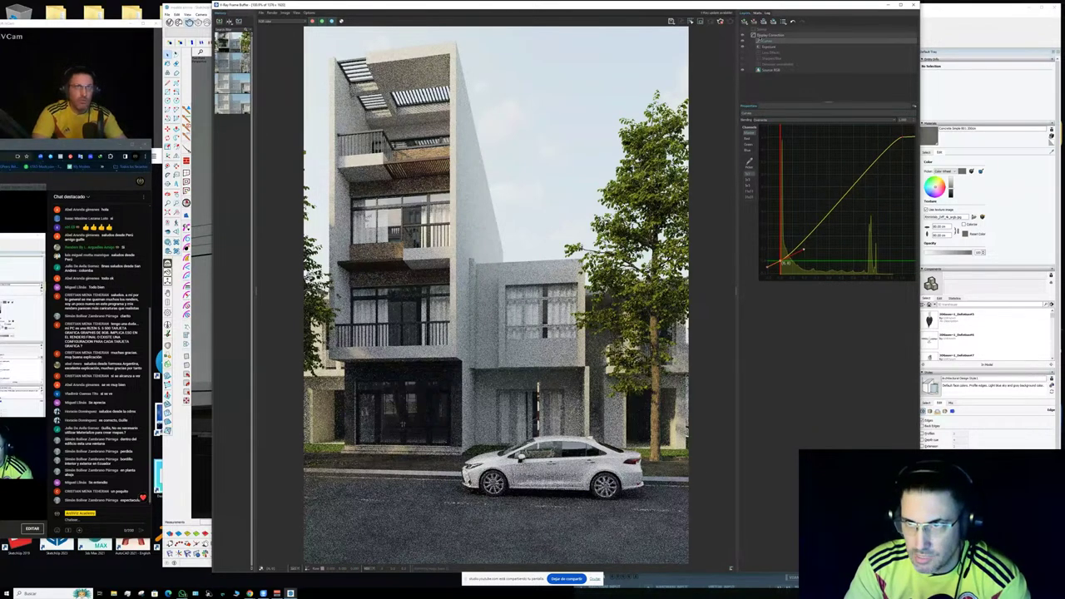
right_click(759, 40)
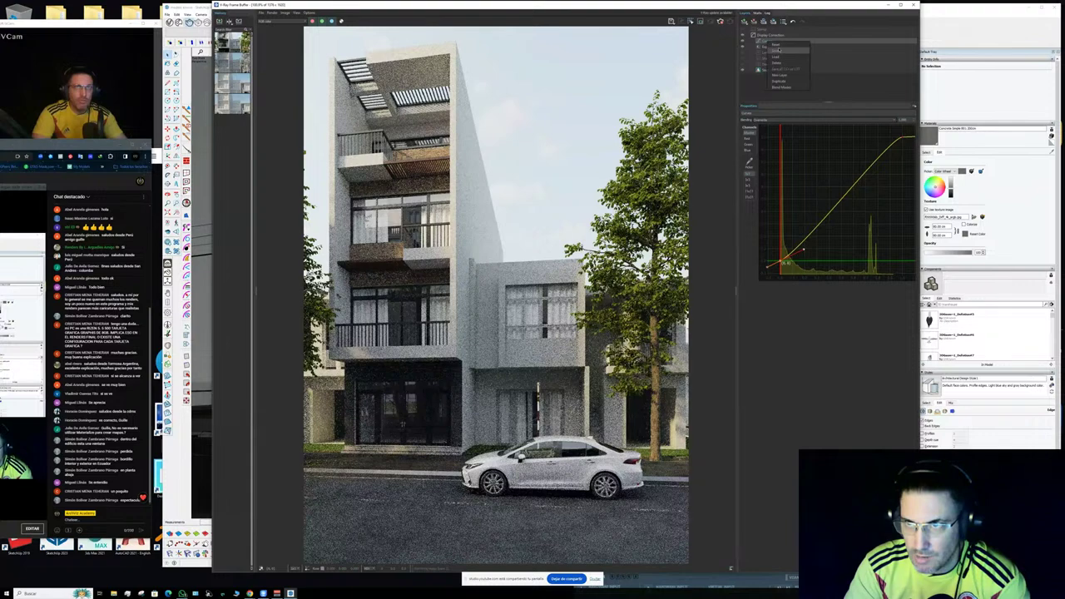
left_click(778, 51)
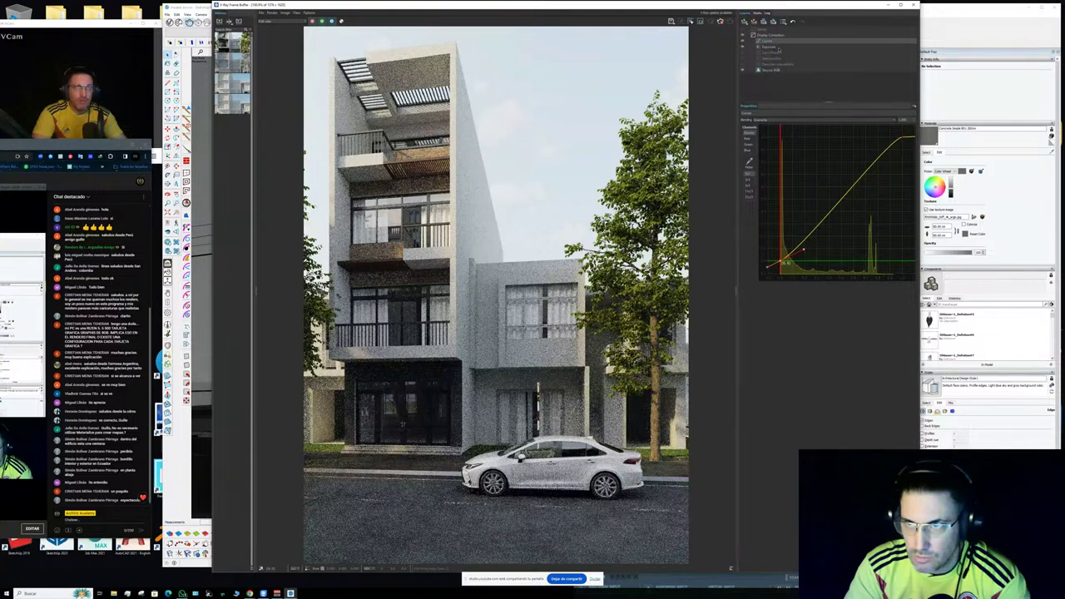
right_click(766, 42)
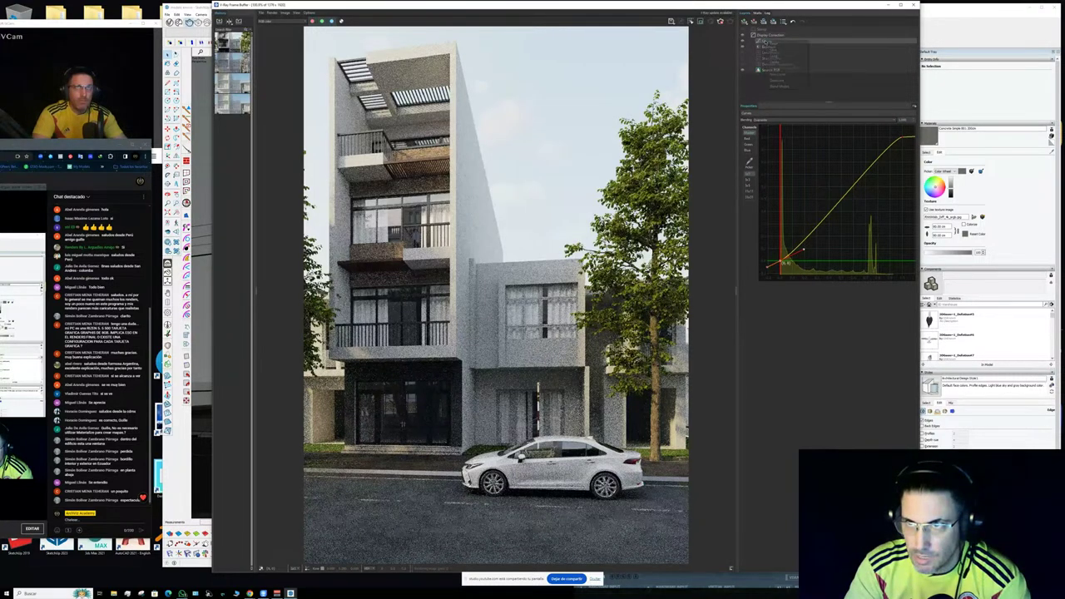
left_click(773, 43)
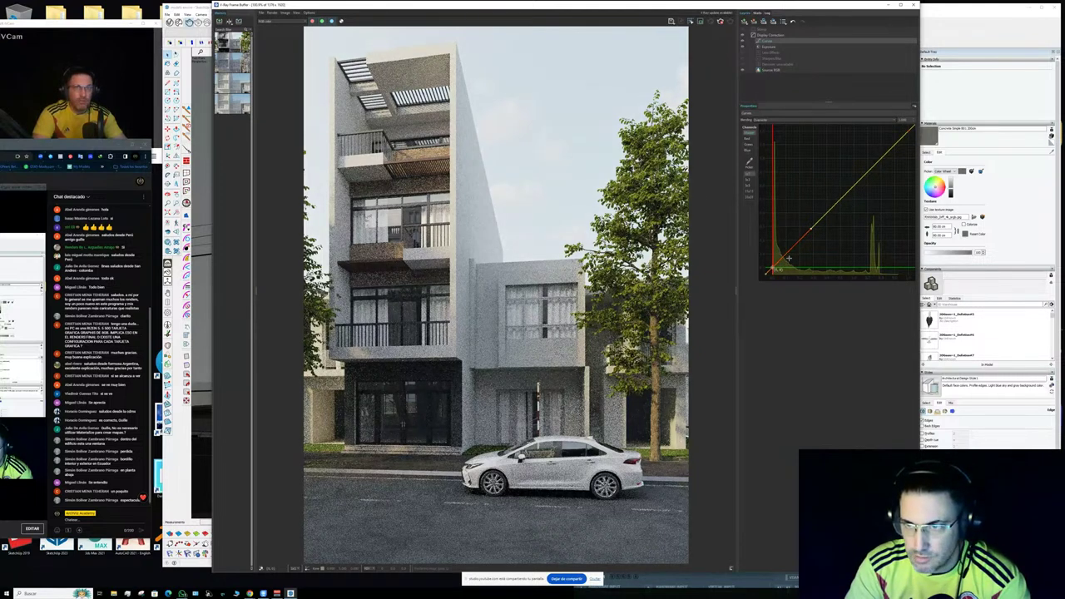
- Reshape the curve into a gentle S by lowering the shadow handle and raising the highlight handle
left_click(811, 231)
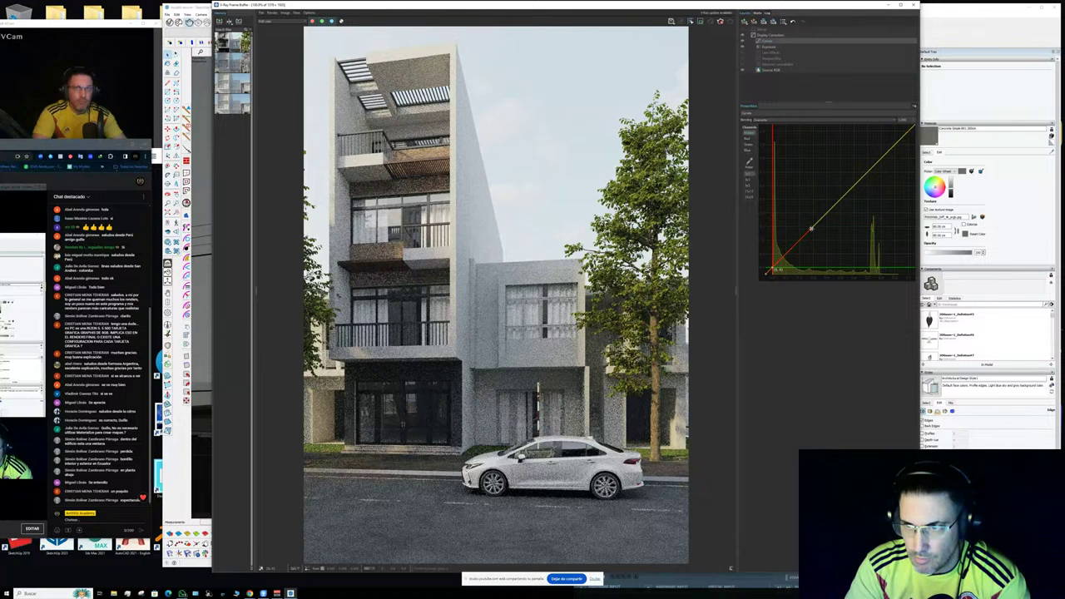
left_click_drag(812, 227, 799, 260)
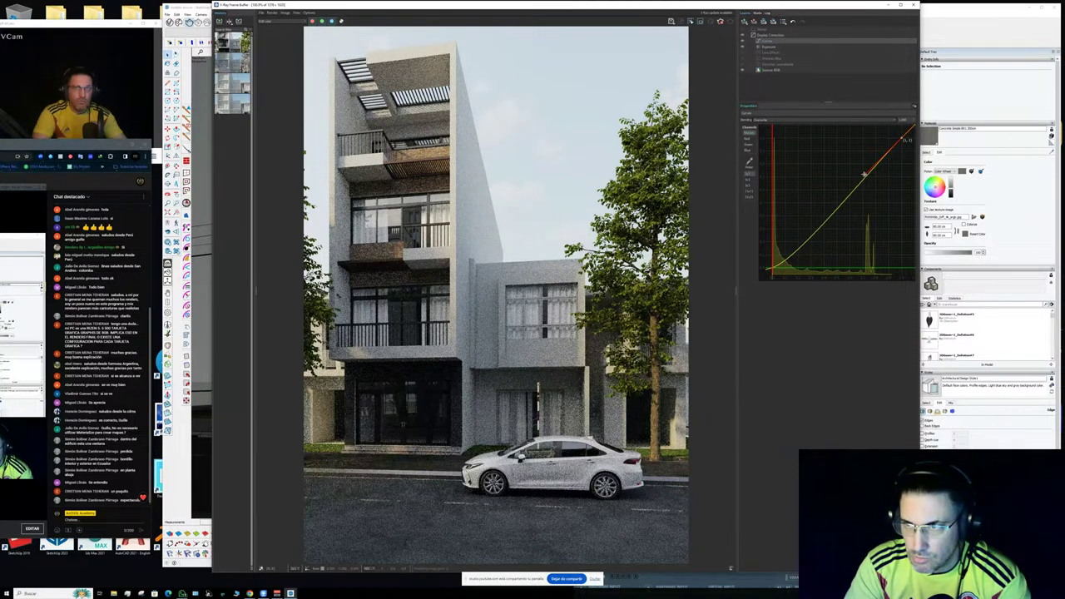
left_click_drag(864, 174, 883, 138)
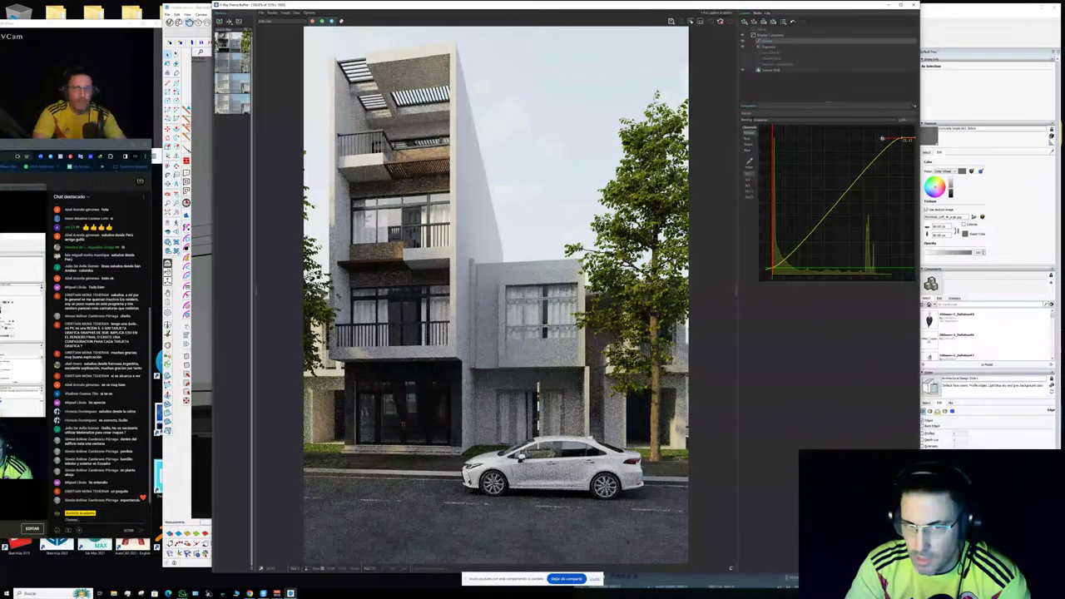
- Enable the Lens Effects and Sharpen/Blur corrections on the facade render
left_click(774, 53)
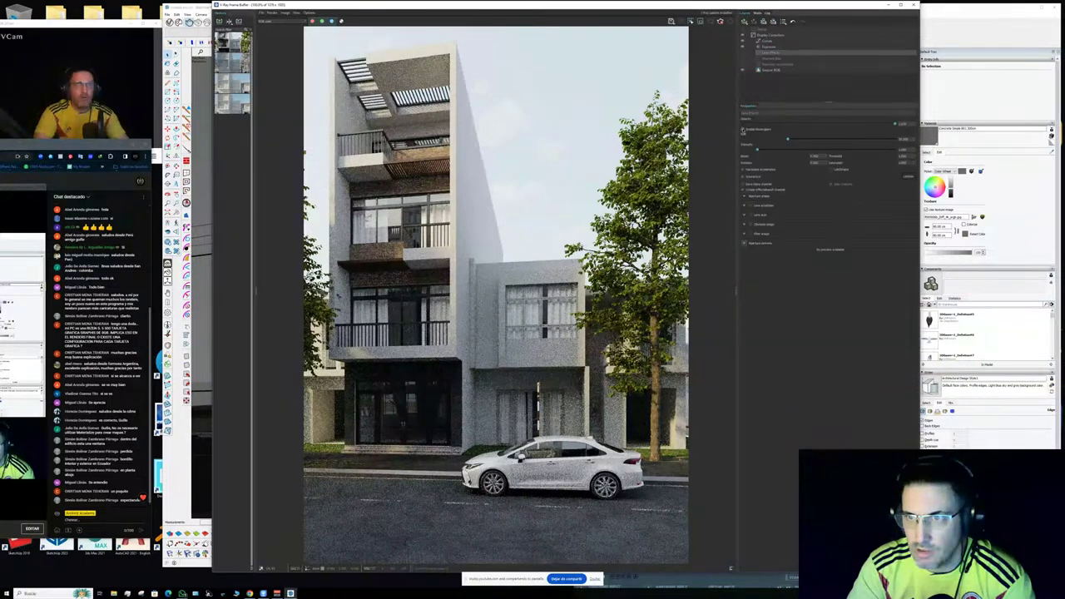
left_click(775, 59)
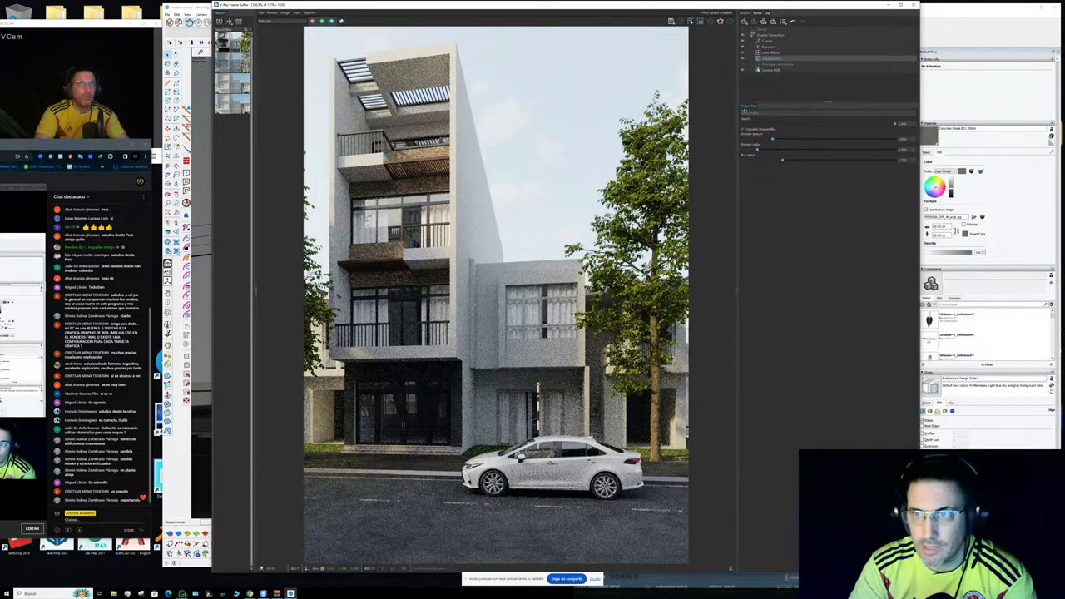
- Try a Filmic Tonemap correction, compare the render without it, and delete the layer
left_click(745, 22)
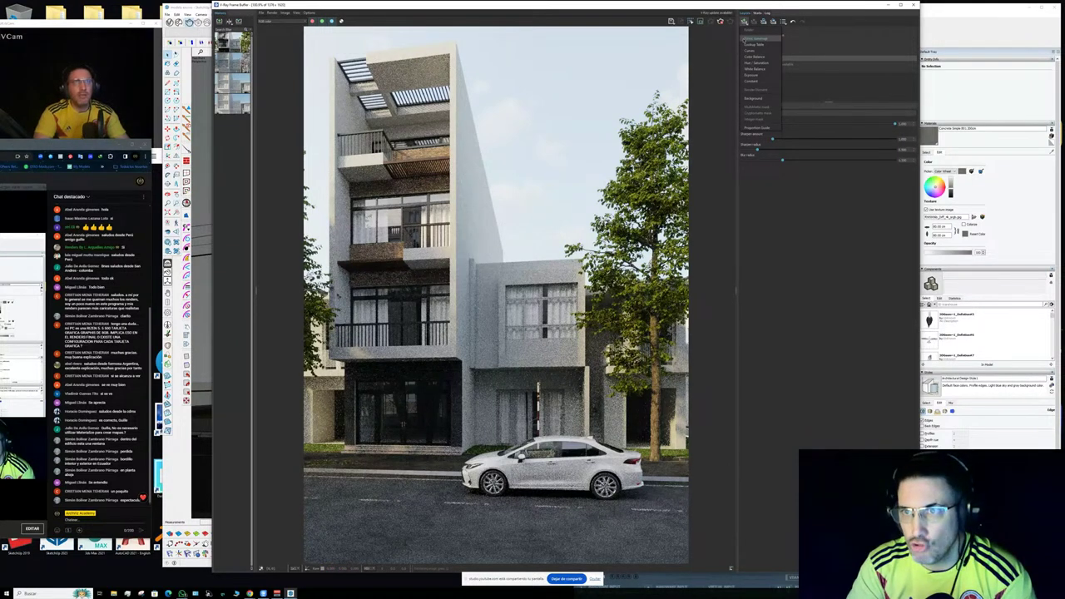
left_click(753, 38)
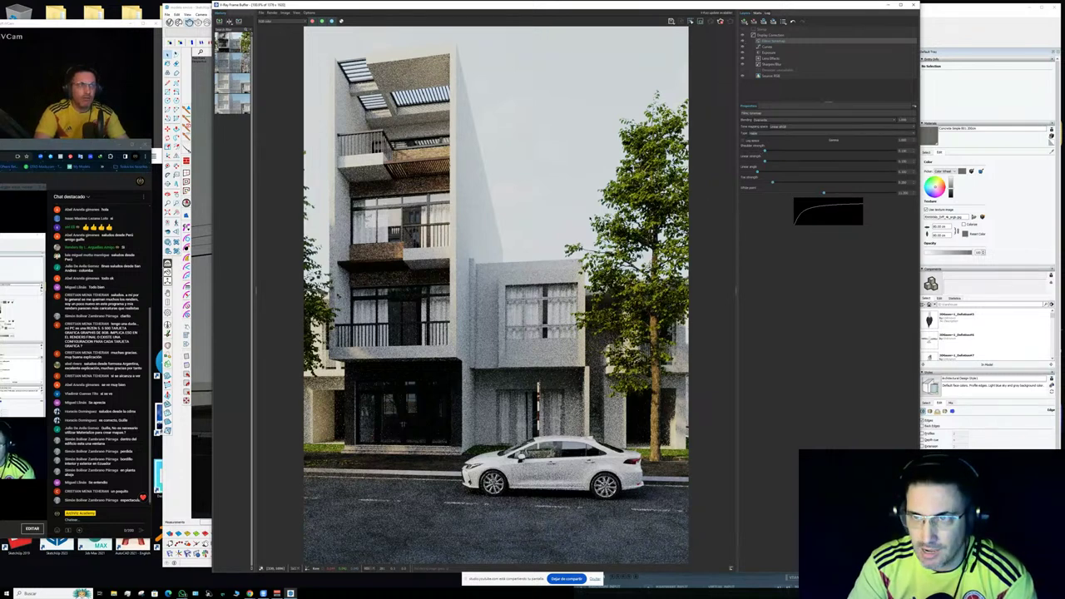
left_click(743, 41)
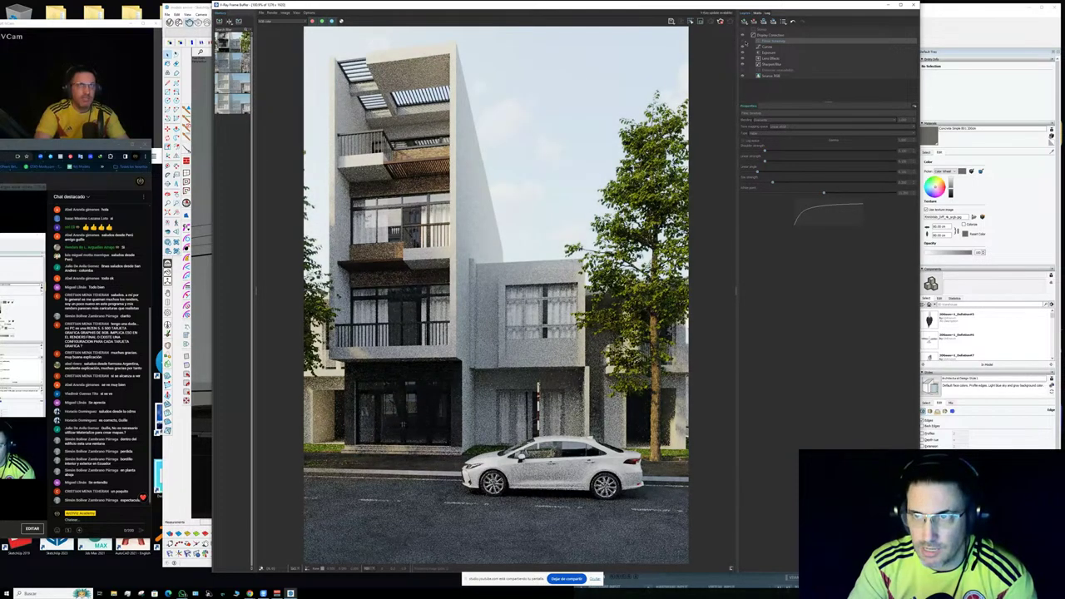
right_click(772, 45)
left_click(782, 66)
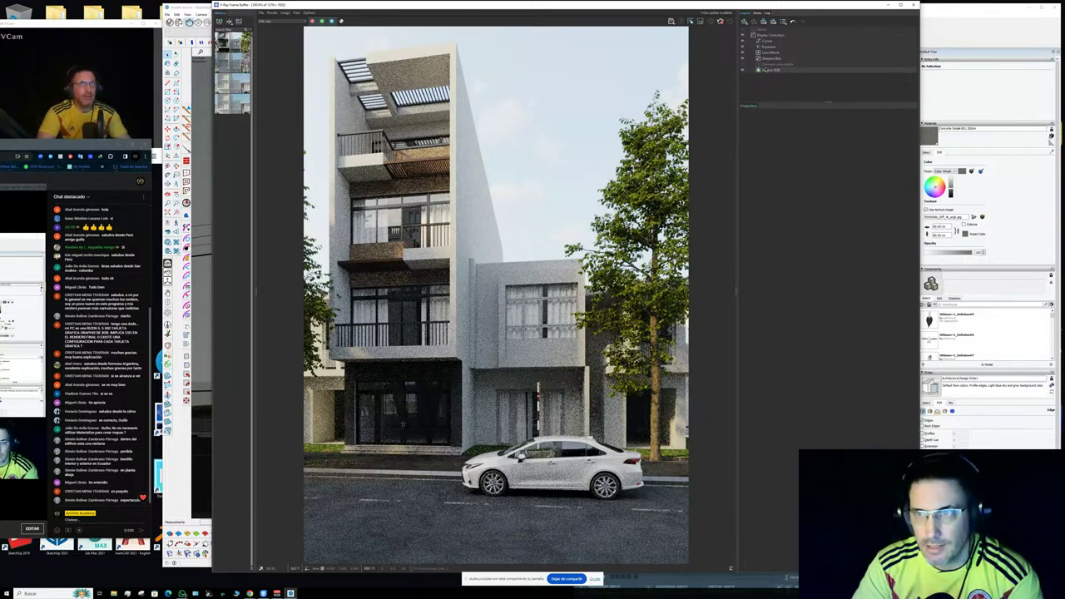
- Adjust the shadow handle of the Curves correction to lighten the dark tones slightly
left_click(766, 40)
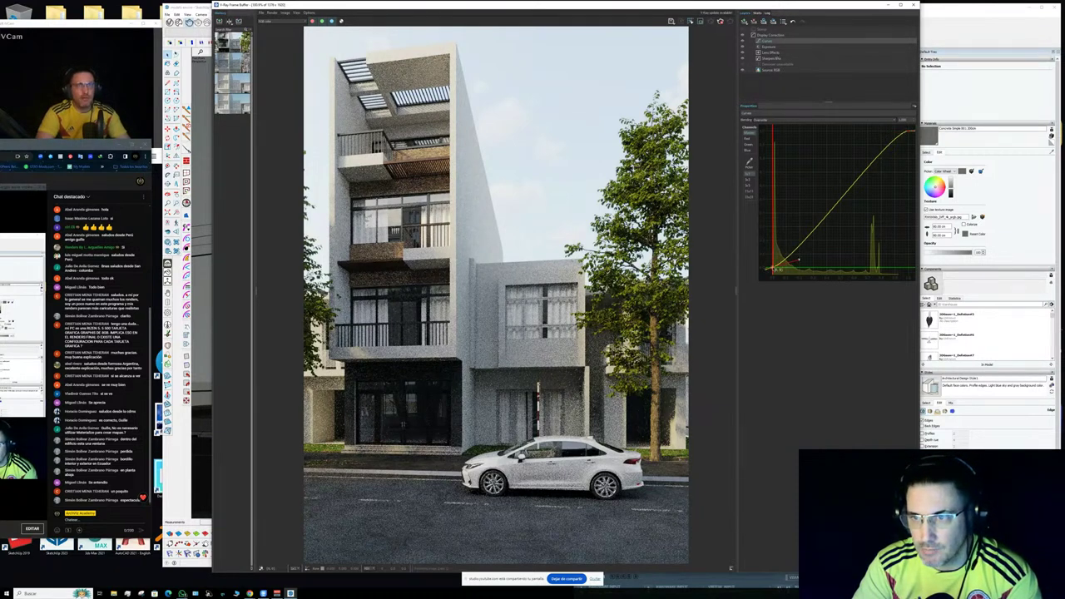
left_click(773, 267)
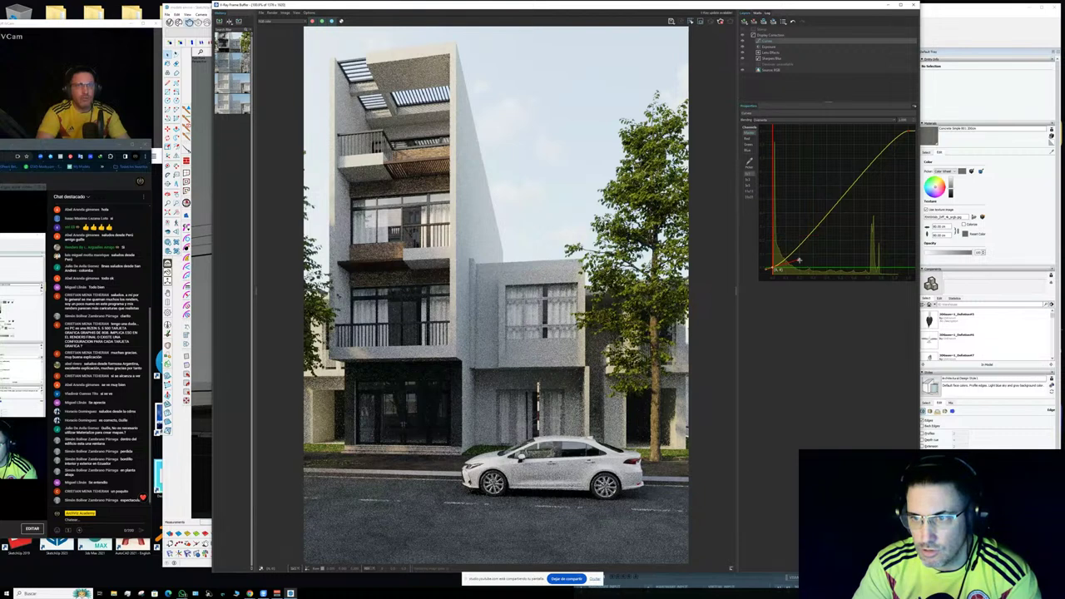
left_click_drag(797, 260, 790, 255)
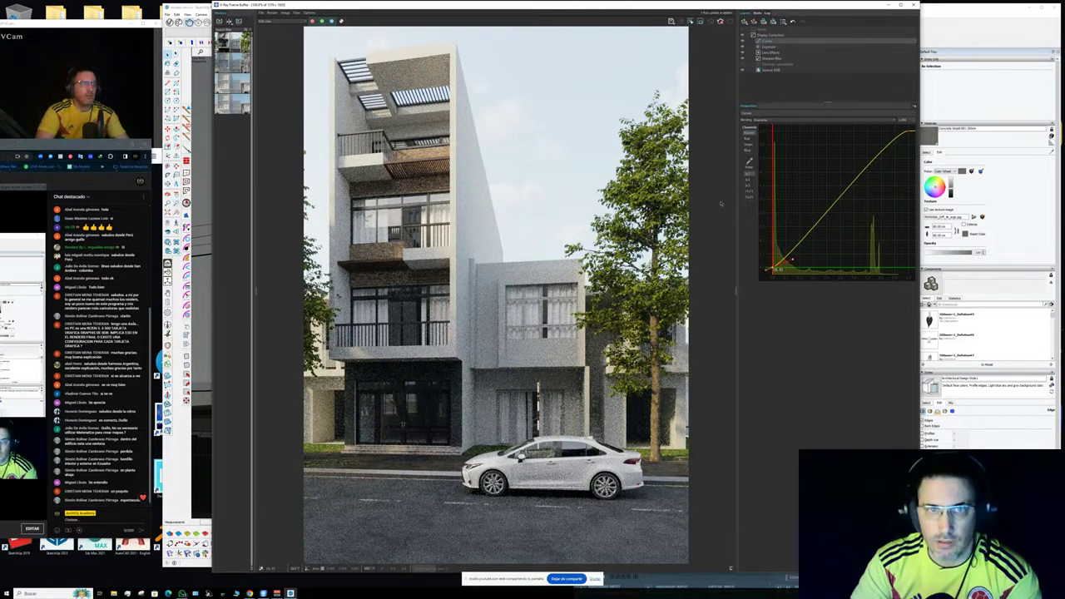
- Dismiss the image export and save the current facade render to the frame buffer history
left_click(671, 21)
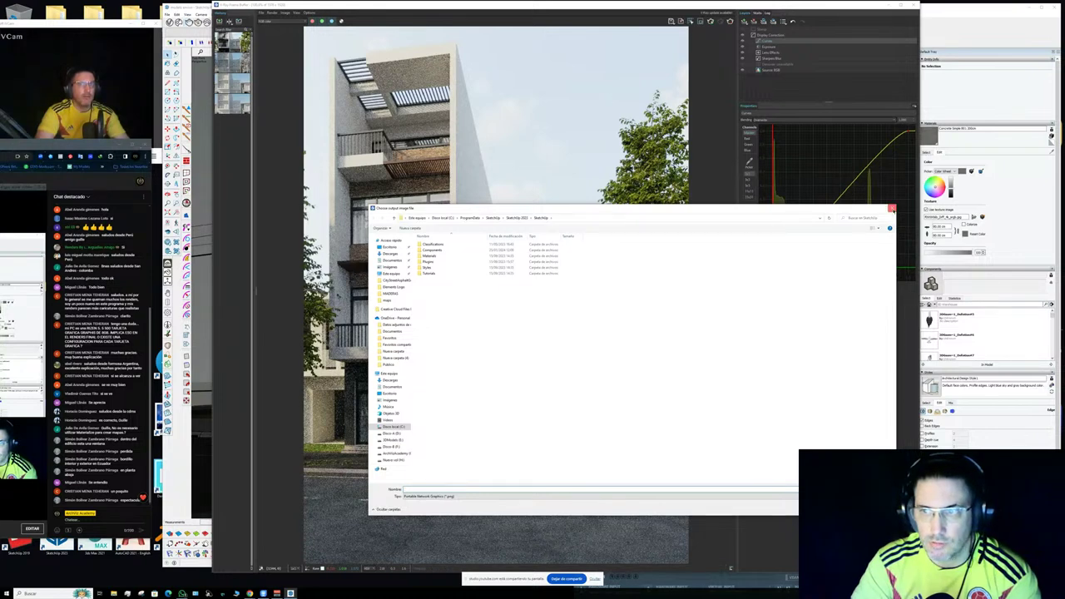
left_click(891, 209)
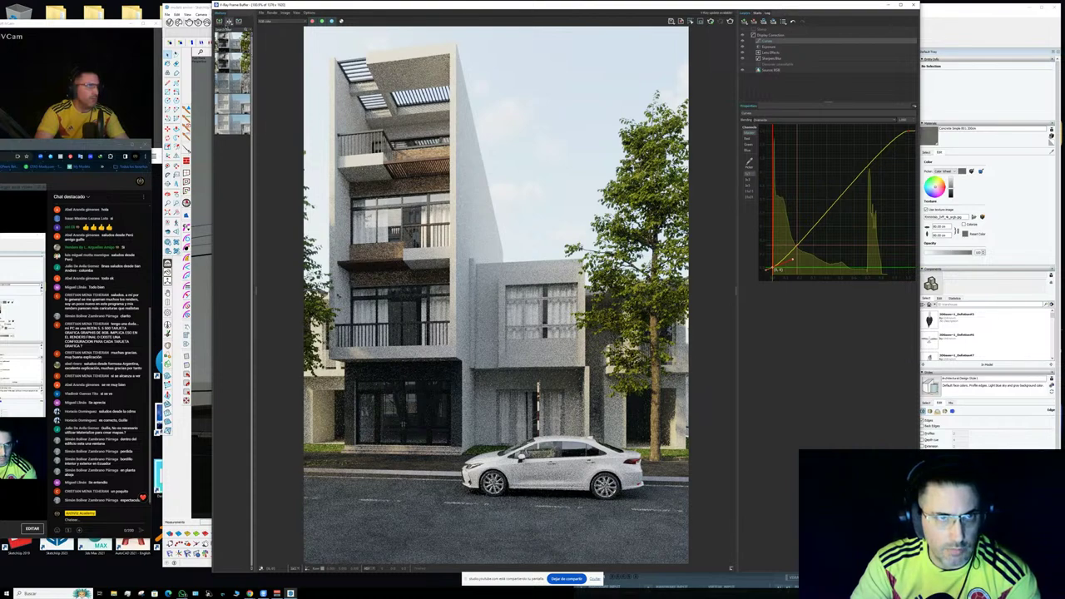
- Compare the latest facade render with an earlier one from the history using the A/B divider across the whole image
left_click(228, 22)
left_click(241, 63)
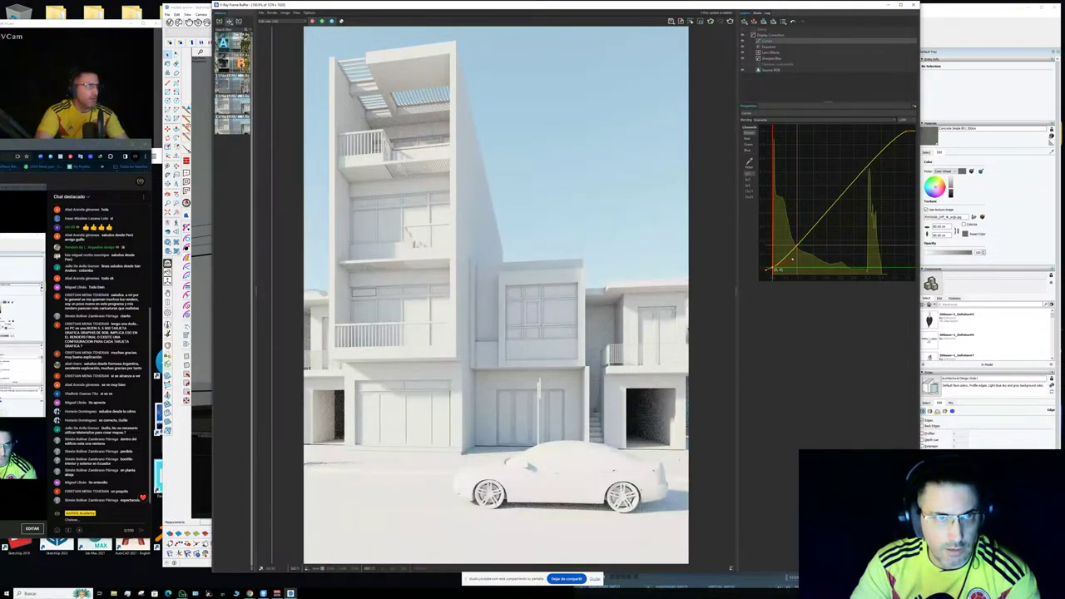
left_click(237, 65)
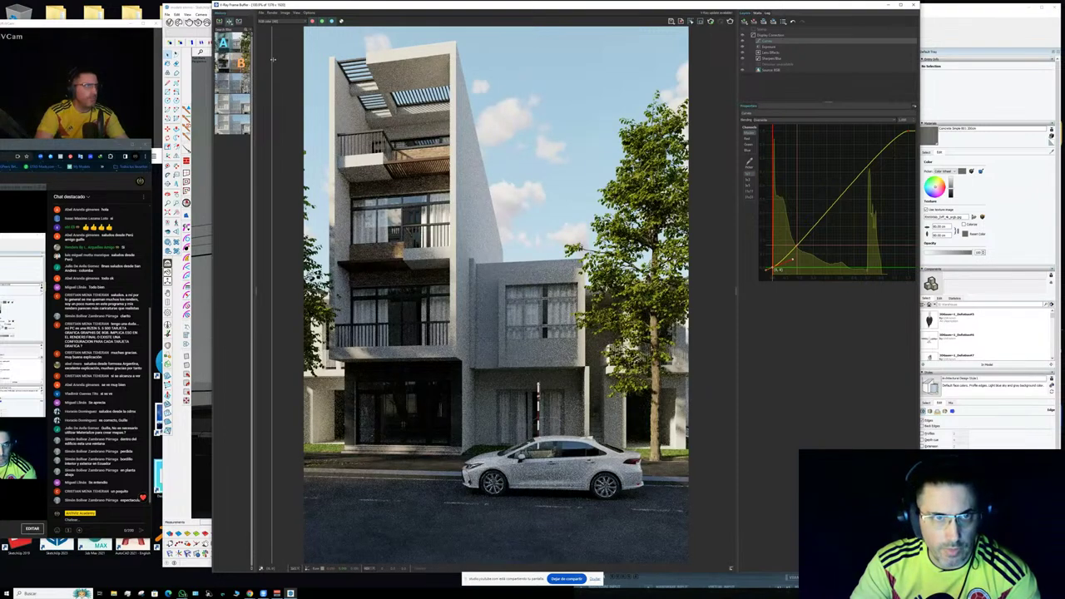
left_click_drag(321, 60, 814, 75)
left_click_drag(732, 73, 258, 77)
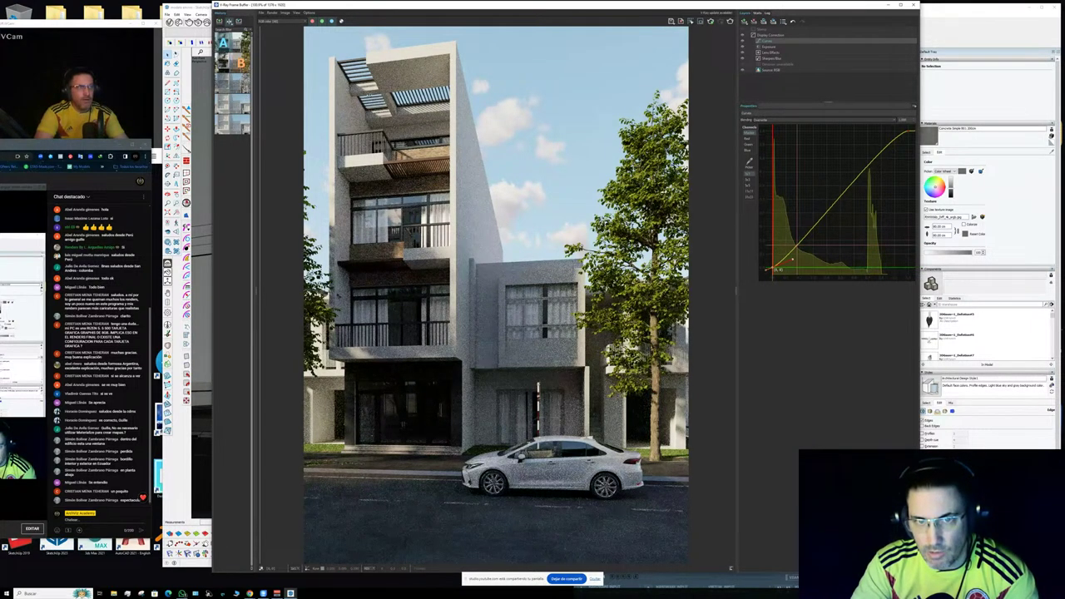
left_click_drag(258, 76, 789, 100)
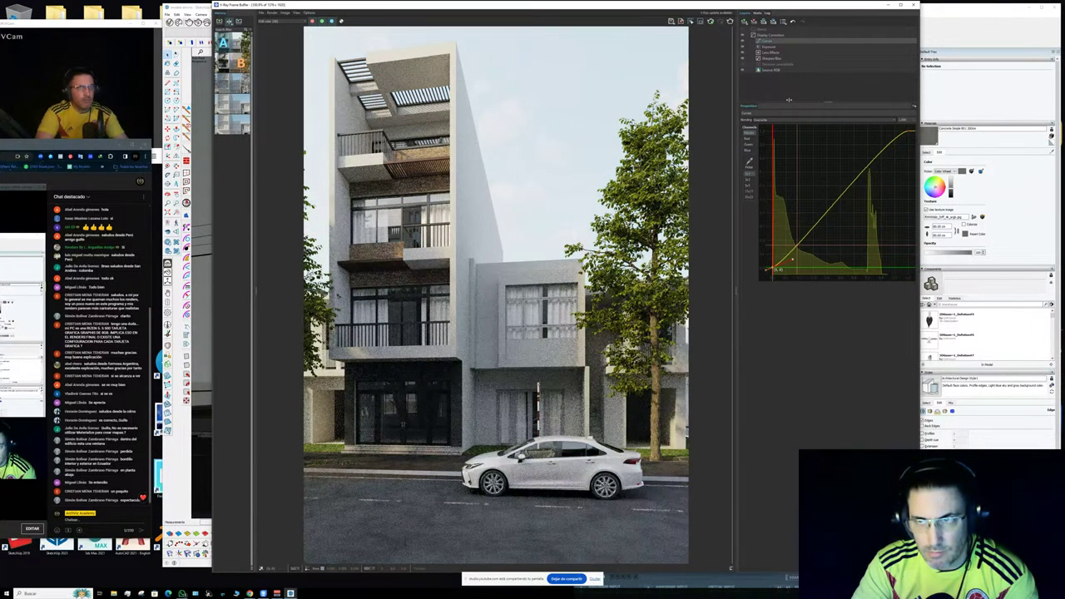
- Fine-tune the exposure of the Exposure correction, comparing the current render with the stored one across the full A/B divider range
left_click(782, 46)
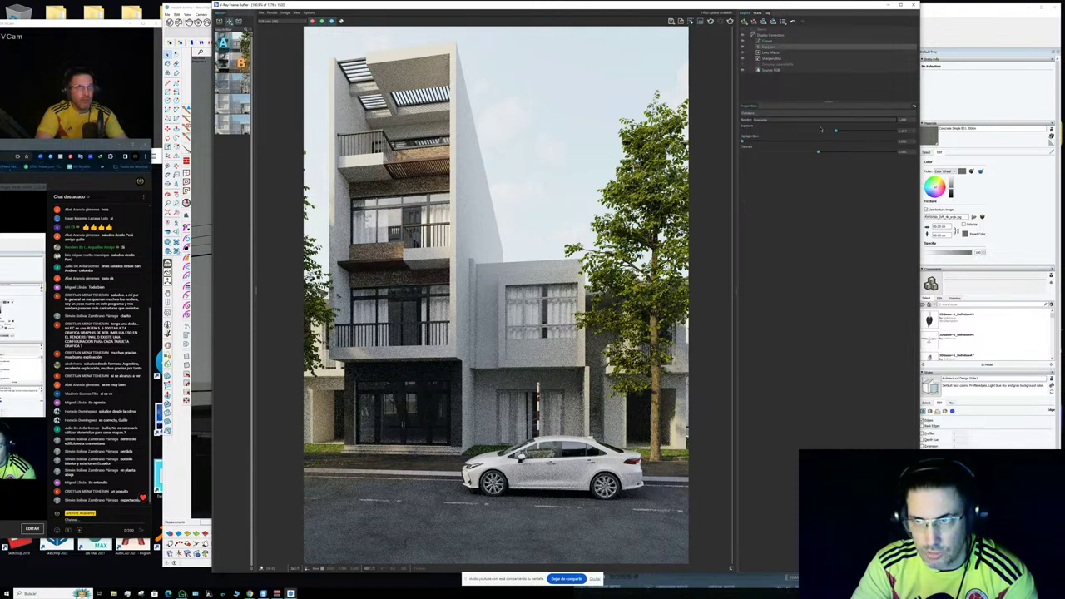
left_click_drag(821, 131, 832, 131)
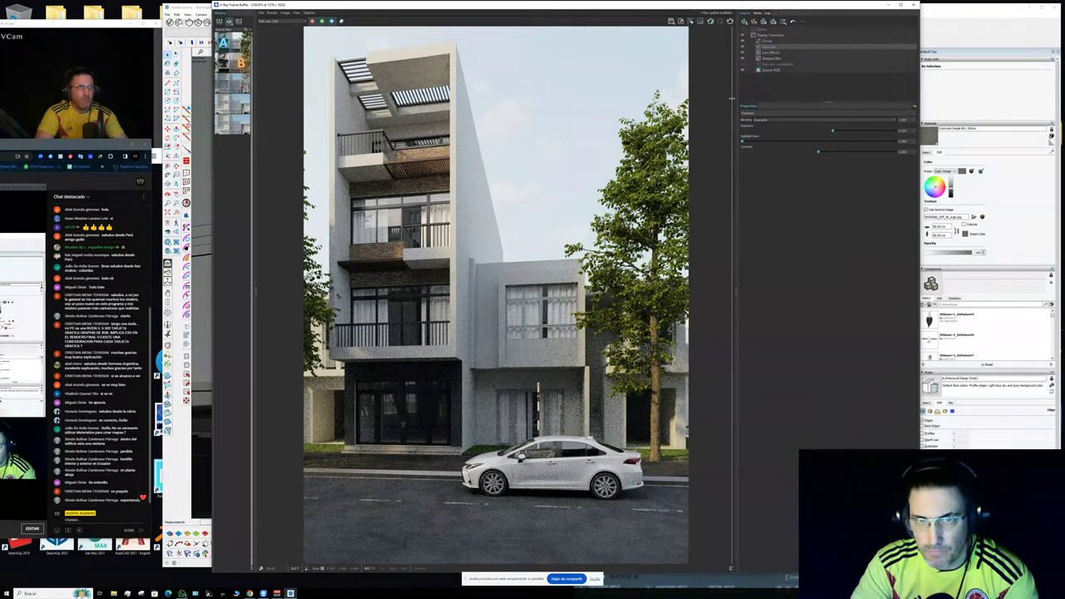
left_click_drag(732, 99, 215, 173)
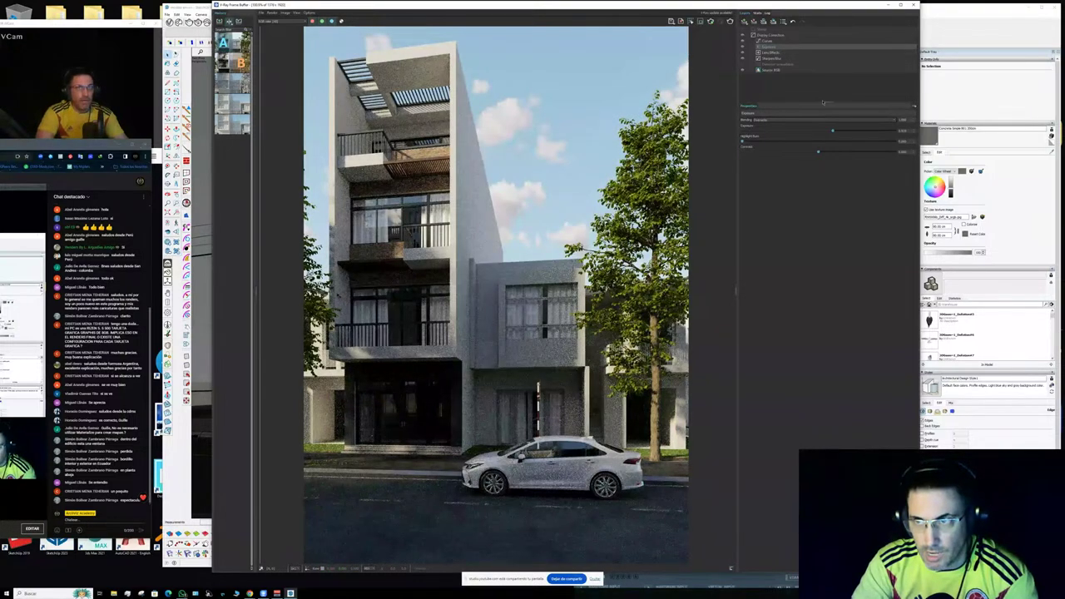
left_click_drag(840, 131, 847, 133)
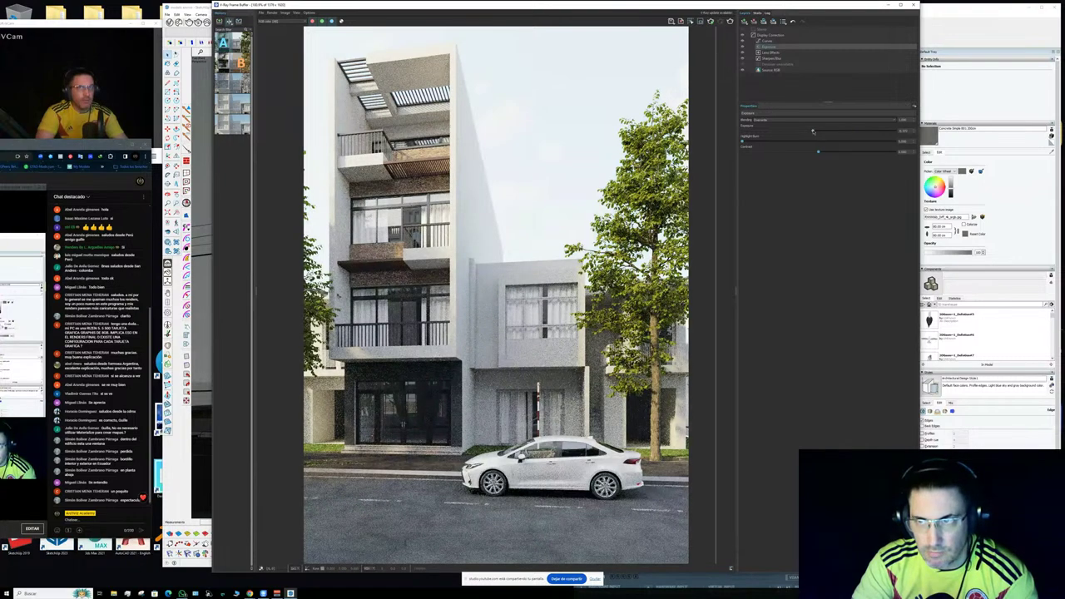
left_click_drag(813, 130, 834, 131)
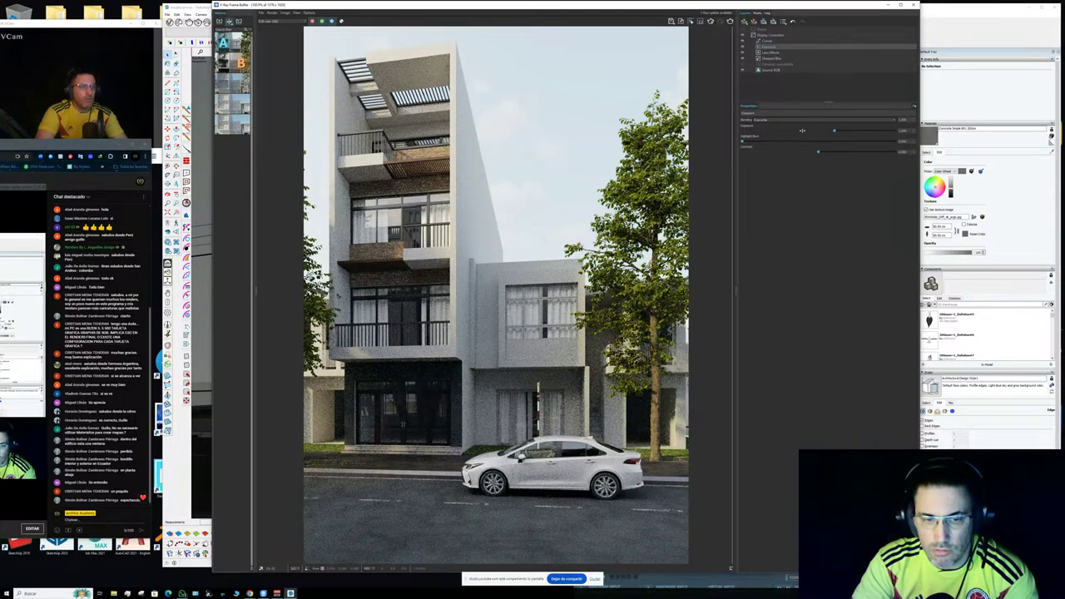
left_click_drag(802, 131, 259, 135)
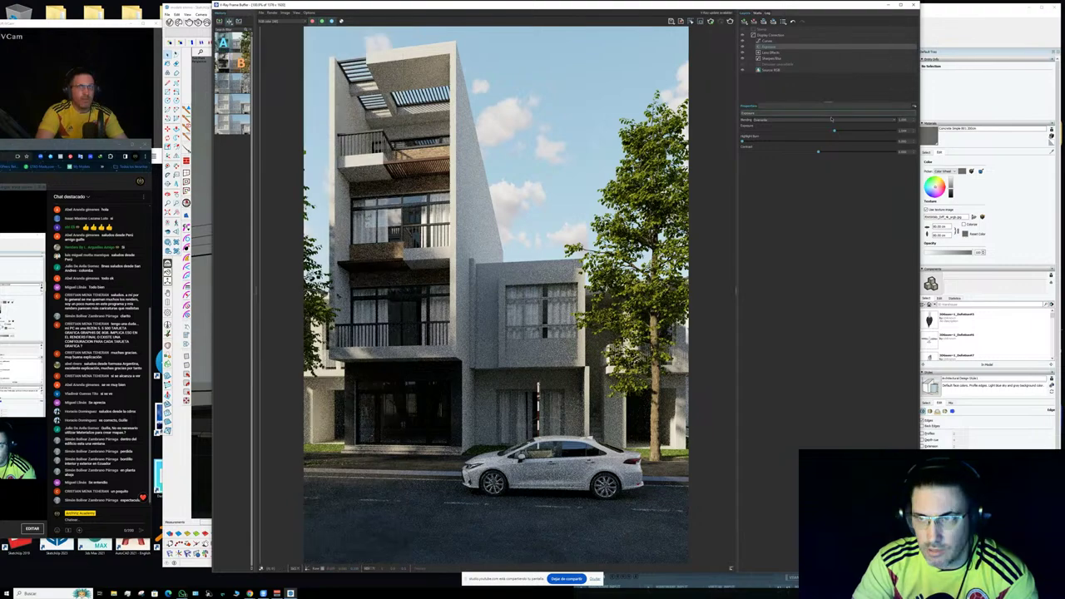
left_click(844, 131)
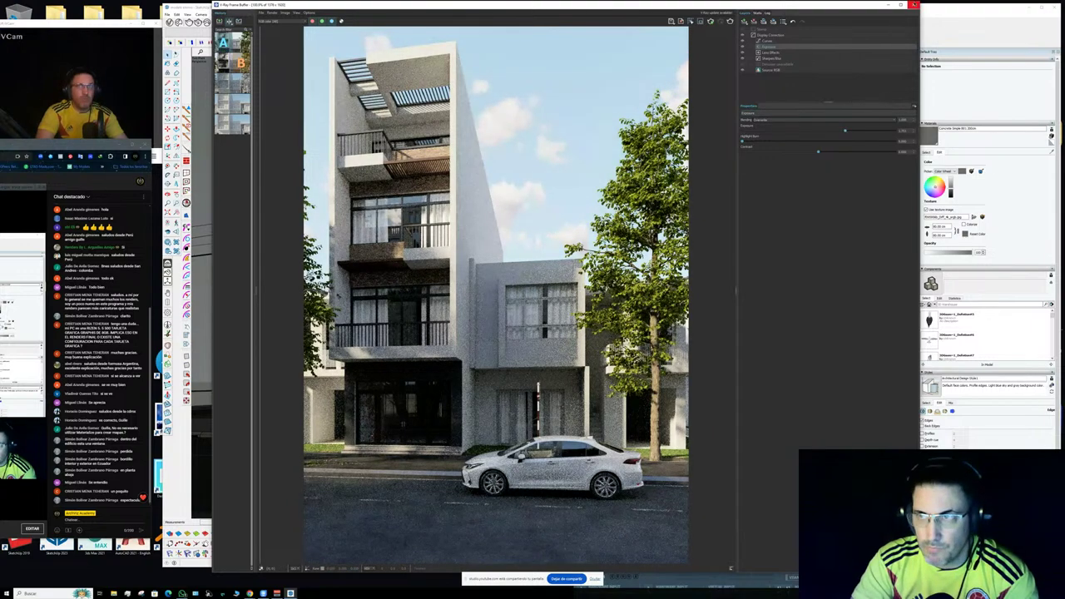
- Close the frame buffer and the V-Ray asset editor, and open the Chaos Cosmos library
left_click(913, 5)
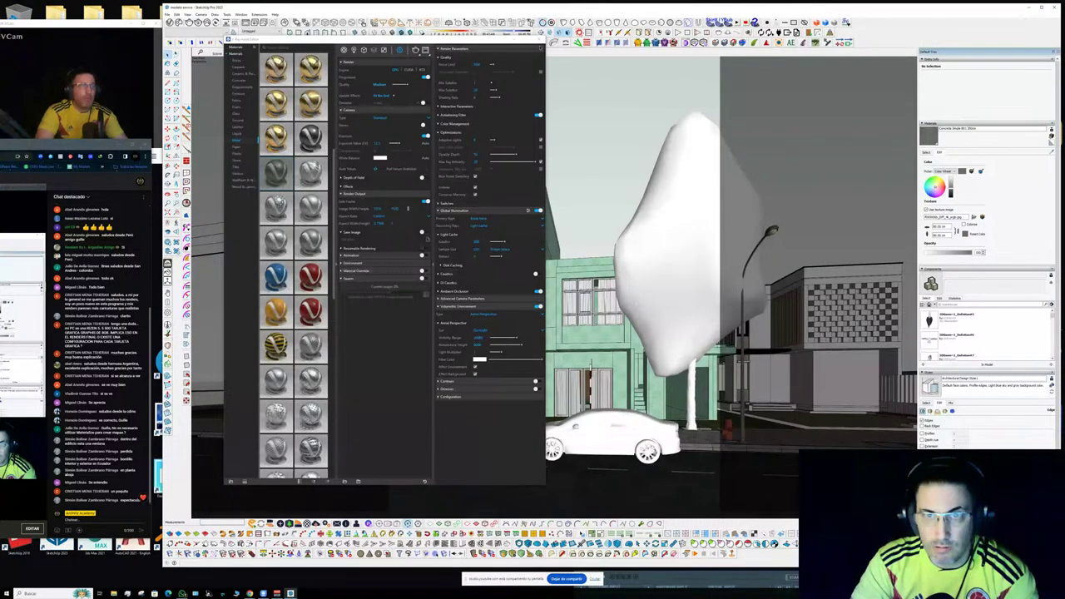
left_click(540, 40)
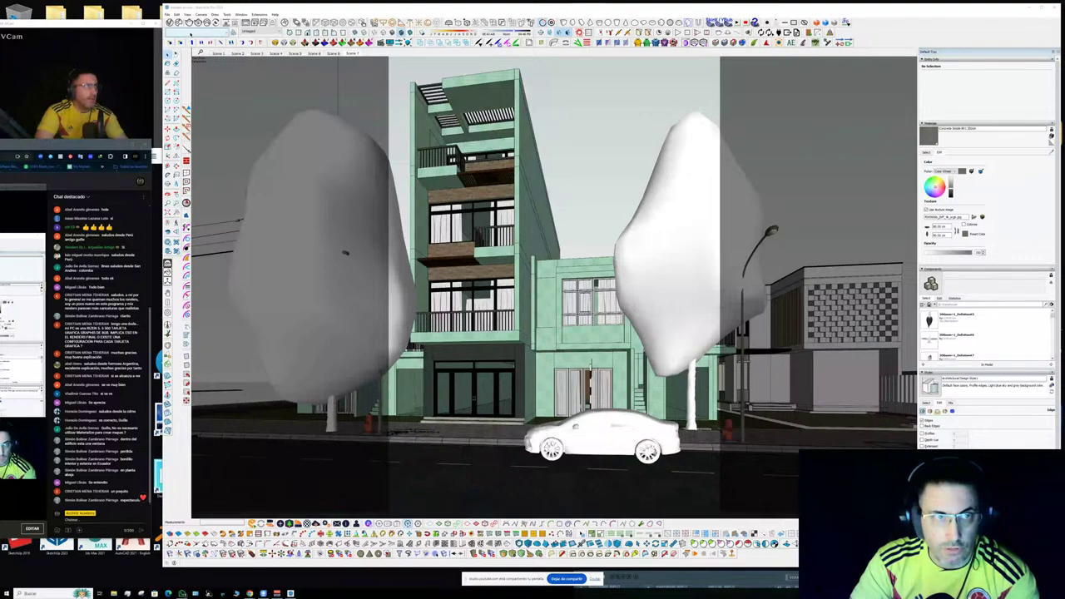
left_click(179, 23)
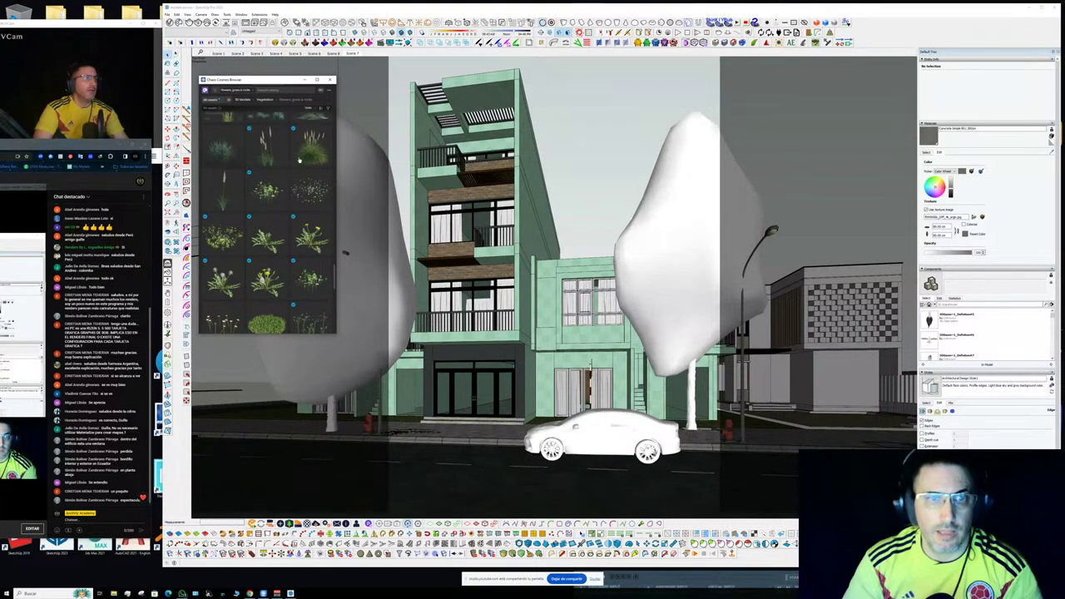
- Insert two different hemp plants from the Cosmos vegetation category onto the grass bed in front of the low building's doors
scroll(573, 241, "up", 3)
middle_click_drag(573, 241, 566, 409)
scroll(526, 384, "up", 1)
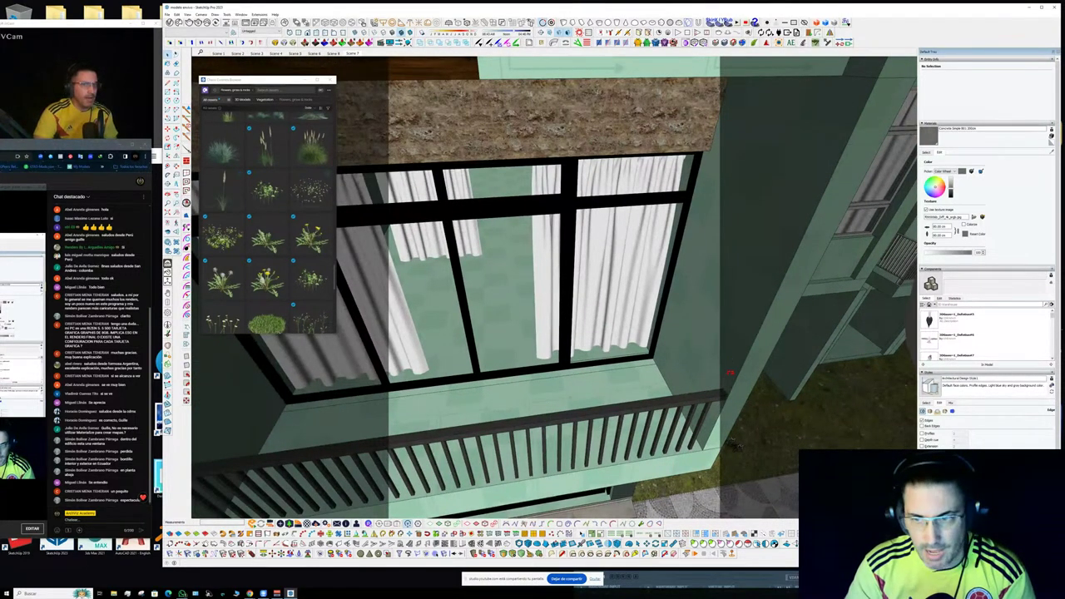
scroll(526, 385, "down", 3)
middle_click_drag(583, 366, 433, 341)
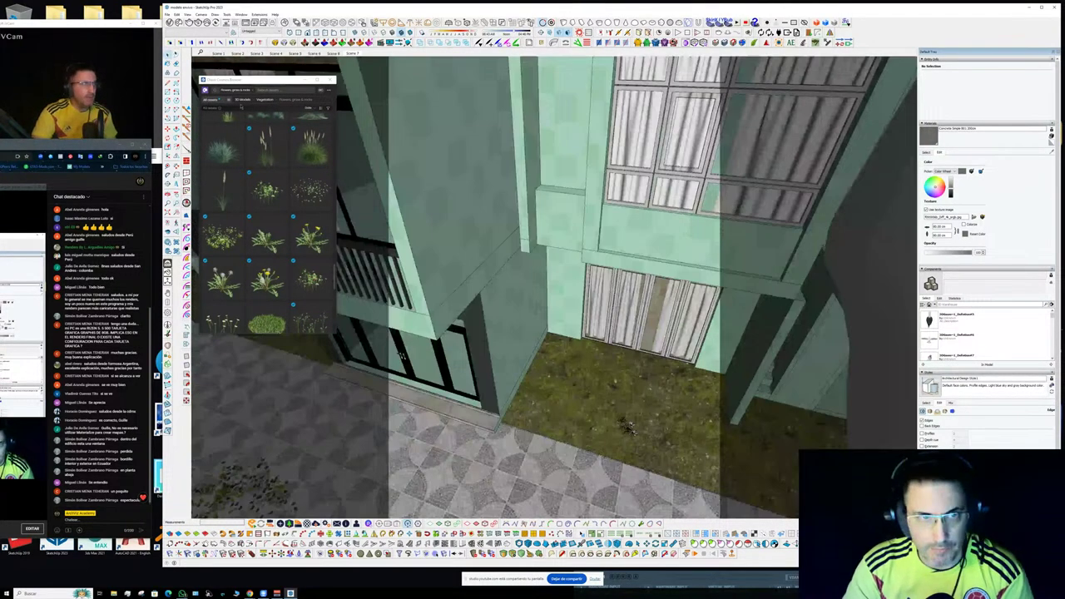
left_click(265, 100)
scroll(295, 191, "down", 5)
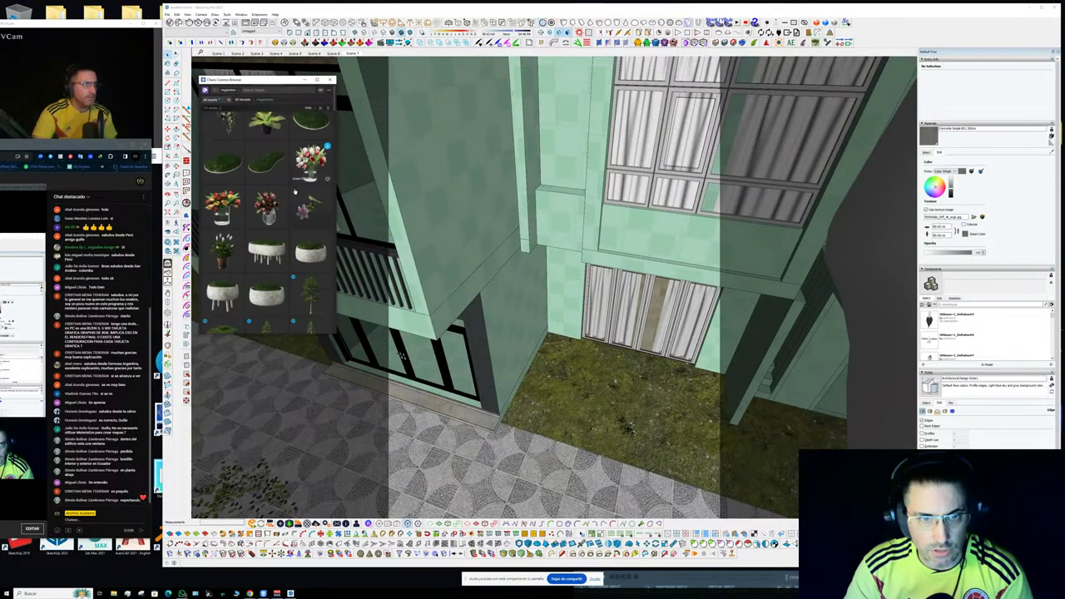
scroll(295, 191, "down", 8)
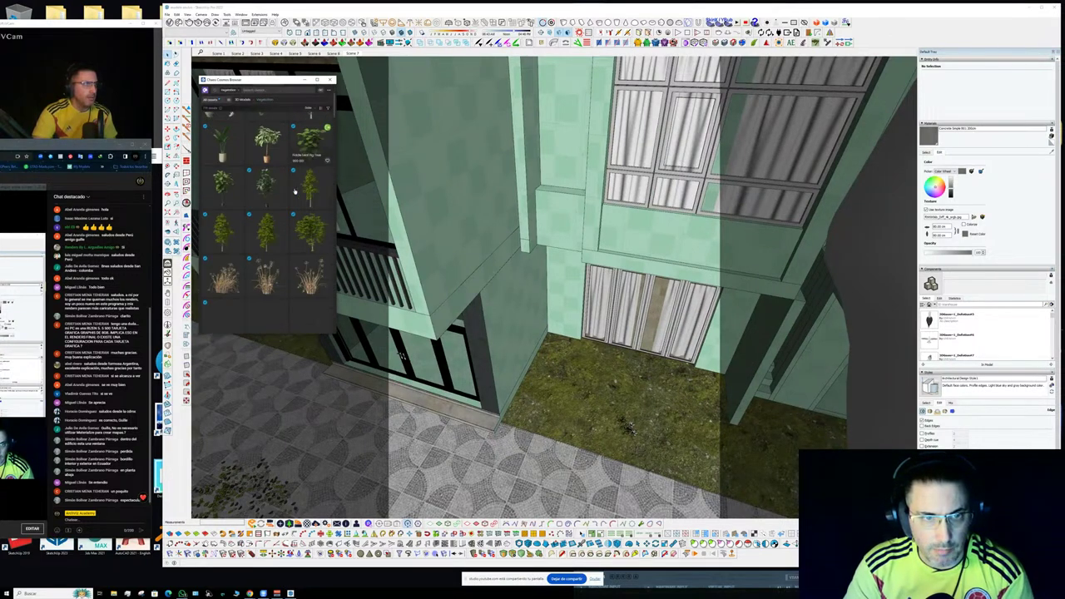
scroll(293, 190, "down", 6)
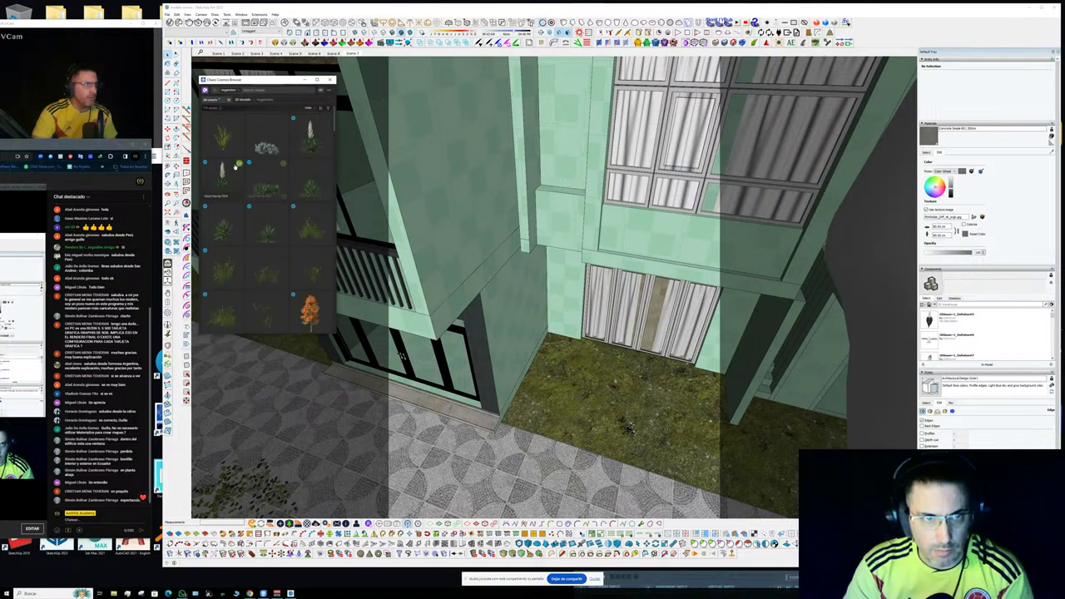
left_click(239, 165)
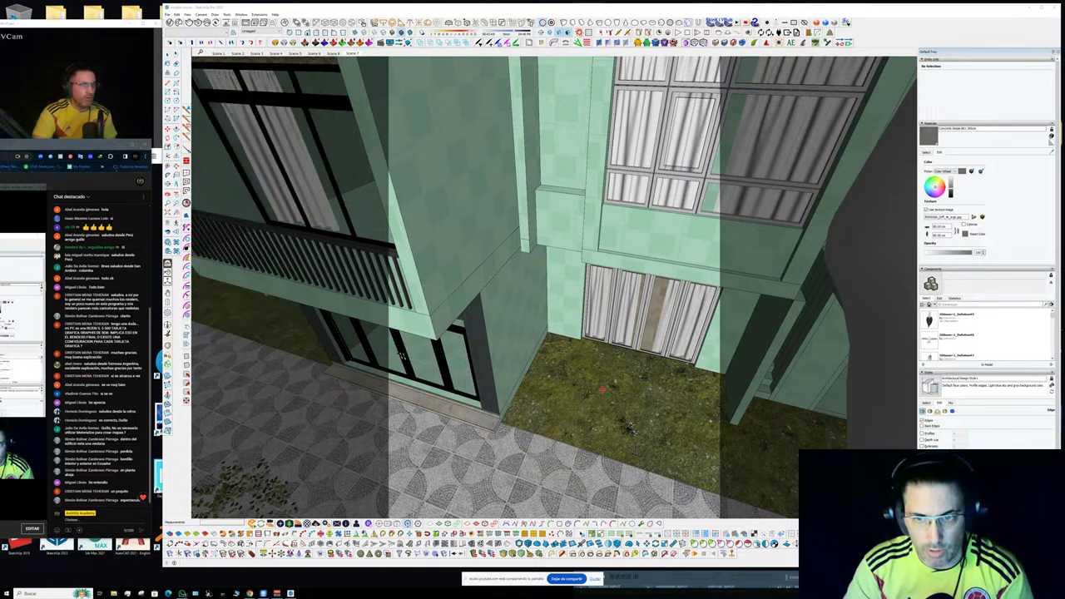
left_click(583, 371)
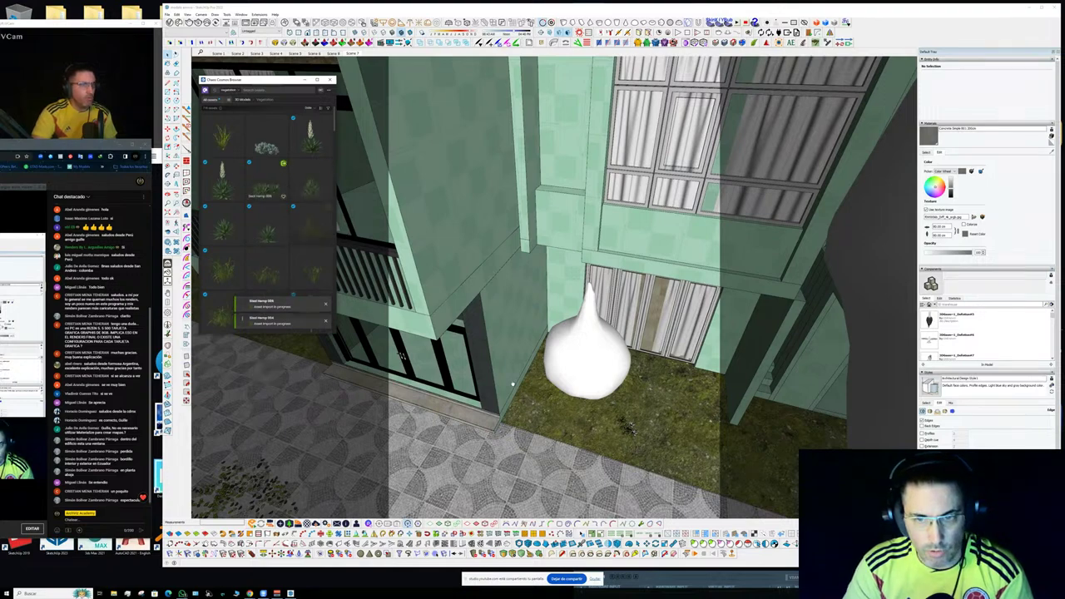
left_click(660, 383)
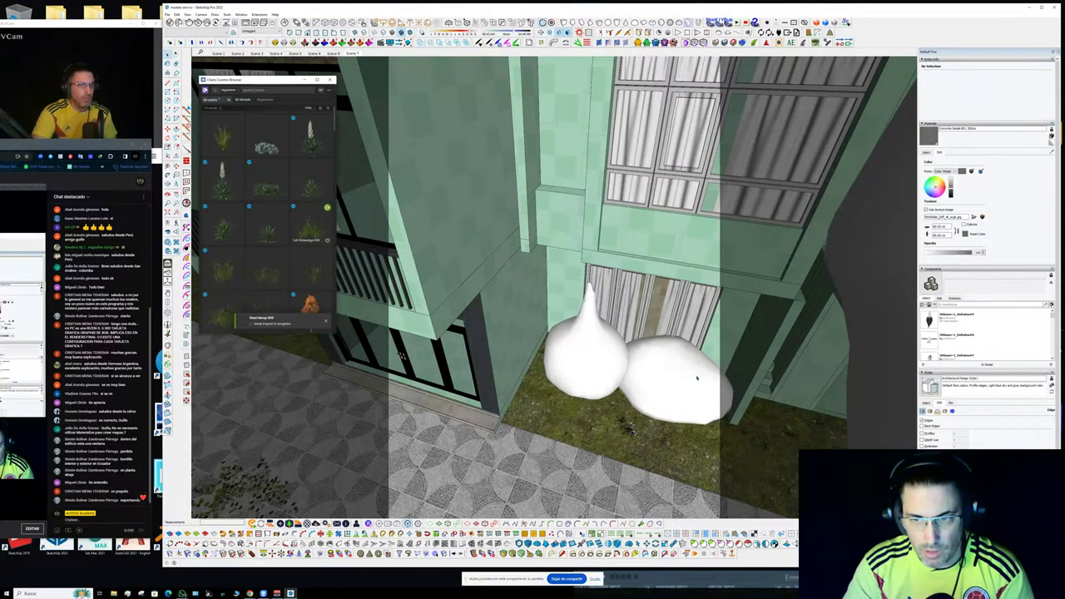
- Scale down both hemp plants in the grass bed, shrinking the tall pointed one to roughly half its size
middle_click_drag(685, 380, 695, 353)
left_click(670, 390)
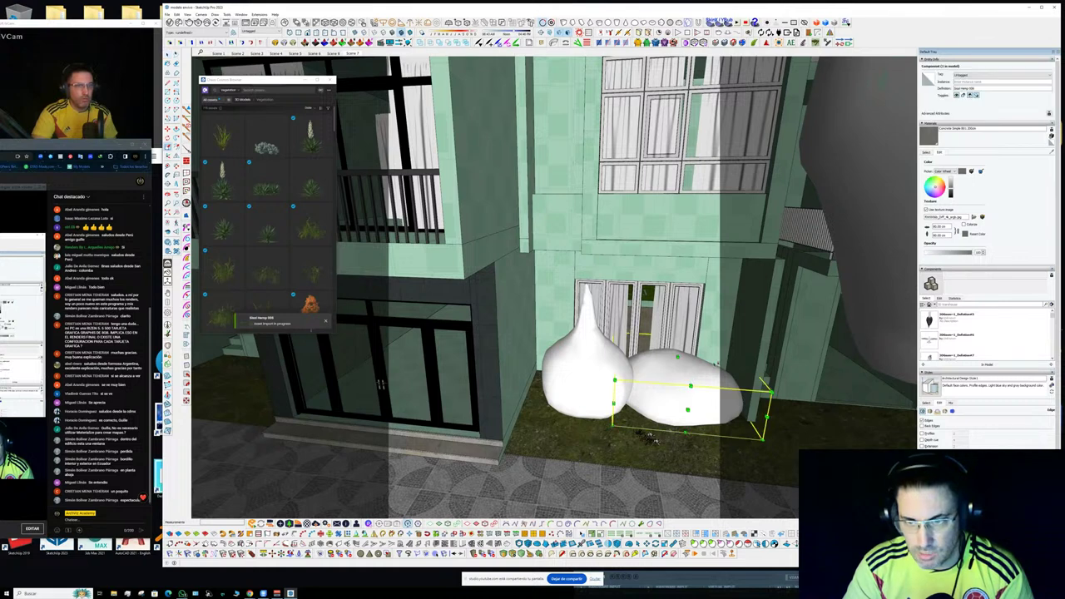
left_click_drag(608, 330, 639, 356)
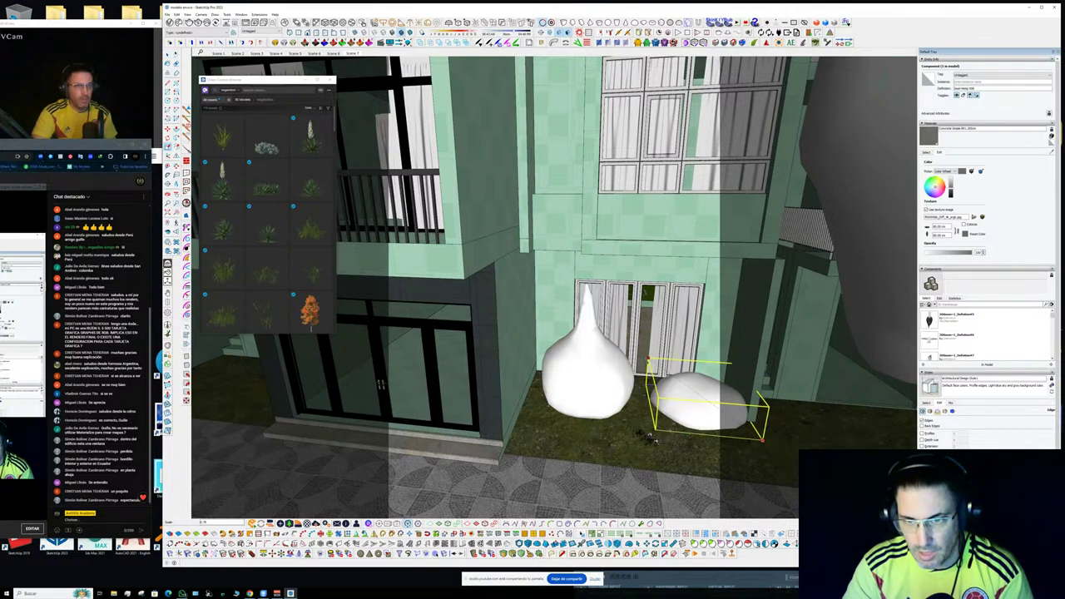
key("space")
left_click(591, 363)
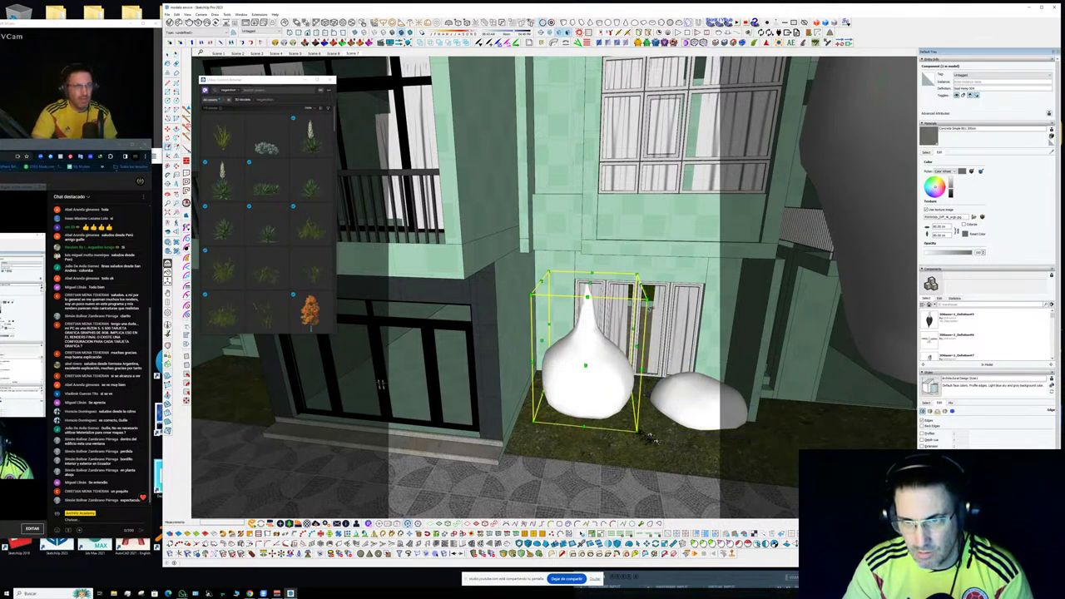
left_click_drag(591, 330, 592, 330)
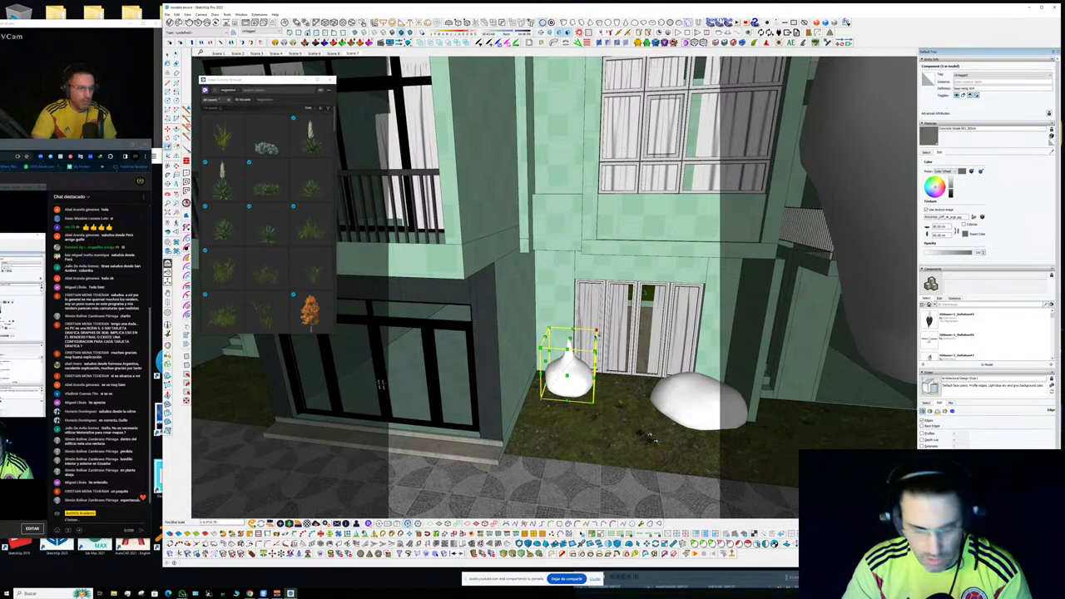
- Insert two small ornamental grasses from Cosmos in the bed's corner beside the dark wall, and enlarge the second one
middle_click_drag(593, 329, 541, 367)
scroll(280, 271, "down", 3)
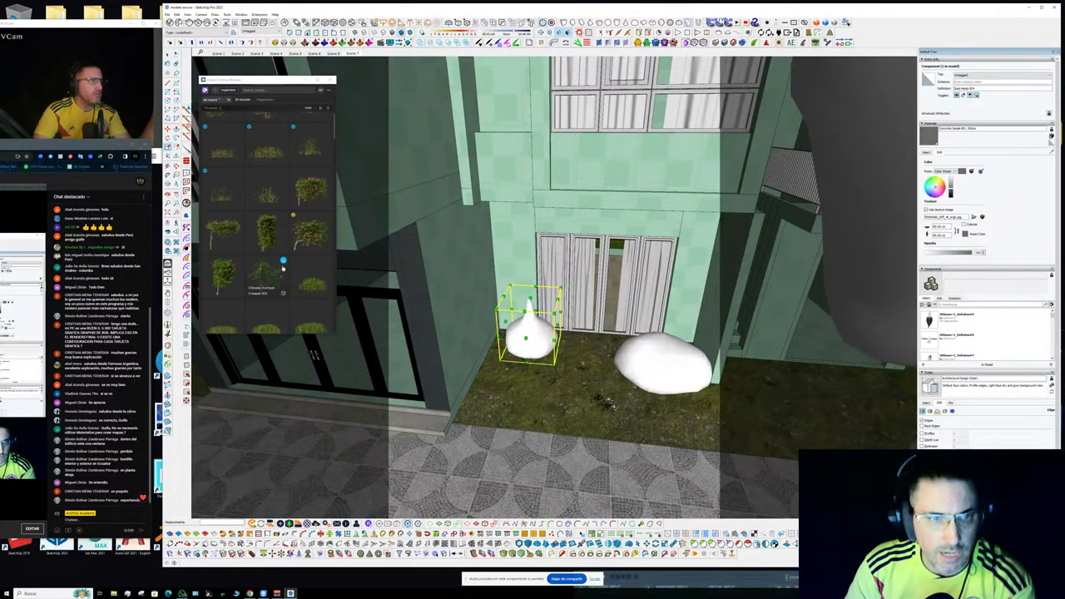
scroll(282, 268, "down", 3)
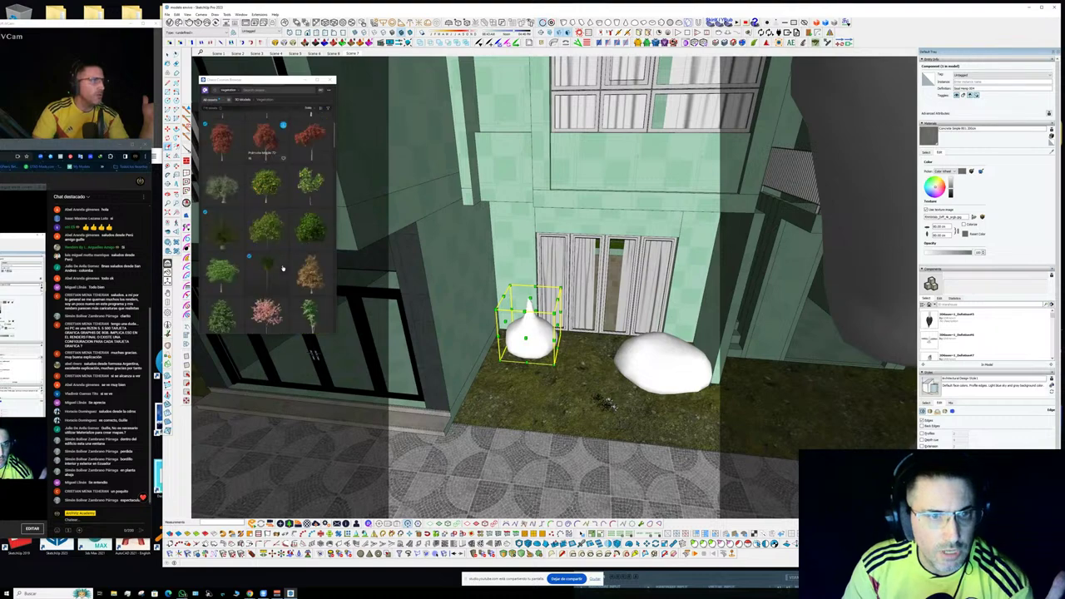
scroll(283, 268, "down", 2)
scroll(283, 268, "down", 3)
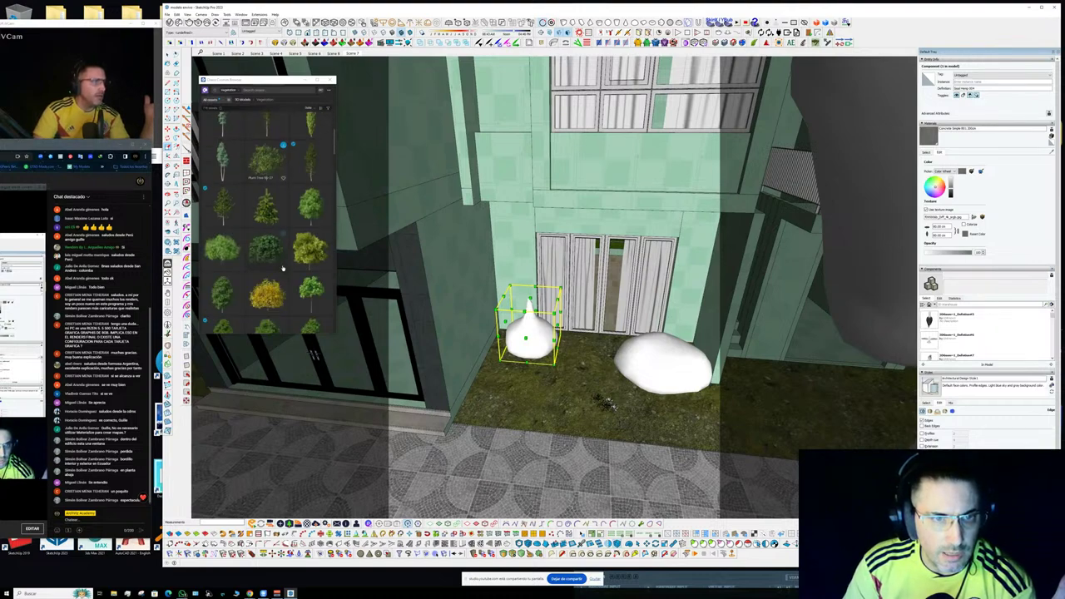
scroll(287, 266, "down", 5)
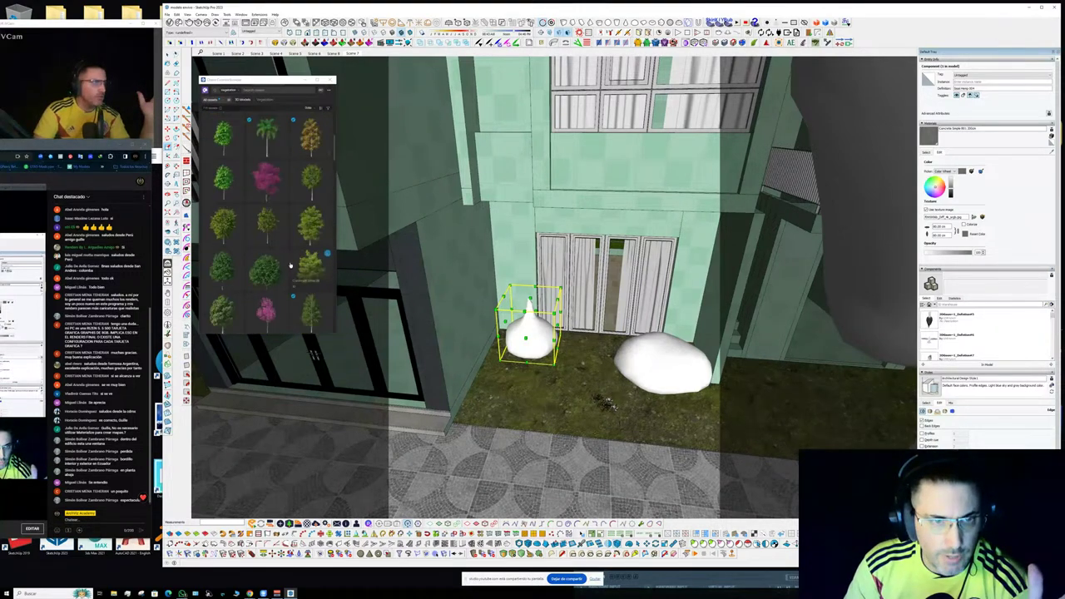
scroll(290, 265, "down", 5)
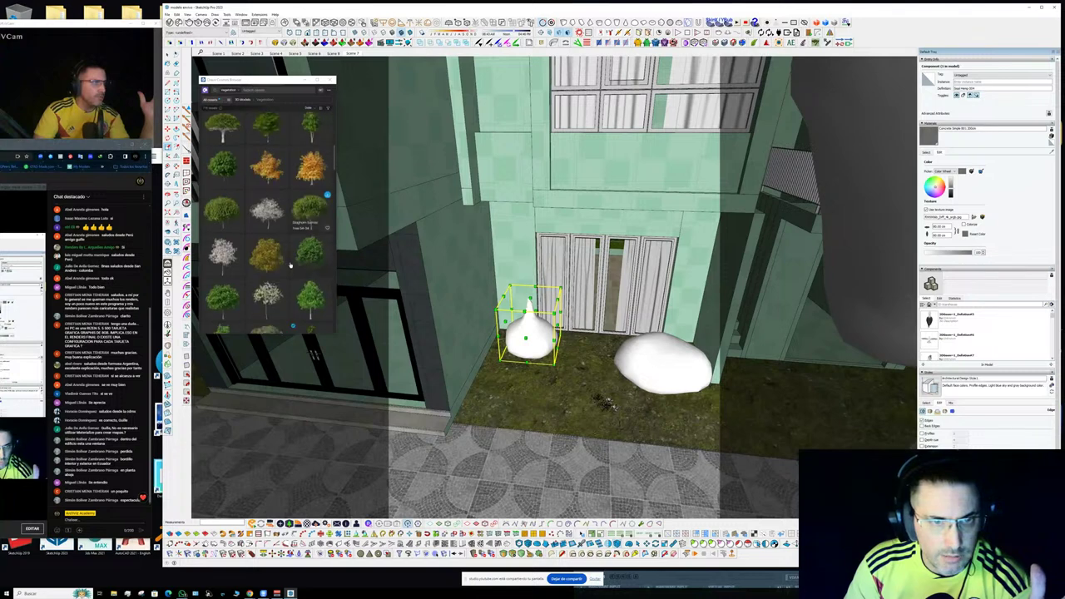
scroll(290, 264, "down", 5)
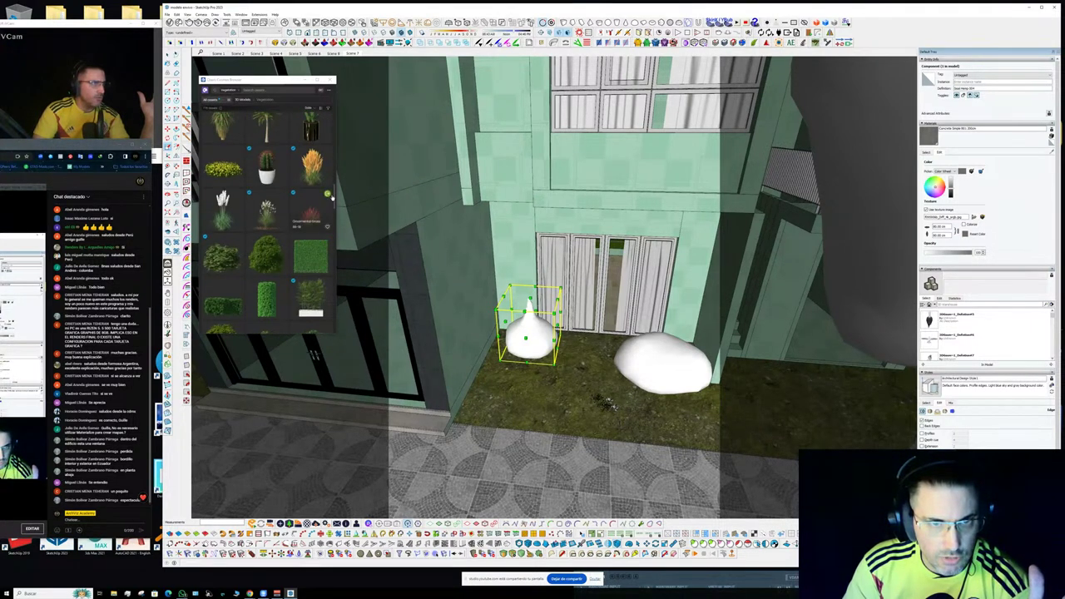
left_click(329, 195)
scroll(493, 360, "up", 1)
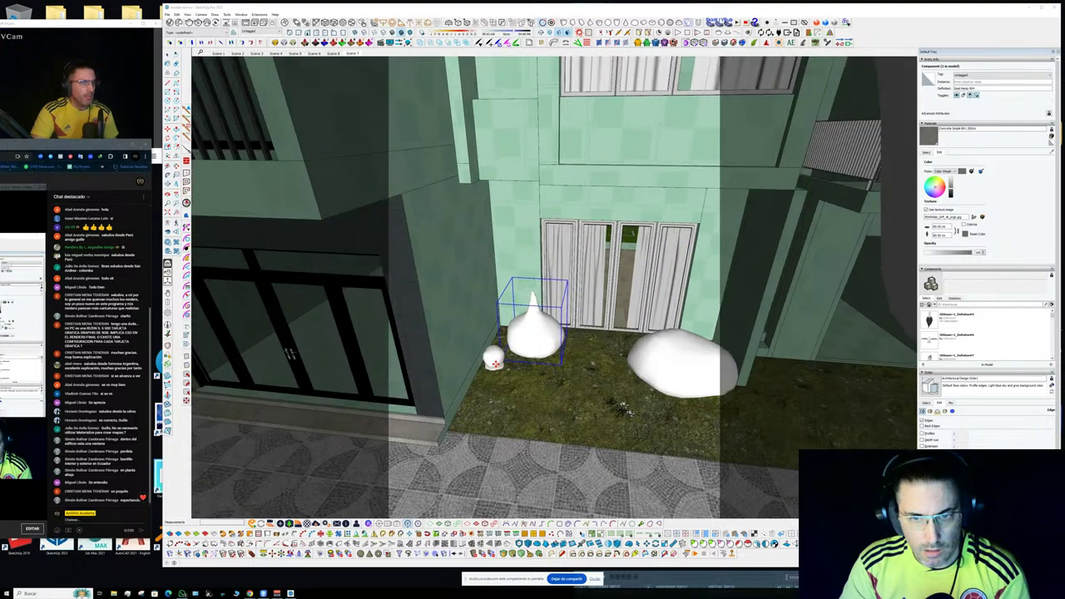
scroll(495, 364, "up", 2)
left_click(495, 363)
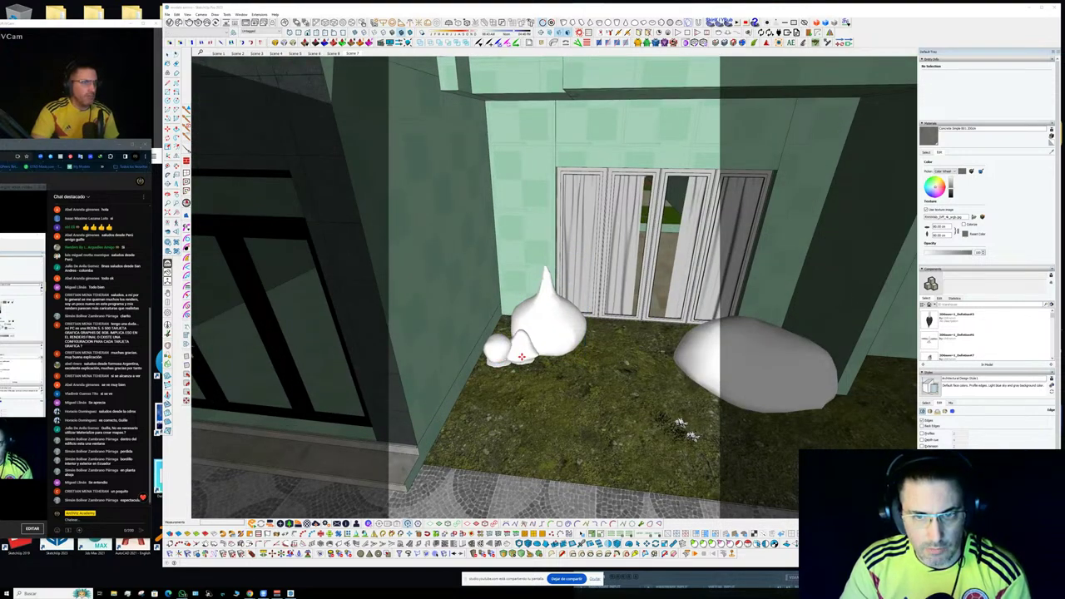
left_click(516, 354)
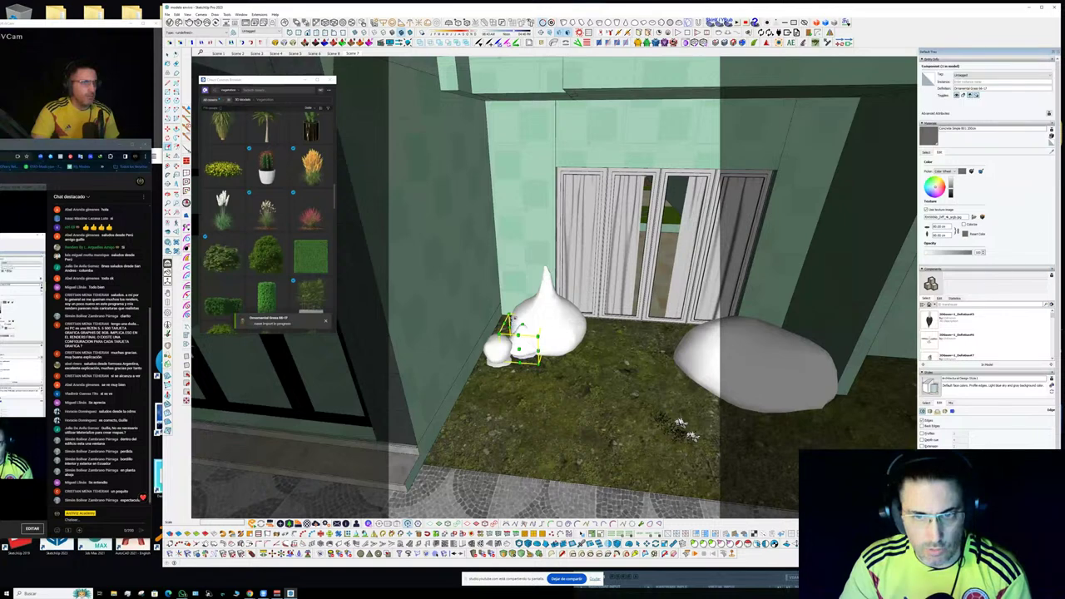
scroll(249, 239, "down", 1)
- Insert a thin-stemmed Cosmos plant in the bed between the tall pointed hemp plant and the wide one, near the doors
scroll(248, 239, "down", 6)
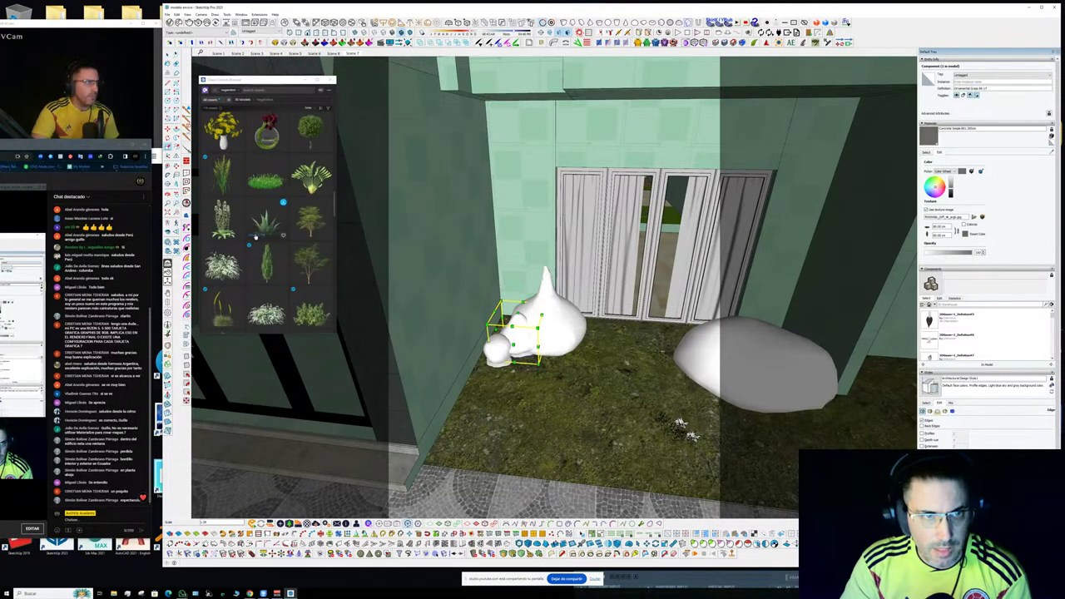
scroll(254, 240, "down", 1)
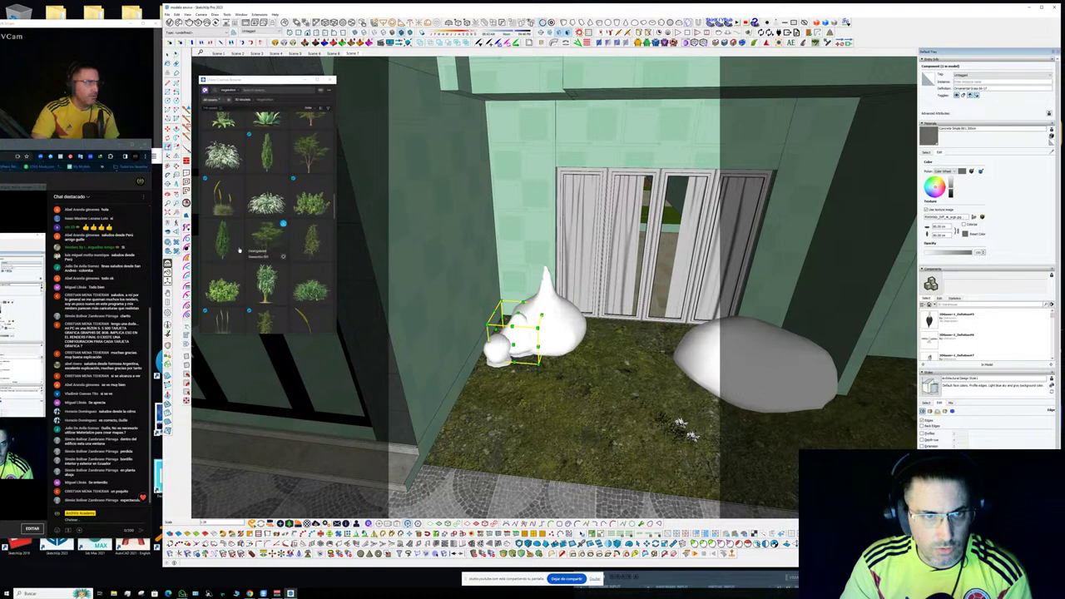
scroll(239, 250, "down", 2)
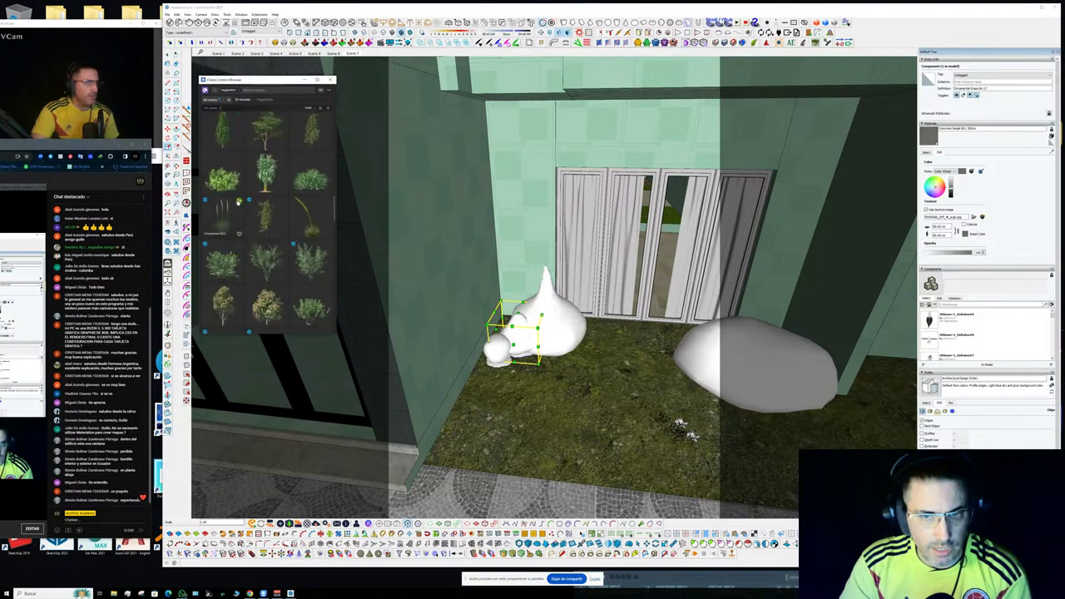
left_click(239, 200)
left_click(614, 336)
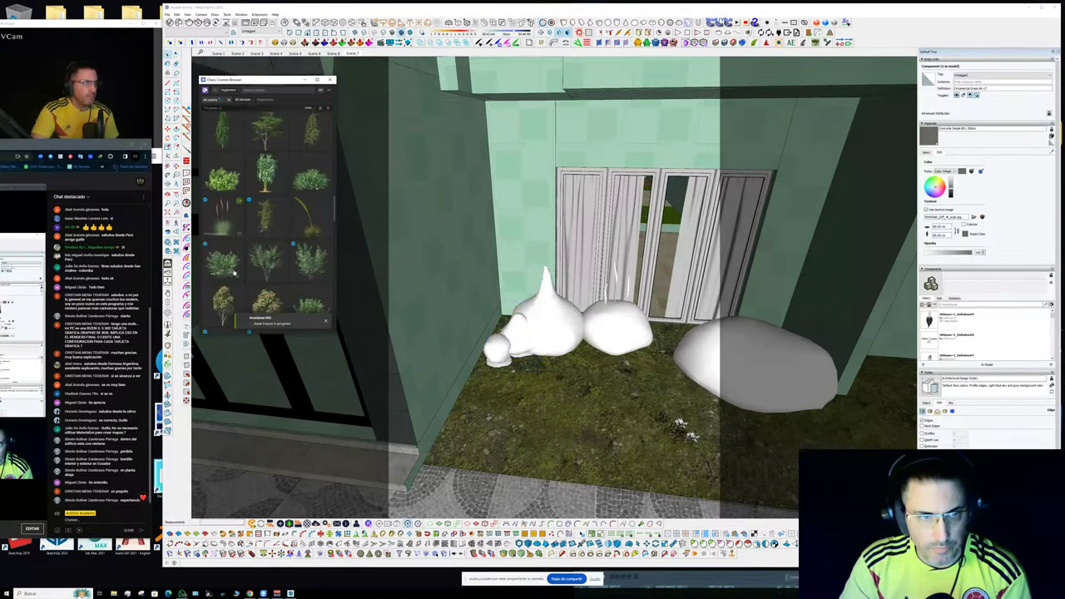
- Insert the rounded sediment rock from the Cosmos vegetation assets in the bed between the two wide hemp plants, and enlarge it
scroll(250, 258, "down", 1)
scroll(256, 256, "down", 5)
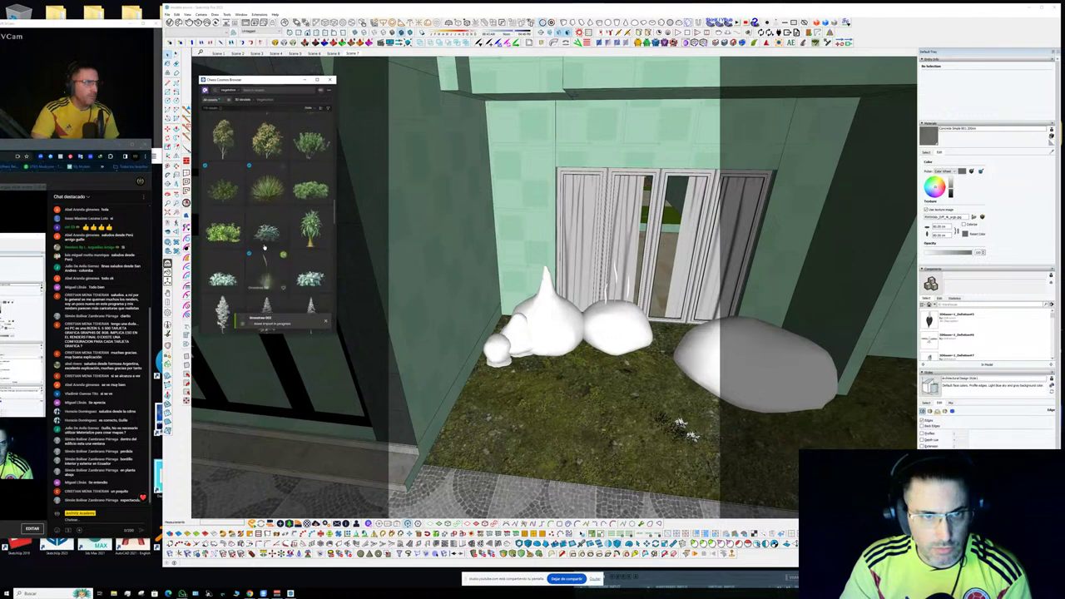
scroll(262, 248, "down", 3)
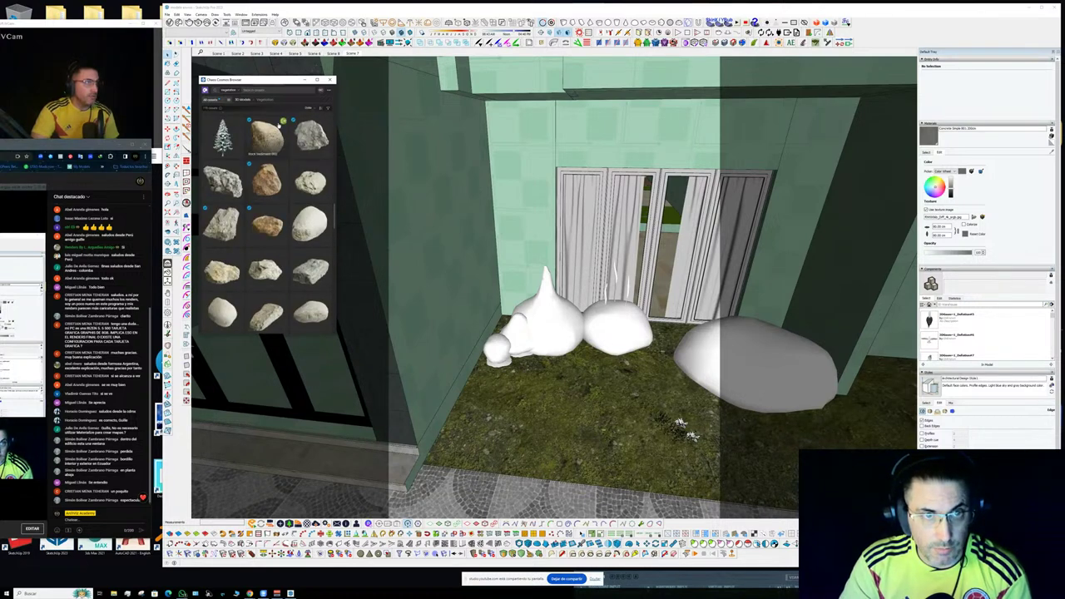
left_click(284, 122)
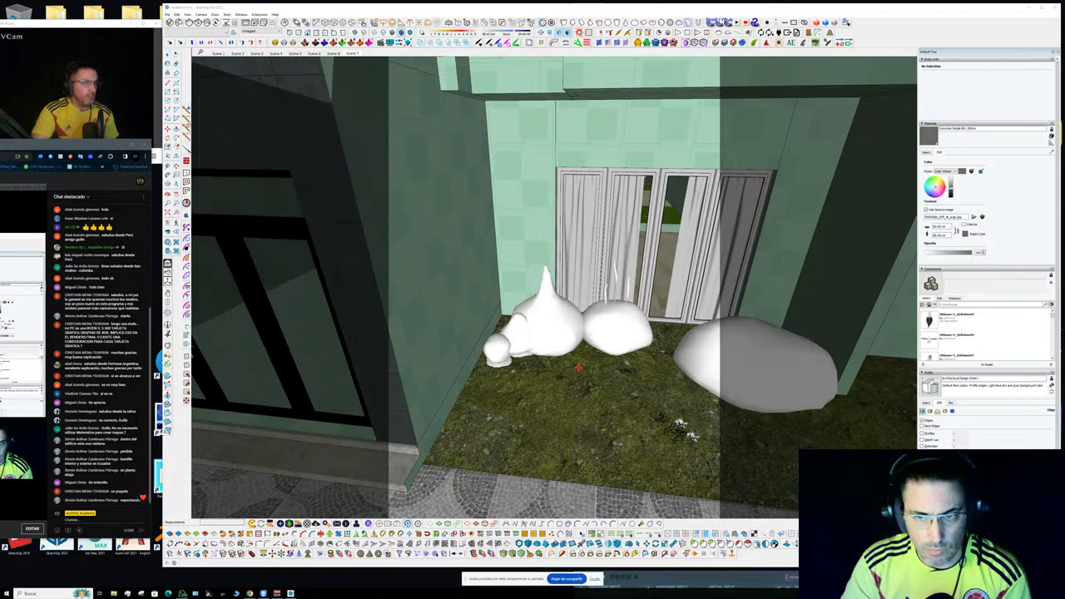
middle_click_drag(594, 360, 526, 337)
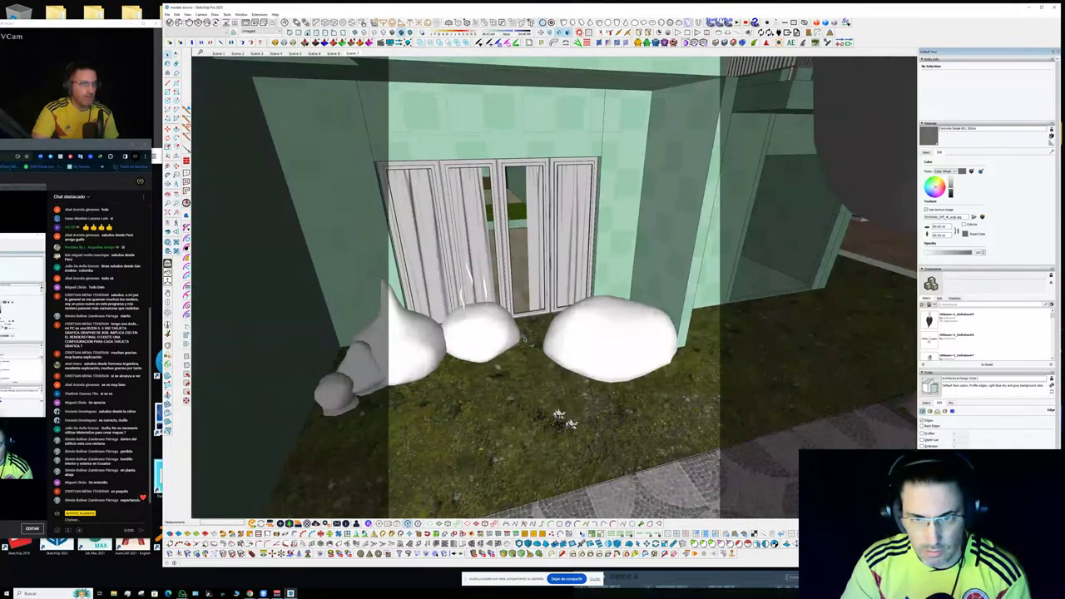
left_click(176, 15)
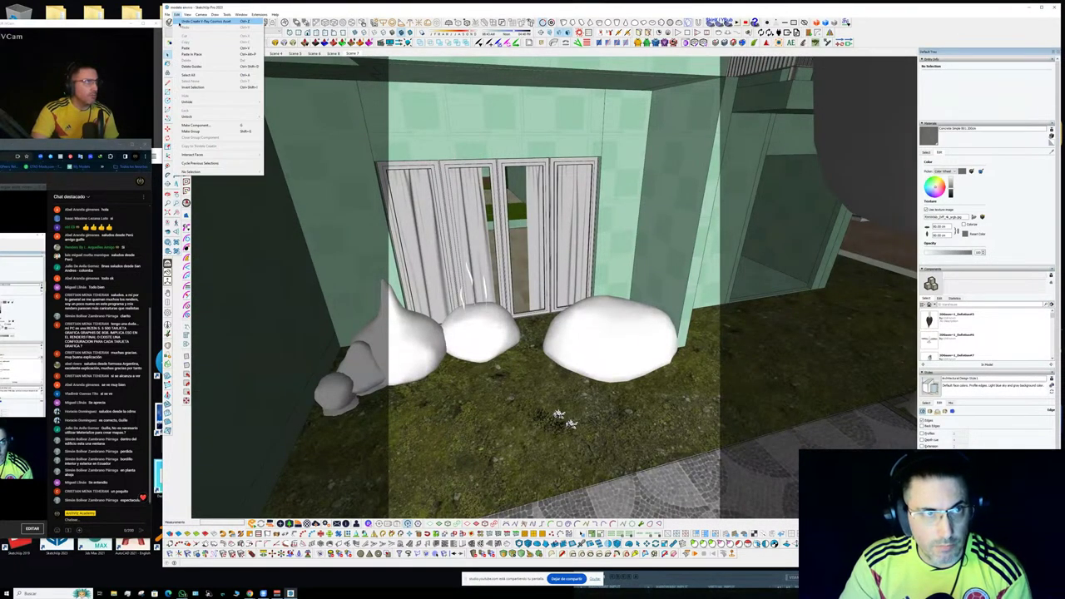
left_click(176, 23)
left_click(177, 23)
mouse_move(273, 146)
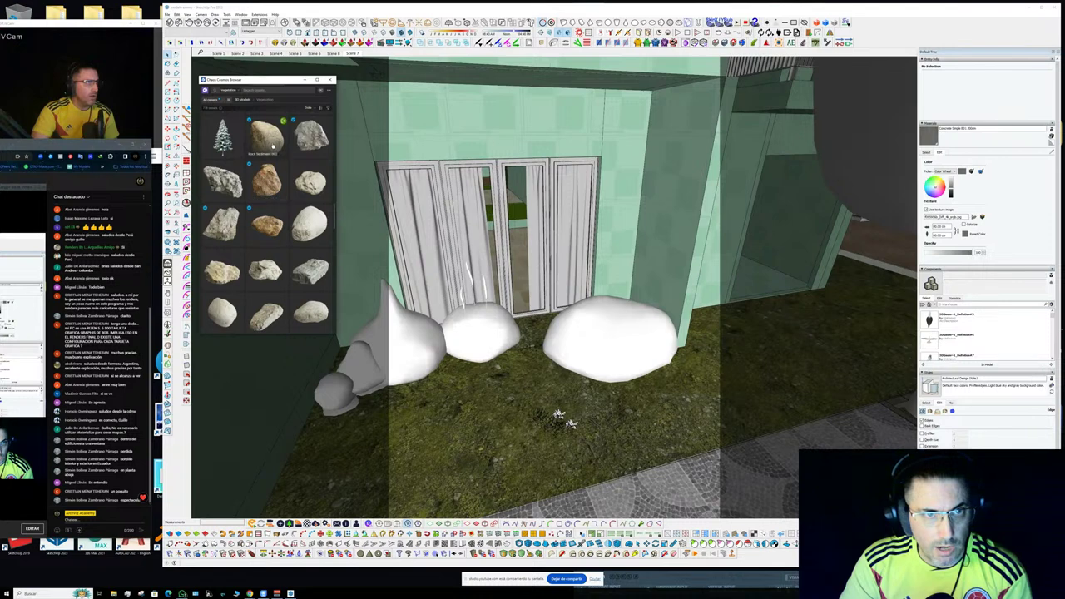
left_click(282, 122)
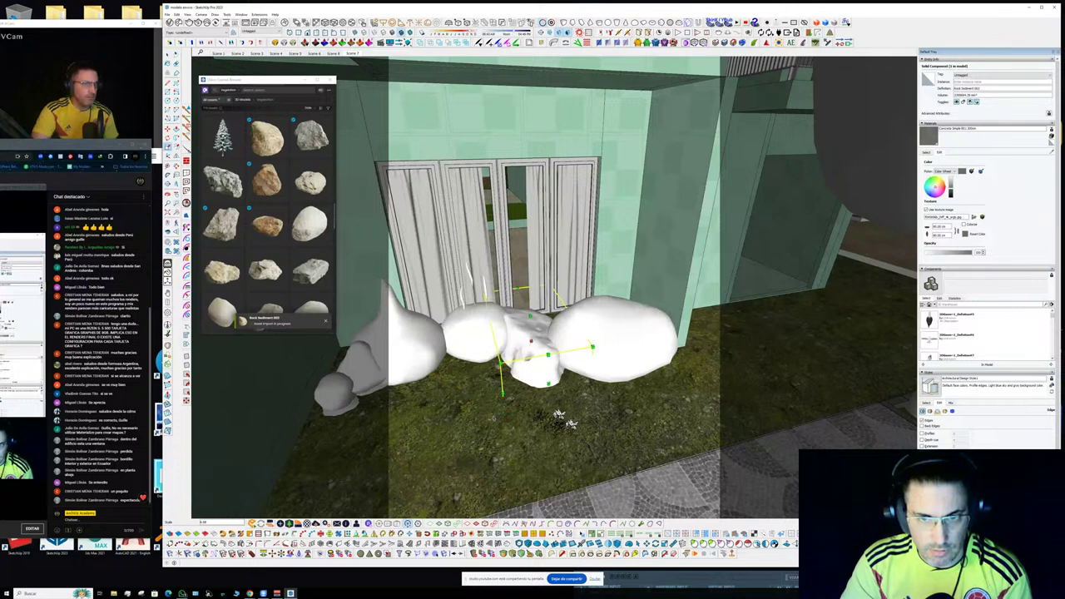
- Insert the brown sediment rock from Cosmos on the grass in front of the tall hemp plant, and enlarge it
left_click(283, 166)
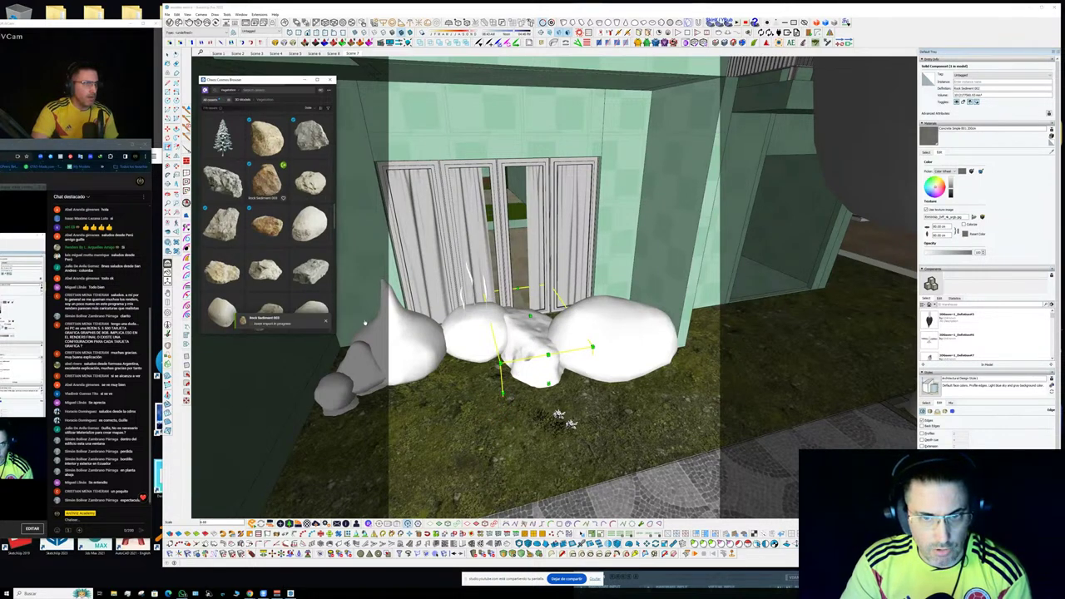
left_click(442, 398)
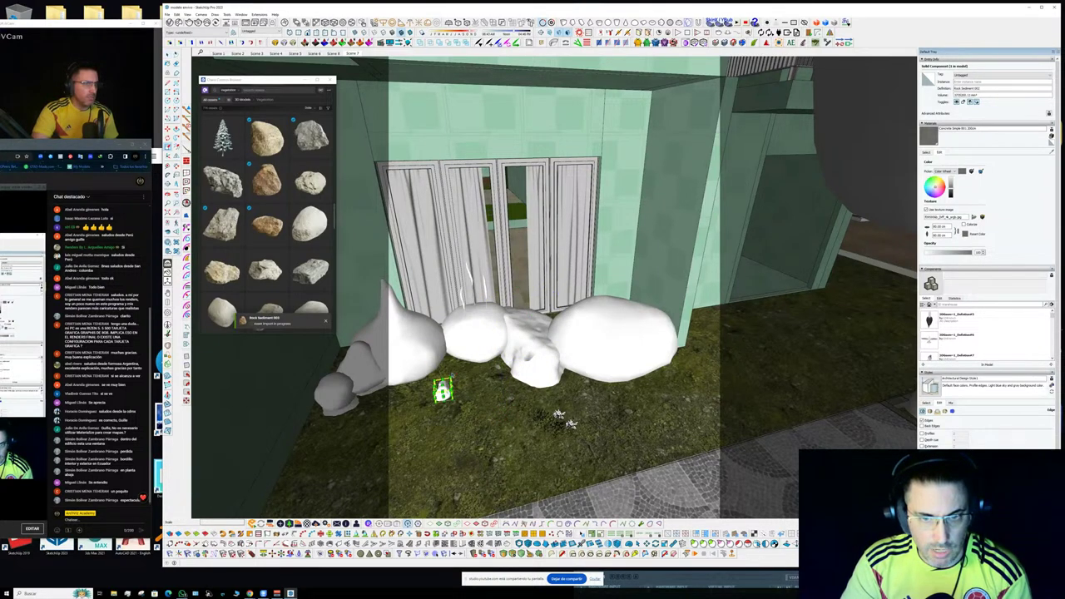
left_click_drag(451, 380, 477, 333, "ctrl")
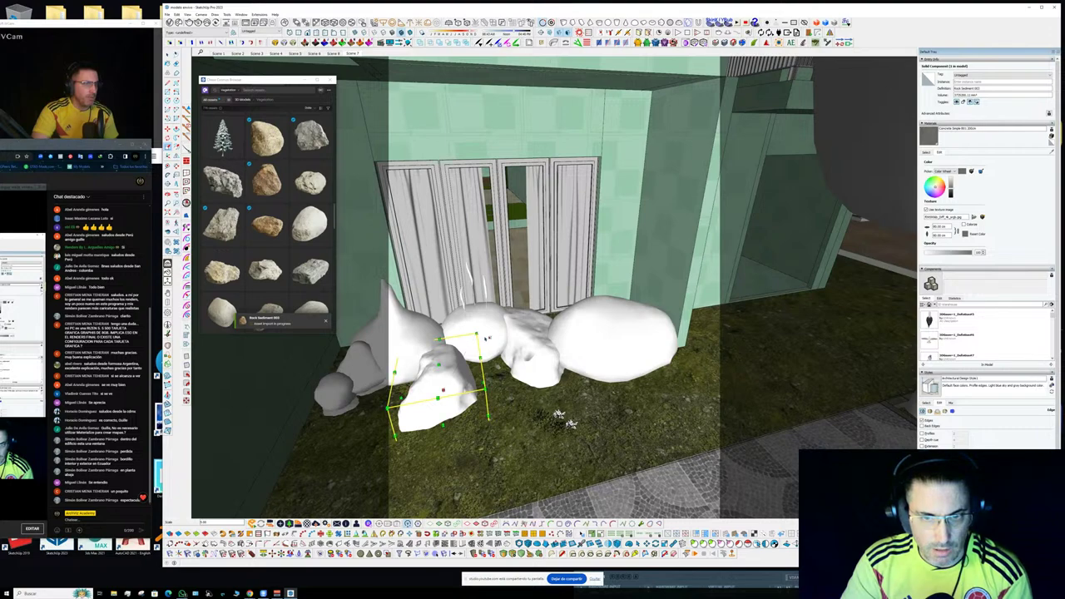
- Rotate the second sediment rock and move it close to the first rock in the bed
left_click(456, 431)
left_click(400, 344)
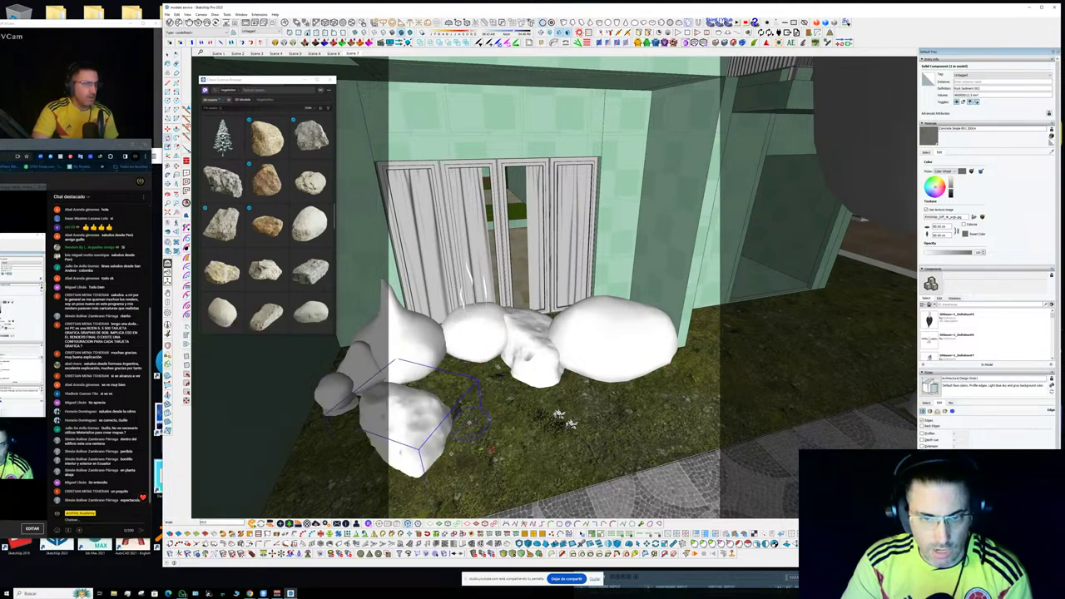
left_click(400, 452)
middle_click_drag(449, 442, 391, 435)
key("m")
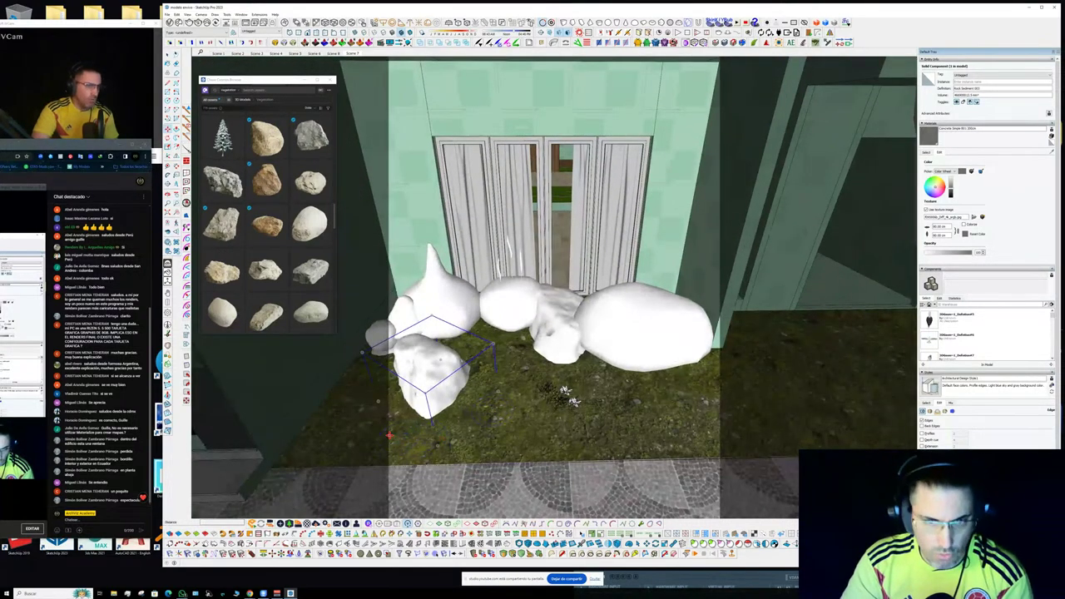
left_click(391, 435)
left_click(463, 396)
- Insert a Cosmos palm in the bed's corner by the dark wall, over the tall hemp plant
scroll(269, 231, "up", 5)
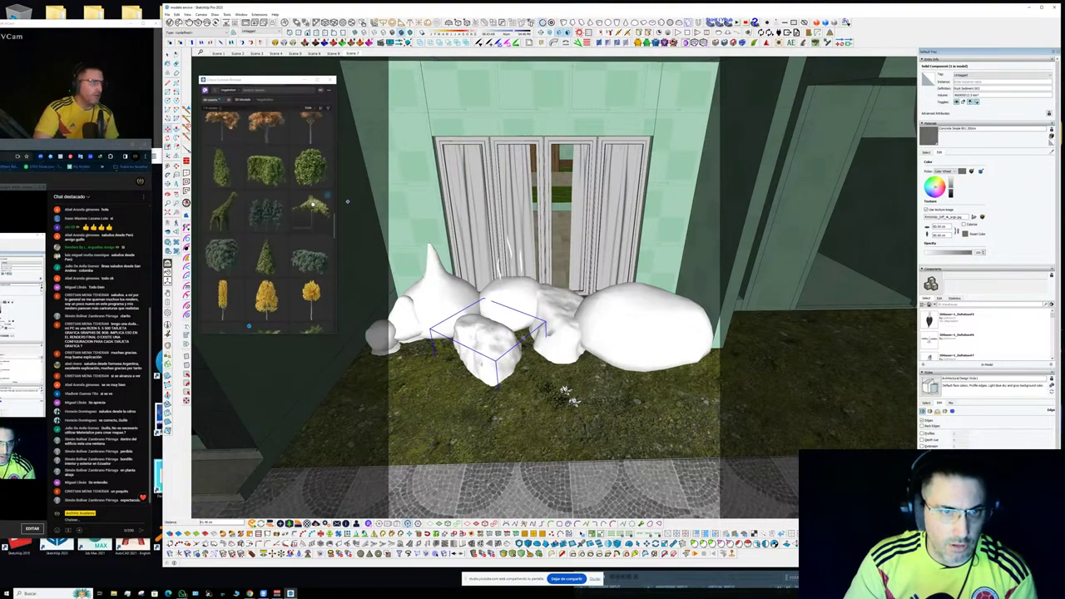
scroll(312, 202, "down", 6)
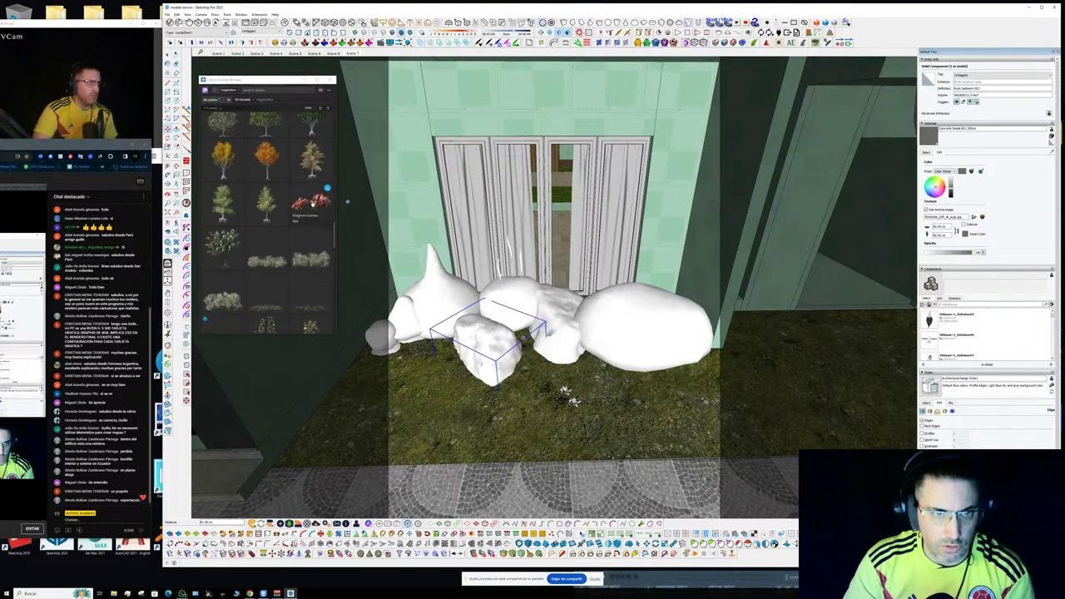
scroll(312, 202, "down", 5)
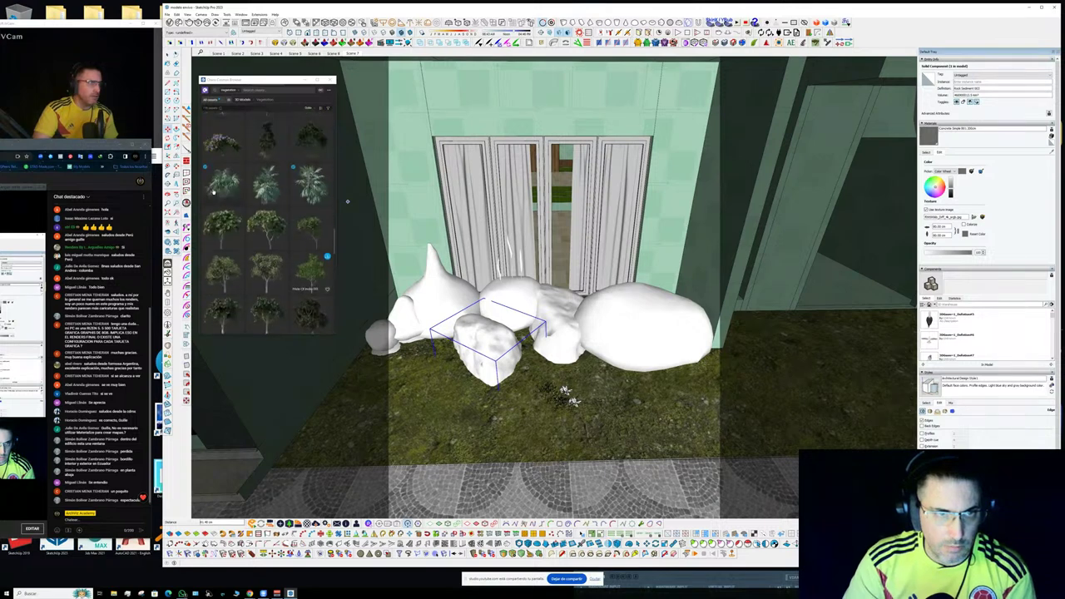
left_click(240, 168)
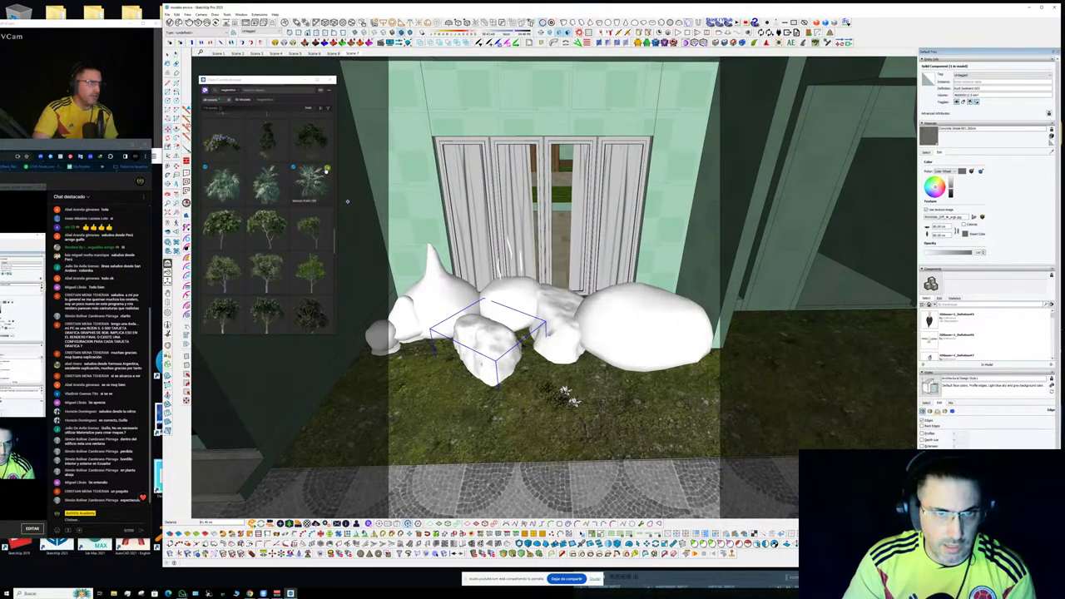
left_click(427, 337)
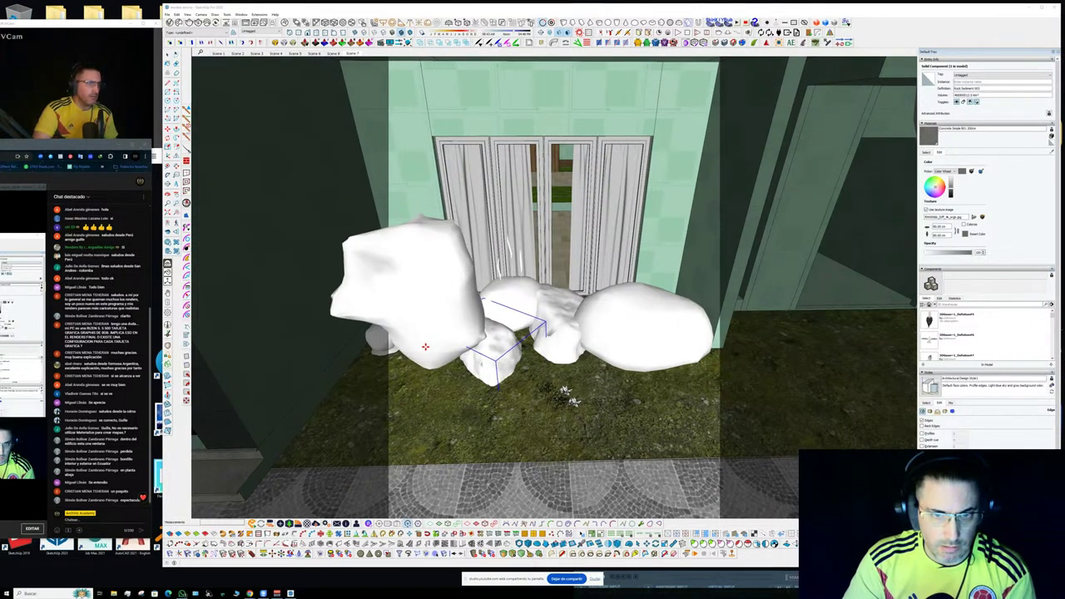
- Insert a purple willow shrub from Cosmos at the bed's outer end, near the wide hemp plant, and select it
scroll(268, 221, "down", 6)
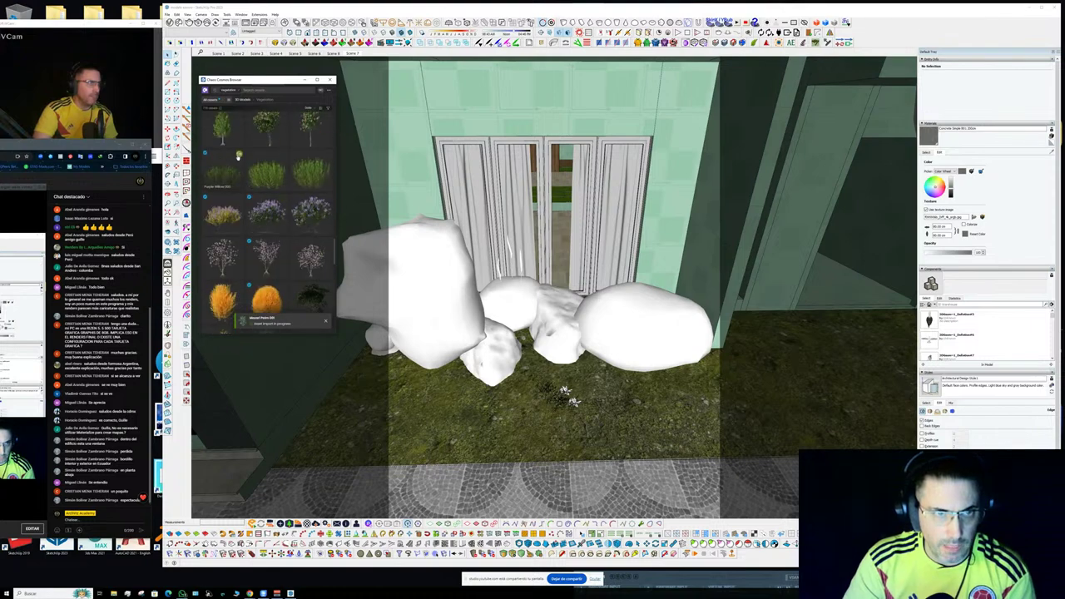
left_click(239, 154)
middle_click_drag(644, 254, 580, 254)
left_click(652, 389)
left_click(632, 312)
- Scale the willow shrub down to about the wide hemp plant's size and move it behind that plant, by the wall
key("s")
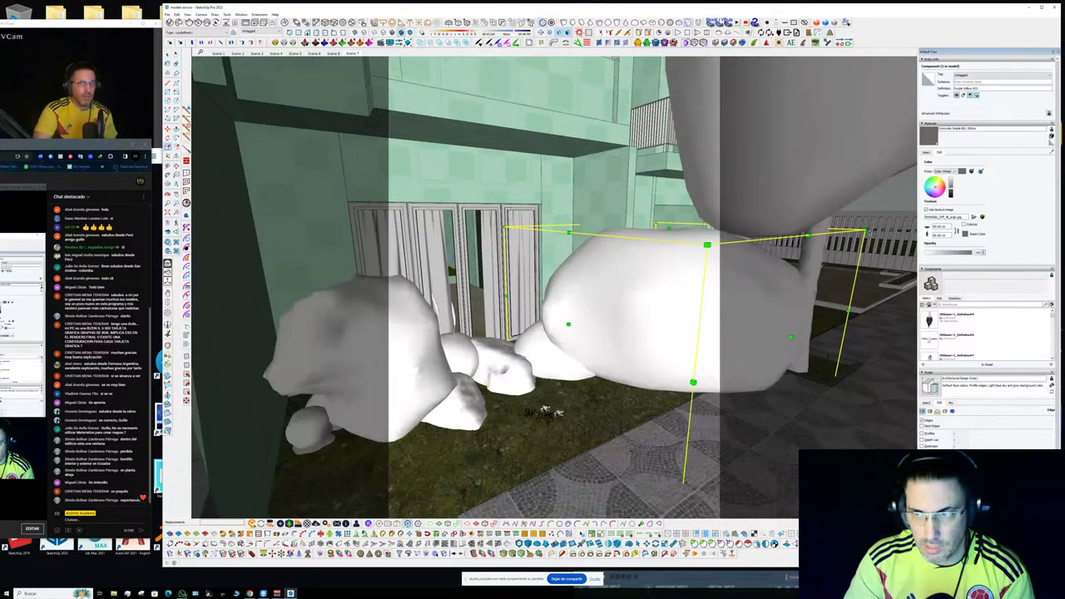
left_click_drag(866, 230, 639, 311)
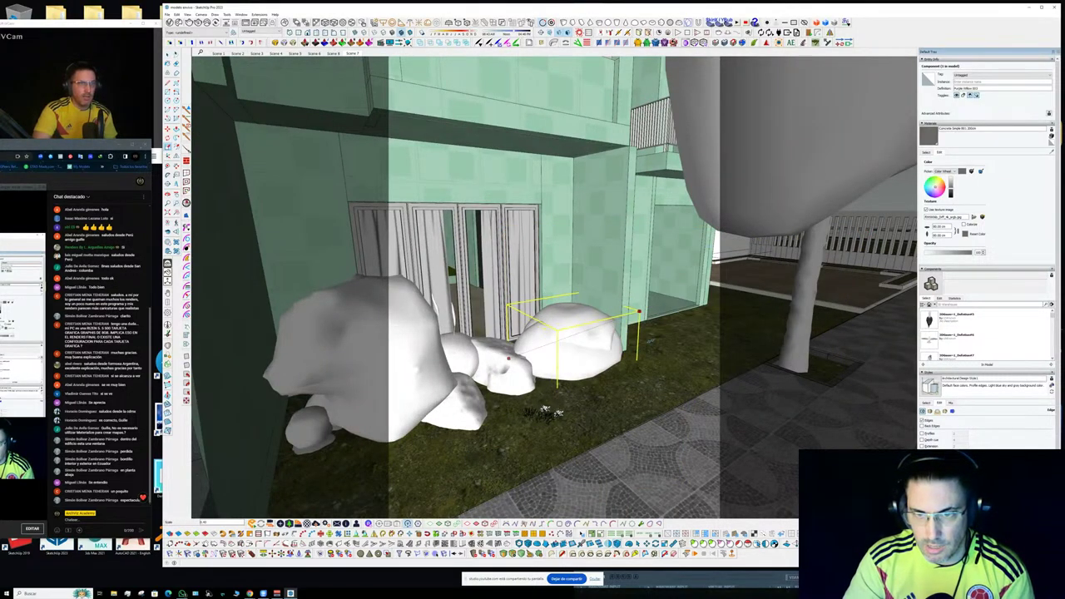
middle_click_drag(639, 311, 494, 498)
key("m")
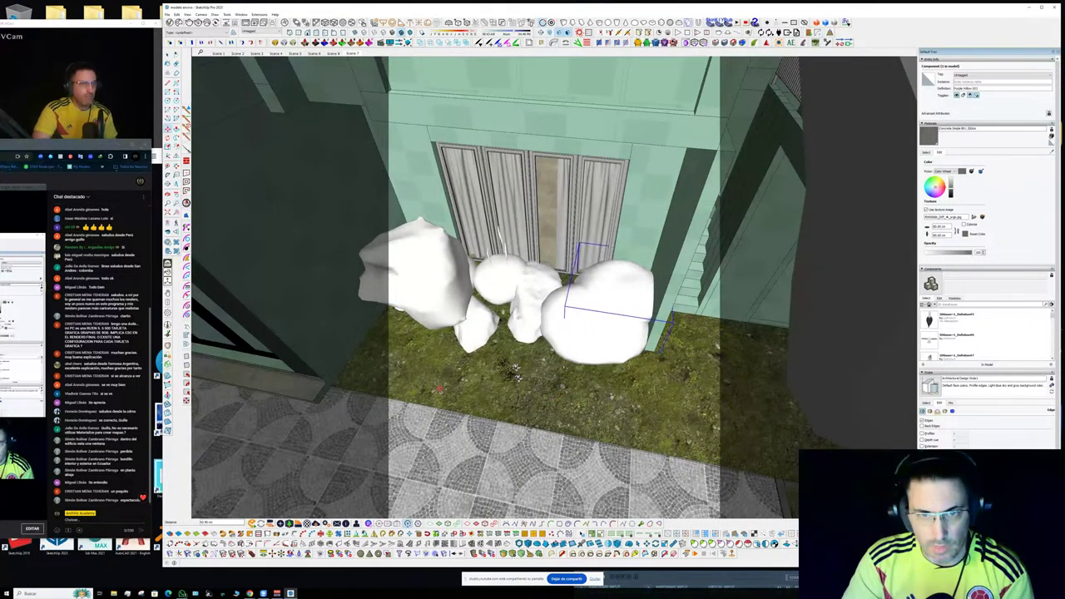
middle_click_drag(516, 371, 550, 368)
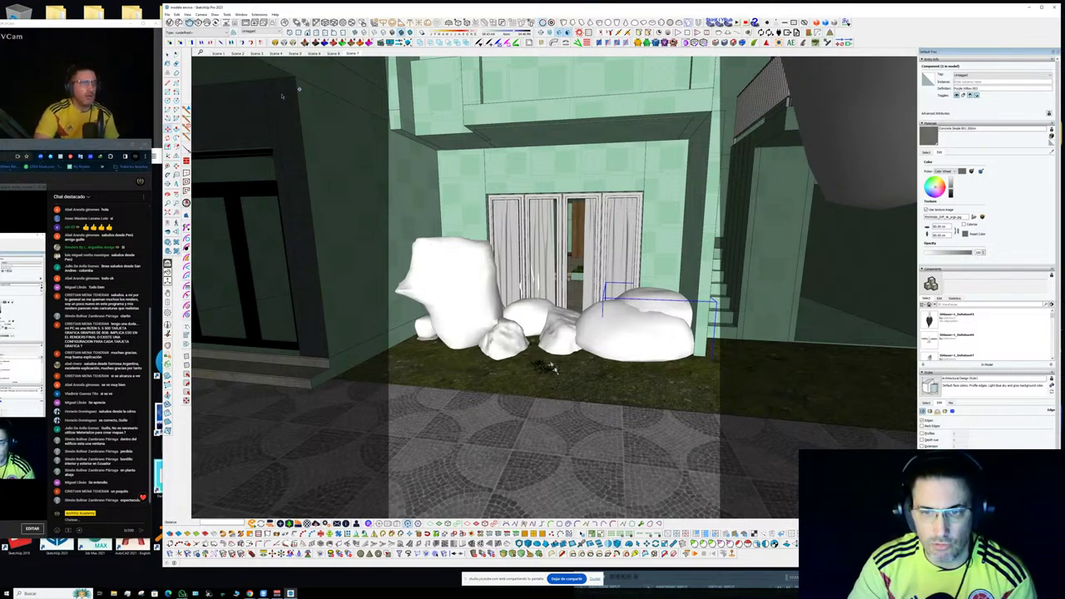
- Check the planted bed up close in the V-Ray Frame Buffer render, raise the Exposure slightly, and close the frame buffer
key("alt+Tab")
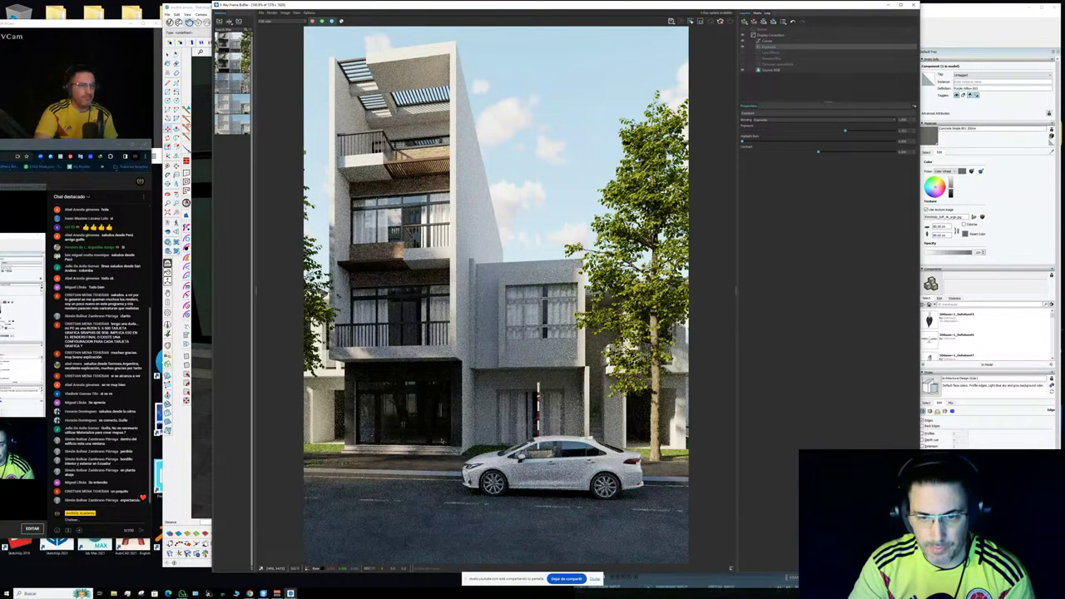
scroll(442, 442, "up", 5)
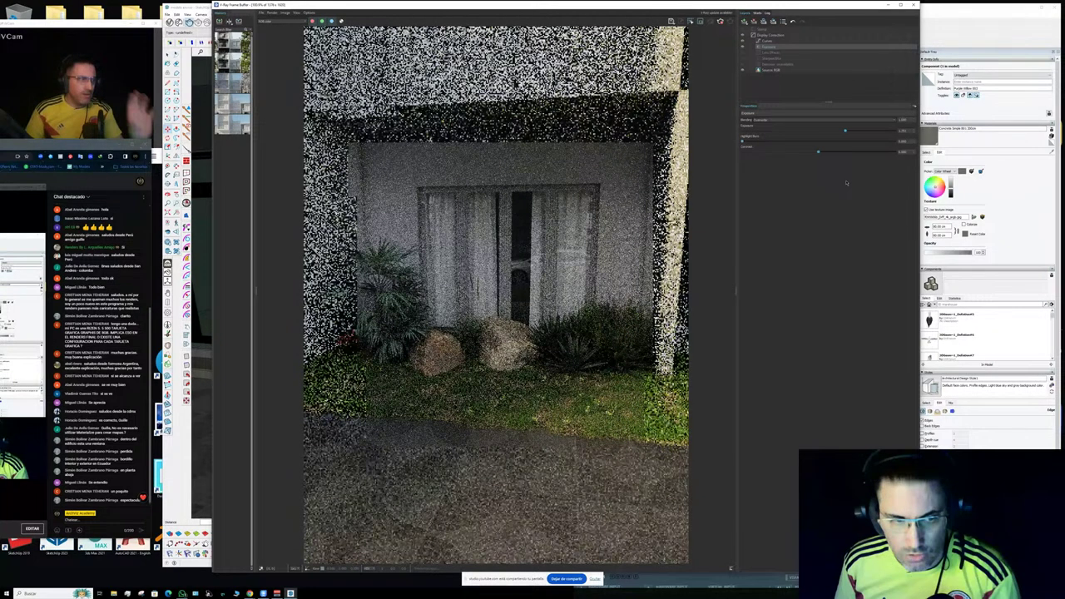
left_click(862, 131)
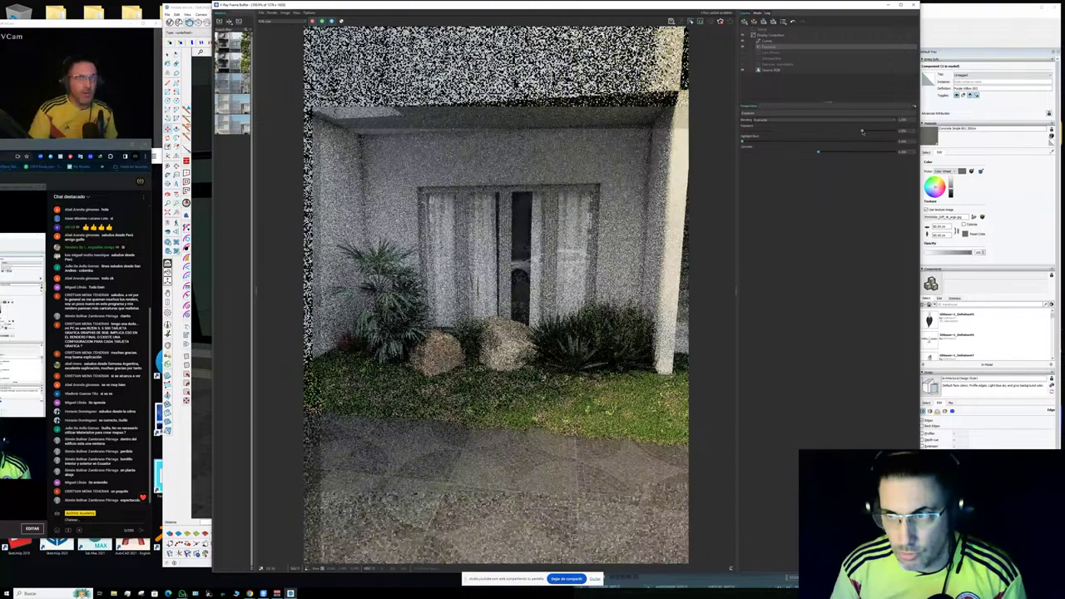
left_click_drag(862, 132, 850, 132)
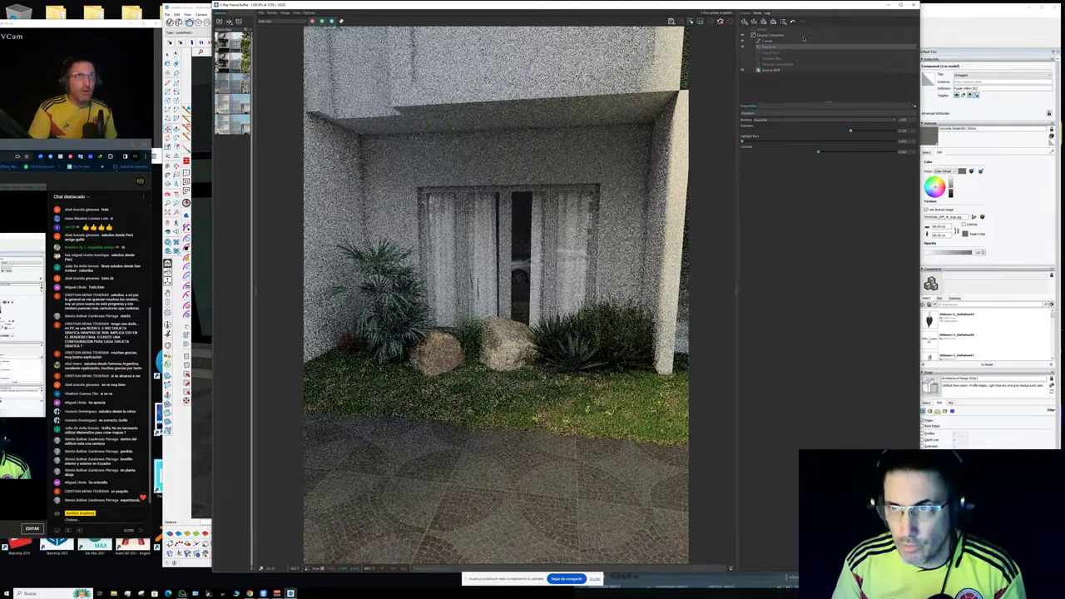
left_click(913, 5)
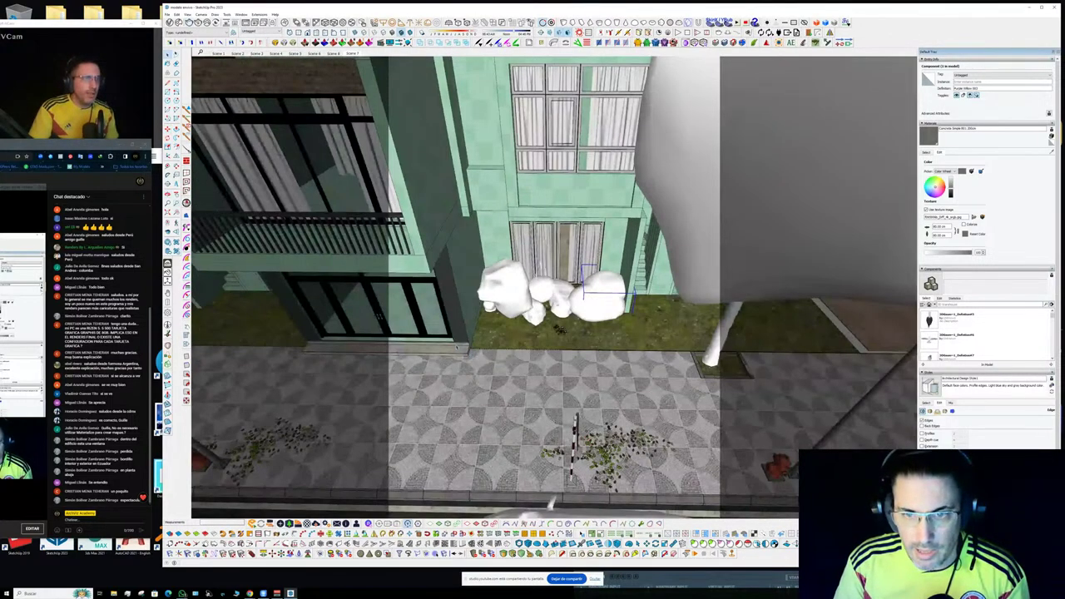
- Copy all the bed's plants and rocks to the grass by the tiled terrace beyond the low building, and group the copy
left_click_drag(451, 349, 642, 244)
key("m")
middle_click_drag(600, 333, 349, 291, "shift")
left_click(464, 327)
key("ctrl")
middle_click_drag(732, 317, 583, 350)
left_click_drag(590, 344, 577, 350)
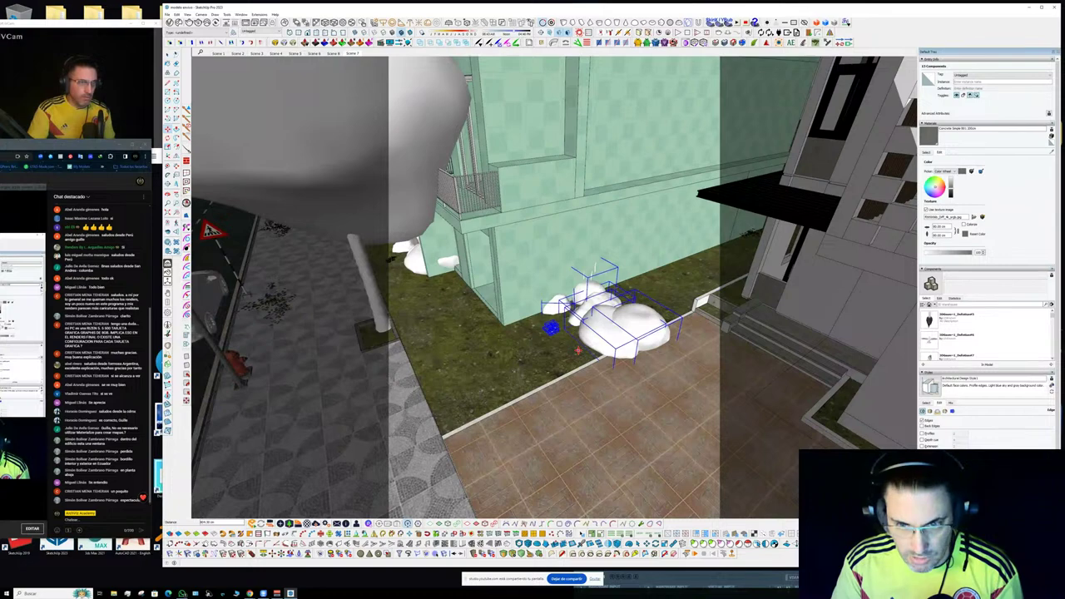
key("ctrl+g")
- Rotate the grouped plants on the neighbouring lawn and shift the group closer to the tiled terrace's edge
key("q")
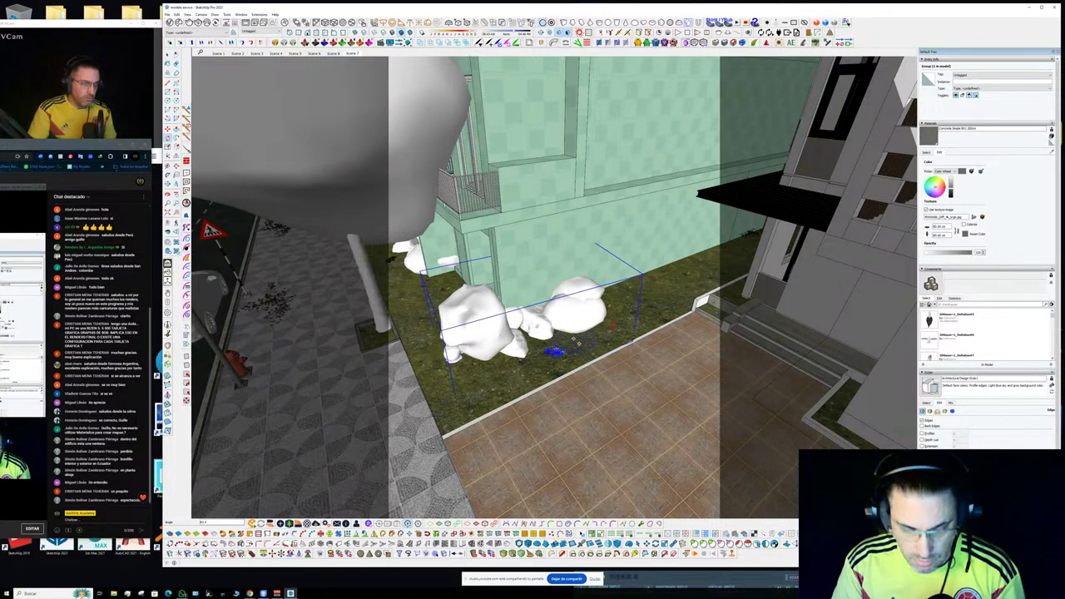
middle_click_drag(460, 409, 713, 344)
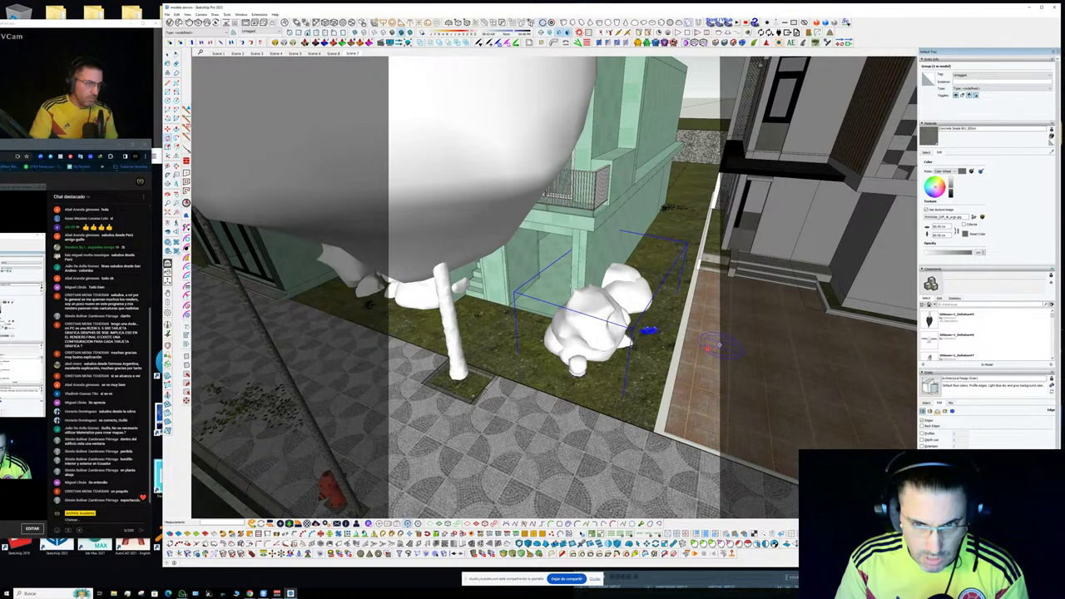
key("m")
left_click(648, 330)
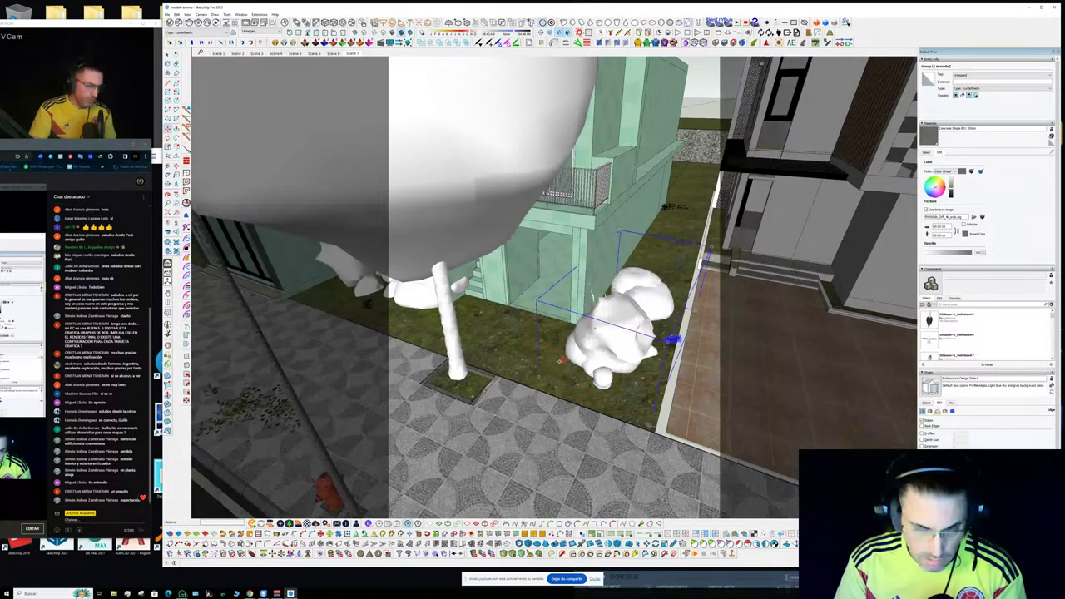
- Copy the plant group along the facade past the dark glass entrance, toward the neighbouring green building's grass
middle_click_drag(466, 332, 720, 369)
middle_click_drag(589, 341, 714, 244)
left_click(613, 328)
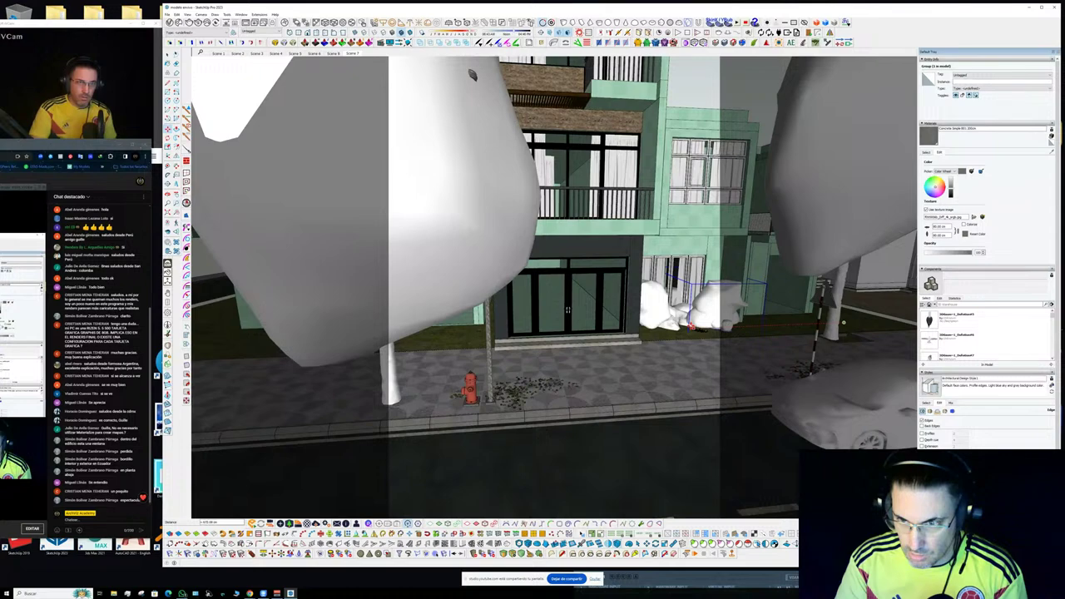
key("ctrl")
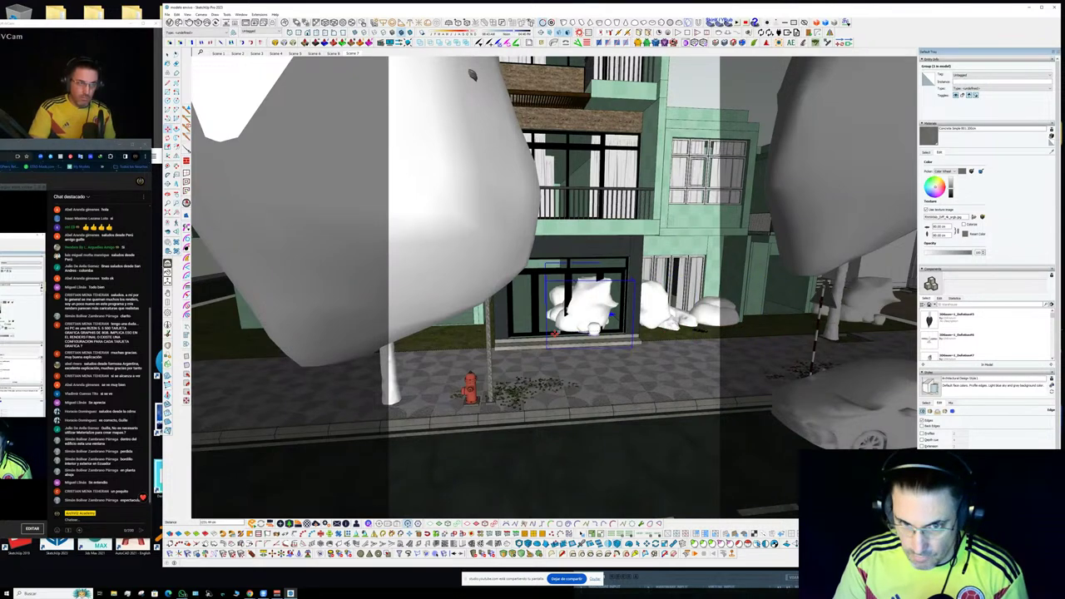
left_click(550, 333)
- Rotate the copied plant group to follow the facade and move it onto the grass in front of the neighbouring green building
middle_click_drag(583, 331, 865, 312)
middle_click_drag(682, 310, 786, 287)
scroll(703, 296, "up", 2)
mouse_move(703, 296)
middle_mouse_down()
mouse_move(612, 297)
mouse_move(619, 366)
mouse_move(560, 334)
middle_mouse_up()
left_click(613, 297)
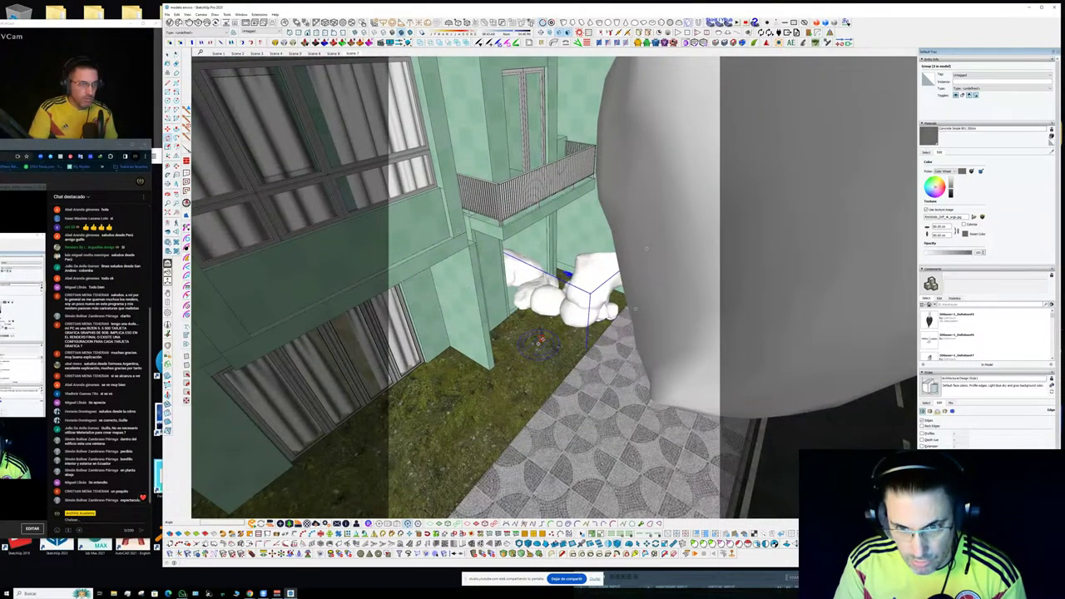
left_click(551, 353)
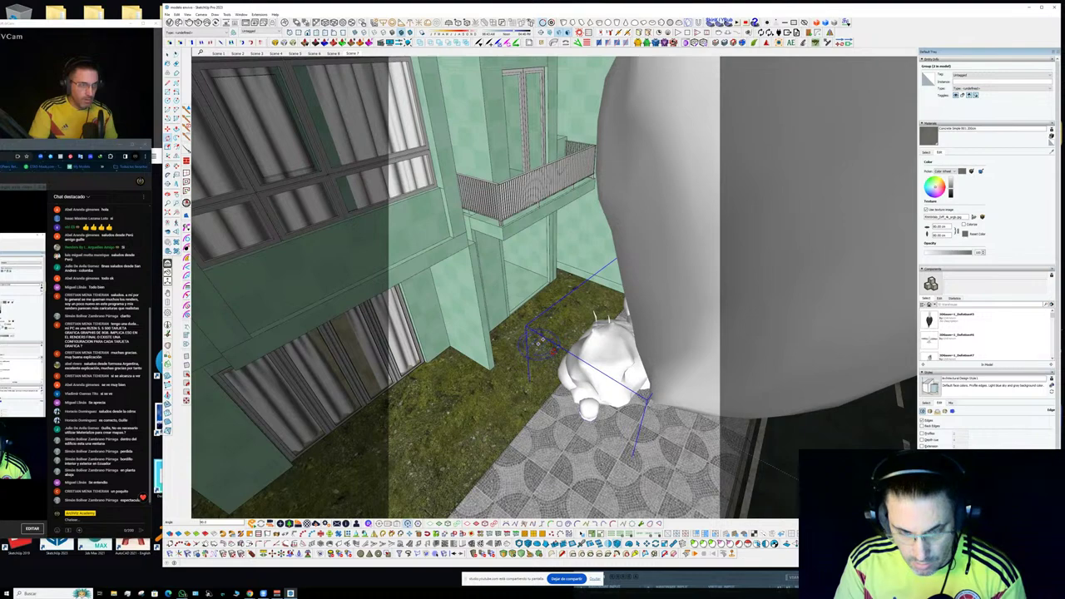
left_click(530, 392)
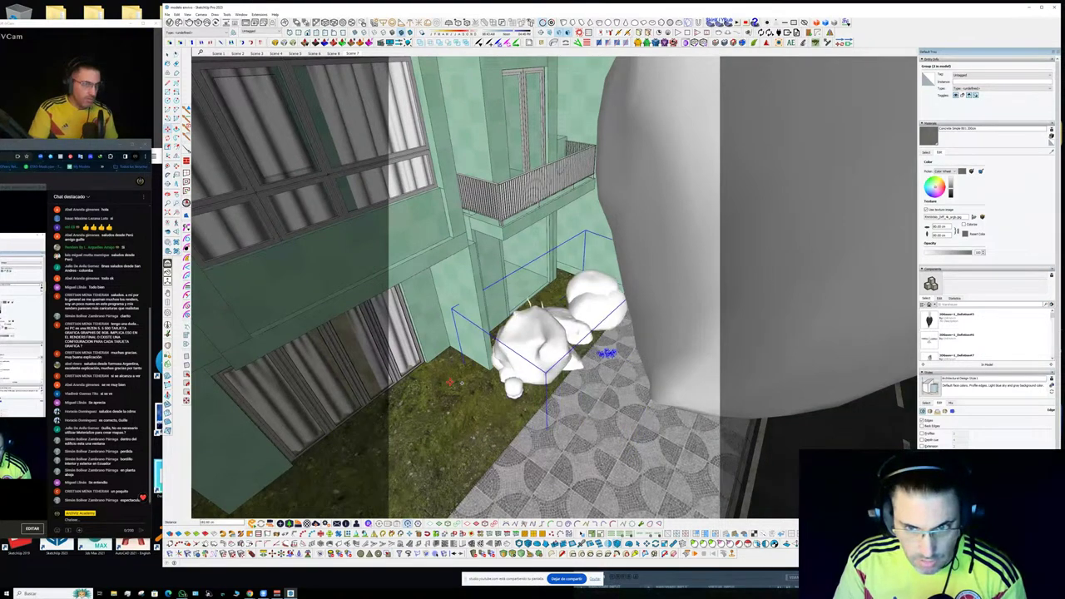
left_click(465, 387)
- Open the copied plant group and delete the plants and rocks that block the way to the neighbouring building's stairs
middle_click_drag(525, 359, 438, 302)
middle_click_drag(506, 296, 510, 331)
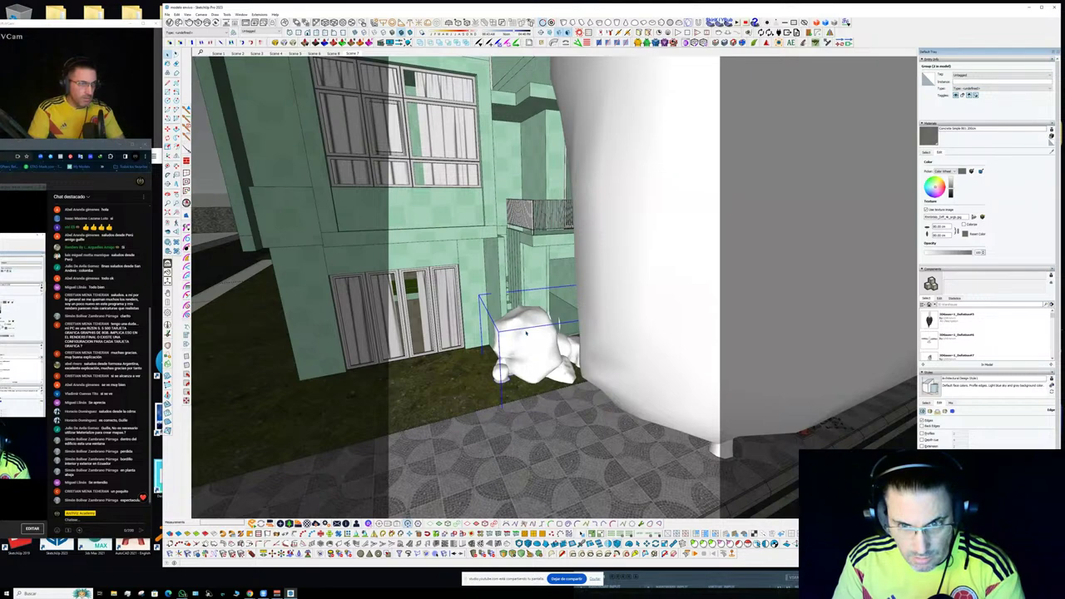
middle_click_drag(536, 337, 529, 374)
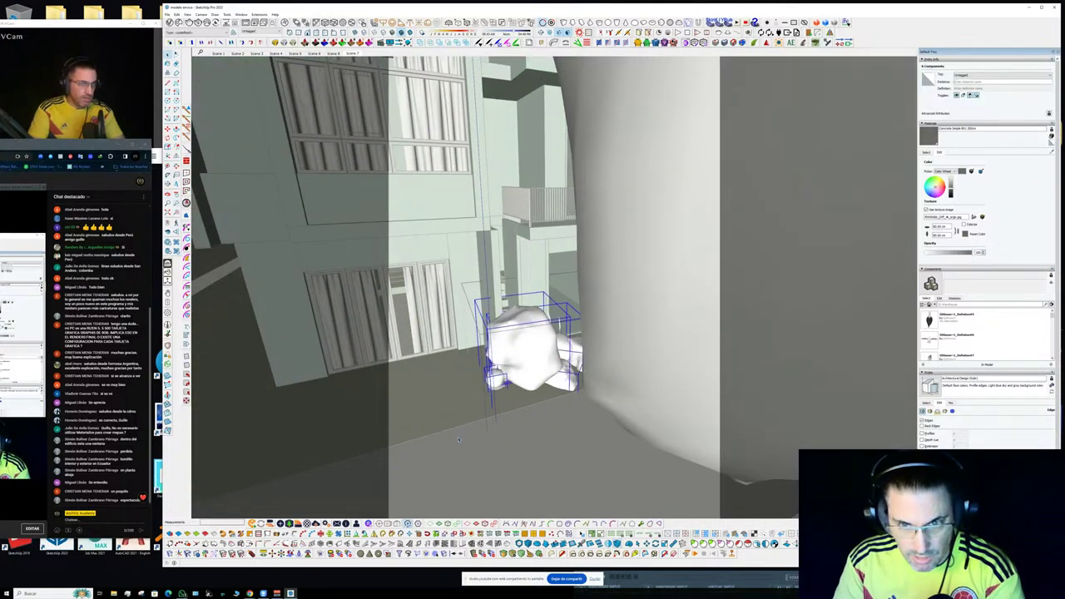
key("Delete")
- Draw a rectangle on the grass from the neighbour's stairs to the sidewalk and extrude it into a low walkway slab
middle_click_drag(563, 360, 497, 318)
scroll(502, 332, "up", 4)
key("r")
scroll(394, 364, "up", 1)
middle_click_drag(394, 365, 467, 315)
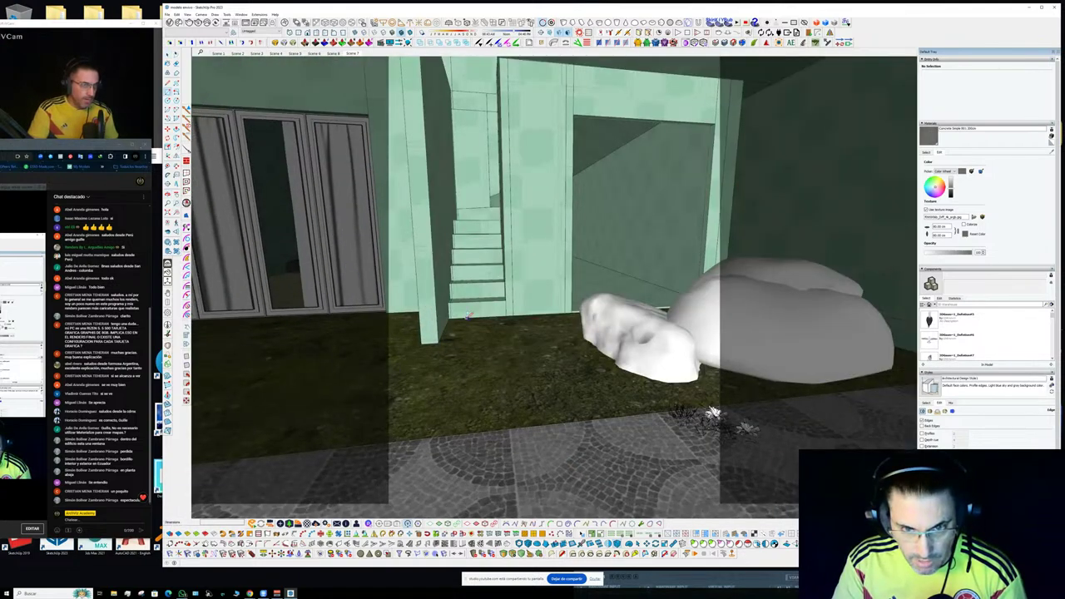
left_click(529, 317)
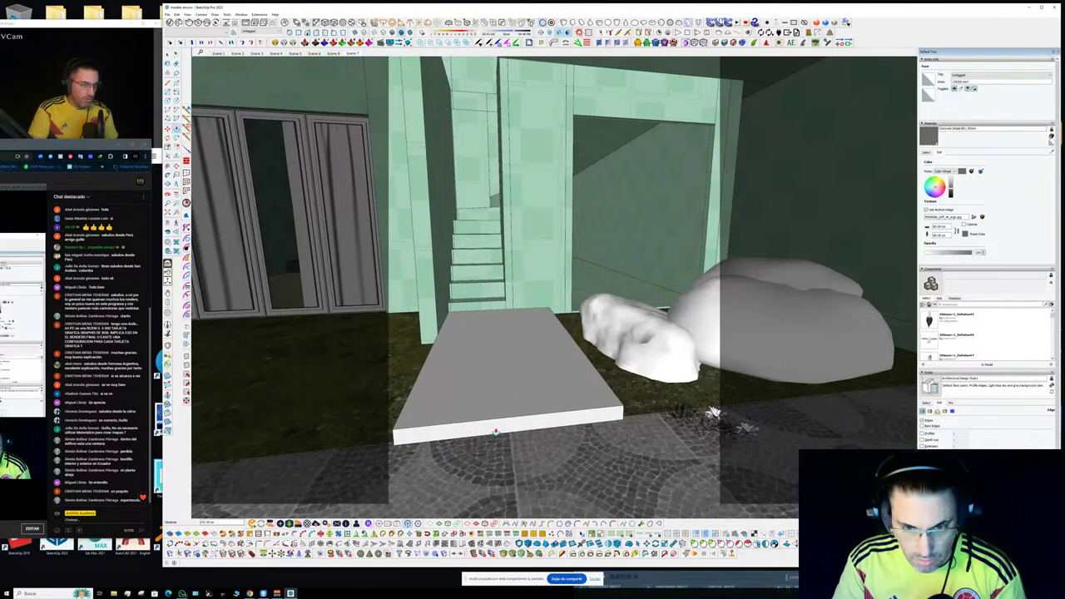
left_click(483, 423)
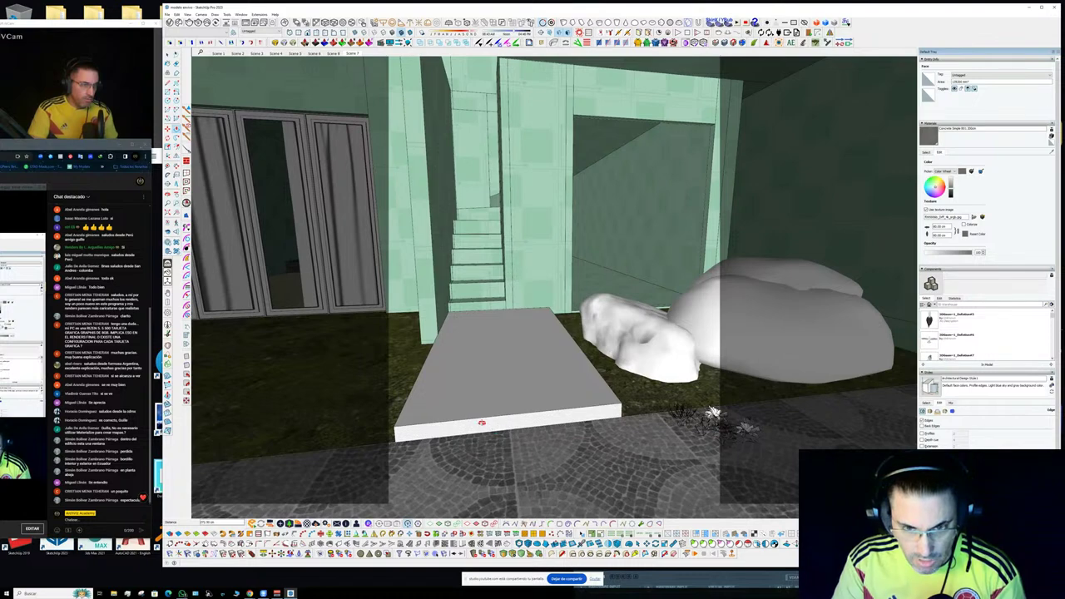
- Group the walkway slab and paint it with the paving material sampled from the adjoining sidewalk
mouse_move(481, 423)
middle_mouse_down()
mouse_move(644, 368)
mouse_move(630, 408)
middle_mouse_up()
key("space")
triple_click(536, 396)
key("ctrl+g")
key("b")
left_click(630, 408, "alt")
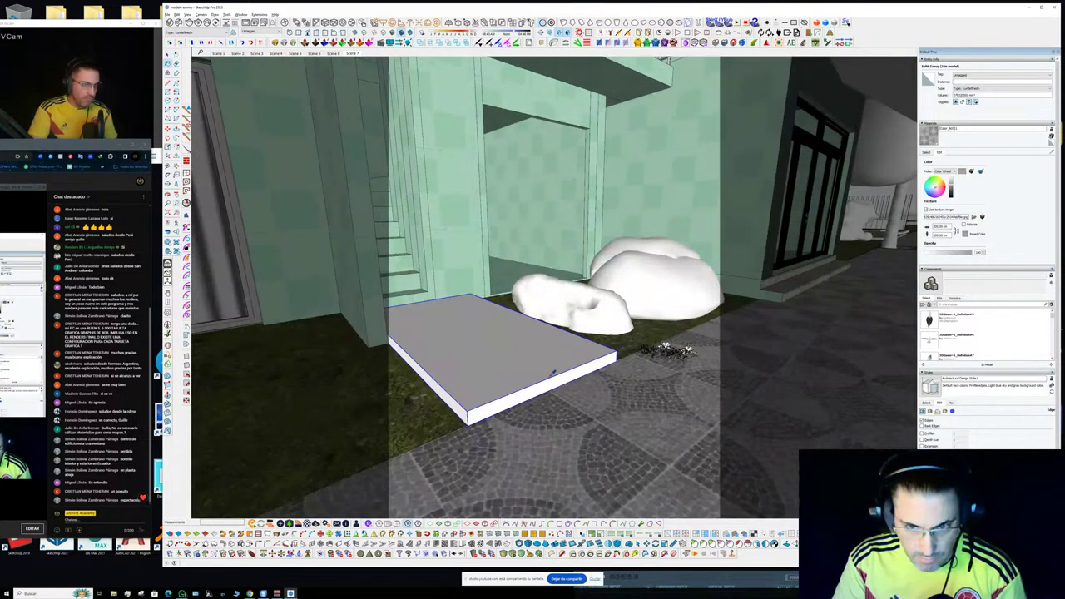
left_click(473, 373)
mouse_move(473, 373)
middle_mouse_down()
mouse_move(516, 391)
mouse_move(576, 364)
mouse_move(566, 345)
mouse_move(441, 328)
middle_mouse_up()
key("space")
- From the Scene 7 view, choose a potted indoor plant among the Chaos Cosmos vegetation models and import it
scroll(441, 324, "down", 2)
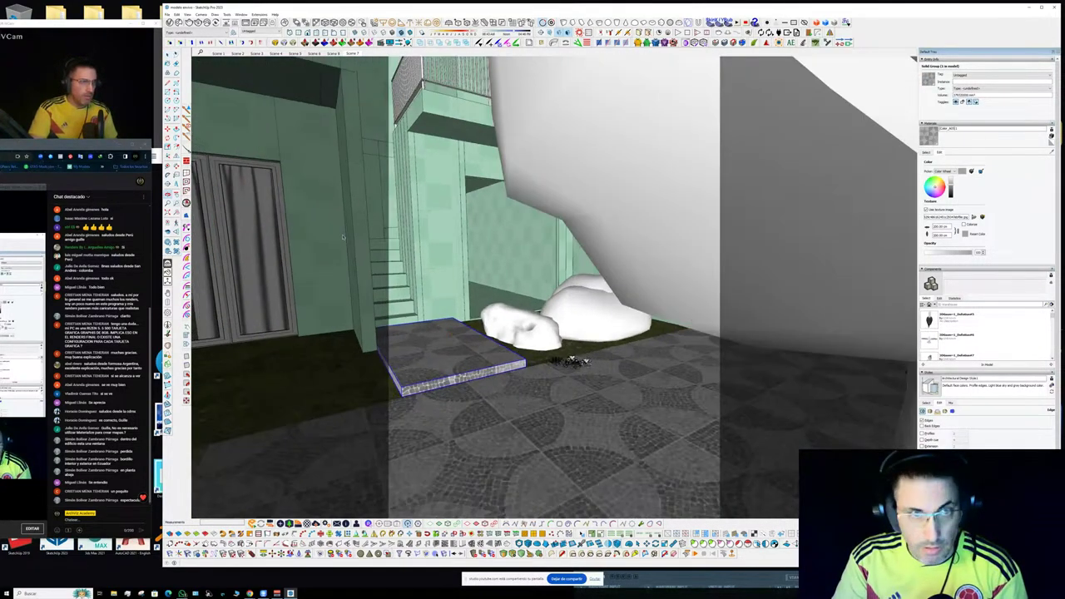
middle_click_drag(342, 238, 219, 69)
left_click(353, 52)
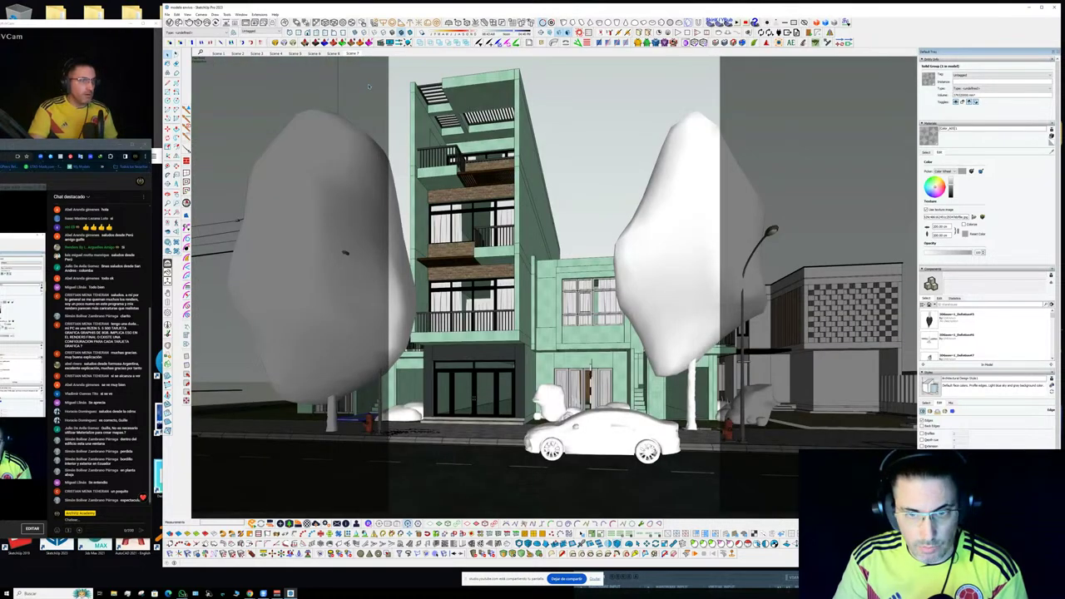
scroll(473, 283, "up", 3)
mouse_move(474, 283)
middle_mouse_down()
mouse_move(624, 425)
mouse_move(663, 446)
middle_mouse_up()
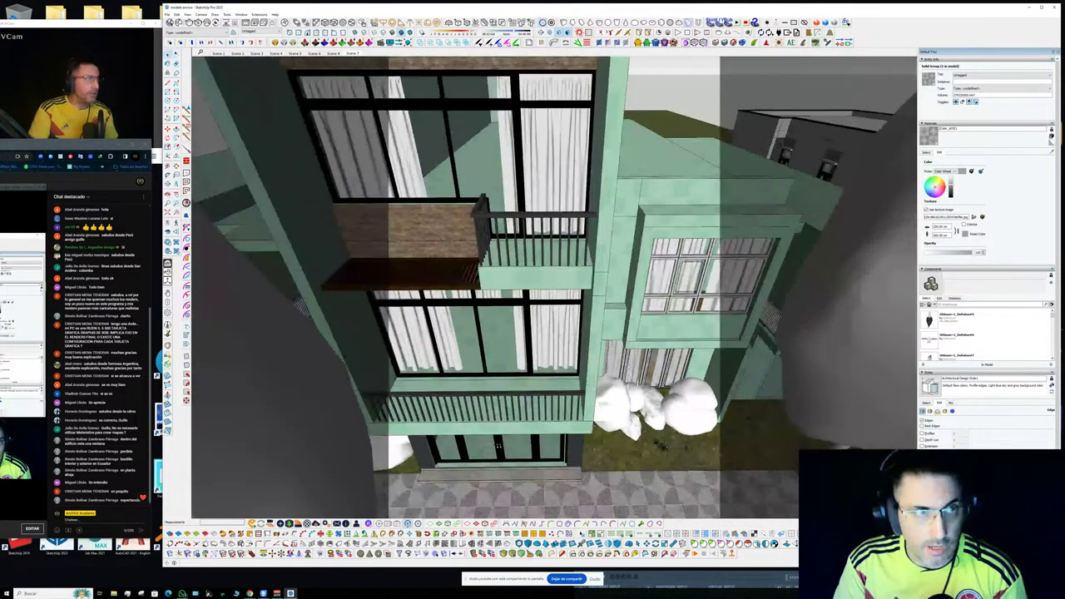
scroll(282, 241, "down", 8)
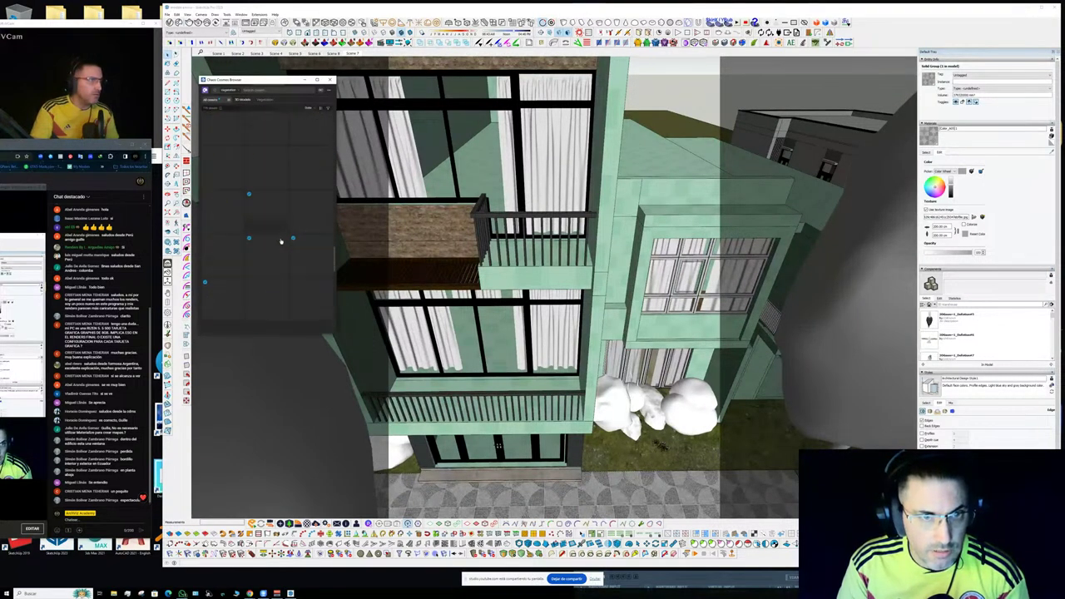
scroll(281, 242, "down", 5)
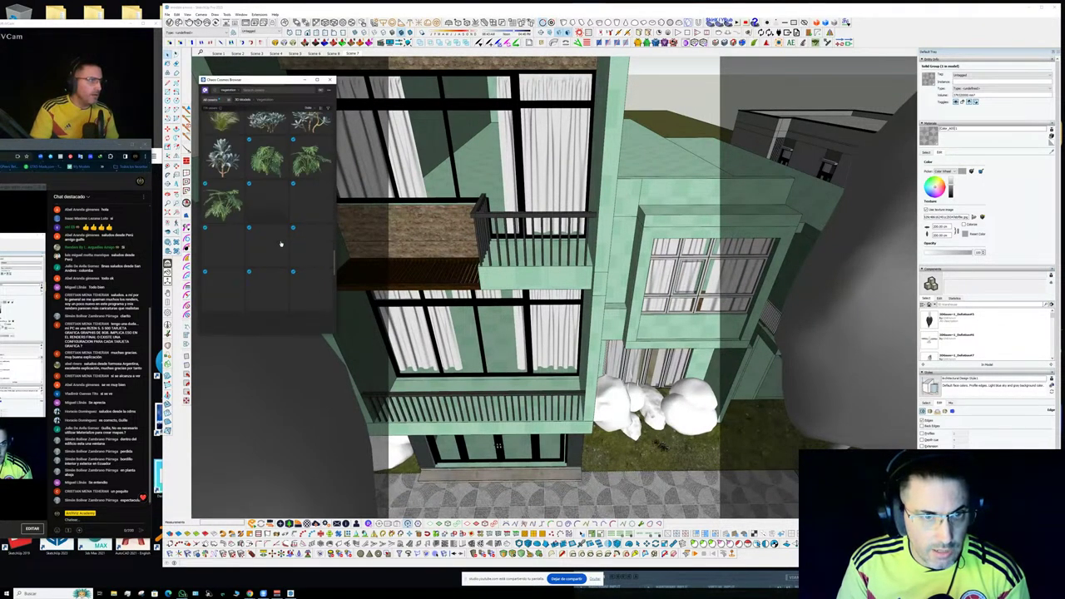
scroll(282, 243, "down", 3)
scroll(283, 250, "down", 3)
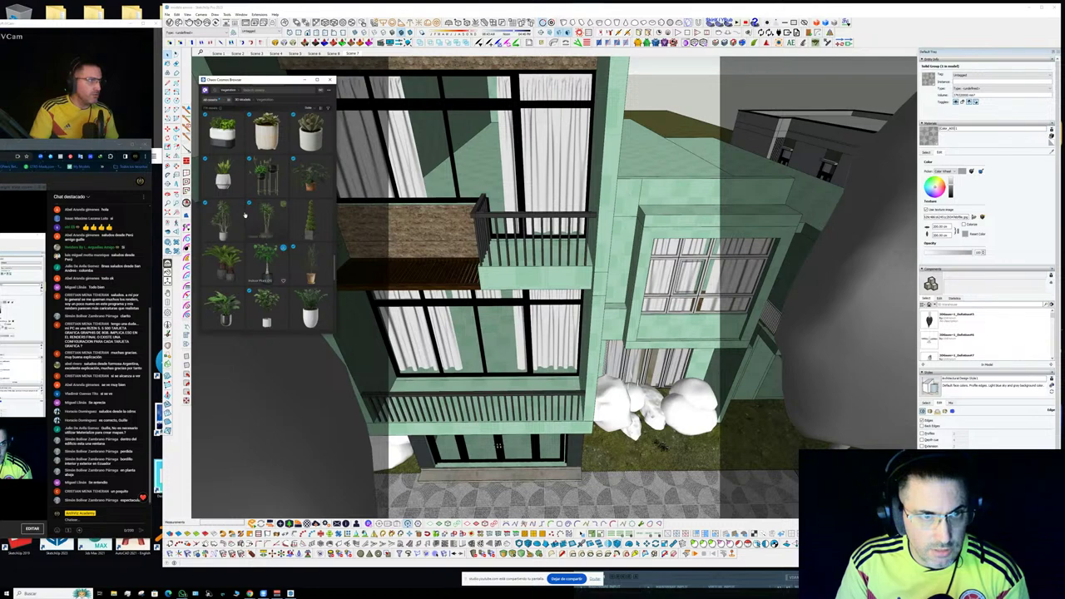
left_click(239, 203)
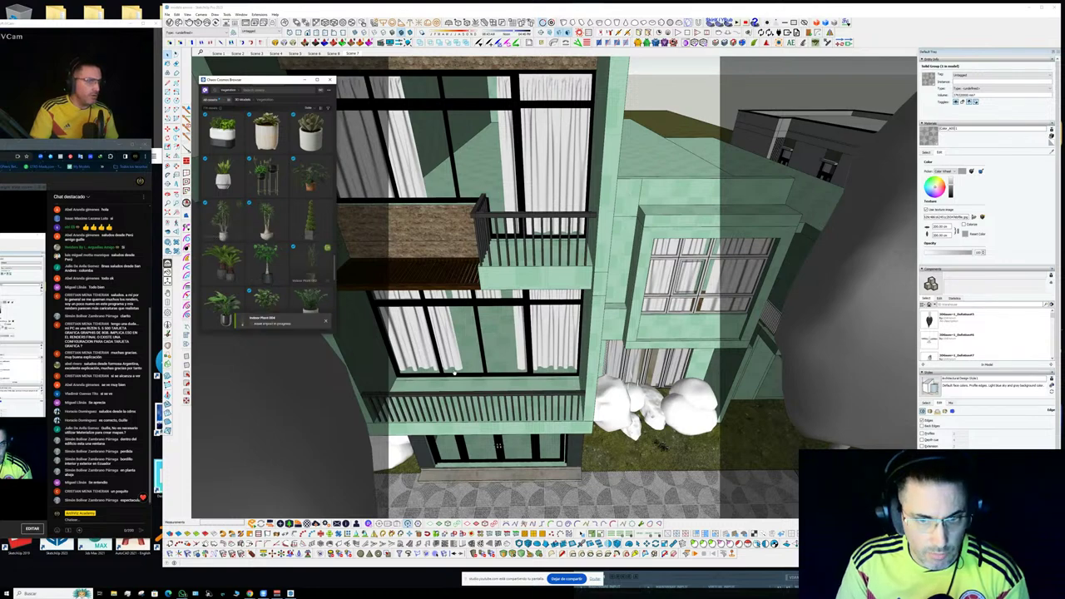
- Place the imported potted plant on the floor of the lowest balcony, above the glass entrance
scroll(441, 381, "up", 1)
middle_click_drag(441, 357, 499, 391)
scroll(402, 385, "up", 3)
left_click(413, 386)
- Import another potted indoor plant from Chaos Cosmos and place it on the middle balcony
scroll(413, 386, "down", 3)
left_click(179, 22)
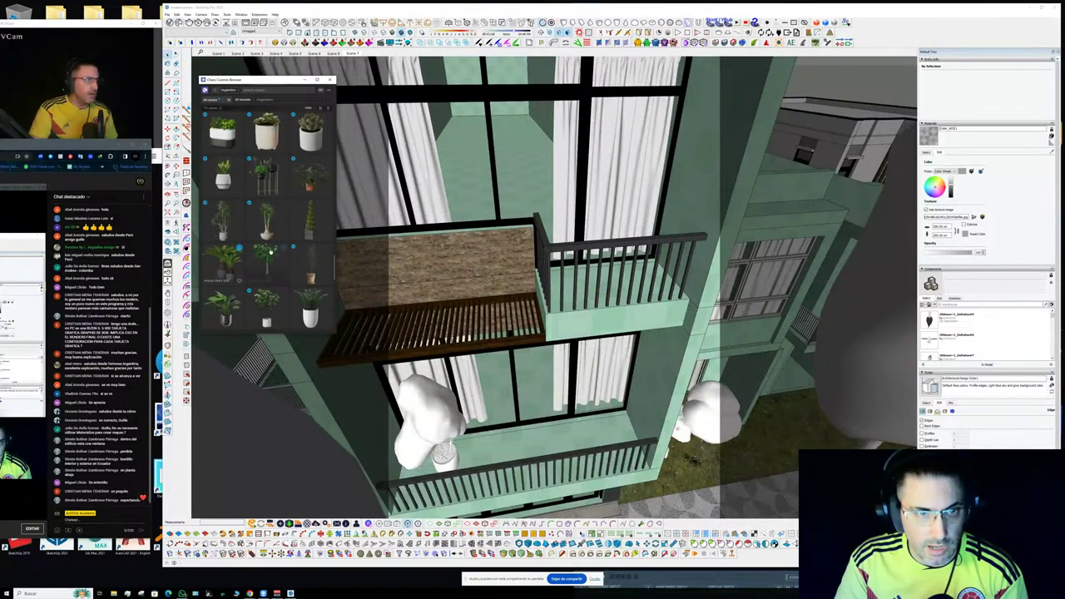
left_click(327, 249)
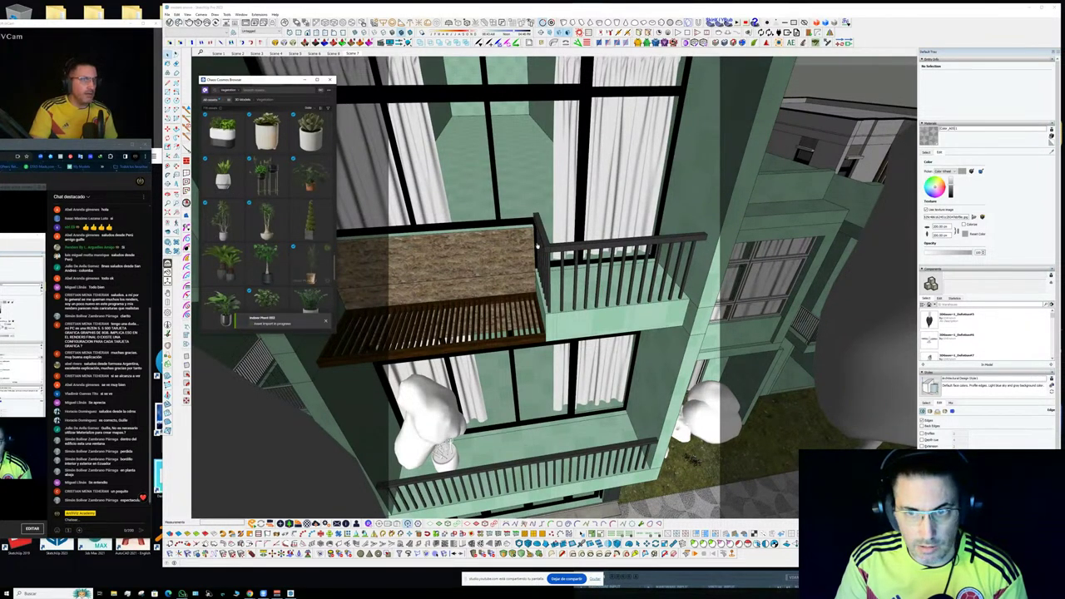
middle_click_drag(533, 287, 537, 337)
scroll(537, 337, "down", 2)
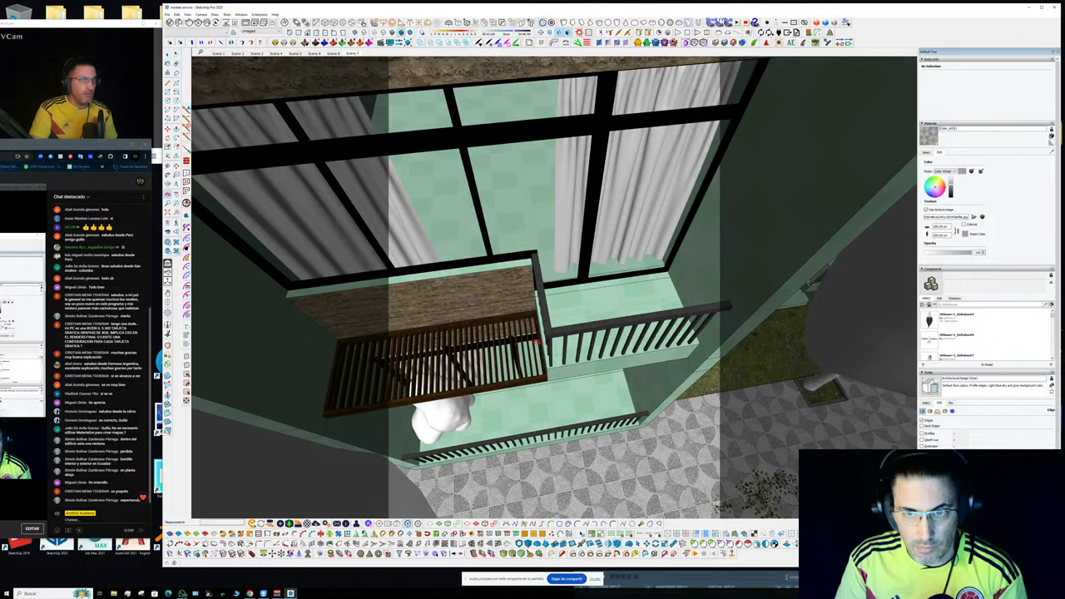
left_click(619, 311)
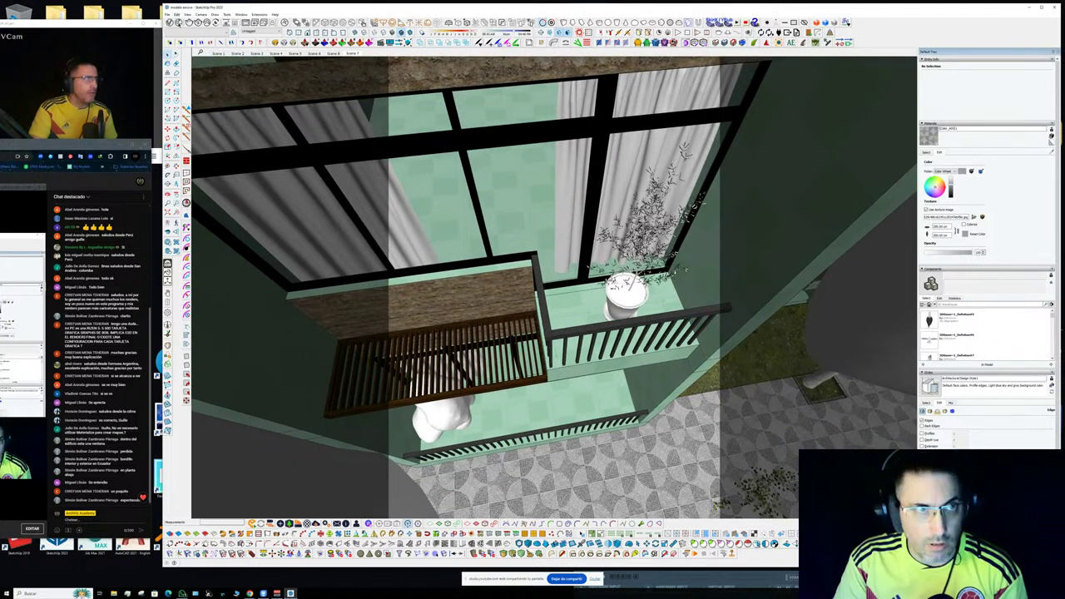
- Import a third potted indoor plant from Chaos Cosmos and place it on the top balcony beside its railing
left_click(178, 22)
mouse_move(574, 189)
middle_mouse_down("shift")
mouse_move(585, 338)
mouse_move(728, 332)
mouse_move(687, 300)
mouse_move(682, 363)
middle_mouse_up("shift")
left_click(283, 293)
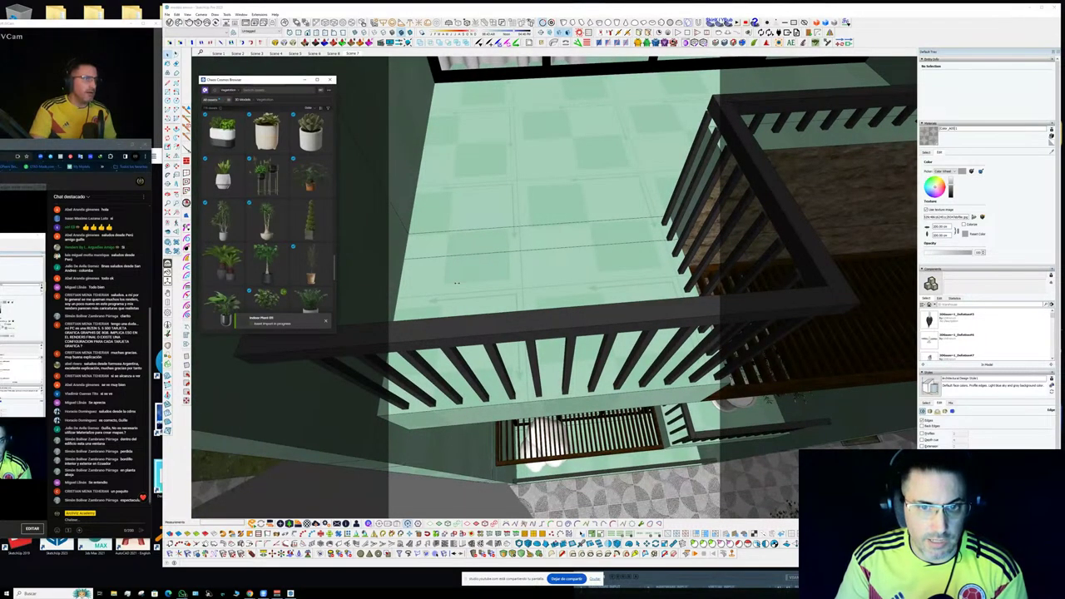
middle_click_drag(433, 312, 362, 320)
left_click(461, 295)
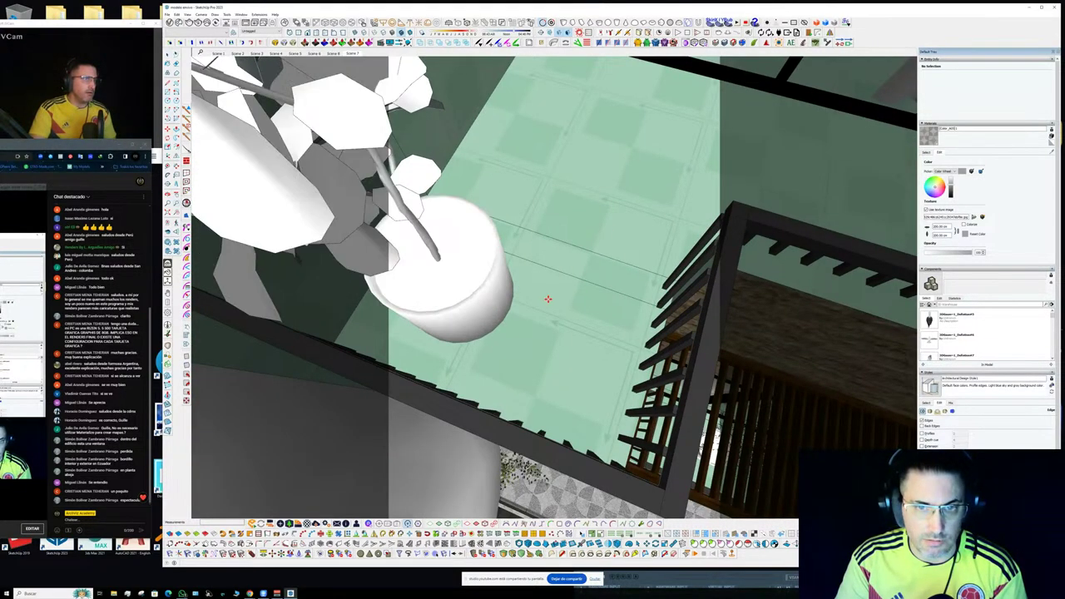
- Examine the planted balconies and the ground-floor entrance up close, and return to the Scene 7 view
middle_click_drag(546, 297, 520, 191)
scroll(518, 267, "down", 3)
middle_click_drag(517, 265, 491, 87)
scroll(499, 167, "down", 1)
middle_click_drag(529, 269, 517, 109, "shift")
mouse_move(516, 360)
middle_mouse_down()
mouse_move(483, 455)
mouse_move(386, 210)
mouse_move(442, 191)
mouse_move(482, 229)
mouse_move(475, 240)
middle_mouse_up()
mouse_move(749, 308)
middle_mouse_down()
mouse_move(753, 295)
mouse_move(500, 287)
mouse_move(574, 299)
mouse_move(530, 292)
middle_mouse_up()
middle_click_drag(203, 230, 521, 230, "shift")
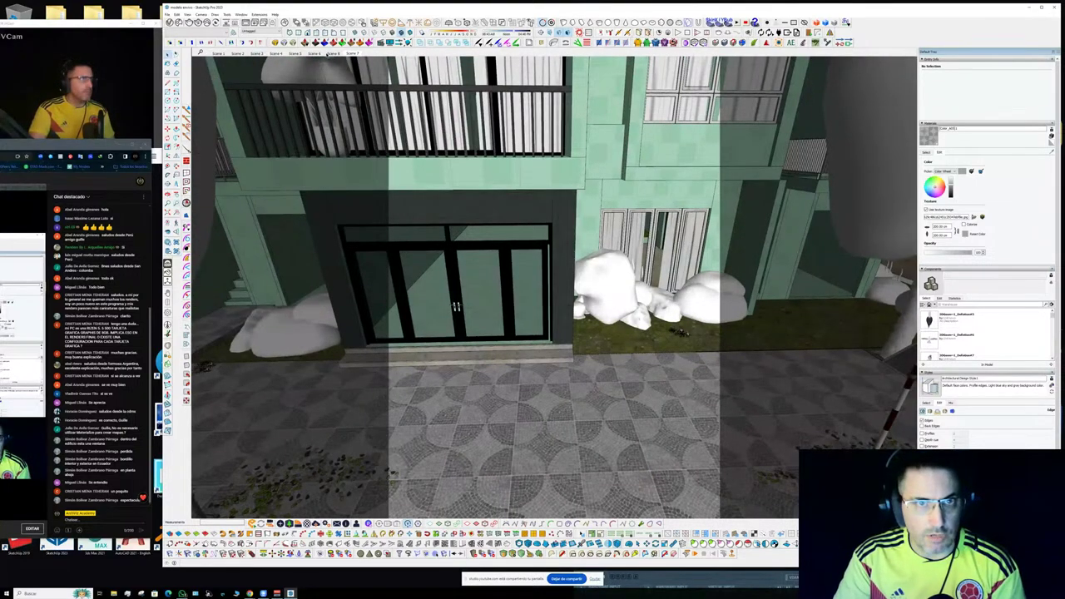
left_click(353, 53)
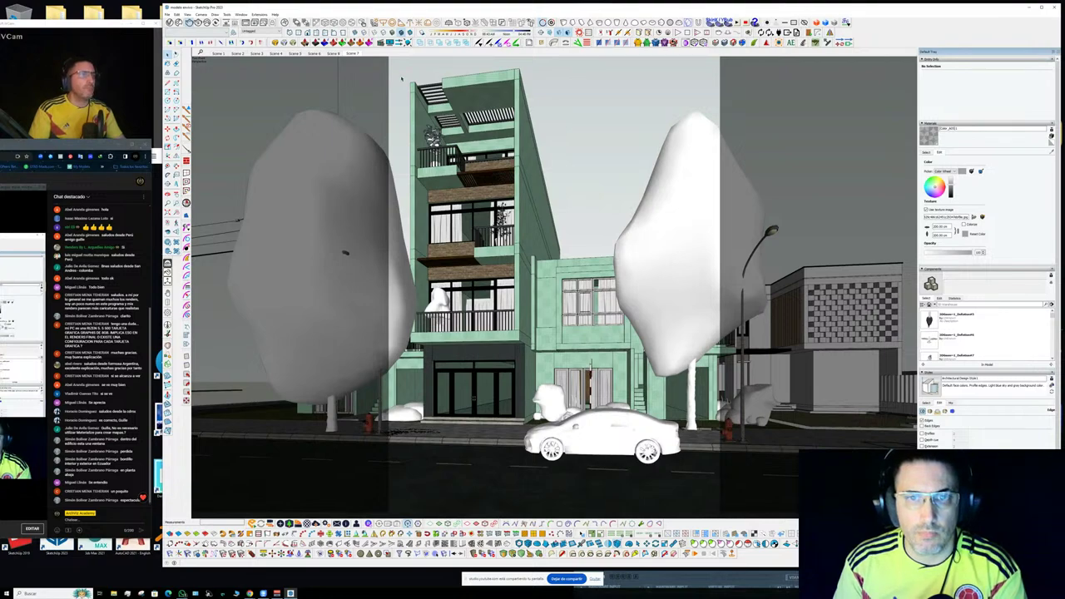
- Lower the Exposure slightly in the V-Ray Frame Buffer while the facade renders, and close the frame buffer
key("alt+Tab")
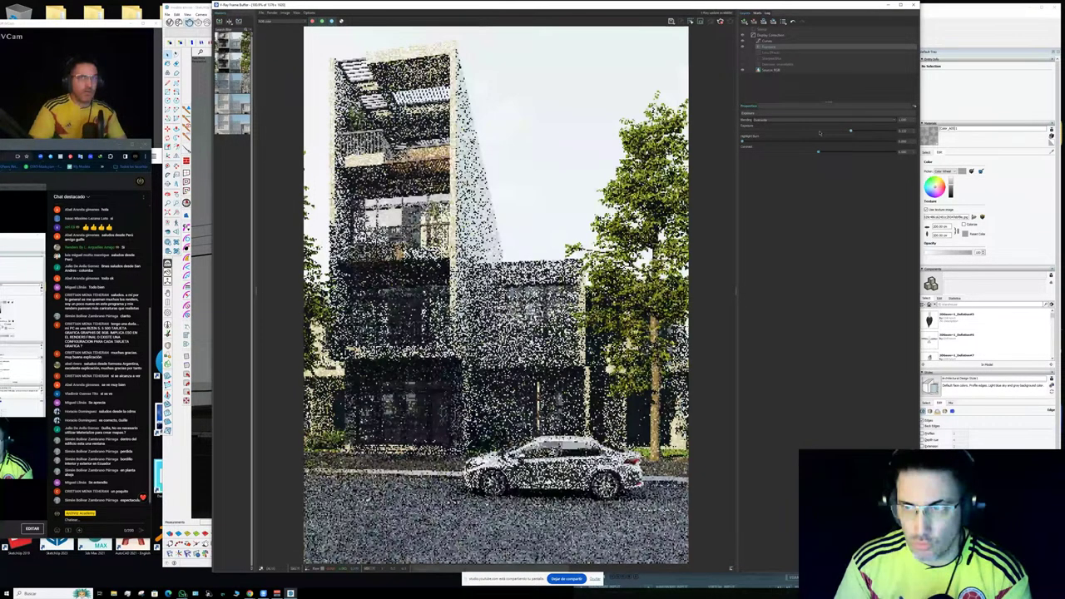
left_click_drag(851, 130, 834, 132)
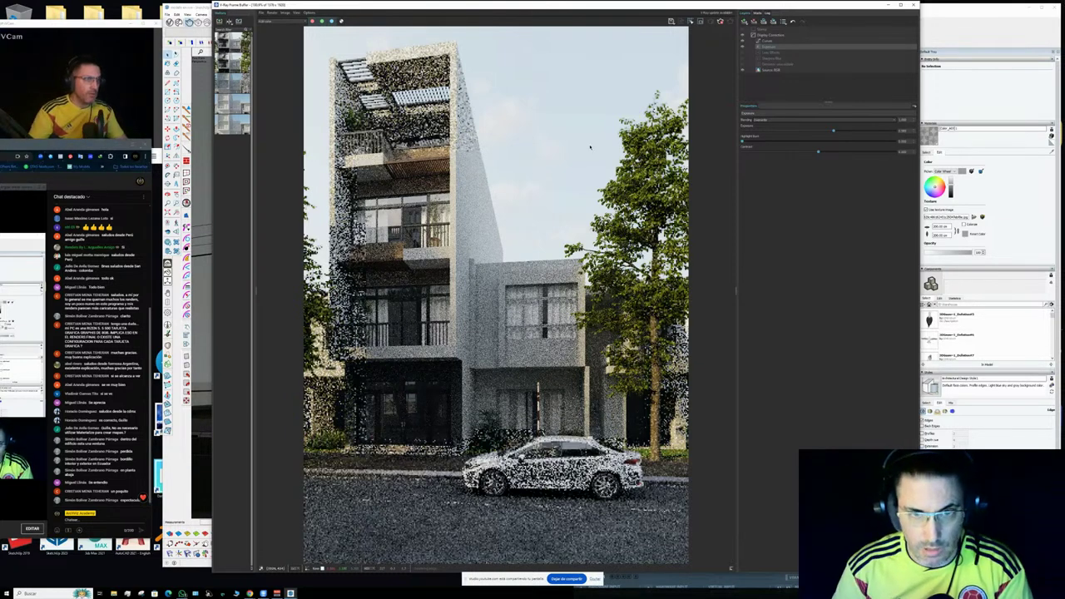
left_click(843, 130)
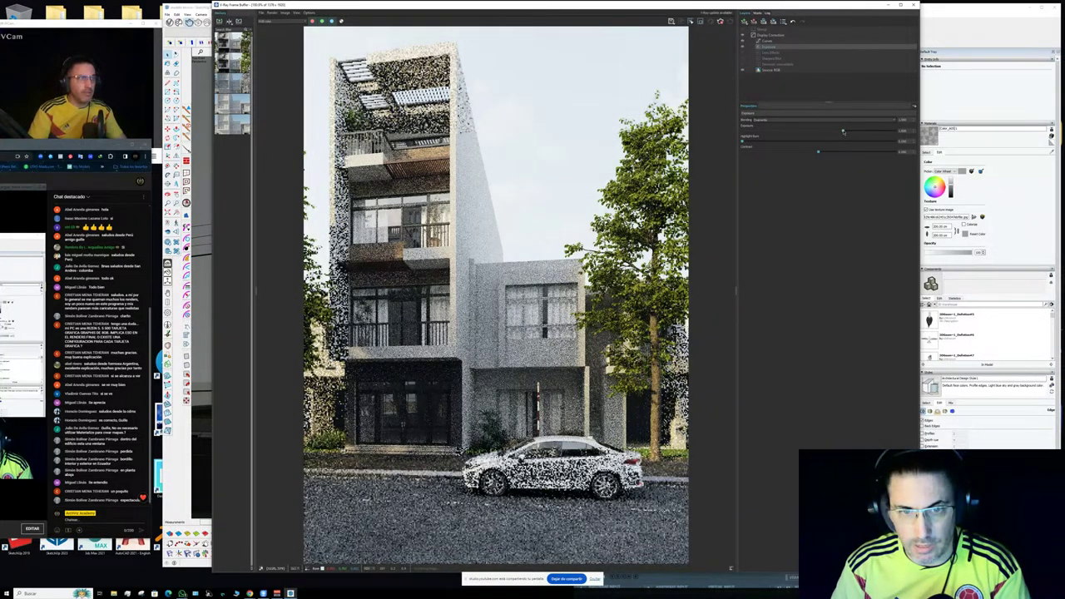
left_click_drag(842, 132, 848, 130)
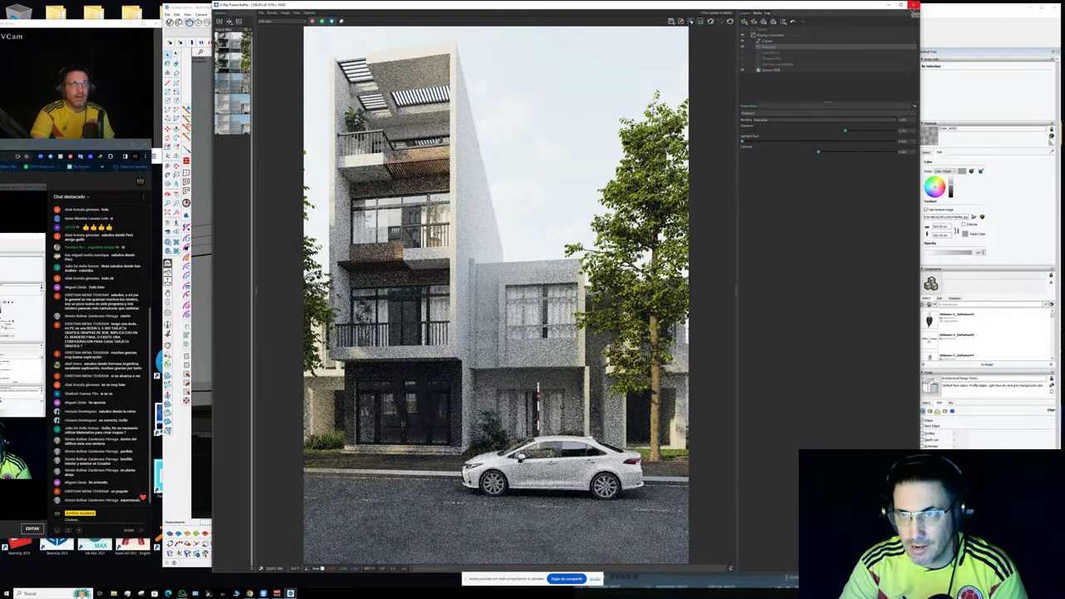
left_click(914, 5)
- Sample the facade's wall paint into the V-Ray Asset Editor, adjust its diffuse colour, and render the view again
left_click(170, 23)
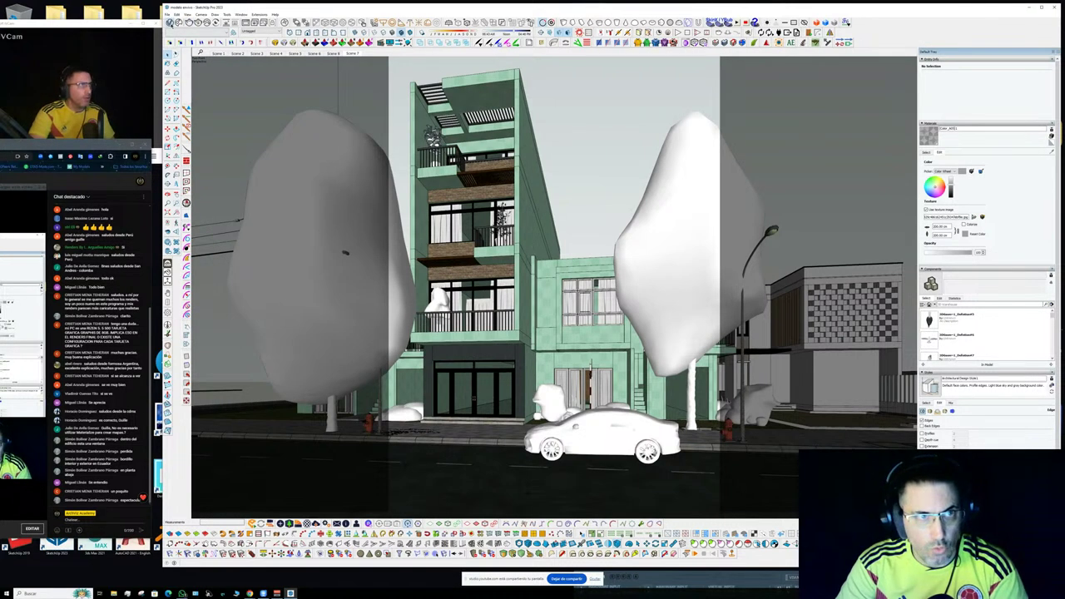
left_click_drag(496, 42, 293, 47)
left_click(171, 309)
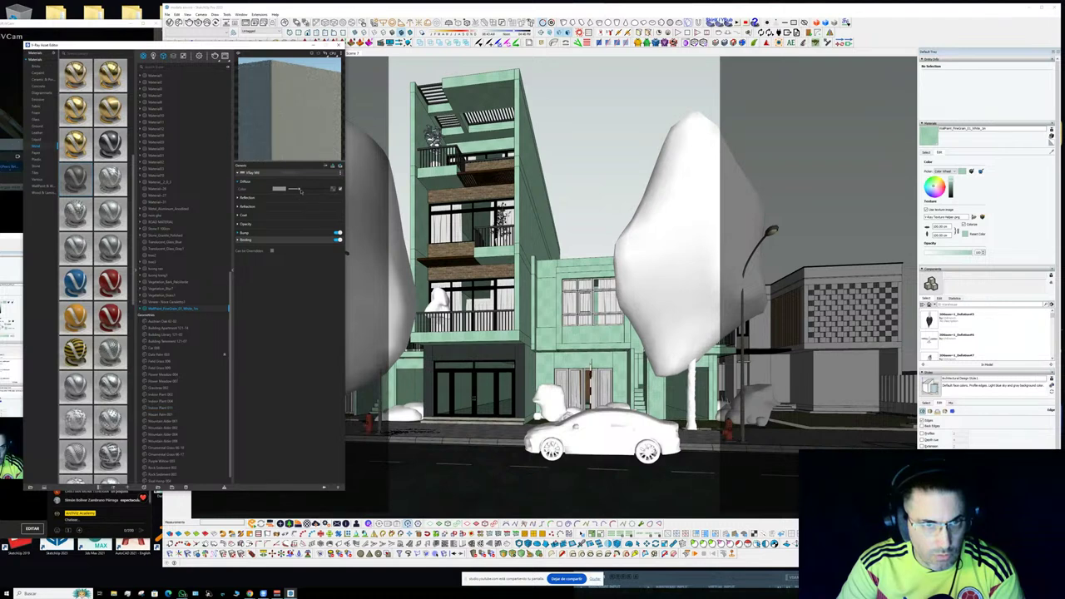
left_click(215, 57)
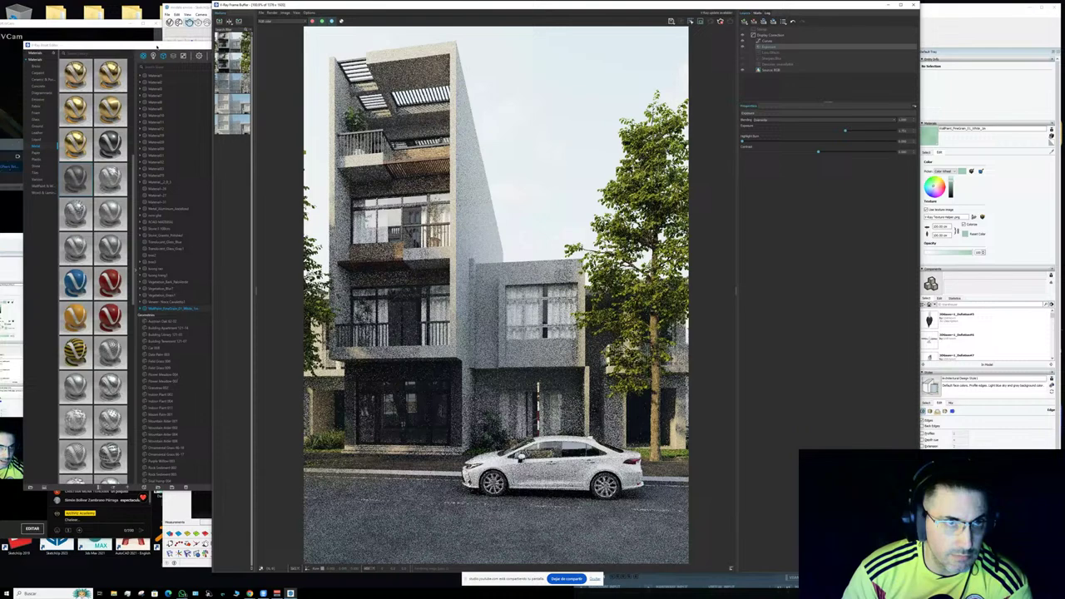
- Move the V-Ray Asset Editor window clear of the frame buffer to leave the whole facade render in view
left_click(200, 45)
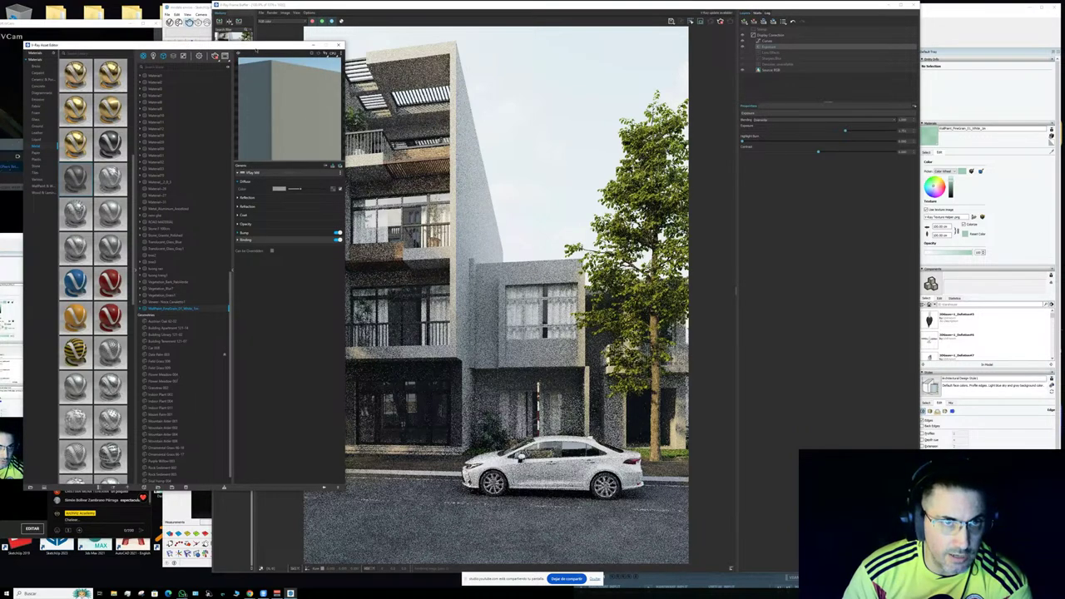
left_click_drag(166, 44, 335, 562)
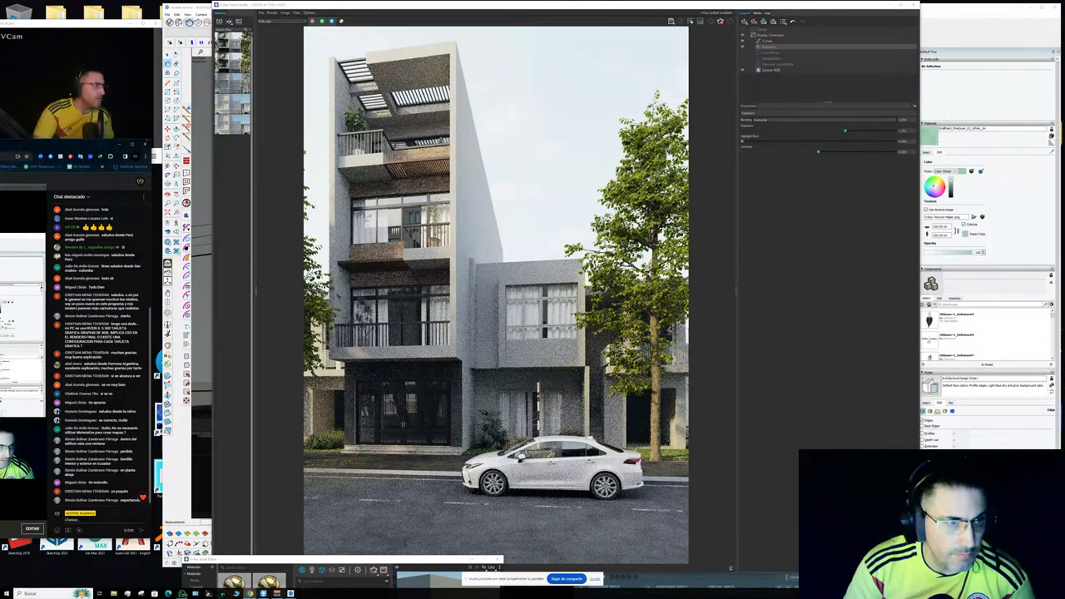
mouse_move(12, 147)
left_mouse_down()
mouse_move(515, 152)
mouse_move(57, 151)
mouse_move(11, 136)
left_mouse_up()
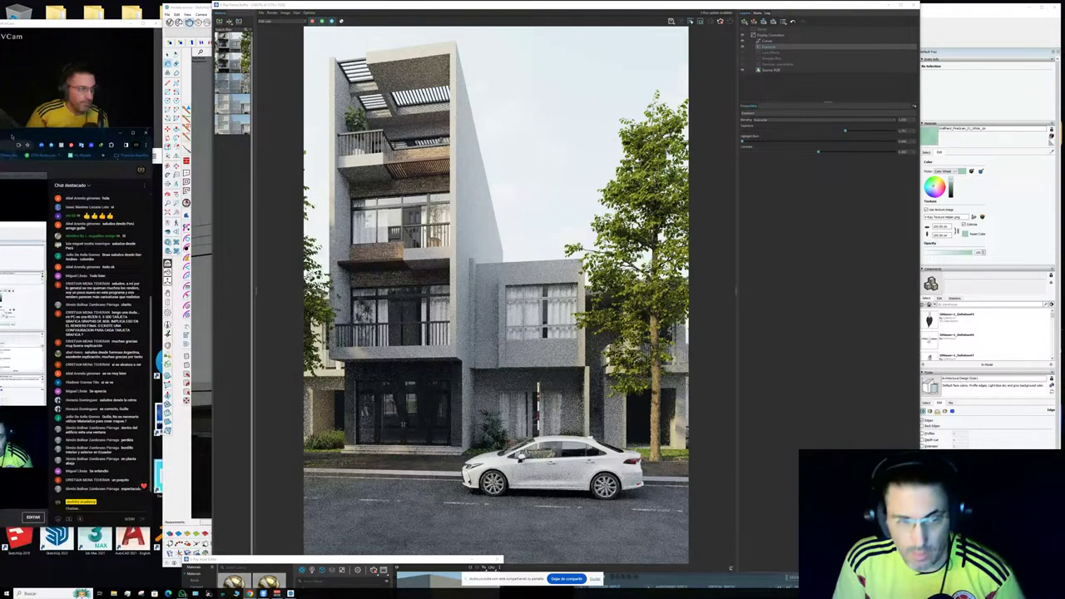
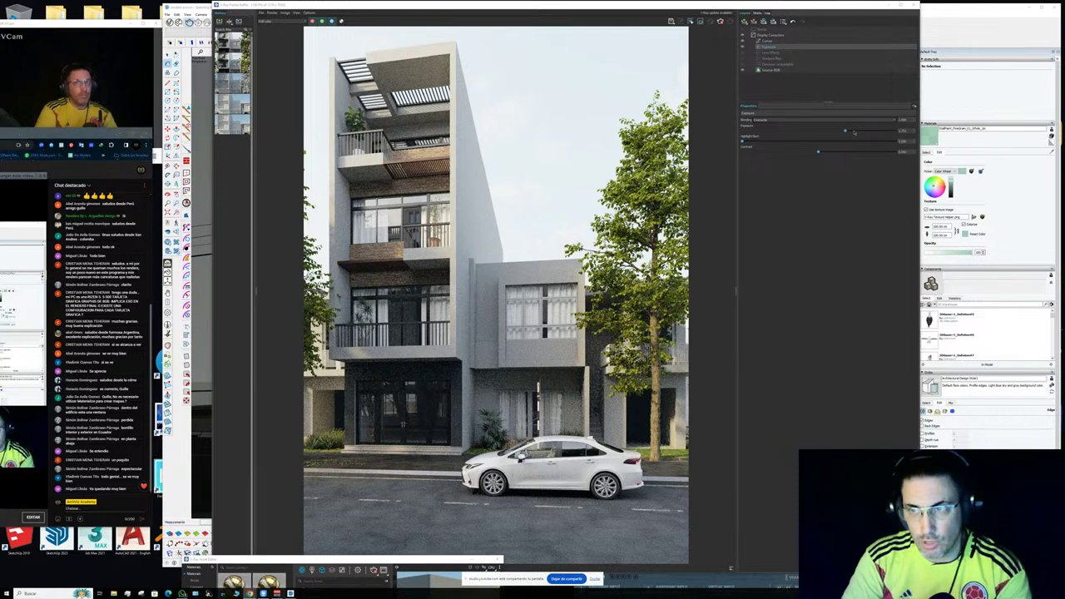
- Lower the Exposure slightly, and add a White Balance correction layer with its temperature raised strongly to warm the facade render
left_click_drag(855, 132, 845, 130)
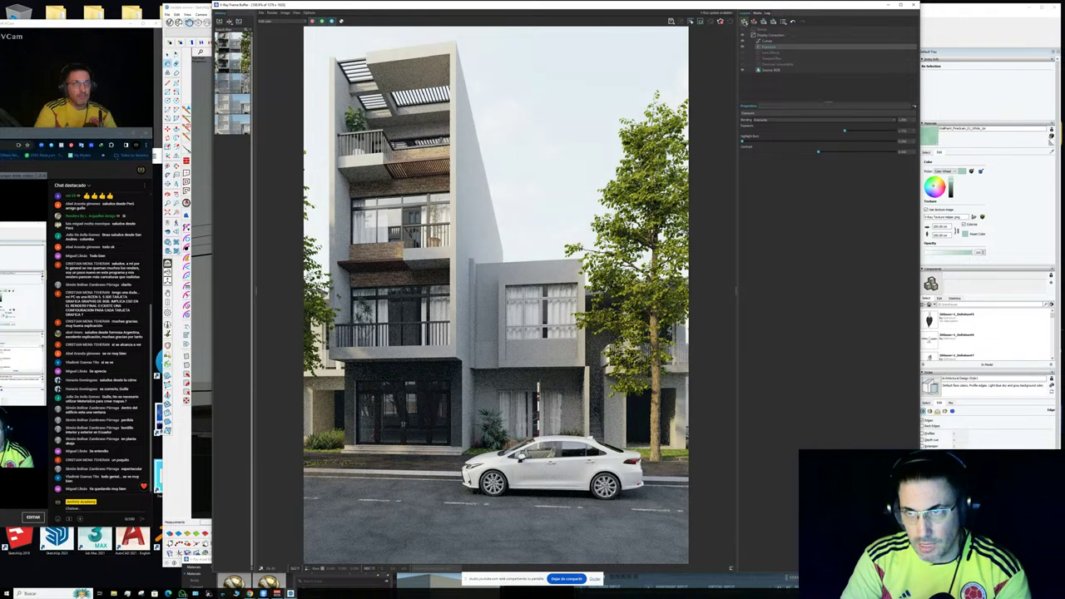
left_click(745, 22)
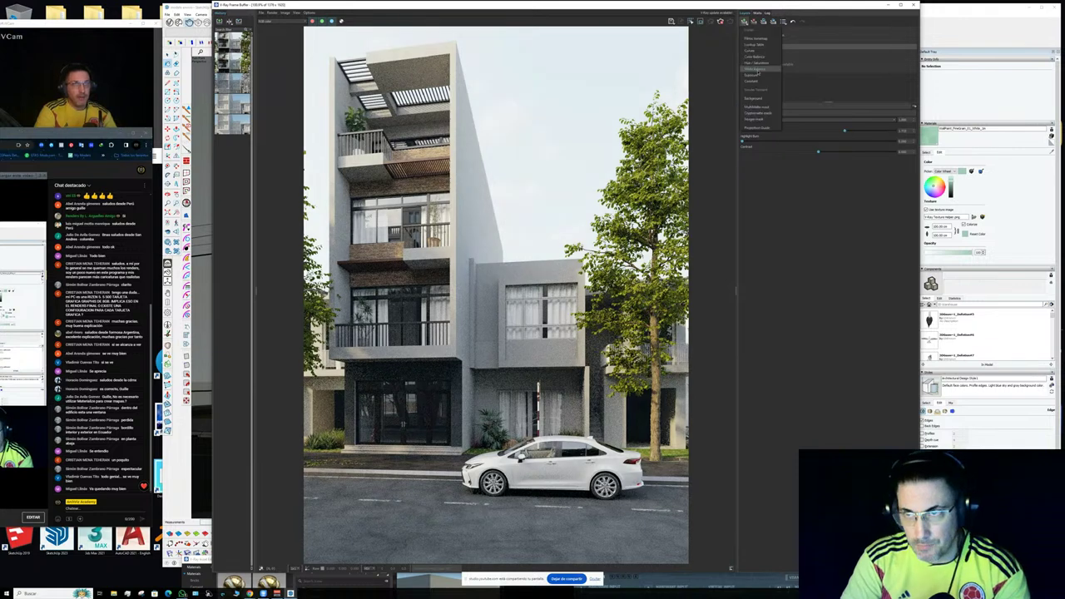
left_click(757, 70)
left_click_drag(857, 129, 895, 131)
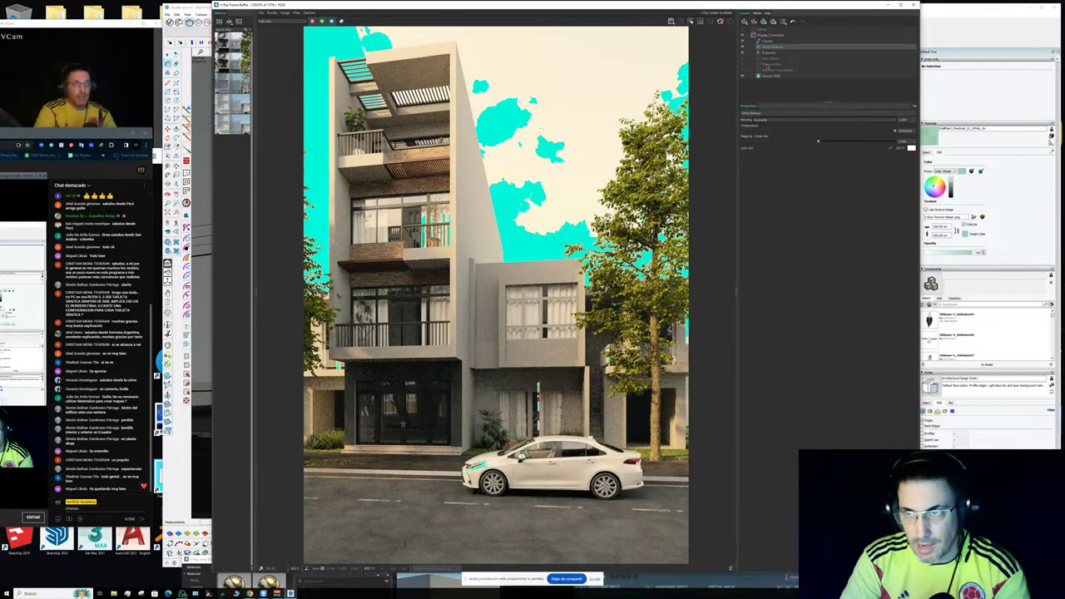
- Turn off the colour clamping highlight that marks the overexposed parts of the sky and car
left_click(767, 53)
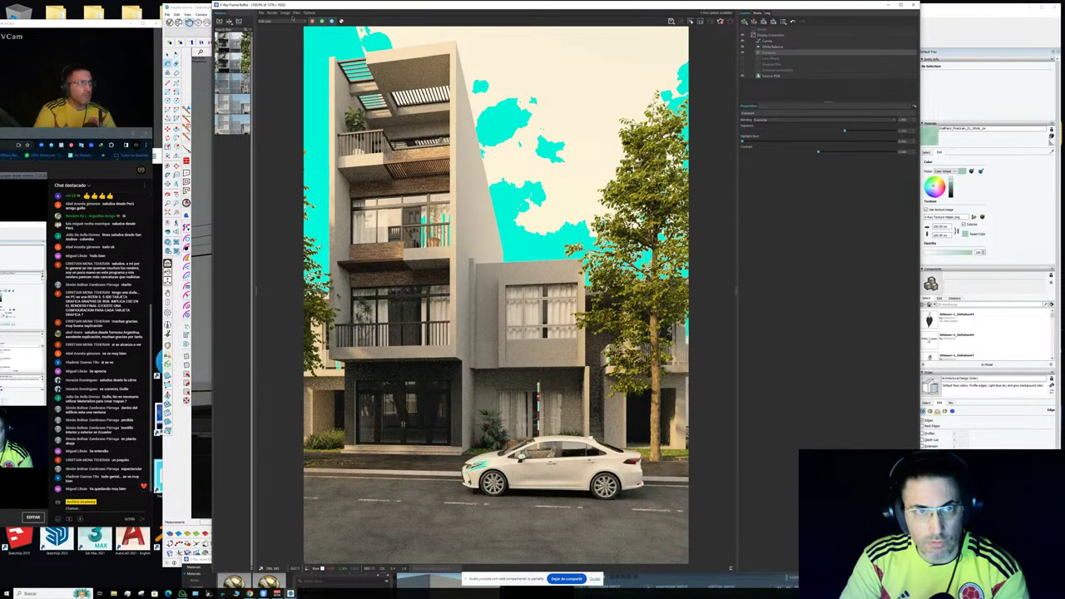
left_click(295, 13)
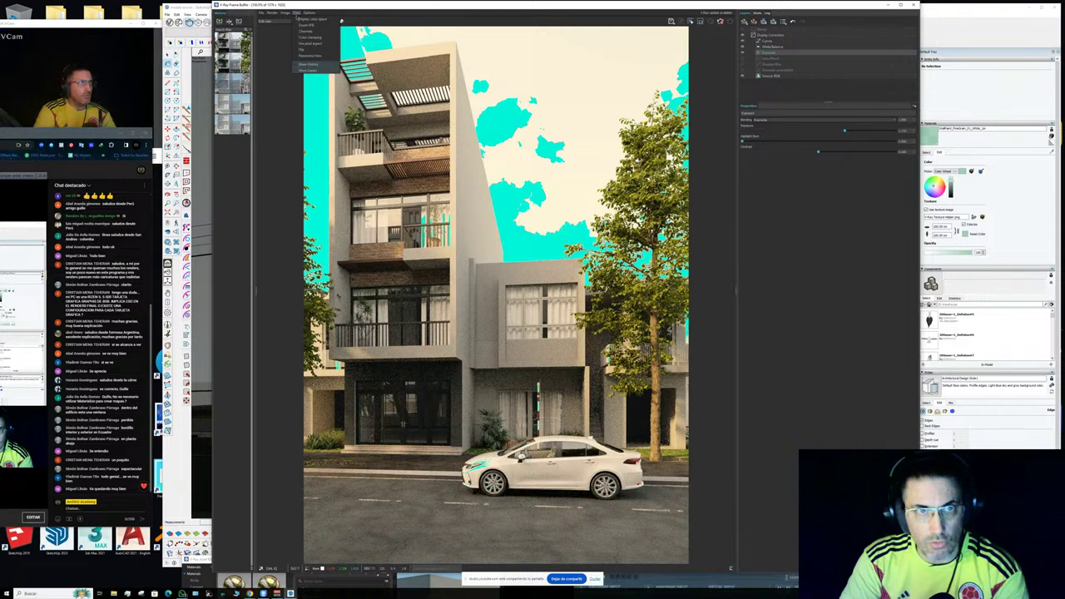
mouse_move(309, 31)
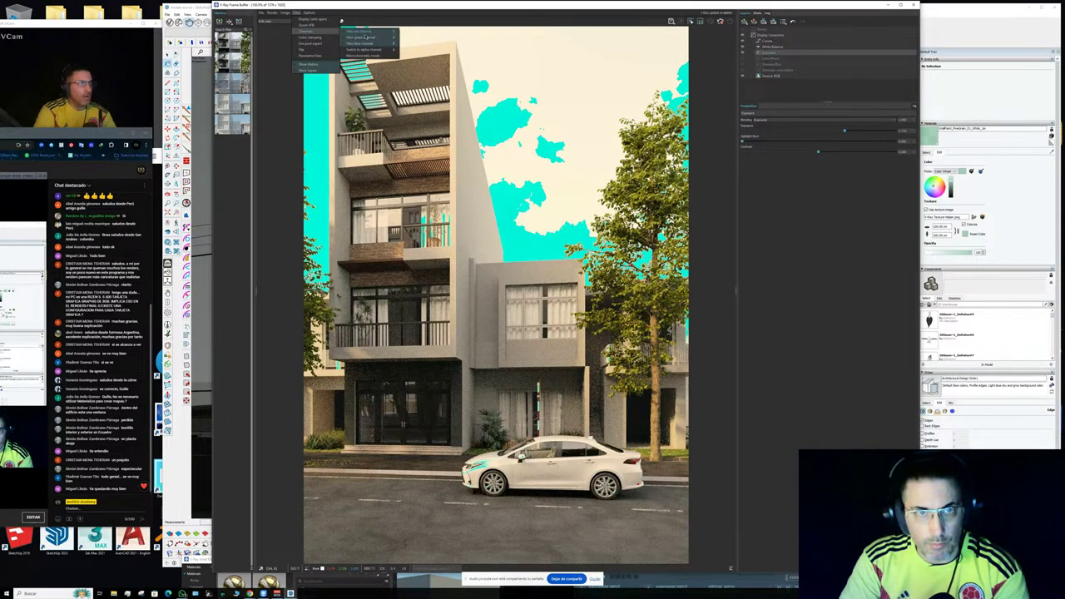
left_click(367, 38)
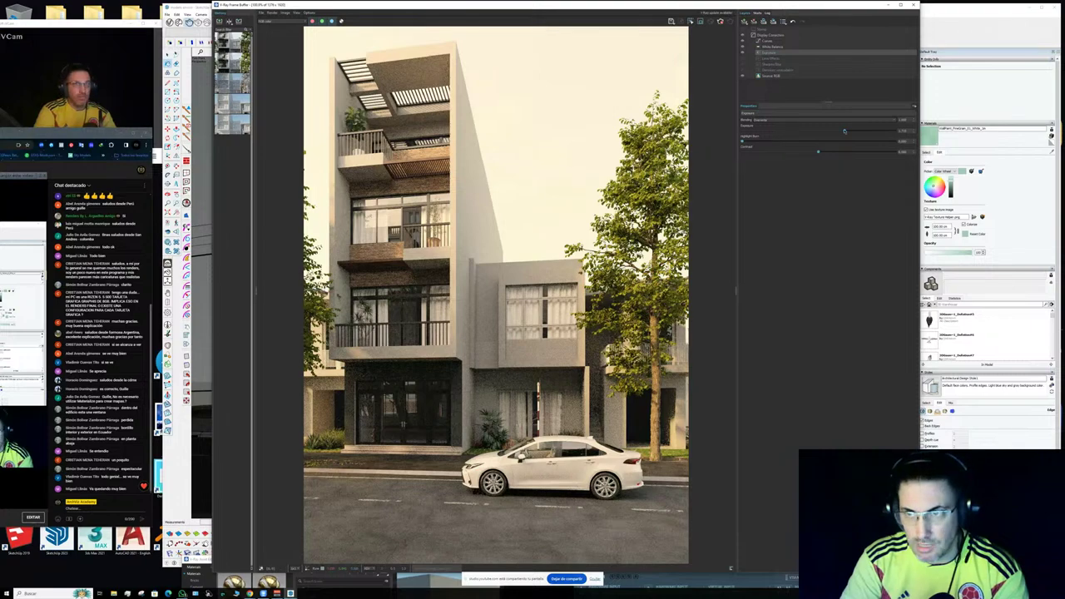
- Fine-tune the Exposure layer and reduce the White Balance temperature for a milder warm tint
mouse_move(843, 131)
left_mouse_down()
mouse_move(826, 133)
mouse_move(842, 130)
left_mouse_up()
left_click(790, 47)
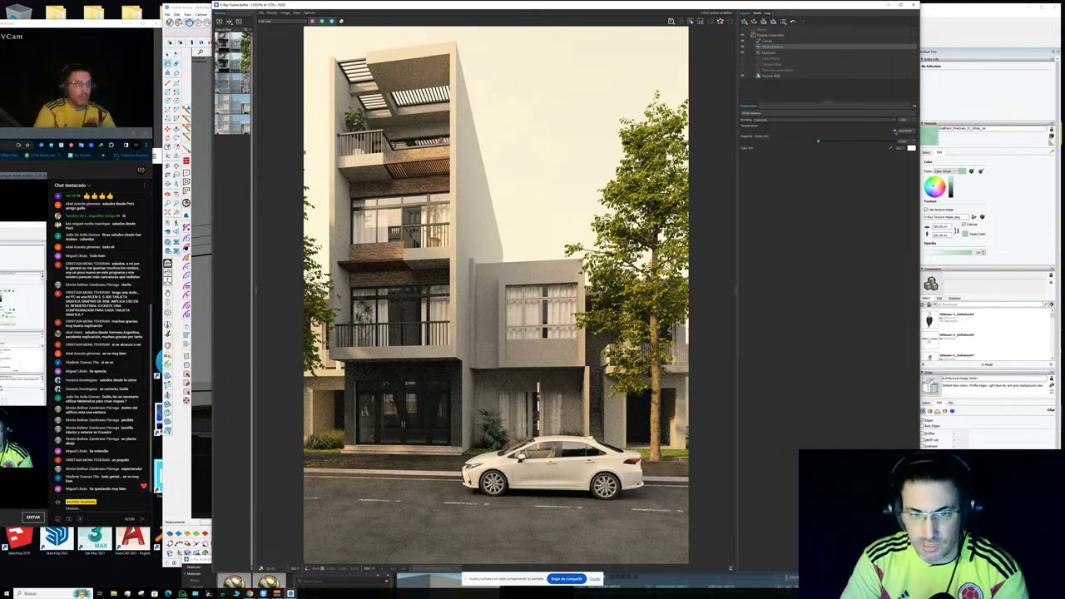
mouse_move(895, 131)
left_mouse_down()
mouse_move(782, 133)
mouse_move(876, 133)
left_mouse_up()
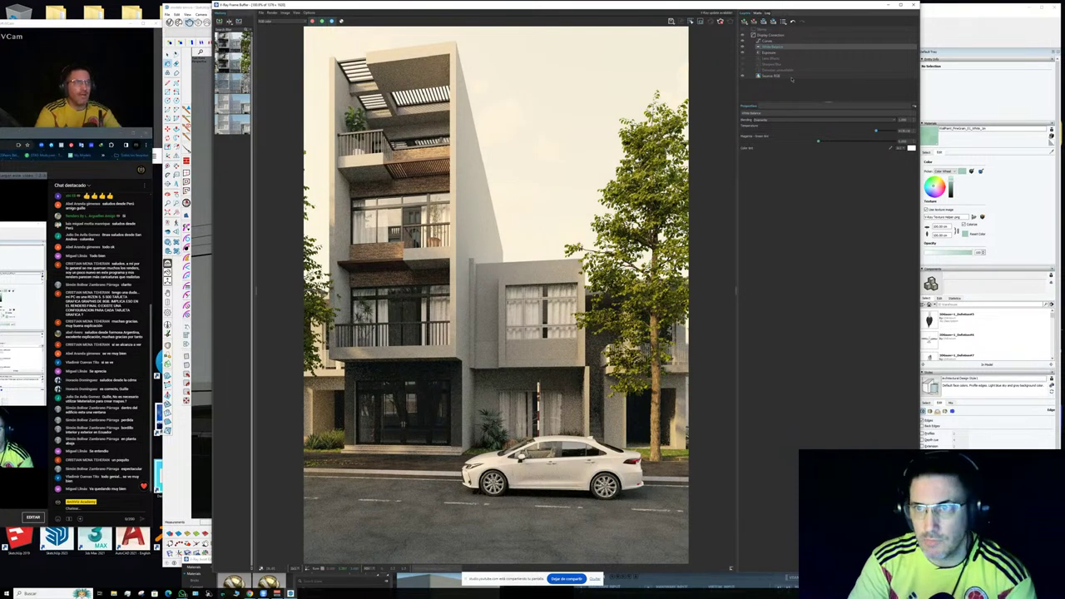
- Add a Hue/Saturation correction layer with slightly reduced saturation, and raise the Exposure layer's value slightly
left_click(744, 23)
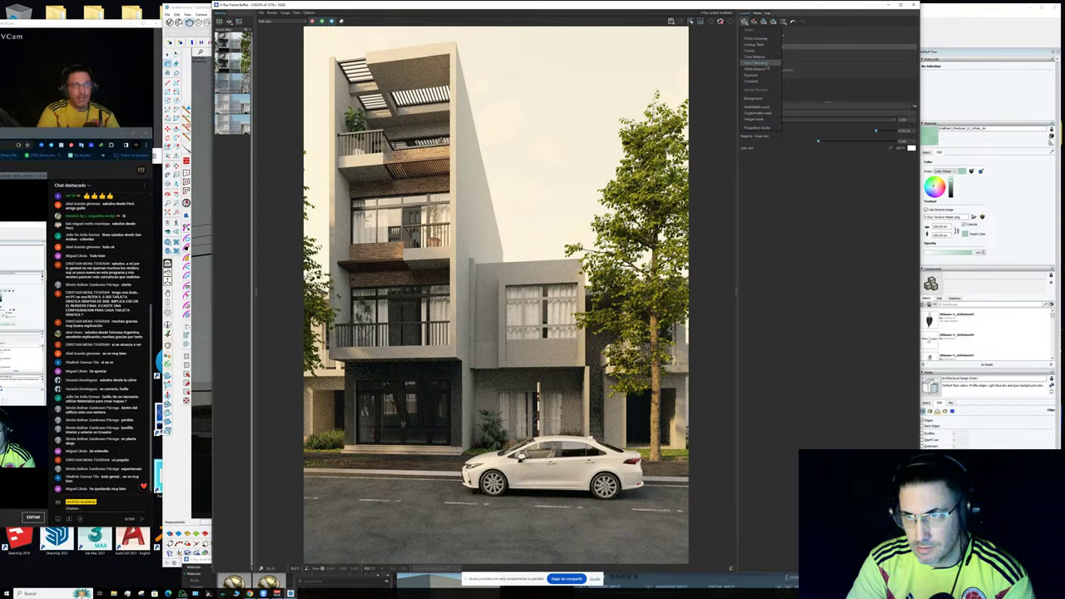
left_click(765, 64)
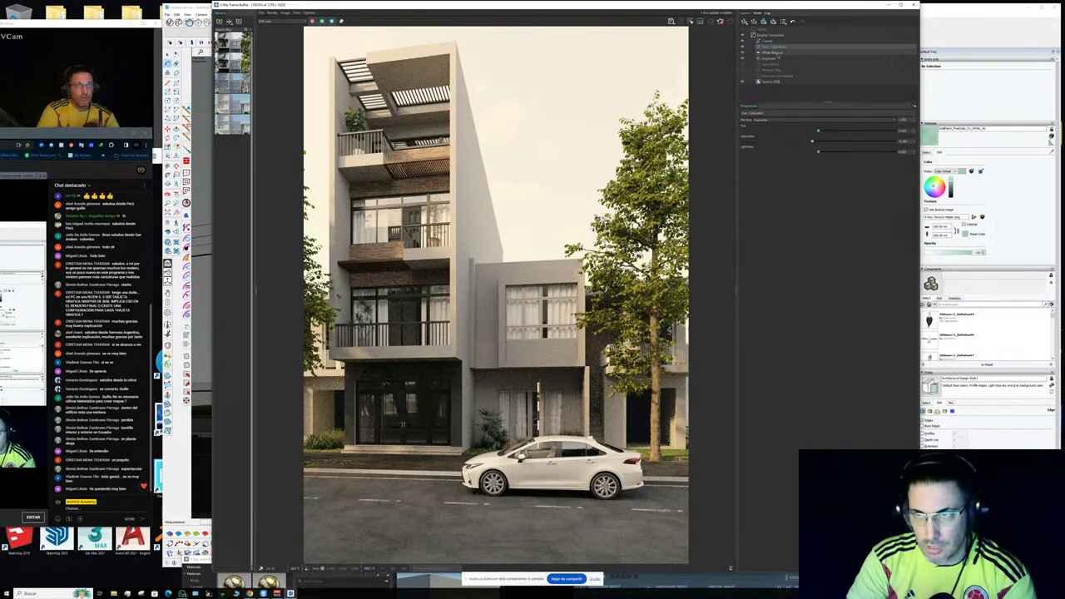
left_click(774, 58)
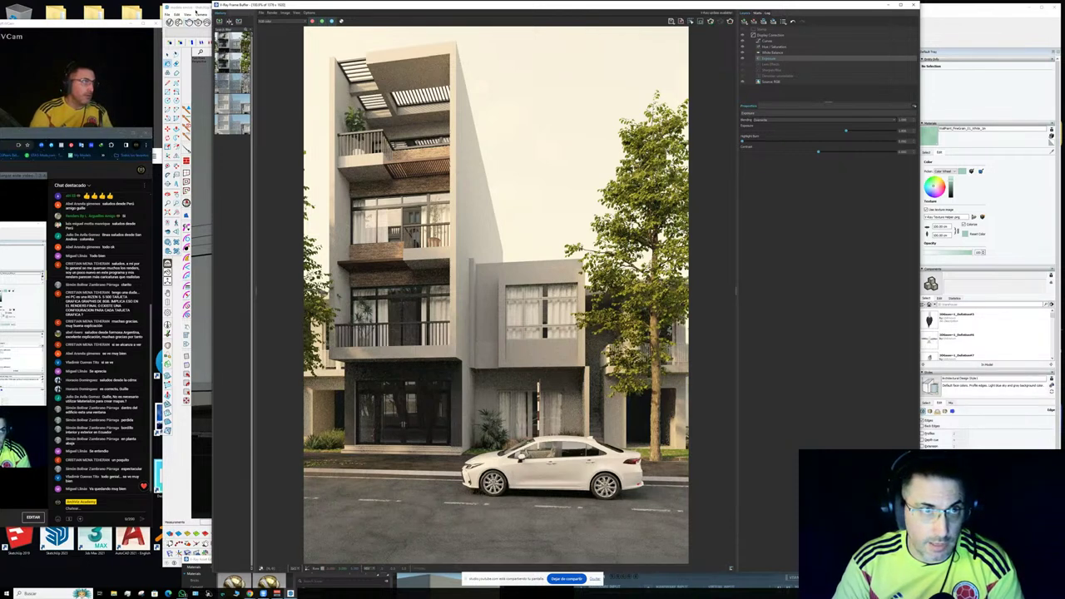
- Examine the balconies and side wall up close in the render, and read back through the live chat messages
left_click_drag(195, 6, 212, 6)
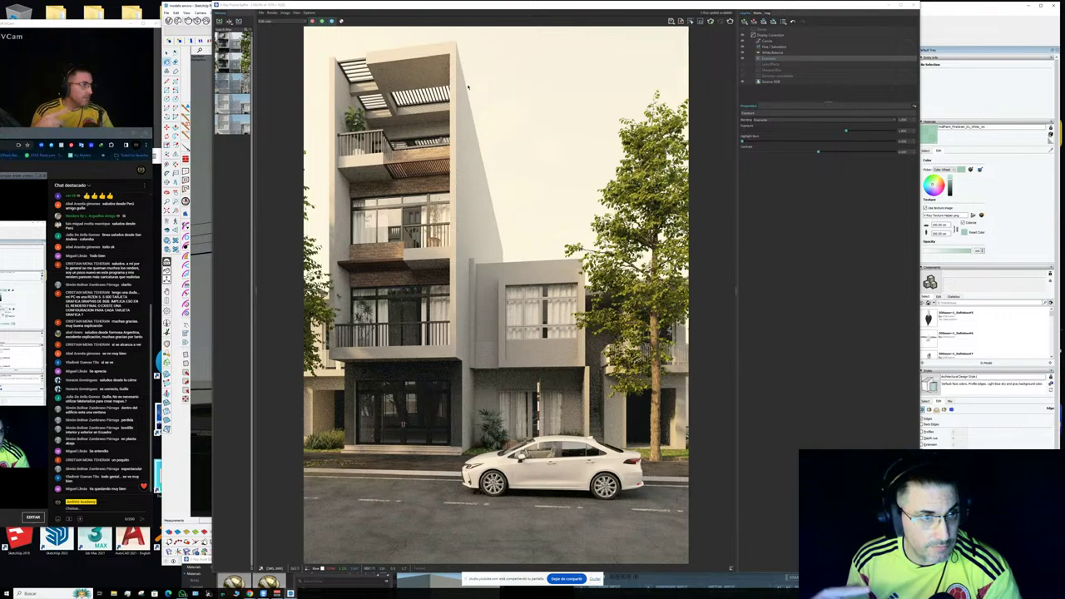
scroll(468, 86, "up", 1)
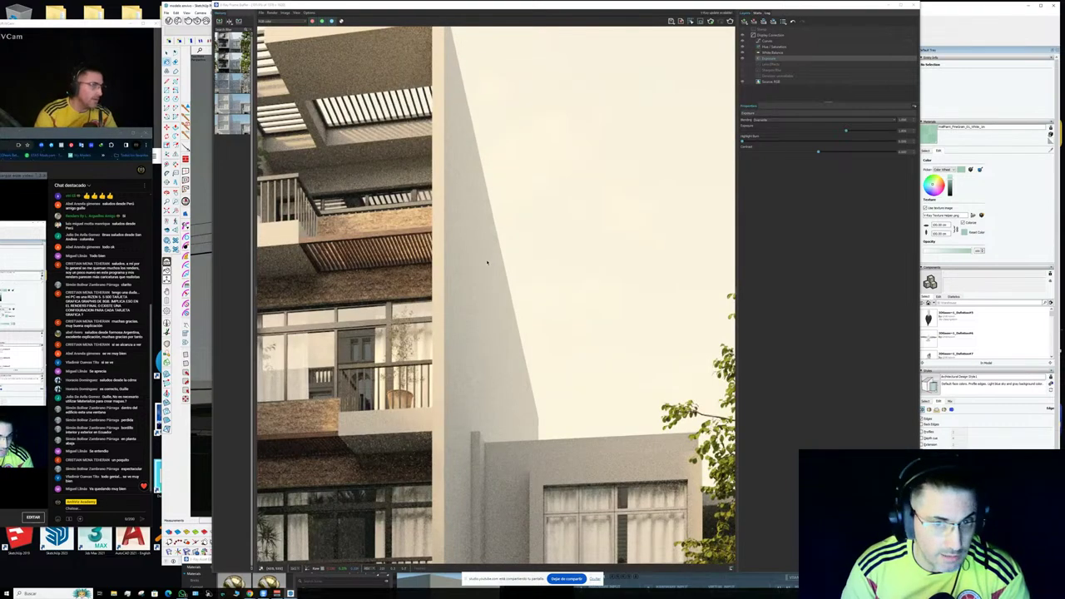
scroll(468, 139, "down", 1)
scroll(129, 328, "up", 5)
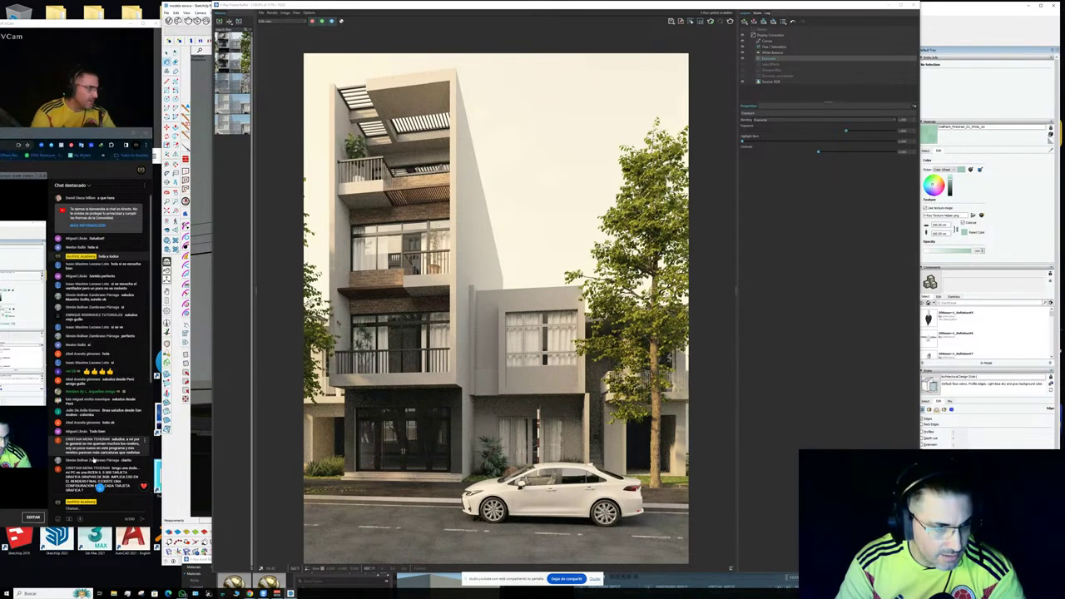
scroll(87, 458, "down", 3)
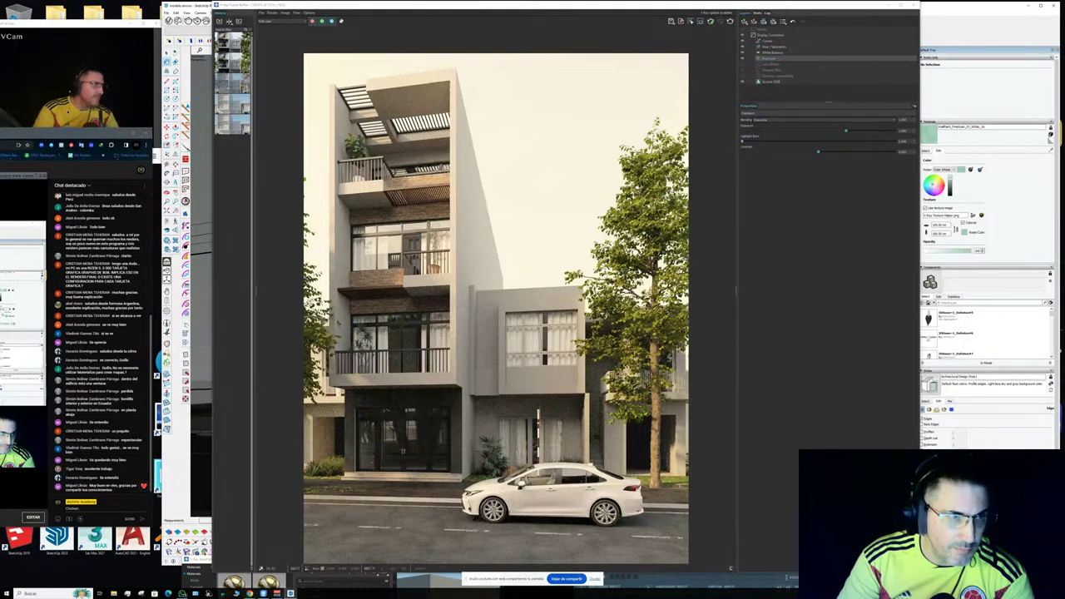
- Switch to the YouTube Studio live control page and request the end of the broadcast
left_click(250, 593)
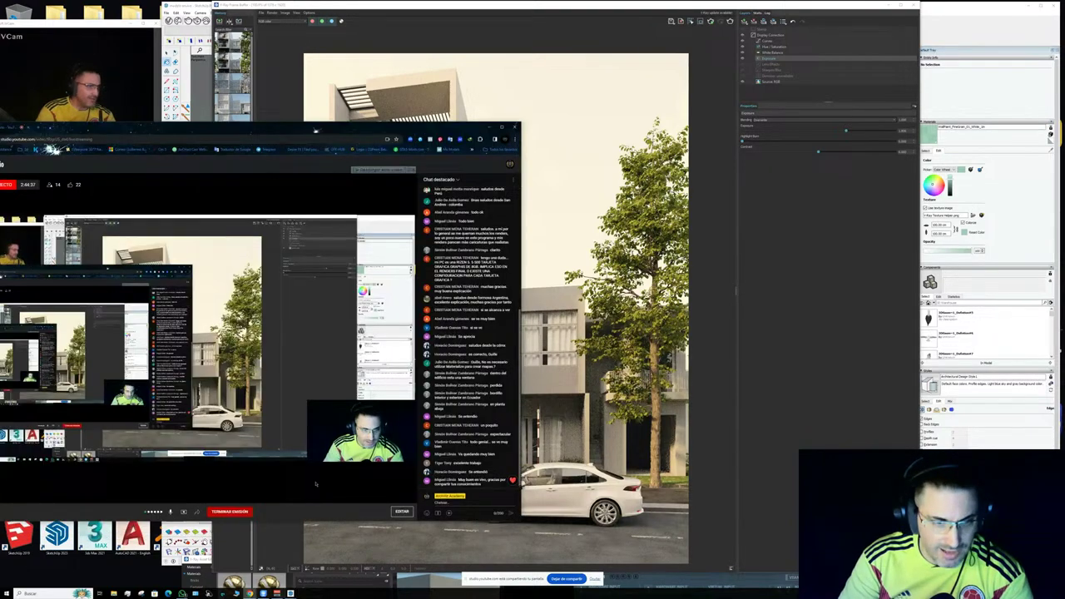
left_click(239, 512)
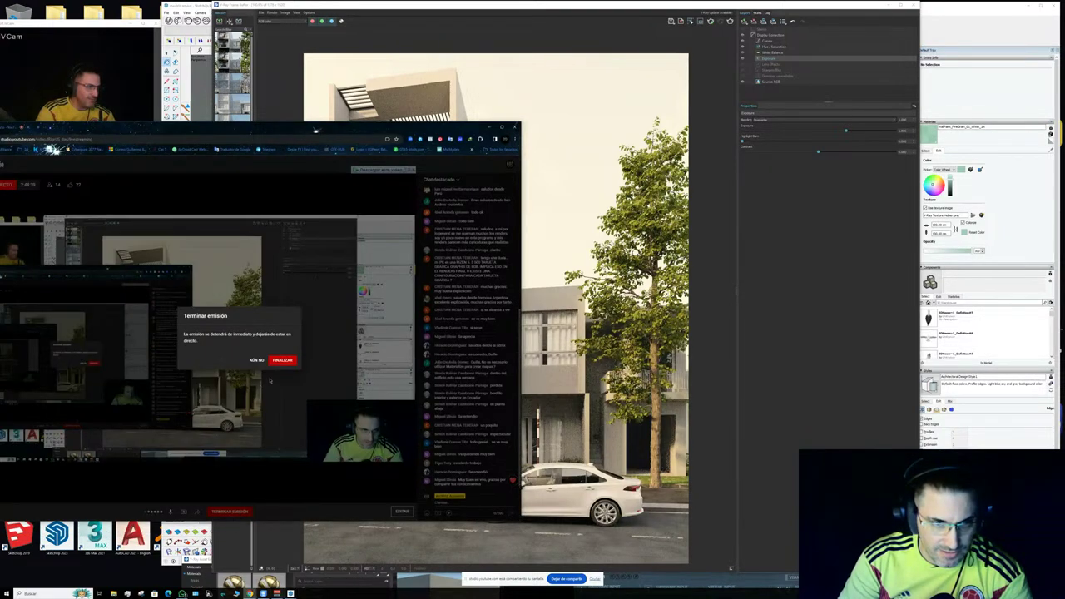